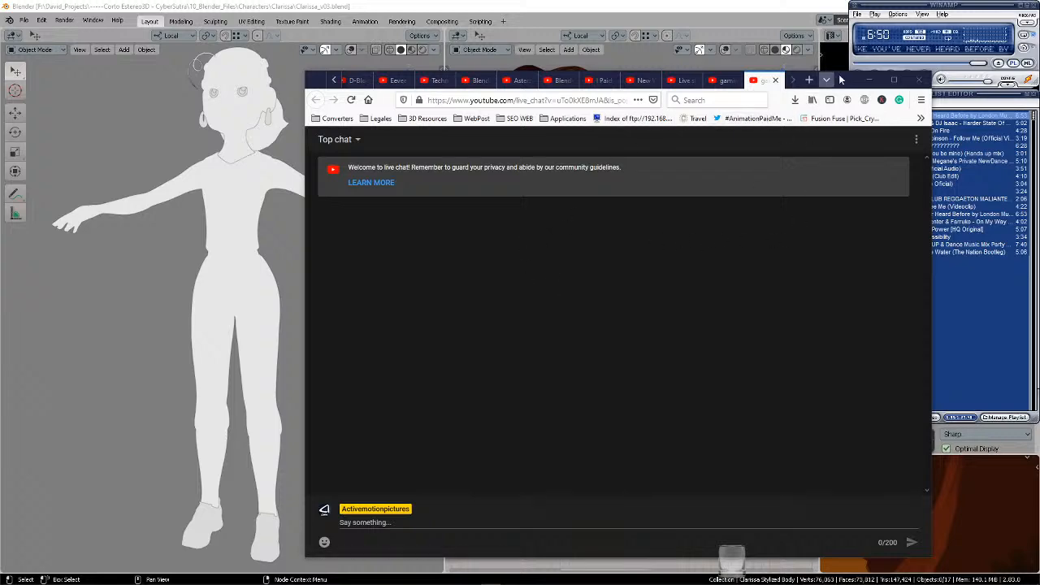
- Move the browser window clear of the playlist and post the message "Hi" in the YouTube live chat
left_click_drag(846, 82, 679, 36)
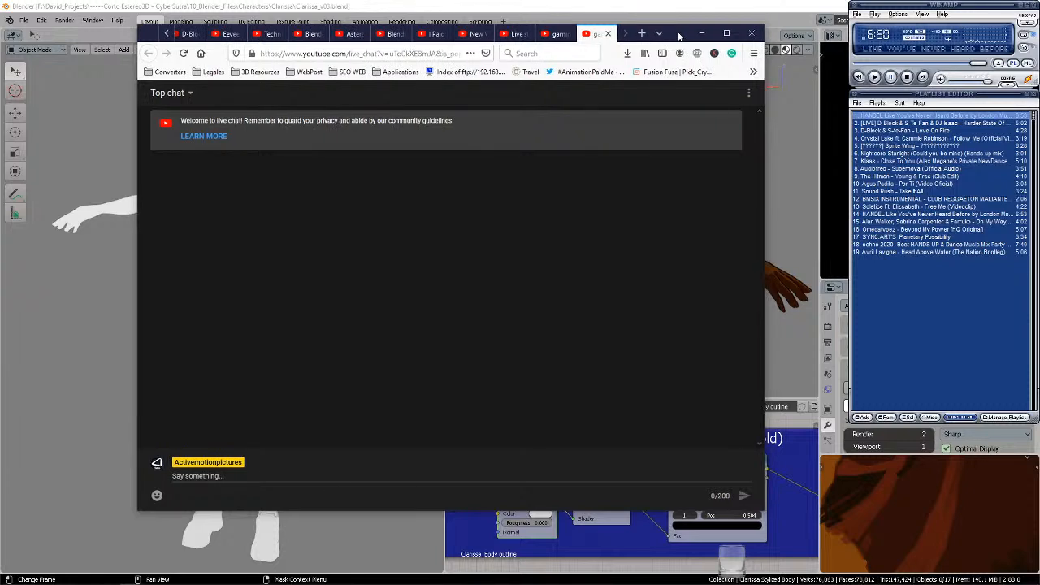
left_click(325, 477)
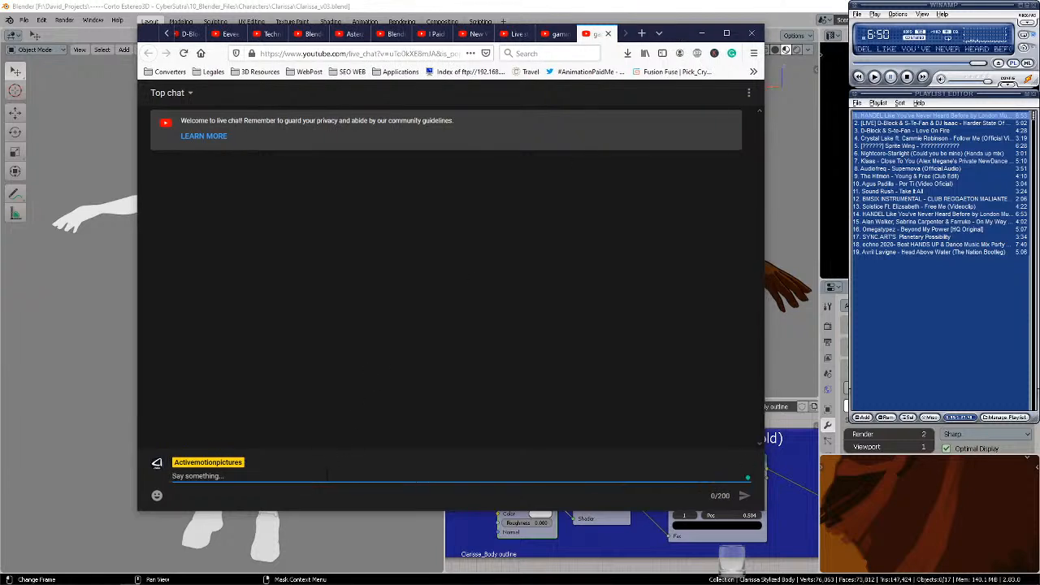
type("Hi")
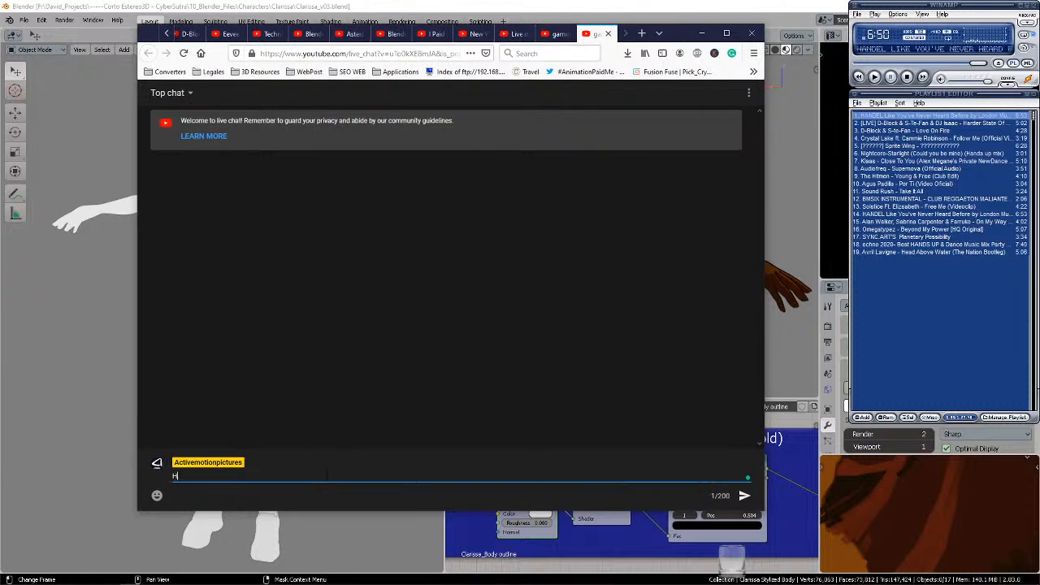
key("Return")
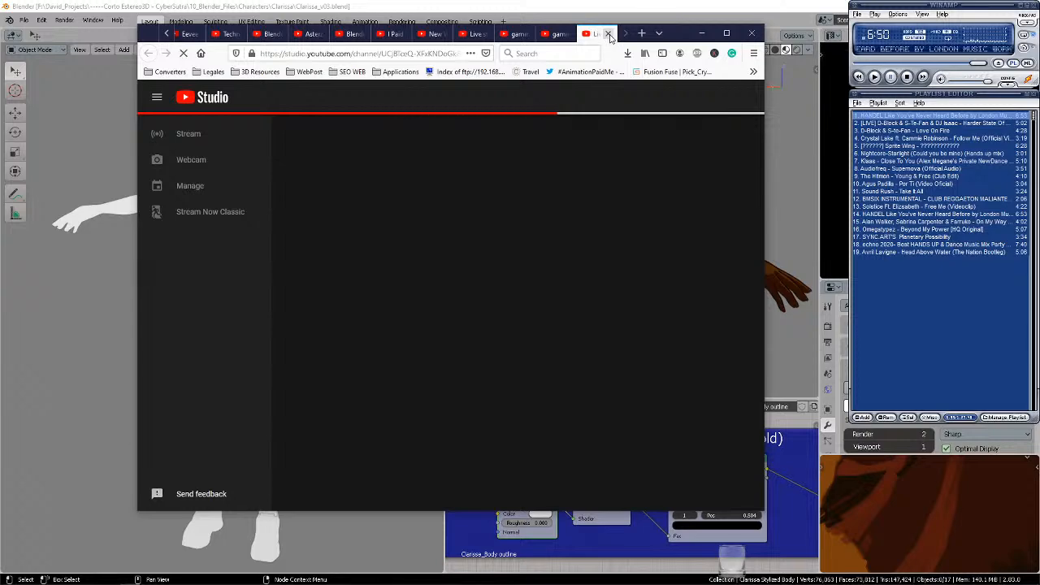
- Close the YouTube Studio page, minimise the browser window and switch back to Blender
left_click(608, 34)
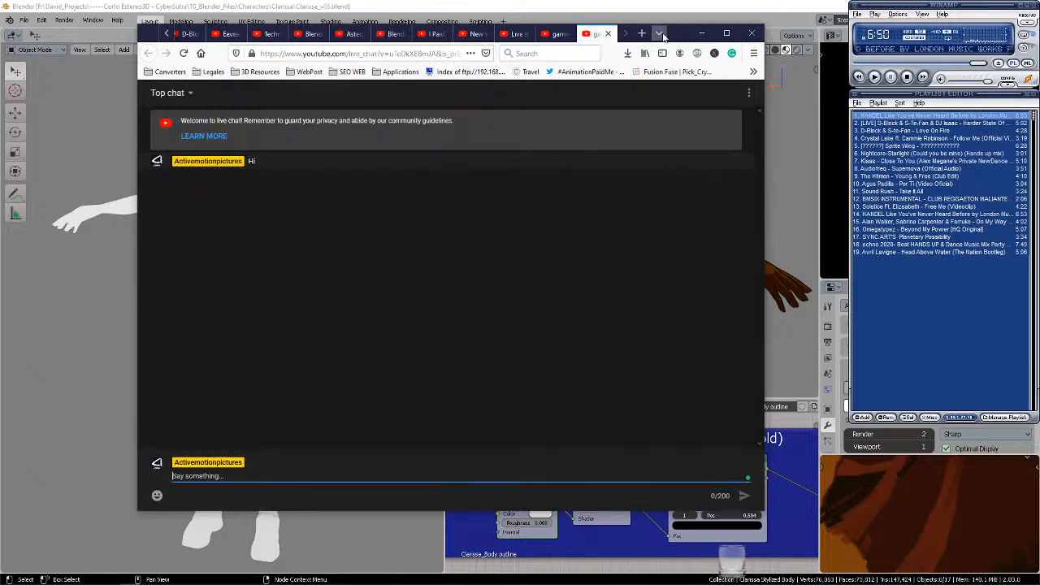
left_click(702, 33)
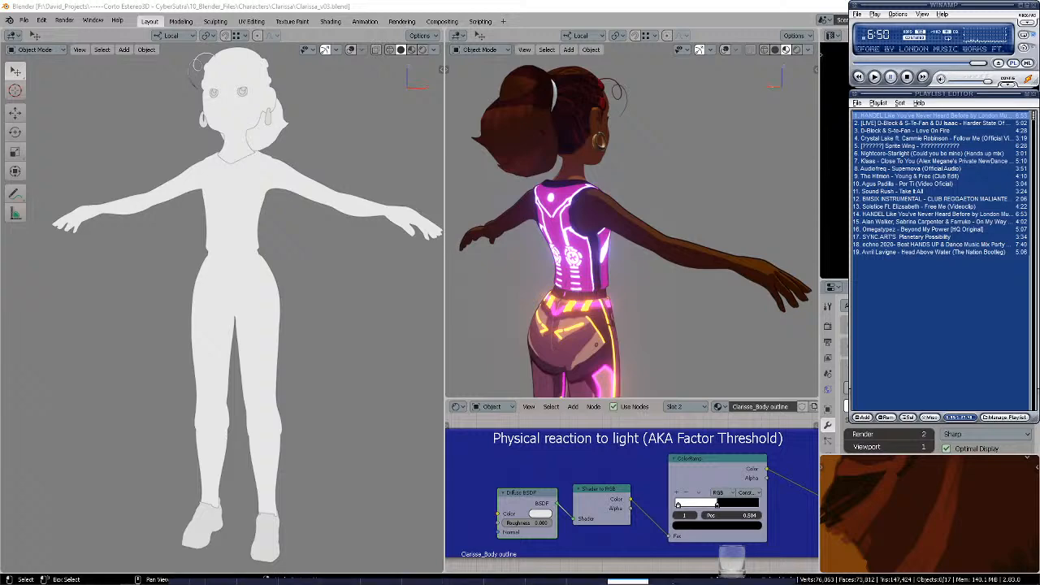
left_click(626, 580)
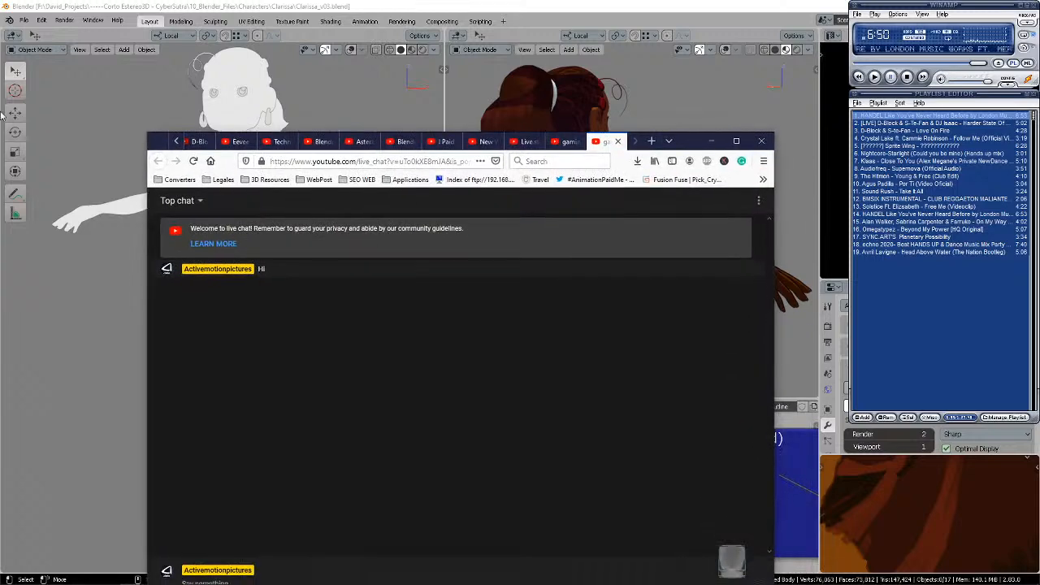
left_click_drag(146, 135, 319, 250)
left_click(711, 255)
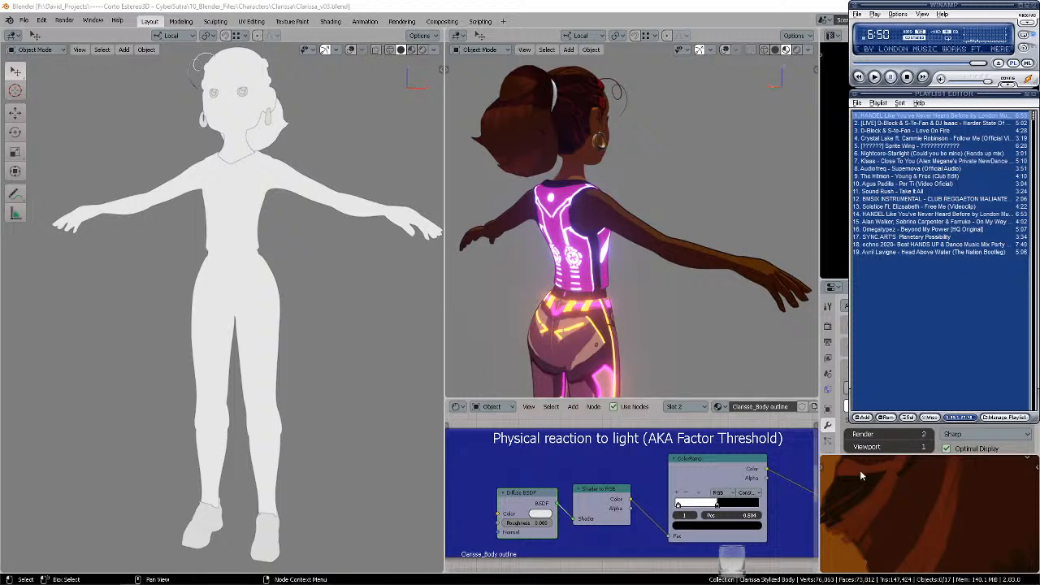
left_click(671, 9)
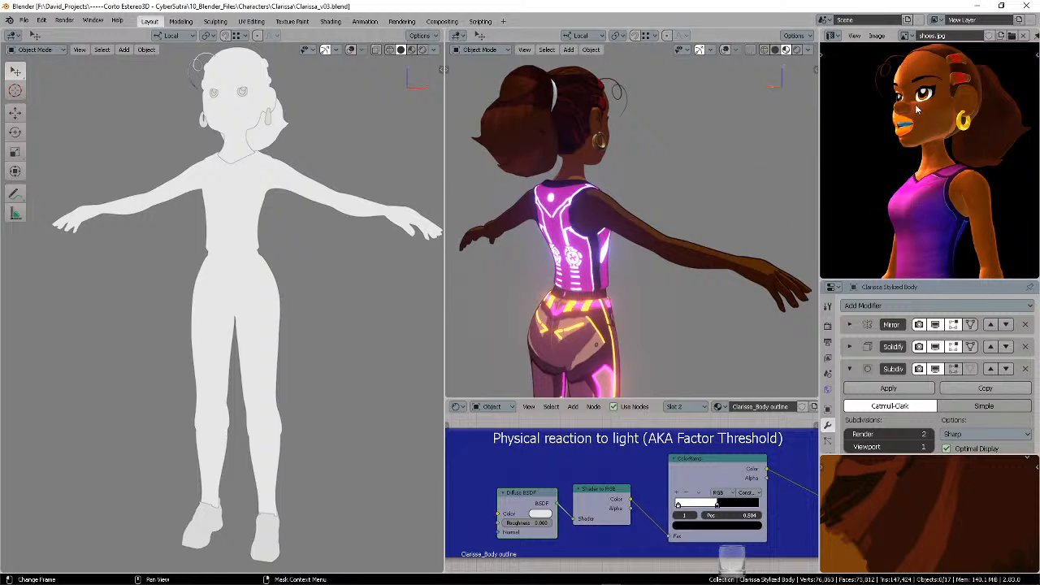
- Show the front-facing viewport in Material Preview shading and remove the Subdivision and Solidify modifiers from the Clarissa Stylized Body object
left_click(410, 50)
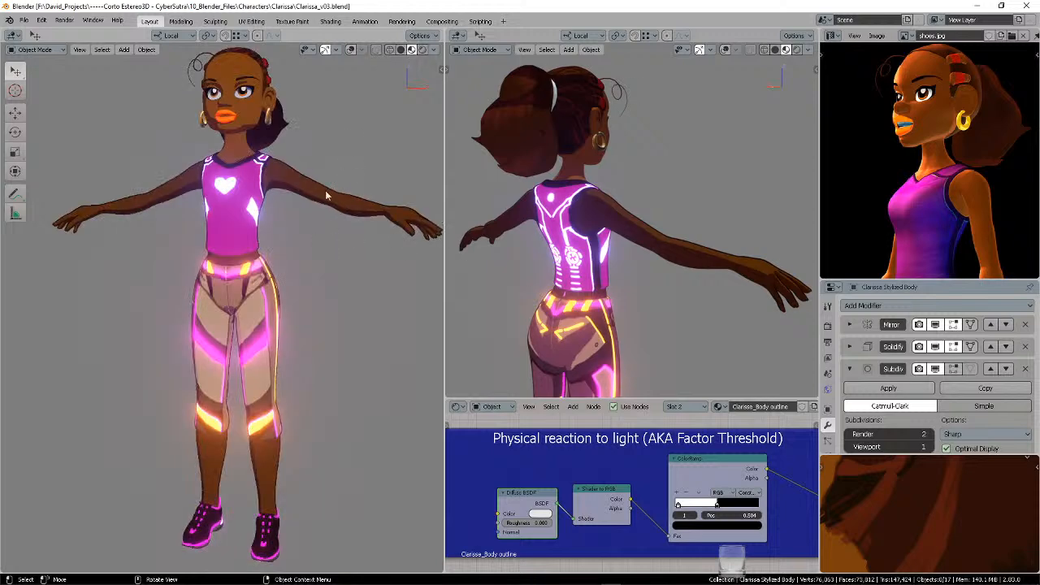
middle_click_drag(336, 181, 315, 282)
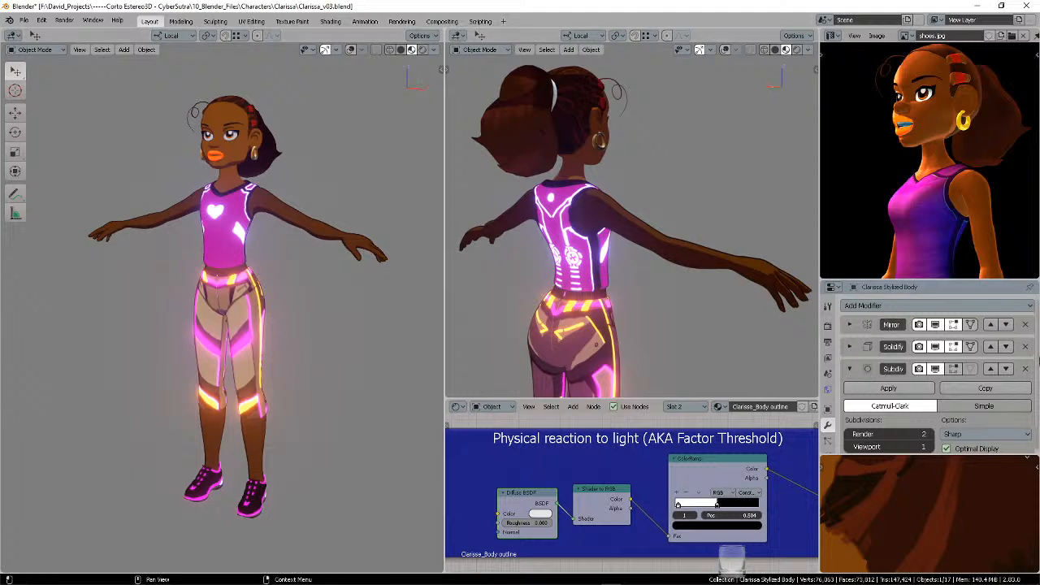
left_click(1025, 370)
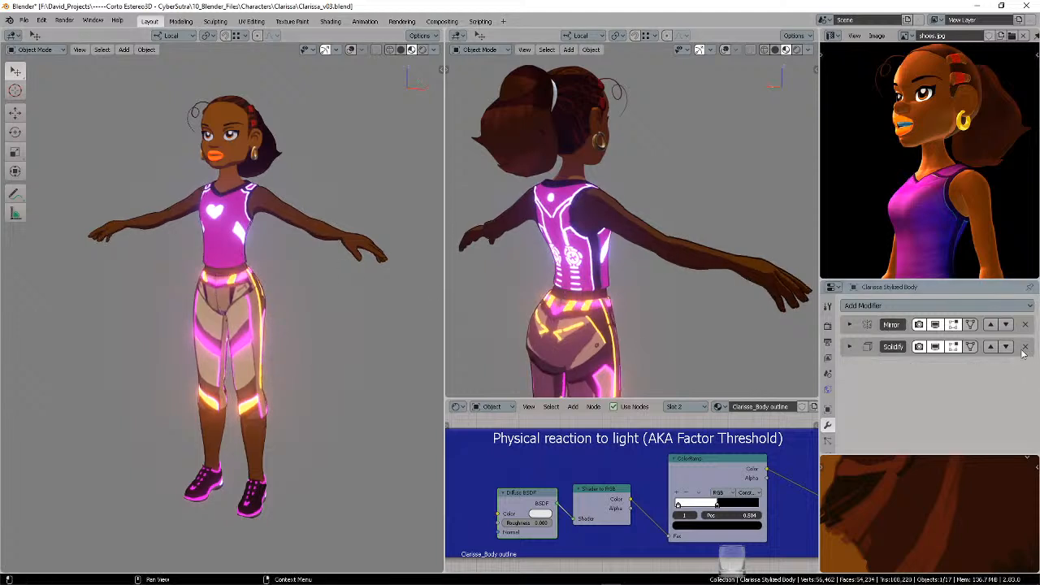
left_click(1025, 346)
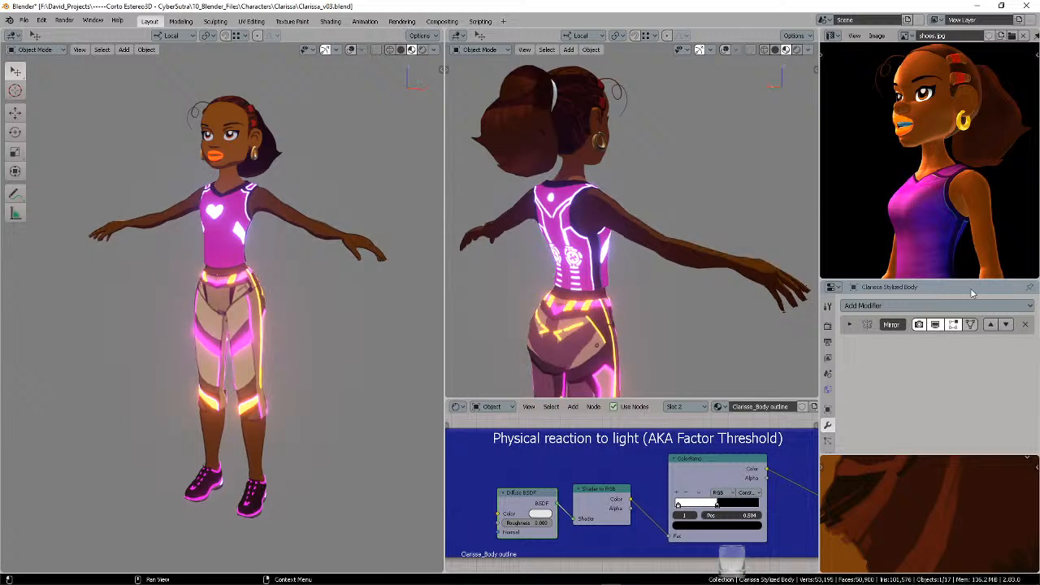
- Select the character's head mesh and set the viewport to the front view
left_click(219, 104)
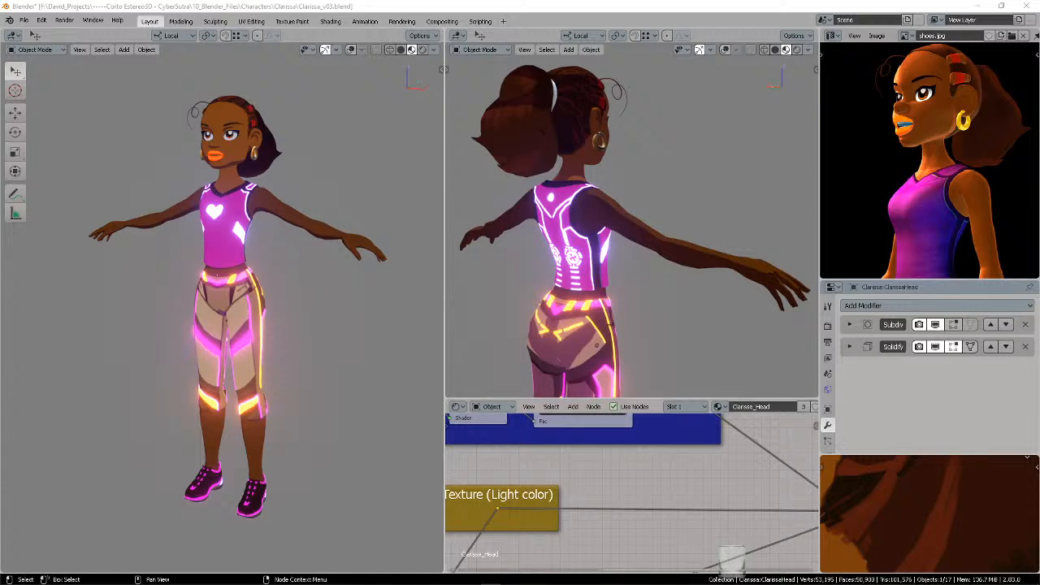
key("super")
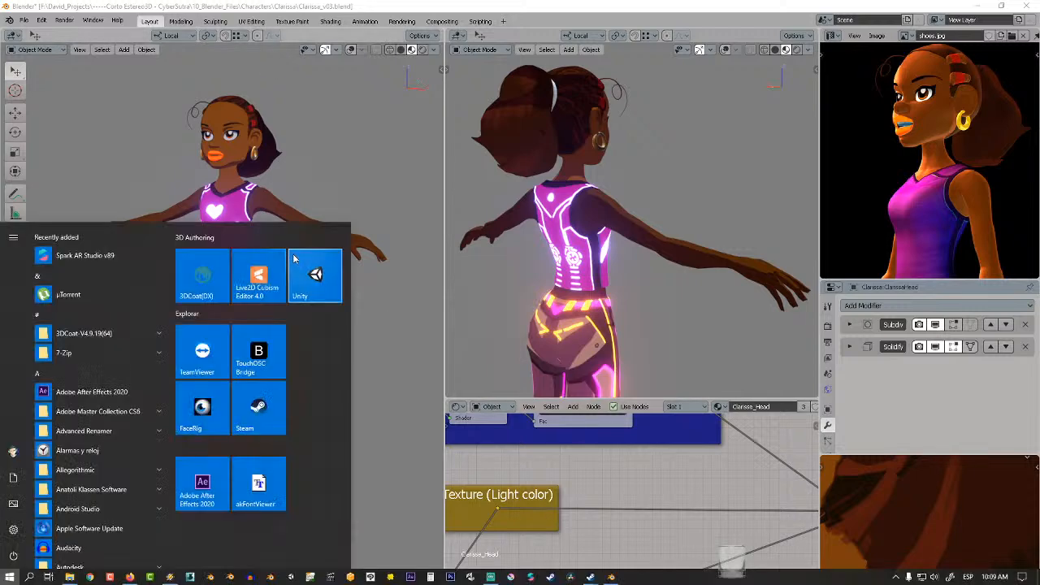
key("alt+Tab")
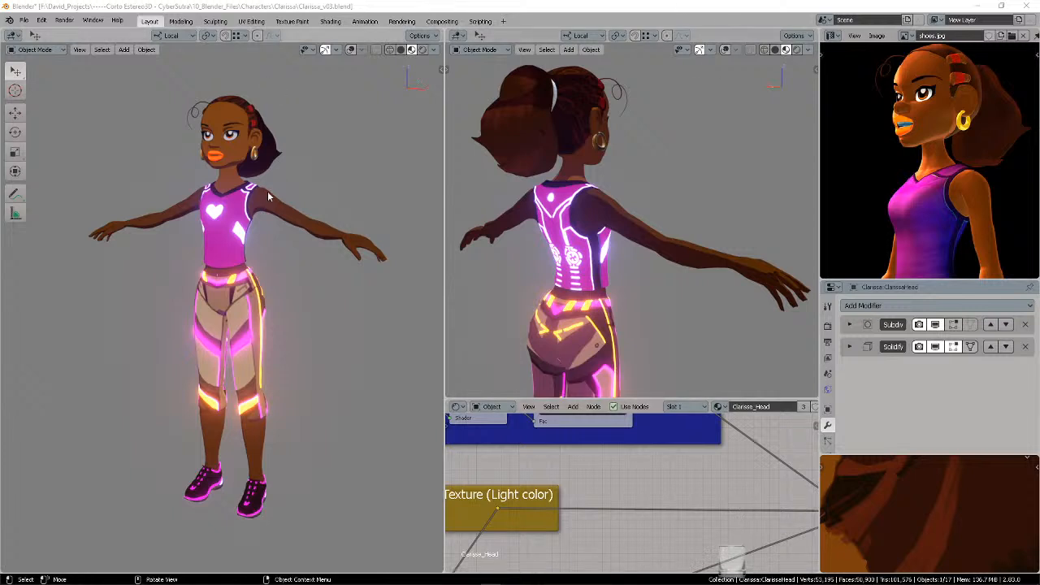
key("KP_1")
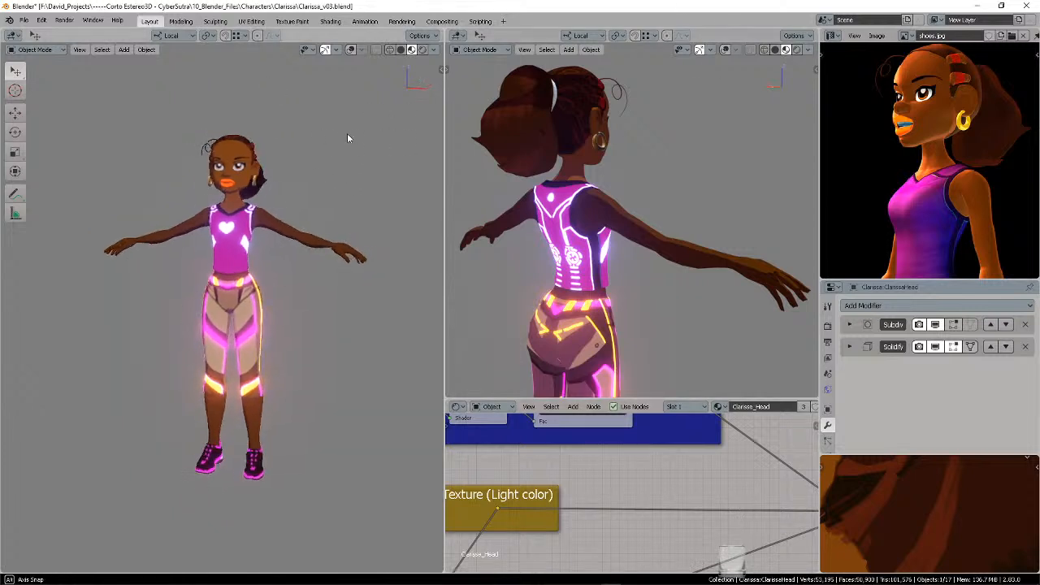
key("KP_1")
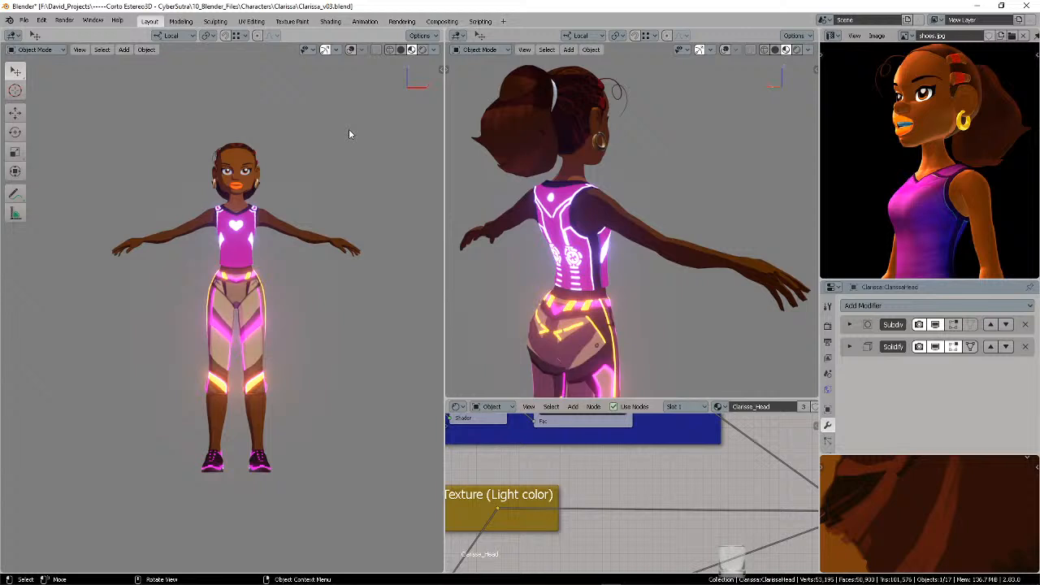
- Search the add-on preferences for "rig" and examine the Rigging: Rigify entry's status and details
left_click(443, 70)
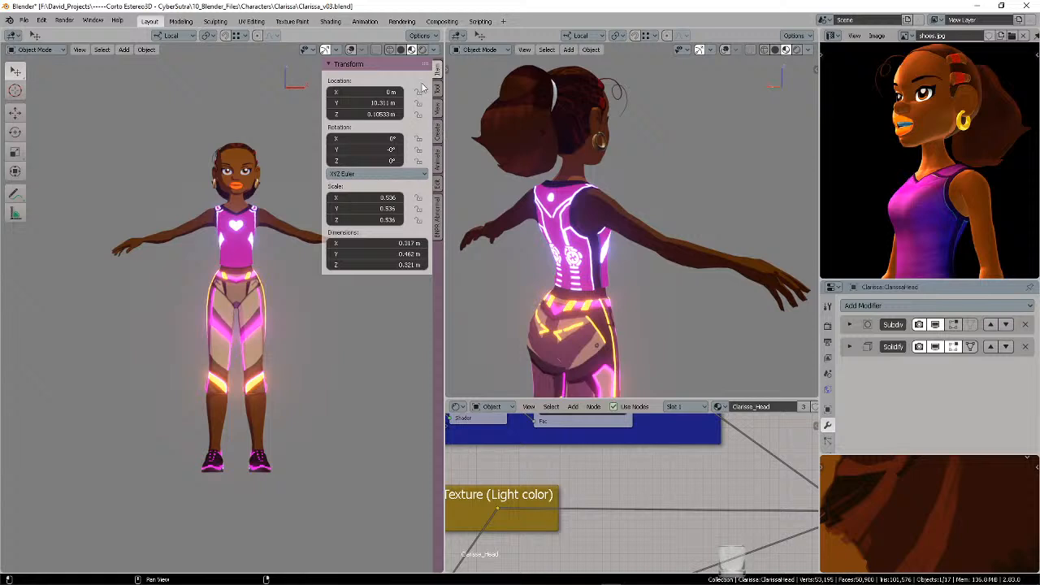
key("n")
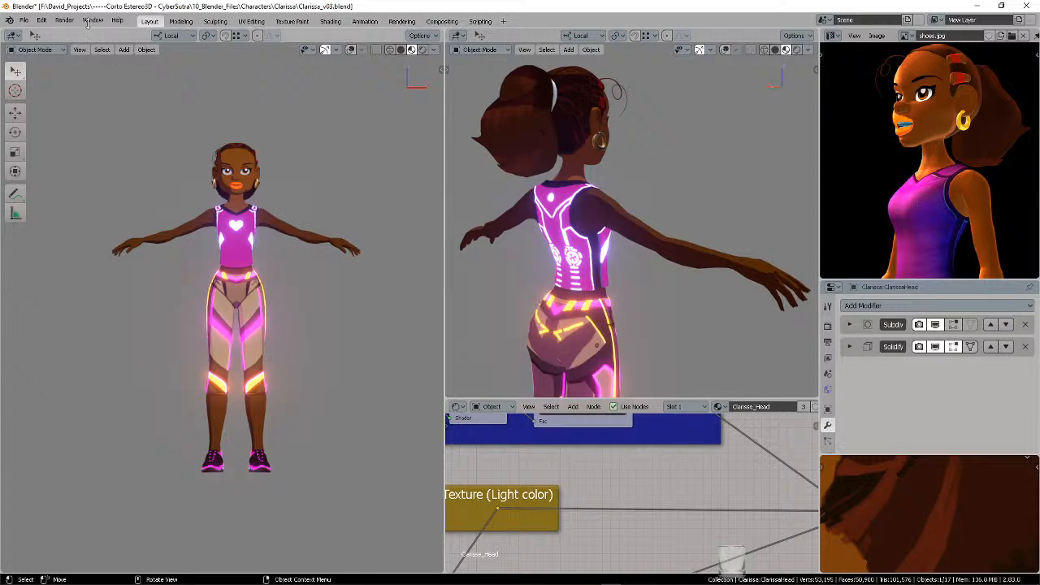
left_click(38, 20)
left_click(65, 186)
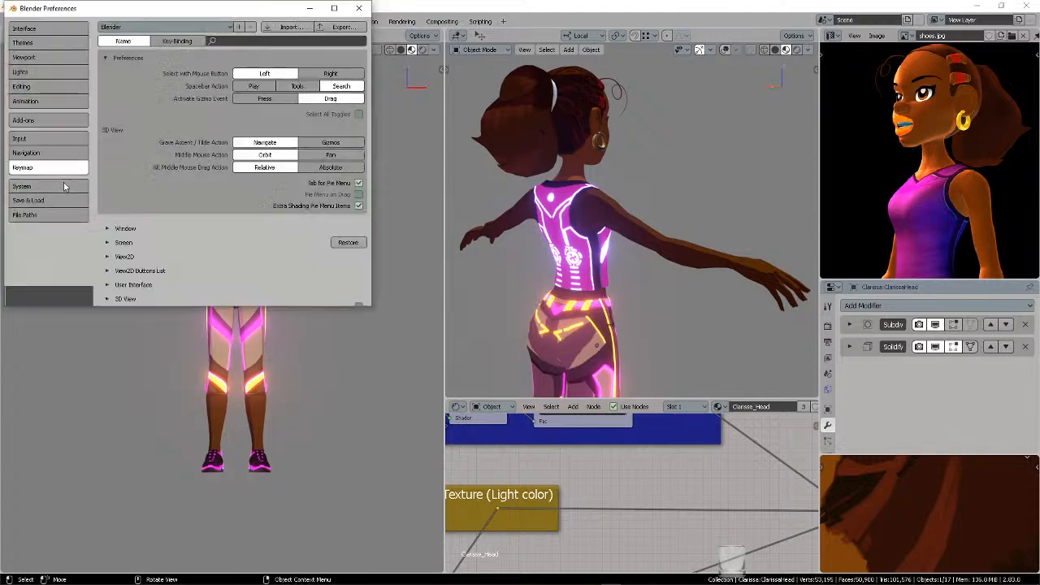
left_click(49, 120)
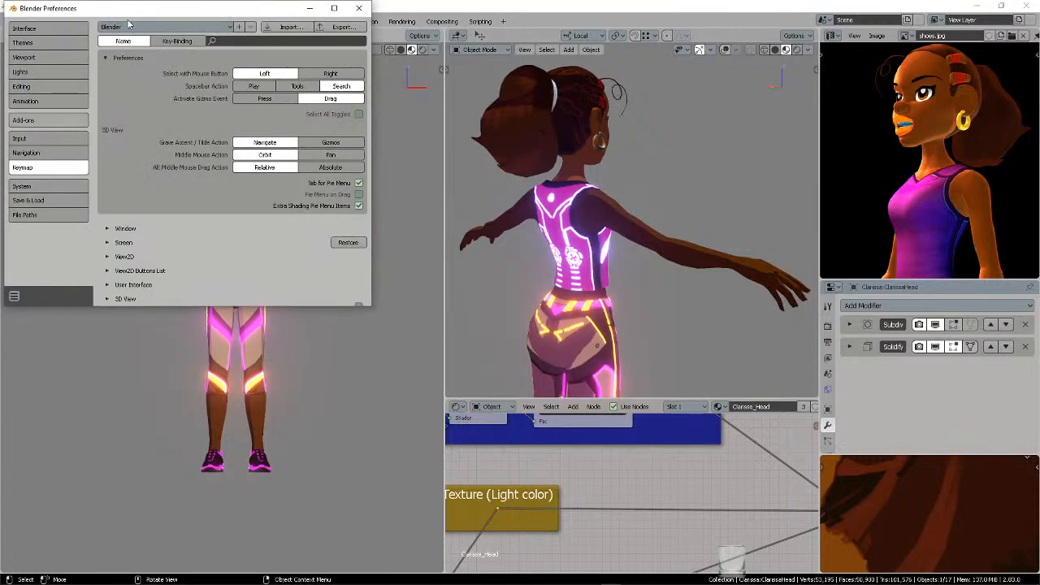
left_click_drag(143, 16, 250, 51)
left_click(422, 74)
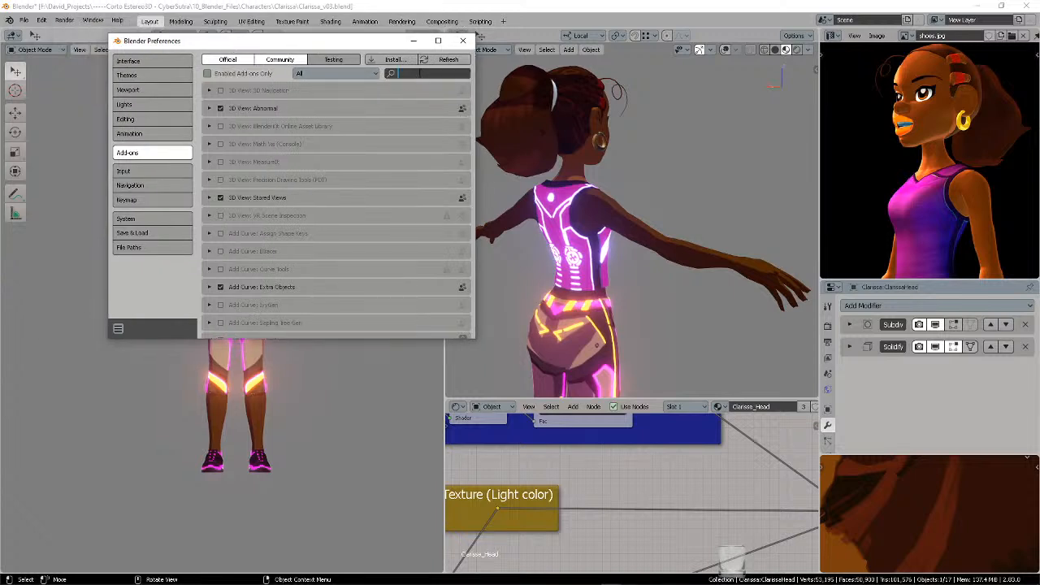
type("rig")
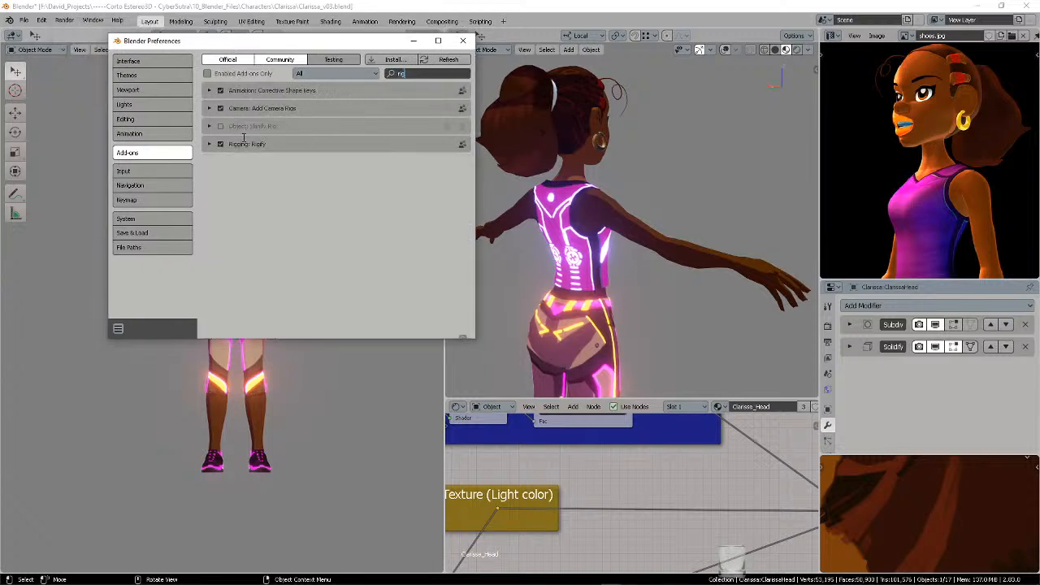
key("Return")
left_click(210, 145)
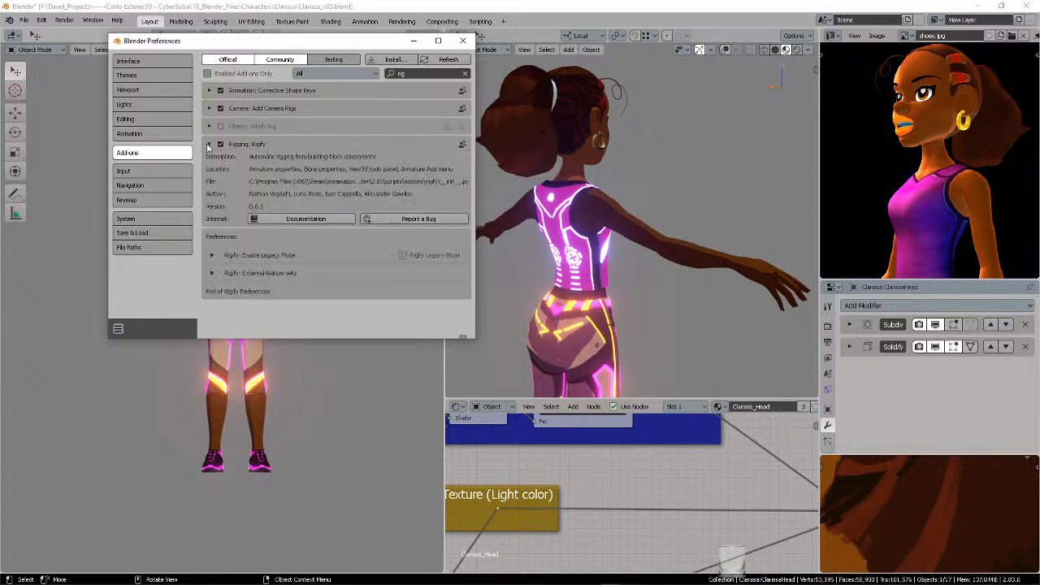
left_click(210, 147)
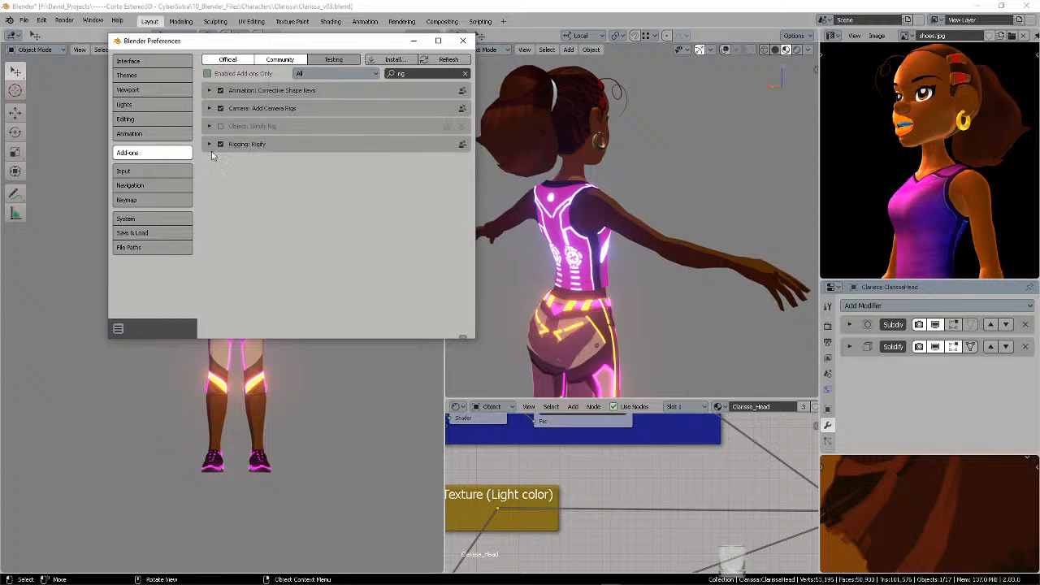
left_click(462, 41)
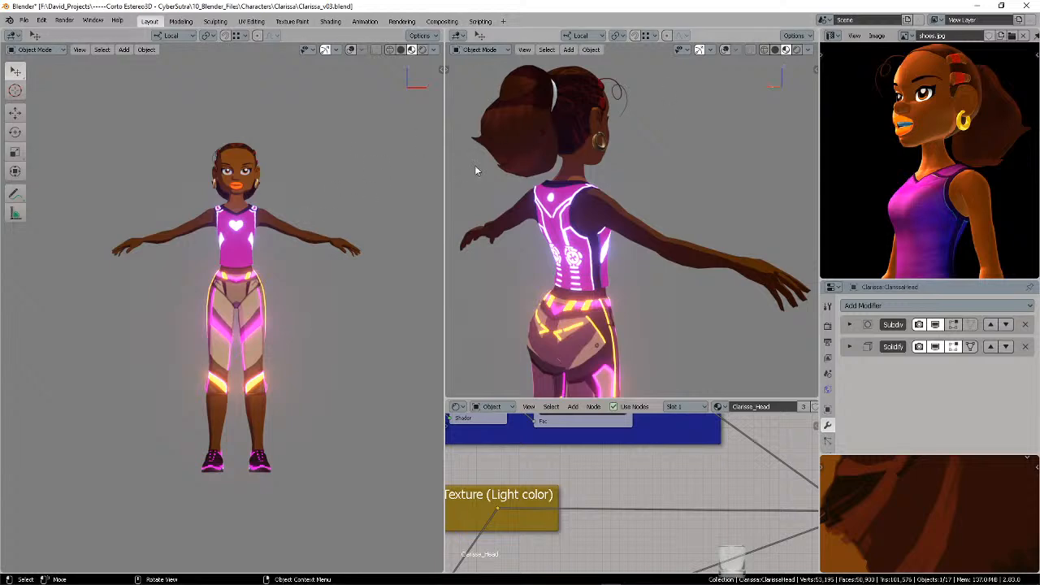
- Join the shader node editor and the back-view viewport into the front-view area, leaving one large 3D viewport
right_click(584, 400)
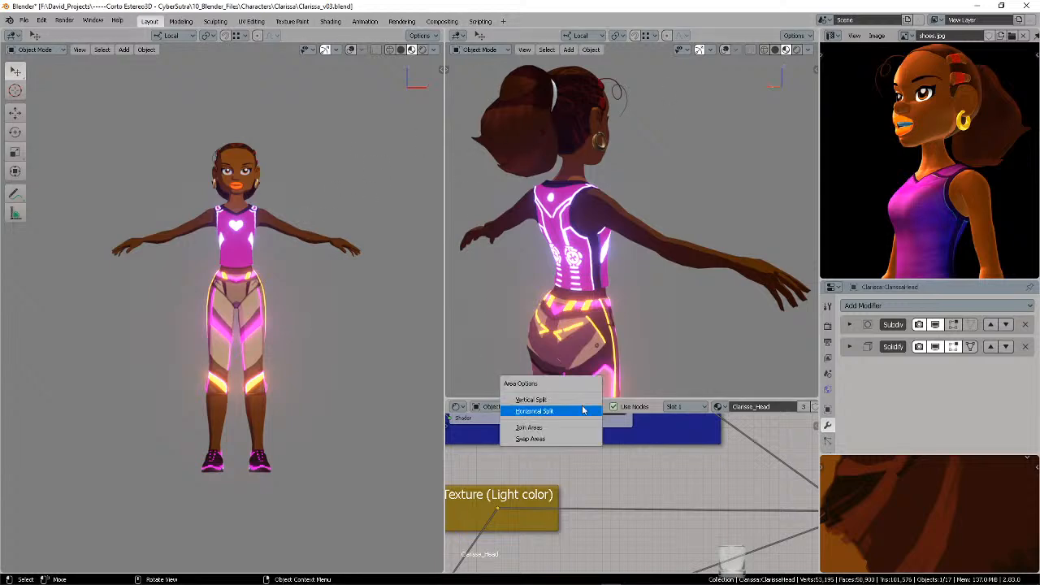
left_click(585, 428)
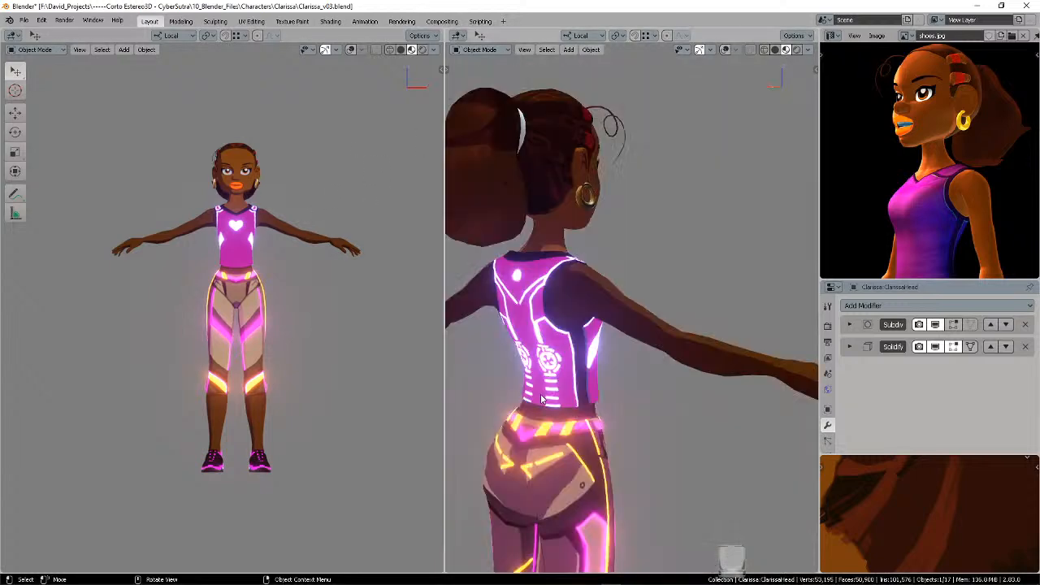
right_click(446, 280)
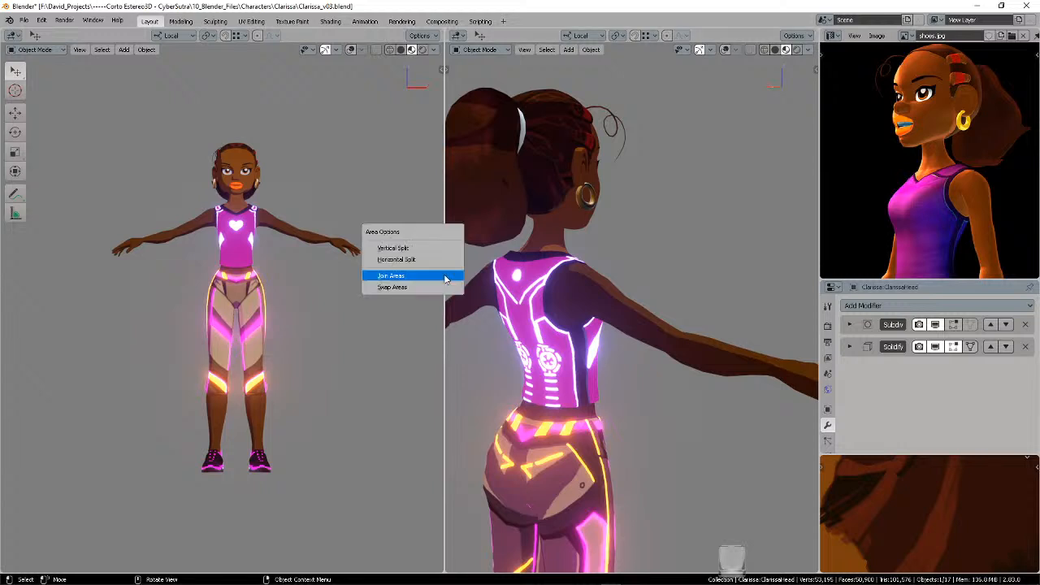
left_click(445, 278)
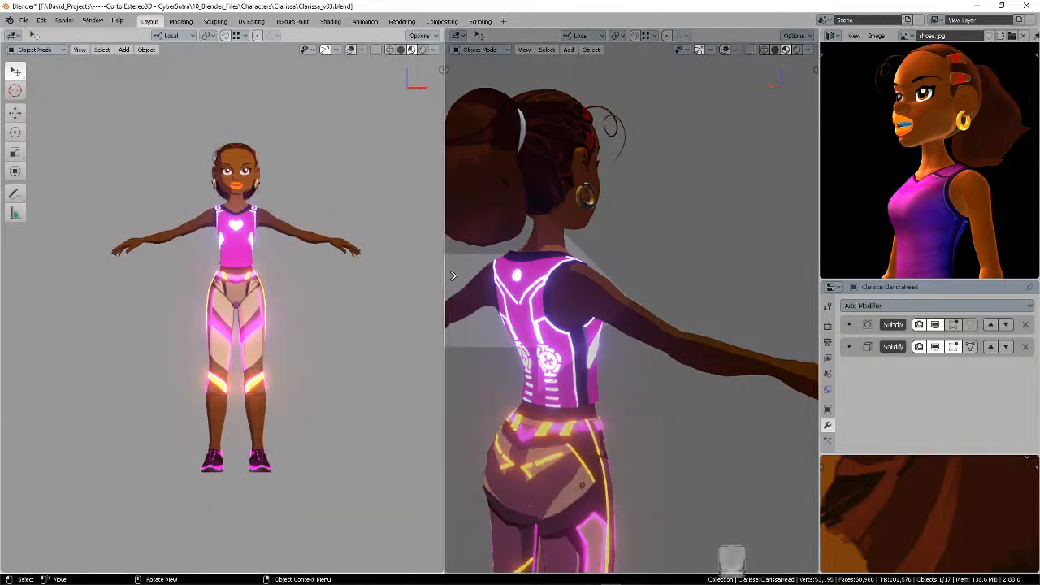
left_click(548, 236)
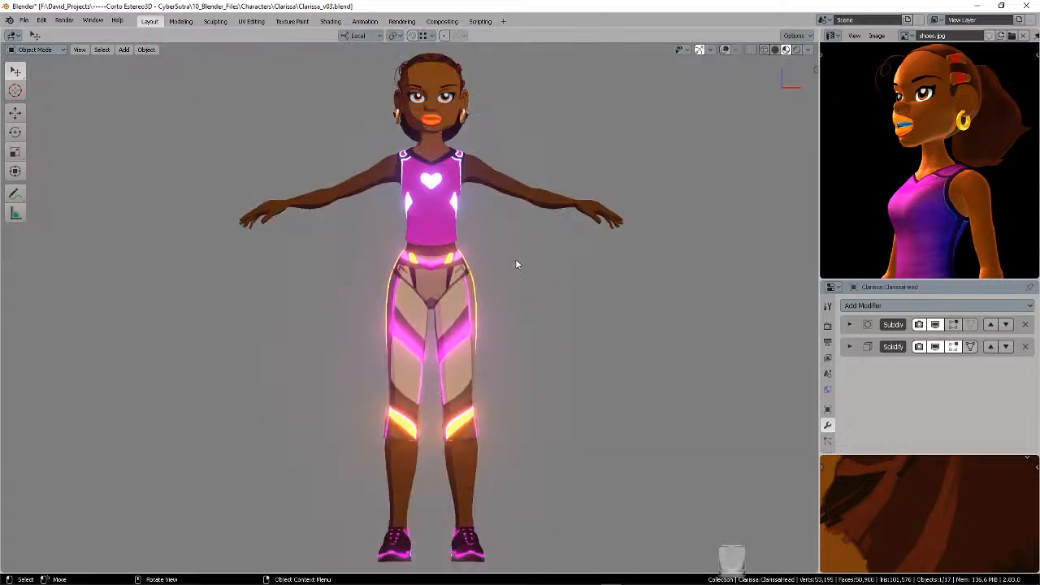
- Switch the viewport to flat-lit Solid shading with overlays shown, trying Random object colors before returning to Material color
left_click(775, 50)
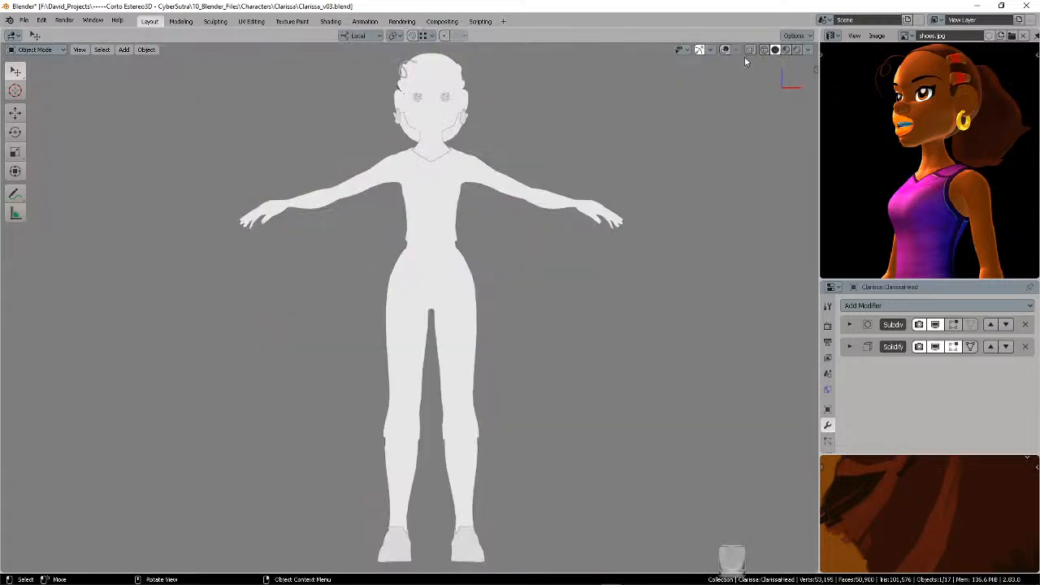
left_click(726, 49)
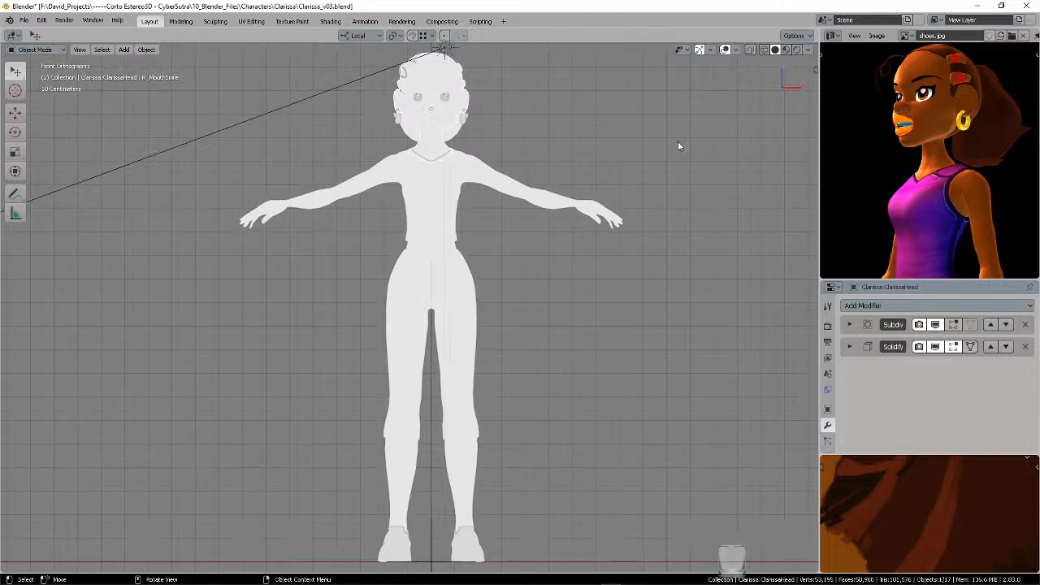
left_click(735, 50)
left_click(809, 50)
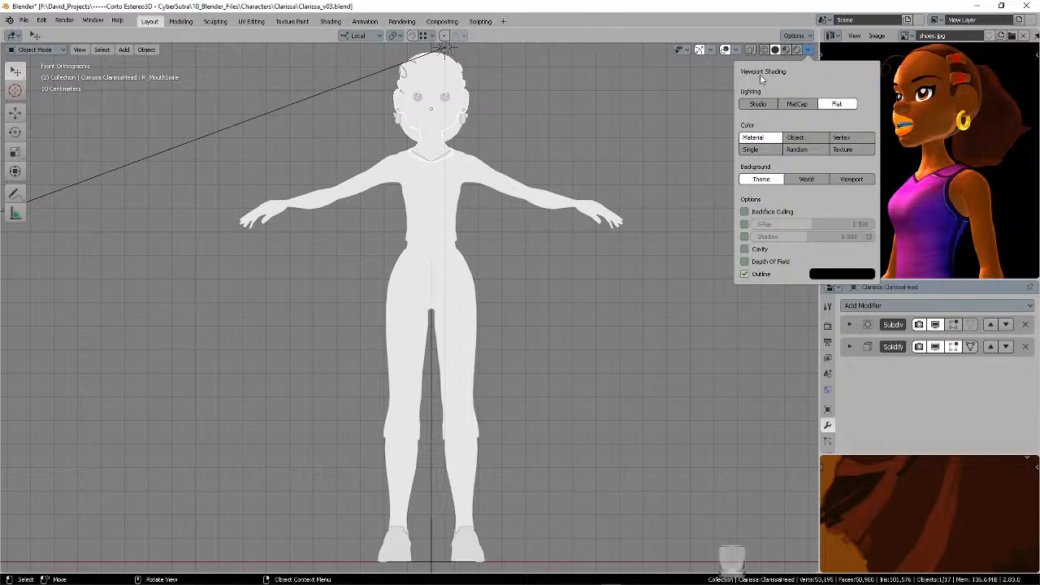
left_click(796, 149)
left_click(753, 138)
scroll(598, 154, "down", 1)
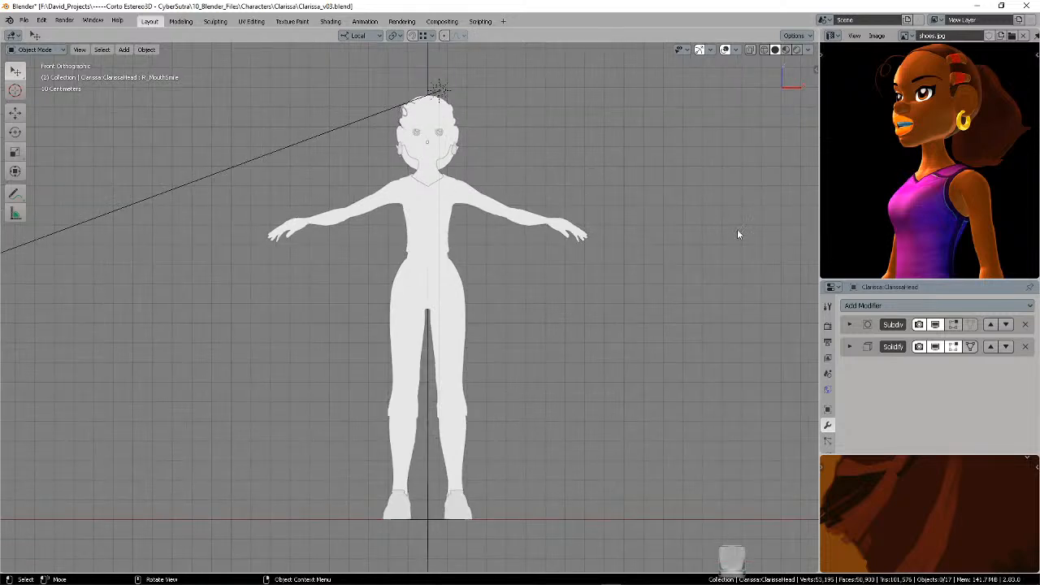
- Join both image editor areas into the Properties editor so it fills the full height beside the viewport
right_click(915, 455)
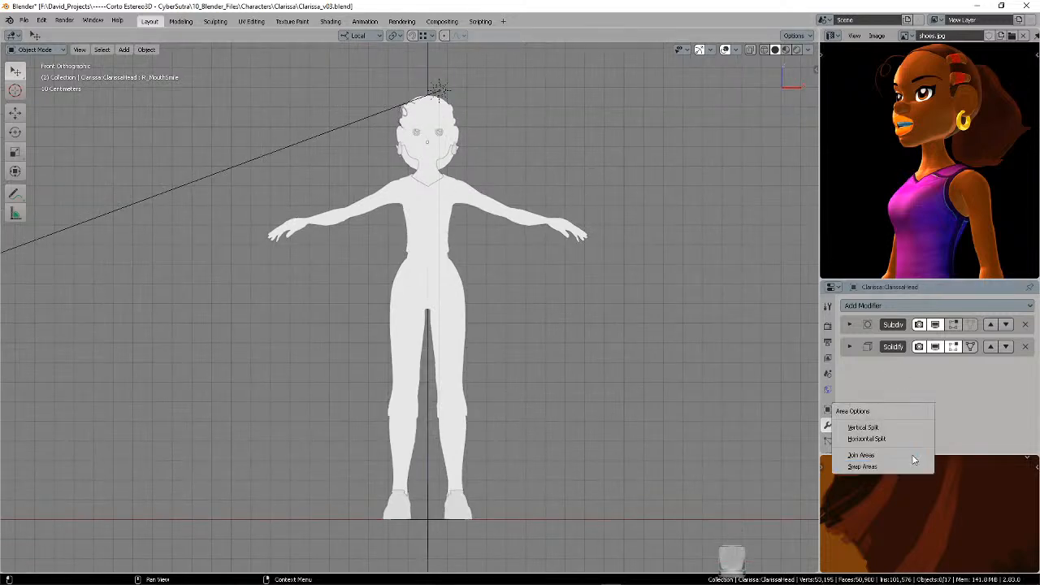
left_click(914, 454)
left_click(911, 484)
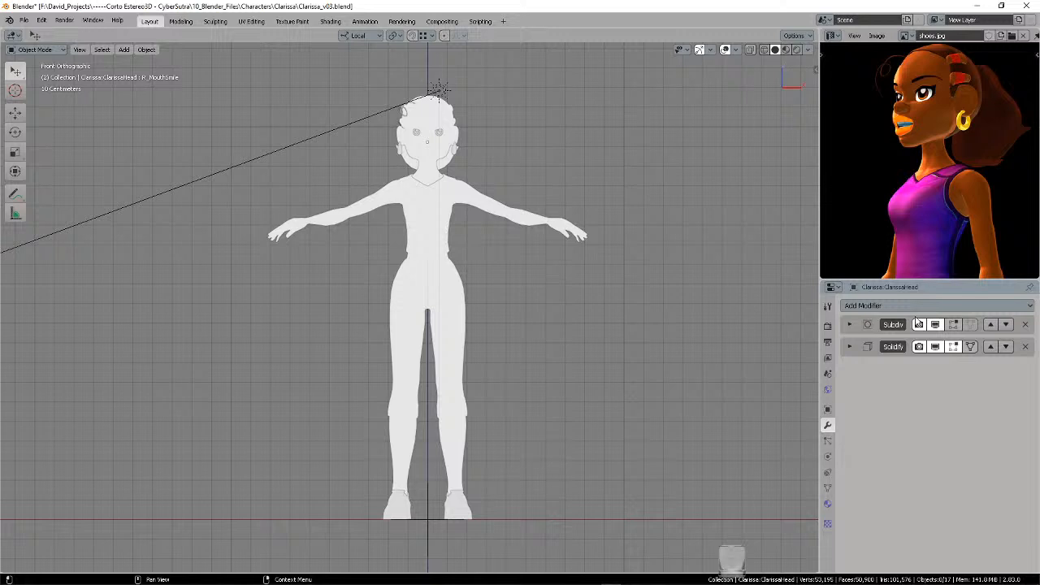
right_click(936, 278)
left_click(937, 280)
left_click(927, 204)
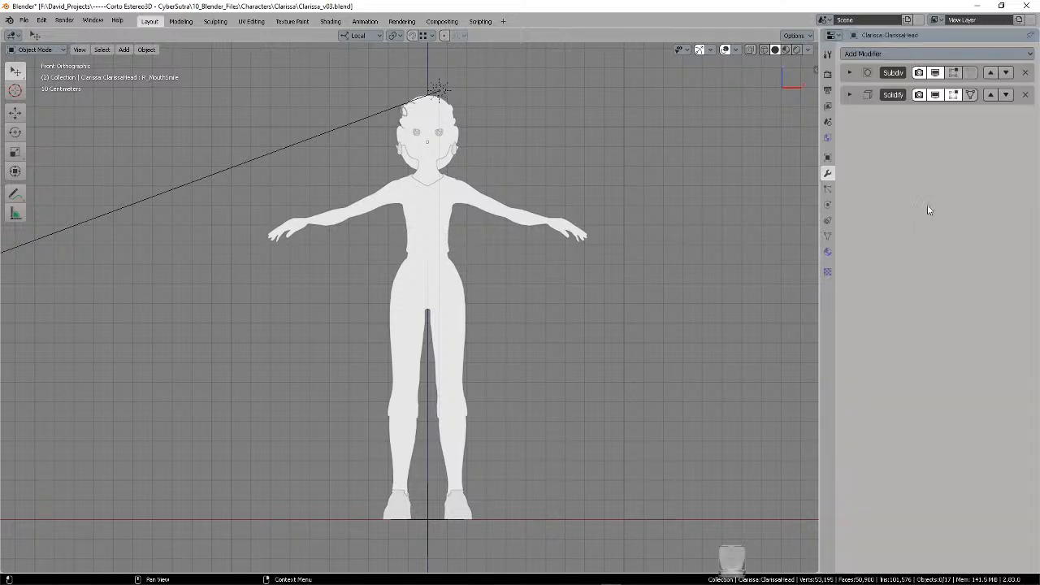
- Remove the Subdivision and Solidify modifiers from the character's head object
left_click(850, 73)
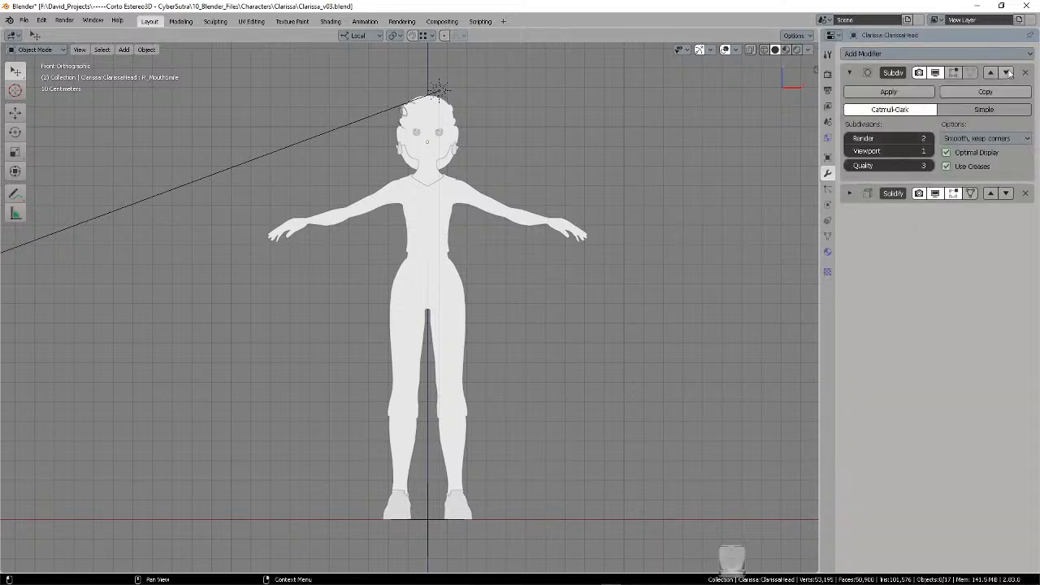
left_click(1024, 72)
left_click(850, 73)
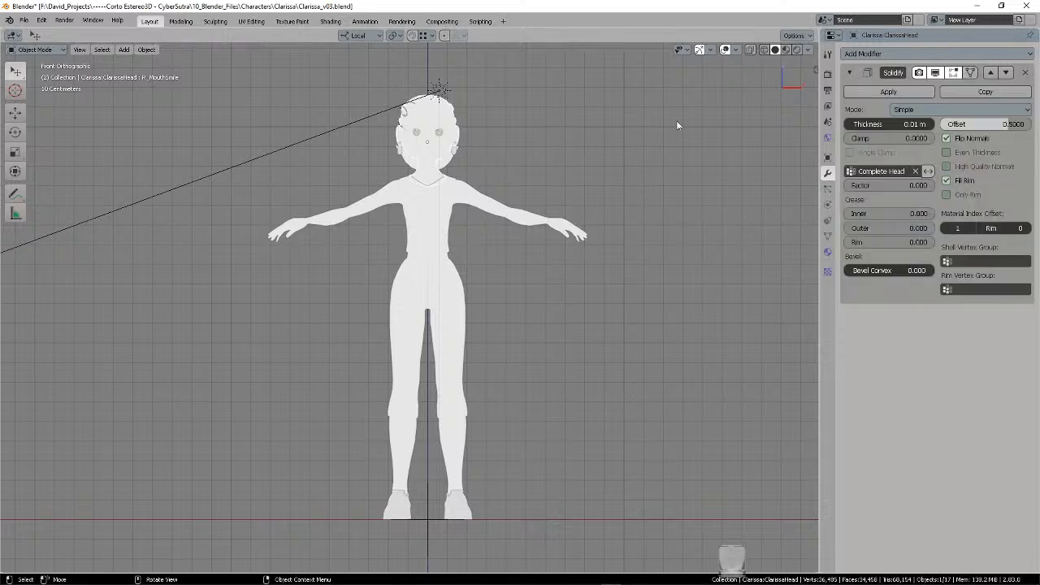
left_click(1025, 72)
- Return the viewport to Material Preview shading and check the ponytail and head objects for remaining modifiers
left_click(451, 166)
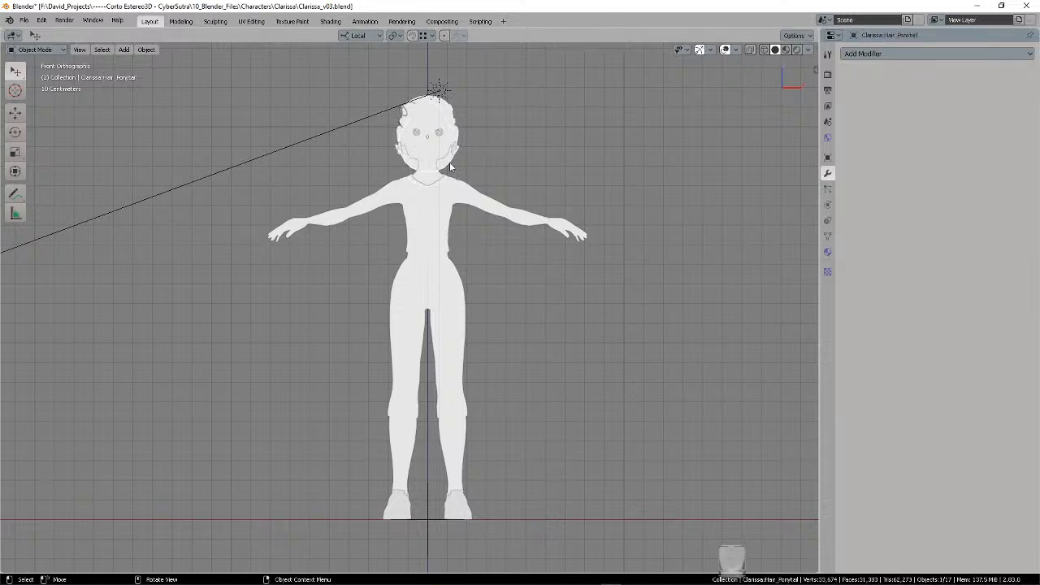
left_click(786, 50)
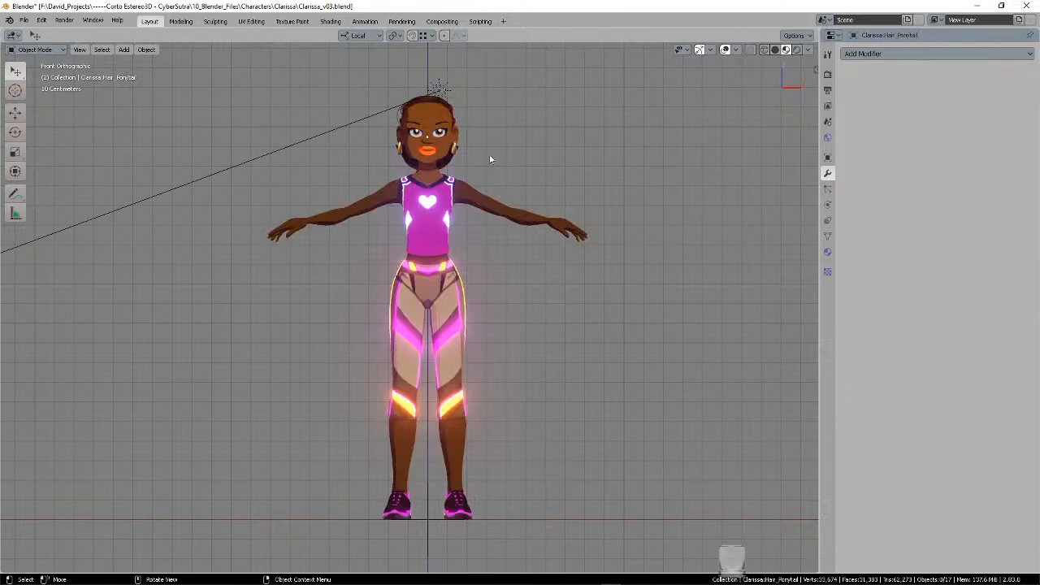
left_click(444, 150)
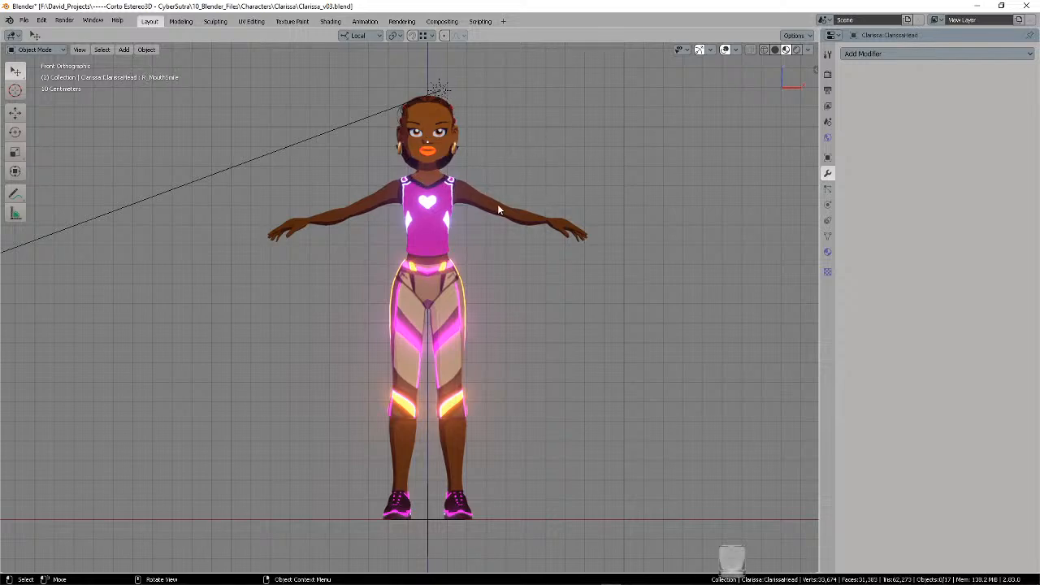
- Set the Mirror modifier's merge limit to 0.01 m on the Clarissa Stylized Body and try to apply the modifier
scroll(533, 228, "up", 10)
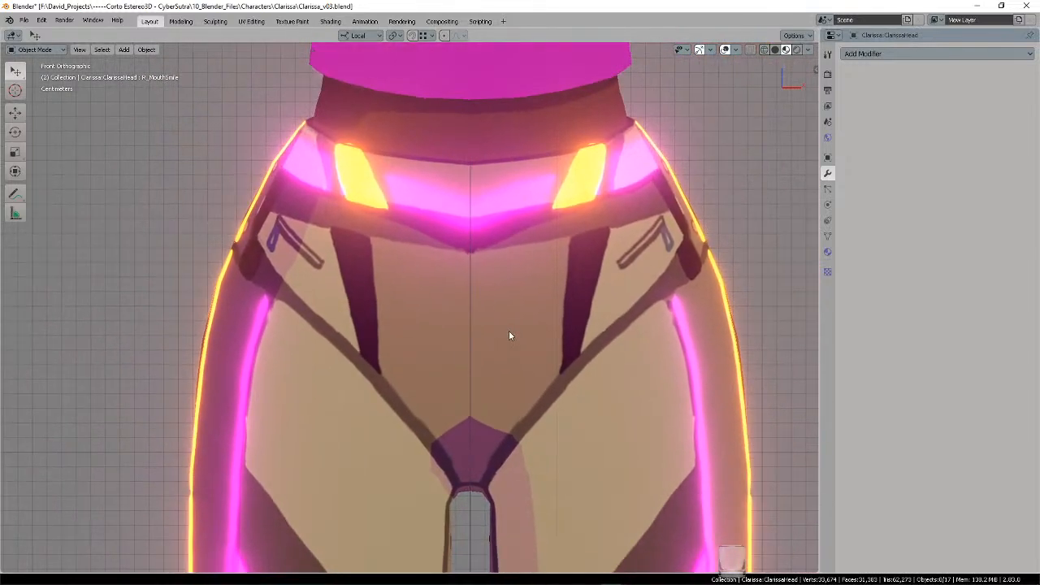
key("Home")
left_click(484, 163)
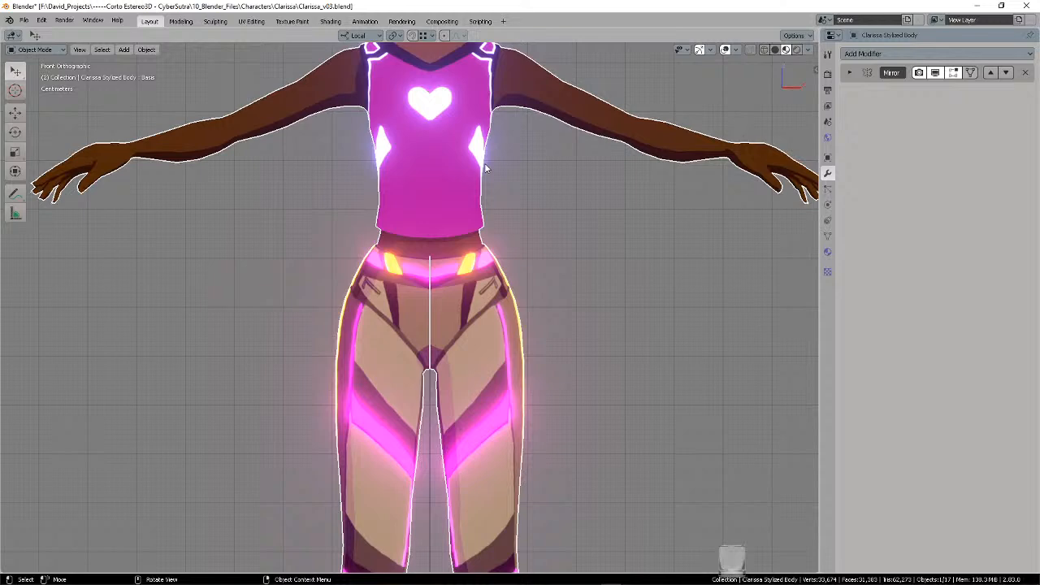
left_click(850, 73)
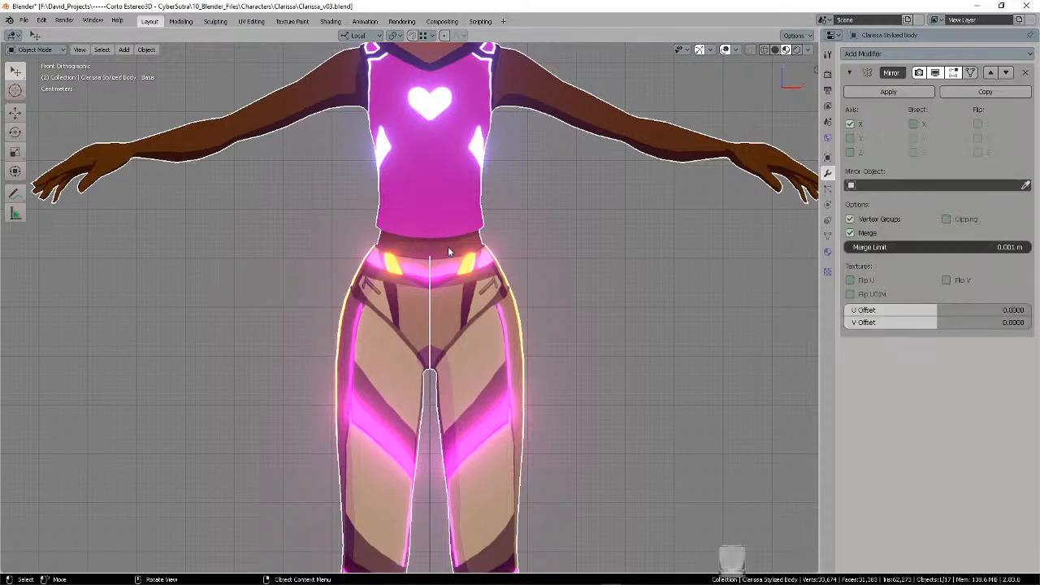
scroll(428, 301, "up", 3)
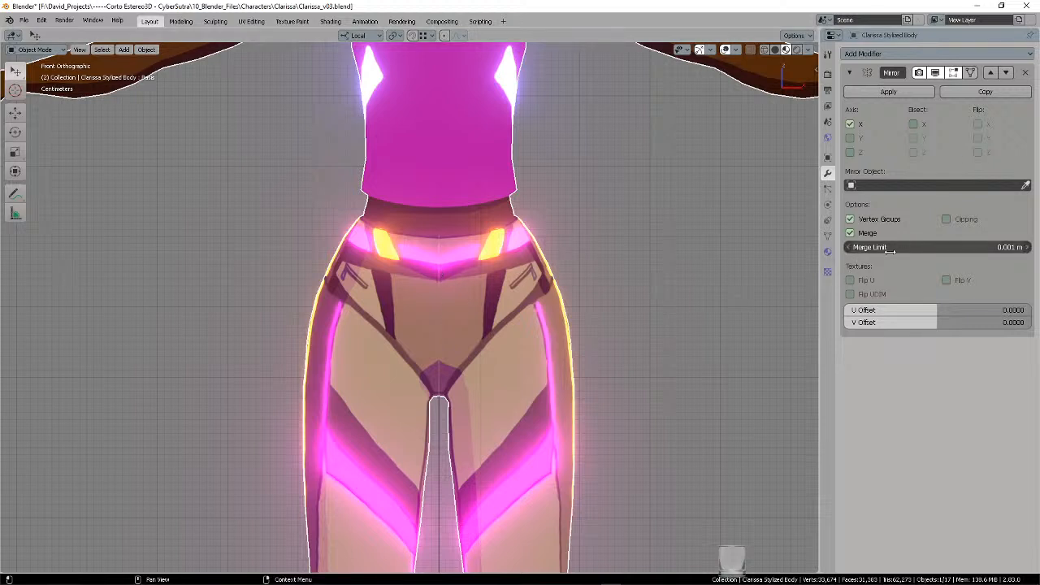
left_click_drag(878, 247, 904, 247)
scroll(533, 251, "down", 4)
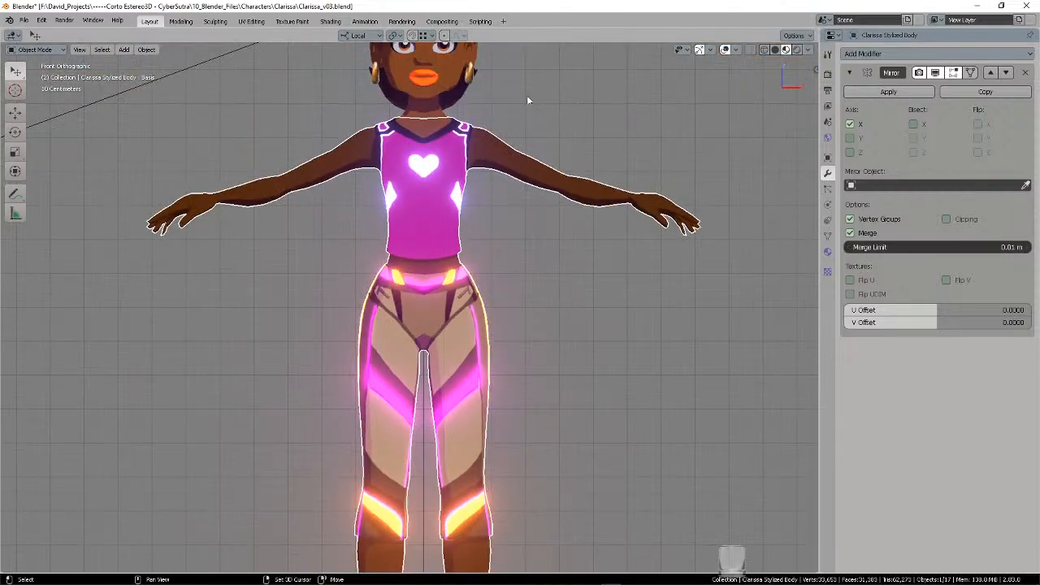
middle_click_drag(530, 106, 514, 127, "shift")
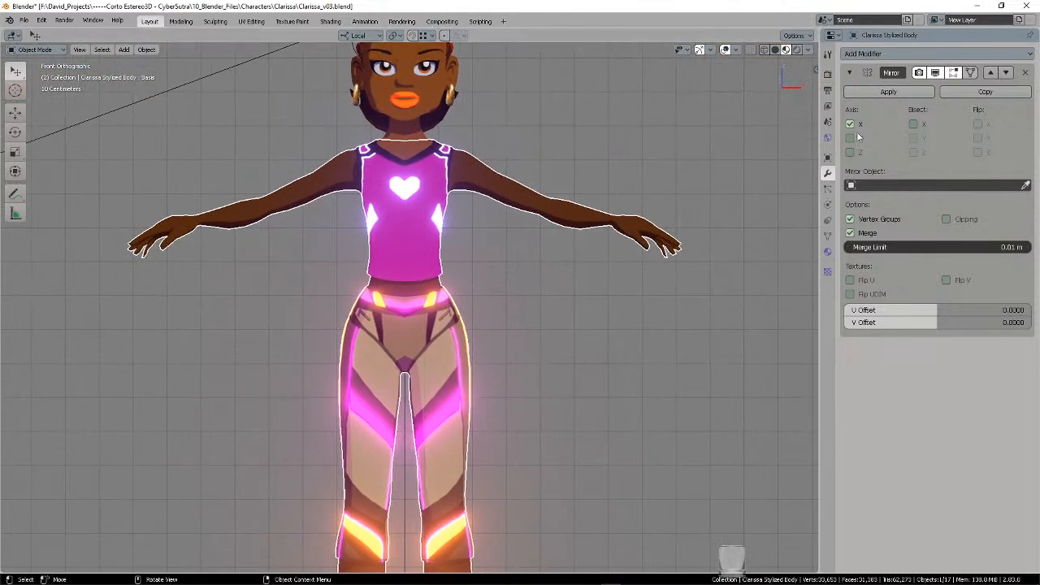
left_click(888, 91)
- Save the project as a new version named Clarissa_v04.blend in the Clarissa folder
left_click(23, 19)
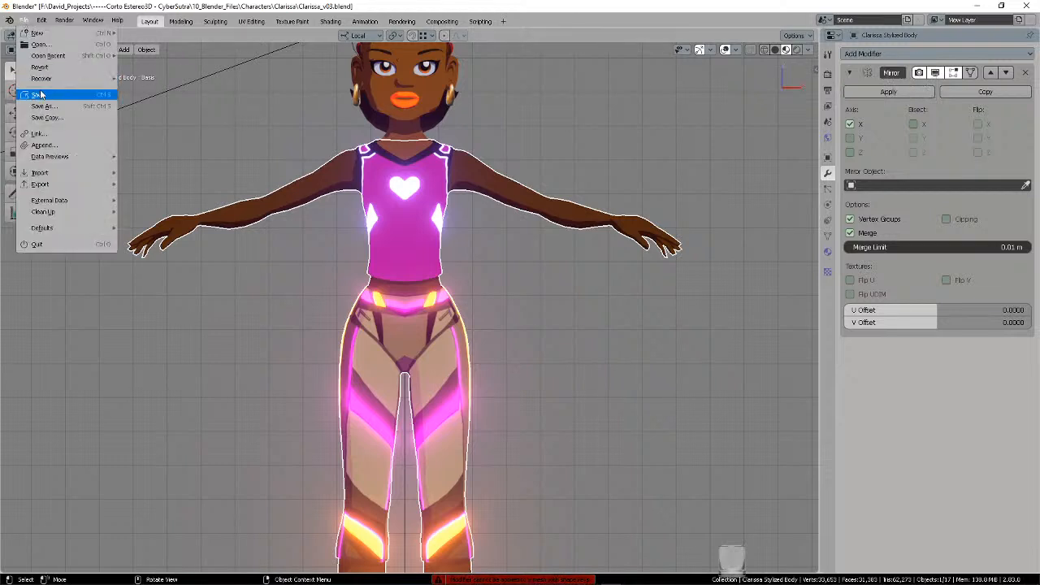
left_click(45, 104)
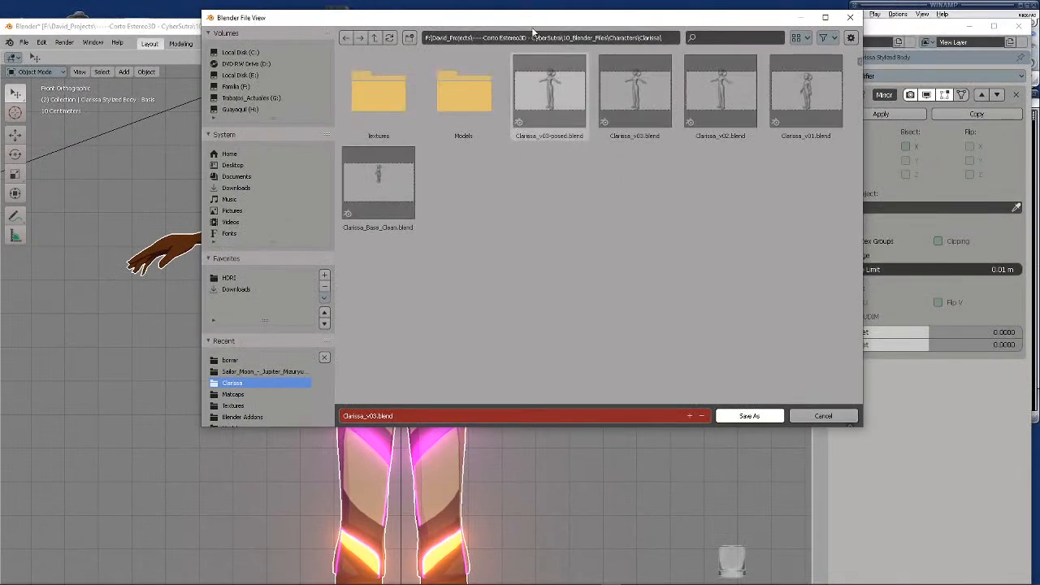
left_click(377, 416)
left_click(376, 415)
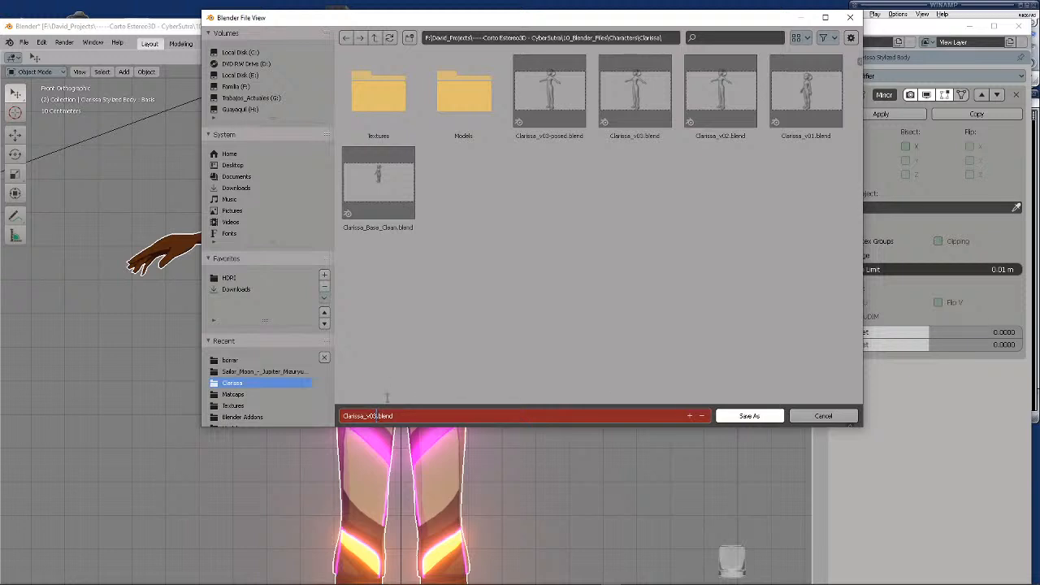
key("BackSpace")
type("4")
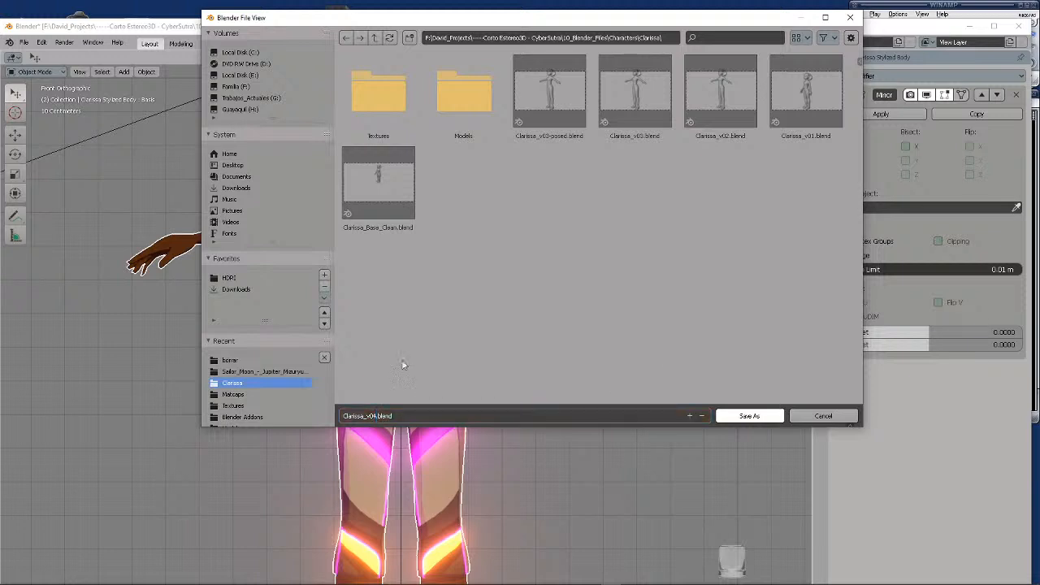
left_click(757, 416)
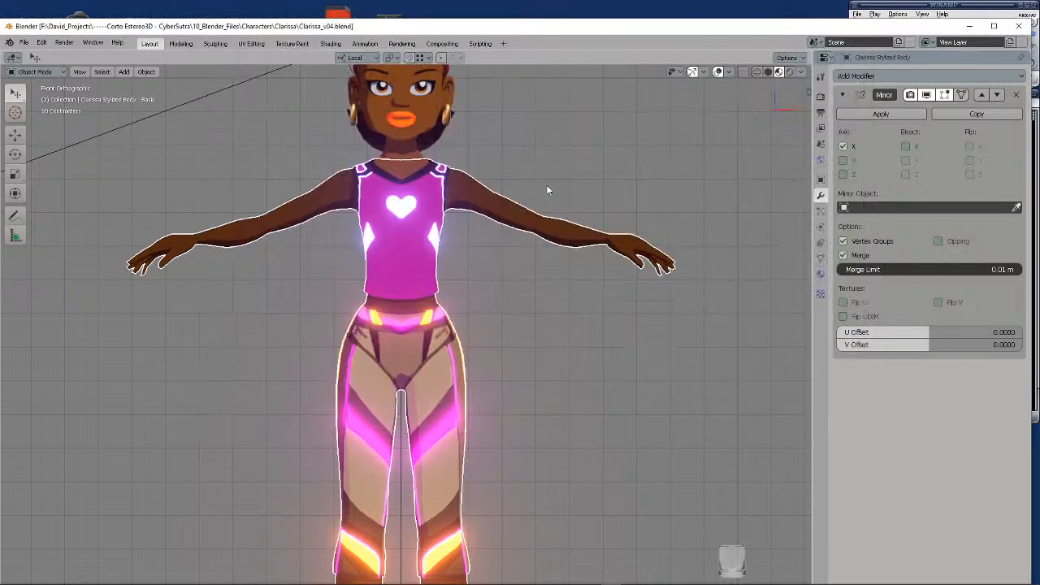
- Try again to apply the body's Mirror modifier, maximize the Blender window and collapse the modifier's settings
left_click(884, 115)
double_click(504, 26)
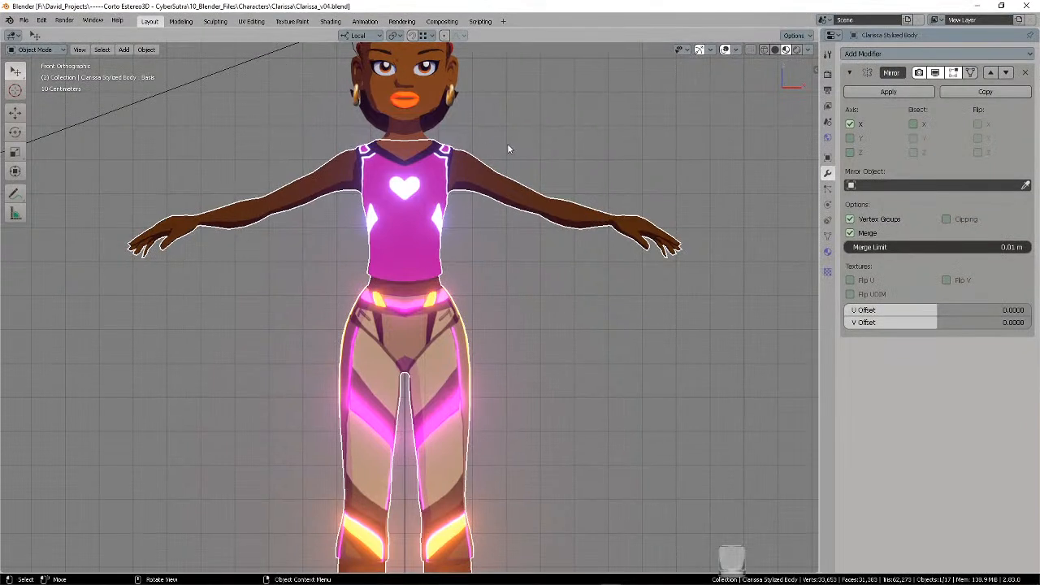
scroll(587, 152, "down", 1)
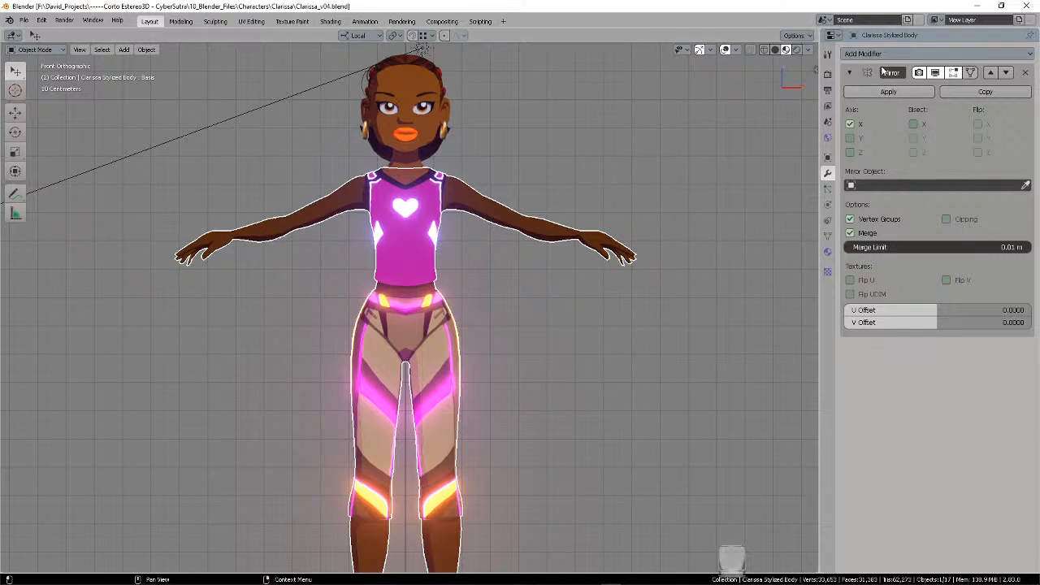
left_click(849, 72)
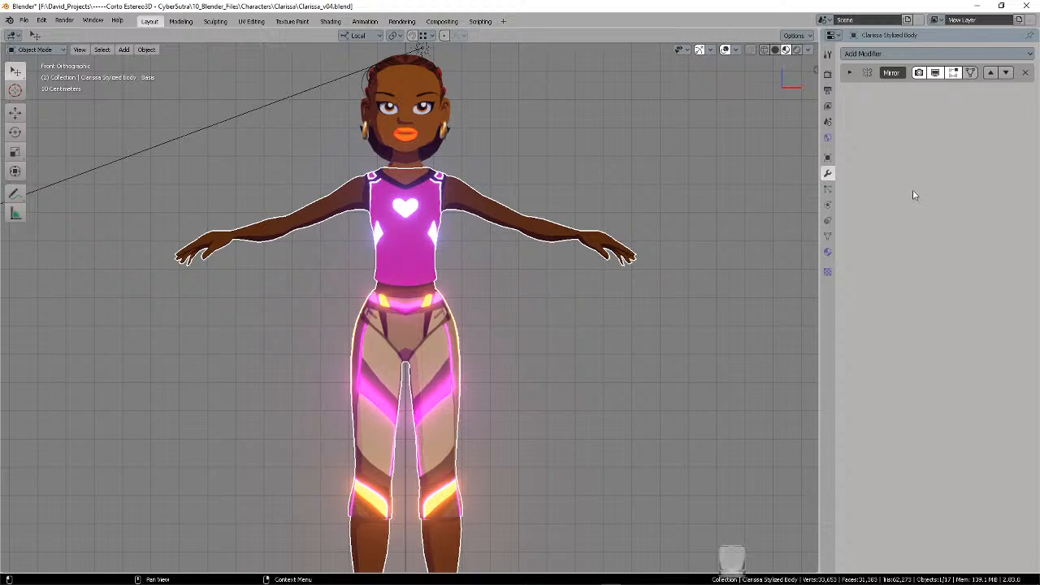
- Convert the Clarissa Stylized Body object to a mesh to bake in its Mirror modifier
left_click(144, 51)
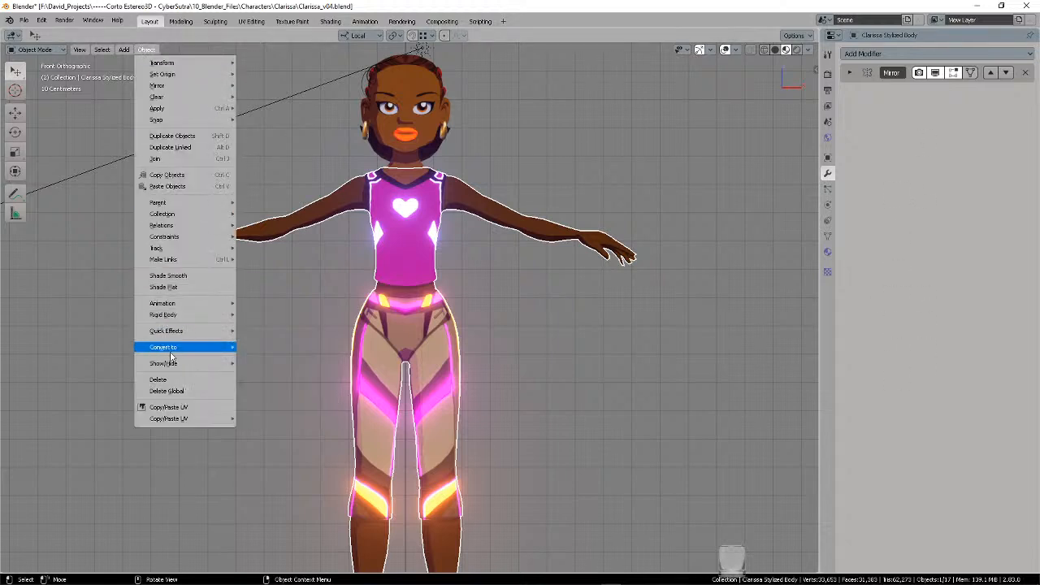
mouse_move(174, 351)
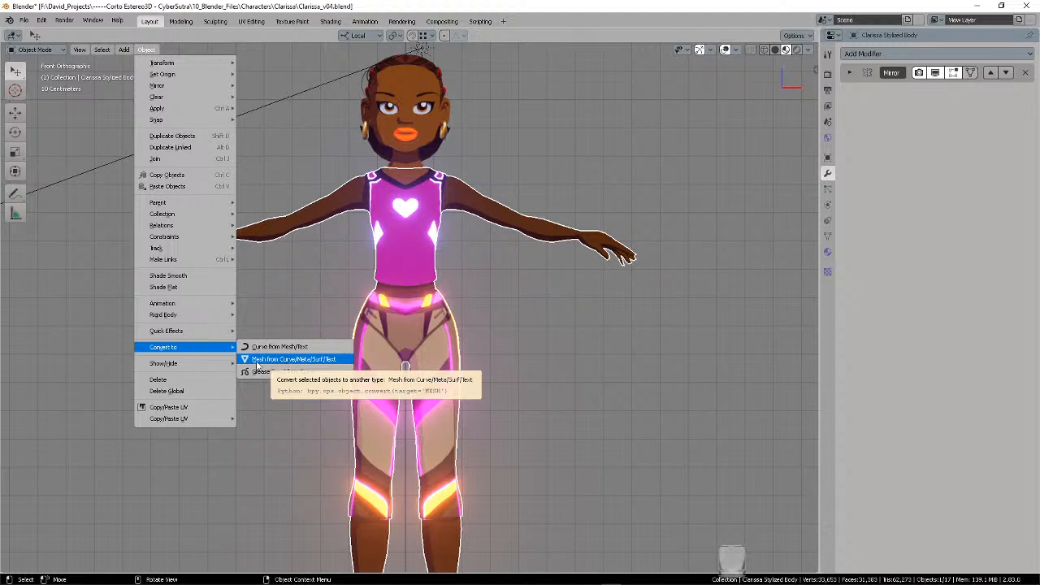
left_click(261, 362)
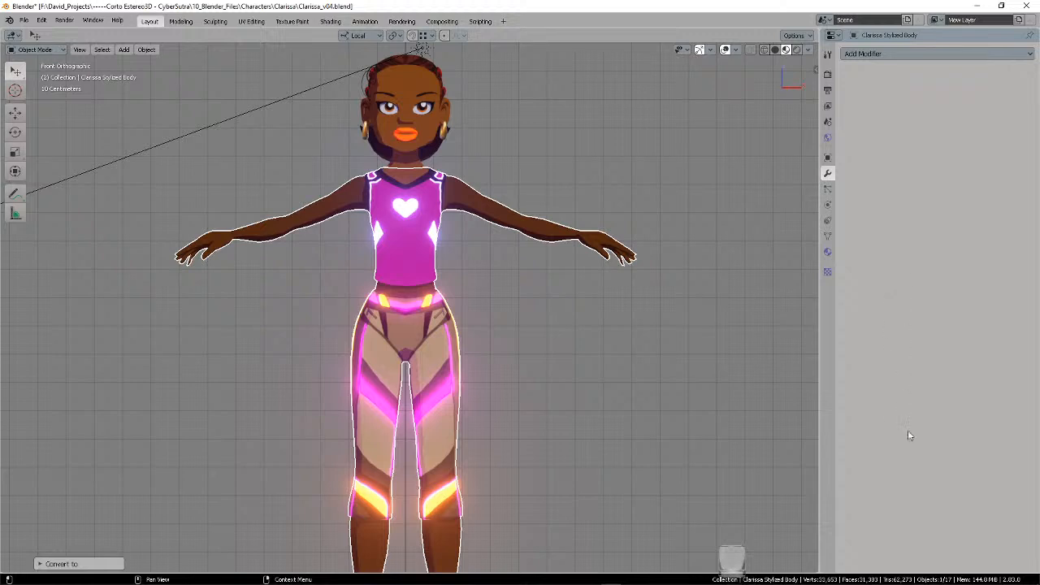
left_click(147, 50)
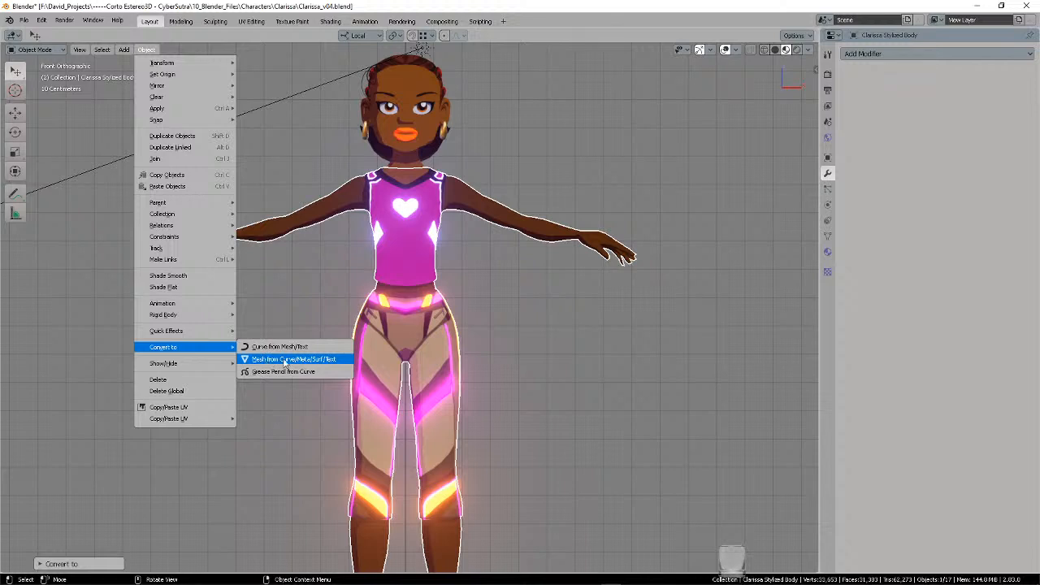
left_click(269, 360)
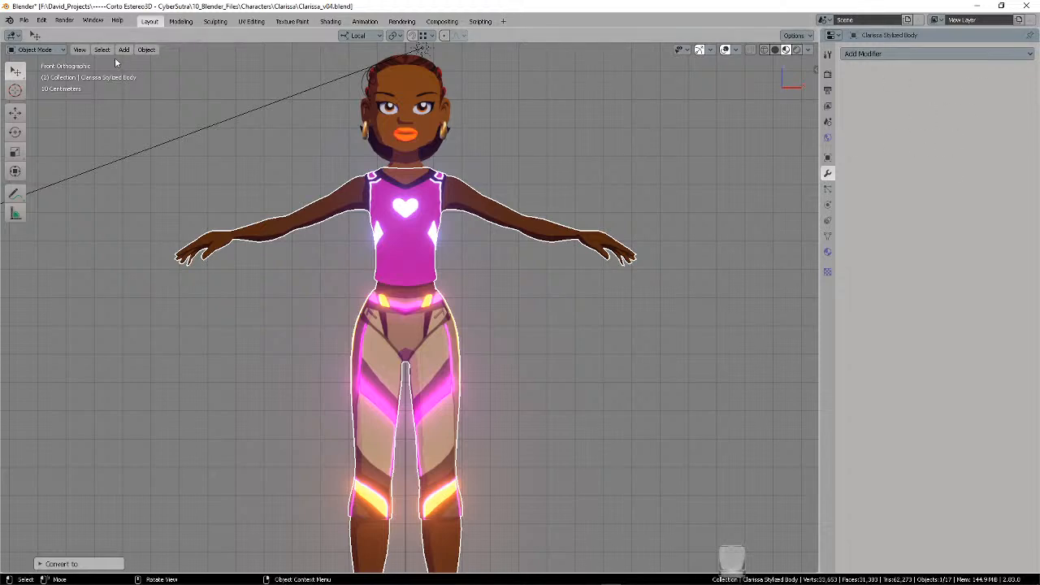
- Check the shortcut and quick favorites options offered for the Mesh from Curve/Meta/Surf/Text conversion, then deselect the body
left_click(147, 50)
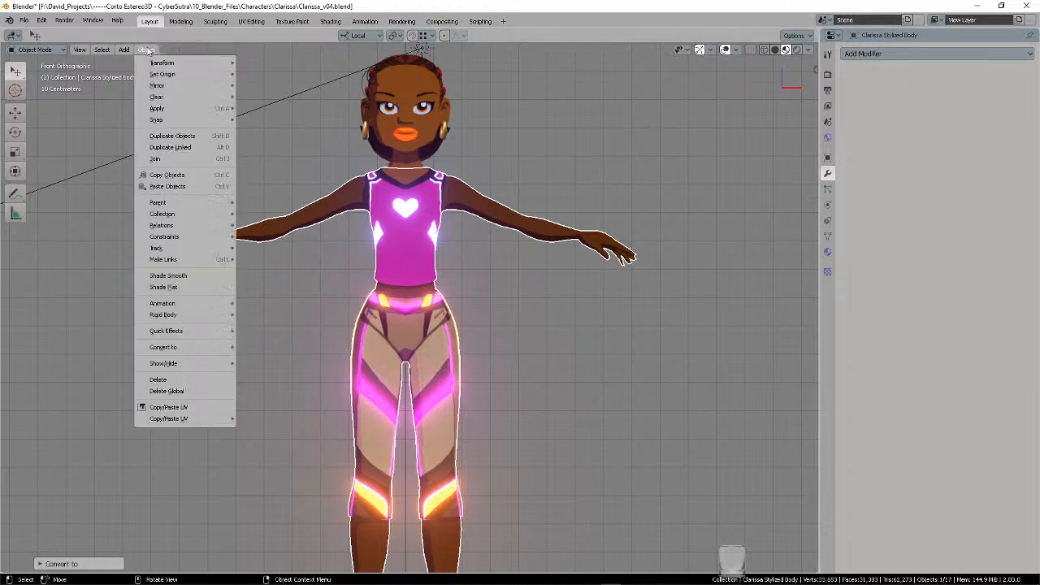
mouse_move(183, 351)
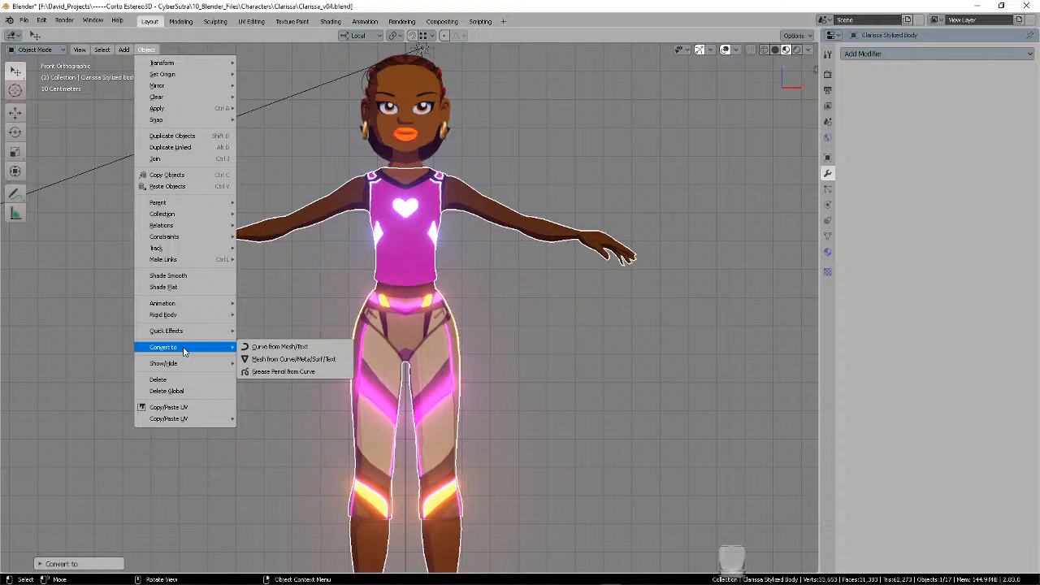
right_click(284, 361)
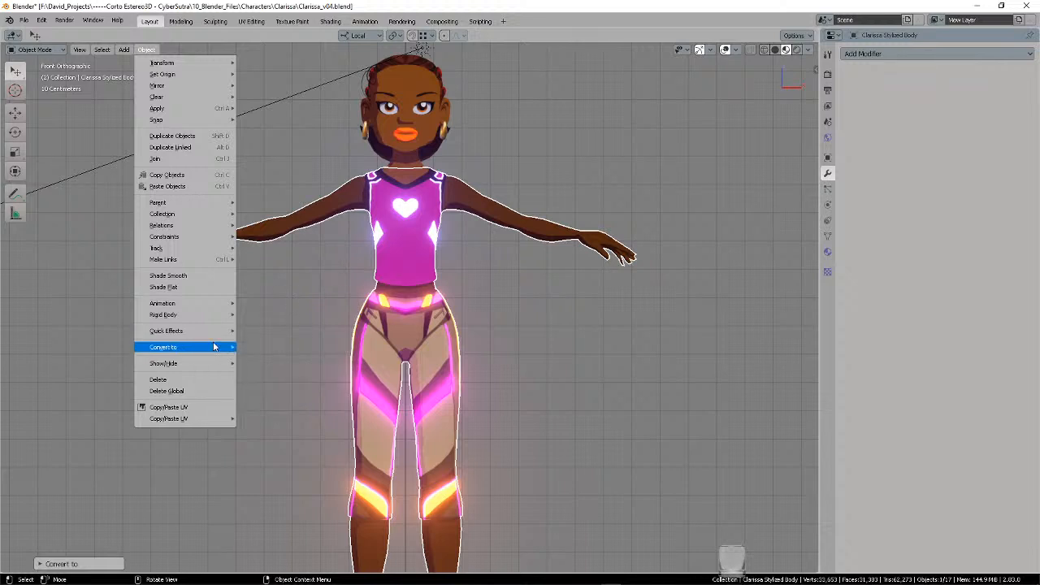
mouse_move(210, 349)
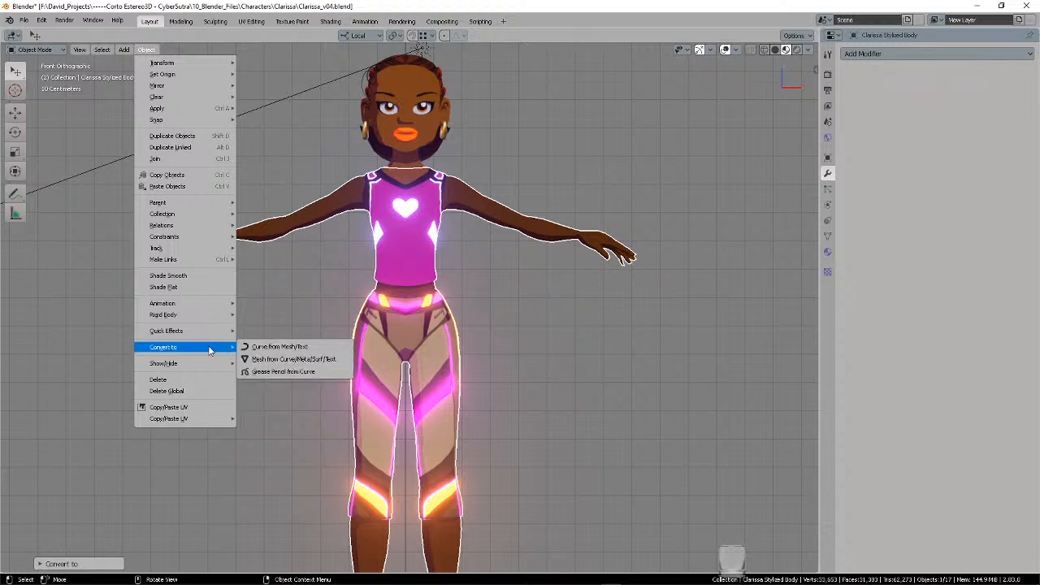
right_click(266, 363)
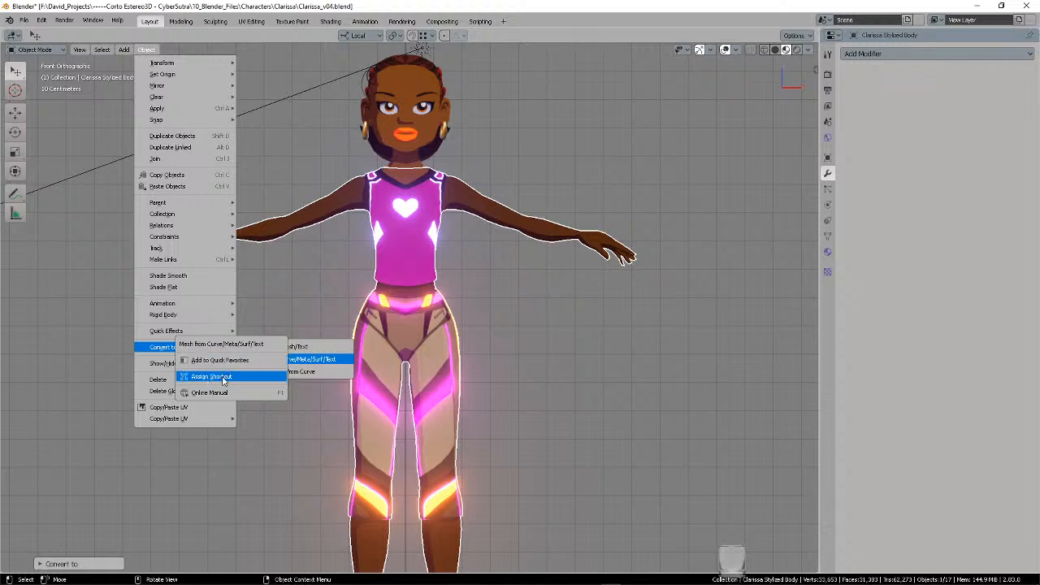
left_click(315, 284)
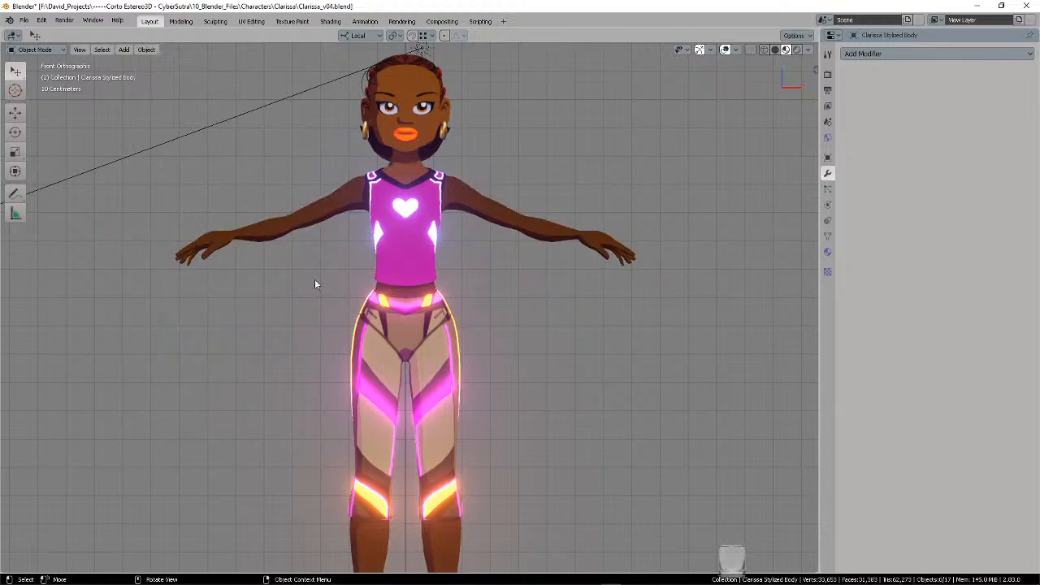
- Select the Clarissa head and show its mesh data with the vertex groups and shape keys
left_click(406, 77)
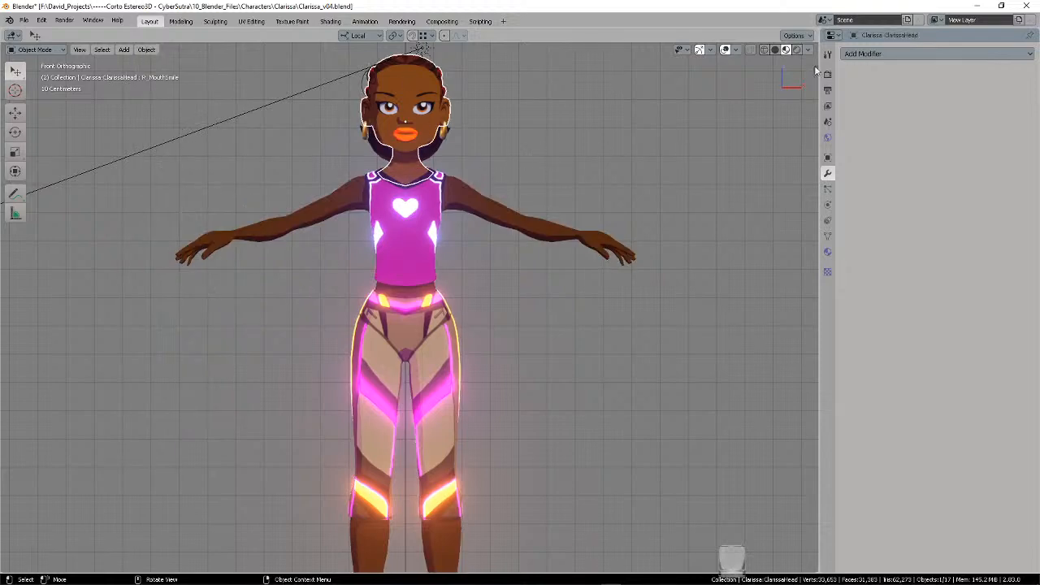
middle_click_drag(567, 152, 734, 251)
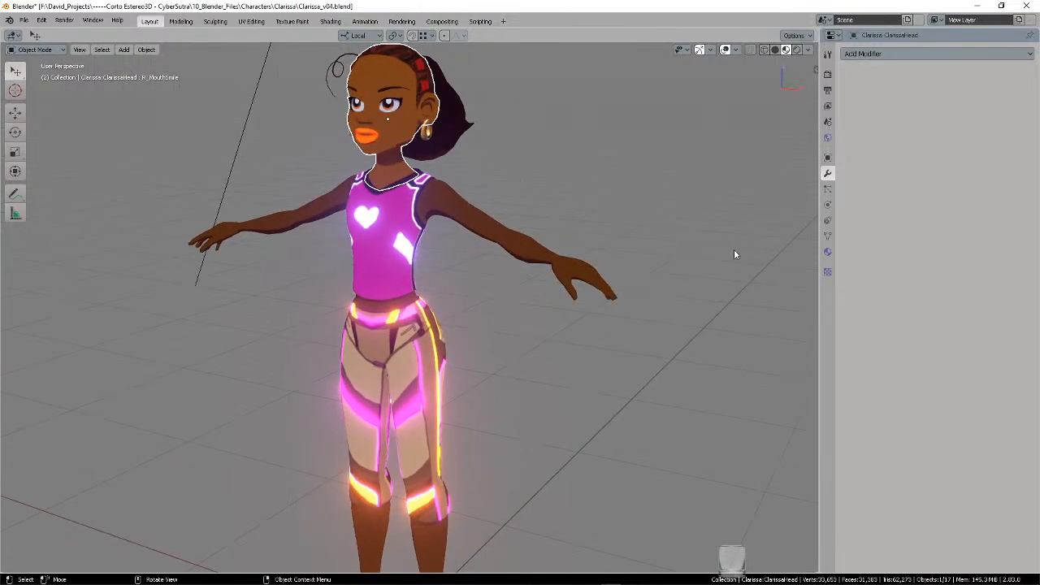
left_click(828, 236)
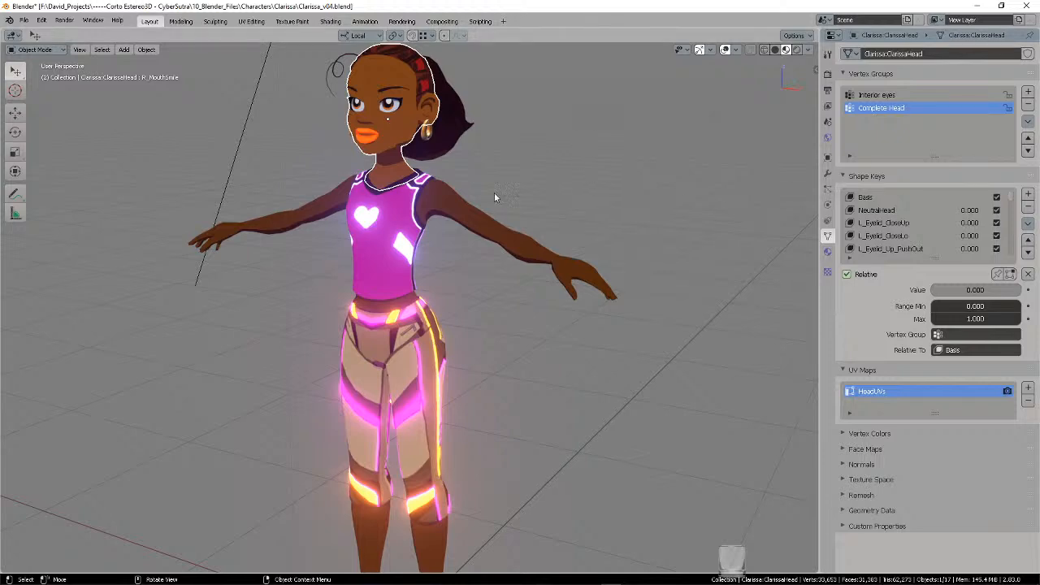
middle_click_drag(494, 195, 508, 155)
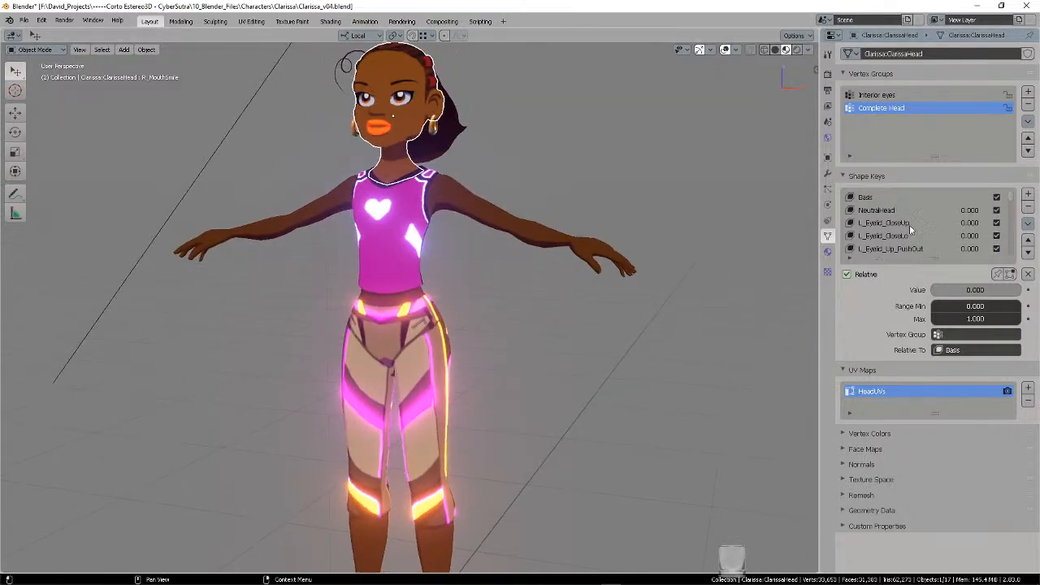
middle_click_drag(659, 198, 543, 179)
- Select the L_Eyelid_CloseUp shape key, leave its value at 0 and browse the head's eyelid shape keys
left_click(878, 211)
left_click(885, 223)
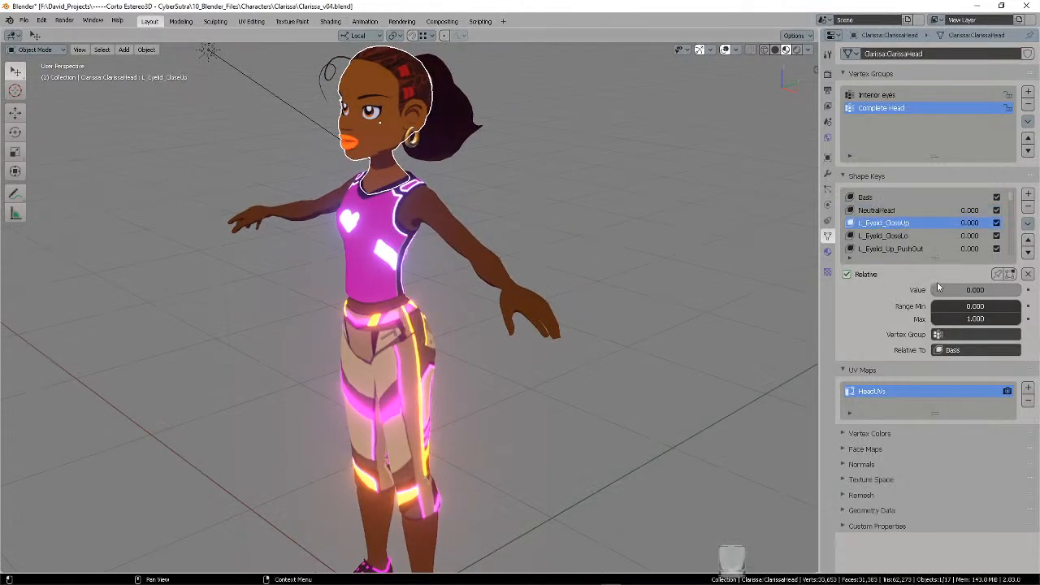
mouse_move(937, 289)
left_mouse_down()
mouse_move(1020, 289)
mouse_move(933, 289)
left_mouse_up()
scroll(904, 231, "down", 6)
scroll(926, 231, "down", 3)
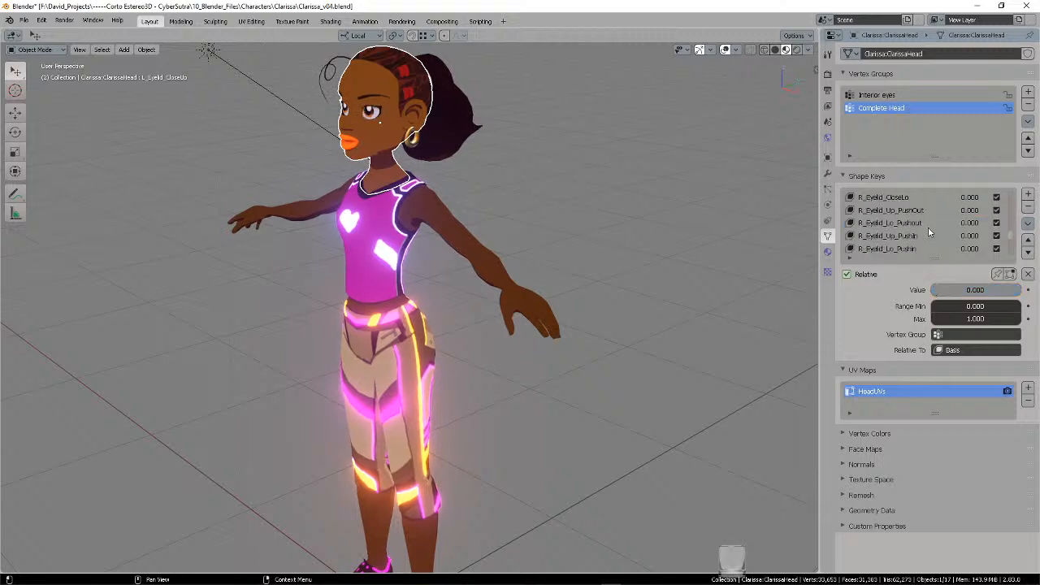
scroll(928, 227, "up", 10)
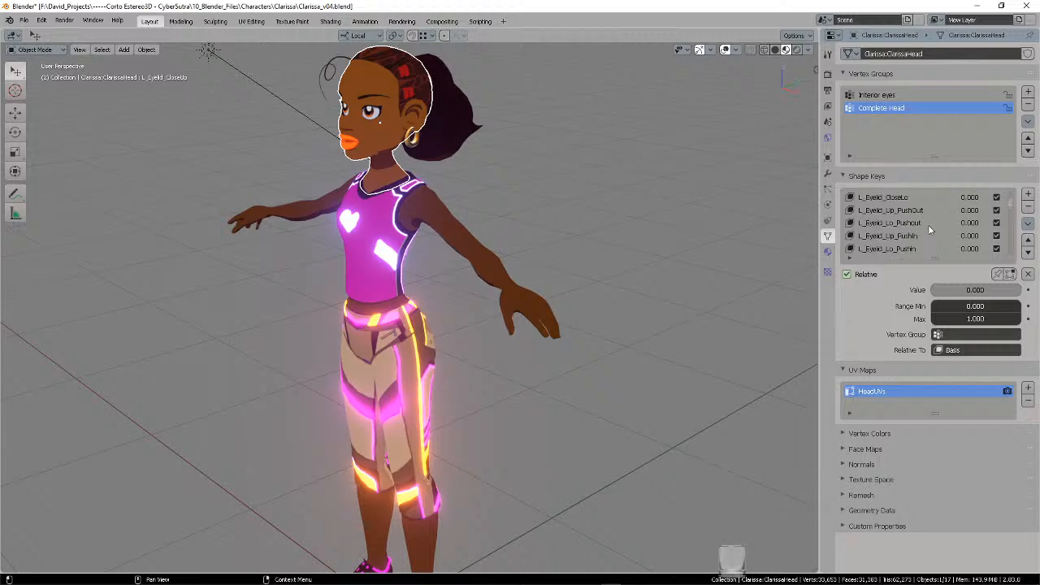
- Deselect everything in front view and add a Human (Meta-Rig) armature to the scene
middle_click_drag(543, 159, 559, 131)
key("KP_1")
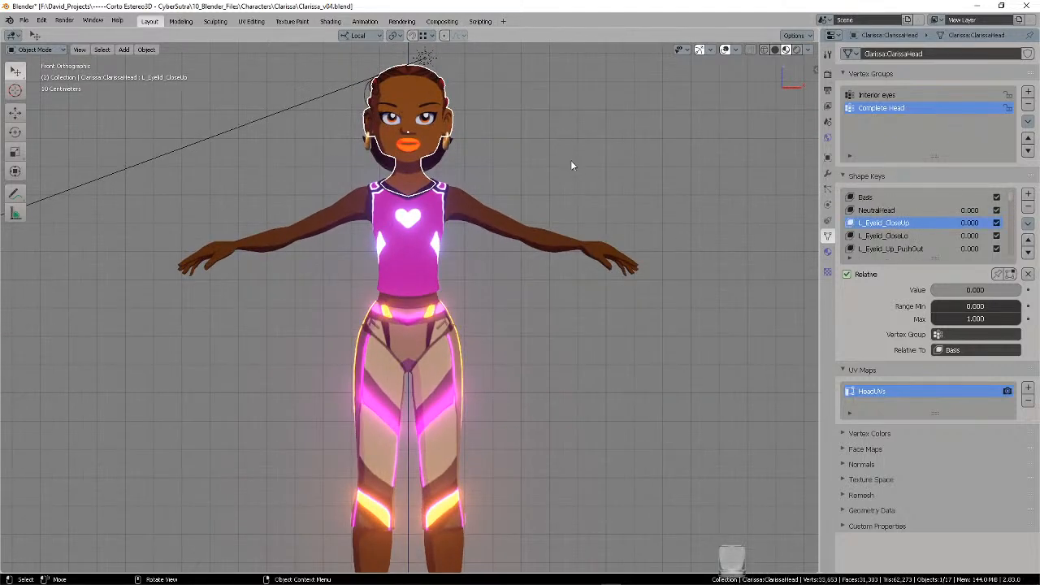
left_click(569, 159)
key("shift+a")
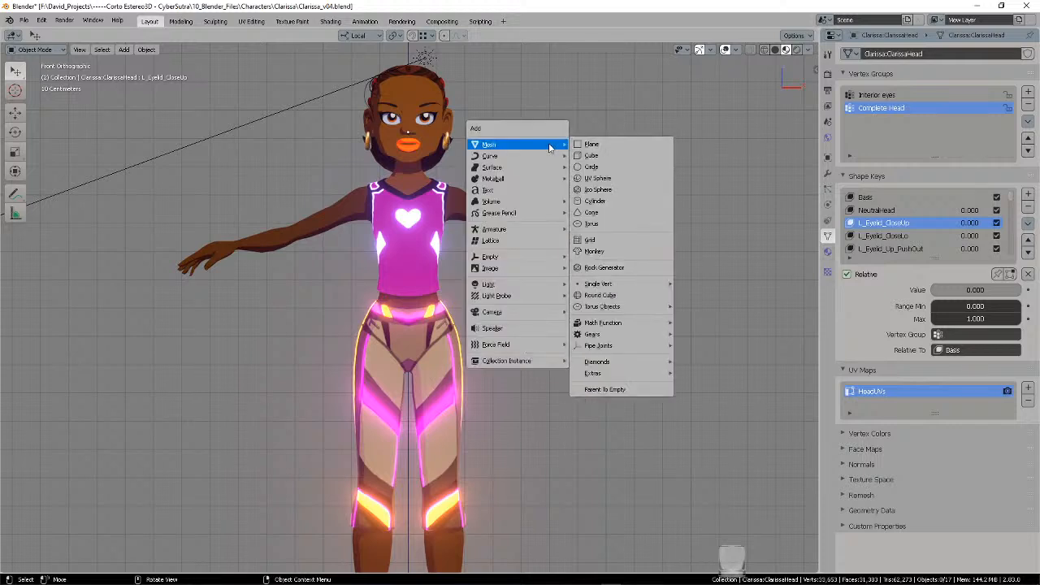
mouse_move(537, 233)
mouse_move(623, 258)
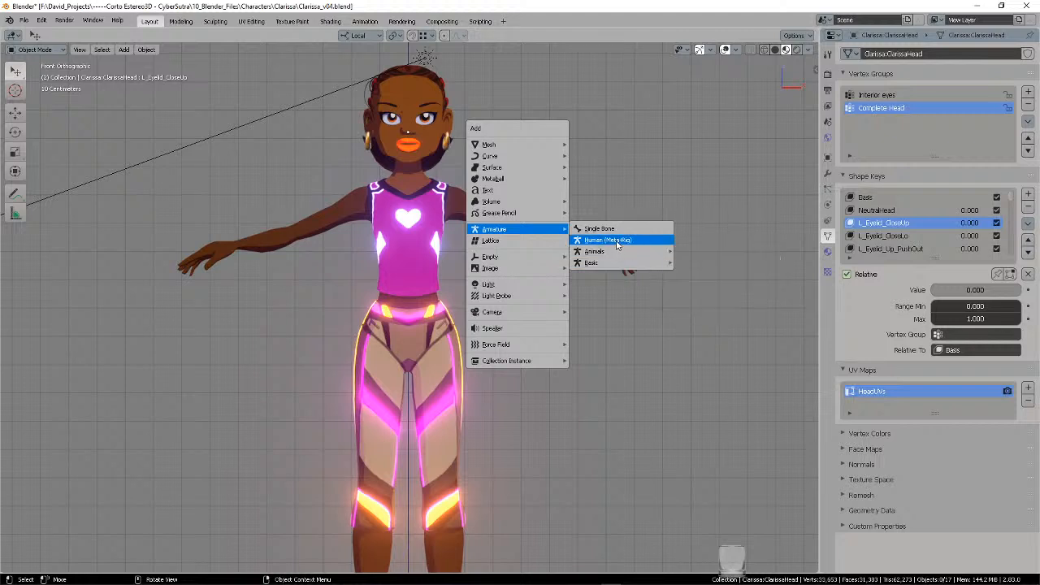
left_click(624, 244)
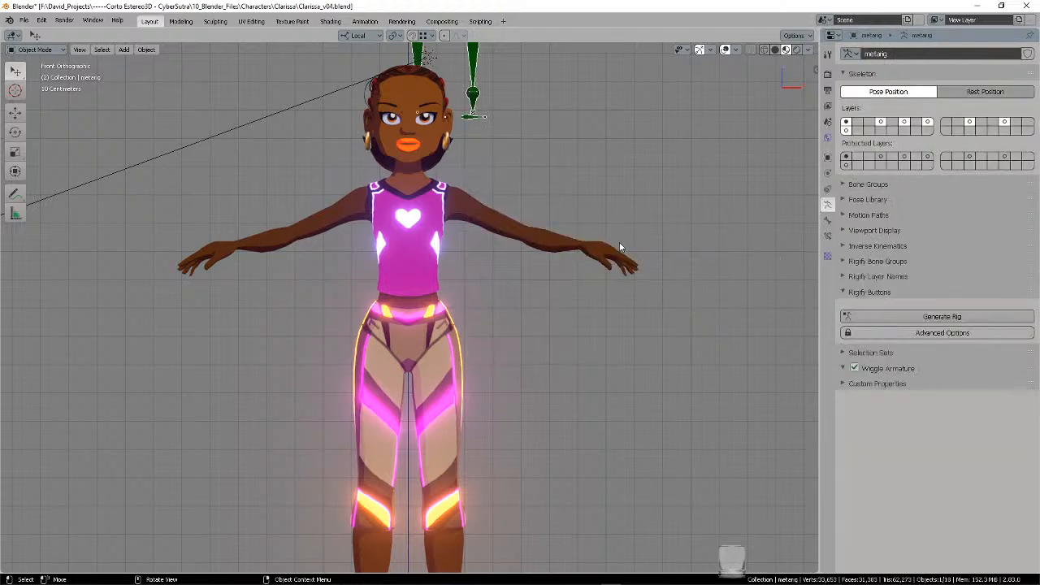
scroll(564, 202, "down", 5)
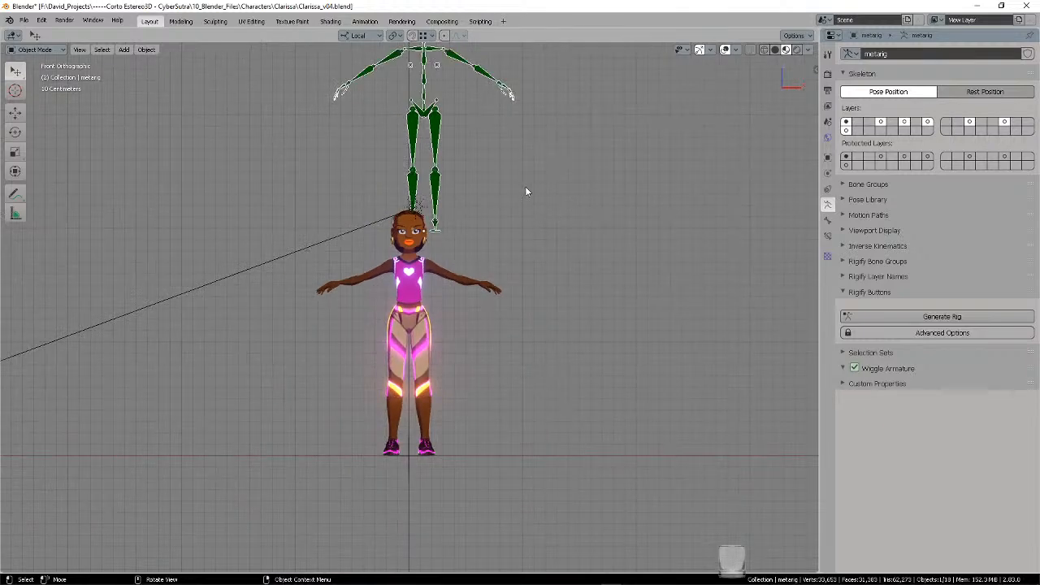
middle_click_drag(520, 167, 526, 236, "shift")
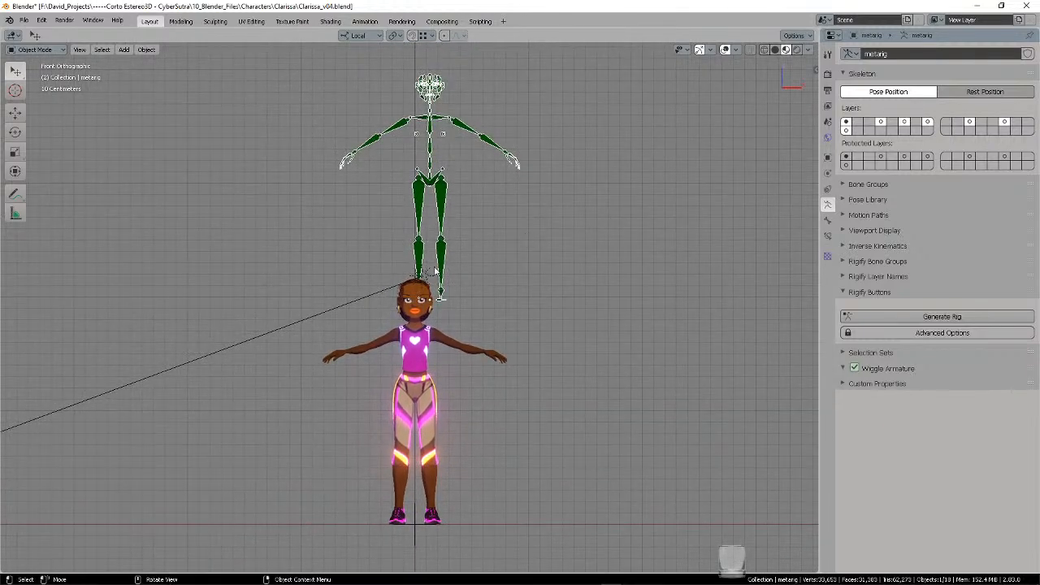
middle_click_drag(435, 270, 447, 221, "shift")
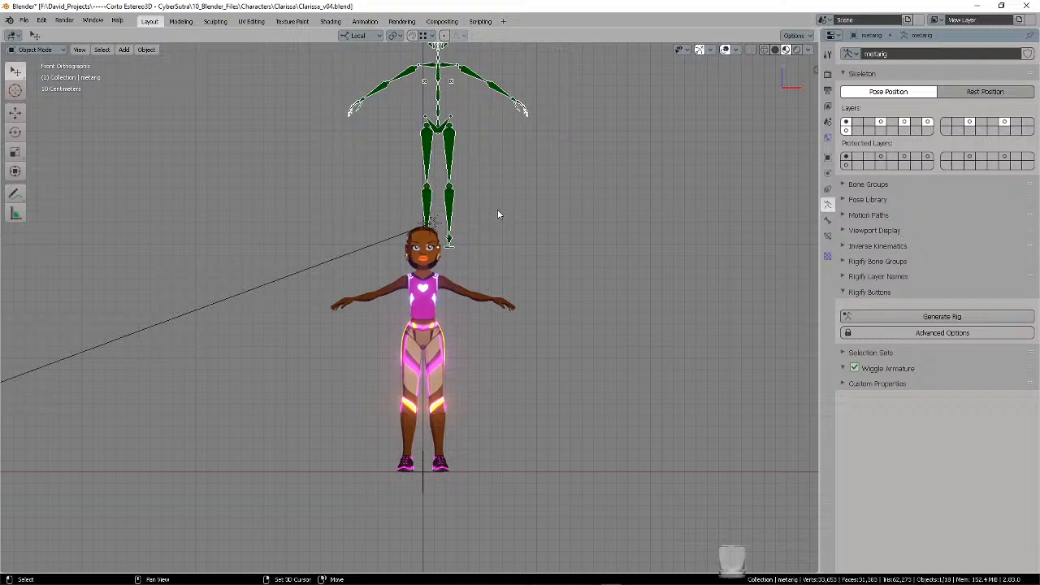
- Turn on the 3D Cursor display in the viewport overlays
left_click(13, 95)
left_click(808, 50)
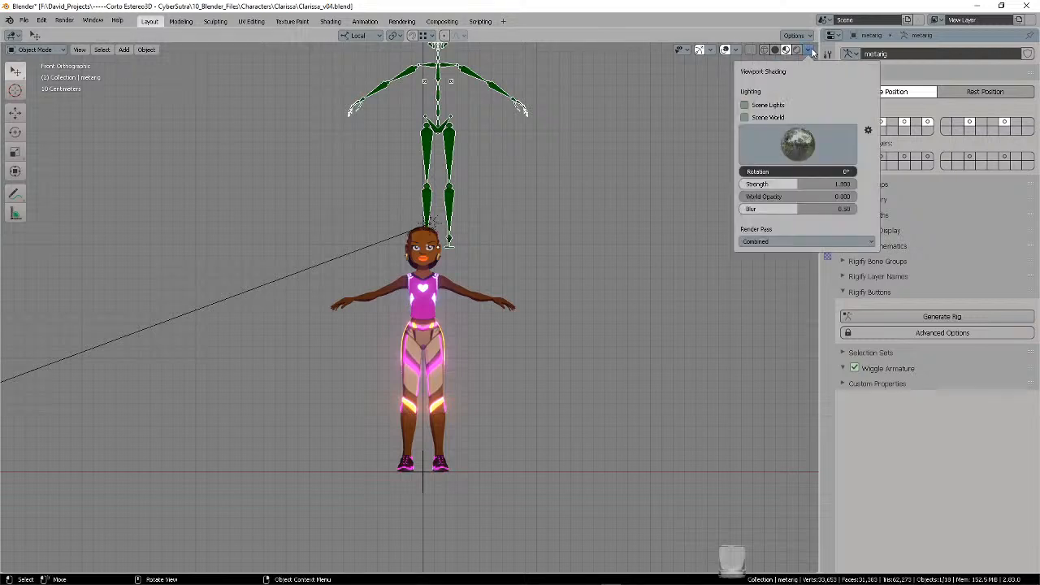
left_click(737, 50)
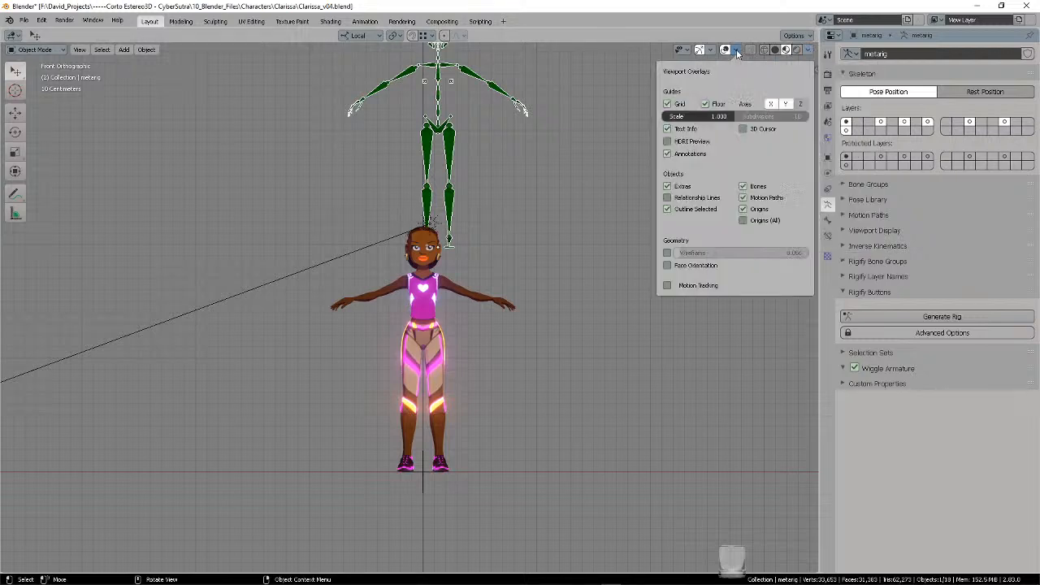
left_click(743, 128)
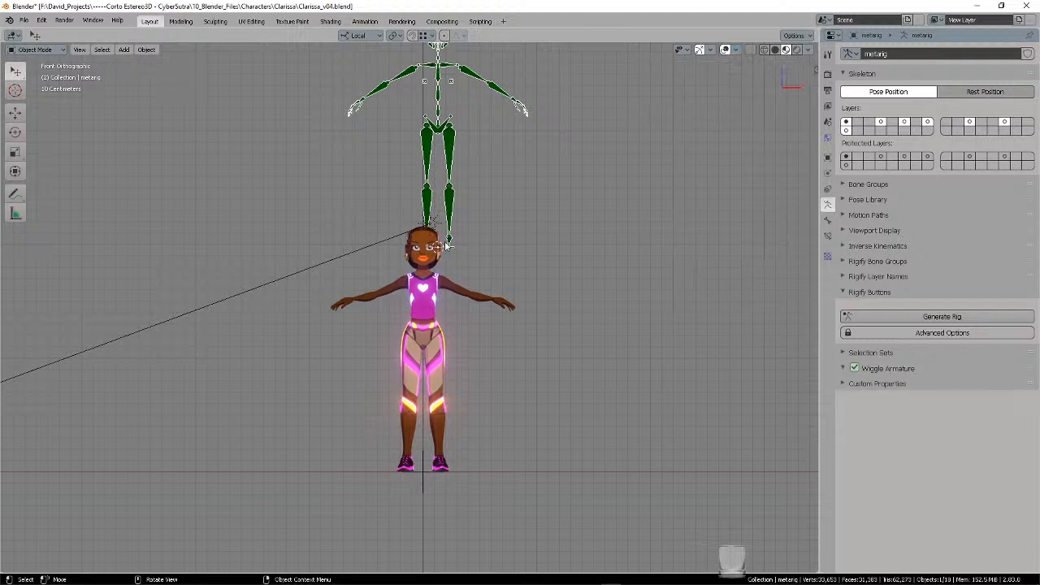
- Undo adding the human meta-rig above the character
scroll(487, 232, "up", 3)
scroll(496, 208, "down", 3)
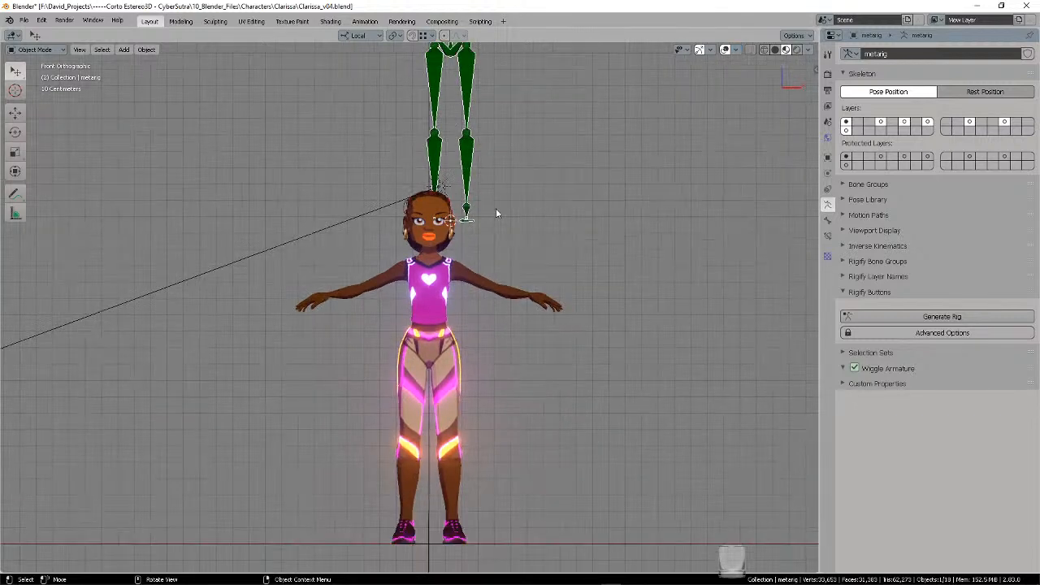
scroll(482, 229, "down", 1)
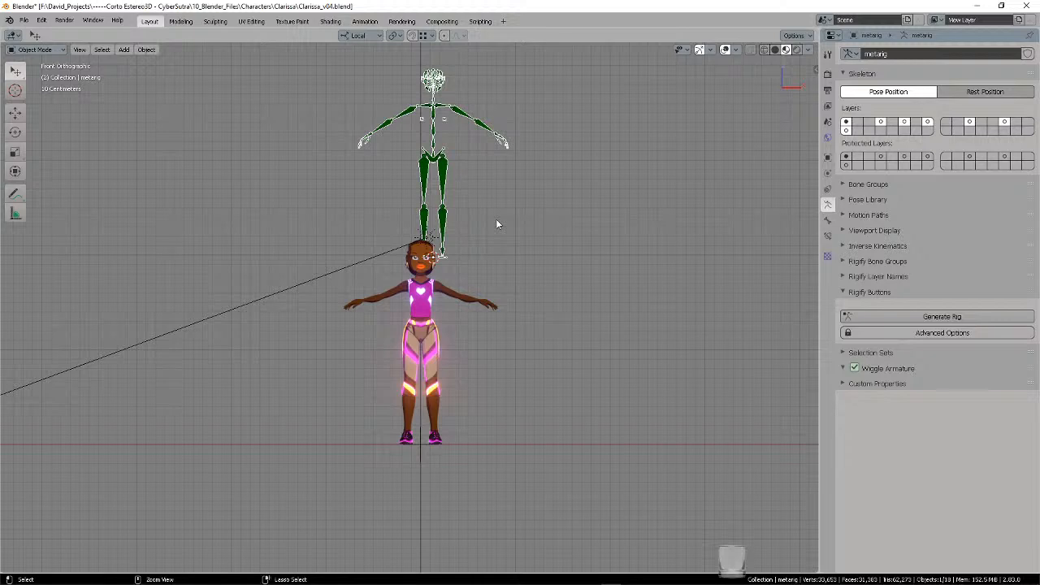
key("ctrl+z")
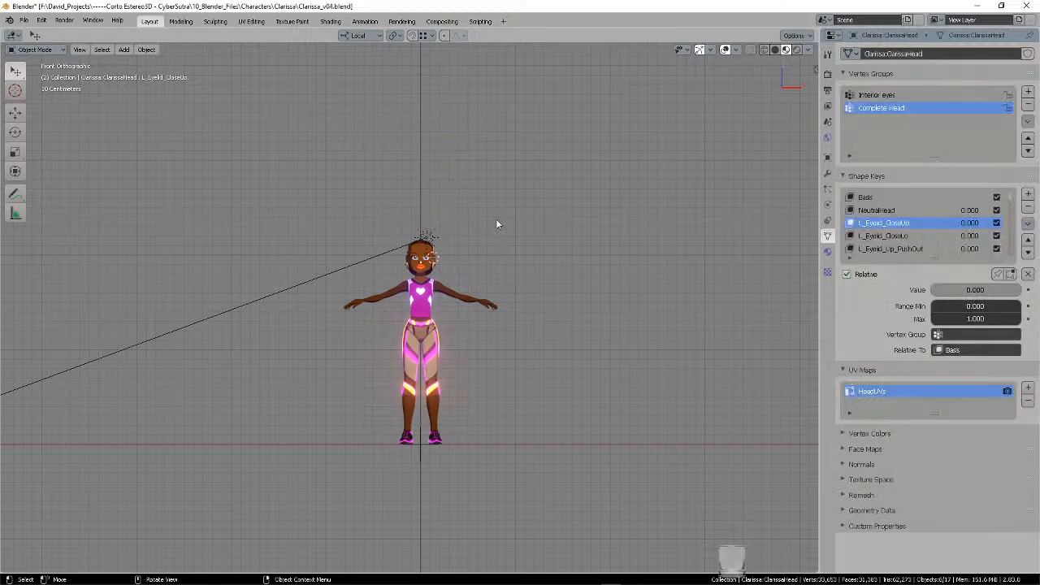
- Split the Properties editor horizontally and change the upper area into an Outliner
left_click(828, 53)
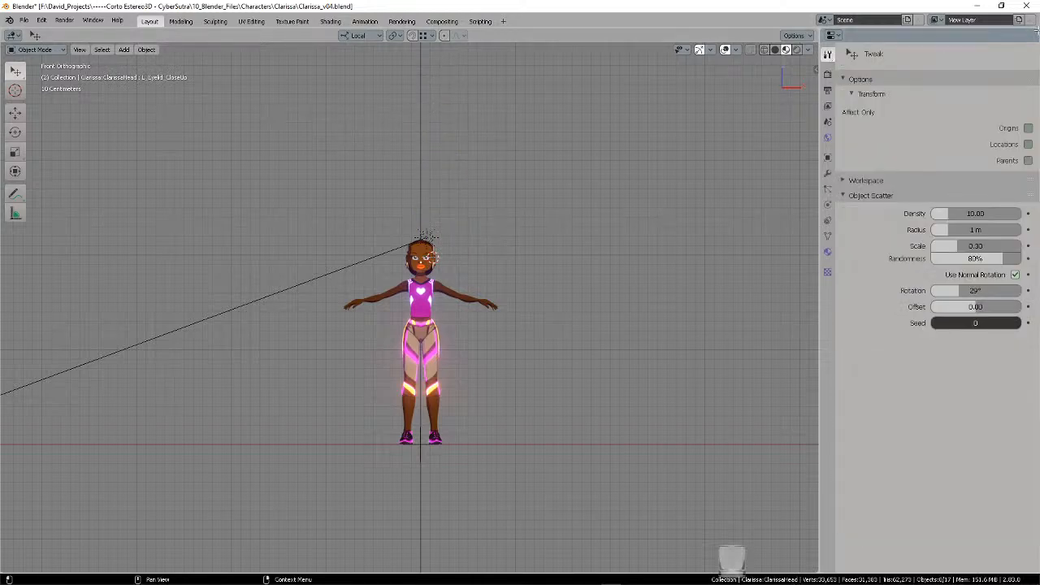
left_click_drag(1036, 31, 988, 181)
left_click(836, 36)
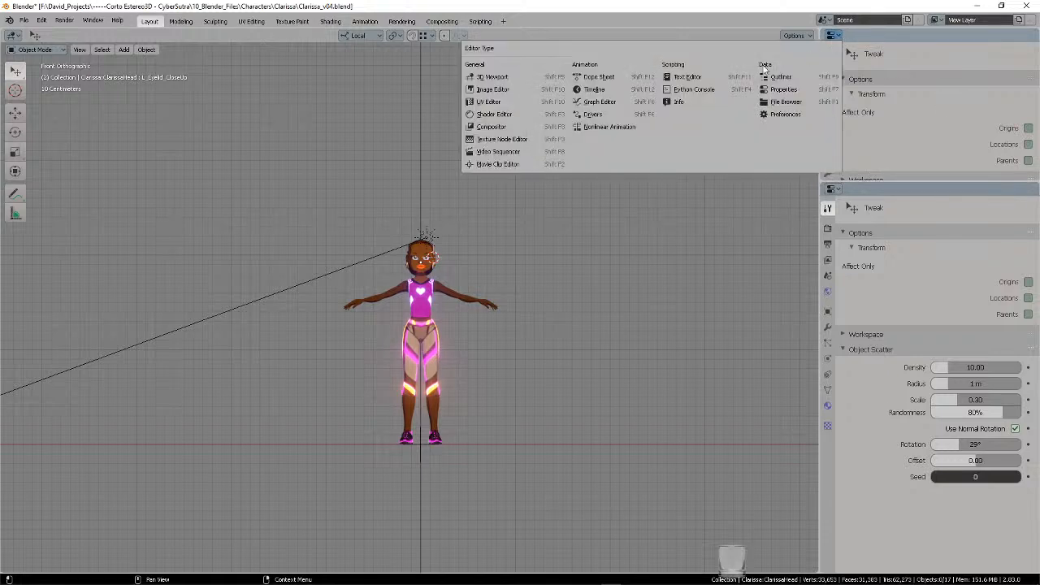
left_click(780, 77)
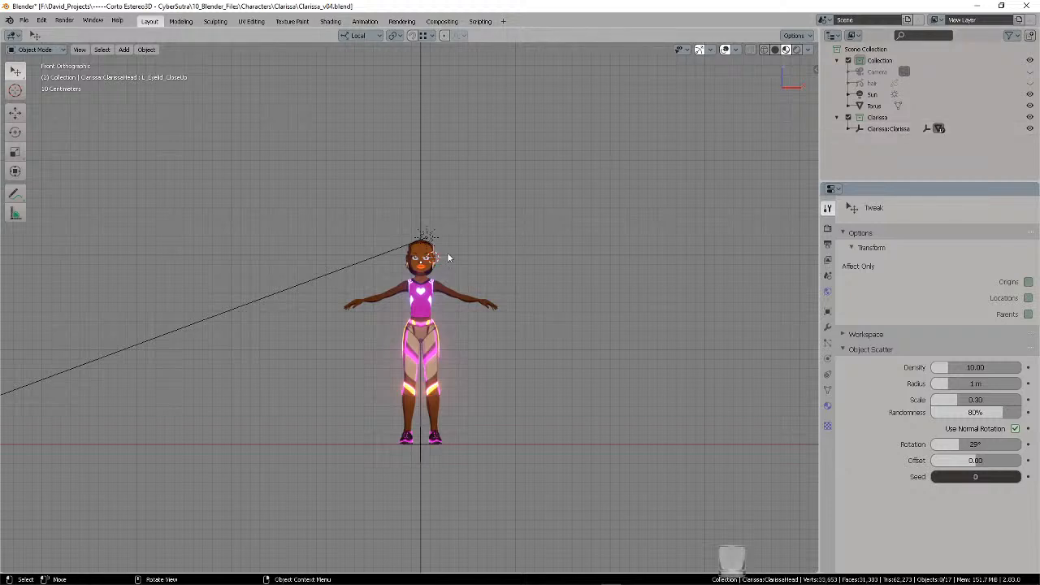
- Snap the 3D cursor to the world origin at the character's feet
middle_click_drag(501, 265, 513, 208, "shift")
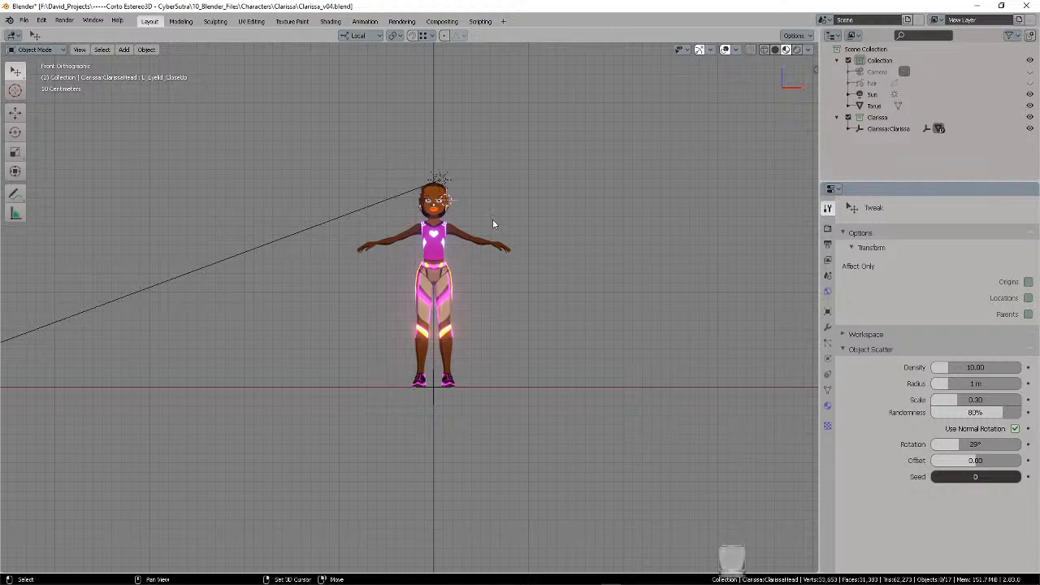
key("shift+s")
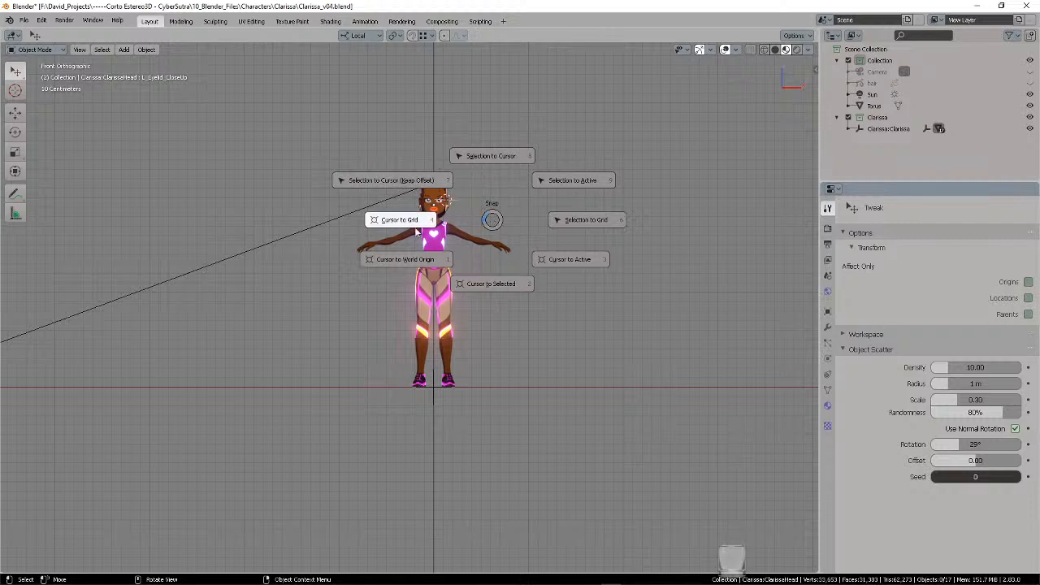
left_click(401, 260)
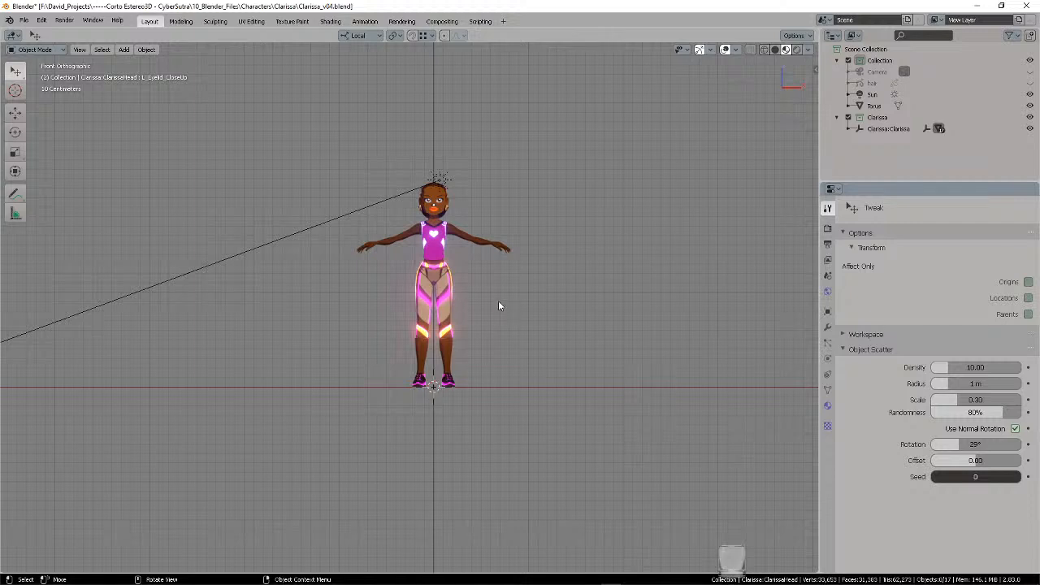
- Turn off the 3D Cursor display in the viewport overlays
left_click(808, 50)
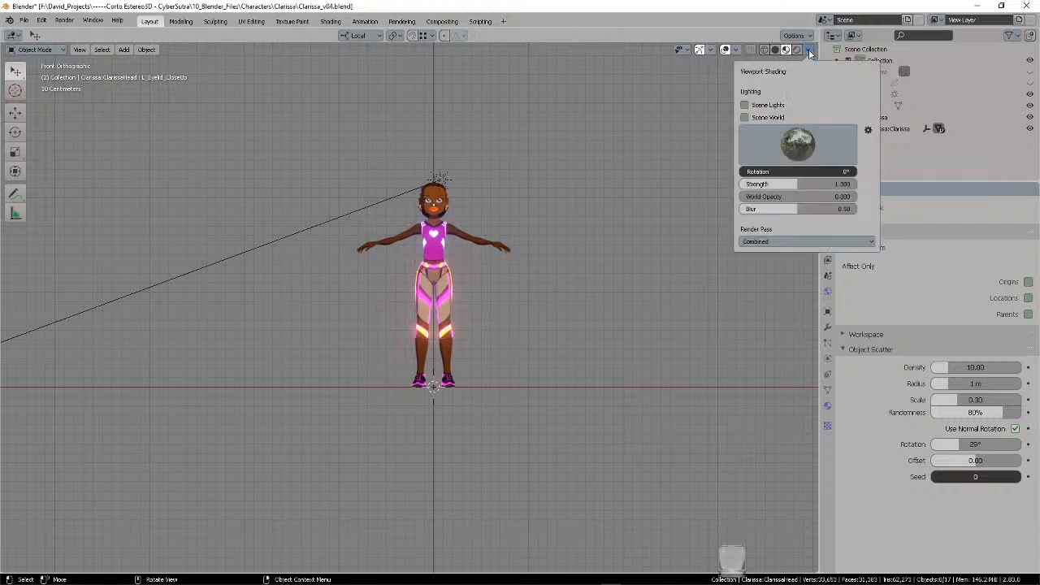
left_click(736, 51)
left_click(736, 51)
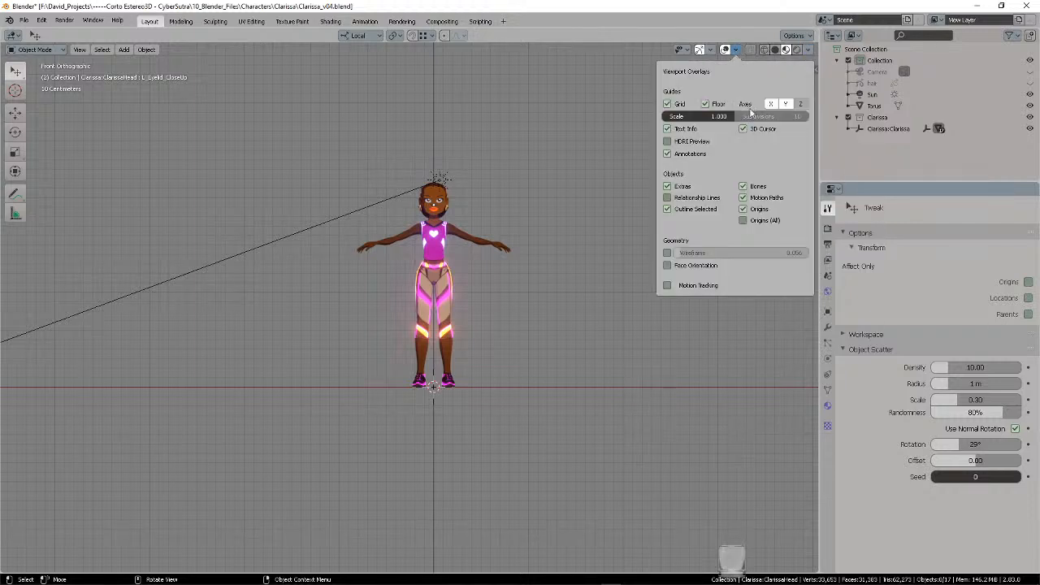
left_click(743, 130)
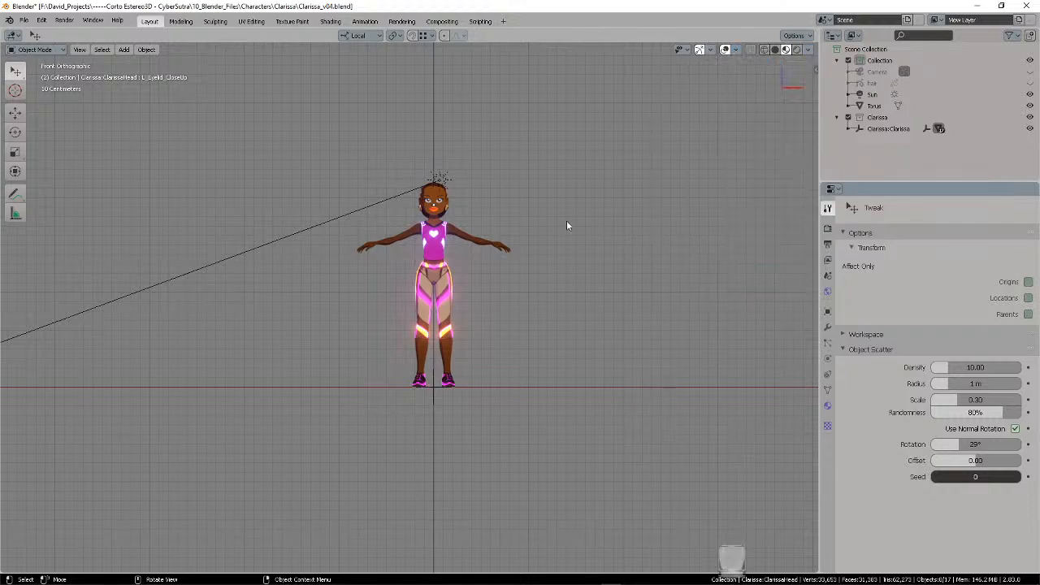
- Add a Human (Meta-Rig) armature at the world origin, within the character
key("shift+a")
mouse_move(562, 242)
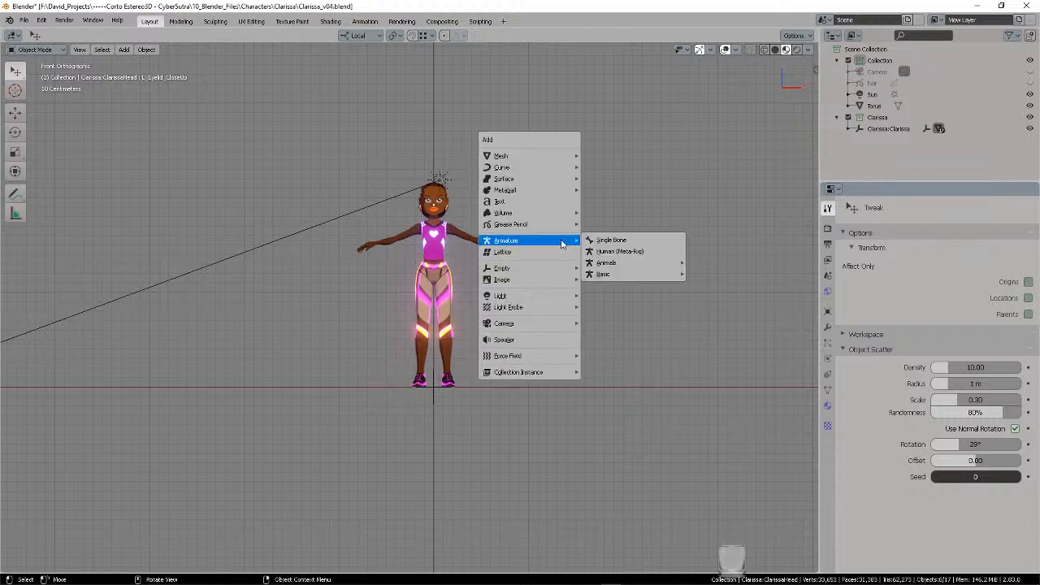
left_click(650, 258)
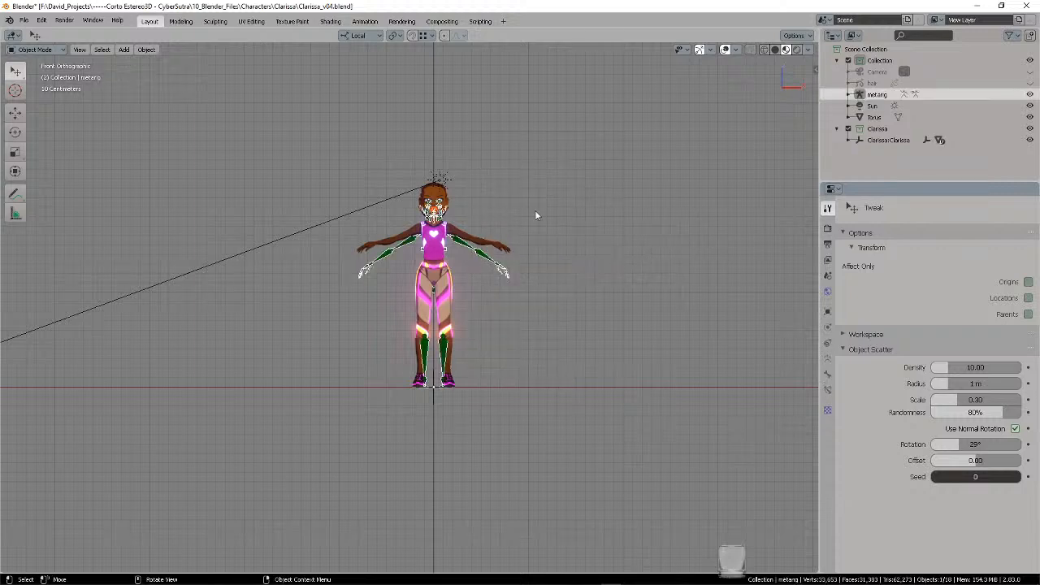
mouse_move(536, 215)
middle_mouse_down()
mouse_move(358, 221)
mouse_move(544, 218)
mouse_move(545, 209)
middle_mouse_up()
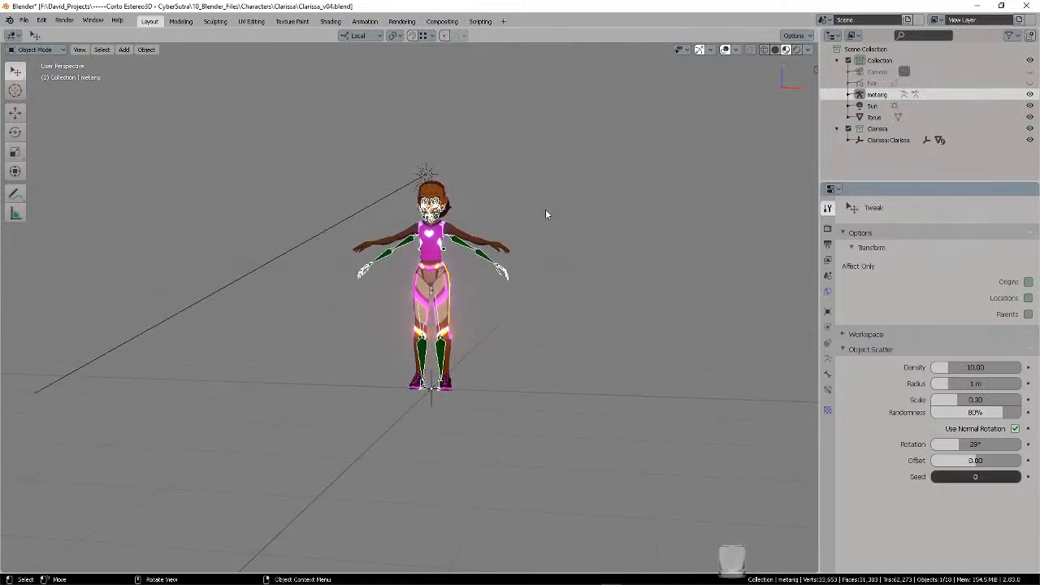
key("KP_1")
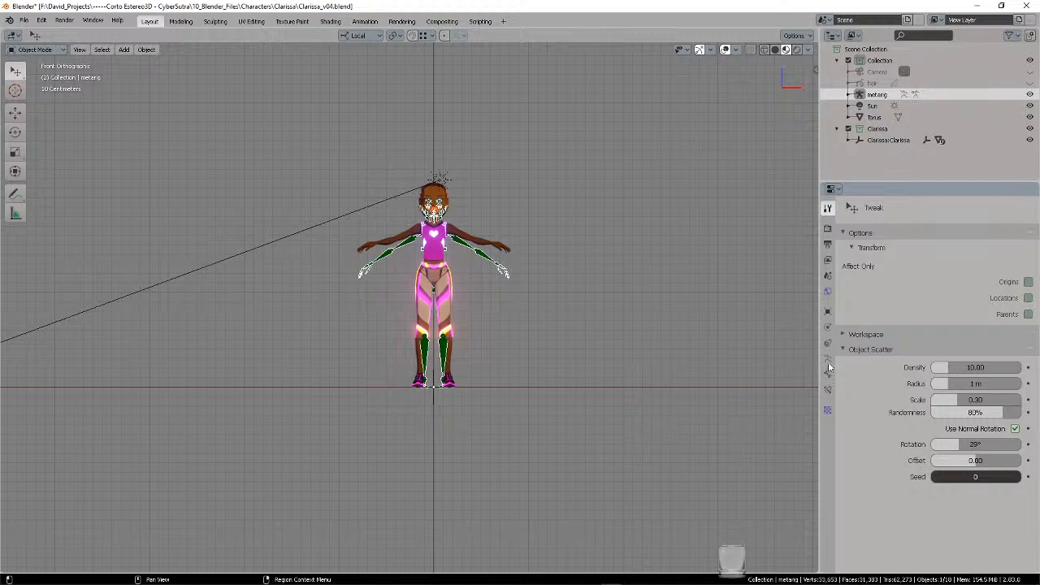
- Set the metarig's viewport display to In Front so its bones draw over the character mesh
scroll(536, 238, "up", 3)
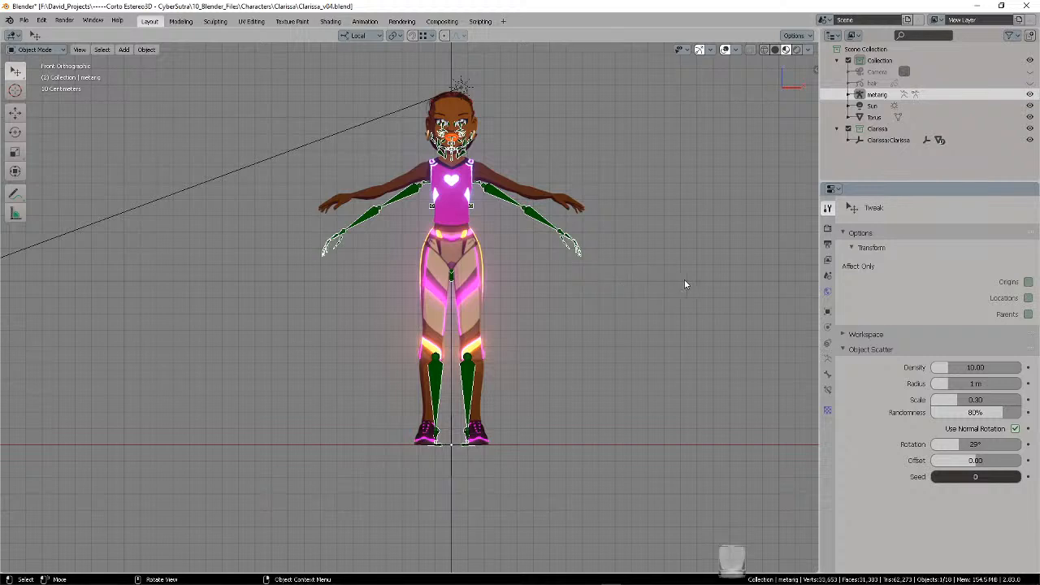
left_click(828, 358)
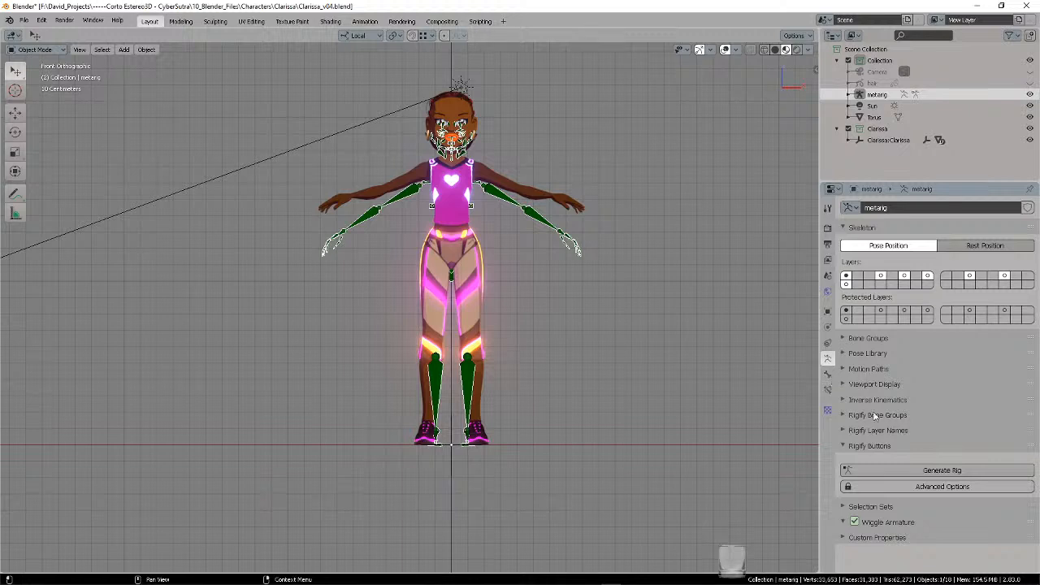
left_click(888, 386)
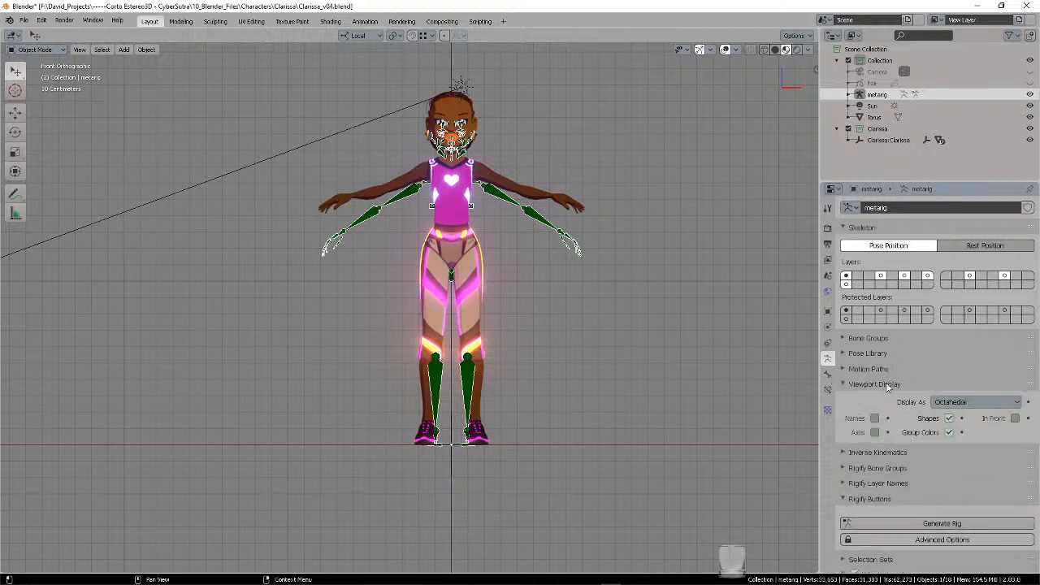
left_click(1015, 418)
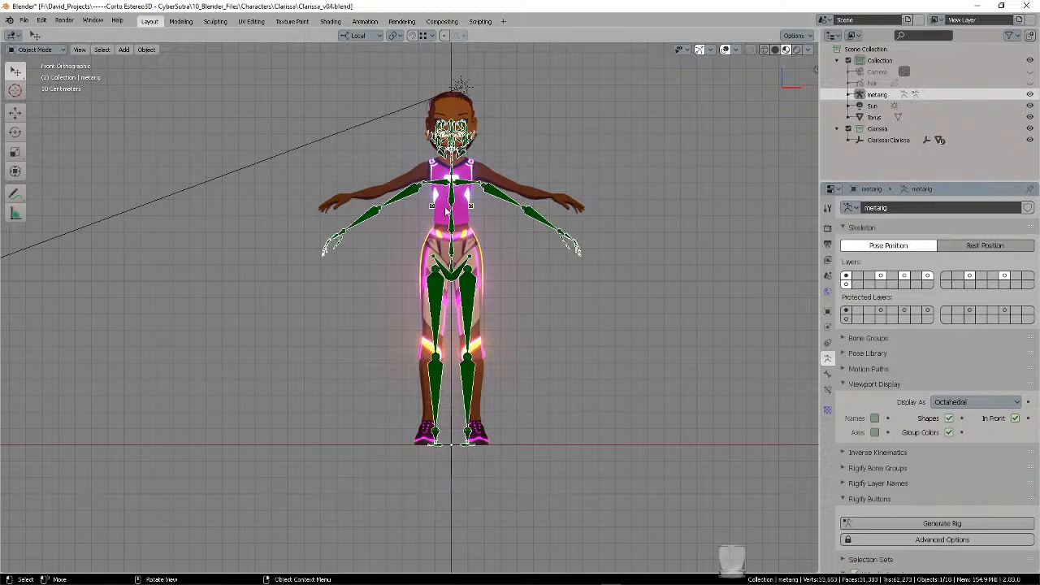
- Examine from the front and side how the metarig's bones line up with the character's body and arms
scroll(529, 189, "up", 1)
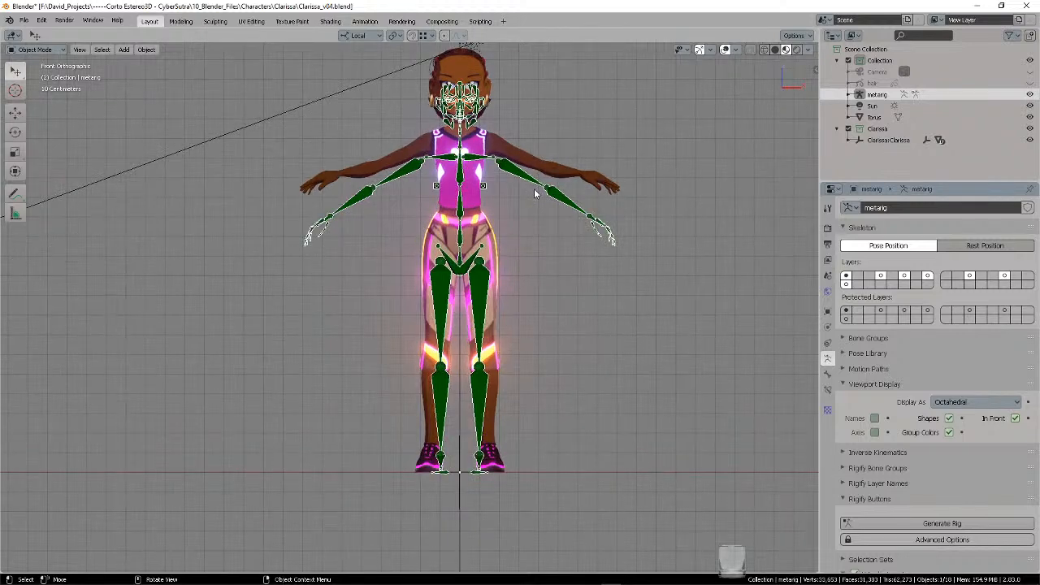
middle_click_drag(537, 192, 505, 243, "shift")
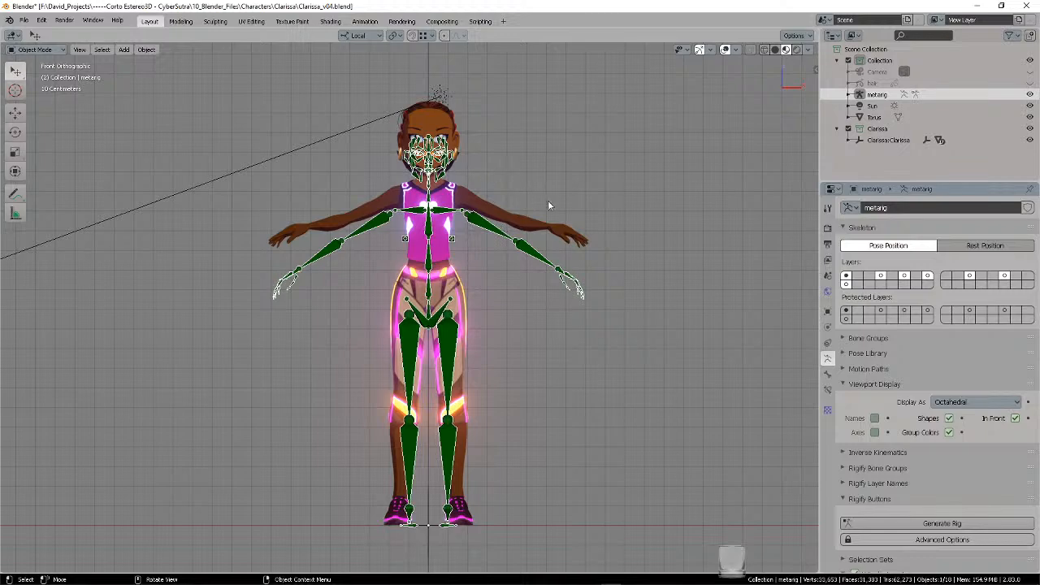
middle_click_drag(548, 205, 431, 213)
scroll(439, 179, "up", 4)
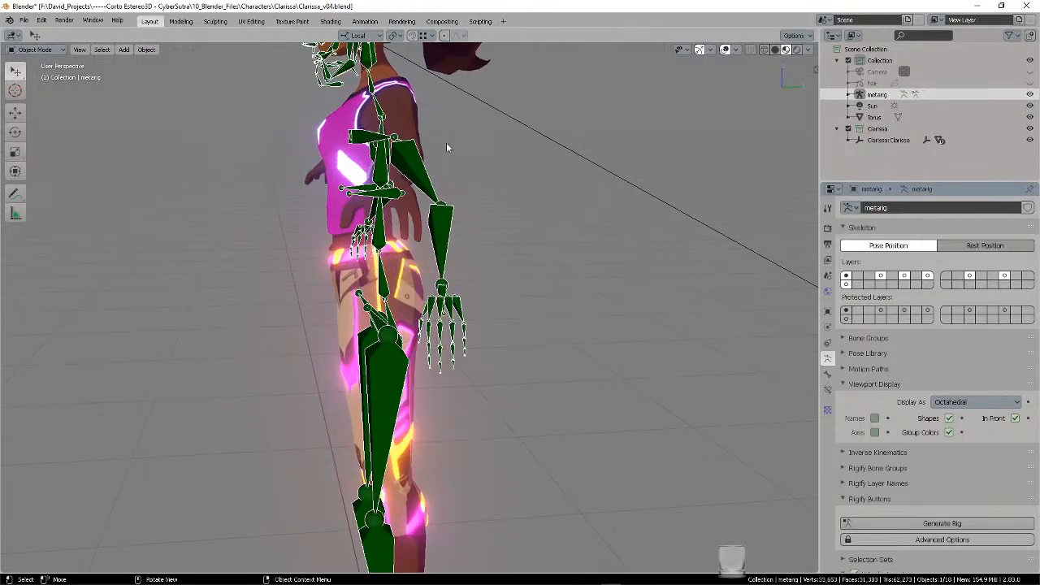
middle_click_drag(447, 147, 488, 355, "shift")
scroll(516, 285, "up", 5)
middle_click_drag(533, 247, 504, 233, "shift")
scroll(524, 313, "down", 4)
key("KP_1")
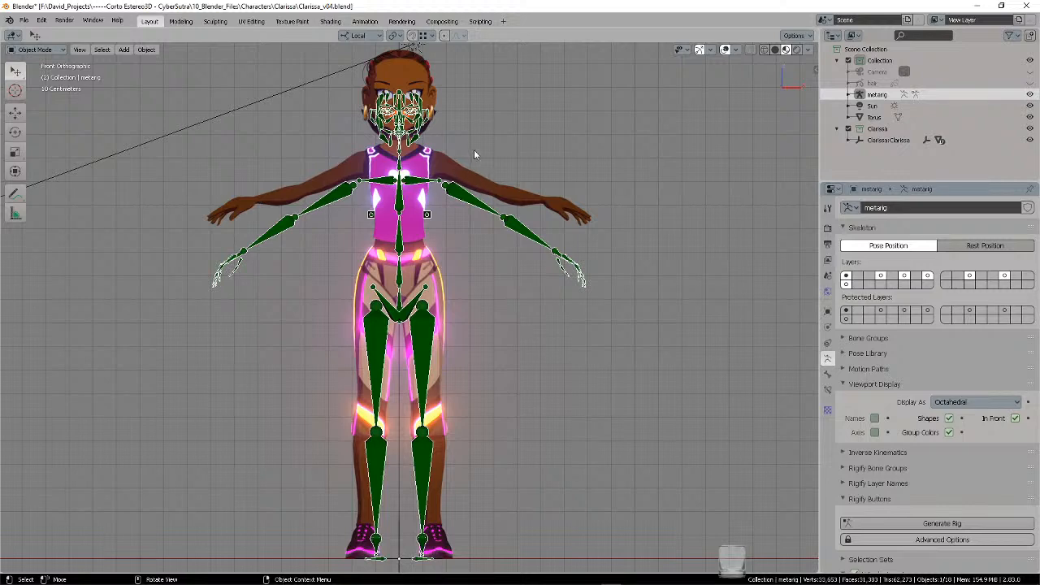
scroll(478, 203, "down", 1)
middle_click_drag(476, 246, 478, 228, "shift")
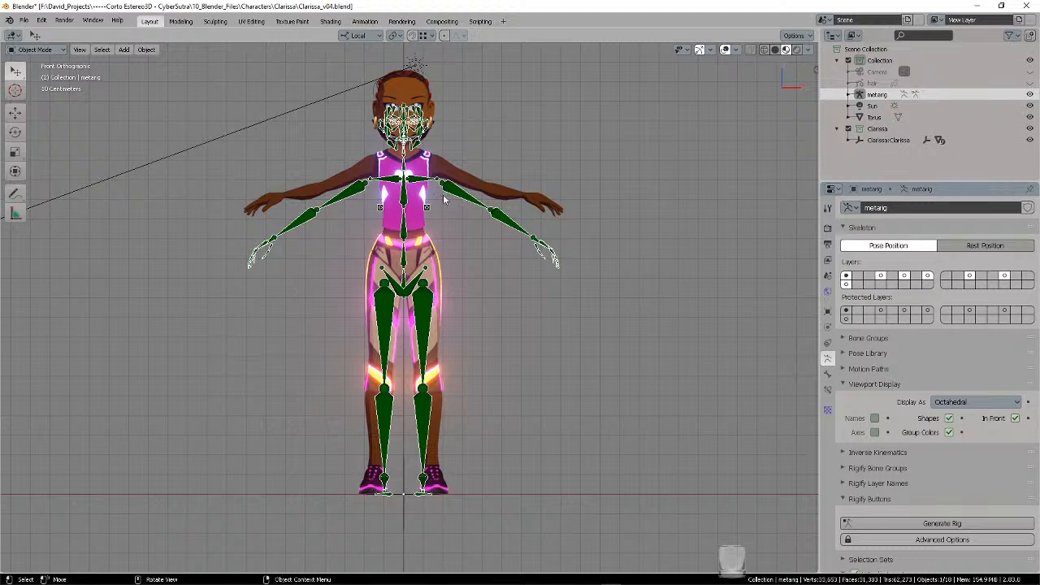
- Switch the metarig to Edit Mode and lasso-select the bones of the character's right arm, hand, shoulder and breast
key("ctrl+Tab")
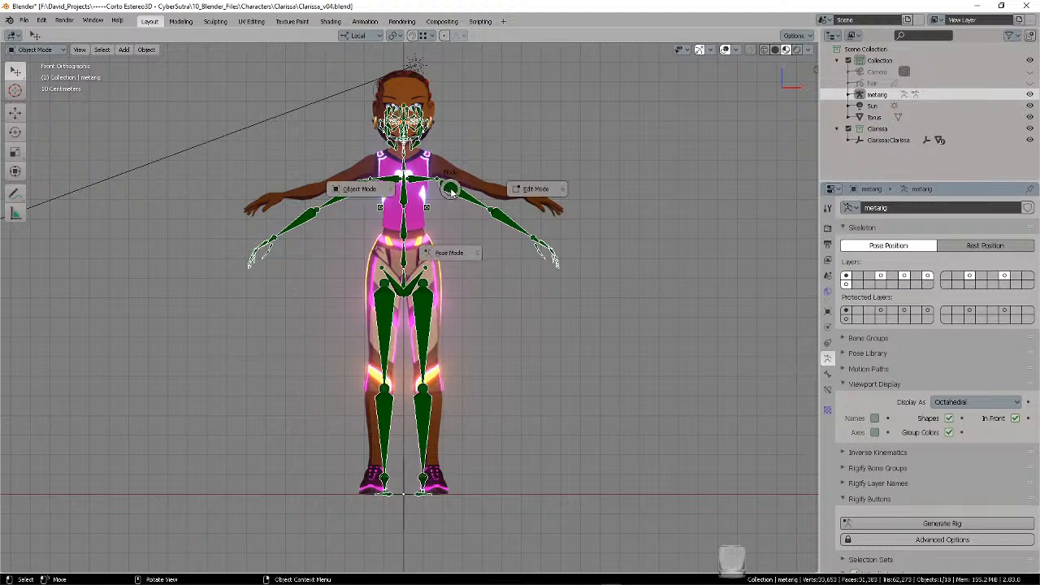
left_click(538, 189)
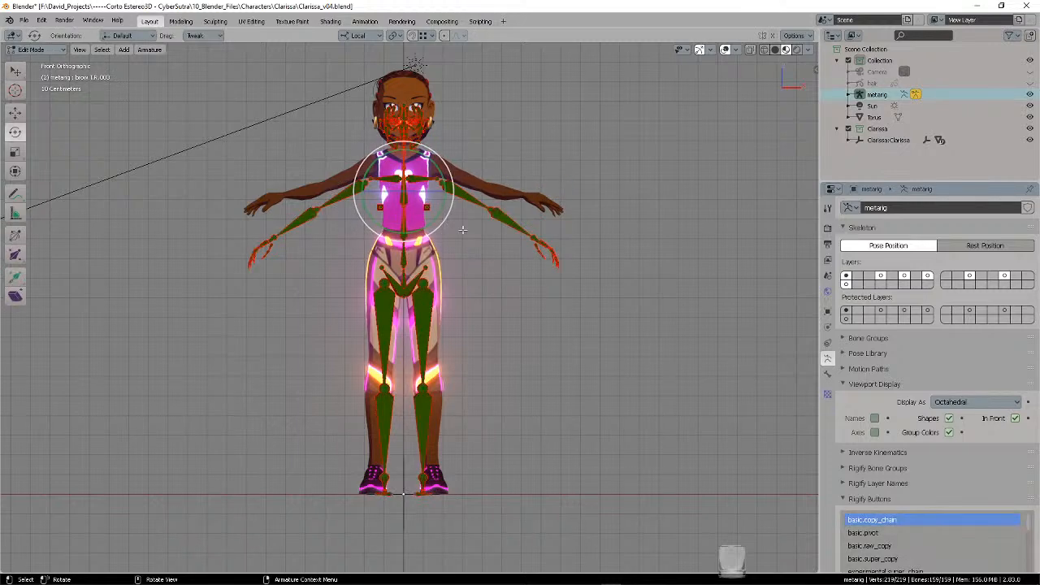
scroll(478, 139, "up", 4)
middle_click_drag(478, 139, 570, 296, "shift")
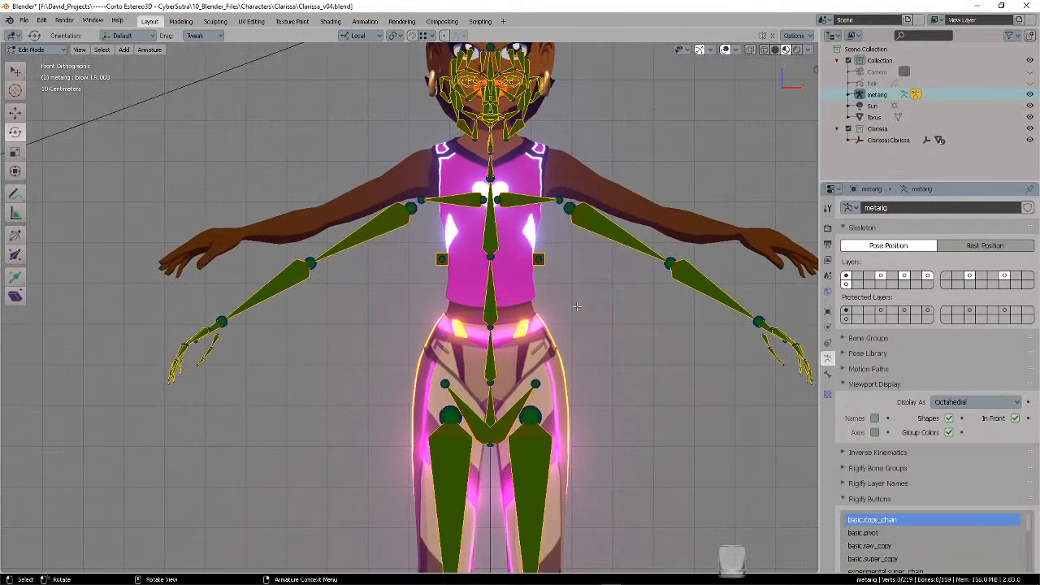
scroll(571, 296, "down", 2)
middle_click_drag(417, 221, 309, 182, "shift")
mouse_move(285, 154)
right_mouse_down("ctrl")
mouse_move(236, 333)
mouse_move(382, 203)
mouse_move(392, 156)
mouse_move(390, 242)
mouse_move(464, 218)
mouse_move(461, 169)
mouse_move(414, 152)
mouse_move(458, 194)
mouse_move(468, 169)
mouse_move(456, 164)
right_mouse_up("ctrl")
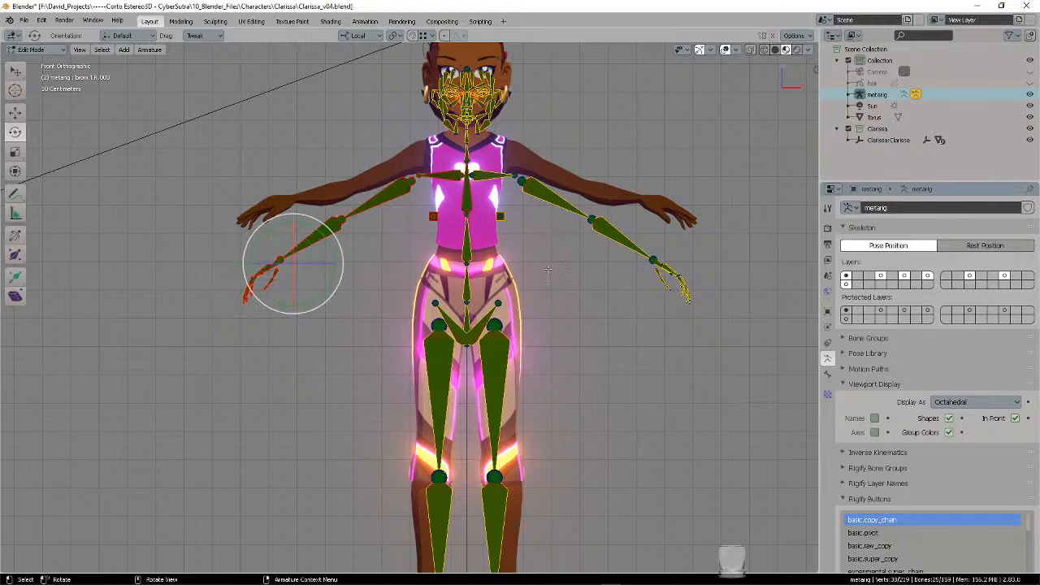
- Add the right leg, foot and pelvis bones to the selection and delete all right-side bones, keeping the whole spine chain
middle_click_drag(555, 349, 562, 185, "shift")
mouse_move(425, 135)
right_mouse_down("ctrl")
mouse_move(422, 446)
mouse_move(458, 485)
mouse_move(472, 378)
mouse_move(453, 198)
mouse_move(423, 126)
right_mouse_up("ctrl")
scroll(438, 118, "up", 3)
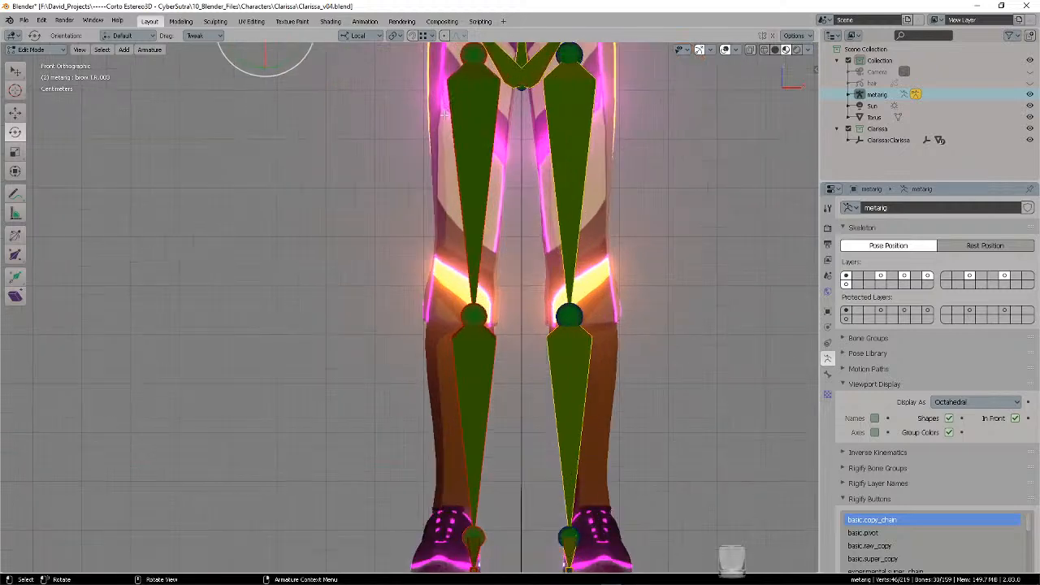
middle_click_drag(461, 115, 401, 268, "shift")
left_click(447, 221, "shift")
scroll(477, 174, "down", 2)
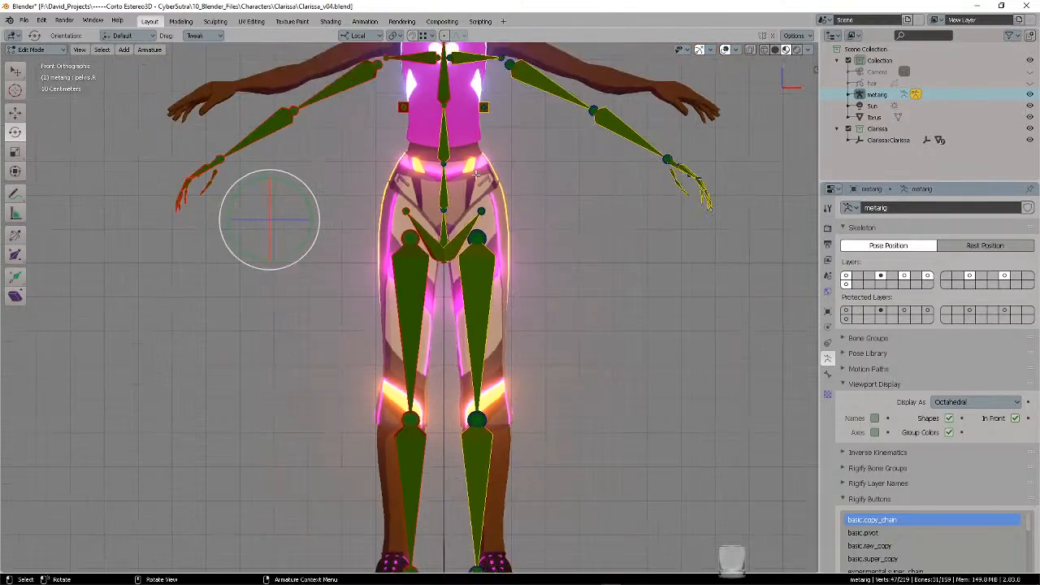
middle_click_drag(465, 172, 522, 318, "shift")
scroll(517, 315, "up", 3)
middle_click_drag(529, 177, 477, 325, "shift")
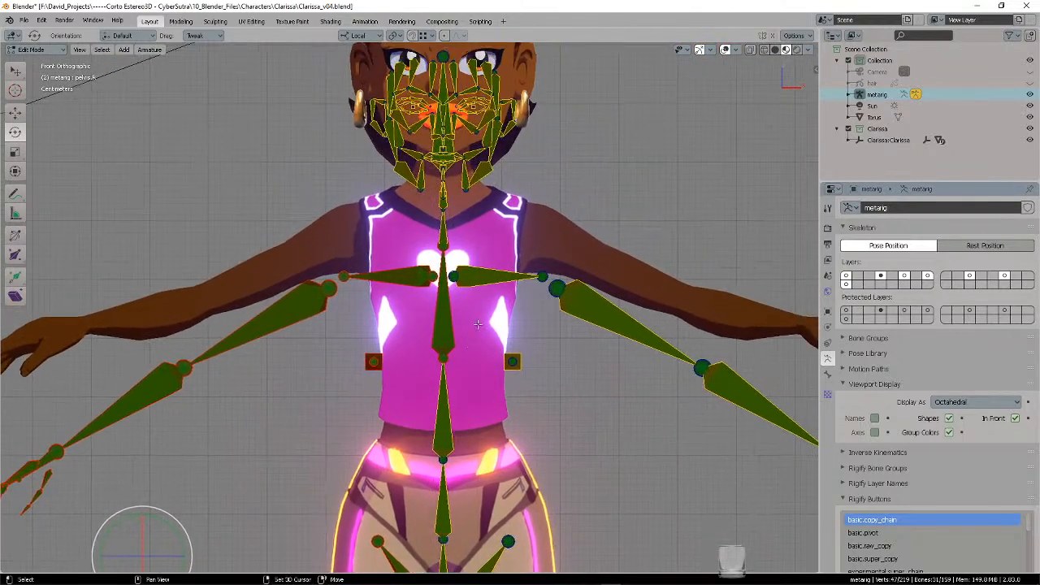
scroll(478, 325, "down", 5)
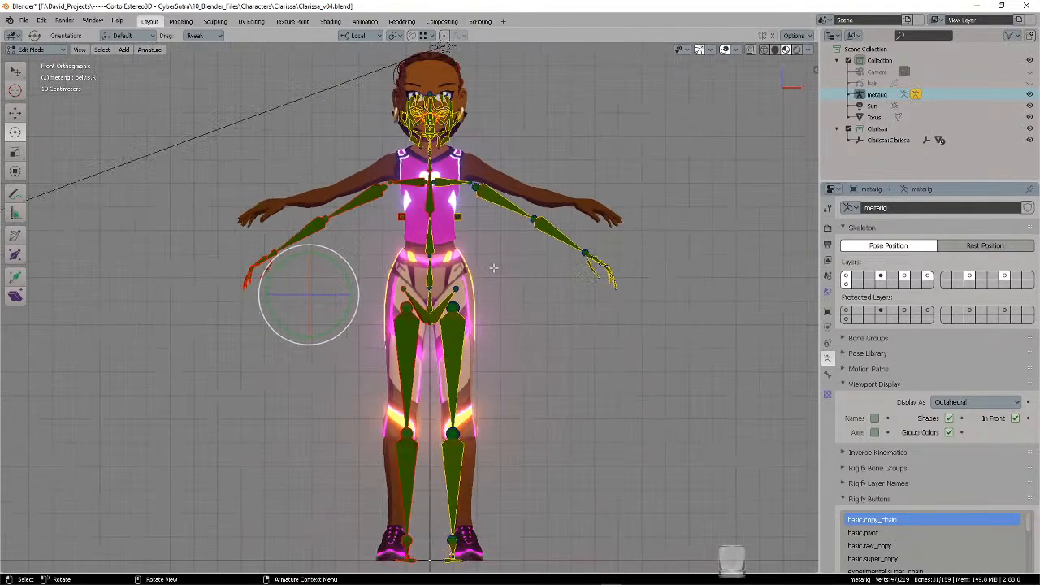
key("x")
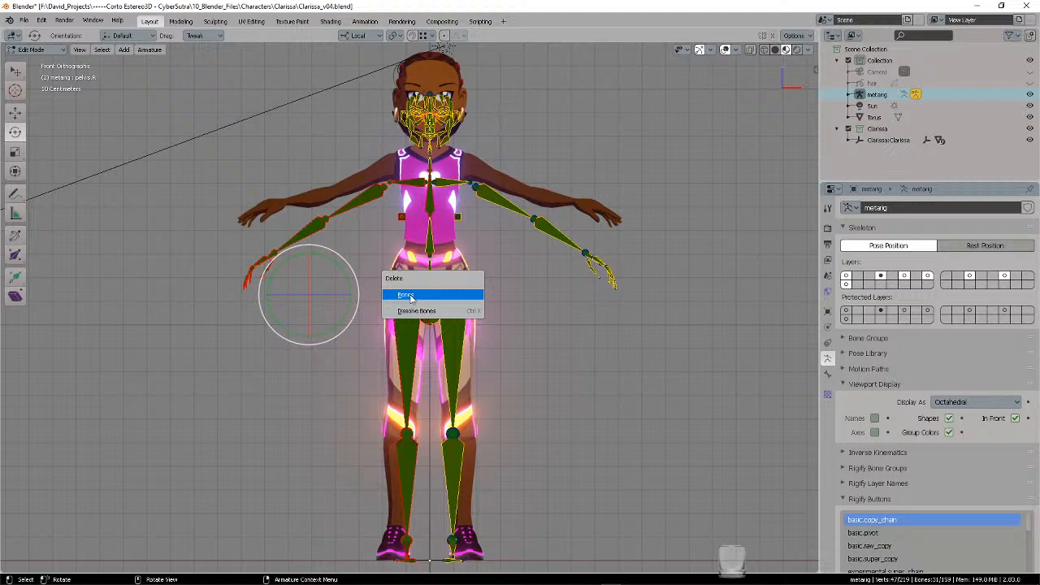
left_click(411, 296)
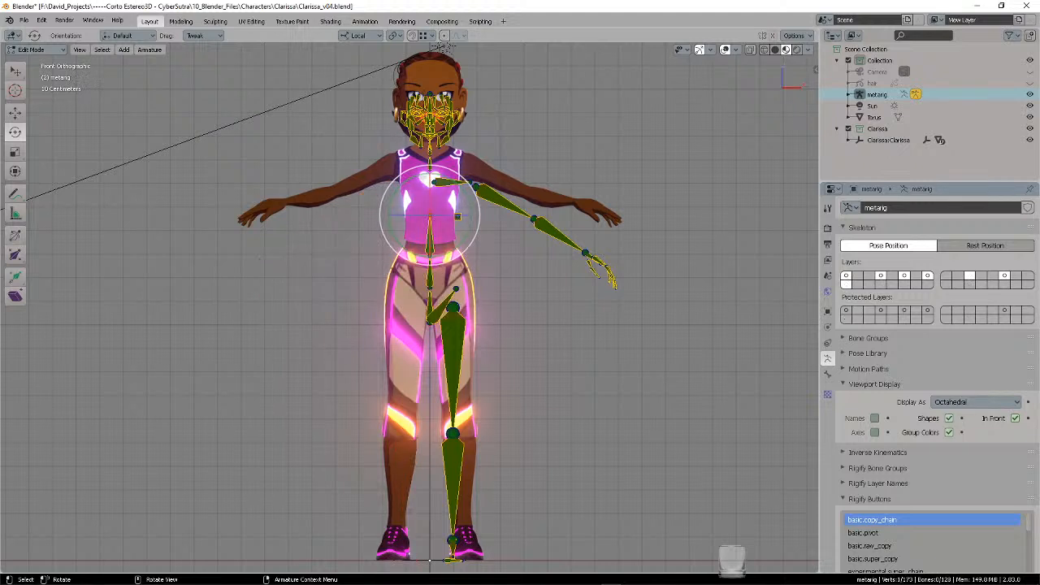
left_click(431, 200, "shift")
key("x")
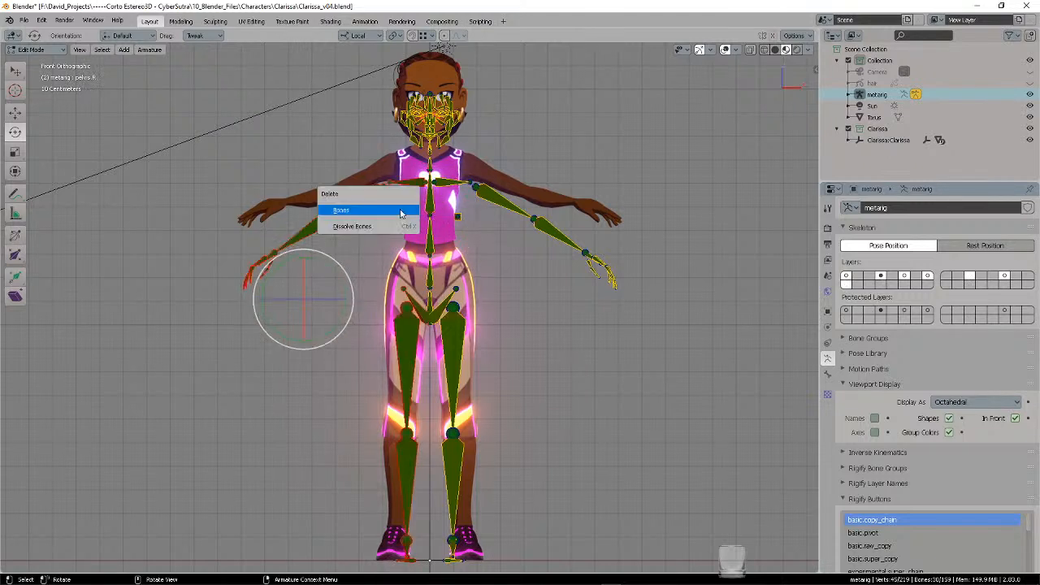
left_click(394, 211)
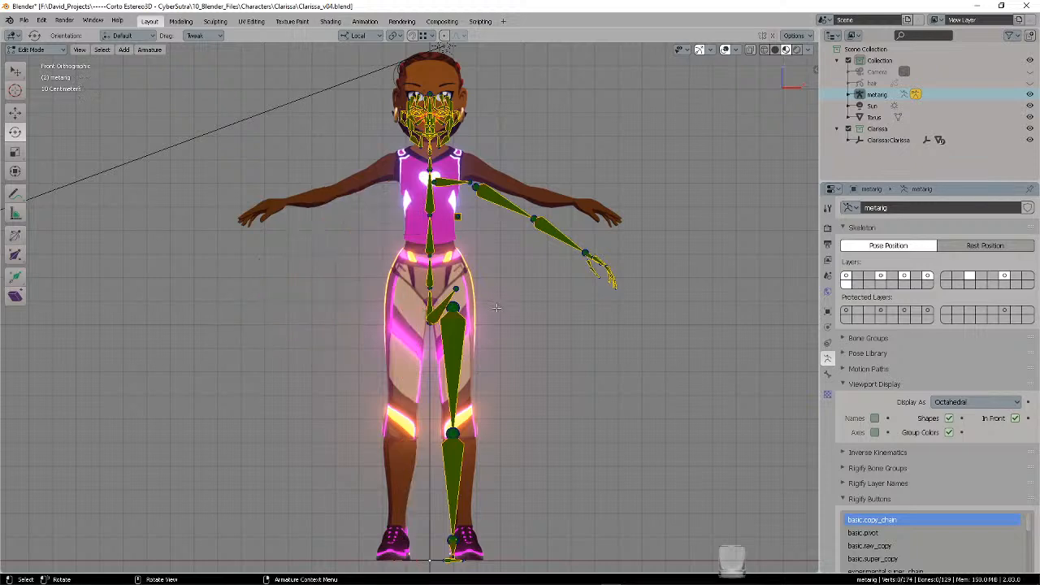
- Move the metarig's left knee joint outward along the local X axis to the centre of the character's knee
middle_click_drag(499, 280, 429, 242, "shift")
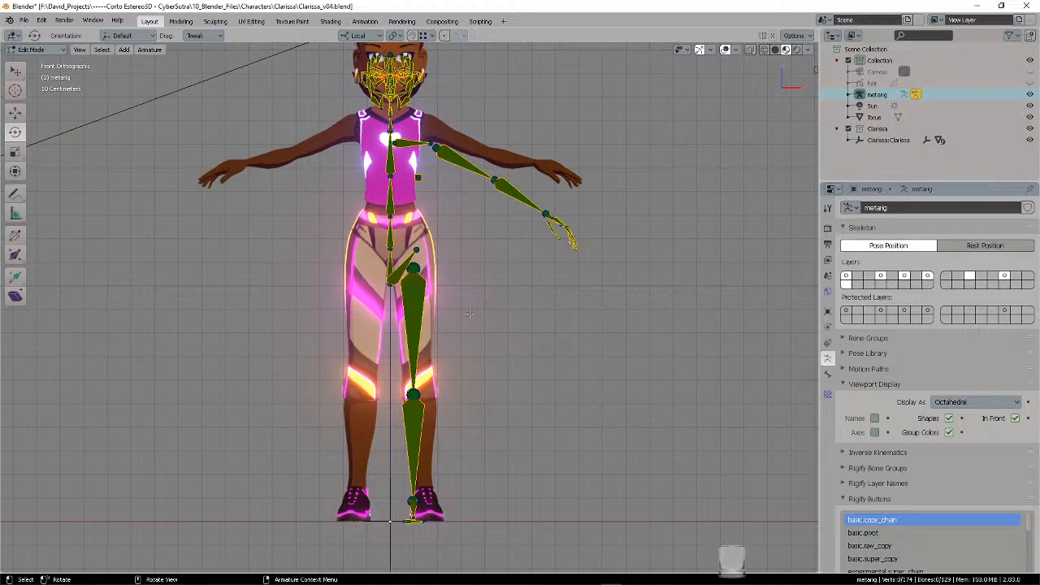
mouse_move(477, 330)
middle_mouse_down("shift")
mouse_move(476, 239)
mouse_move(476, 318)
middle_mouse_up("shift")
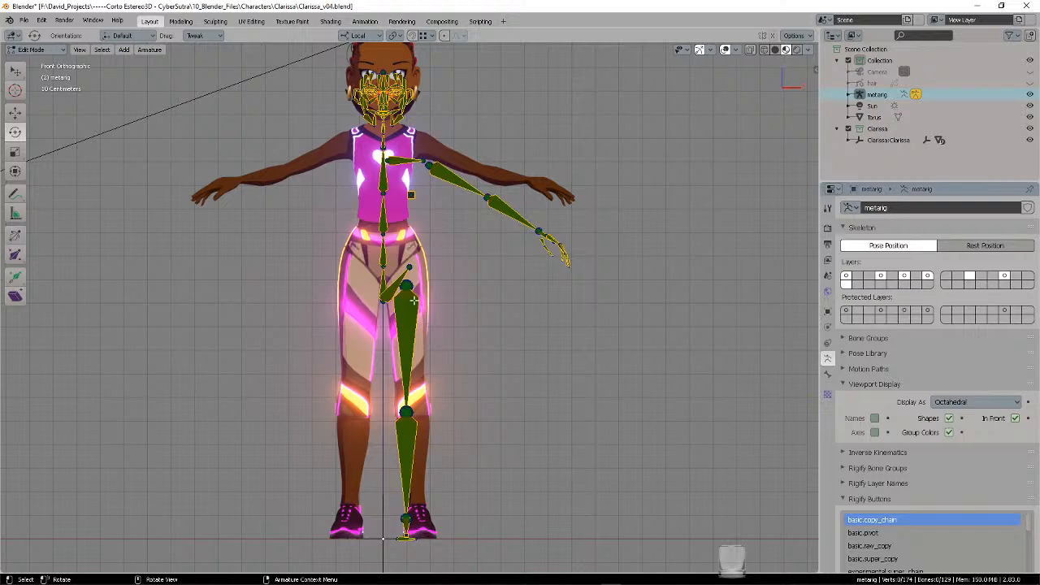
key("c")
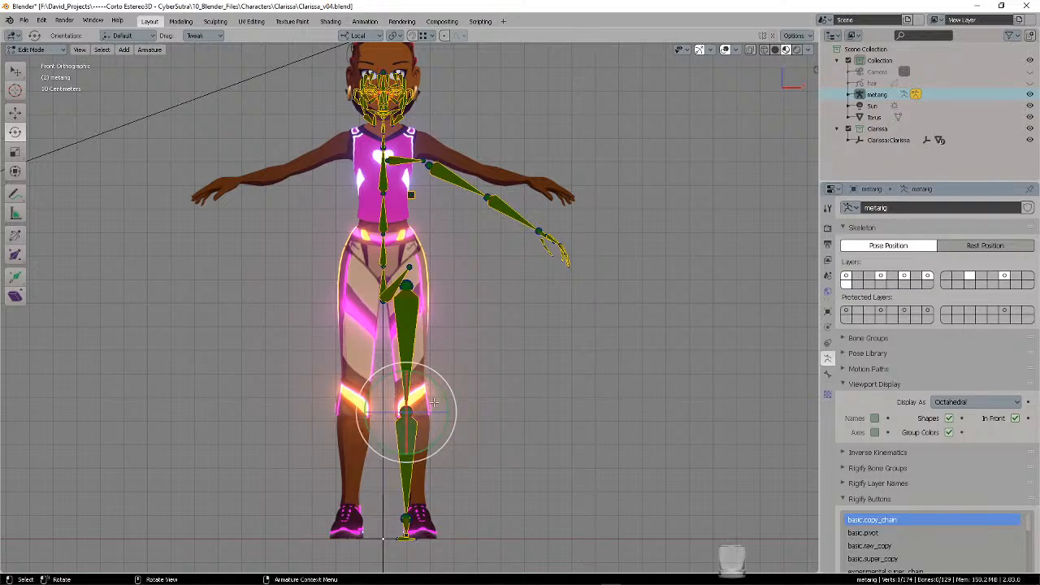
key("g")
key("x")
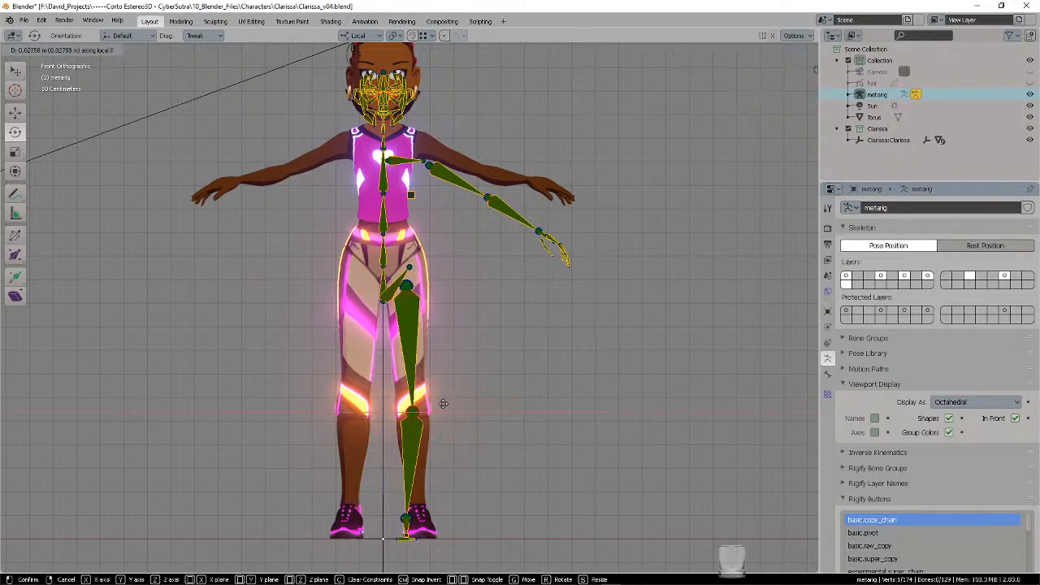
left_click(444, 404)
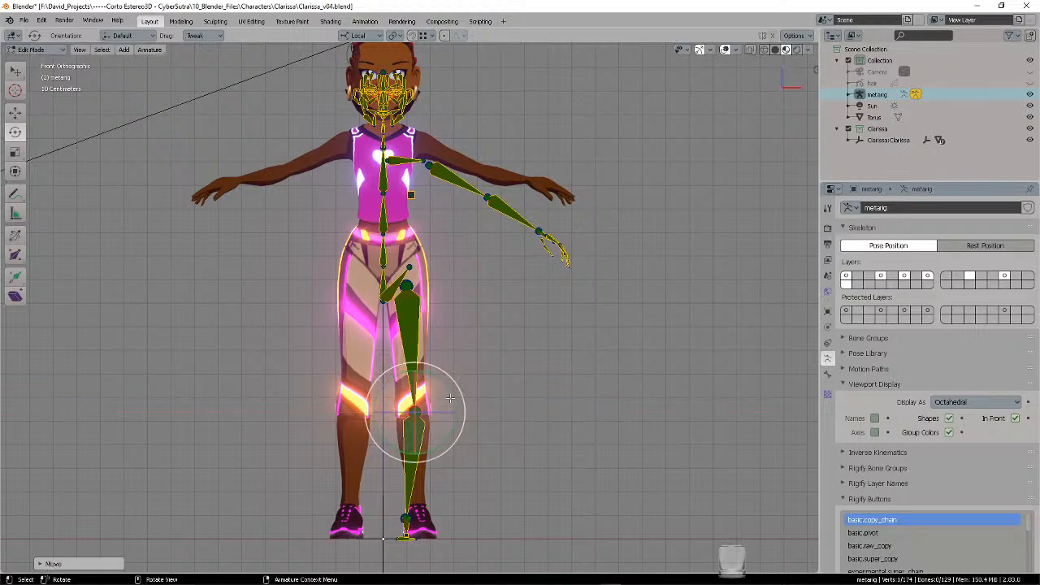
key("Escape")
- Select the left ankle and foot bones and move them about 0.05 m outward along the local X axis into the shoe
middle_click_drag(457, 412, 462, 295, "shift")
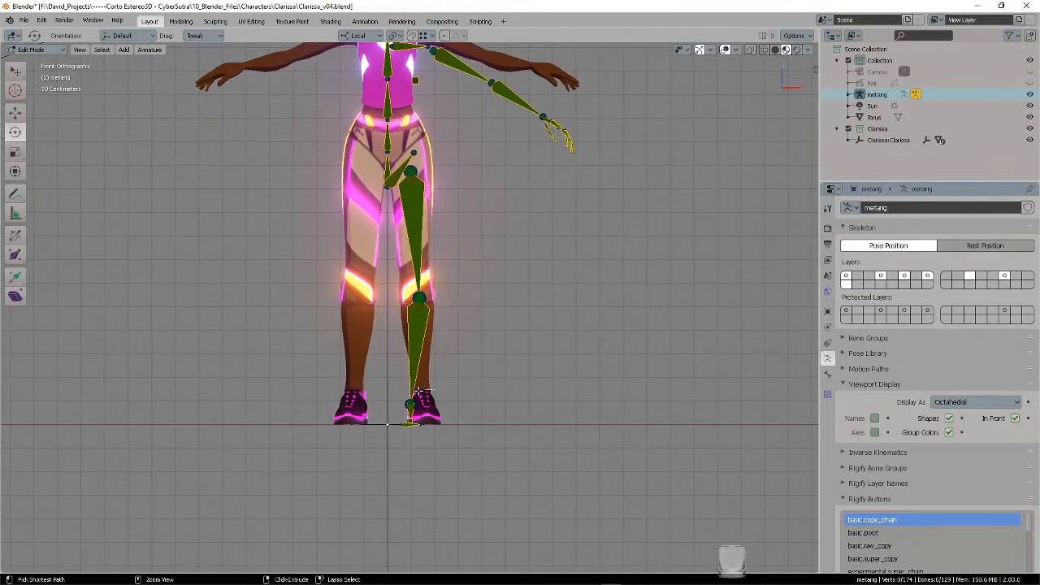
mouse_move(426, 391)
right_mouse_down("ctrl")
mouse_move(438, 454)
mouse_move(424, 382)
right_mouse_up("ctrl")
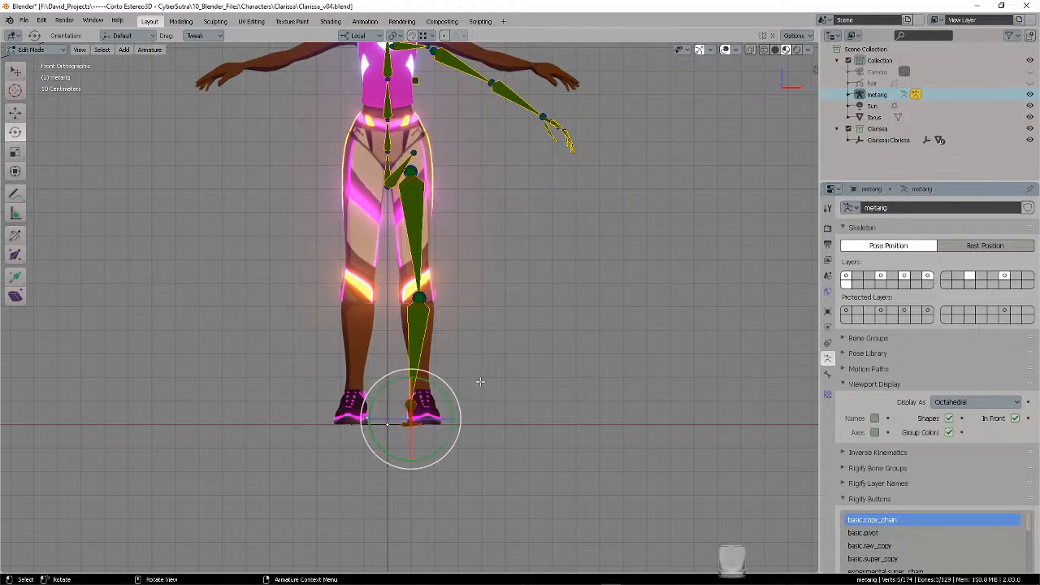
scroll(481, 383, "up", 3)
middle_click_drag(499, 429, 490, 221, "shift")
mouse_move(424, 202)
right_mouse_down("ctrl")
mouse_move(313, 300)
mouse_move(561, 341)
mouse_move(536, 284)
mouse_move(406, 231)
mouse_move(356, 237)
mouse_move(471, 203)
right_mouse_up("ctrl")
key("alt+a")
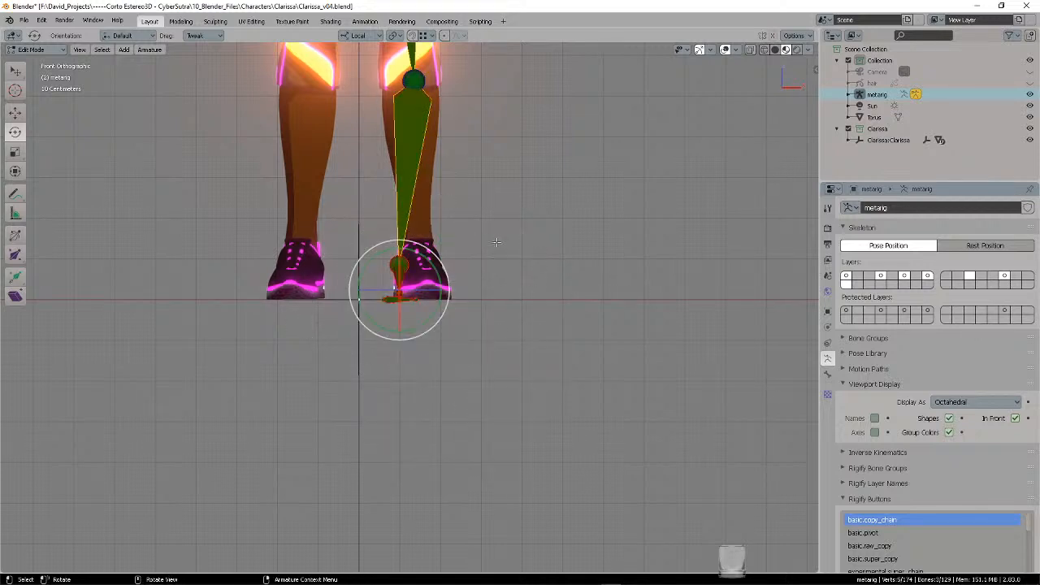
key("alt+a")
mouse_move(413, 229)
right_mouse_down("ctrl")
mouse_move(468, 298)
mouse_move(486, 259)
right_mouse_up("ctrl")
key("g")
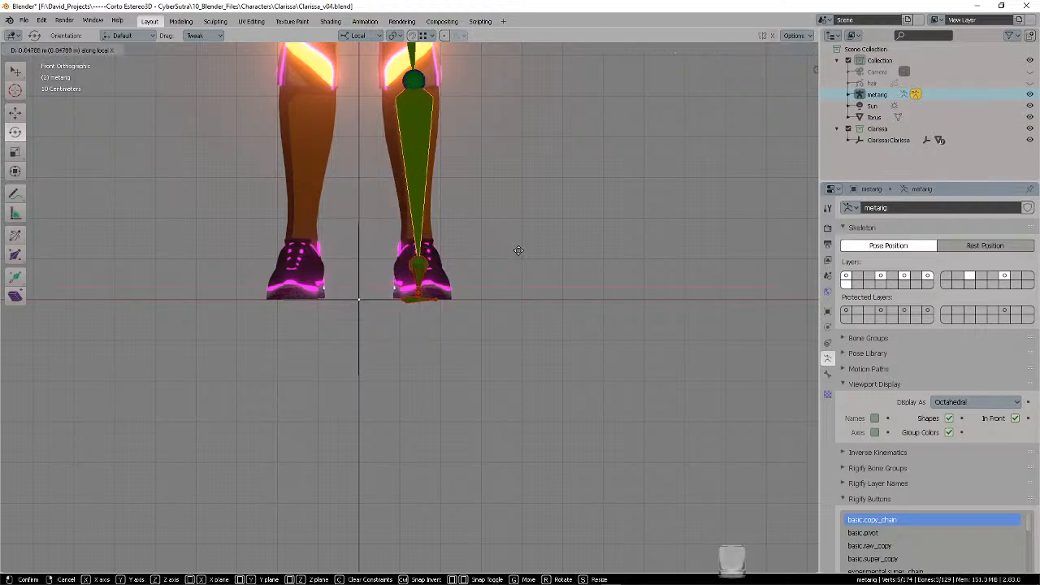
left_click(519, 251)
key("alt+a")
middle_click_drag(525, 78, 532, 371, "shift")
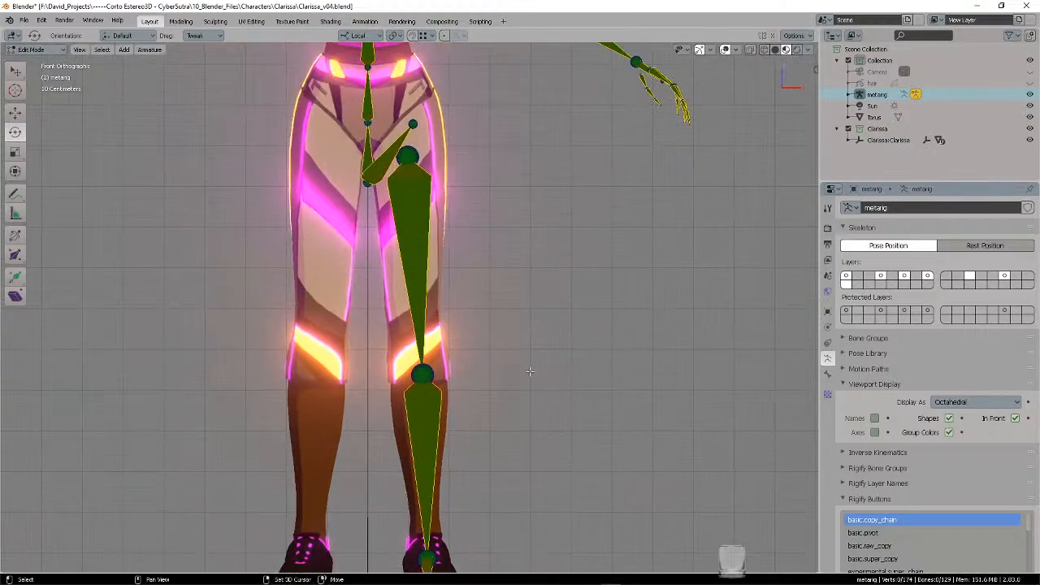
- Raise the metarig's left knee joint about 0.08 m to the height of the character's knee
middle_click_drag(533, 308, 535, 326, "shift")
left_click(423, 393)
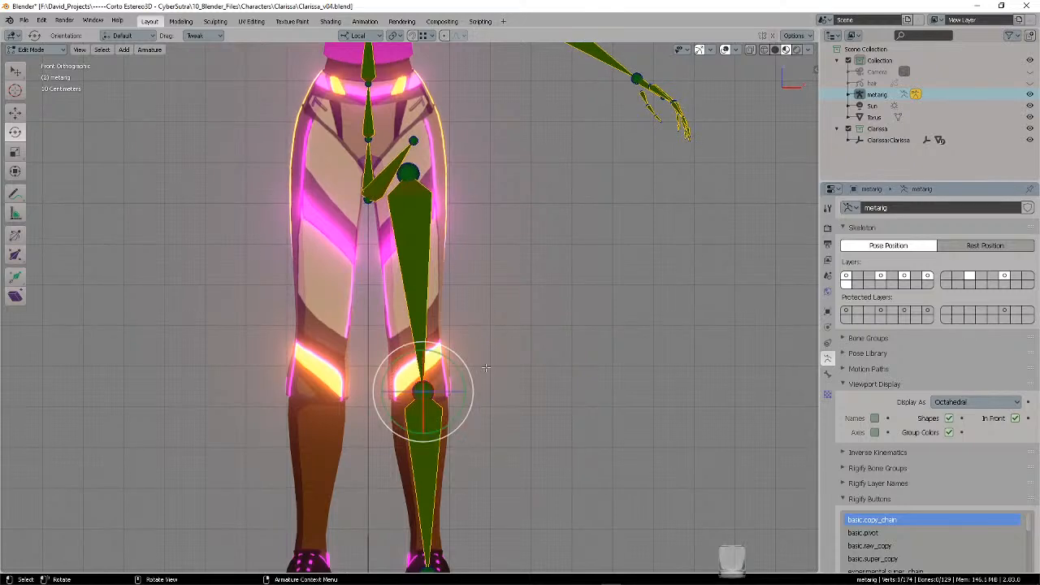
key("g")
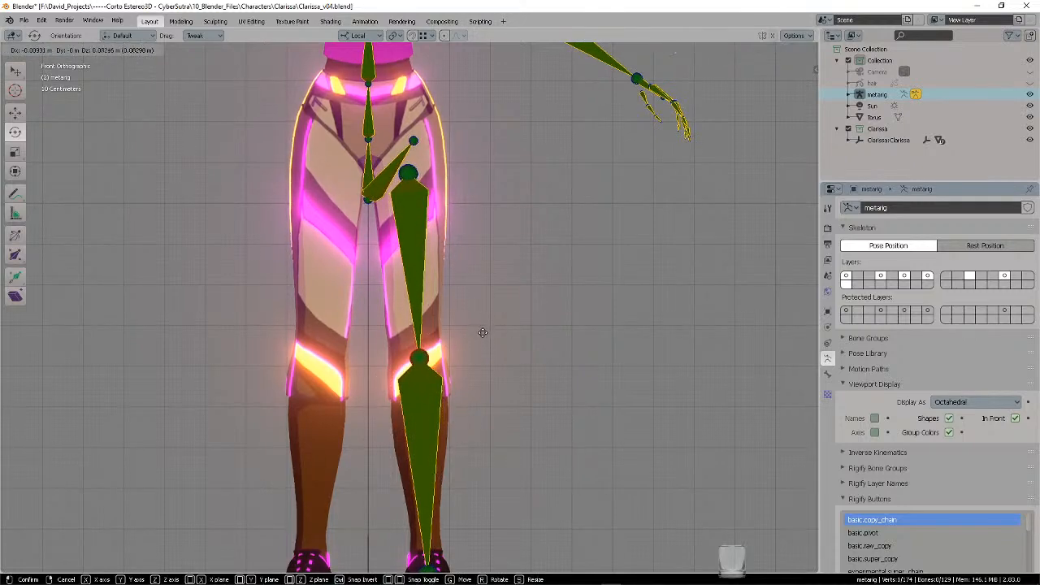
left_click(482, 332)
- Lasso-select all bones from the waist joint up, including the upper spine, head, face, breast, left arm and hand
scroll(488, 333, "down", 4)
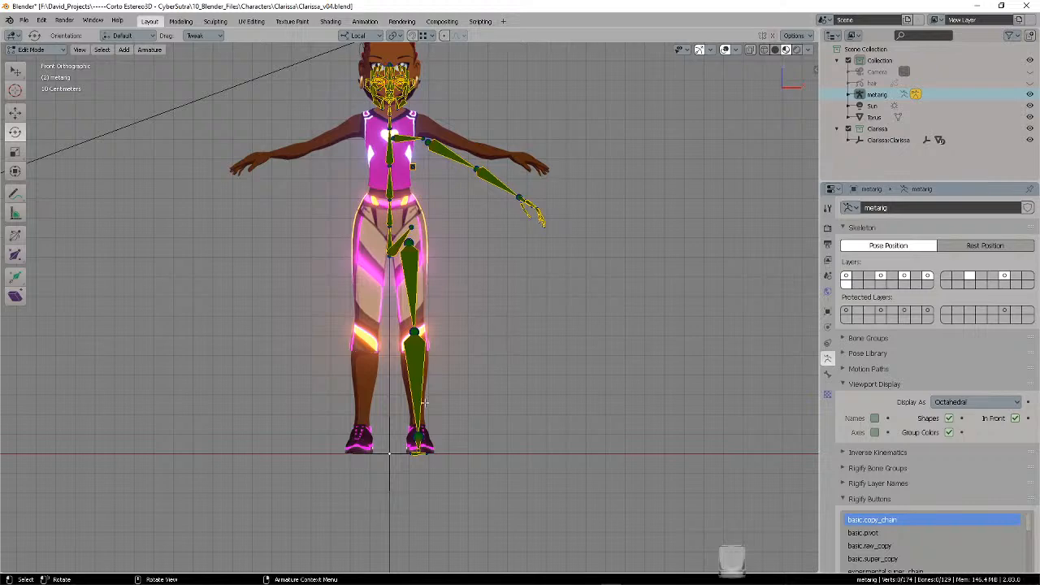
scroll(487, 279, "up", 6)
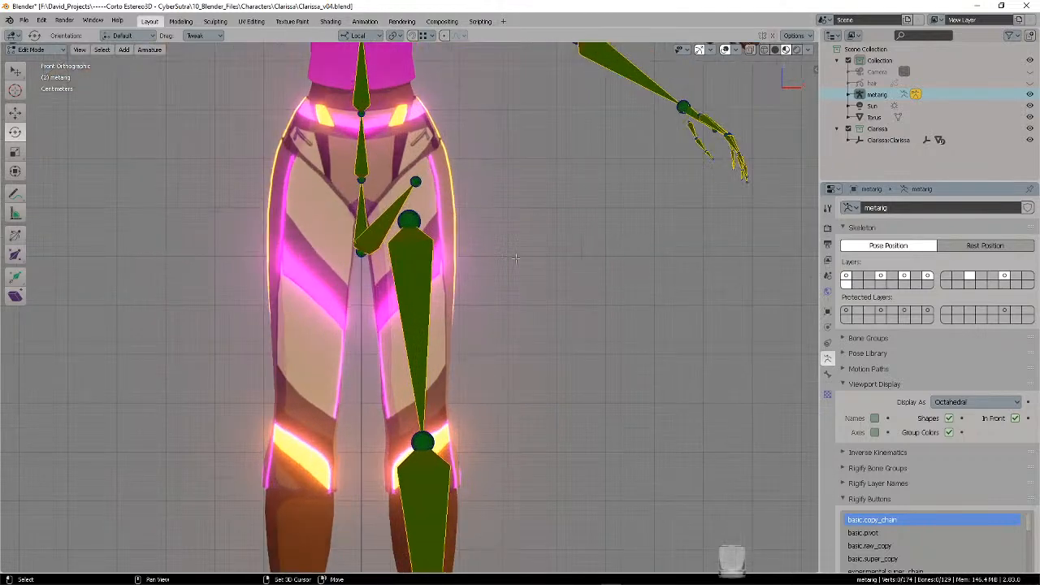
middle_click_drag(517, 358, 518, 378, "shift")
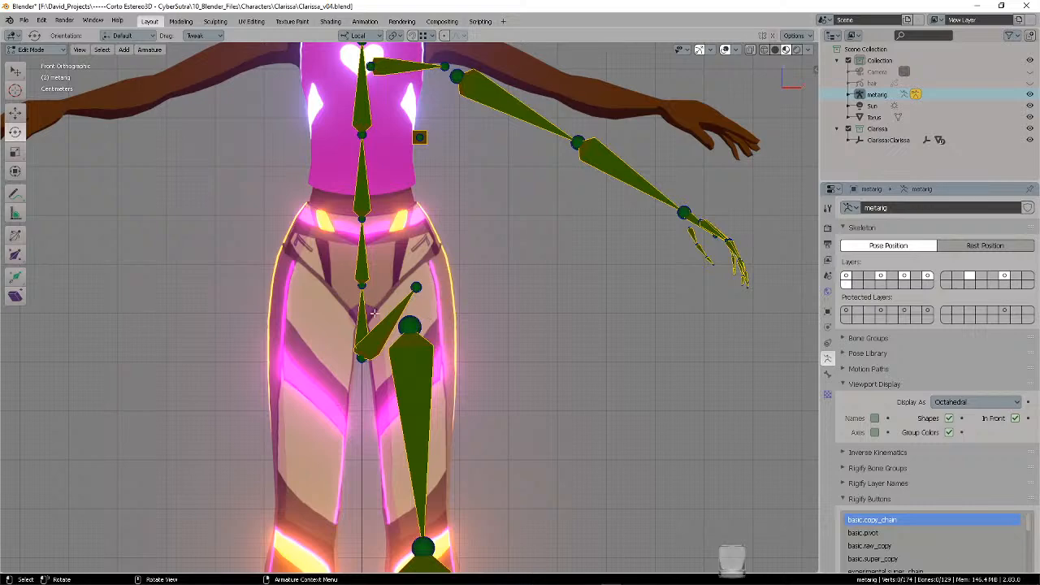
scroll(390, 215, "down", 4)
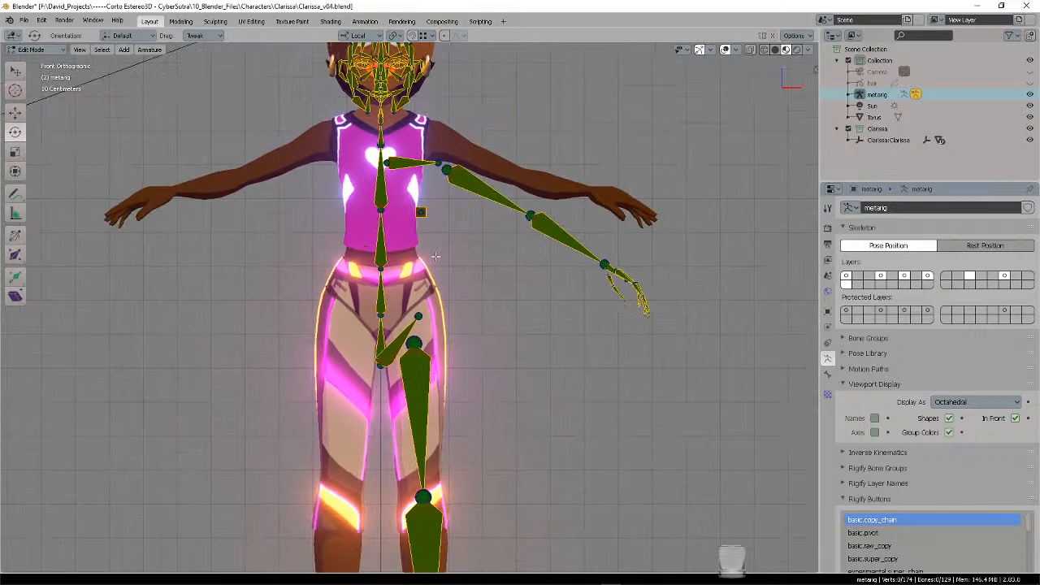
scroll(437, 294, "up", 2)
middle_click_drag(437, 294, 443, 302, "shift")
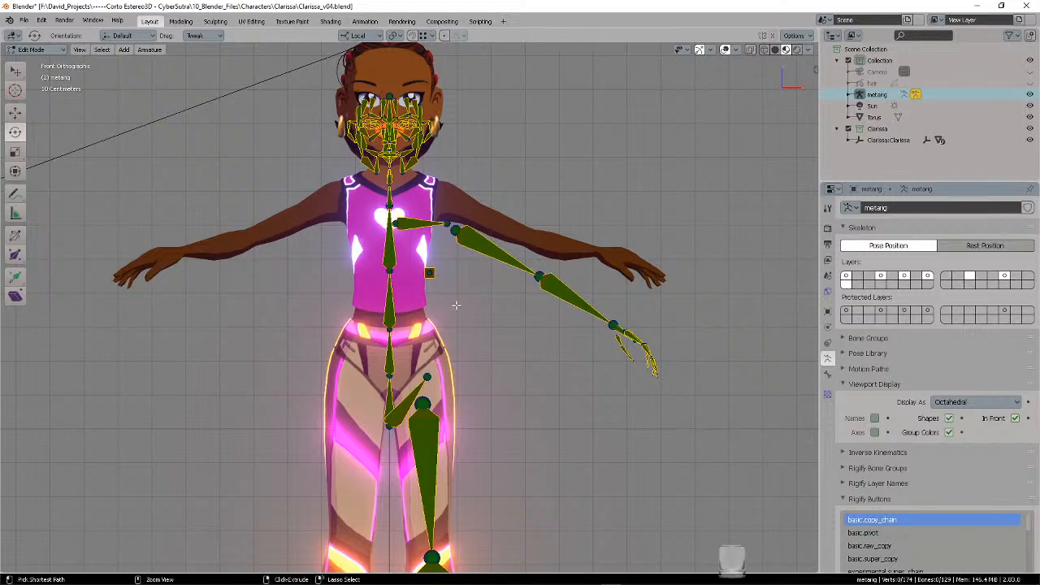
mouse_move(442, 297)
right_mouse_down("ctrl")
mouse_move(263, 145)
mouse_move(512, 73)
mouse_move(766, 365)
mouse_move(496, 349)
mouse_move(431, 289)
mouse_move(457, 283)
right_mouse_up("ctrl")
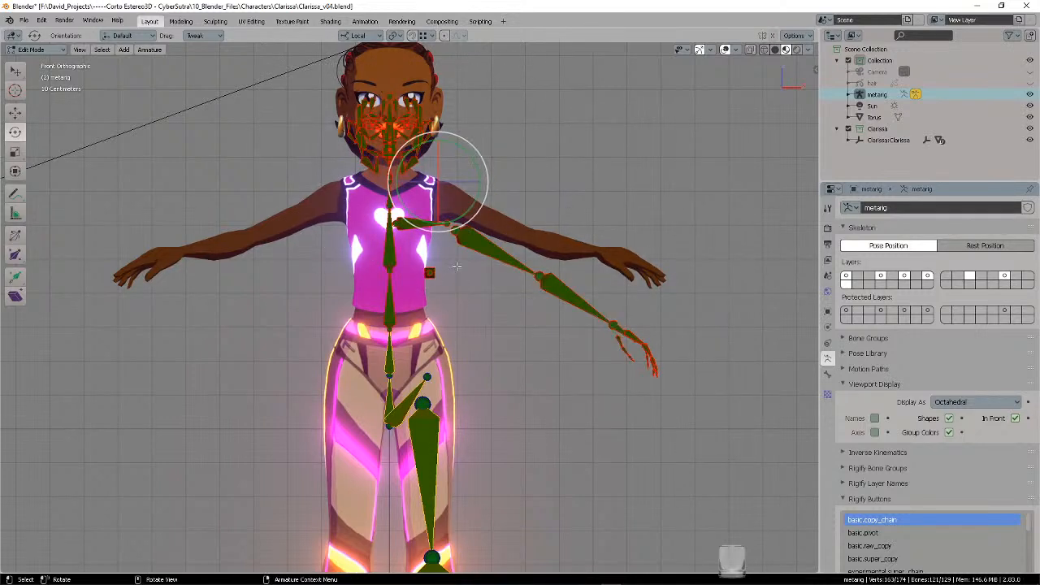
key("g")
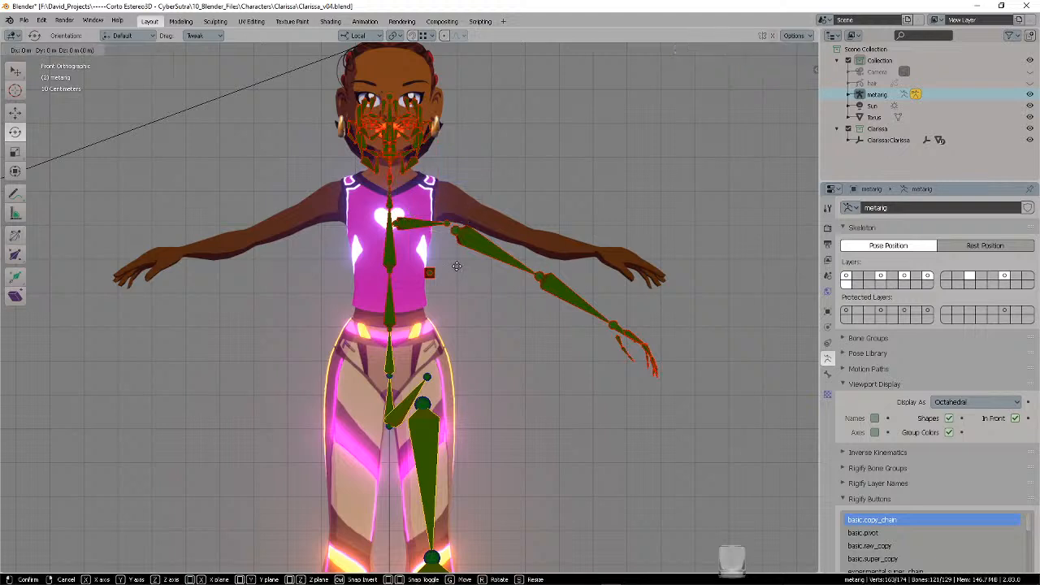
key("y")
right_click(456, 260)
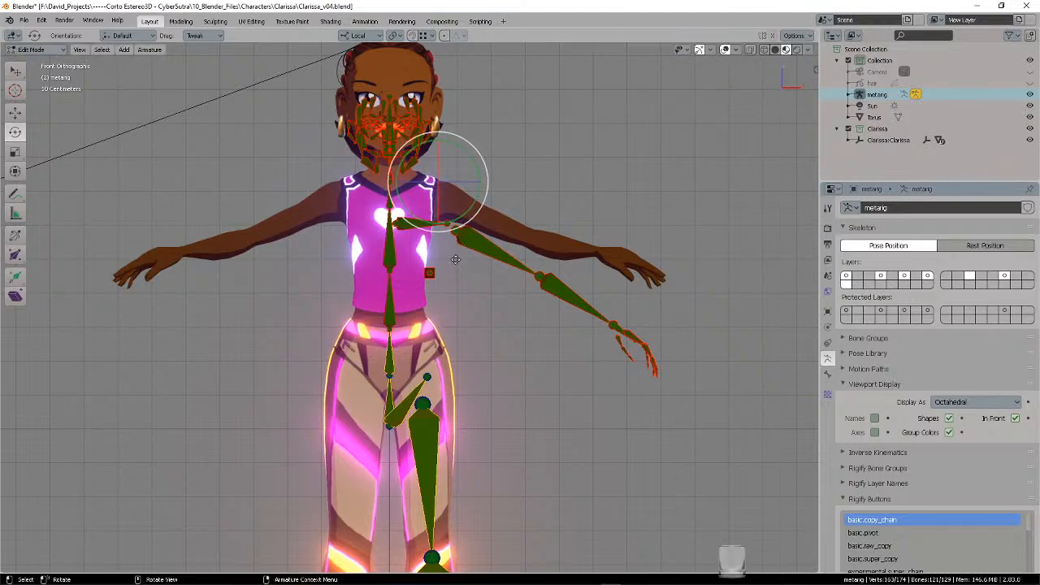
- Raise the selected upper-body bones about 0.09 m along the local Z axis, then clear the selection
key("g")
key("z")
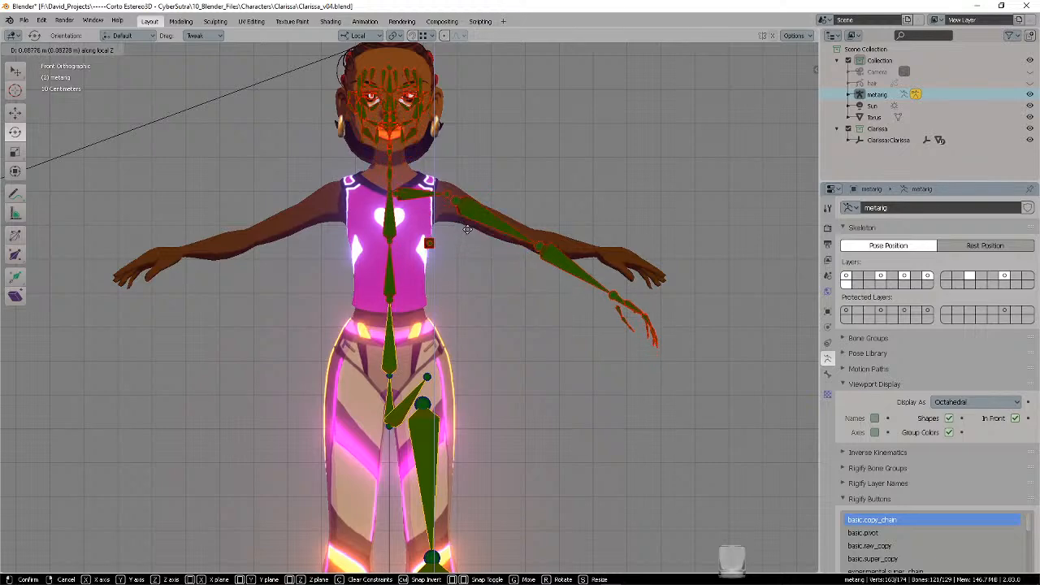
left_click(469, 231)
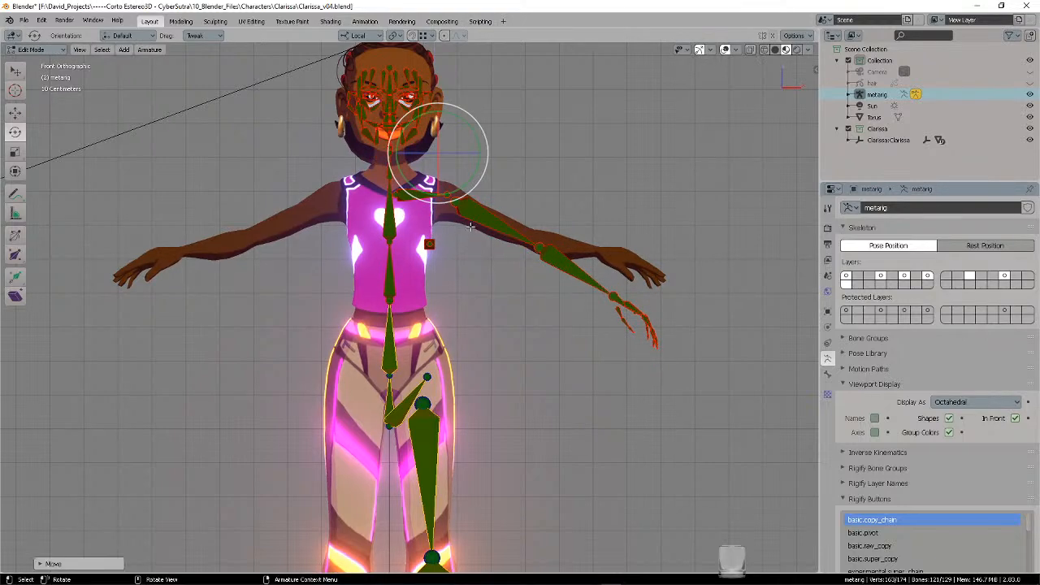
left_click(470, 236)
- Move the joint between the two lowest spine bones up about 0.09 m along local Z to just below the belt
scroll(434, 315, "up", 2)
middle_click_drag(442, 325, 487, 215, "shift")
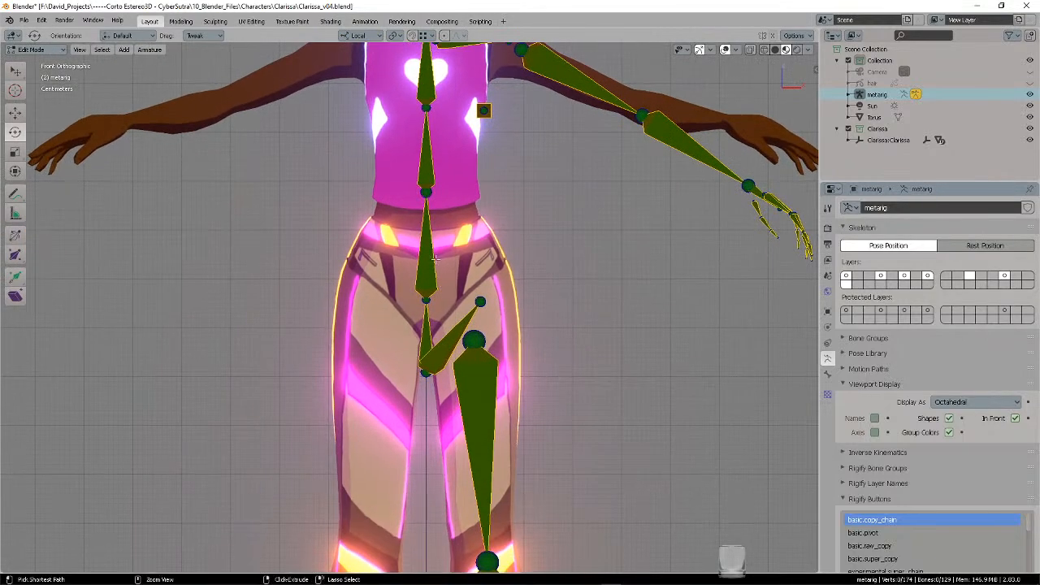
left_click(432, 295)
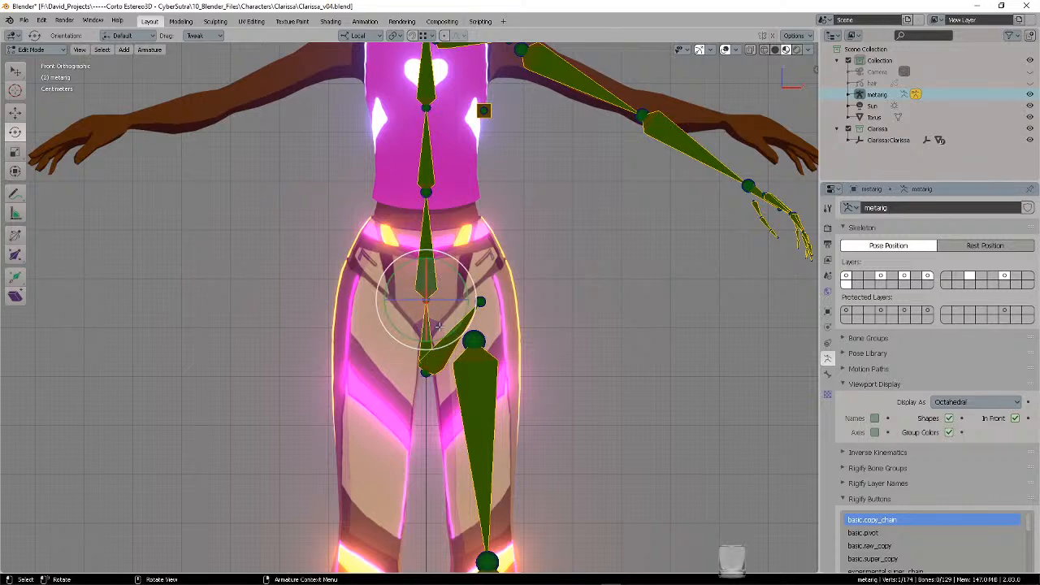
key("g")
key("z")
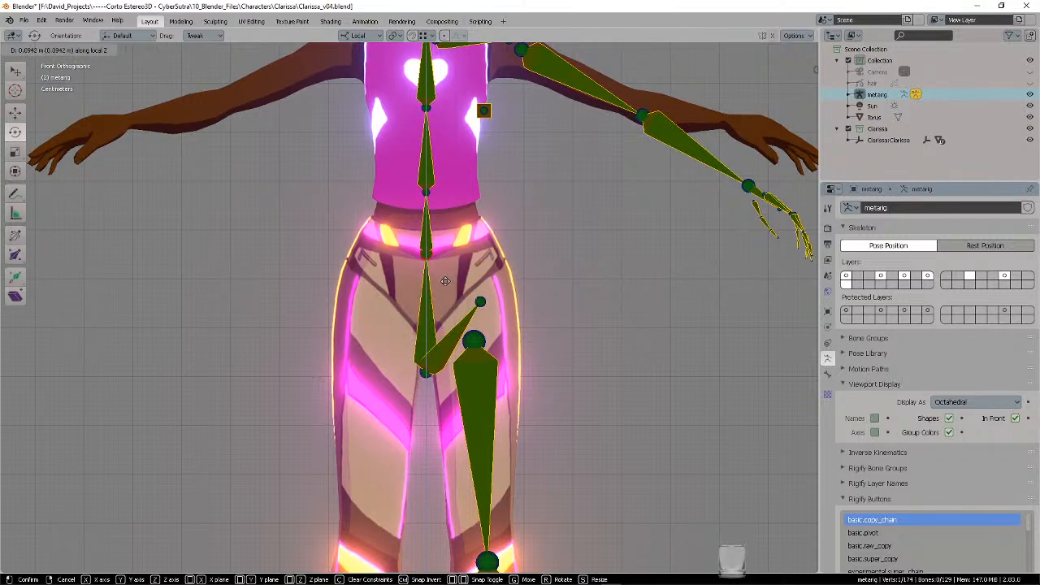
left_click(446, 283)
left_click(450, 290)
- Raise the left pelvis bone and the connected spine base about 0.1 m along local Z to the crotch, then deselect them
left_click(479, 299)
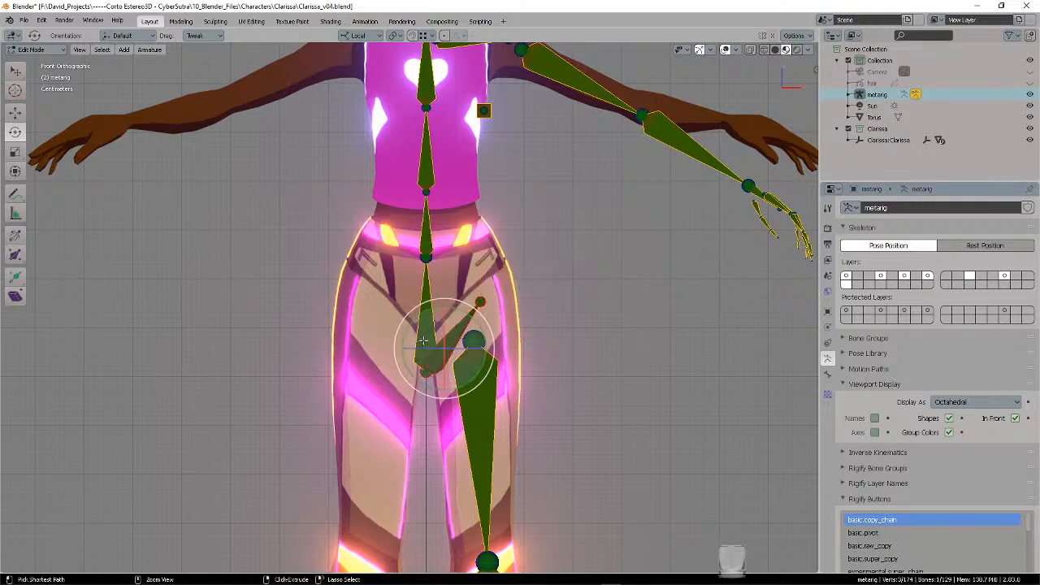
key("g")
key("z")
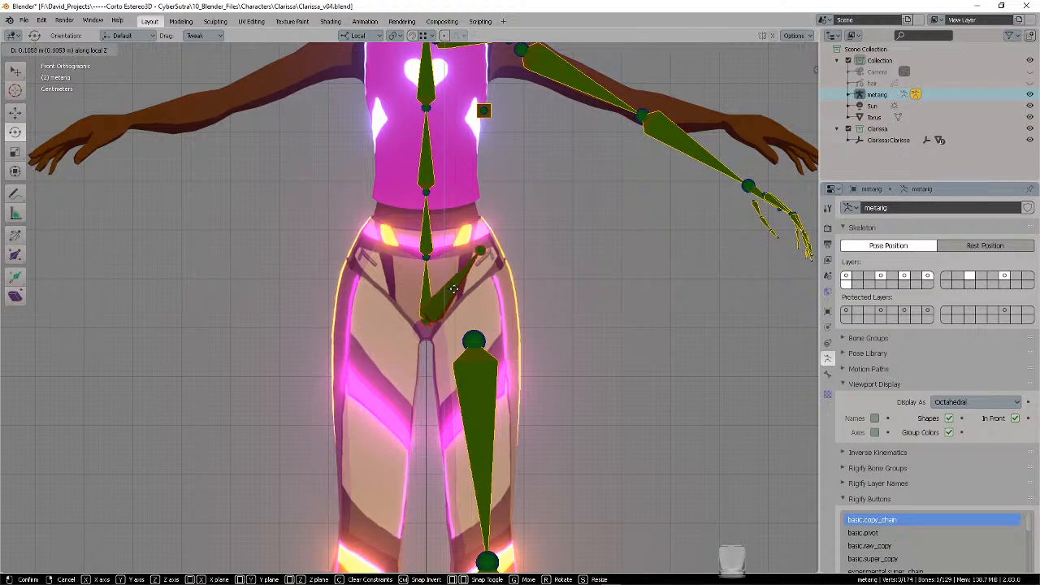
left_click(453, 289)
key("alt+a")
- Move the upper end of the left thigh bone up to the character's hip joint and deselect it
right_click_drag(466, 317, 504, 323, "ctrl")
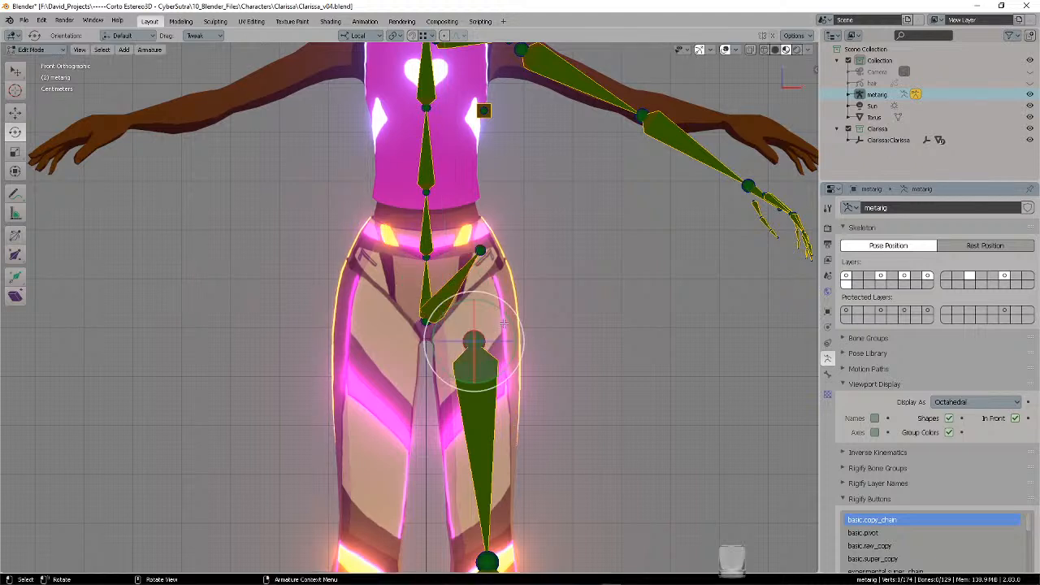
key("g")
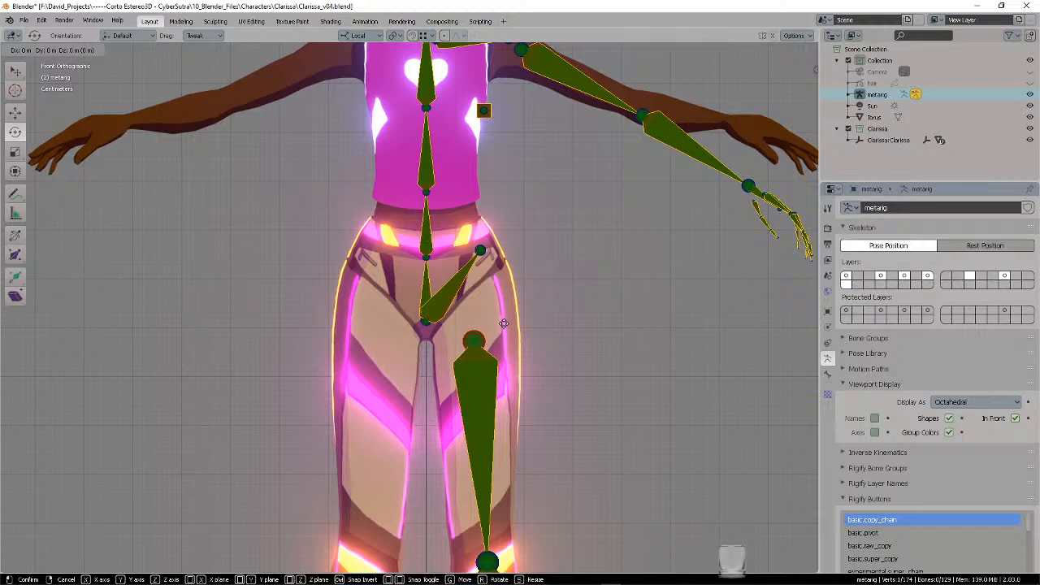
left_click(504, 283)
key("alt+a")
- Move the left shoulder bone's tip and the upper arm's head together inward and slightly up to the character's shoulder
scroll(516, 293, "down", 3)
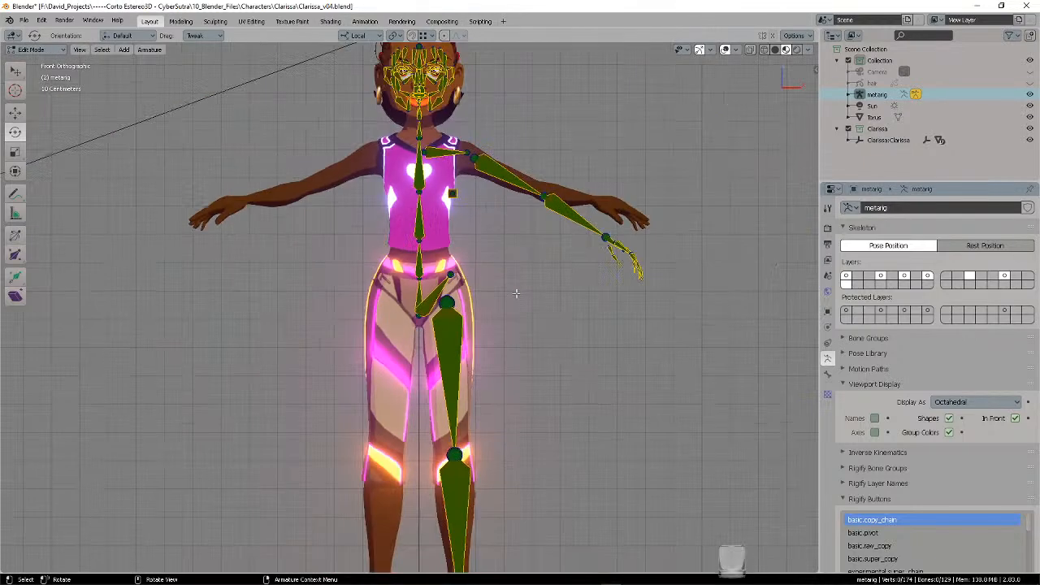
middle_click_drag(523, 317, 501, 391, "shift")
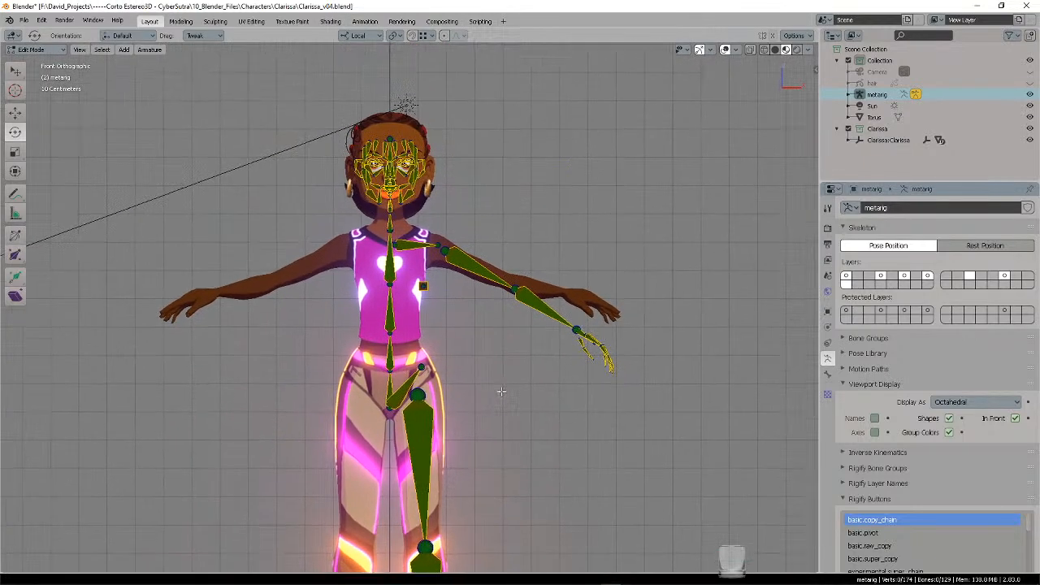
scroll(497, 312, "up", 3)
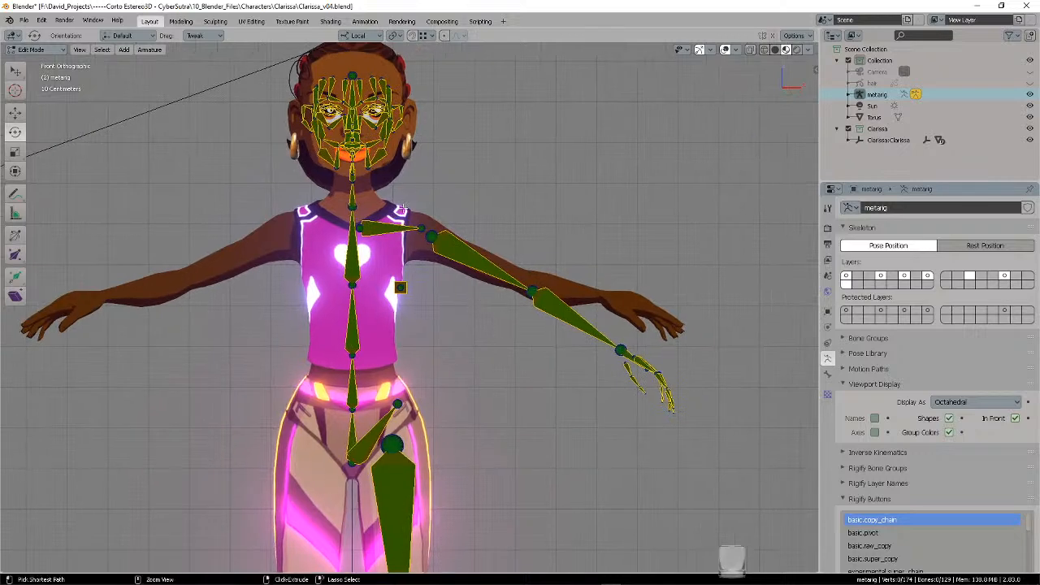
left_click(429, 235)
key("g")
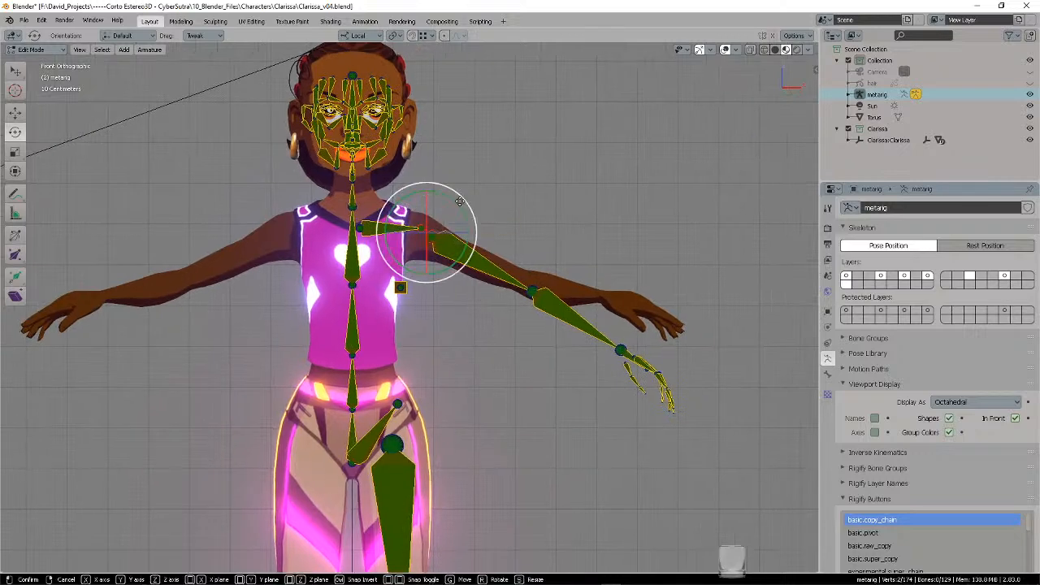
left_click(455, 199)
scroll(467, 168, "up", 4)
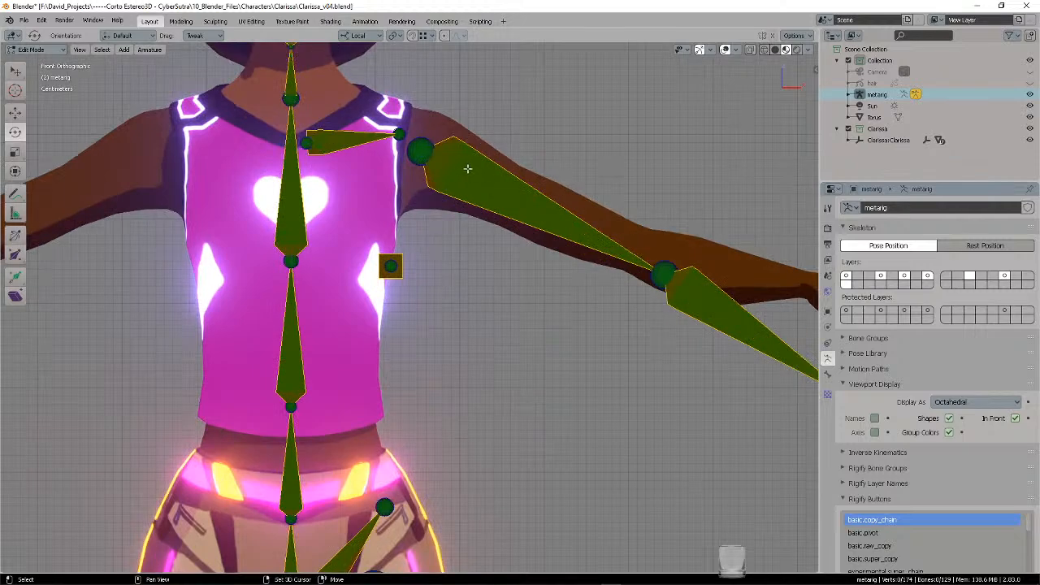
middle_click_drag(468, 169, 508, 272, "shift")
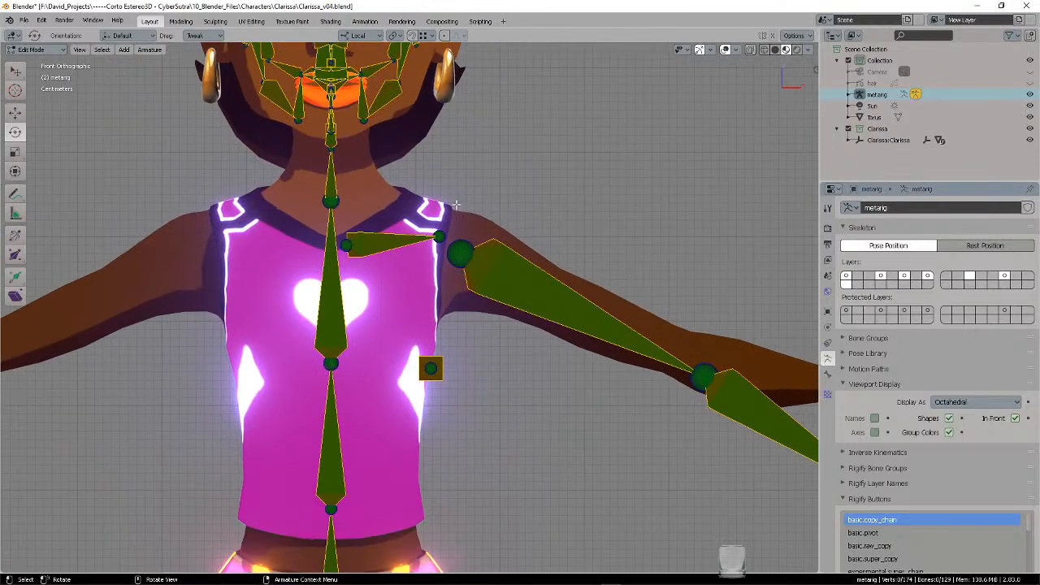
mouse_move(447, 200)
right_mouse_down("ctrl")
mouse_move(416, 248)
mouse_move(480, 216)
right_mouse_up("ctrl")
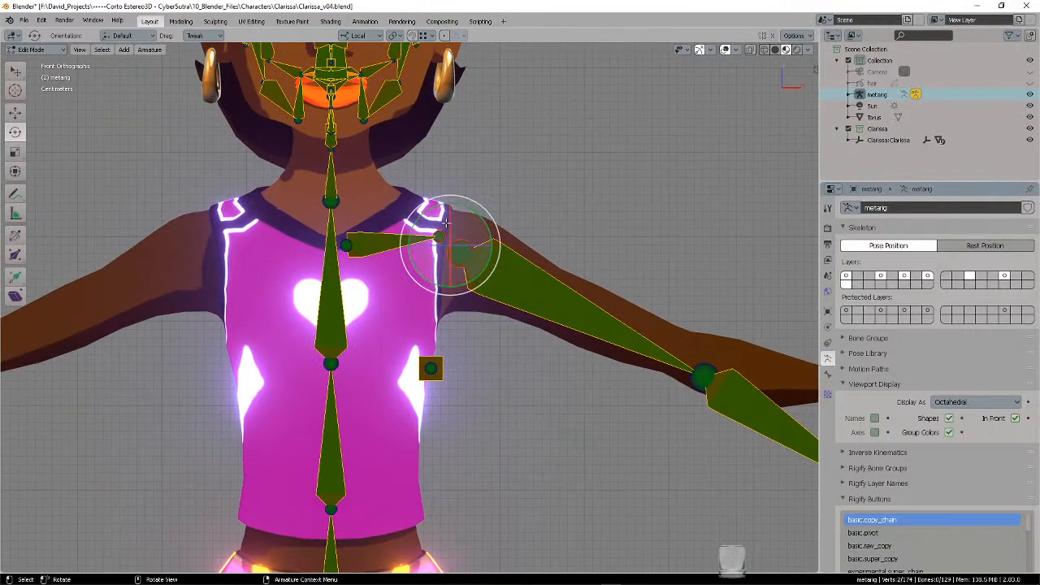
key("alt+a")
- Move the left breast bone inward and slightly up onto the chest, beside the spine, and deselect it
scroll(477, 302, "down", 1)
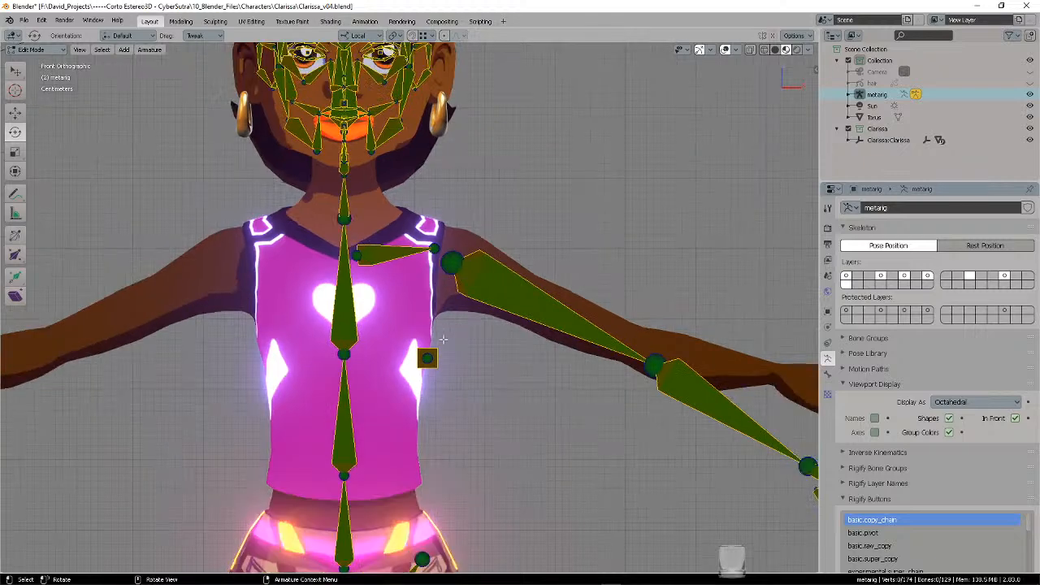
left_click(427, 358)
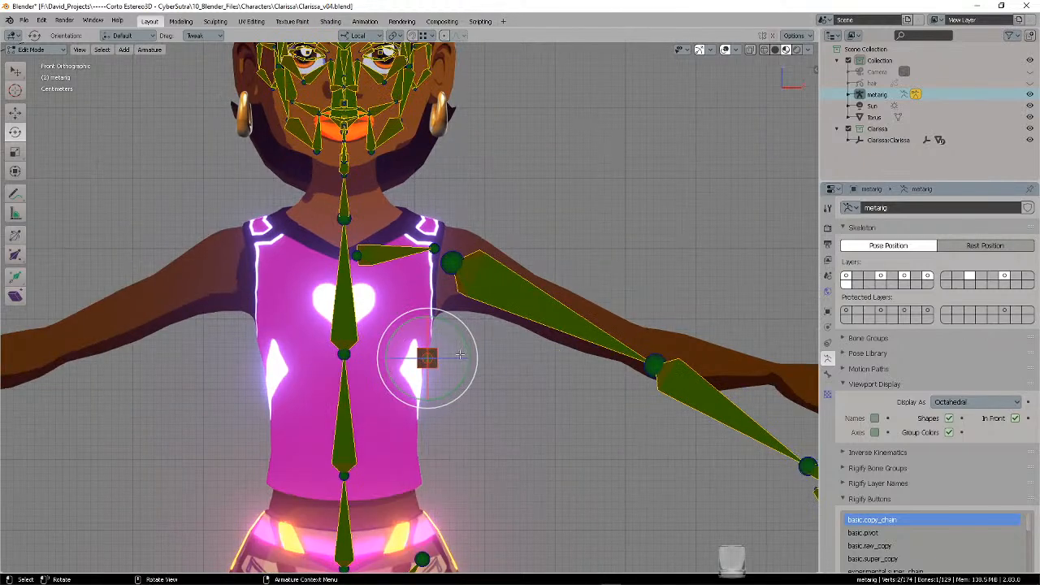
key("g")
left_click(469, 332)
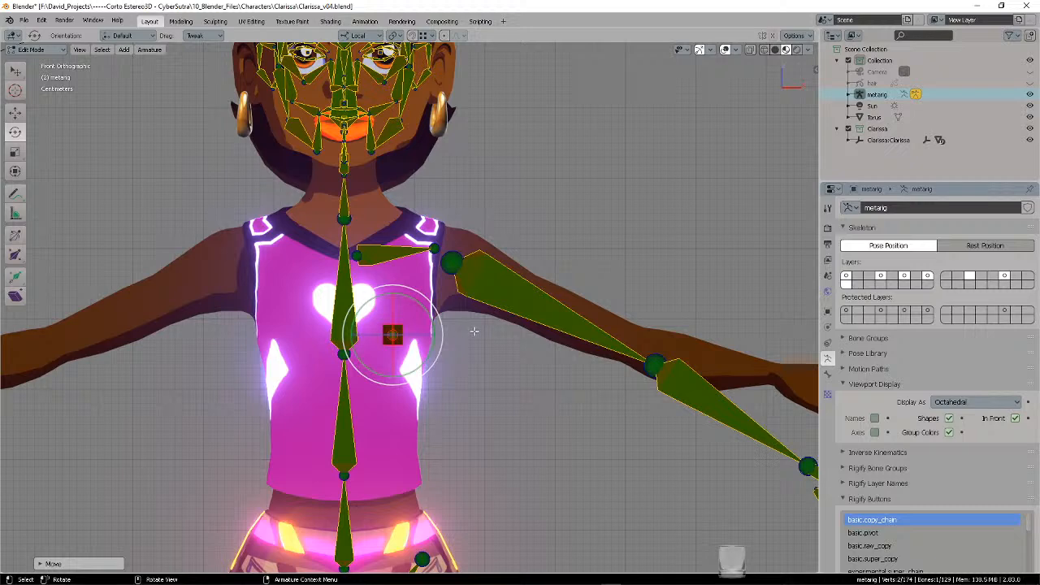
key("alt+a")
- Move the left elbow joint inward and up to the character's elbow and deselect it
middle_click_drag(487, 349, 511, 308, "shift")
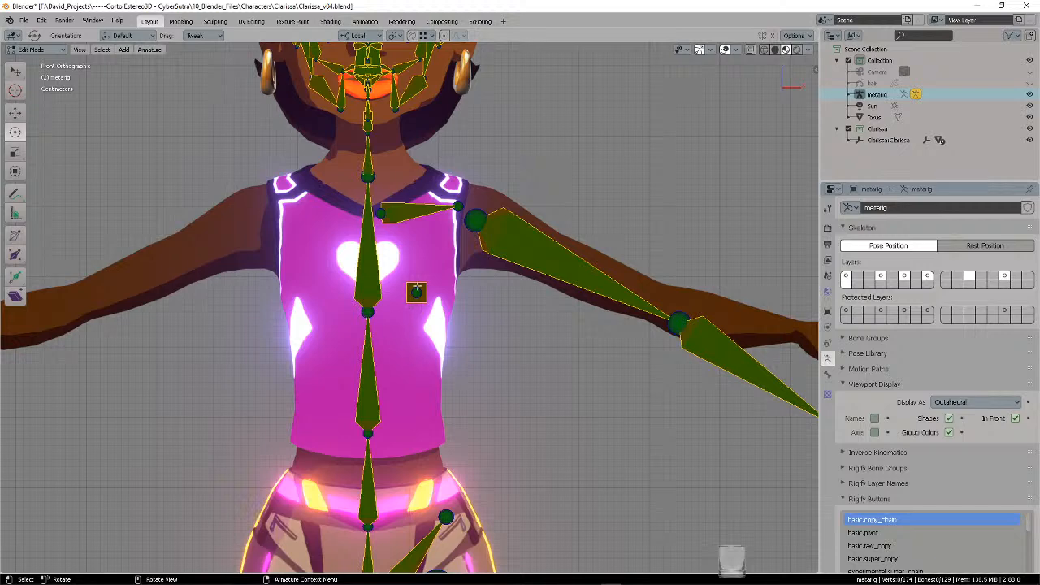
middle_click_drag(550, 270, 372, 269, "shift")
right_click_drag(509, 248, 507, 246, "ctrl")
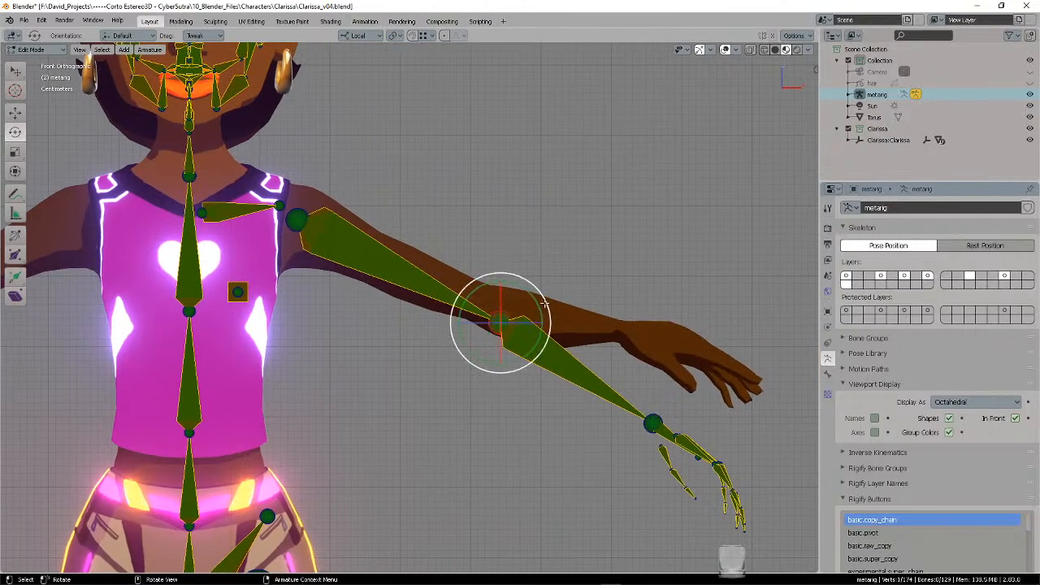
key("g")
left_click(518, 292)
key("alt+a")
- Select all the left hand and finger bones and move them so the wrist joint sits at the character's wrist
mouse_move(647, 353)
right_mouse_down("ctrl")
mouse_move(645, 505)
mouse_move(794, 431)
mouse_move(756, 382)
right_mouse_up("ctrl")
key("g")
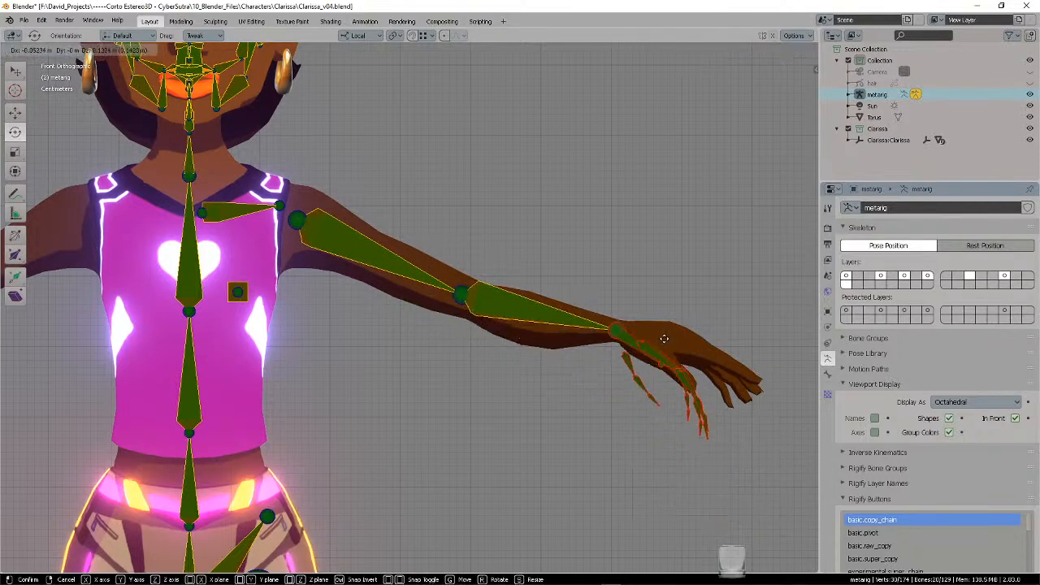
left_click(655, 334)
middle_click_drag(741, 321, 678, 257, "shift")
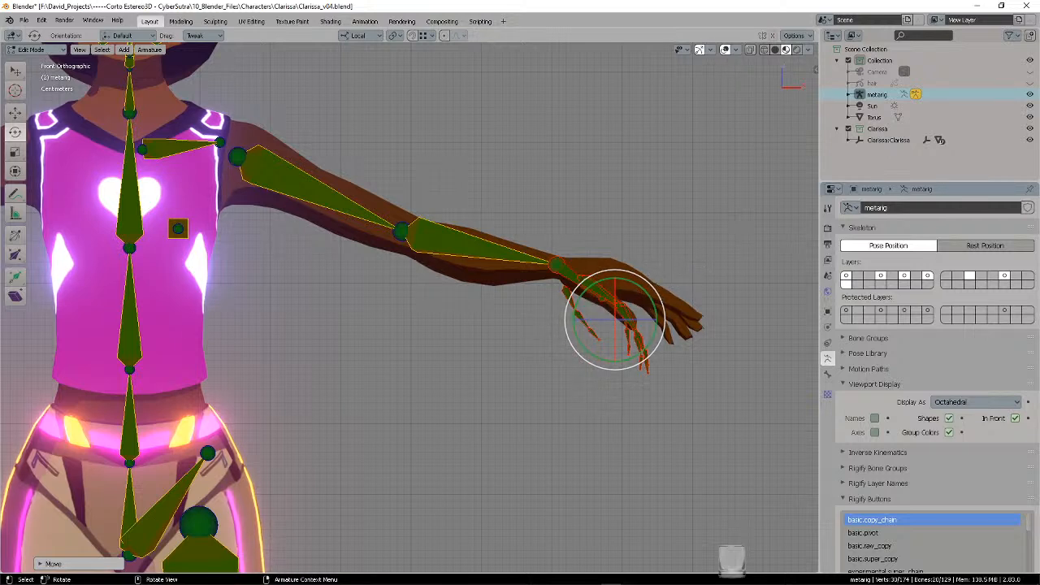
key("r")
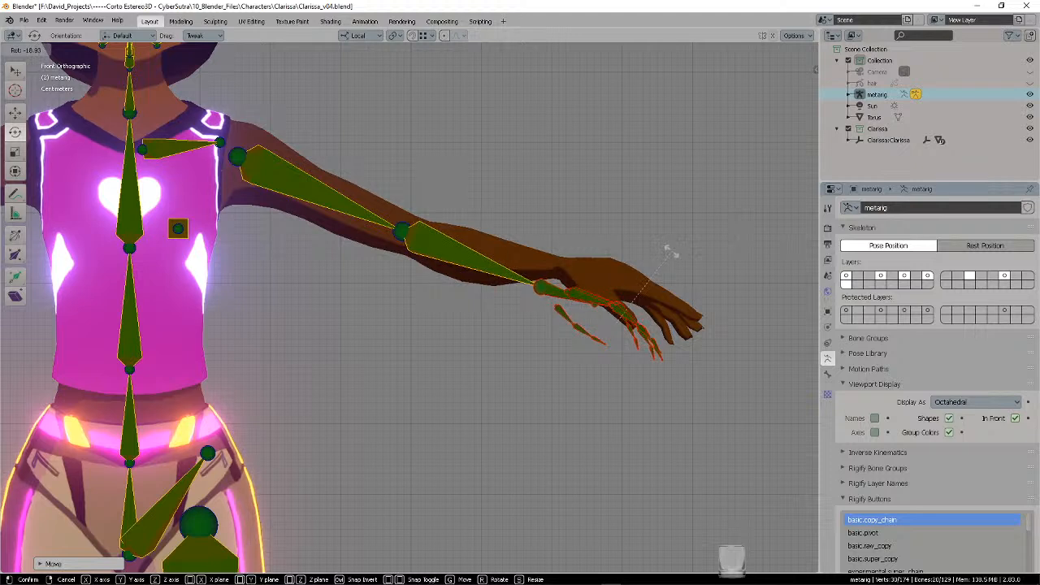
left_click(677, 274)
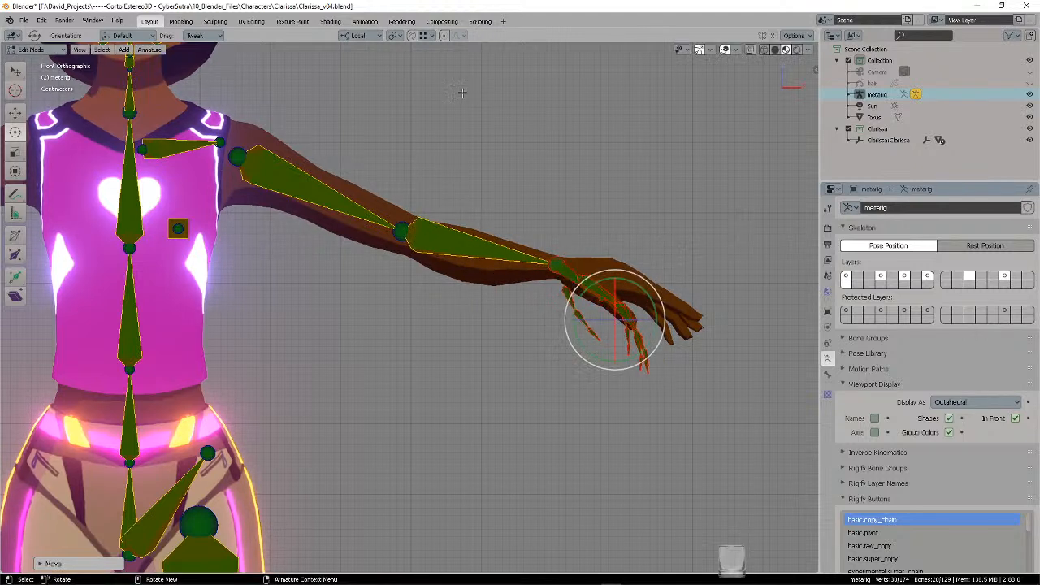
- Set the pivot point to Median Point, rotate the selected left hand bones upward and move them back onto the character's hand
left_click(396, 35)
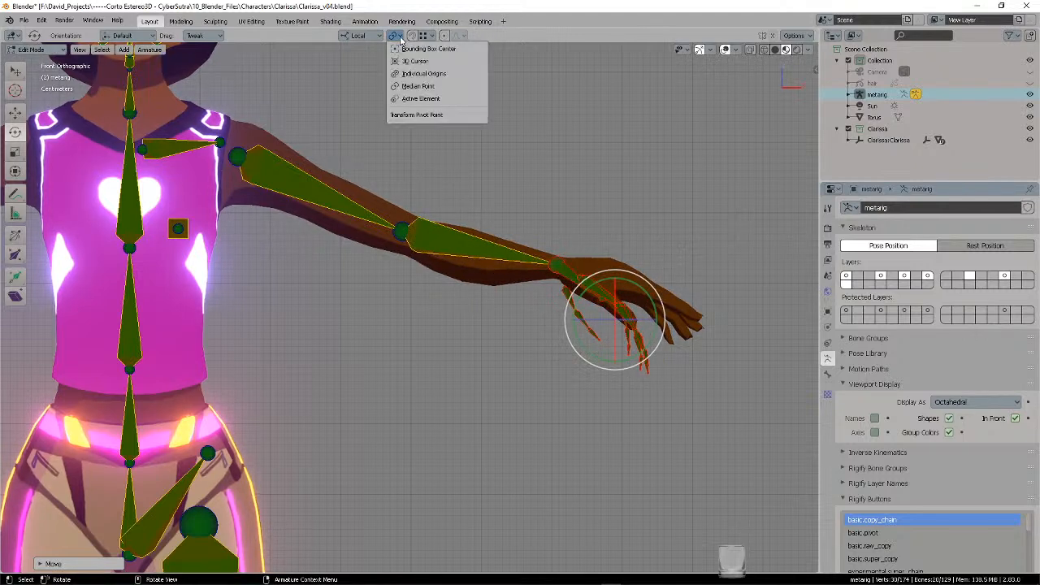
left_click(416, 85)
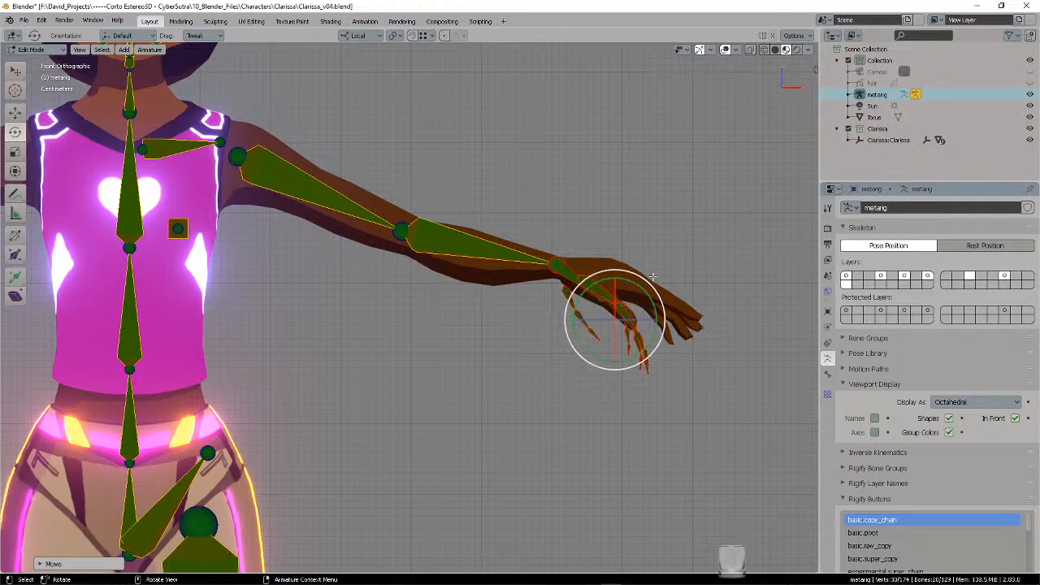
left_click_drag(672, 281, 642, 263)
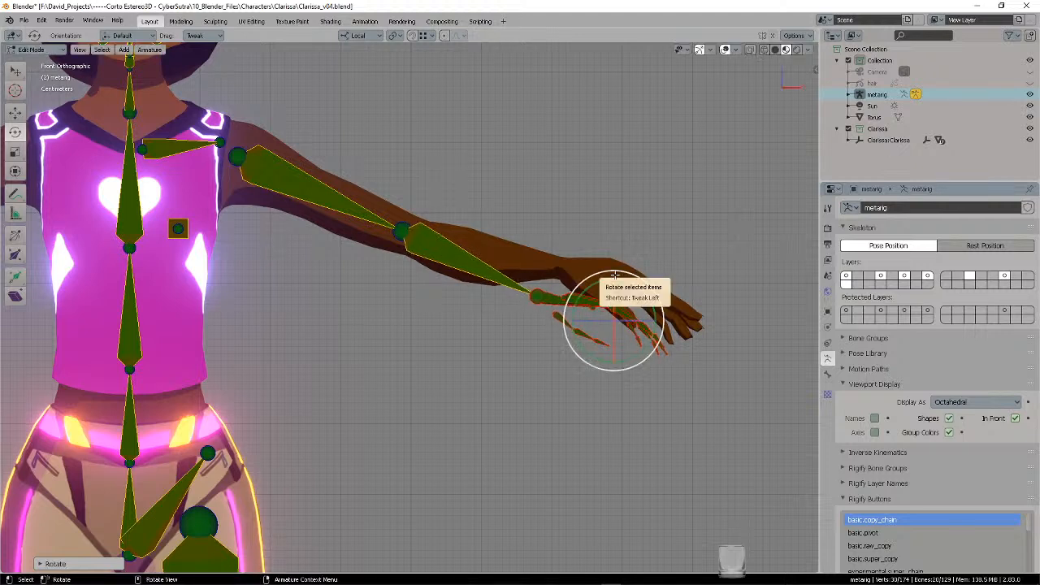
key("g")
left_click(643, 249)
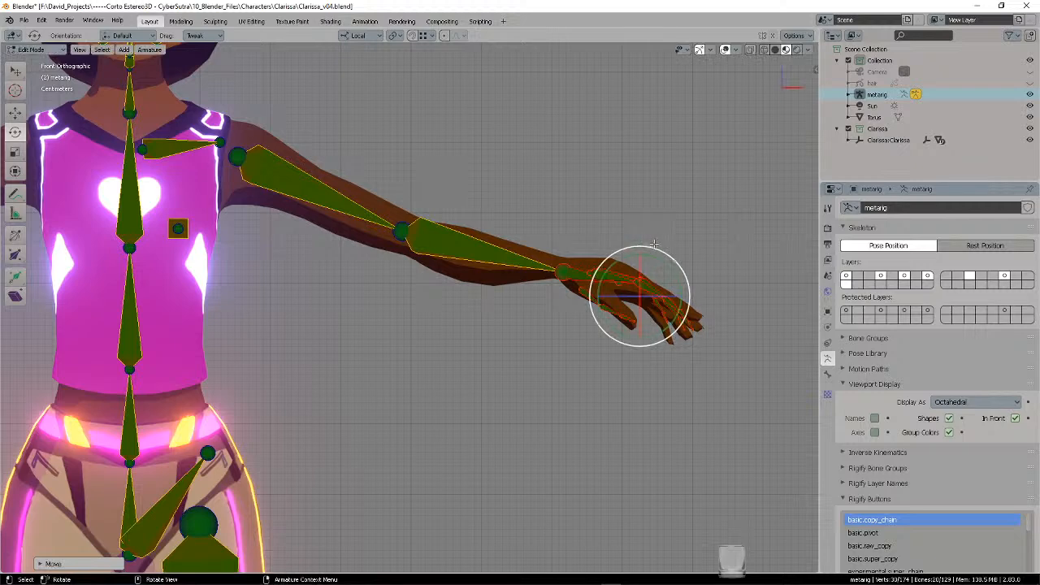
- Fine-tune the left hand bones' rotation and position in front view to follow the character's wrist and fingers, and deselect them
key("r")
left_click(671, 243)
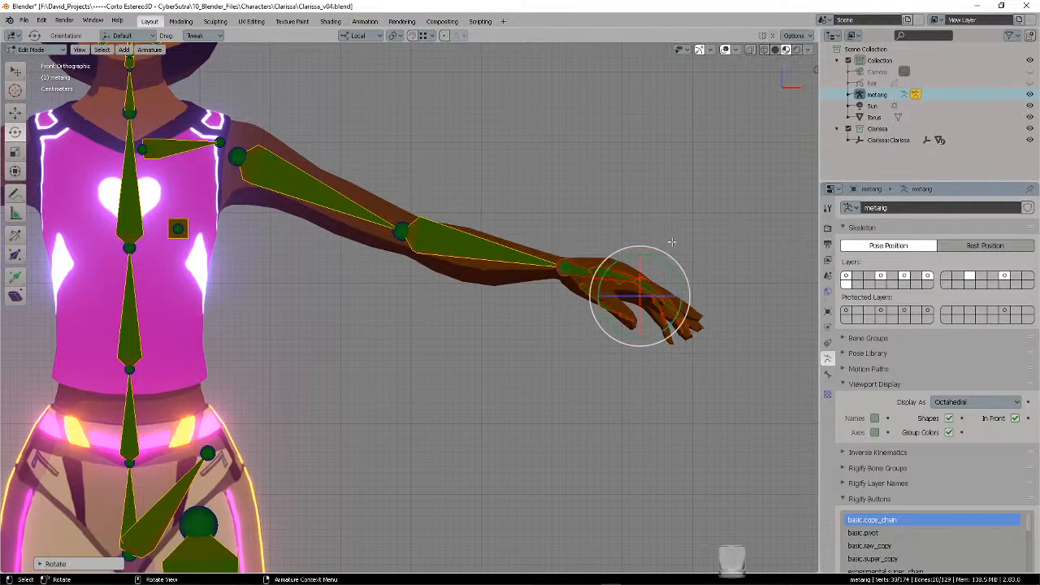
key("g")
left_click(673, 249)
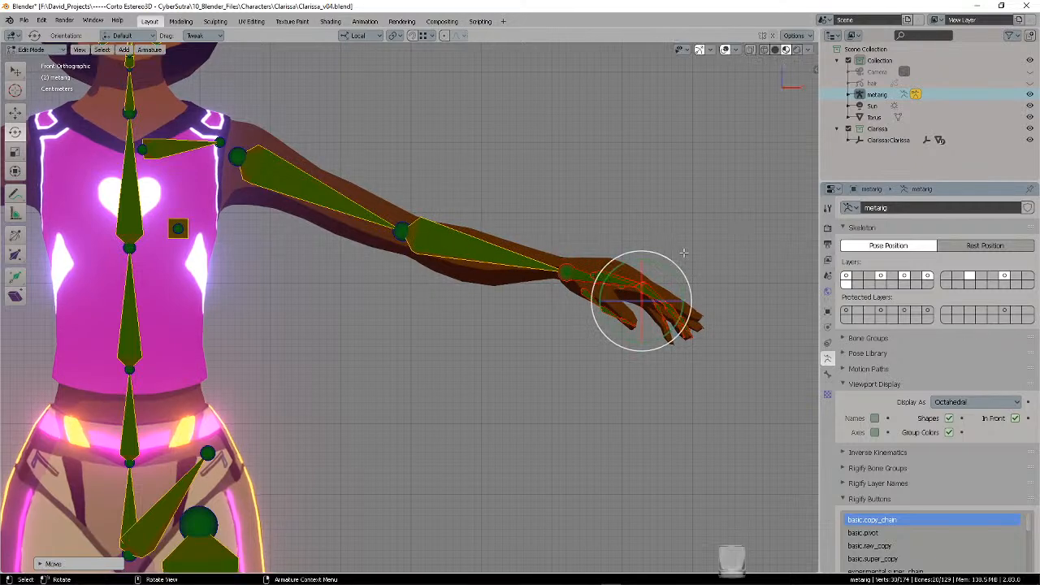
middle_click_drag(673, 250, 565, 318)
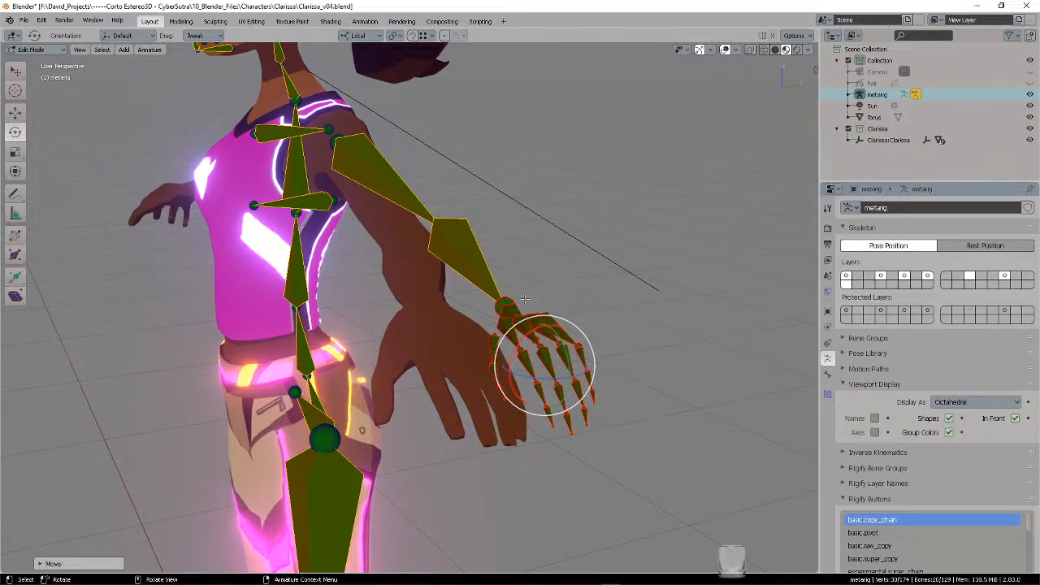
middle_click_drag(476, 270, 544, 241)
key("KP_1")
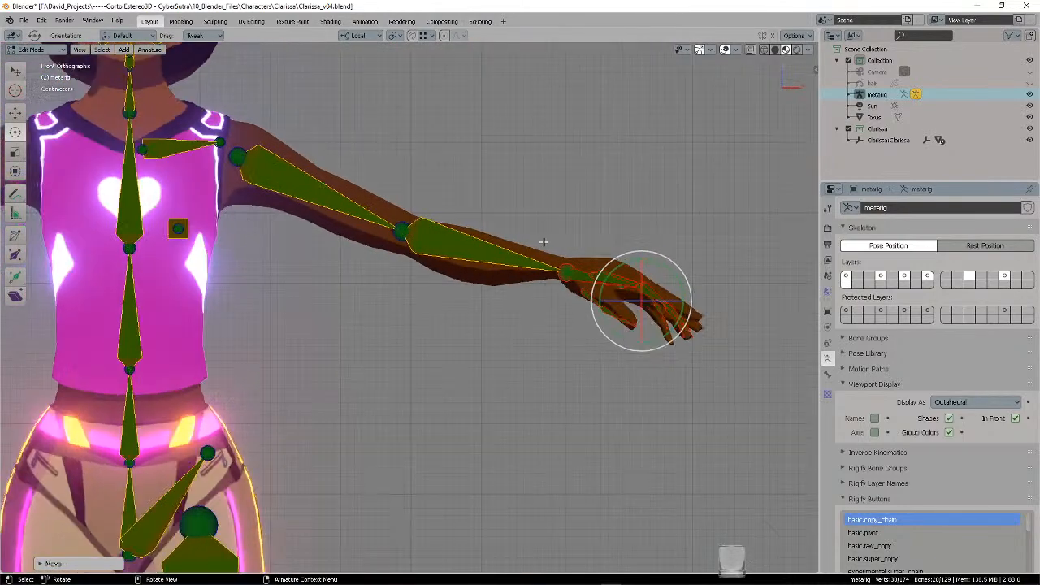
key("g")
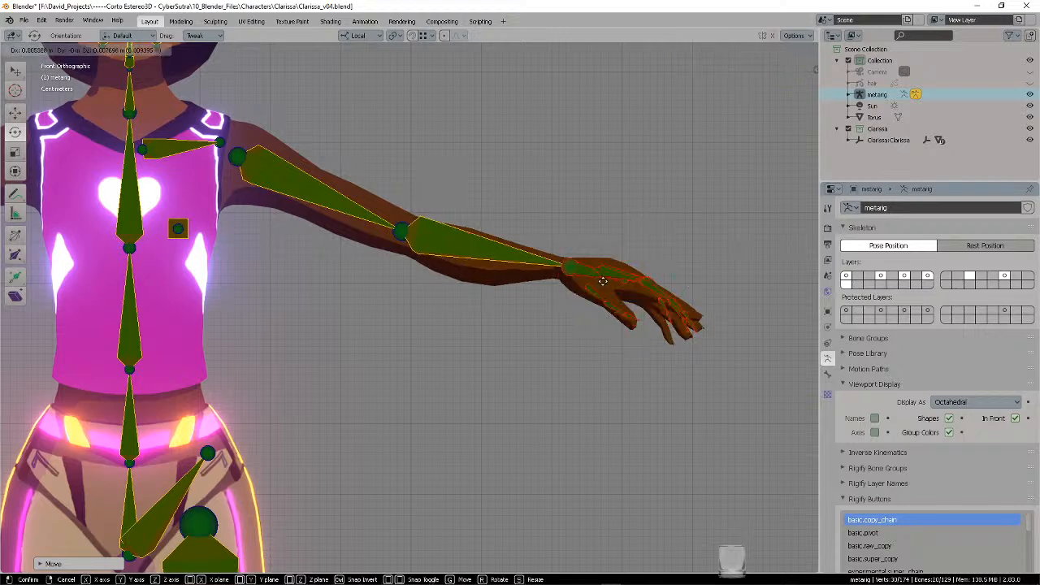
left_click(608, 282)
left_click(554, 232)
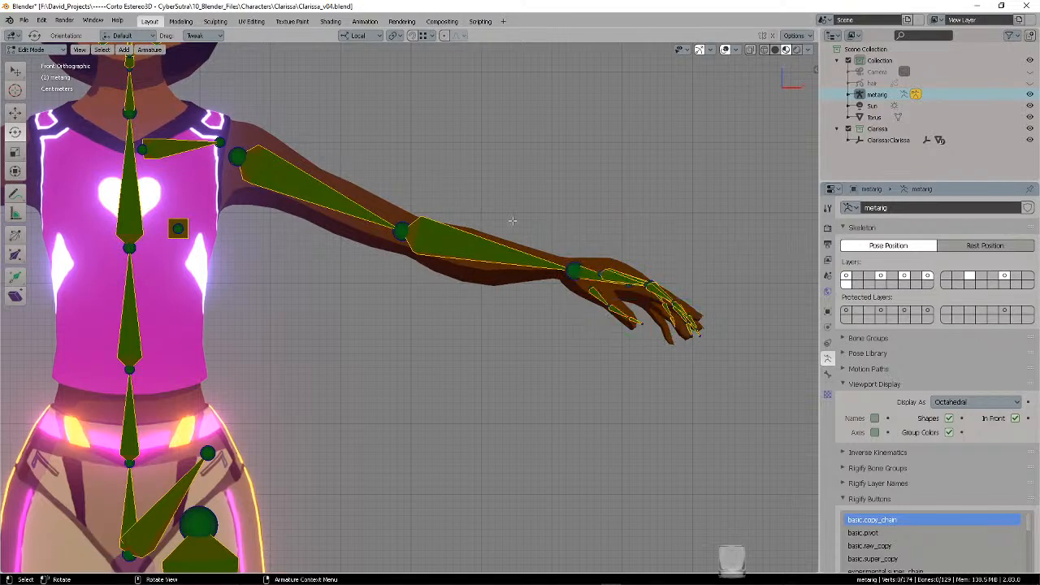
- In top view, select the left forearm, hand and finger bones and move them forward along Y toward the character's arm
middle_click_drag(292, 202, 489, 101, "shift")
middle_click_drag(534, 468, 555, 244, "shift")
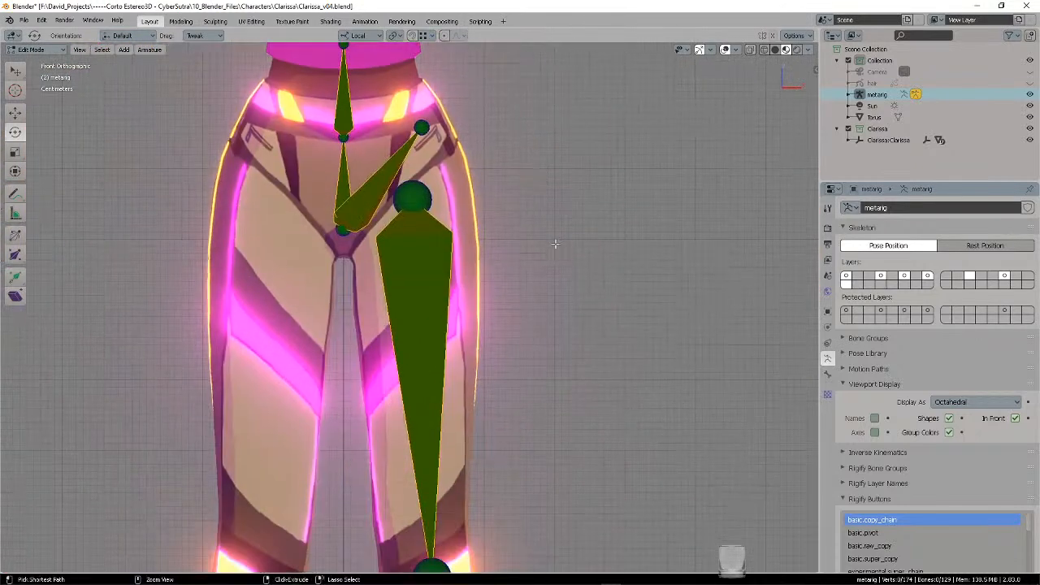
scroll(547, 273, "down", 6)
middle_click_drag(532, 348, 509, 358, "shift")
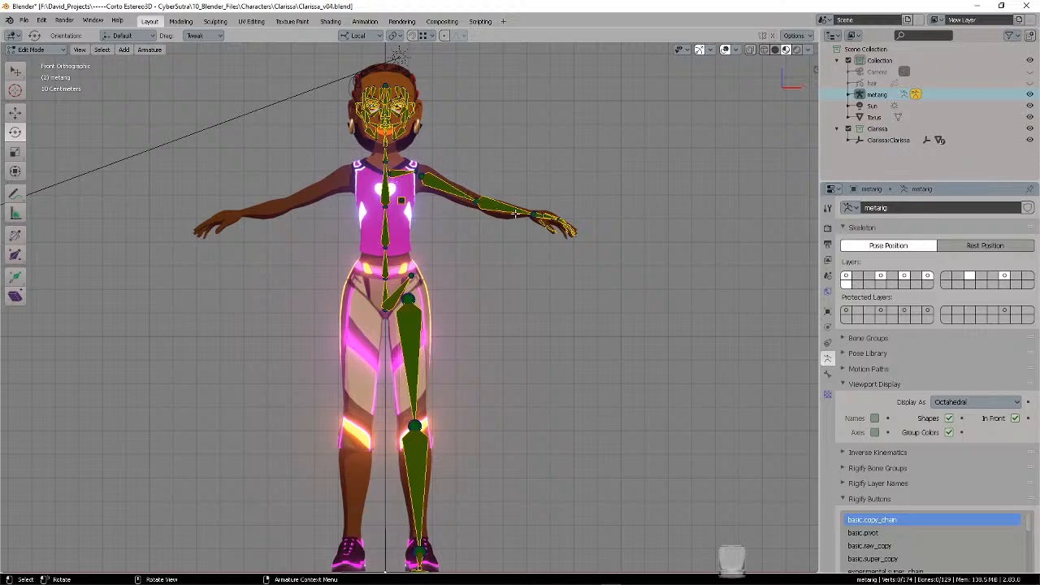
middle_click_drag(543, 221, 487, 260)
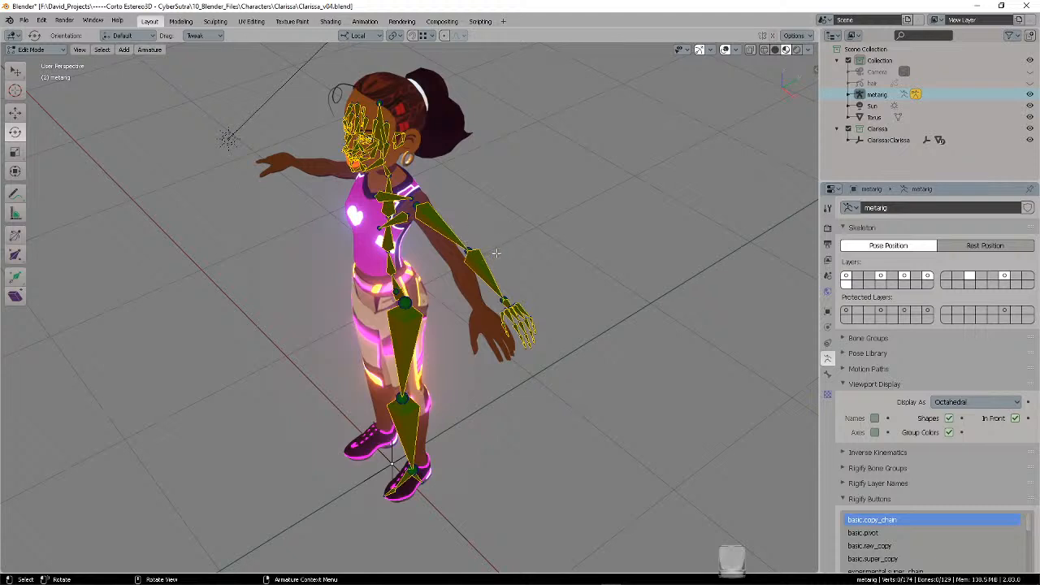
key("KP_7")
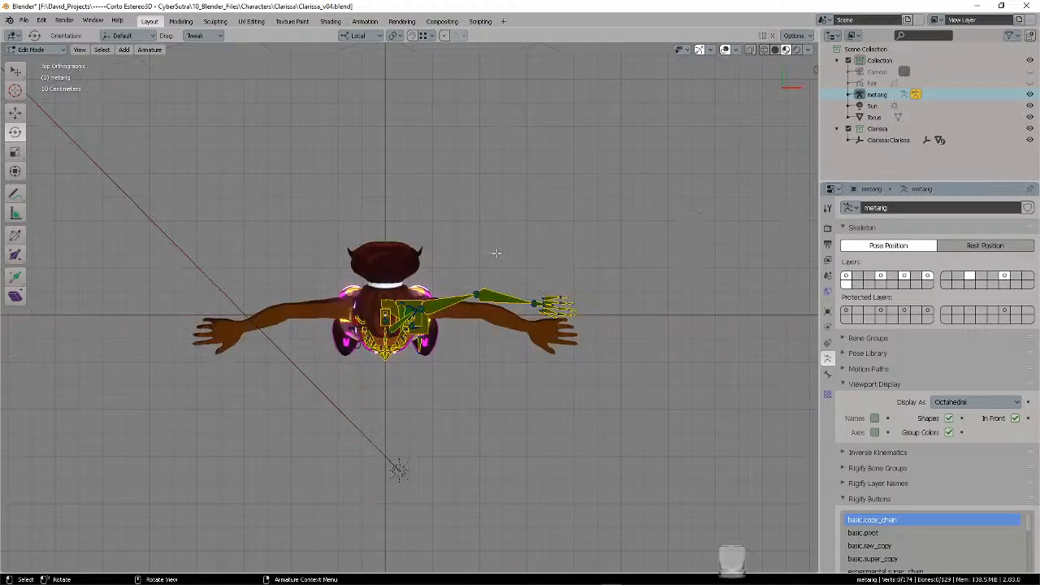
scroll(496, 252, "up", 5)
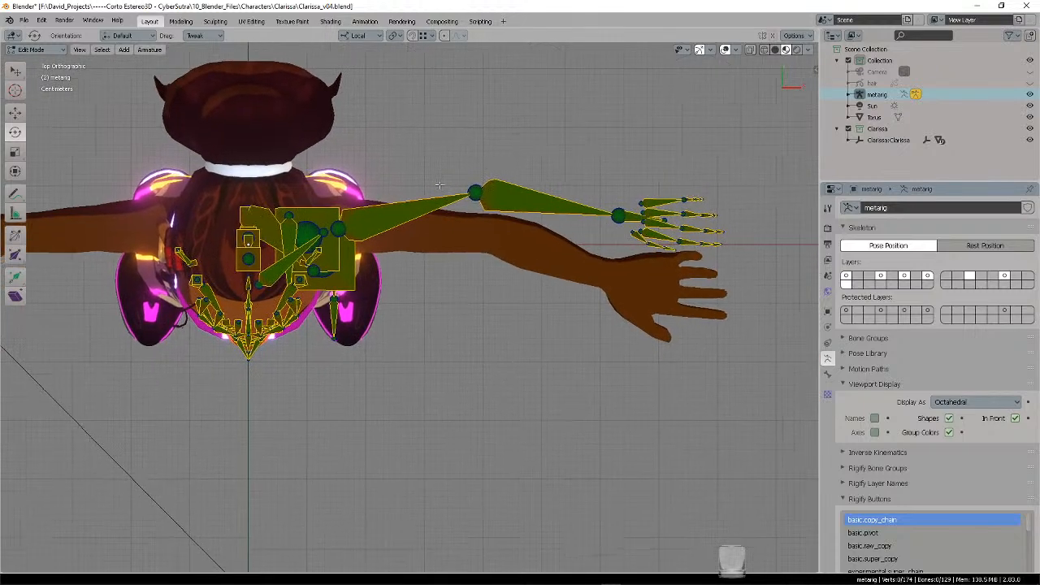
mouse_move(448, 125)
right_mouse_down("ctrl")
mouse_move(430, 230)
mouse_move(736, 281)
mouse_move(463, 151)
right_mouse_up("ctrl")
key("g")
key("y")
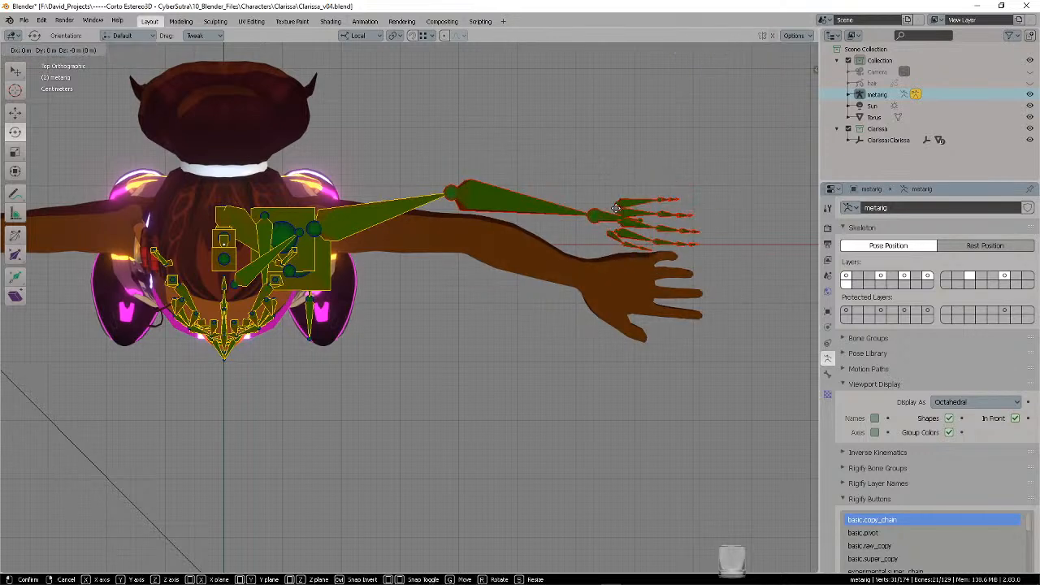
left_click(654, 270)
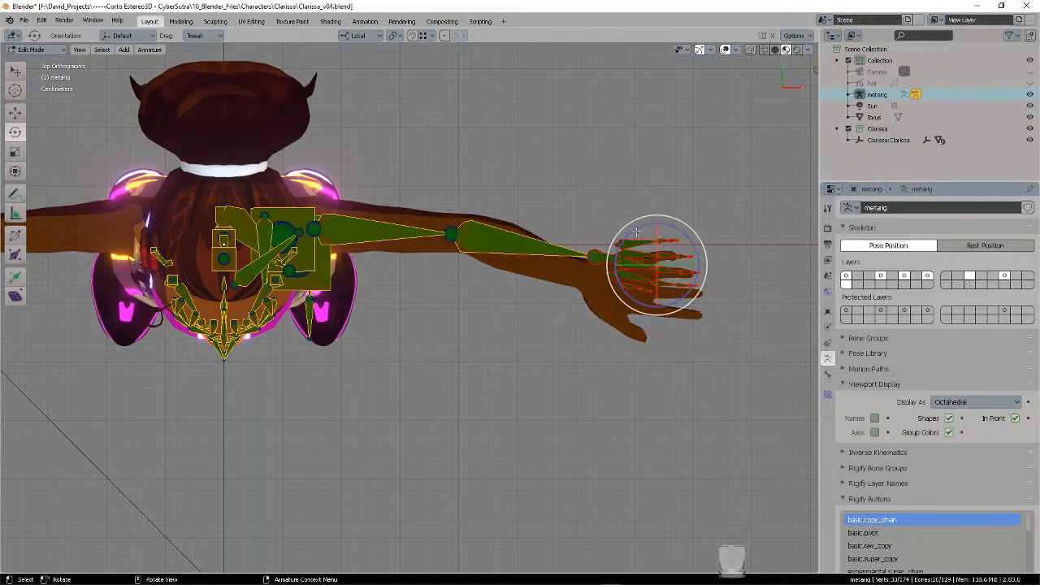
- Rotate the left hand bones in top view, move them forward onto the character's hand and deselect them
left_click_drag(696, 250, 696, 257)
key("g")
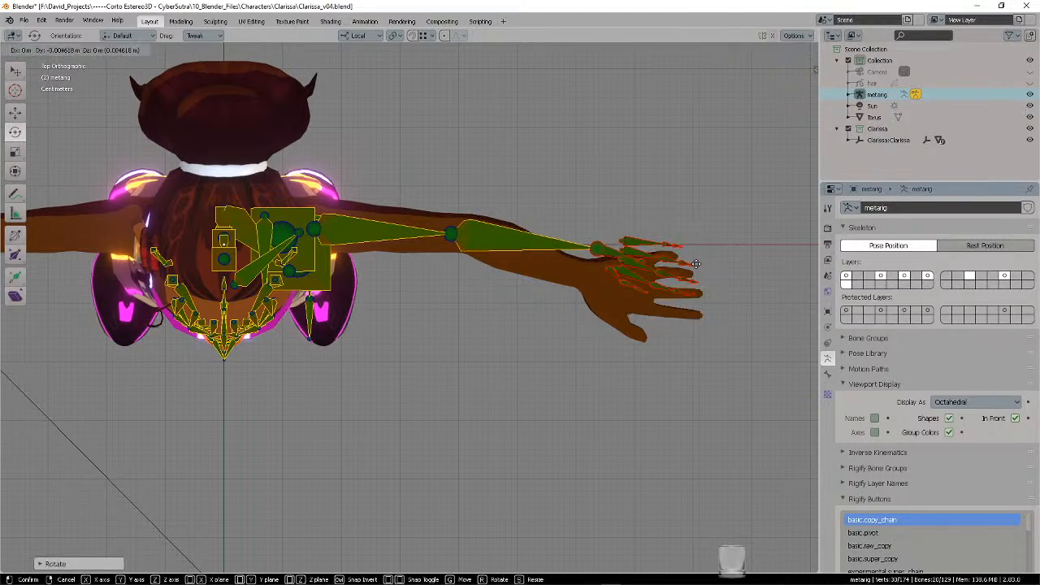
left_click(700, 294)
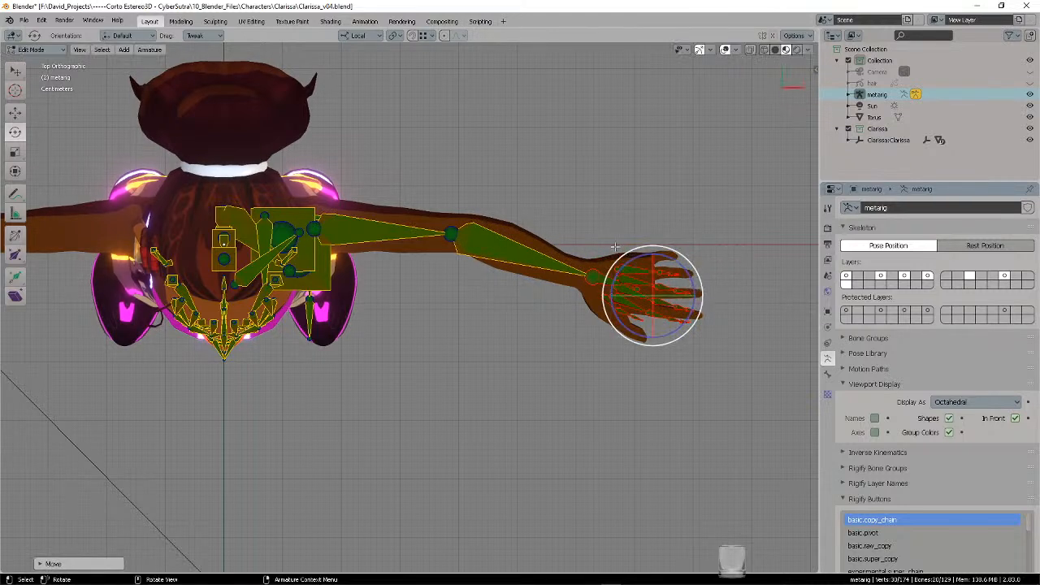
key("alt+a")
- Move the left elbow joint outward and slightly backward in top view to the character's elbow and deselect it
mouse_move(427, 214)
right_mouse_down("ctrl")
mouse_move(428, 178)
mouse_move(428, 199)
right_mouse_up("ctrl")
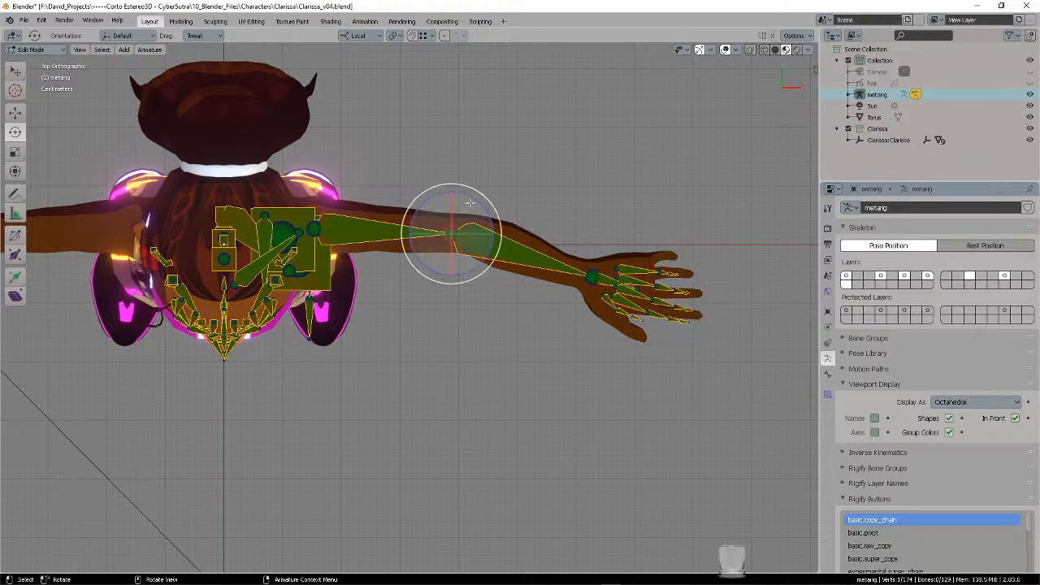
key("g")
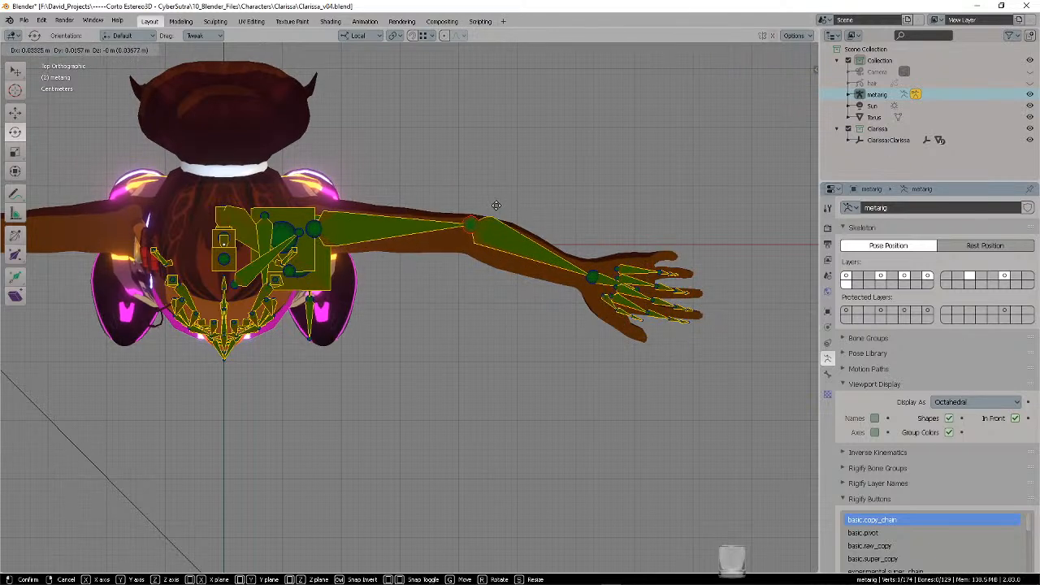
left_click(494, 206)
key("alt+a")
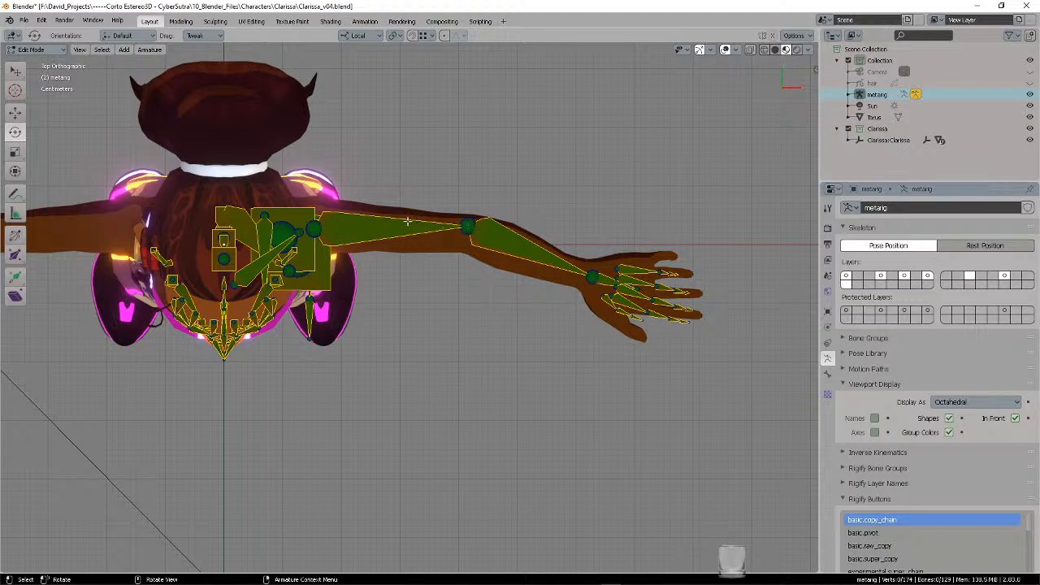
- Annotate the left arm with a bent line and elbow arc, plus a straight line with two-way rotation arrows in front of it
left_click(15, 193)
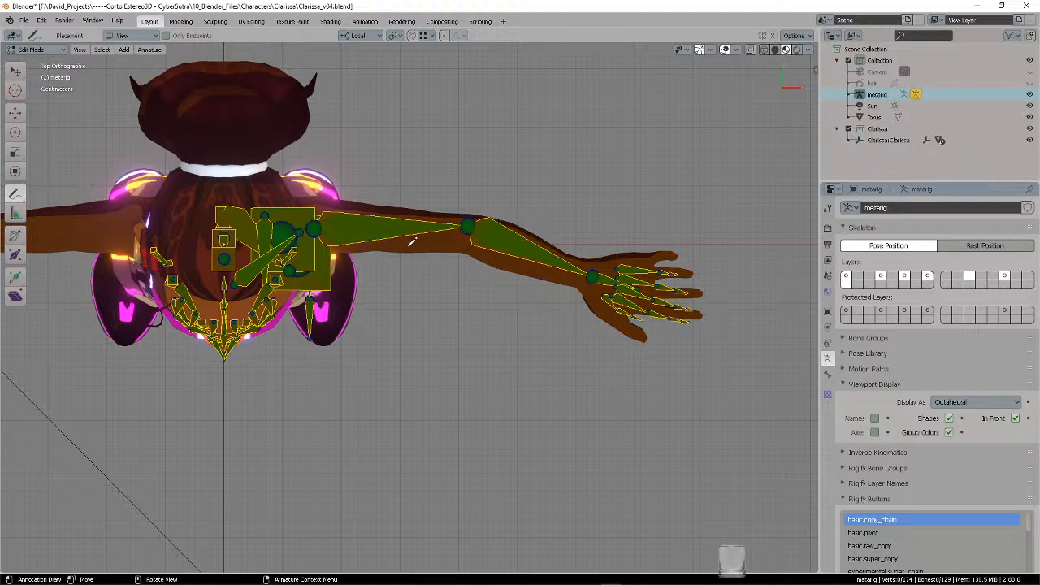
mouse_move(339, 230)
left_mouse_down()
mouse_move(479, 225)
mouse_move(585, 261)
left_mouse_up()
mouse_move(434, 231)
left_mouse_down()
mouse_move(487, 242)
mouse_move(481, 262)
left_mouse_up()
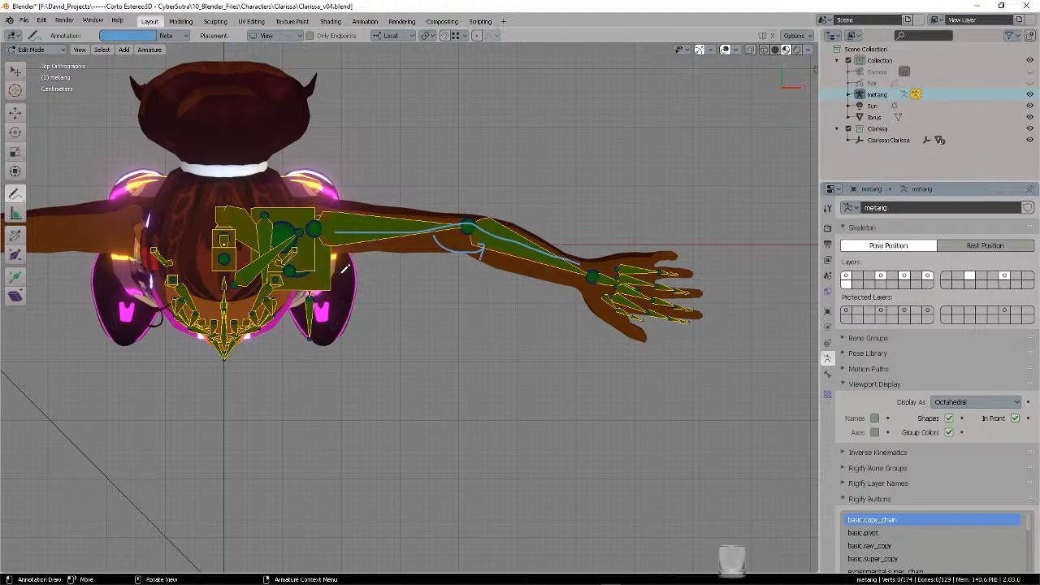
left_click_drag(341, 276, 555, 277)
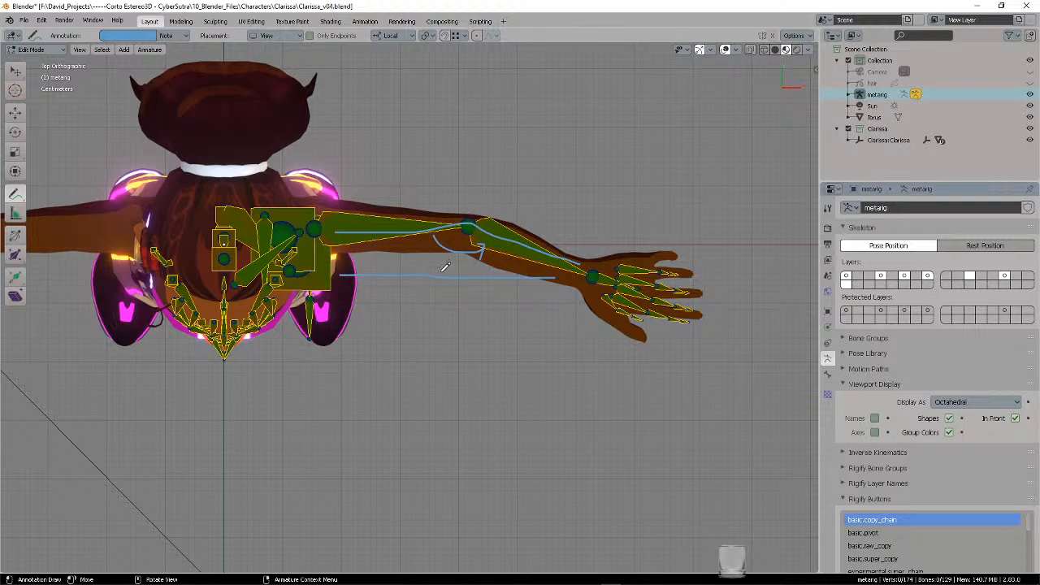
mouse_move(442, 264)
left_mouse_down()
mouse_move(436, 287)
mouse_move(457, 290)
left_mouse_up()
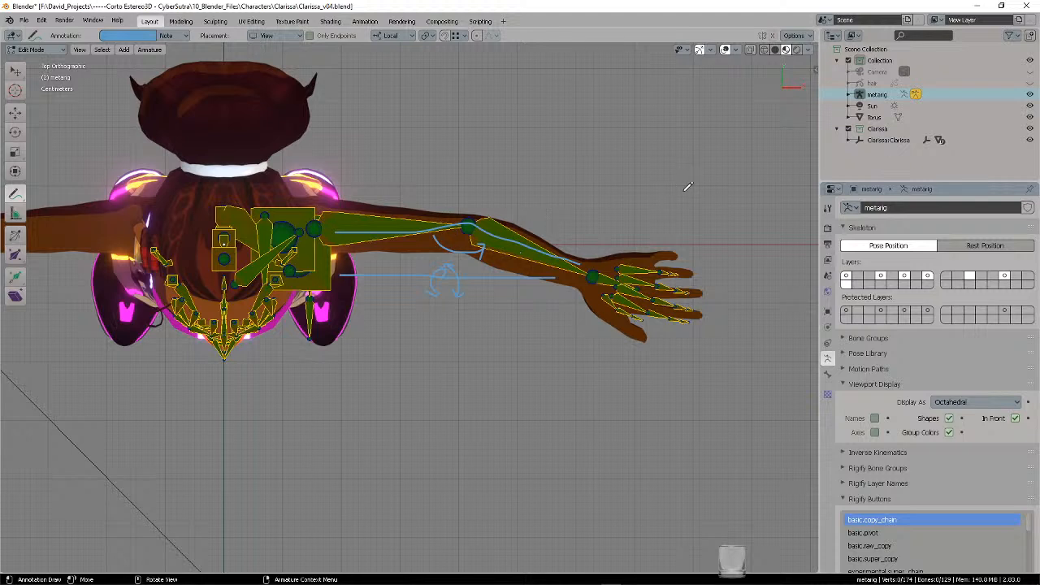
- Delete the annotation layer Note and return to the selection tool
key("n")
left_click(814, 112)
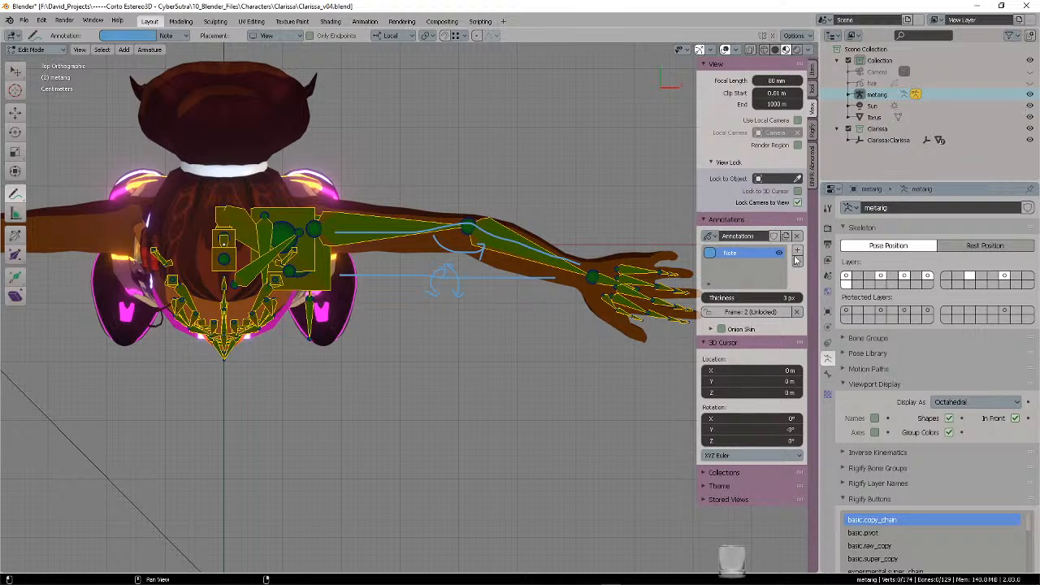
left_click(796, 261)
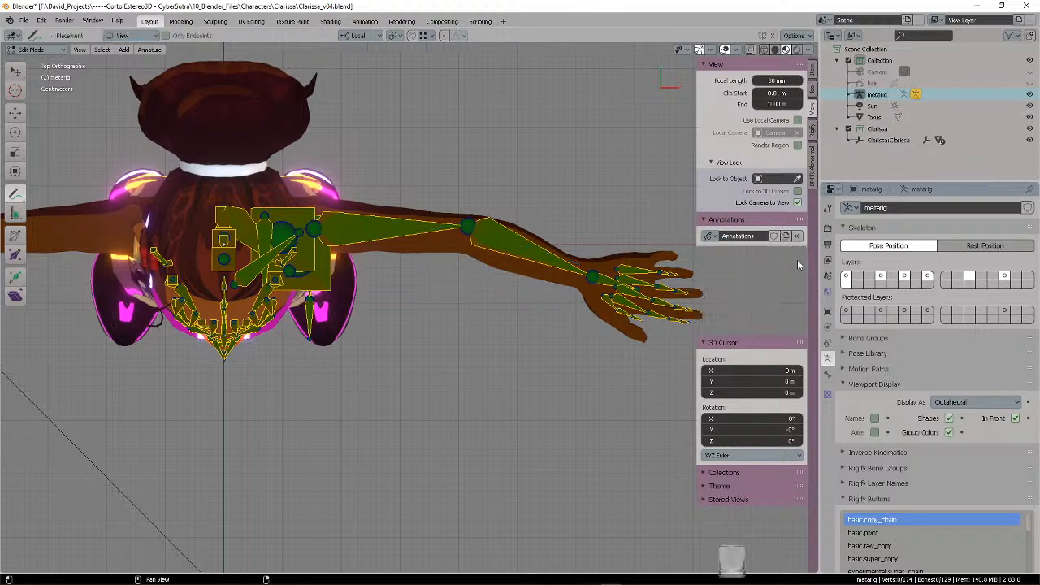
left_click(17, 72)
key("n")
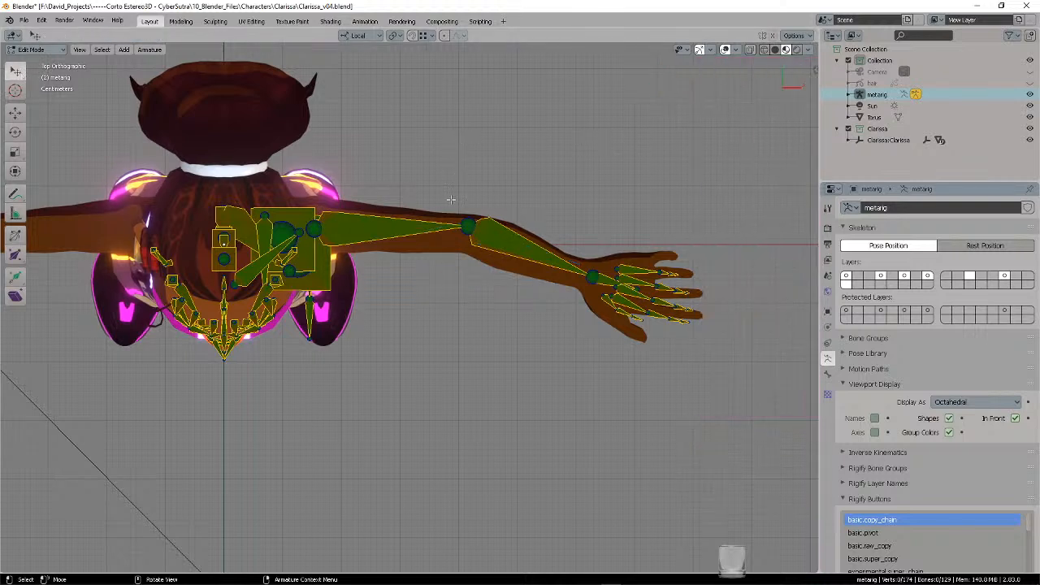
- Select the three left thumb bones and move them sideways into the character's thumb
middle_click_drag(624, 265, 523, 269)
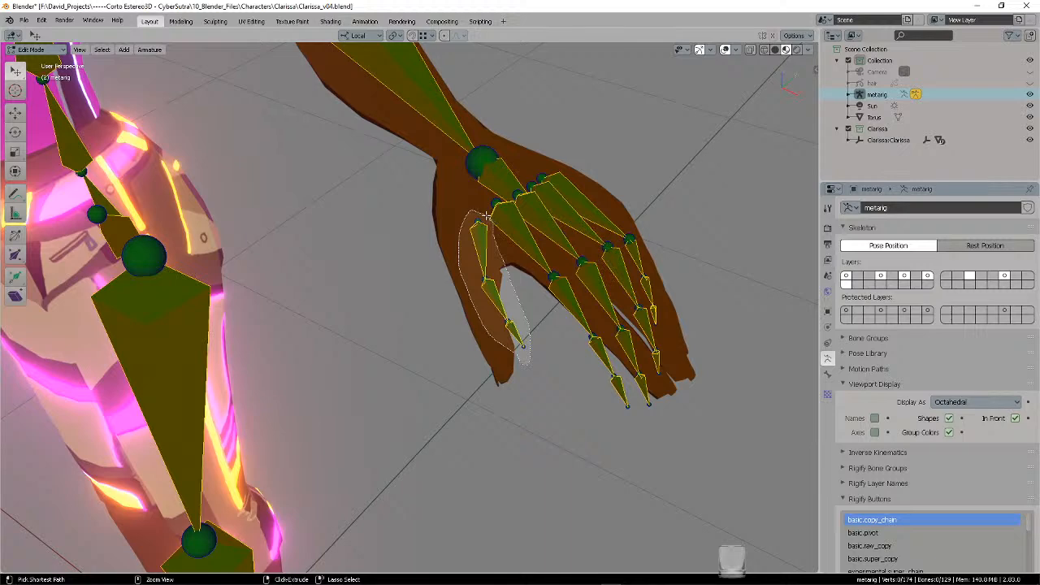
right_click_drag(486, 215, 480, 209, "ctrl")
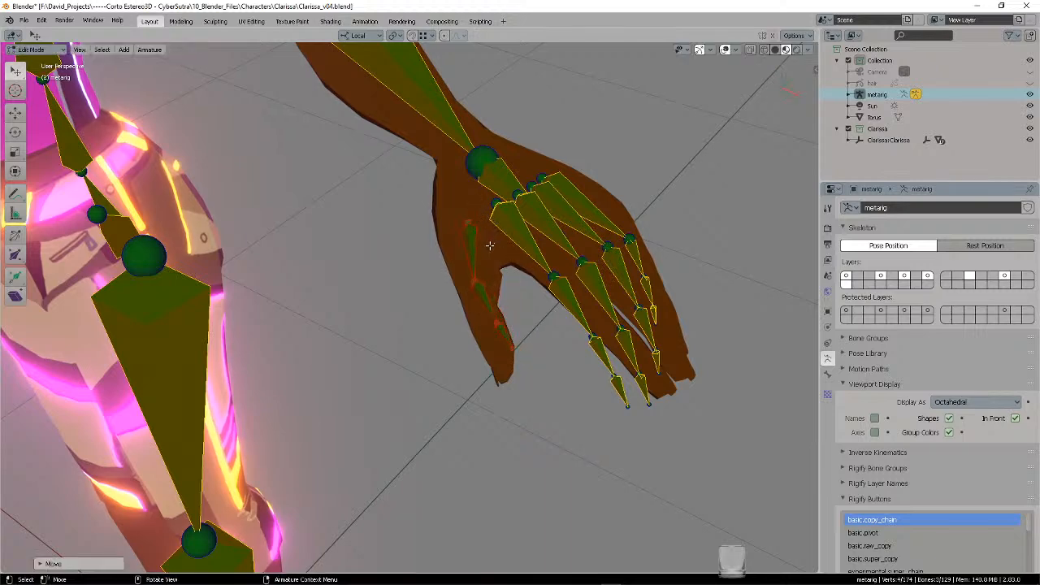
middle_click_drag(500, 240, 584, 180)
mouse_move(527, 158)
right_mouse_down("ctrl")
mouse_move(653, 287)
mouse_move(622, 169)
right_mouse_up("ctrl")
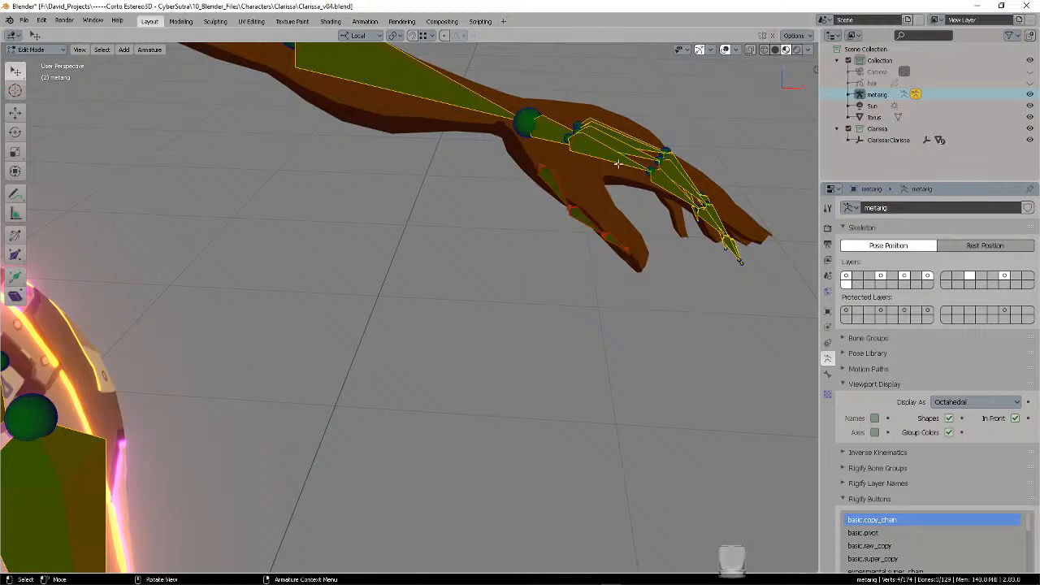
key("KP_Decimal")
left_click(464, 212)
scroll(463, 212, "down", 5)
middle_click_drag(465, 258, 450, 297, "shift")
mouse_move(382, 176)
right_mouse_down("ctrl")
mouse_move(441, 481)
mouse_move(435, 284)
right_mouse_up("ctrl")
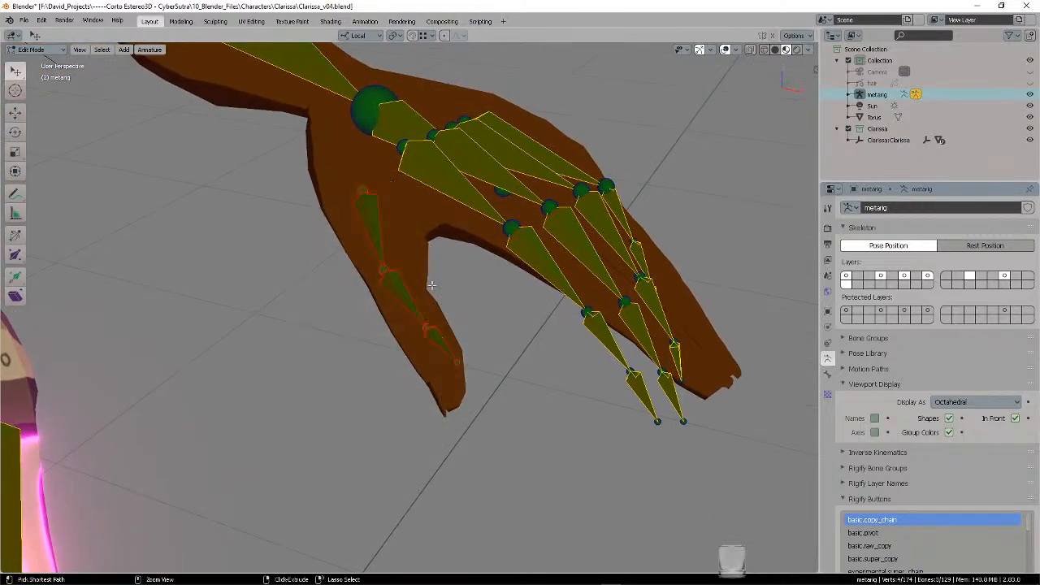
- Refine the left thumb bones' position from several angles to keep them inside the thumb mesh, and deselect them
mouse_move(435, 284)
middle_mouse_down()
mouse_move(650, 197)
mouse_move(573, 228)
mouse_move(451, 249)
middle_mouse_up()
key("g")
left_click(476, 223)
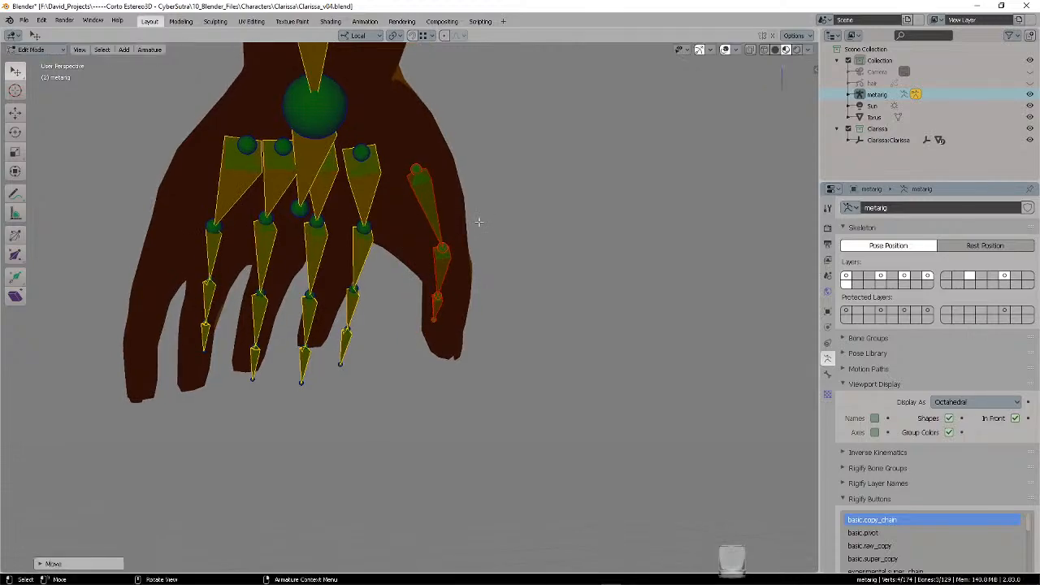
middle_click_drag(648, 227, 357, 247)
key("g")
left_click(397, 232)
key("g")
left_click(534, 275)
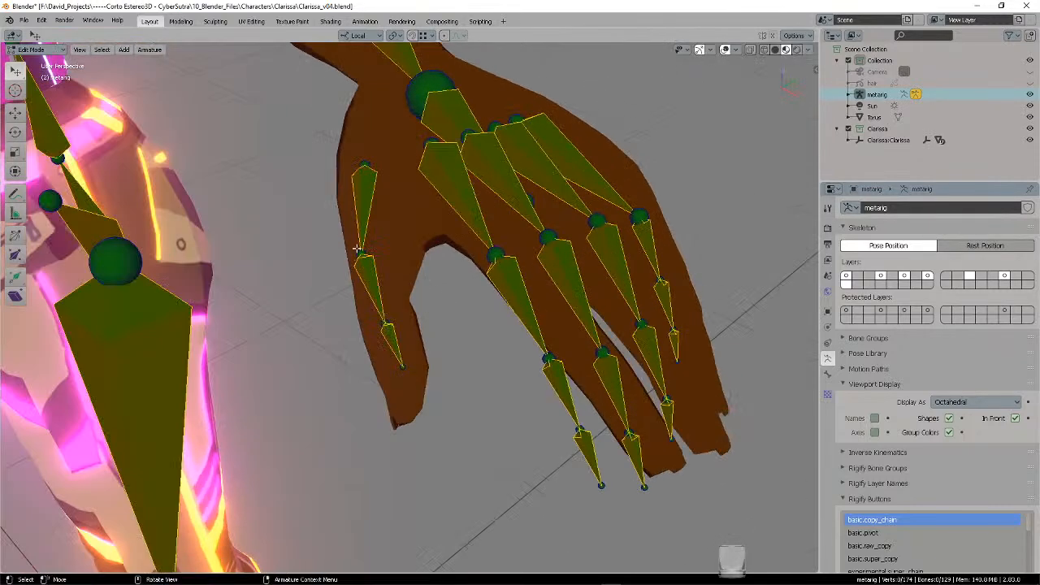
- Move the left thumb's middle joints and tip so the bone chain runs through the thumb mesh to its end
key("g")
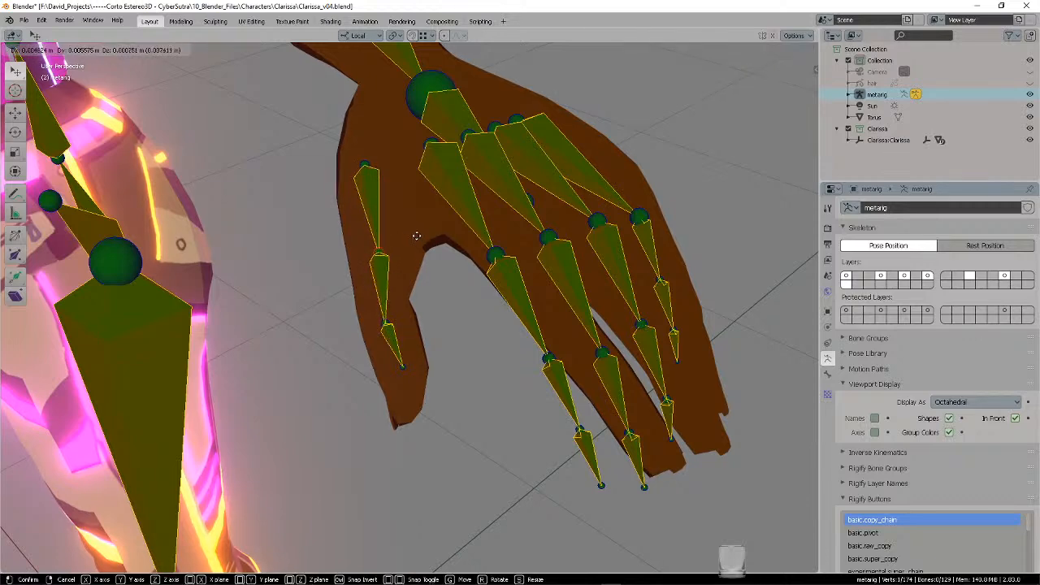
left_click(402, 230)
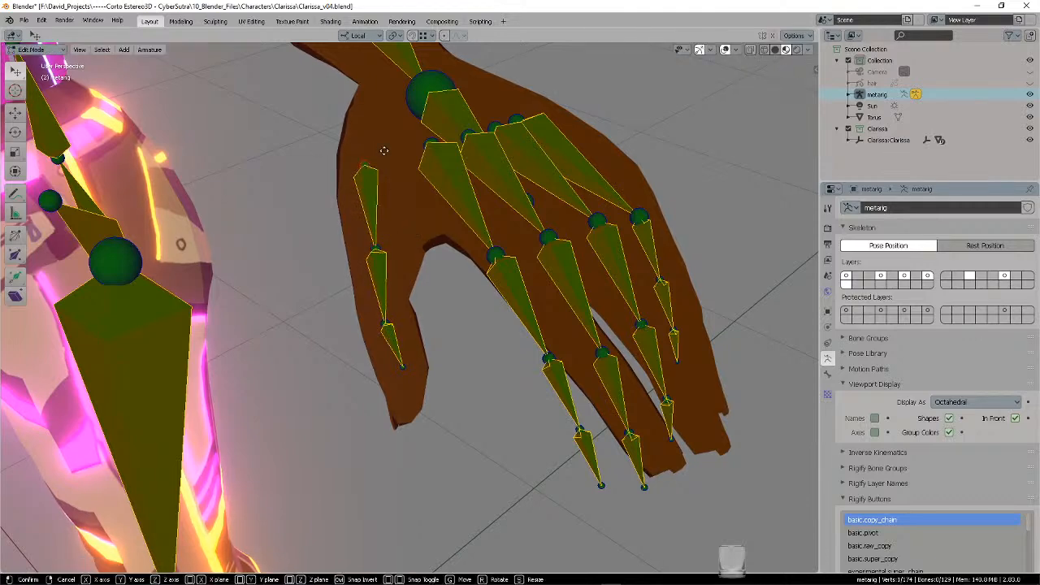
key("g")
left_click(409, 223)
middle_click_drag(409, 224, 473, 307)
key("g")
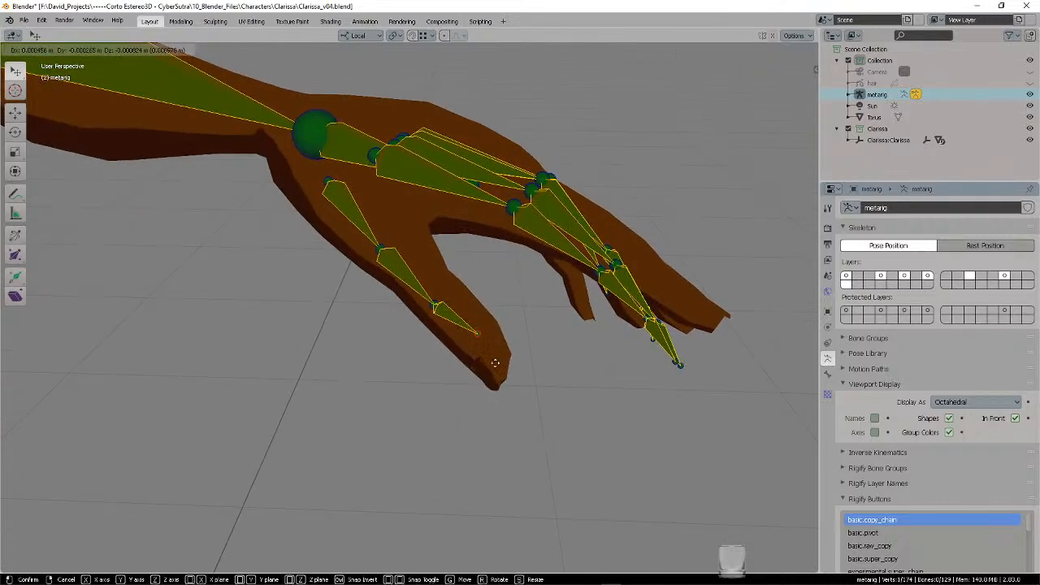
left_click(498, 372)
middle_click_drag(497, 372, 379, 311)
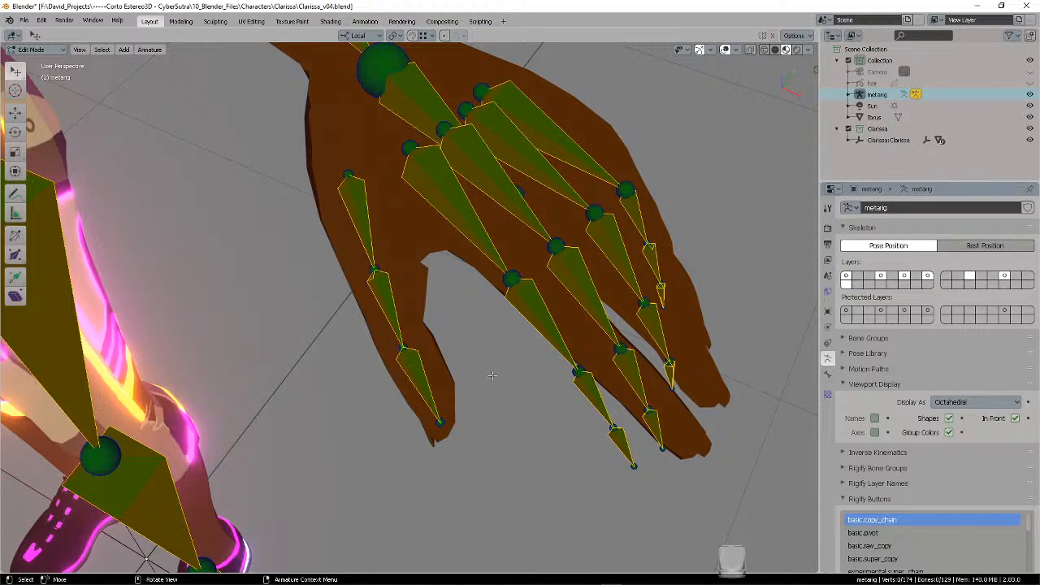
- Check the left thumb bones from several angles and shift the thumb's base joint slightly toward its centre
middle_click_drag(492, 376, 604, 222)
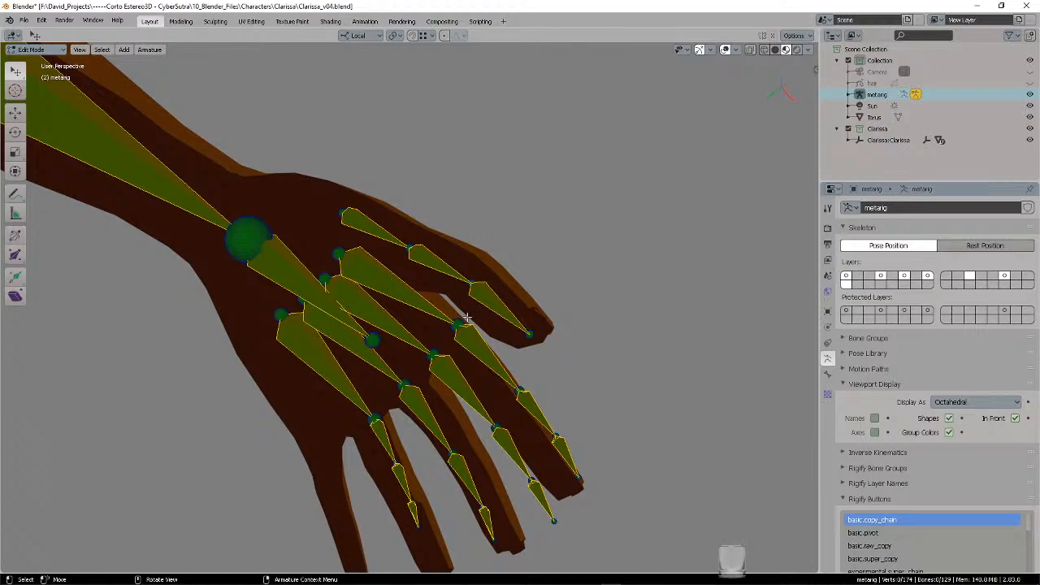
middle_click_drag(491, 282, 639, 154)
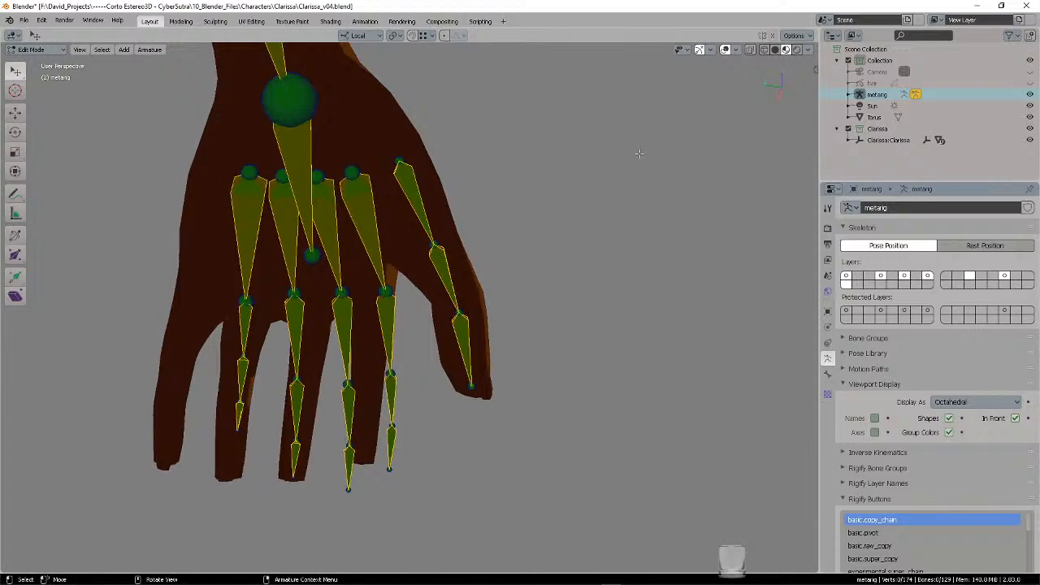
key("g")
left_click(419, 161)
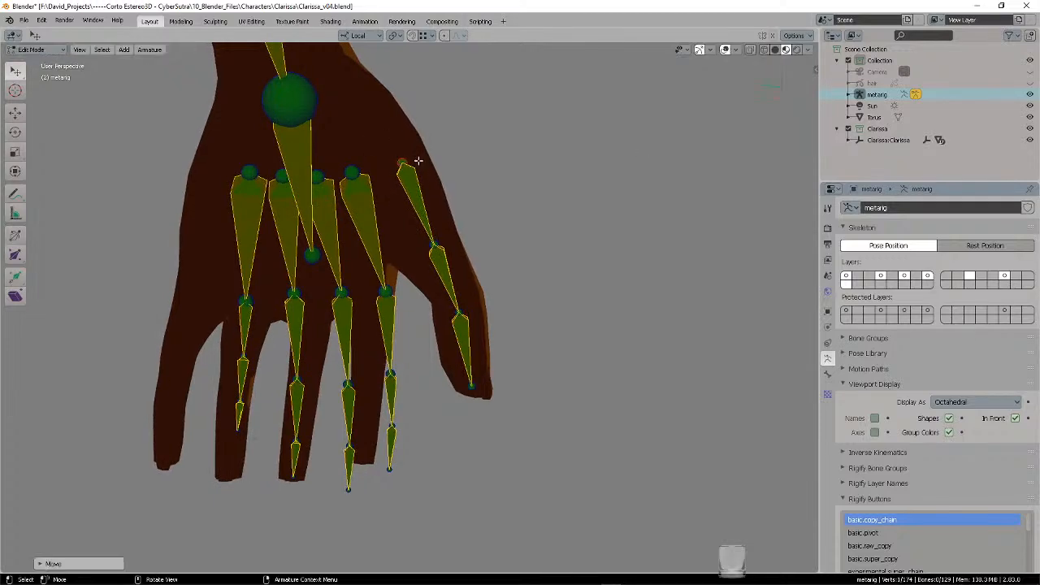
middle_click_drag(554, 180, 334, 226)
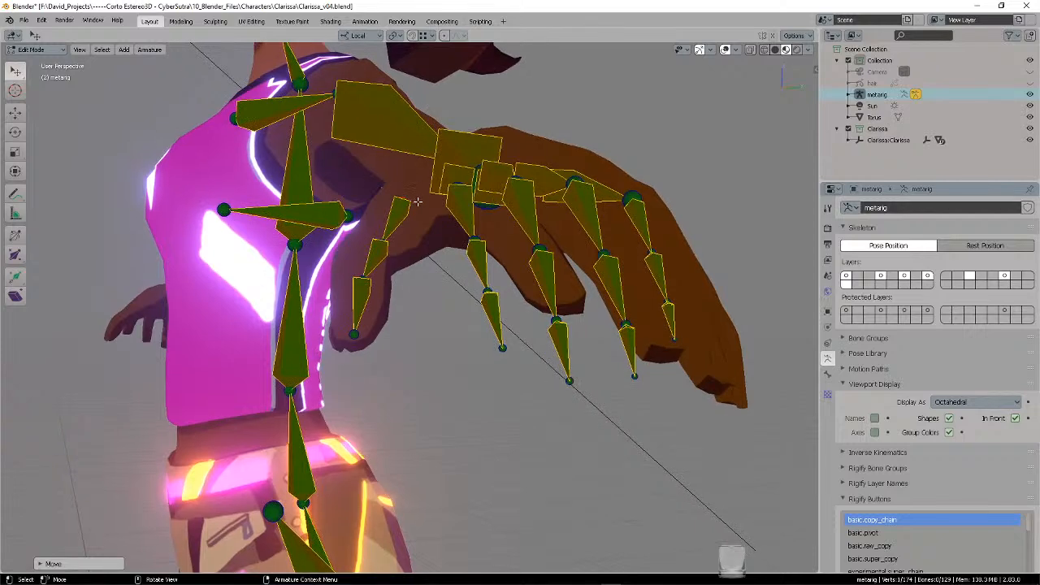
left_click_drag(417, 201, 275, 99)
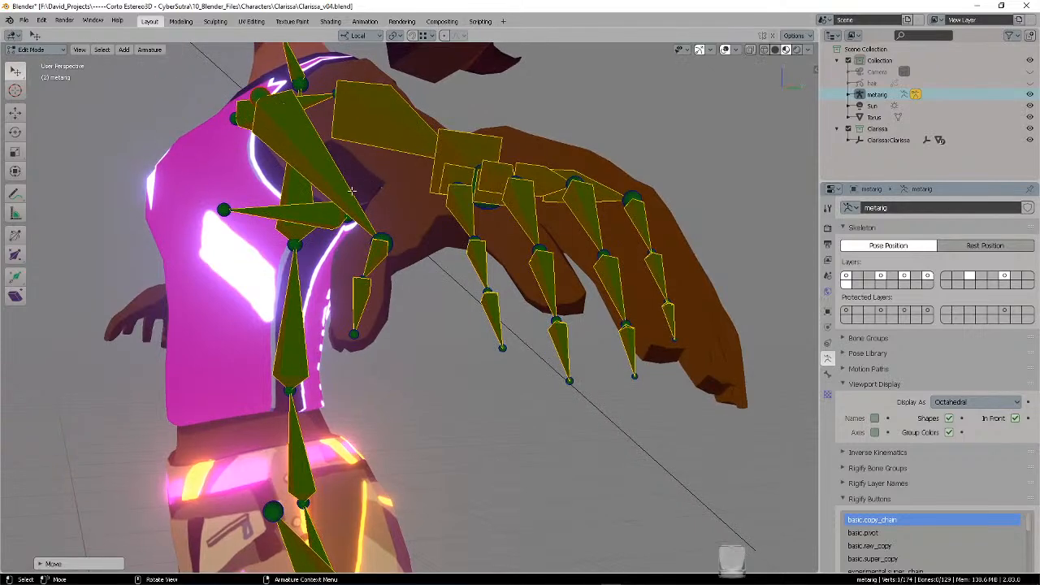
middle_click_drag(379, 200, 423, 227)
key("ctrl+z")
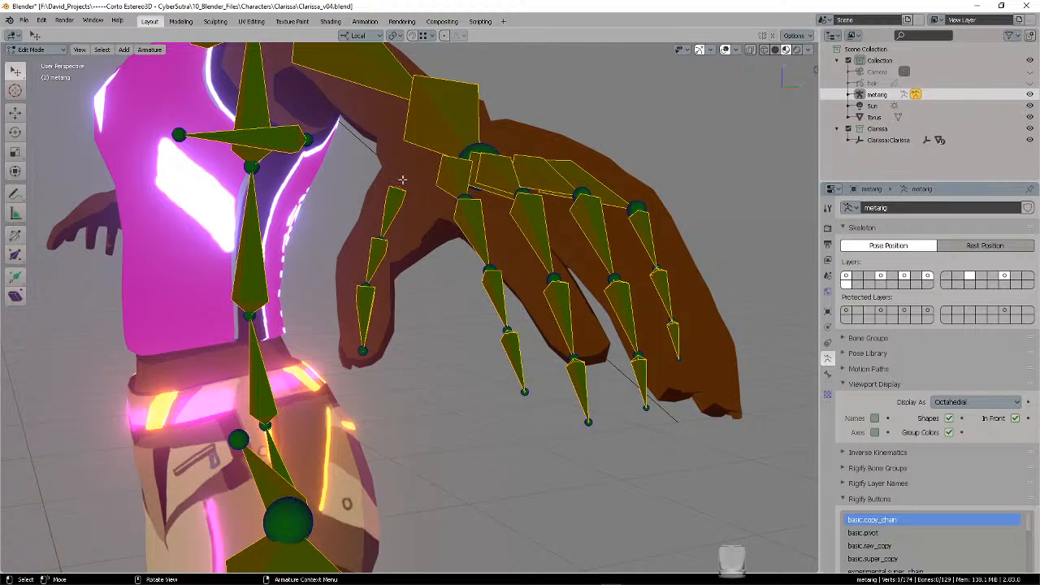
- Select the left pinky's palm and finger bones, then move and rotate the chain over the character's little finger
middle_click_drag(403, 179, 382, 245)
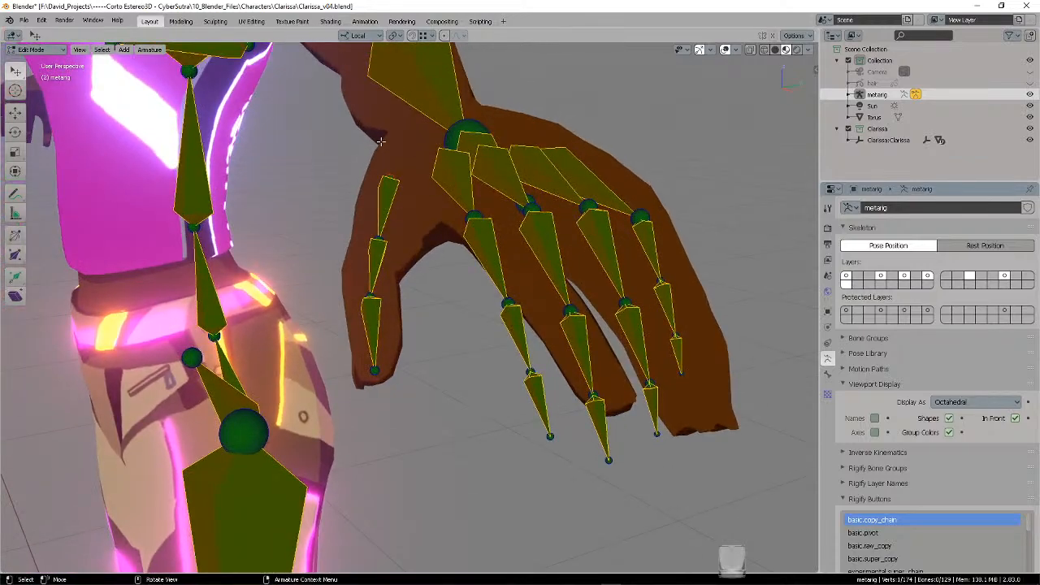
middle_click_drag(433, 215, 536, 305)
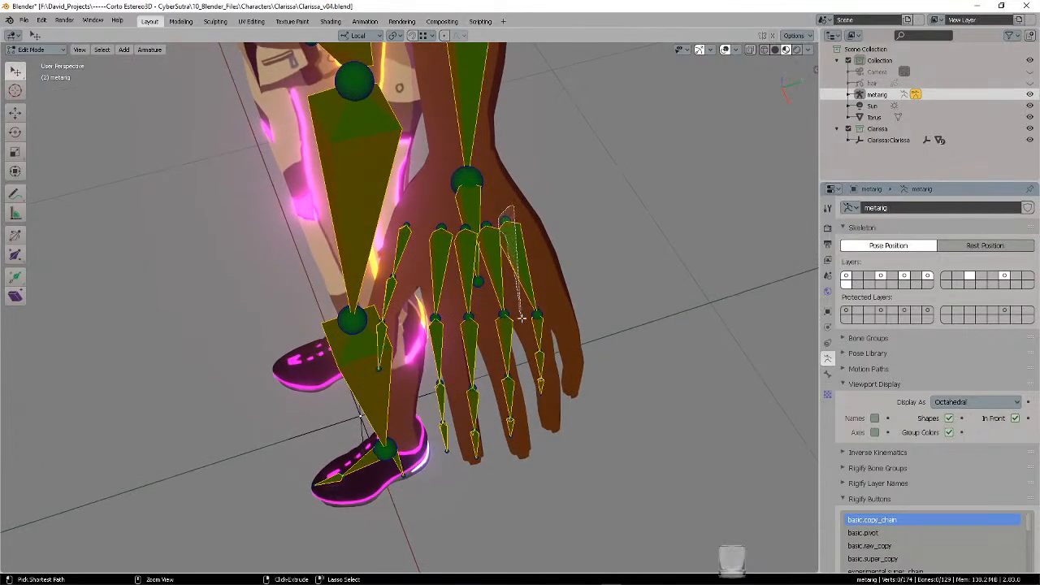
right_click_drag(551, 262, 551, 261, "ctrl")
middle_click_drag(551, 261, 601, 252)
key("g")
left_click(590, 267)
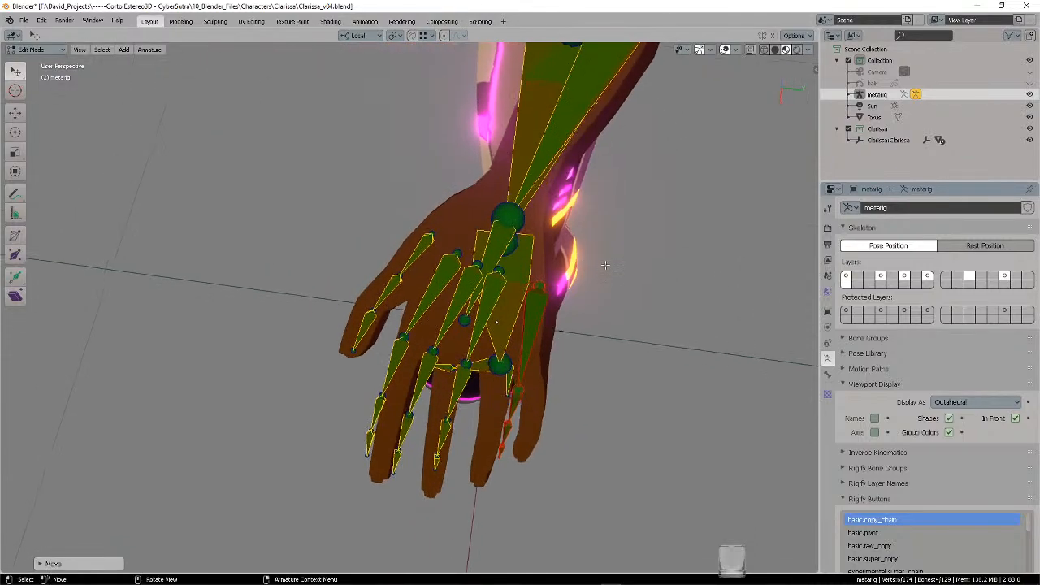
key("r")
left_click(591, 253)
key("g")
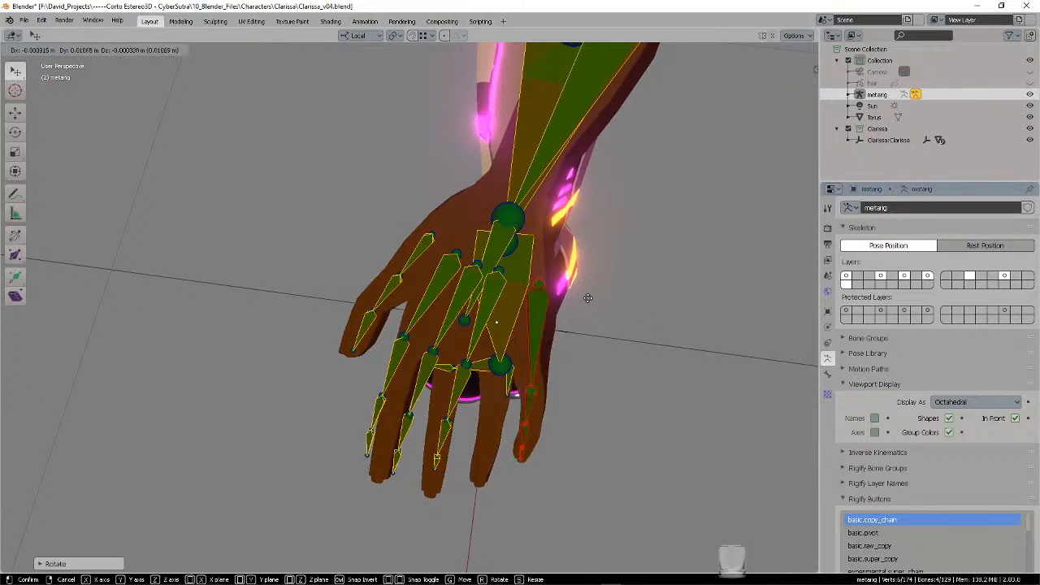
left_click(589, 299)
- From the side, rotate and lower the left pinky bone chain so it lines up with the little finger
middle_click_drag(591, 299, 520, 197)
key("r")
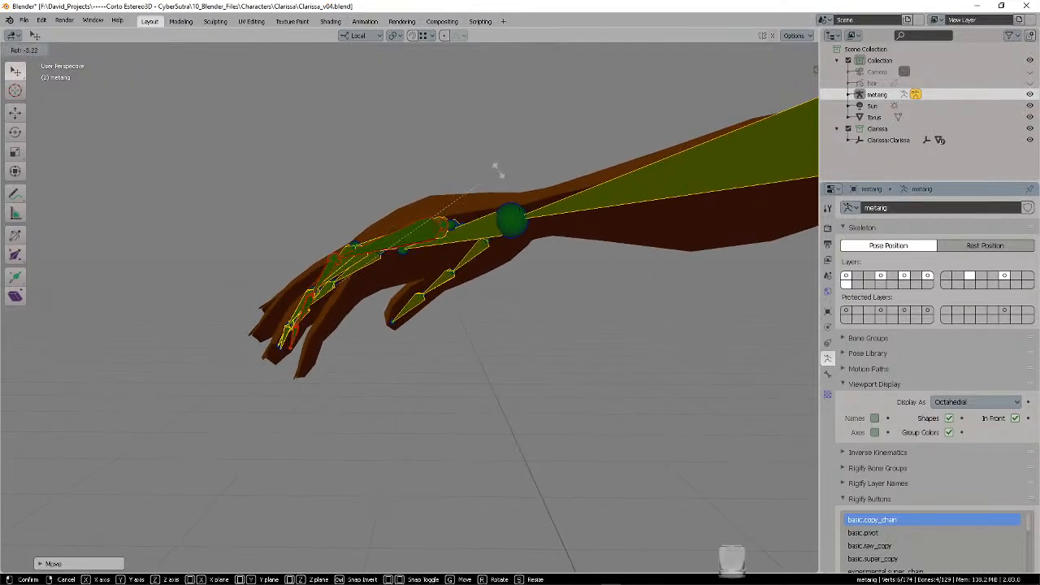
left_click(494, 169)
key("g")
left_click(503, 196)
middle_click_drag(503, 196, 507, 228)
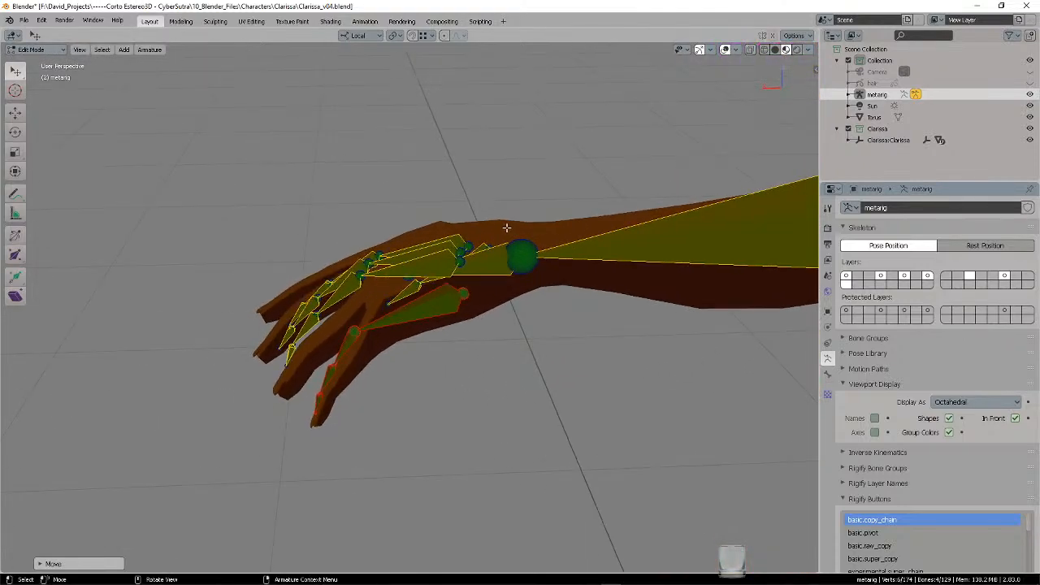
- Select the base joint of the left pinky's palm bone and reposition it inside the hand, adjusting from several angles
left_click(465, 290)
middle_click_drag(495, 303, 481, 256)
key("g")
left_click(460, 240)
middle_click_drag(397, 258, 492, 287)
key("g")
left_click(392, 257)
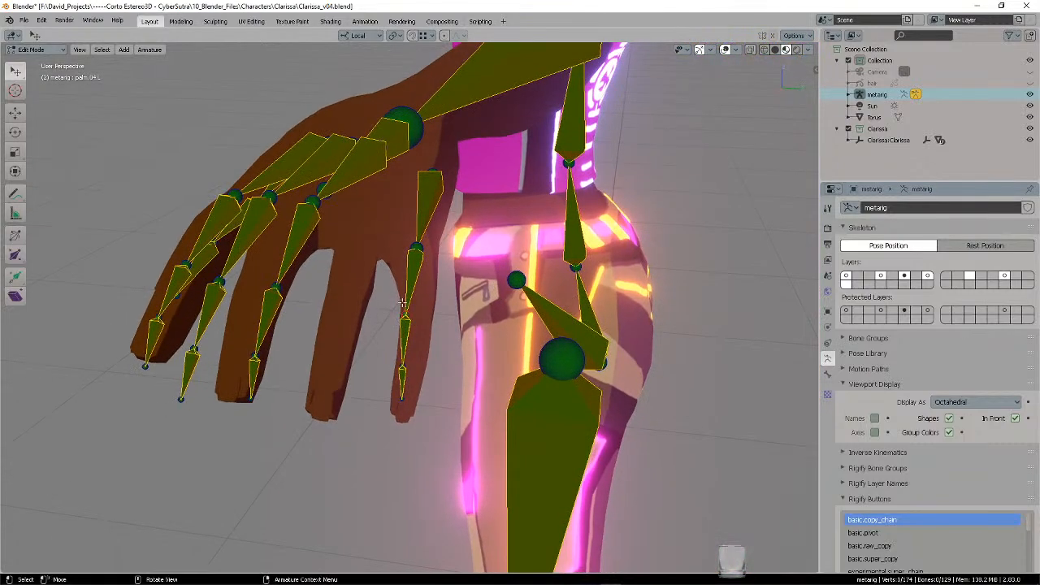
- Move the left pinky's joint between its first and second finger bones sideways toward the outside of the finger
key("g")
left_click(439, 319)
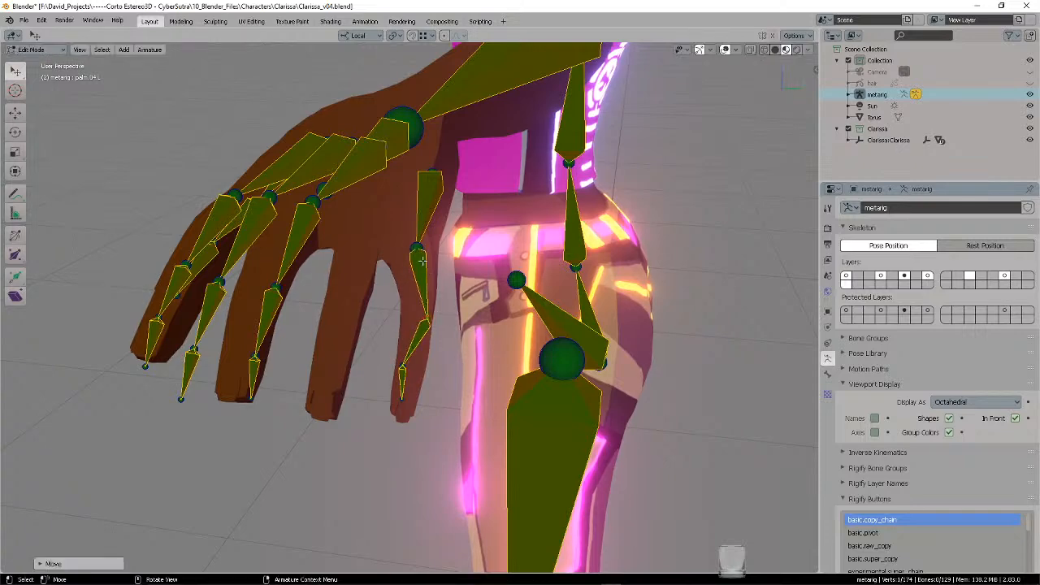
middle_click_drag(449, 310, 453, 251)
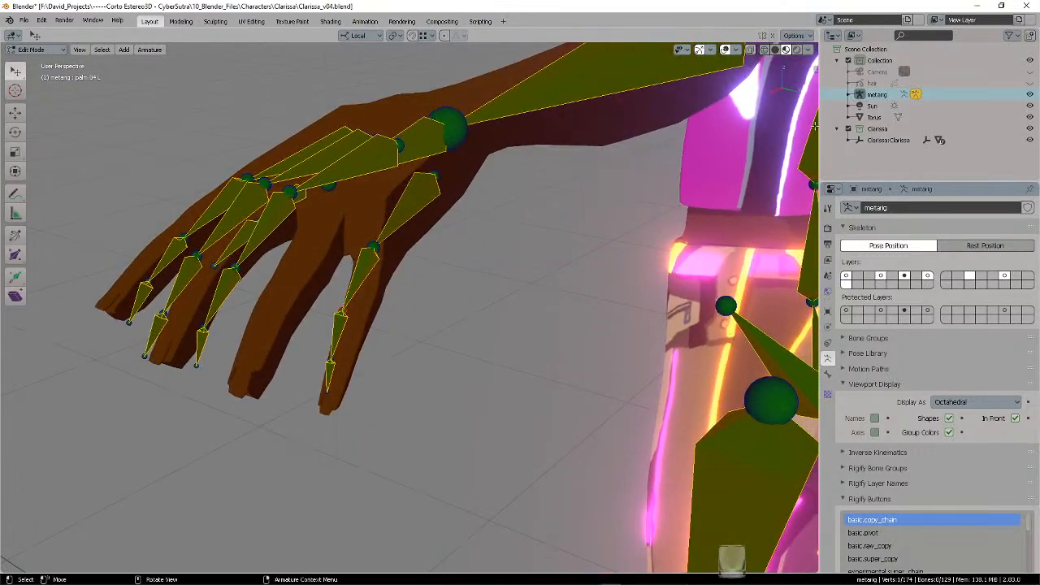
- Turn off Bloom in the Eevee render settings
left_click(827, 228)
left_click(855, 325)
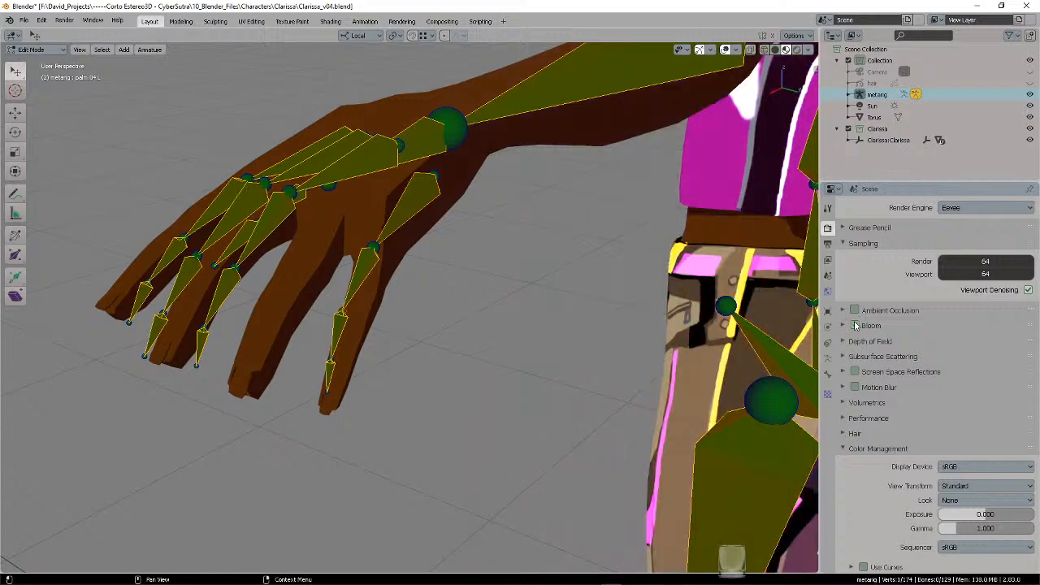
- Adjust the left pinky's tip and last joint so the bones follow the little finger's bend
middle_click_drag(715, 269, 390, 252)
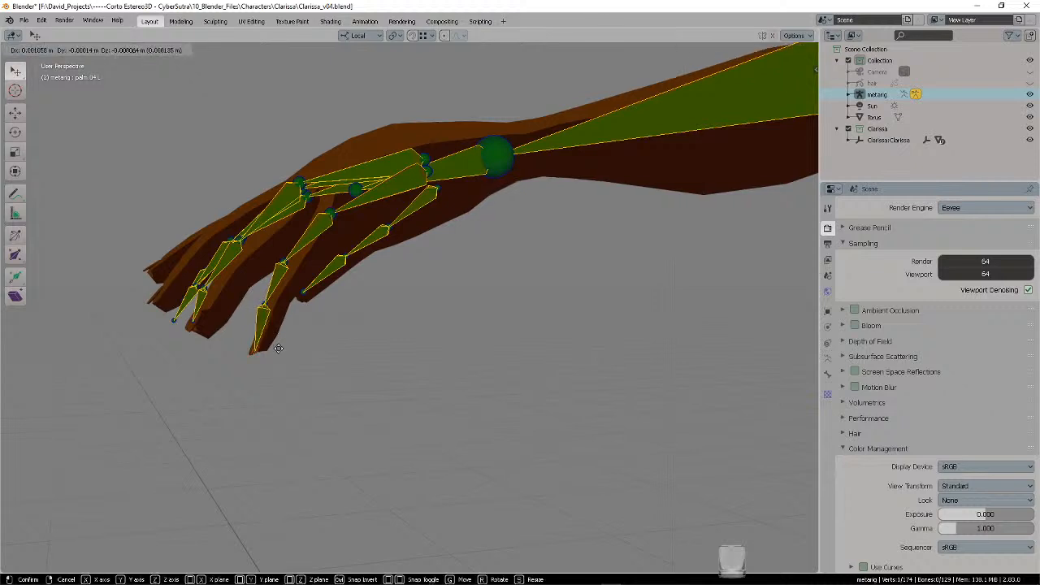
middle_click_drag(279, 330, 243, 300)
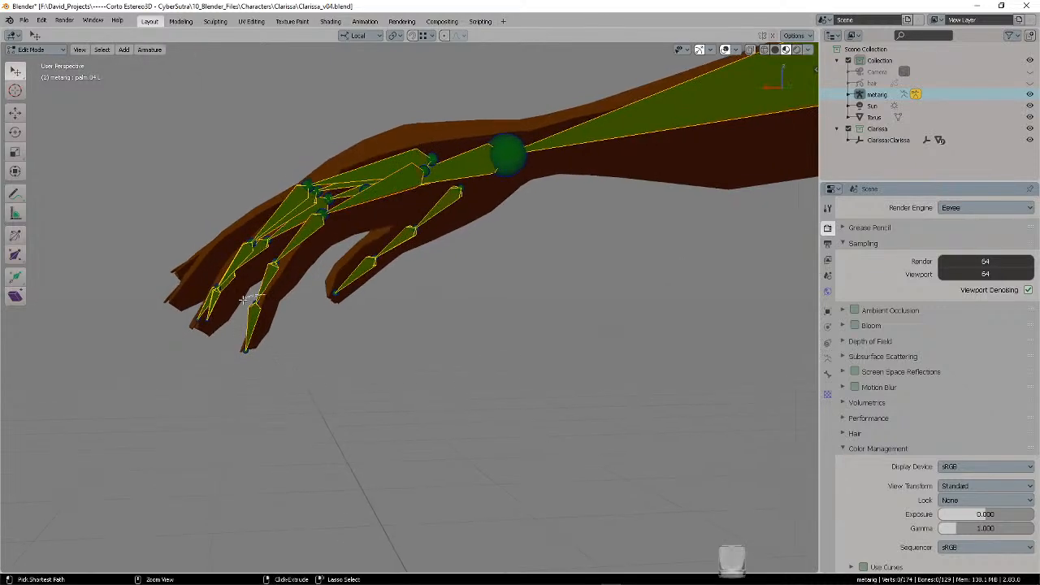
key("g")
left_click(283, 308)
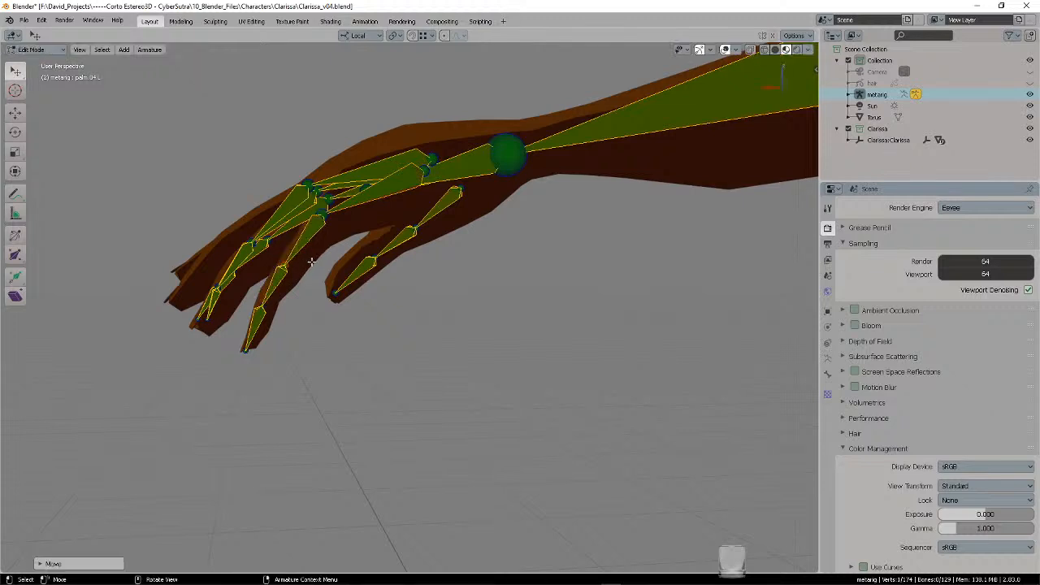
- Reposition the left pinky's base and knuckle joints to match the little finger's side of the palm
middle_click_drag(366, 238, 335, 248)
middle_click_drag(366, 241, 347, 255)
key("g")
key("Escape")
key("g")
left_click(438, 202)
key("g")
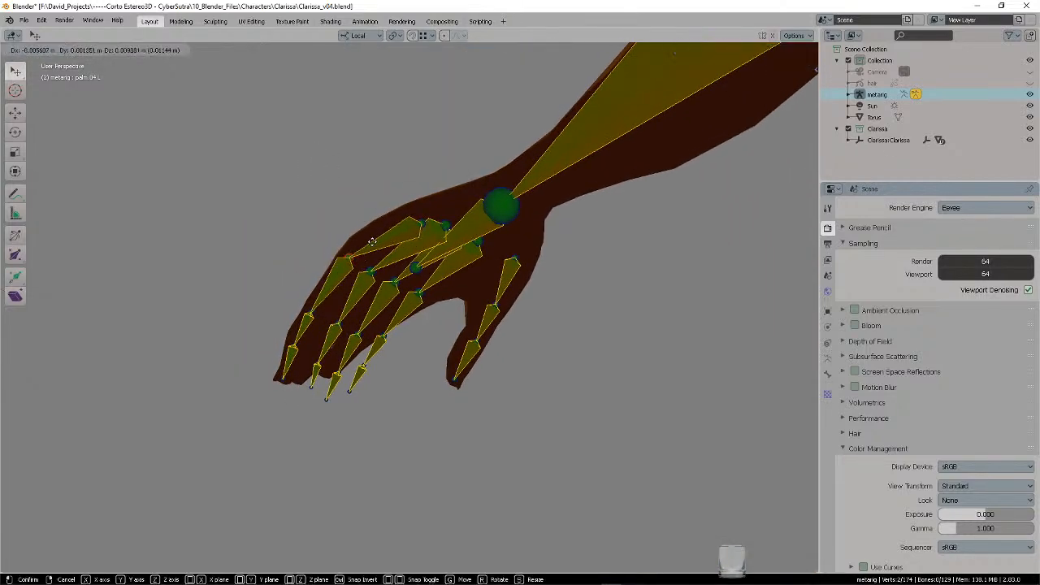
left_click(383, 242)
- Move the left pinky's two middle finger joints into the centre of the little finger mesh
middle_click_drag(382, 242, 507, 314)
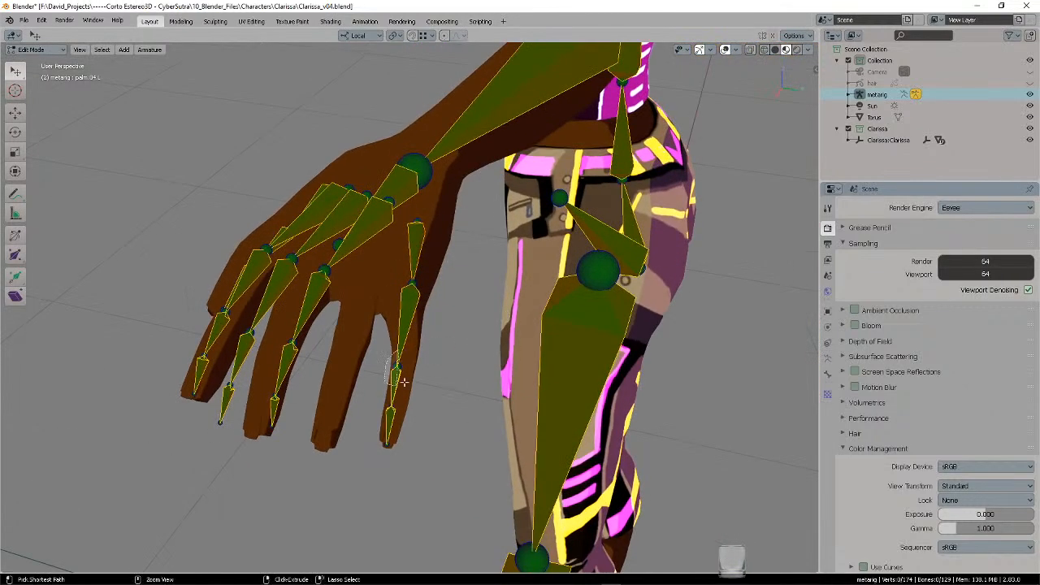
key("g")
left_click(428, 348)
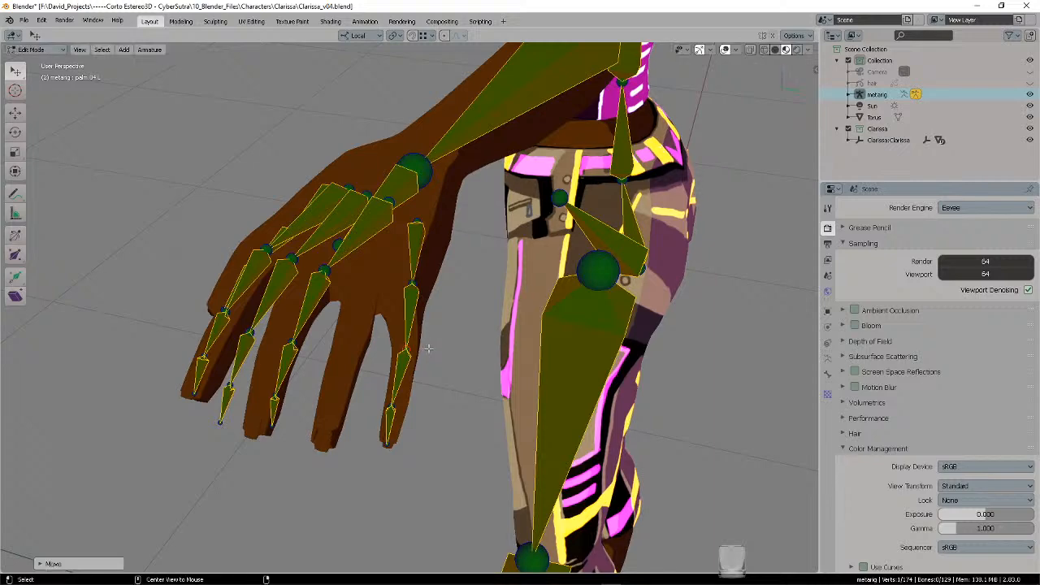
key("g")
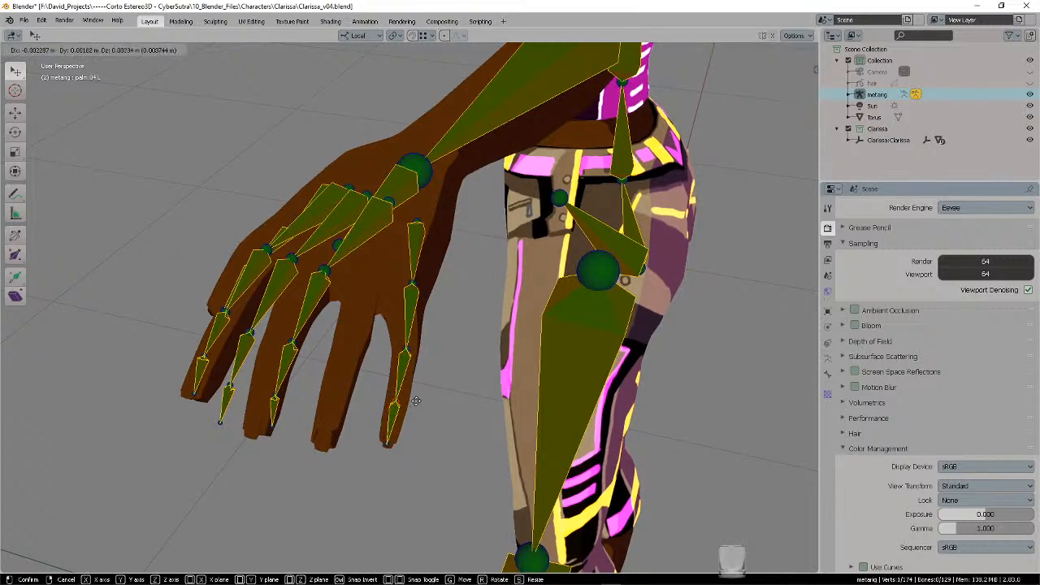
left_click(417, 399)
- Shift the left pinky's knuckle and palm base joints slightly inward to straighten the chain inside the hand
middle_click_drag(418, 399, 444, 380)
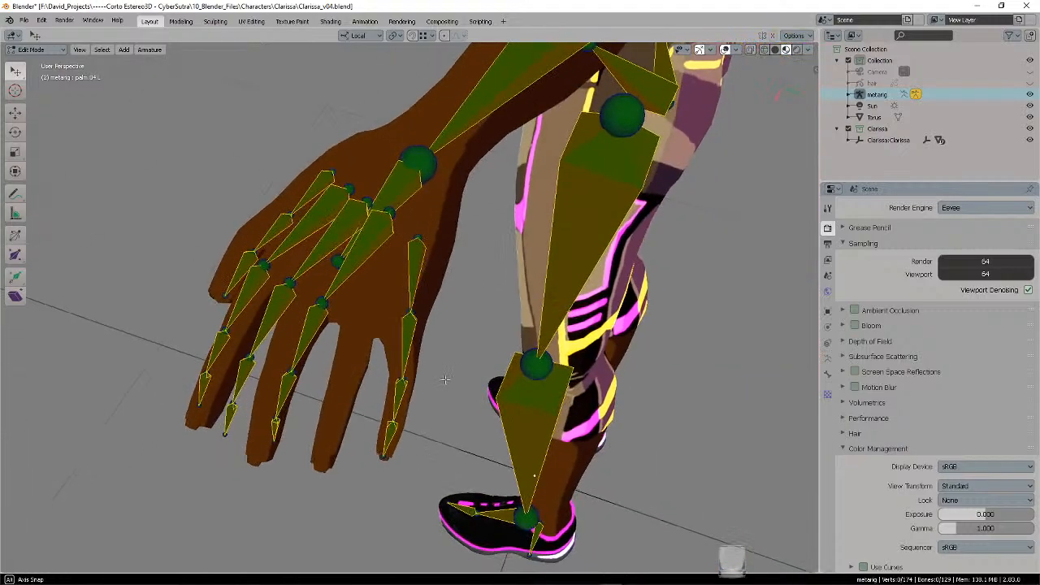
key("g")
left_click(447, 293)
left_click(453, 249)
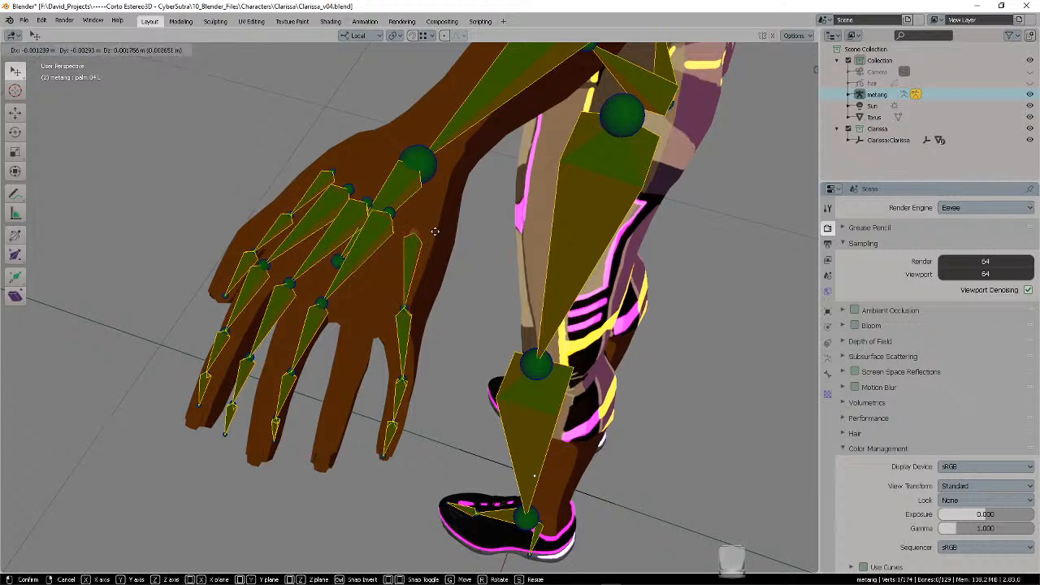
middle_click_drag(441, 237, 439, 249)
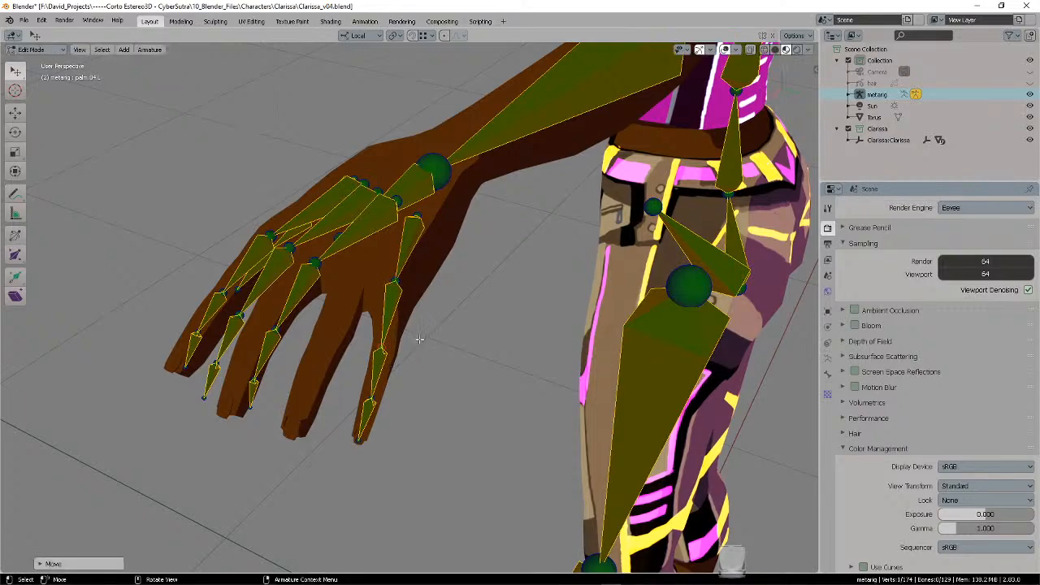
- Select the left ring finger's palm and finger bones, then rotate and move the chain over the character's ring finger
middle_click_drag(430, 342, 361, 266)
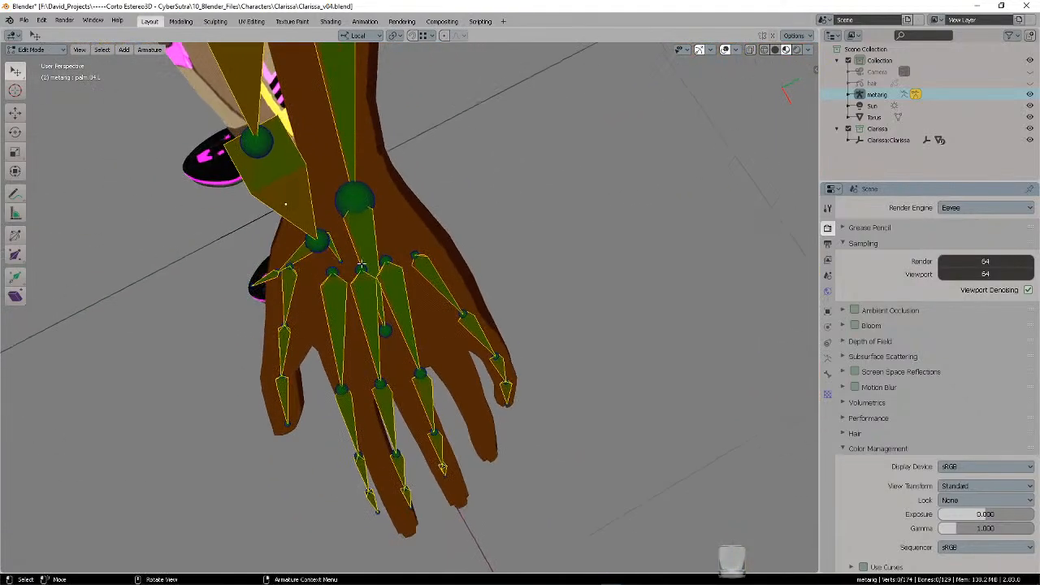
left_click(441, 449, "shift")
middle_click_drag(442, 449, 488, 365)
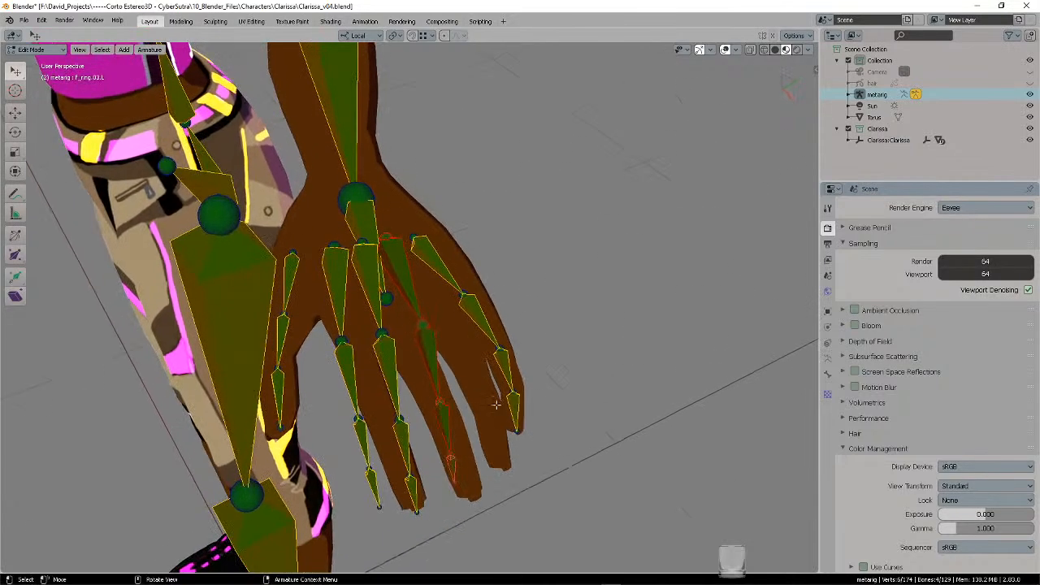
middle_click_drag(495, 404, 479, 294)
key("r")
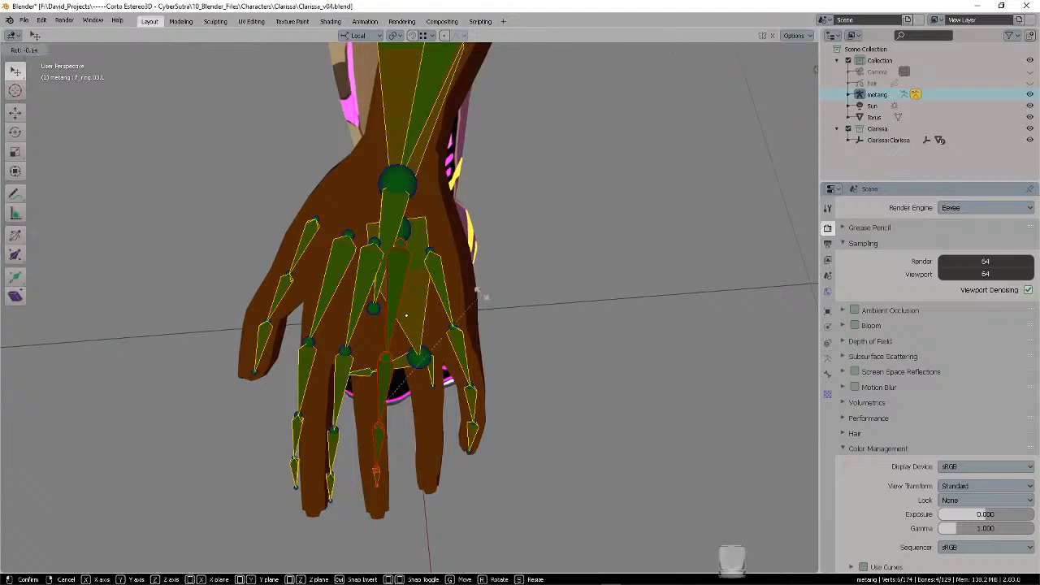
left_click(467, 286)
key("g")
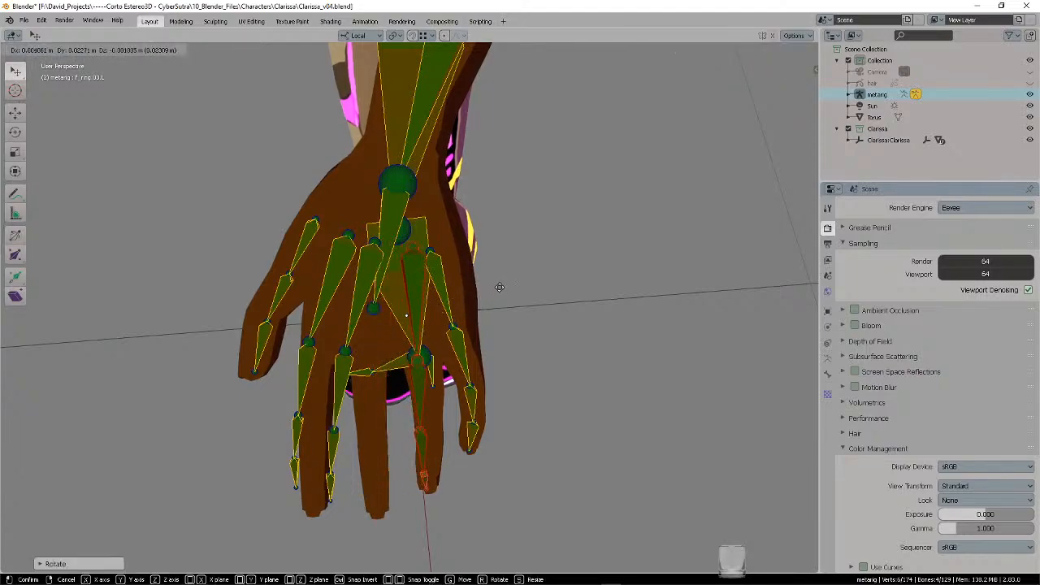
left_click(499, 286)
mouse_move(499, 287)
middle_mouse_down()
mouse_move(446, 241)
mouse_move(499, 282)
middle_mouse_up()
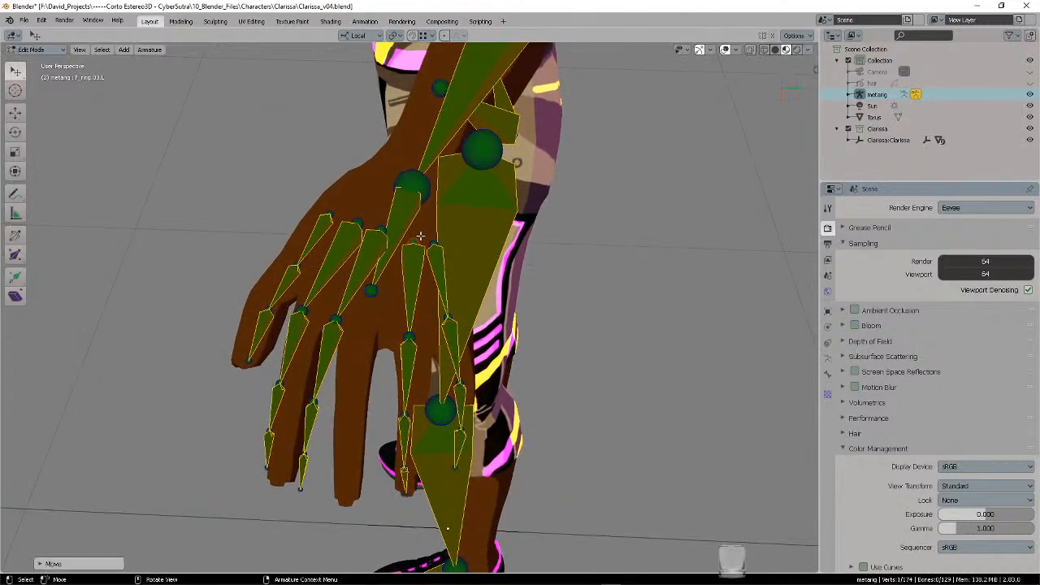
- Reposition the left ring finger's upper joints so the bone chain follows the ring finger mesh
middle_click_drag(432, 230, 428, 305)
key("g")
key("Escape")
key("g")
key("Escape")
key("g")
left_click(331, 321)
middle_click_drag(424, 366, 361, 429)
right_click(426, 325)
left_click(426, 325)
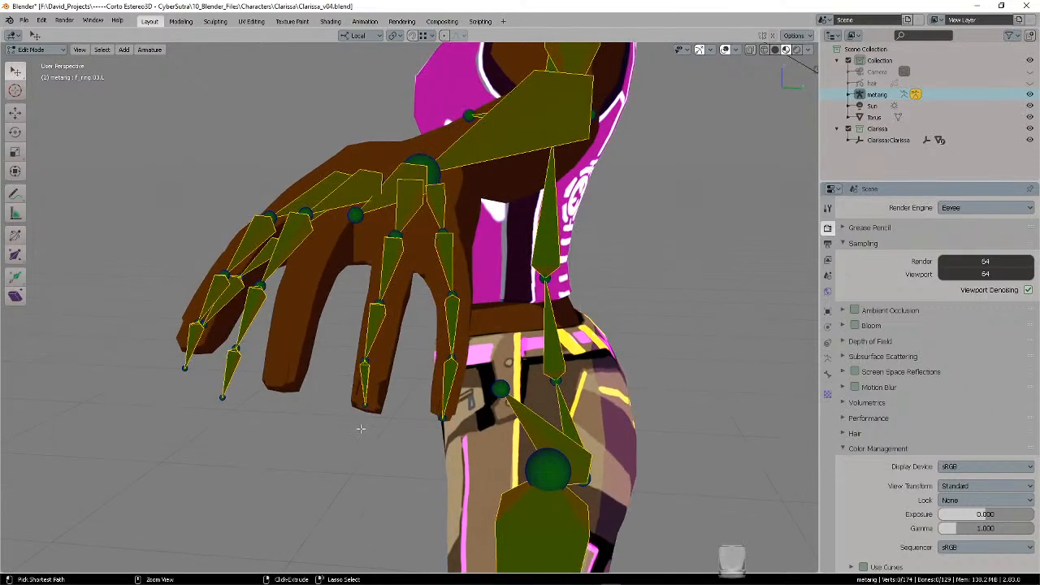
- Move the left ring finger's tip joint and last joint into the centre of the finger as seen from the front
key("g")
left_click(392, 398)
key("alt+a")
left_click(352, 365)
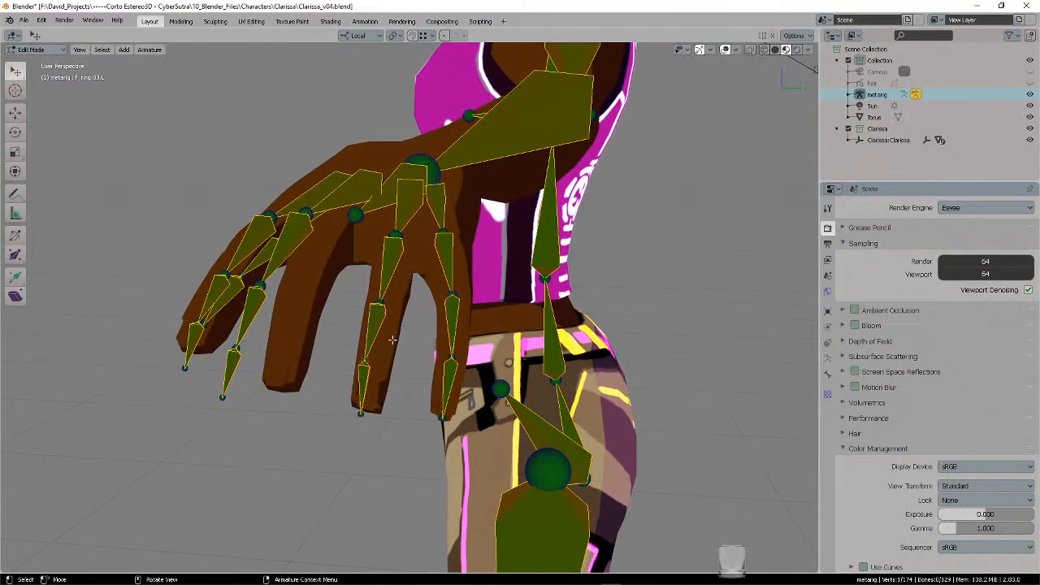
key("g")
left_click(398, 344)
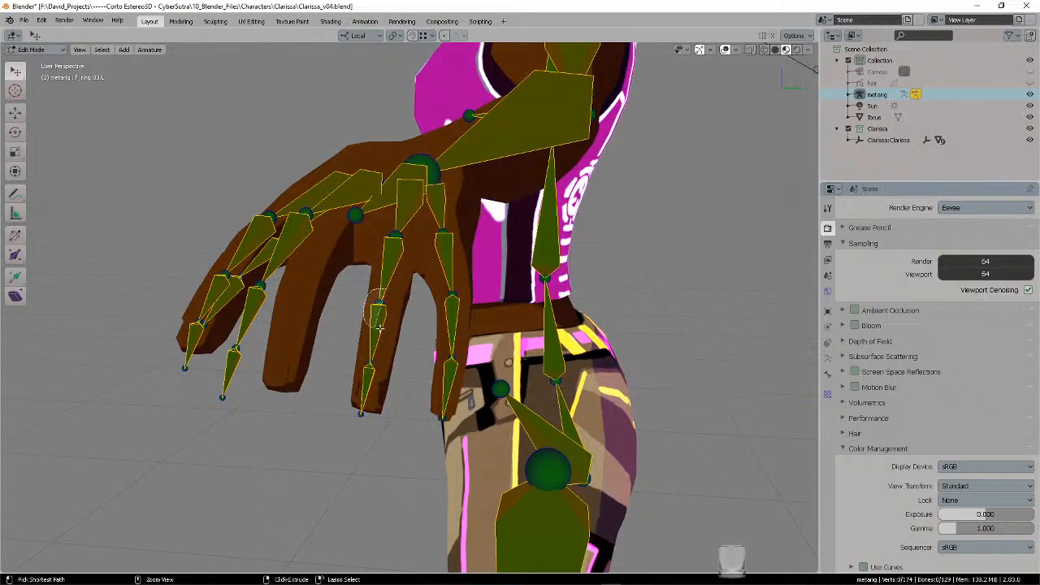
- Adjust the left ring finger's middle, tip and last joints from the side to follow the finger's bend
middle_click_drag(422, 284, 246, 360)
key("g")
left_click(333, 273)
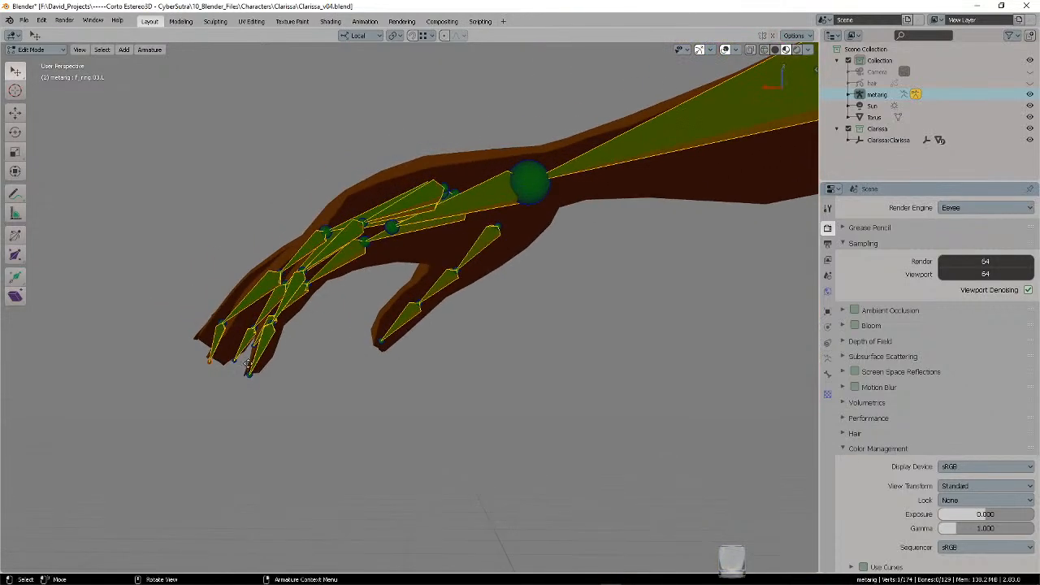
key("g")
left_click(248, 373)
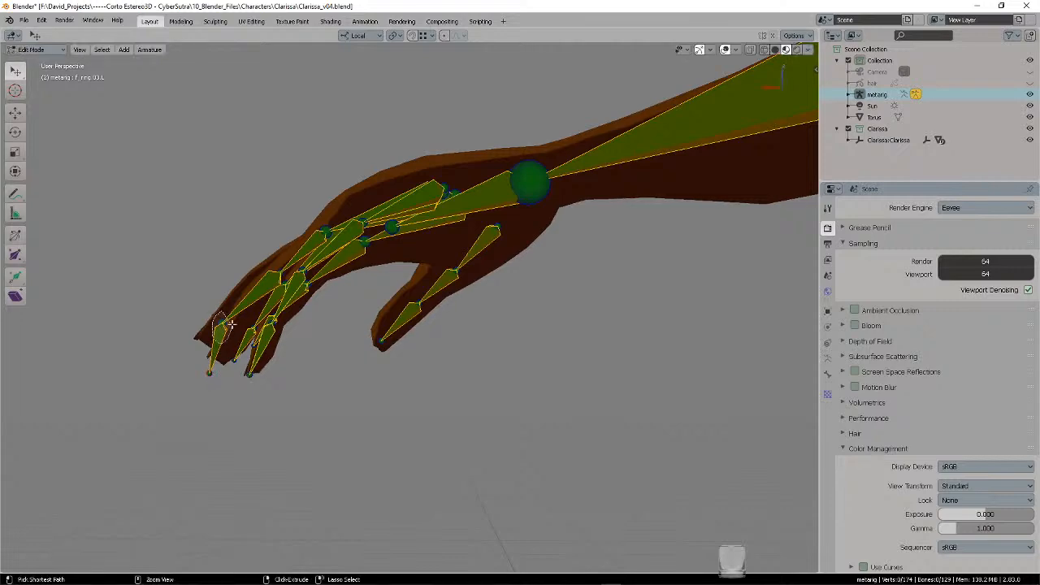
middle_click_drag(230, 324, 404, 282)
key("g")
left_click(262, 322)
- Select the left ring finger's three finger bones and align them to its first bone with Align Bones
left_click(286, 325)
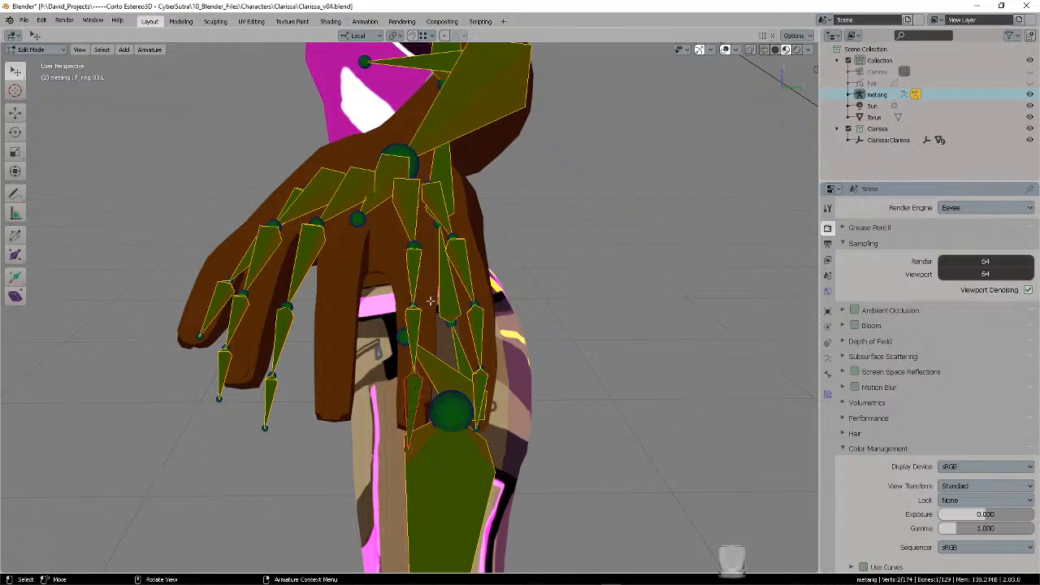
middle_click_drag(431, 302, 529, 298)
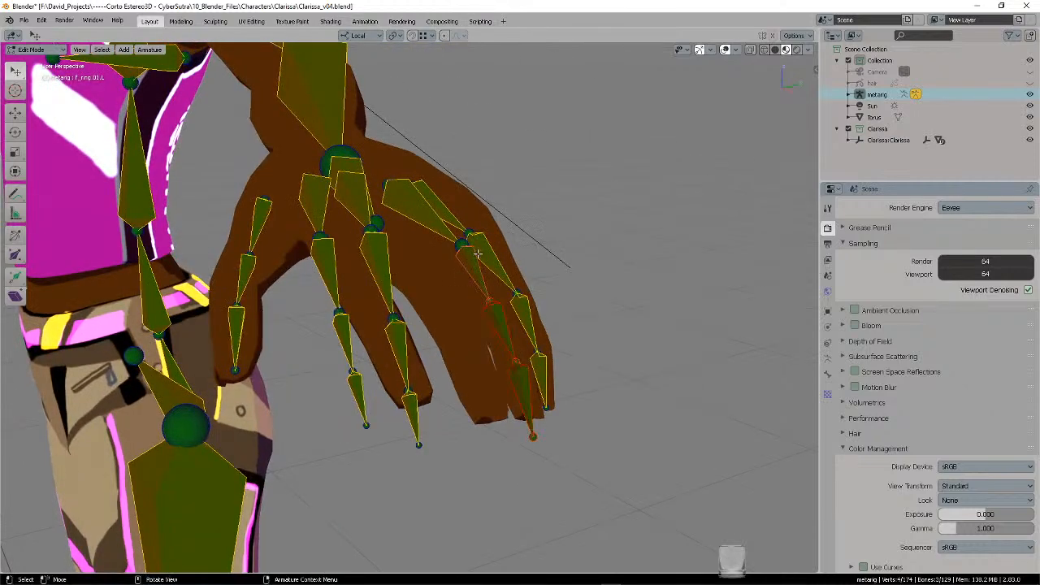
left_click(150, 51)
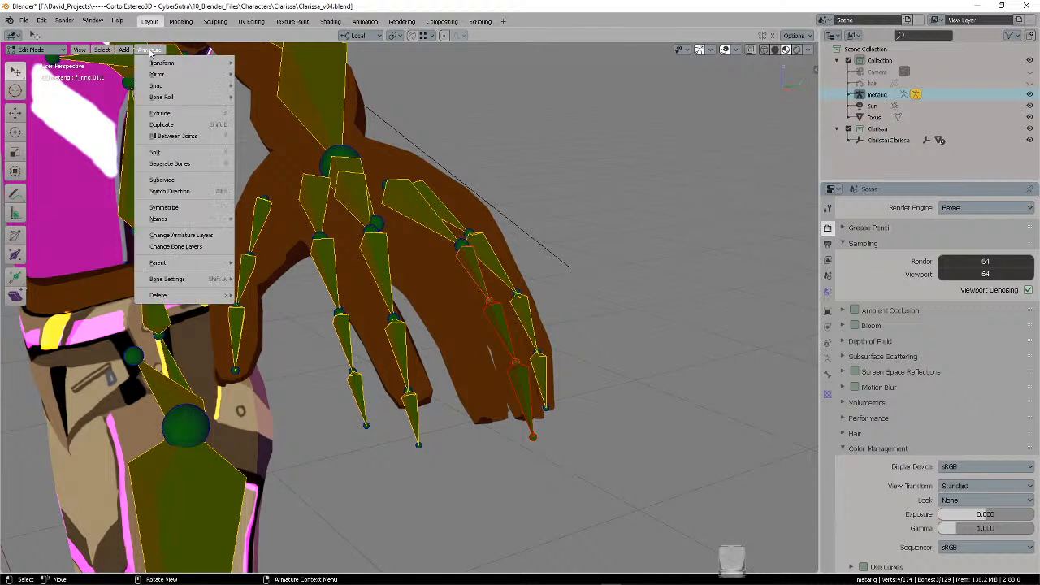
mouse_move(154, 64)
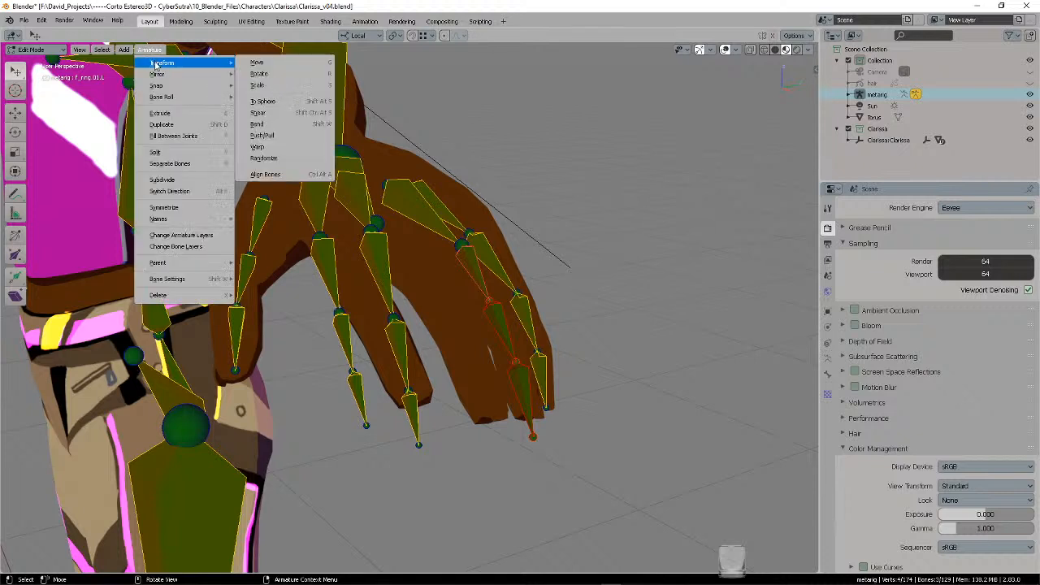
left_click(301, 175)
- Rotate the left ring finger's middle bone with the Rotate tool to bring it along the finger
middle_click_drag(495, 270, 447, 261)
scroll(332, 279, "up", 4)
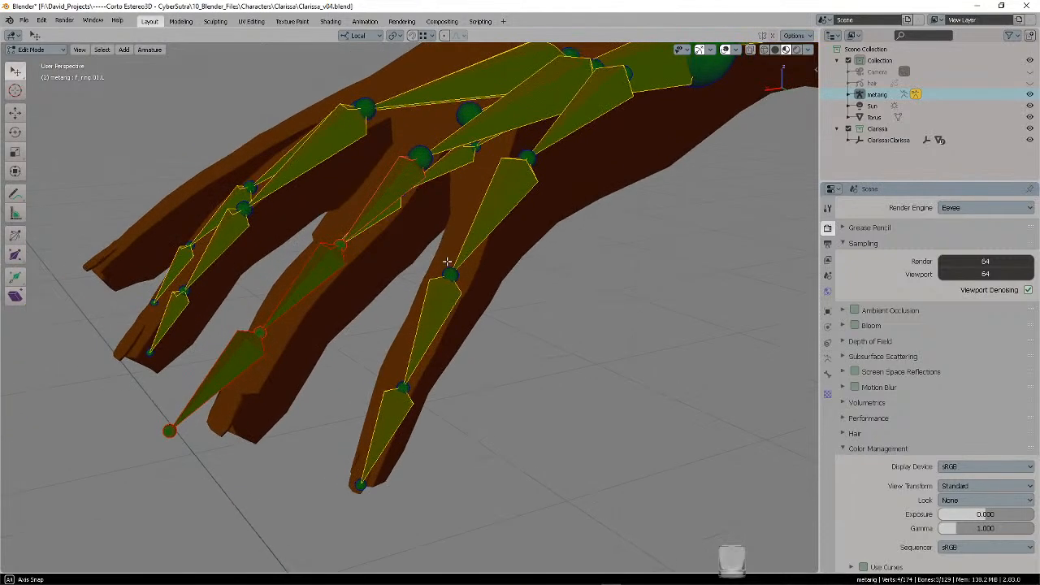
left_click(328, 264)
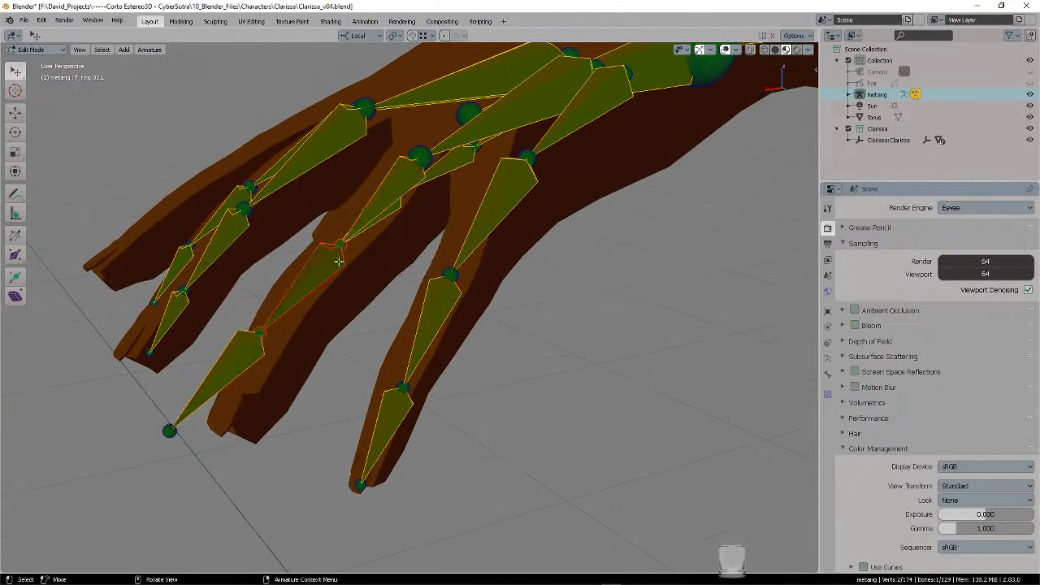
left_click(15, 132)
left_click_drag(290, 259, 343, 253)
middle_click_drag(390, 241, 392, 195)
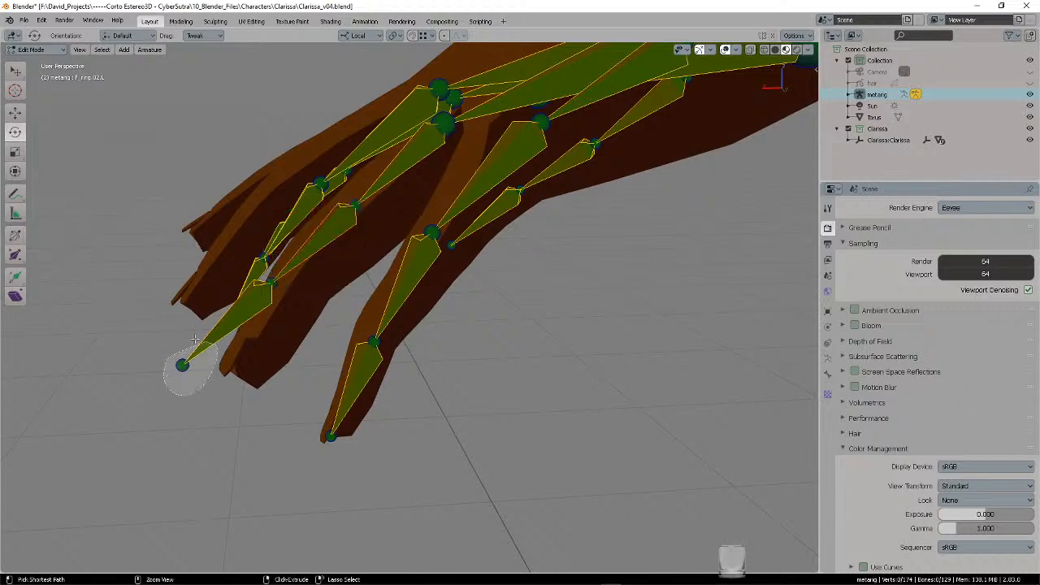
- Move the left ring finger's tip and neighbouring joint back inside the finger mesh
middle_click_drag(195, 339, 407, 297)
key("g")
left_click(345, 355)
key("alt+a")
right_click_drag(363, 275, 358, 270, "ctrl")
mouse_move(378, 270)
middle_mouse_down()
mouse_move(332, 276)
mouse_move(471, 271)
mouse_move(498, 241)
mouse_move(453, 274)
mouse_move(460, 251)
mouse_move(422, 262)
mouse_move(544, 282)
mouse_move(416, 224)
mouse_move(434, 220)
mouse_move(476, 246)
mouse_move(496, 243)
middle_mouse_up()
key("g")
left_click(309, 274)
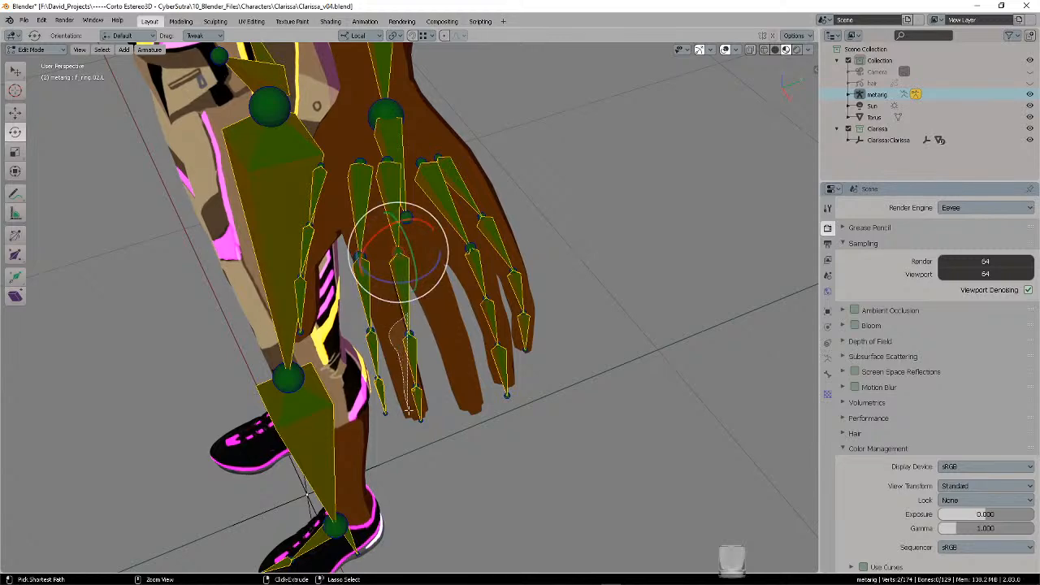
- Rotate and move the left middle finger's two outer bones over the middle finger mesh
mouse_move(446, 294)
middle_mouse_down()
mouse_move(453, 288)
mouse_move(453, 322)
mouse_move(448, 309)
middle_mouse_up()
key("g")
key("Escape")
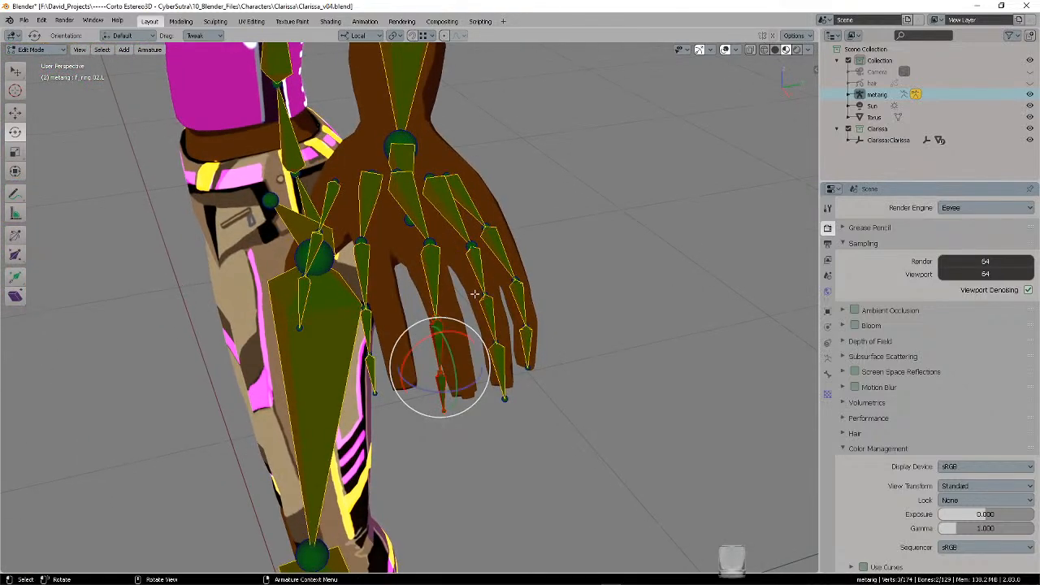
key("r")
left_click(474, 292)
key("g")
left_click(487, 286)
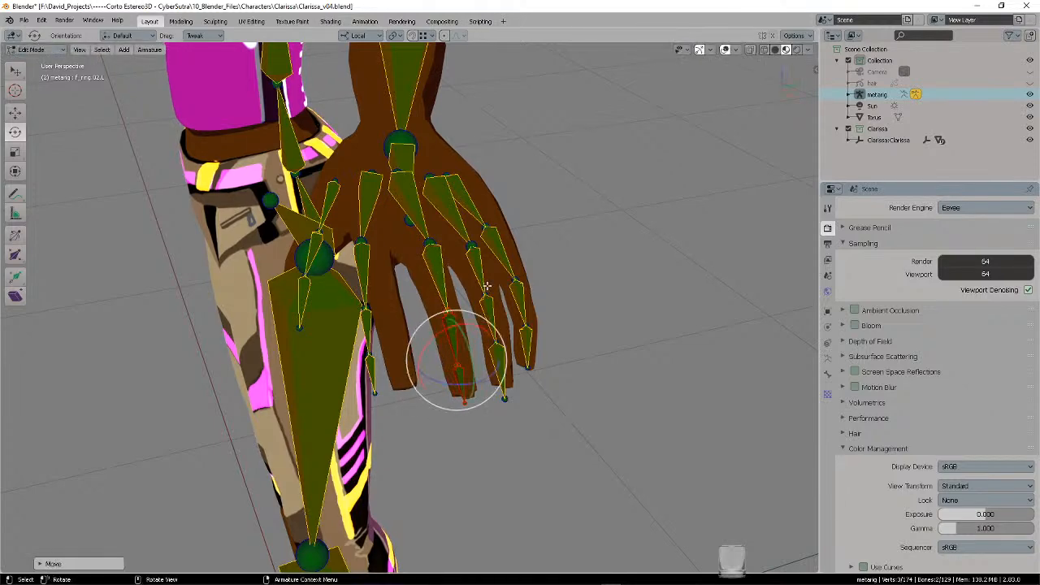
- Move the base joint of the left middle finger's palm bone to sit inside the back of the hand
middle_click_drag(487, 286, 311, 246)
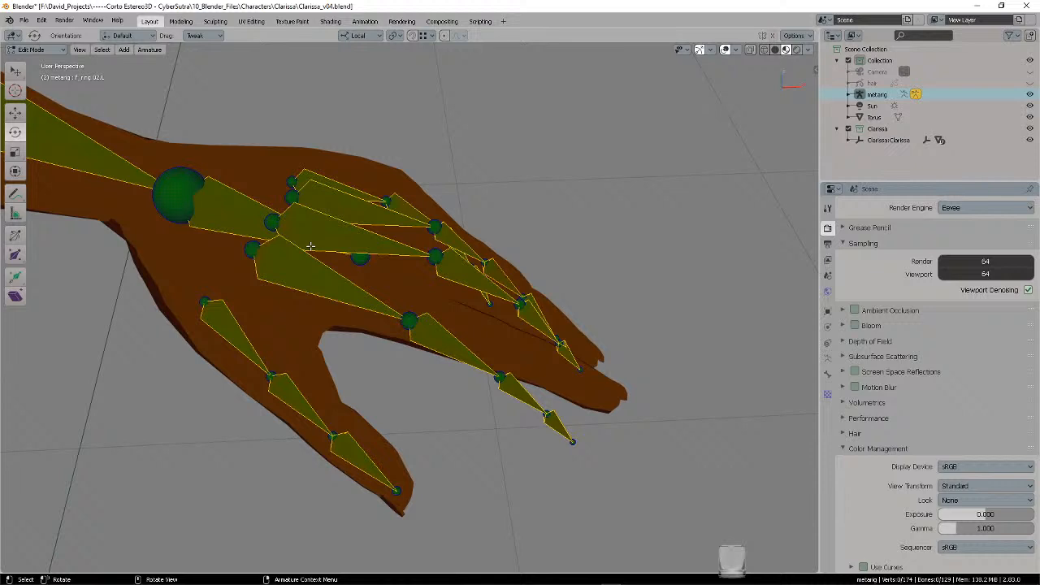
left_click(272, 219)
middle_click_drag(349, 202, 353, 185)
key("alt+a")
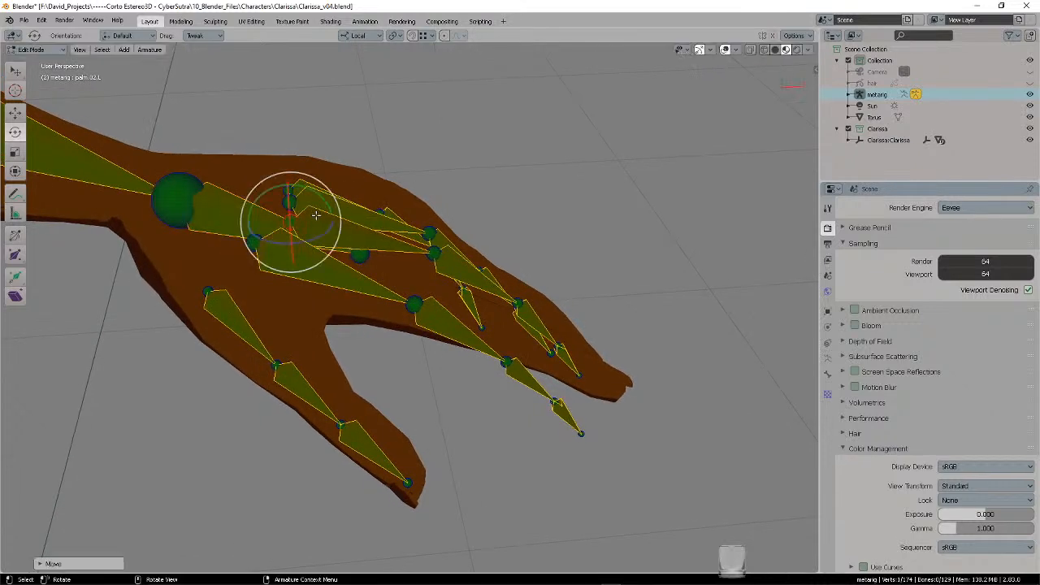
middle_click_drag(298, 213, 457, 256)
key("g")
left_click(508, 249)
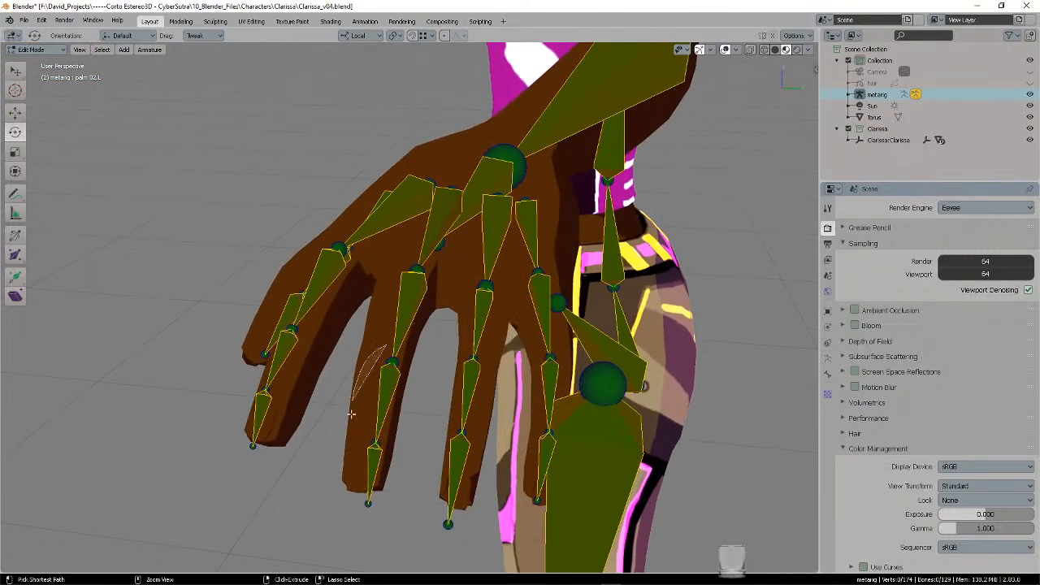
- Select the left middle finger's outer joints and shift them onto the finger mesh from the front and side
mouse_move(351, 415)
right_mouse_down("ctrl")
mouse_move(415, 490)
mouse_move(418, 392)
right_mouse_up("ctrl")
mouse_move(430, 336)
middle_mouse_down()
mouse_move(455, 317)
mouse_move(294, 351)
middle_mouse_up()
key("g")
left_click(450, 331)
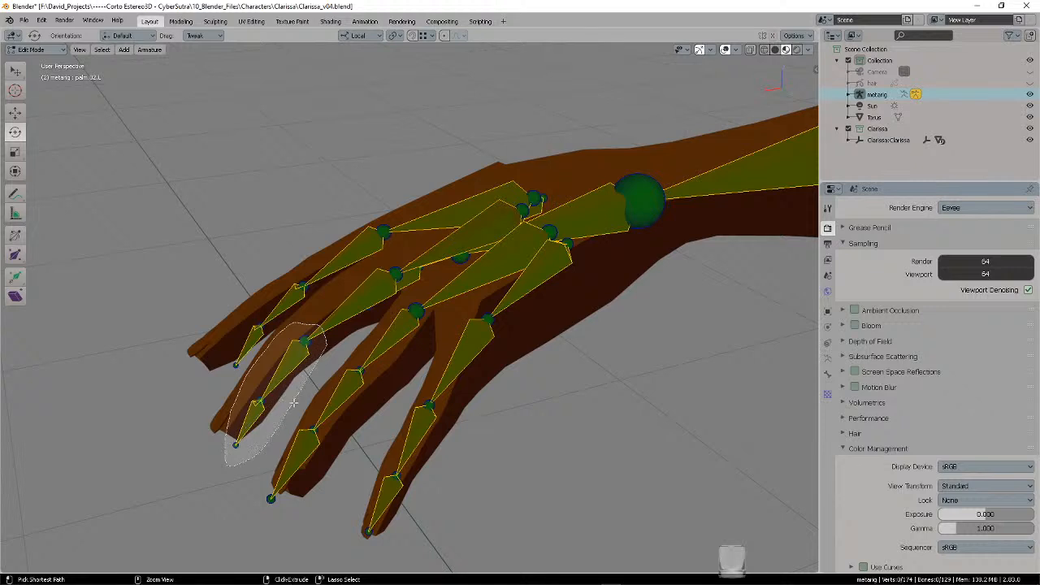
right_click_drag(326, 339, 326, 339, "ctrl")
mouse_move(327, 338)
middle_mouse_down()
mouse_move(358, 332)
mouse_move(313, 322)
mouse_move(311, 301)
mouse_move(371, 311)
mouse_move(391, 330)
middle_mouse_up()
key("g")
left_click(337, 341)
key("alt+a")
- Fine-tune the left middle finger's last joints and tip so they end inside the fingertip
key("g")
left_click(334, 294)
key("alt+a")
middle_click_drag(284, 434, 411, 337)
key("g")
left_click(287, 327)
key("alt+a")
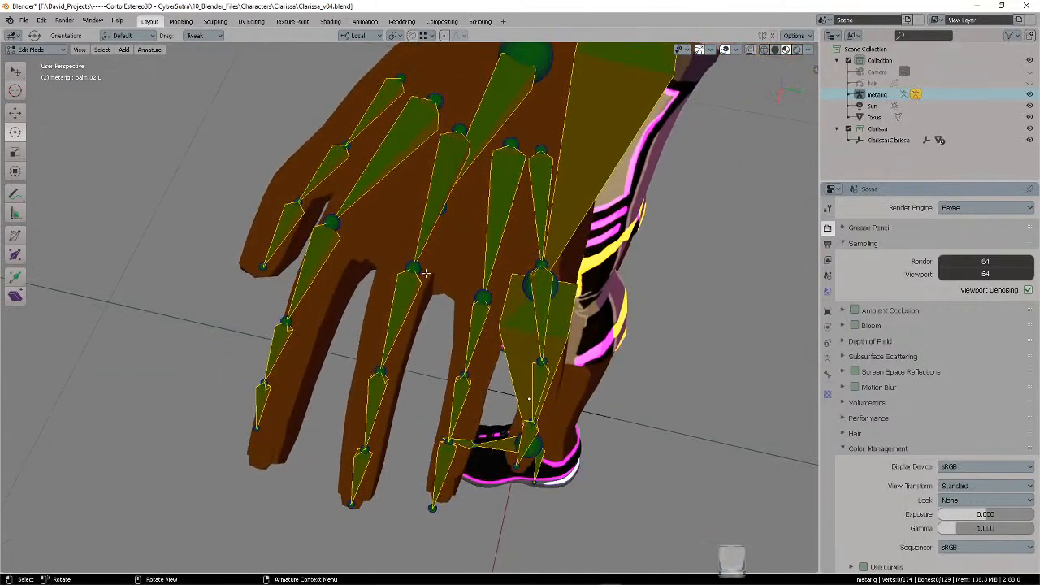
- Adjust the left ring and middle finger knuckle joints inside the hand
middle_click_drag(436, 231, 479, 285)
right_click_drag(495, 309, 496, 292, "ctrl")
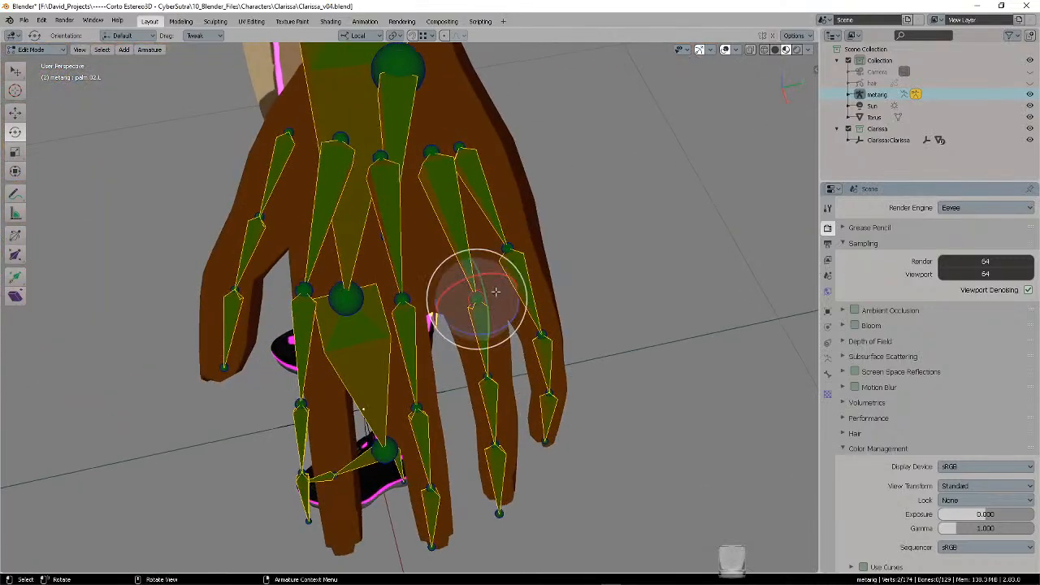
middle_click_drag(495, 296, 525, 271)
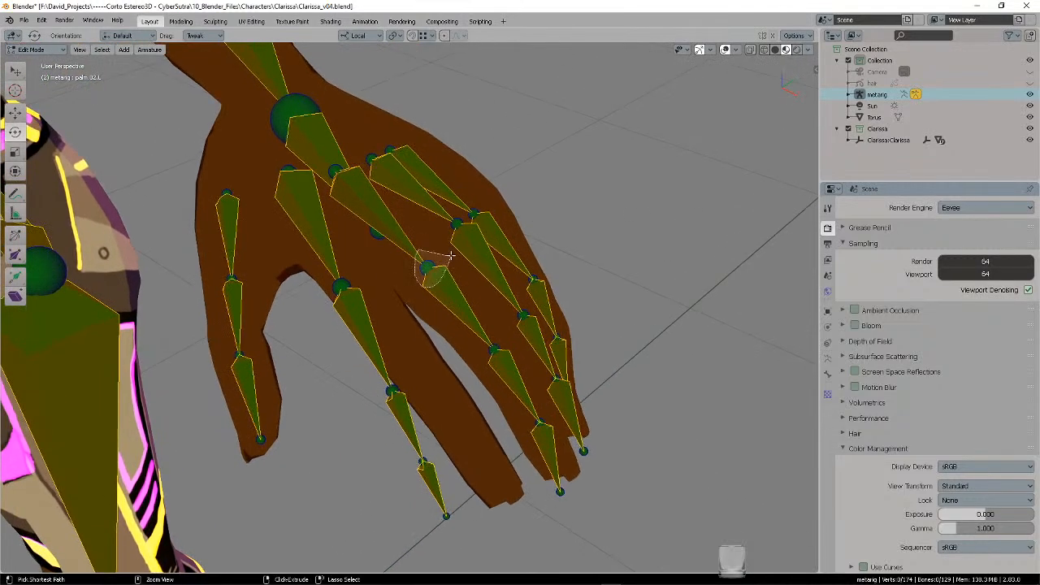
middle_click_drag(449, 256, 437, 270)
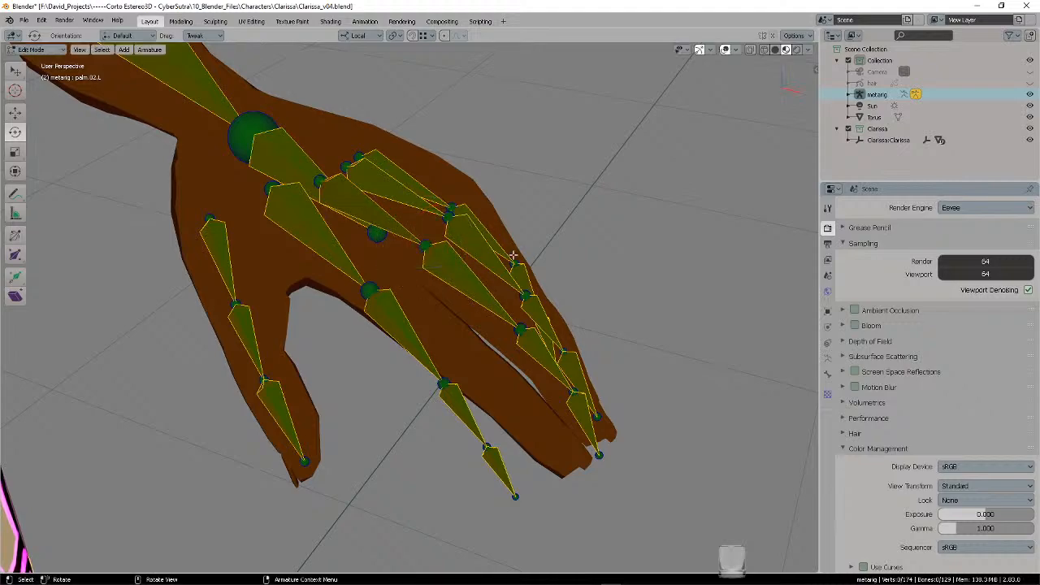
middle_click_drag(513, 256, 446, 212)
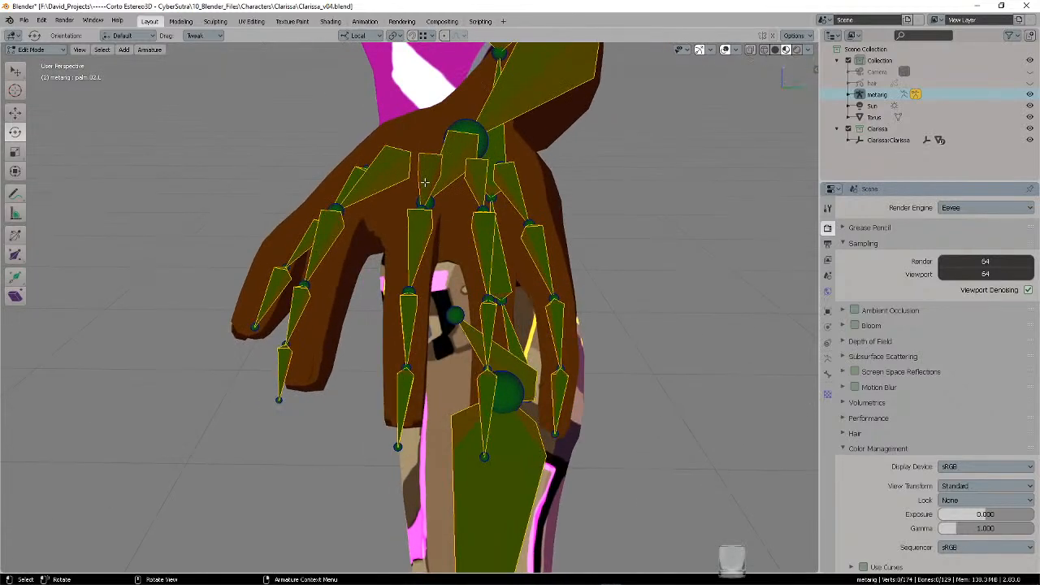
left_click(412, 242, "shift")
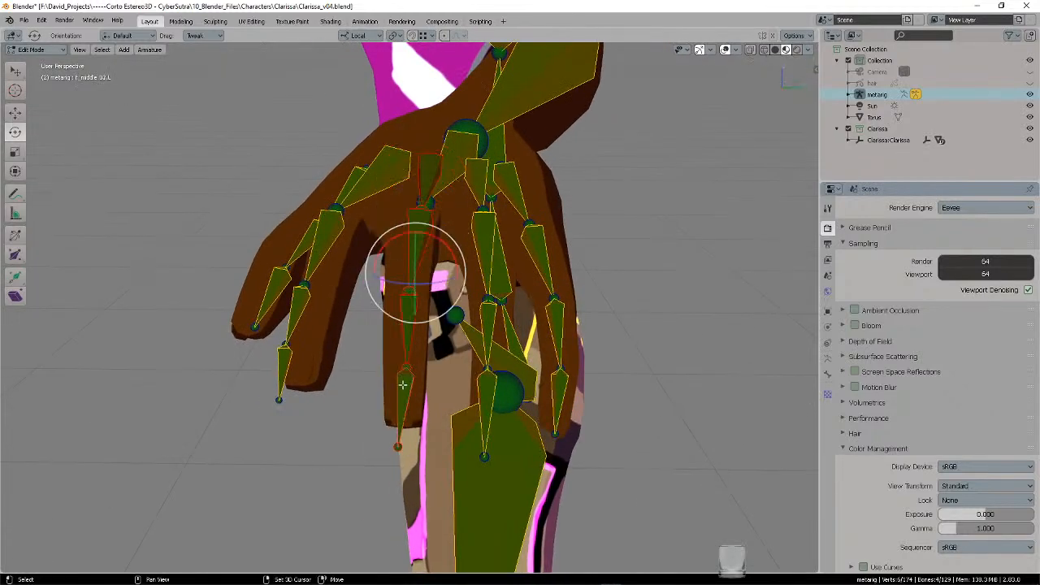
middle_click_drag(445, 323, 478, 319)
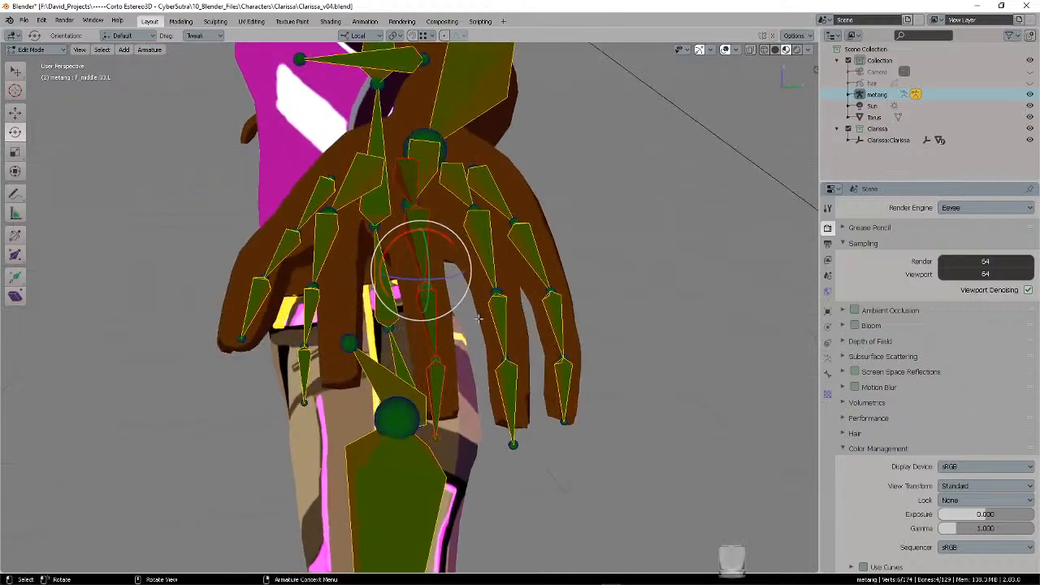
middle_click_drag(482, 215, 370, 221)
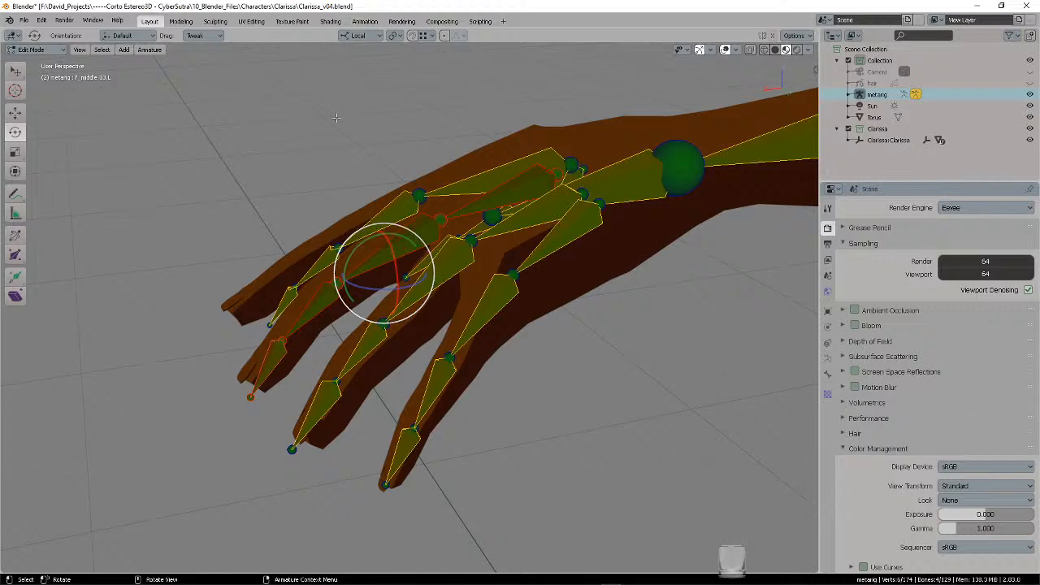
middle_click_drag(333, 114, 390, 117)
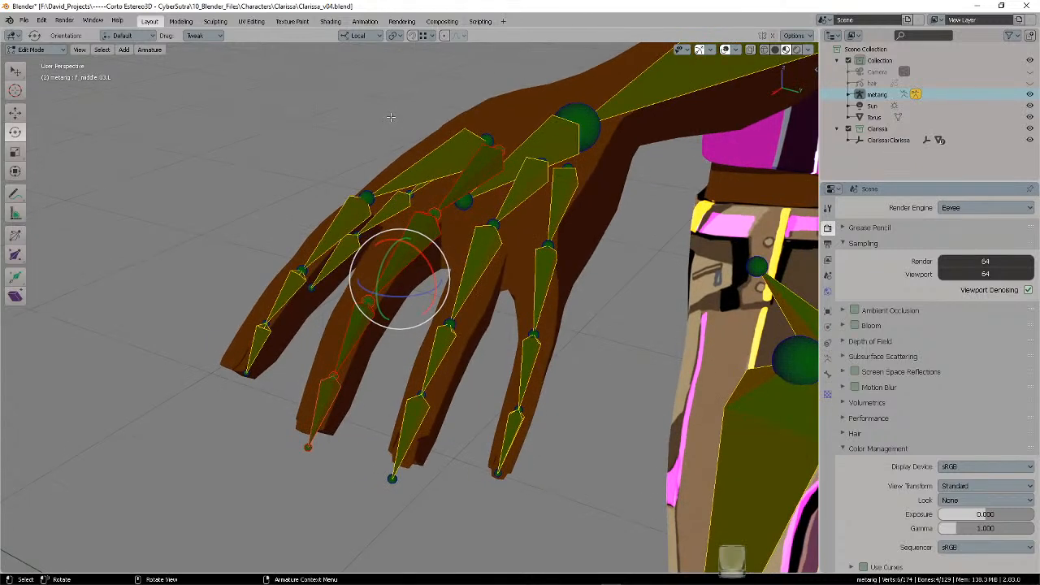
left_click(416, 220)
left_click(358, 323)
- Select the left middle finger's three finger bones from tip to base and align them to the first bone with Align Bones
left_click(322, 401)
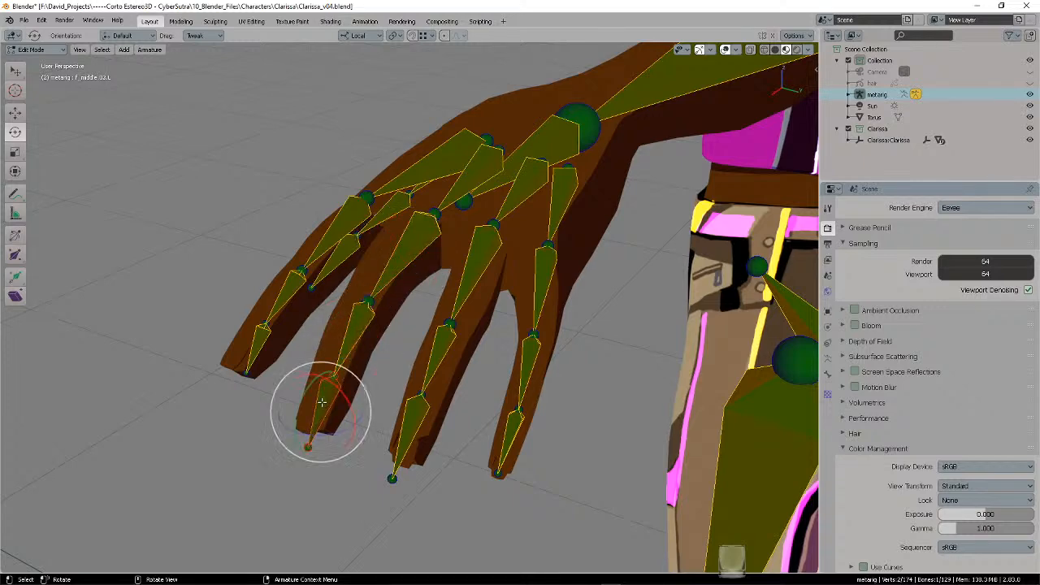
left_click(358, 329, "shift")
left_click(396, 255, "shift")
middle_click_drag(397, 255, 451, 250)
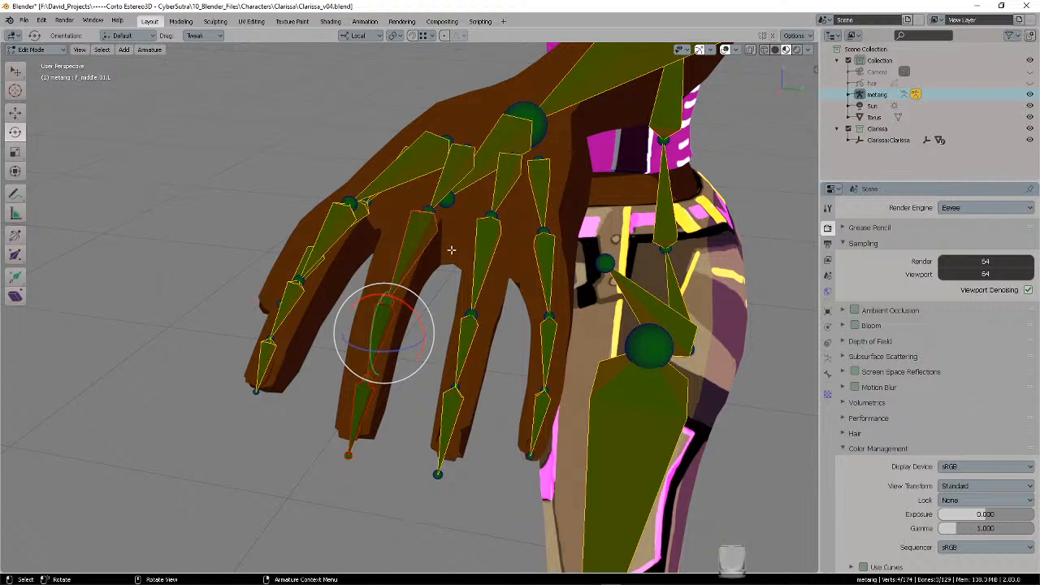
left_click(154, 51)
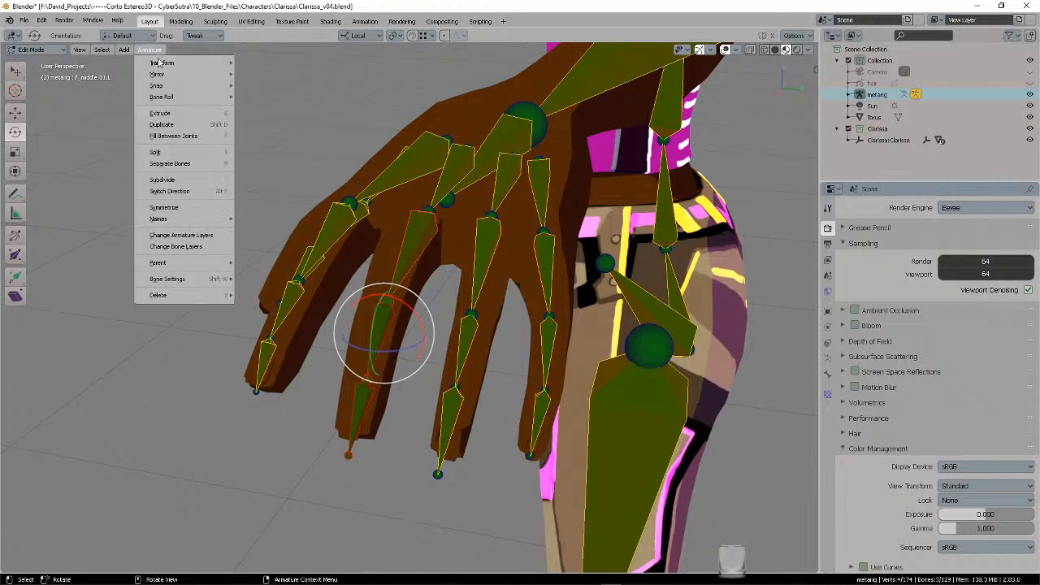
mouse_move(193, 84)
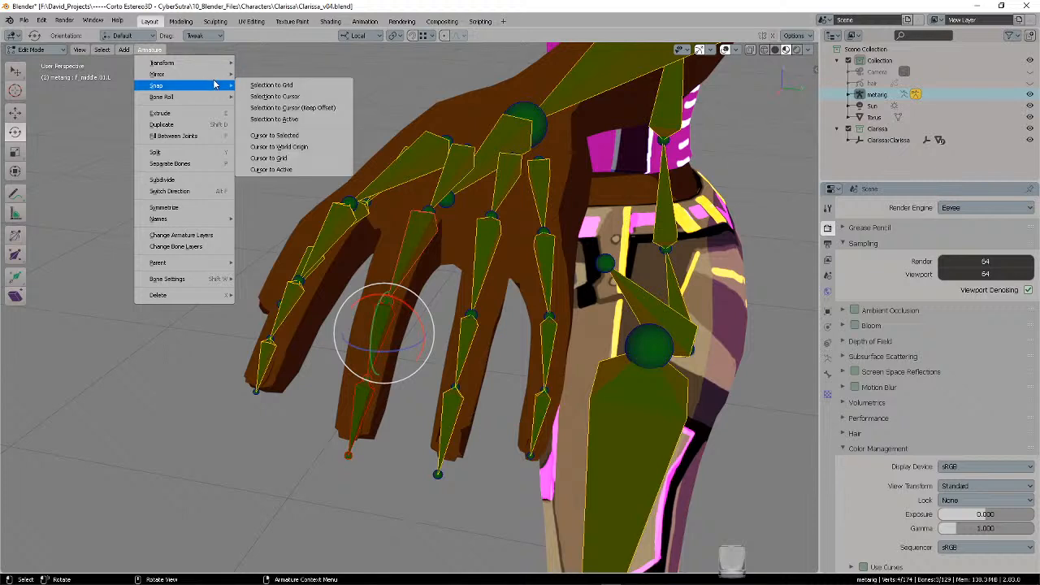
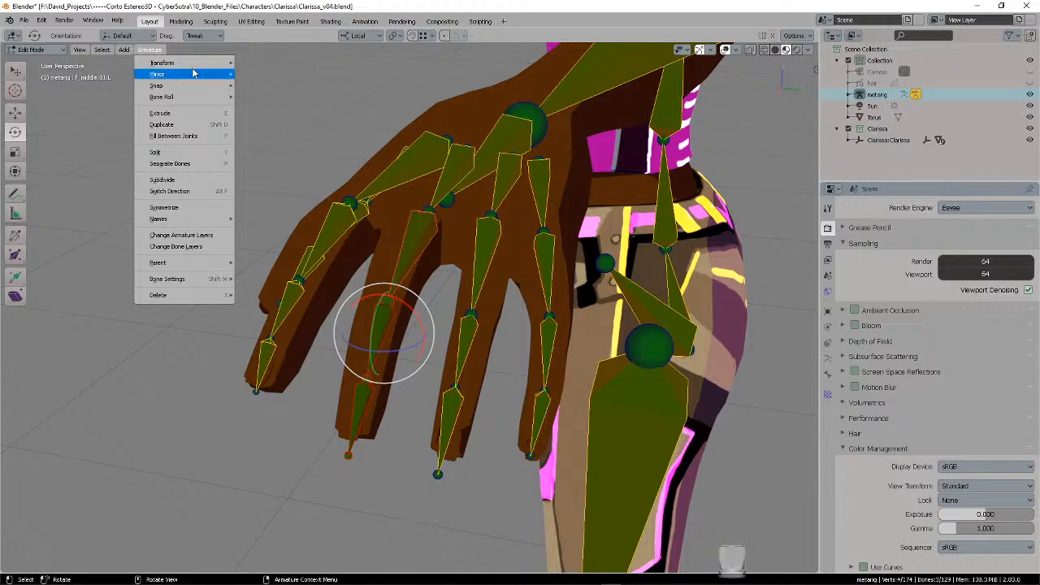
mouse_move(193, 64)
left_click(281, 176)
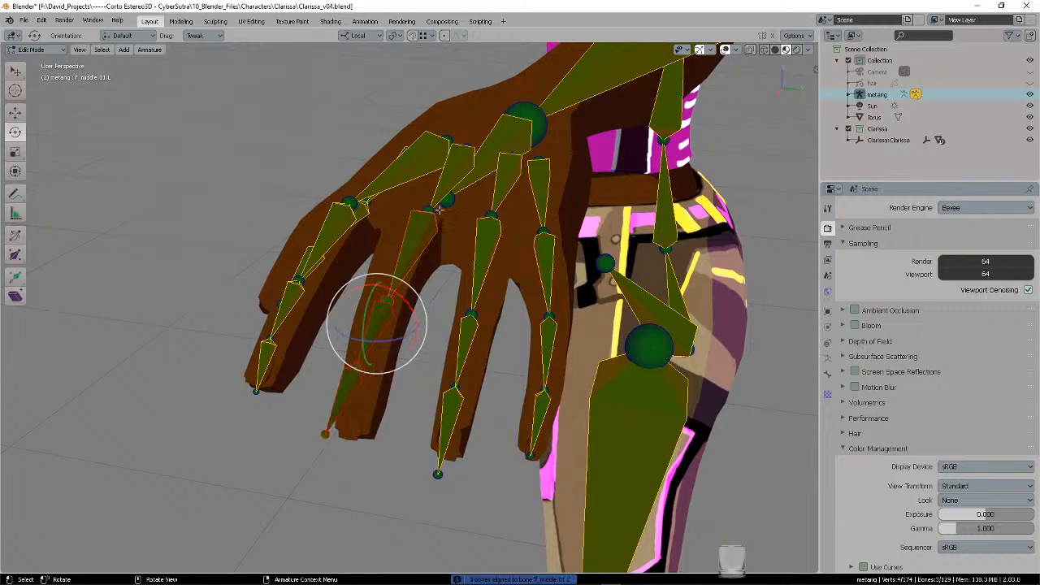
- Move the left middle finger's outer bone end back toward the tip of the finger mesh
middle_click_drag(399, 229, 320, 326)
left_click(284, 362)
middle_click_drag(429, 305, 308, 295)
scroll(383, 288, "up", 2)
key("g")
left_click(327, 371)
left_click(372, 376)
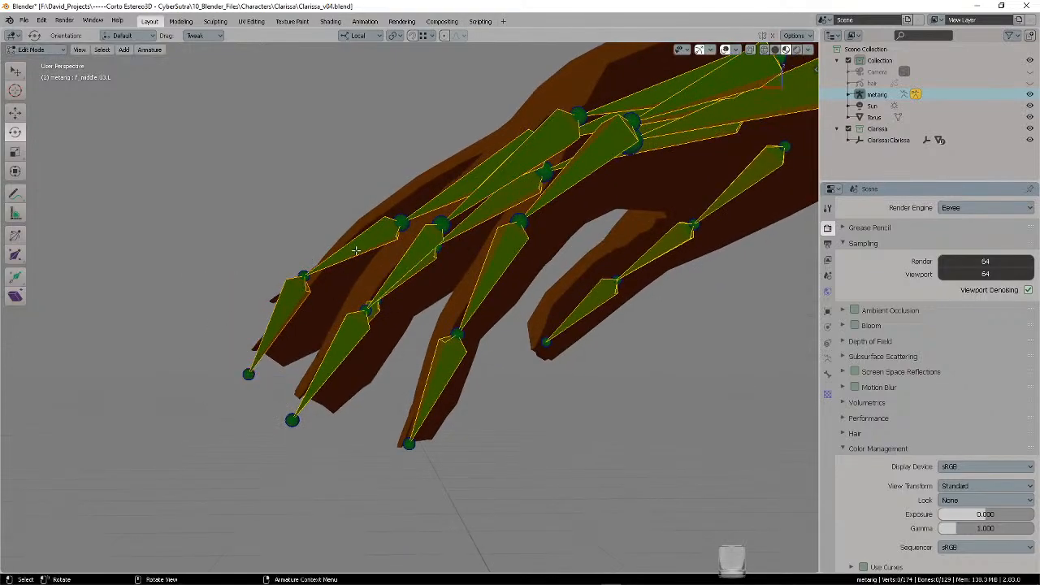
- Reposition the left middle finger's last joint and bone tip so they follow the end of the finger mesh
middle_click_drag(366, 268, 455, 295)
right_click_drag(393, 320, 388, 364, "ctrl")
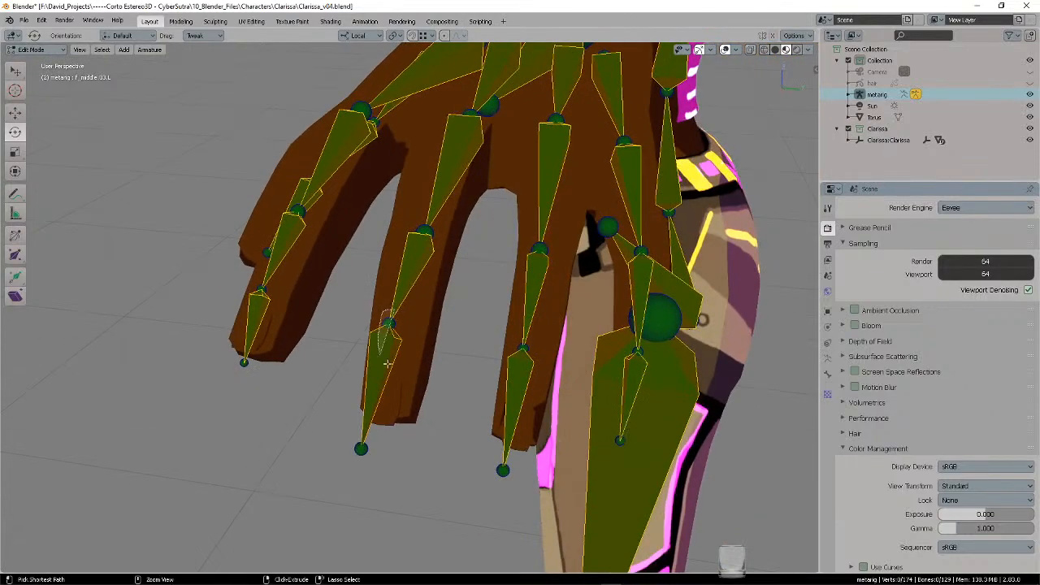
middle_click_drag(434, 301, 391, 405)
key("g")
left_click(366, 289)
left_click(329, 435)
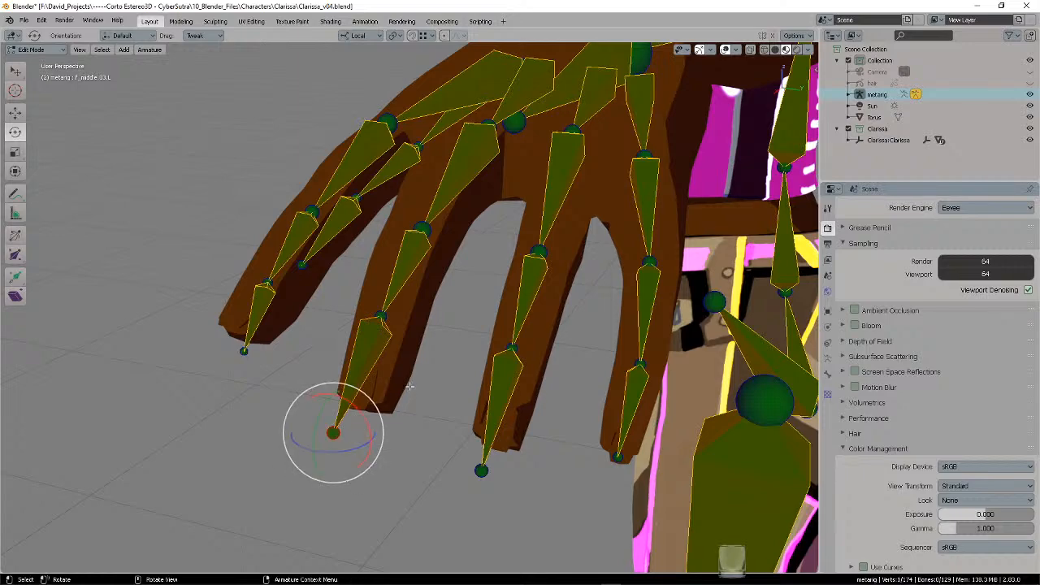
- Move the left middle finger's knuckle joint so it sits centred at the base of the finger
middle_click_drag(329, 435, 422, 247)
right_click_drag(419, 279, 435, 248, "ctrl")
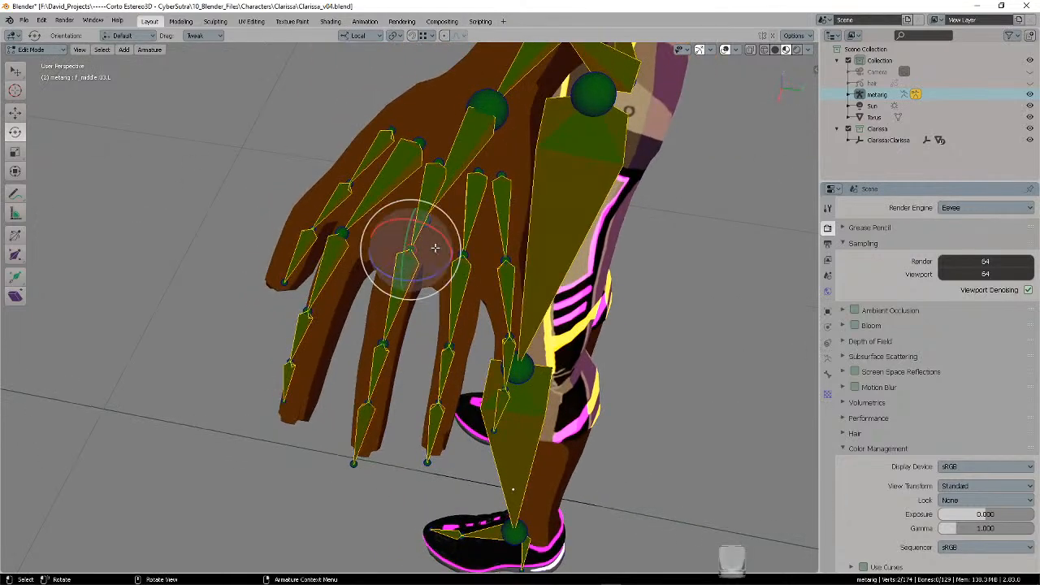
key("g")
left_click(432, 247)
key("alt+a")
- Shift the left middle finger's second joint toward the centre line of the finger mesh and clear the selection
middle_click_drag(432, 247, 403, 325)
right_click_drag(386, 366, 417, 335, "ctrl")
key("g")
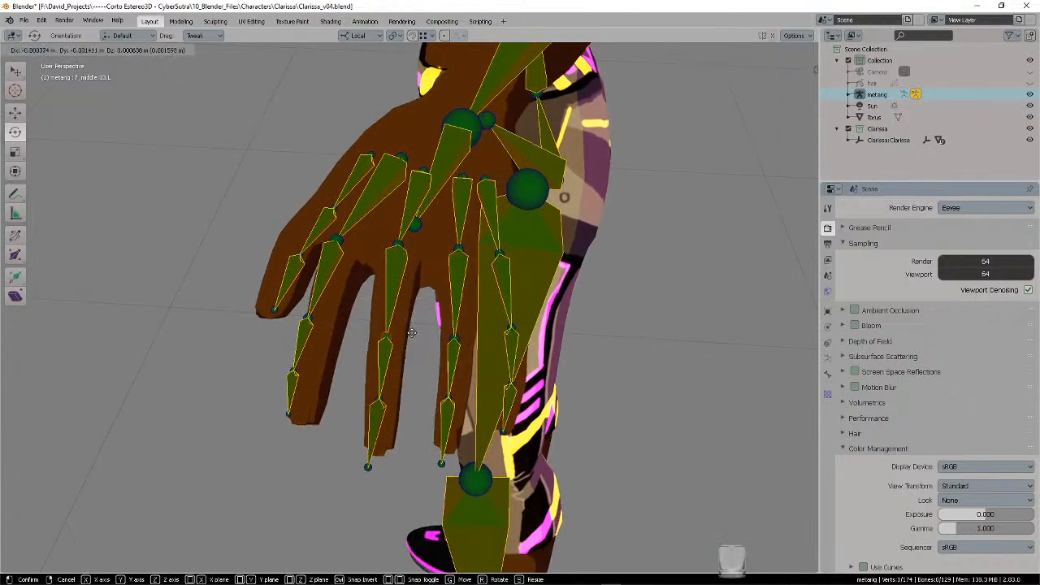
left_click(413, 332)
key("alt+a")
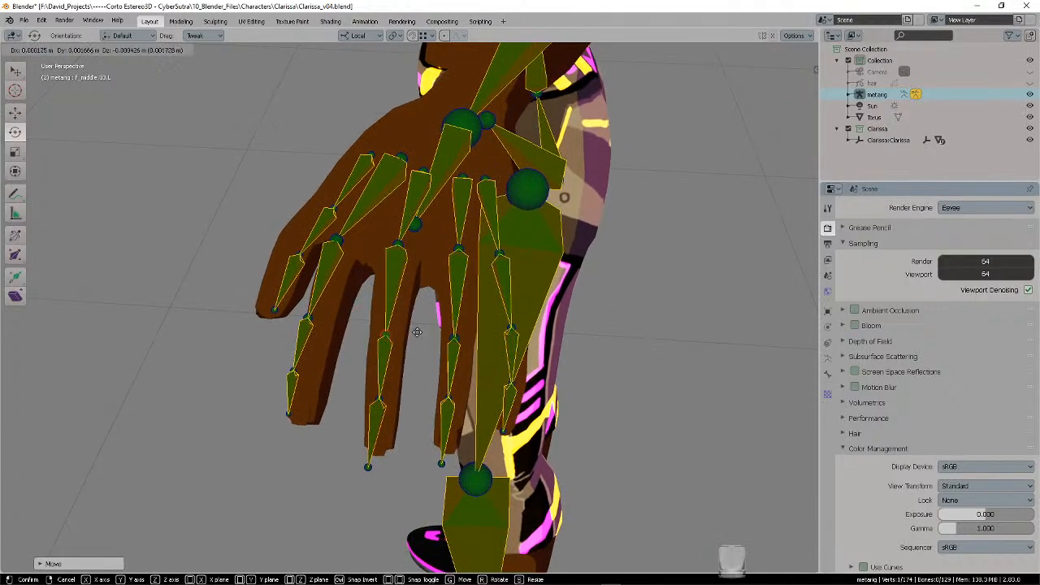
key("a")
middle_click_drag(419, 334, 420, 341)
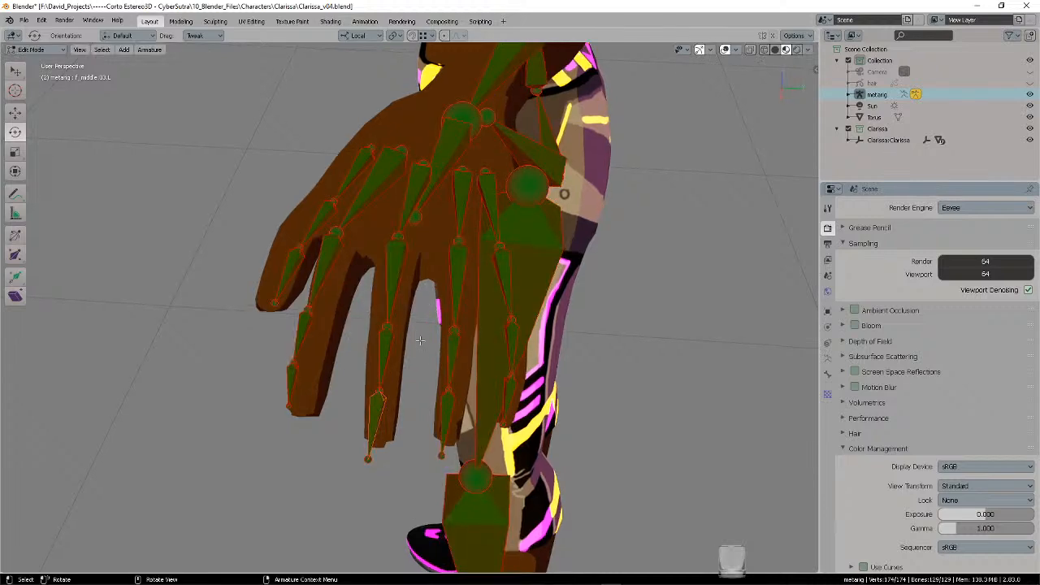
left_click(420, 339)
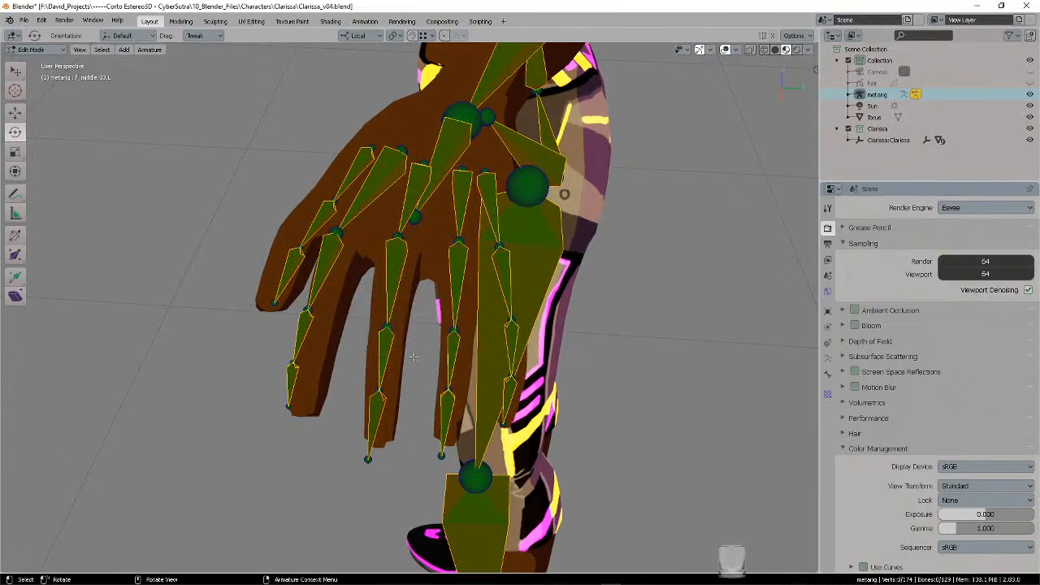
- Adjust the left middle finger's joints in side view so the bone chain follows the finger's bend
middle_click_drag(378, 378, 335, 308)
key("g")
left_click(346, 299)
left_click(396, 283)
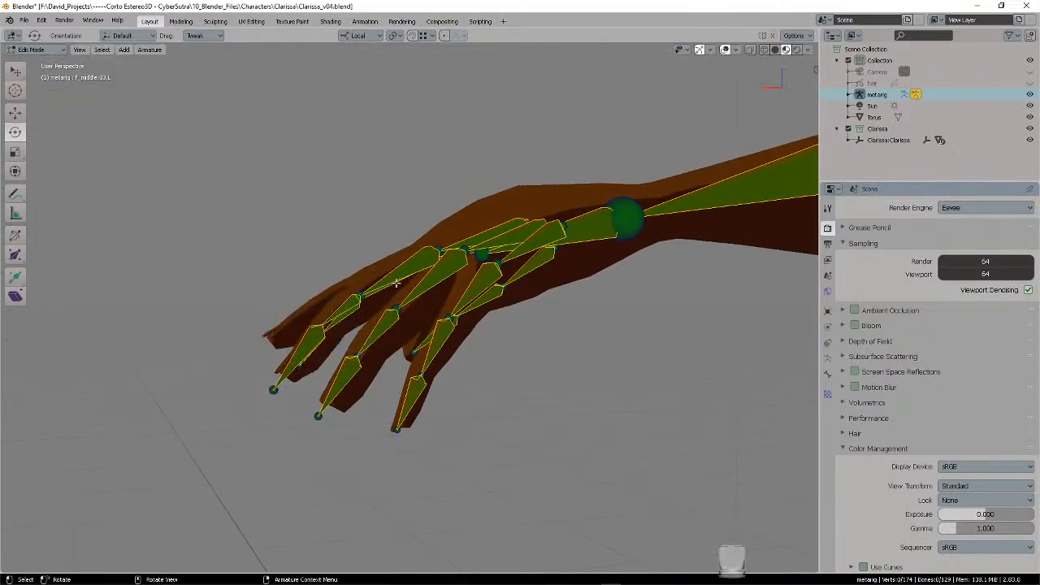
middle_click_drag(396, 283, 360, 295)
key("g")
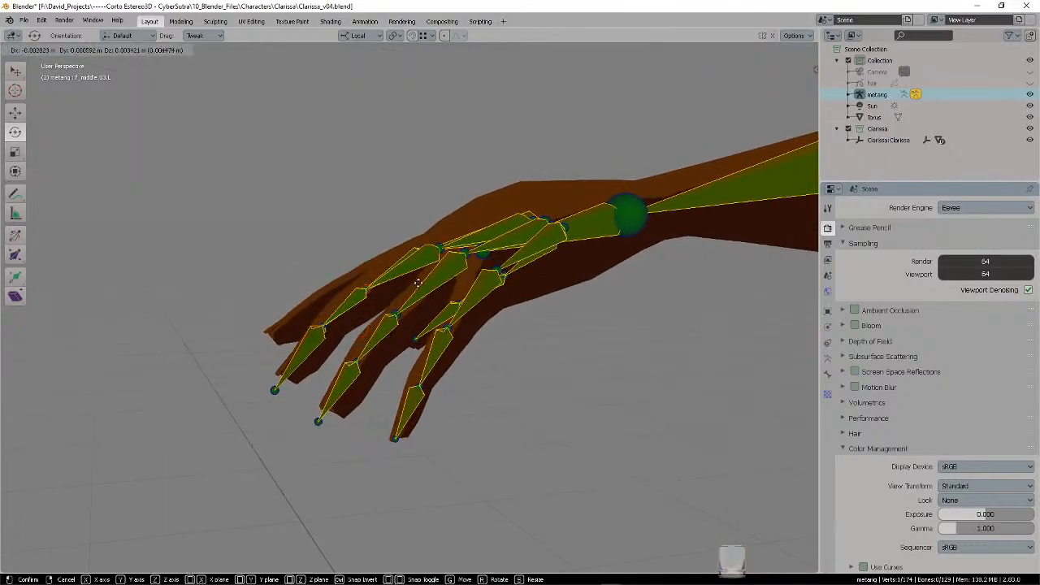
left_click(420, 281)
- Refine the left middle finger's bone tip and last joint to centre them across the finger's width
middle_click_drag(420, 281, 382, 407)
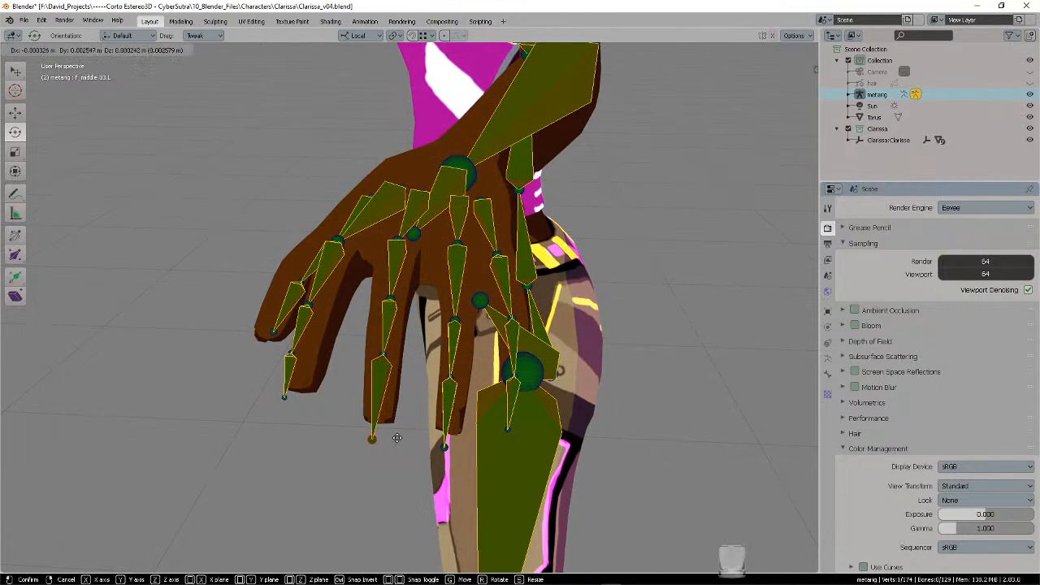
middle_click_drag(371, 441, 413, 340)
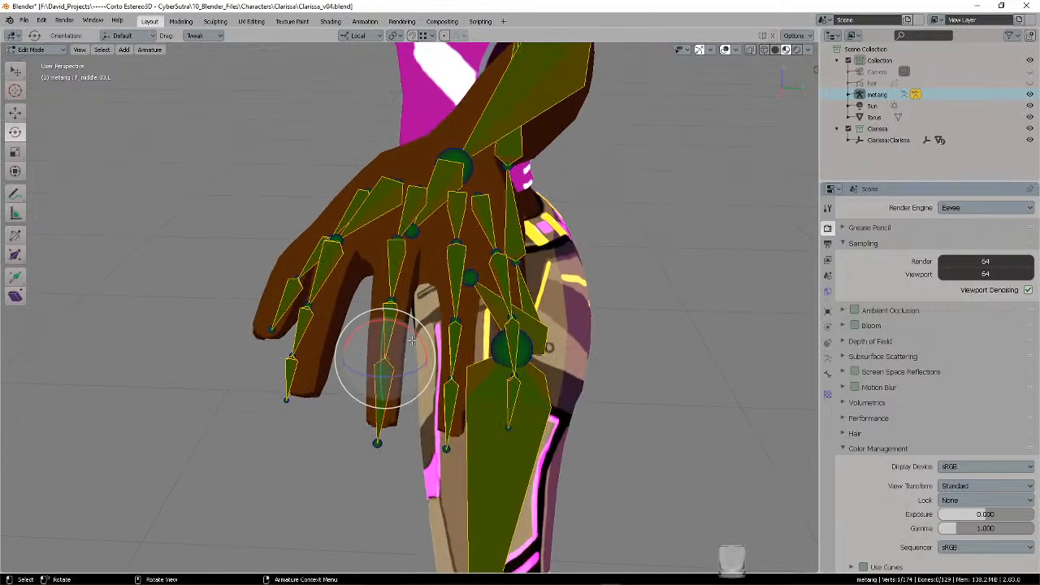
key("g")
left_click(411, 340)
left_click(411, 340)
middle_click_drag(424, 285, 412, 312)
left_click(411, 311)
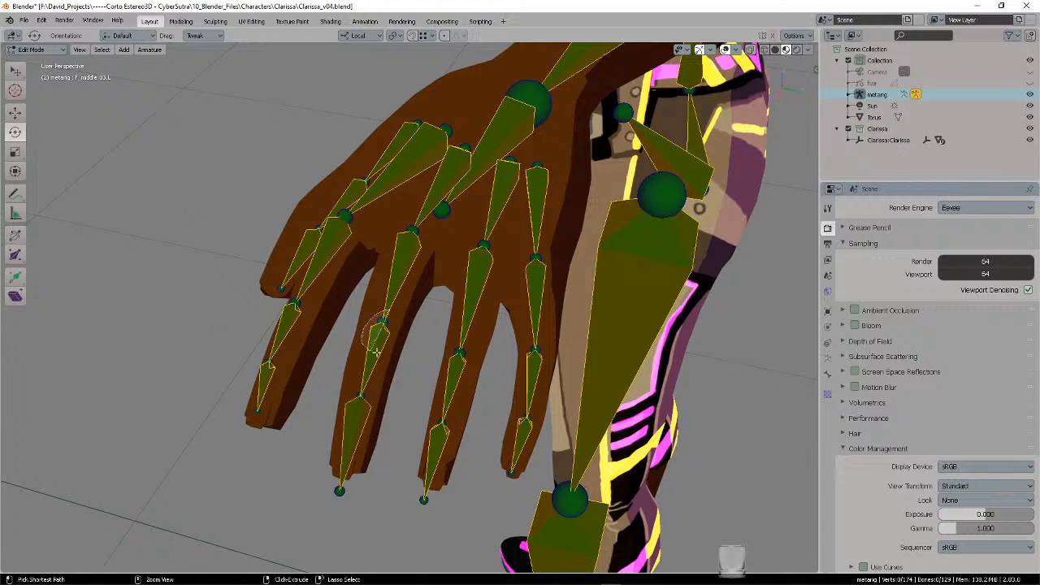
- Nudge the left middle finger's second joint to straighten the bone chain inside the finger
key("r")
key("g")
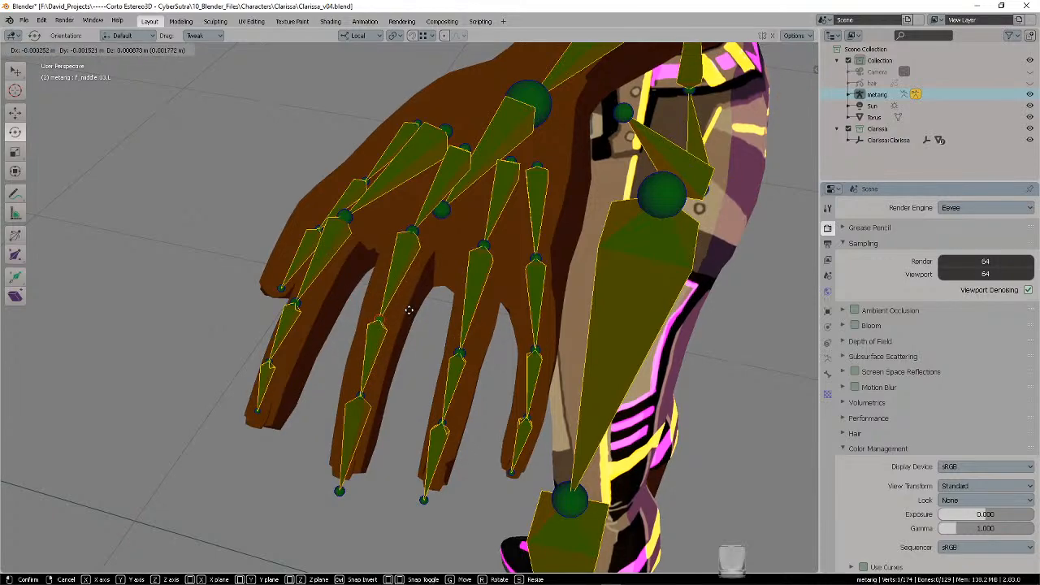
left_click(409, 311)
left_click(410, 311)
middle_click_drag(410, 312, 410, 187)
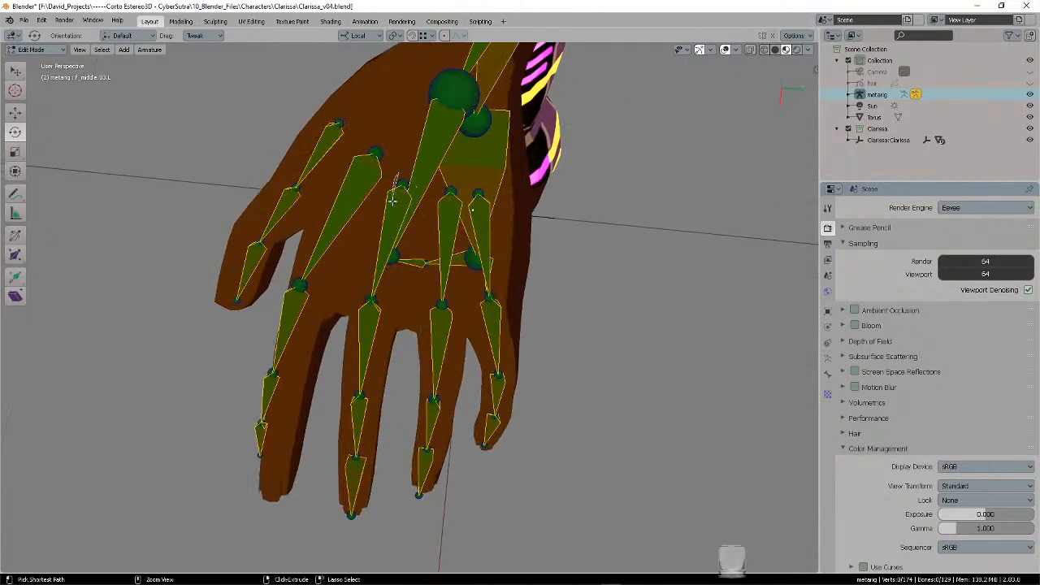
left_click(417, 176)
key("g")
right_click(420, 172)
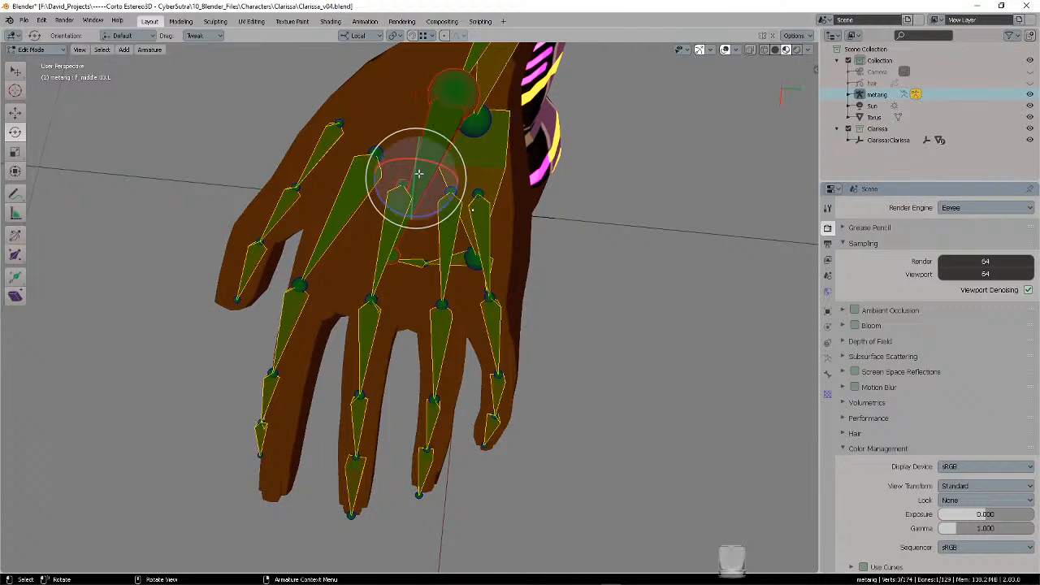
key("alt+a")
- Move the base of the left palm.02.L bone toward the index side so it lines up with the middle finger
mouse_move(394, 177)
right_mouse_down("ctrl")
mouse_move(399, 192)
mouse_move(404, 184)
right_mouse_up("ctrl")
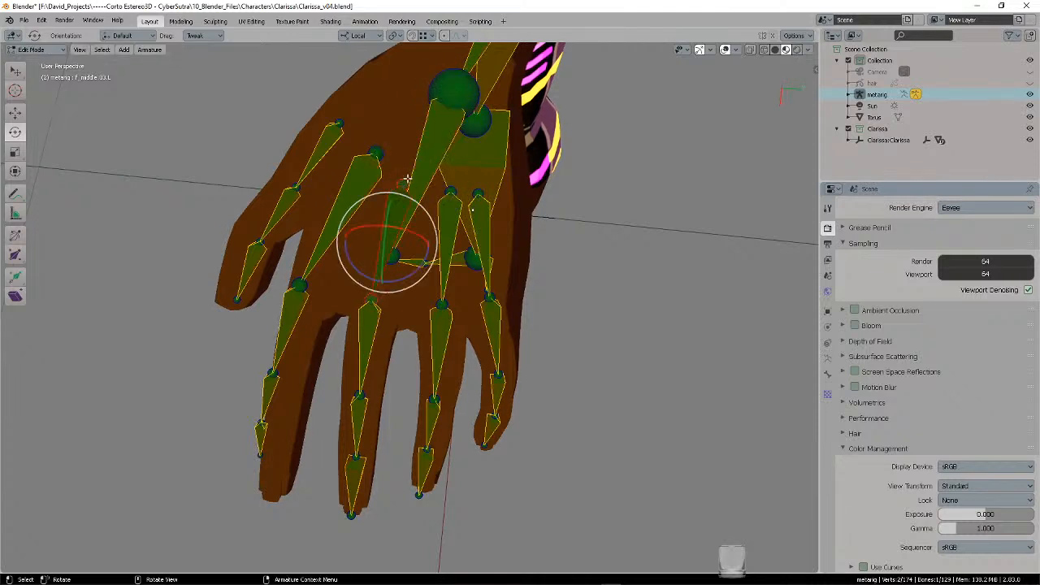
left_click(408, 178)
key("g")
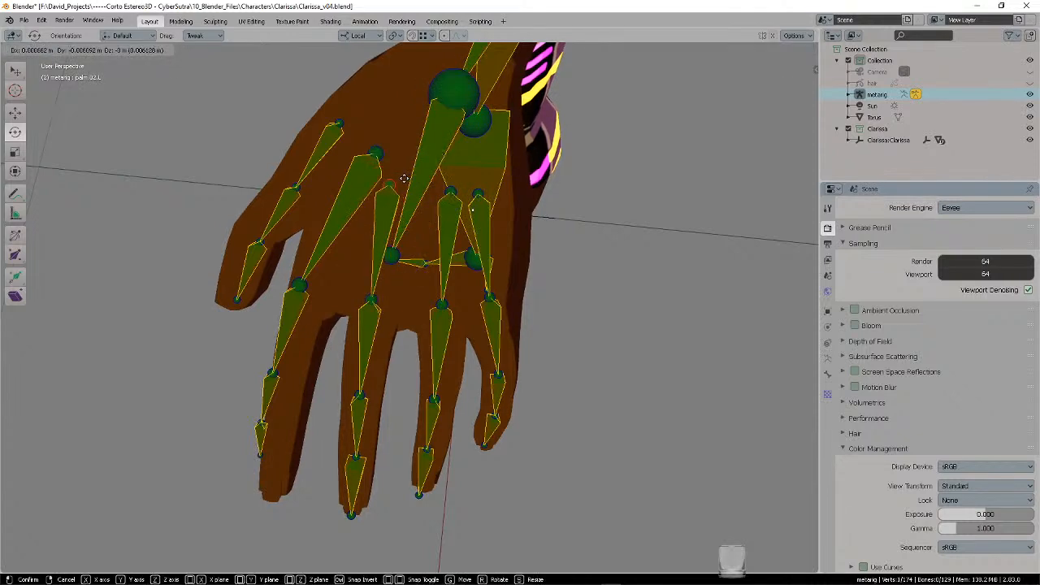
left_click(404, 179)
key("alt+a")
- Move the left index finger's outer joints and tip across into the index finger mesh
middle_click_drag(399, 193, 543, 329)
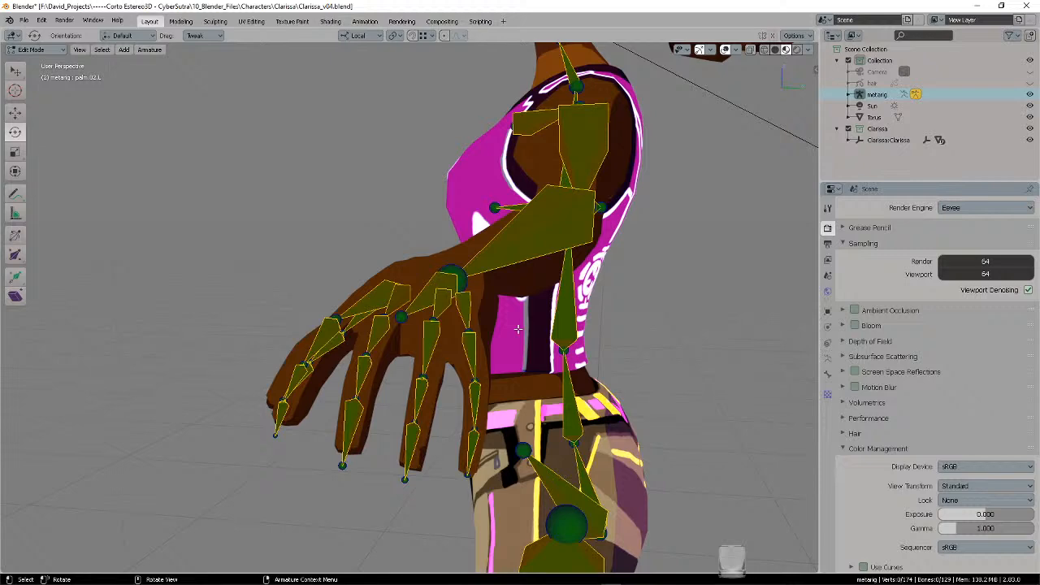
middle_click_drag(447, 330, 486, 309)
middle_click_drag(505, 313, 510, 290)
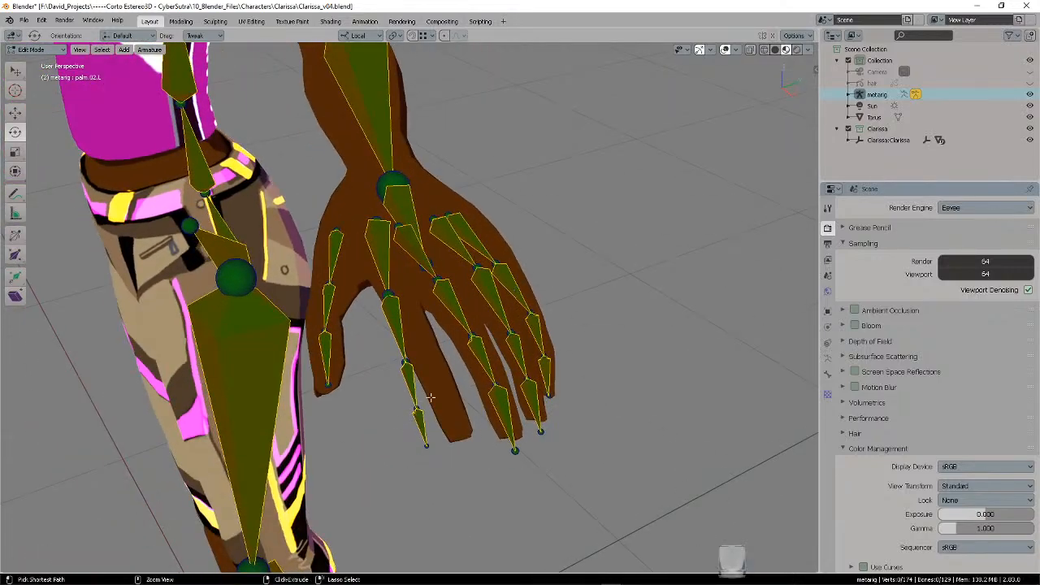
left_click_drag(454, 439, 493, 446)
key("ctrl+z")
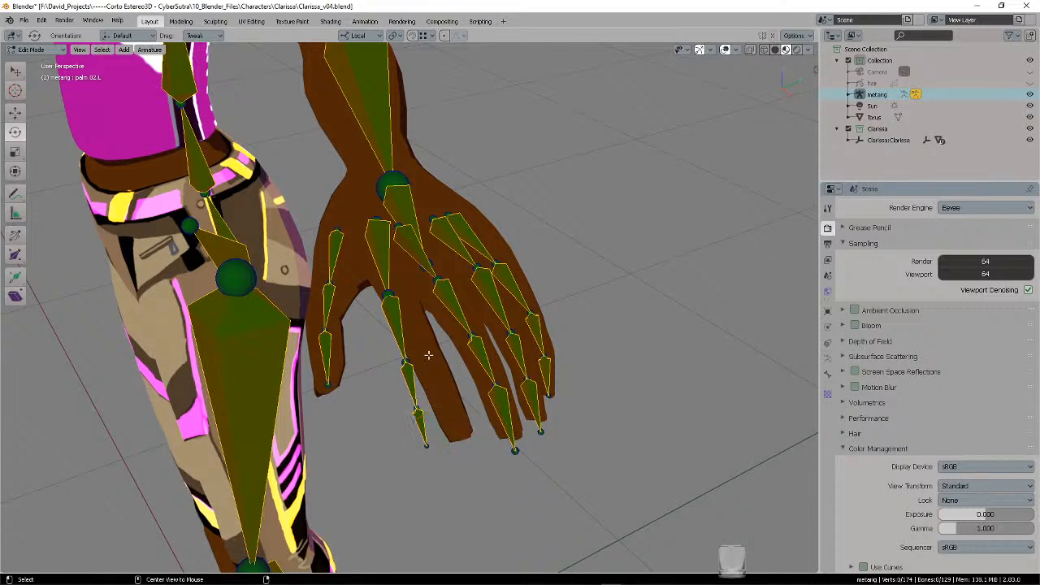
left_click_drag(447, 381, 475, 381)
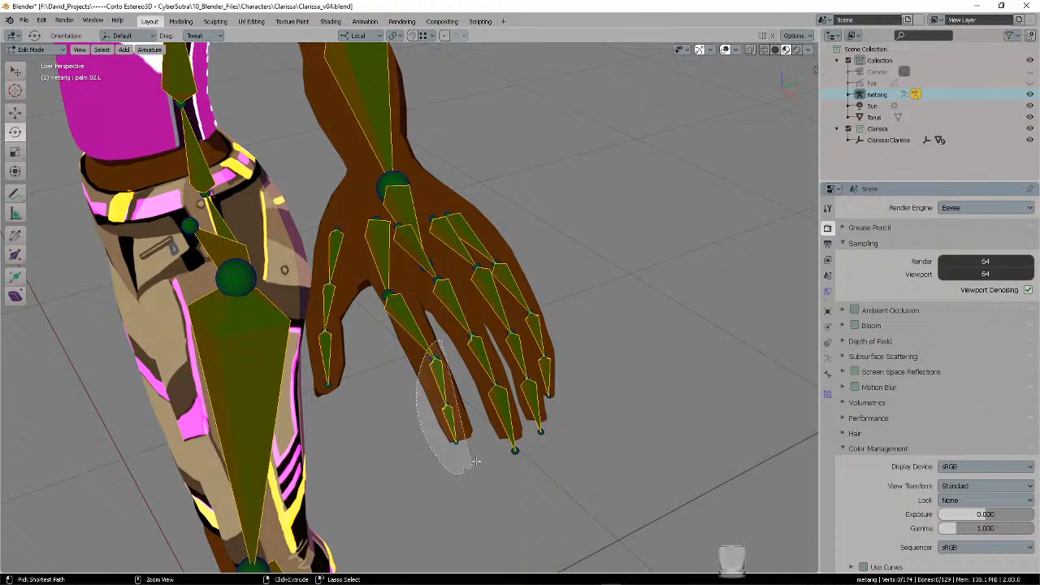
- Rotate the left index finger's two outer bones slightly to match the direction of the finger
right_click_drag(475, 461, 477, 457, "ctrl")
key("r")
left_click(474, 335)
key("alt+a")
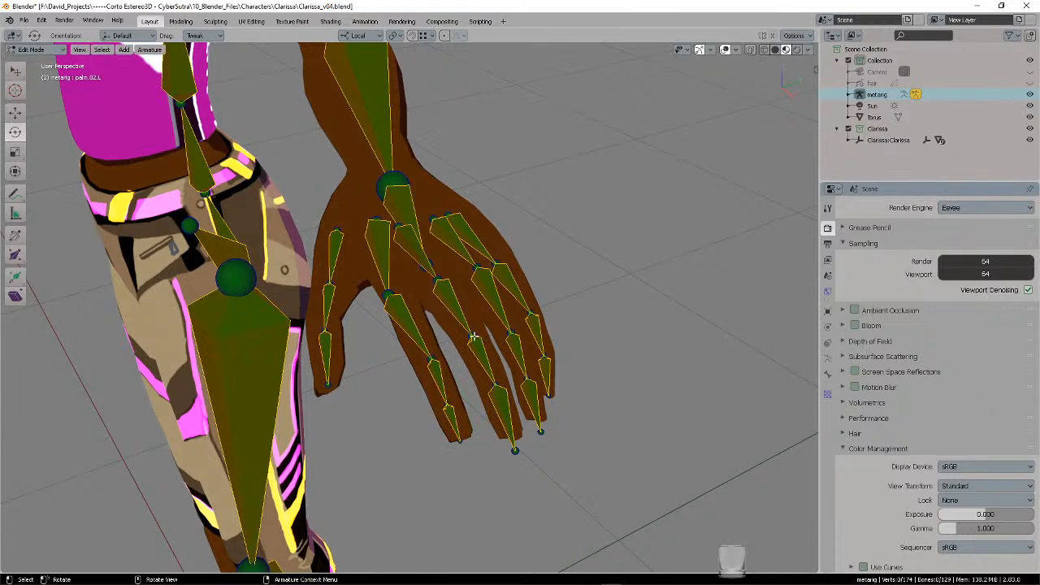
- Move the left index finger's knuckle joint to the centre of the finger's base
right_click_drag(406, 305, 416, 285, "ctrl")
key("g")
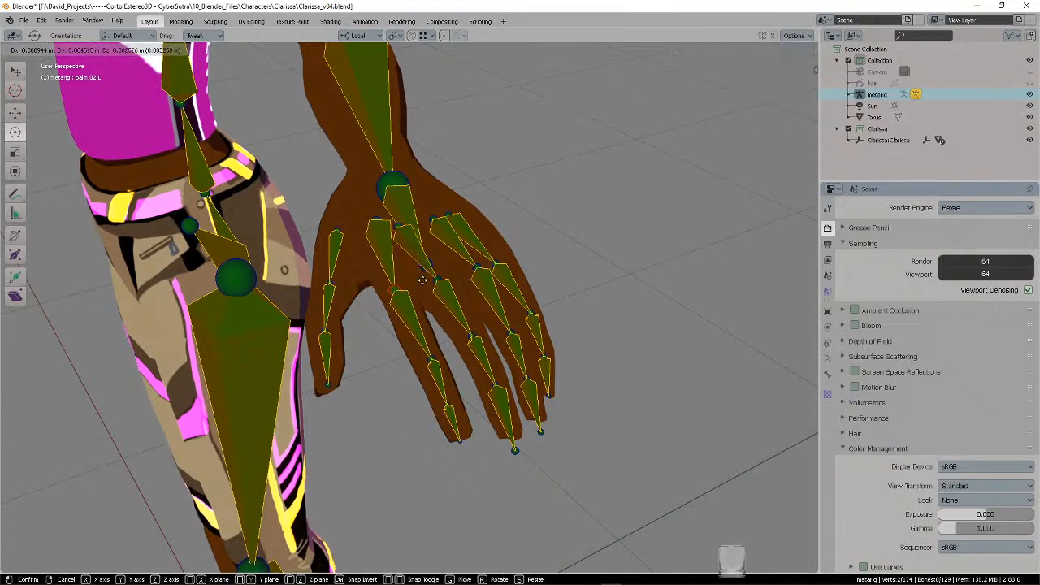
left_click(428, 277)
middle_click_drag(429, 277, 448, 367)
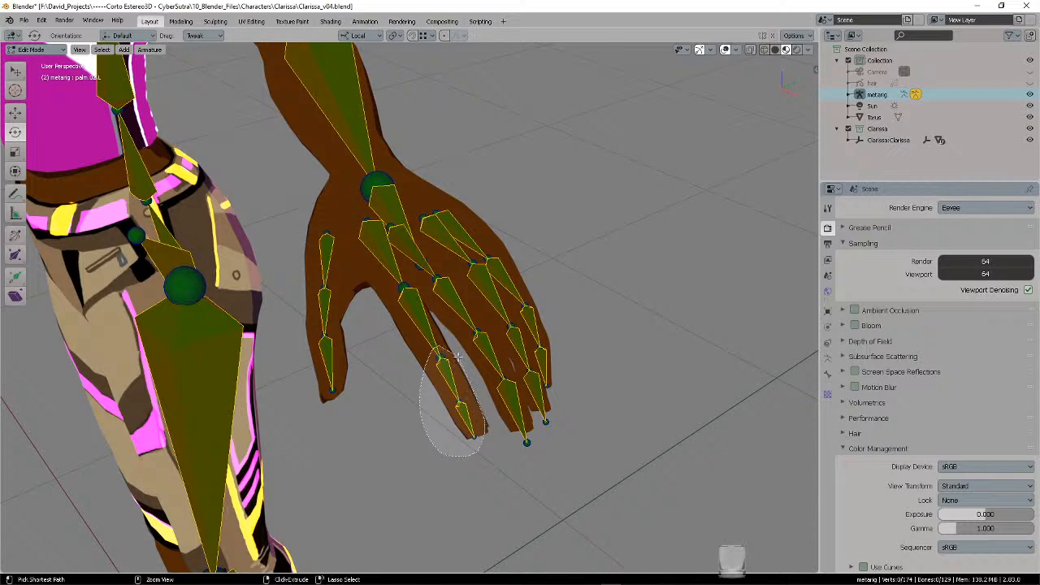
- Reposition the left index finger's outer joints and place the bone tip inside the fingertip
right_click_drag(457, 357, 455, 354, "ctrl")
mouse_move(455, 355)
middle_mouse_down()
mouse_move(514, 338)
mouse_move(550, 285)
mouse_move(602, 281)
mouse_move(563, 353)
middle_mouse_up()
key("g")
left_click(558, 283)
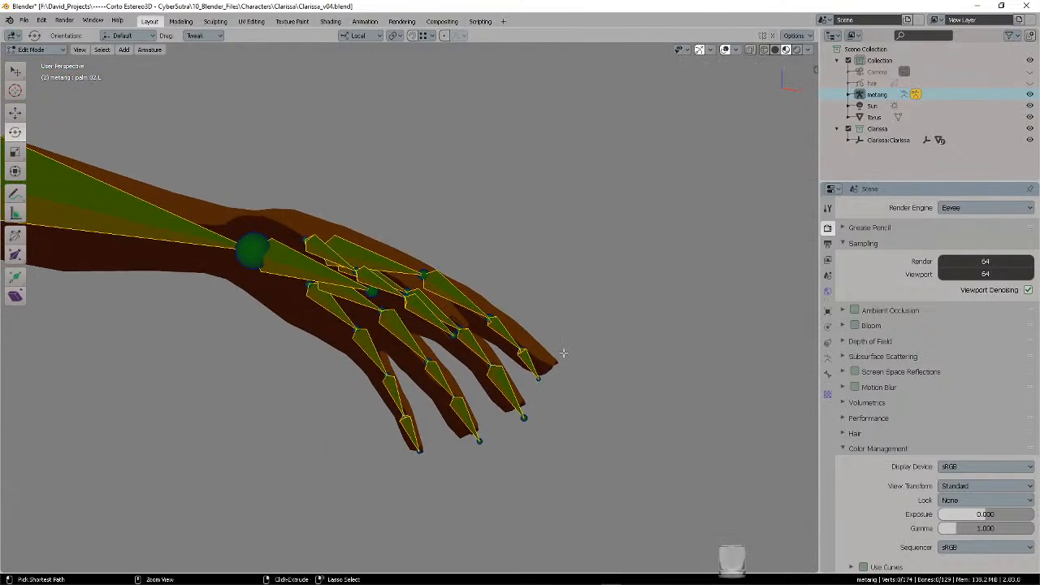
key("g")
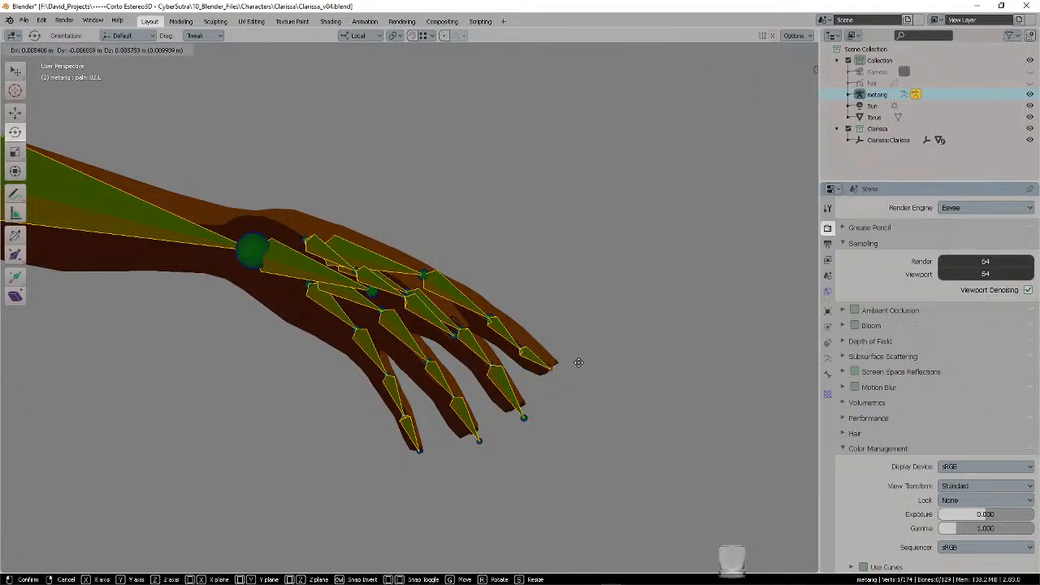
left_click(577, 363)
- Shift the left index finger's two outer bones together to centre them in the finger mesh
middle_click_drag(578, 363, 363, 377)
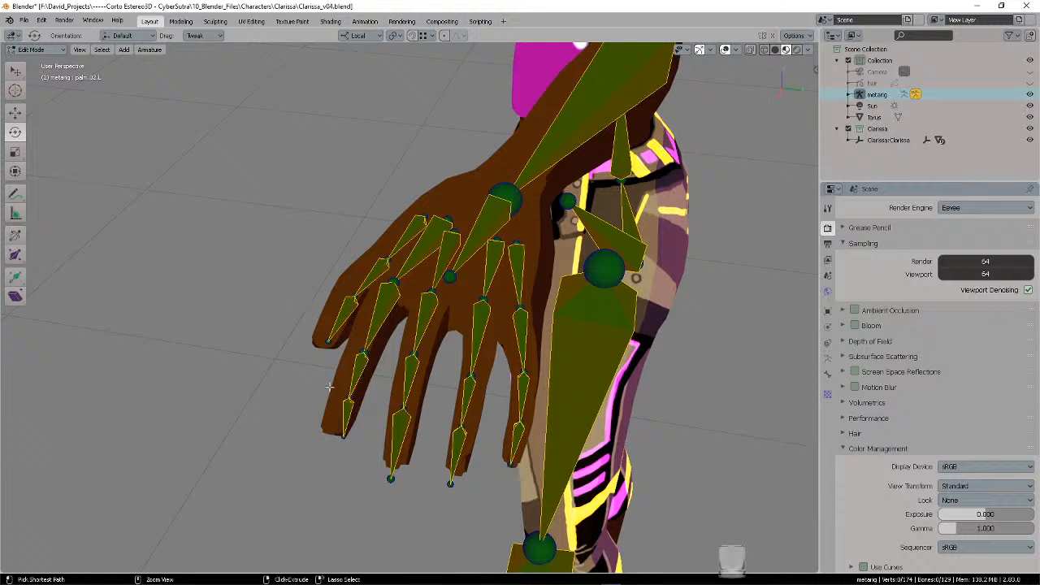
right_click_drag(369, 340, 373, 345, "ctrl")
key("g")
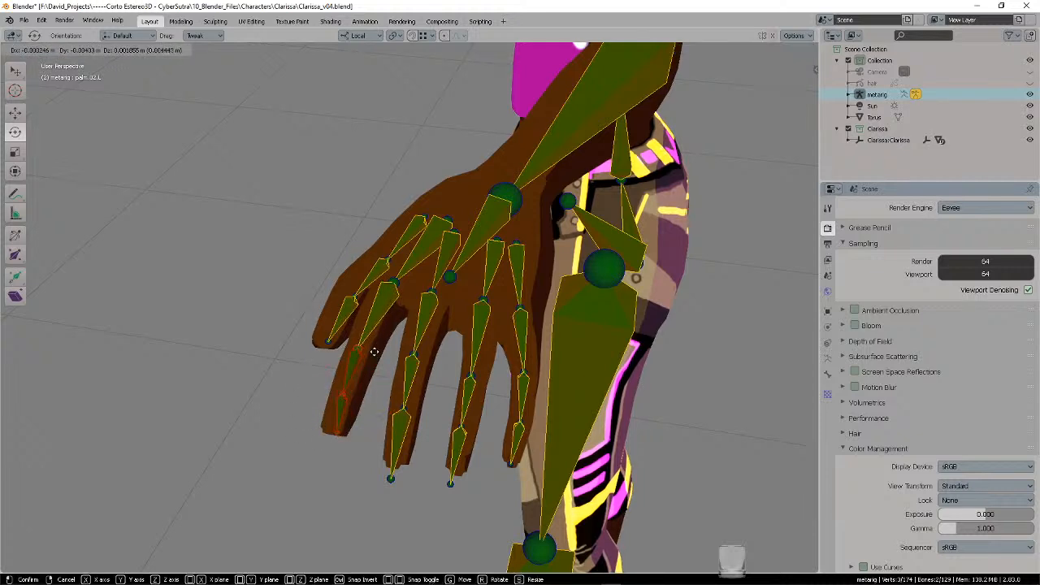
left_click(377, 354)
key("alt+a")
- Move the left index finger's bone tip to the middle of the fingertip
middle_click_drag(379, 354, 384, 360)
left_click(346, 424)
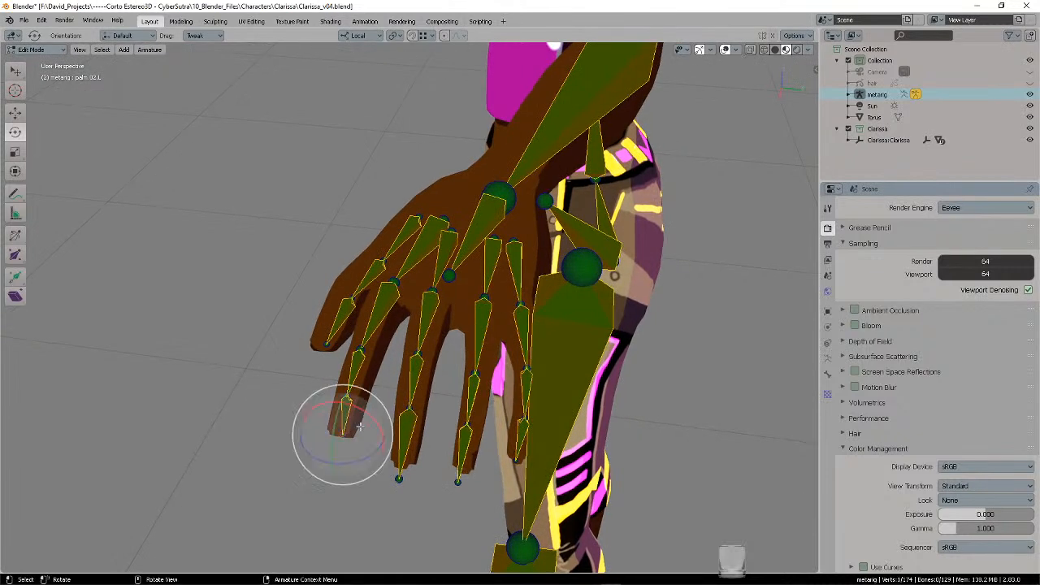
key("g")
left_click(337, 437)
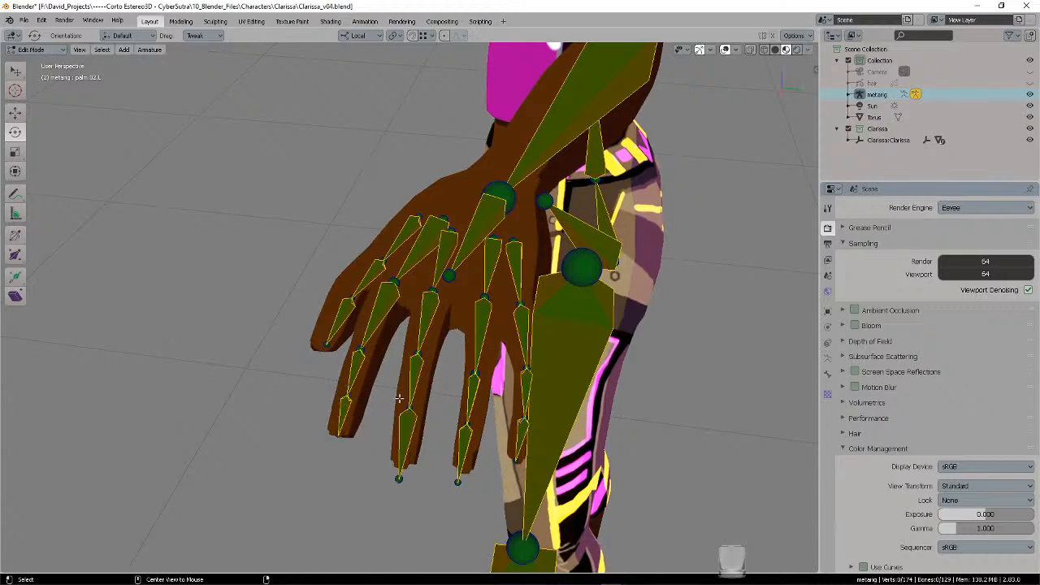
- Adjust the left index finger's second joint, last joint and tip to follow the finger's centre line
middle_click_drag(400, 398, 447, 458)
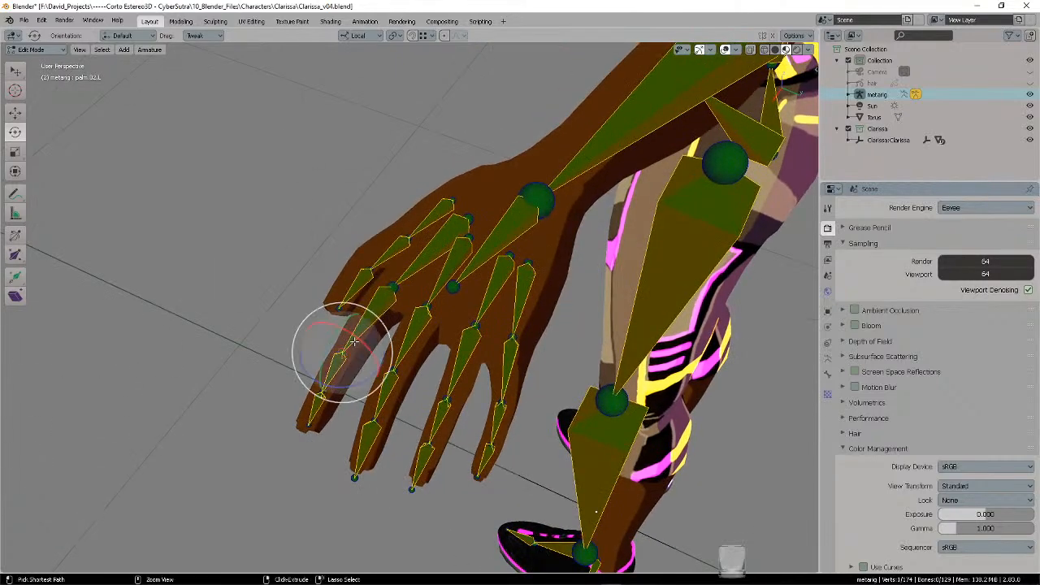
left_click(367, 335)
key("alt+a")
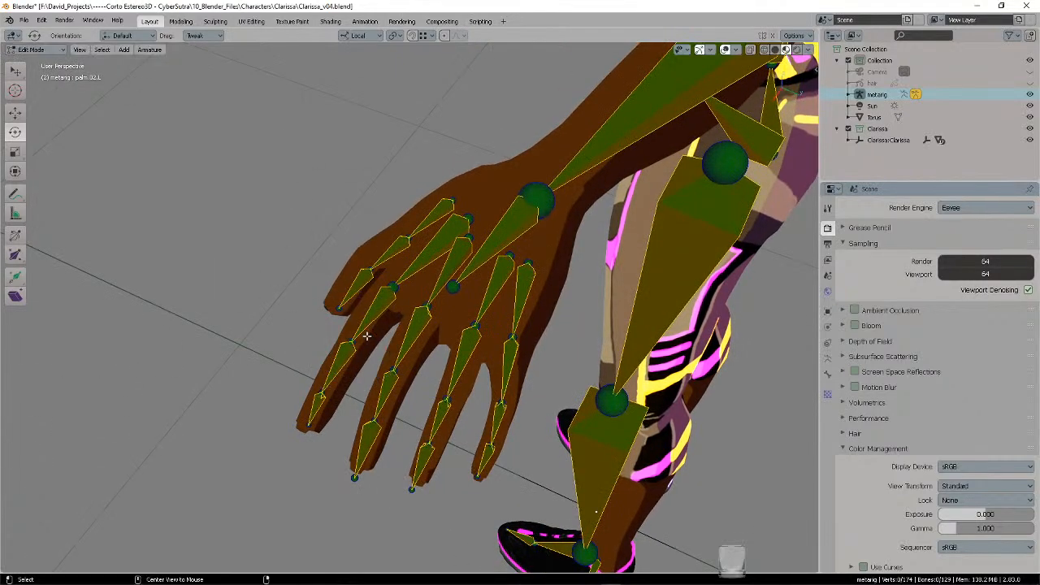
right_click_drag(322, 379, 341, 382, "ctrl")
key("g")
left_click(344, 372)
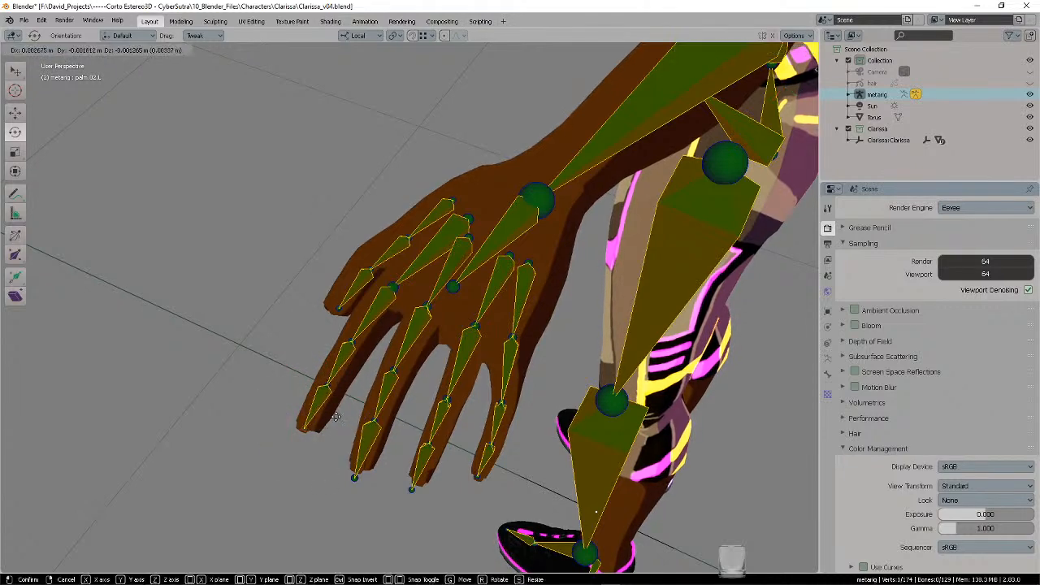
middle_click_drag(340, 409, 514, 191)
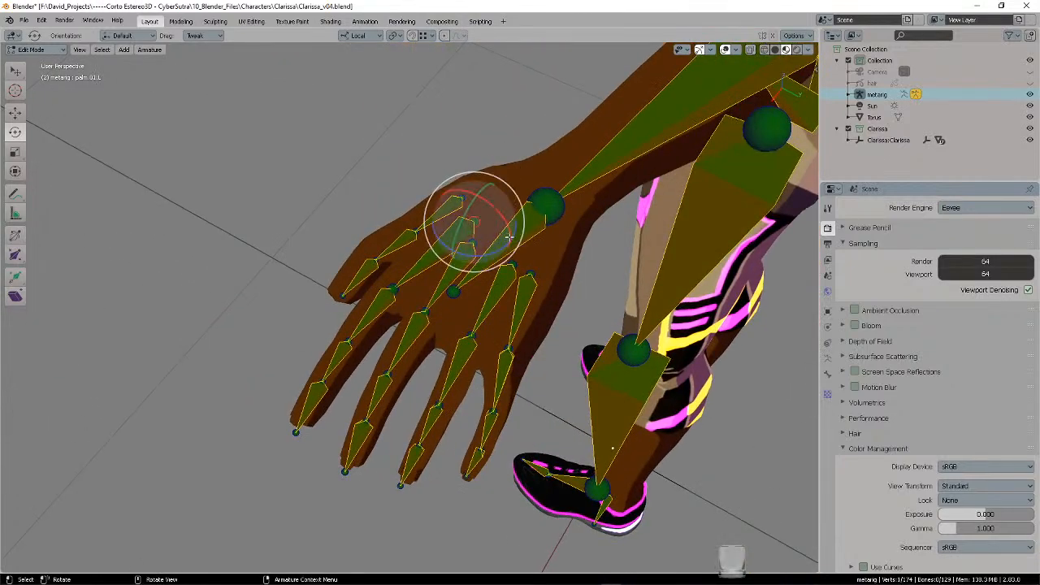
- Reposition the base of the left palm.01.L bone inside the hand behind the index finger
middle_click_drag(509, 235, 422, 253)
key("g")
left_click(486, 218)
key("alt+a")
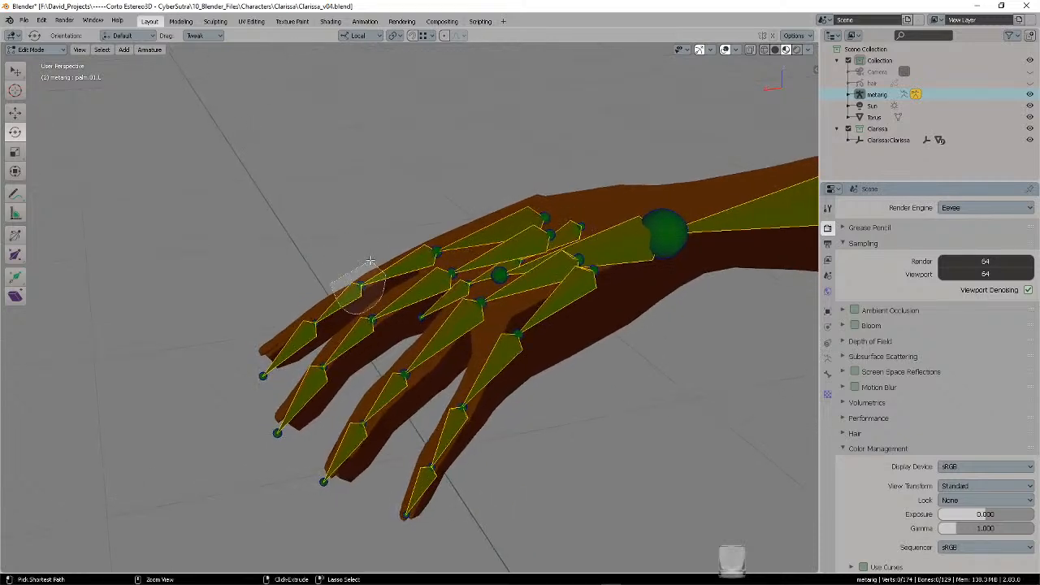
- Adjust the left index finger's middle joint, its knuckle joint and the palm.01.L base to follow the hand mesh
key("g")
left_click(391, 278)
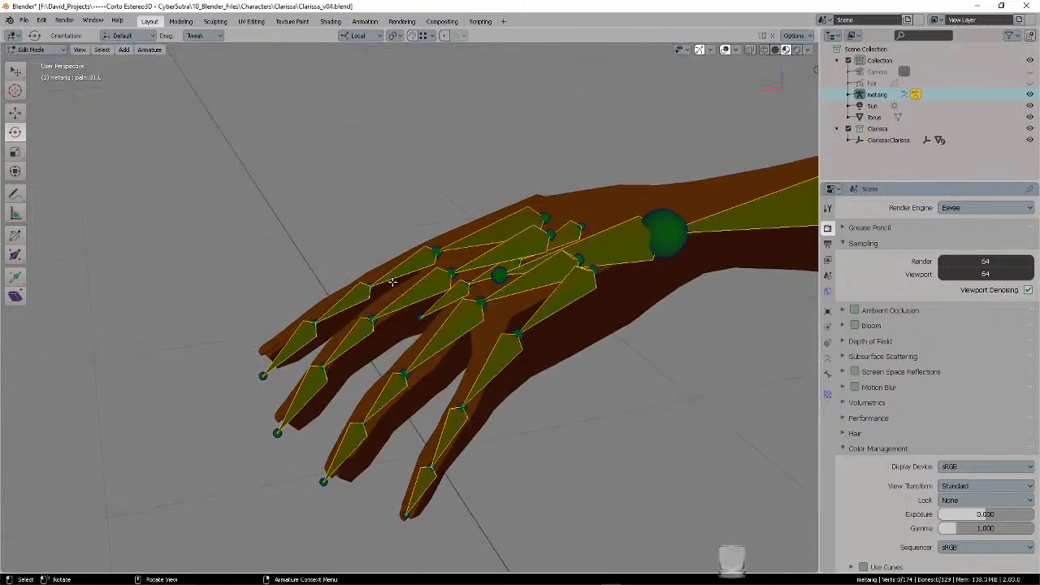
middle_click_drag(372, 283, 522, 251)
scroll(500, 305, "up", 3)
key("g")
left_click(583, 219)
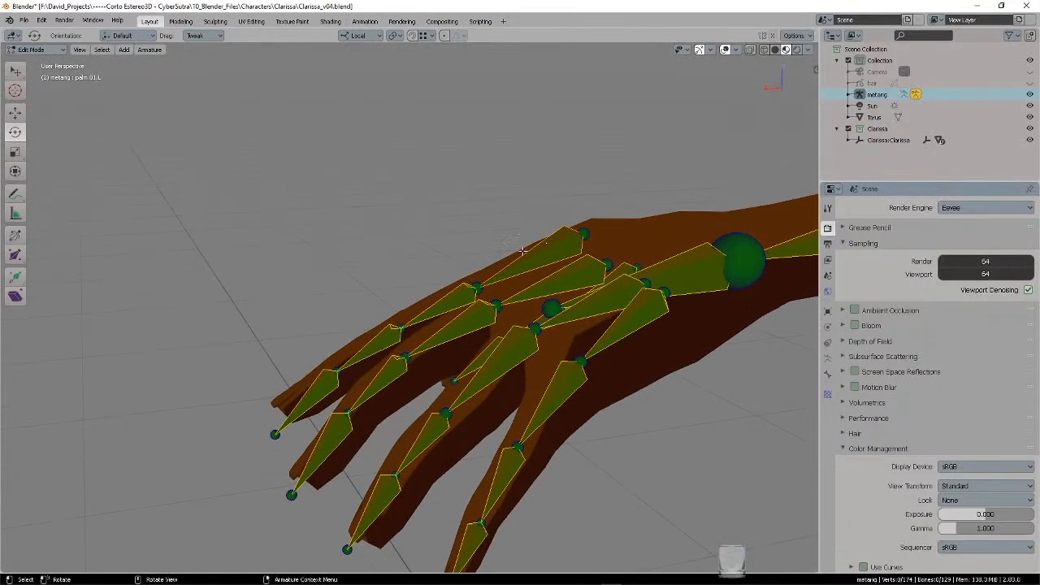
key("g")
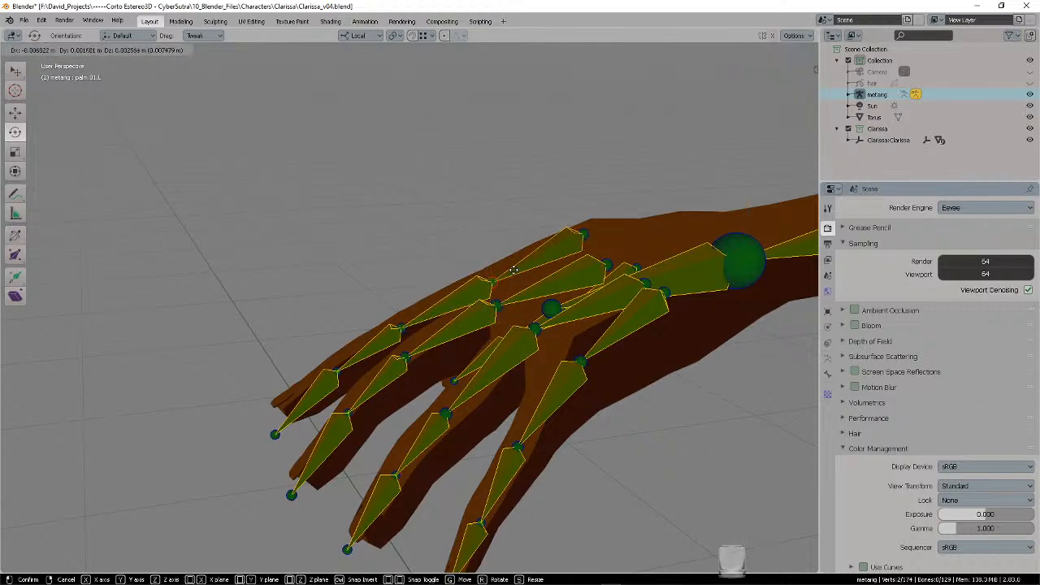
left_click(511, 269)
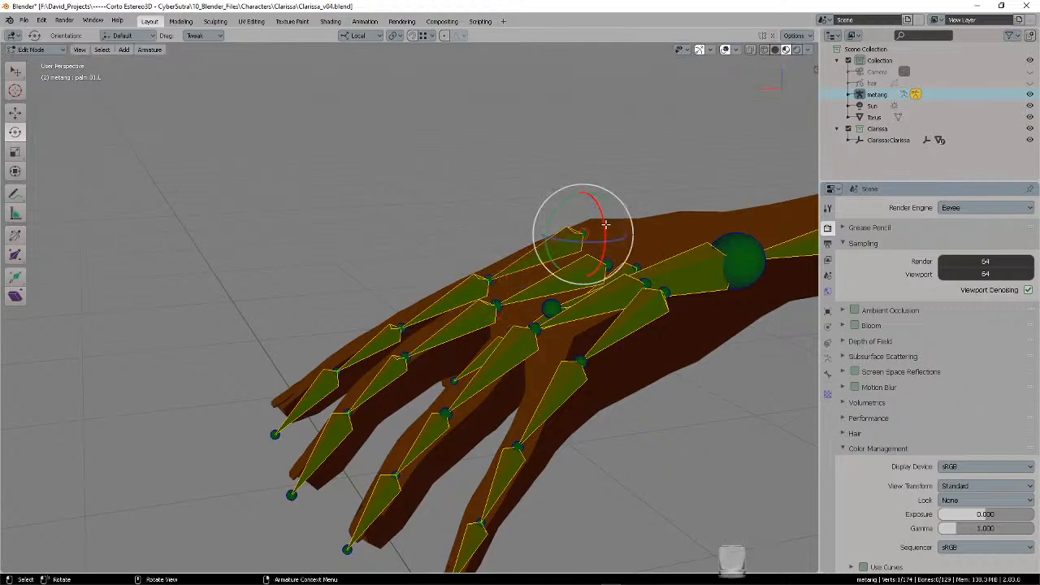
- Reposition the base of the left palm.01.L bone inside the hand, checking it from above and from the thumb side
middle_click_drag(609, 227, 606, 351)
middle_click_drag(552, 195, 580, 301, "ctrl")
middle_click_drag(580, 260, 532, 304)
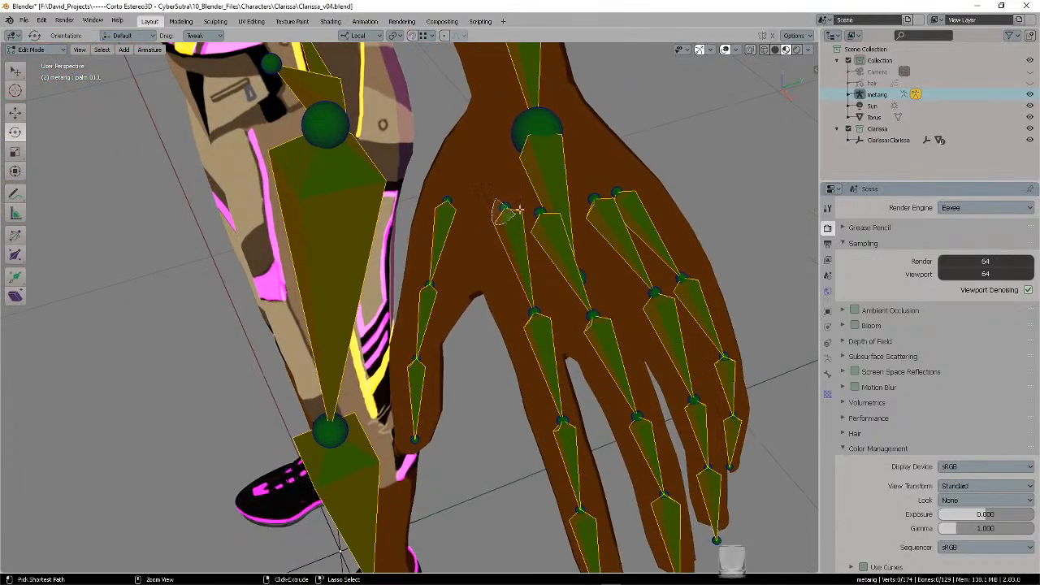
middle_click_drag(548, 220, 360, 285)
key("g")
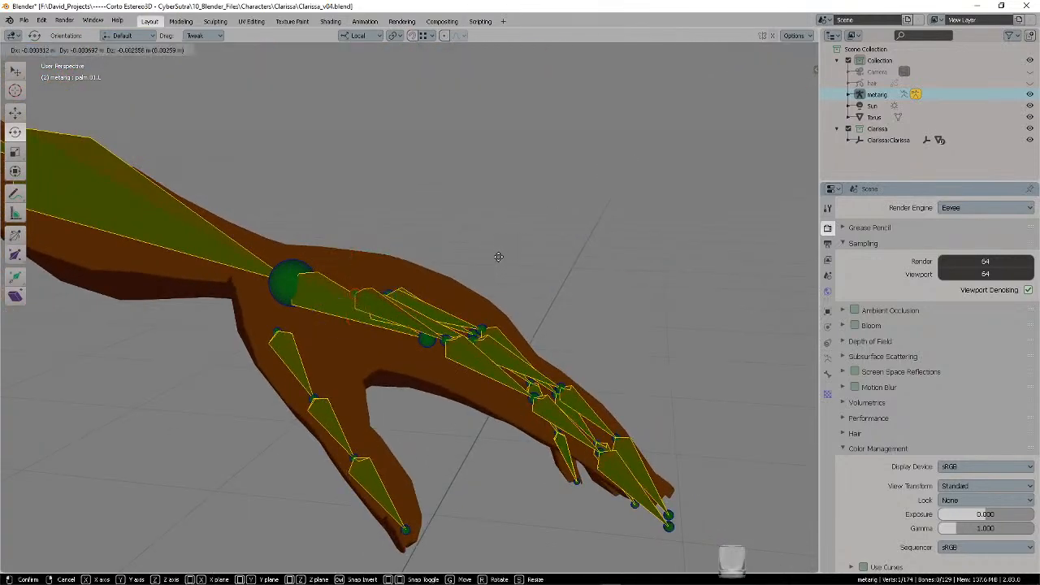
left_click(494, 267)
- Adjust a joint of the left little finger's bone chain to sit inside the finger mesh
middle_click_drag(504, 268, 620, 307)
key("g")
left_click(574, 378)
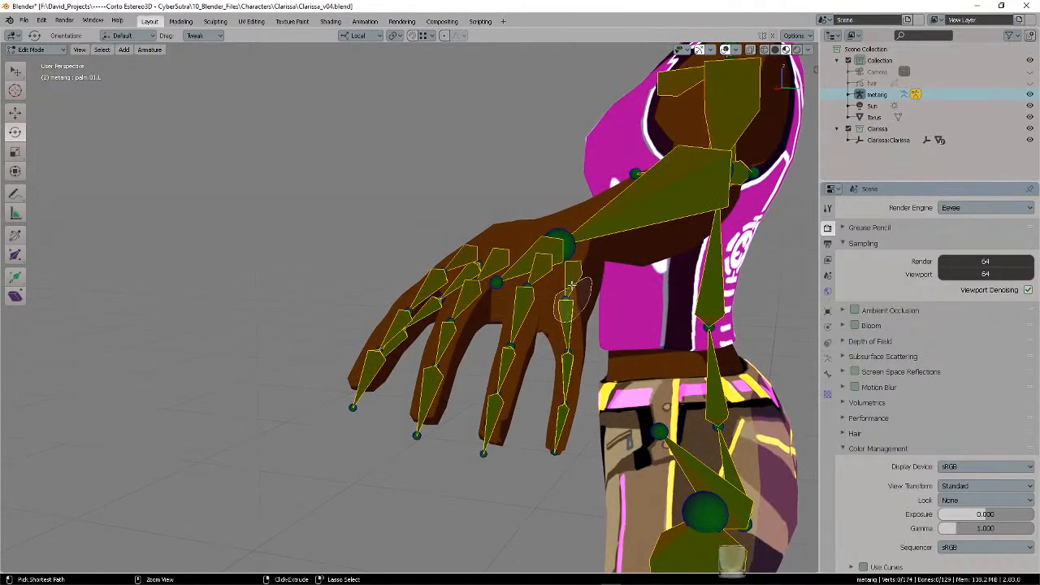
- Set the roll of the little finger's palm bone (palm.04.L) to -164°
middle_click_drag(588, 301, 544, 255)
scroll(606, 277, "up", 2)
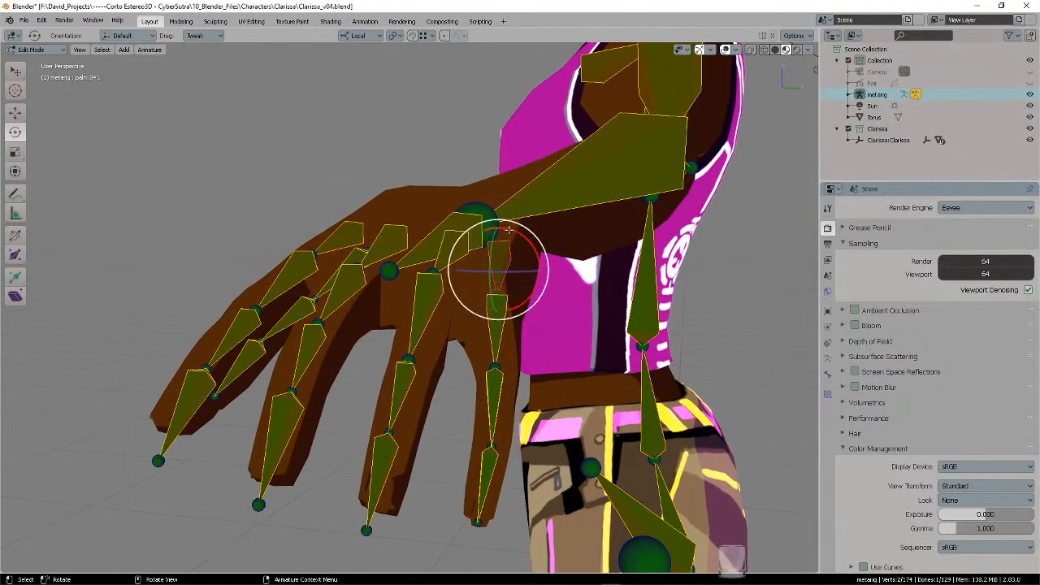
key("n")
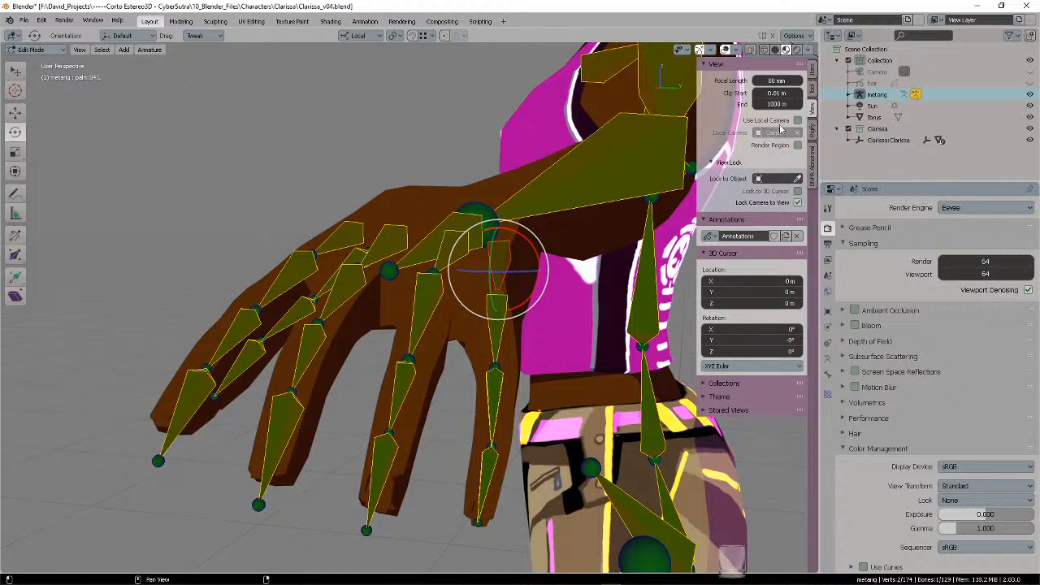
left_click(813, 73)
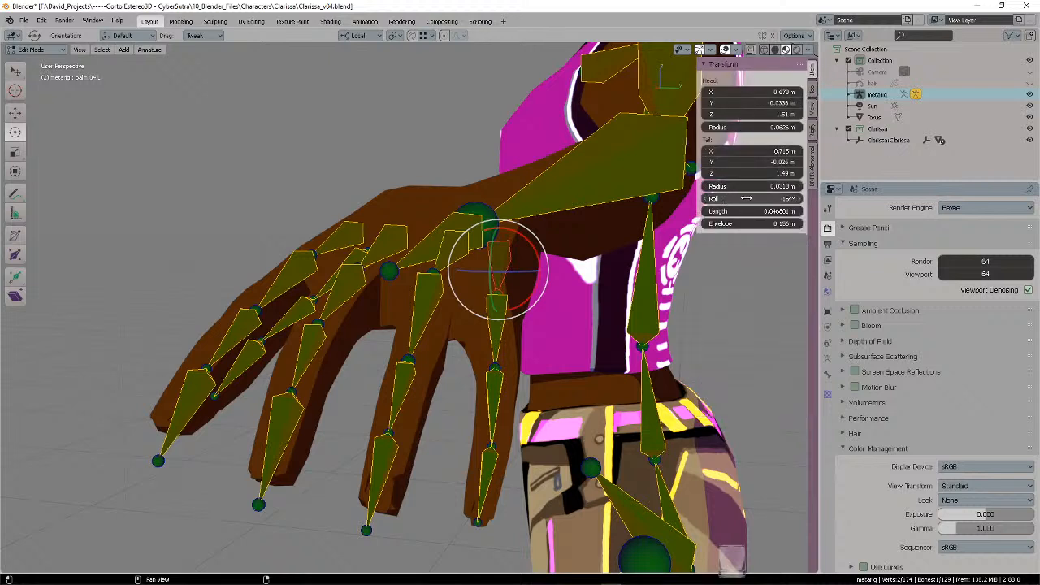
left_click_drag(742, 198, 749, 198)
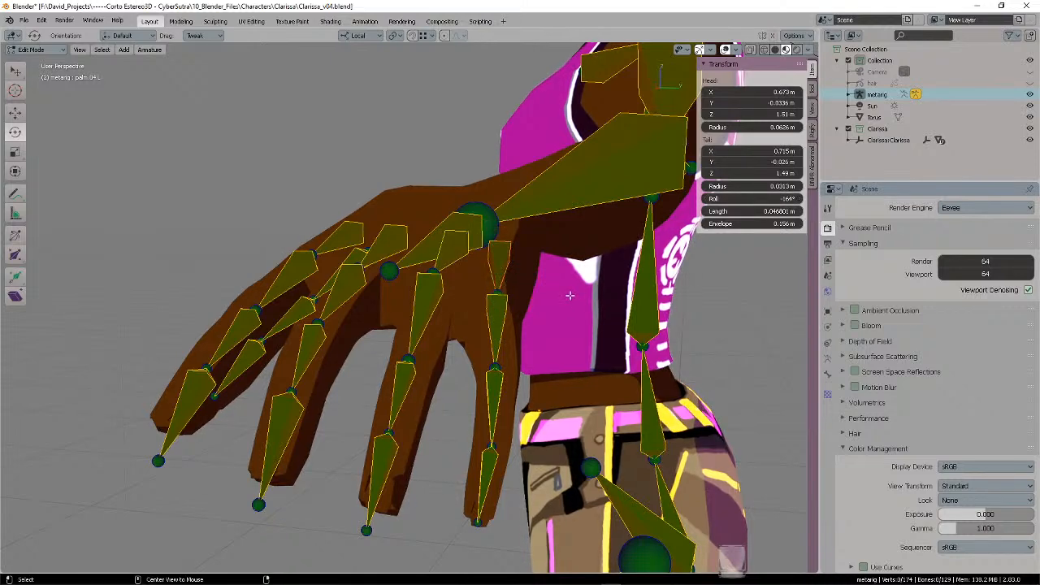
- Move the little finger's tip joint and its last knuckle joint so the end bone sits centred inside the finger mesh
middle_click_drag(488, 358, 490, 457)
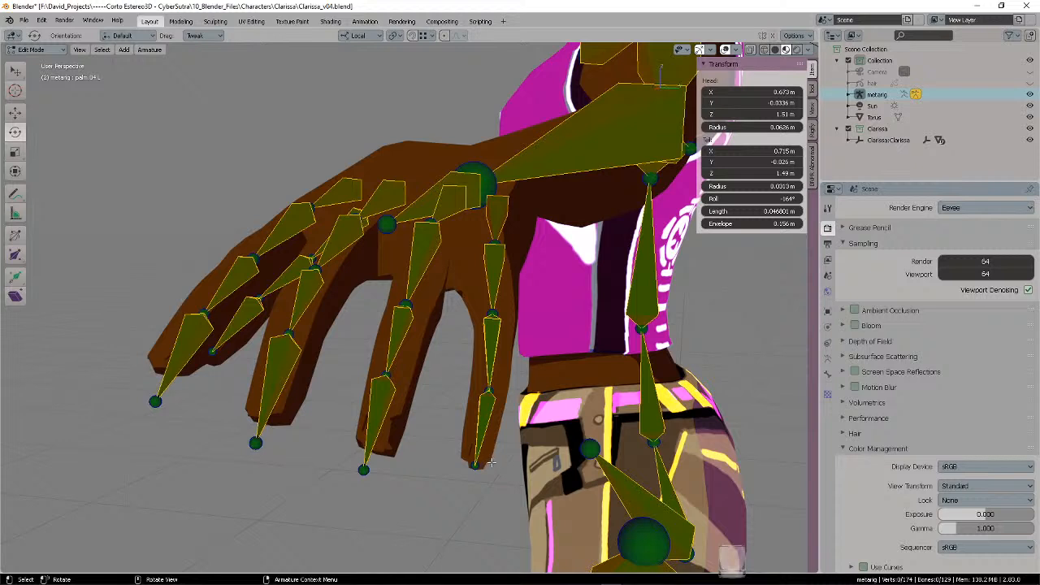
right_click_drag(487, 459, 489, 459, "ctrl")
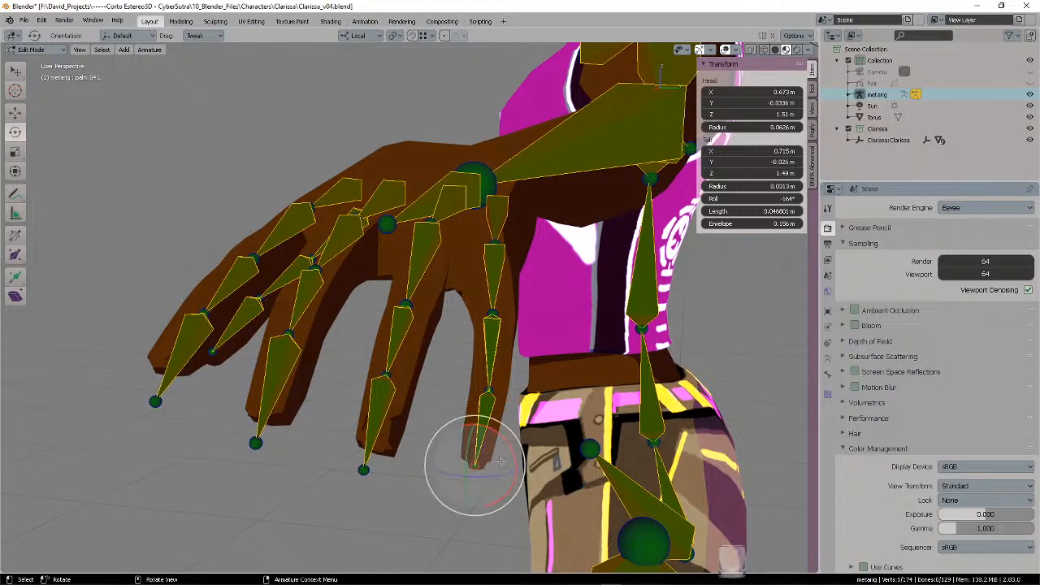
left_click(505, 462)
key("alt+a")
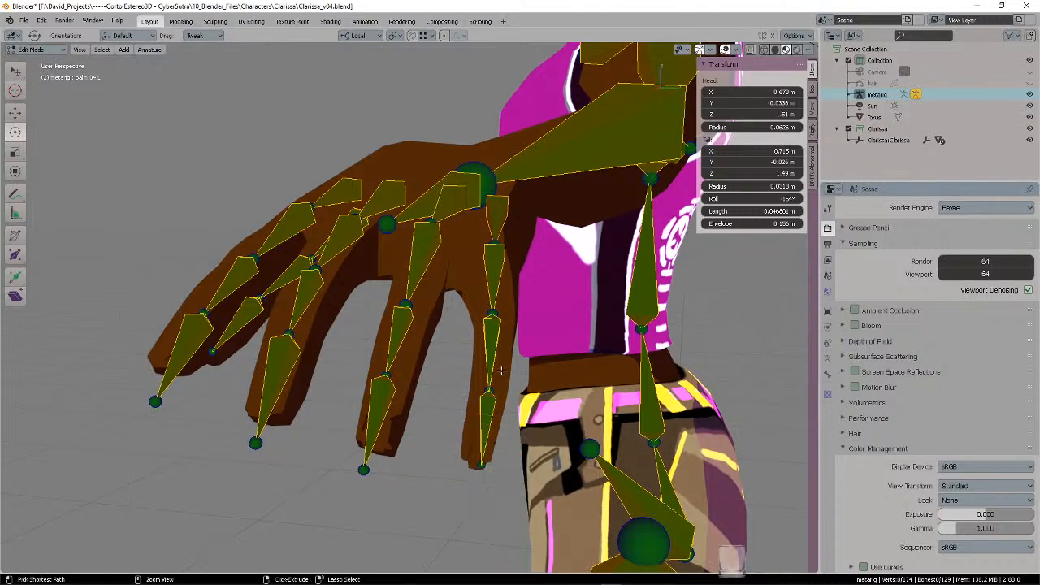
right_click_drag(499, 371, 505, 373, "ctrl")
key("g")
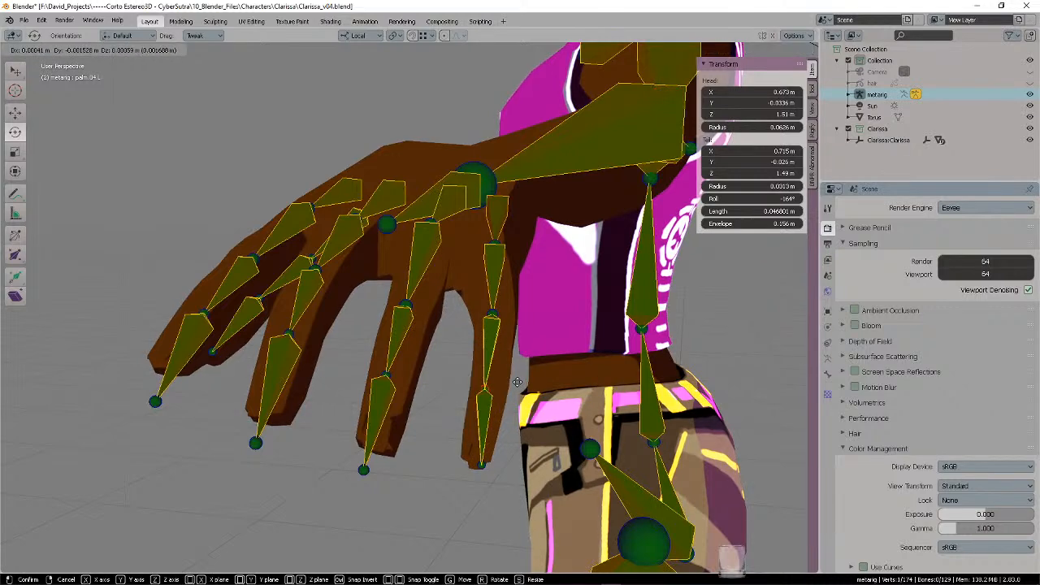
left_click(517, 382)
- Set the roll of palm.02.L to -164° and adjust the roll of palm.01.L to about -169°
middle_click_drag(484, 286, 517, 271)
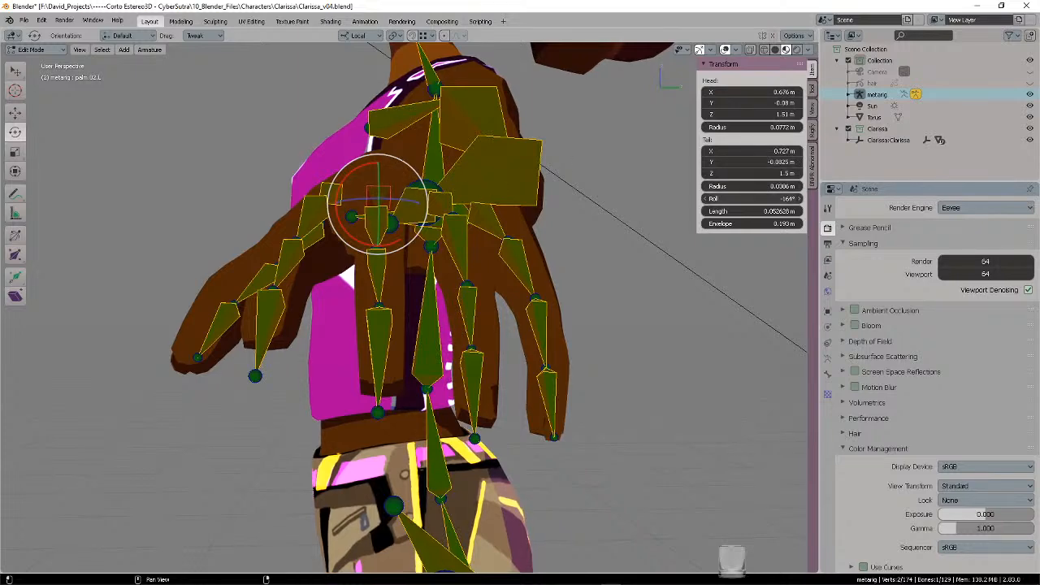
middle_click_drag(543, 147, 490, 178)
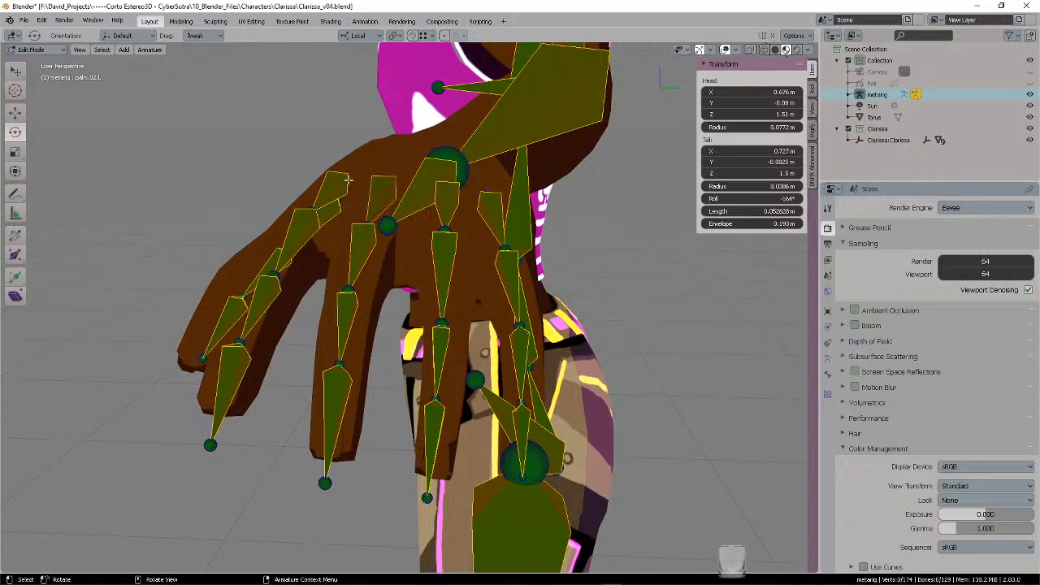
middle_click_drag(413, 149, 537, 162)
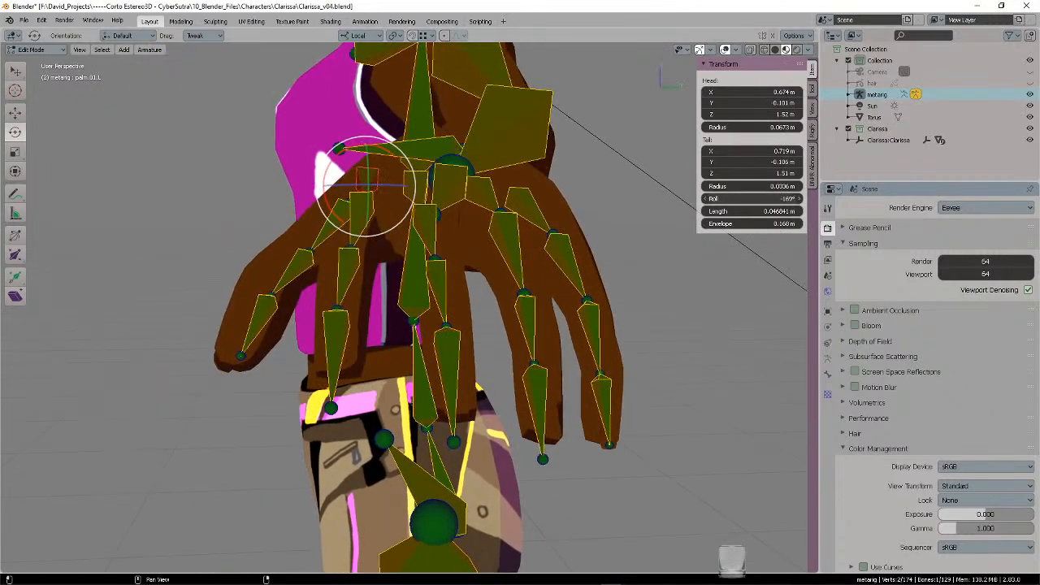
- Reposition the index finger's palm bone tail and its fingertip bone so the chain follows the finger mesh
middle_click_drag(490, 181, 440, 238)
key("g")
right_click(494, 185)
key("g")
right_click(295, 249)
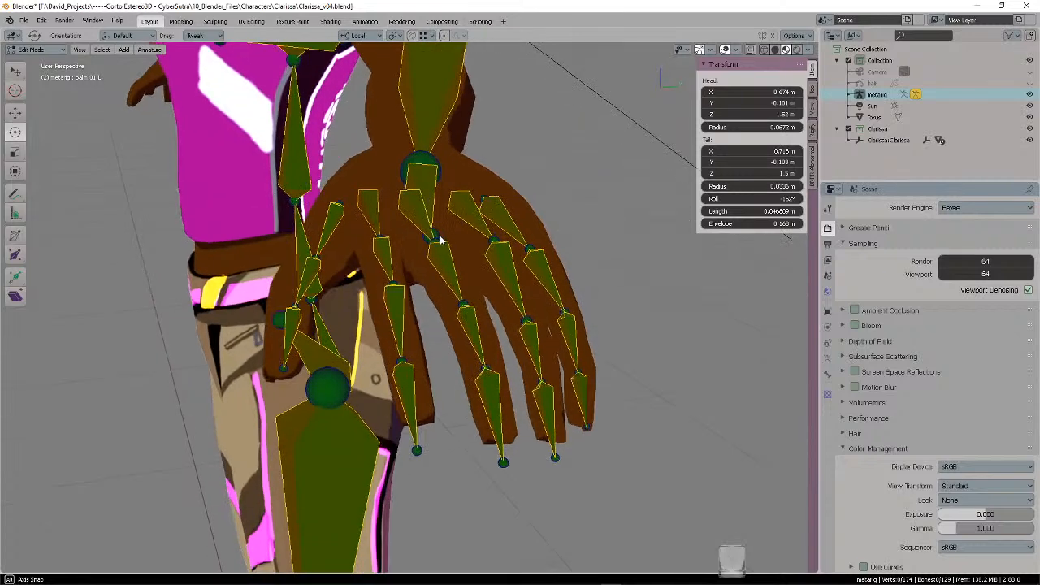
middle_click_drag(424, 338, 433, 348)
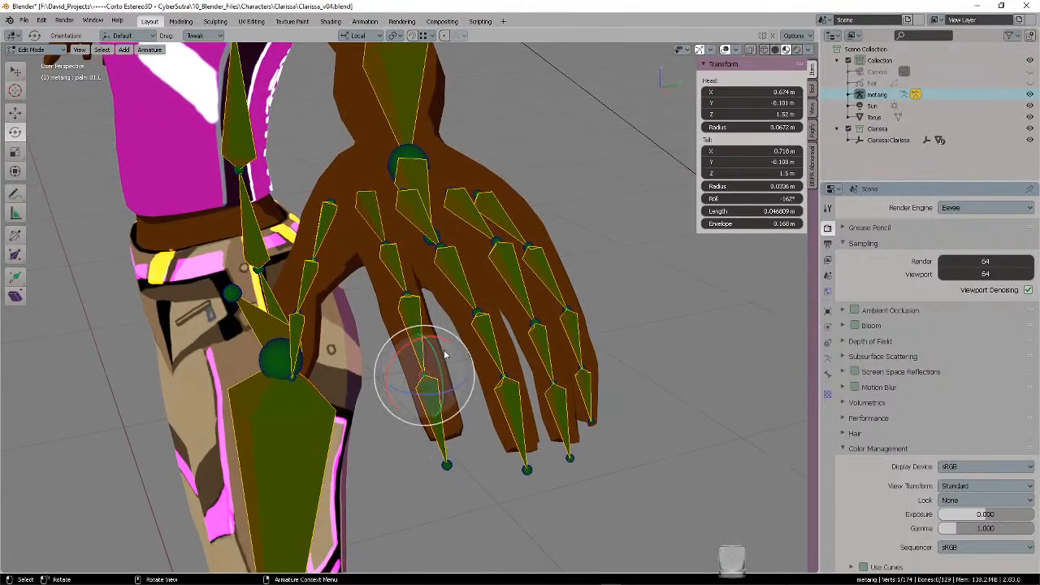
left_click(450, 457)
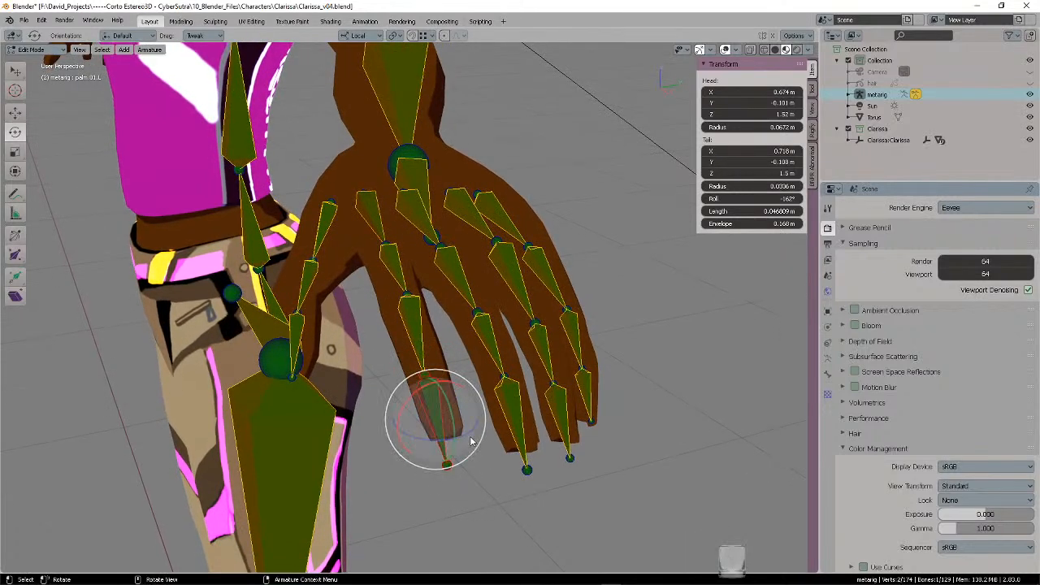
middle_click_drag(476, 441, 542, 275)
key("g")
left_click(431, 383)
- In top view, move the left wrist joint back toward the forearm and shorten the hand bone to about 0.085 m from its tail
scroll(420, 314, "down", 2)
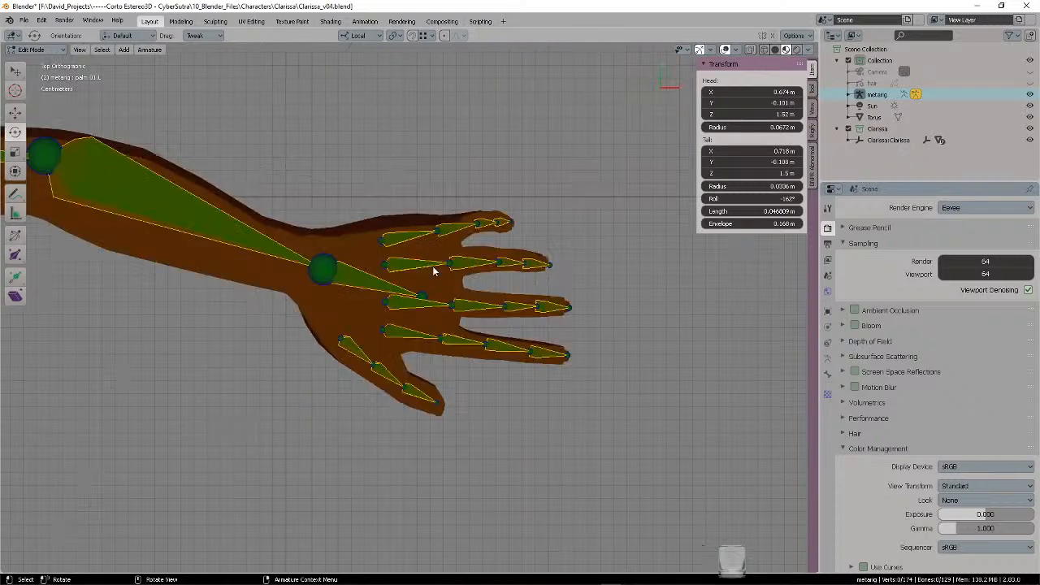
middle_click_drag(354, 248, 488, 224, "shift")
right_click_drag(416, 249, 491, 198, "ctrl")
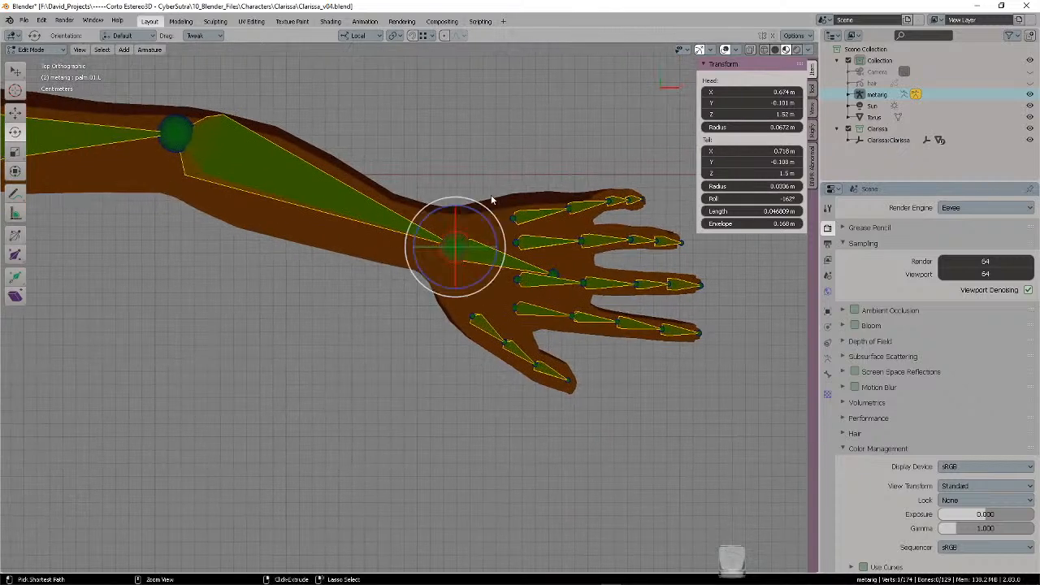
key("g")
left_click(472, 210)
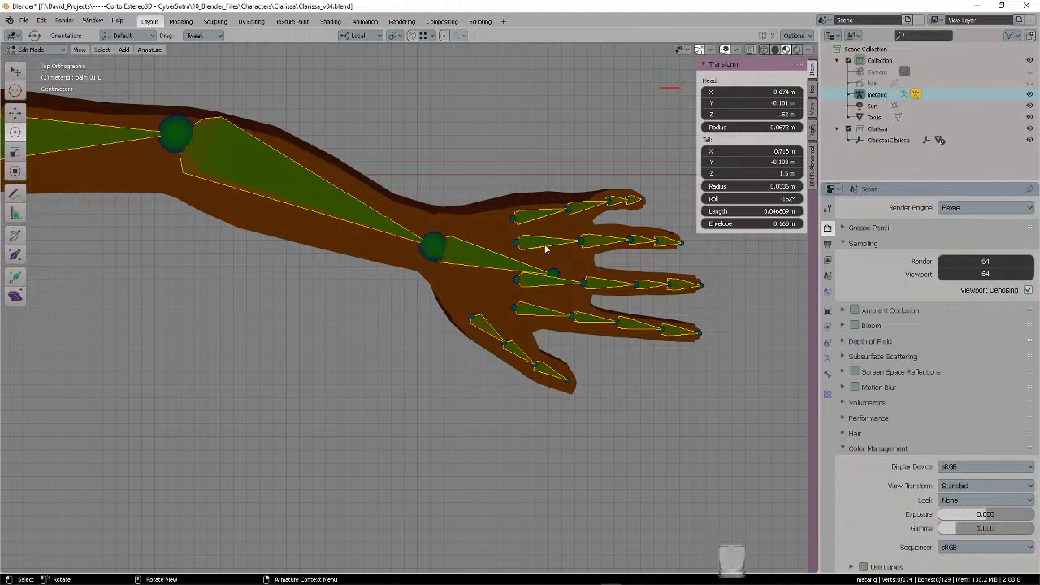
left_click(558, 273)
key("g")
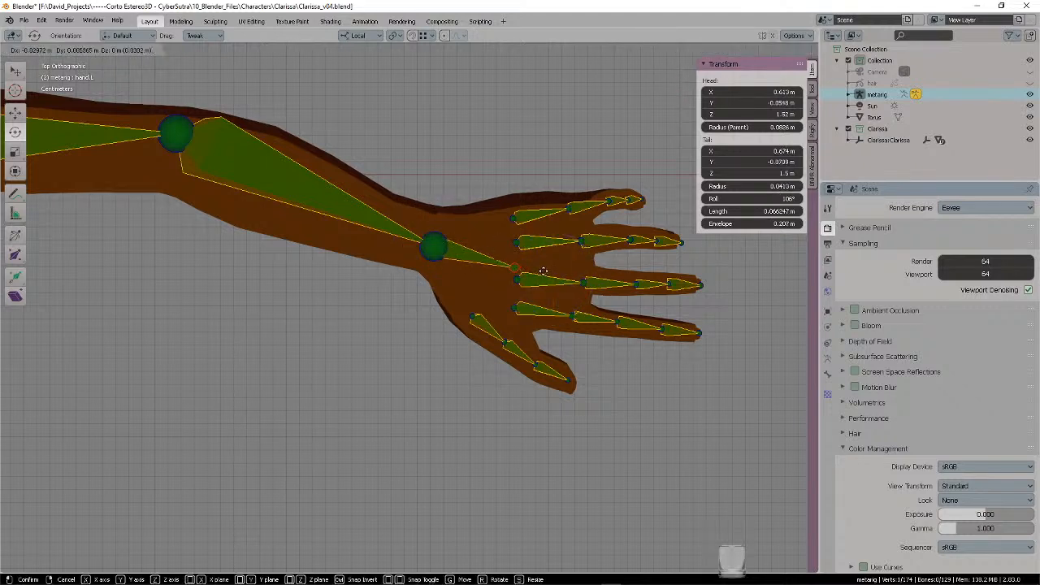
left_click(569, 282)
left_click(467, 229)
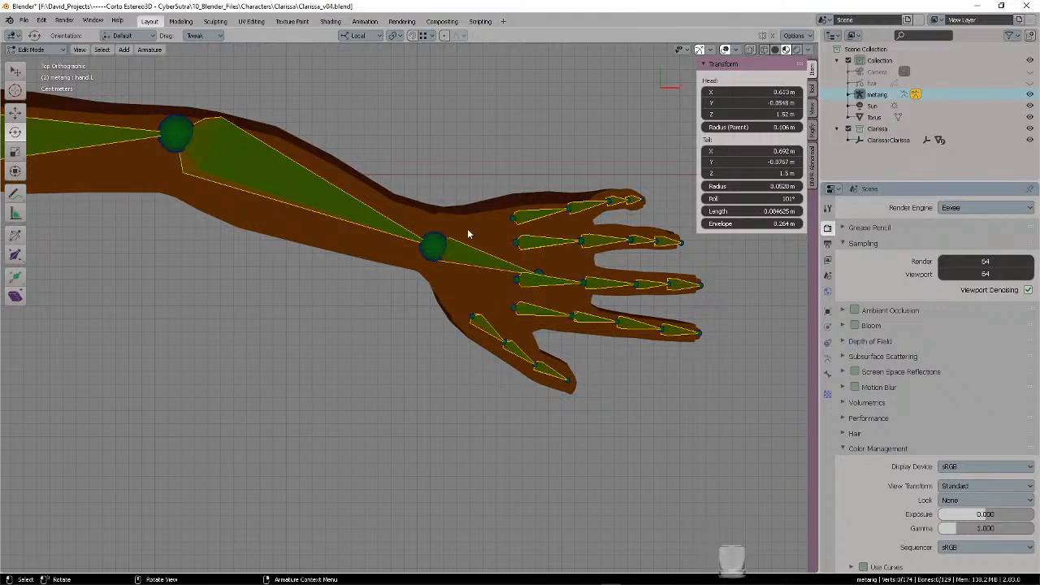
- Refine the left hand bone in top view, nudging its head to about Y -0.049 m and its tail to about Y -0.079 m
middle_click_drag(502, 226, 612, 242, "shift")
right_click_drag(560, 274, 575, 250, "ctrl")
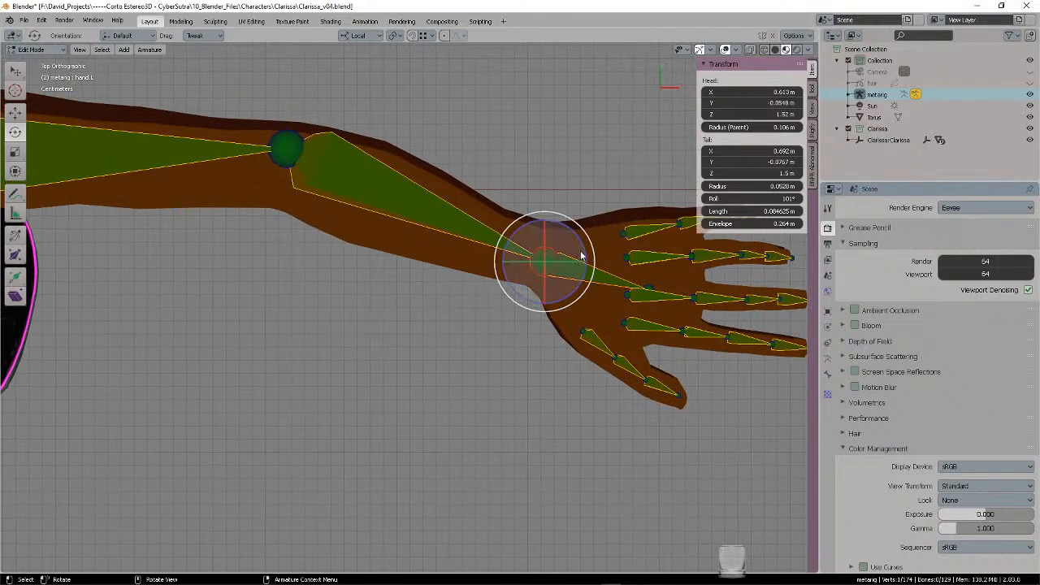
key("g")
left_click(583, 244)
key("alt+a")
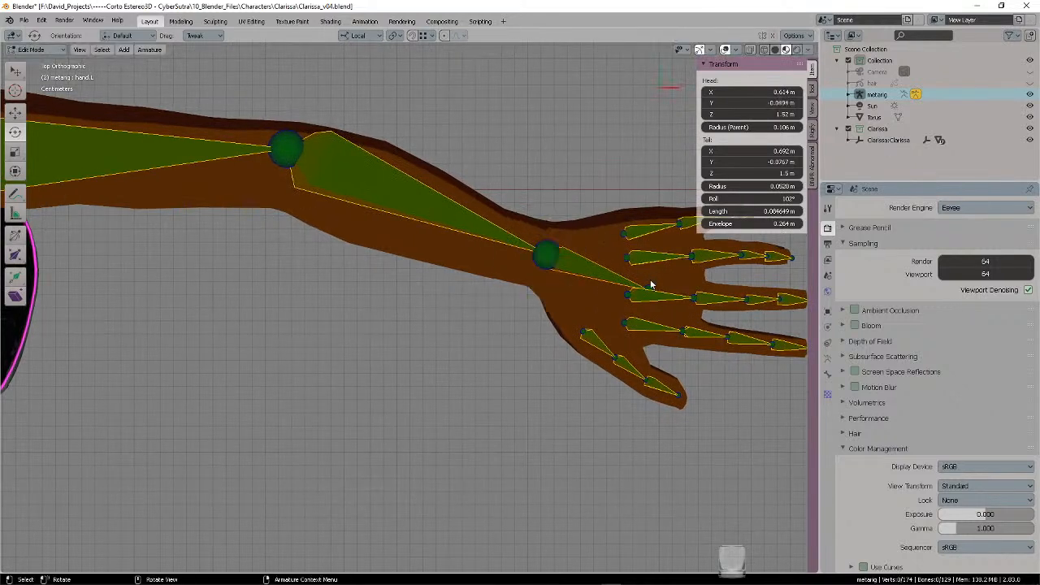
left_click(651, 285)
key("g")
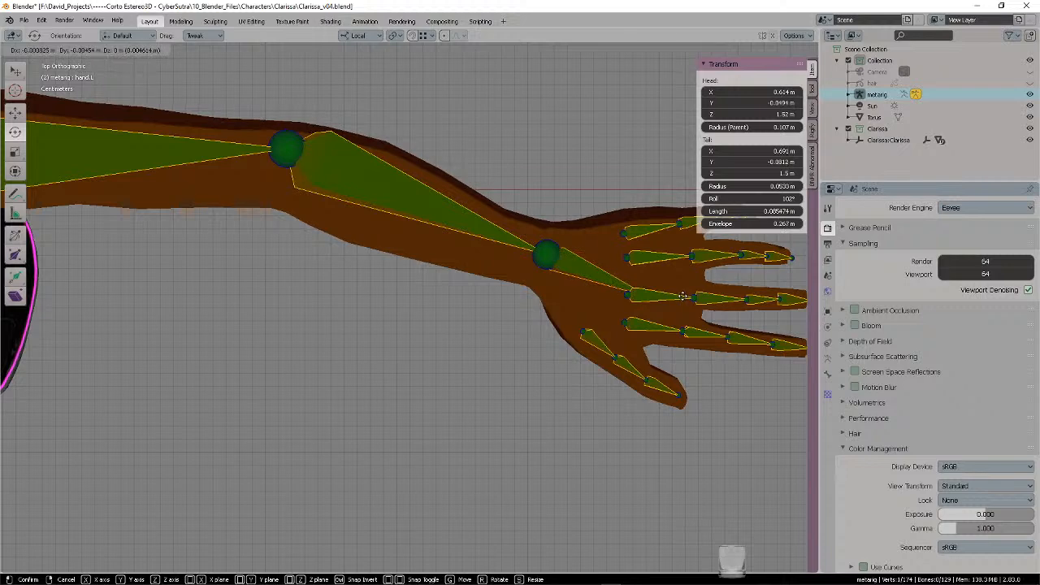
left_click(605, 272)
- Shift the left elbow joint slightly outward along the arm in top view to match the mesh's elbow
scroll(443, 238, "down", 6)
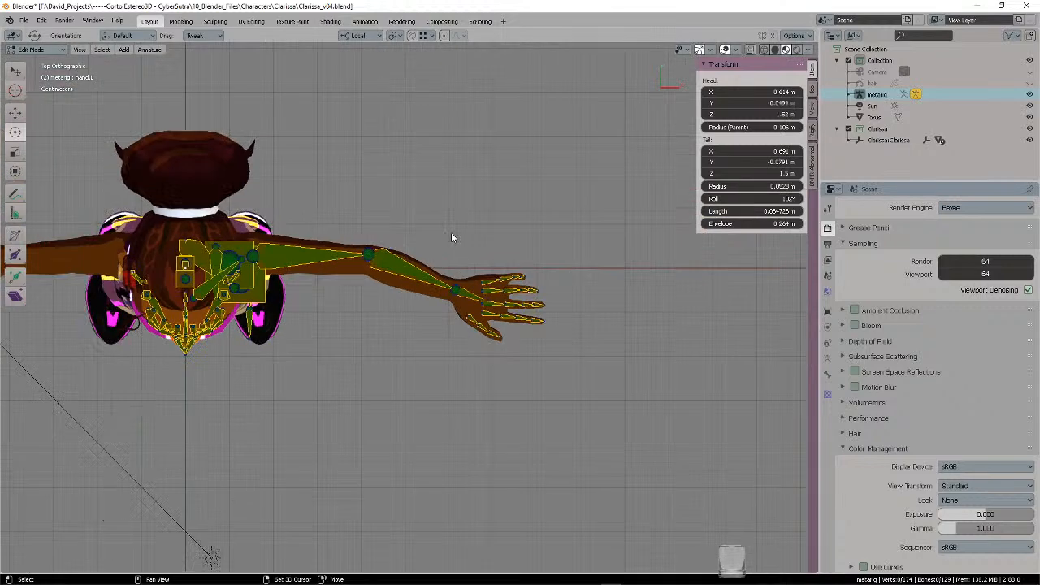
middle_click_drag(455, 234, 548, 195, "shift")
scroll(520, 189, "up", 3)
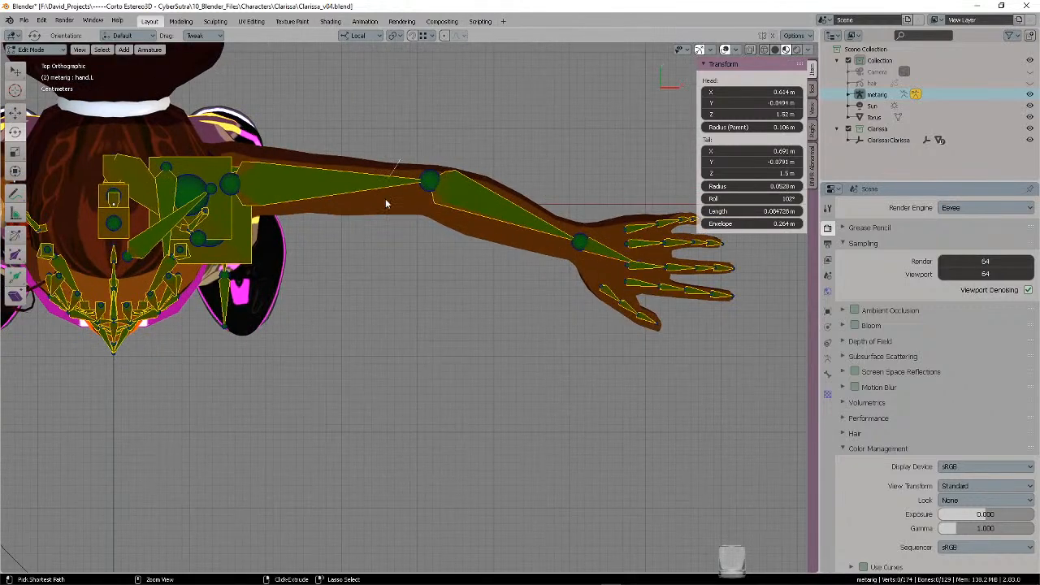
left_click(430, 181)
key("g")
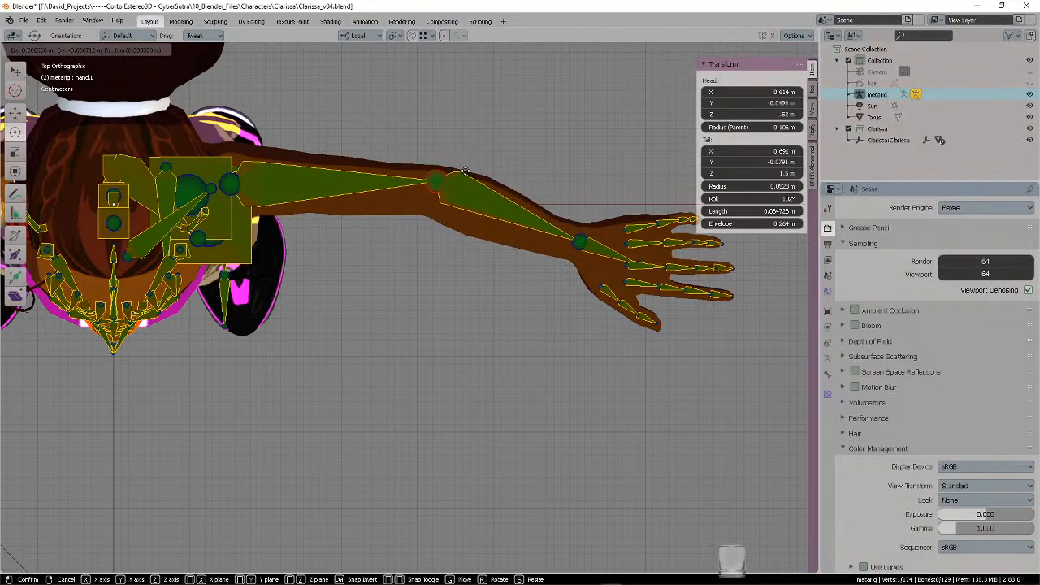
left_click(464, 174)
left_click(447, 216)
- Select the left elbow joint and fine-tune its placement inside the arm in back view
mouse_move(447, 216)
middle_mouse_down()
mouse_move(448, 273)
mouse_move(429, 212)
mouse_move(462, 259)
mouse_move(453, 273)
mouse_move(439, 263)
middle_mouse_up()
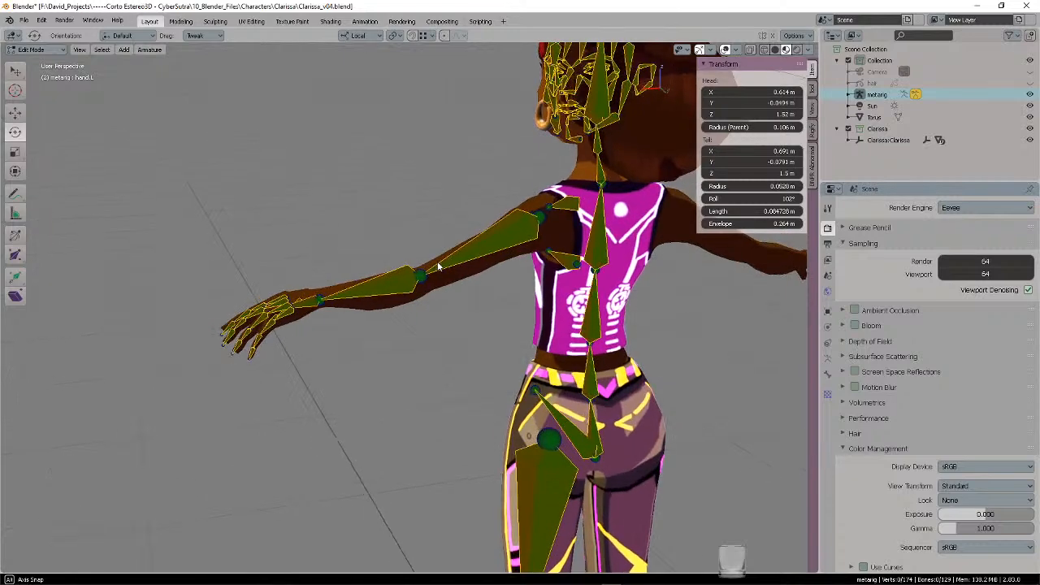
mouse_move(409, 250)
right_mouse_down("ctrl")
mouse_move(424, 320)
mouse_move(451, 259)
right_mouse_up("ctrl")
key("ctrl+KP_1")
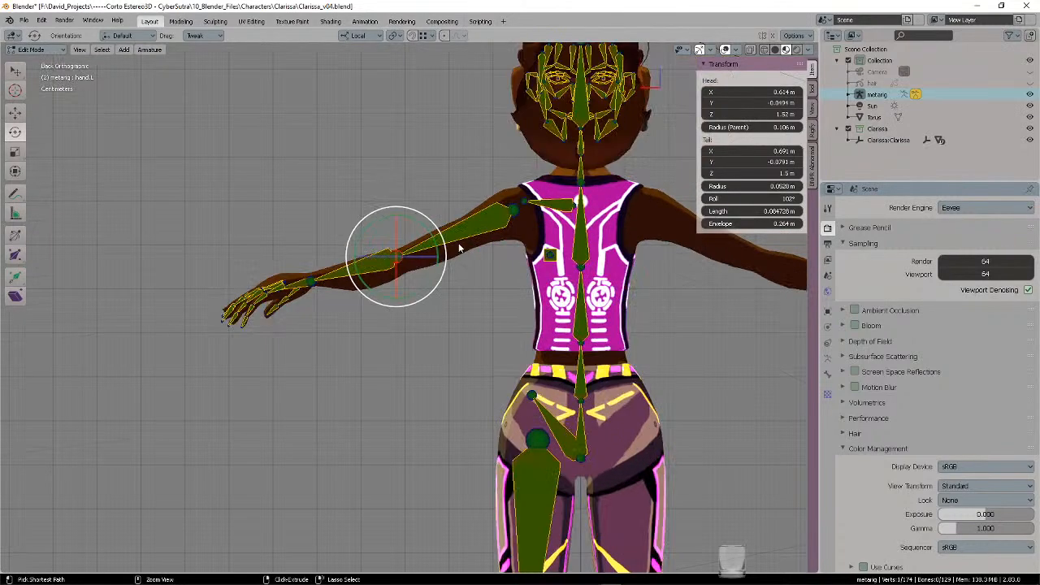
scroll(487, 220, "up", 3)
middle_click_drag(528, 206, 515, 236, "shift")
left_click(461, 250)
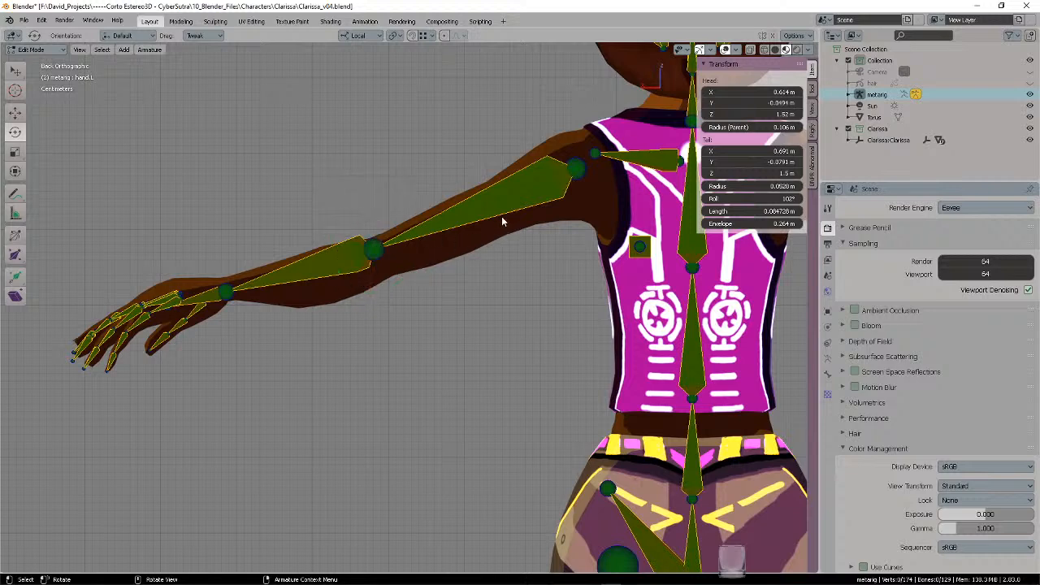
- Raise the head of the left upper arm bone slightly within the shoulder in back view
mouse_move(578, 152)
right_mouse_down("ctrl")
mouse_move(555, 208)
mouse_move(587, 140)
mouse_move(569, 135)
right_mouse_up("ctrl")
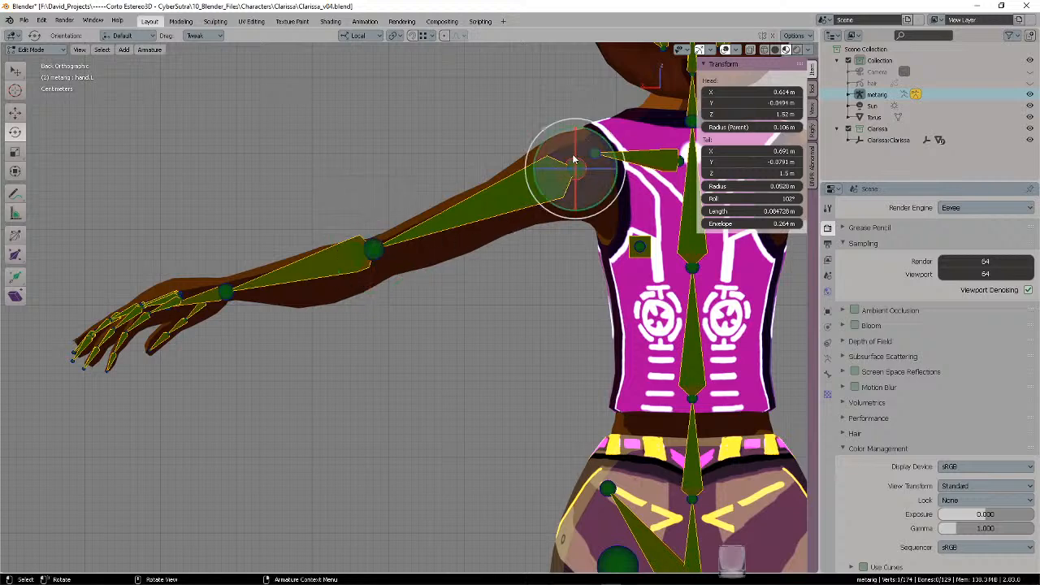
key("g")
left_click(579, 155)
key("alt+a")
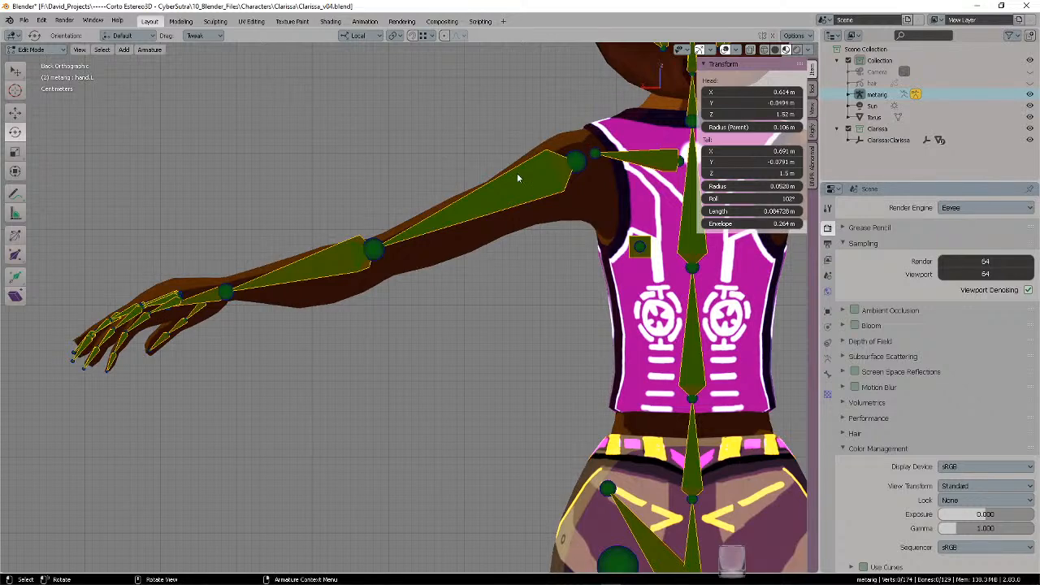
- In front view, move the outer end of the left shoulder bone slightly outward, closer to the upper arm bone's head
key("KP_1")
middle_click_drag(419, 165, 593, 177, "shift")
scroll(569, 203, "down", 3)
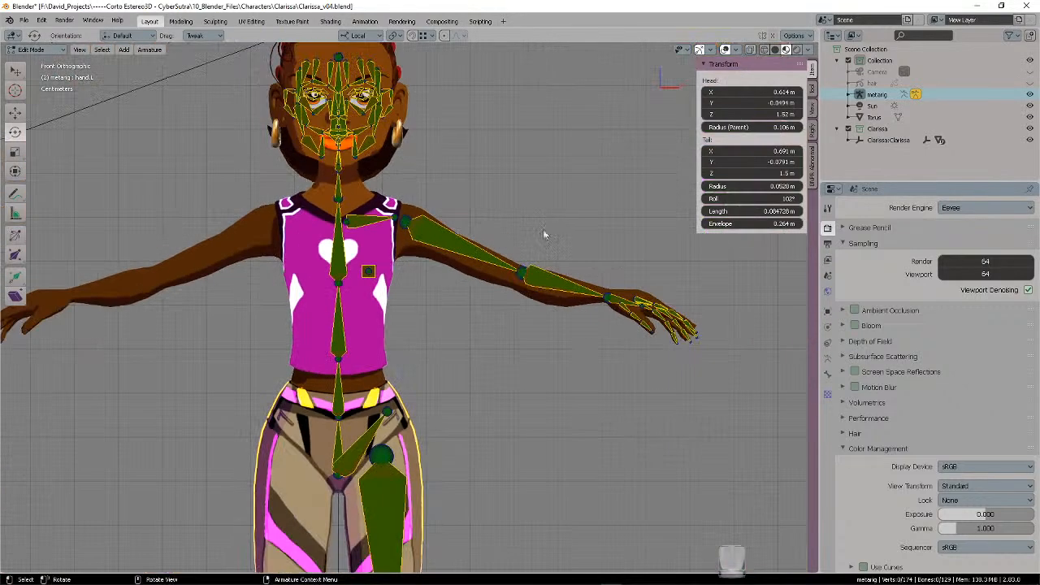
scroll(545, 195, "up", 3)
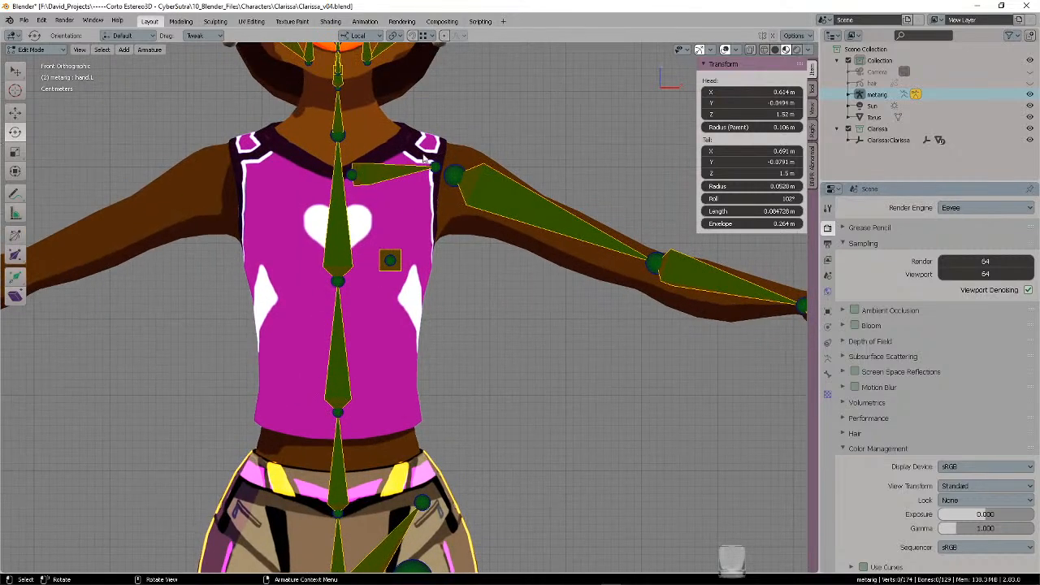
right_click_drag(440, 190, 444, 148, "ctrl")
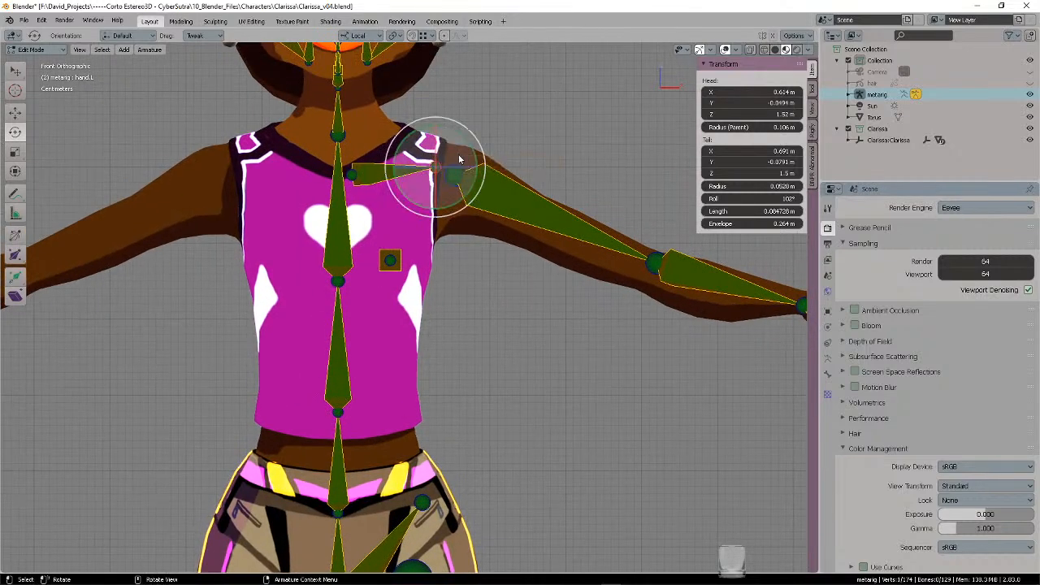
key("g")
left_click(462, 155)
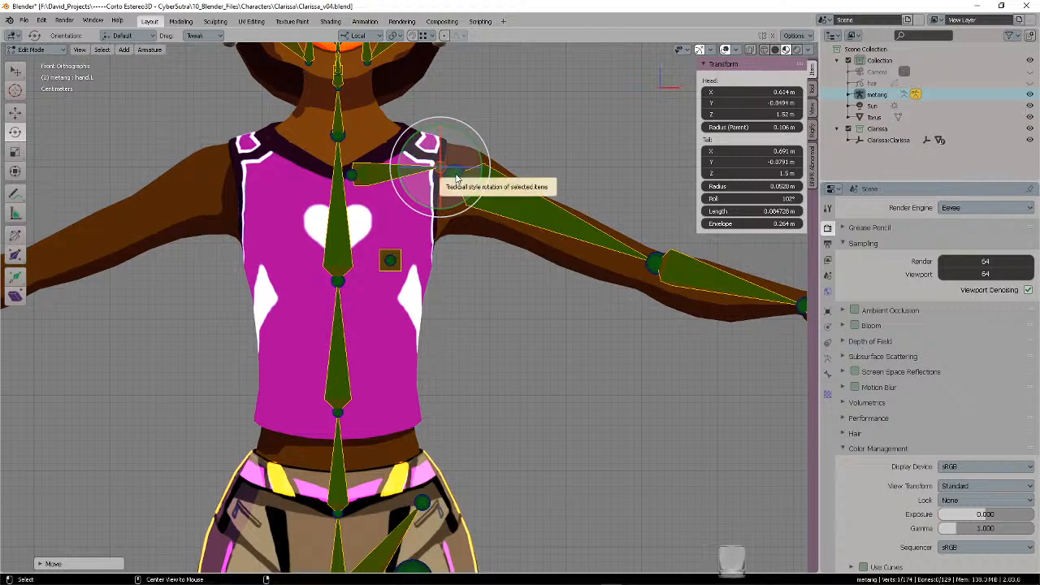
key("alt+a")
left_click(461, 175)
key("alt+a")
scroll(526, 167, "down", 3)
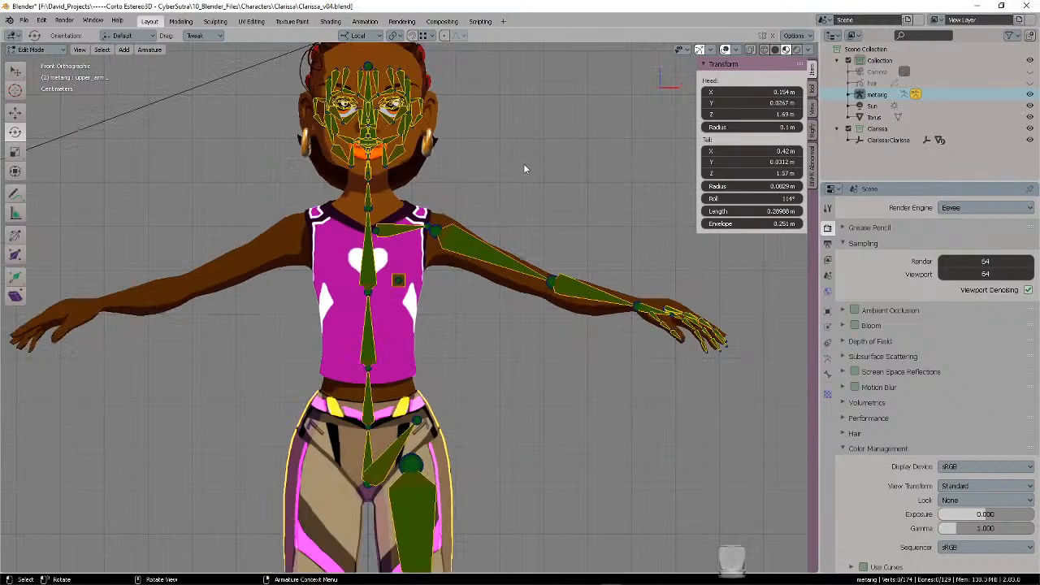
- In right side view, select the head and face bones together and shift them slightly back to fit the character's head
scroll(513, 203, "down", 2)
middle_click_drag(553, 209, 451, 220)
scroll(483, 213, "up", 3)
middle_click_drag(516, 206, 492, 355)
scroll(486, 251, "up", 4)
key("KP_3")
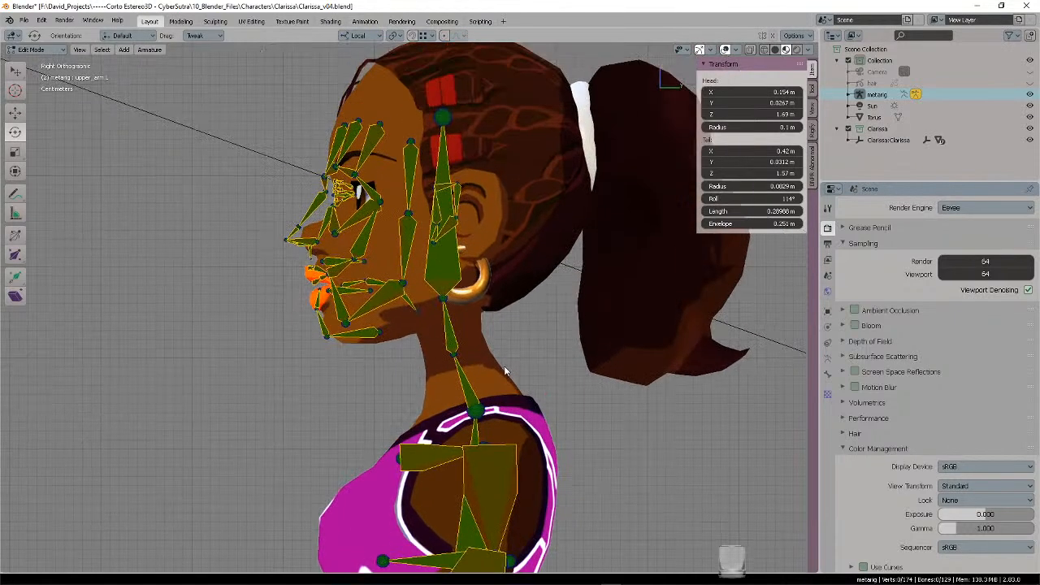
scroll(521, 331, "down", 1)
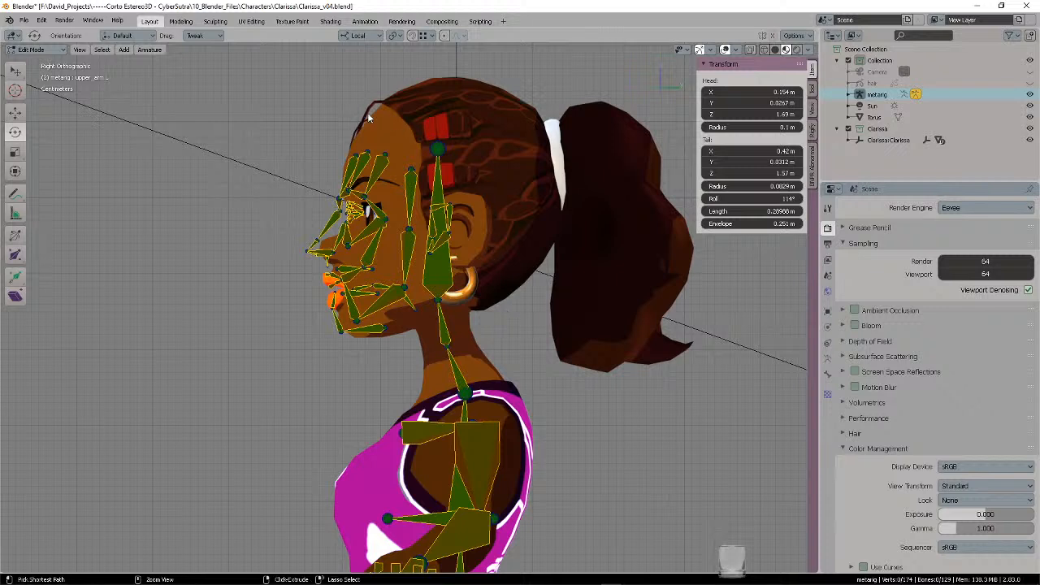
mouse_move(298, 165)
right_mouse_down("ctrl")
mouse_move(290, 344)
mouse_move(392, 346)
mouse_move(463, 309)
mouse_move(474, 136)
mouse_move(302, 162)
right_mouse_up("ctrl")
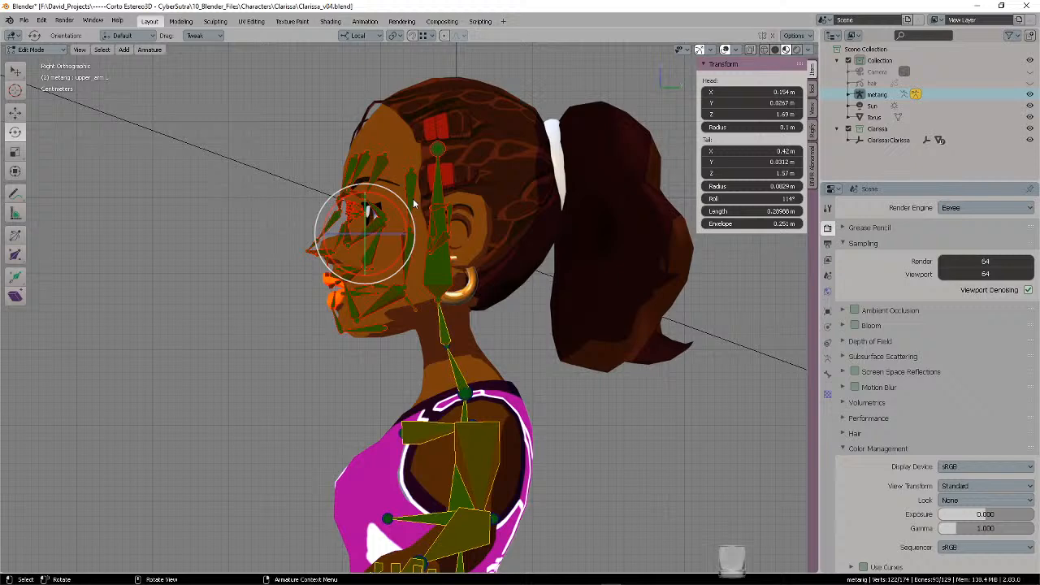
key("g")
left_click(450, 224)
key("alt+a")
scroll(449, 223, "up", 3)
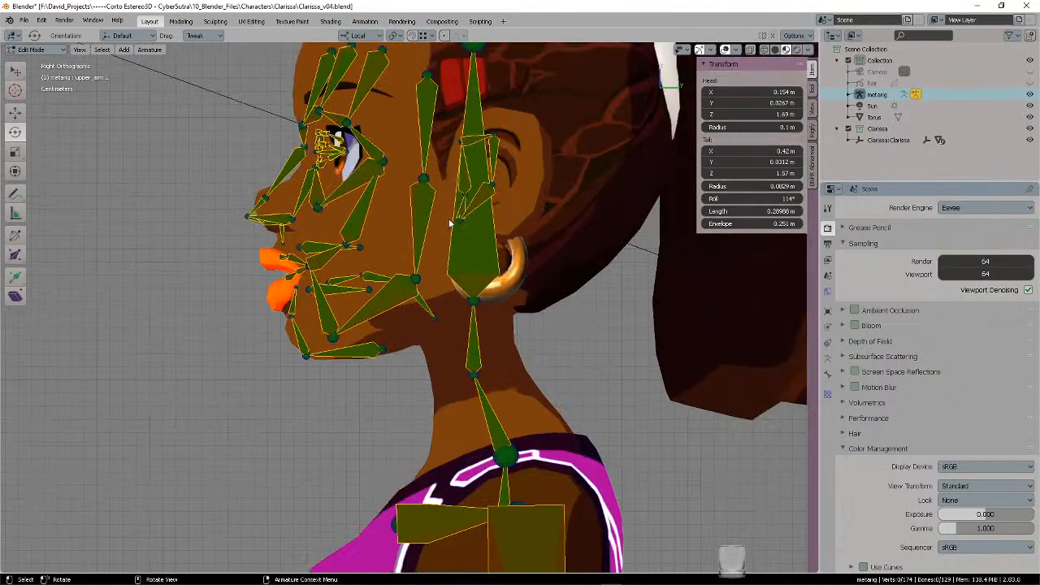
middle_click_drag(450, 224, 490, 283, "shift")
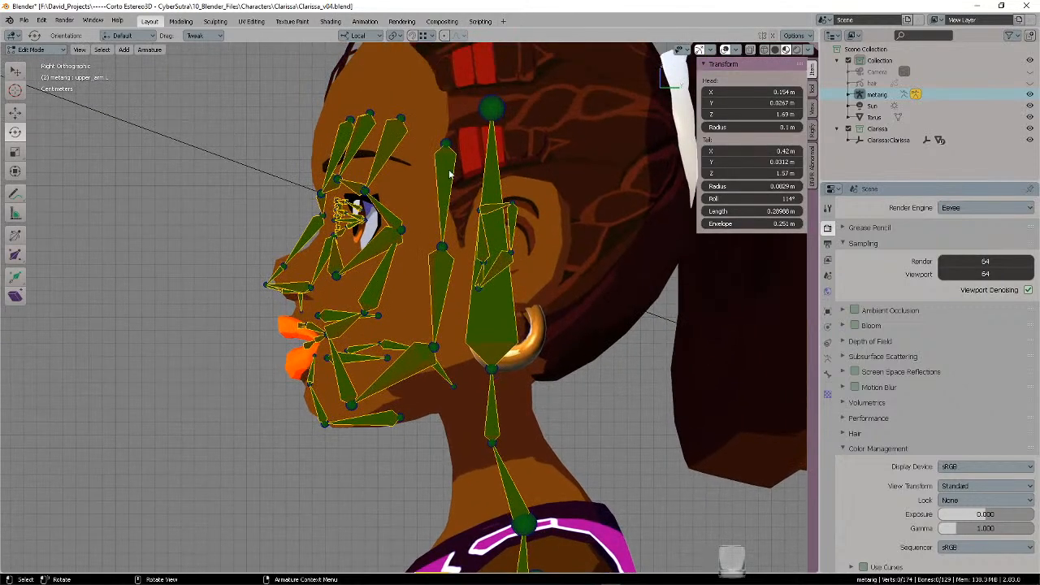
mouse_move(356, 95)
right_mouse_down("ctrl")
mouse_move(405, 138)
mouse_move(404, 94)
right_mouse_up("ctrl")
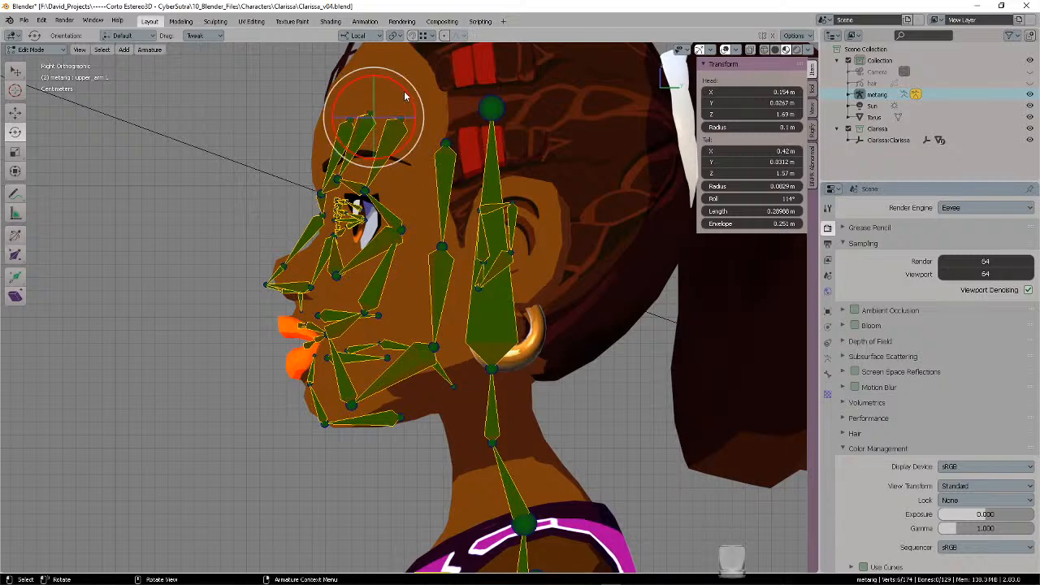
key("alt+a")
- Examine in front view how the metarig's bones line up with the character mesh from head to feet
scroll(456, 164, "down", 5)
key("KP_1")
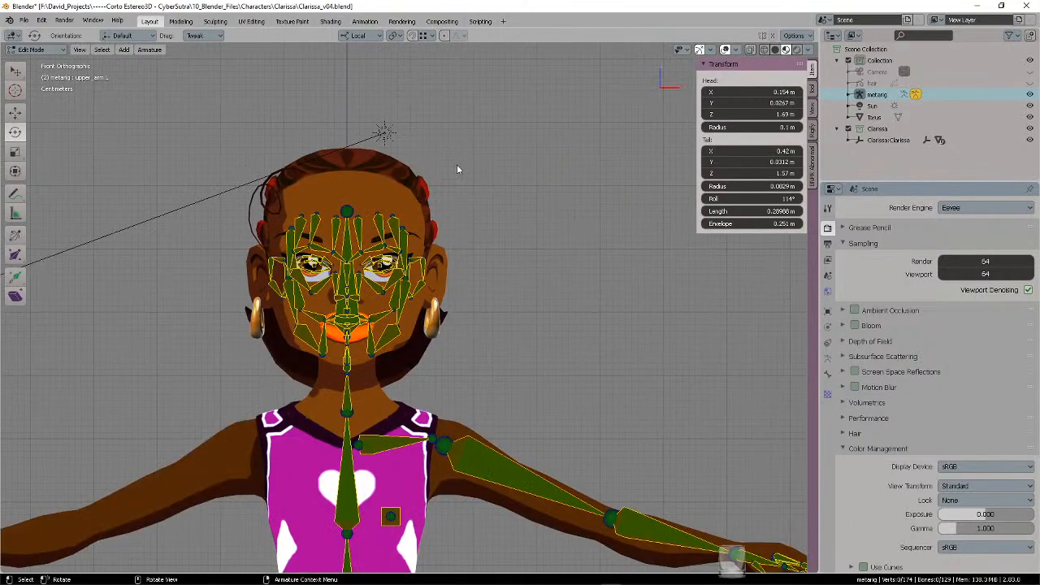
scroll(456, 231, "up", 3)
scroll(487, 275, "up", 2)
middle_click_drag(512, 301, 569, 185, "shift")
scroll(556, 219, "down", 3)
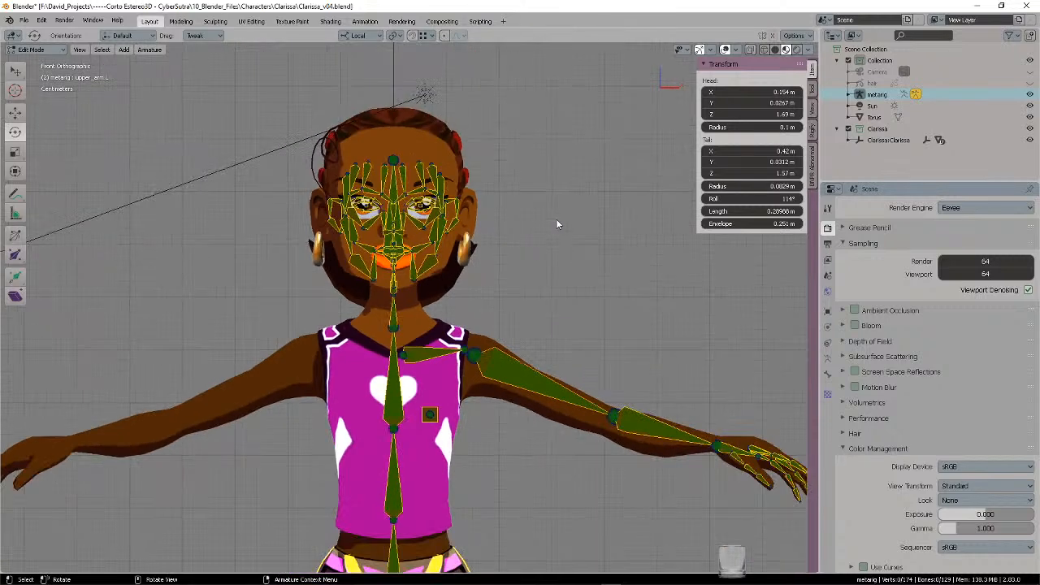
middle_click_drag(544, 257, 553, 172, "shift")
scroll(553, 173, "down", 1)
middle_click_drag(535, 286, 524, 201, "shift")
scroll(514, 263, "down", 2)
middle_click_drag(494, 332, 493, 251, "shift")
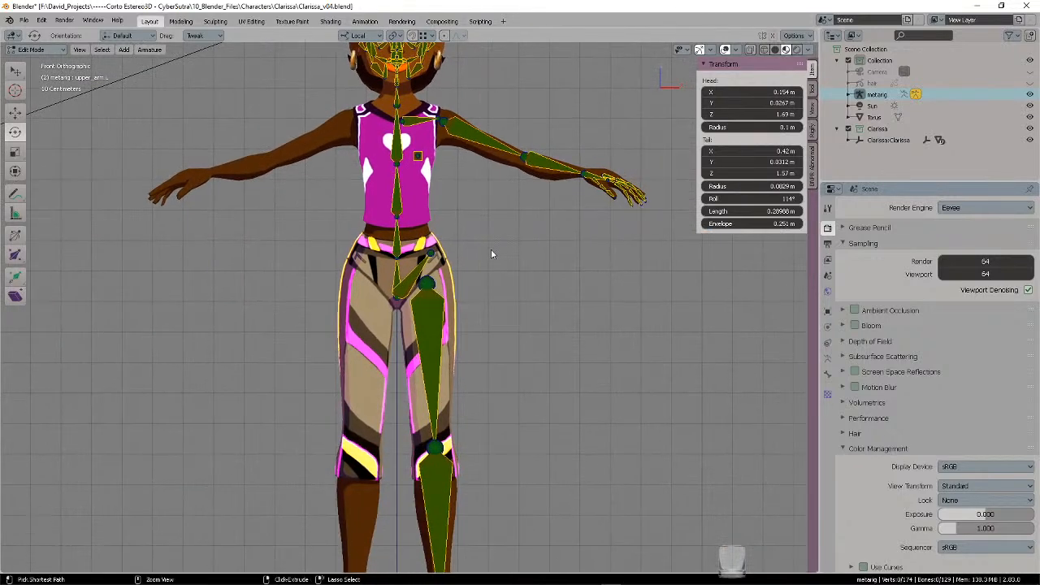
scroll(495, 273, "down", 2)
mouse_move(494, 289)
middle_mouse_down("shift")
mouse_move(494, 202)
mouse_move(492, 284)
middle_mouse_up("shift")
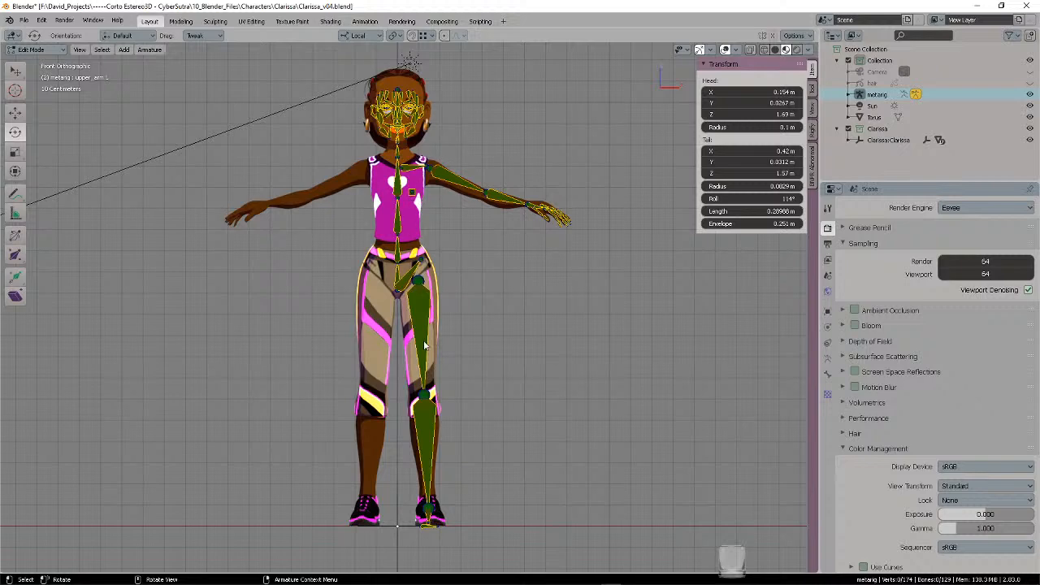
- In right side view, move the left ankle joint up and back into the ankle just above the shoe
middle_click_drag(441, 433, 470, 351, "shift")
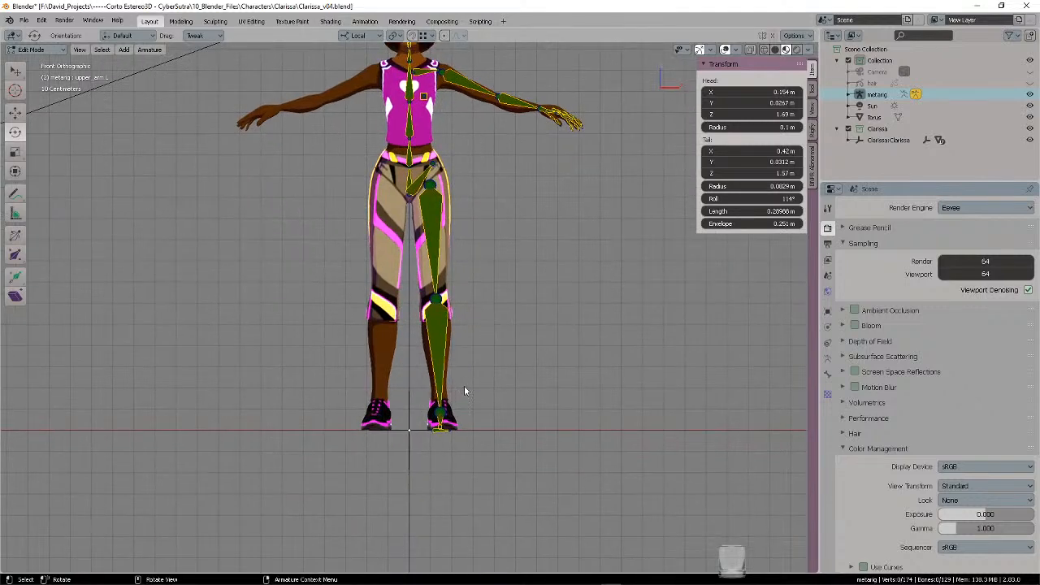
middle_click_drag(509, 389, 413, 399)
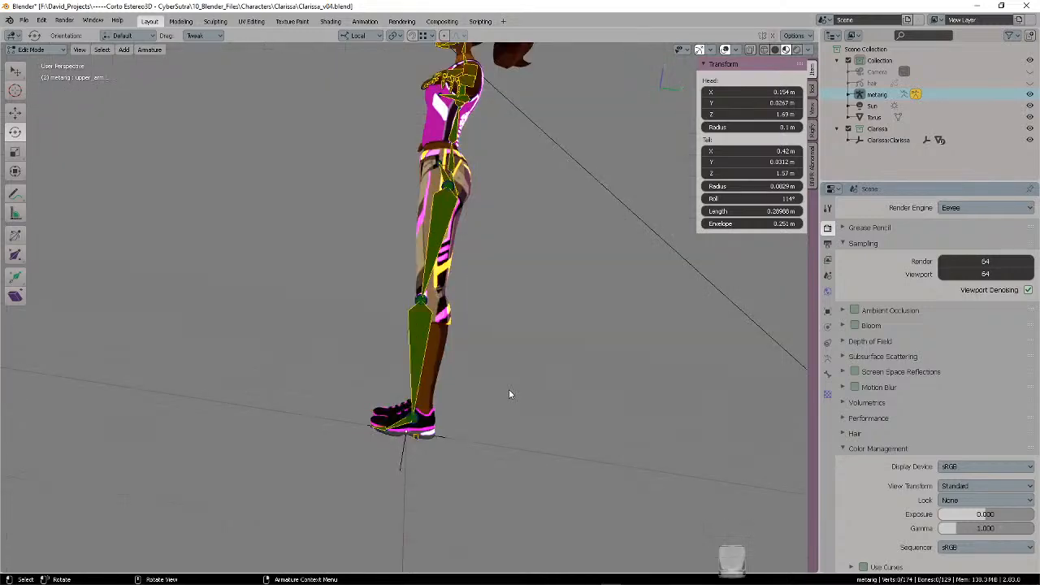
key("KP_3")
scroll(509, 390, "up", 4)
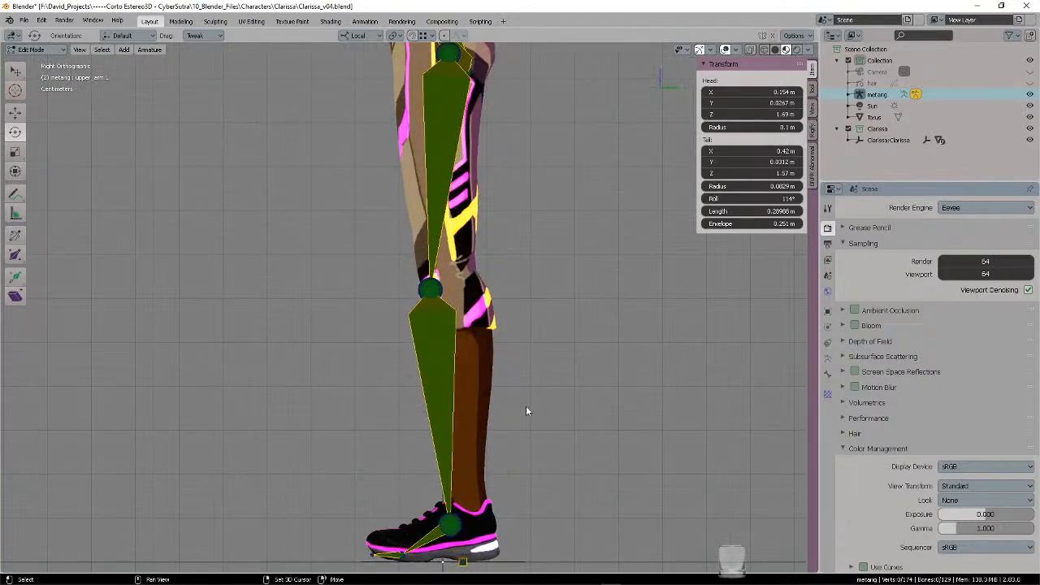
middle_click_drag(528, 443, 524, 272, "shift")
scroll(523, 272, "up", 3)
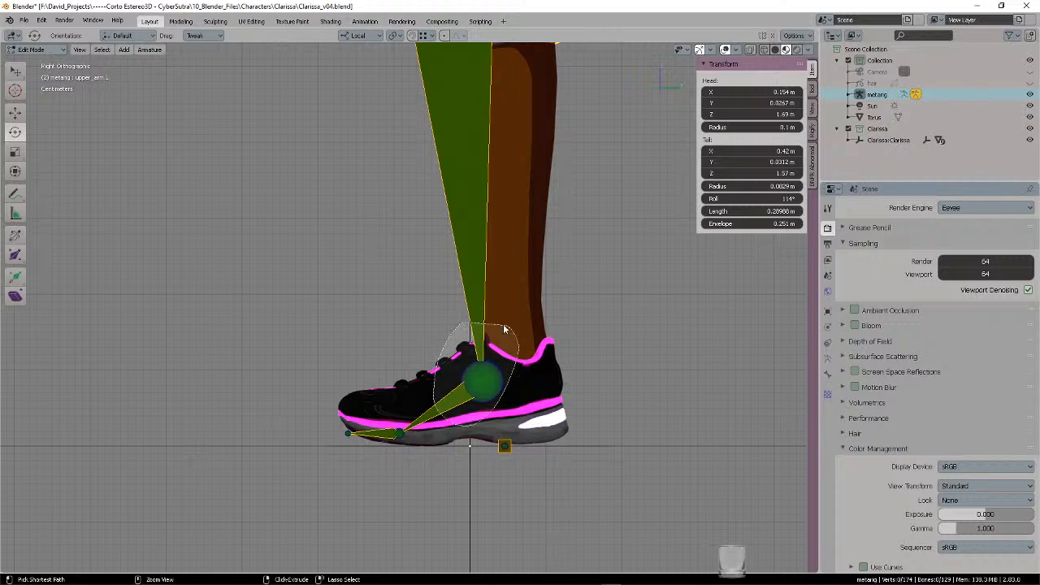
left_click(483, 379)
key("g")
left_click(566, 348)
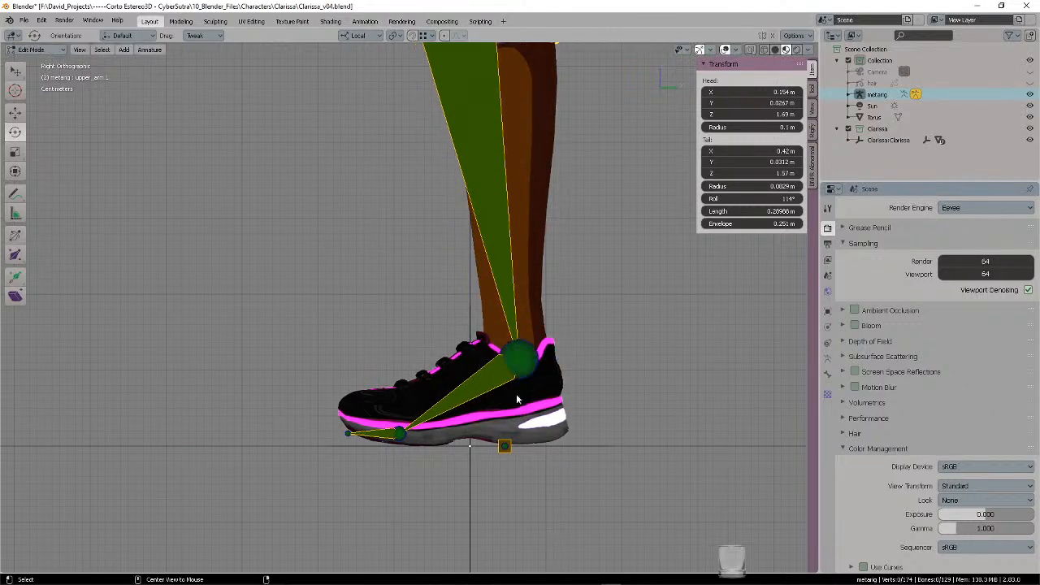
- Move the whole left heel bone back and slightly up so it sits just behind the shoe's heel
right_click_drag(532, 427, 533, 425, "ctrl")
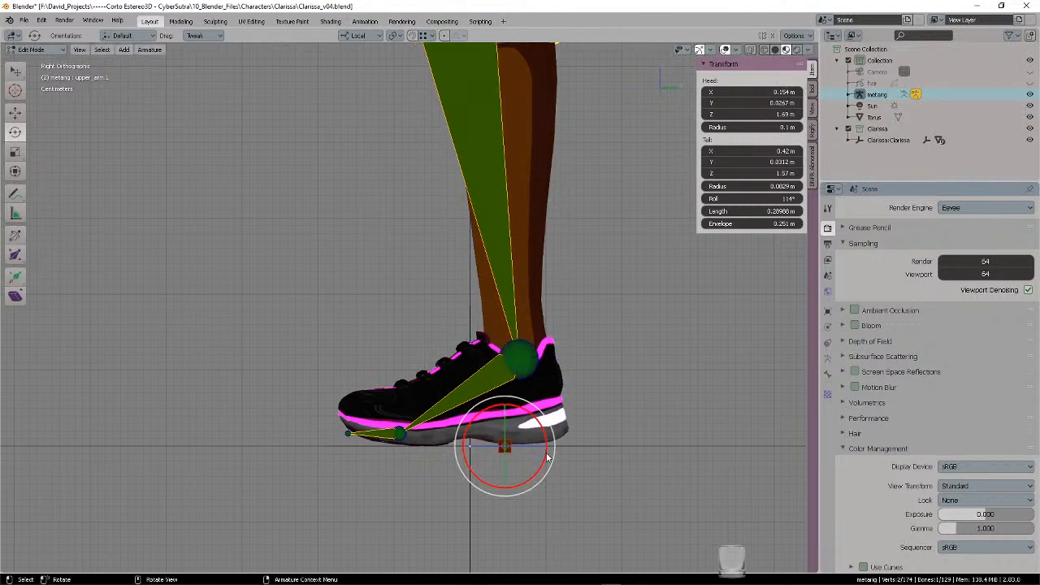
key("g")
left_click(610, 435)
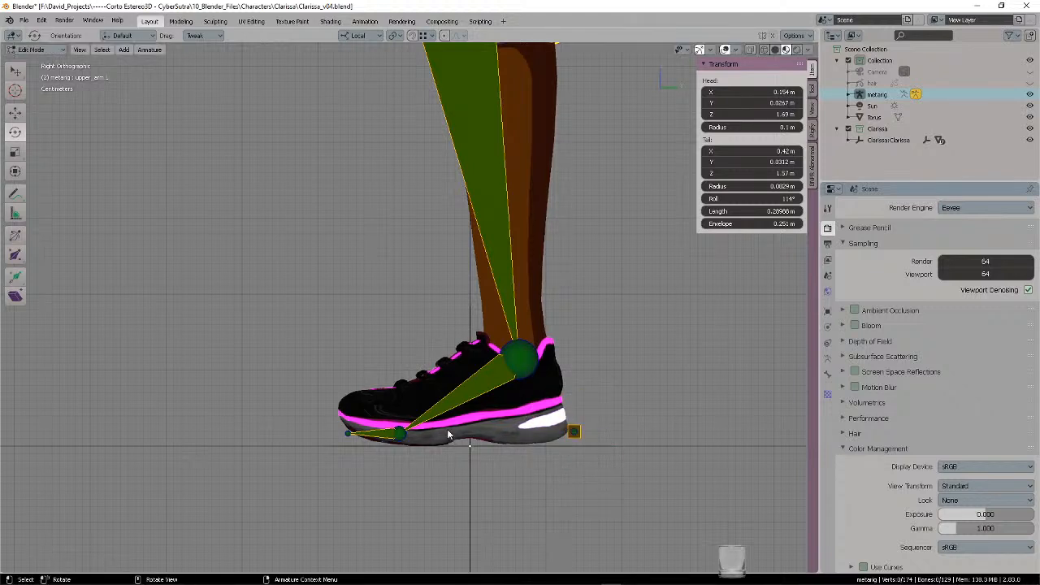
- Move the left ball-of-foot joint back and up, and raise the toe bone's tip to the front of the shoe
left_click(398, 431)
key("g")
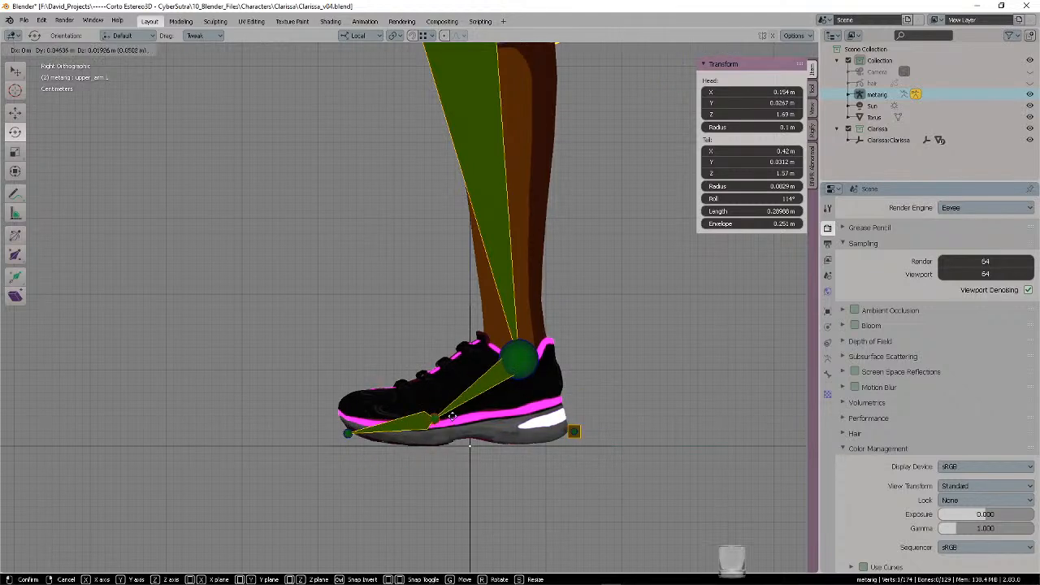
key("Return")
left_click(347, 434)
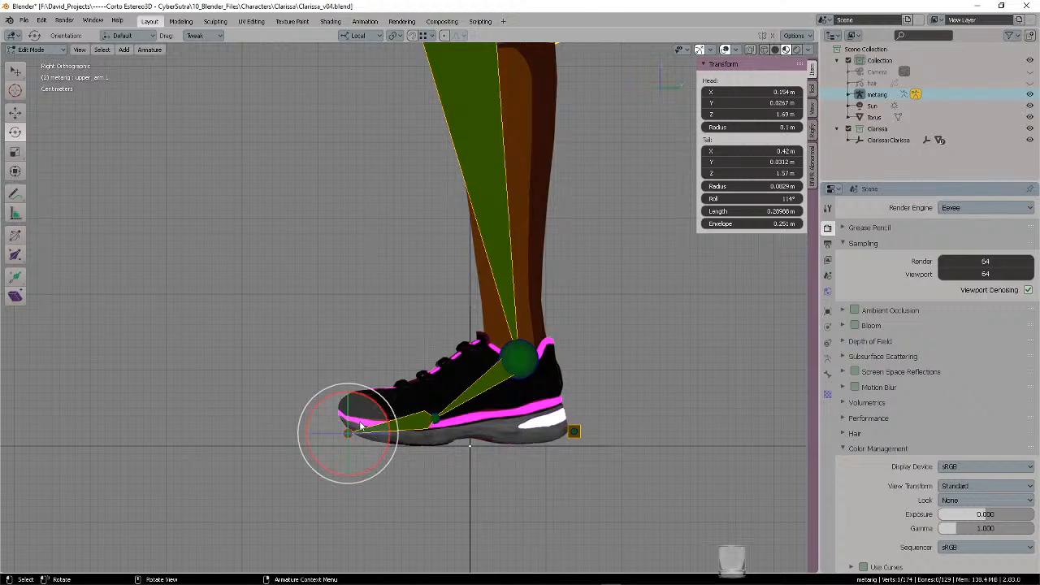
key("g")
left_click(357, 409)
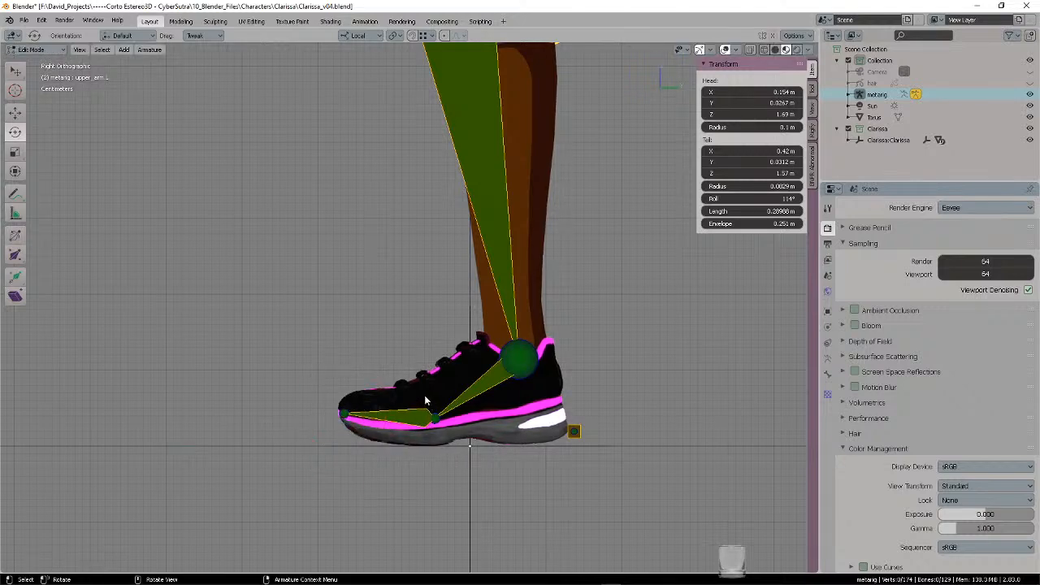
- In top view, move the left toe bone's tip outward to the middle of the shoe's toe
key("KP_1")
middle_click_drag(478, 349, 451, 456)
key("KP_7")
scroll(501, 321, "up", 3)
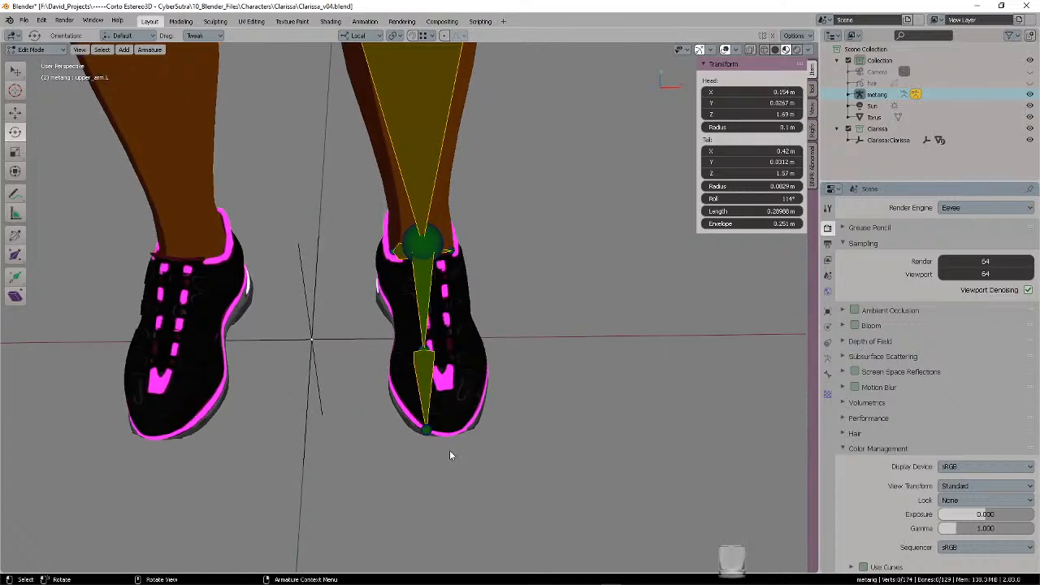
middle_click_drag(452, 365, 466, 350)
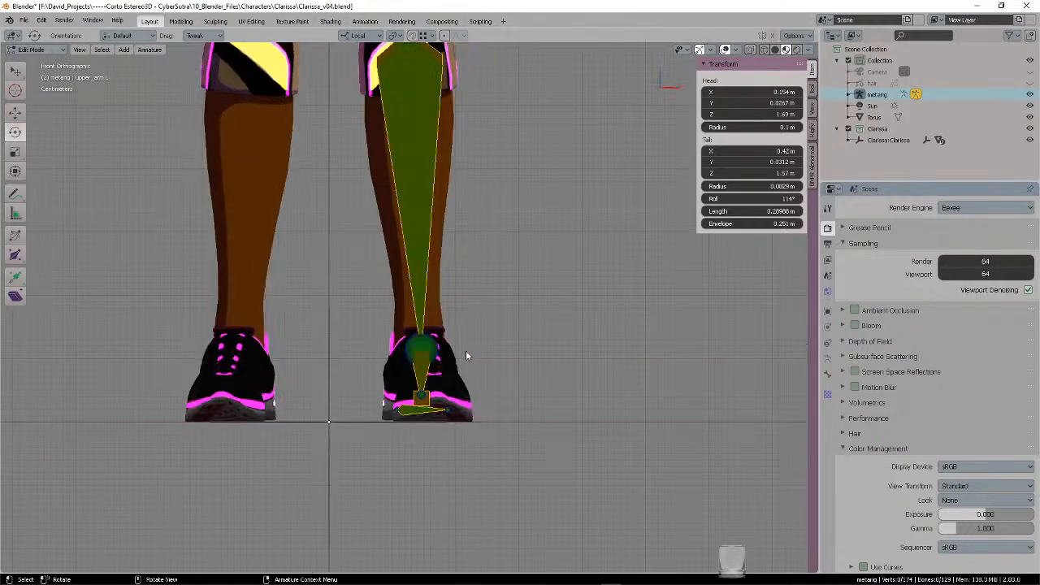
key("KP_7")
scroll(466, 353, "up", 4)
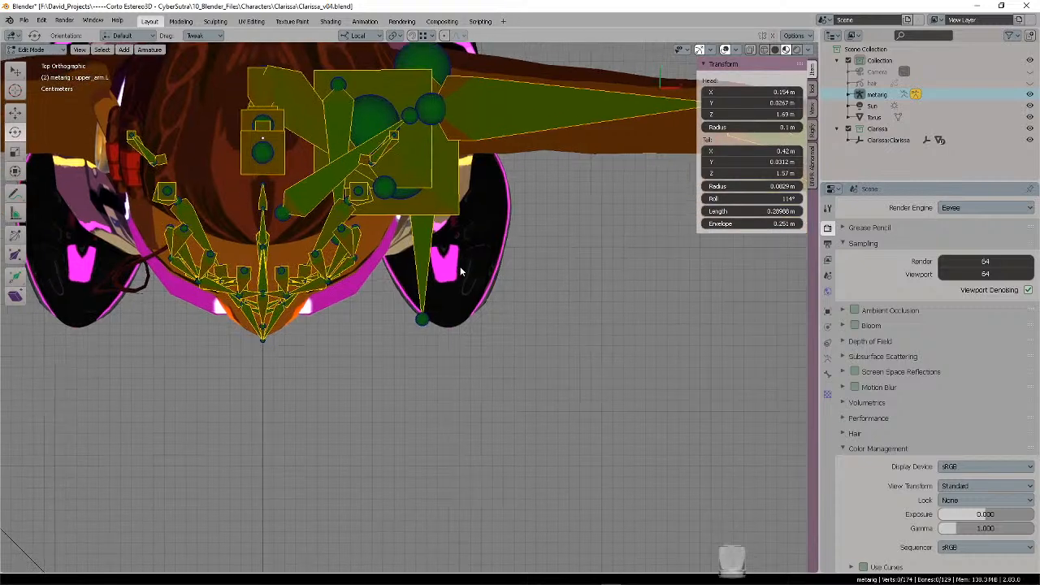
left_click(420, 318)
key("g")
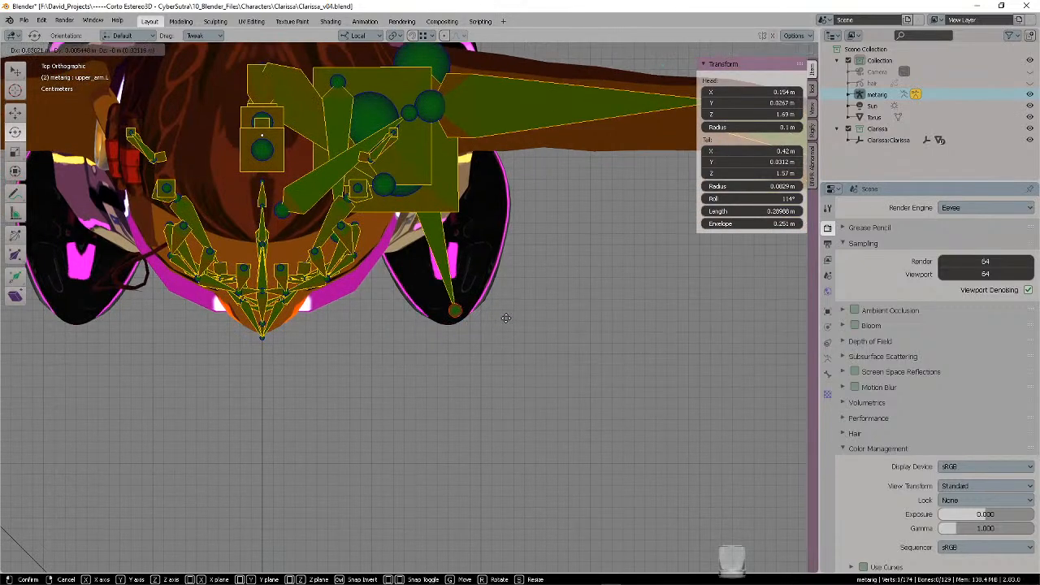
left_click(504, 318)
left_click(520, 295)
- Shift the left ball-of-foot joint outward so the foot and toe bones follow the middle of the shoe
middle_click_drag(521, 295, 518, 275)
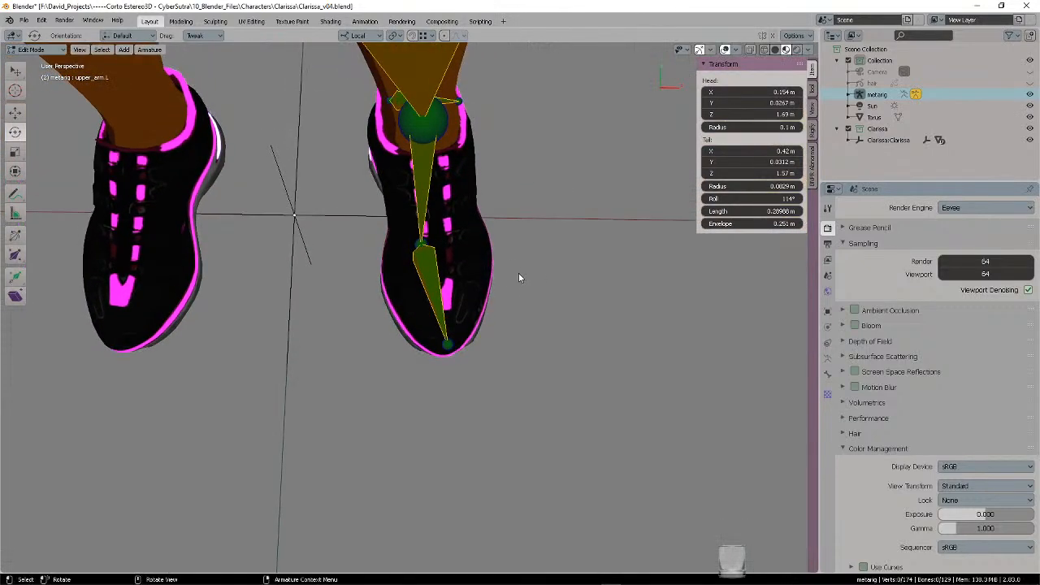
mouse_move(429, 229)
right_mouse_down("ctrl")
mouse_move(391, 247)
mouse_move(436, 218)
right_mouse_up("ctrl")
key("g")
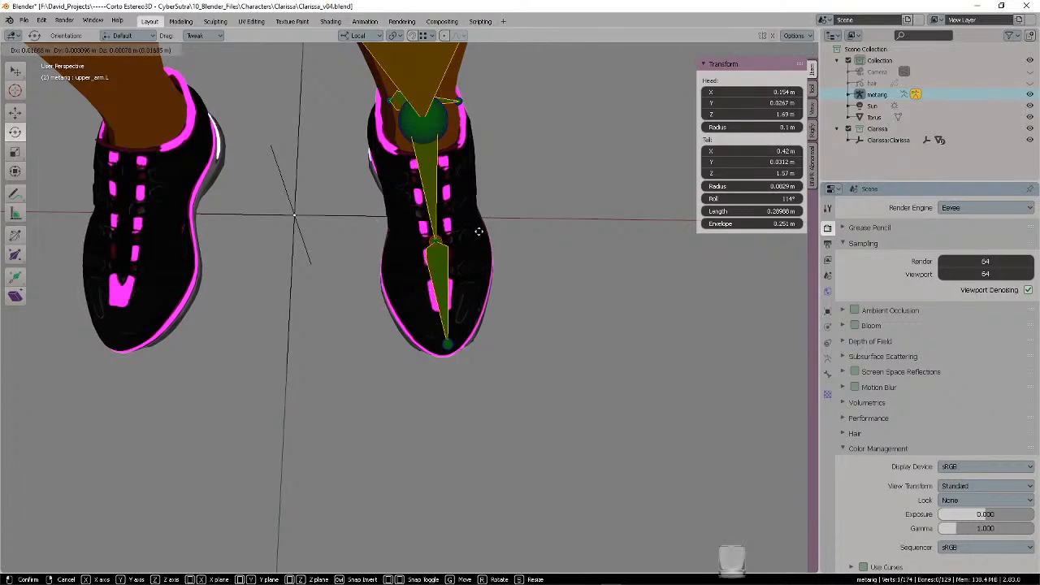
left_click(478, 242)
- From behind the feet, move the left heel bone's head inward to about X 0.079 m, matching the shoe's inner edge
middle_click_drag(478, 242, 431, 494)
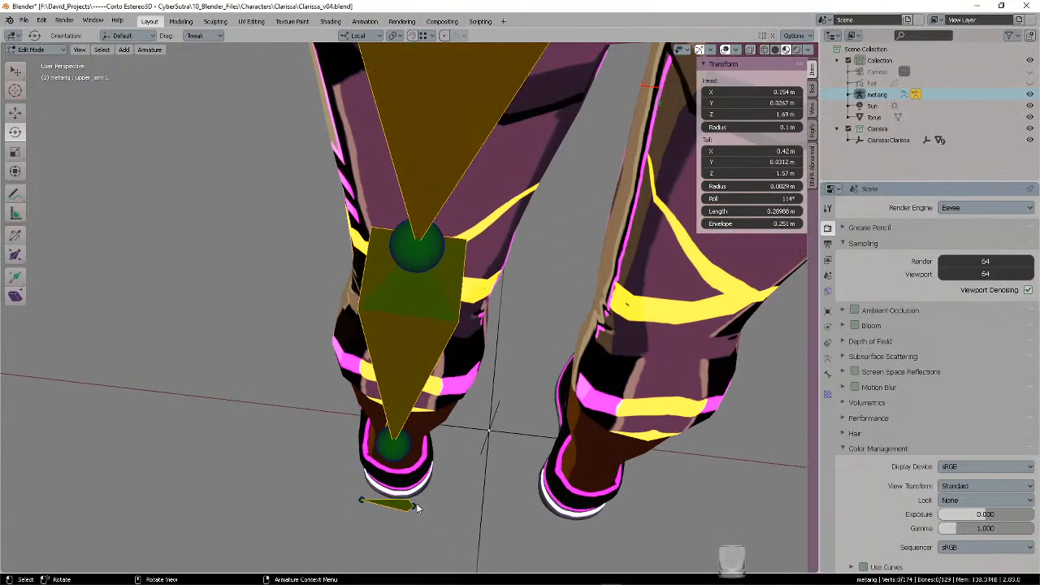
left_click(415, 507)
key("g")
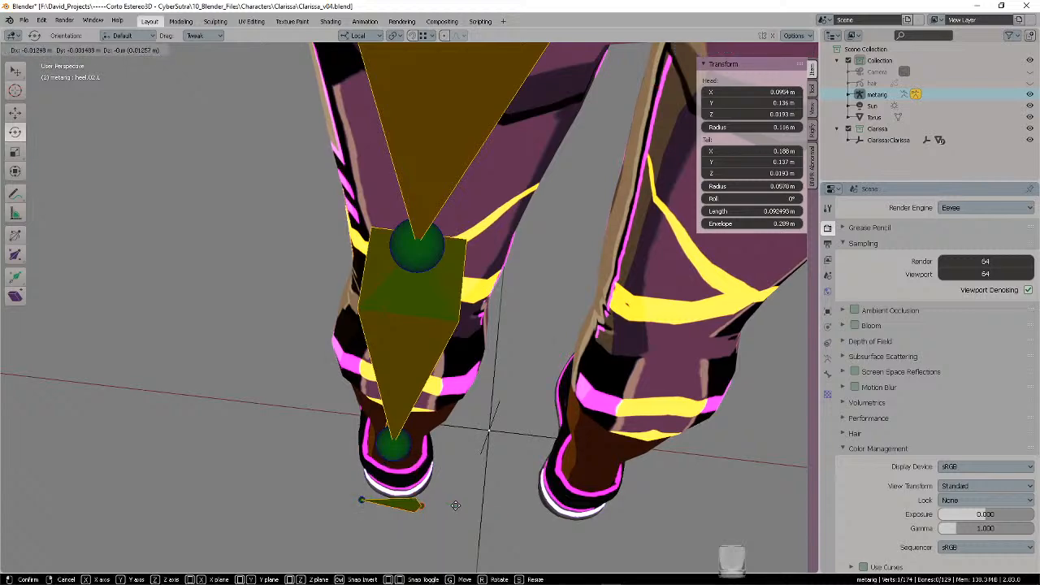
left_click(466, 504)
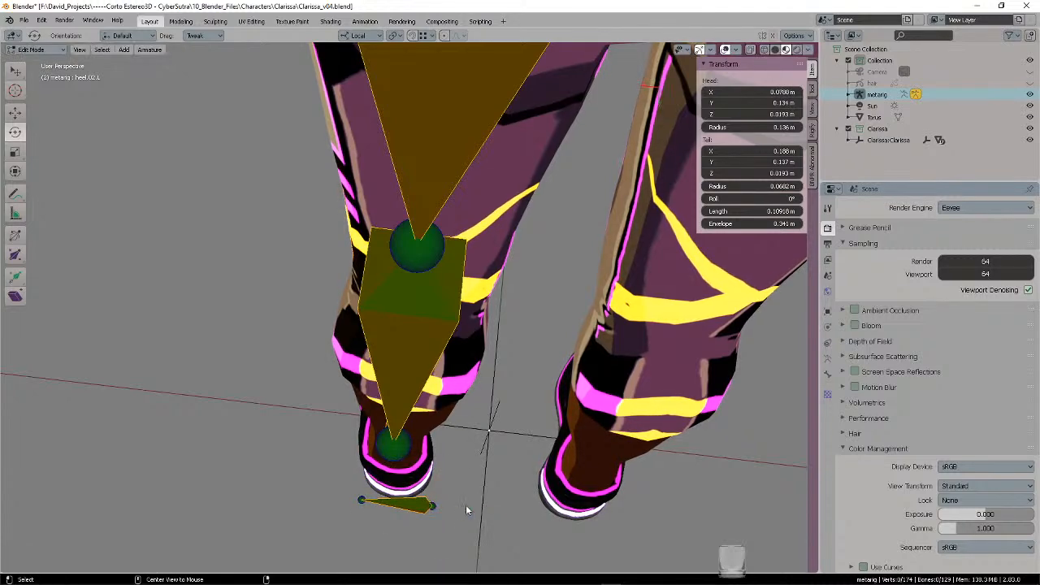
- From below the feet, shift the left heel bone's tail slightly back to about Y 0.145 m and clear the bone selection
middle_click_drag(466, 505, 451, 264)
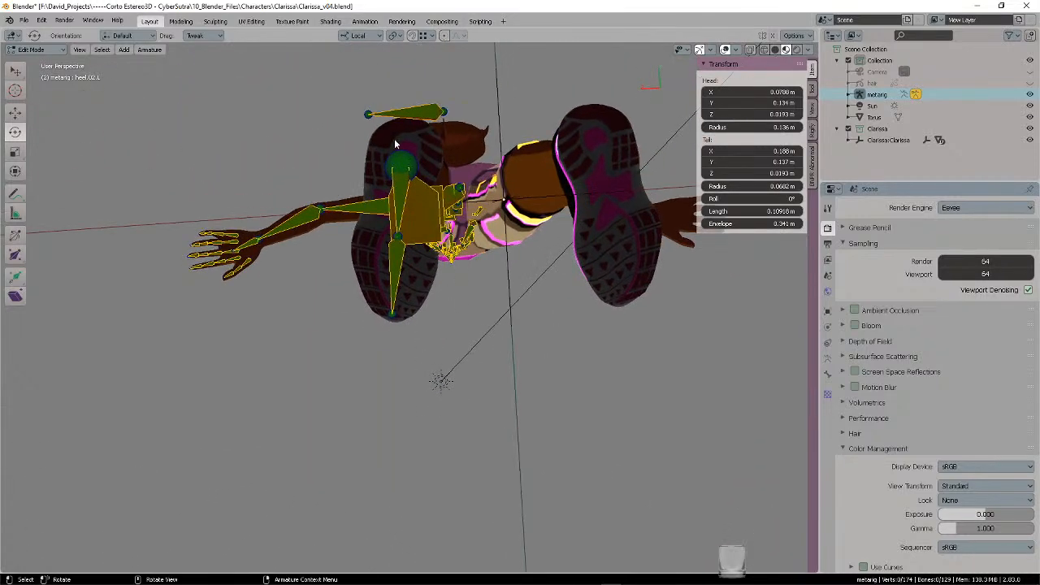
left_click(369, 114)
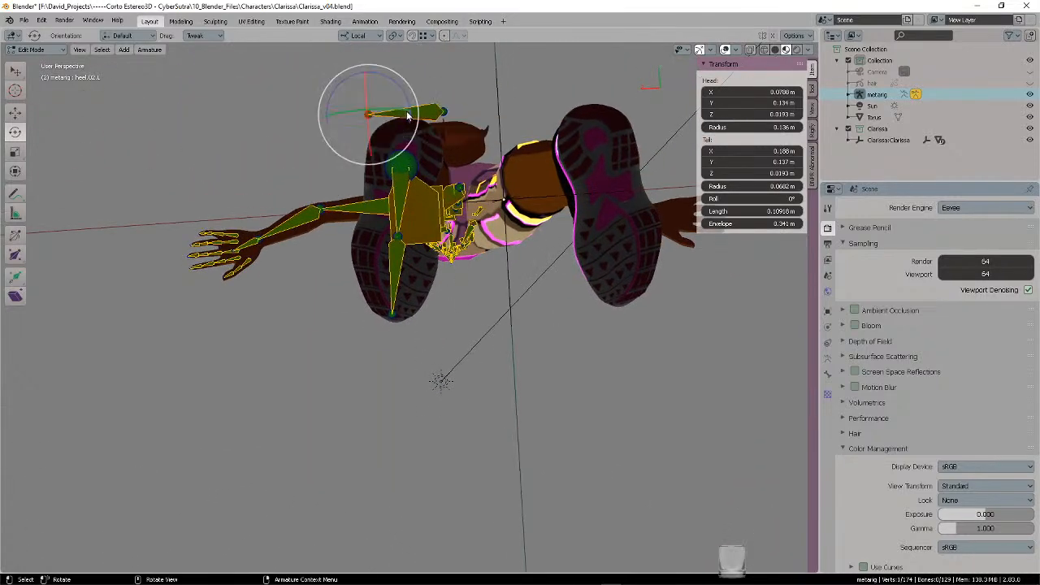
key("g")
left_click(407, 108)
key("a")
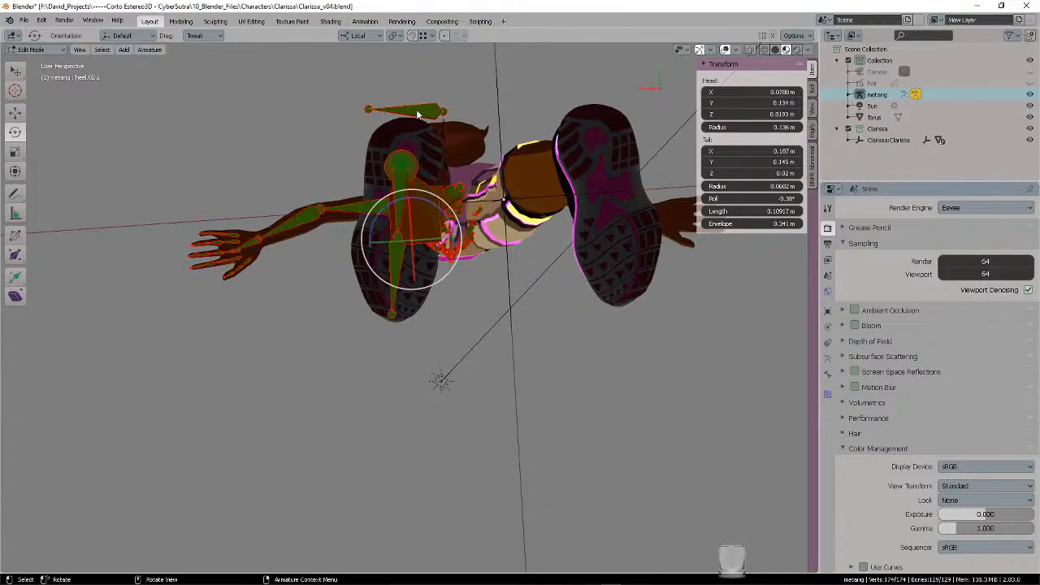
key("alt+a")
middle_click_drag(435, 130, 544, 312)
key("KP_1")
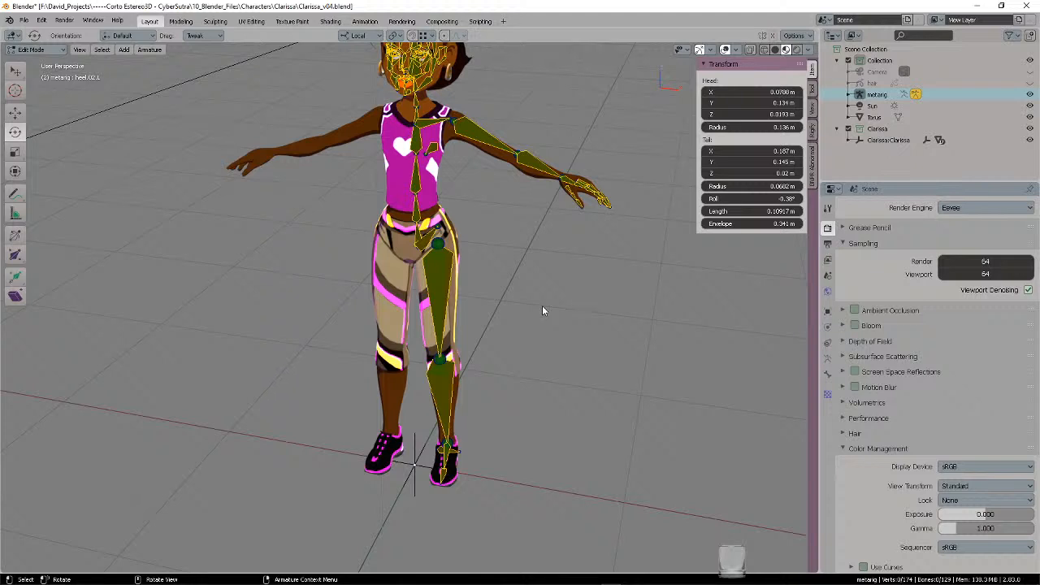
mouse_move(544, 304)
middle_mouse_down()
mouse_move(562, 320)
mouse_move(542, 295)
middle_mouse_up()
scroll(538, 283, "up", 3)
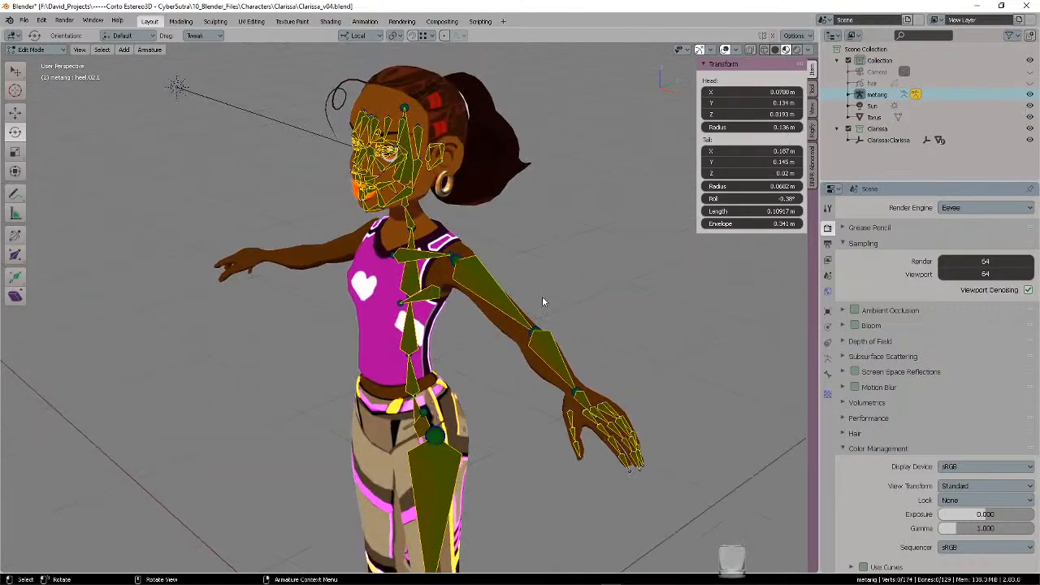
key("KP_1")
scroll(523, 230, "up", 2)
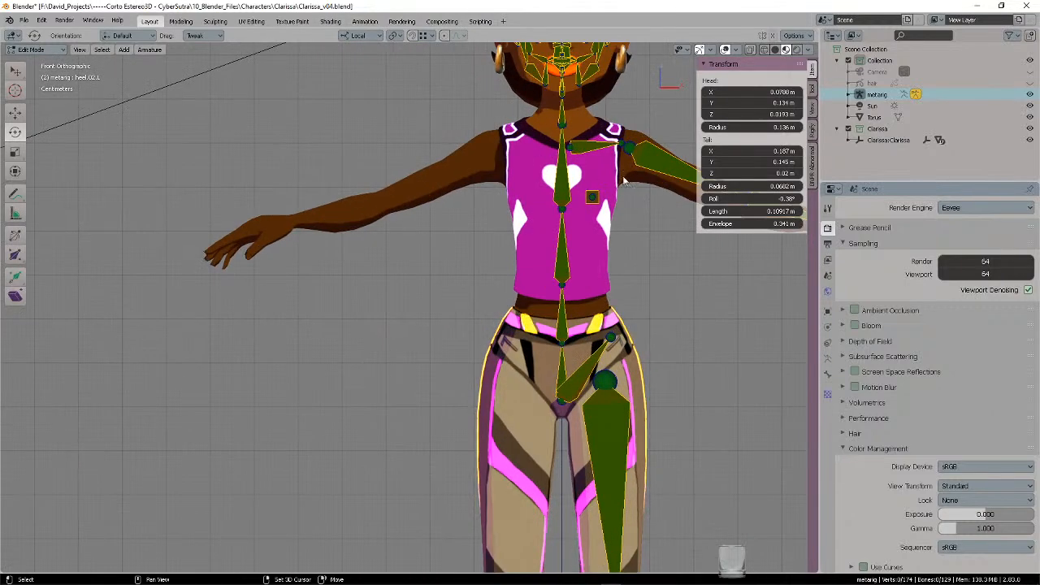
- Select all the left arm, hand, chest, leg and foot bones plus the left pelvis bone, and symmetrize them to the character's right side
middle_click_drag(625, 181, 502, 370, "shift")
scroll(543, 322, "up", 3)
middle_click_drag(556, 301, 520, 371, "shift")
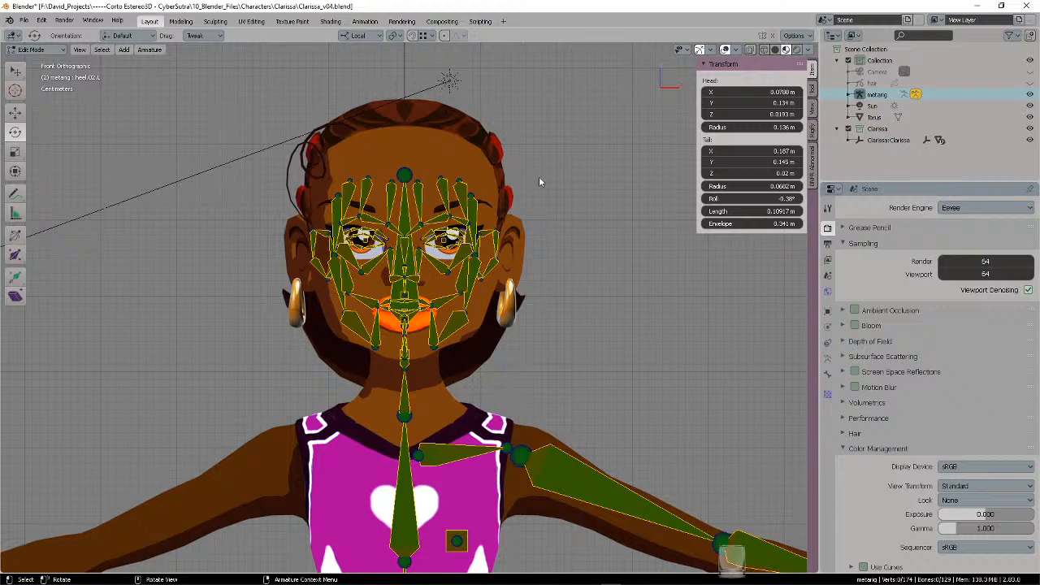
scroll(554, 281, "down", 5)
scroll(562, 148, "down", 3)
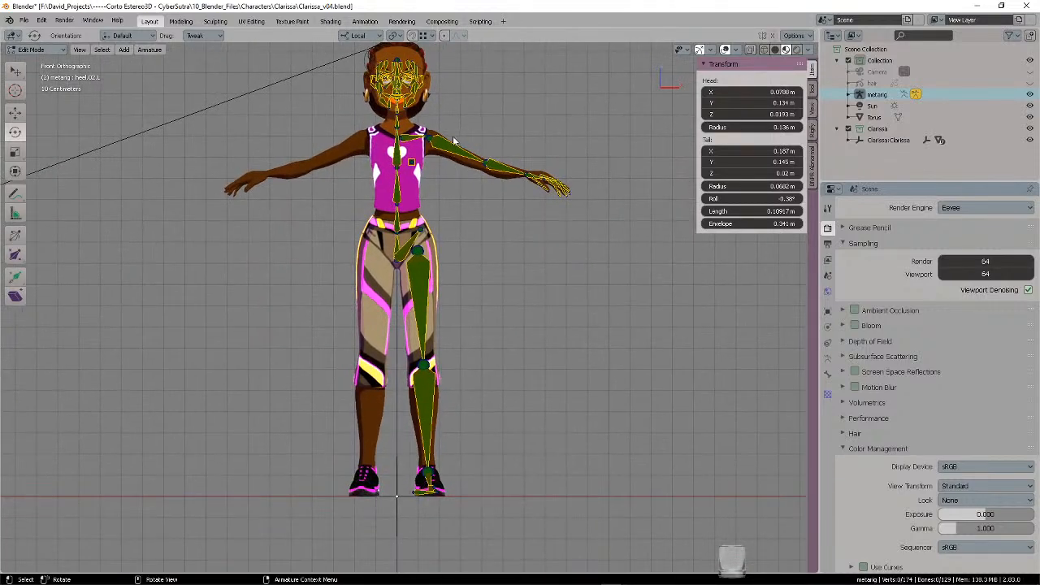
key("b")
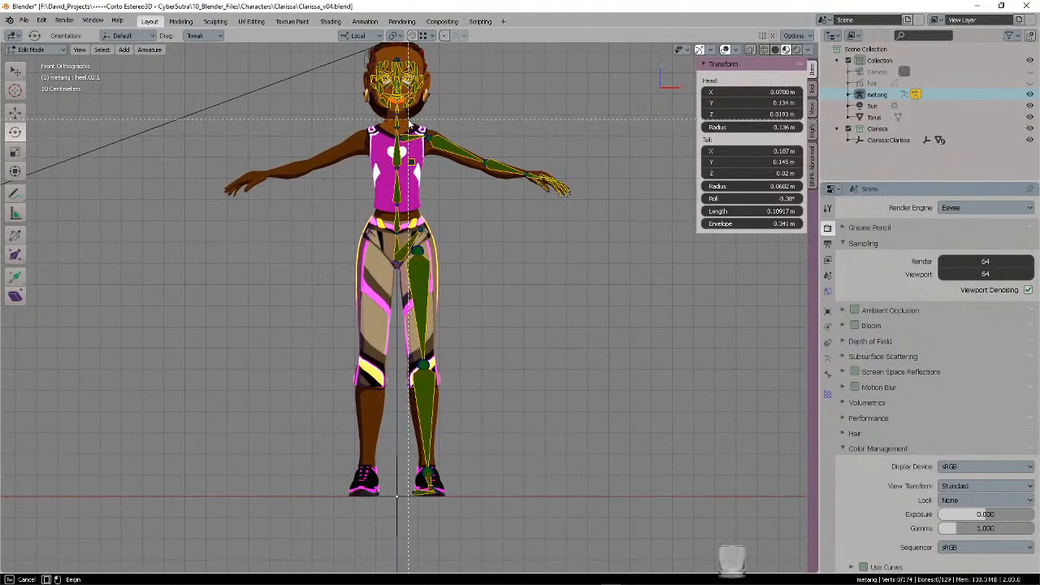
left_click_drag(407, 122, 616, 542)
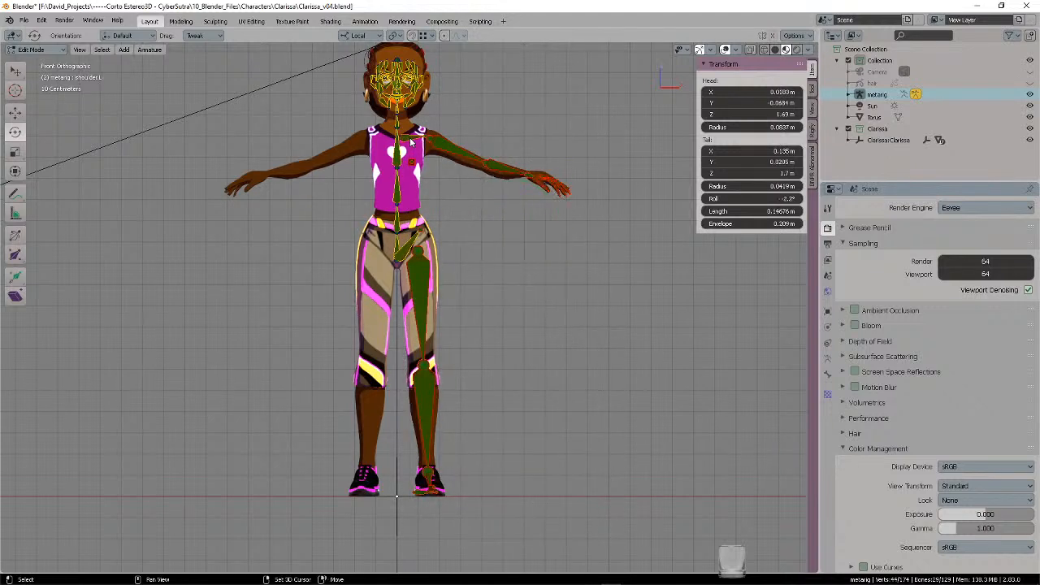
left_click(411, 201, "shift")
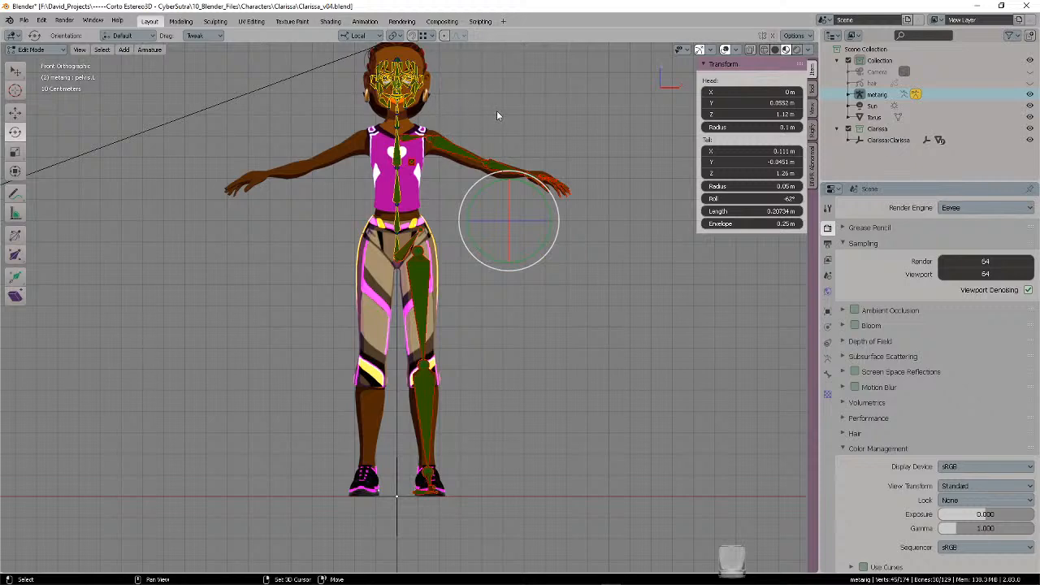
middle_click_drag(497, 115, 506, 145, "shift")
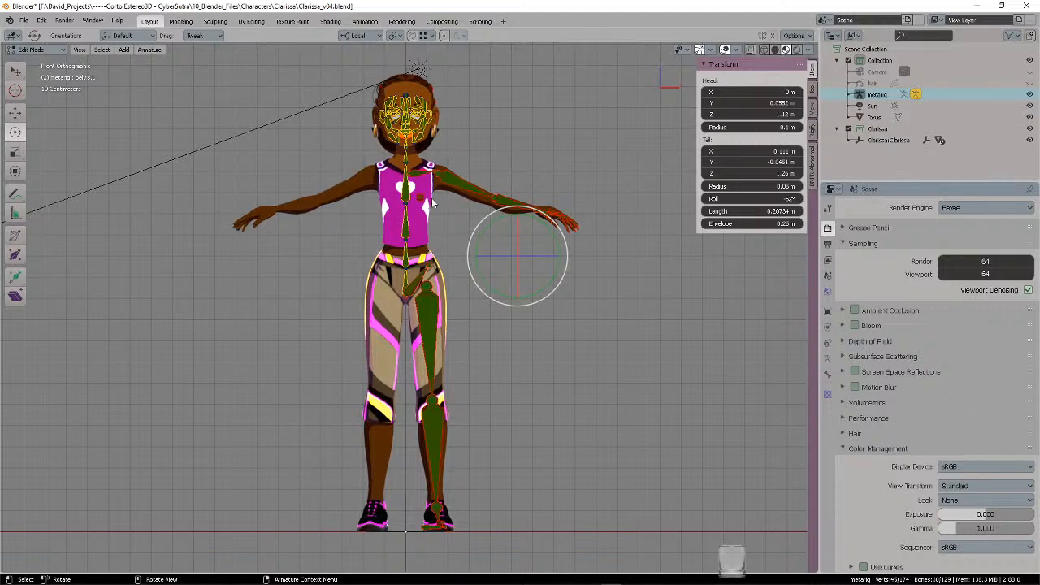
right_click(458, 192)
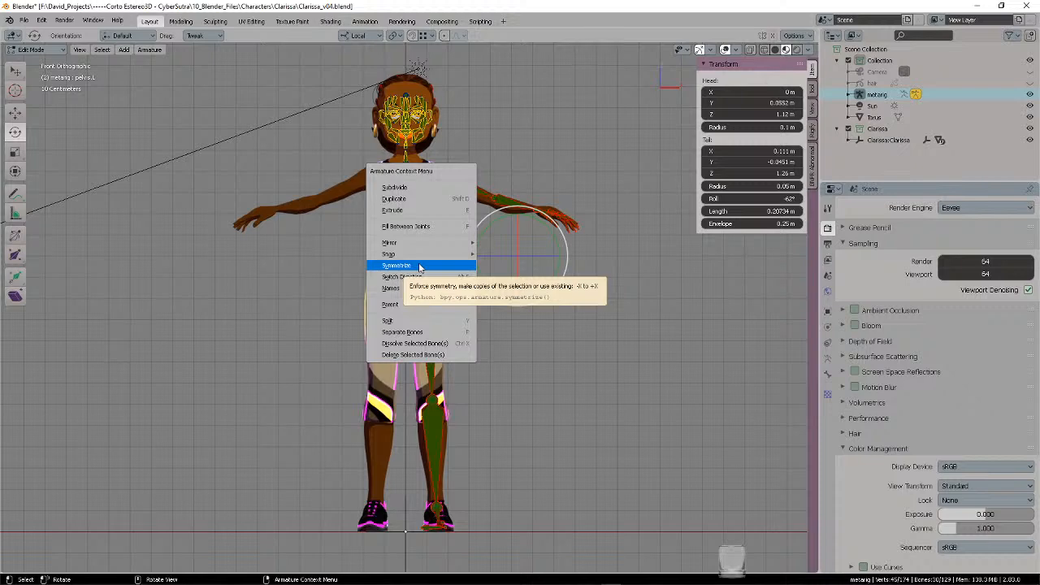
left_click(828, 359)
left_click(829, 375)
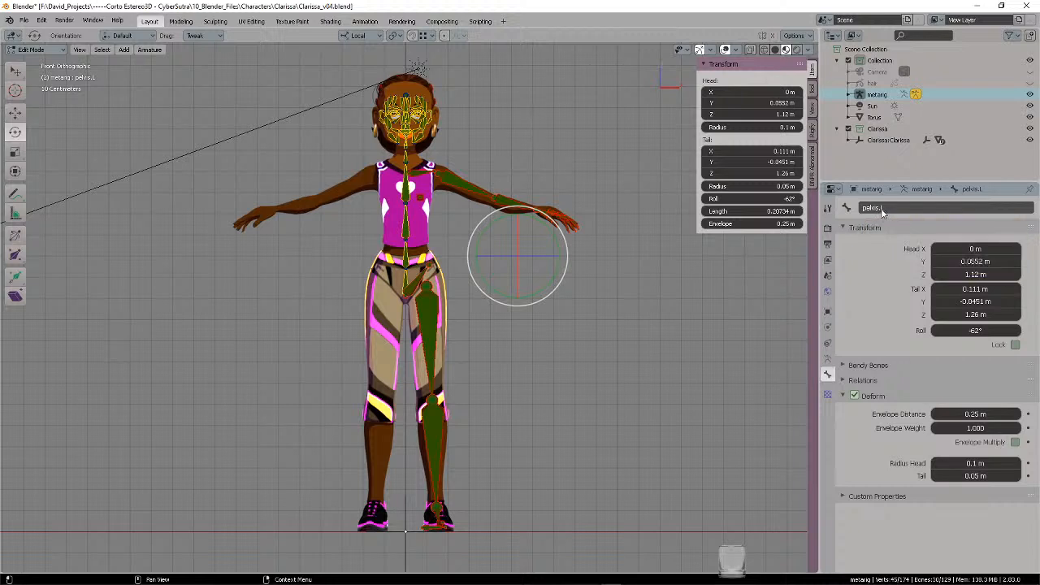
right_click(467, 180)
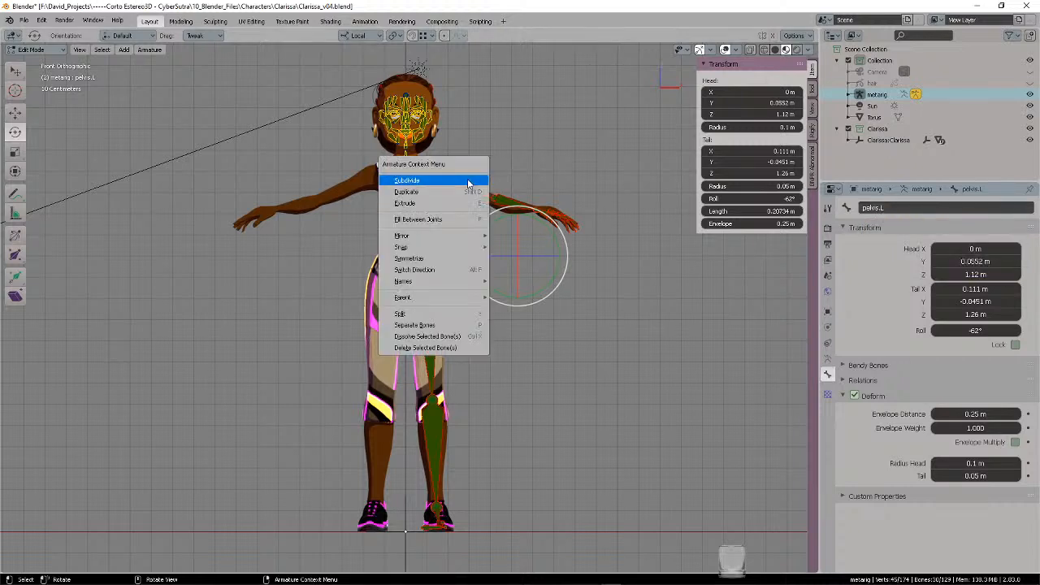
left_click(440, 259)
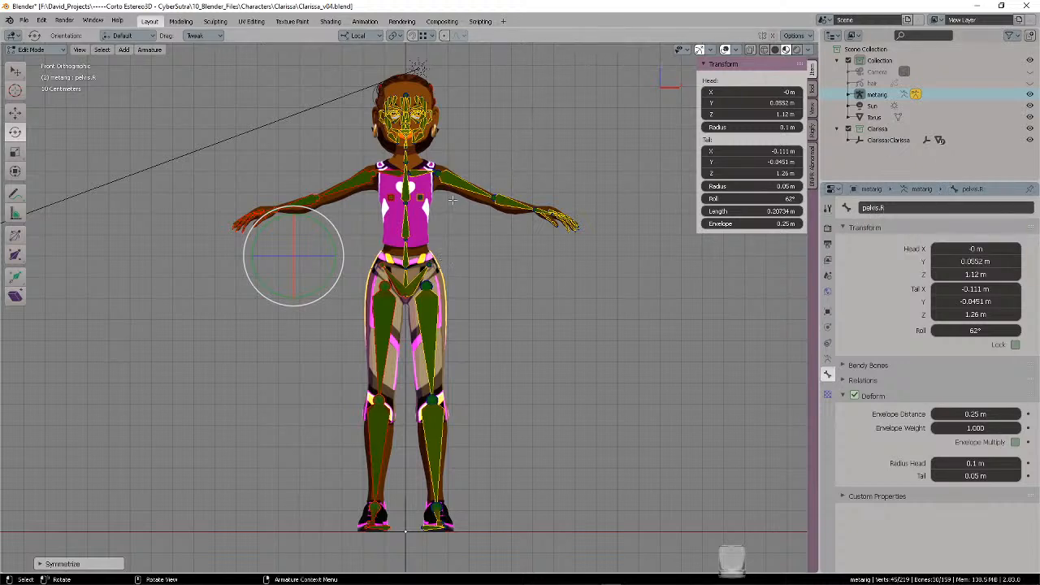
- Check the name of the mirrored pelvis bone without changing it, switch to the selection tool and save the file
left_click(913, 213)
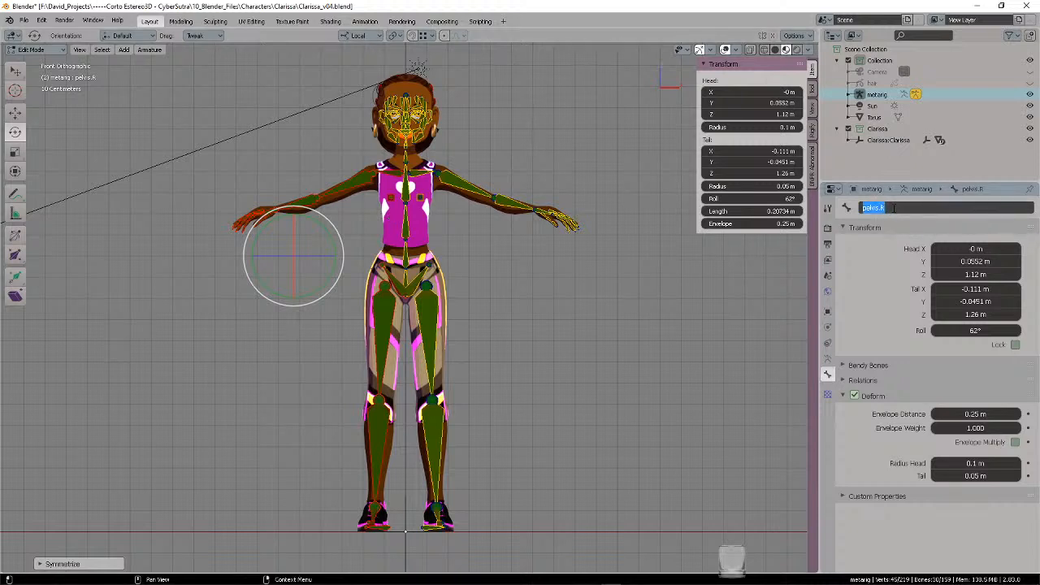
key("Return")
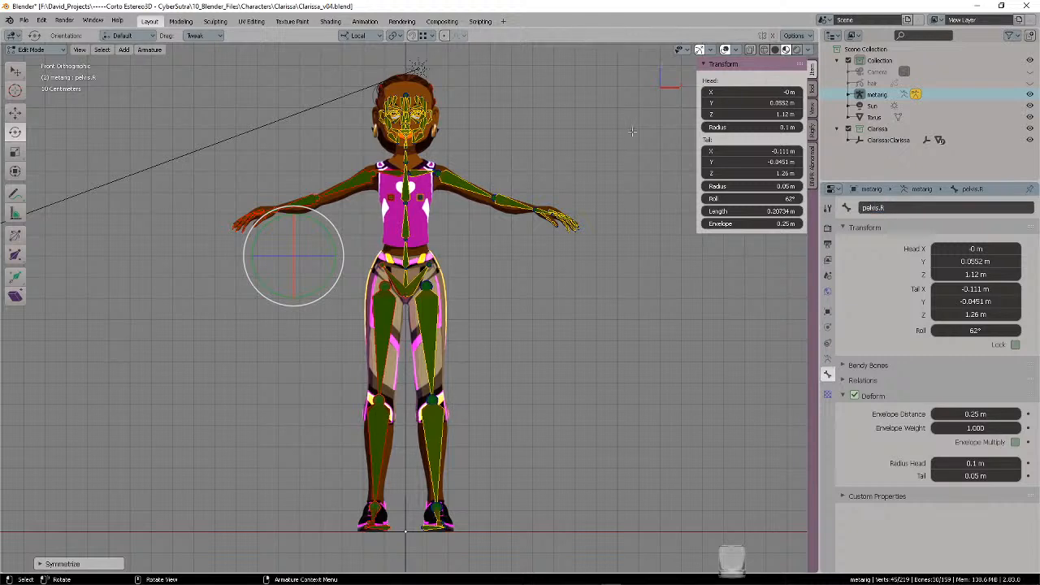
left_click(15, 71)
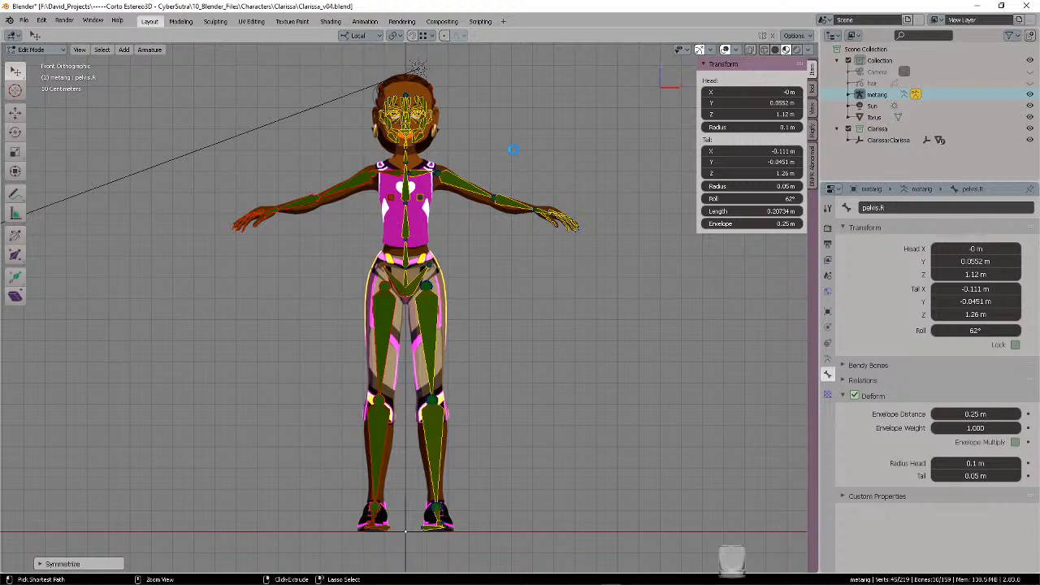
key("ctrl+s")
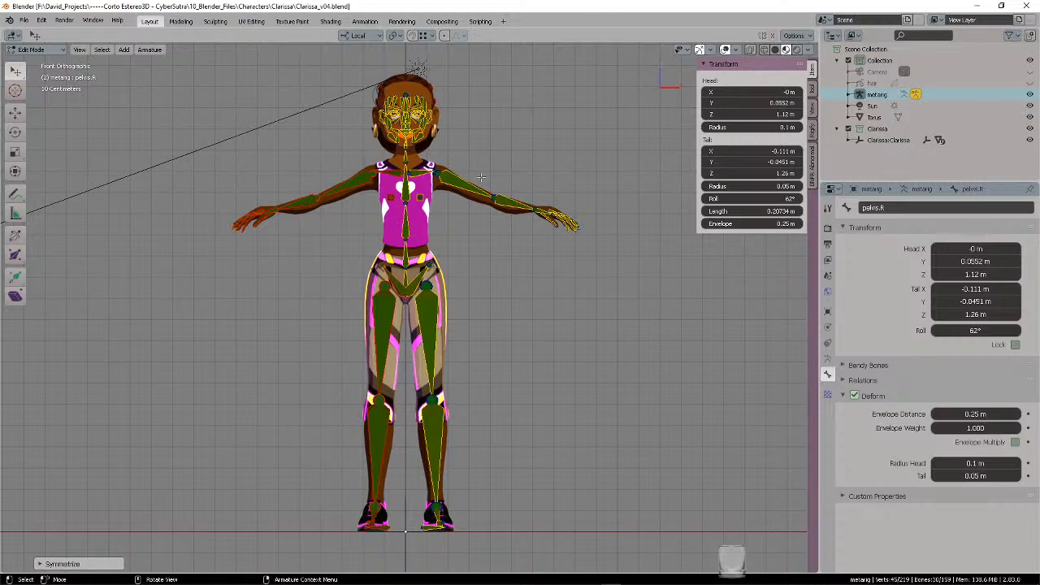
- Inspect the symmetrized skeleton from the side and front, and enable X-axis mirroring for armature editing
middle_click_drag(559, 167, 410, 175)
key("KP_3")
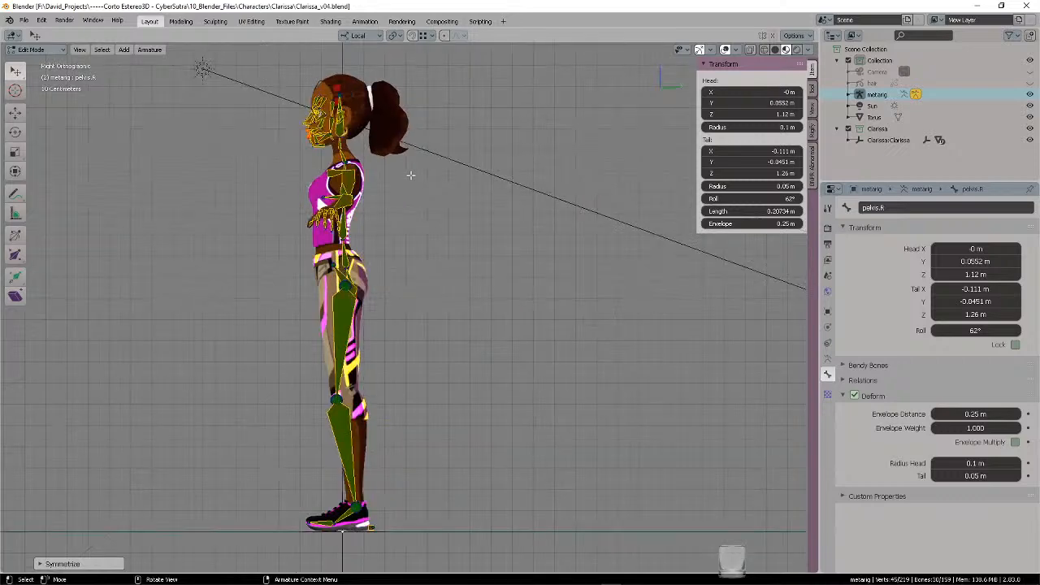
scroll(394, 309, "up", 1)
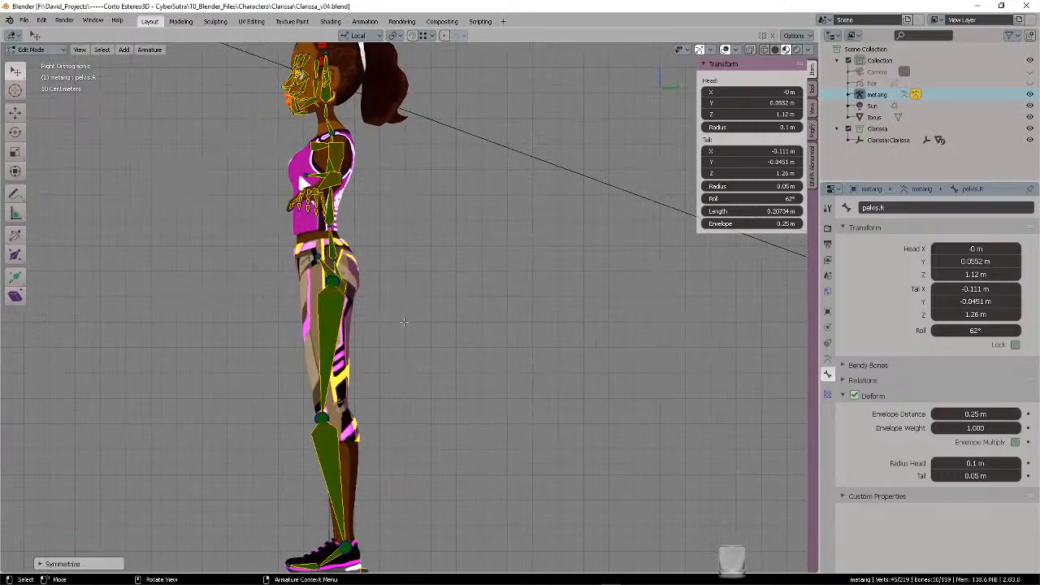
middle_click_drag(426, 364, 472, 231, "shift")
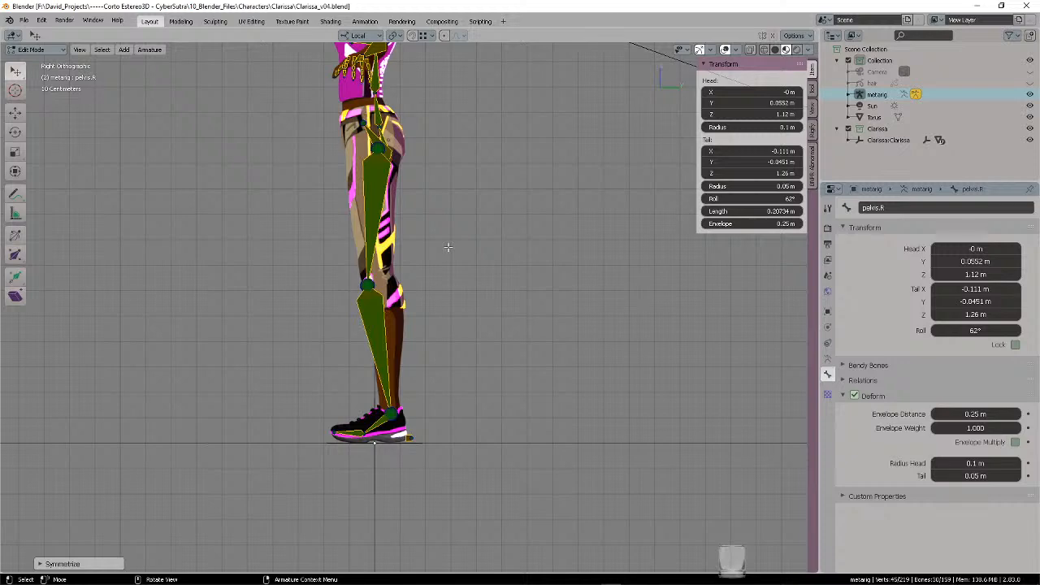
key("KP_1")
scroll(539, 280, "down", 3)
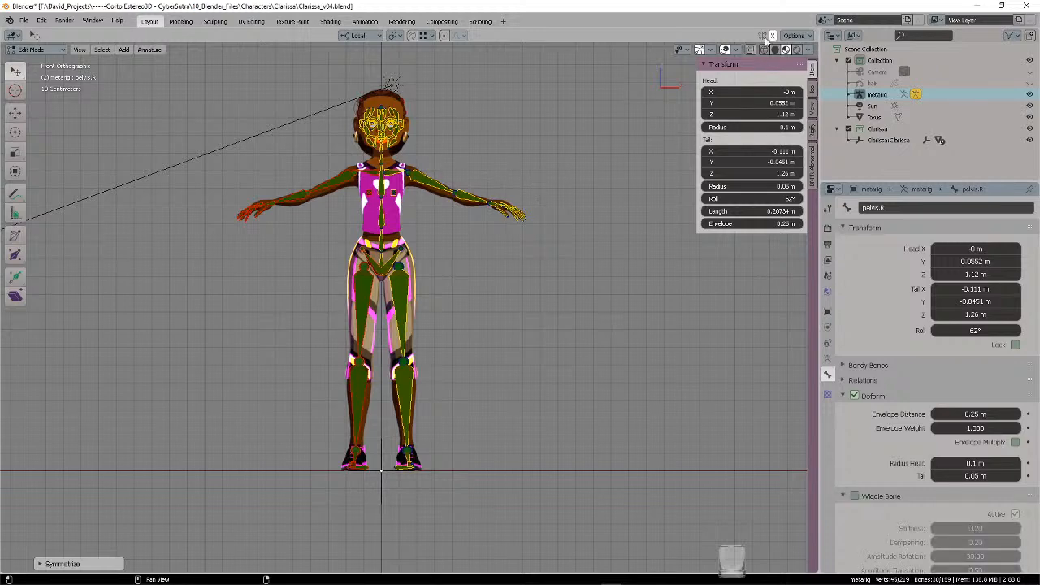
- In side view, move the left knee joint back and up with mirroring on, to about Y -0.005 m and Z 0.649 m
middle_click_drag(438, 345, 352, 371)
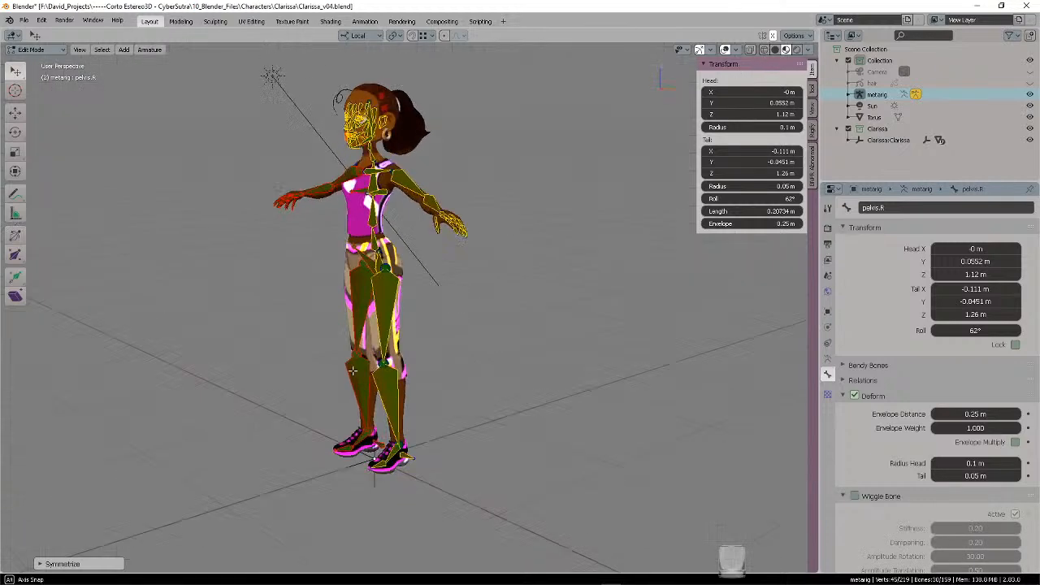
scroll(353, 370, "up", 8)
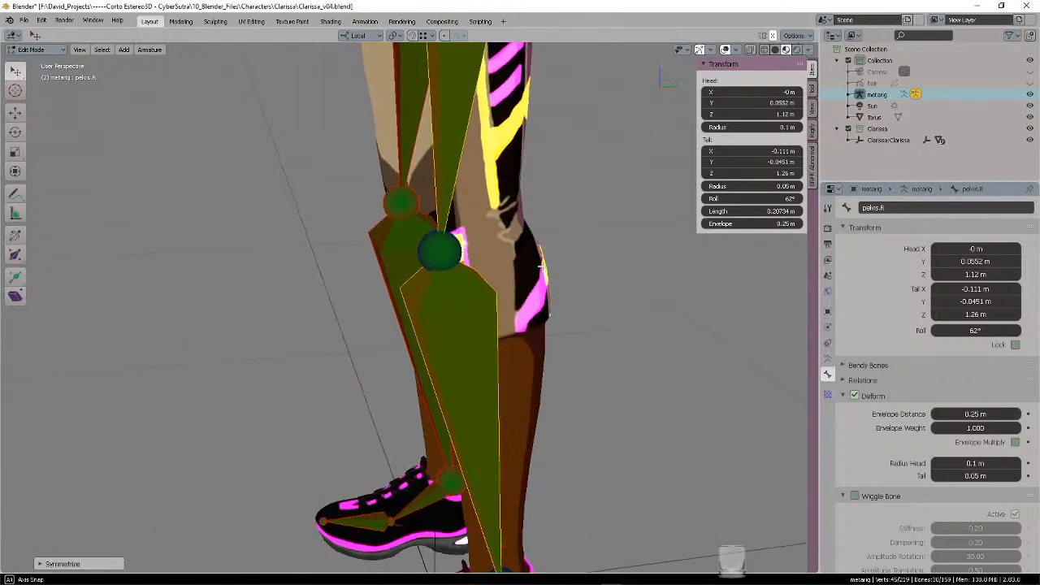
middle_click_drag(541, 267, 468, 221)
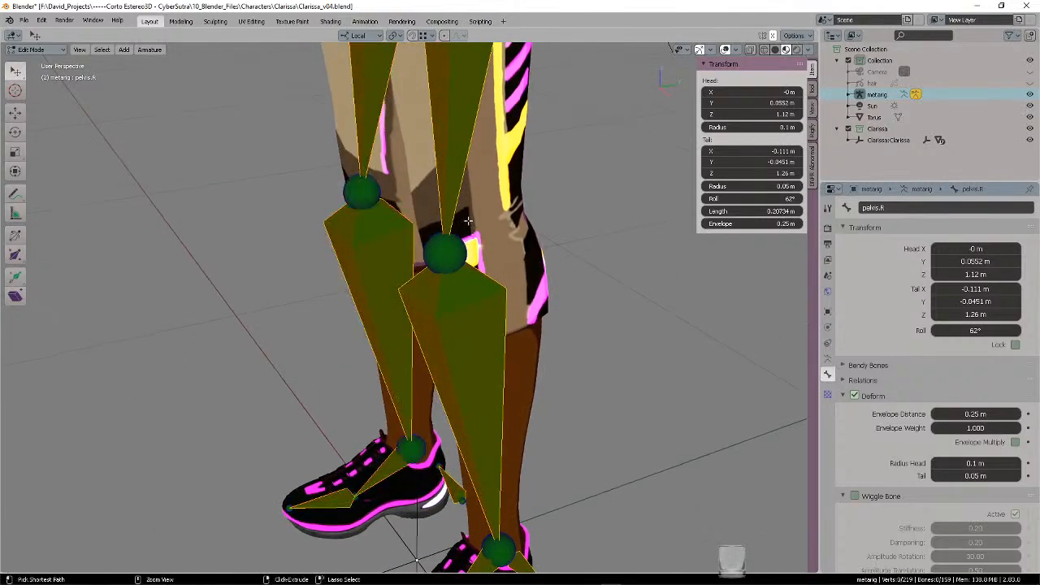
mouse_move(455, 218)
right_mouse_down("ctrl")
mouse_move(475, 261)
mouse_move(479, 238)
right_mouse_up("ctrl")
middle_click_drag(545, 256, 538, 250)
key("g")
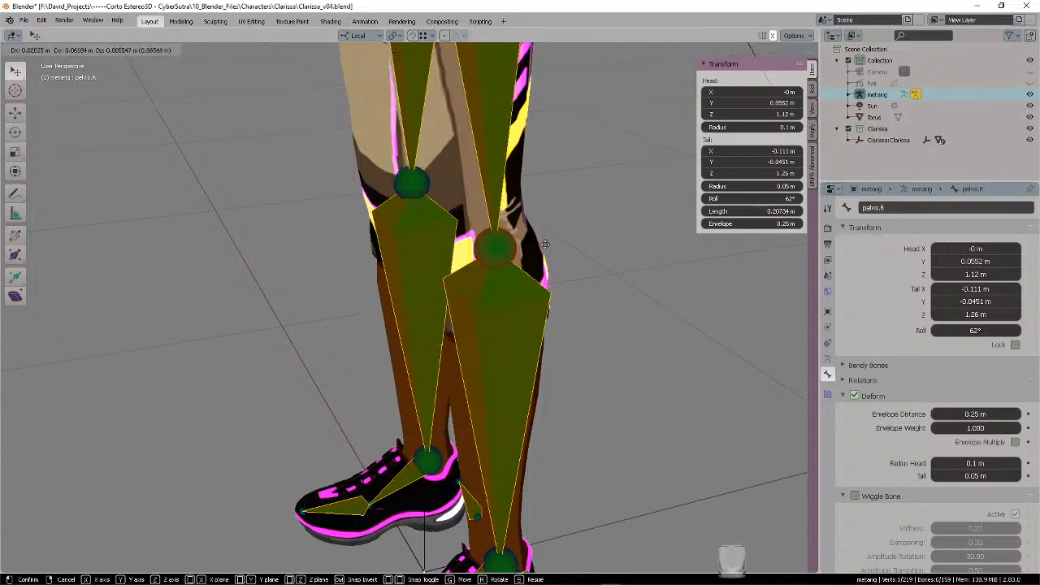
right_click(598, 188)
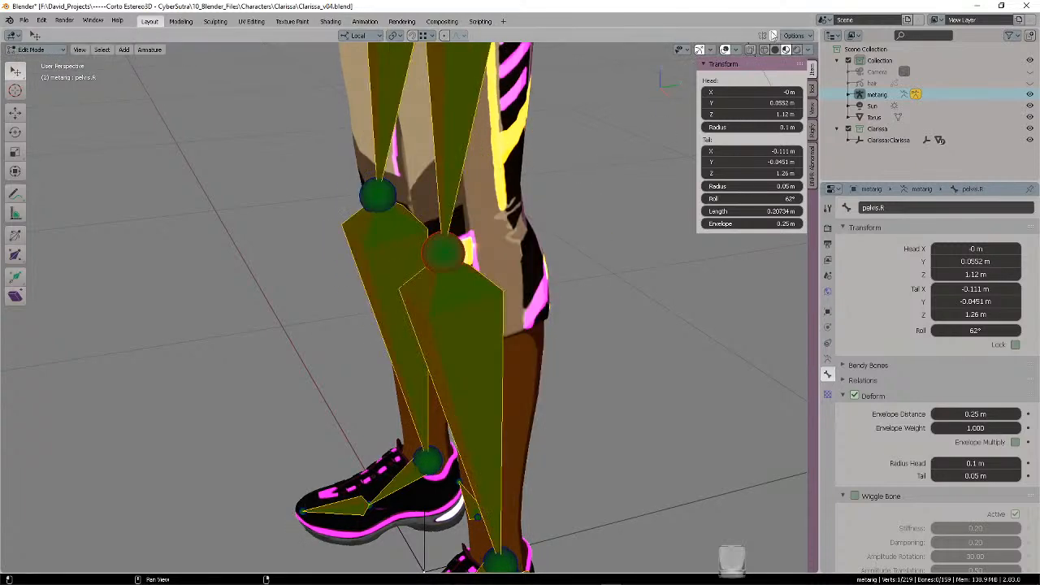
key("KP_3")
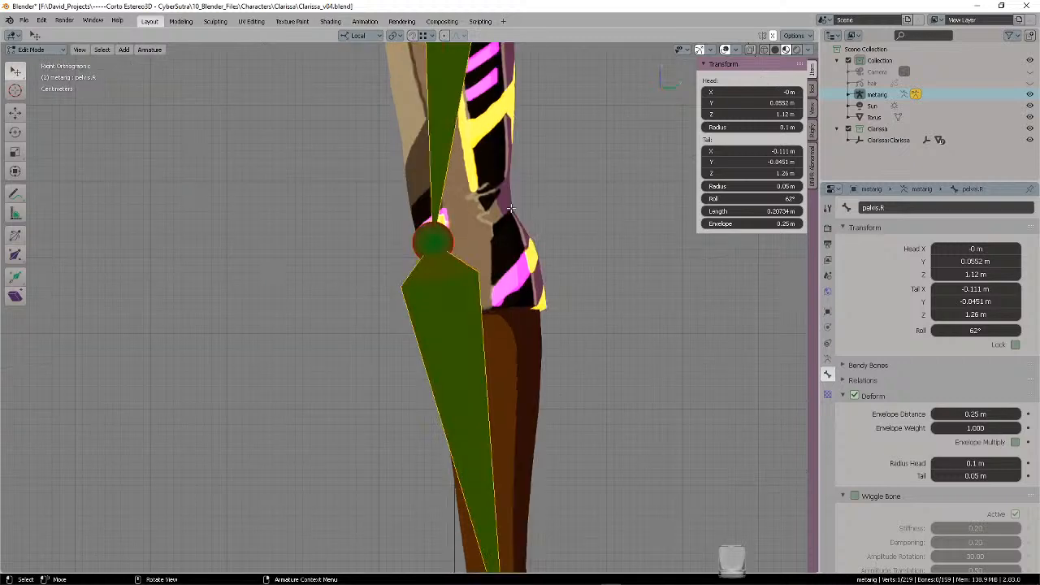
scroll(520, 227, "down", 4)
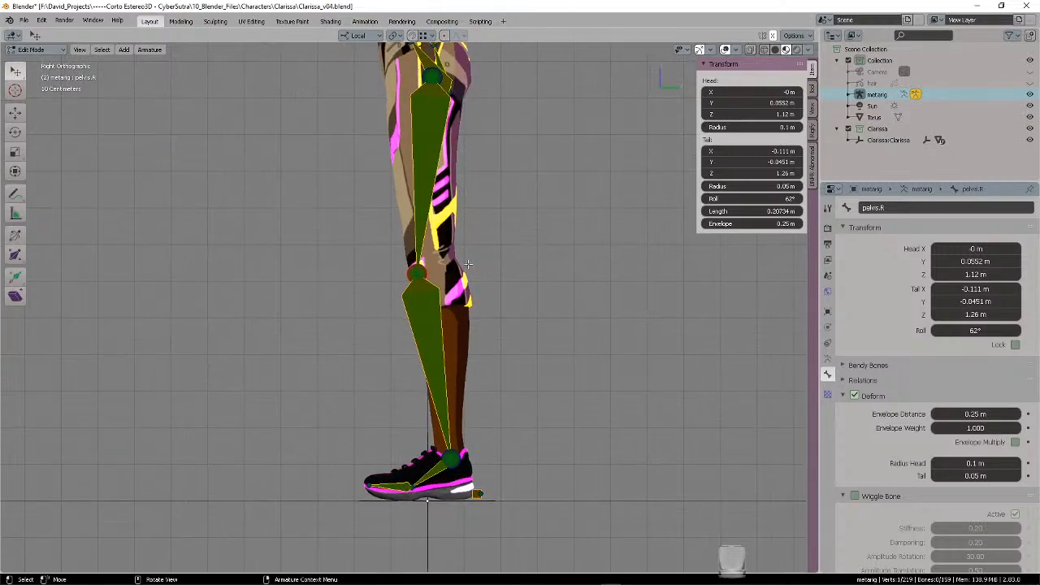
key("g")
left_click(475, 253)
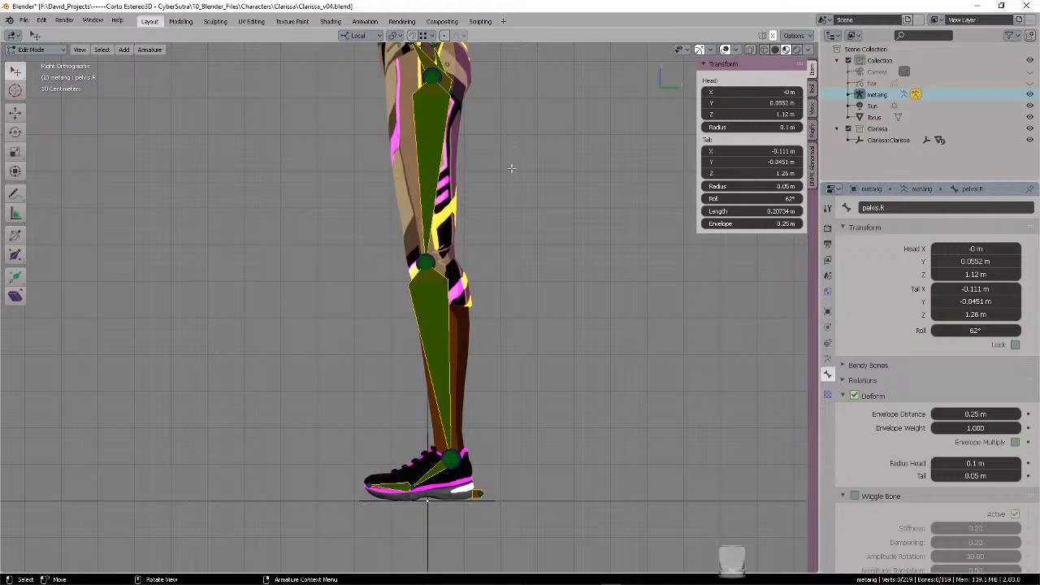
- In front view, move the left pelvis bone's tail down and slightly outward to about X 0.116 m and Z 1.25 m, then deselect everything
mouse_move(515, 168)
middle_mouse_down()
mouse_move(488, 213)
mouse_move(547, 211)
mouse_move(525, 186)
middle_mouse_up()
scroll(524, 281, "up", 3)
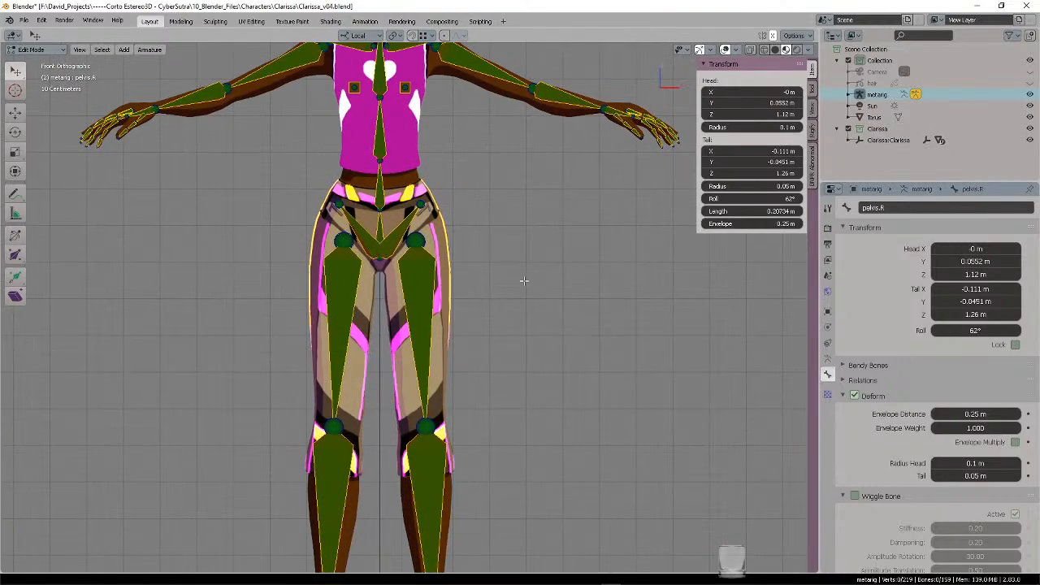
left_click(417, 239)
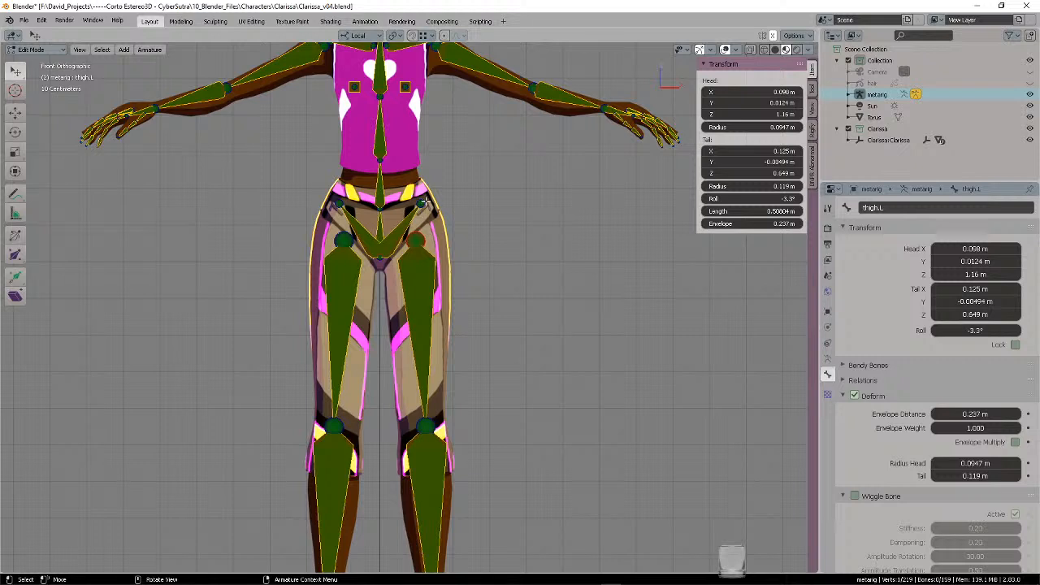
left_click(427, 202)
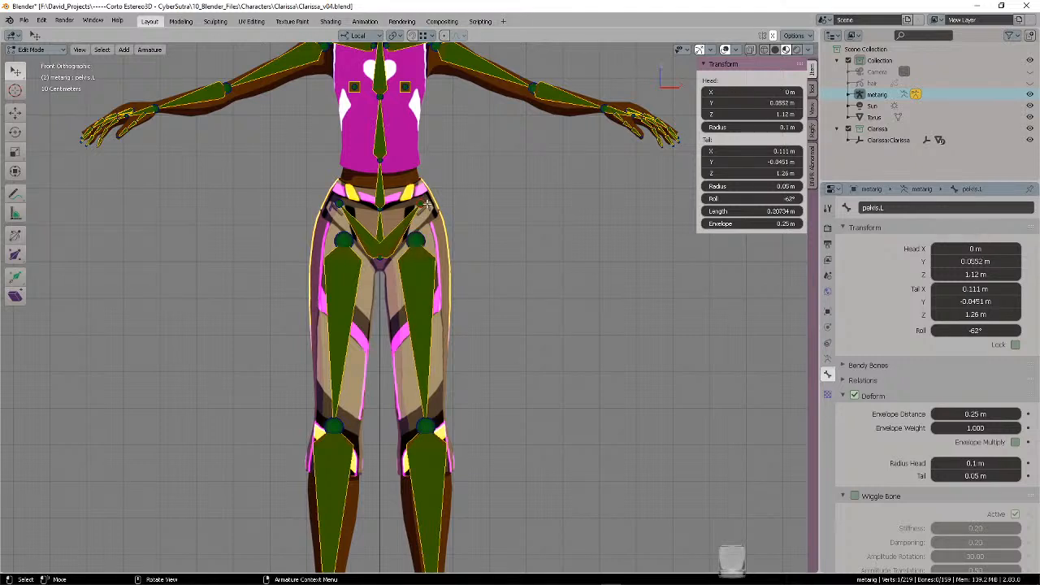
key("g")
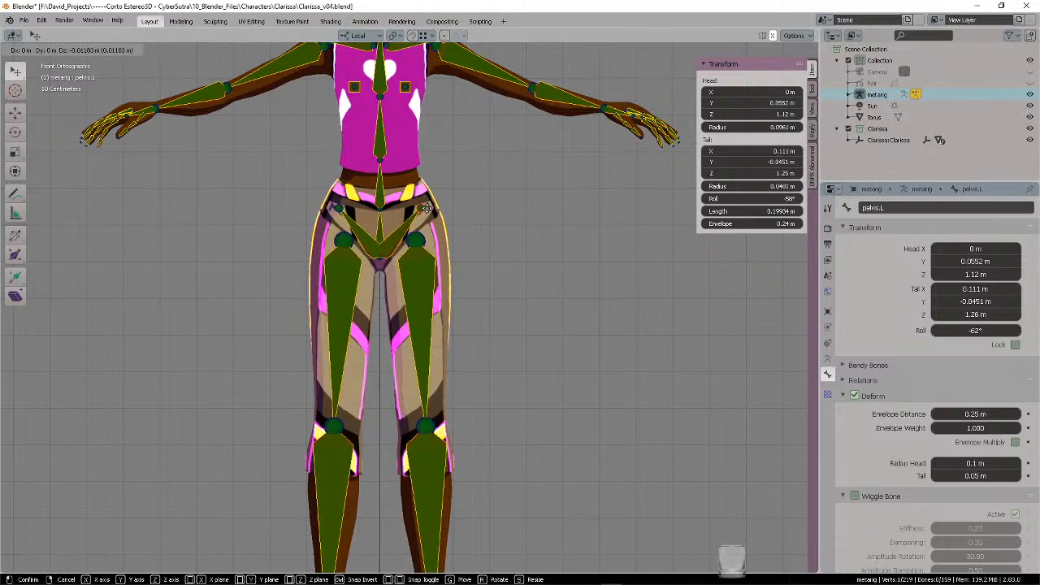
left_click(428, 209)
key("alt+a")
scroll(480, 208, "down", 2)
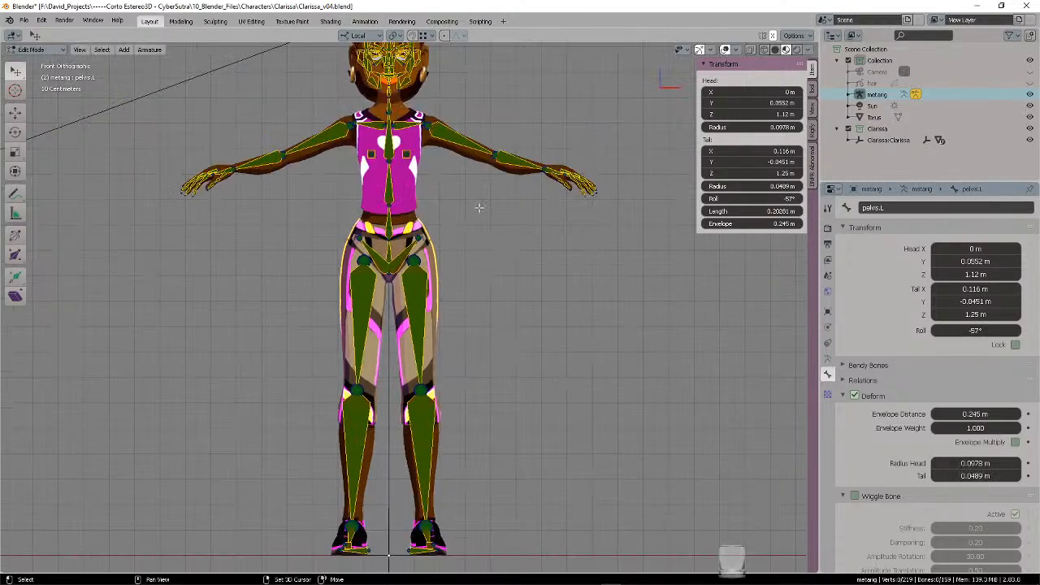
- In side view, move the left breast bone forward and up until its head is at about Y -0.009 m, Z 1.61 m
middle_click_drag(479, 208, 512, 312, "shift")
scroll(505, 237, "up", 4)
left_click(433, 293)
key("KP_3")
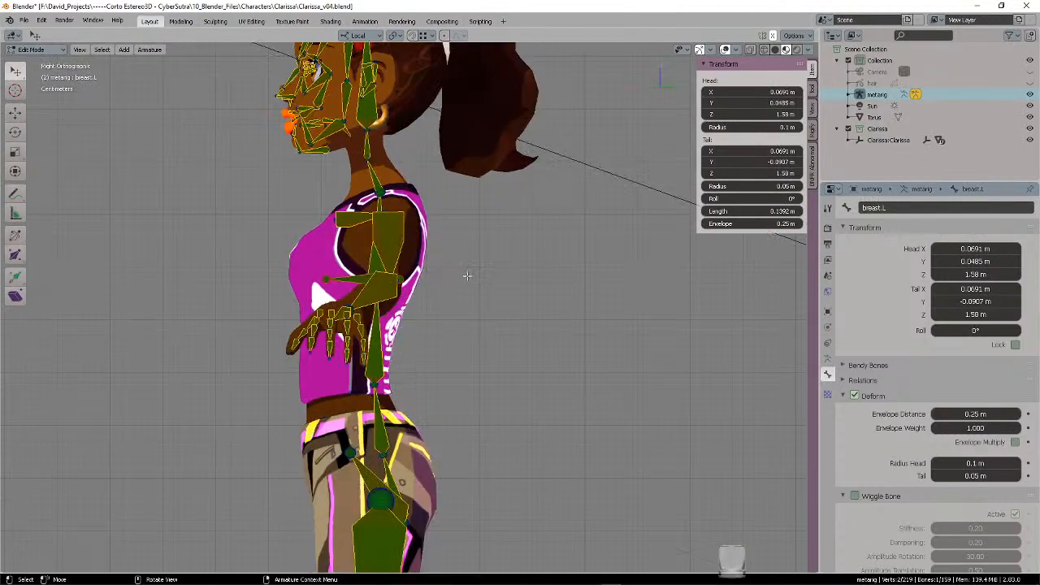
key("g")
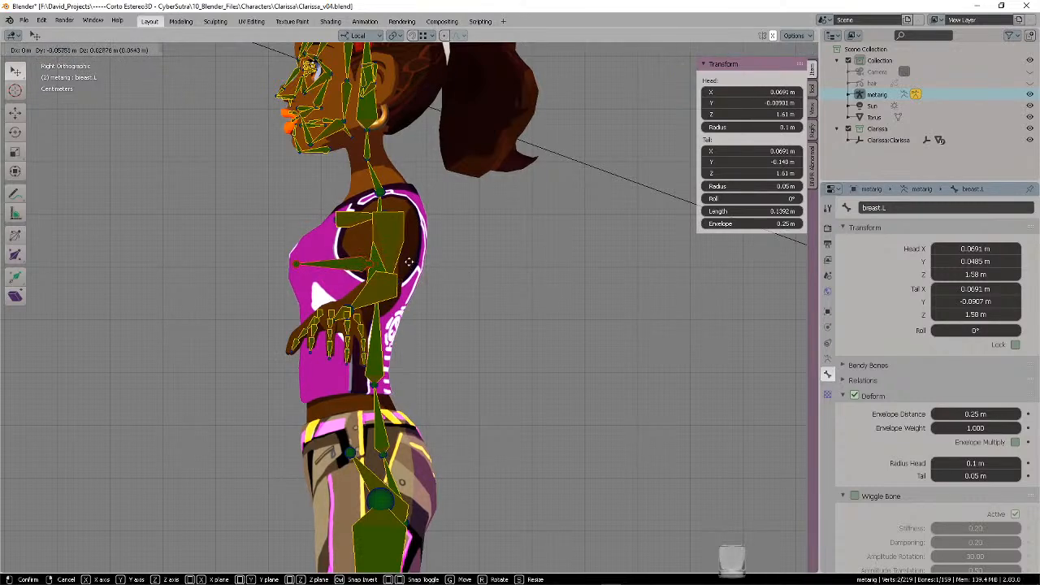
key("Escape")
scroll(407, 268, "up", 5)
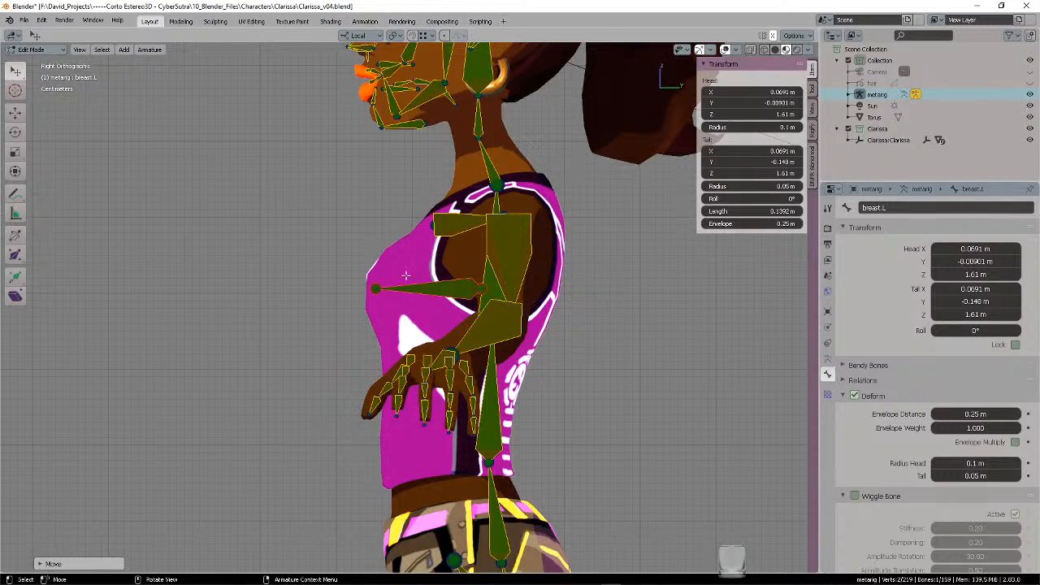
- Try moving the left breast bone farther forward, to a head position of about Y -0.105 m, and undo these moves
key("g")
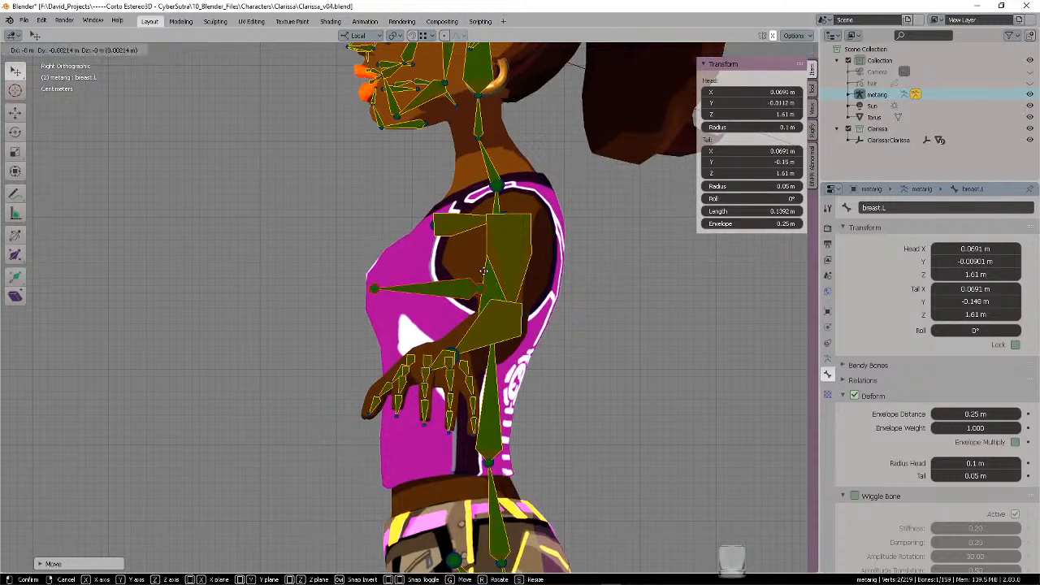
left_click(447, 268)
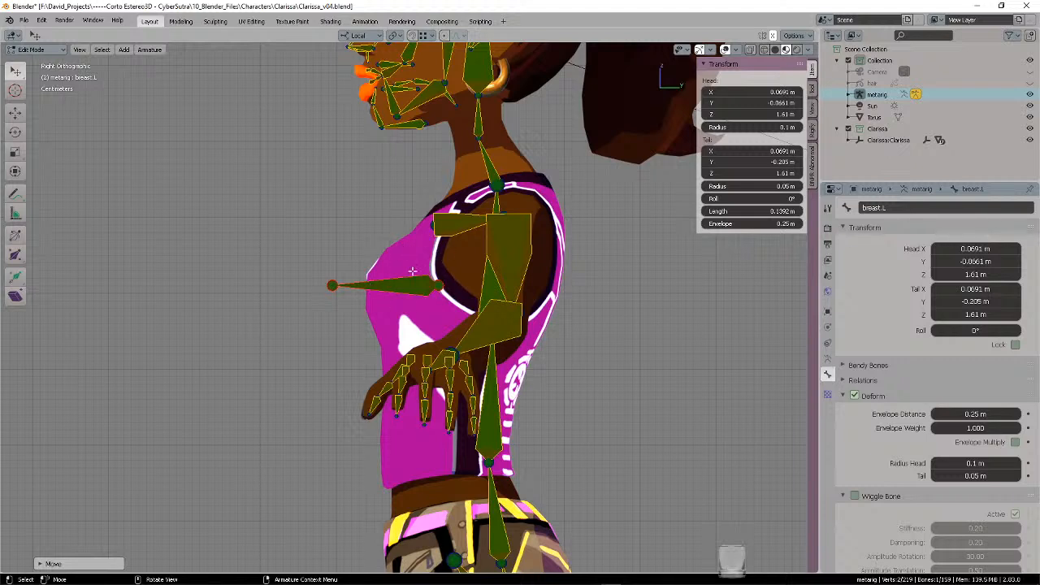
key("g")
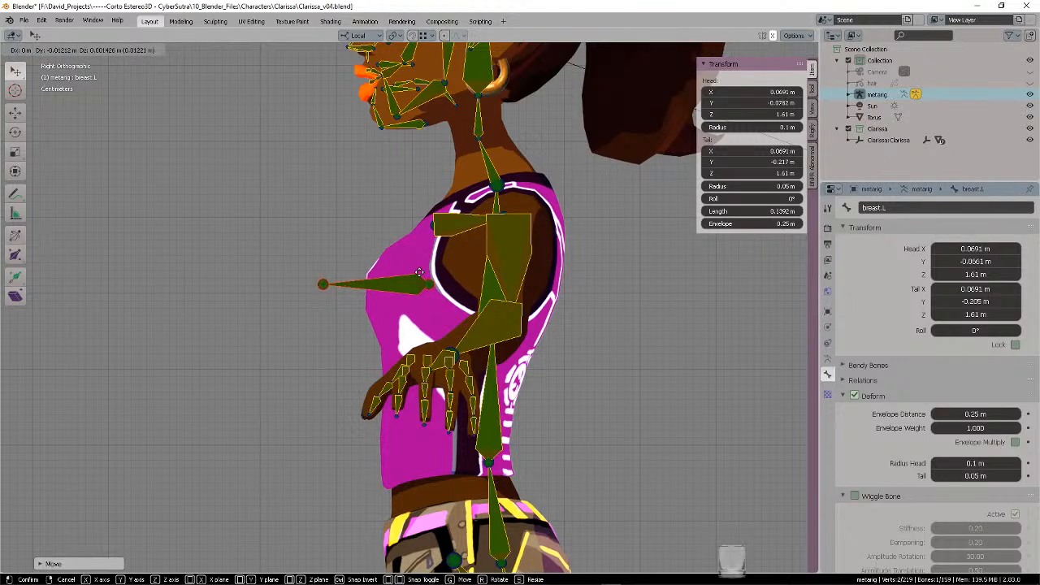
left_click(419, 272)
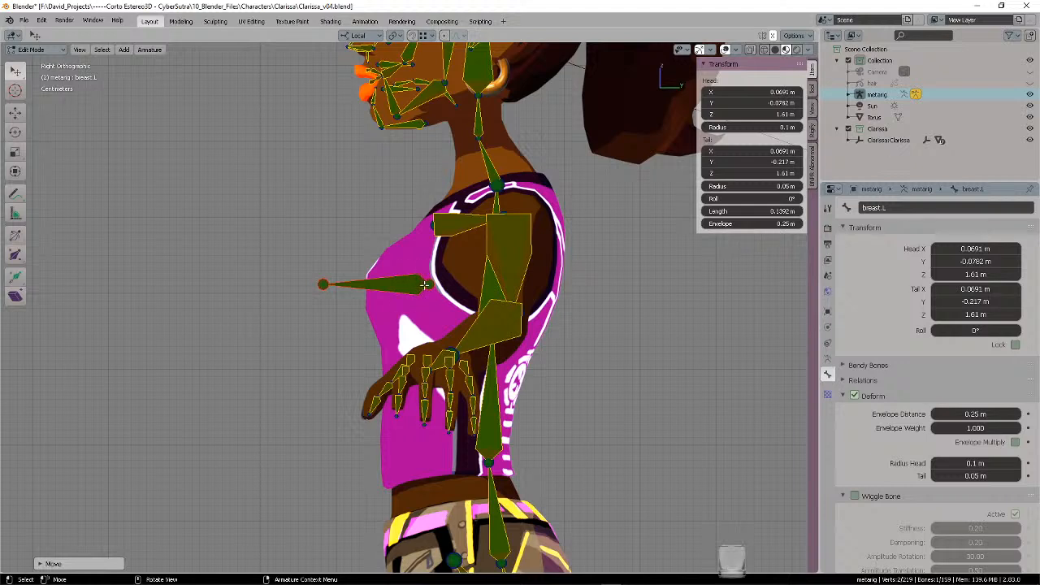
key("g")
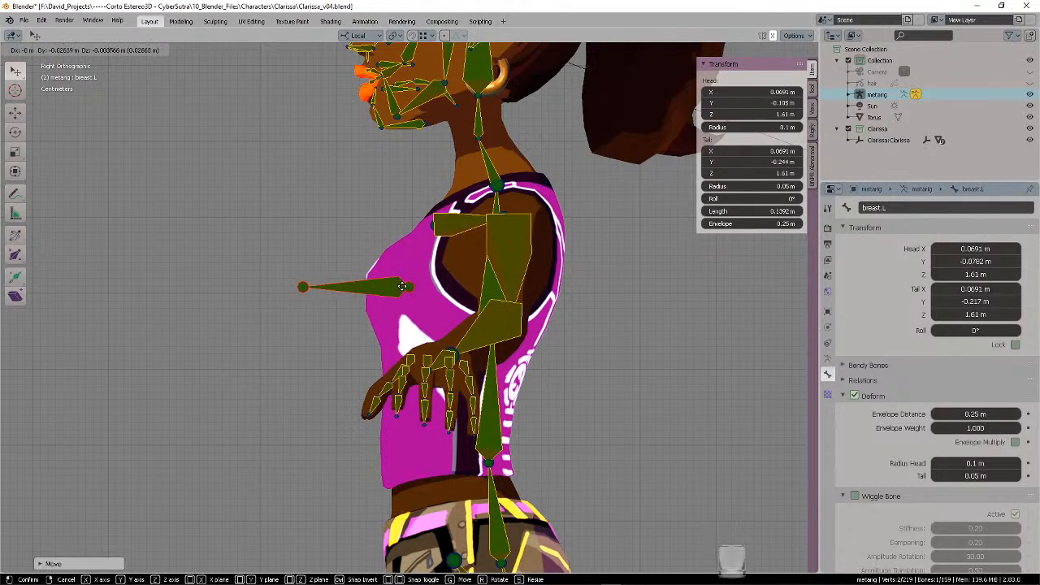
key("Escape")
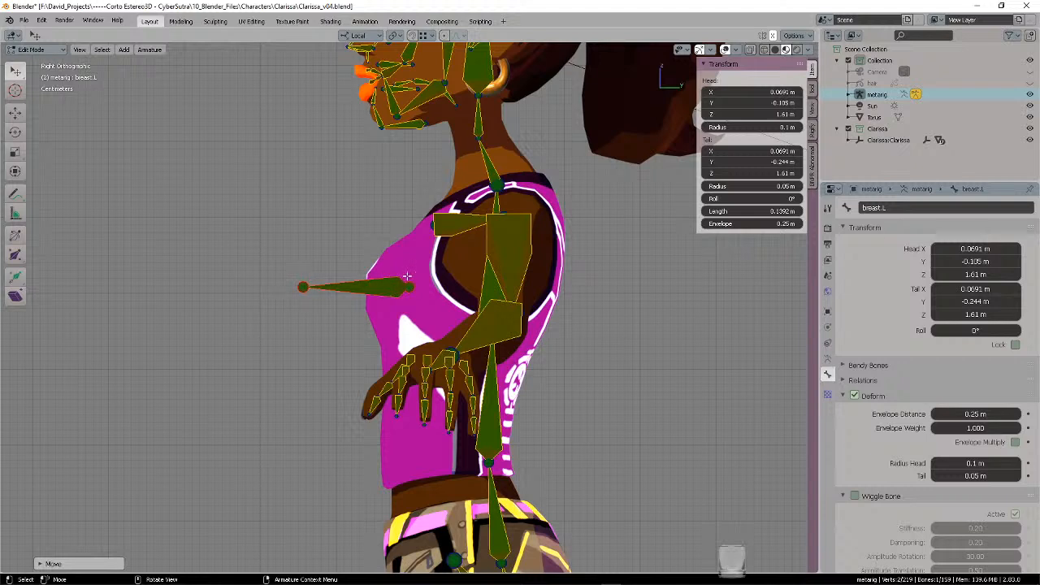
key("ctrl+z")
key("ctrl+z")
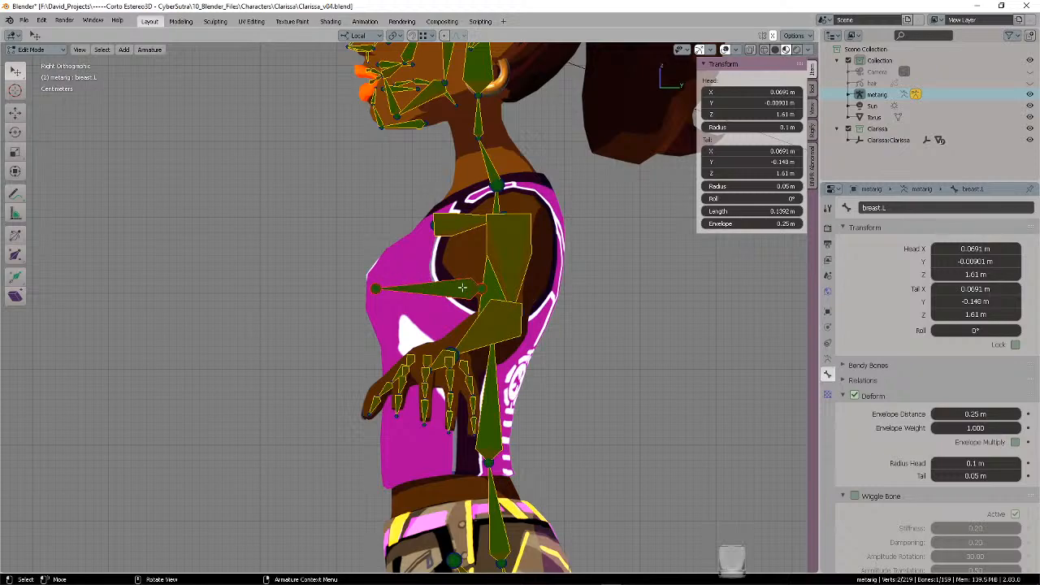
- In side view, shorten the left breast bone by moving its tail back to about Y -0.14 m
middle_click_drag(431, 278, 494, 213)
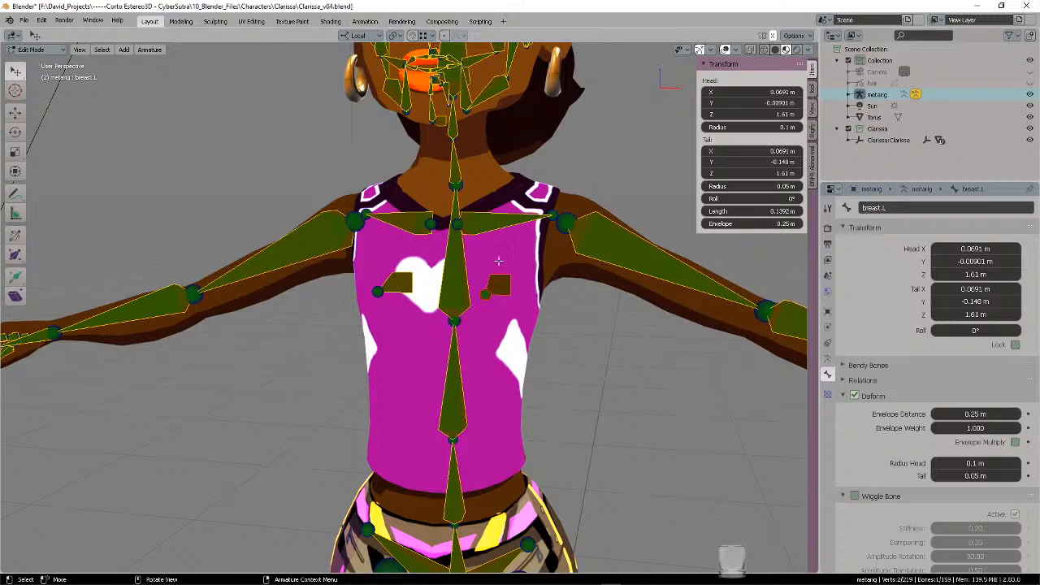
middle_click_drag(491, 284, 414, 277)
key("KP_3")
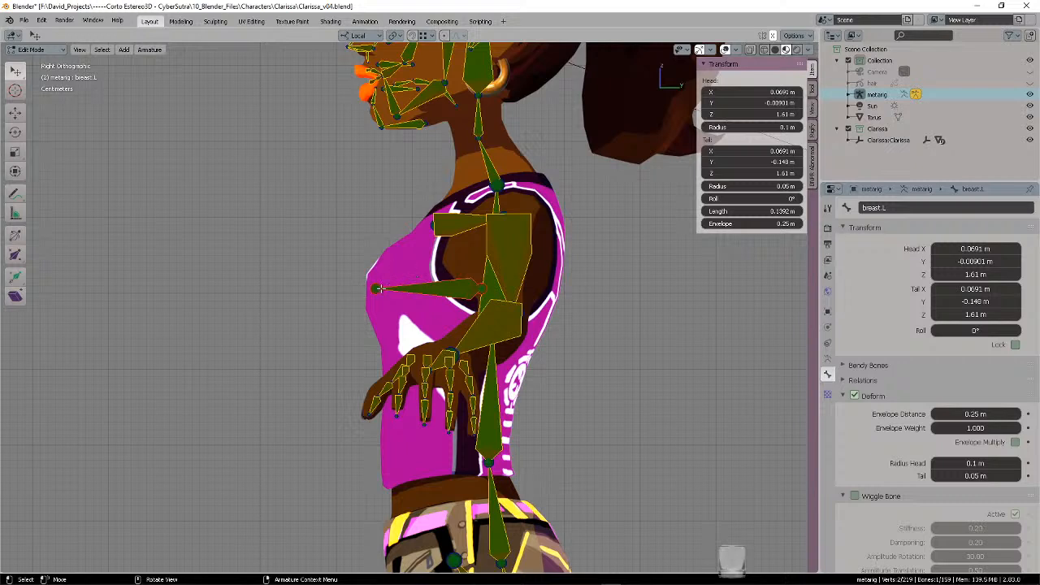
key("g")
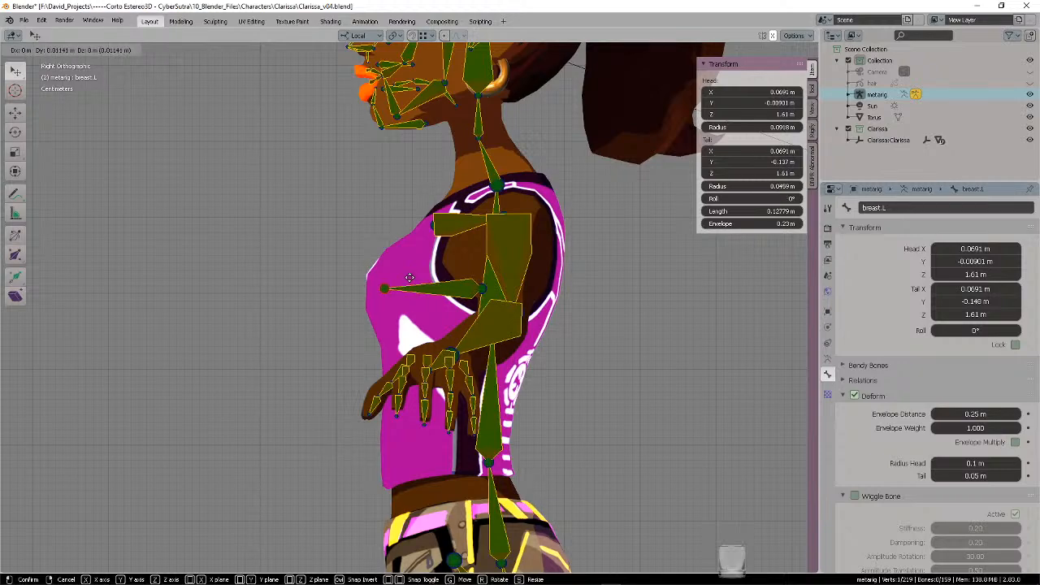
left_click(404, 277)
- Move the left shoulder bone's head back along the local Y axis to about Y -0.030 m
middle_click_drag(405, 277, 526, 329)
scroll(510, 309, "down", 3)
scroll(549, 311, "up", 4)
middle_click_drag(439, 322, 504, 267)
left_click(414, 264)
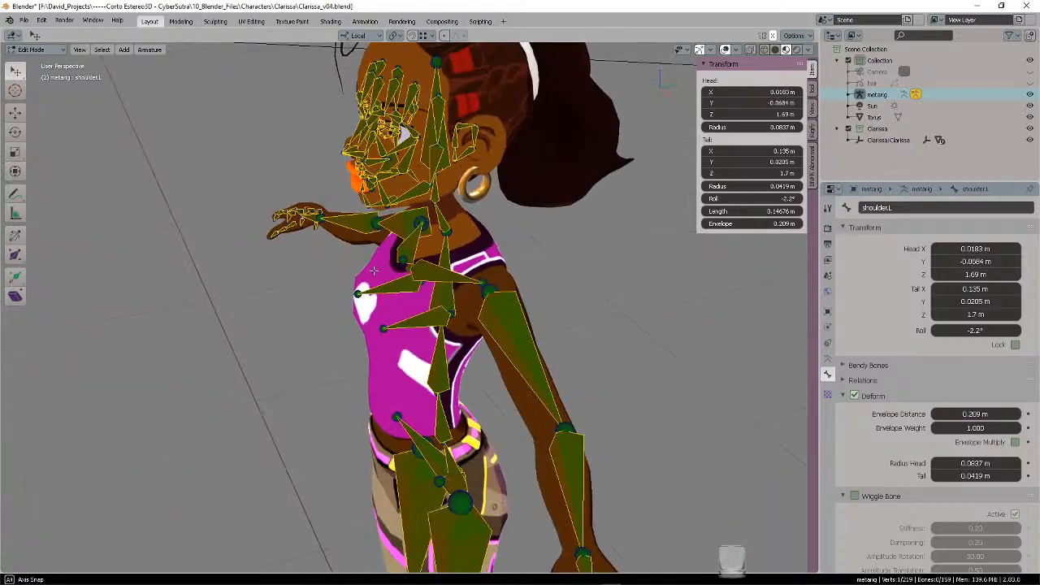
key("g")
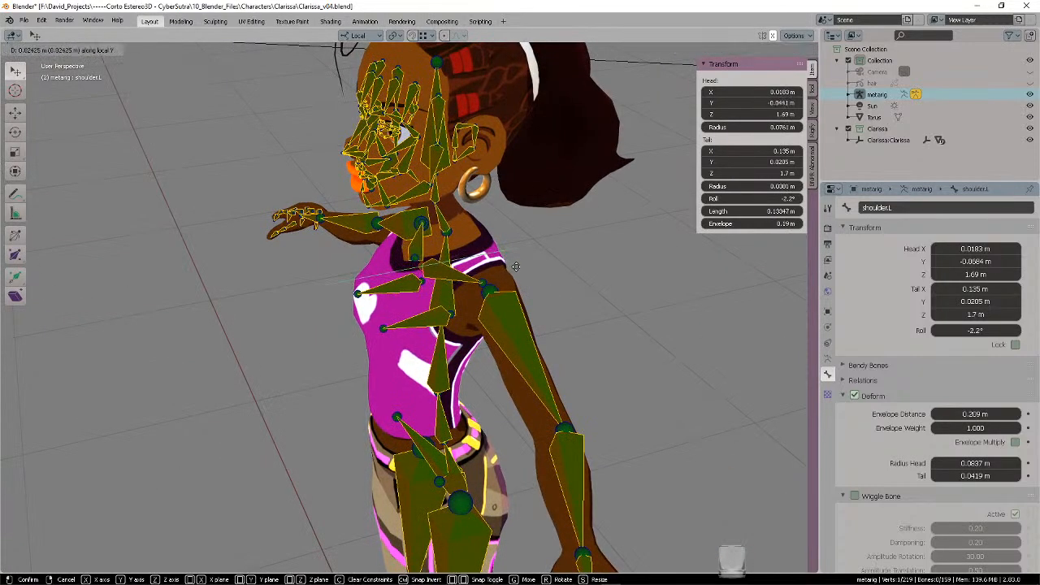
left_click(507, 266)
mouse_move(507, 266)
middle_mouse_down()
mouse_move(531, 265)
mouse_move(517, 245)
mouse_move(499, 255)
middle_mouse_up()
scroll(499, 254, "up", 4)
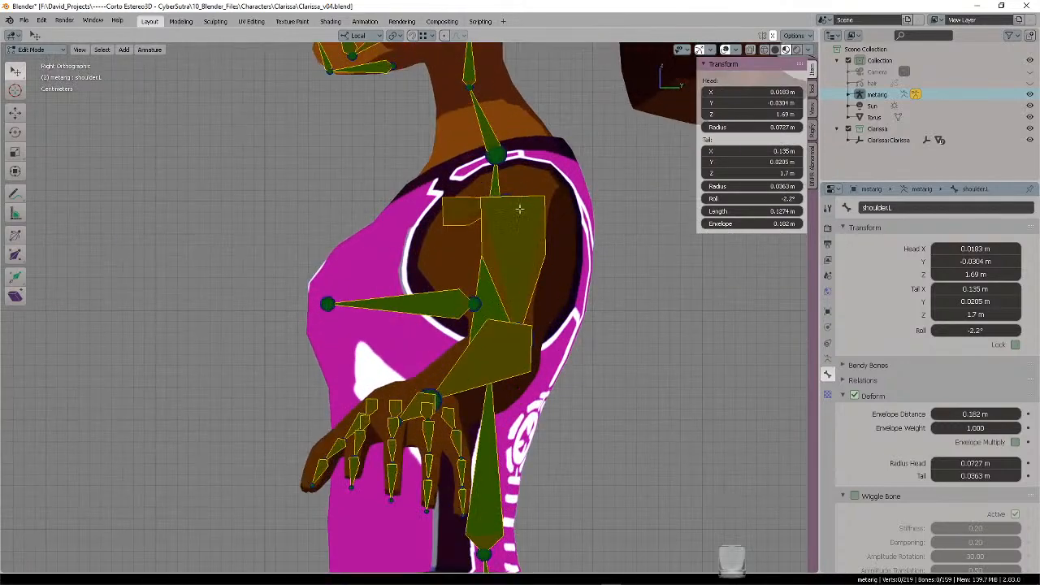
- In side view, raise the joint at the base of the neck slightly
middle_click_drag(520, 208, 489, 290, "shift")
mouse_move(480, 210)
right_mouse_down("ctrl")
mouse_move(446, 235)
mouse_move(490, 207)
right_mouse_up("ctrl")
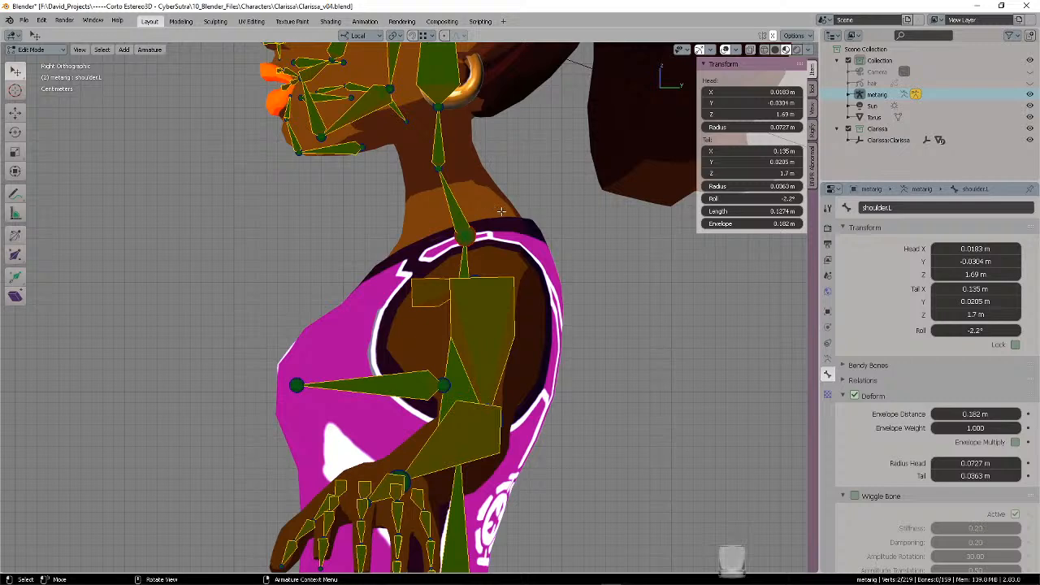
key("g")
left_click(501, 204)
left_click(510, 170)
- Raise the head bone's tail along the Z axis until it sits just above the top of the hair
middle_click_drag(515, 165, 447, 297, "shift")
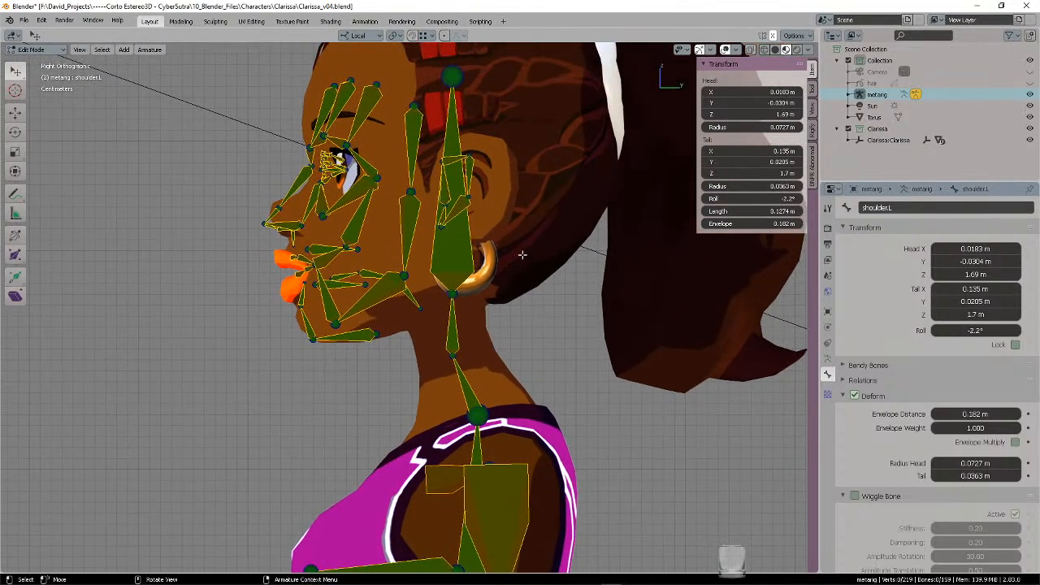
middle_click_drag(536, 271, 547, 380, "shift")
mouse_move(464, 148)
right_mouse_down("ctrl")
mouse_move(441, 170)
mouse_move(492, 172)
right_mouse_up("ctrl")
scroll(502, 180, "down", 2)
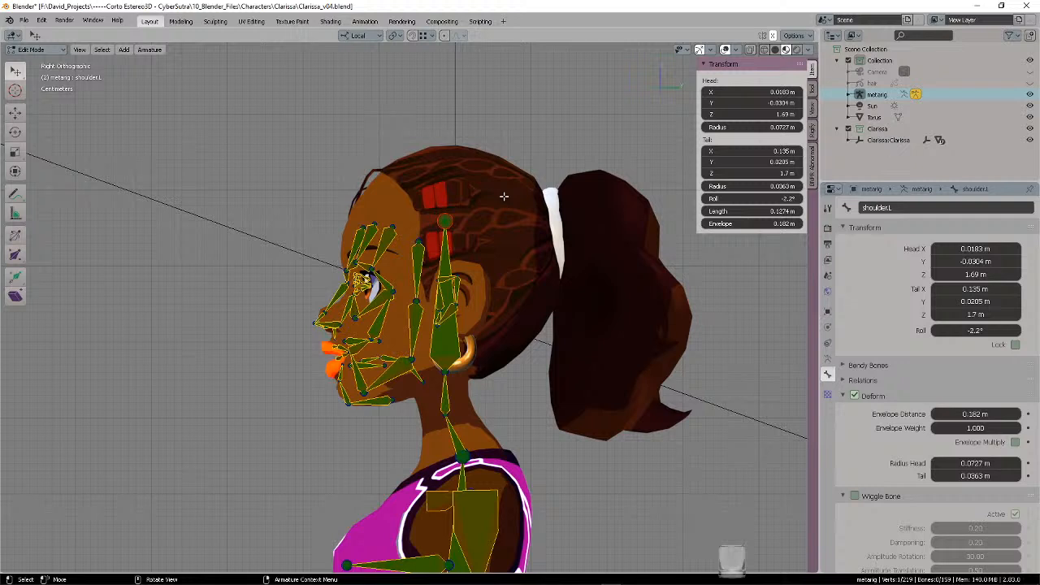
key("g")
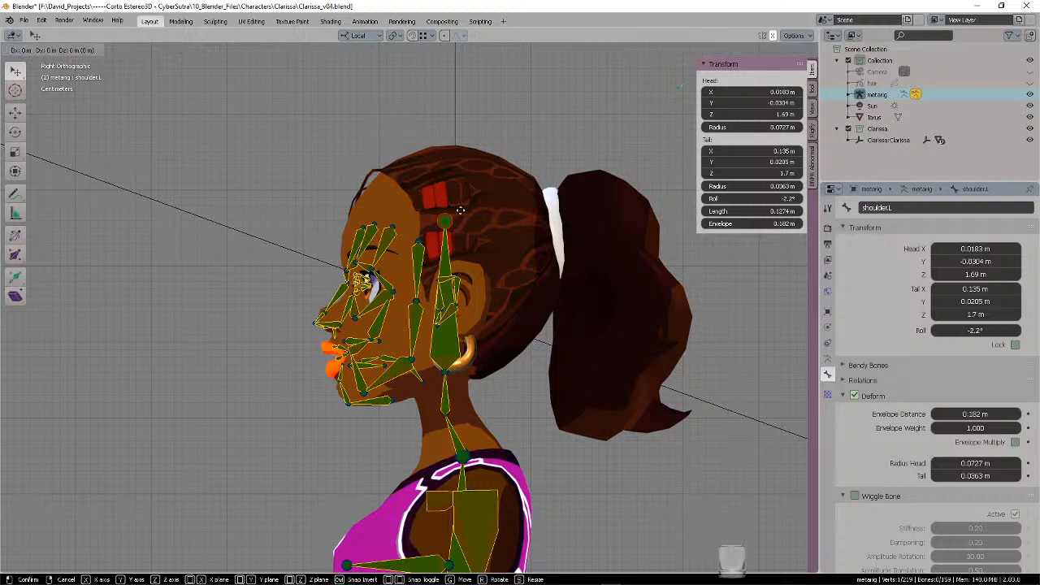
key("z")
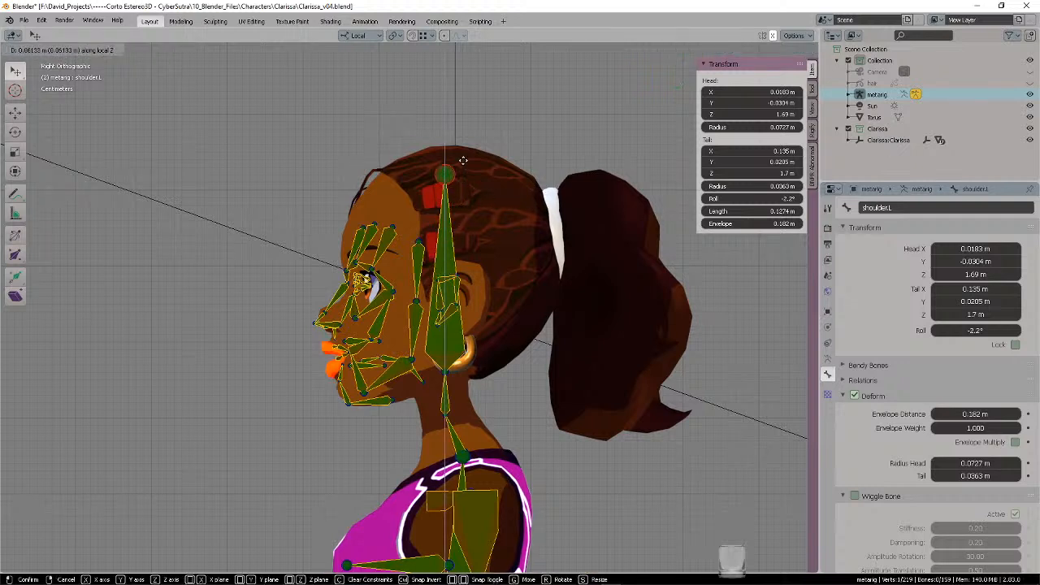
left_click(473, 118)
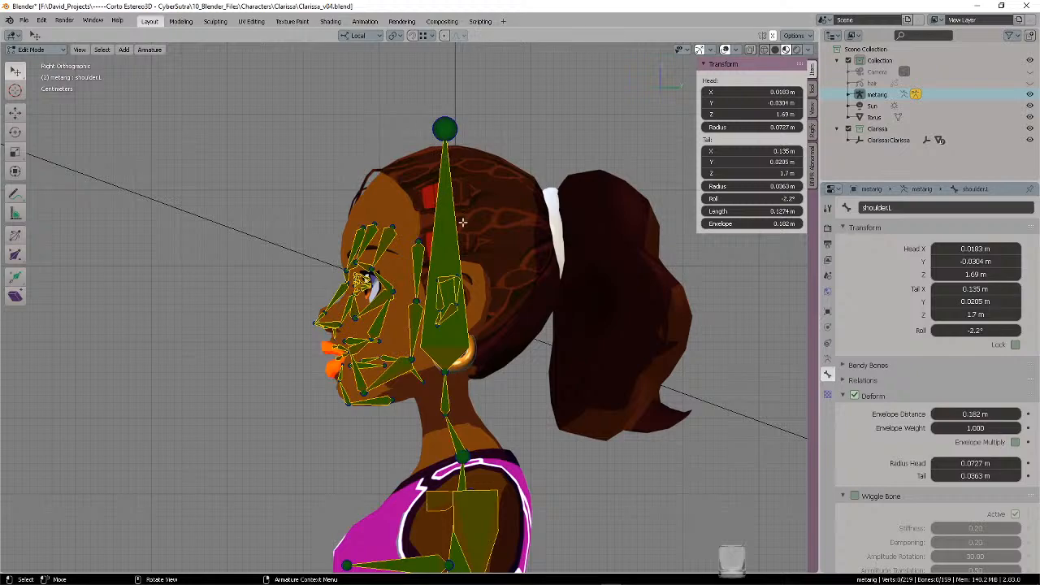
- Inspect the head and upper-body bones from an angle and save the file
scroll(464, 222, "up", 2)
middle_click_drag(405, 237, 543, 253)
scroll(571, 228, "down", 3)
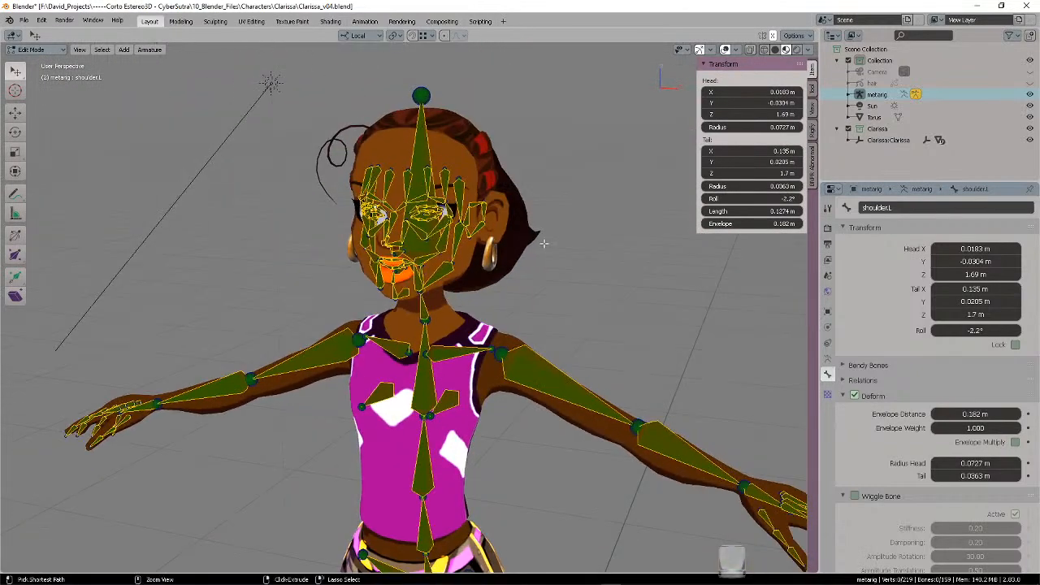
scroll(528, 280, "down", 1)
middle_click_drag(524, 313, 545, 271)
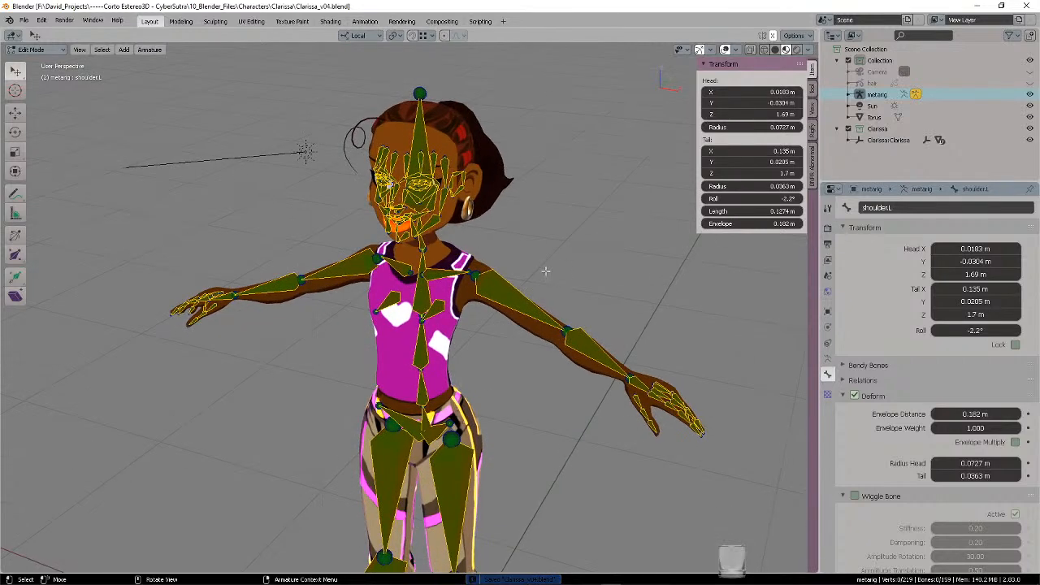
- Examine how the facial bones line up with the eyes, nose, mouth and ears from the front and at an angle
key("KP_1")
scroll(567, 227, "up", 2)
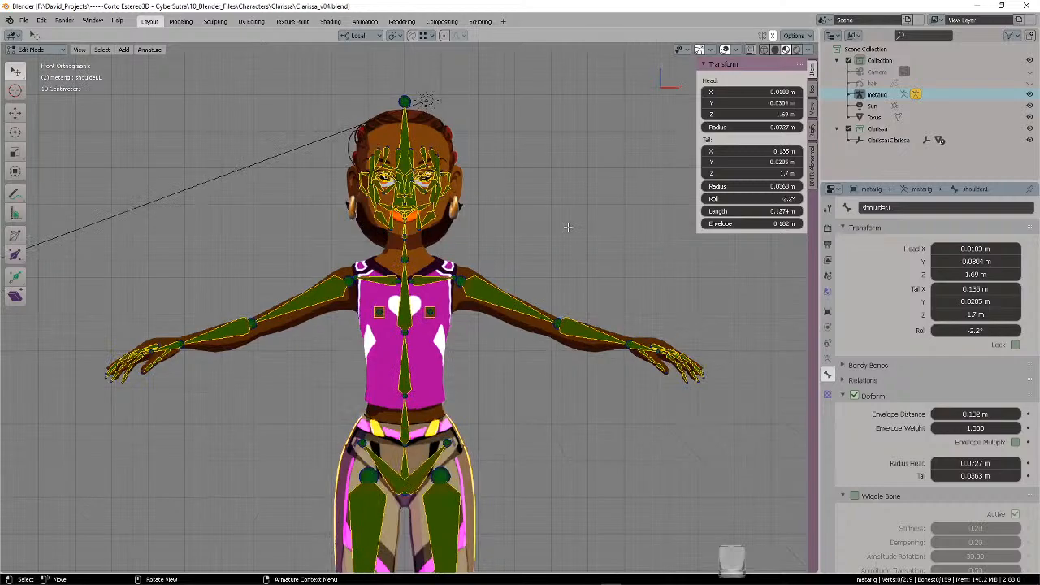
middle_click_drag(563, 212, 594, 282)
scroll(486, 227, "up", 3)
key("KP_1")
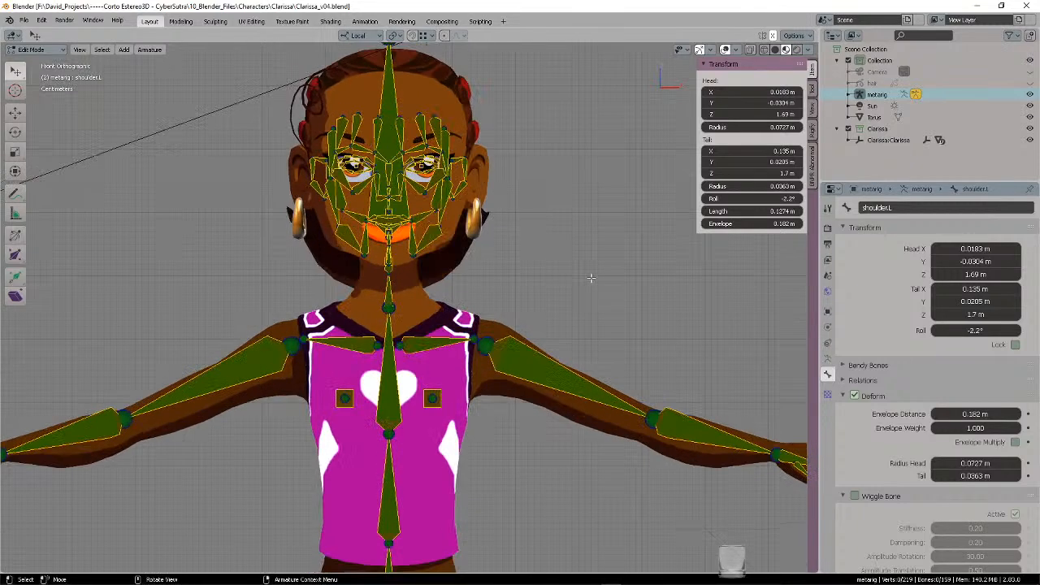
scroll(592, 282, "up", 2)
middle_click_drag(598, 218, 623, 349, "shift")
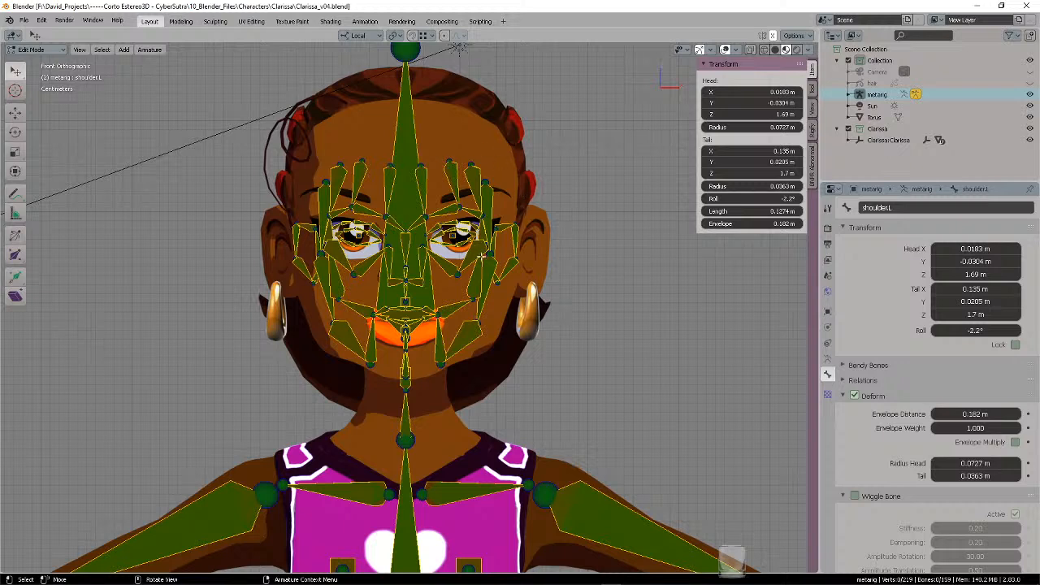
mouse_move(595, 275)
middle_mouse_down()
mouse_move(824, 371)
mouse_move(518, 269)
mouse_move(585, 276)
middle_mouse_up()
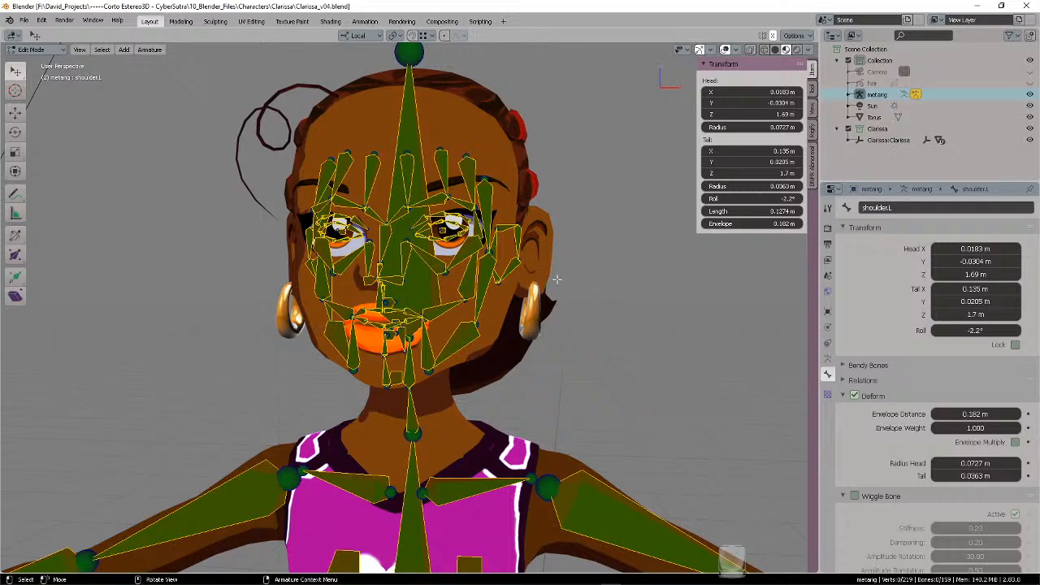
middle_click_drag(557, 279, 587, 251)
key("KP_1")
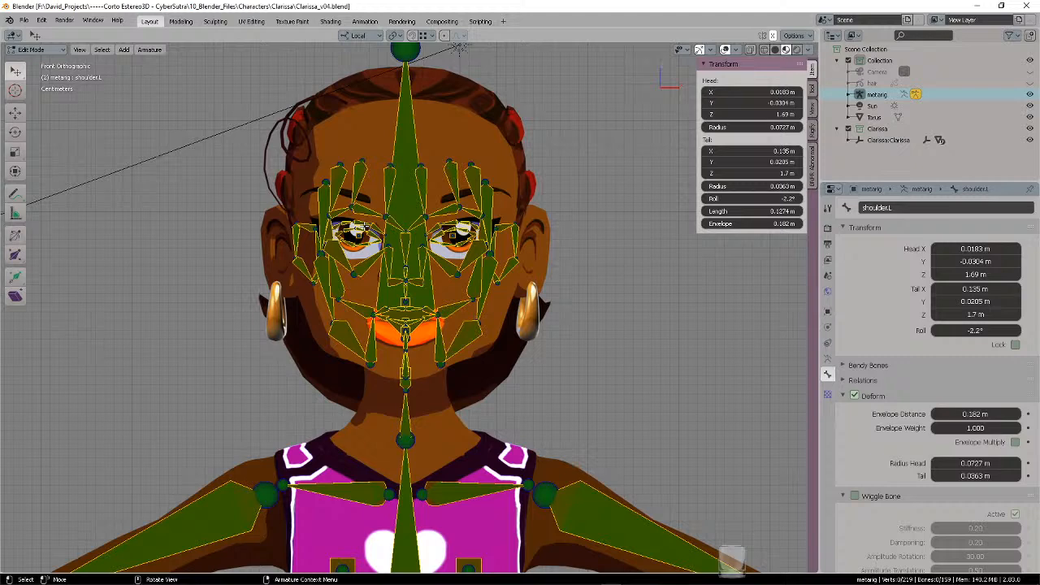
scroll(429, 242, "up", 3)
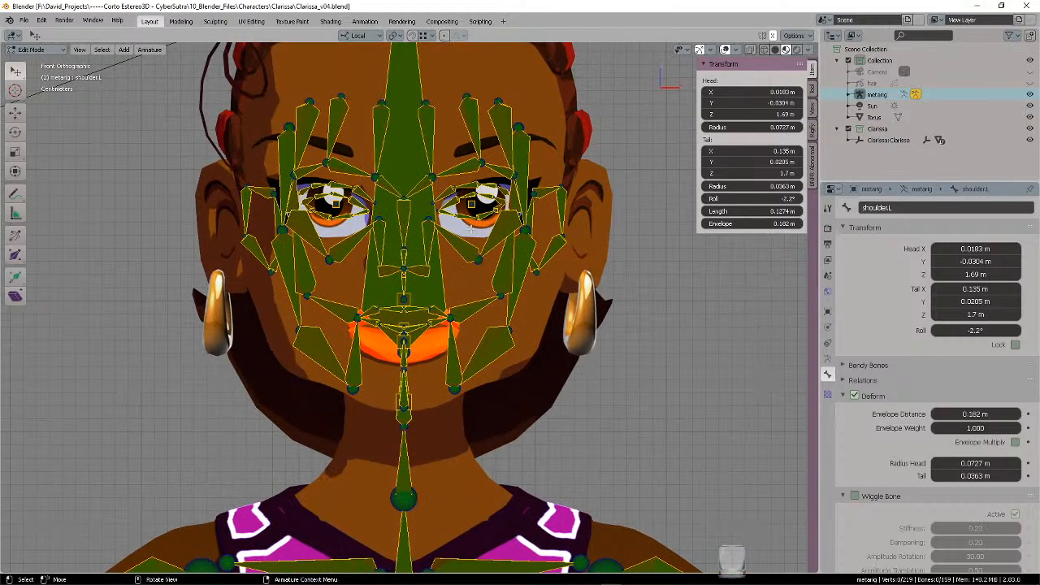
scroll(492, 226, "down", 2)
- Keep the metarig in Edit Mode and move the ear bones outward in front view until they sit over the ears
left_click(31, 49)
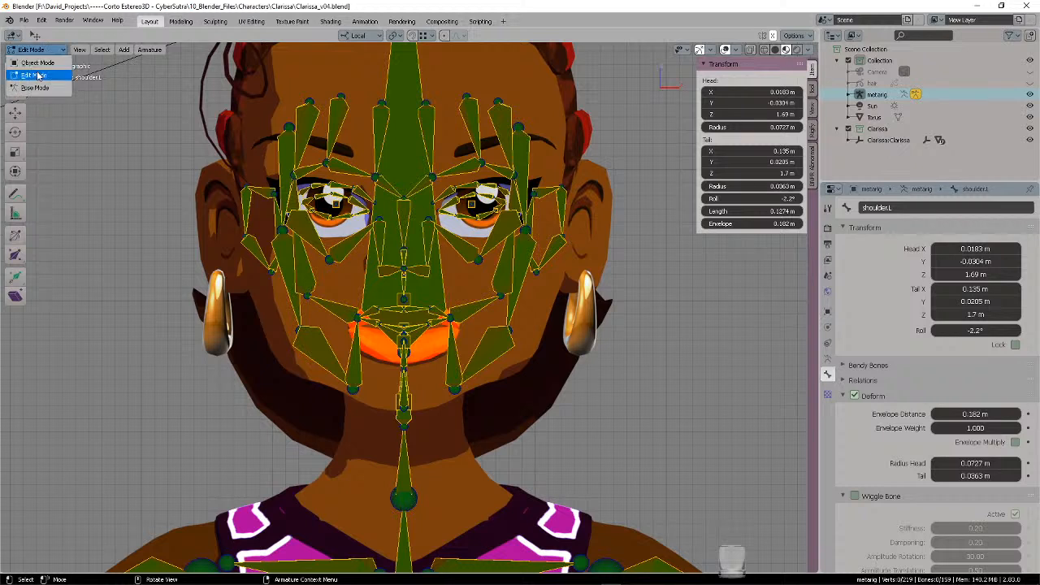
left_click(44, 77)
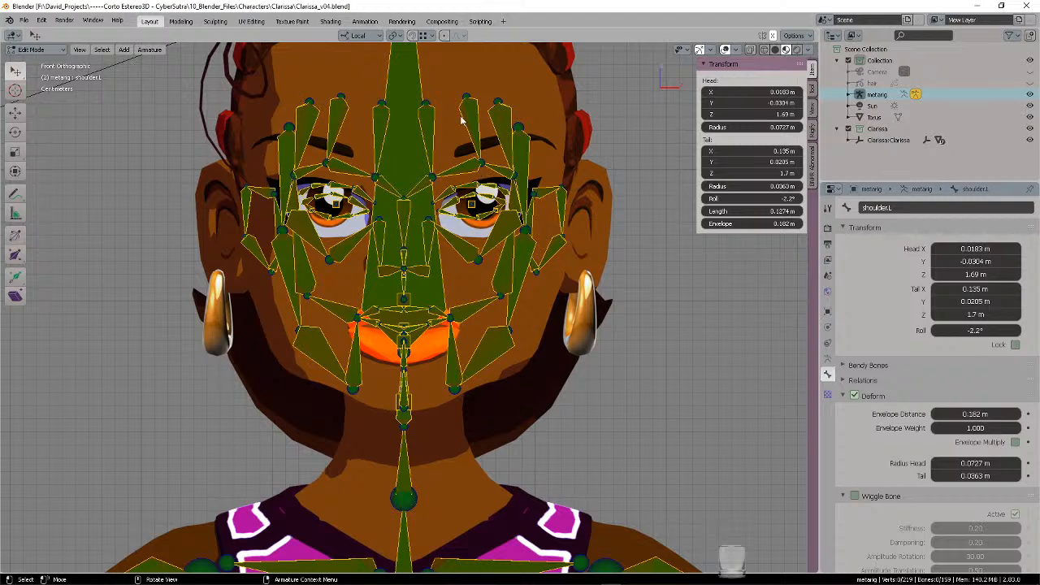
middle_click_drag(477, 99, 489, 174)
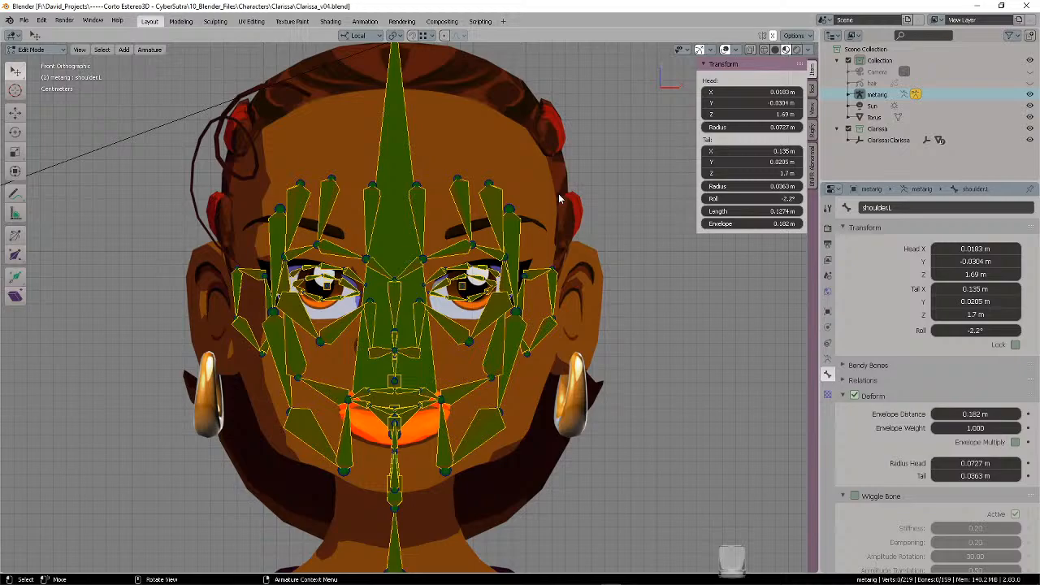
middle_click_drag(558, 256, 514, 263)
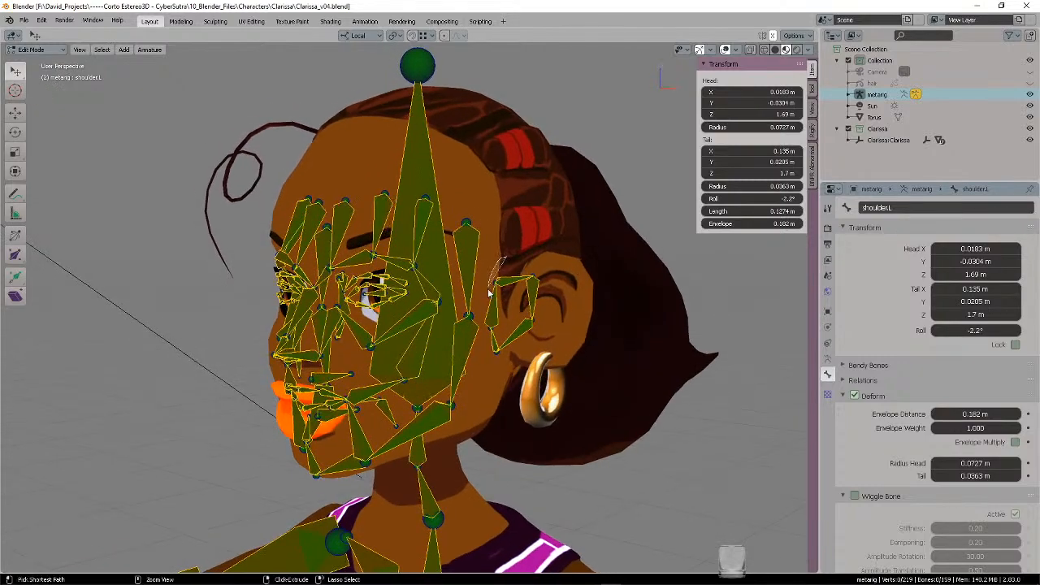
middle_click_drag(555, 235, 610, 289)
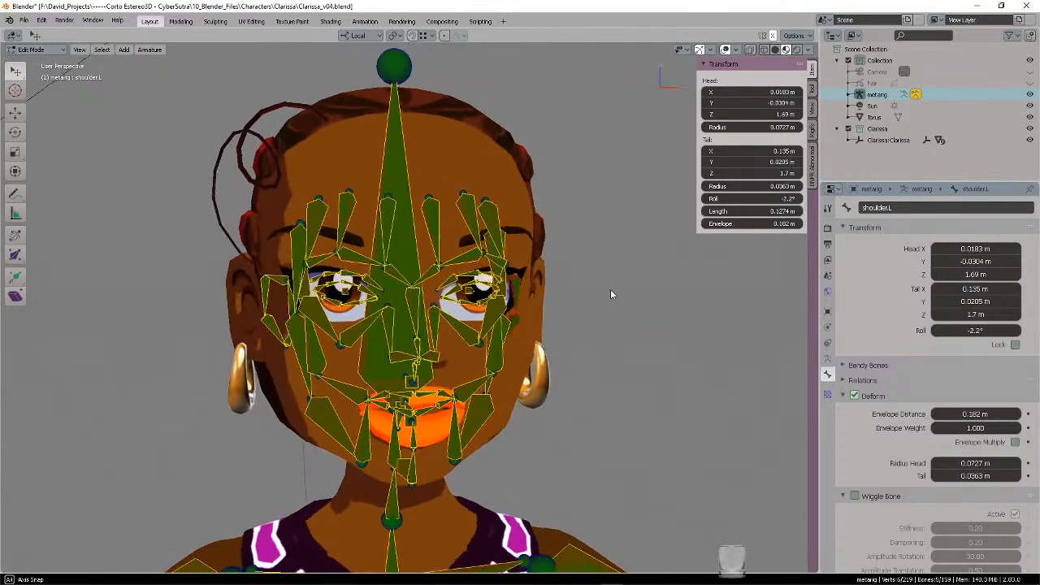
key("g")
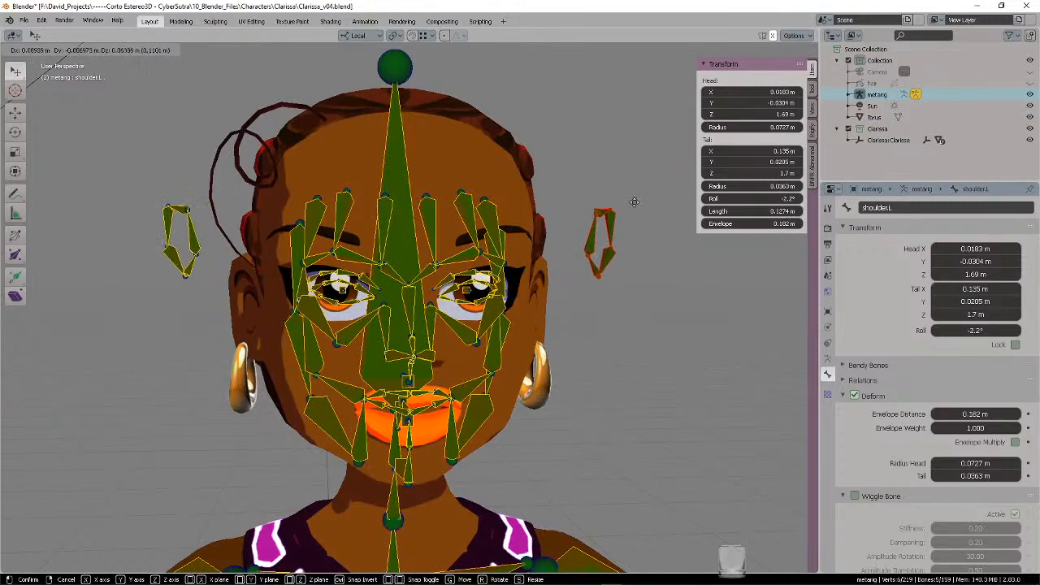
right_click(623, 262)
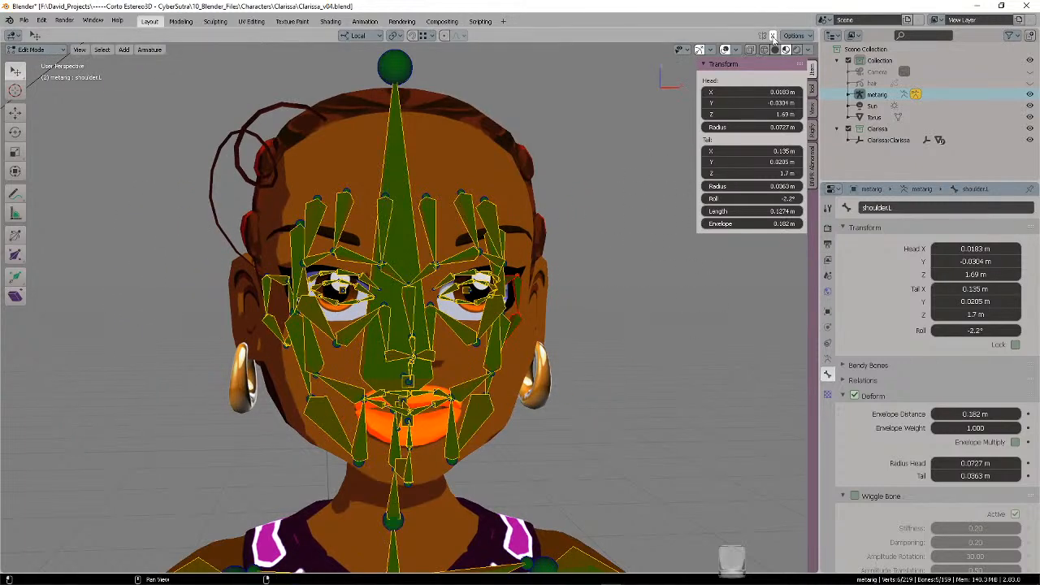
middle_click_drag(600, 281, 585, 273)
key("KP_1")
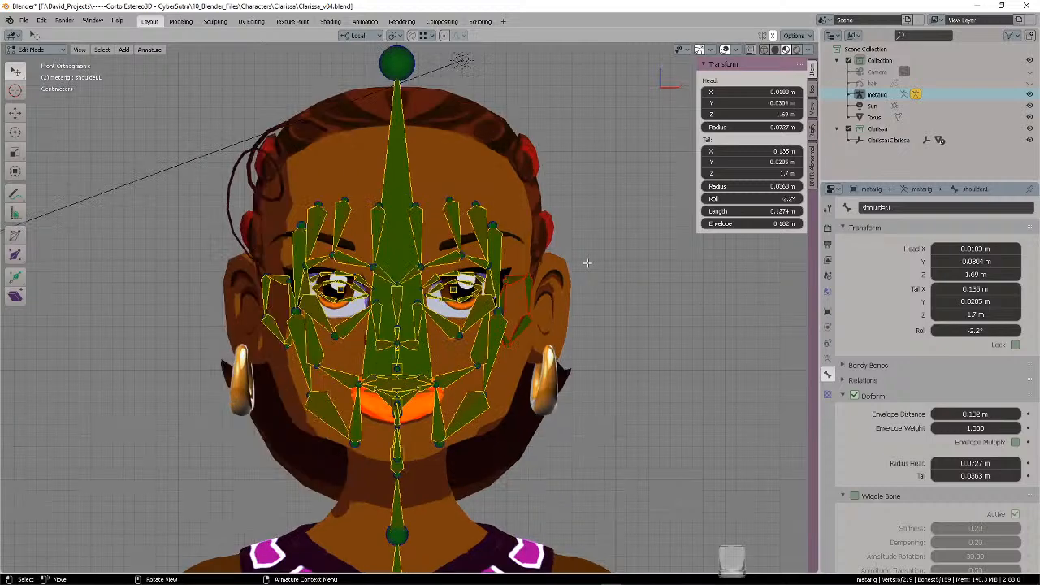
key("g")
left_click(601, 264)
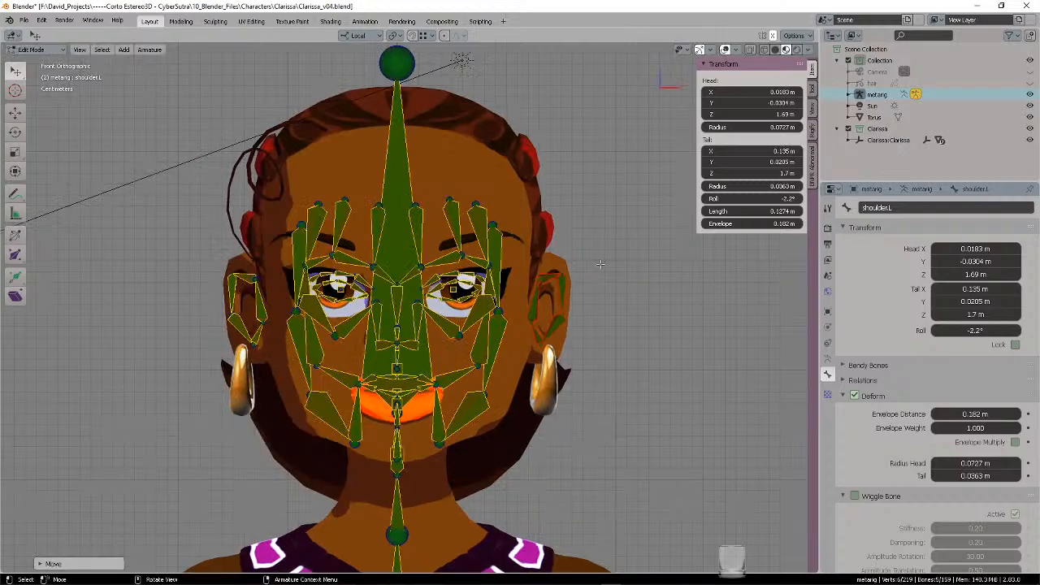
- In front view, raise the two upper ear joints to follow the top edge of the ear
scroll(597, 260, "up", 2)
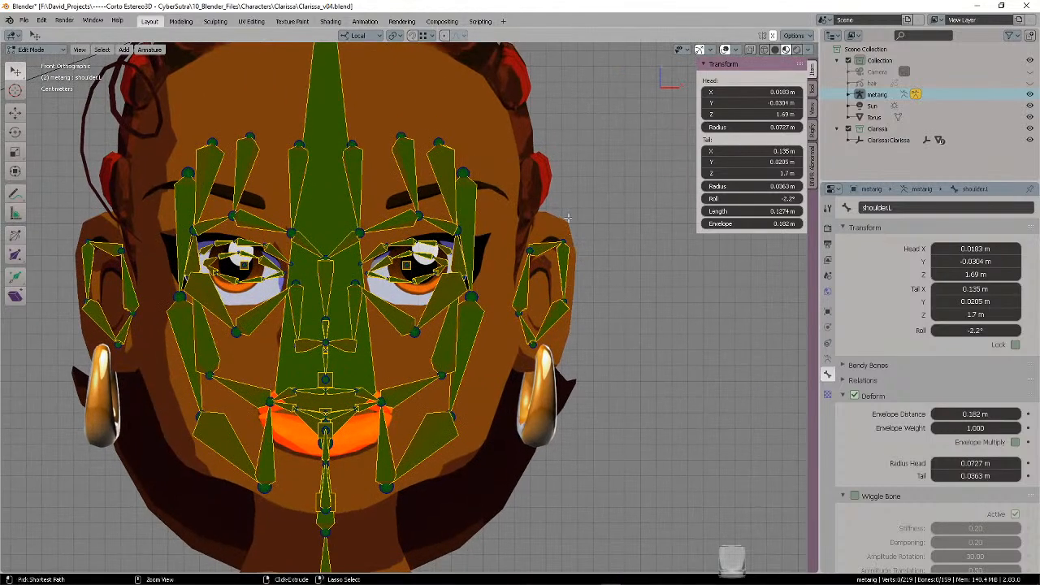
key("g")
left_click(595, 229)
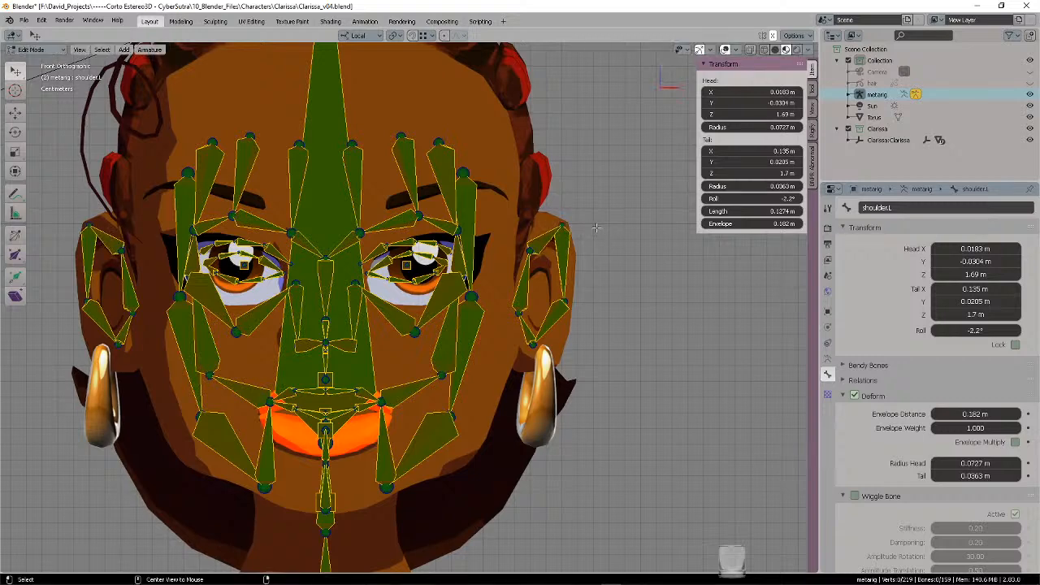
key("g")
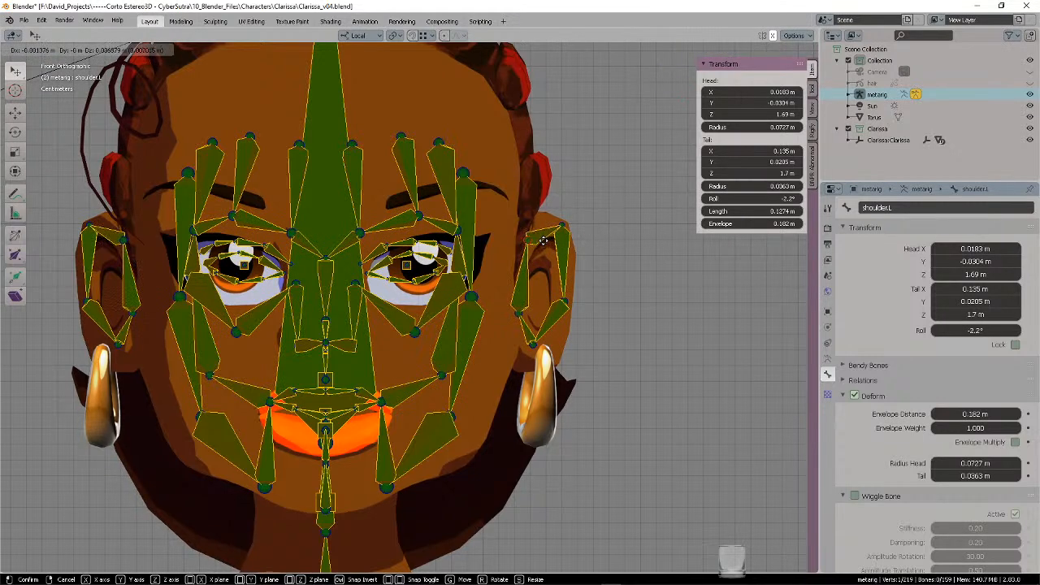
left_click(553, 290)
- Shift the outer and inner ear joints to match the ear's outline and lower the bottom joint to the earlobe
right_click_drag(582, 297, 585, 297, "ctrl")
key("g")
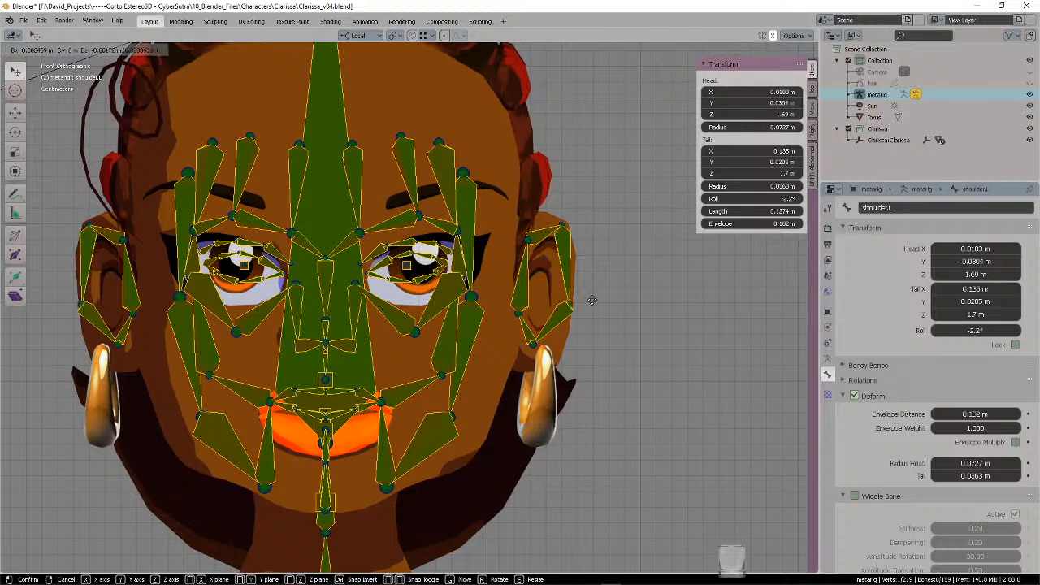
left_click(574, 317)
right_click_drag(517, 360, 551, 325, "ctrl")
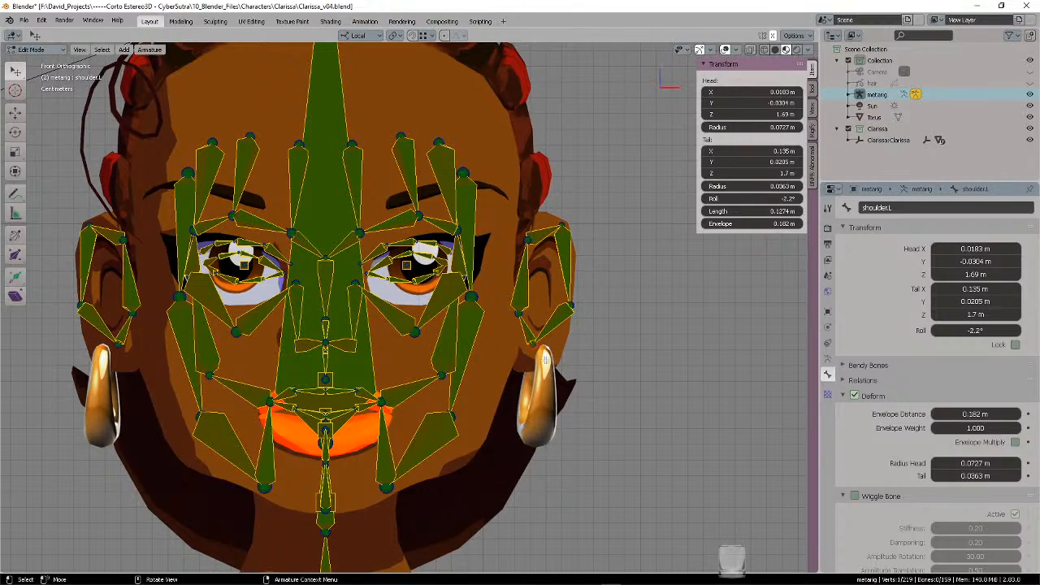
key("g")
left_click(547, 363)
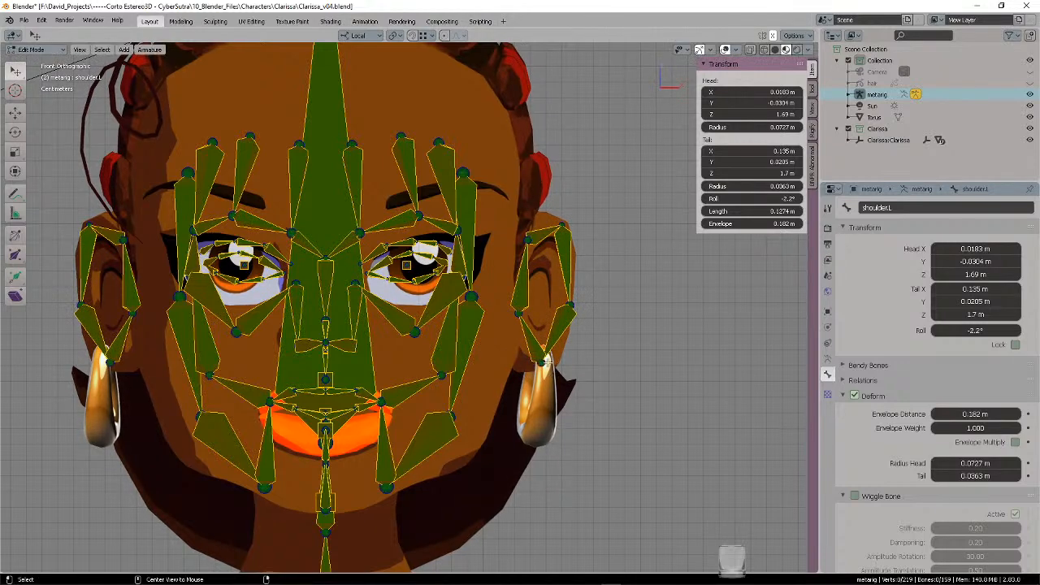
key("g")
left_click(541, 301)
left_click(541, 301)
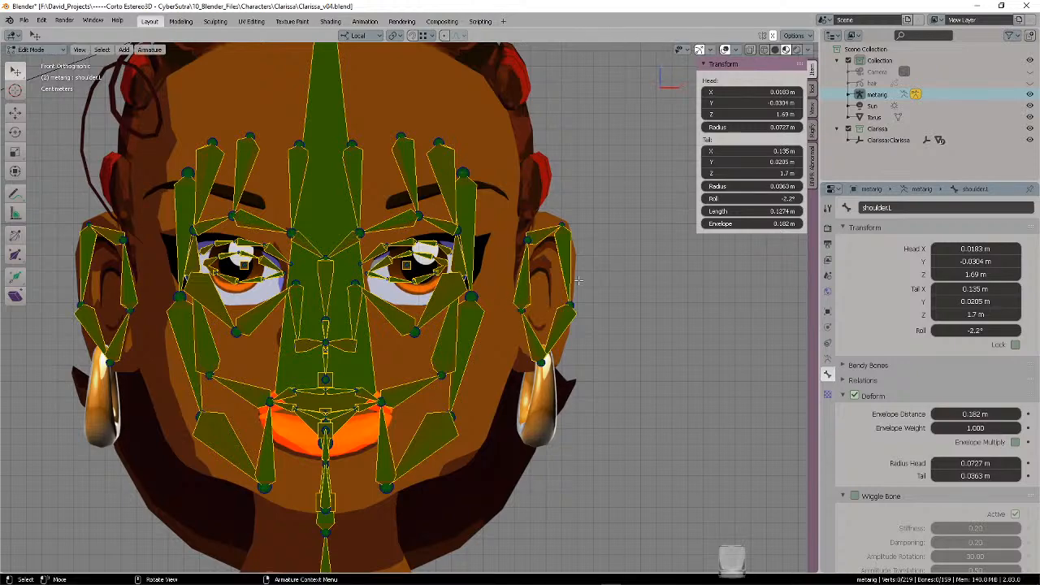
- From an angled side view, move the rear ear joints back to follow the ear's outer rim
middle_click_drag(577, 280, 519, 302)
key("g")
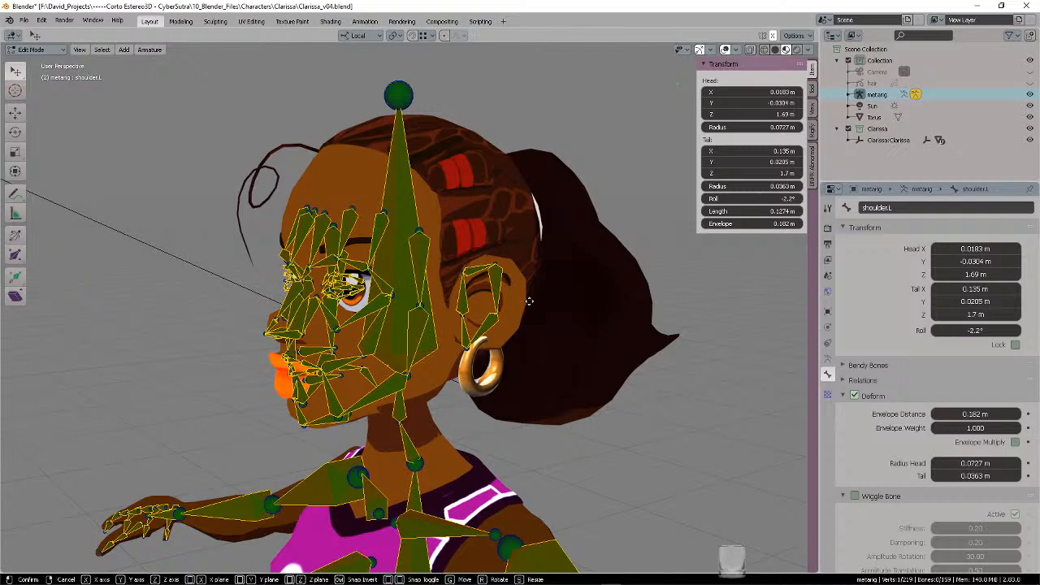
left_click(546, 302)
left_click(546, 301)
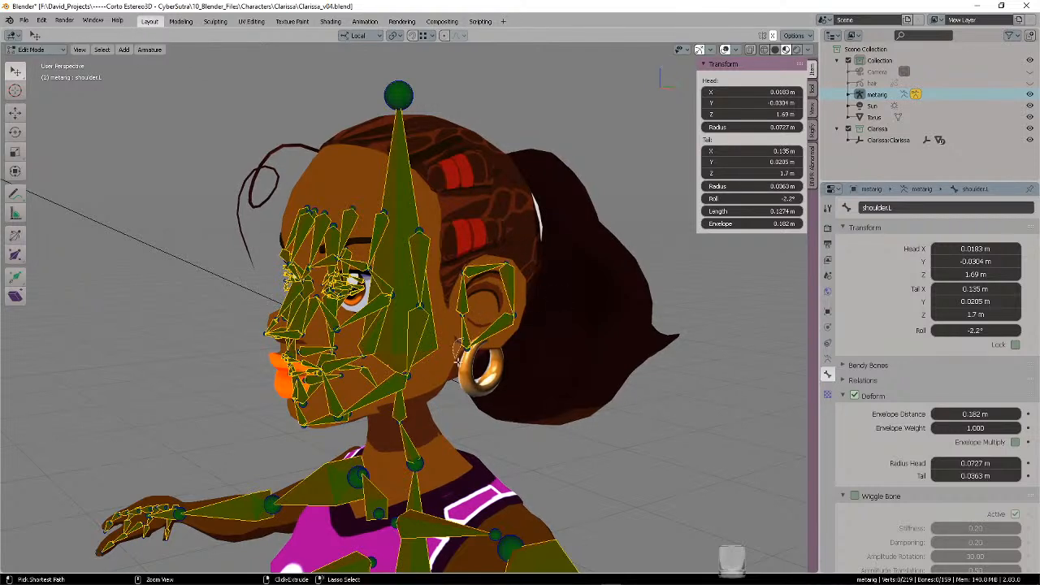
- Clear the selection and reposition the lower ear joints from a low angle to line up with the earlobe
key("a")
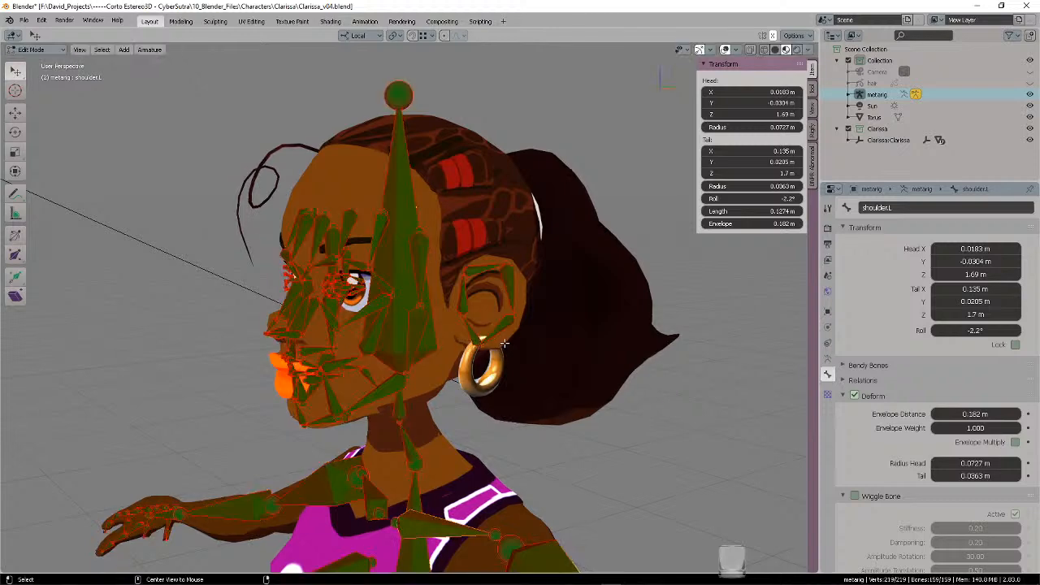
key("alt+a")
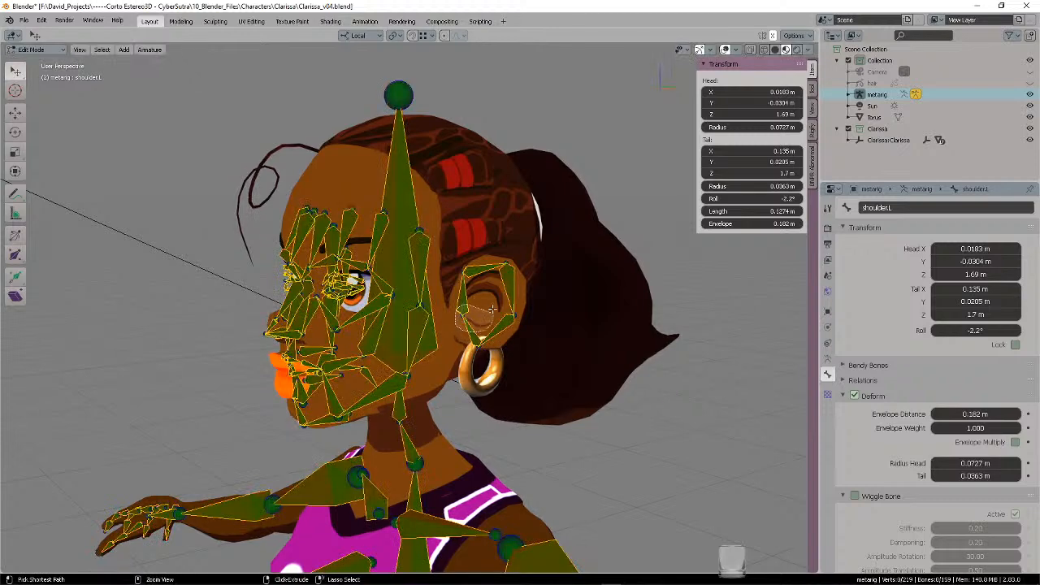
middle_click_drag(485, 302, 531, 277)
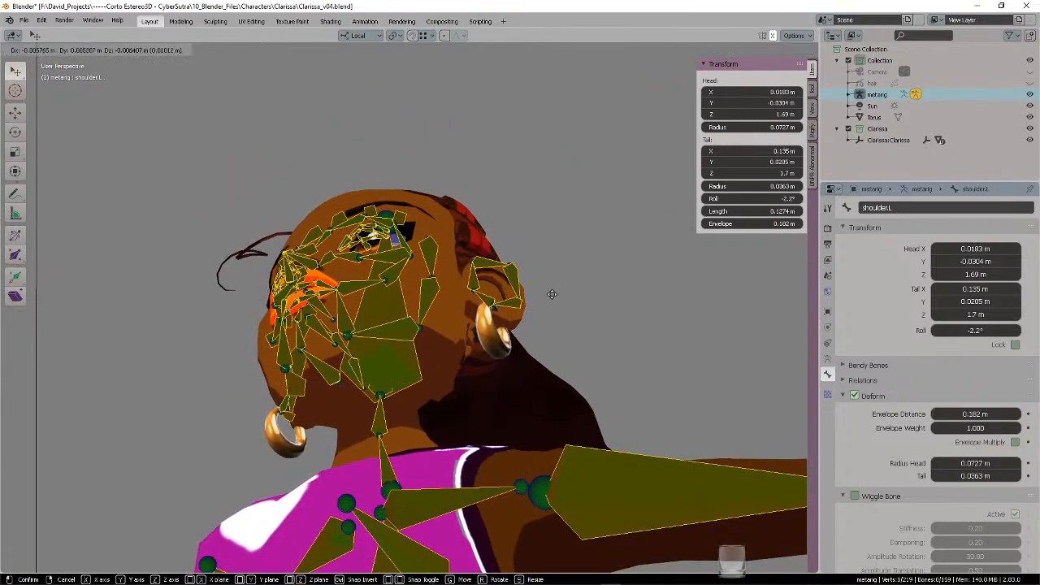
middle_click_drag(548, 293, 510, 310)
key("g")
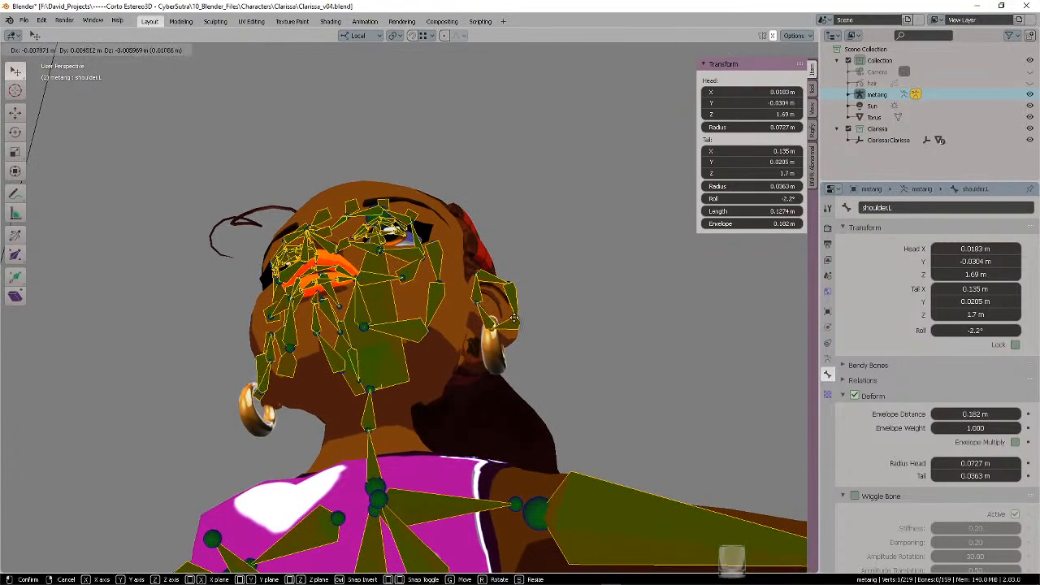
left_click(514, 317)
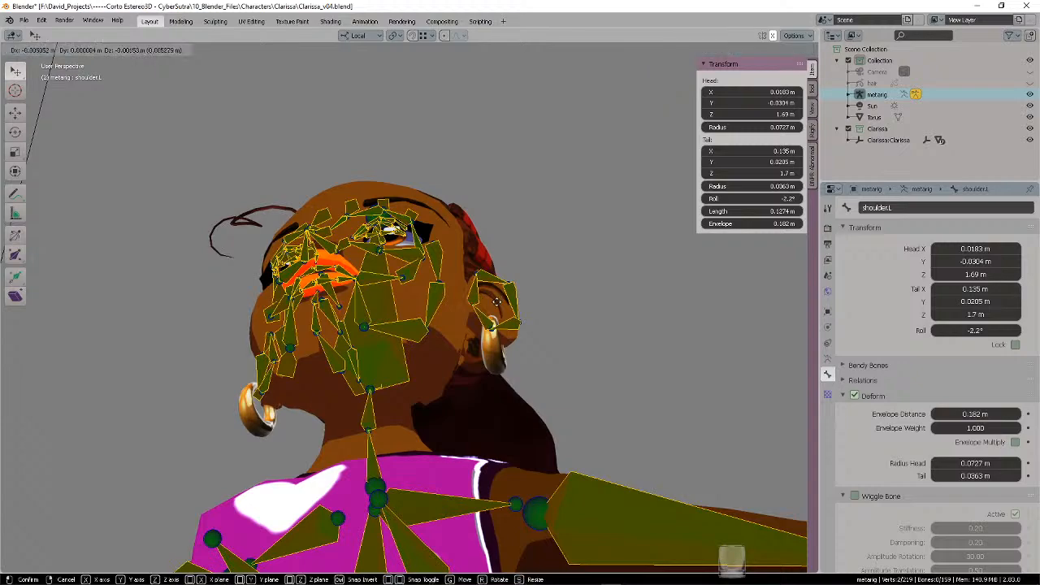
- Bring the top and outer ear joints inward onto the ear from the front, and move the rear joint back to the rim from the side
middle_click_drag(502, 297, 569, 228)
scroll(551, 281, "up", 6)
key("g")
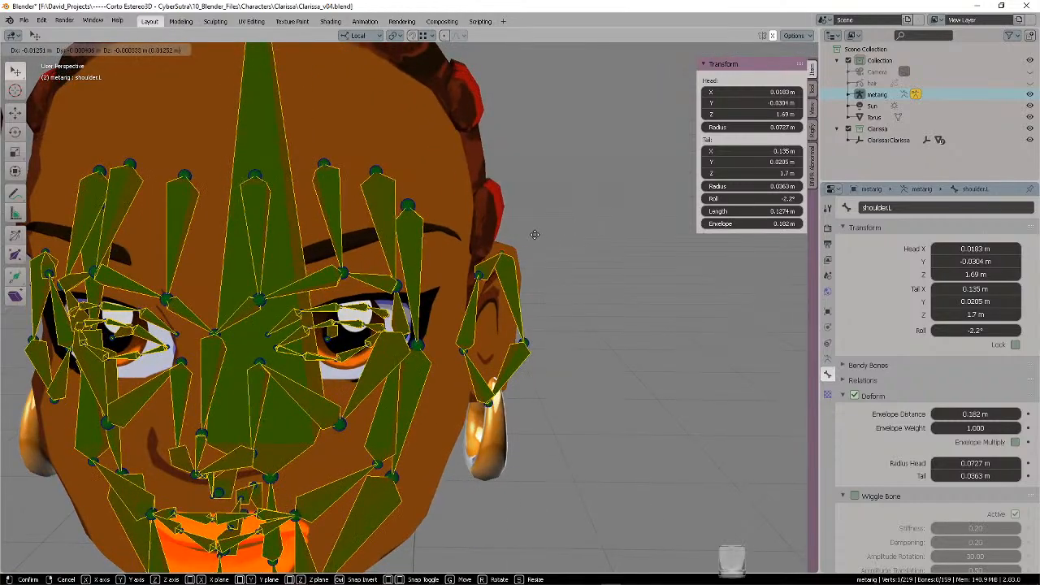
left_click(534, 231)
left_click(545, 298)
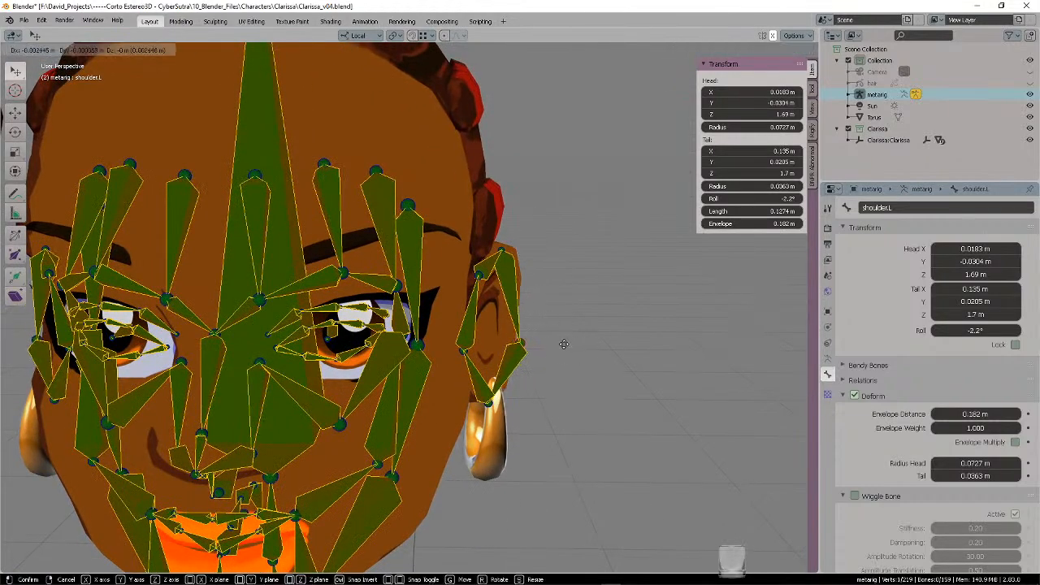
middle_click_drag(585, 301, 489, 307)
key("g")
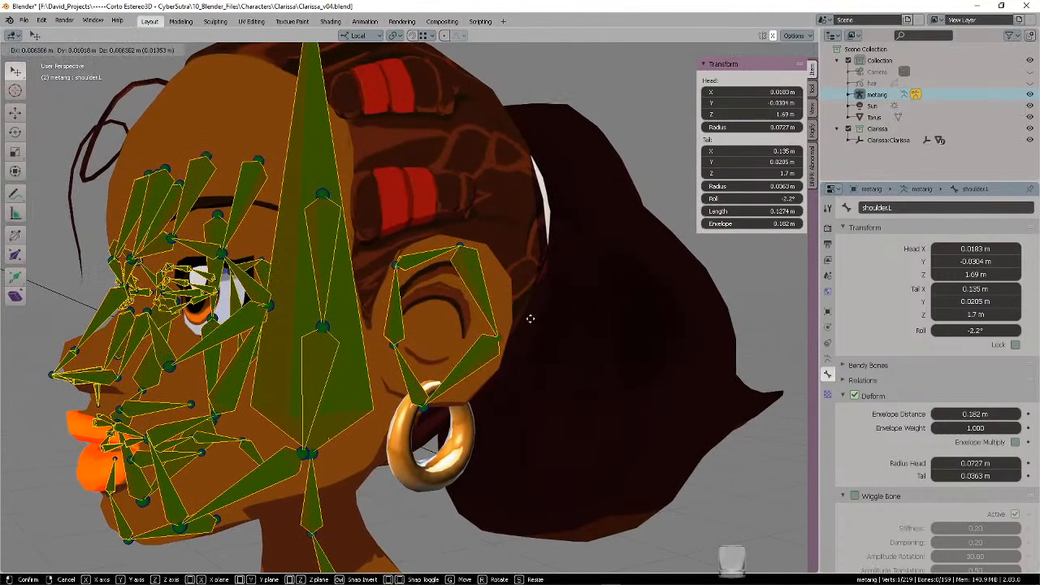
left_click(533, 316)
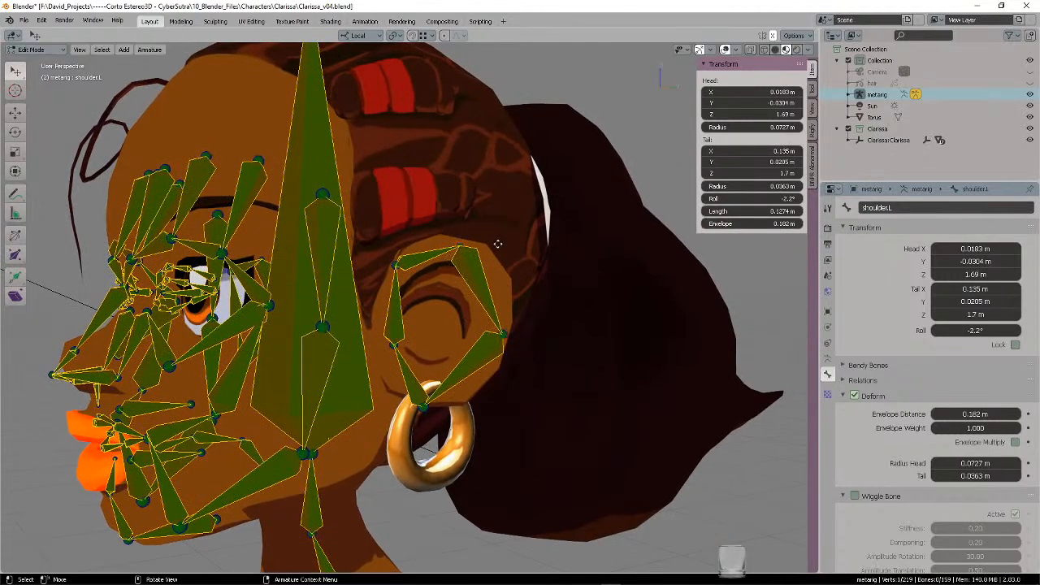
- Refine the lower rear ear joint's position against the ear from a frontal angle
middle_click_drag(503, 238, 520, 272)
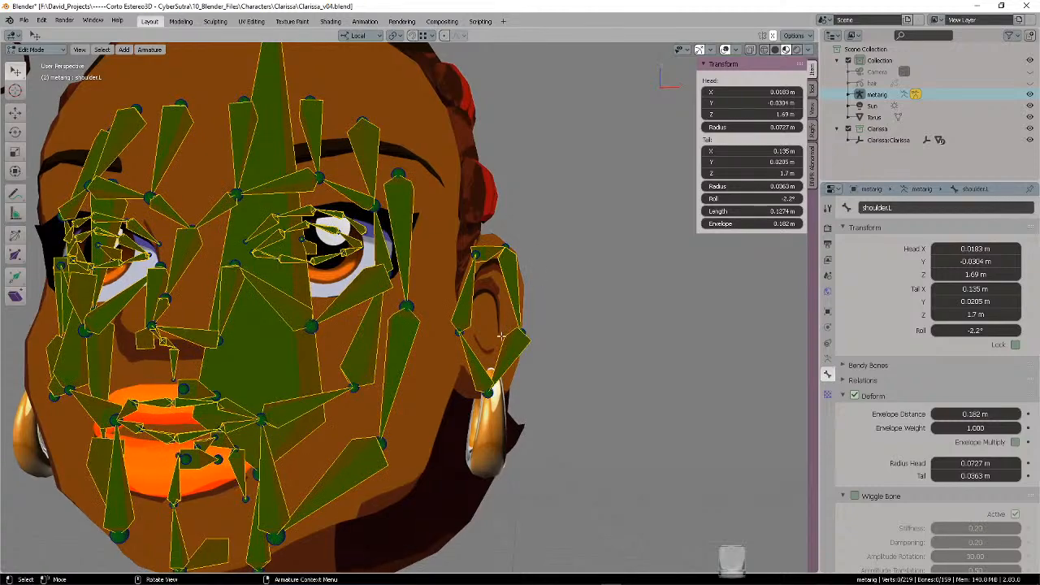
right_click_drag(511, 362, 499, 364, "ctrl")
mouse_move(494, 362)
middle_mouse_down()
mouse_move(534, 339)
mouse_move(518, 307)
mouse_move(525, 320)
mouse_move(582, 299)
mouse_move(558, 295)
mouse_move(597, 313)
mouse_move(505, 303)
mouse_move(660, 293)
mouse_move(525, 292)
mouse_move(561, 243)
mouse_move(604, 271)
mouse_move(565, 278)
mouse_move(621, 265)
mouse_move(573, 228)
mouse_move(539, 143)
mouse_move(585, 131)
middle_mouse_up()
key("g")
left_click(533, 362)
- Move the temple joints outward to the sides of the face
key("g")
key("Escape")
scroll(564, 278, "up", 3)
key("g")
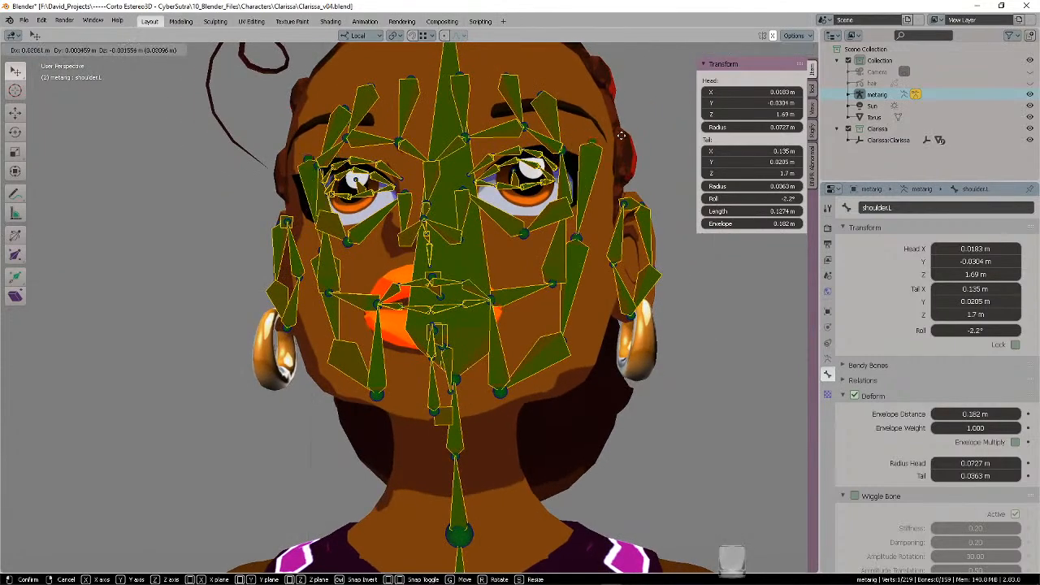
left_click(632, 138)
- Check the facial bones from behind and in front, and move the jaw.L.001 bone outward along the jaw
middle_click_drag(616, 199, 403, 246)
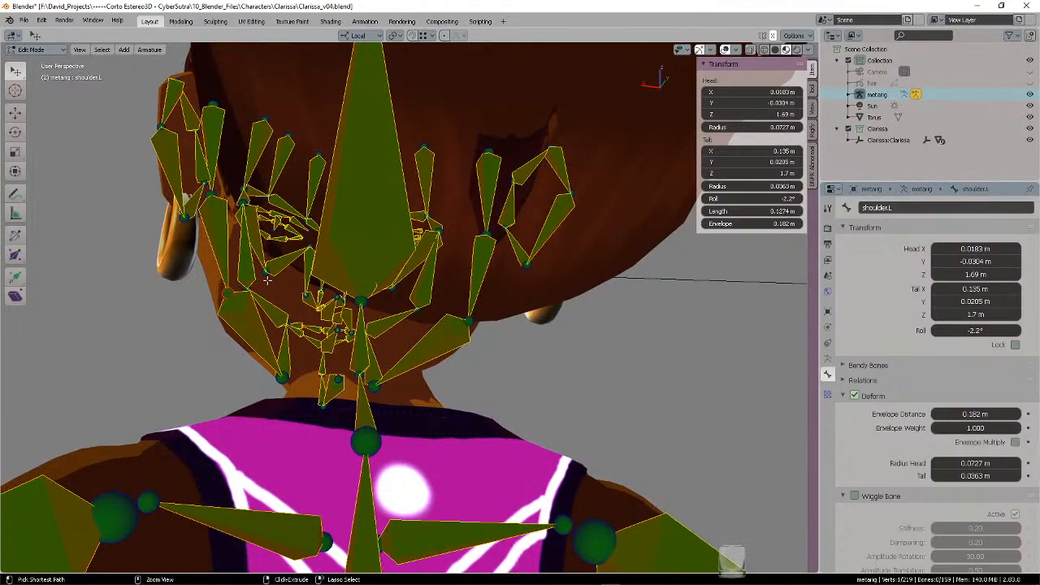
middle_click_drag(219, 244, 601, 305)
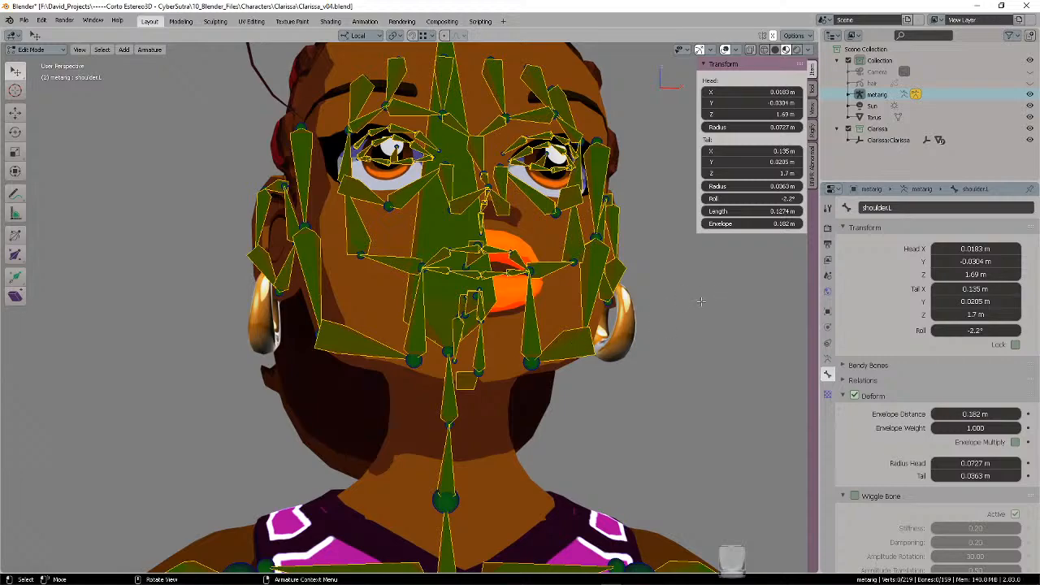
middle_click_drag(653, 303, 579, 342)
left_click(584, 355)
middle_click_drag(562, 377, 622, 350)
key("g")
left_click(642, 350)
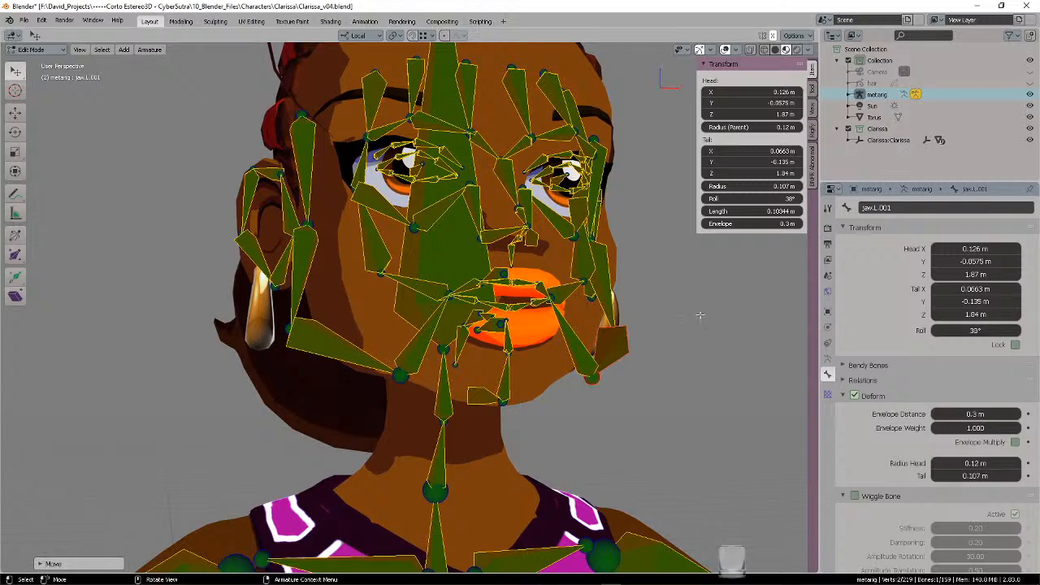
- Move the jaw.L.001 bone inward onto the jawline, checking it from below
middle_click_drag(700, 315, 627, 317)
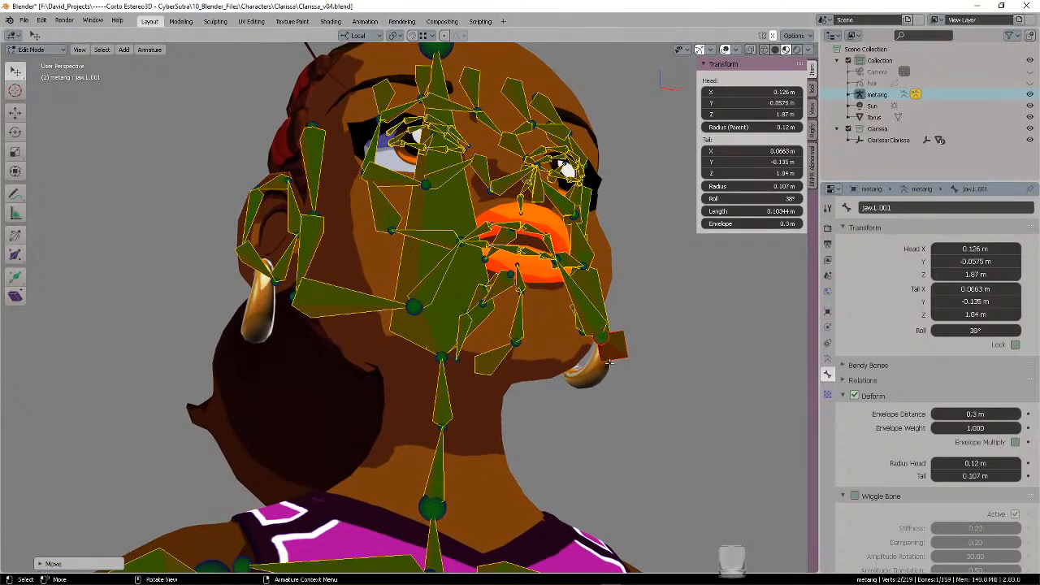
middle_click_drag(642, 313, 627, 337)
left_click_drag(628, 336, 585, 341)
middle_click_drag(628, 331, 543, 276)
key("g")
right_click(587, 381)
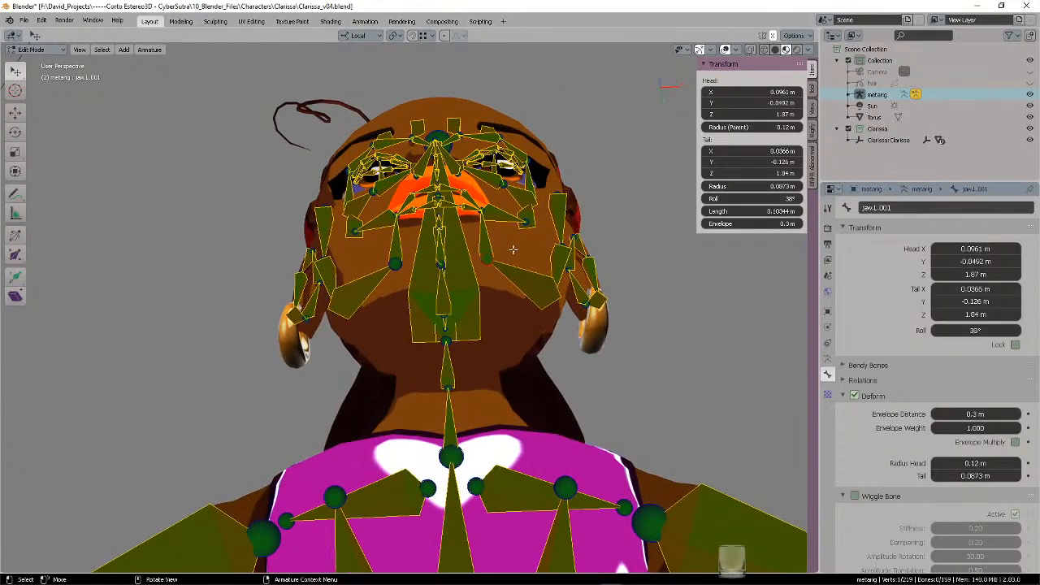
- Nudge the chin-side and rear joints of the jaw.L.001 bone outward to follow the jawline
key("g")
left_click(529, 249)
middle_click_drag(529, 249, 541, 358)
key("g")
left_click(553, 362)
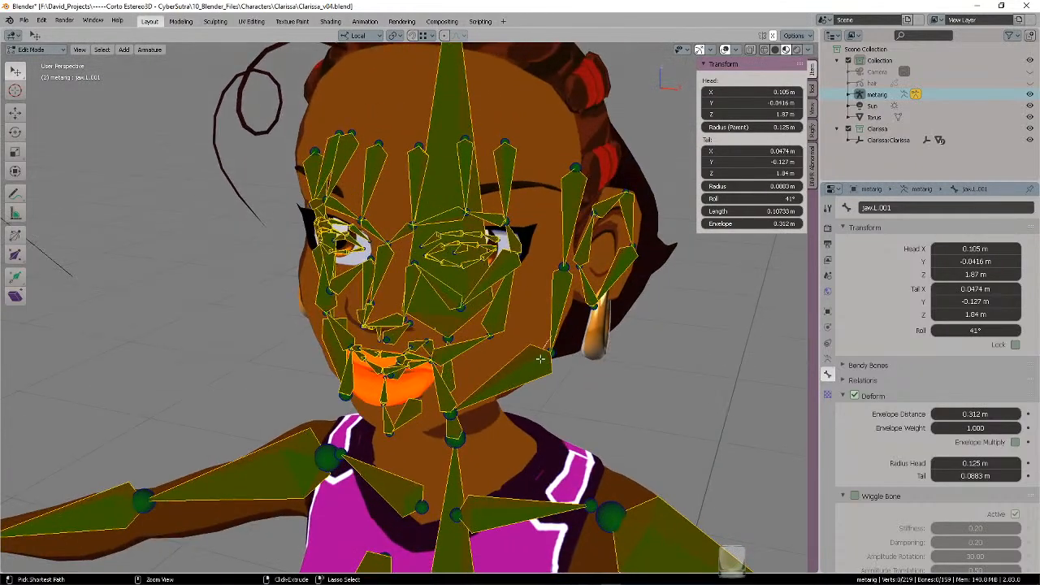
- Nudge the rear joint of jaw.L.001 slightly inward, placing its head at about X 0.101 m
middle_click_drag(585, 326, 609, 304)
key("g")
right_click(586, 363)
middle_click_drag(591, 204, 638, 307, "shift")
middle_click_drag(531, 235, 565, 229)
key("g")
left_click(415, 189)
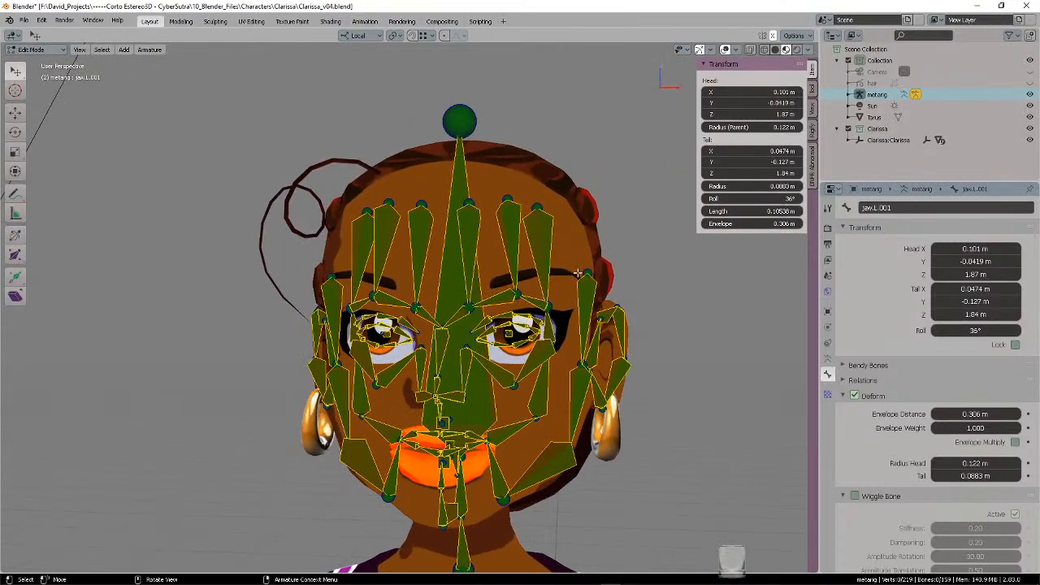
- Move the outer brow joint outward and down so it sits above the outer corner of the eye
middle_click_drag(578, 273, 564, 253, "ctrl")
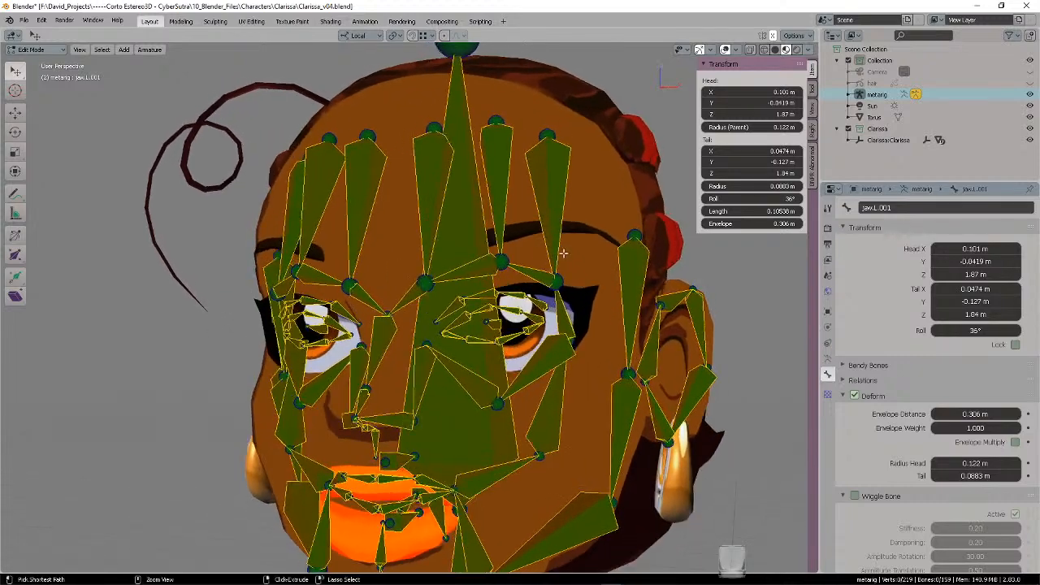
key("g")
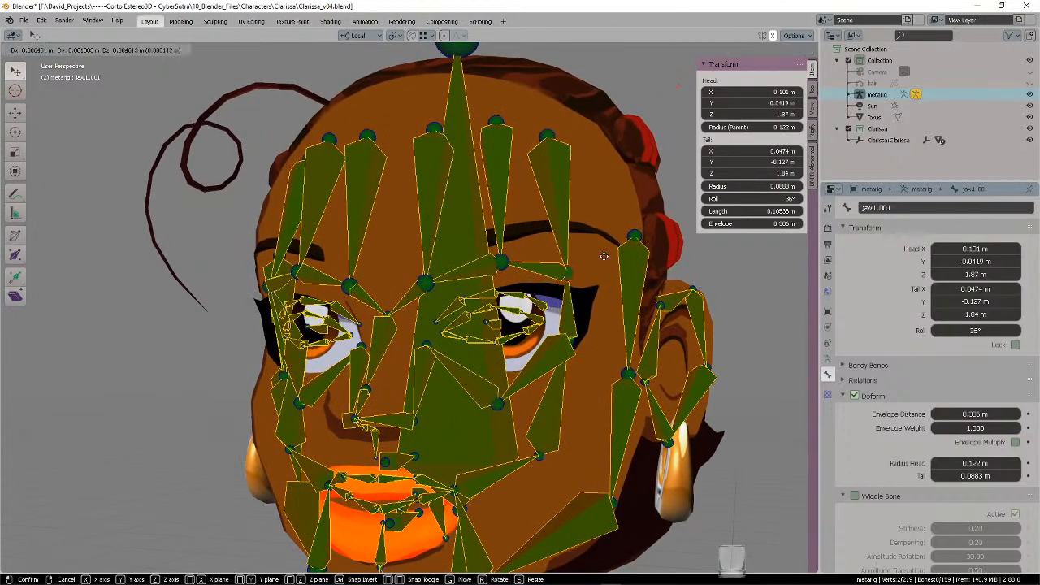
left_click(623, 250)
middle_click_drag(623, 250, 564, 348)
key("g")
left_click(583, 289)
left_click(632, 288)
scroll(633, 288, "down", 2)
scroll(587, 291, "up", 2)
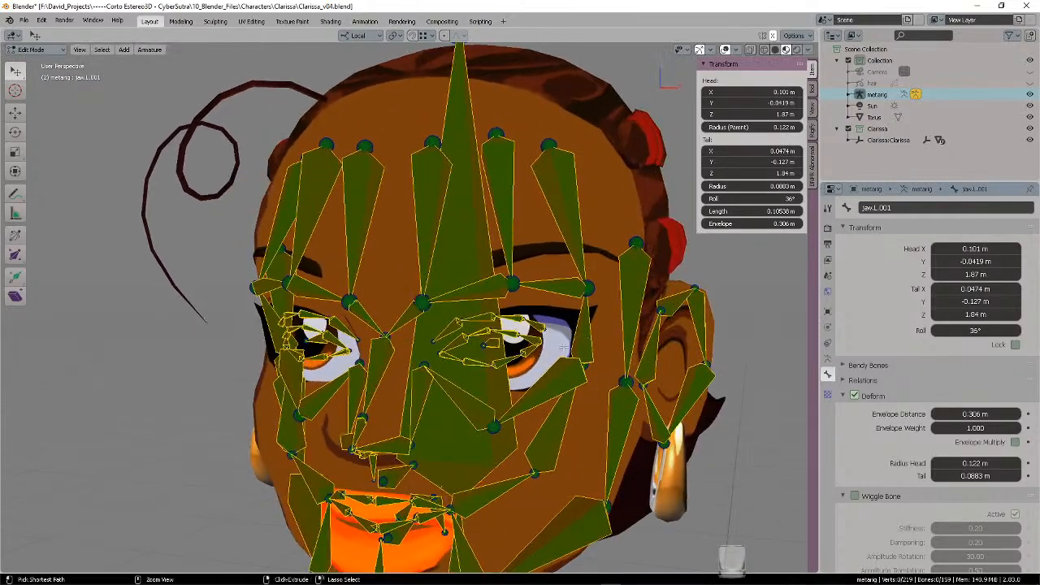
- Move the upper outer cheek joint beside the eye outward toward the temple
right_click_drag(605, 351, 605, 345, "ctrl")
mouse_move(609, 339)
middle_mouse_down()
mouse_move(597, 349)
mouse_move(599, 365)
mouse_move(551, 341)
middle_mouse_up()
key("g")
left_click(607, 364)
key("alt+a")
key("g")
left_click(565, 353)
- Reposition the cheek joint under the eye and the joint below the inner eye corner on the face surface
mouse_move(551, 343)
middle_mouse_down()
mouse_move(602, 333)
mouse_move(619, 265)
mouse_move(600, 334)
mouse_move(569, 344)
mouse_move(615, 357)
mouse_move(544, 393)
mouse_move(560, 412)
mouse_move(596, 343)
mouse_move(532, 337)
middle_mouse_up()
key("g")
left_click(581, 400)
middle_click_drag(472, 315, 507, 345)
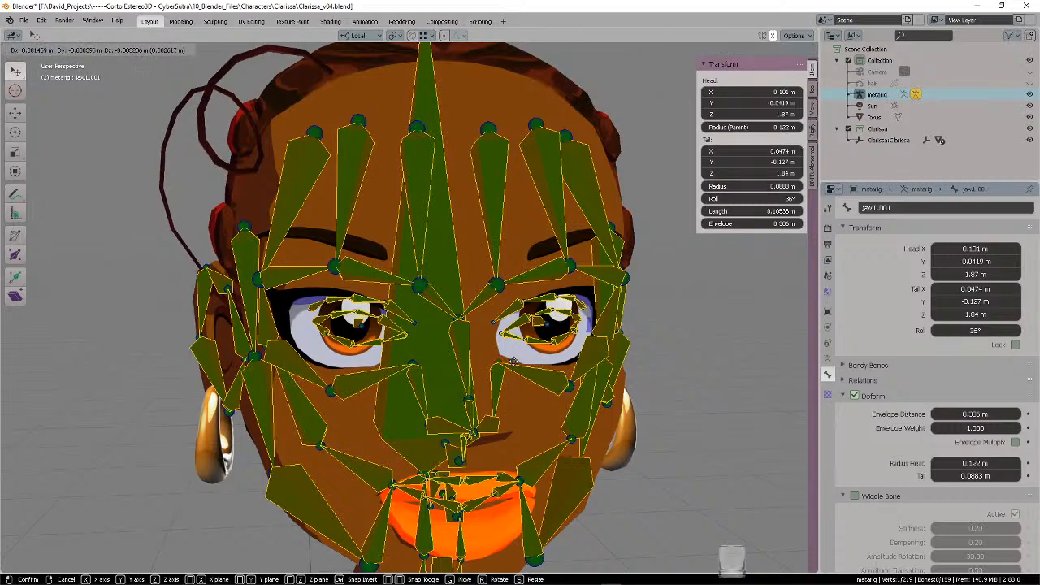
middle_click_drag(511, 356, 524, 347)
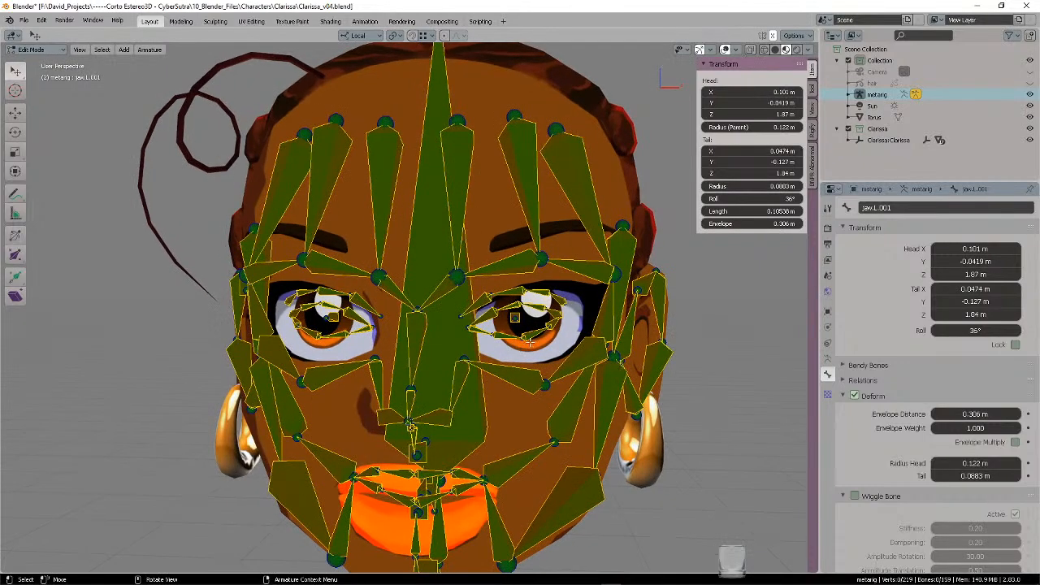
middle_click_drag(608, 340, 559, 267)
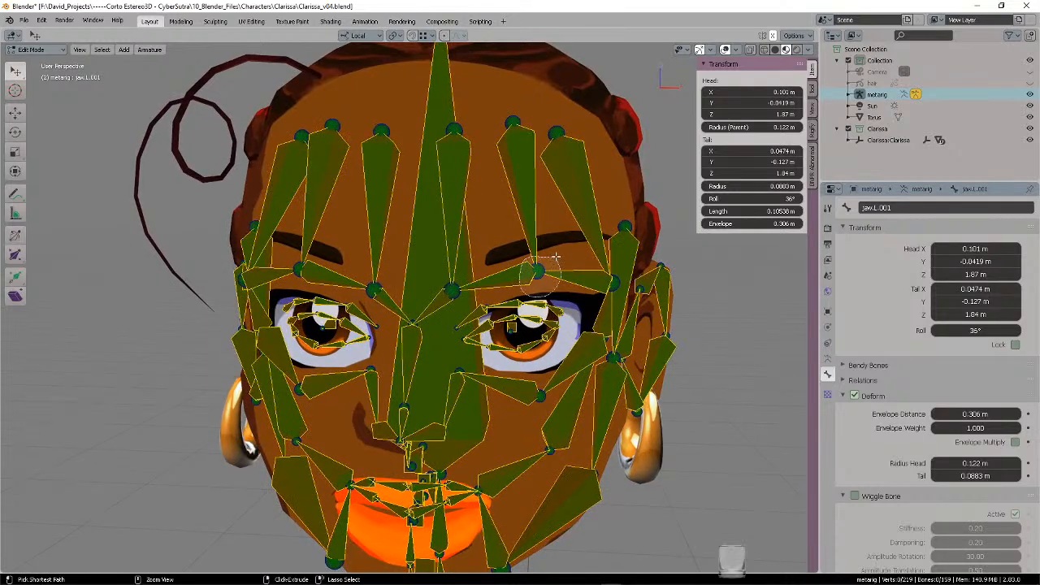
- Nudge the middle brow joint outward and down, and adjust the inner brow joint to match the brow line
right_click_drag(556, 257, 556, 255, "ctrl")
key("g")
left_click(563, 262)
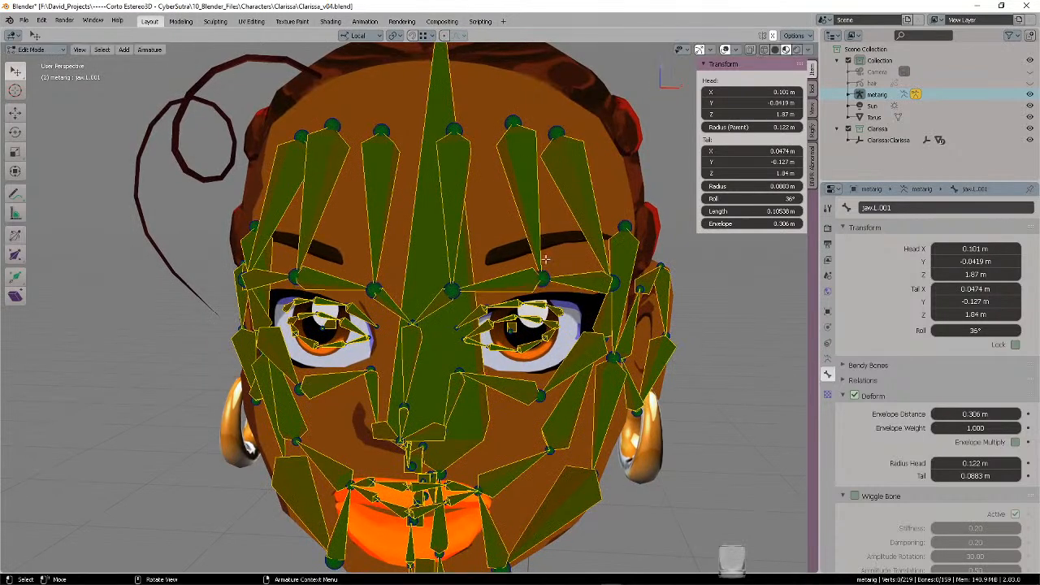
middle_click_drag(547, 258, 571, 259)
right_click_drag(492, 304, 517, 273, "ctrl")
middle_click_drag(550, 280, 533, 261)
key("g")
left_click(535, 267)
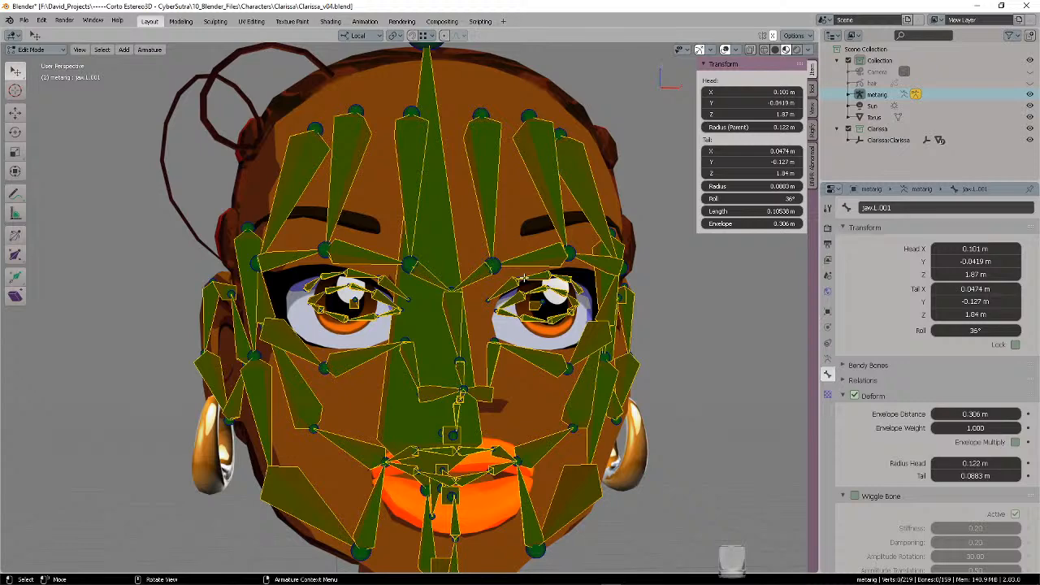
- Move the middle lower-eyelid joint down to the lower edge of the eye
middle_click_drag(588, 218, 535, 248)
scroll(524, 233, "down", 3)
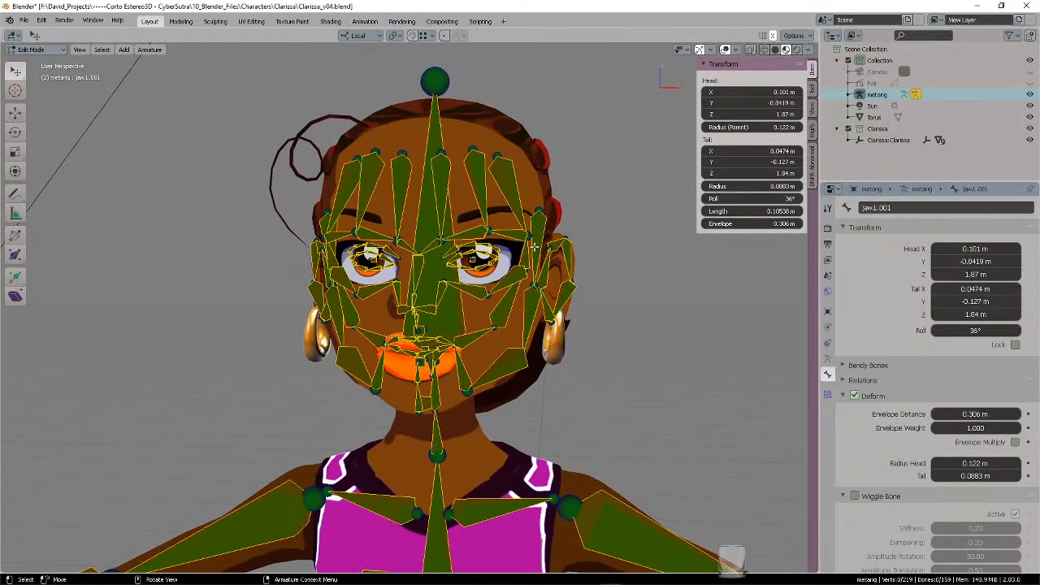
scroll(501, 252, "up", 1)
middle_click_drag(500, 252, 559, 221)
scroll(530, 250, "up", 2)
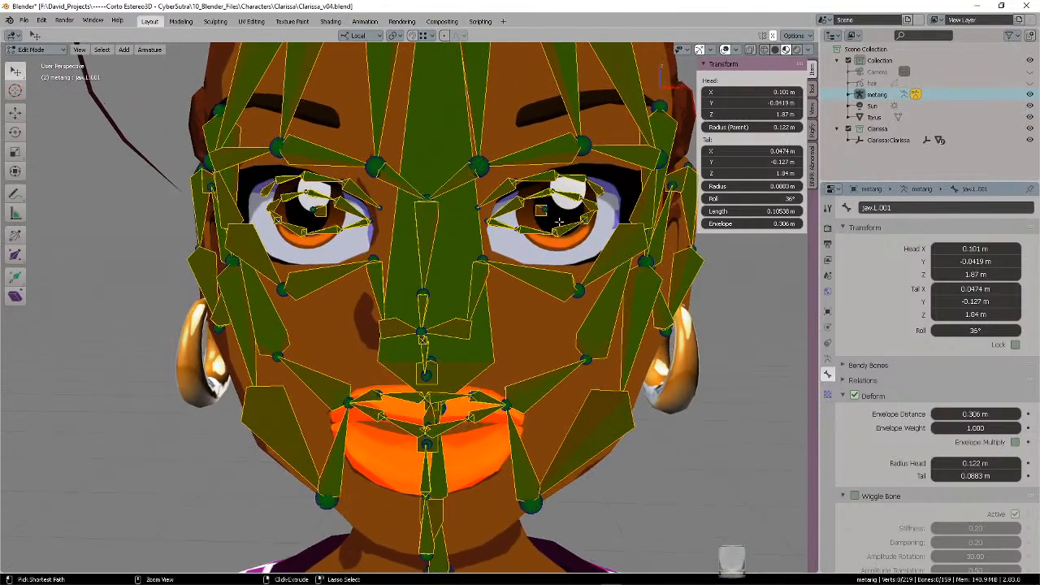
left_click_drag(565, 233, 576, 264)
left_click(594, 221)
- Move the outer lower-eyelid joint and the outer eye-corner joint outward to the eye's outer edge
middle_click_drag(597, 218, 536, 230)
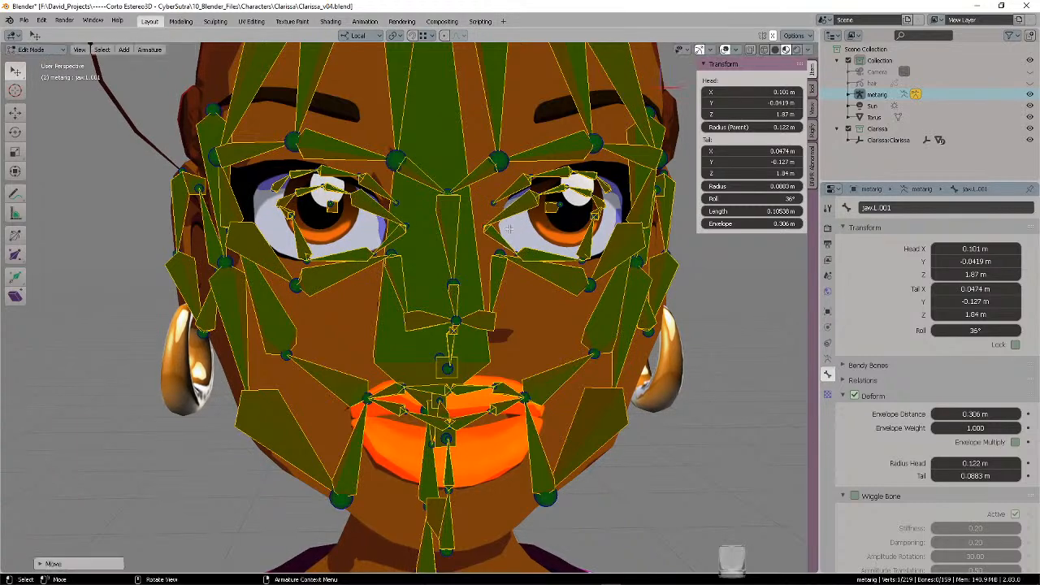
middle_click_drag(532, 218, 569, 213)
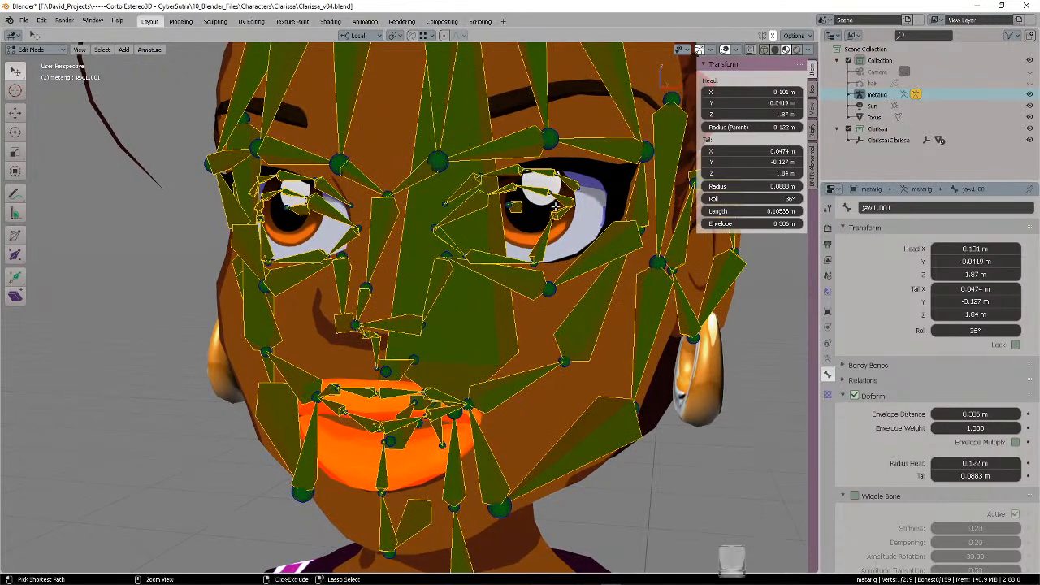
middle_click_drag(573, 208, 578, 248)
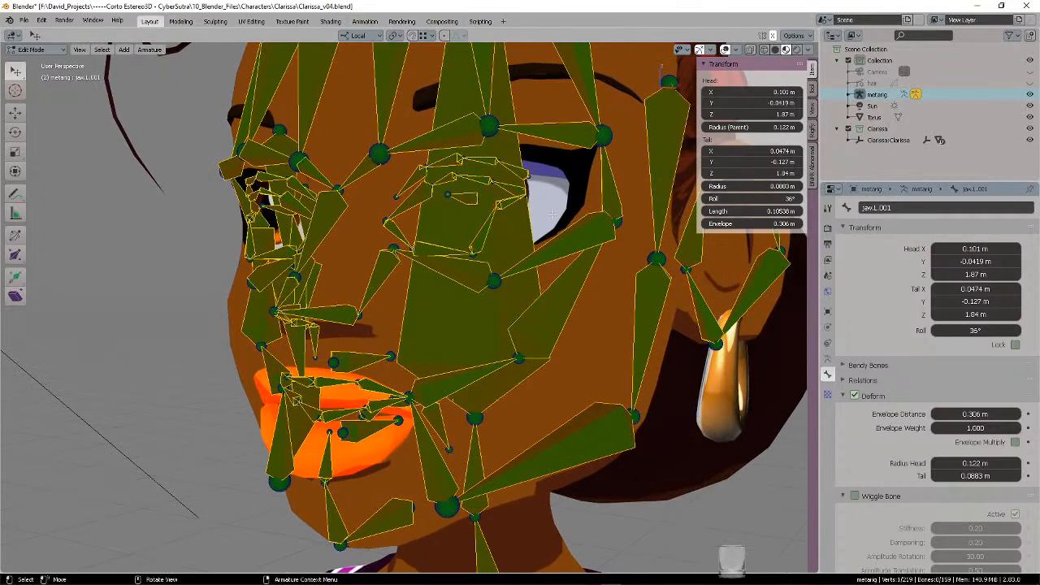
key("g")
left_click(584, 258)
left_click(581, 257)
middle_click_drag(529, 208, 560, 219)
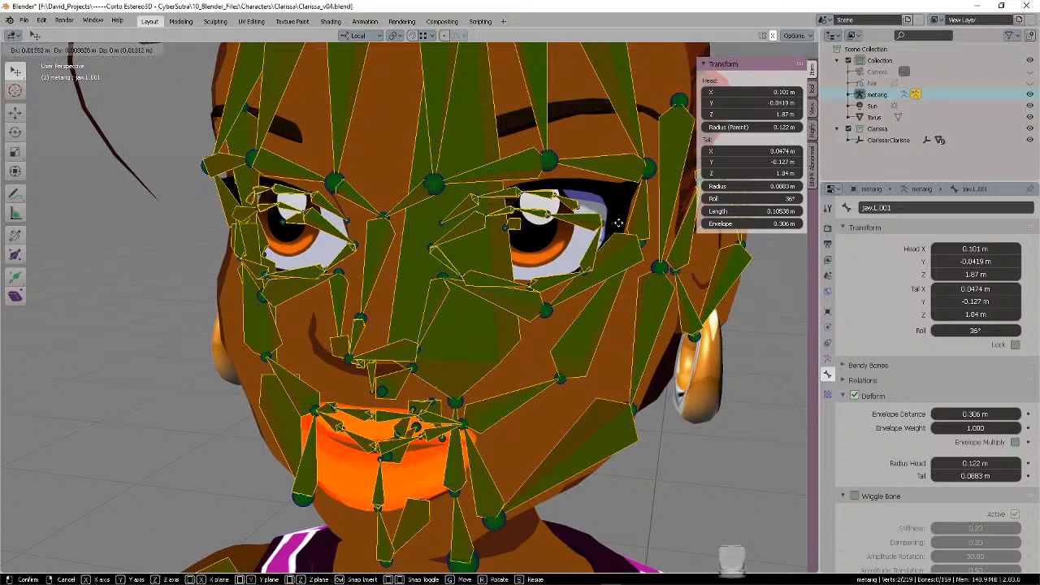
middle_click_drag(588, 221, 635, 205)
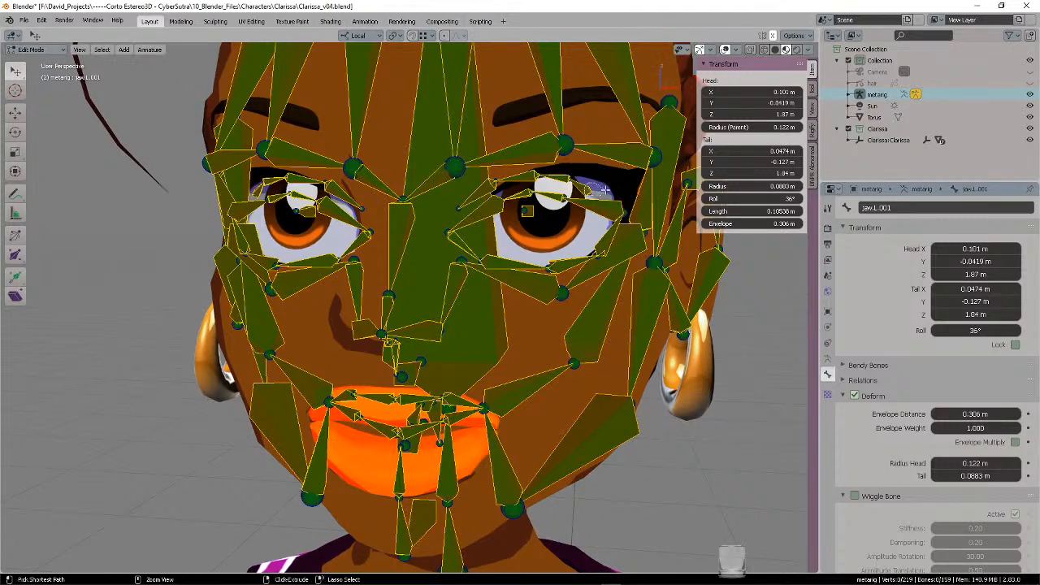
- Move the outer end of the bone chain above the upper eyelid outward, and clear the selection
key("g")
left_click(623, 165)
key("alt+a")
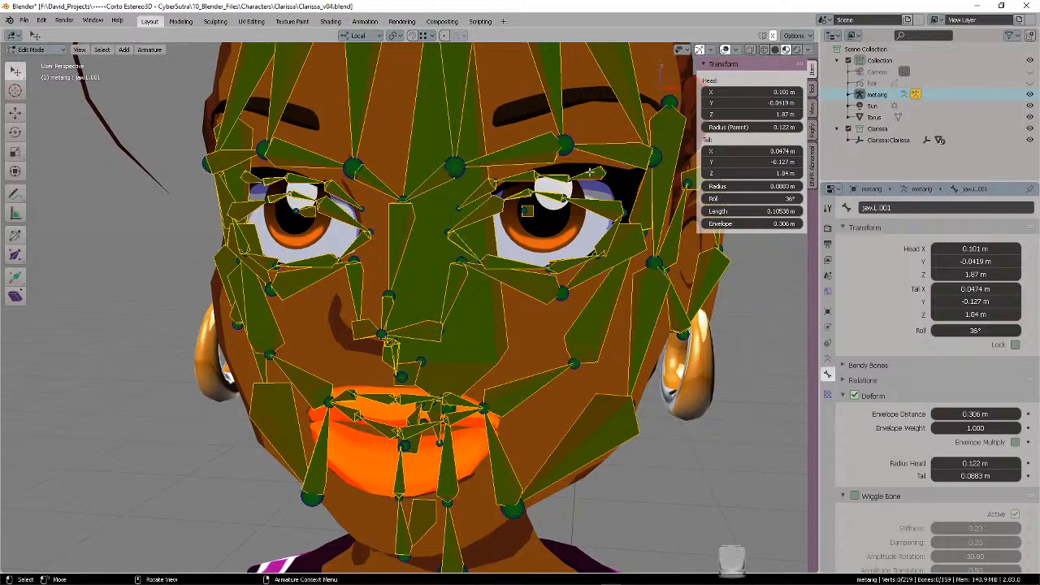
- Clear the bone selection and turn on X-ray display in the viewport
middle_click_drag(591, 174, 593, 190)
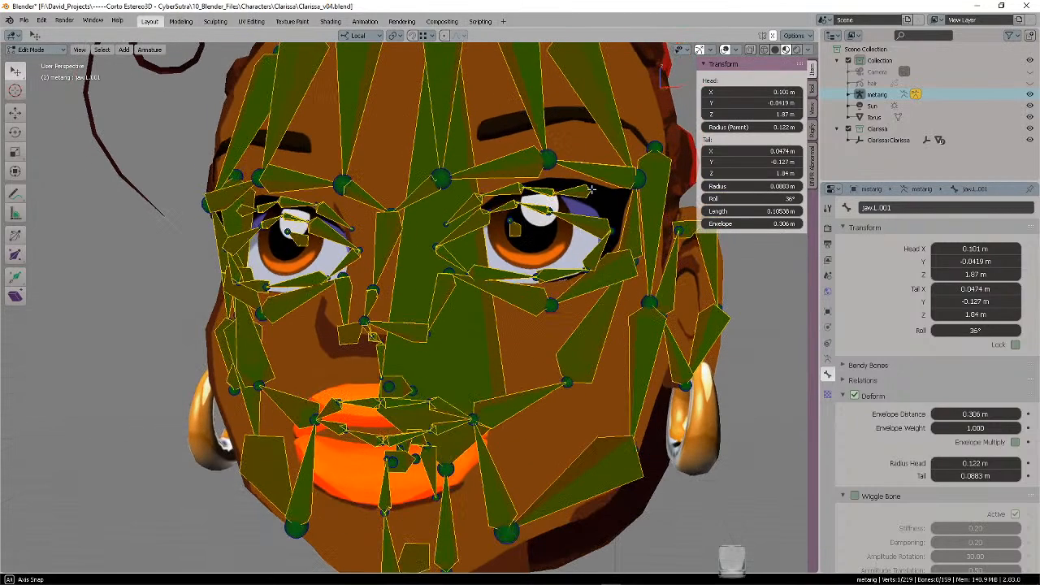
key("a")
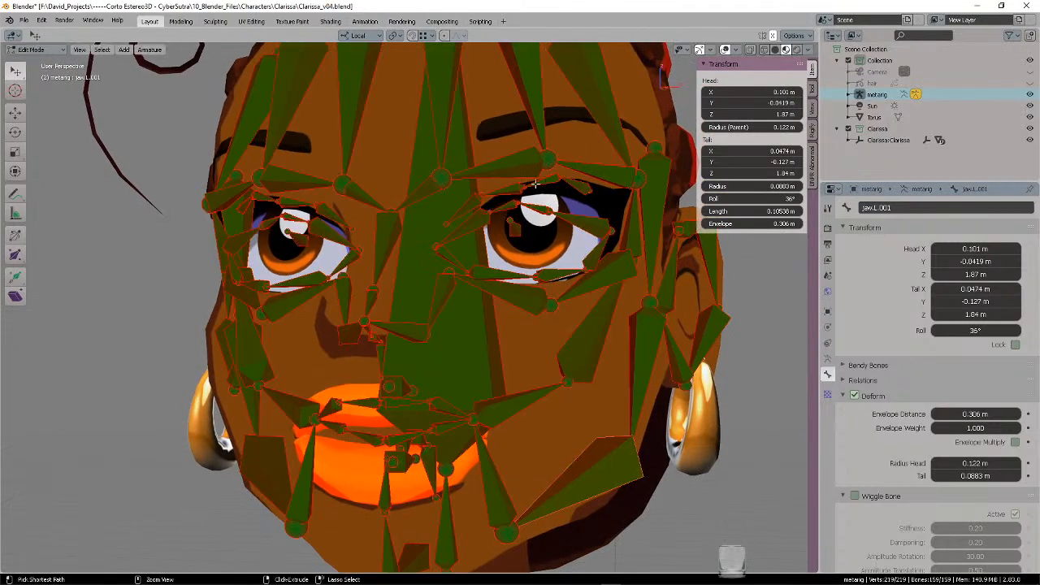
key("alt+a")
key("alt+z")
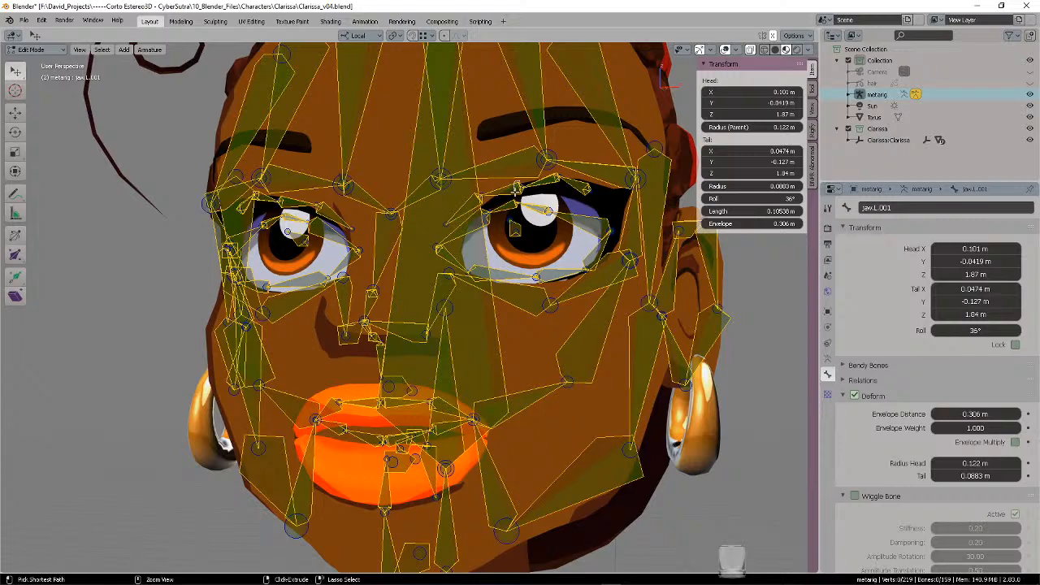
key("alt+z")
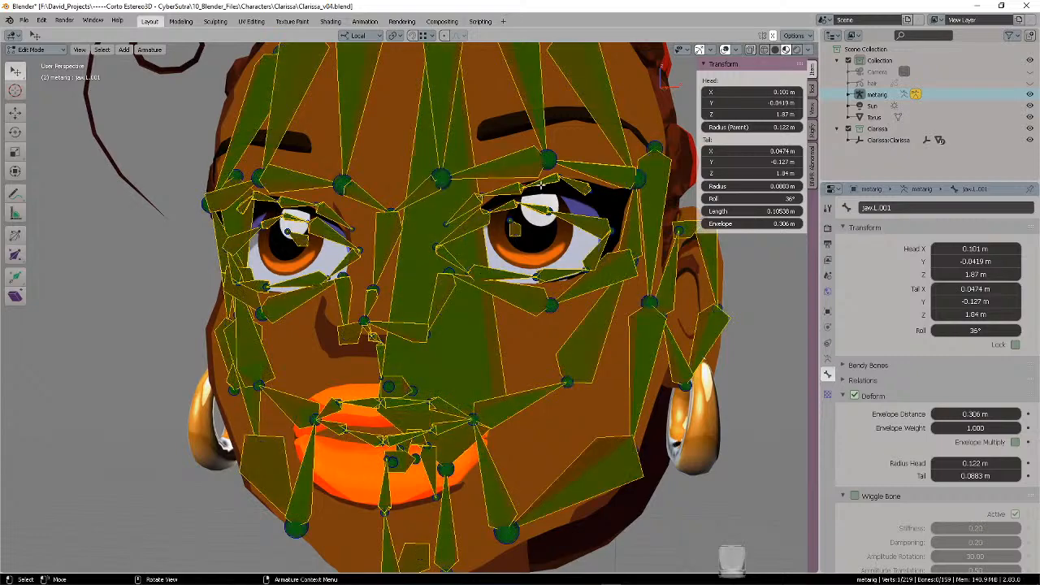
key("alt+z")
- Move the upper-eyelid joints onto the upper edge of the eye
middle_click_drag(541, 185, 563, 287)
key("g")
left_click(596, 217)
key("g")
left_click(493, 230)
- Adjust the joints of the eyelid and lower brow bones one by one to follow the eye's contour
scroll(558, 228, "up", 1)
key("g")
key("Escape")
key("g")
key("Escape")
key("g")
key("Escape")
key("g")
key("Escape")
key("g")
key("Escape")
- Refine the remaining eyelid joints in close-up so the lid bones surround the eye
scroll(603, 237, "up", 3)
key("g")
left_click(610, 227)
key("g")
key("Escape")
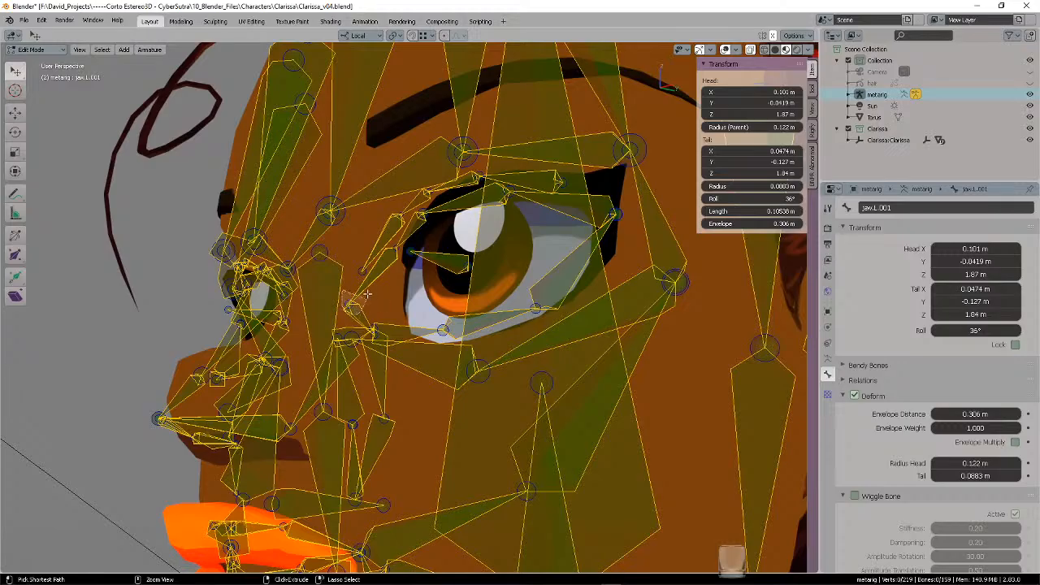
- Move the tail joint of lid.B.L onto the lower eyelid edge, at about X 0.0305 m, Y -0.126 m, Z 1.96 m
middle_click_drag(402, 293, 524, 355)
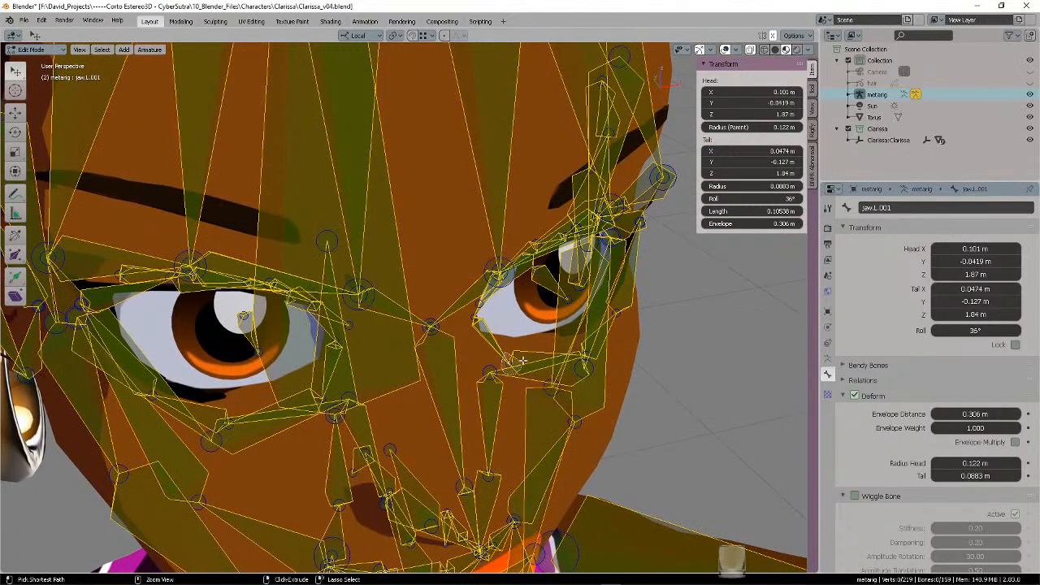
left_click(512, 357)
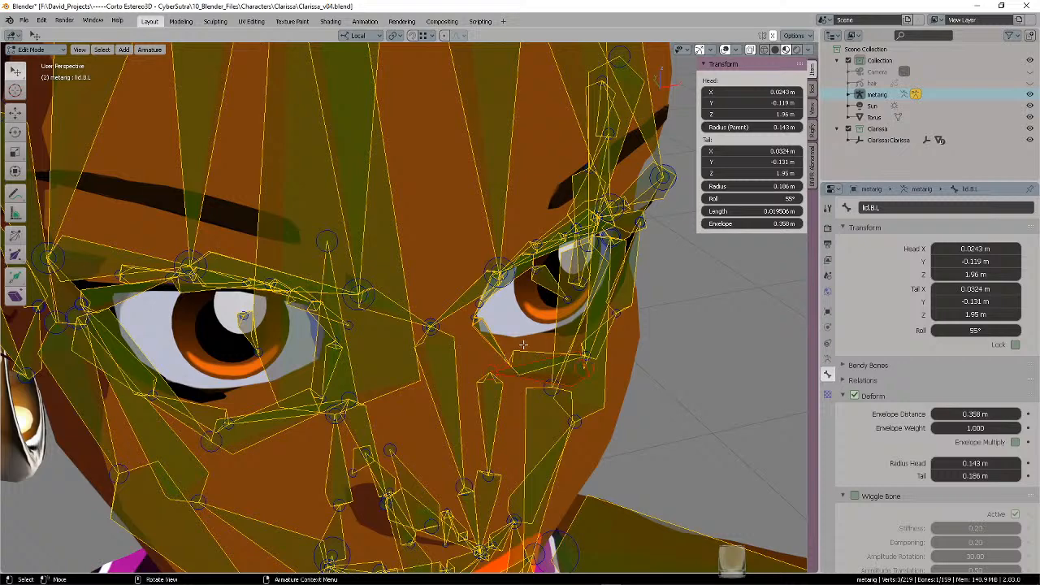
scroll(524, 353, "up", 2)
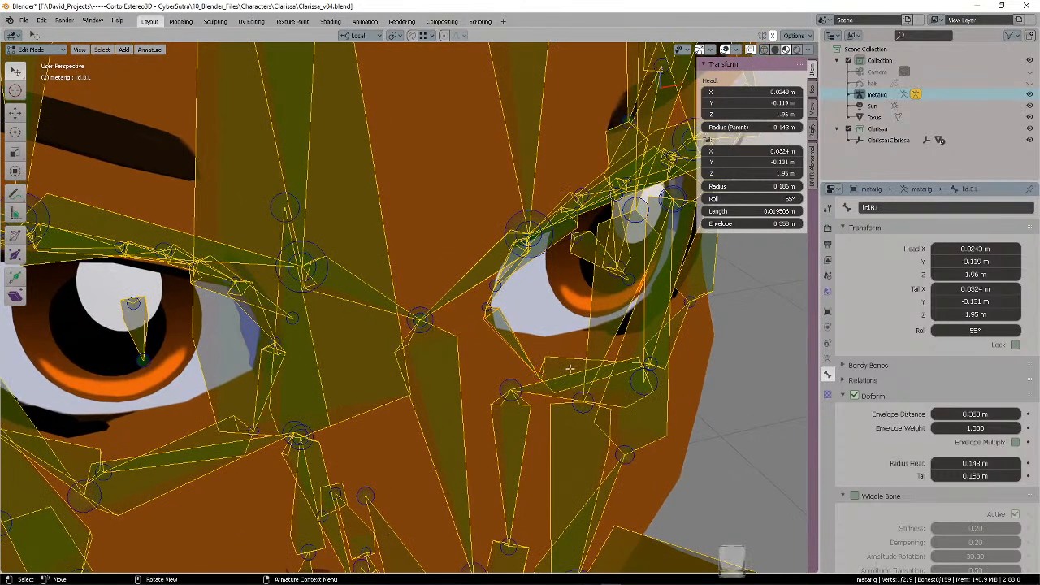
middle_click_drag(570, 369, 476, 344)
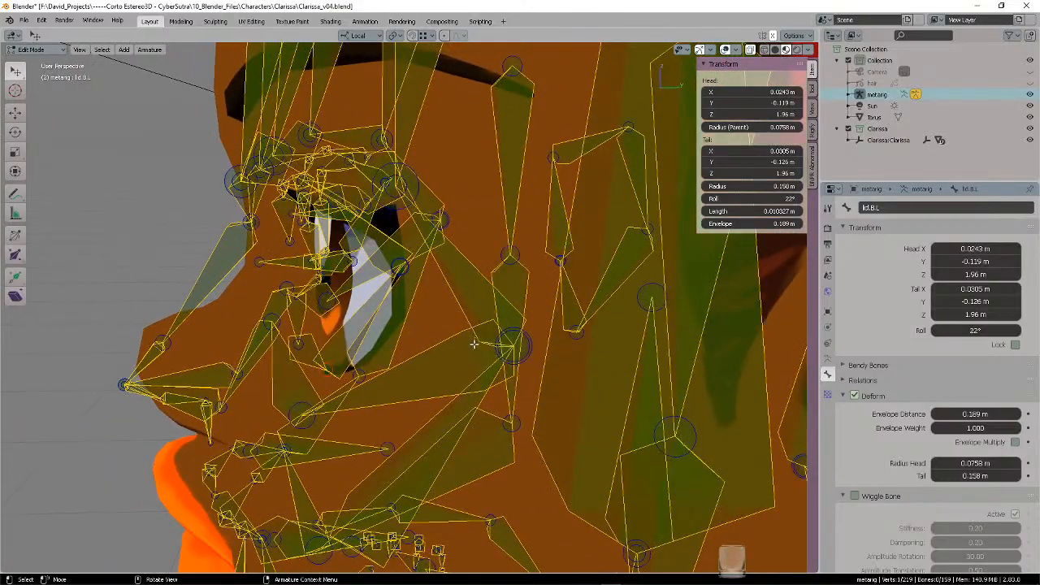
middle_click_drag(507, 324, 583, 346)
left_click(561, 342)
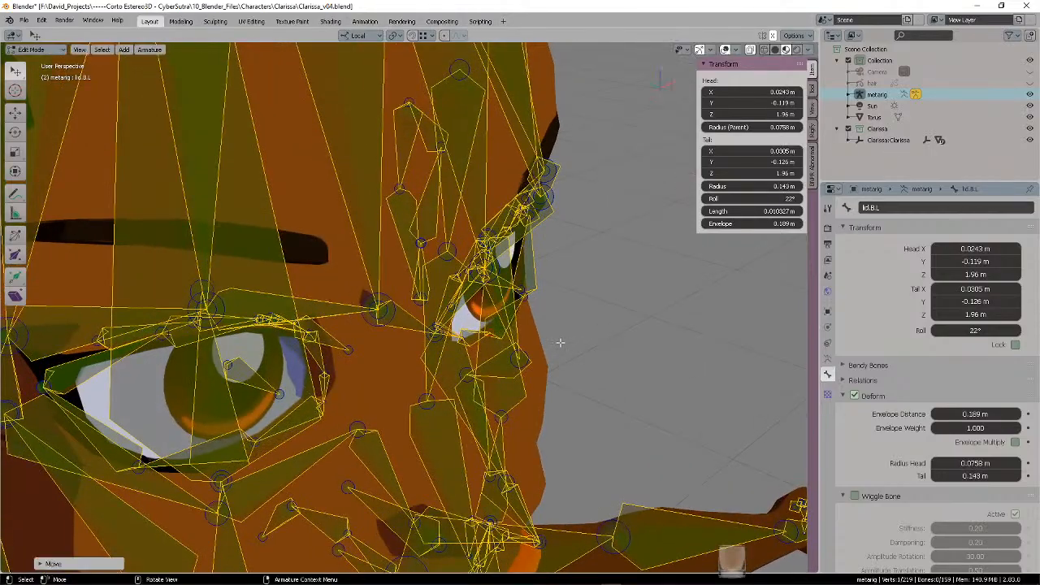
- Move the tail joint of lid.B.L closer to the inner eye corner, at about X 0.0271 m, Y -0.122 m
middle_click_drag(593, 309, 521, 299)
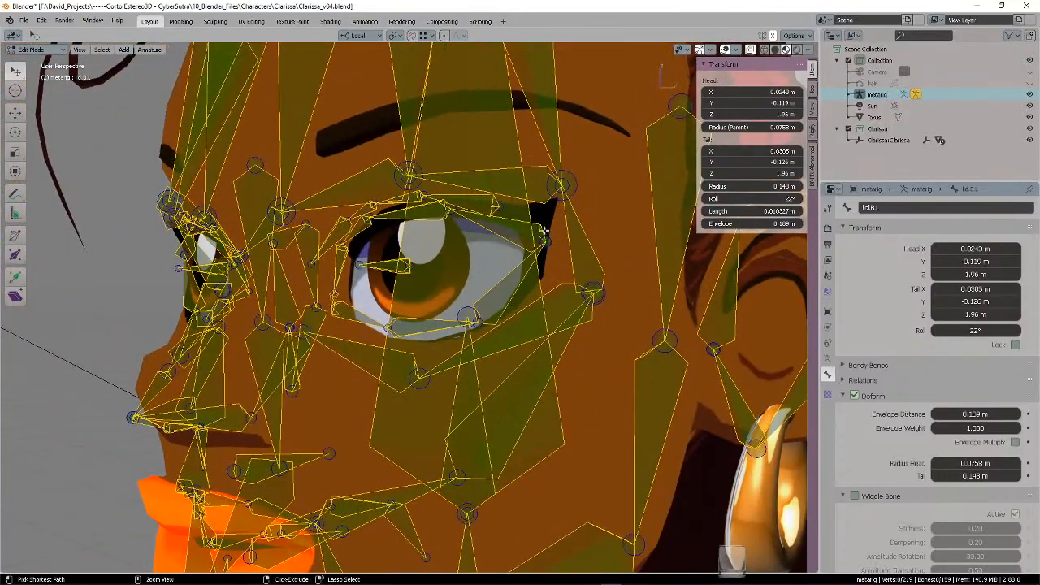
middle_click_drag(558, 236, 635, 356)
key("g")
key("Escape")
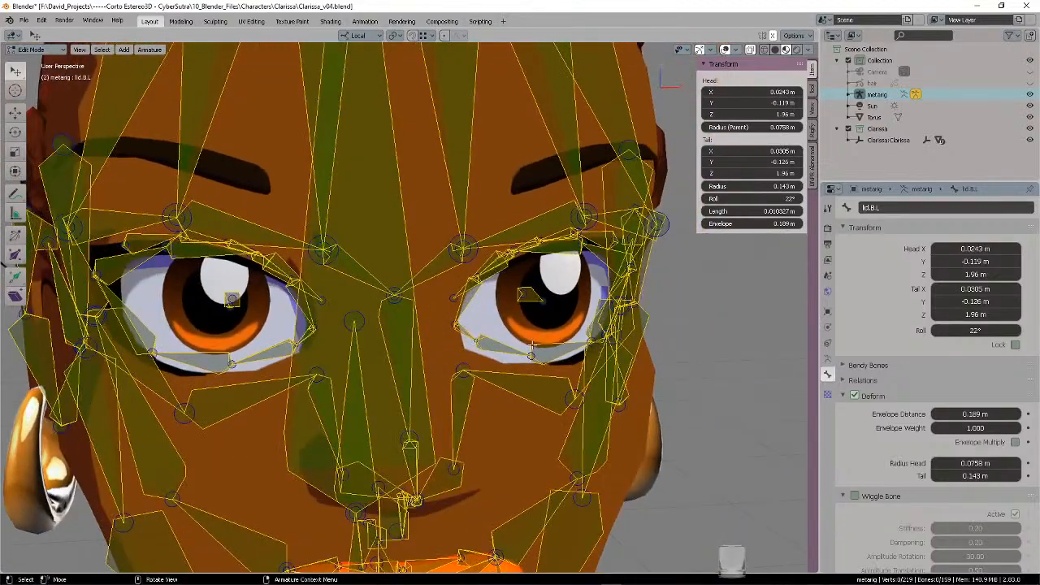
middle_click_drag(546, 349, 601, 367)
key("g")
key("Escape")
key("g")
key("Escape")
key("g")
key("Escape")
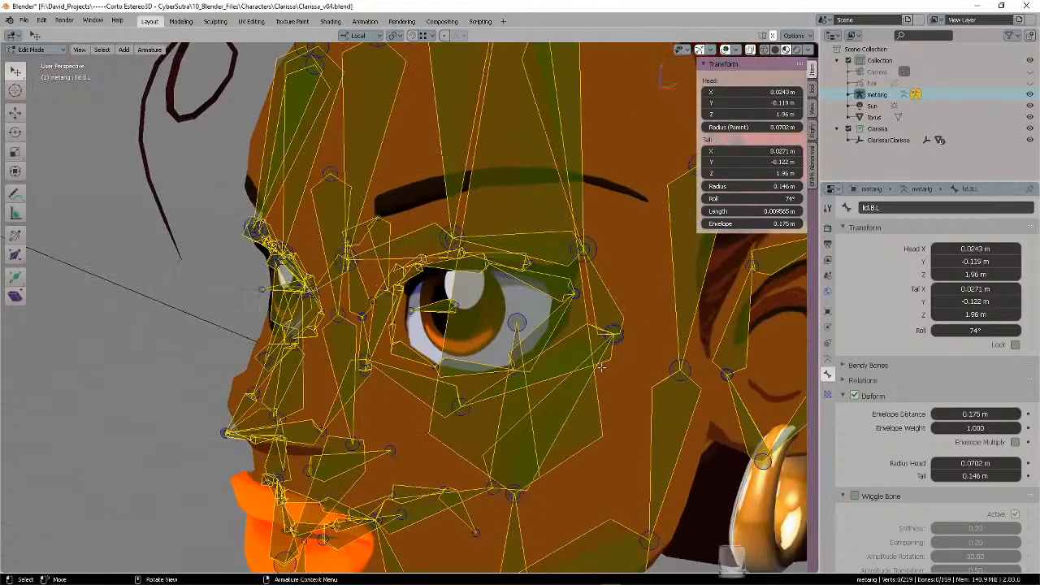
- Nudge the joint above the outer part of the eye, judging its depth from the side of the face
middle_click_drag(581, 296, 499, 227)
key("g")
right_click(667, 267)
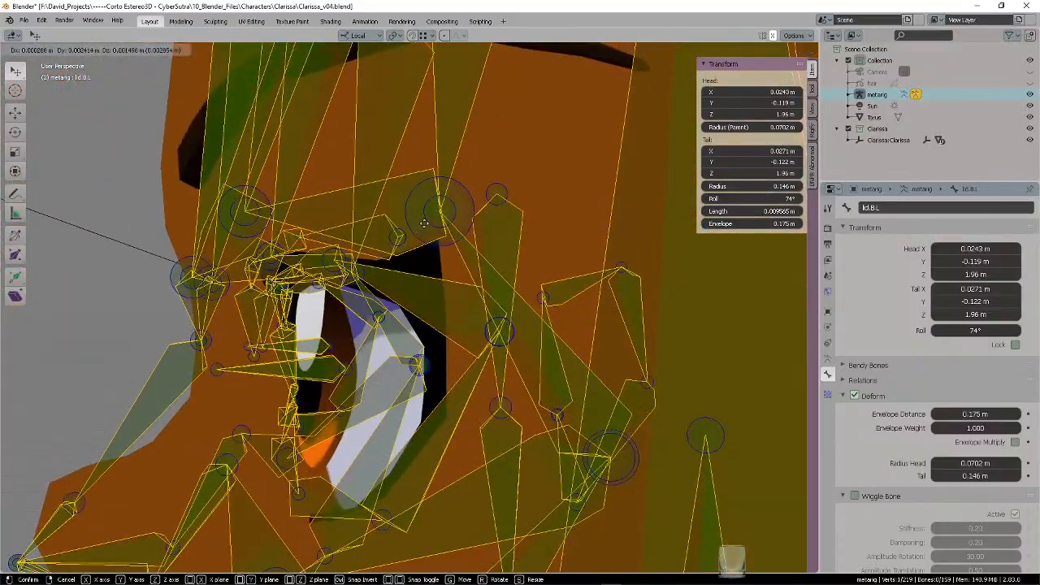
middle_click_drag(415, 234, 407, 266)
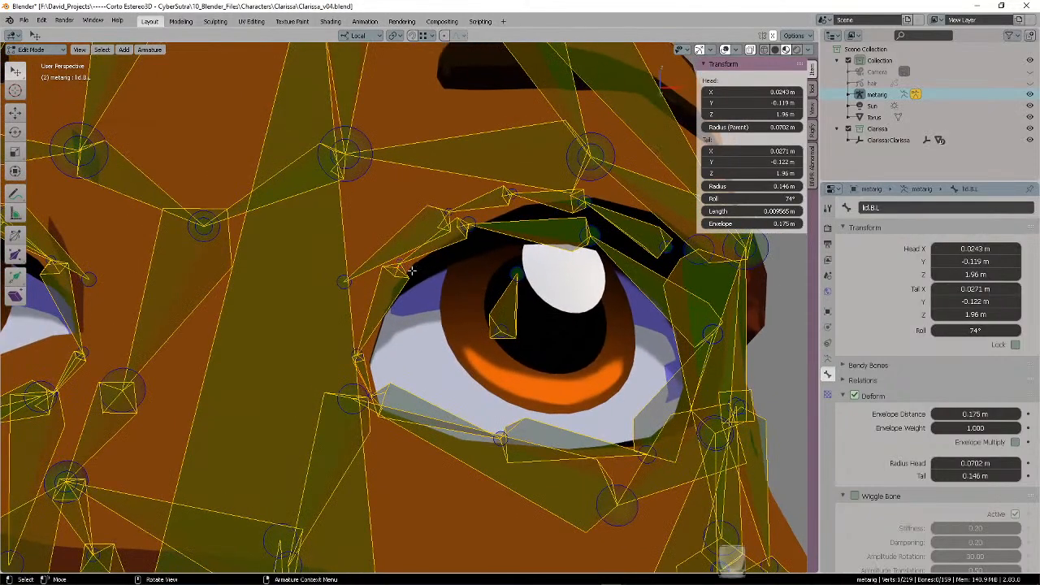
- Reposition the inner and middle upper-eyelid joints along the edge of the upper eyelid
key("g")
left_click(410, 284)
key("alt+a")
middle_click_drag(455, 232, 553, 274)
key("g")
left_click(545, 238)
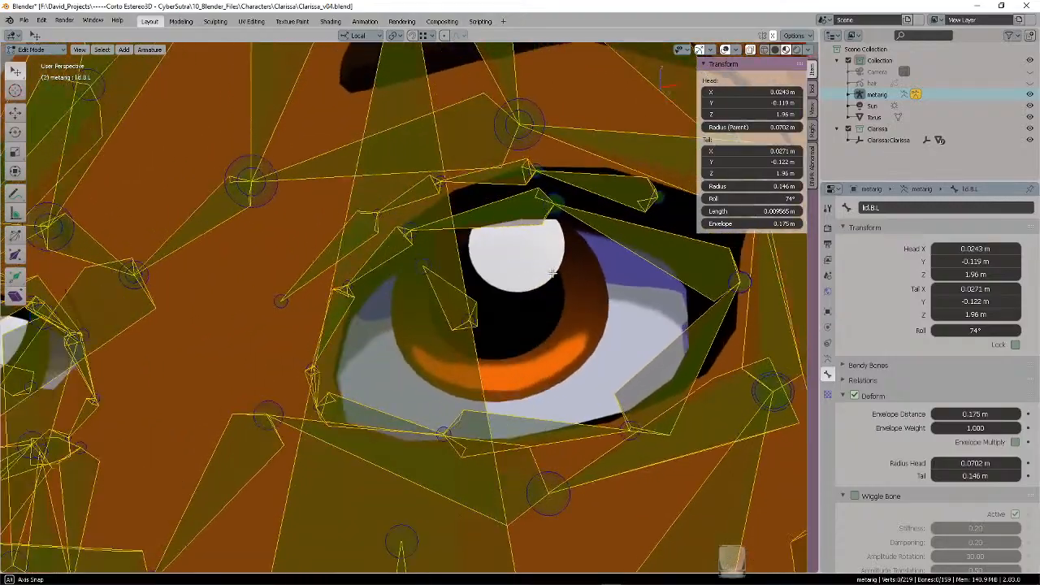
middle_click_drag(590, 211, 586, 175)
key("g")
left_click(587, 201)
left_click(587, 201)
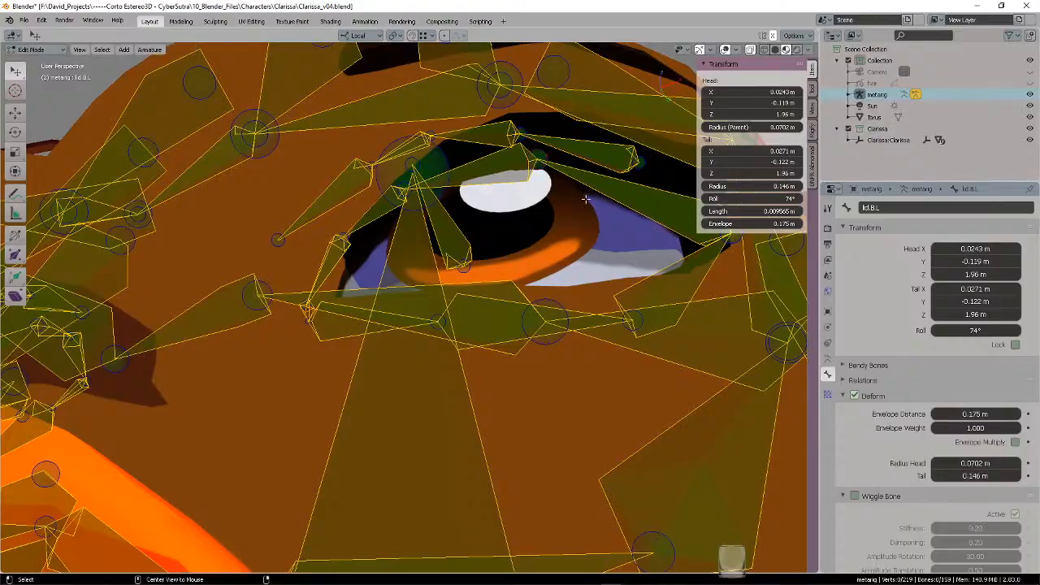
scroll(582, 219, "down", 4)
middle_click_drag(580, 224, 519, 230)
key("g")
key("Escape")
key("g")
key("Escape")
scroll(484, 184, "up", 2)
key("a")
key("g")
key("Escape")
key("alt+a")
- Reposition the cheek joint beneath the eye so it sits lower on the cheek surface
scroll(574, 186, "down", 4)
scroll(574, 186, "up", 1)
key("g")
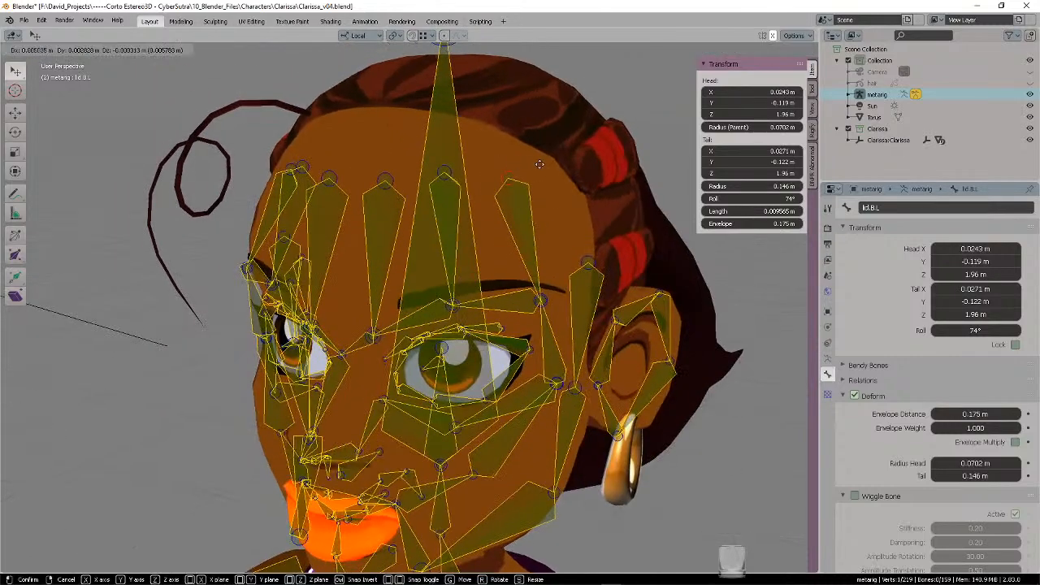
key("Escape")
middle_click_drag(552, 166, 563, 300)
key("g")
key("Escape")
scroll(516, 287, "up", 1)
key("g")
key("Escape")
mouse_move(502, 355)
middle_mouse_down()
mouse_move(561, 364)
mouse_move(508, 351)
middle_mouse_up()
key("g")
left_click(563, 365)
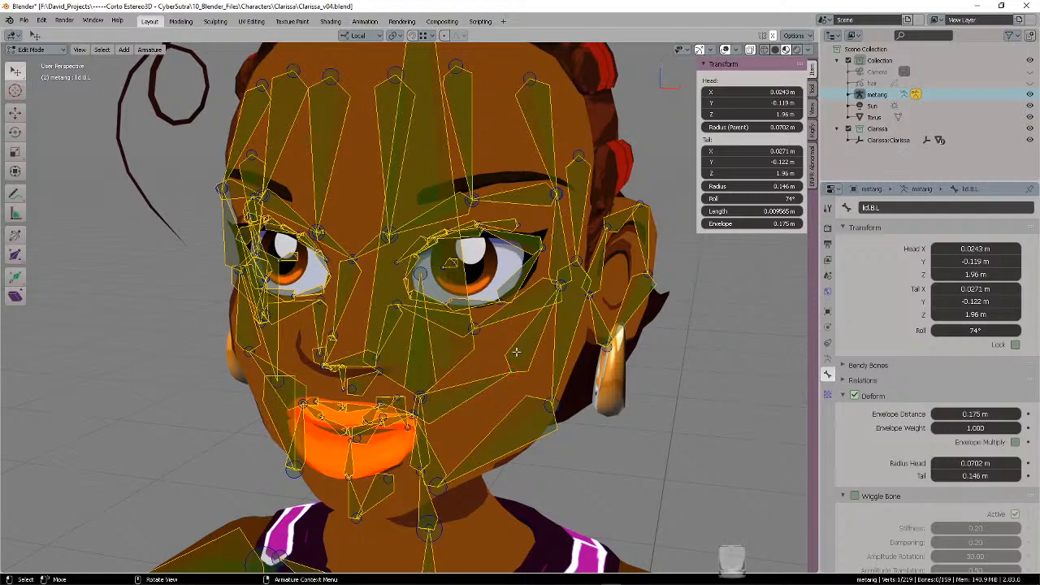
- Move the joint beside the nose, where the cheek and nostril bones meet, outward and down onto the face
middle_click_drag(516, 351, 471, 317)
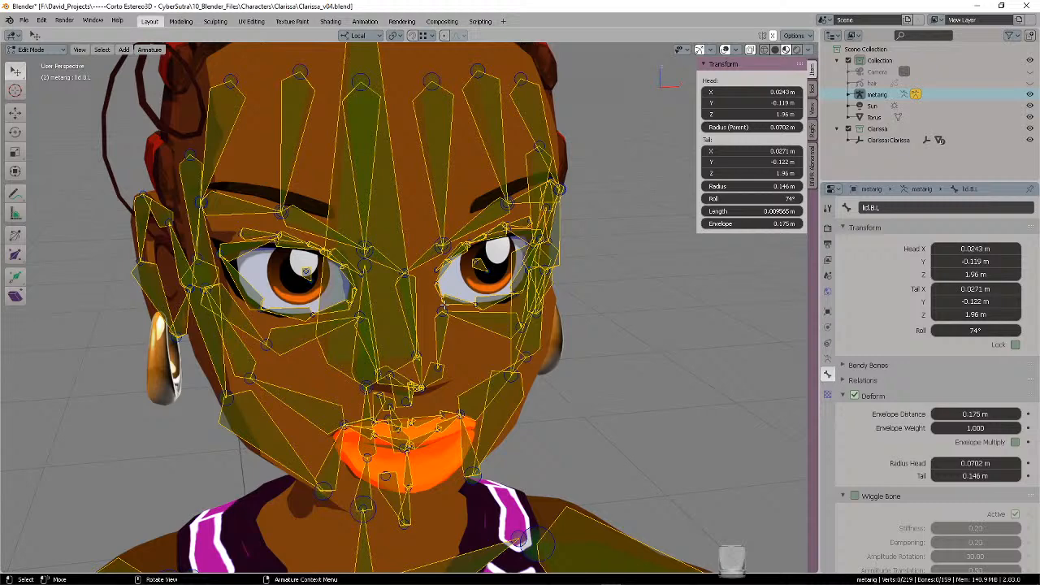
mouse_move(471, 328)
middle_mouse_down()
mouse_move(477, 347)
mouse_move(492, 343)
mouse_move(476, 350)
mouse_move(464, 327)
middle_mouse_up()
scroll(476, 351, "up", 2)
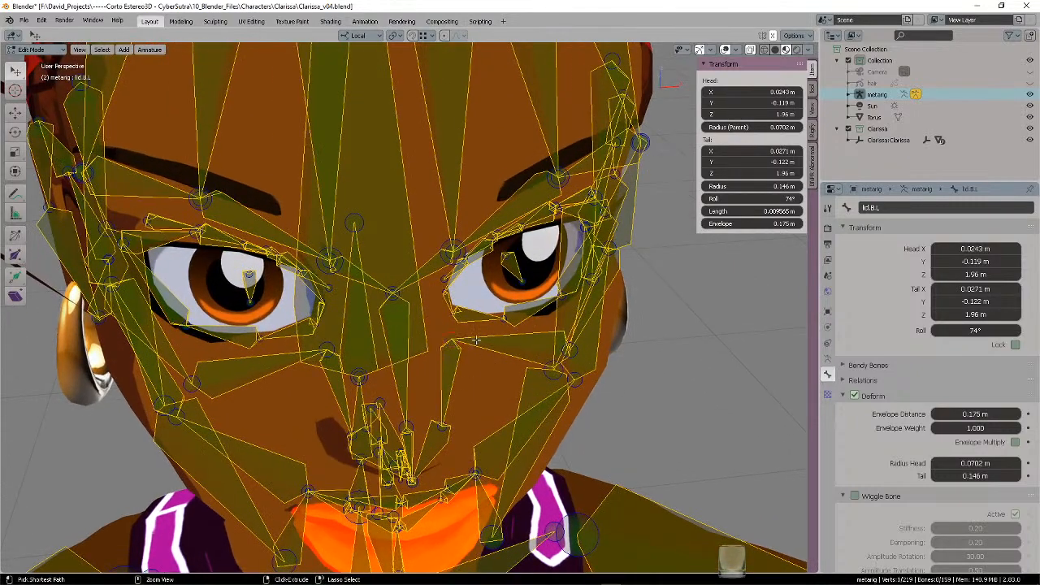
key("g")
left_click(486, 353)
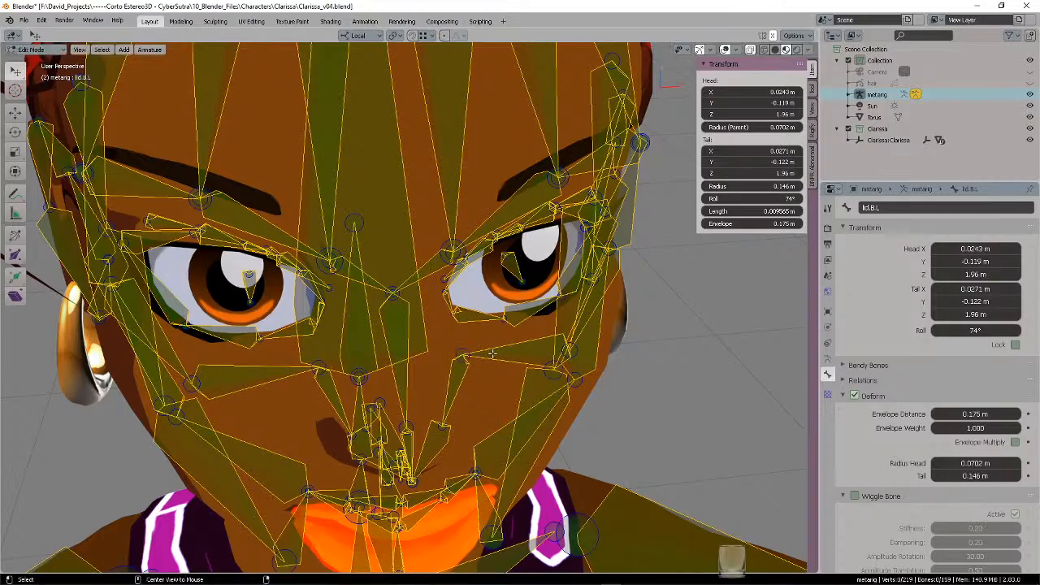
middle_click_drag(486, 353, 441, 323)
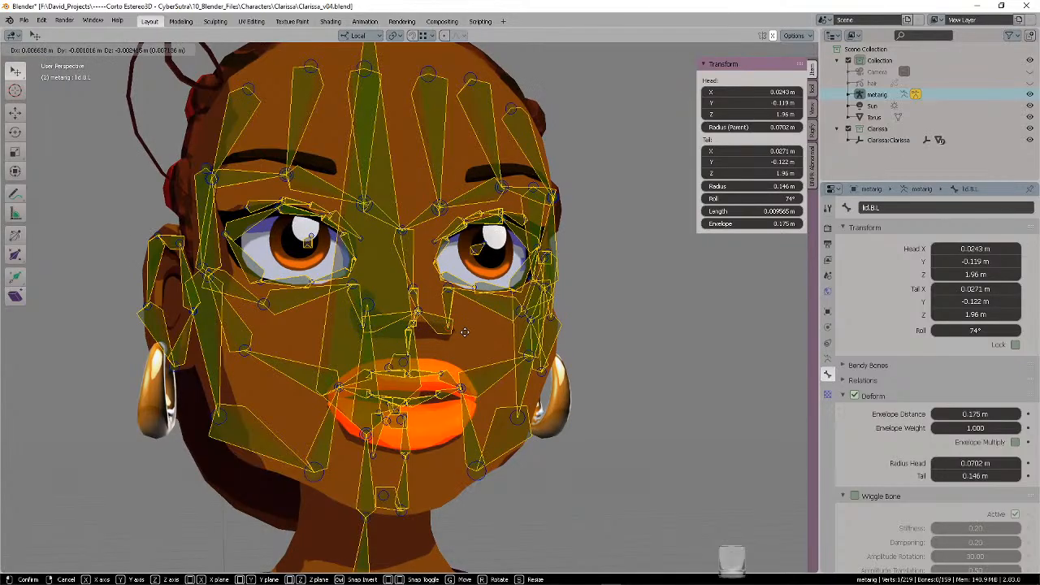
- Select the nose-tip joint and shift it slightly along its local Z axis
middle_click_drag(490, 312, 569, 325)
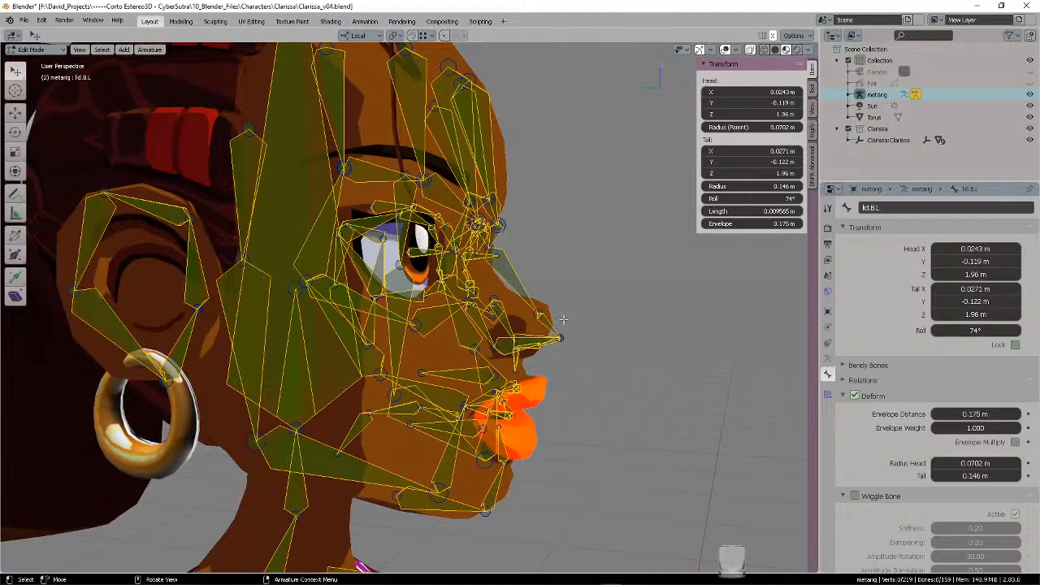
right_click_drag(560, 358, 583, 312, "ctrl")
middle_click_drag(586, 312, 586, 312)
key("KP_1")
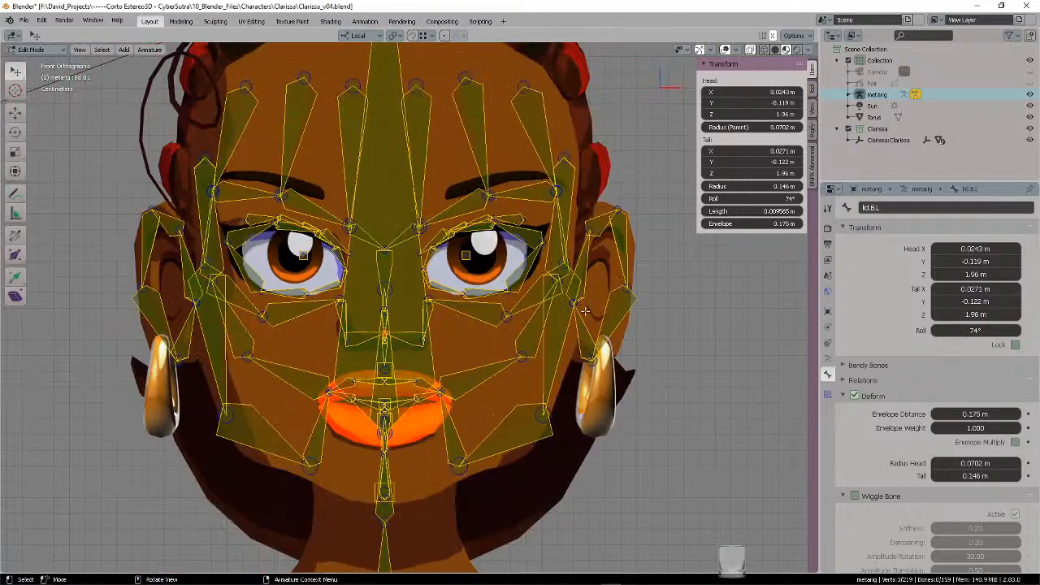
key("g")
key("z")
key("z")
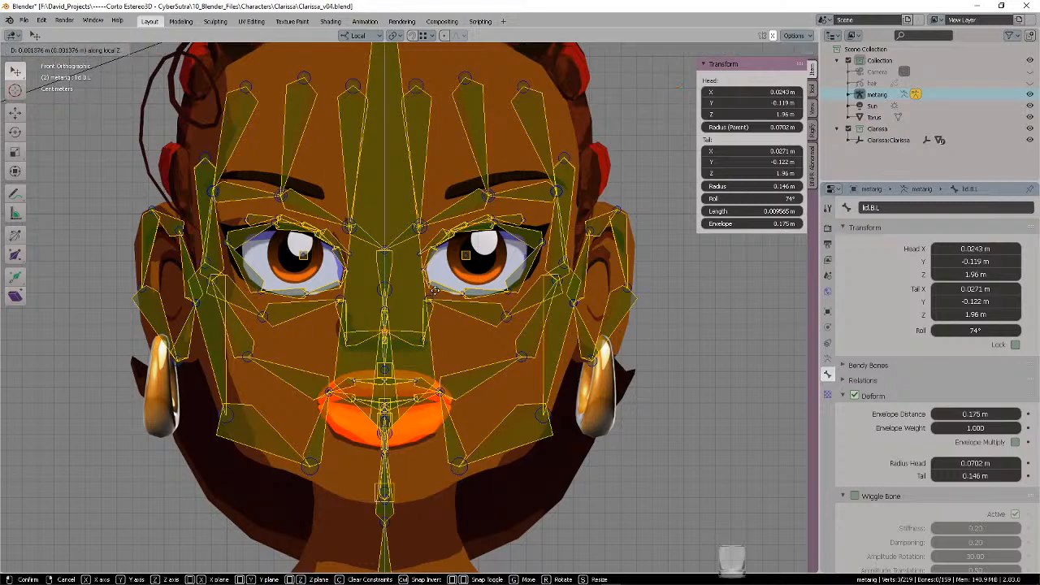
left_click(436, 285)
- Pull the mid-bridge joint and the nose-tip joint back onto the nose profile as seen from the side
middle_click_drag(437, 284, 214, 304)
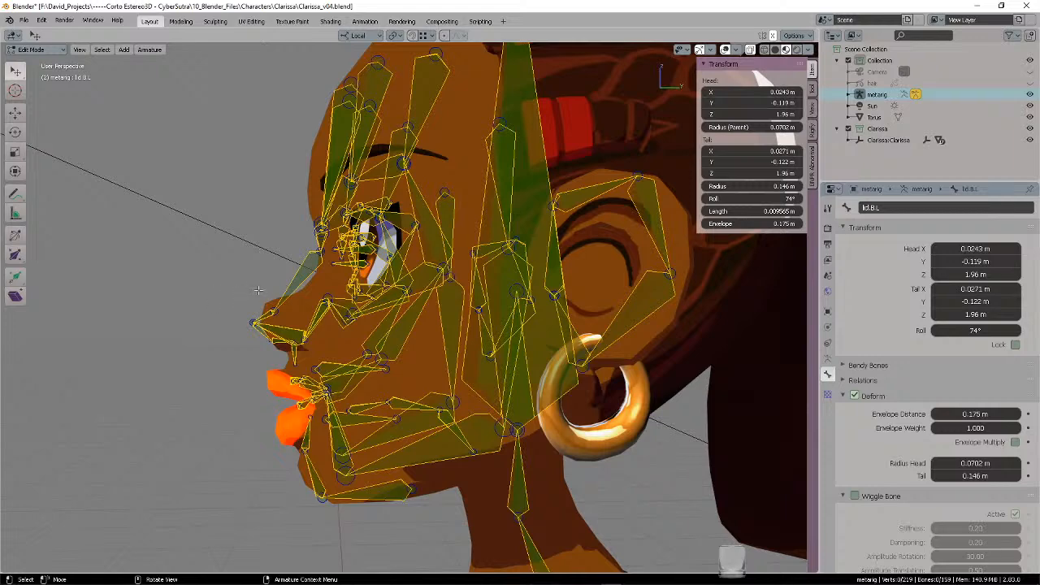
key("KP_3")
scroll(504, 258, "up", 2)
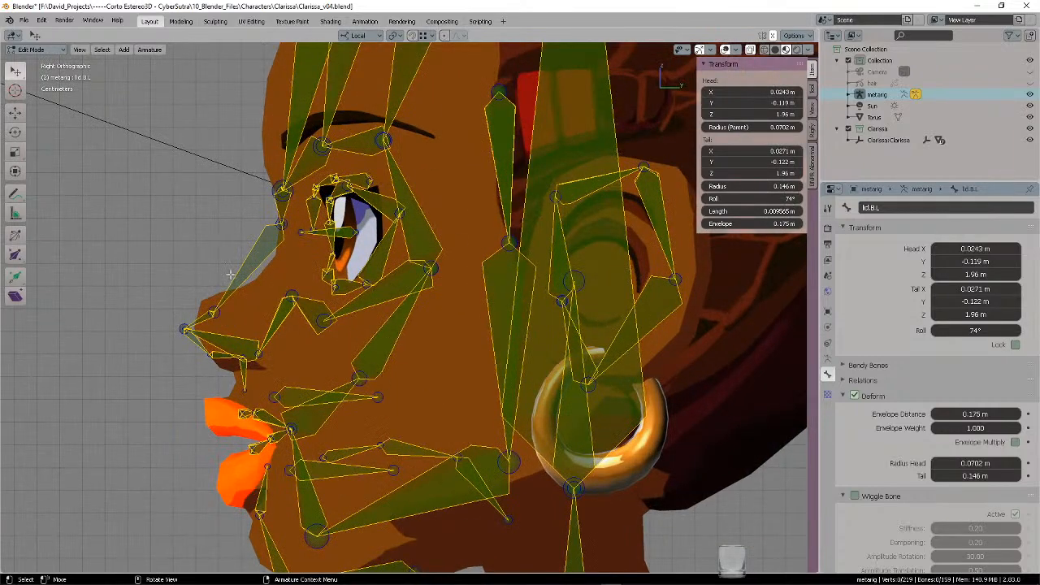
key("g")
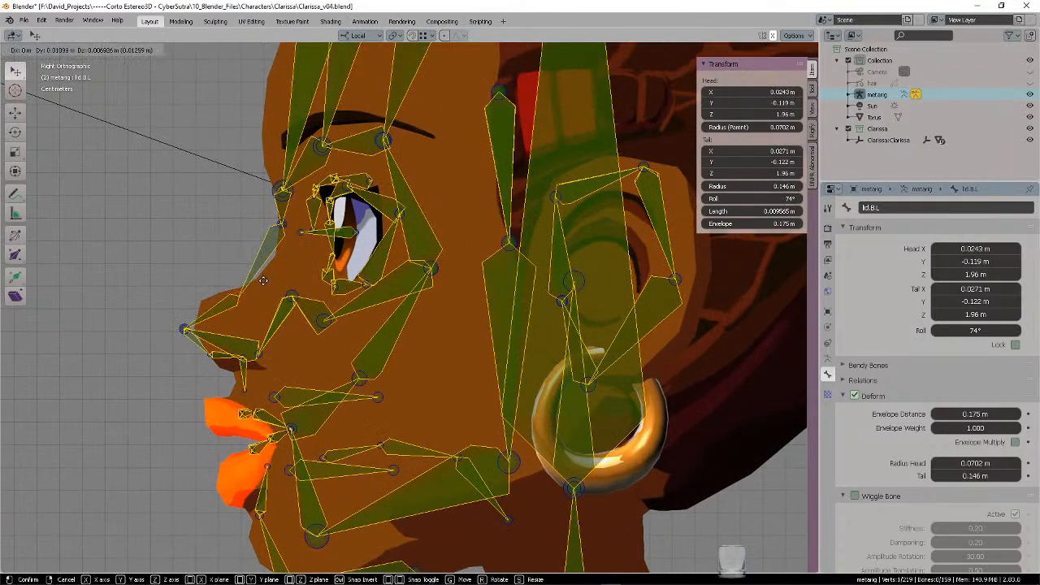
left_click(266, 278)
right_click_drag(166, 358, 197, 310, "ctrl")
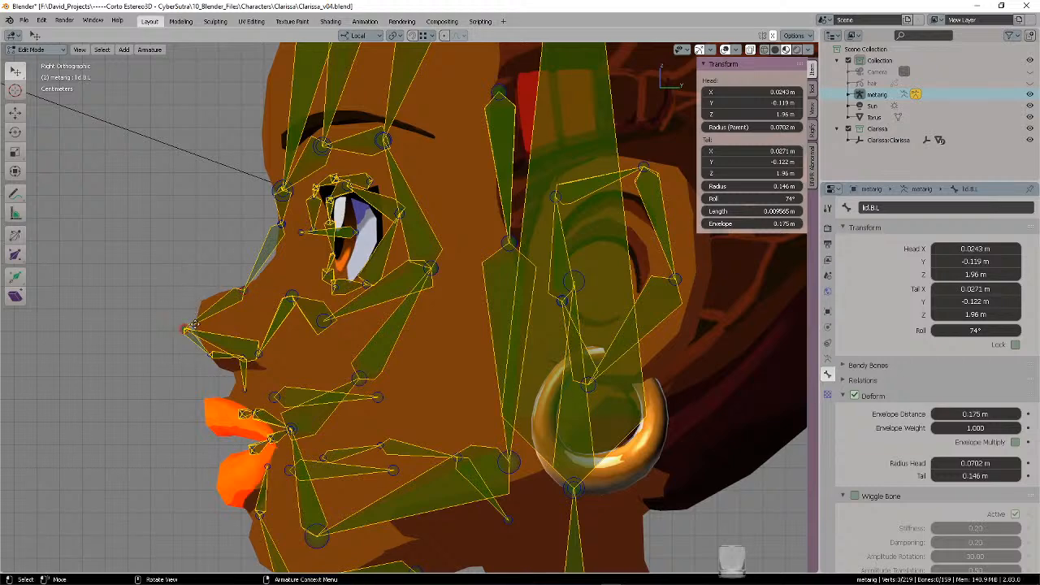
key("g")
left_click(209, 302)
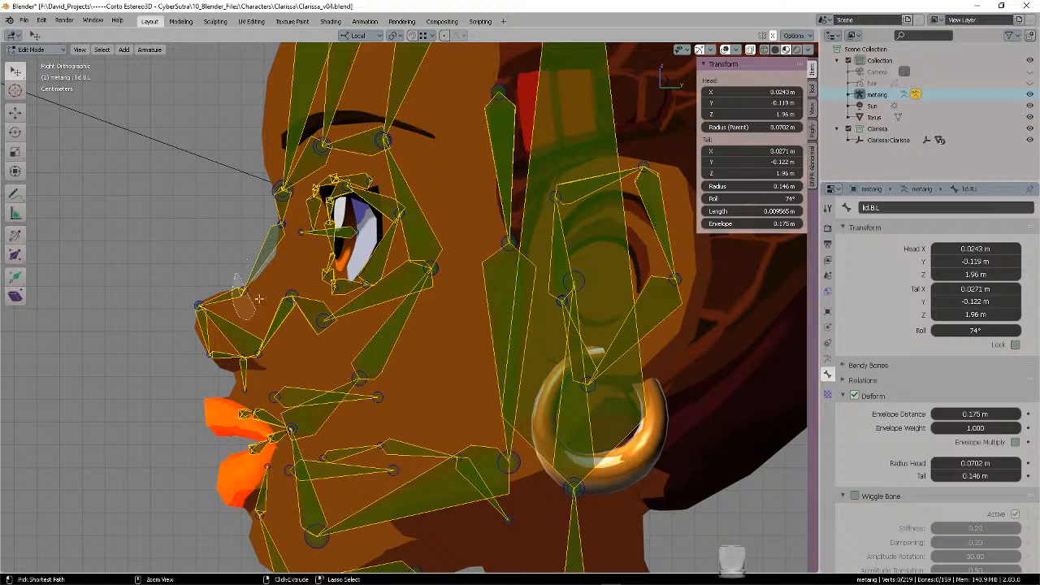
- Shift the mid-bridge and nose-root joints slightly back to follow the curve of the nose bridge
key("g")
left_click(299, 291)
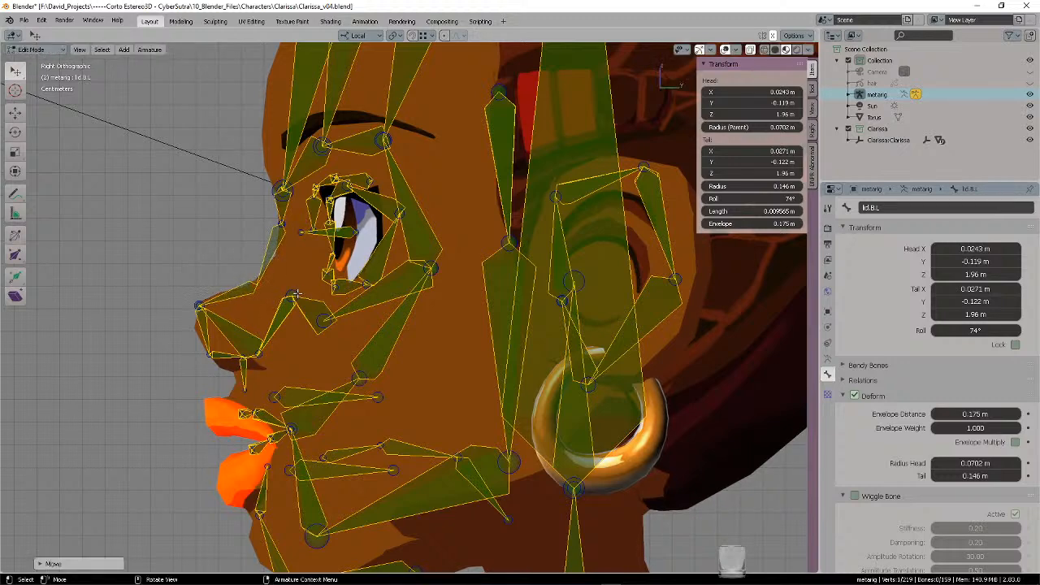
key("g")
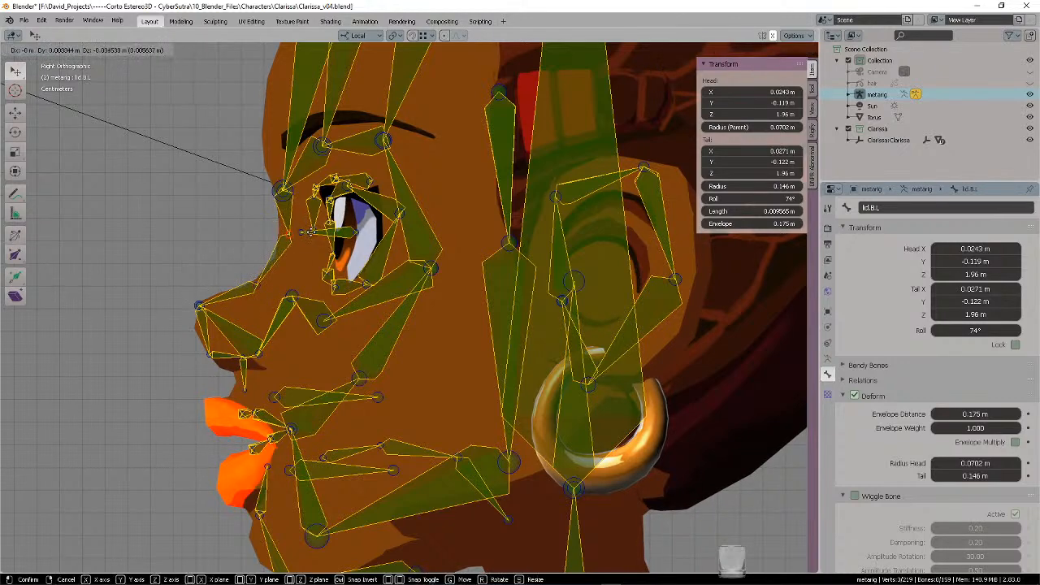
left_click(309, 229)
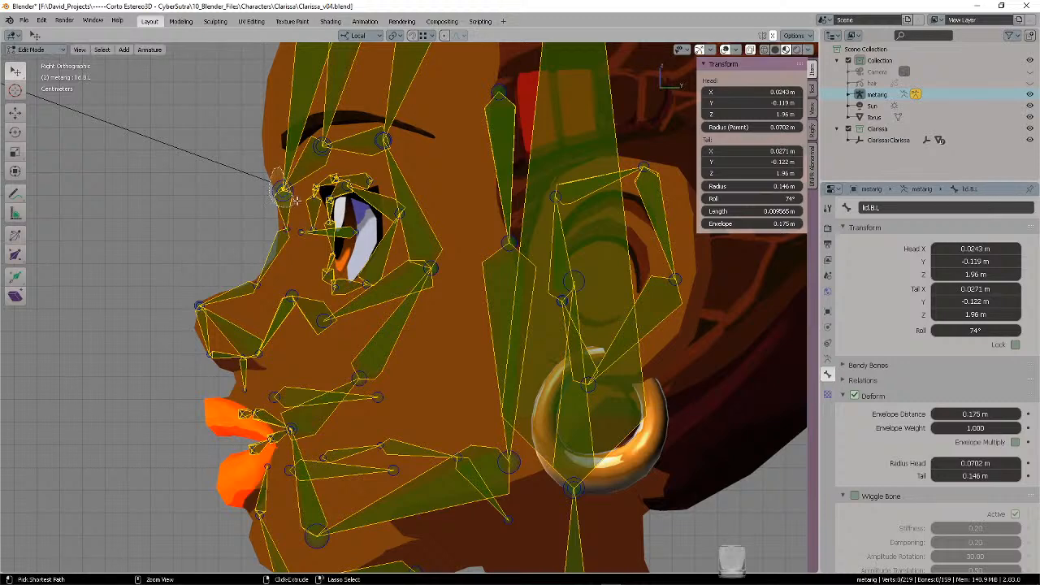
- Raise the inner, middle and outer brow joints from the side onto the line of the eyebrow
right_click_drag(296, 201, 300, 171, "ctrl")
key("g")
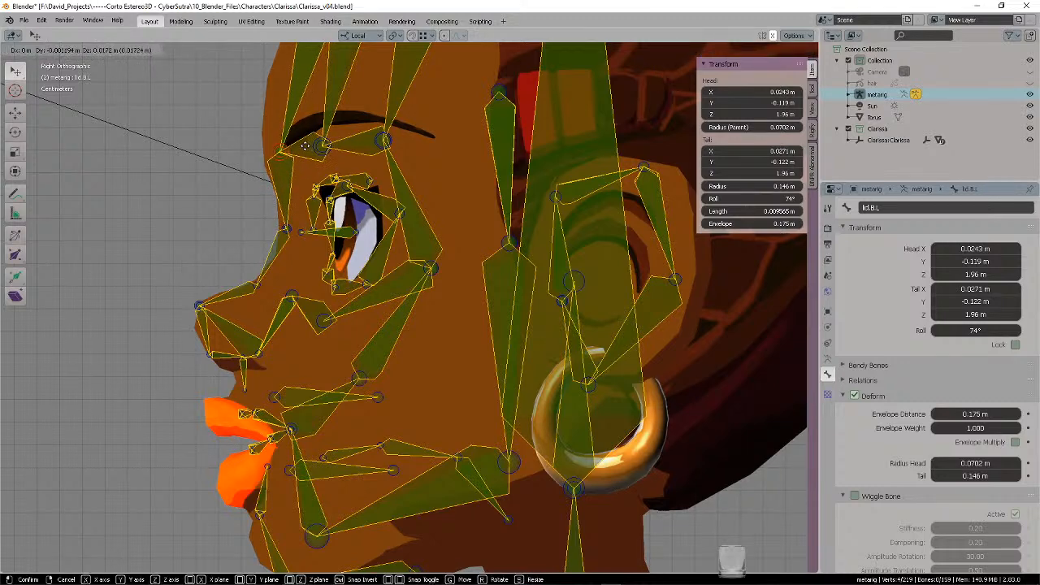
left_click(307, 146)
mouse_move(321, 136)
right_mouse_down("ctrl")
mouse_move(343, 127)
mouse_move(380, 158)
mouse_move(406, 156)
right_mouse_up("ctrl")
key("g")
left_click(364, 101)
key("g")
left_click(452, 143)
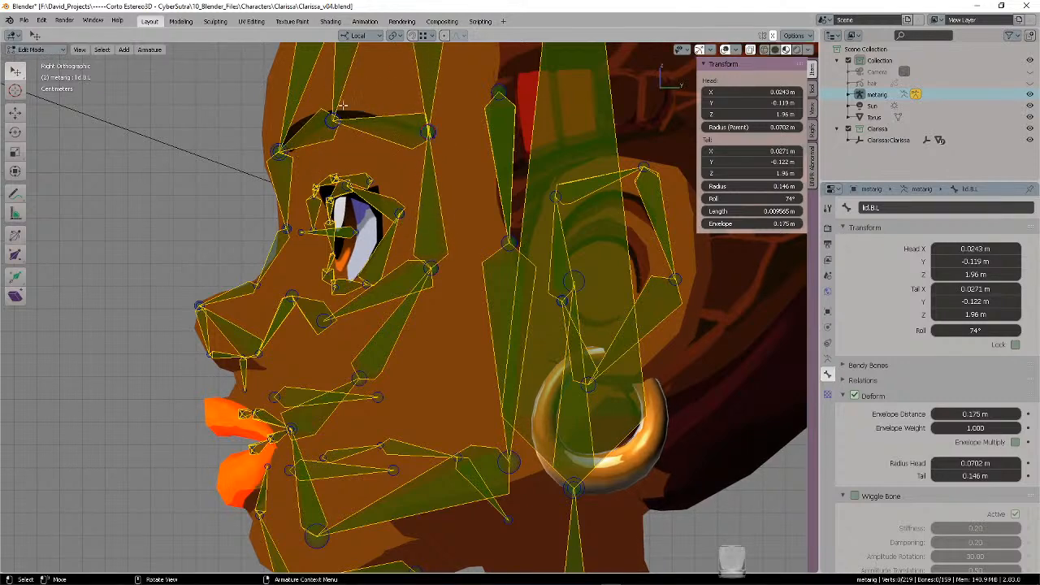
- Move the top joint of the inner forehead bone forward toward the forehead profile and nudge the middle one slightly back
scroll(430, 133, "down", 2)
middle_click_drag(446, 145, 462, 225, "shift")
scroll(407, 188, "up", 2)
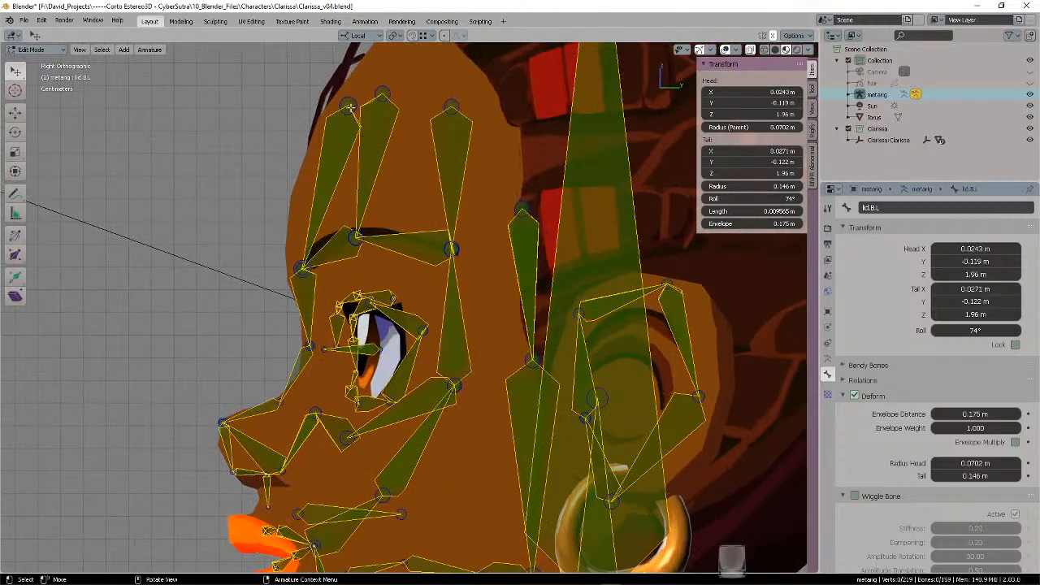
mouse_move(343, 138)
right_mouse_down("ctrl")
mouse_move(365, 87)
mouse_move(406, 84)
right_mouse_up("ctrl")
key("g")
left_click(360, 102)
key("alt+a")
key("g")
left_click(411, 88)
key("alt+a")
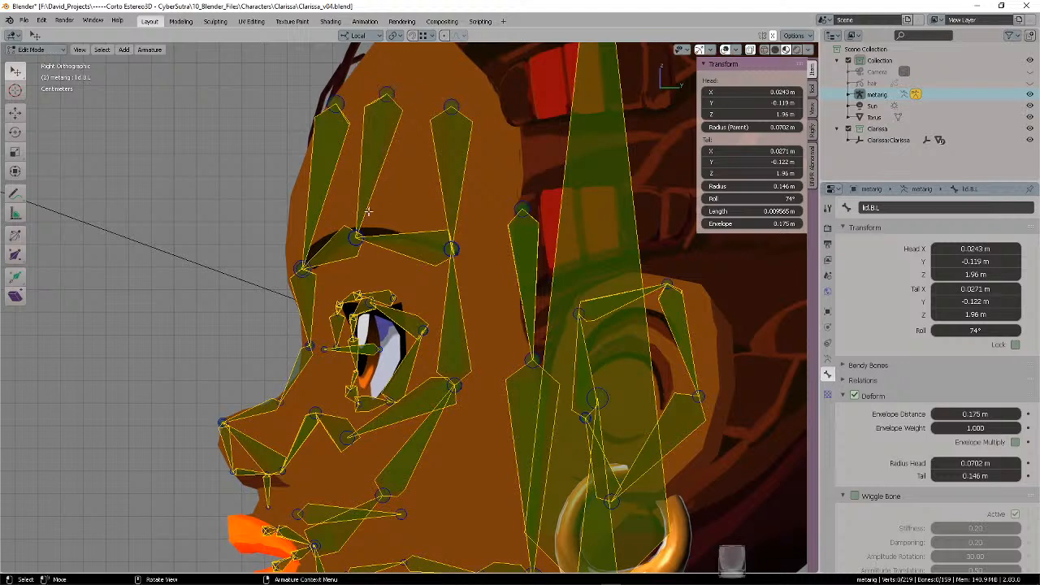
- Refine the brow by moving the middle joint up and back and the inner joint up to the face profile
mouse_move(371, 208)
right_mouse_down("ctrl")
mouse_move(370, 250)
mouse_move(382, 221)
right_mouse_up("ctrl")
key("g")
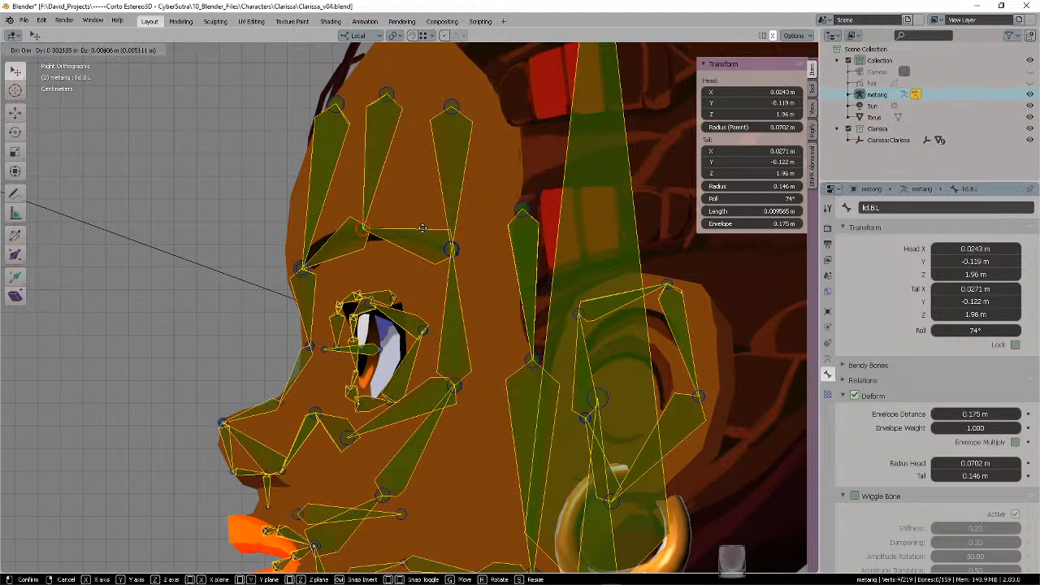
left_click(422, 229)
right_click_drag(289, 286, 291, 277, "ctrl")
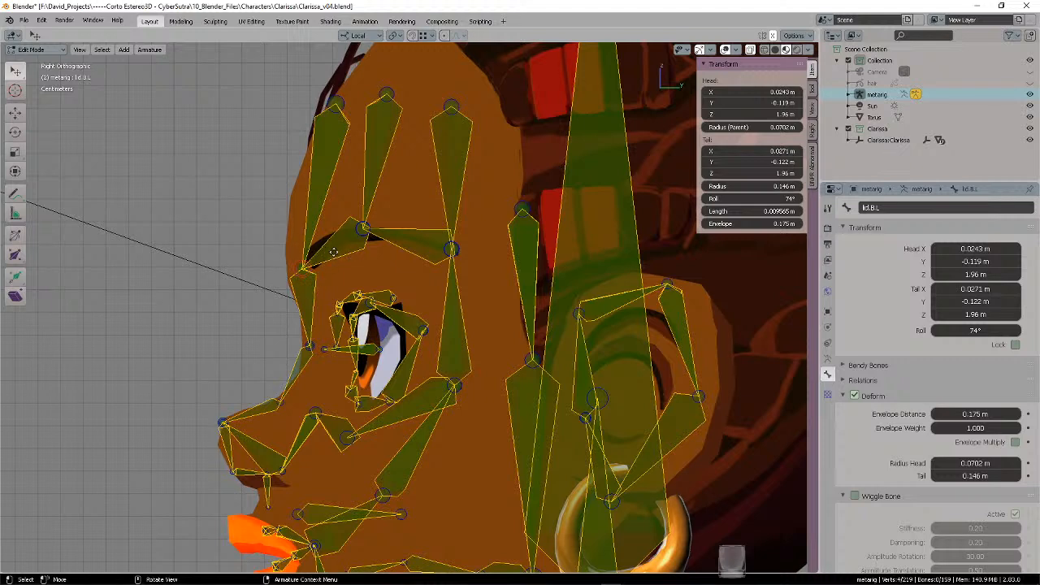
key("g")
left_click(349, 258)
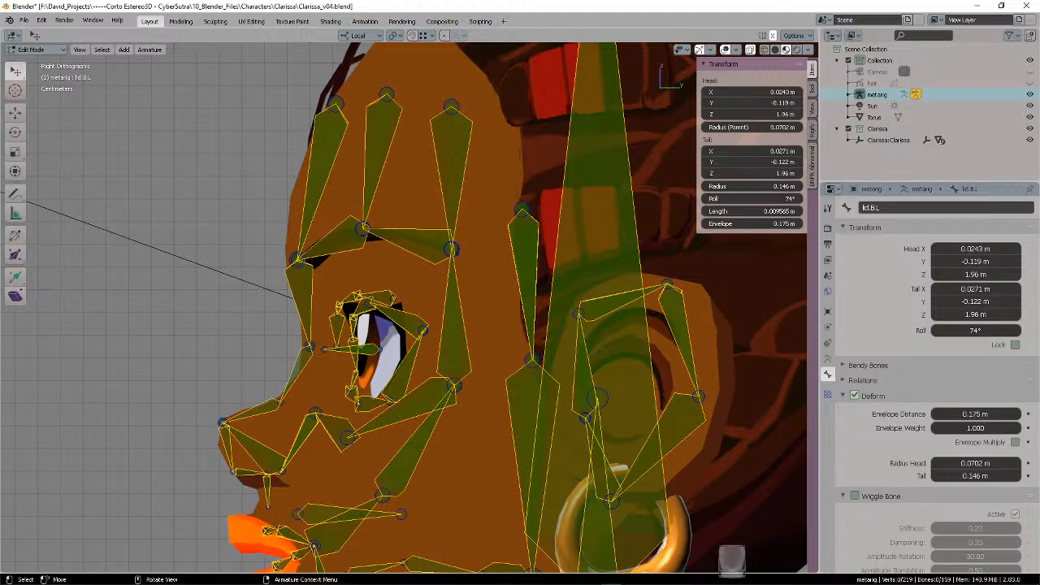
- Select jaw.L.001 and move it outward from the face, with its head at about X 0.134 m, Y -0.0606 m, Z 1.88 m
scroll(498, 342, "down", 2)
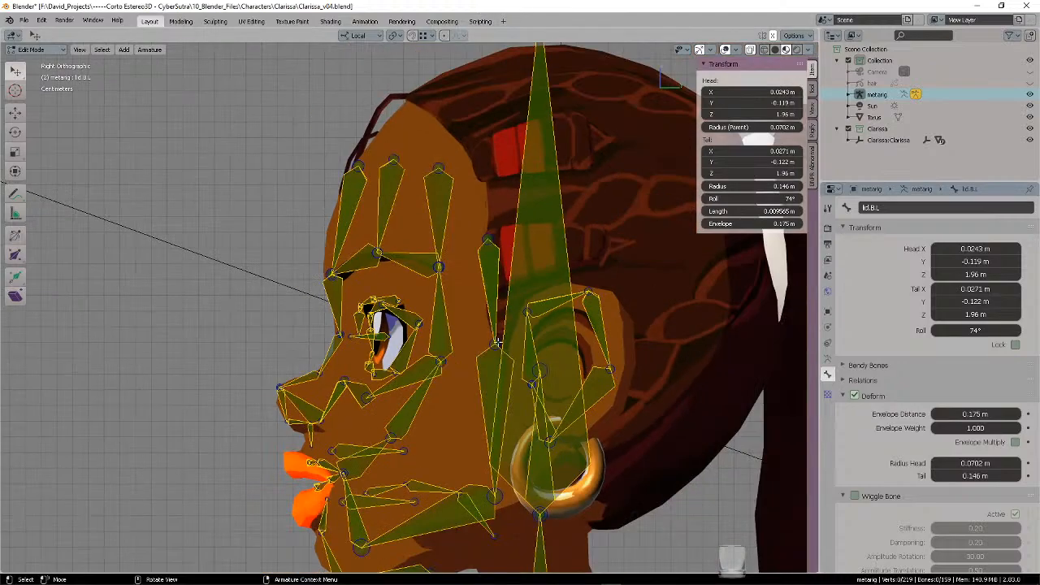
middle_click_drag(499, 342, 528, 349)
left_click(483, 358)
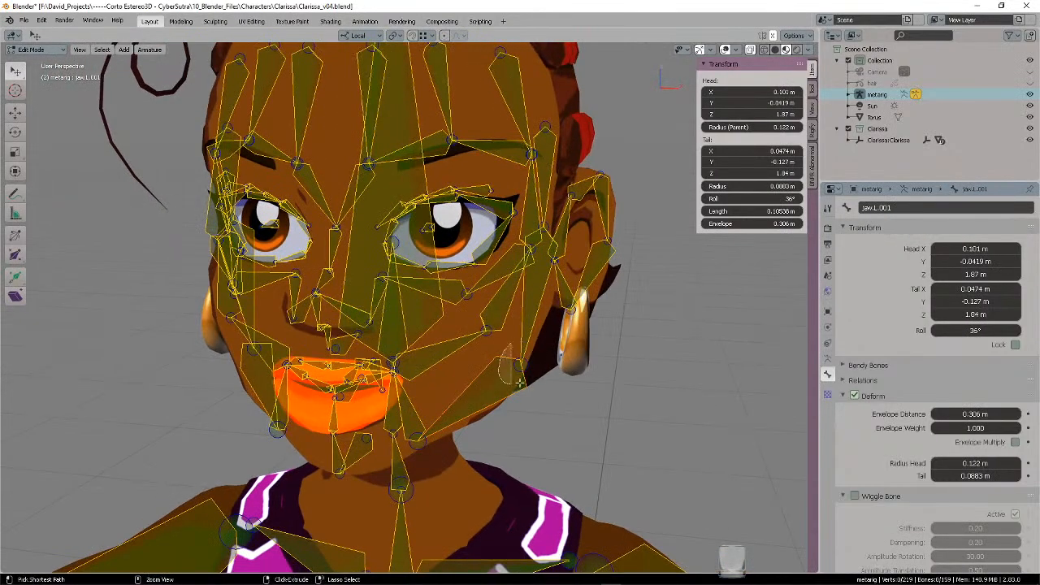
middle_click_drag(463, 412, 419, 430)
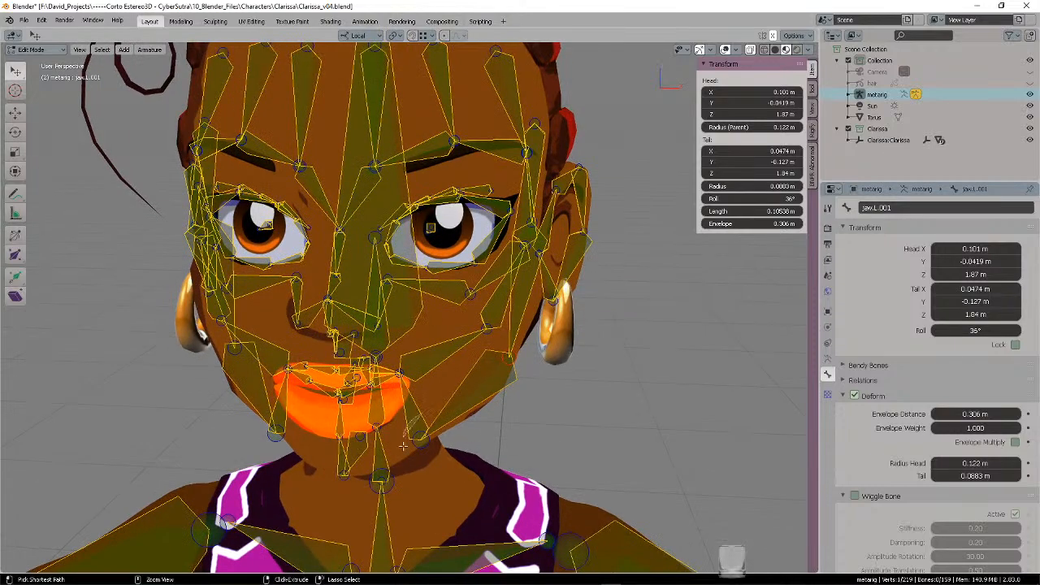
middle_click_drag(508, 366, 457, 413)
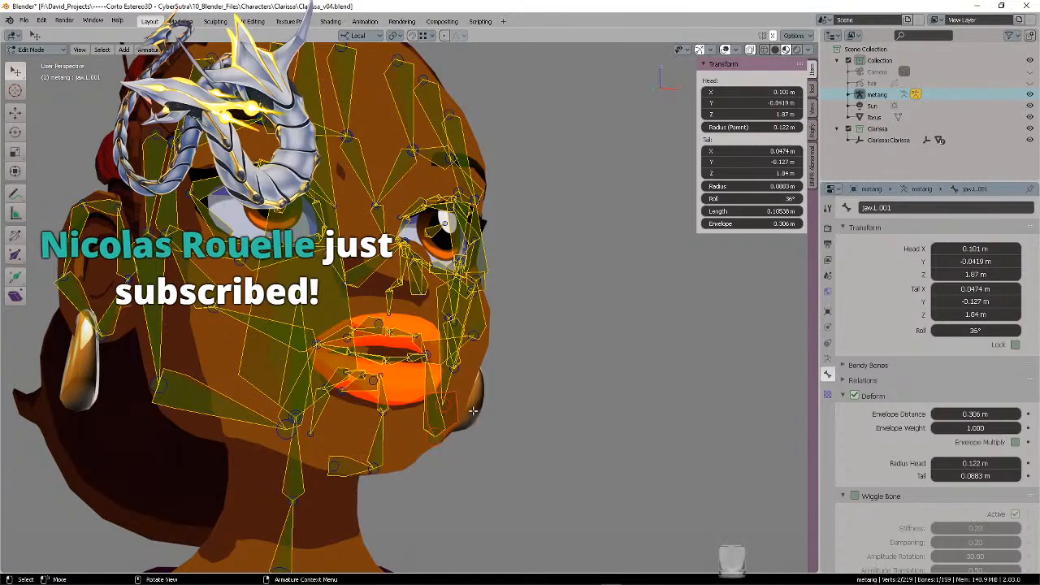
key("g")
left_click(527, 404)
- Move jaw.L.001 back inward against the jaw, with its head at about X 0.0962 m, Y -0.0472 m, Z 1.87 m
middle_click_drag(537, 397, 541, 437)
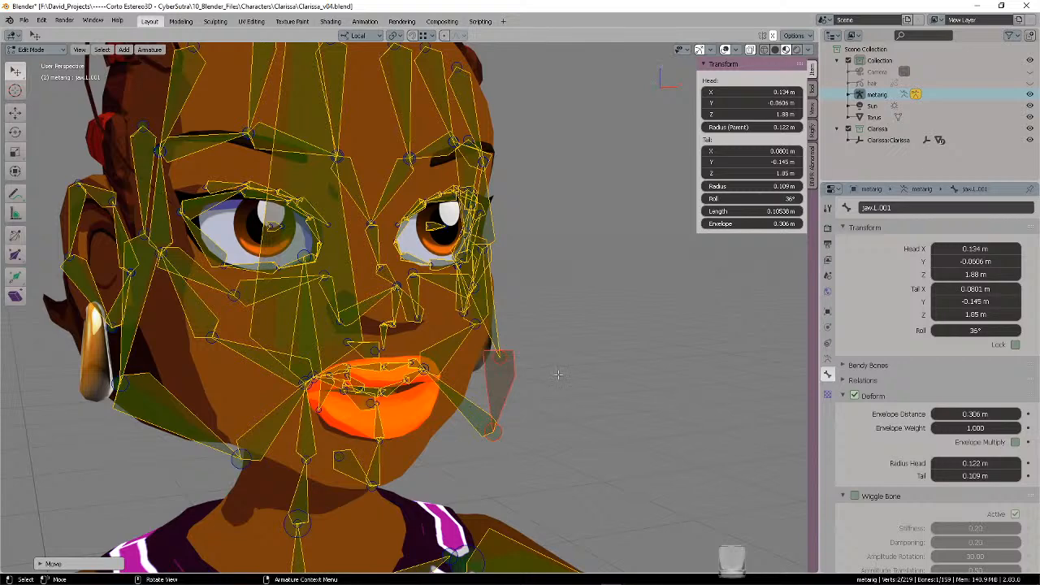
scroll(553, 334, "down", 3)
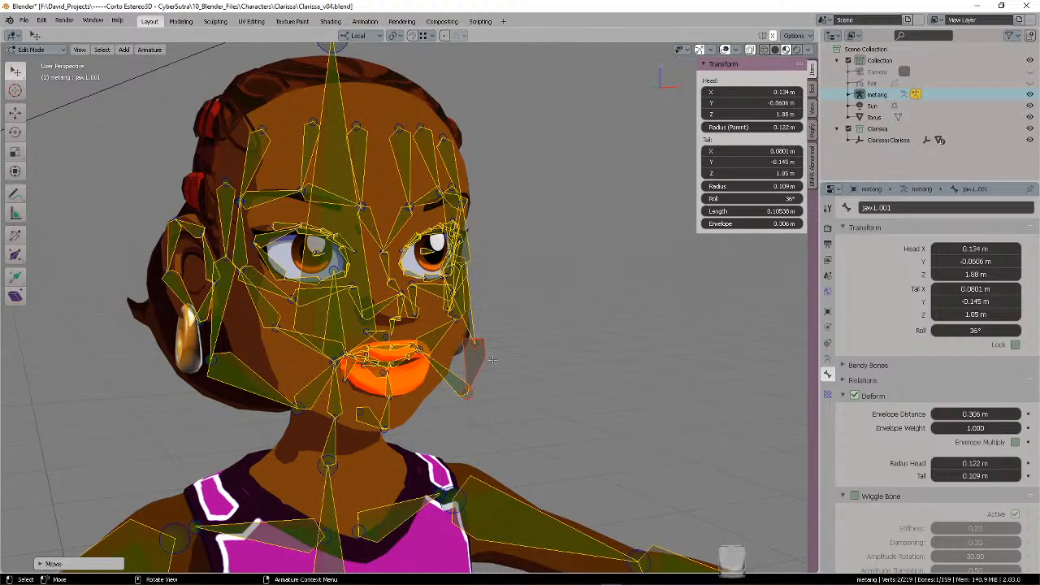
middle_click_drag(436, 351, 480, 295)
middle_click_drag(426, 402, 358, 410)
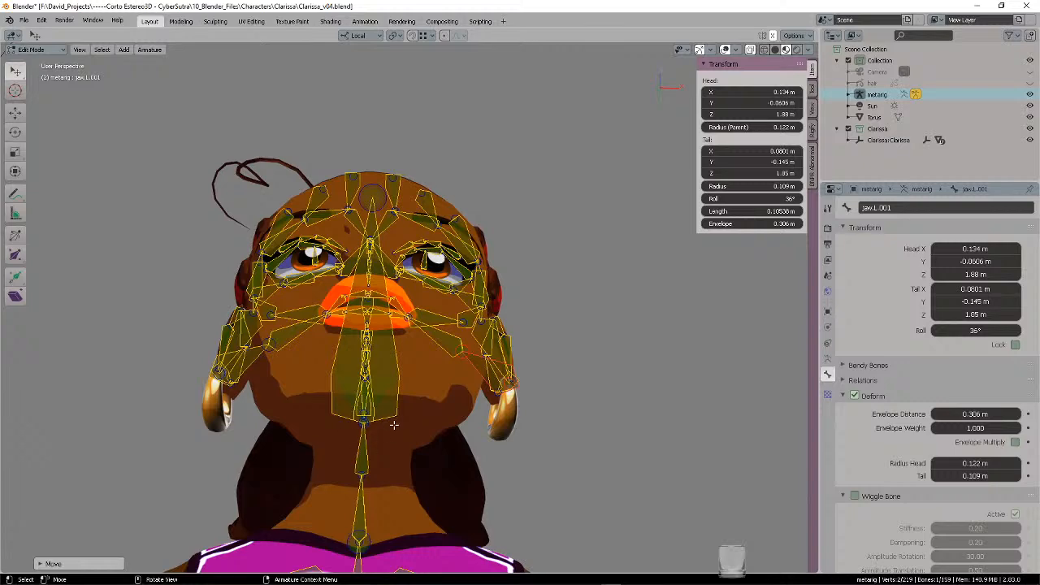
middle_click_drag(417, 382, 570, 346)
key("g")
left_click(469, 361)
scroll(500, 371, "up", 4)
key("g")
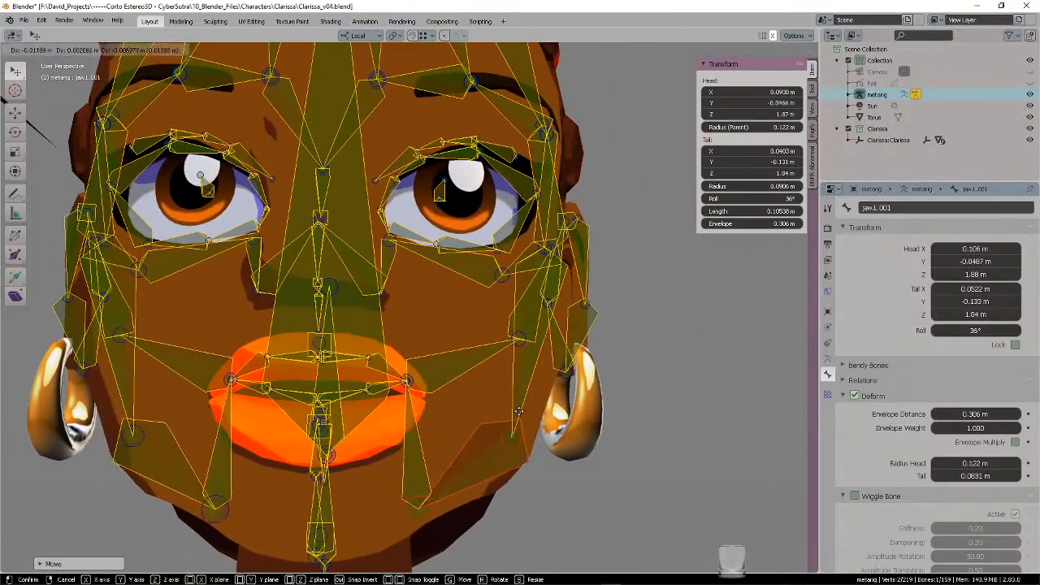
left_click(525, 404)
- Nudge jaw.L.001 further inward to about head X 0.0933 m, Y -0.0462 m and tail X 0.0398 m, Y -0.131 m
scroll(553, 404, "down", 4)
middle_click_drag(563, 397, 537, 390)
middle_click_drag(479, 351, 445, 349)
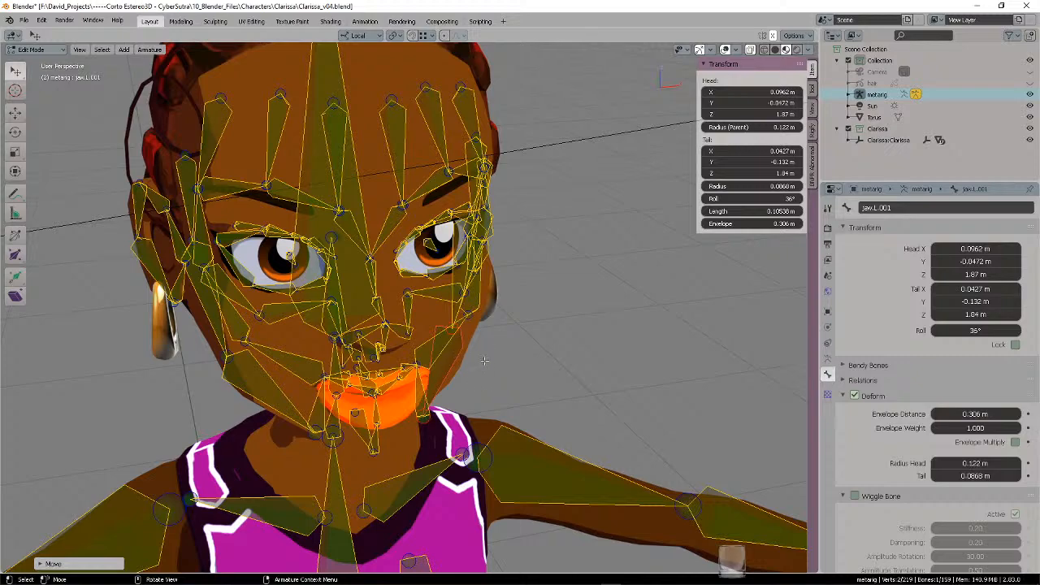
middle_click_drag(407, 339, 475, 419)
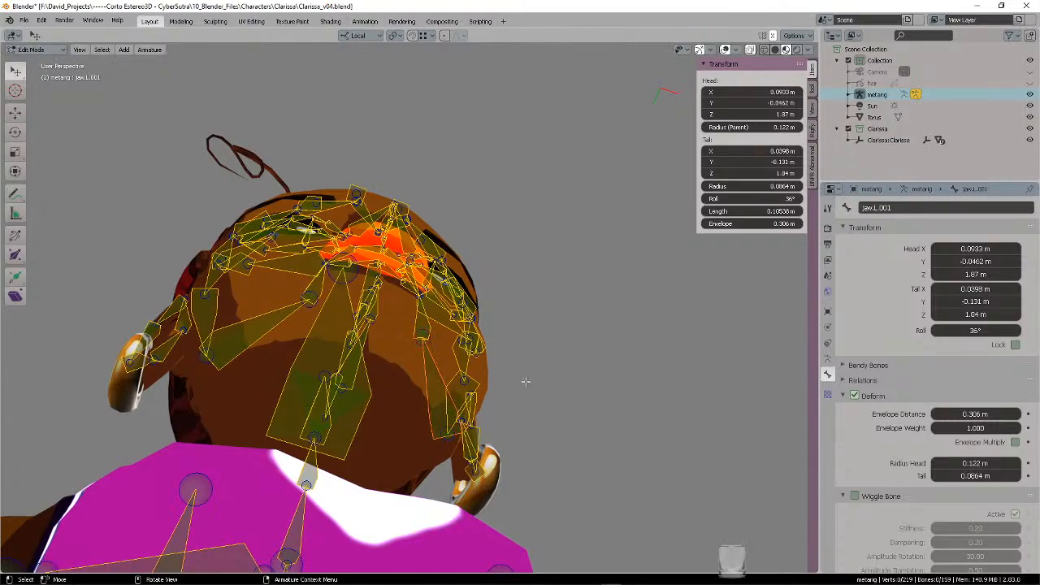
middle_click_drag(523, 377, 432, 397)
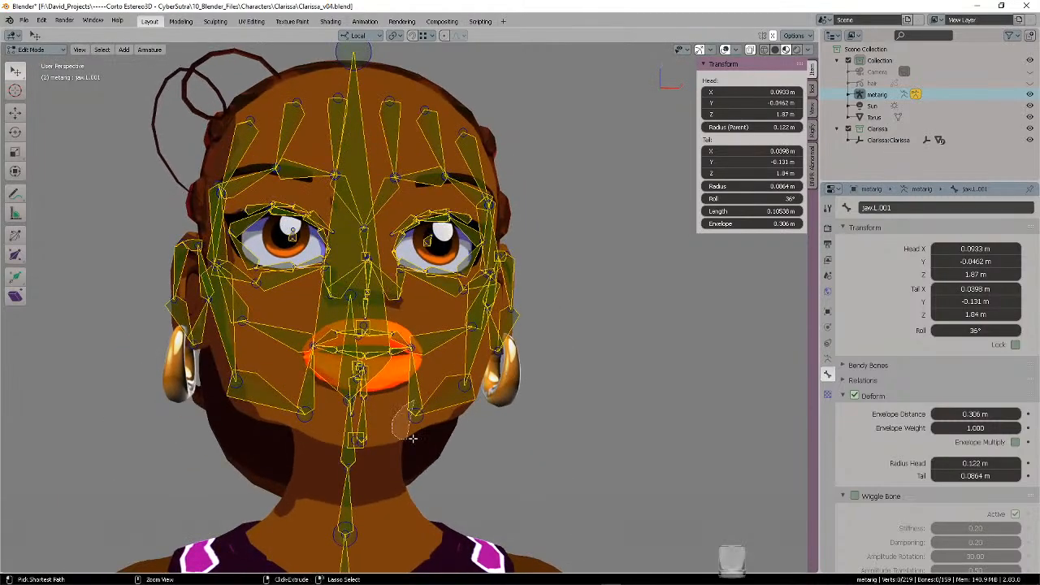
- Shift the tail of jaw.L.001 to about X 0.0448 m, Y -0.132 m, and move the mouth-corner joint outward to the edge of the lips
middle_click_drag(413, 435, 479, 369)
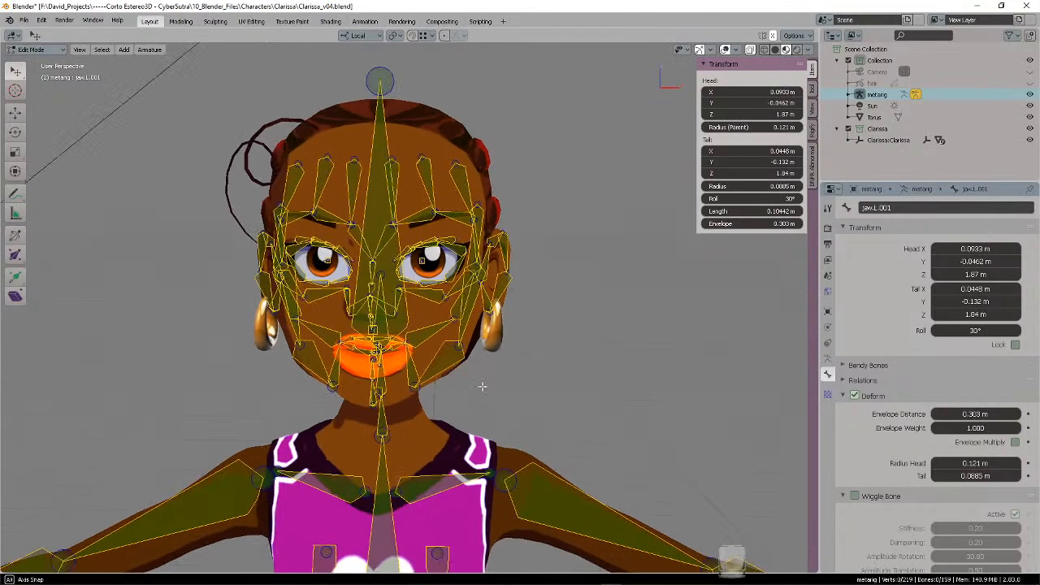
scroll(481, 371, "up", 3)
scroll(481, 372, "up", 2)
key("KP_1")
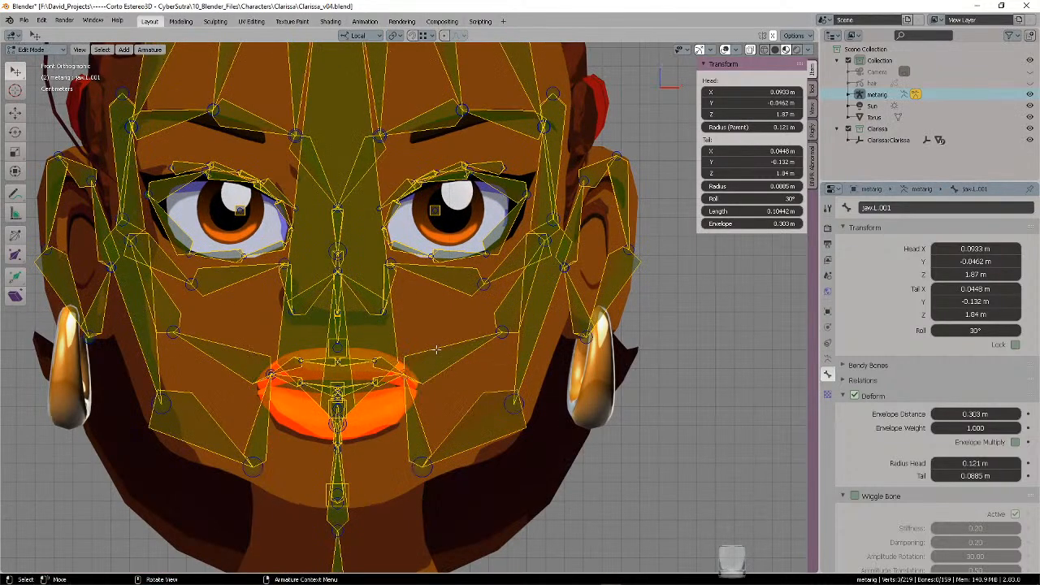
key("g")
left_click(458, 361)
key("alt+a")
scroll(435, 377, "up", 2)
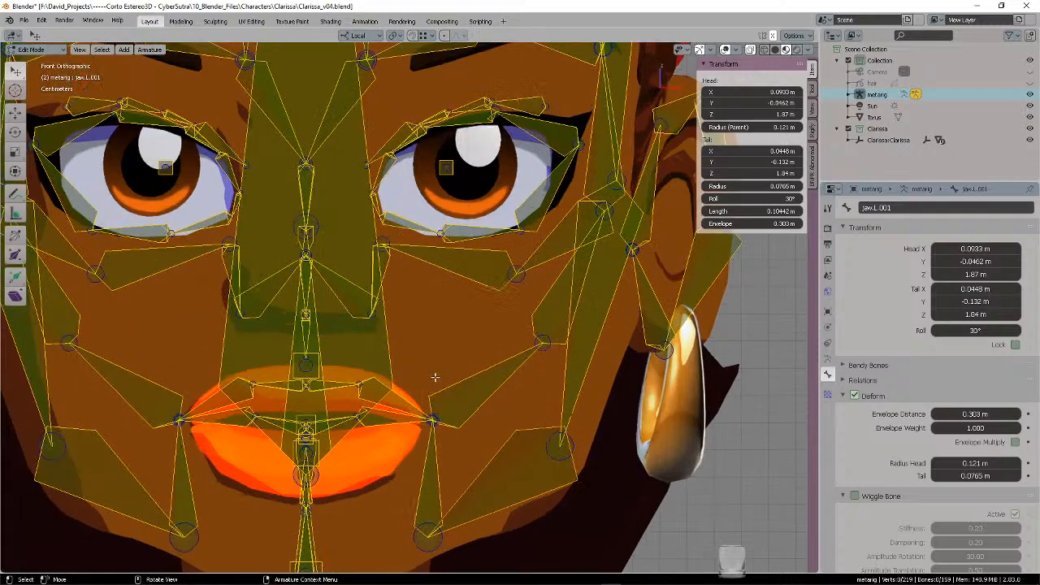
- Move the upper lip's side joint slightly outward along the lip, keeping it at the same height
scroll(435, 377, "down", 2)
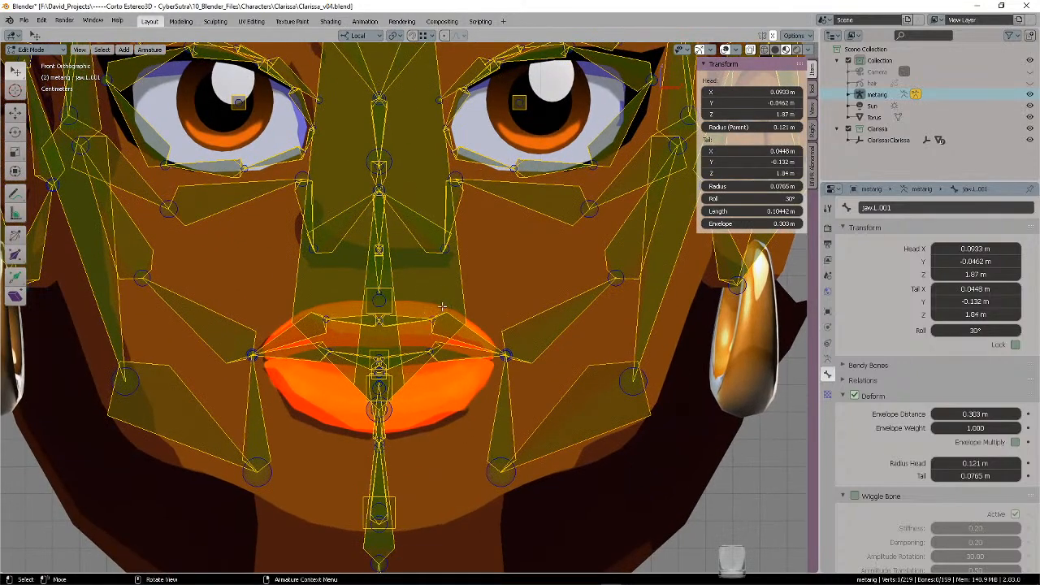
key("g")
left_click(470, 316)
key("alt+a")
middle_click_drag(450, 335, 455, 377)
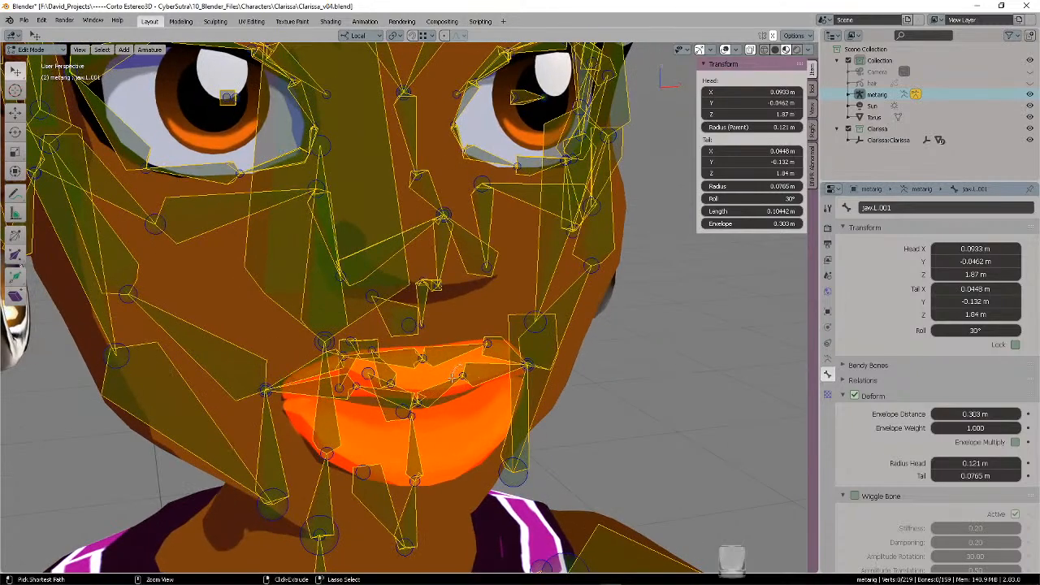
key("KP_1")
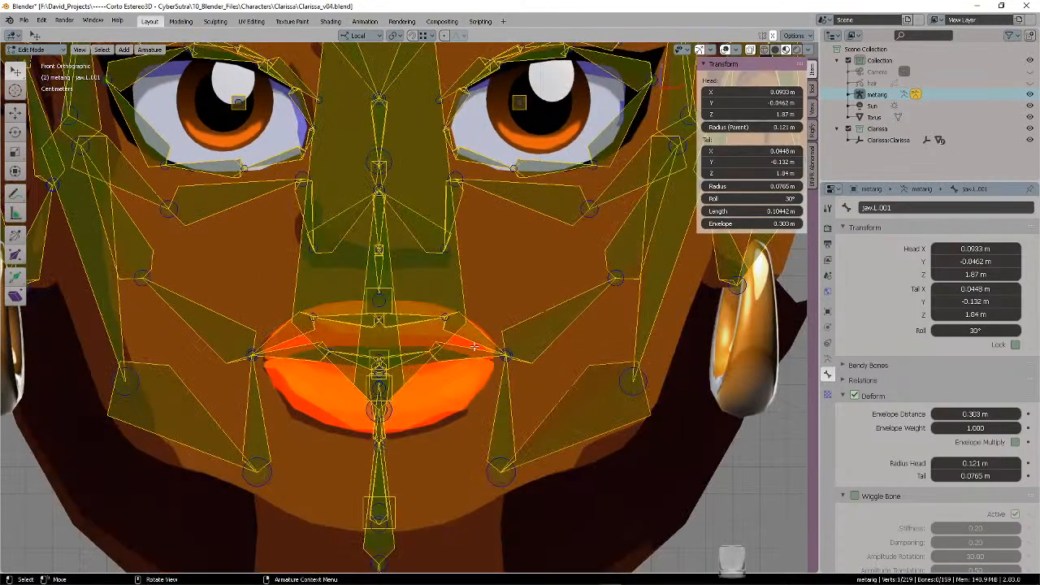
- Lower the lower lip's side joint and move its middle joint down and forward along local Y into the lip
middle_click_drag(477, 377, 520, 375)
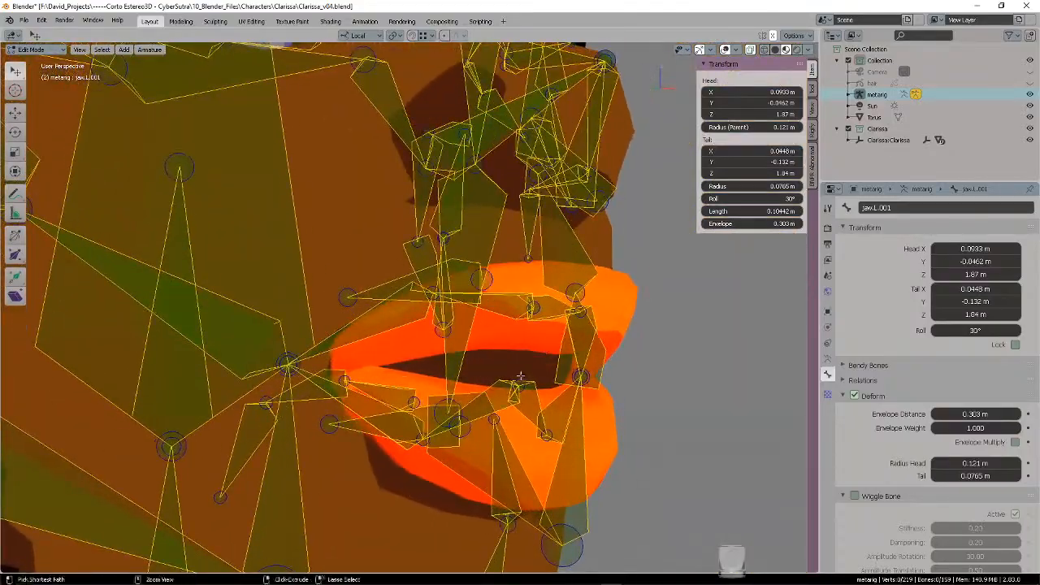
right_click_drag(507, 372, 530, 385, "ctrl")
key("KP_1")
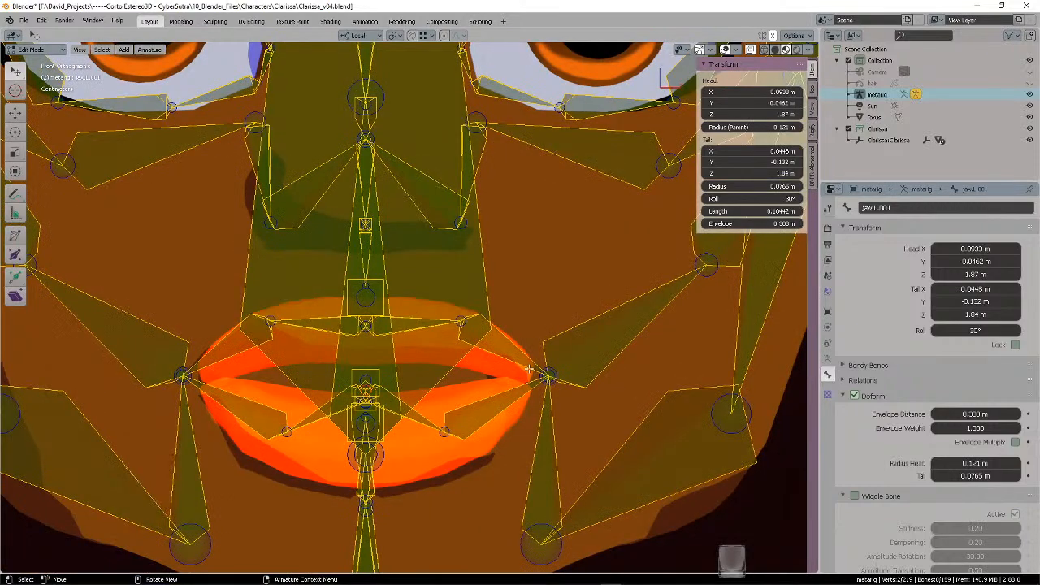
key("g")
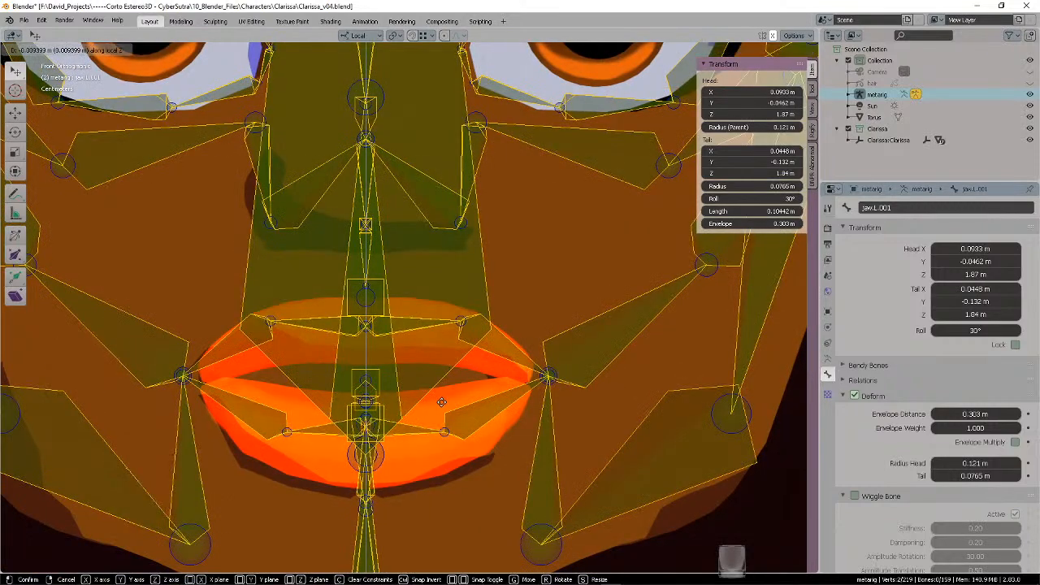
left_click(443, 417)
key("KP_3")
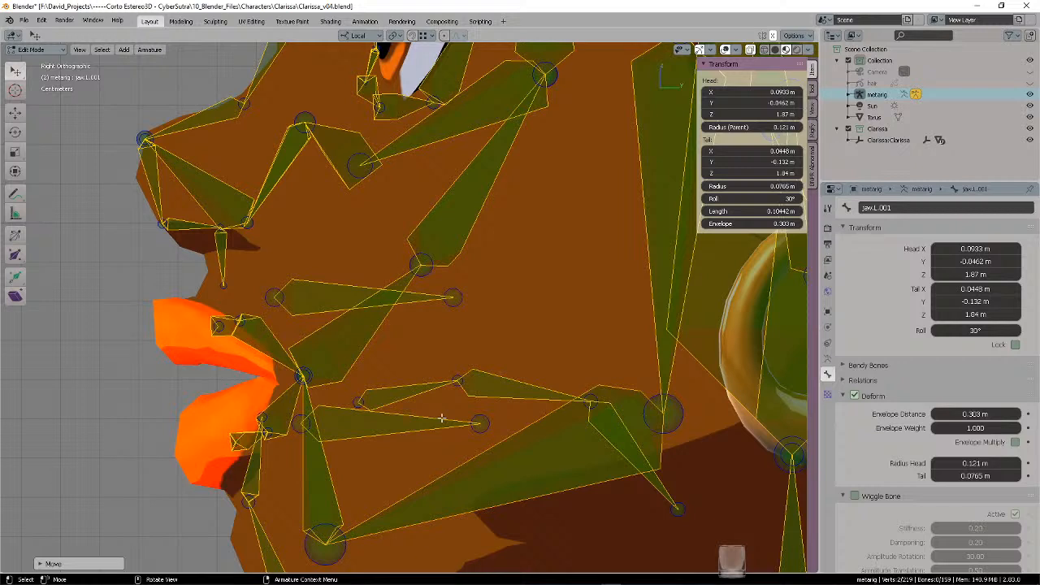
key("g")
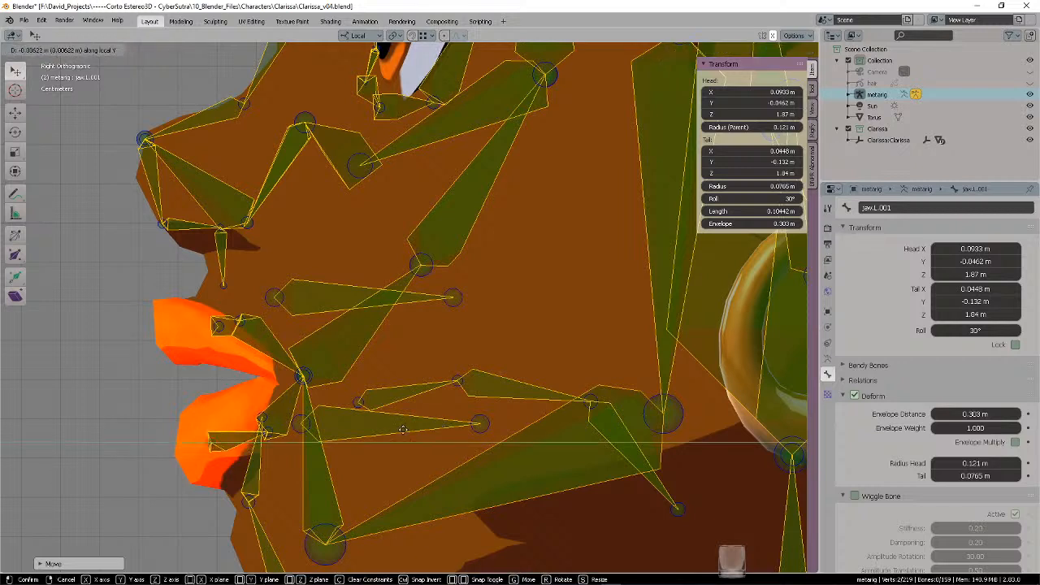
left_click(270, 359)
- Move the upper lip's middle joint and side joint forward along local Y into the lip mesh
mouse_move(195, 333)
right_mouse_down("ctrl")
mouse_move(228, 317)
mouse_move(205, 307)
right_mouse_up("ctrl")
key("g")
key("y")
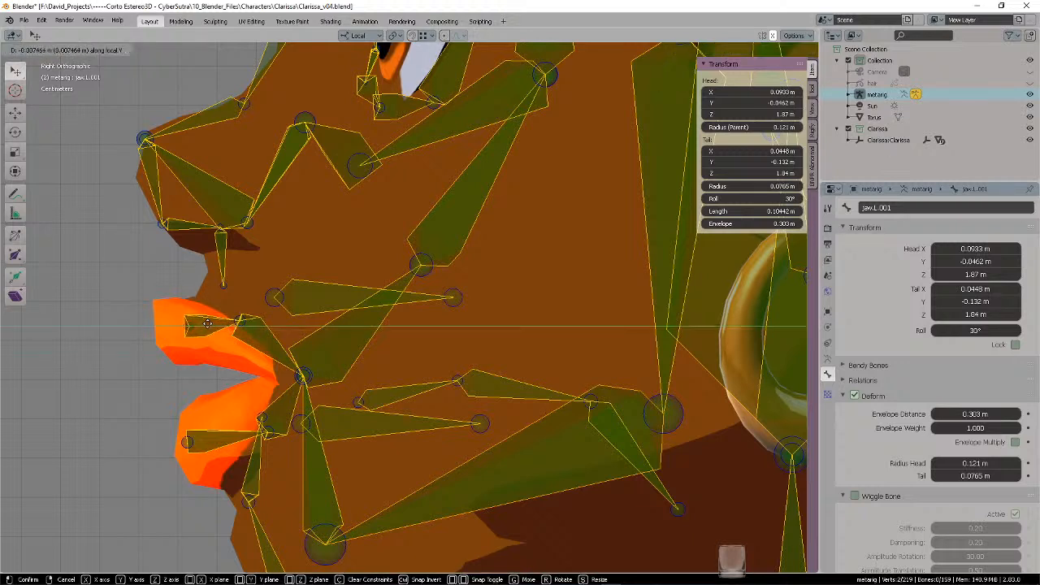
left_click(172, 325)
right_click_drag(229, 307, 252, 301, "ctrl")
key("g")
key("y")
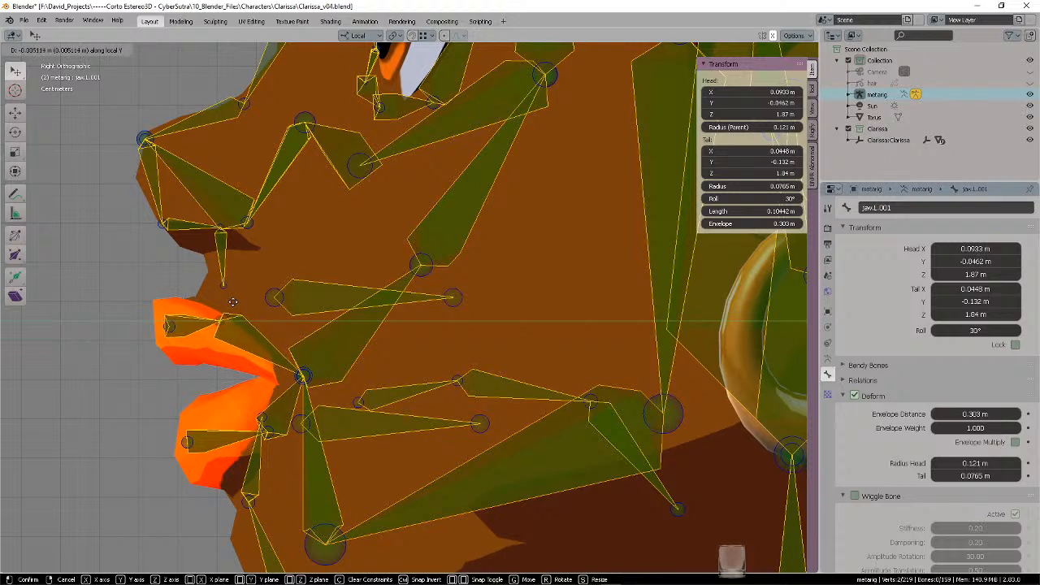
left_click(231, 301)
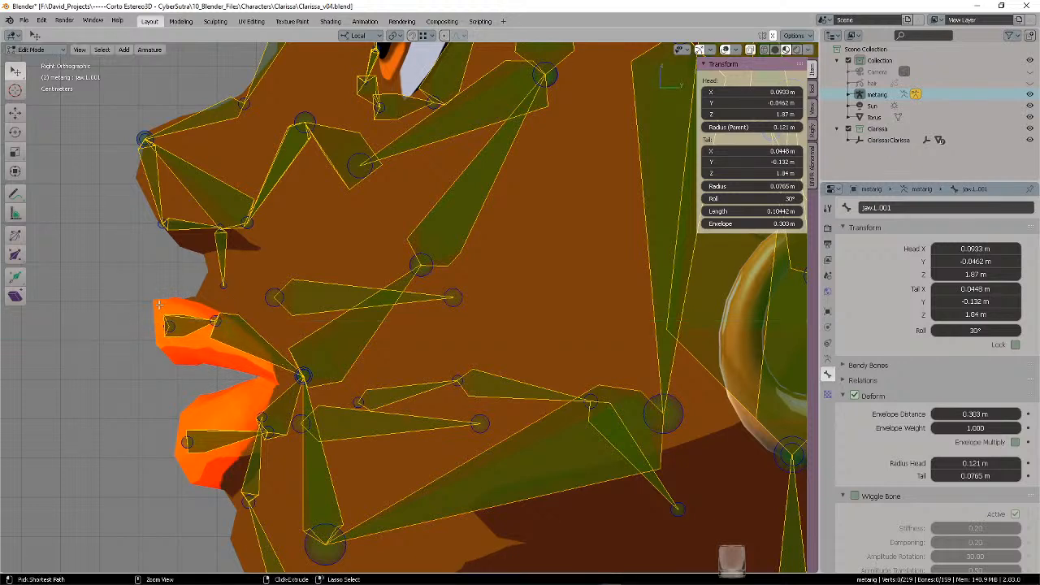
- Nudge the upper lip's middle joint further forward along local Y and save the file
key("g")
key("y")
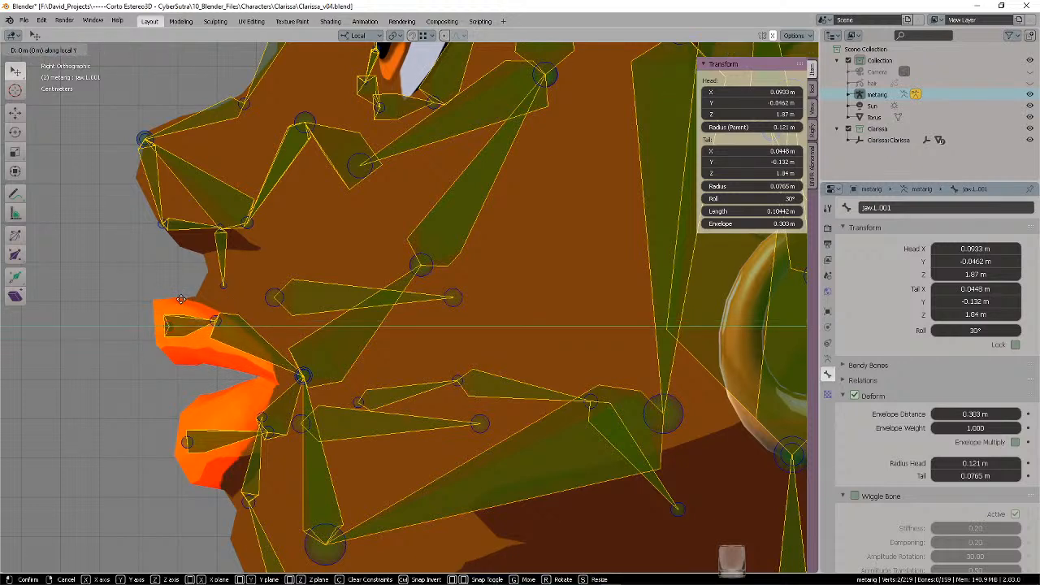
left_click(172, 301)
key("alt+a")
middle_click_drag(350, 314, 371, 284)
key("KP_3")
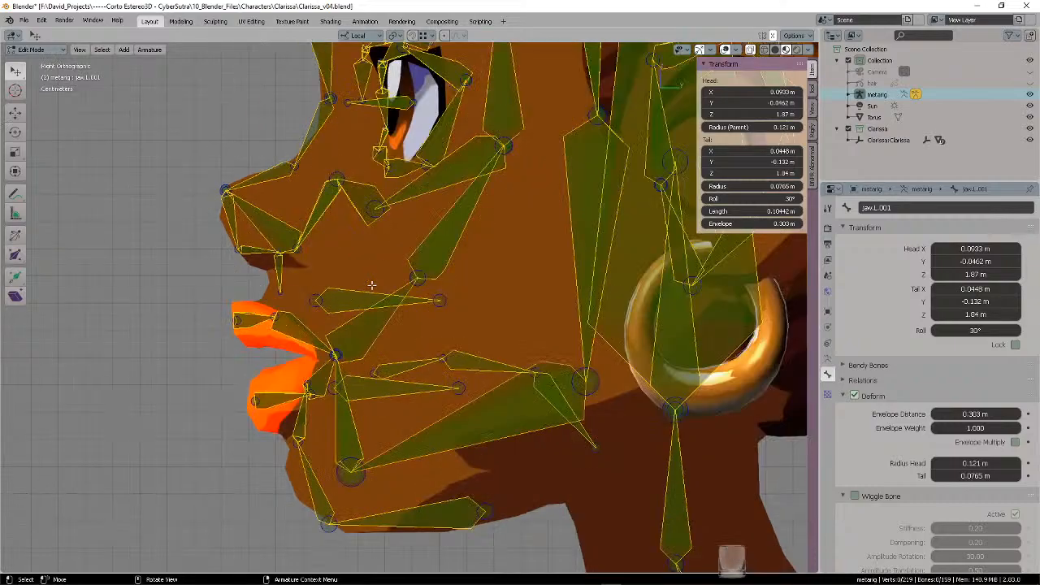
key("ctrl+s")
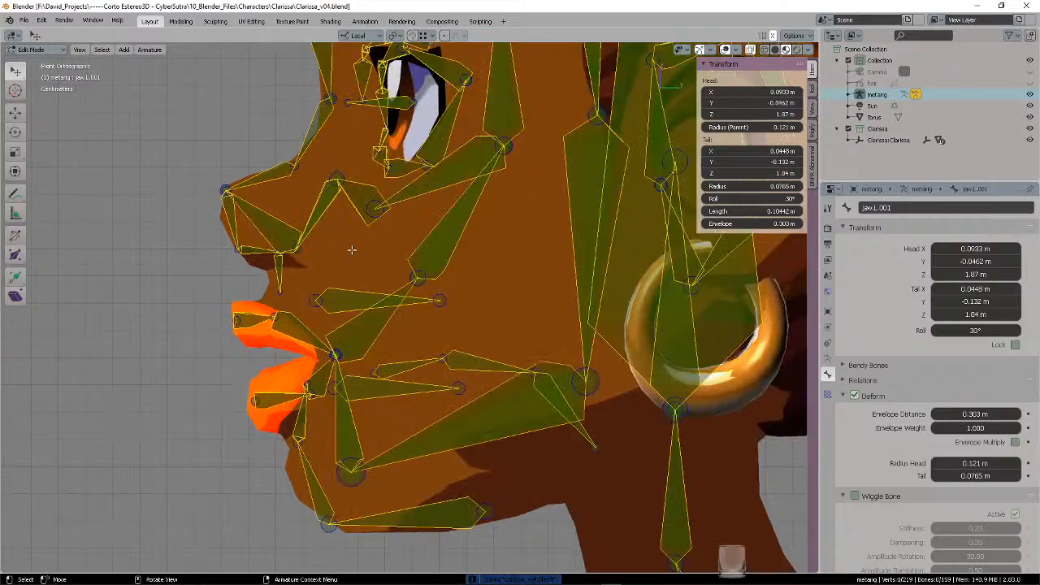
- Move the short bone between the nose and upper lip forward and down toward the face profile
mouse_move(308, 241)
middle_mouse_down()
mouse_move(353, 249)
mouse_move(315, 230)
mouse_move(306, 253)
middle_mouse_up()
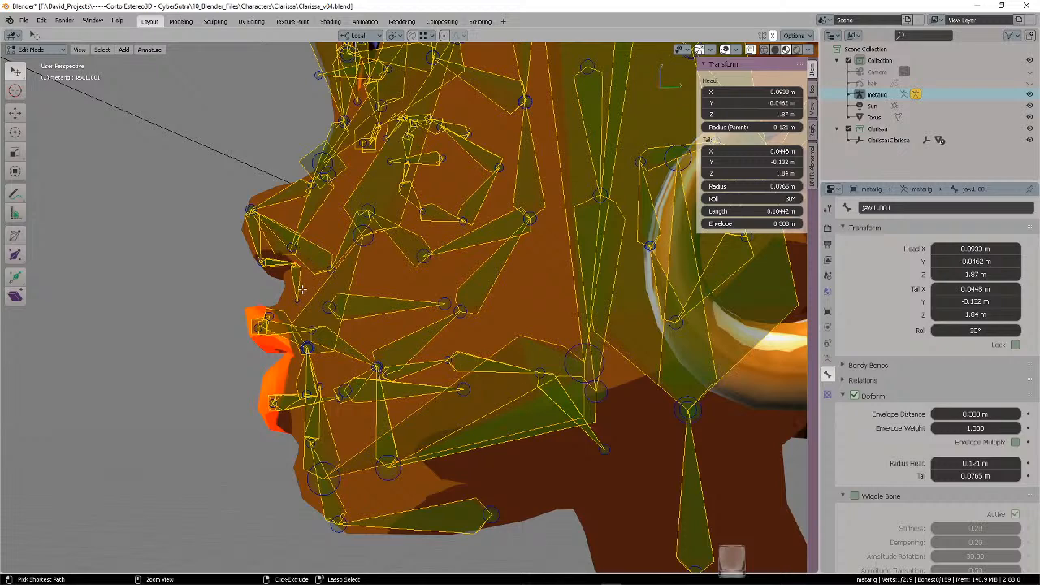
middle_click_drag(310, 280, 308, 282)
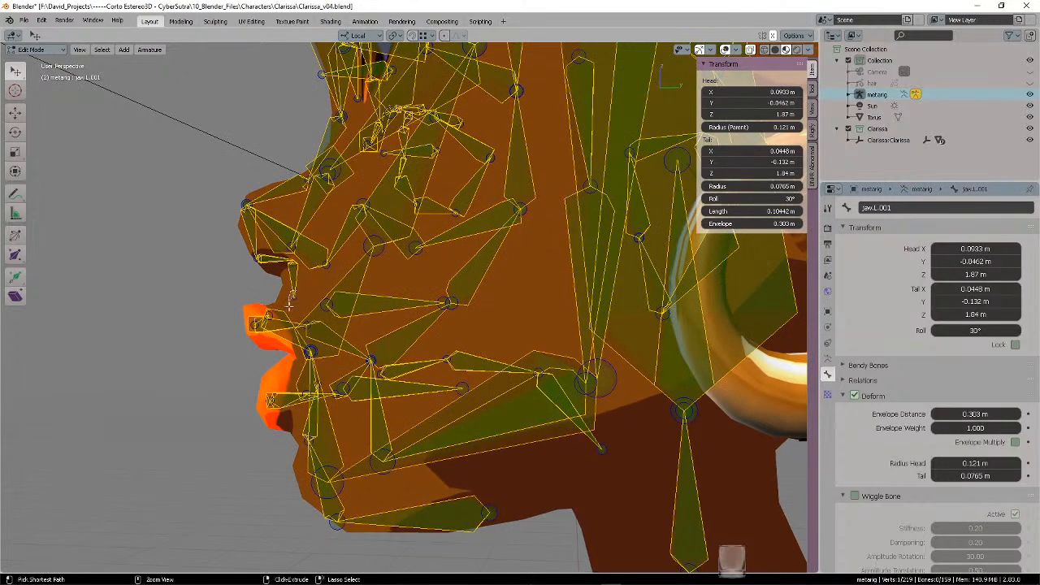
key("KP_3")
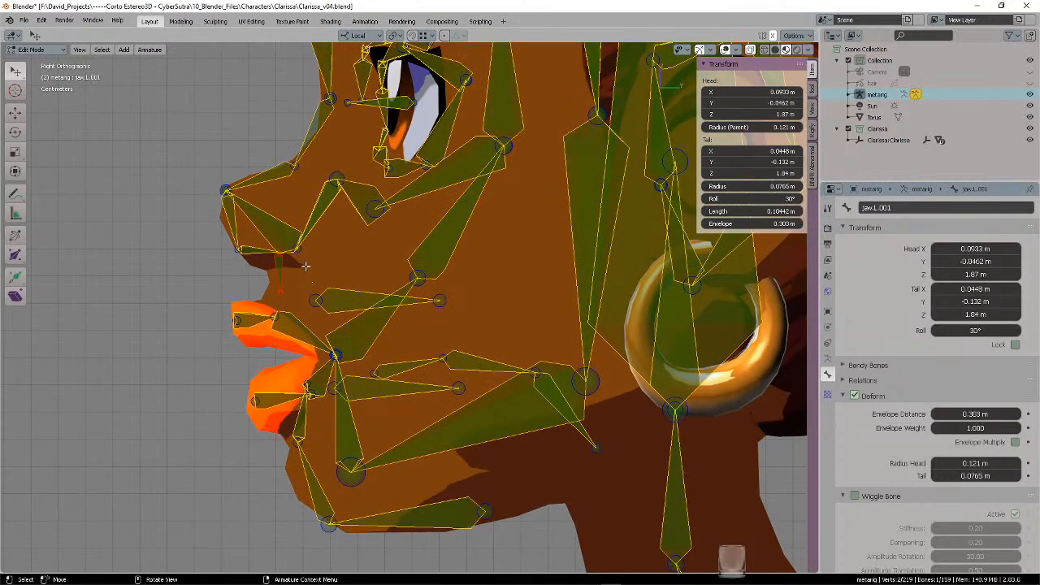
key("g")
left_click(301, 279)
key("alt+a")
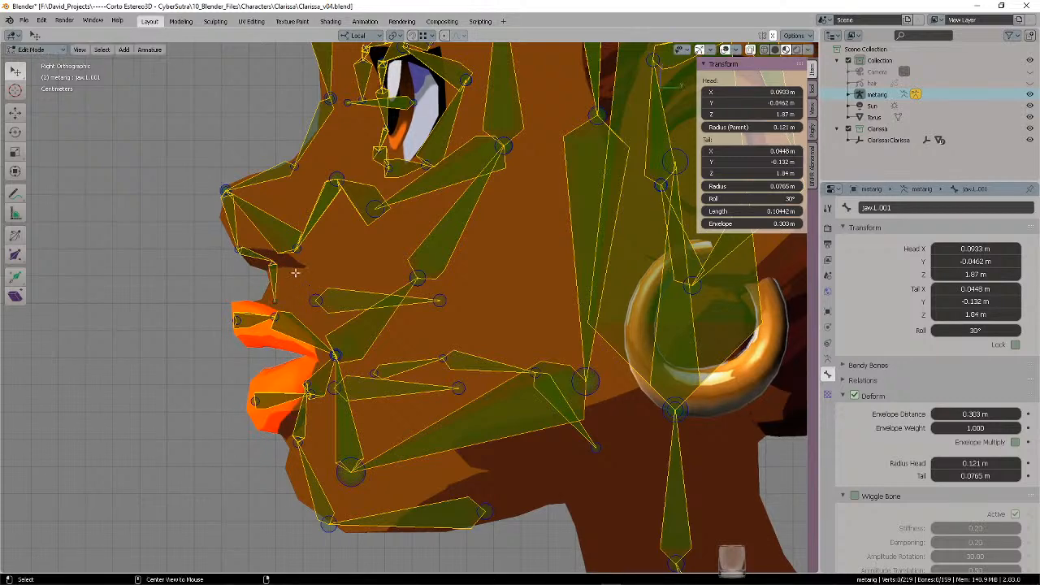
- Fine-tune the upper joint of the bone under the nose and bring its lower joint forward just above the upper lip
left_click(273, 275)
key("g")
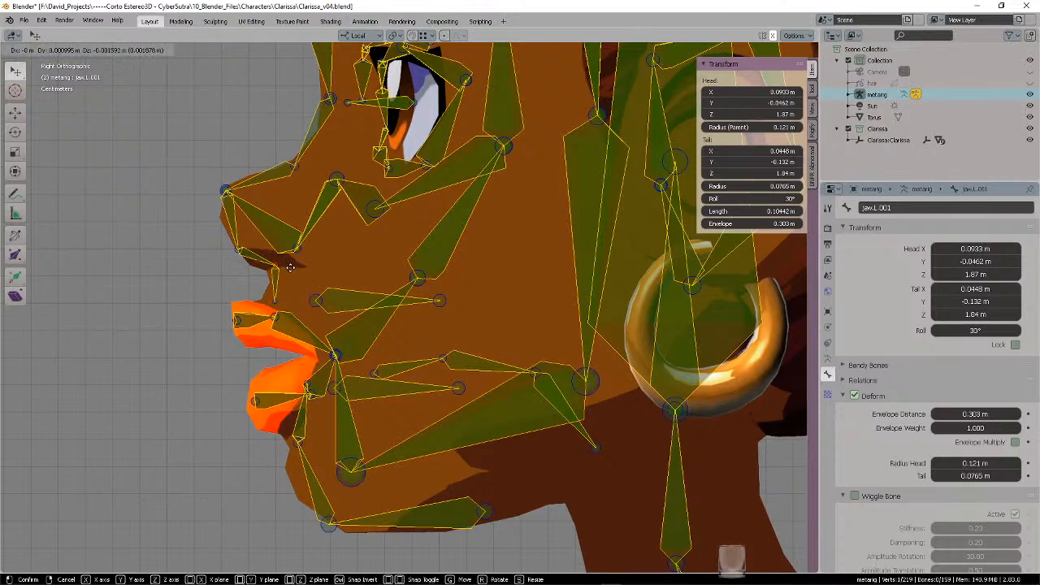
left_click(287, 307)
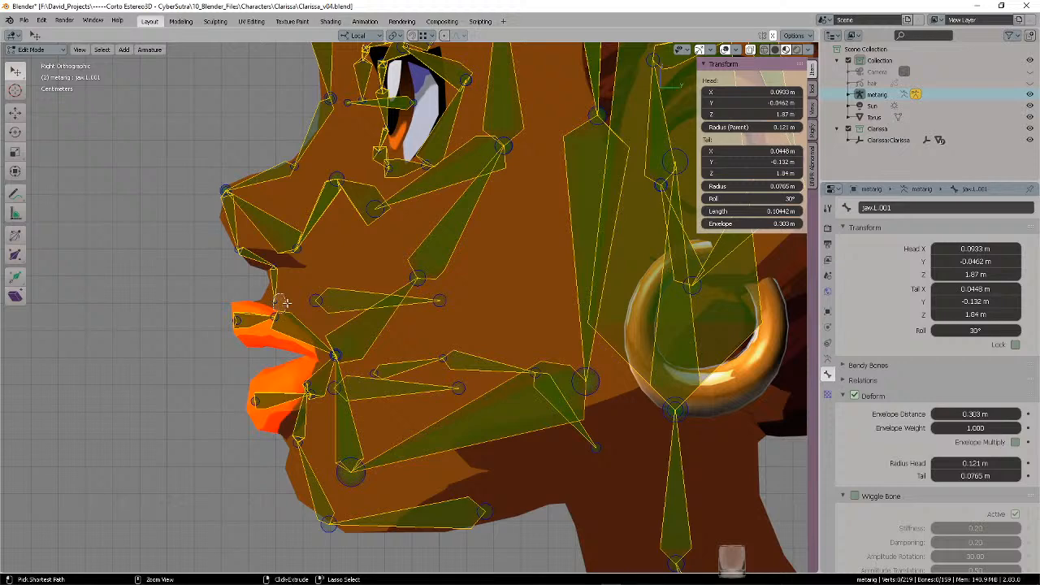
key("g")
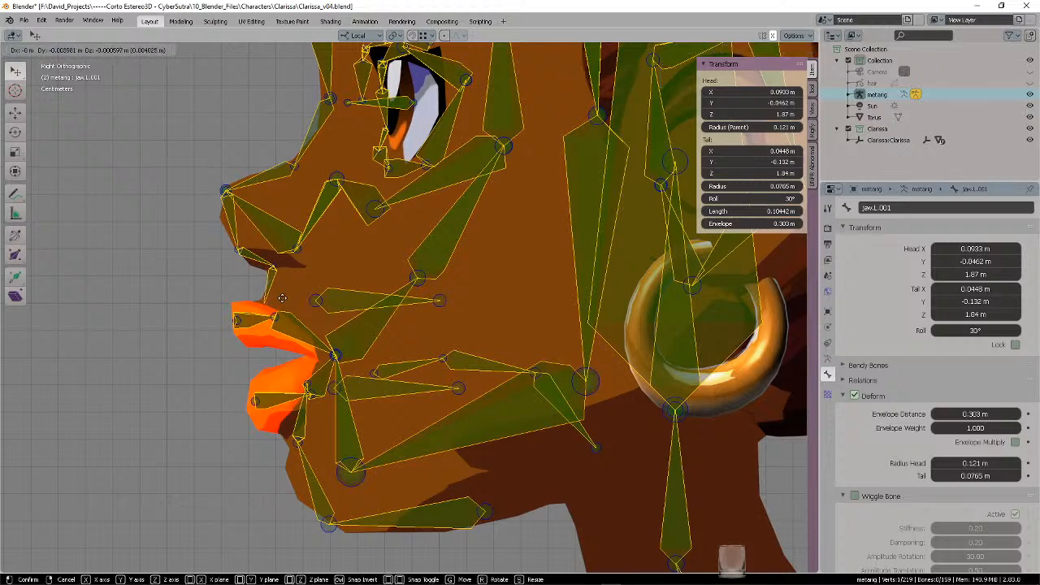
left_click(282, 298)
- Move the joint under the nose tip and the nose tip joint slightly down to follow the nose profile
right_click_drag(248, 258, 250, 242, "ctrl")
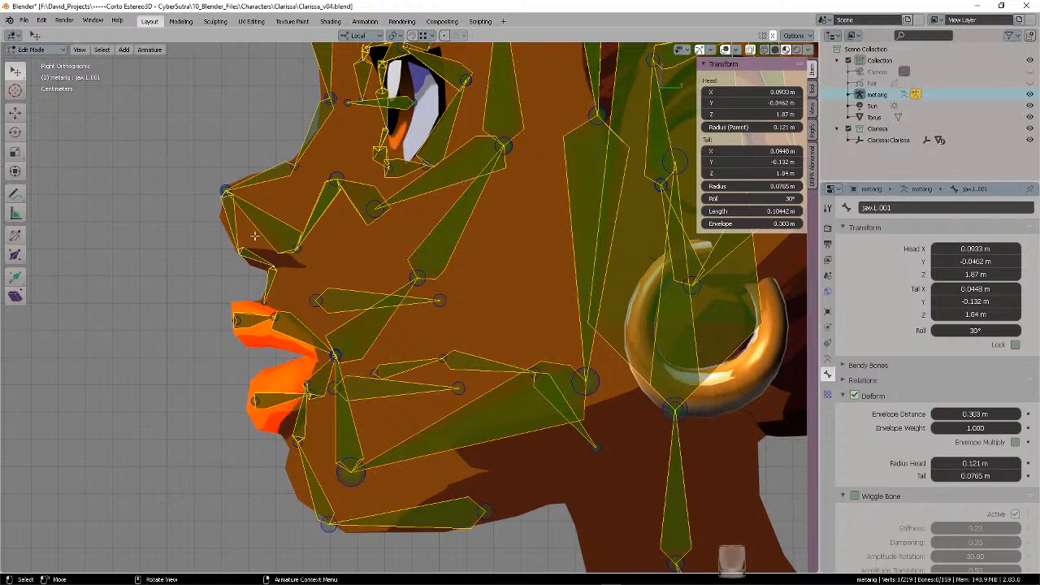
key("g")
left_click(254, 242)
right_click_drag(215, 191, 239, 168, "ctrl")
key("g")
left_click(239, 180)
key("alt+a")
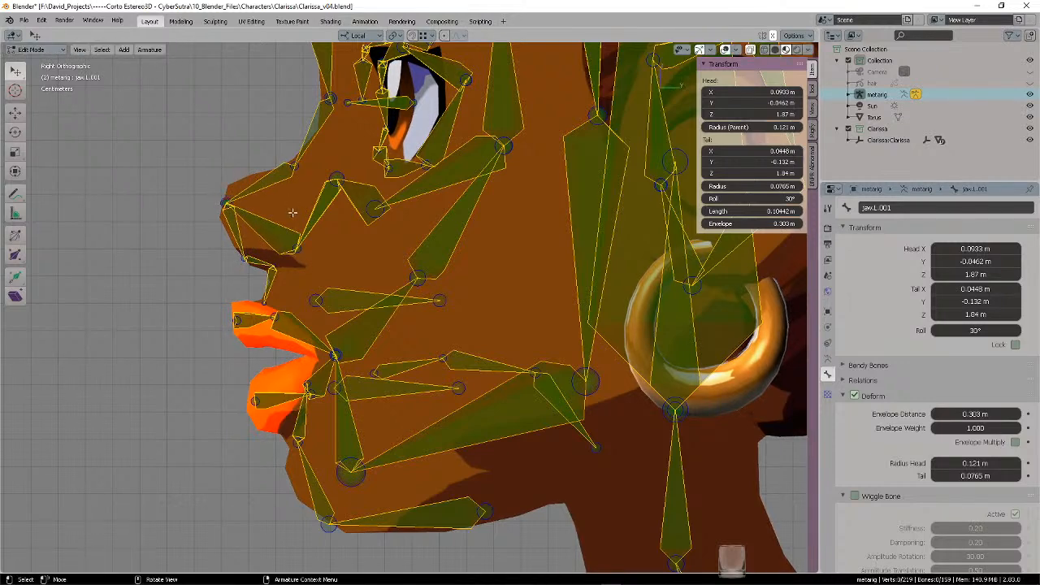
- Move the nostril joint slightly up and back along the side of the nose
mouse_move(298, 218)
right_mouse_down("ctrl")
mouse_move(287, 255)
mouse_move(307, 232)
right_mouse_up("ctrl")
key("g")
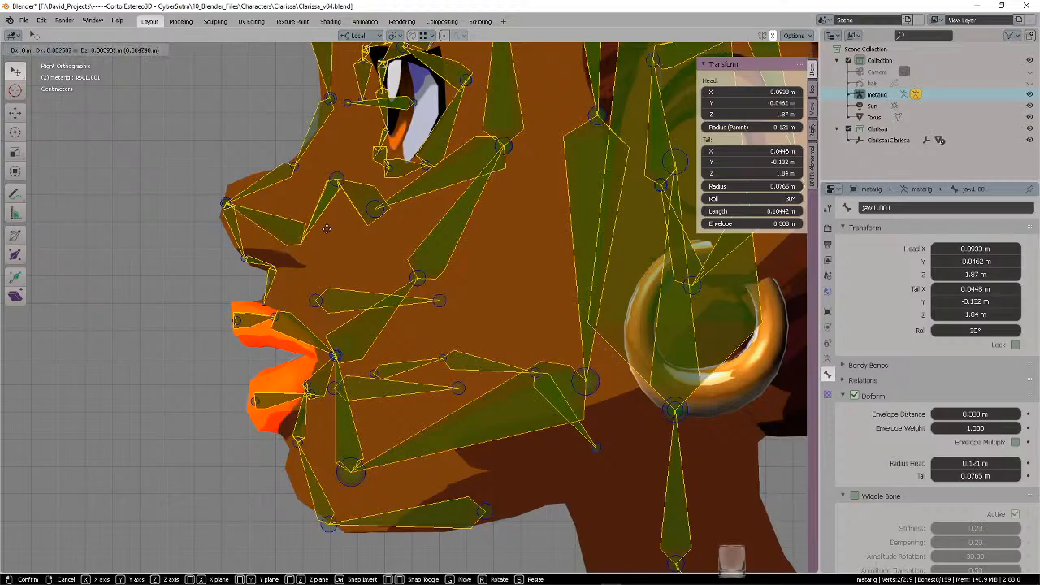
left_click(327, 230)
key("alt+a")
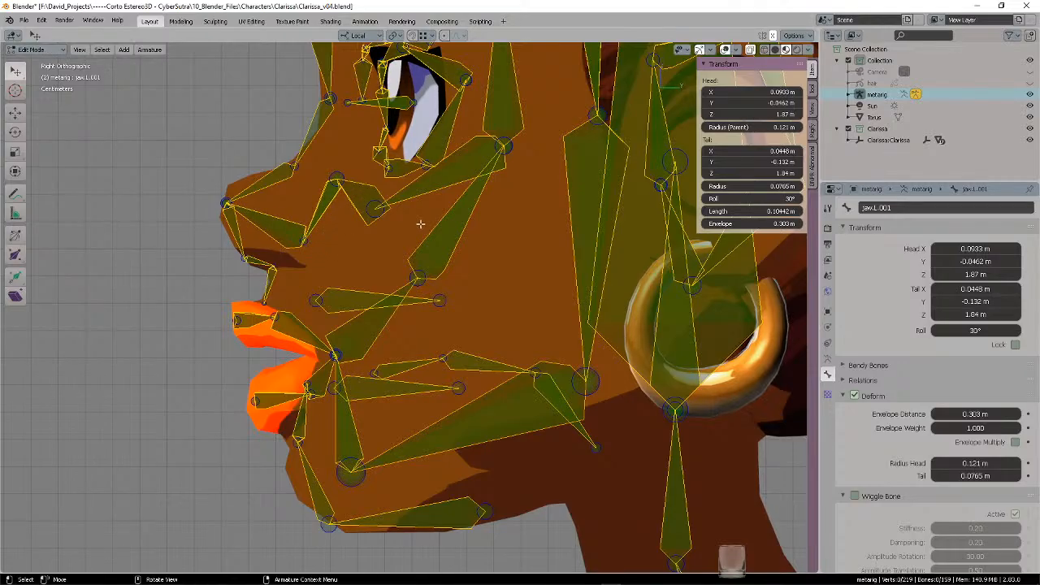
- Move the inner cheek joint beside the nose outward and shift the outer cheek joints outward along the face
middle_click_drag(420, 224, 530, 253)
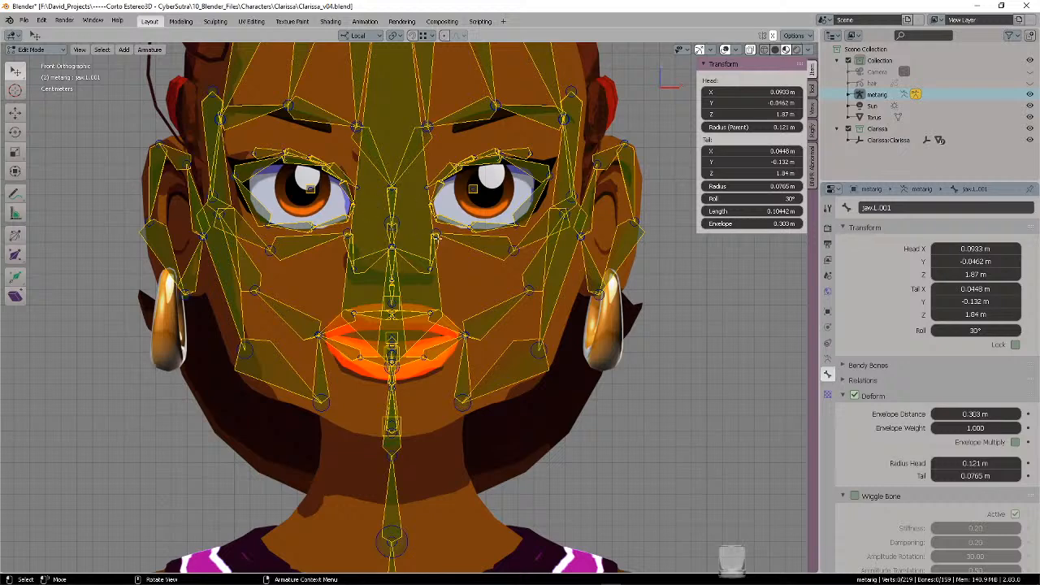
middle_click_drag(493, 238, 438, 255)
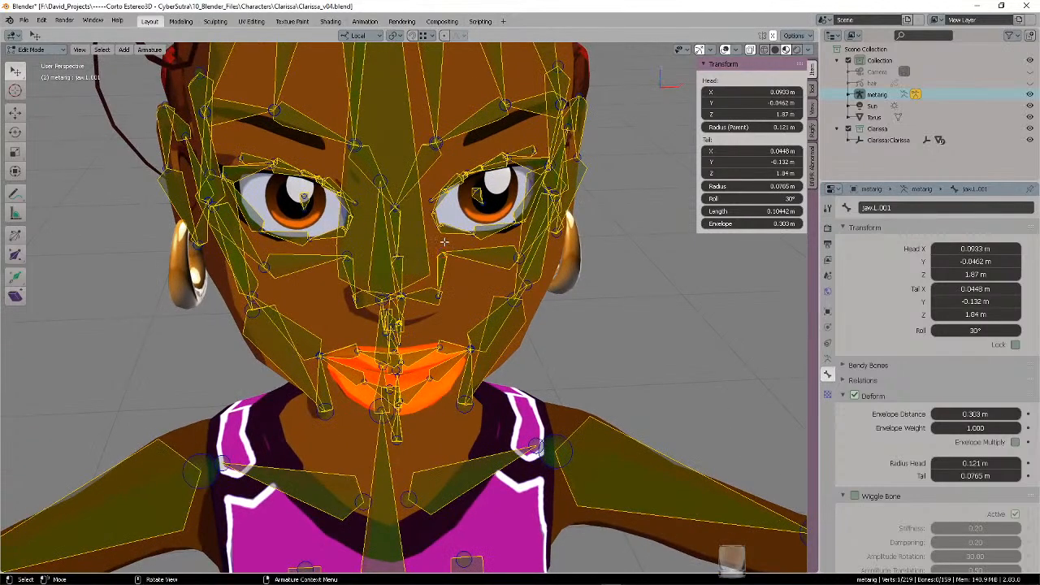
key("KP_1")
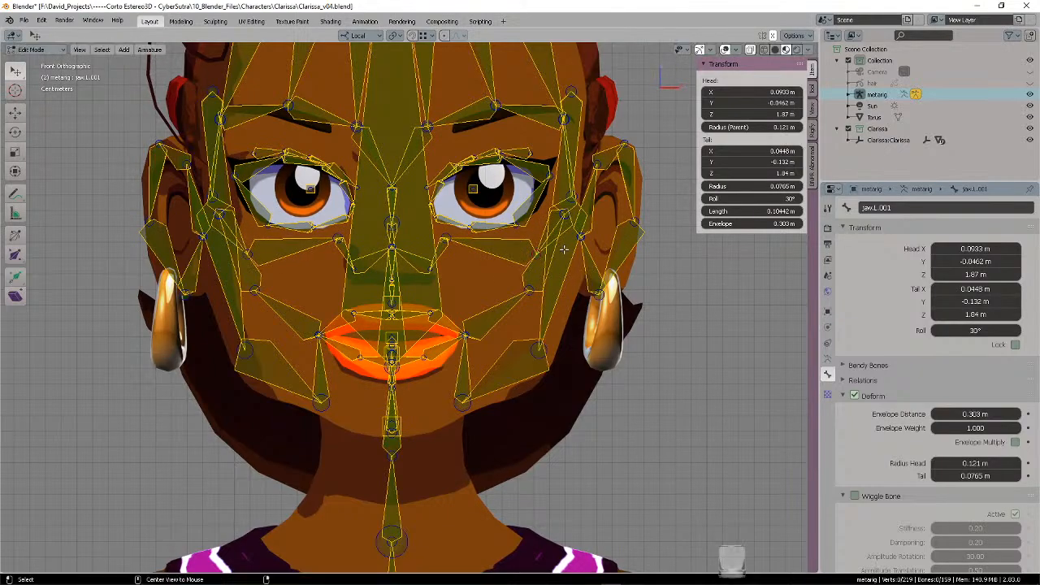
middle_click_drag(563, 250, 532, 260)
key("g")
left_click(595, 283)
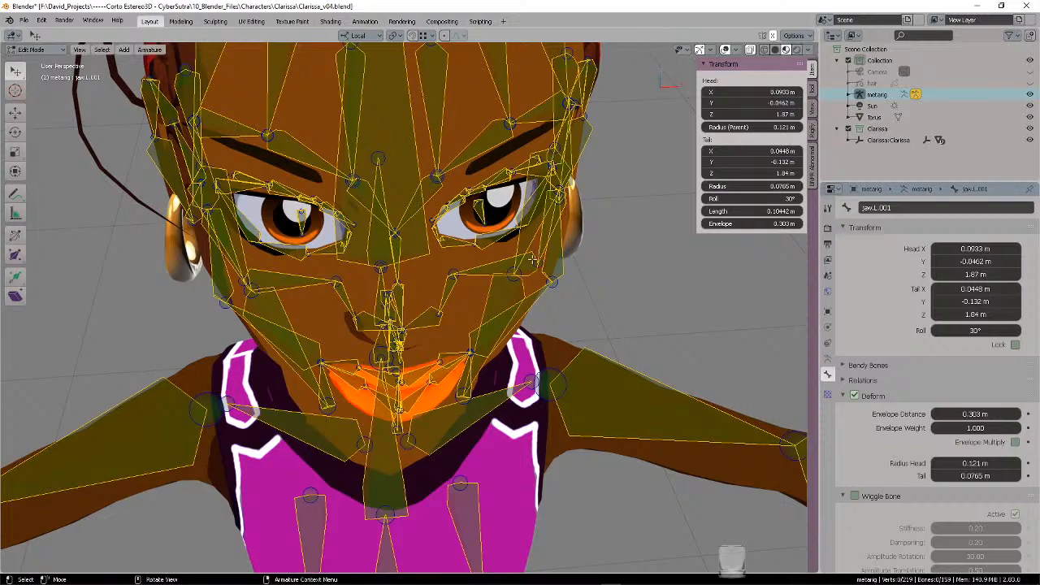
- In the front view, raise the innermost forehead bone's upper joint and shift the middle and outermost forehead bones' upper joints outward
key("KP_1")
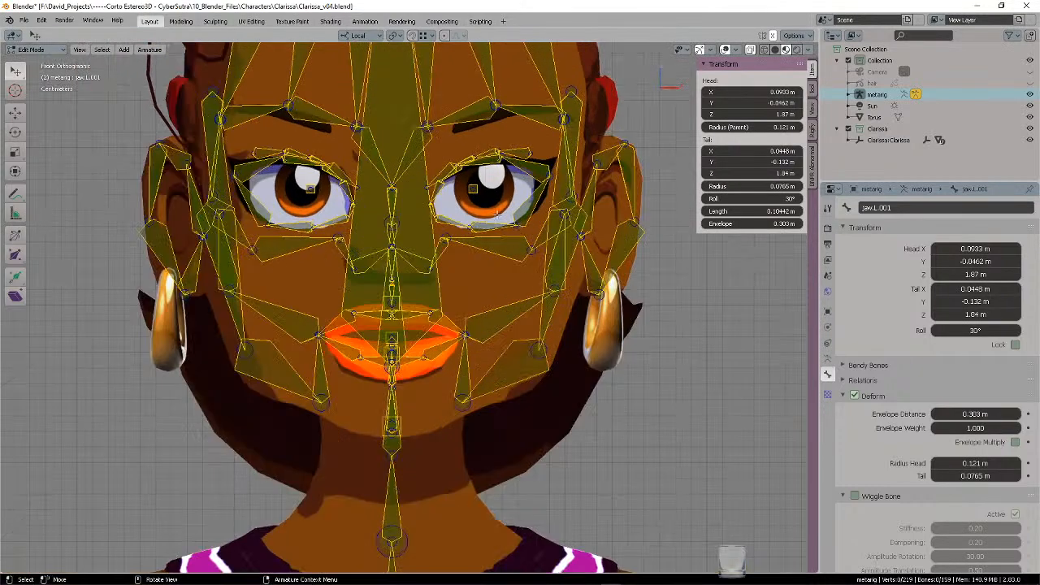
middle_click_drag(498, 213, 515, 330, "shift")
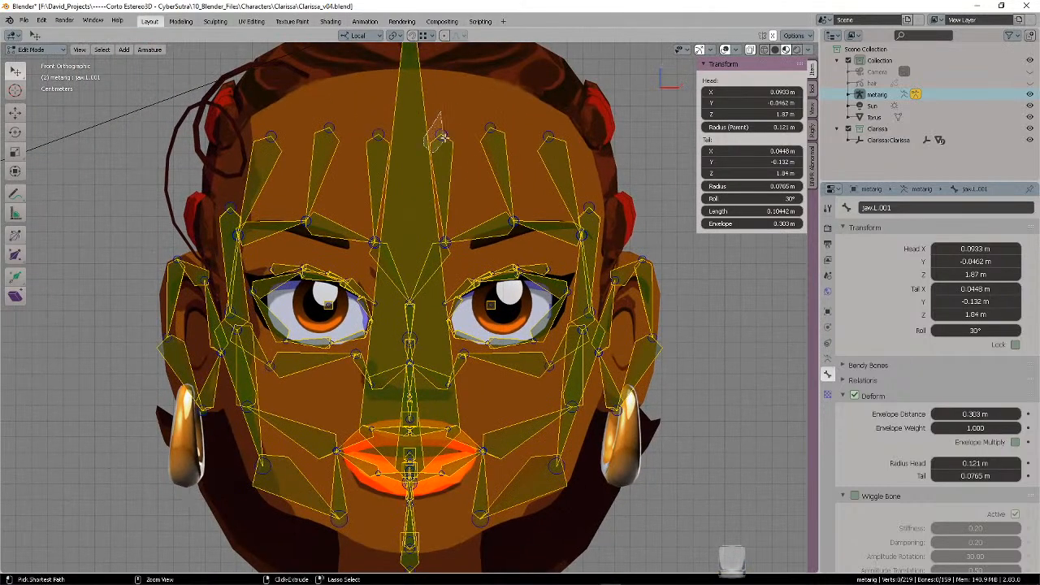
right_click_drag(454, 115, 499, 116, "ctrl")
key("g")
left_click(470, 108)
key("g")
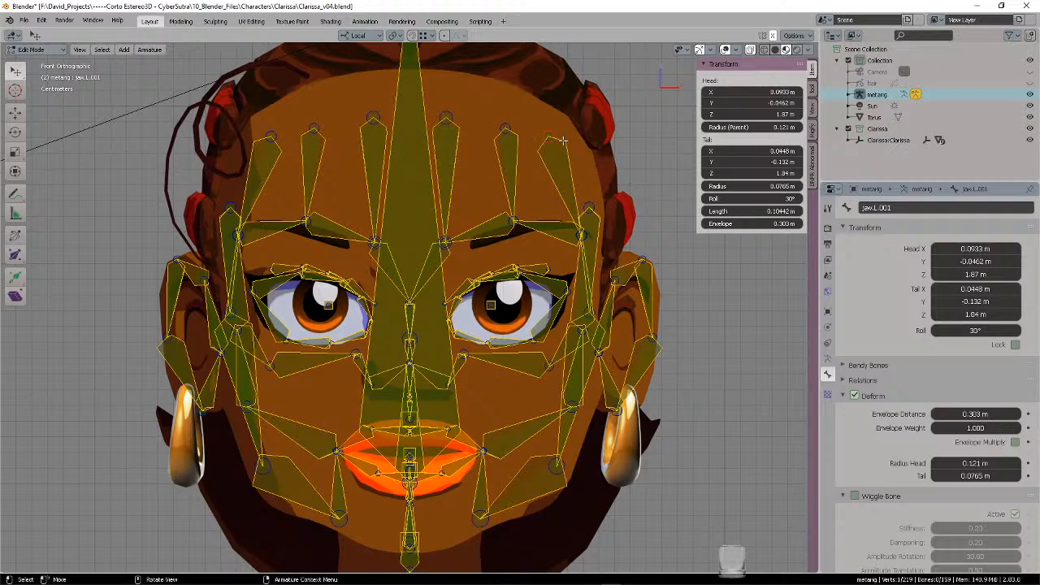
left_click(588, 147)
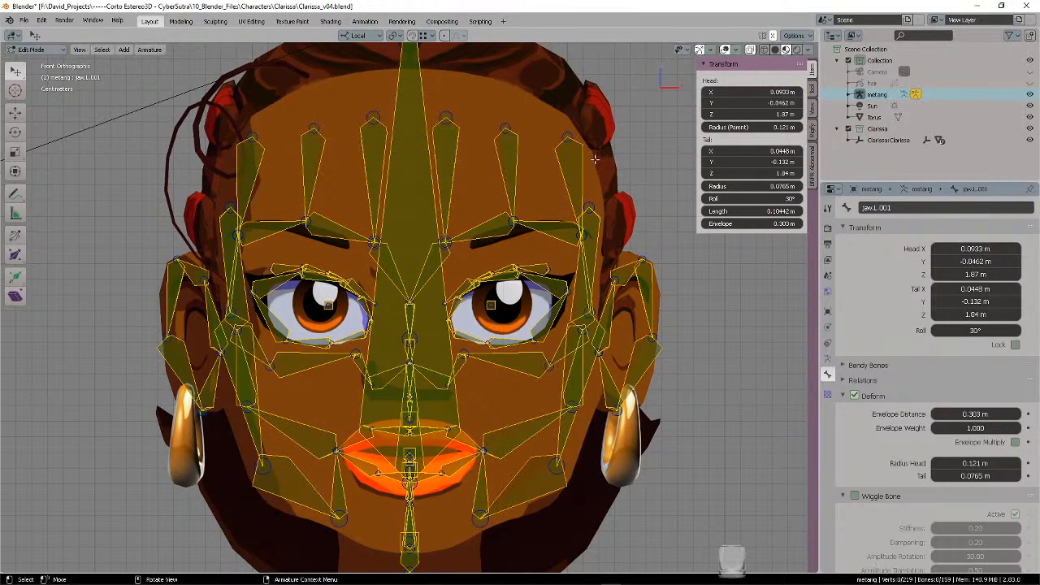
- In the side view, lower the innermost forehead bone's upper joint so it sits on the forehead surface
key("KP_3")
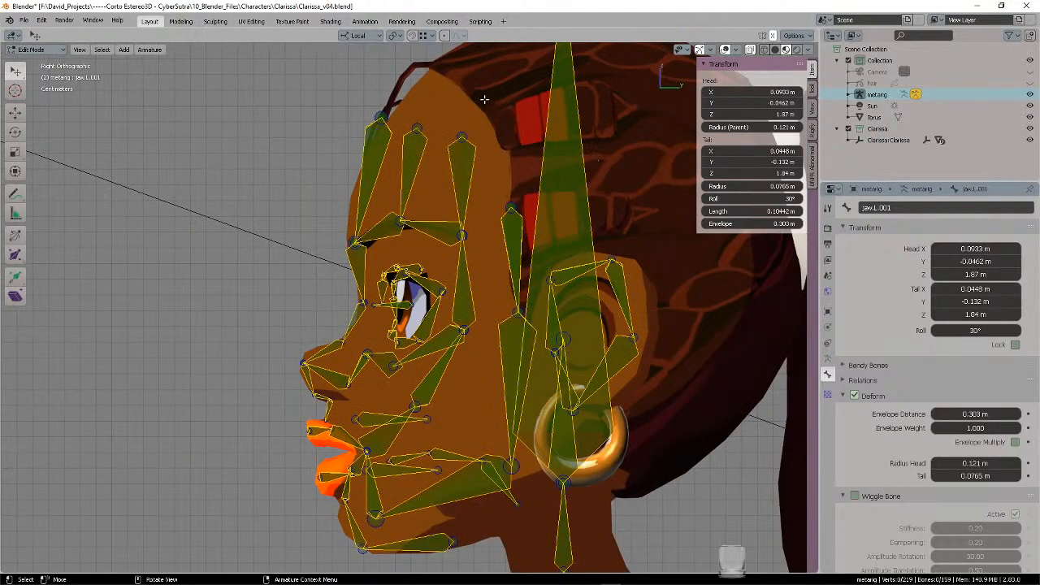
right_click_drag(385, 95, 395, 101, "ctrl")
key("g")
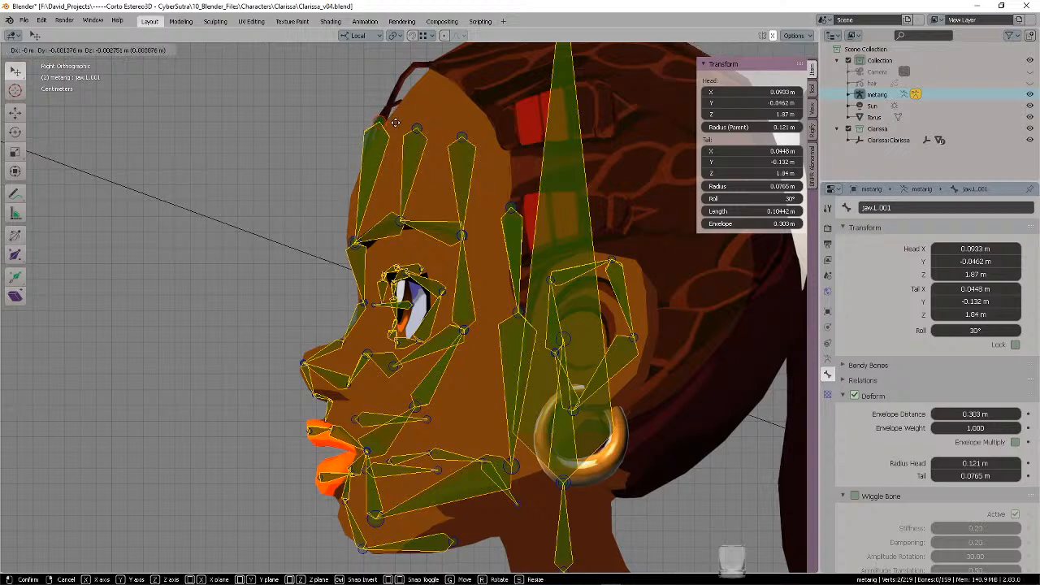
left_click(400, 131)
key("a")
key("a")
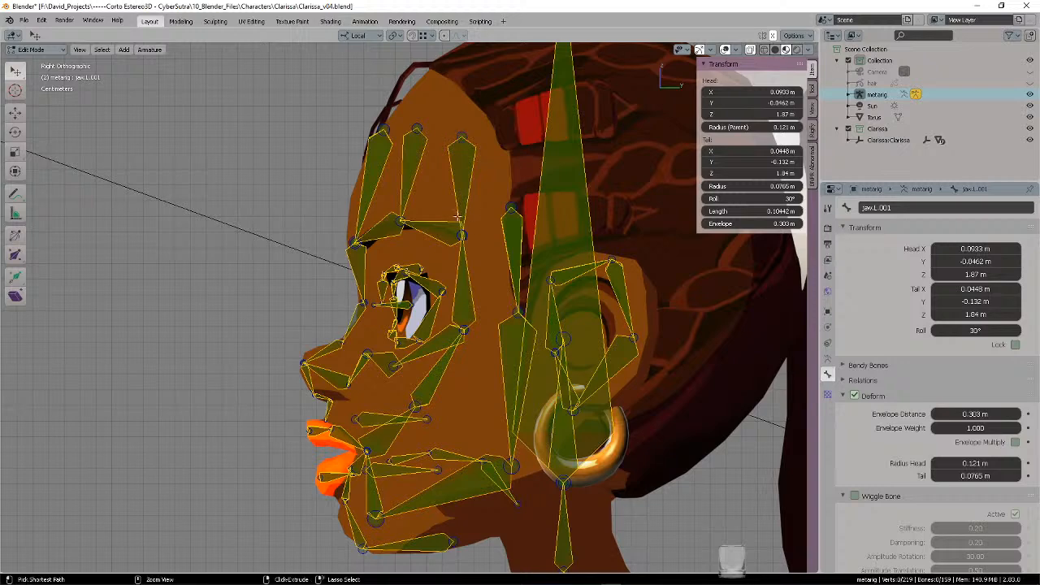
- Move the outer brow joint and the outermost forehead bone's upper joint back about 0.01 m toward the temple
left_click_drag(457, 217, 471, 217, "ctrl")
key("g")
left_click(503, 239)
key("alt+a")
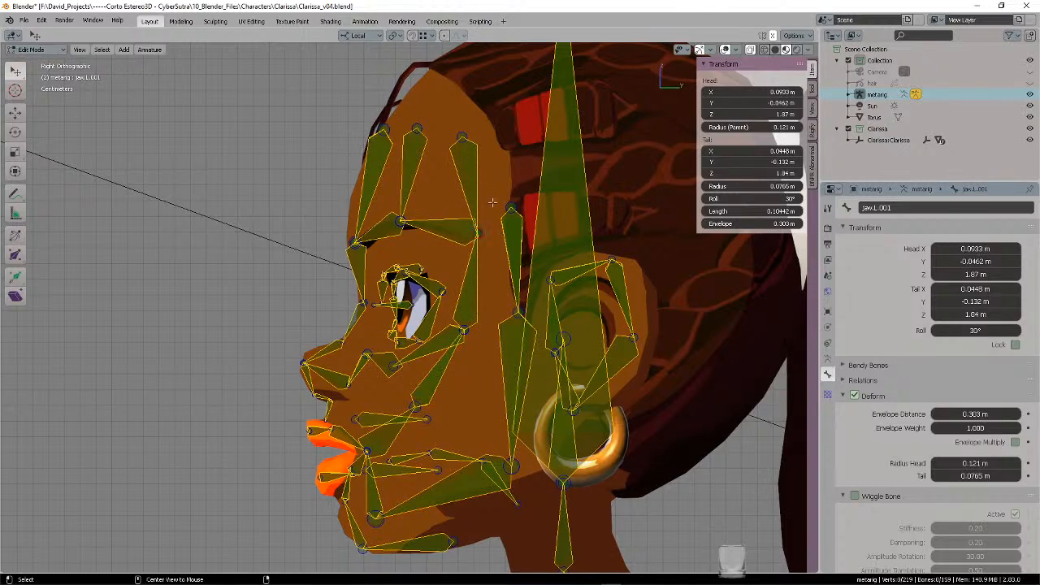
left_click_drag(455, 122, 473, 158, "ctrl")
key("g")
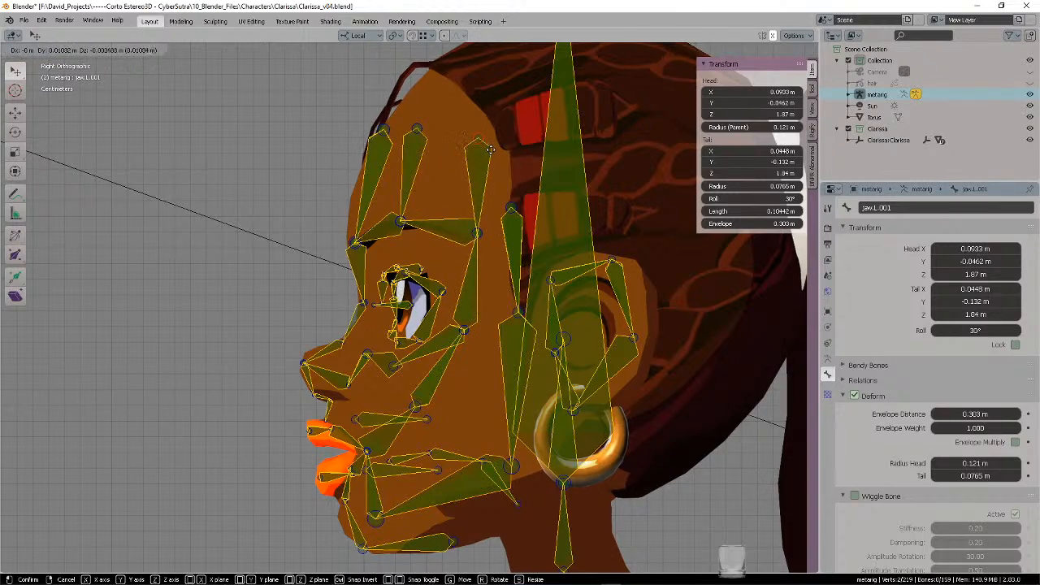
left_click(491, 150)
key("alt+a")
- Examine the fit of the forehead and facial bones from the front, side, above and below
scroll(473, 158, "down", 2)
middle_click_drag(473, 158, 538, 164)
key("KP_1")
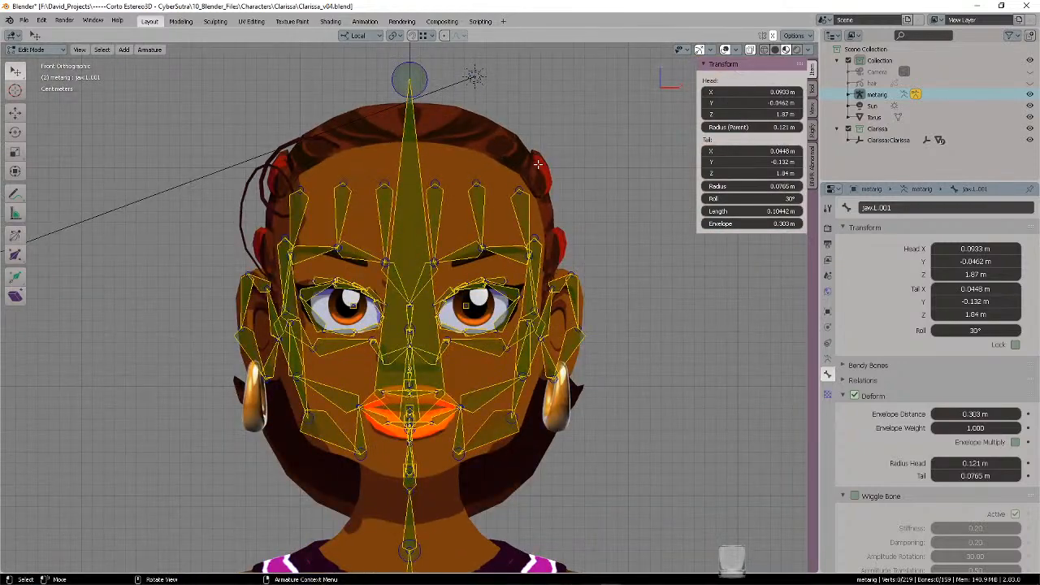
scroll(538, 164, "up", 1)
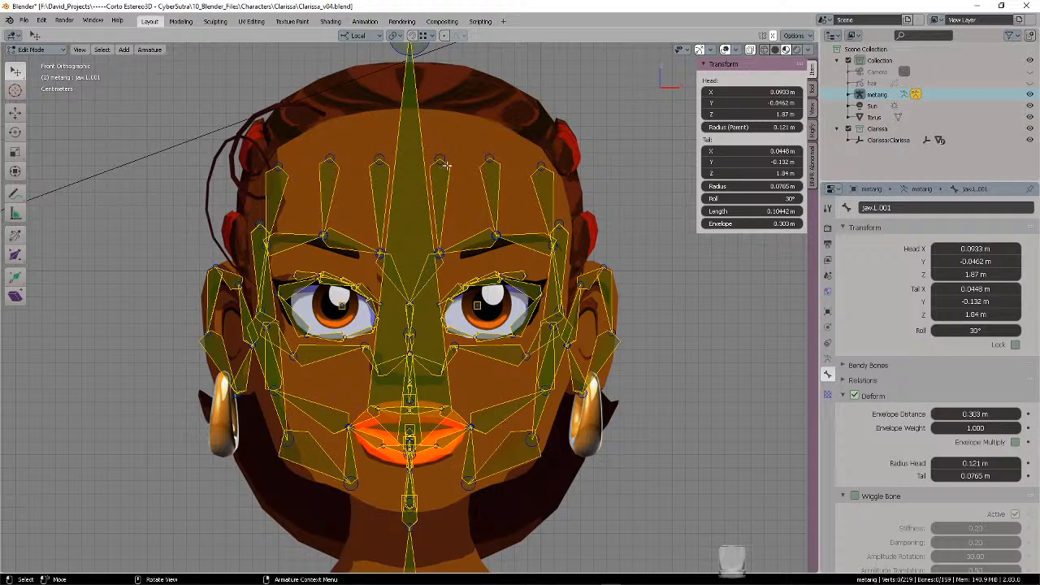
scroll(447, 155, "down", 1)
middle_click_drag(447, 155, 461, 193)
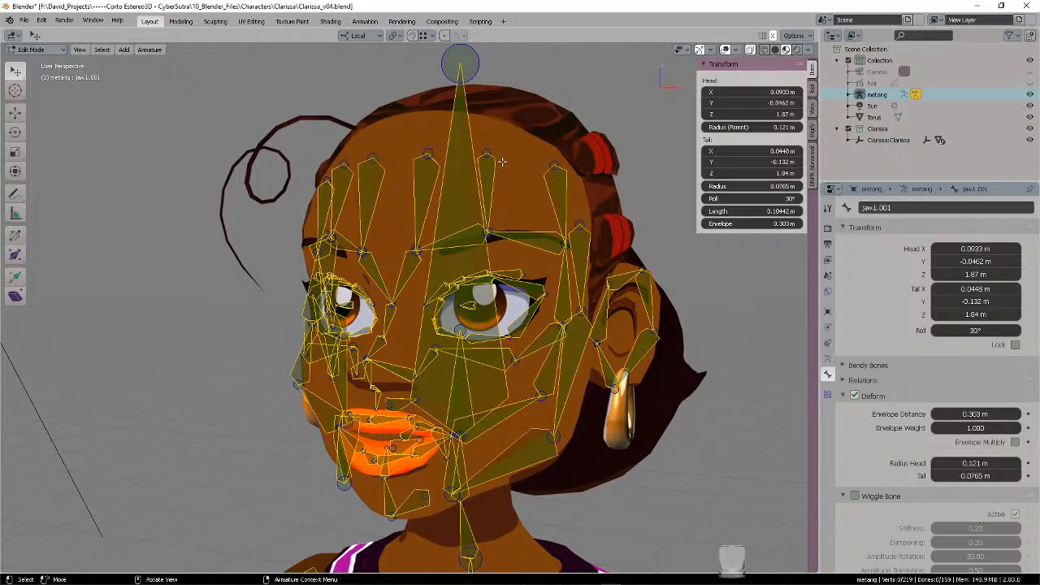
middle_click_drag(503, 161, 413, 161)
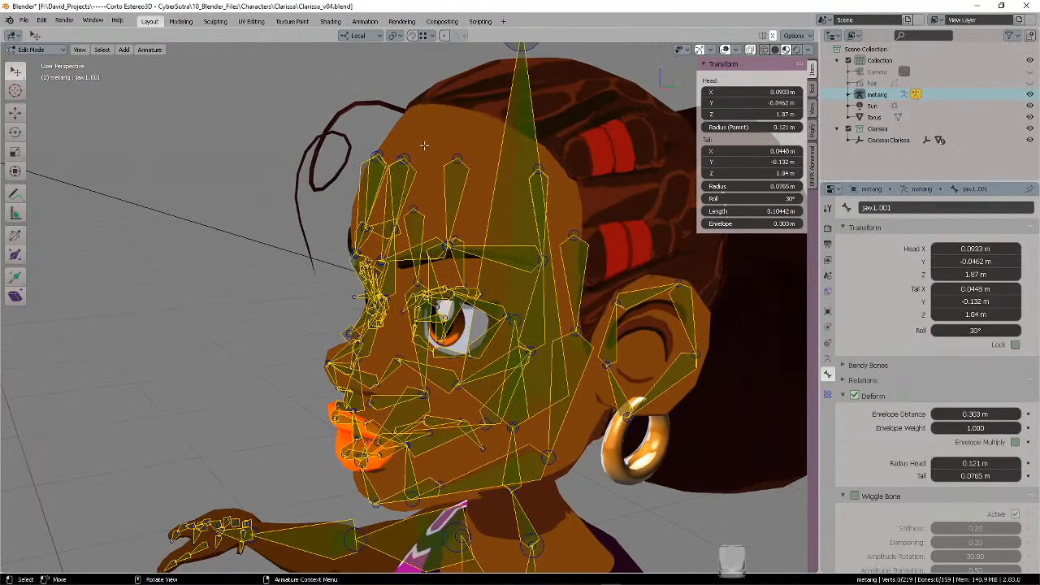
middle_click_drag(470, 116, 504, 144)
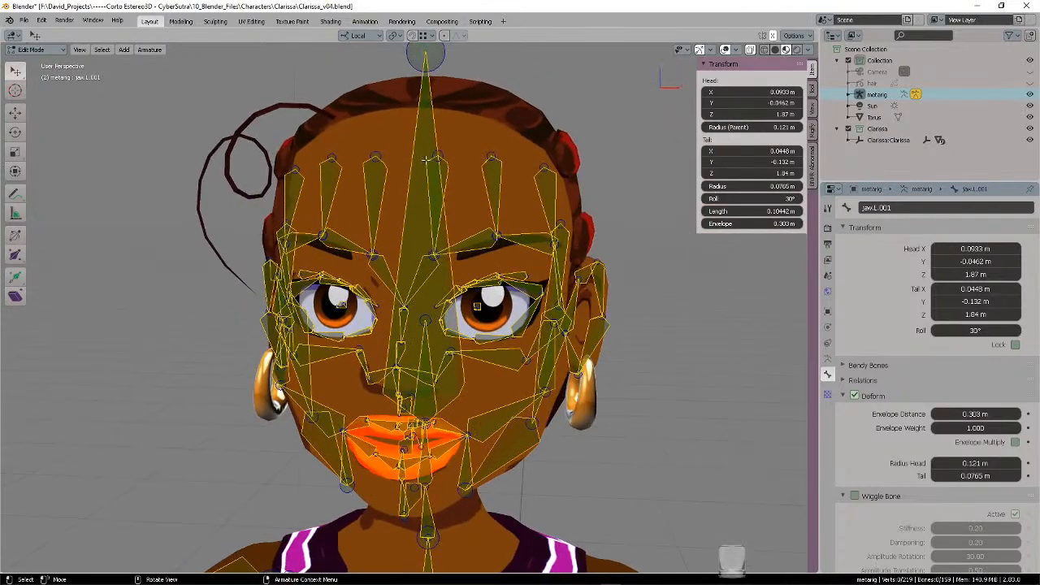
key("KP_0")
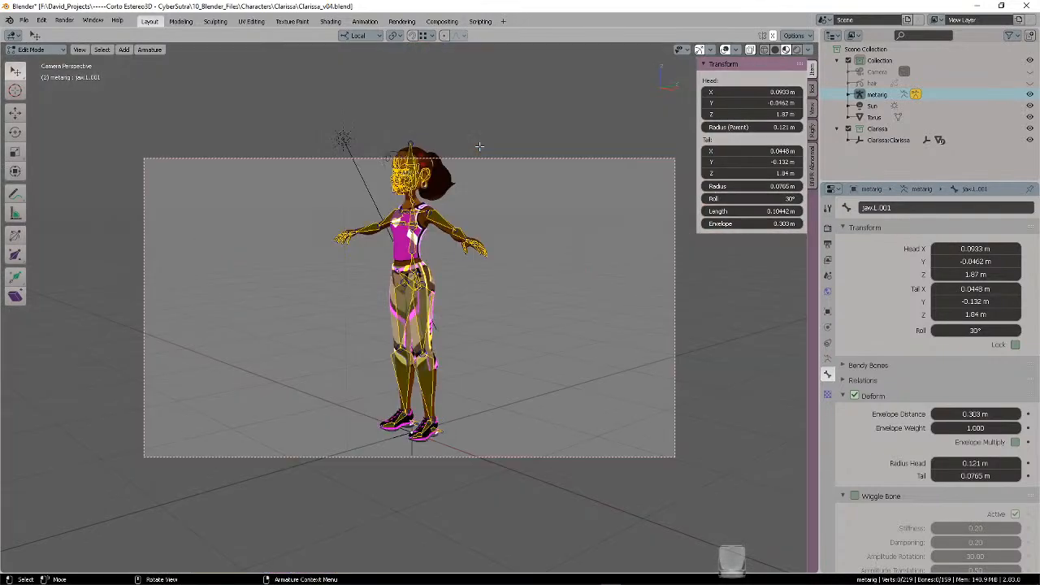
key("KP_0")
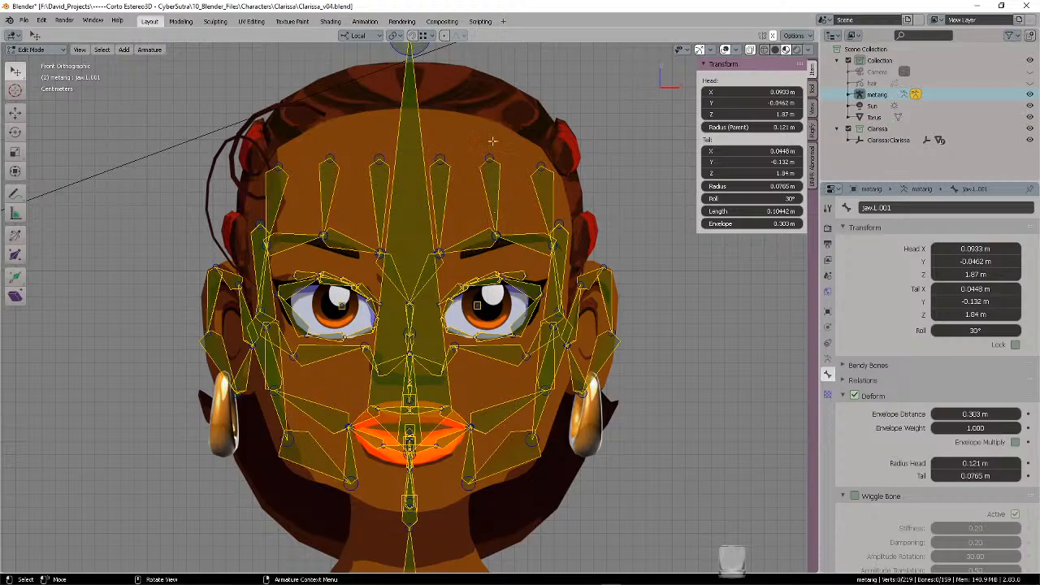
middle_click_drag(504, 172, 325, 185)
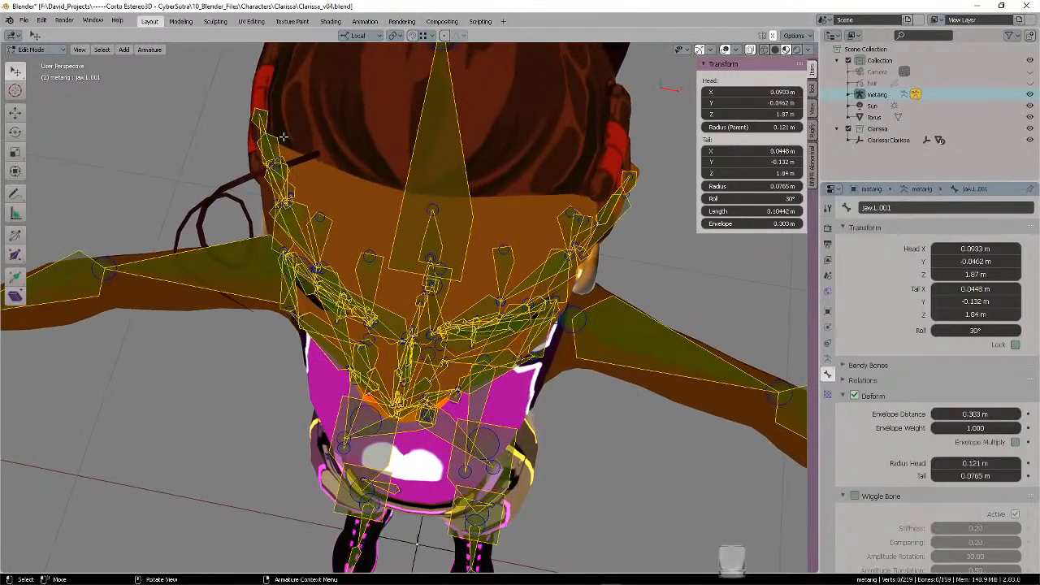
middle_click_drag(579, 182, 439, 220)
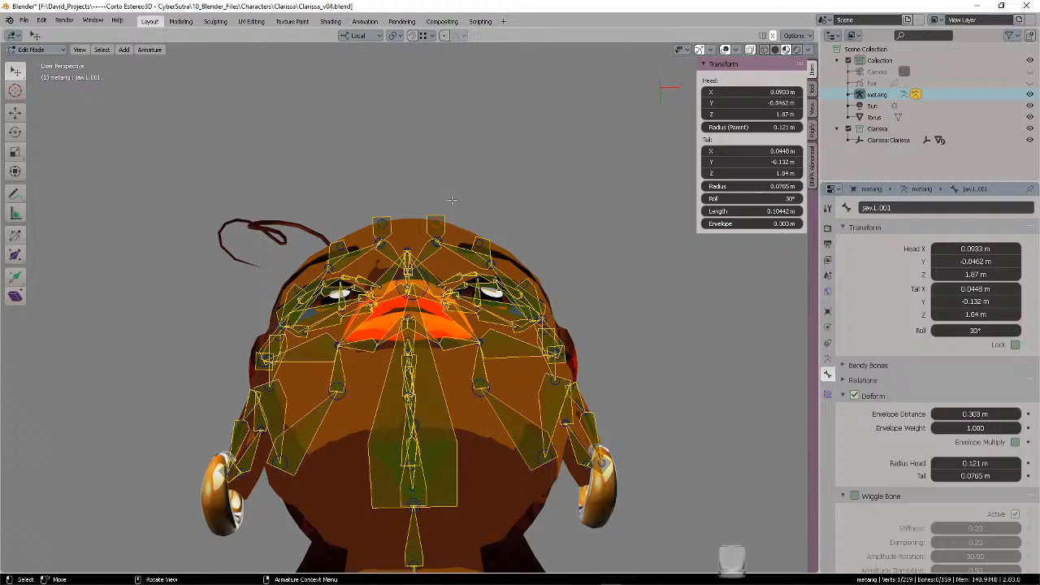
key("g")
key("y")
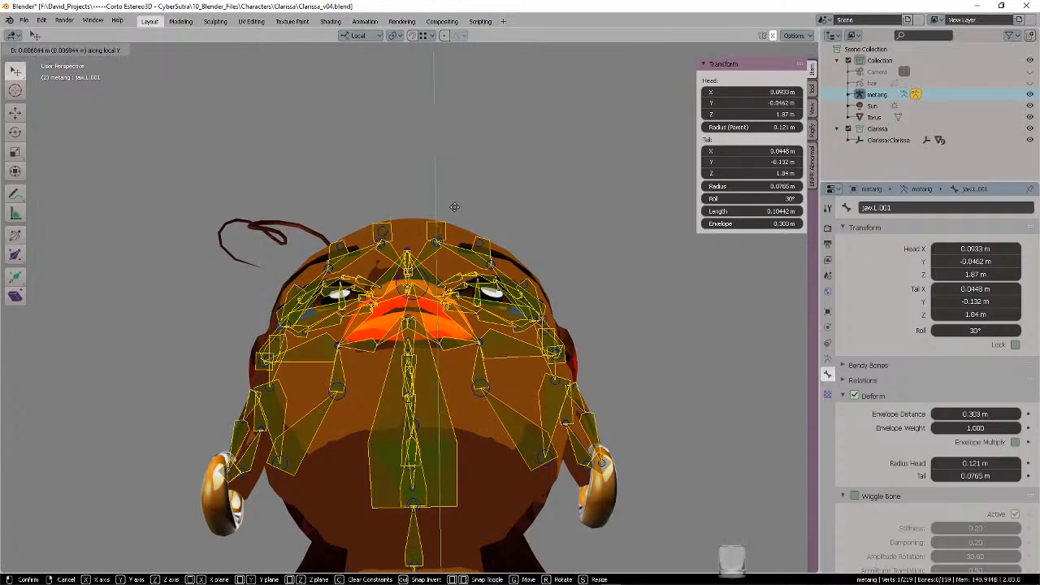
key("Escape")
- In the front view, move the jaw bone's front joint slightly down and inward, to about X 0.042 m and Z 1.83 m
middle_click_drag(504, 209, 451, 230)
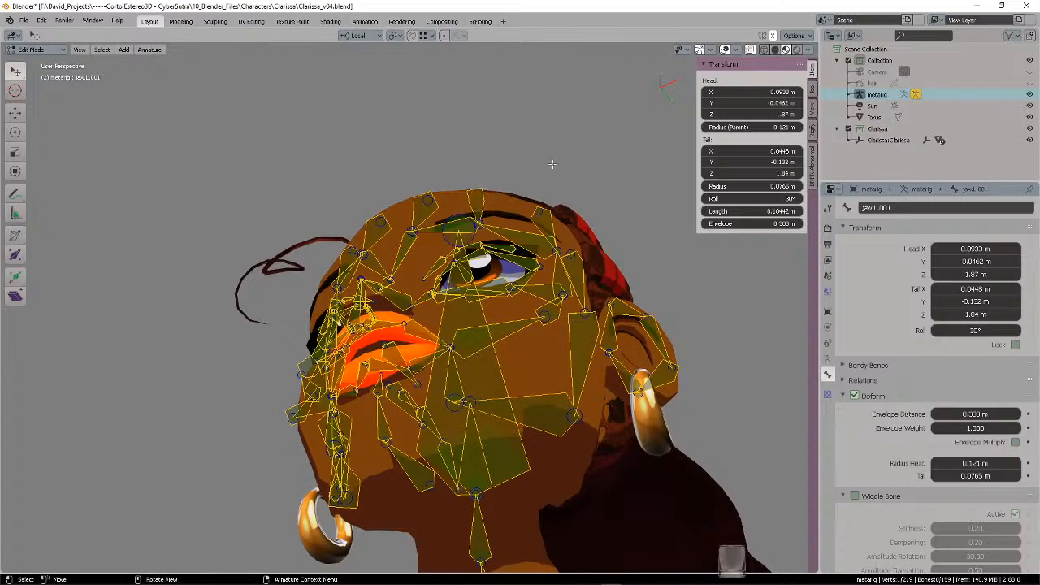
middle_click_drag(557, 170, 541, 259)
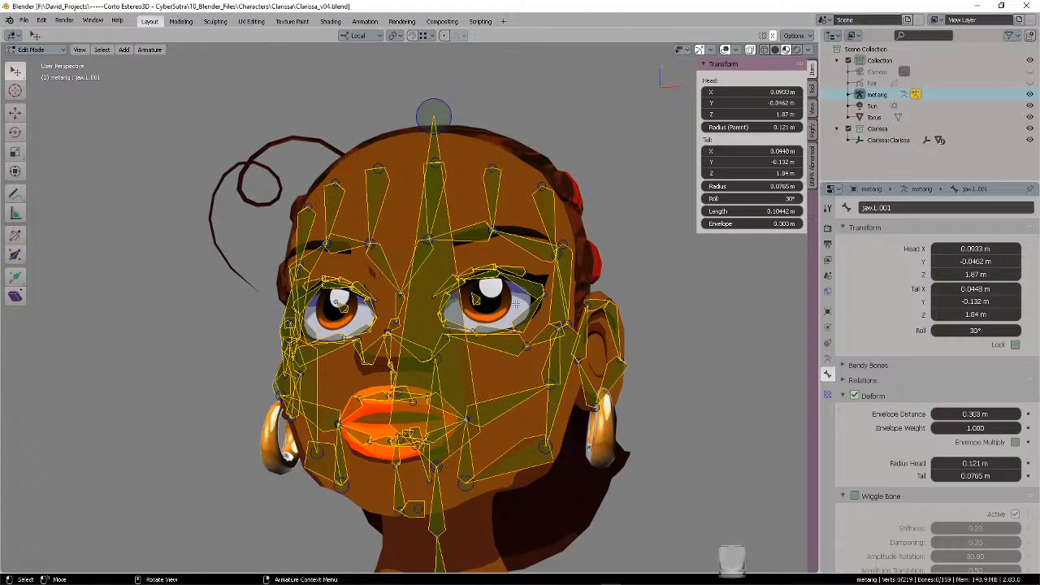
key("KP_1")
scroll(473, 346, "down", 3)
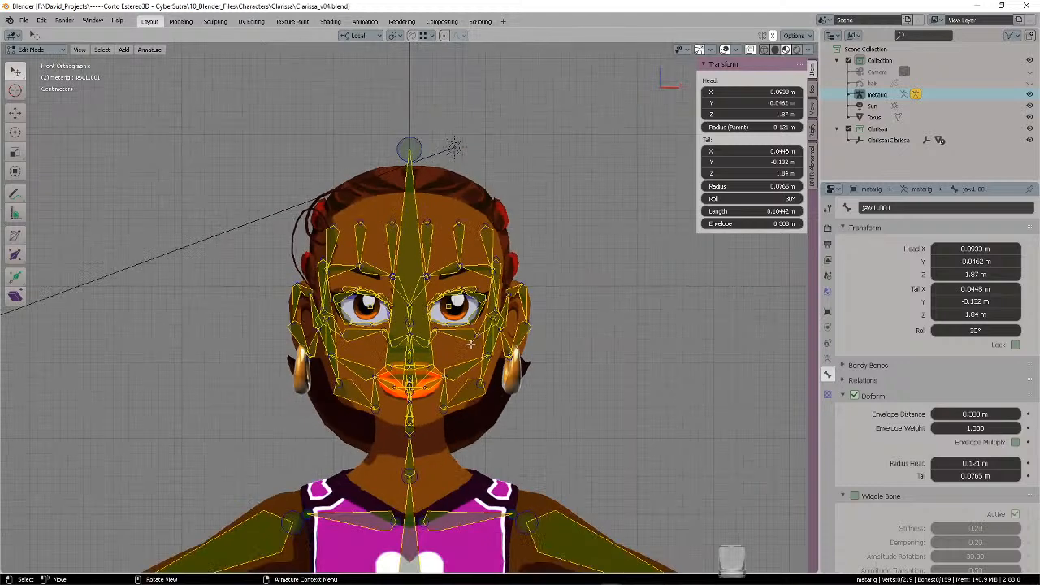
middle_click_drag(473, 344, 476, 306, "shift")
scroll(477, 307, "up", 3)
scroll(477, 306, "up", 2)
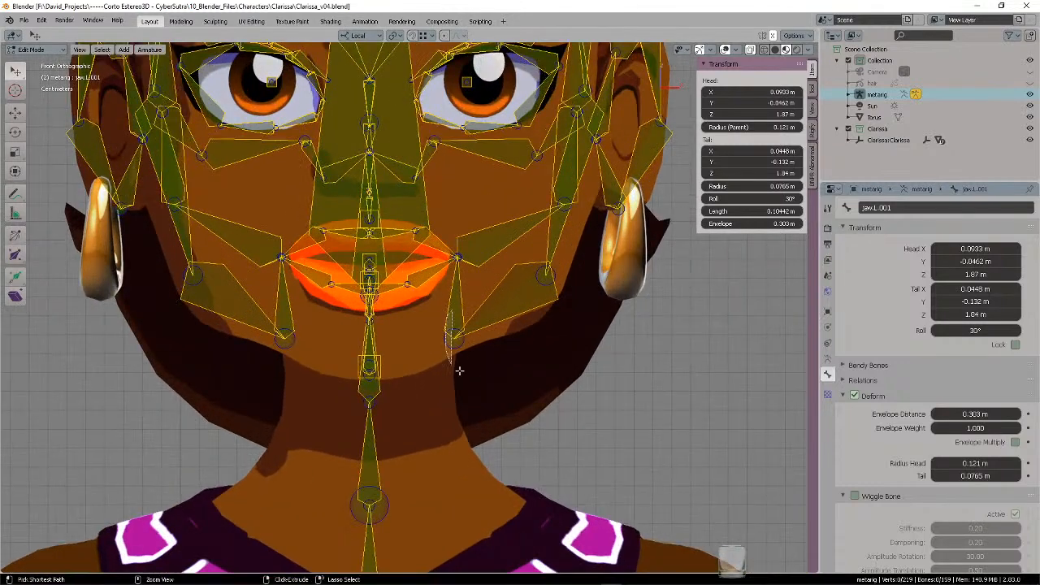
key("g")
left_click(460, 351)
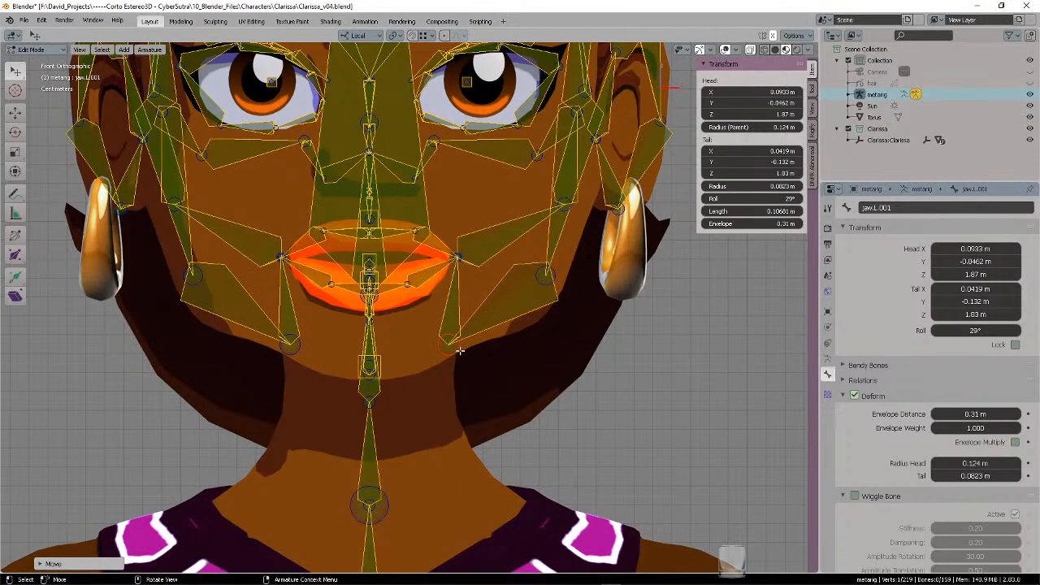
- Move the mouth corner joint slightly down and inward, and lower the side joint of the lower lip
left_click(455, 258)
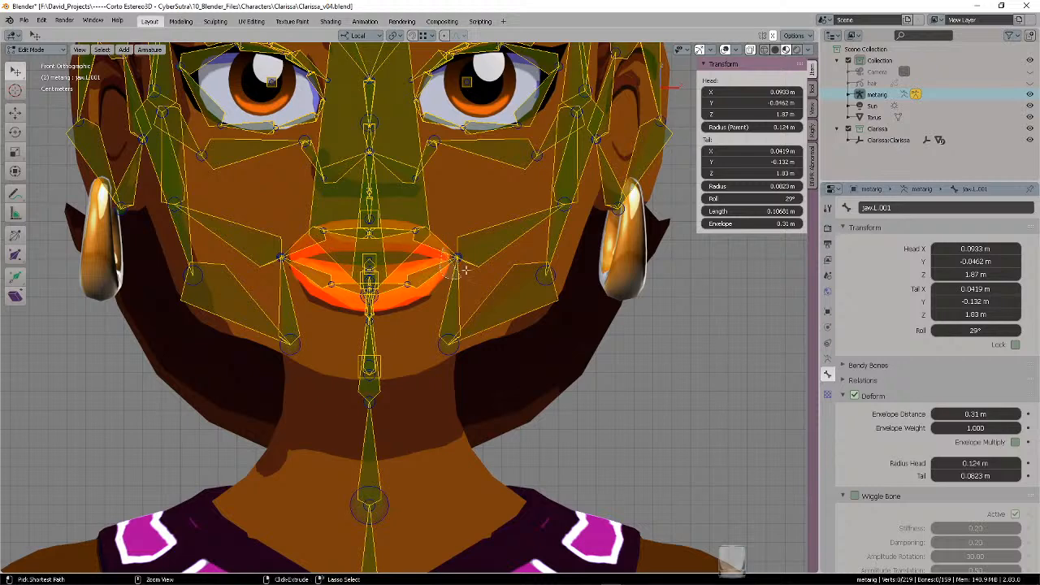
key("g")
left_click(471, 263)
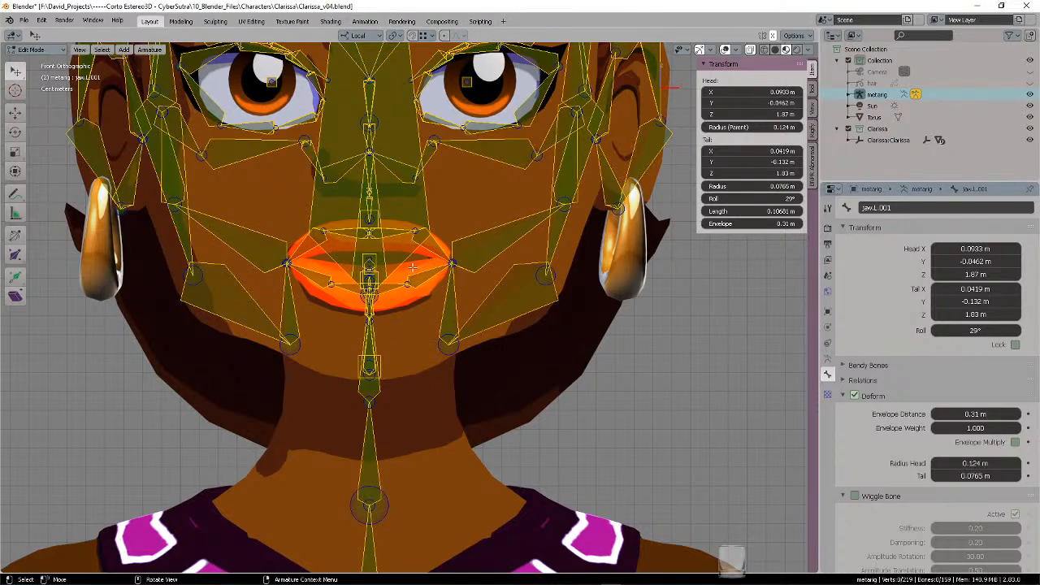
key("g")
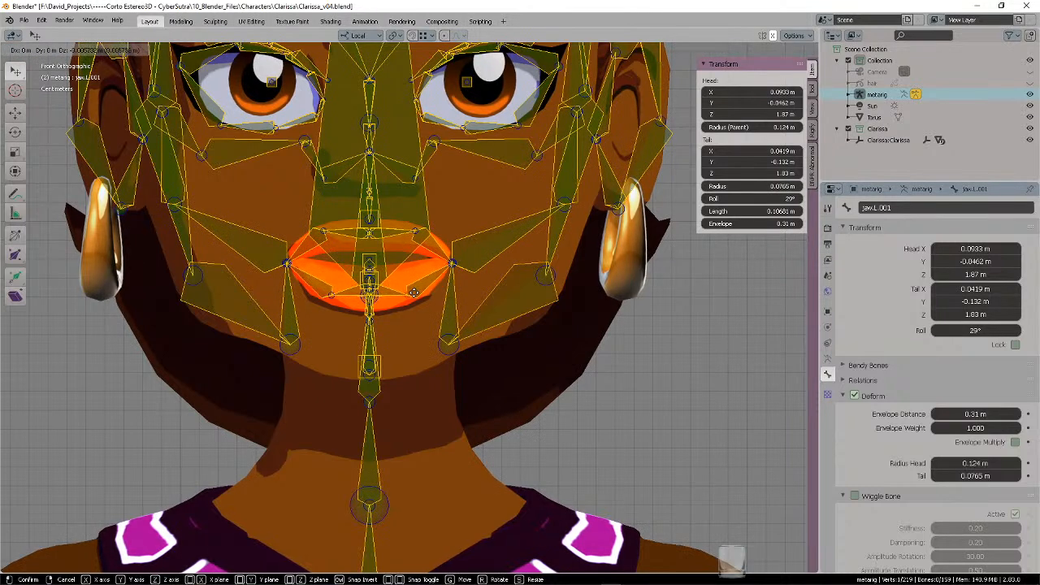
left_click(414, 293)
key("alt+a")
- In the side view, move the lower lip's side joint forward and up to follow the lip shape
scroll(405, 278, "up", 3)
middle_click_drag(443, 266, 591, 290)
right_click_drag(591, 290, 591, 290, "ctrl")
key("KP_3")
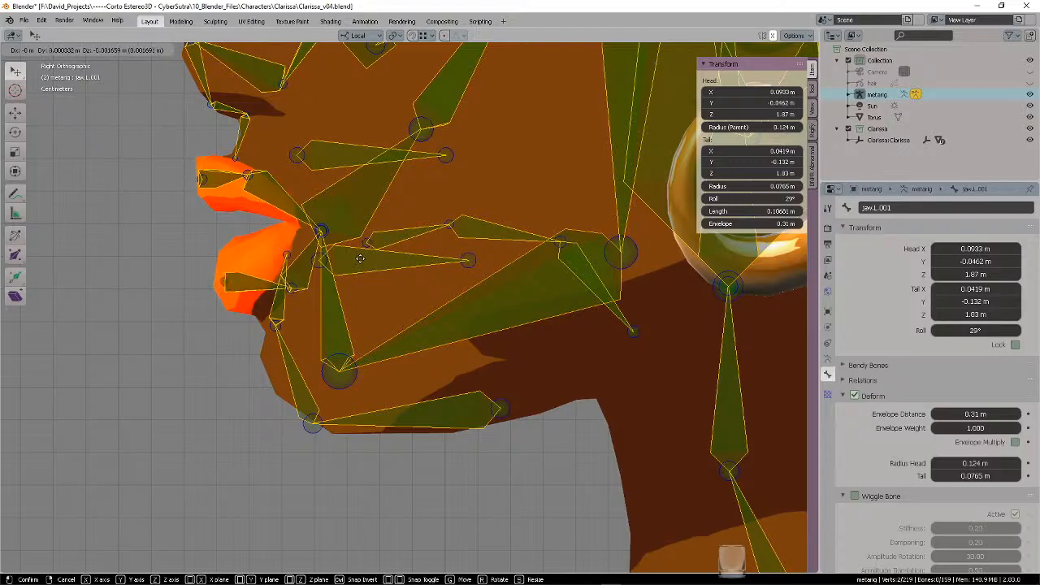
middle_click_drag(362, 254, 320, 210)
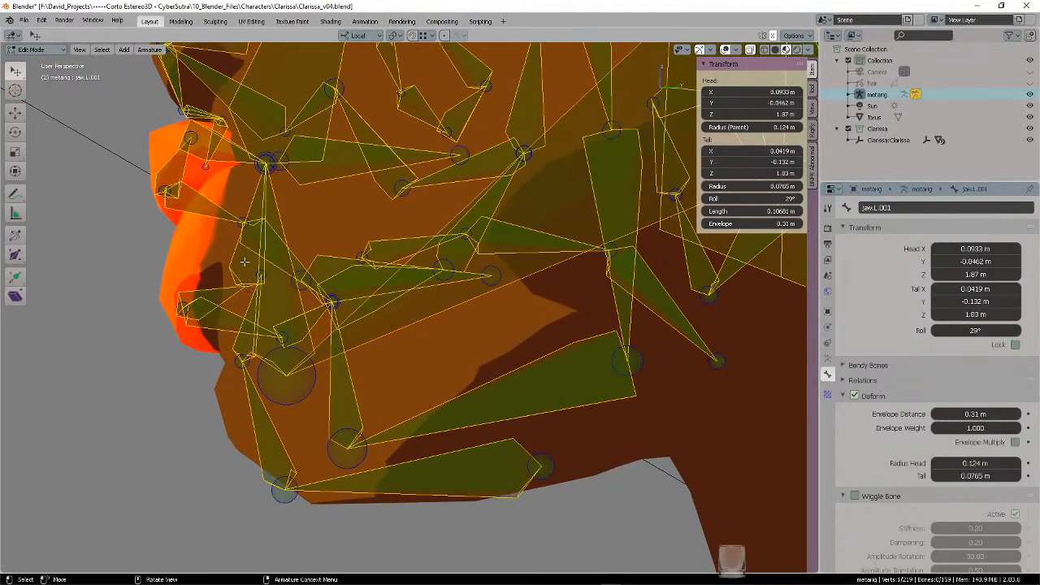
key("KP_3")
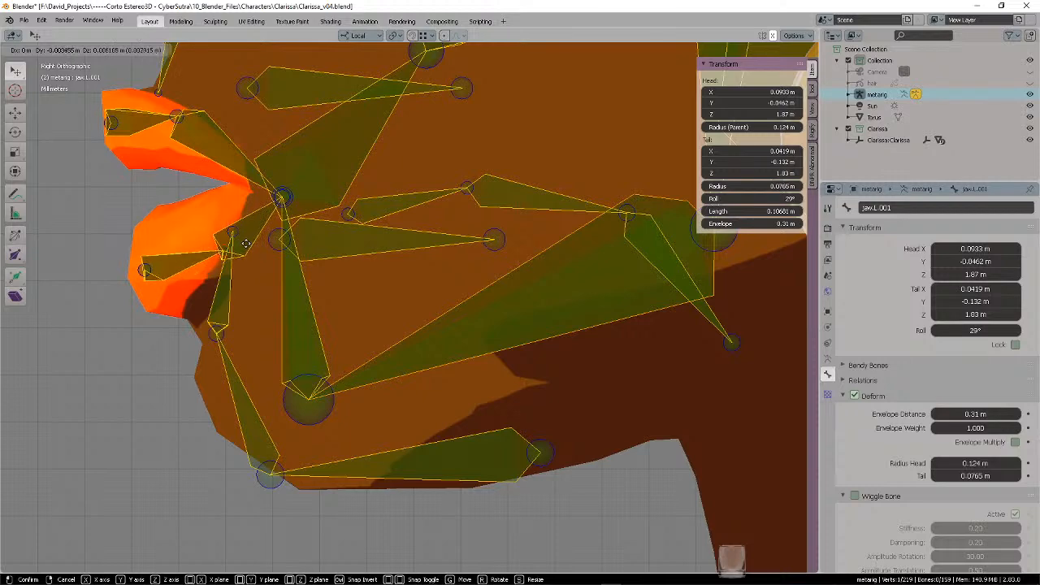
- In the front view, move the lower lip's side joint outward about 0.0046 m and slightly down
scroll(353, 246, "down", 3)
middle_click_drag(354, 247, 374, 315, "shift")
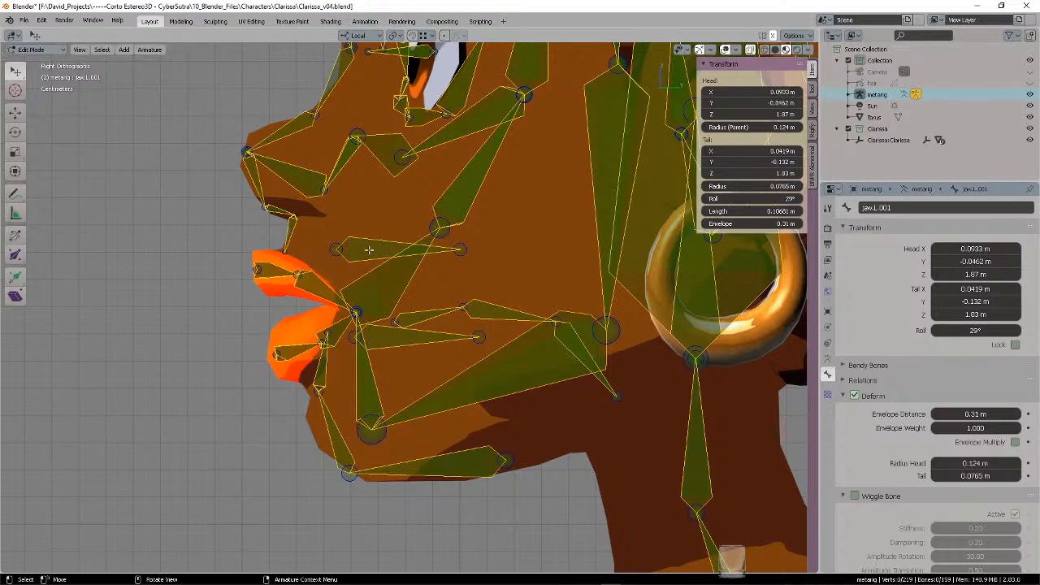
key("KP_1")
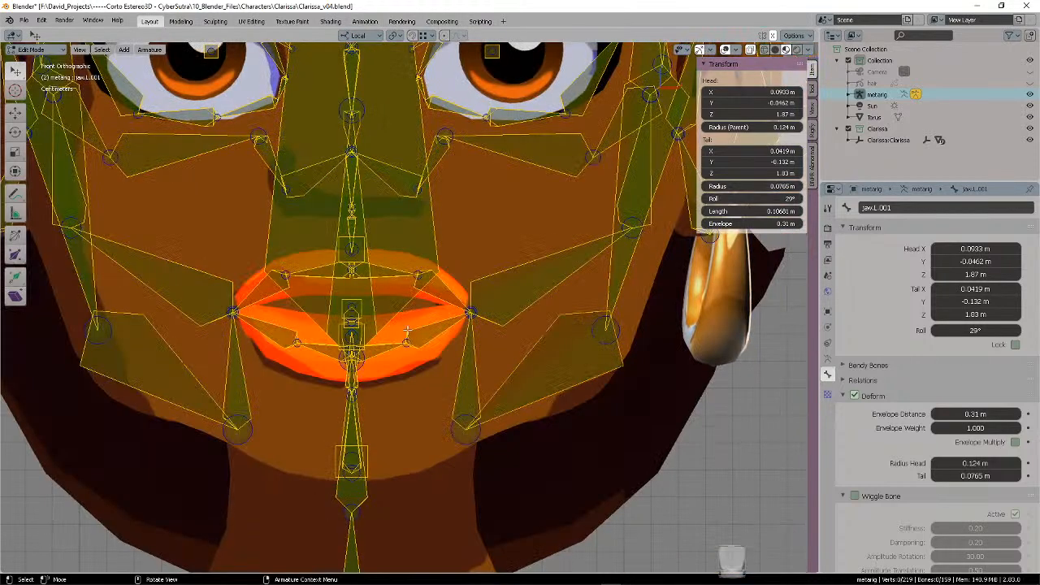
key("g")
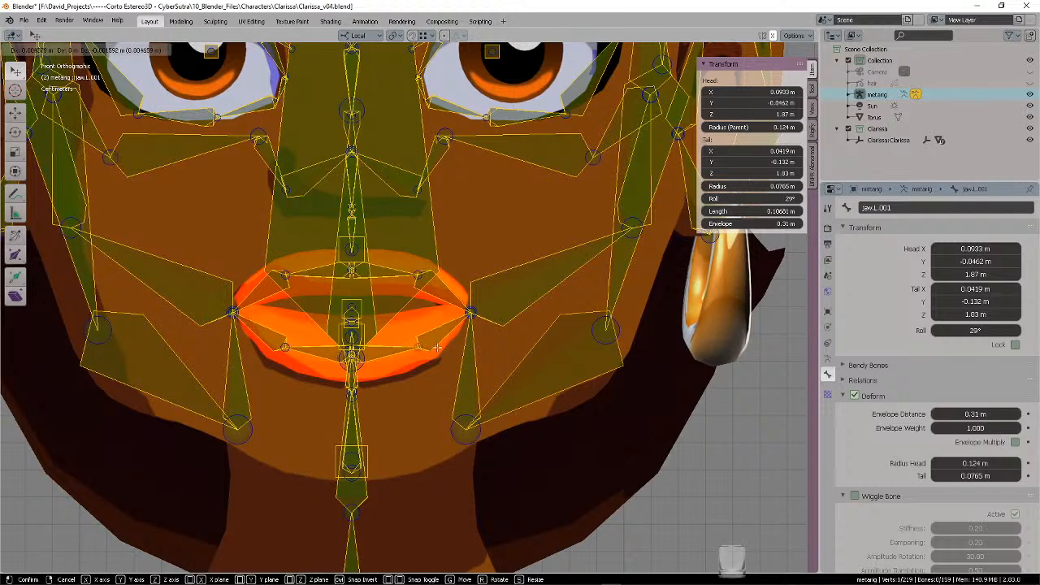
left_click(438, 348)
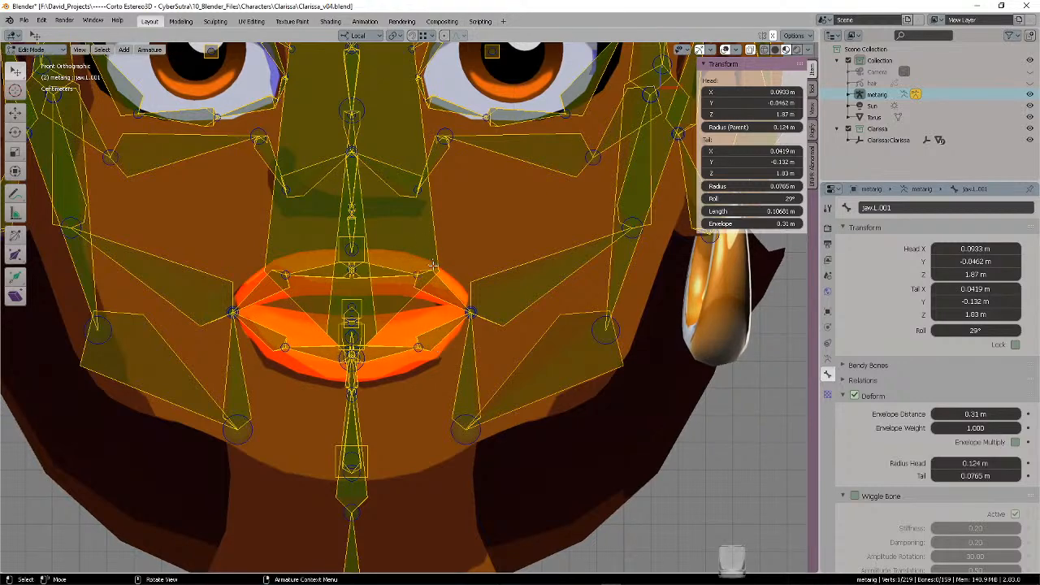
scroll(480, 253, "down", 5)
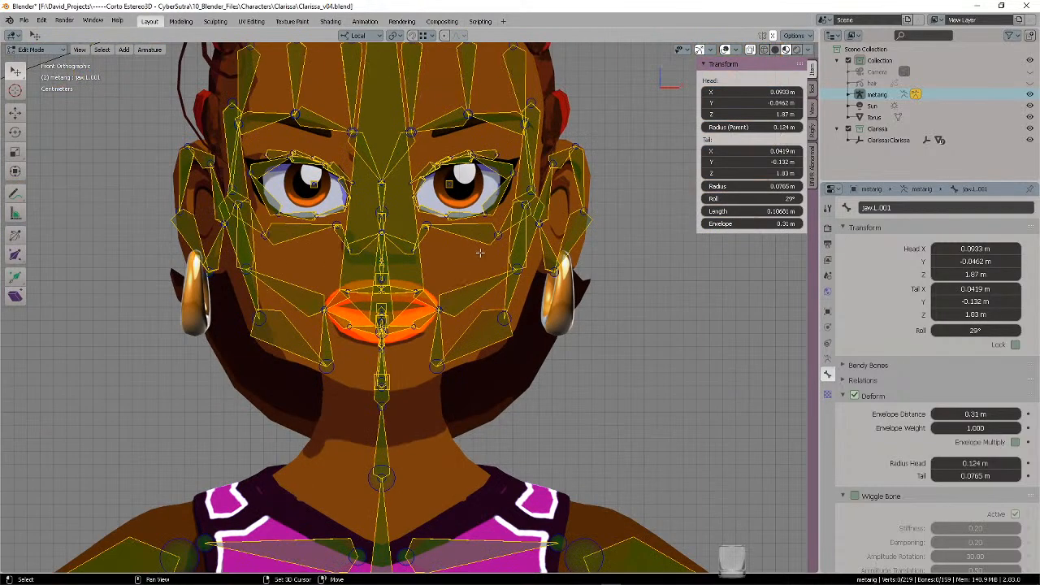
- In the front view, move the jaw bone's front joint slightly down and inward and its rear joint outward to about X 0.0966 m
middle_click_drag(480, 253, 465, 335)
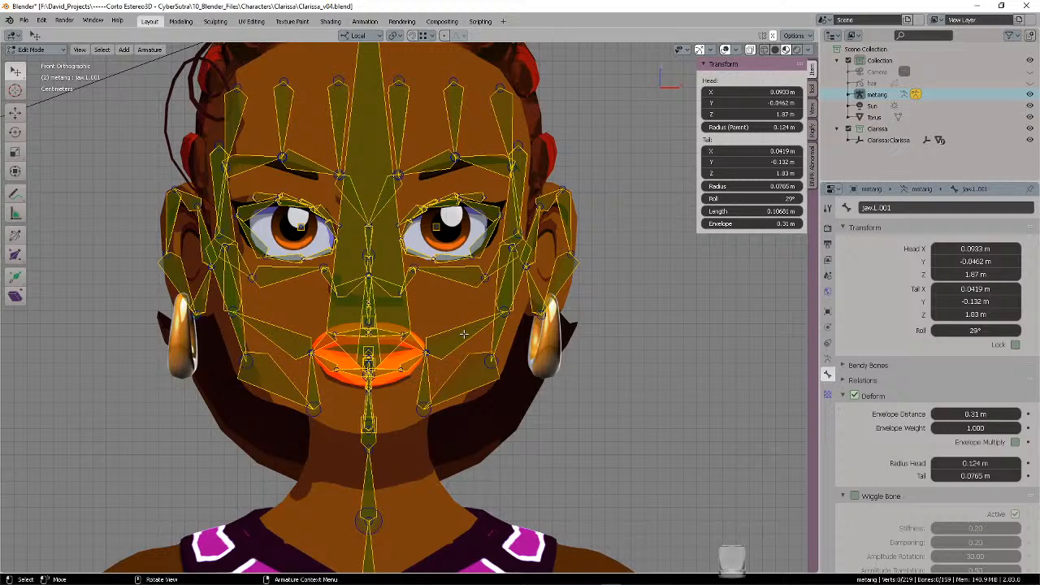
key("g")
left_click(445, 401)
mouse_move(486, 350)
right_mouse_down("ctrl")
mouse_move(482, 378)
mouse_move(505, 350)
right_mouse_up("ctrl")
key("g")
left_click(512, 358)
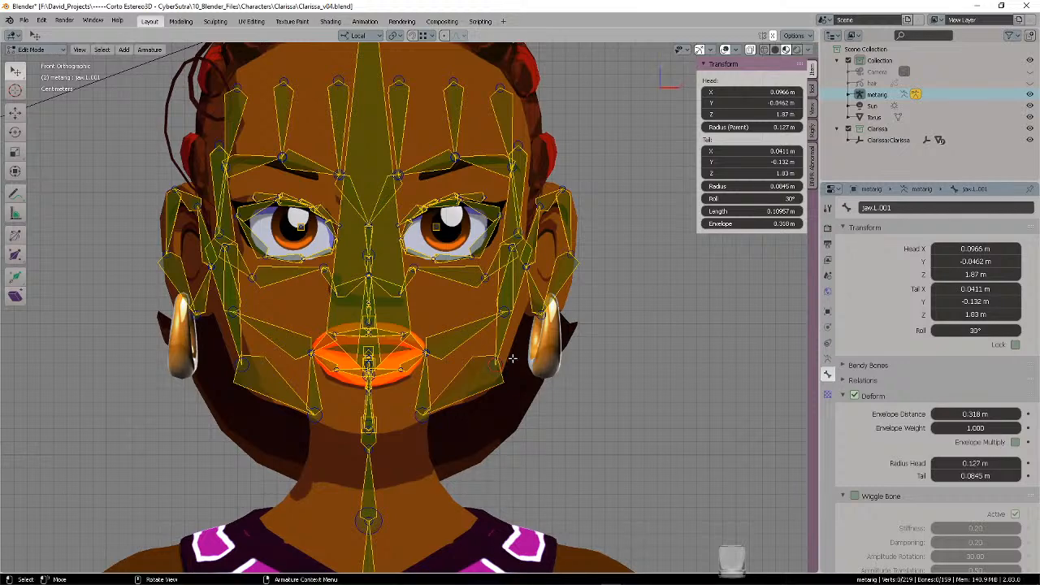
scroll(536, 317, "up", 6, "shift")
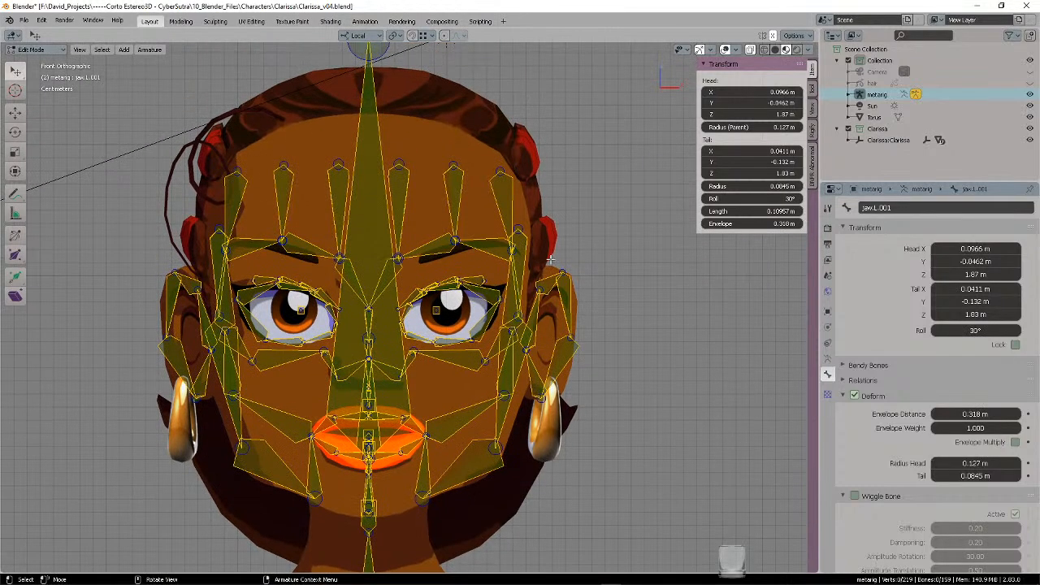
- In the side view, move the front forehead bone's upper joint slightly forward and the middle forehead bone's upper joint slightly back
key("KP_3")
scroll(534, 254, "up", 2)
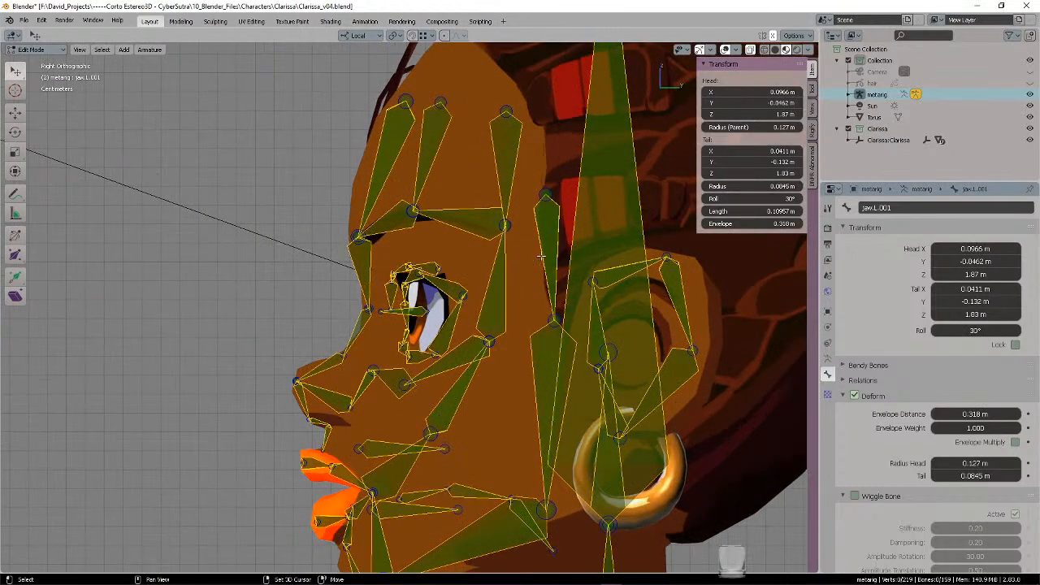
middle_click_drag(534, 255, 455, 211, "shift")
scroll(543, 258, "down", 2)
mouse_move(546, 259)
middle_mouse_down("shift")
mouse_move(474, 255)
mouse_move(542, 248)
middle_mouse_up("shift")
left_click(331, 154)
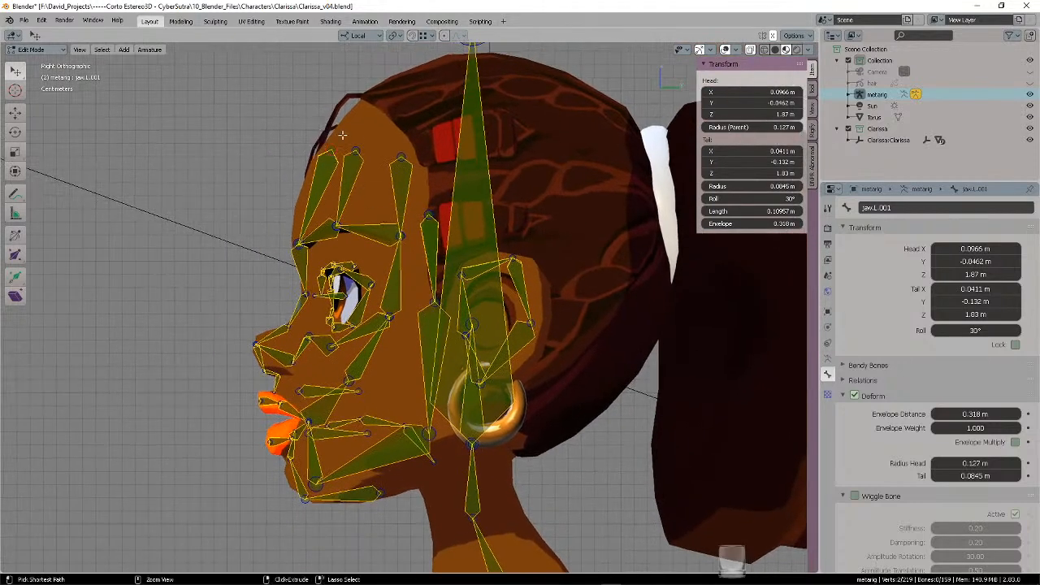
key("g")
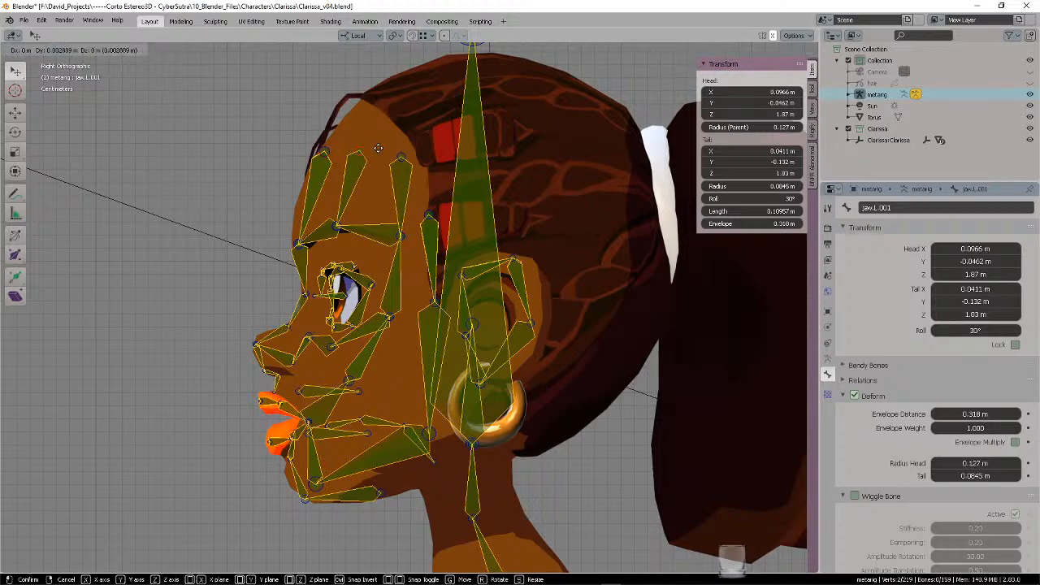
scroll(387, 237, "up", 4)
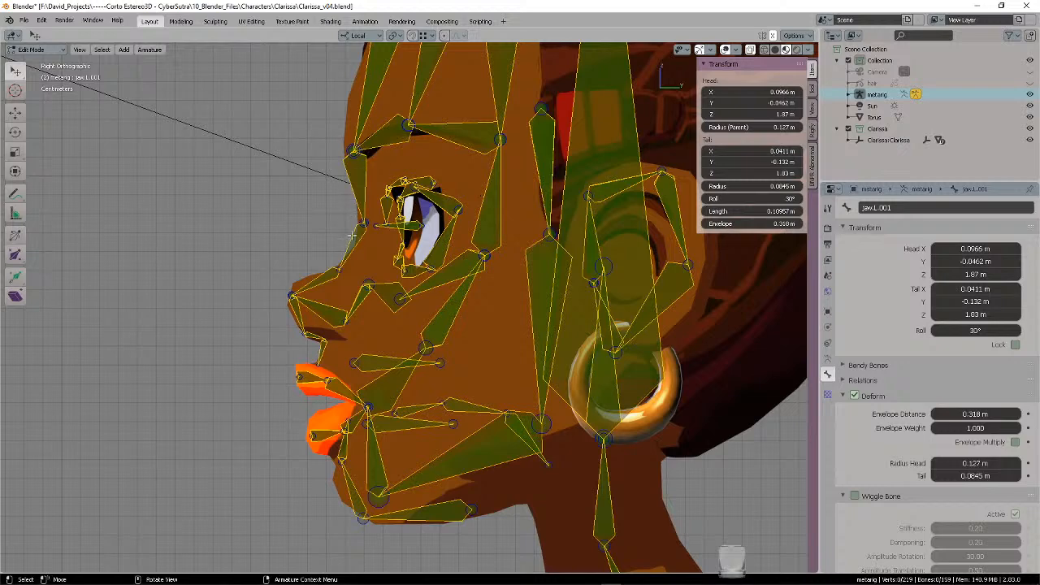
- Move the nose bridge joint slightly back, and the nose tip joint slightly back and up inside the nose
right_click_drag(340, 294, 351, 258, "ctrl")
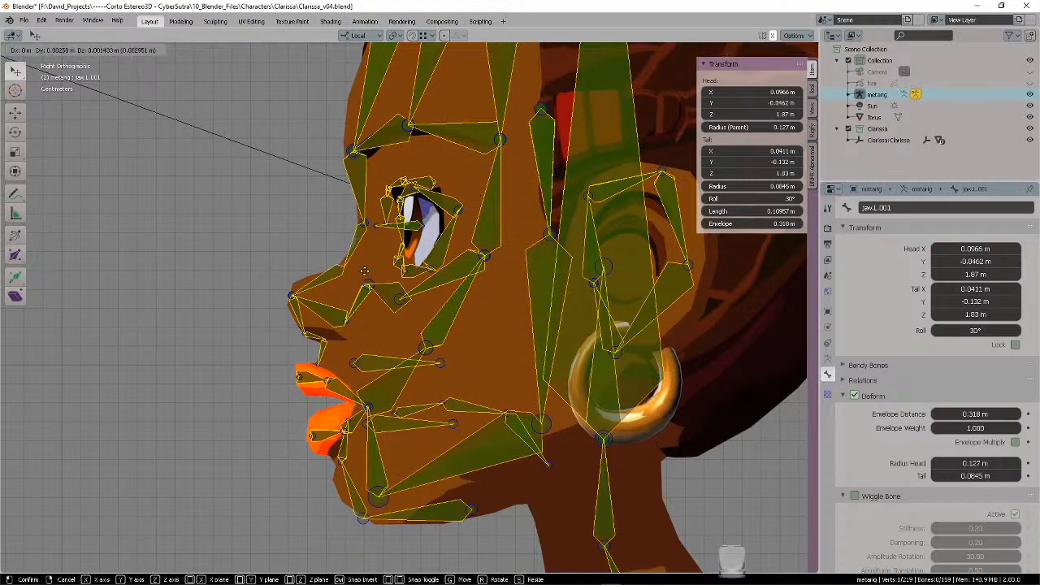
key("g")
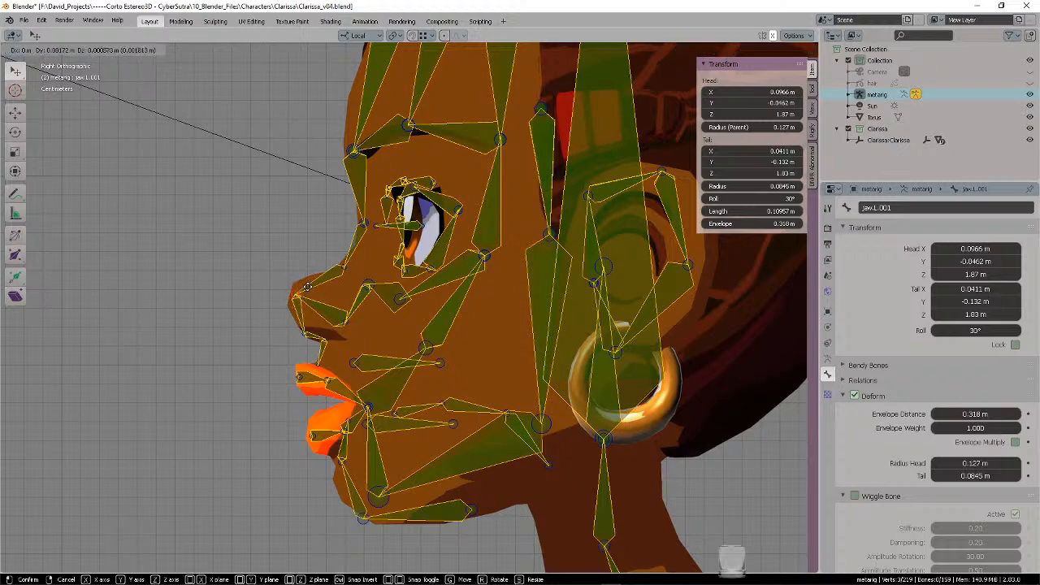
left_click(307, 279)
key("alt+a")
- Move the nostril joint slightly back in the side view, and check the nose bones from the front and in perspective
left_click(355, 340)
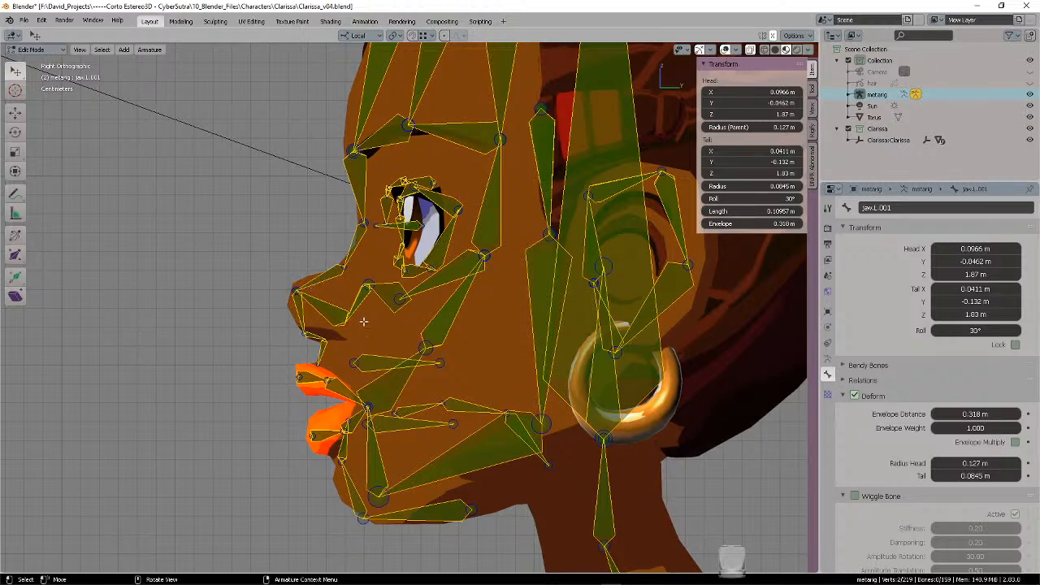
key("g")
left_click(370, 330)
key("alt+a")
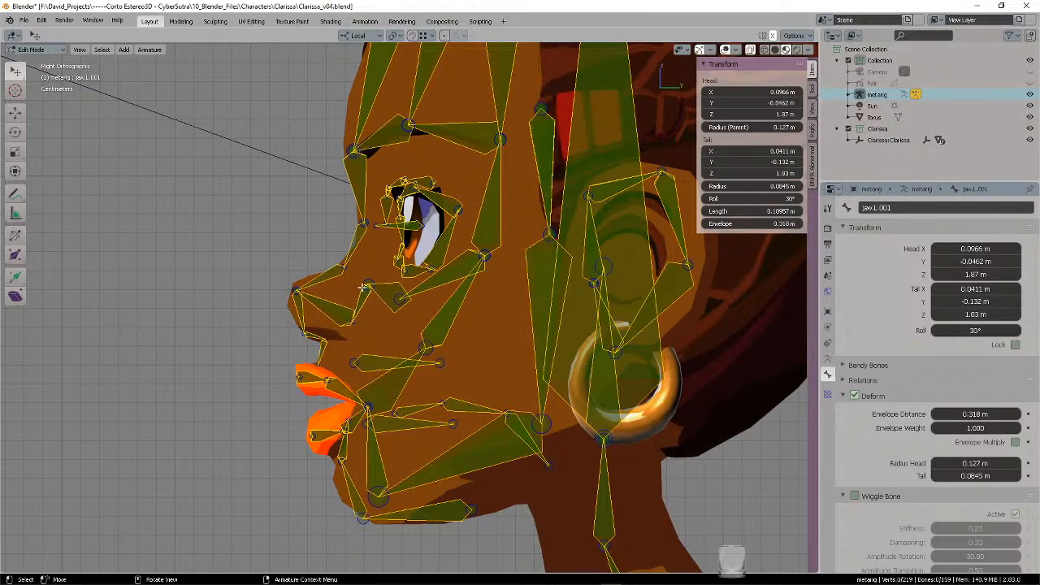
key("KP_1")
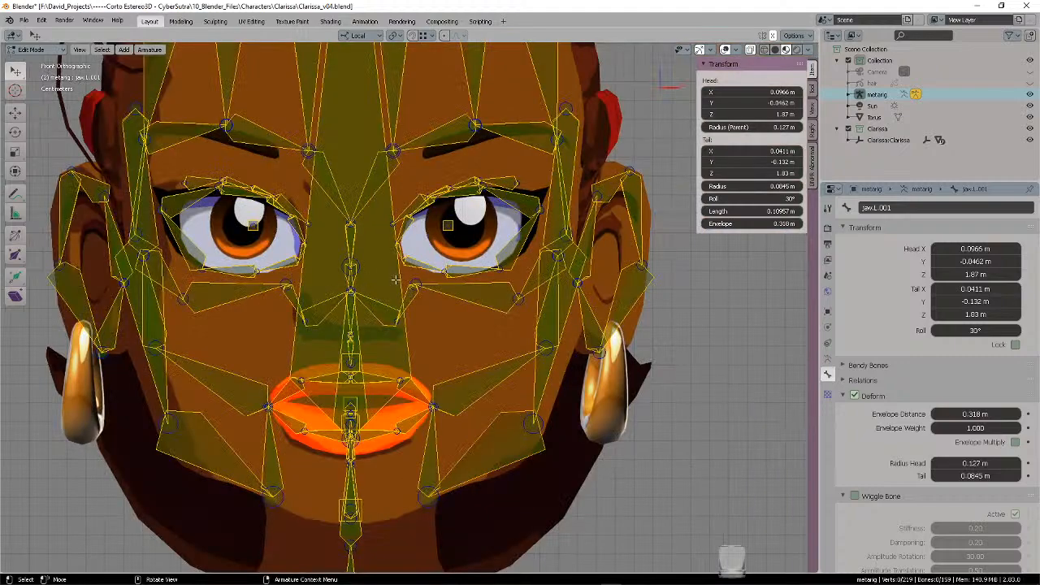
middle_click_drag(461, 286, 430, 307)
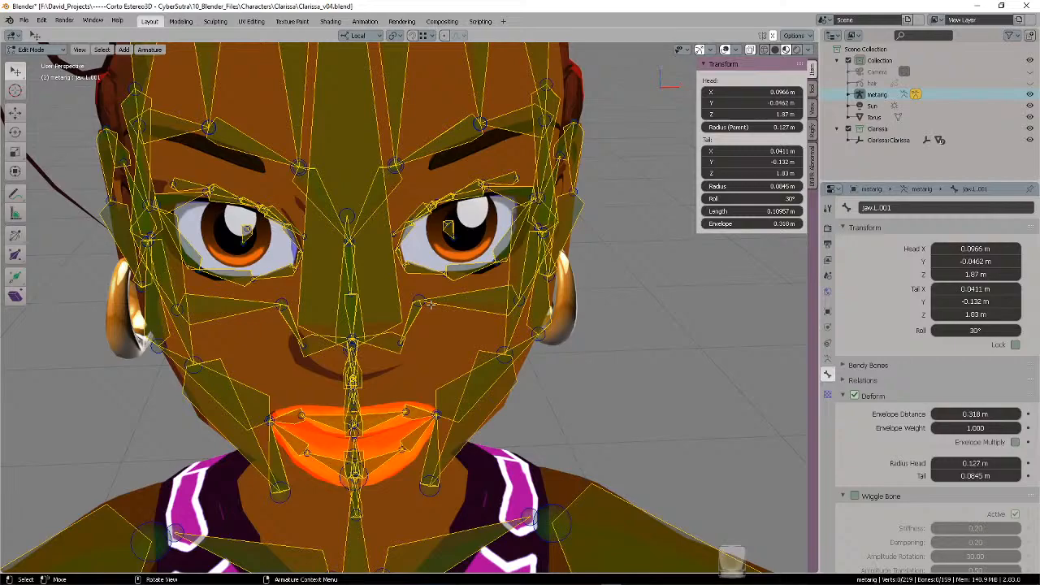
- Move the inner cheek joint under the eye inward against the side of the nose
key("KP_1")
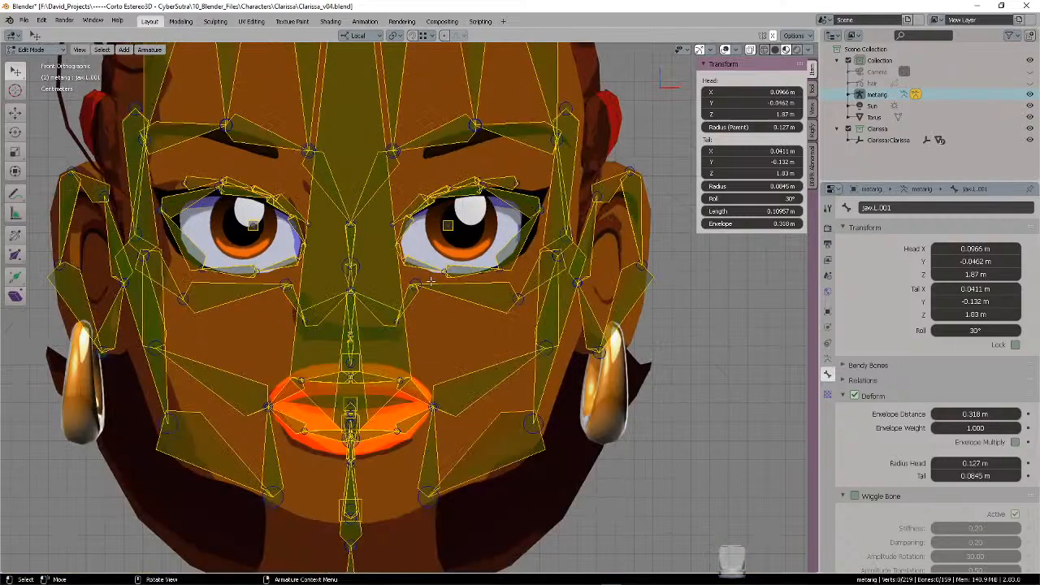
middle_click_drag(518, 302, 498, 308)
key("KP_1")
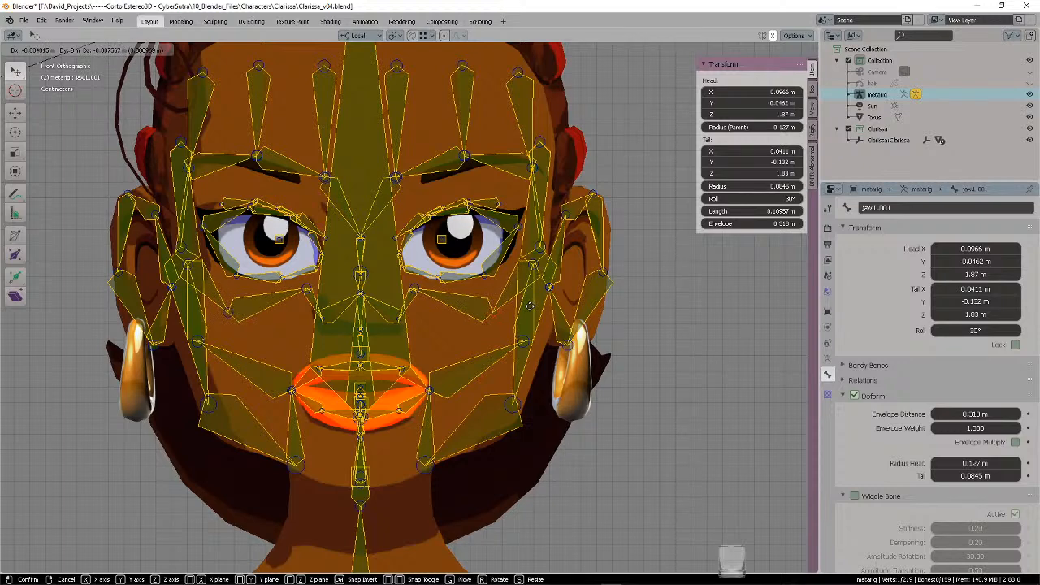
key("alt+a")
key("a")
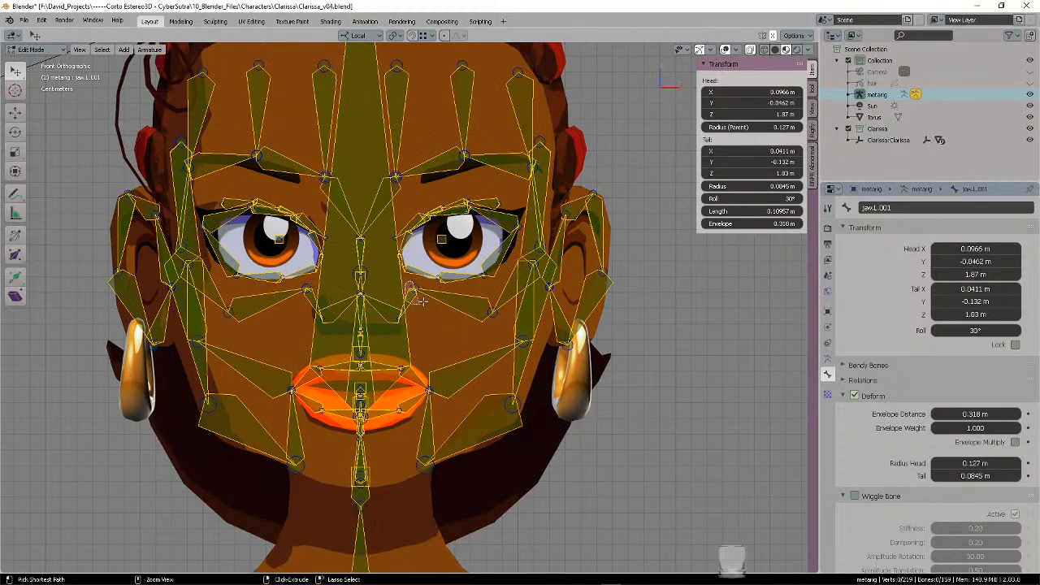
key("g")
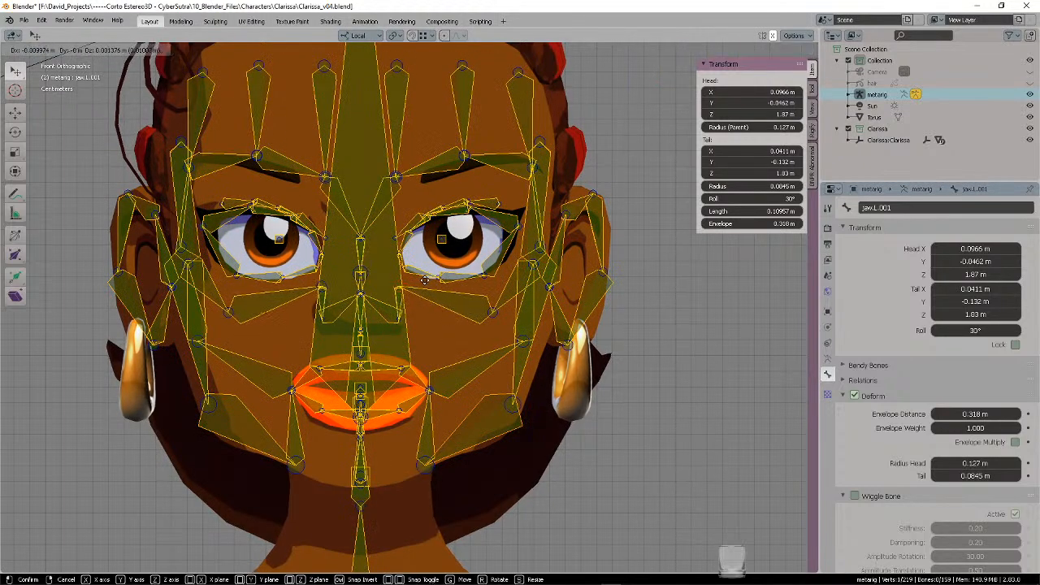
left_click(425, 280)
key("alt+a")
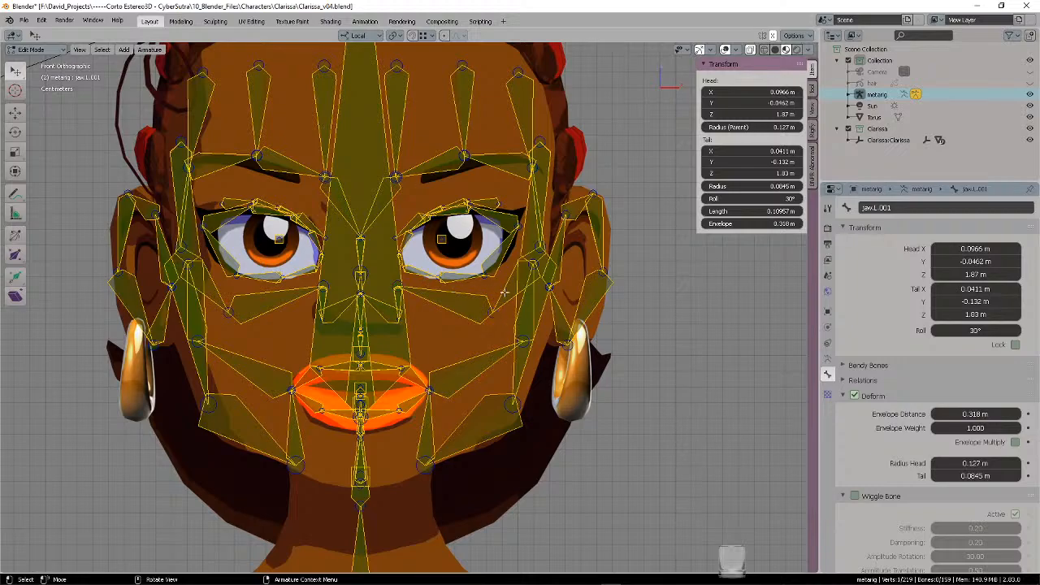
- Shift the temple joint in front of the ear outward toward the edge of the face
middle_click_drag(504, 292, 460, 301)
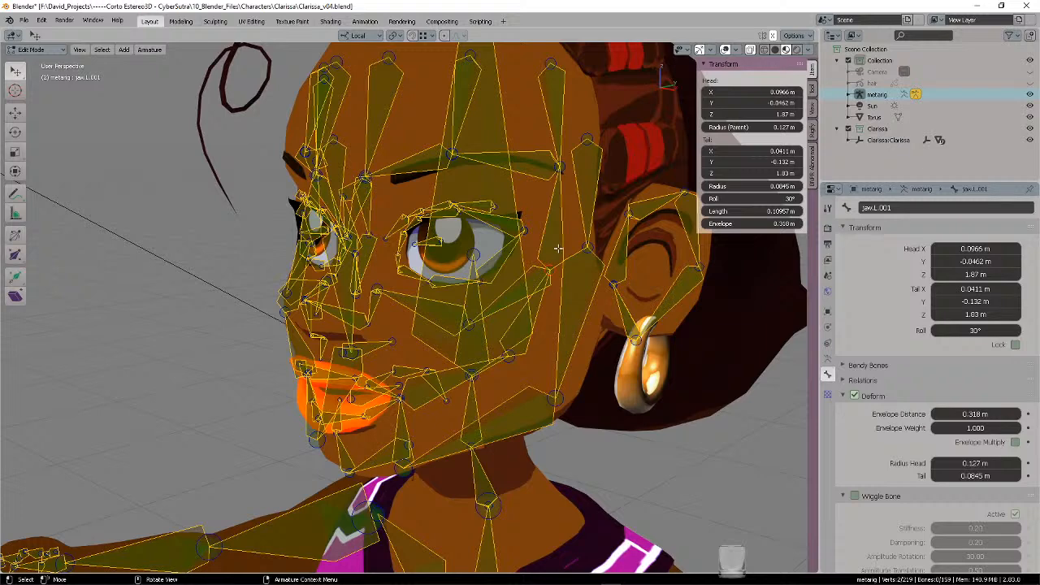
key("KP_1")
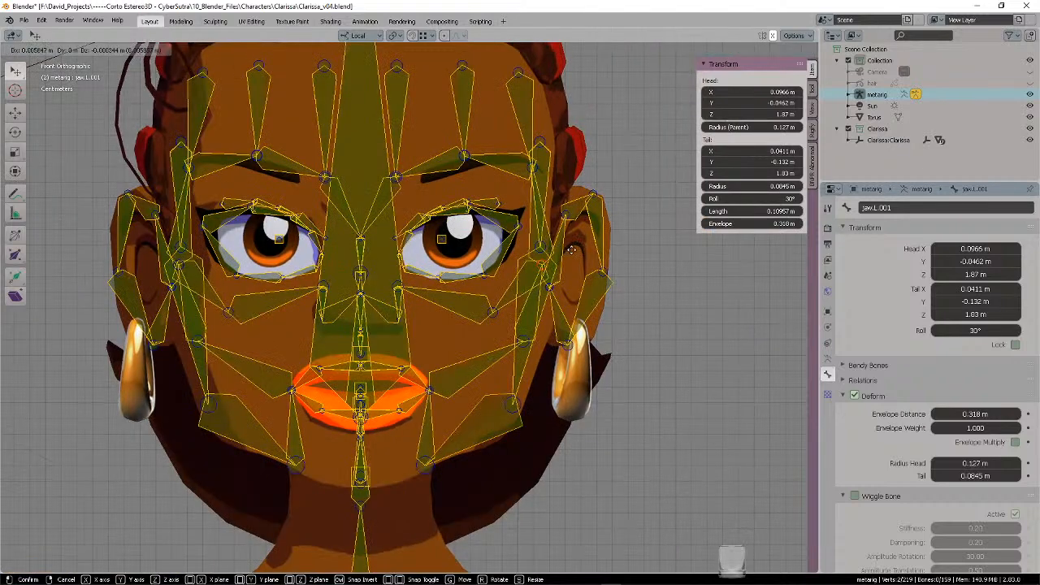
scroll(571, 251, "down", 2)
middle_click_drag(571, 250, 581, 260, "shift")
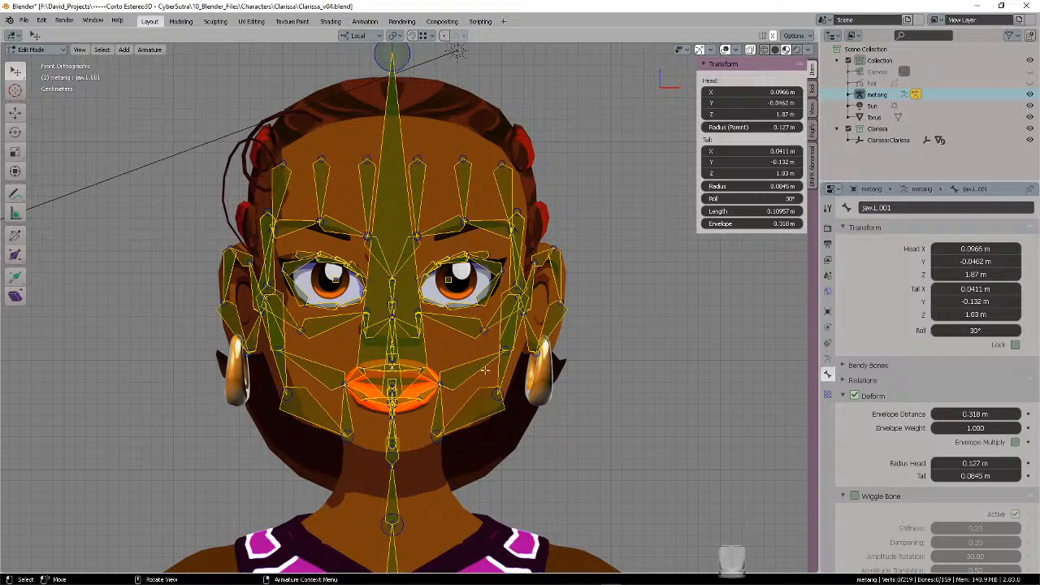
- Reposition the head joint of jaw.L.001 at the jaw corner, at about X 0.096 m
scroll(484, 370, "up", 2)
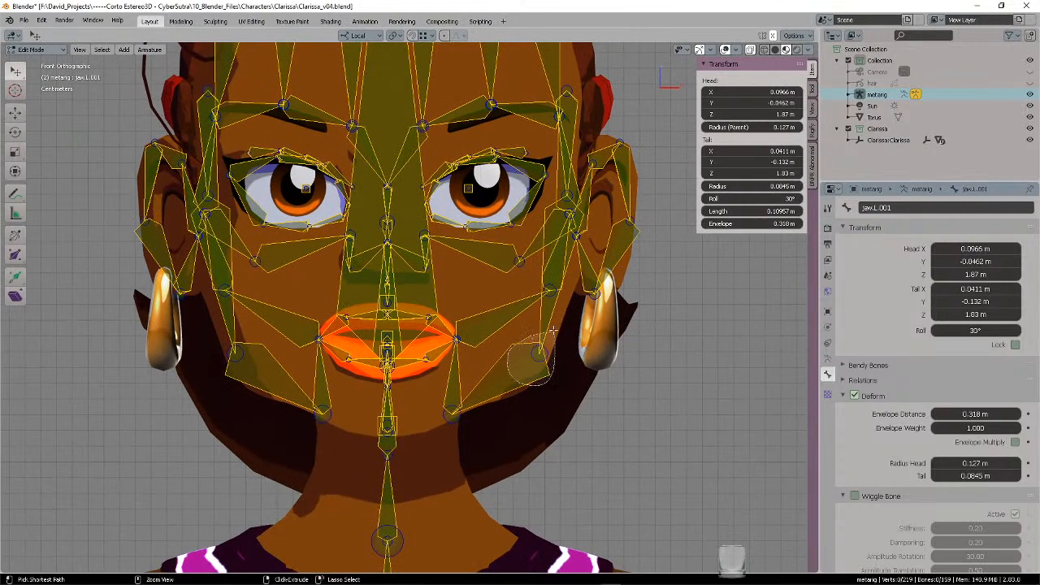
right_click_drag(554, 330, 555, 334, "ctrl")
key("g")
left_click(561, 363)
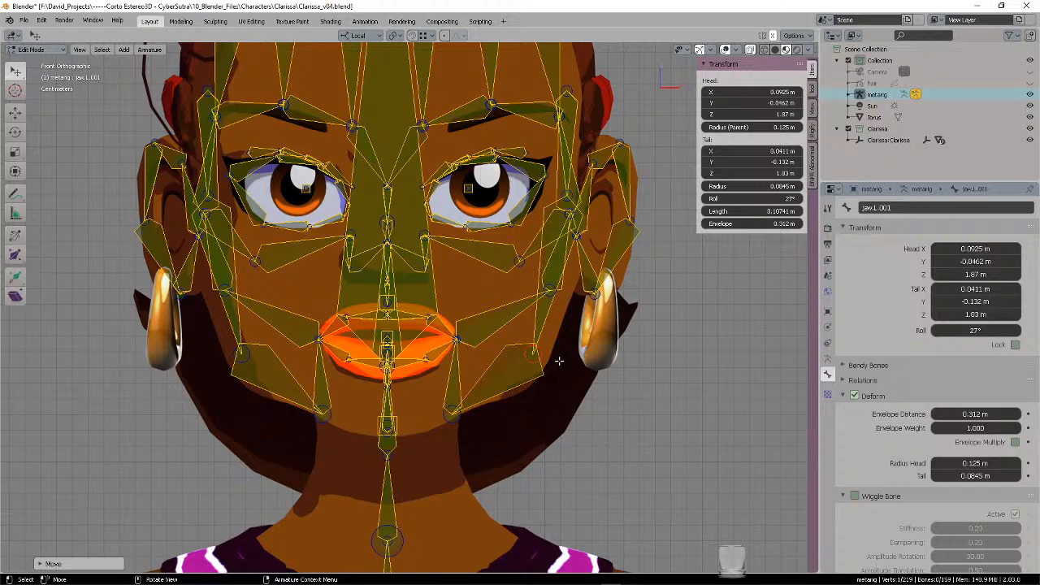
key("g")
left_click(564, 355)
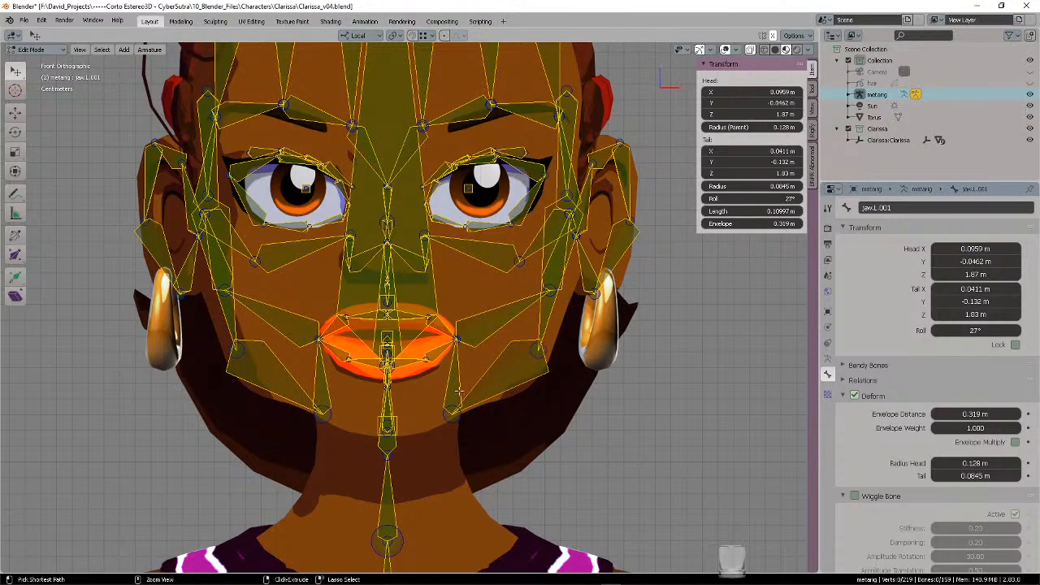
- Move the chin-side tail joint of jaw.L.001 inward to about X 0.034 m
right_click_drag(459, 392, 473, 401, "ctrl")
key("g")
left_click(469, 405)
left_click(515, 391)
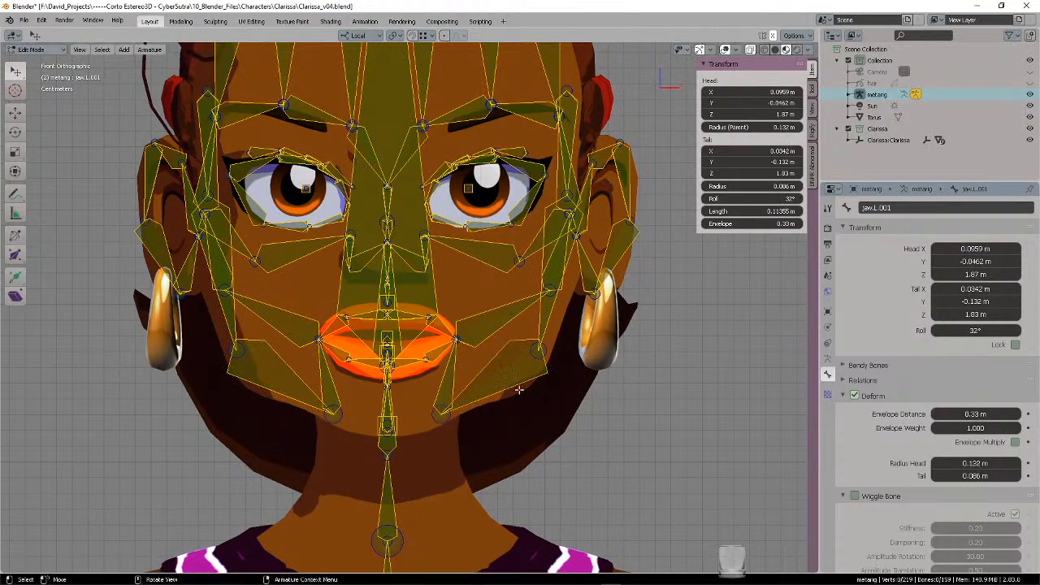
- Adjust the front ear joint and the earlobe joint to fit the ear's shape
scroll(515, 380, "down", 2)
middle_click_drag(513, 378, 511, 395, "shift")
middle_click_drag(543, 346, 581, 302)
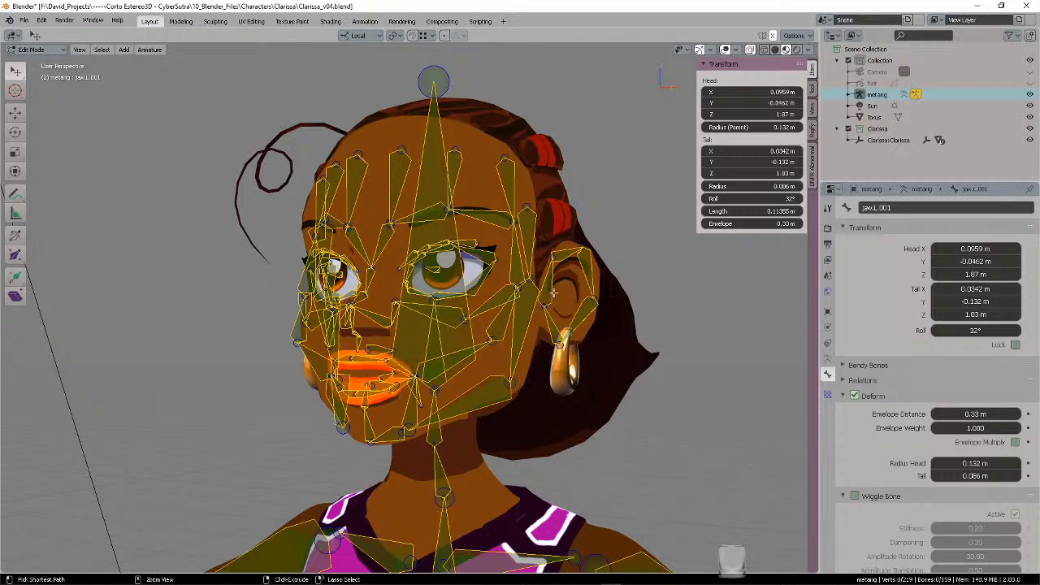
key("g")
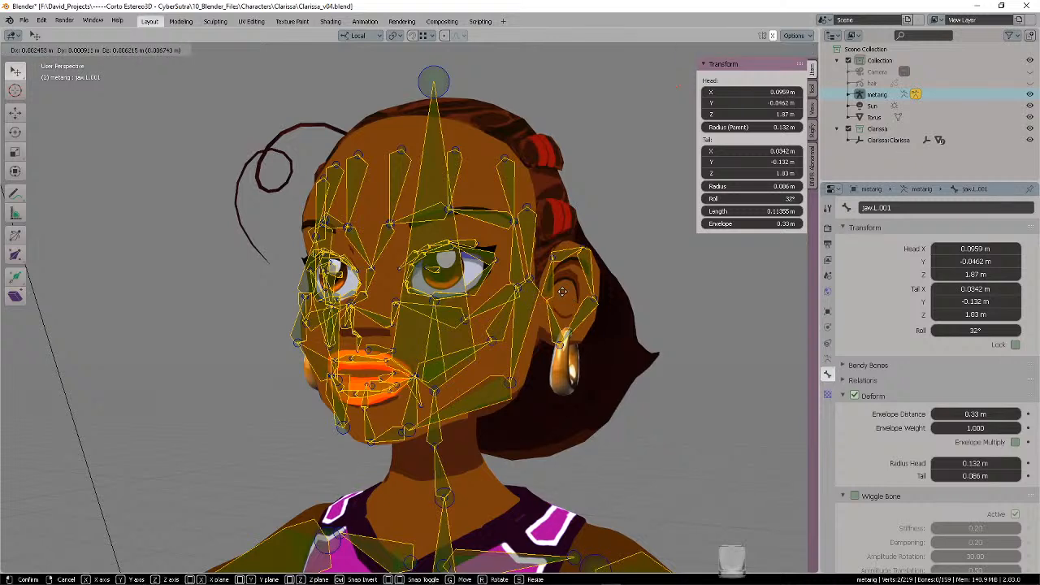
left_click(562, 292)
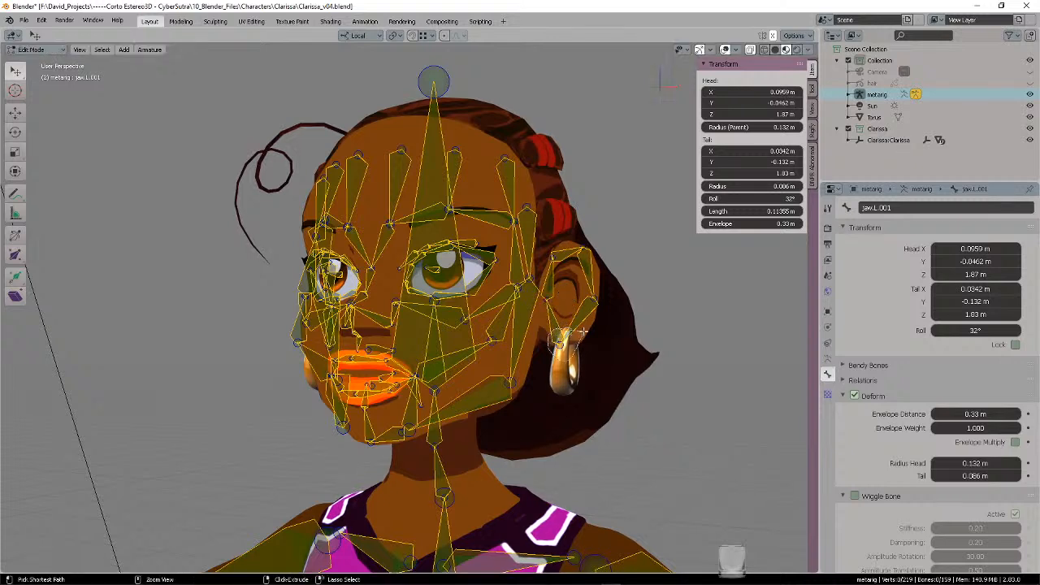
key("g")
left_click(581, 327)
- Pull the outer end of the lower brow bone chain outward, above the outer eye corner
middle_click_drag(498, 322, 560, 317)
key("KP_1")
scroll(549, 305, "up", 2)
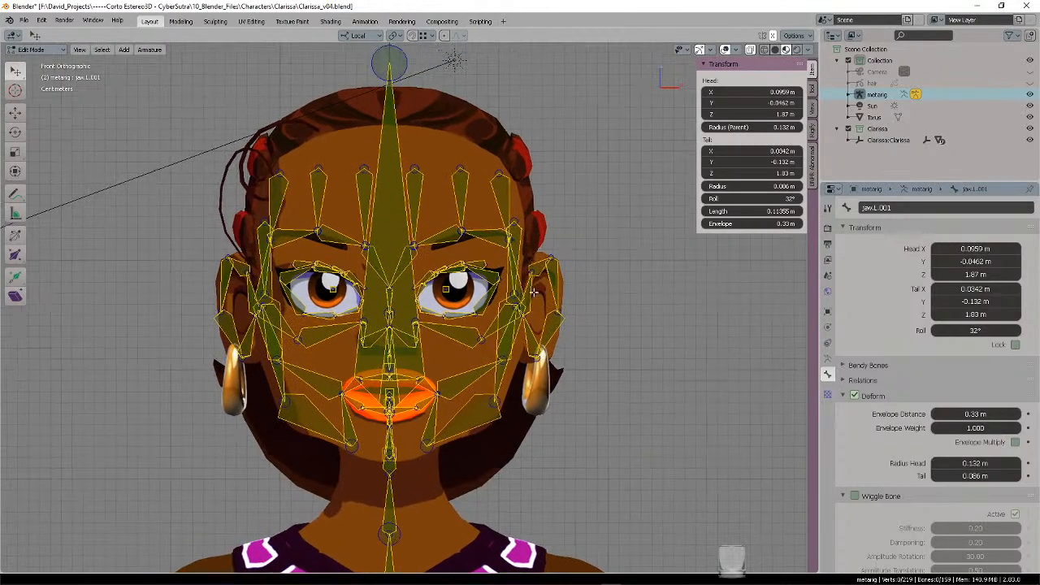
scroll(548, 284, "up", 3)
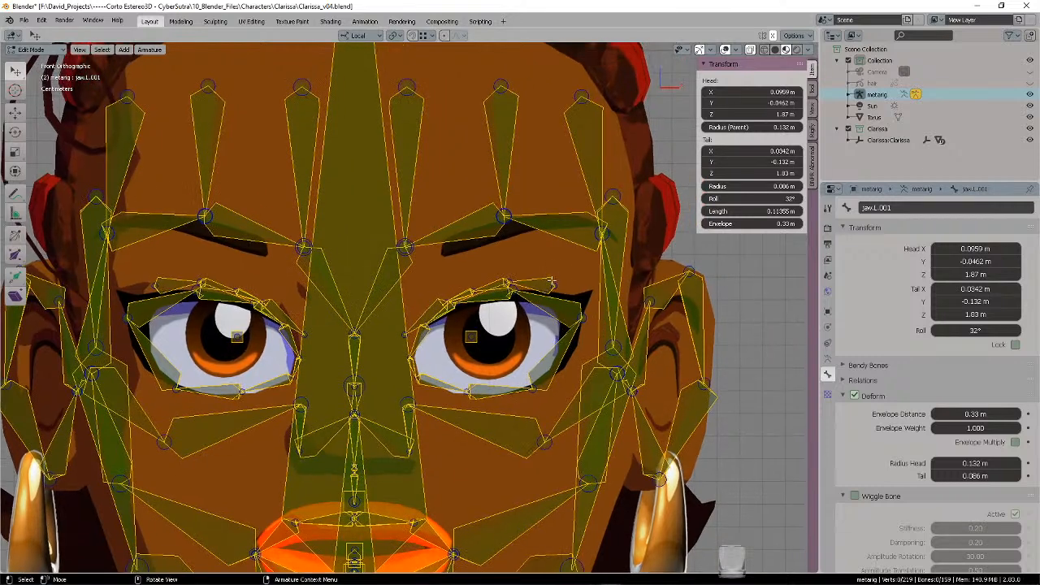
key("g")
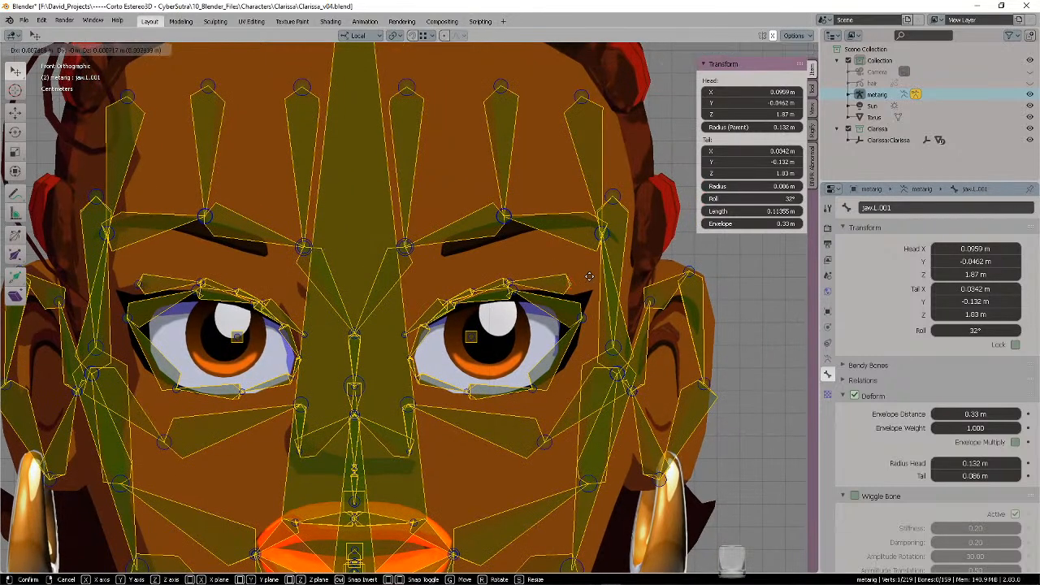
left_click(598, 278)
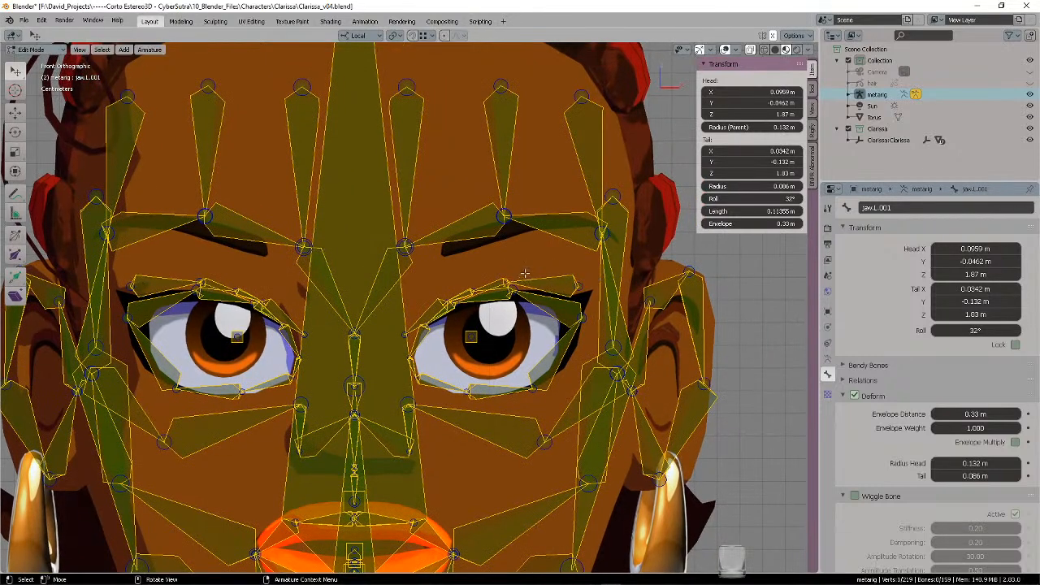
- Raise the joint just inside the middle of the lower brow chain to follow the eyelid fold
key("a")
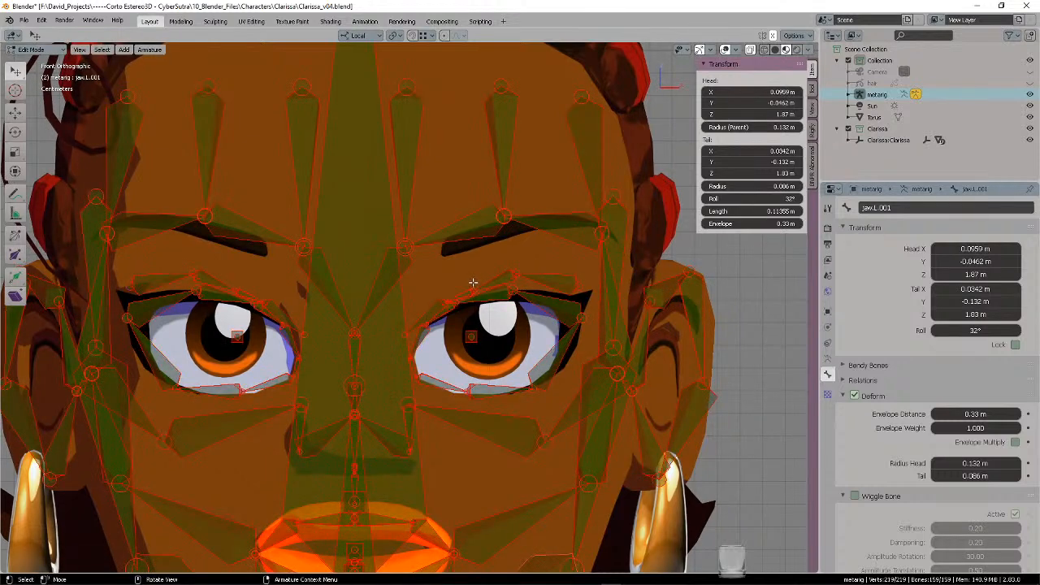
key("alt+a")
mouse_move(468, 289)
right_mouse_down("ctrl")
mouse_move(474, 298)
mouse_move(486, 282)
right_mouse_up("ctrl")
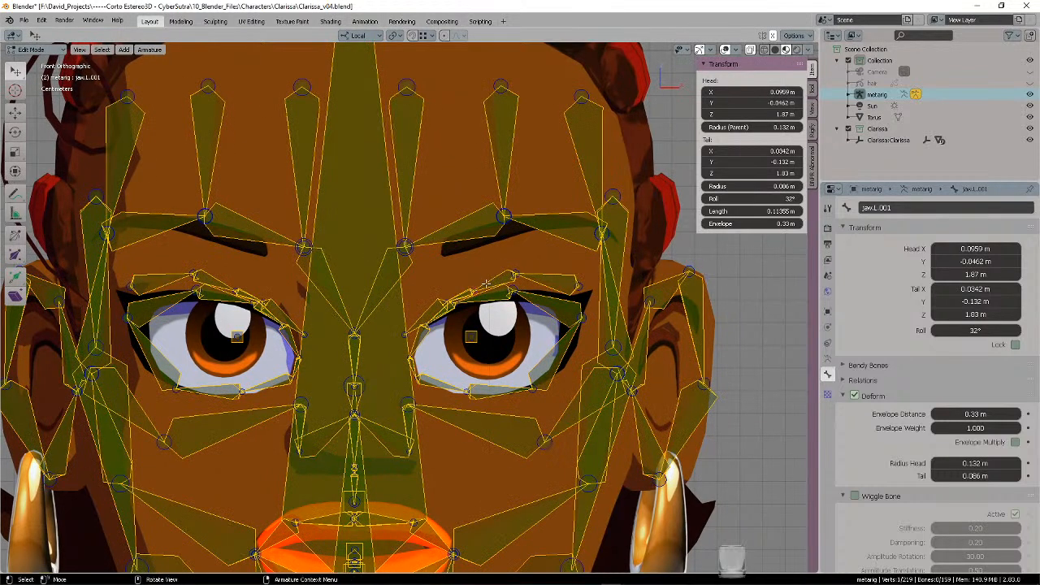
key("g")
left_click(487, 275)
- Move the inner joints of the lower brow chain up and away from the upper eyelid bones
scroll(471, 284, "up", 3)
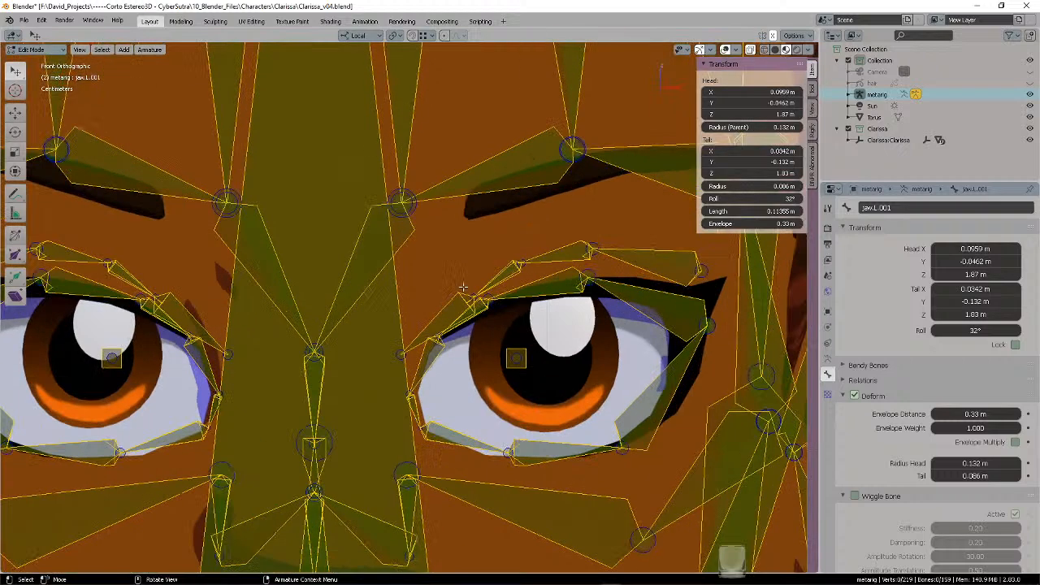
key("g")
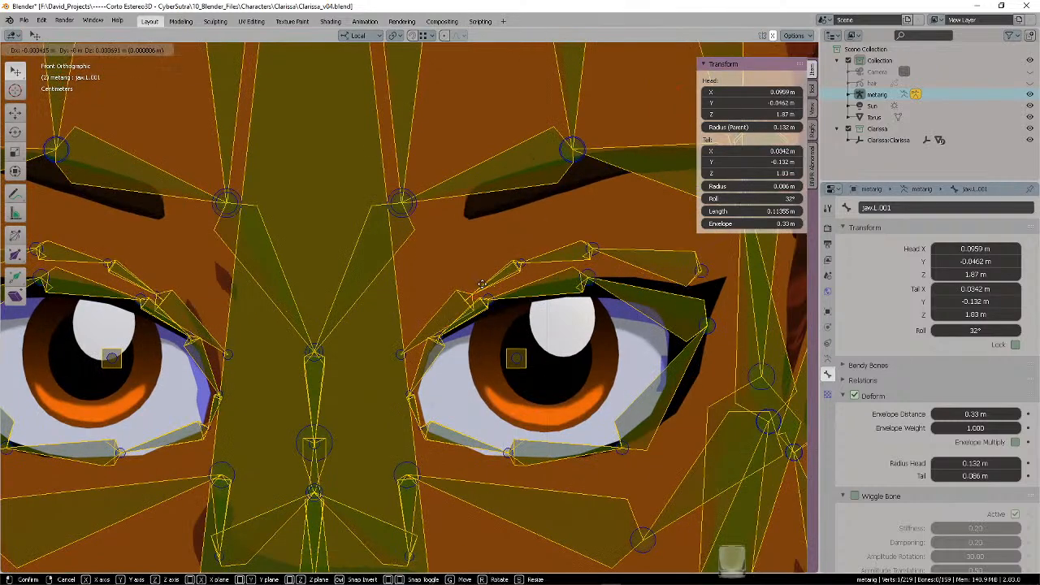
left_click(504, 261)
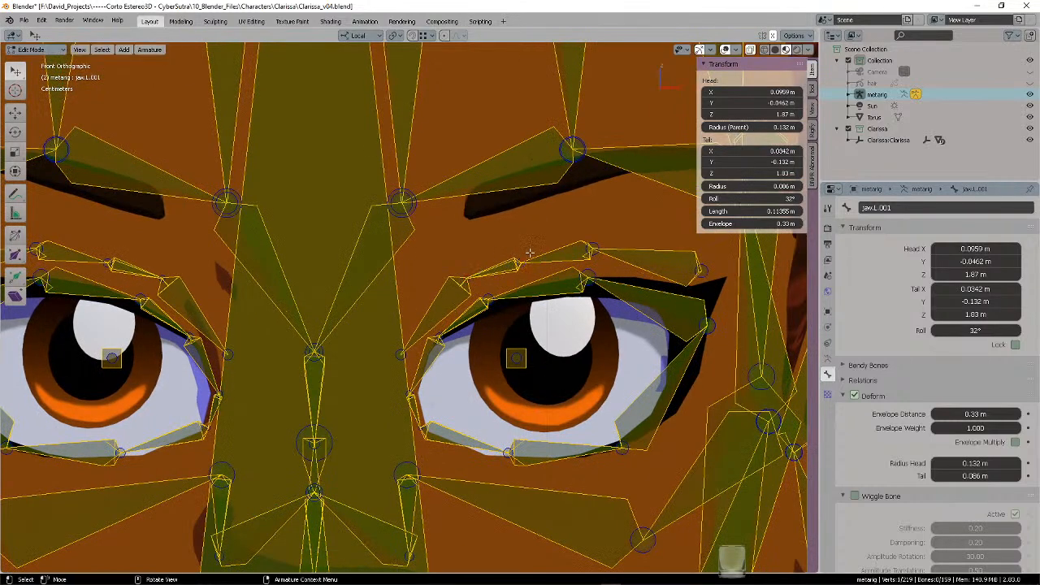
key("g")
left_click(540, 247)
- Reposition a lower brow joint from an angled view to fit the face, and clear the bone selection
scroll(540, 247, "down", 5)
middle_click_drag(540, 247, 586, 297)
key("g")
left_click(597, 294)
key("a")
middle_click_drag(517, 270, 582, 251)
key("alt+a")
- Reposition the inner end joint of the lower brow chain beside the nose bridge
middle_click_drag(526, 286, 263, 317)
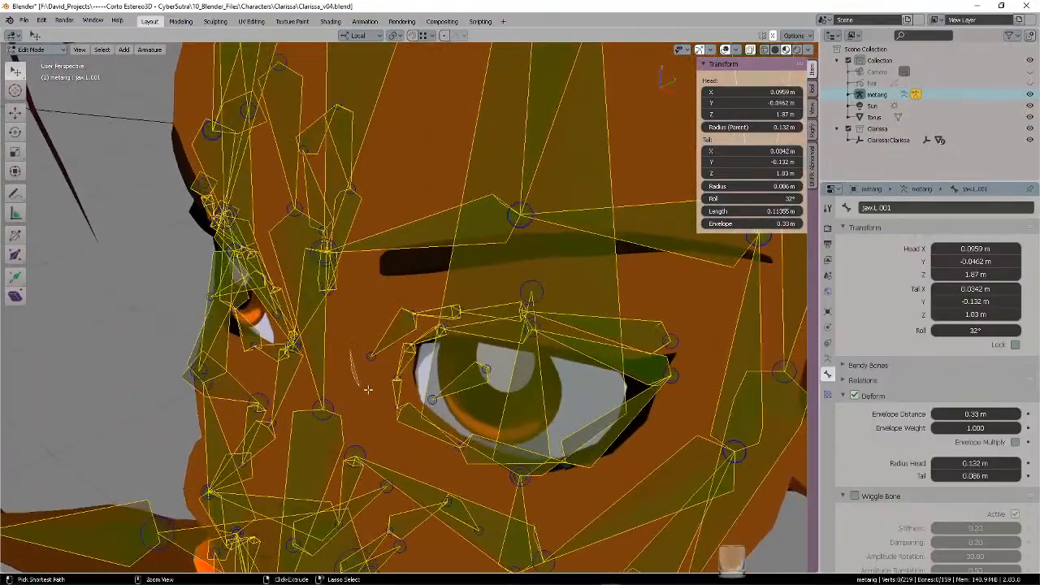
middle_click_drag(389, 318, 669, 277)
key("g")
left_click(398, 343)
- Reposition the middle joints of the lower brow chain along the skin above the upper eyelid
key("g")
left_click(550, 291)
key("g")
left_click(593, 269)
- Fit the outer end joint of the lower brow chain to the face surface, checking it from both sides
key("g")
right_click(574, 254)
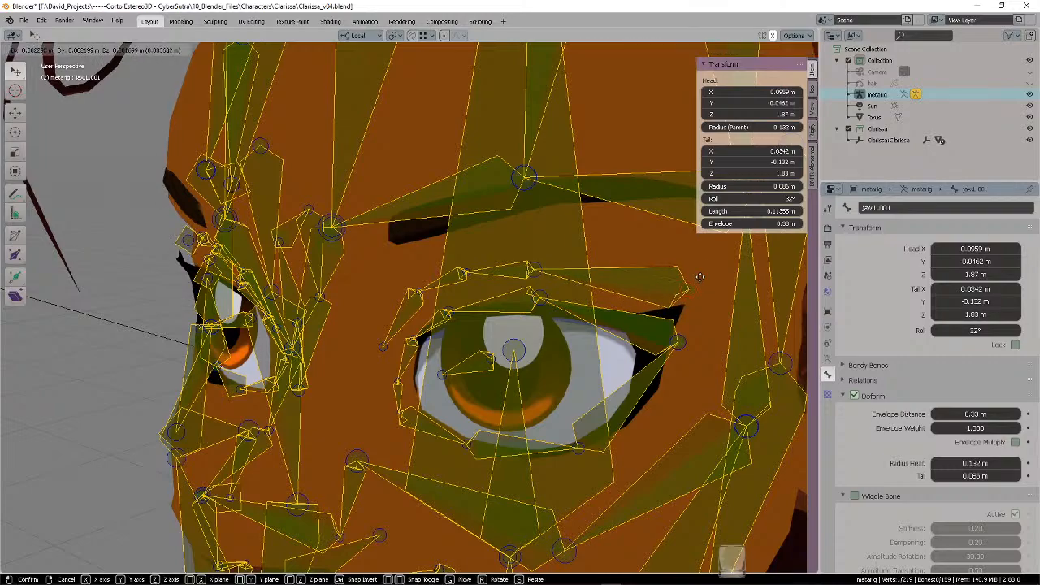
middle_click_drag(702, 276, 645, 248)
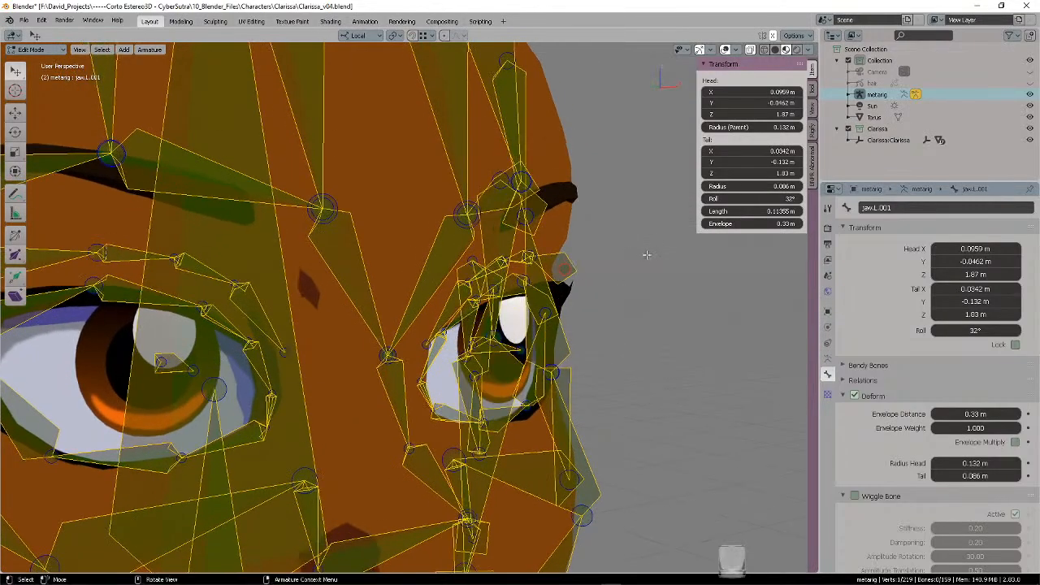
key("g")
left_click(624, 251)
left_click(633, 287)
middle_click_drag(634, 288, 370, 415)
key("g")
key("Escape")
key("g")
key("Escape")
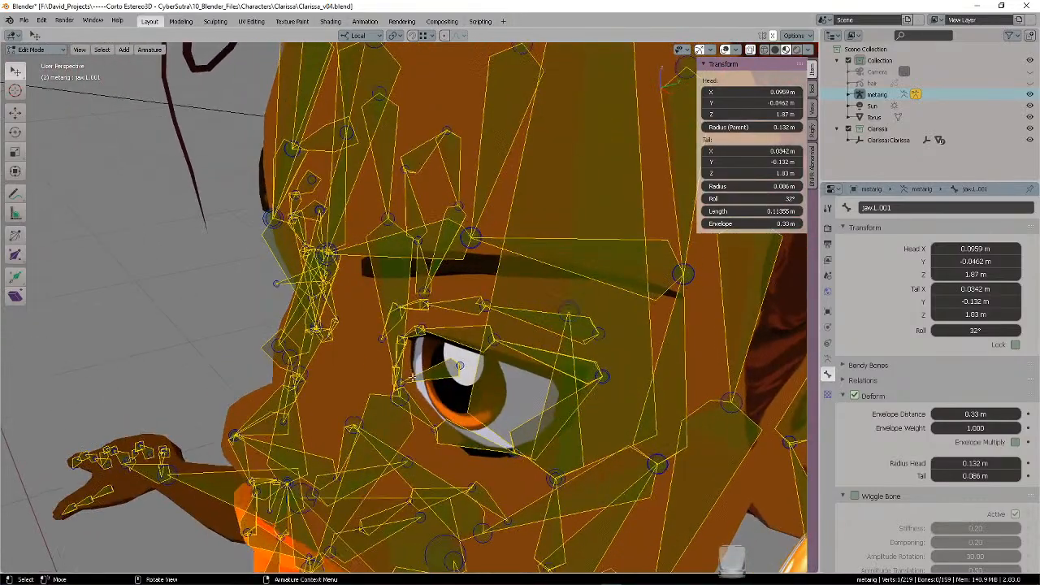
left_click_drag(431, 377, 424, 376)
key("ctrl+z")
middle_click_drag(374, 373, 532, 319)
left_click_drag(530, 318, 514, 329)
key("ctrl+z")
- Adjust an eyelid joint around the eye to sit on the lid surface
middle_click_drag(515, 329, 546, 339)
key("g")
left_click(610, 341)
left_click(610, 341)
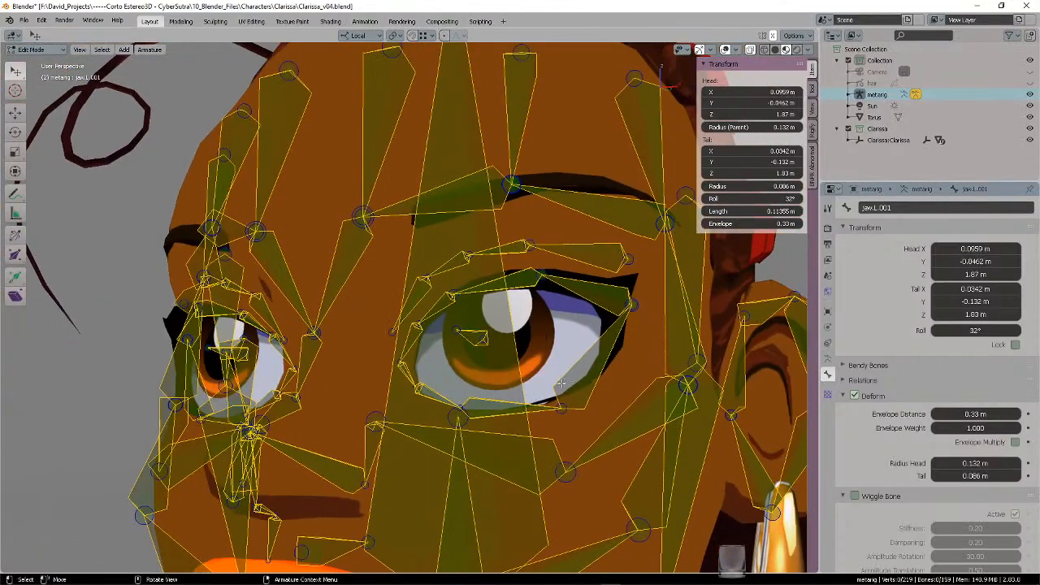
- Move the selected lower eyelid joint to follow the edge of the lower lid
middle_click_drag(580, 402, 484, 329)
right_click_drag(512, 323, 511, 321, "ctrl")
mouse_move(514, 320)
middle_mouse_down()
mouse_move(528, 317)
mouse_move(515, 320)
mouse_move(527, 327)
mouse_move(506, 328)
mouse_move(525, 323)
middle_mouse_up()
key("g")
left_click(548, 325)
- Centre the eye bone on the pupil in front view and save the file
key("g")
left_click(506, 328)
key("KP_1")
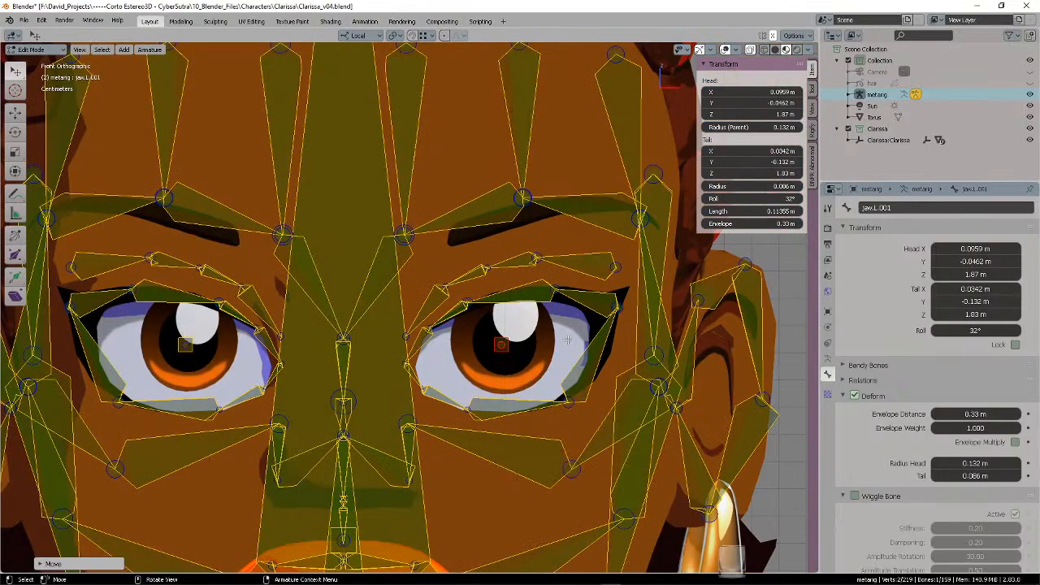
key("g")
left_click(569, 338)
middle_click_drag(568, 338, 562, 303)
middle_click_drag(526, 299, 489, 288)
key("ctrl+s")
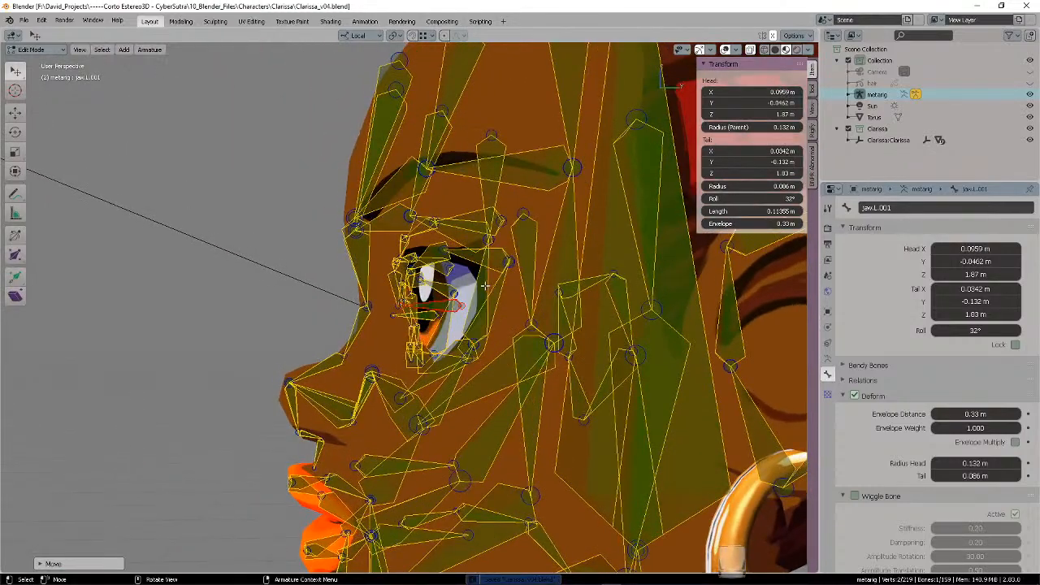
- Slide the eye bone backward along its local Y axis in side view
key("KP_3")
scroll(485, 283, "up", 3)
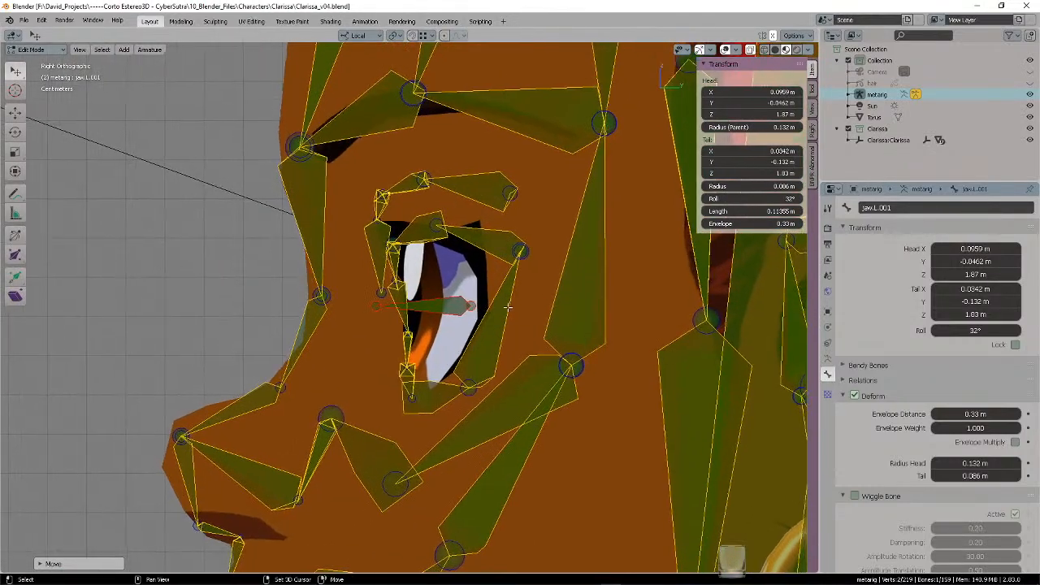
key("g")
key("x")
key("y")
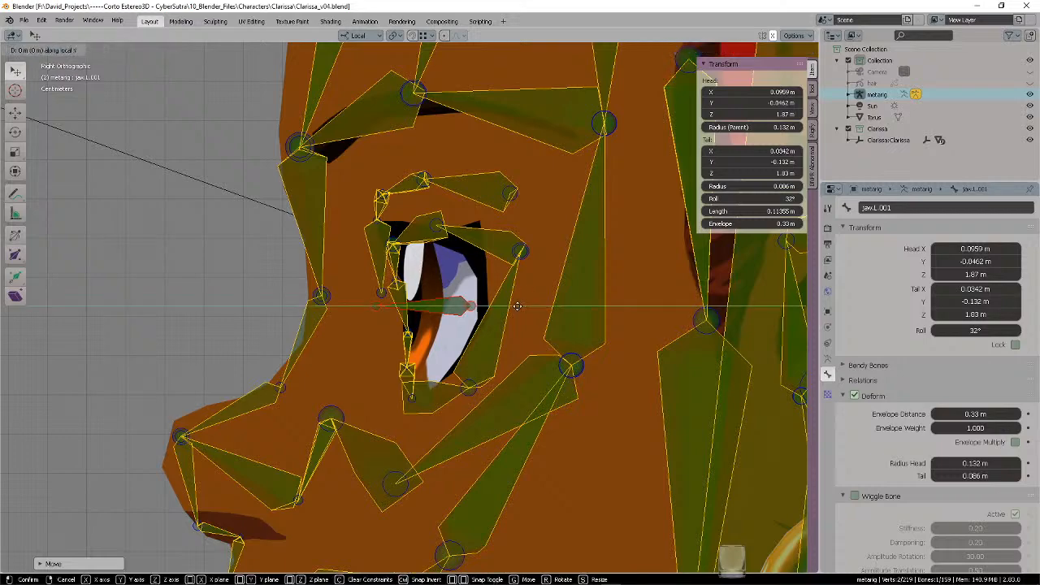
left_click(536, 308)
middle_click_drag(534, 302, 407, 311)
key("g")
key("y")
right_click(491, 270)
key("KP_1")
scroll(519, 285, "down", 2)
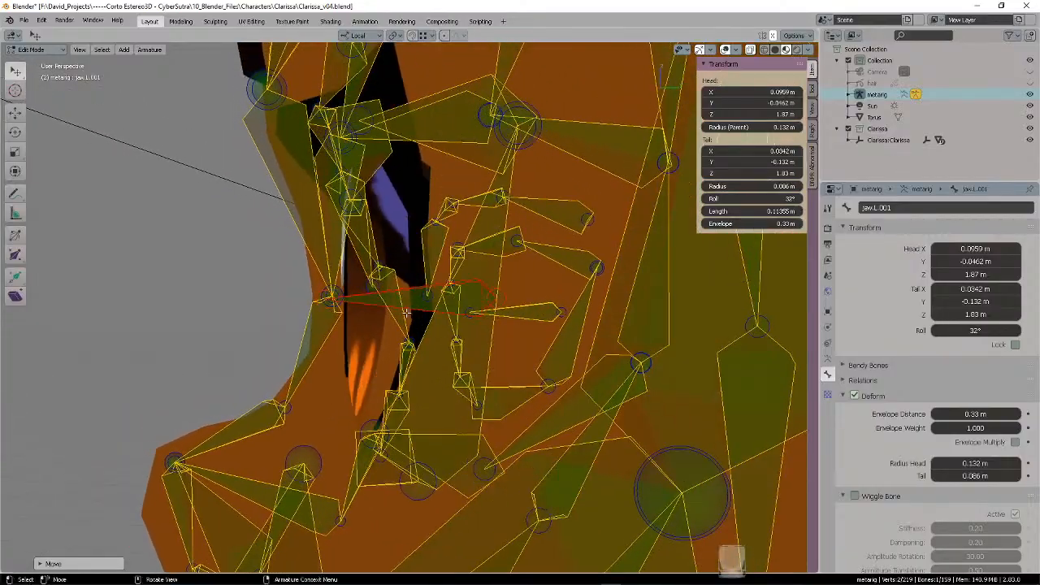
middle_click_drag(363, 366, 544, 317)
key("KP_3")
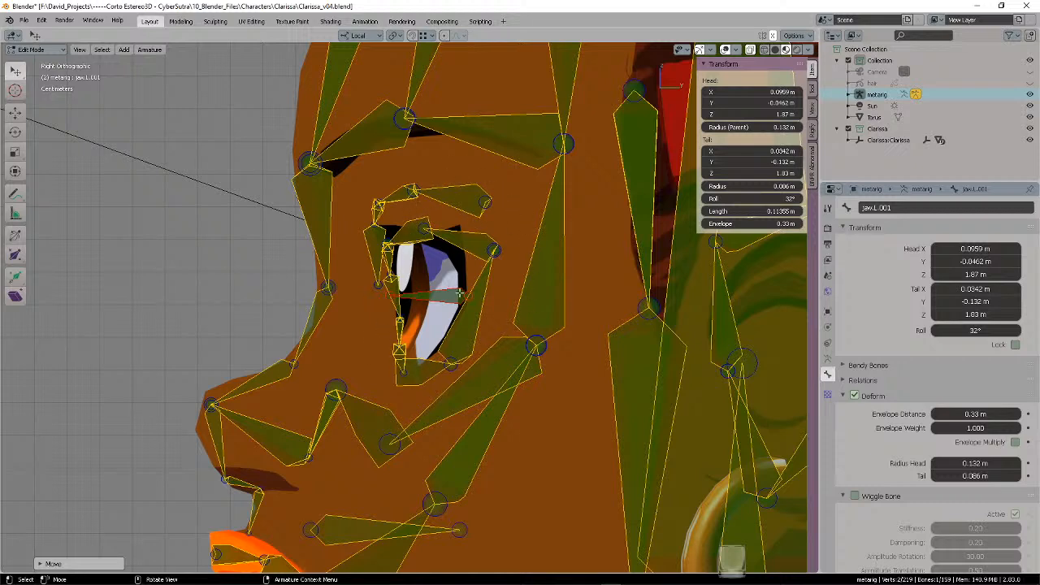
- Refine the depth of the eye bone by moving it slightly backward along its local Y axis
key("g")
key("y")
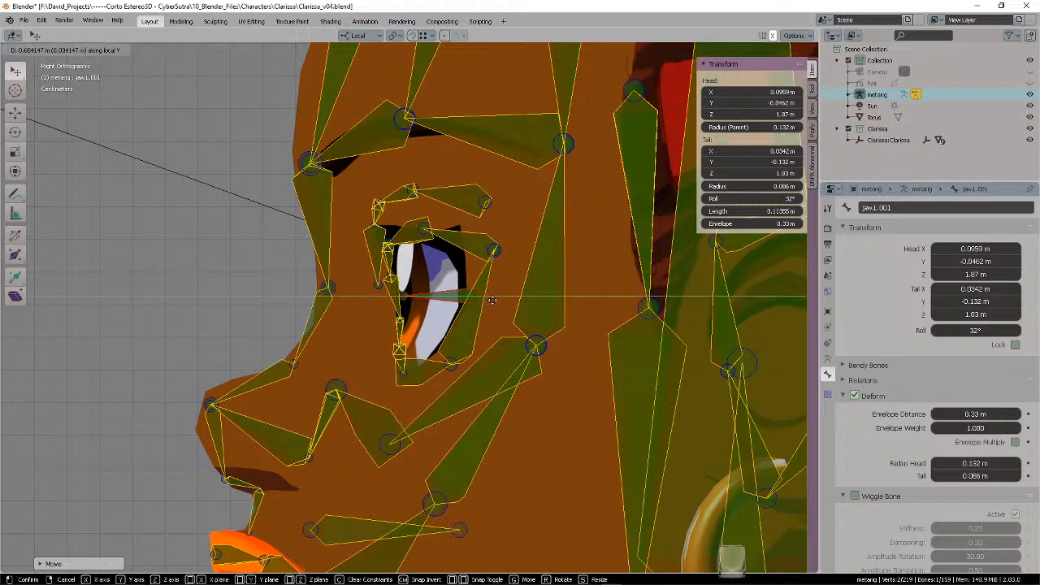
left_click(493, 301)
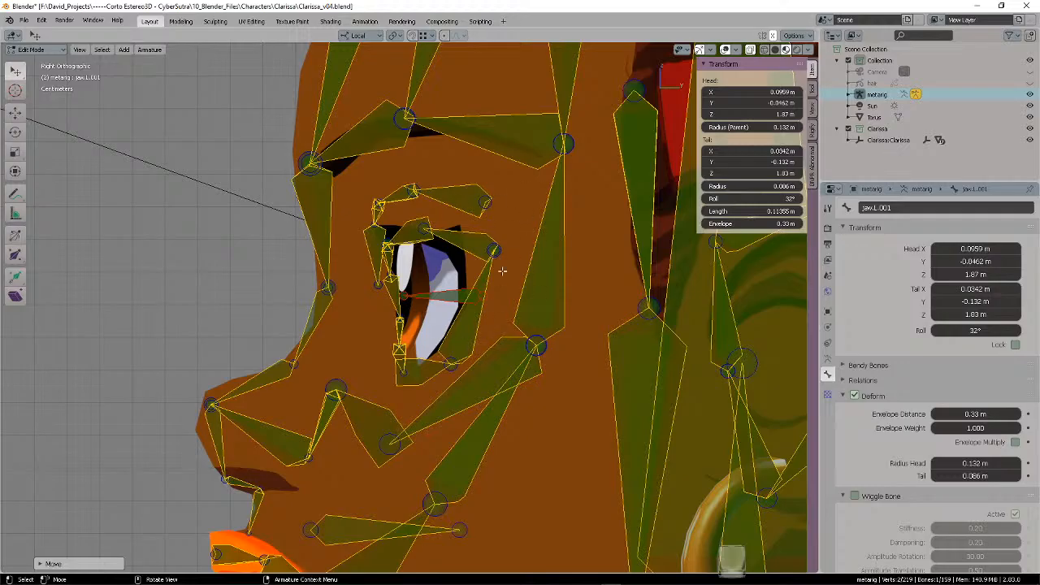
- Recentre the eye bone vertically on the pupil in front view and save the file
middle_click_drag(452, 260, 535, 268)
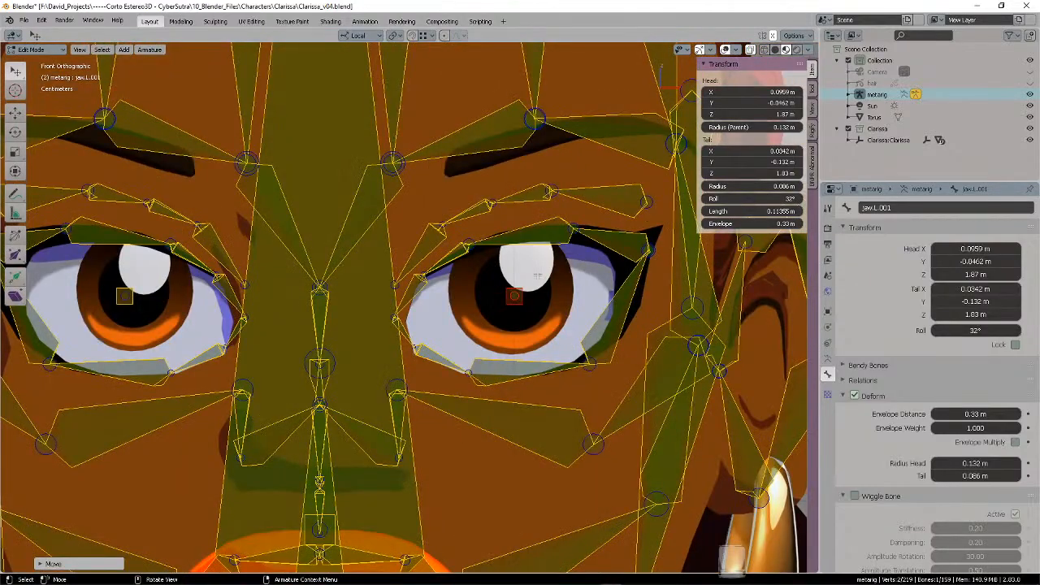
key("g")
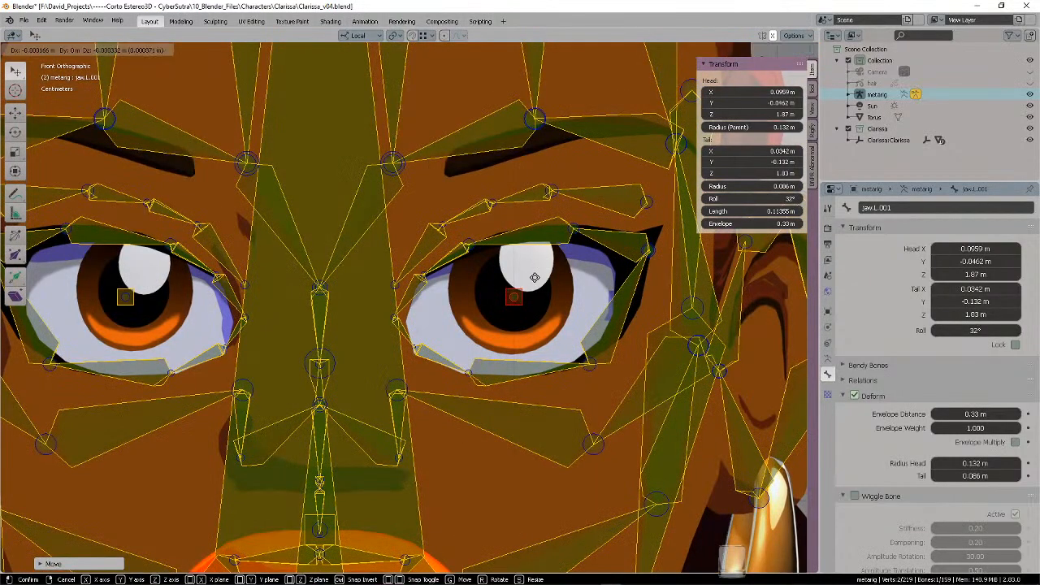
left_click(537, 278)
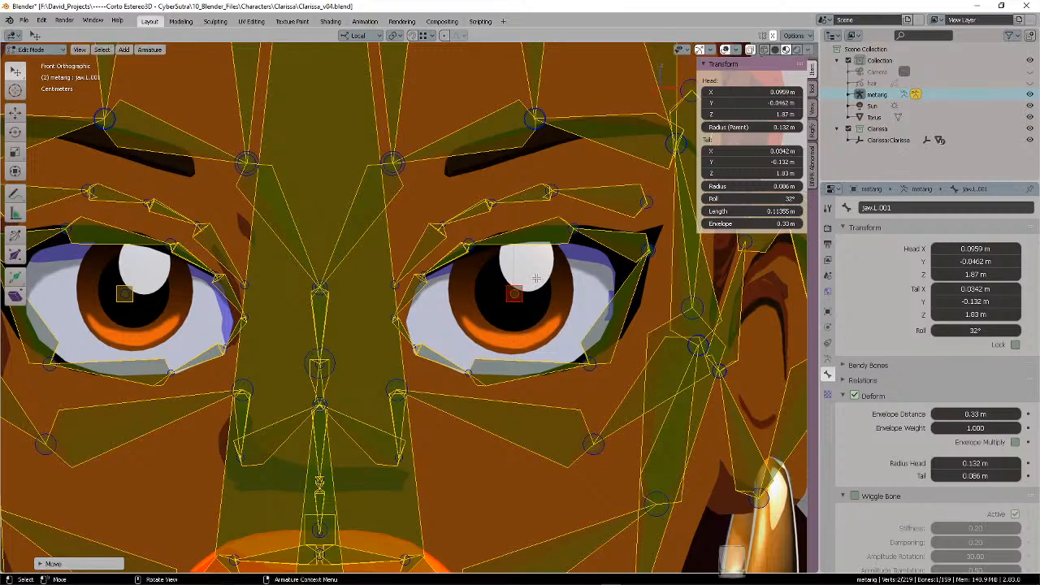
scroll(536, 279, "down", 5)
middle_click_drag(549, 272, 533, 270)
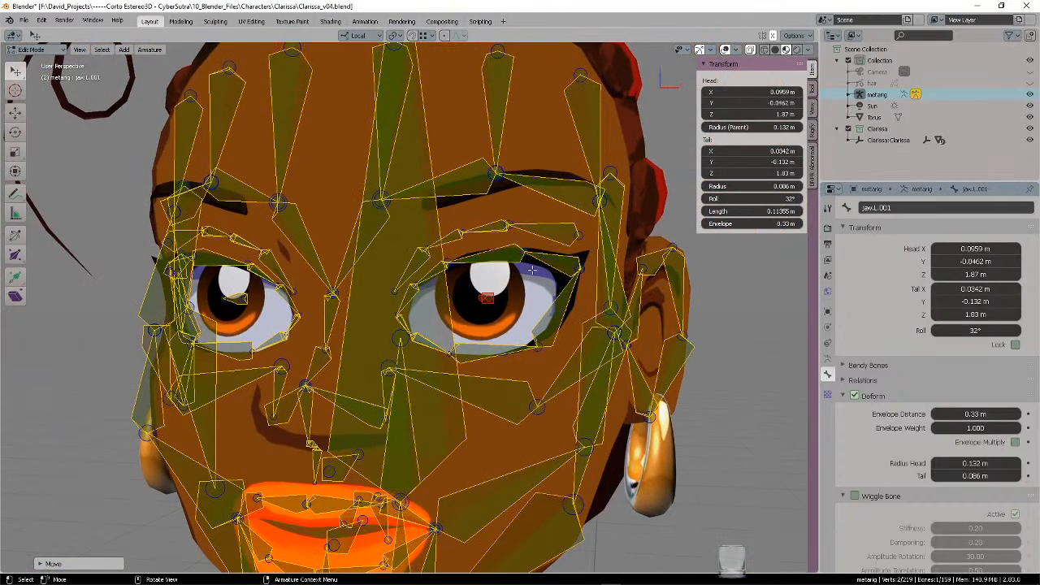
key("ctrl+s")
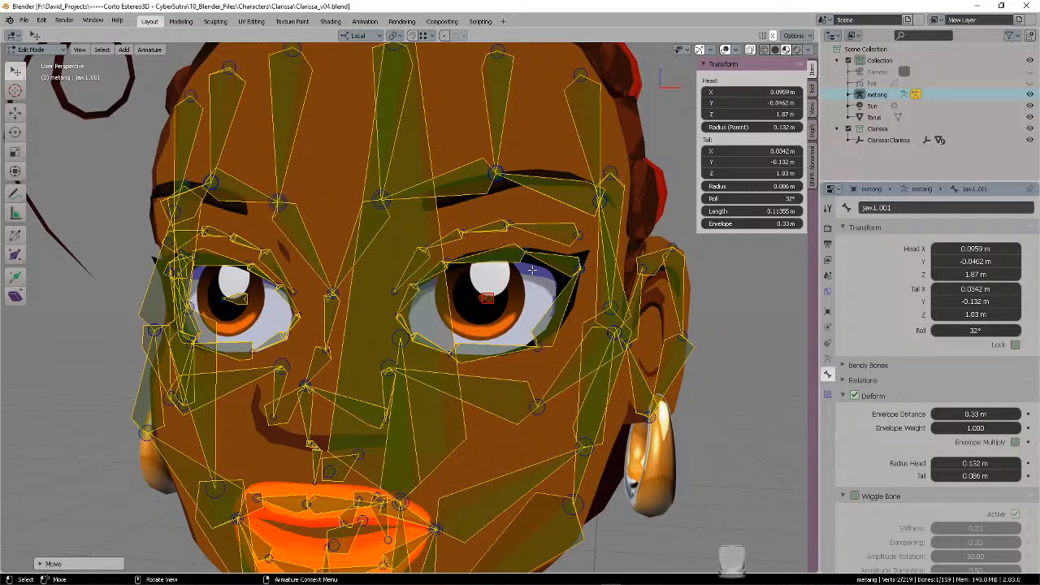
- Check the metarig's fit over the whole character in front view and save the current file
scroll(540, 260, "down", 4)
middle_click_drag(541, 260, 547, 286)
scroll(520, 268, "up", 5)
scroll(524, 293, "down", 4)
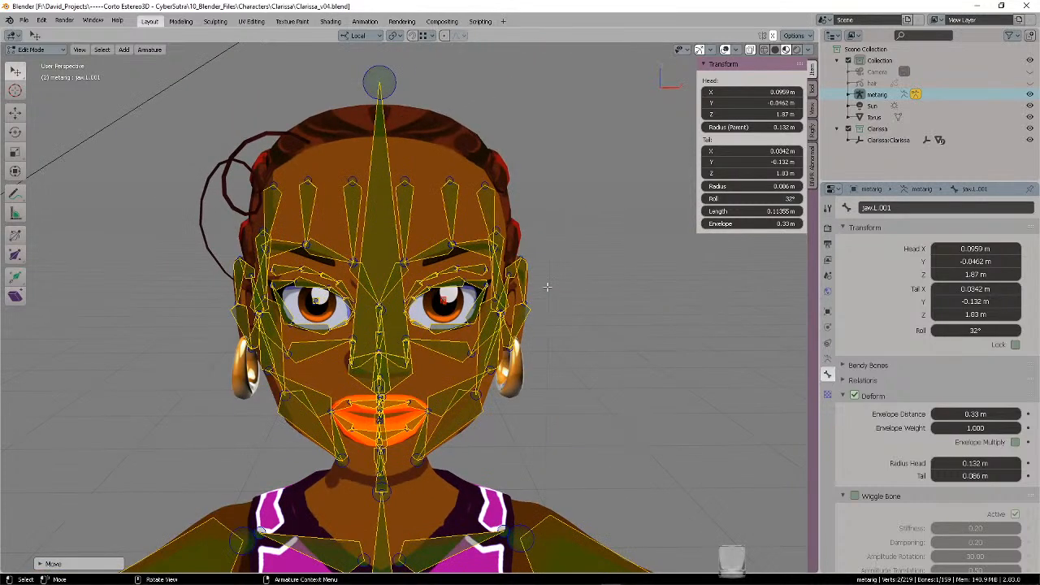
scroll(536, 280, "down", 5)
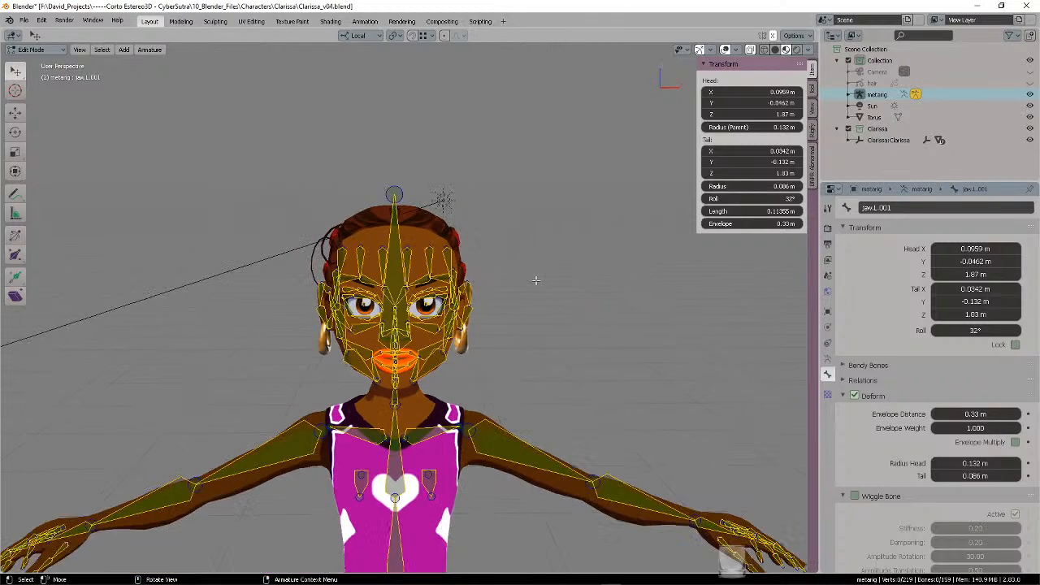
middle_click_drag(534, 278, 521, 207)
scroll(484, 317, "down", 2)
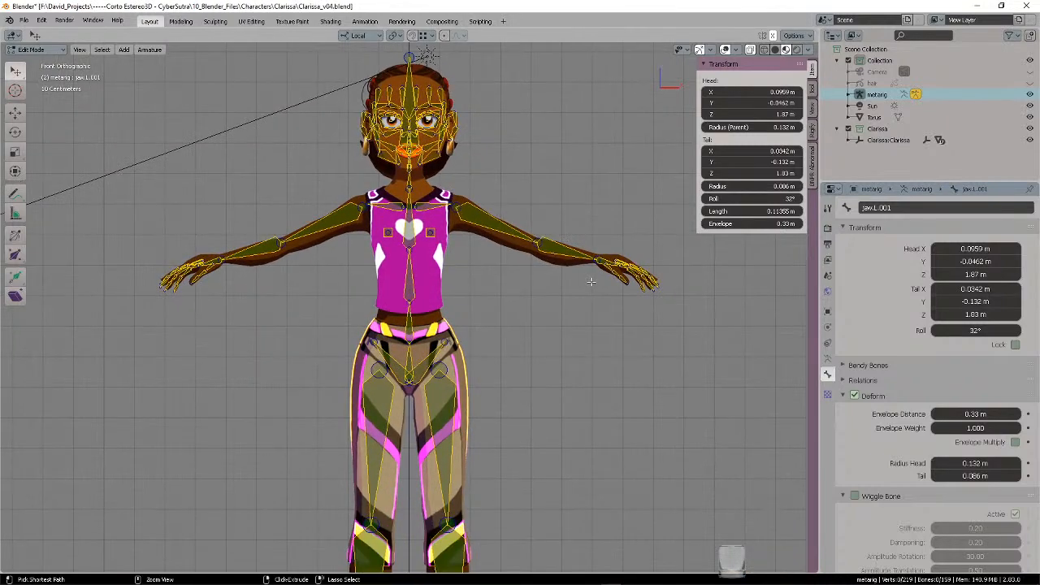
key("ctrl+s")
- Save the file as a new version named Clarissa_v05.blend in the Clarissa folder
left_click(23, 19)
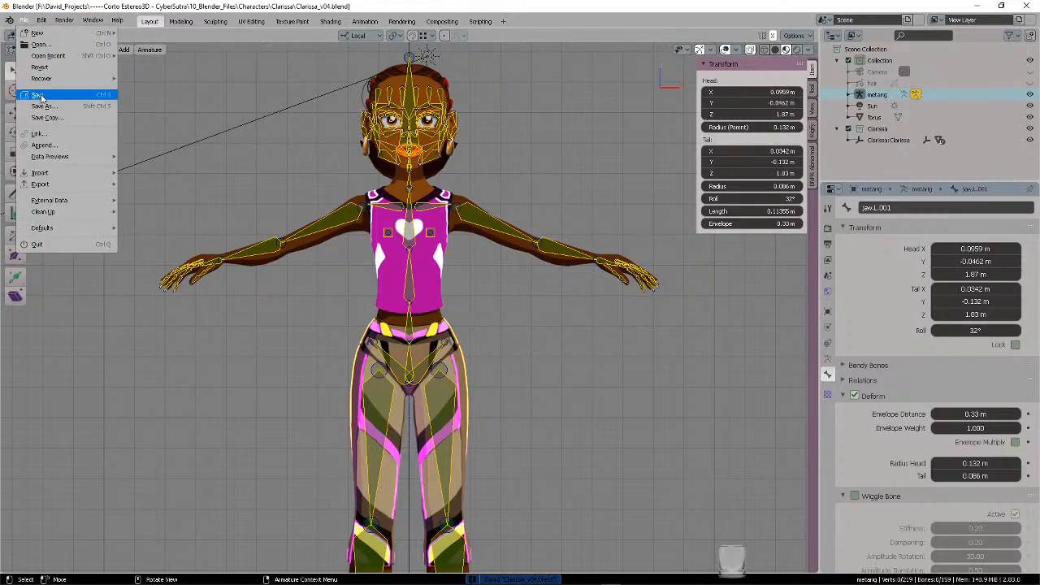
left_click(32, 104)
left_click(366, 406)
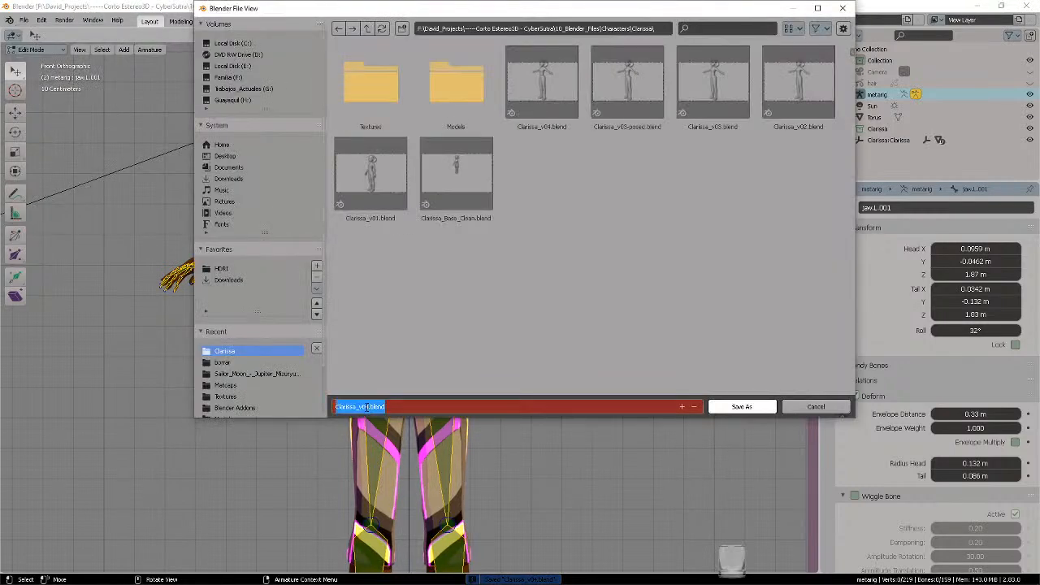
left_click(366, 406)
key("Delete")
type("5")
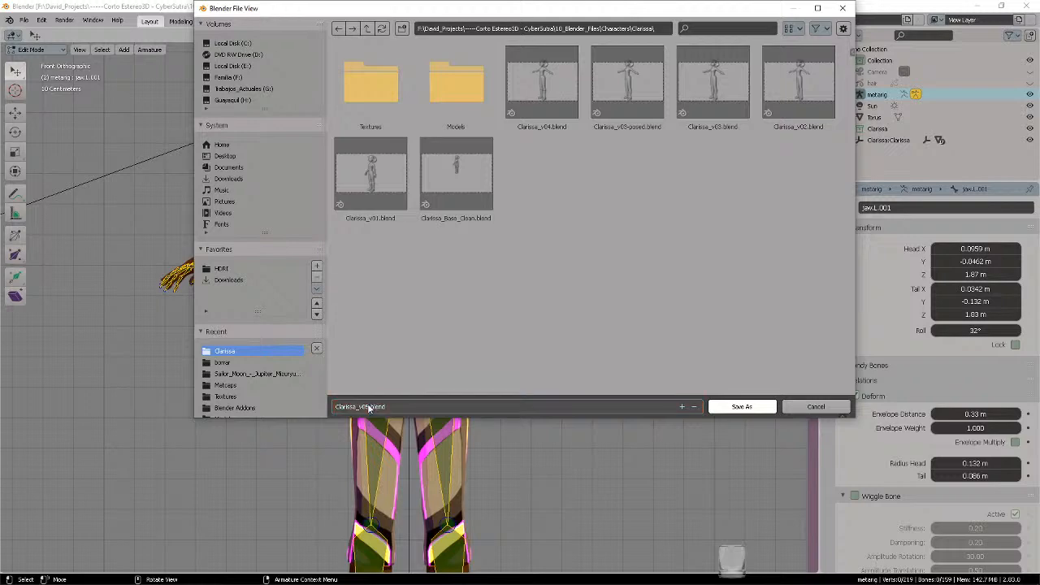
key("Return")
left_click(741, 406)
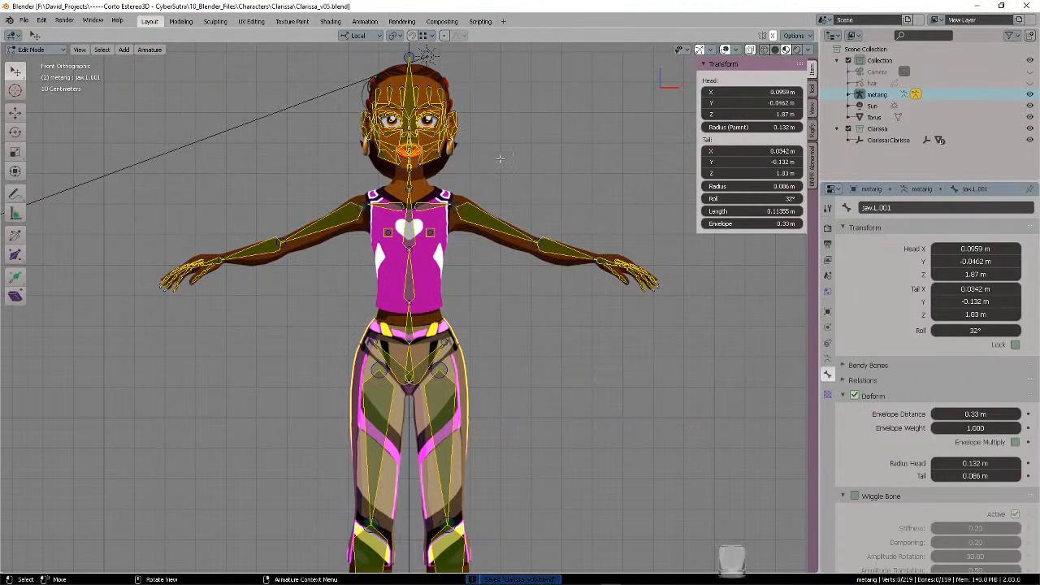
- Move the joint between lower lip and chin onto the crease below the lip in side view
middle_click_drag(540, 143, 580, 155)
key("KP_1")
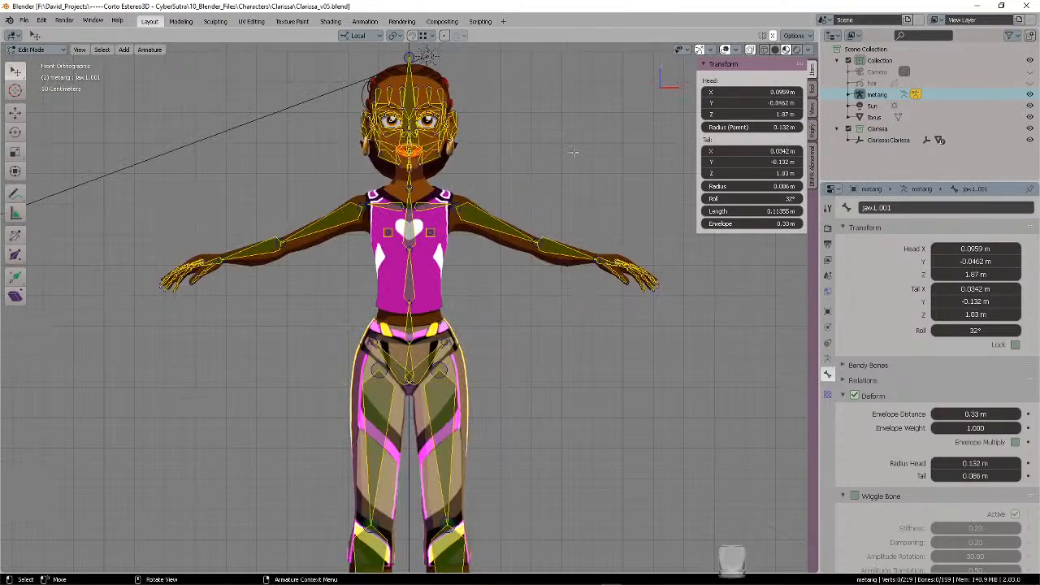
key("KP_3")
scroll(561, 187, "up", 5)
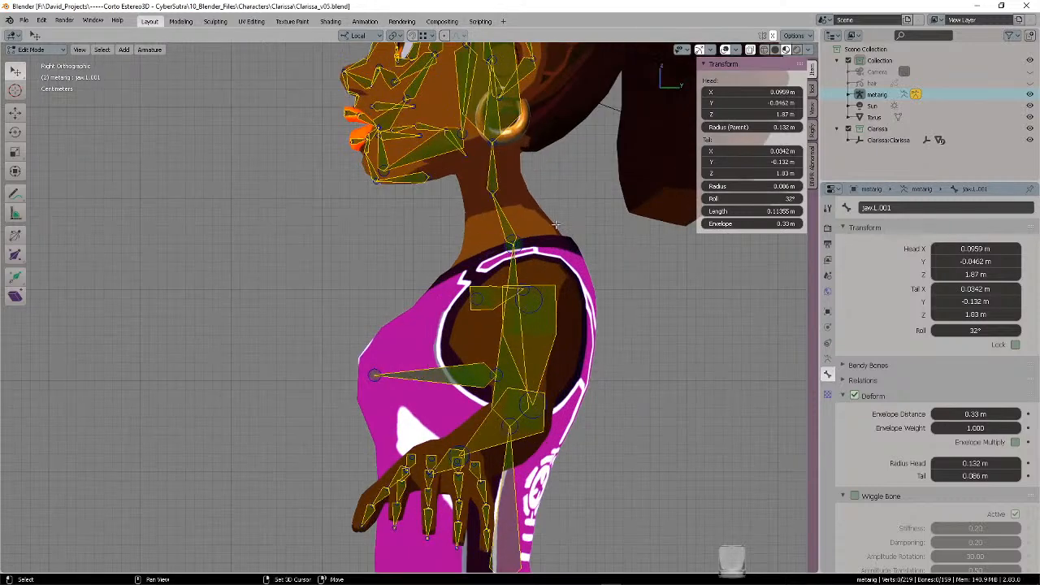
middle_click_drag(556, 224, 494, 403, "shift")
scroll(511, 343, "up", 4)
middle_click_drag(504, 334, 569, 311, "shift")
mouse_move(398, 355)
right_mouse_down("ctrl")
mouse_move(396, 418)
mouse_move(398, 359)
right_mouse_up("ctrl")
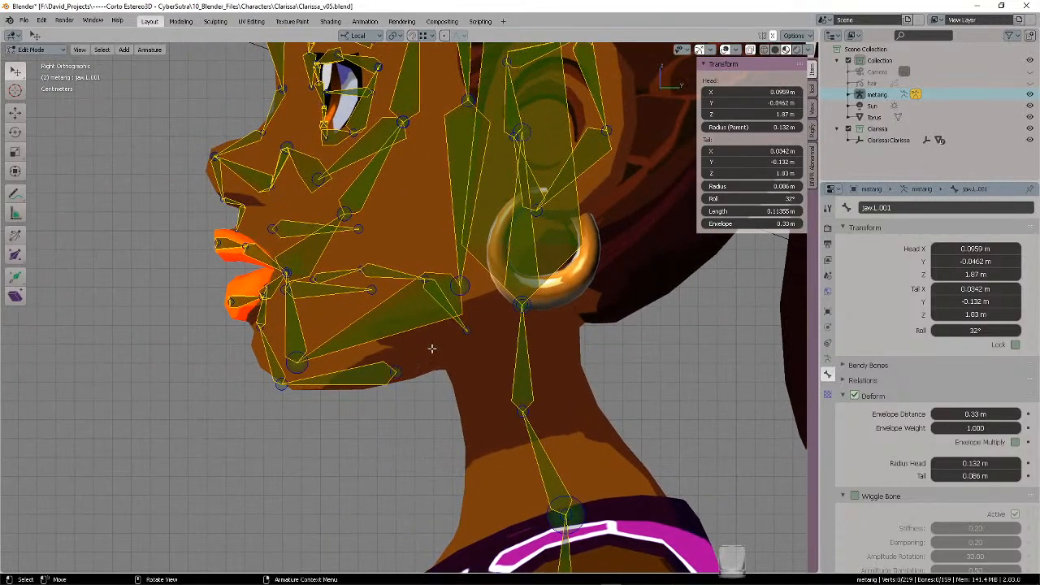
scroll(315, 335, "up", 3)
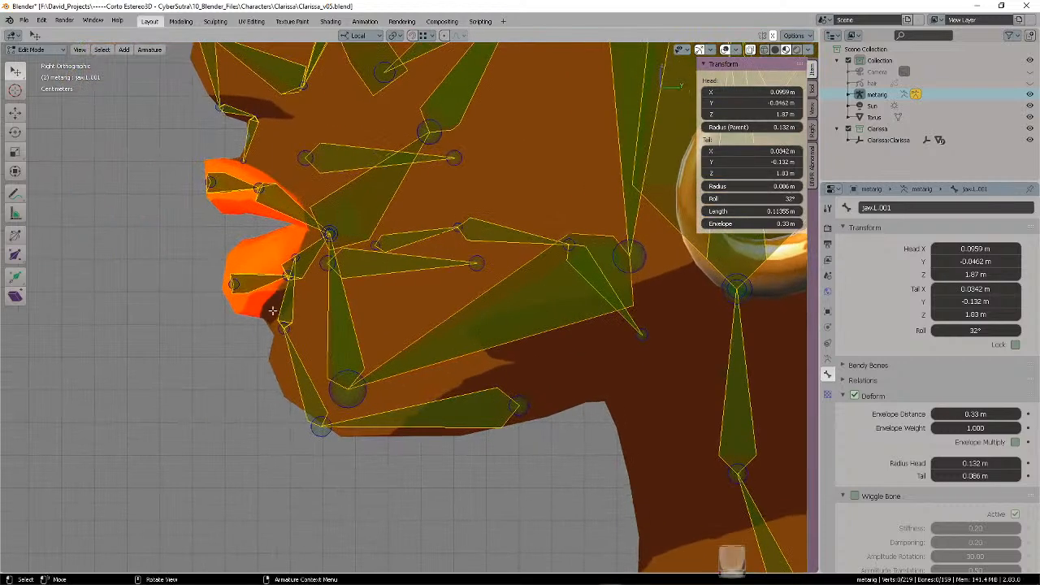
key("g")
left_click(304, 322)
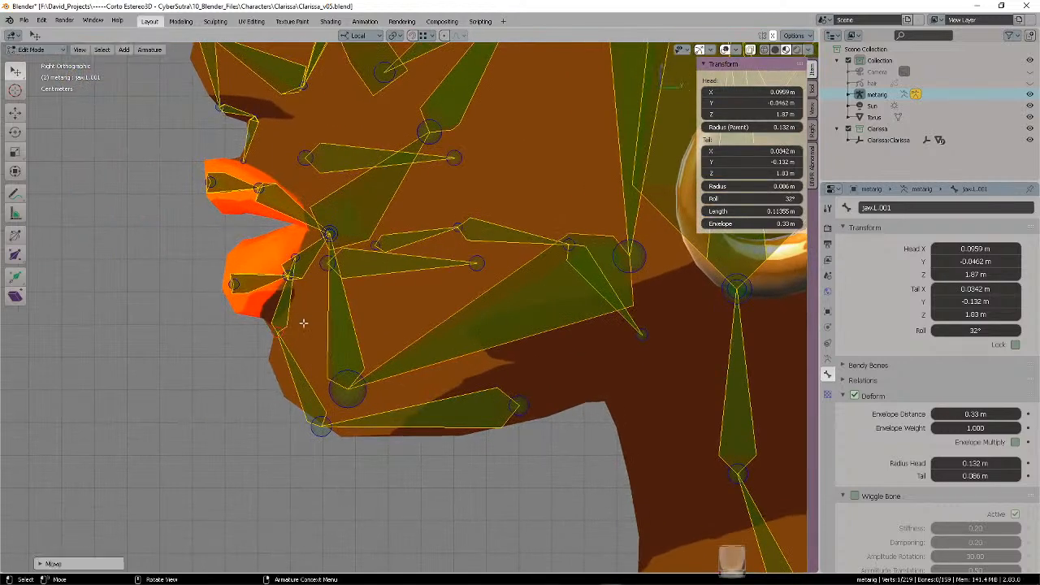
- Shift the joint at the tip of the chin slightly back and down to follow the chin's underside
key("alt+a")
right_click_drag(315, 413, 338, 424, "ctrl")
key("g")
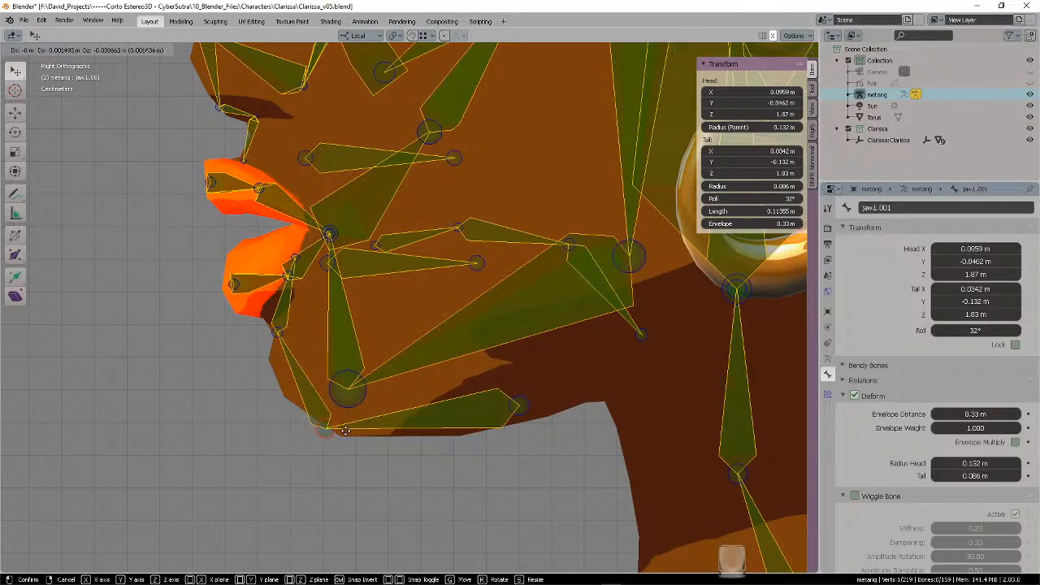
left_click(346, 429)
key("alt+a")
- Move the mouth-corner joint shared by the lip and cheek bones to the corner where the lips meet in side view
key("KP_1")
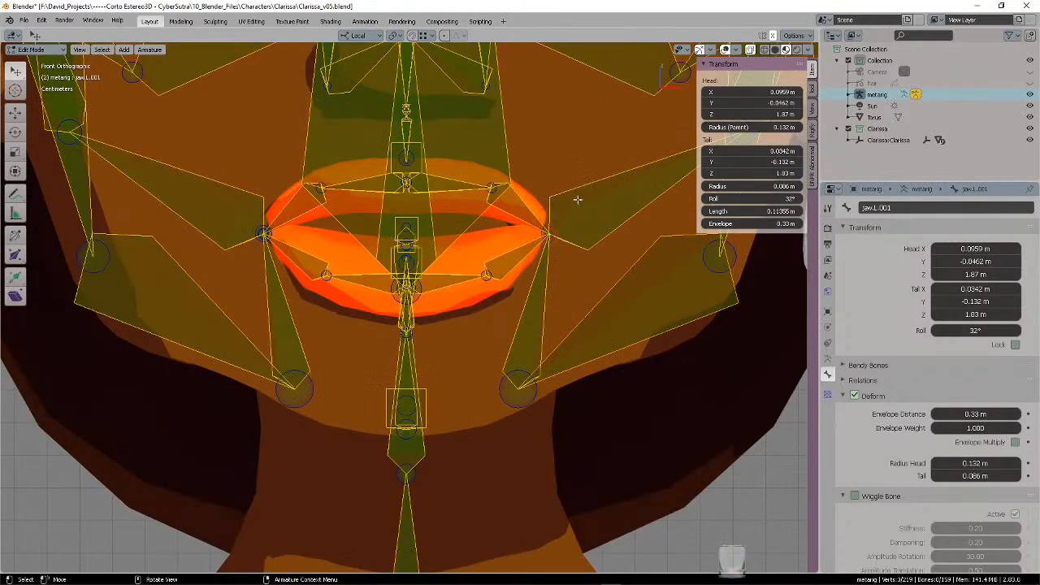
key("KP_3")
key("g")
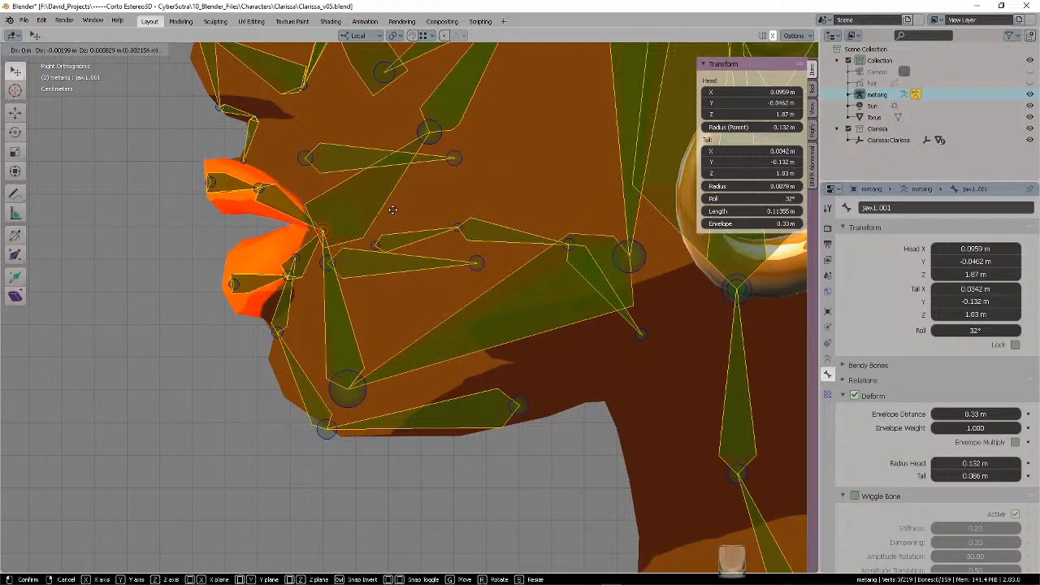
left_click(373, 195)
left_click(302, 217)
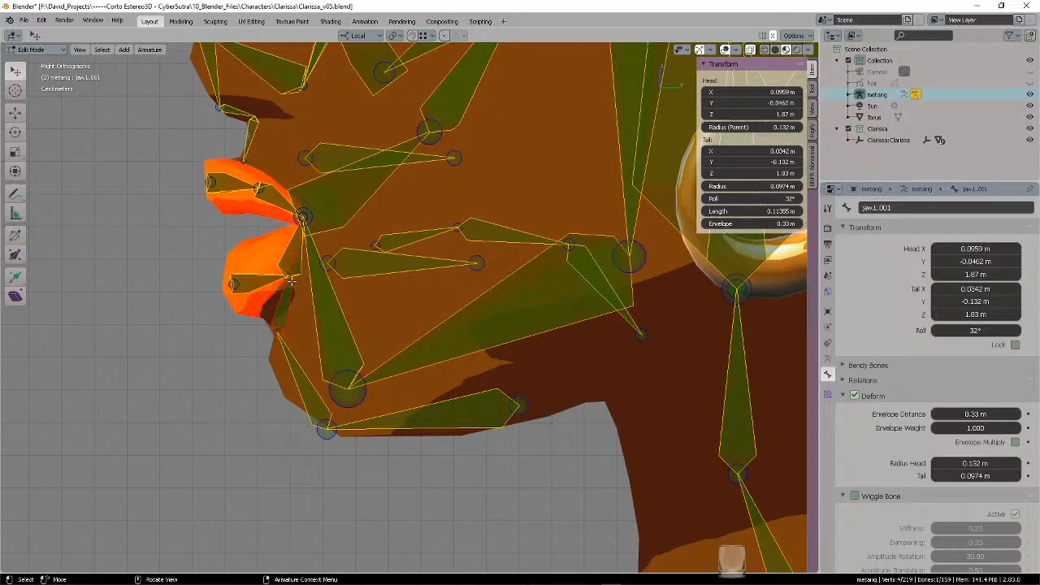
- Move the middle joint of the lower lip bones forward onto the lip in side view and save the file
scroll(289, 272, "up", 3)
scroll(287, 260, "down", 1)
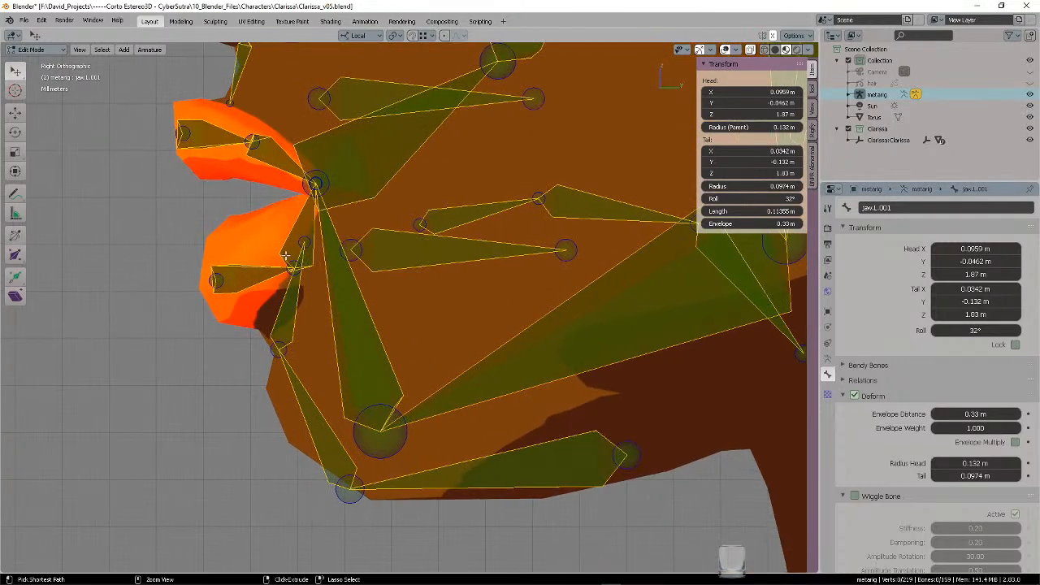
key("g")
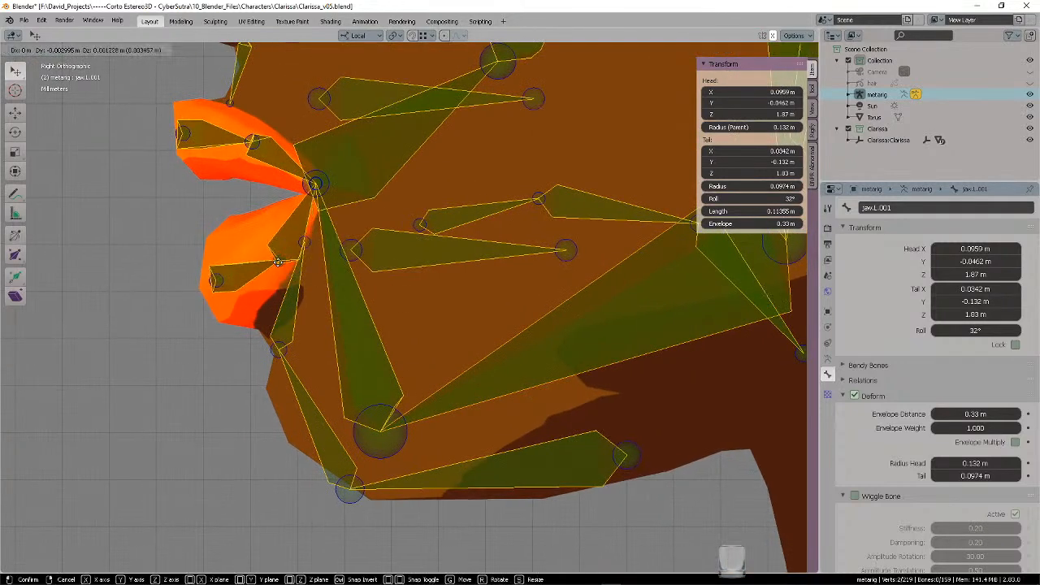
left_click(277, 261)
scroll(276, 257, "down", 4)
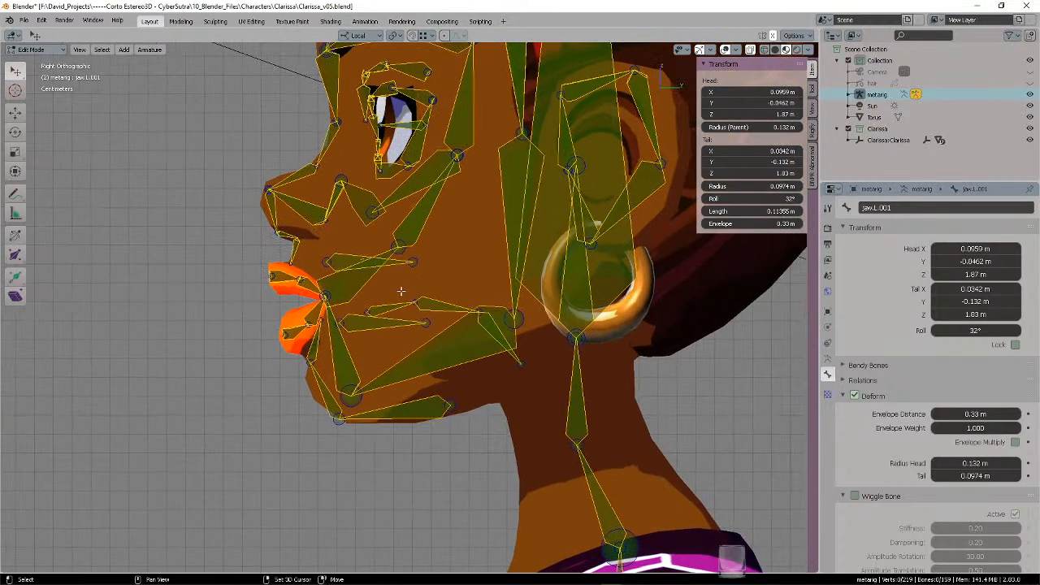
key("ctrl+s")
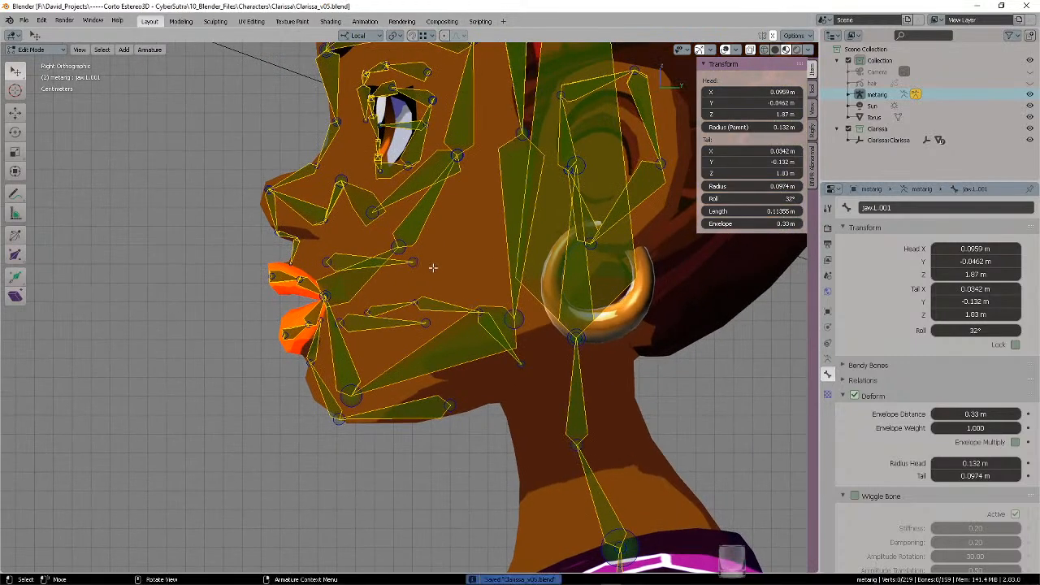
scroll(468, 242, "up", 1)
middle_click_drag(483, 208, 482, 324, "shift")
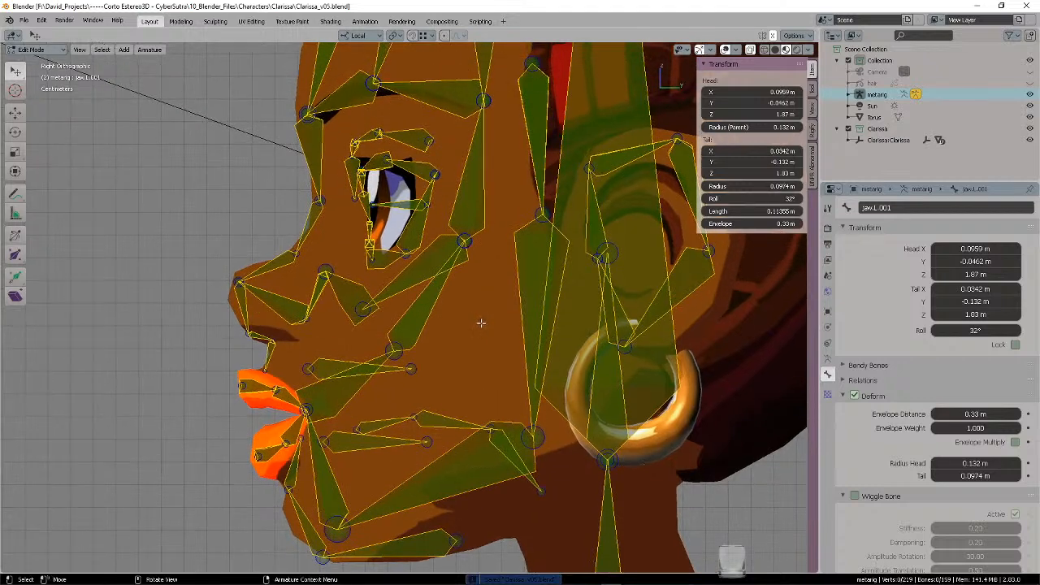
scroll(478, 322, "down", 1)
scroll(478, 322, "up", 1)
scroll(457, 309, "down", 1)
middle_click_drag(459, 307, 469, 251, "shift")
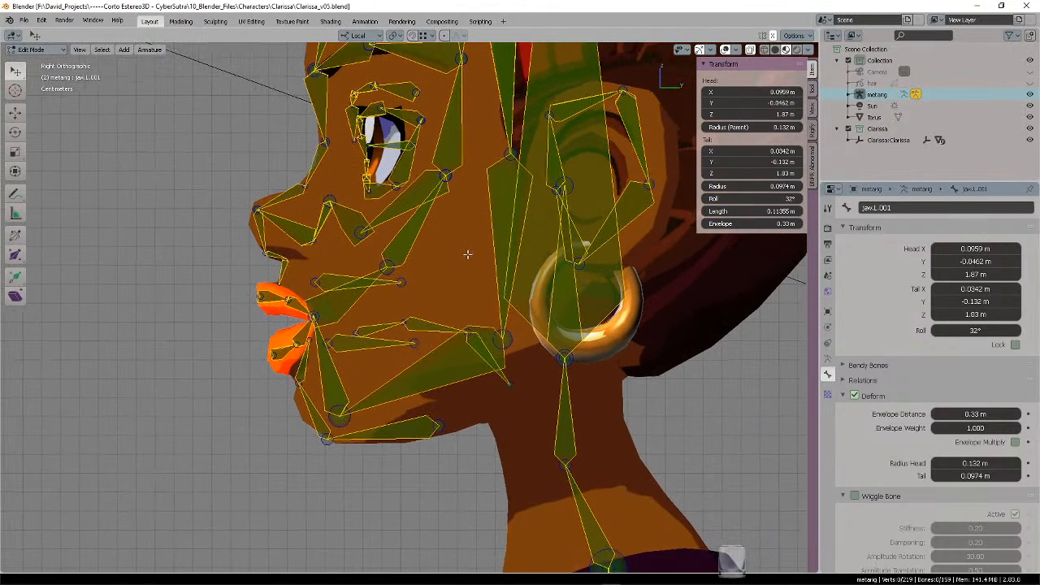
scroll(463, 282, "up", 2)
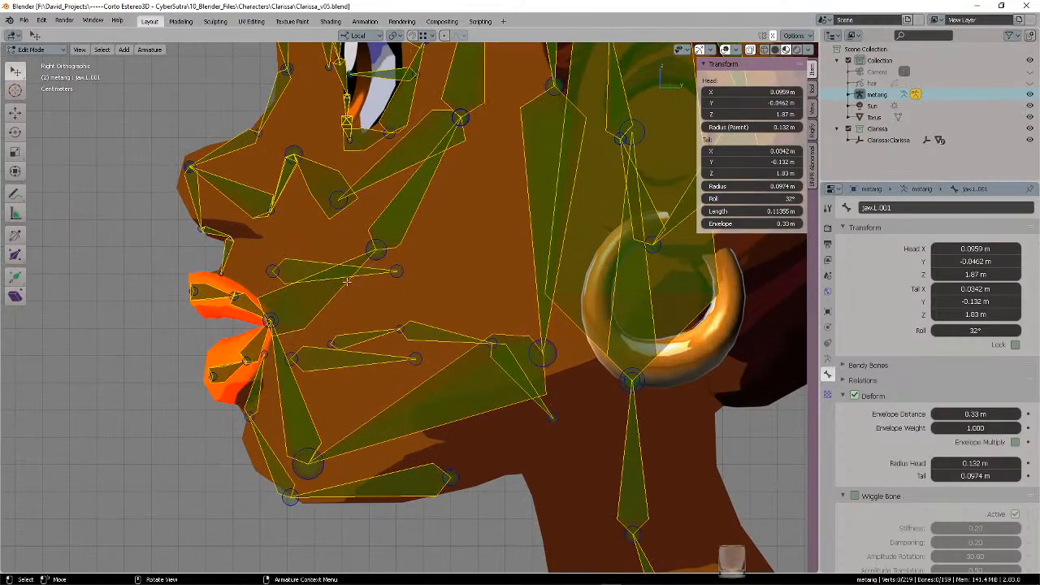
left_click(295, 269)
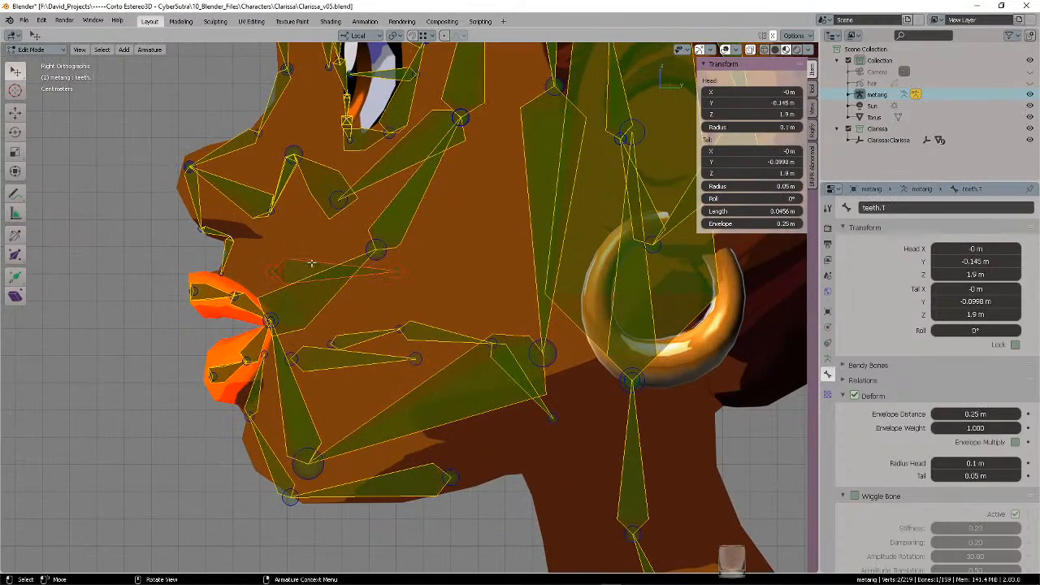
key("g")
right_click(315, 262)
left_click(328, 359)
key("g")
right_click(333, 362)
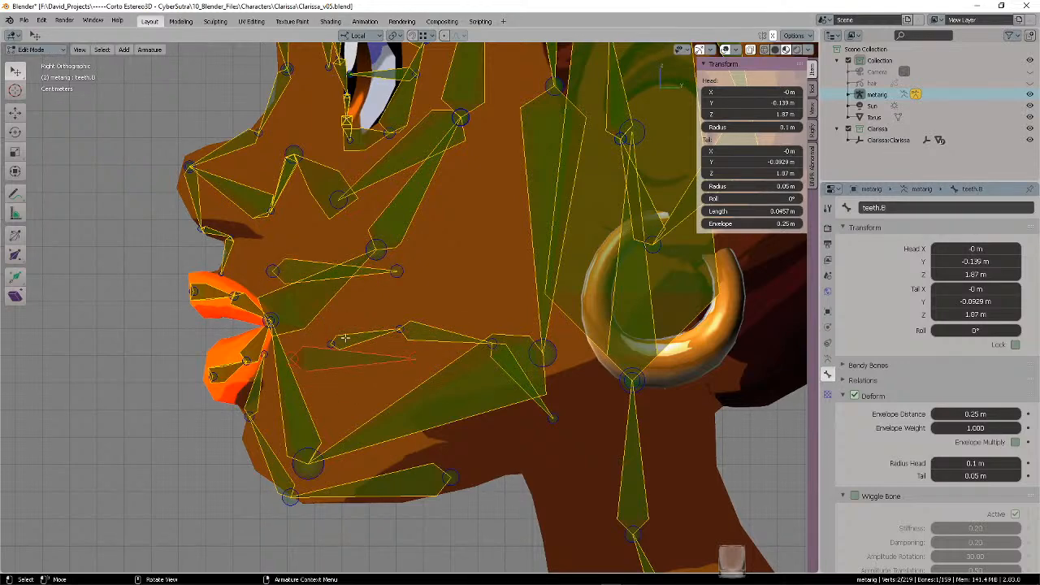
- Shift all three tongue bones together forward toward the lips in side view
left_click(434, 337)
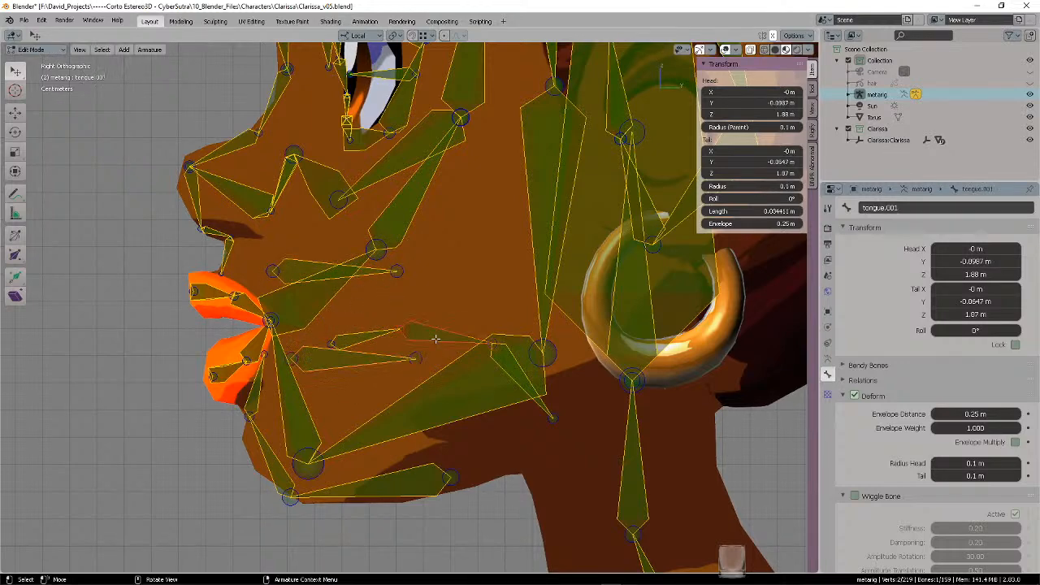
left_click(378, 336)
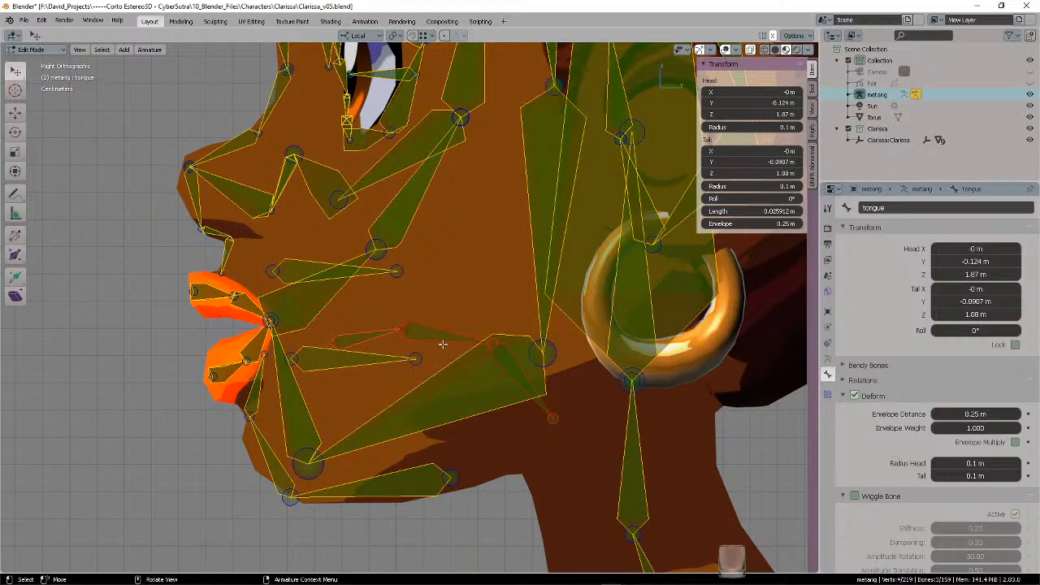
key("g")
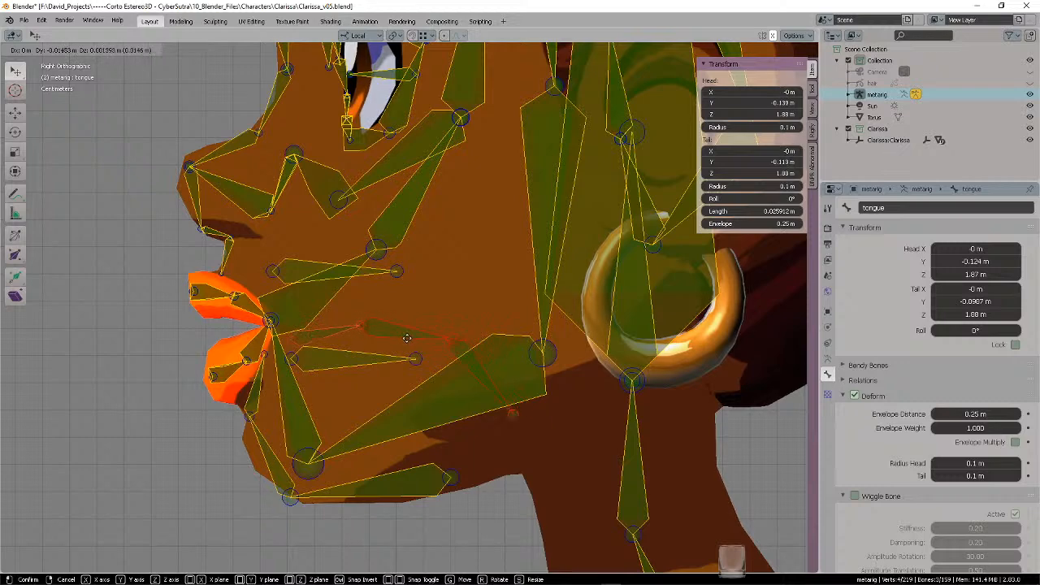
left_click(498, 388)
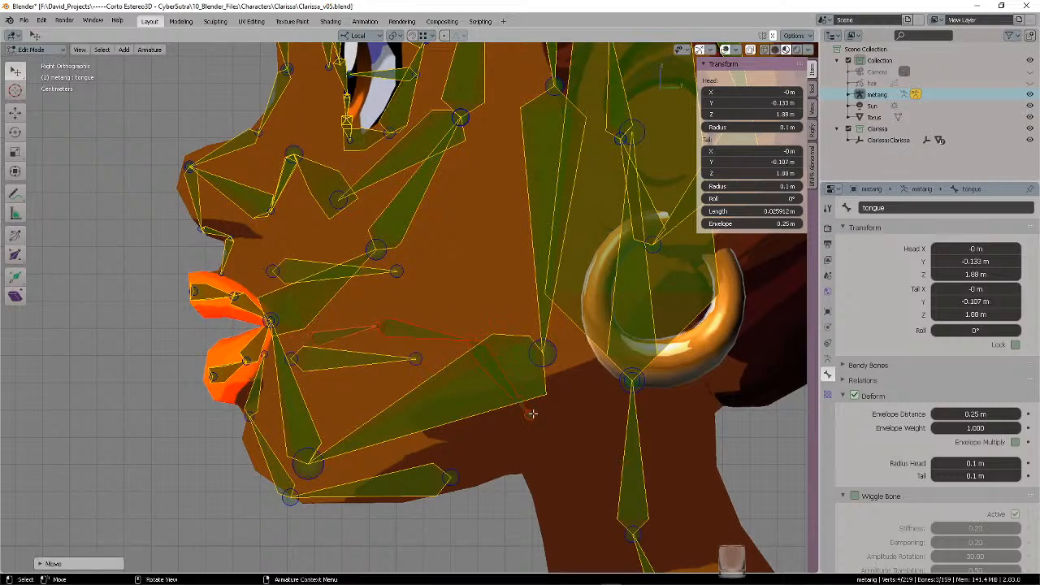
- Move the rear end joint of the tongue chain up and slightly forward
left_click(532, 413)
key("g")
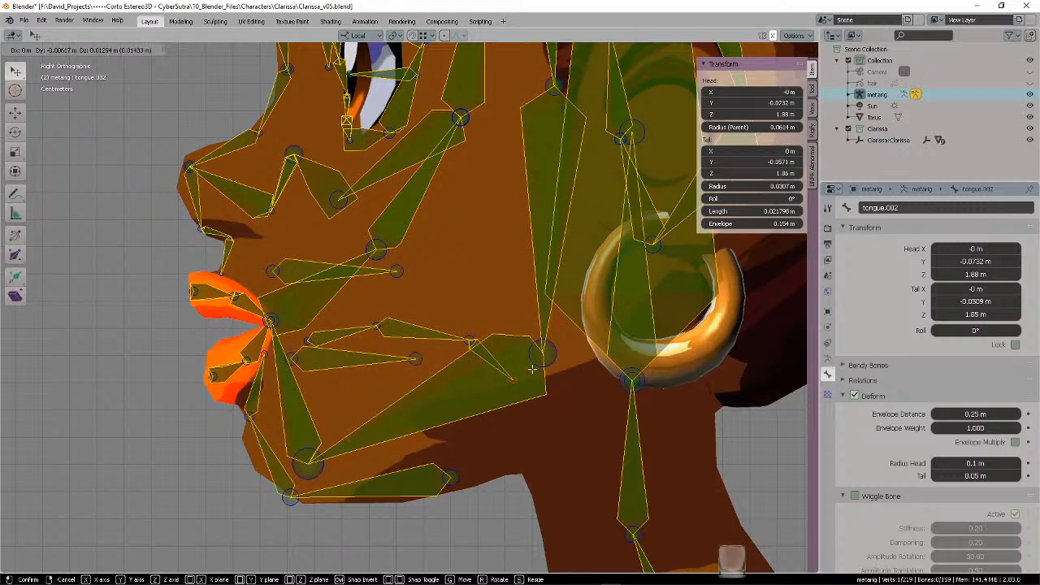
left_click(533, 369)
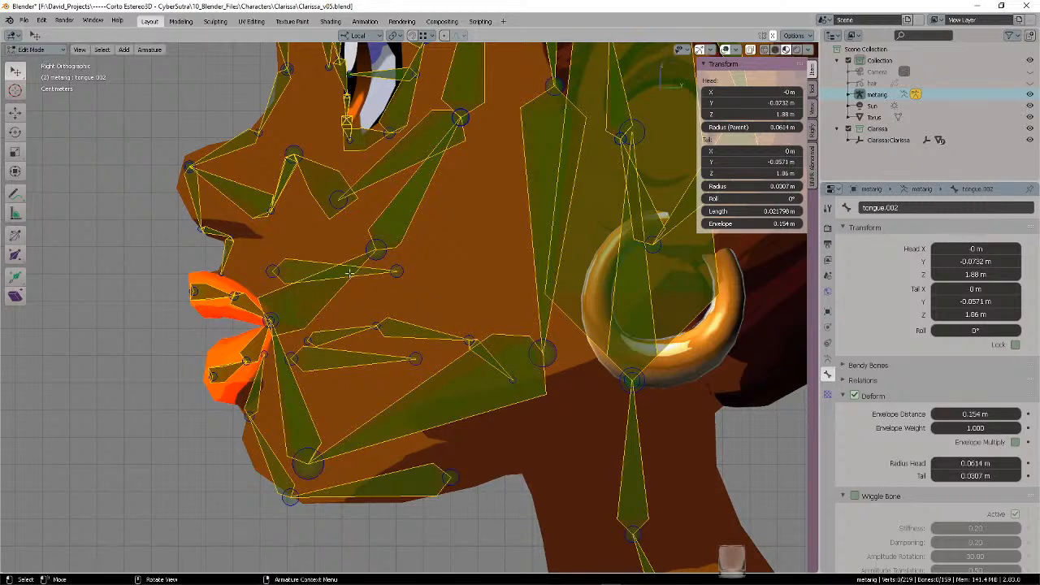
- Move the joint between the middle and rear tongue bones slightly forward and up
left_click(307, 265)
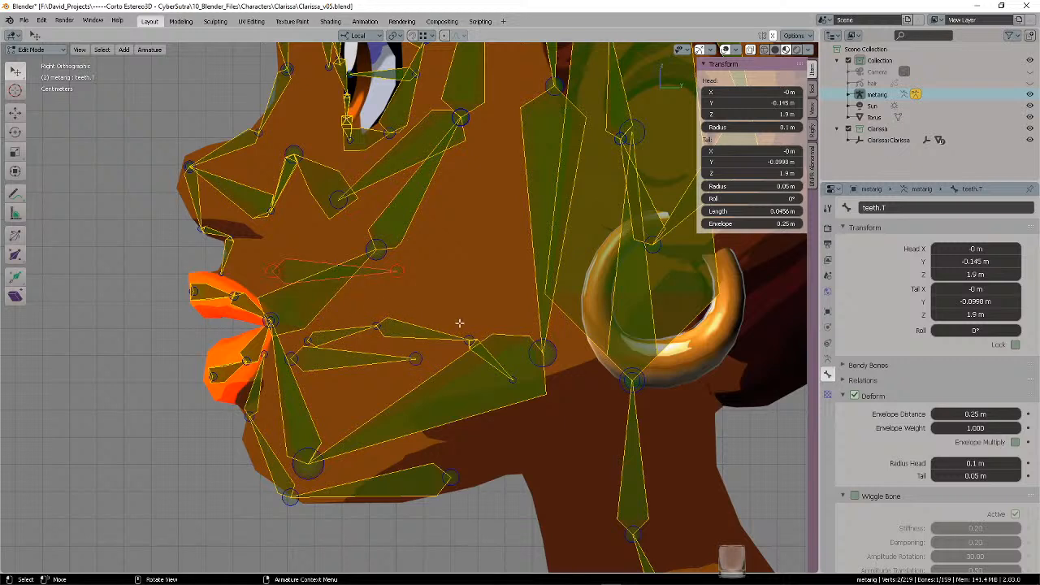
key("alt+a")
mouse_move(465, 327)
right_mouse_down("ctrl")
mouse_move(463, 346)
mouse_move(478, 325)
right_mouse_up("ctrl")
key("g")
left_click(461, 325)
key("alt+a")
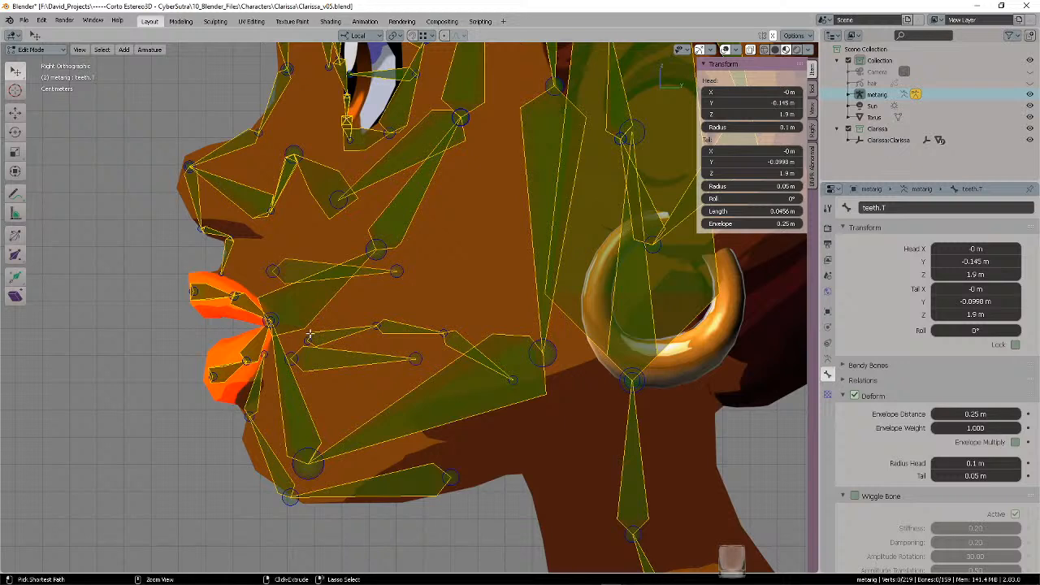
- Raise the rear end of the upper teeth bone and shift the whole bone slightly down and back
left_click(303, 267)
left_click(341, 358)
key("g")
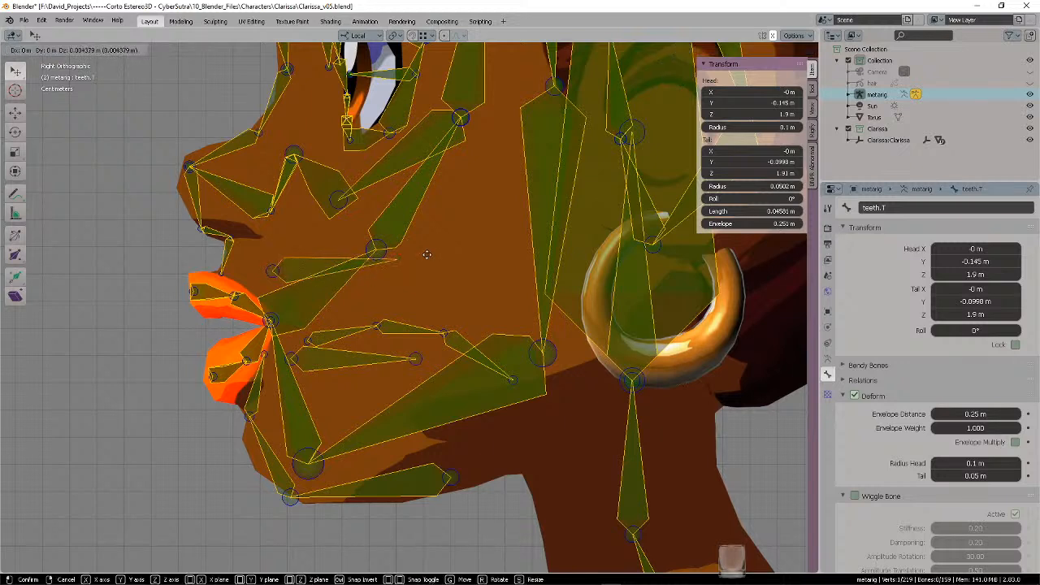
left_click(427, 255)
left_click(316, 265)
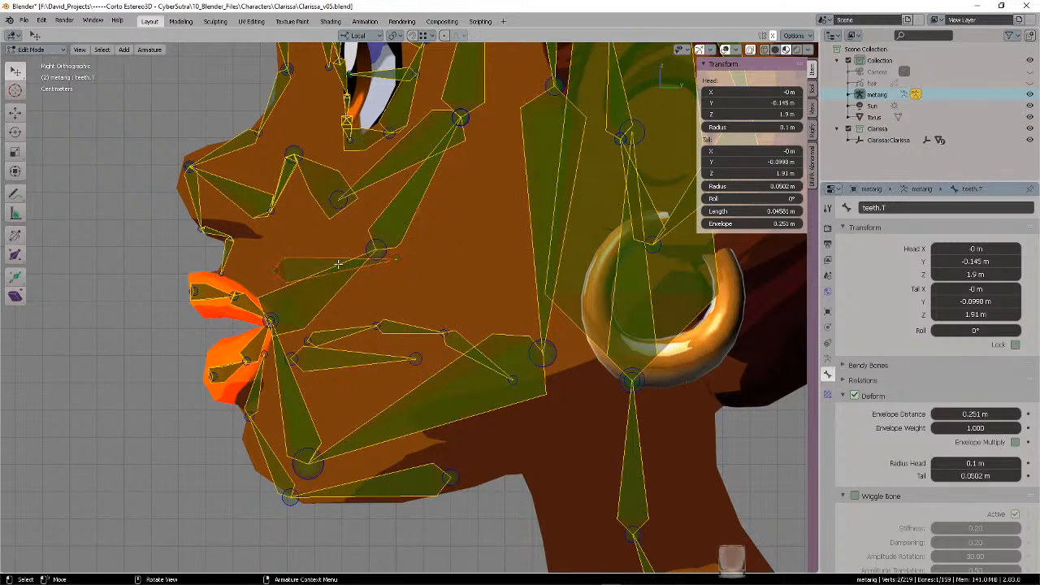
key("g")
left_click(339, 269)
key("alt+a")
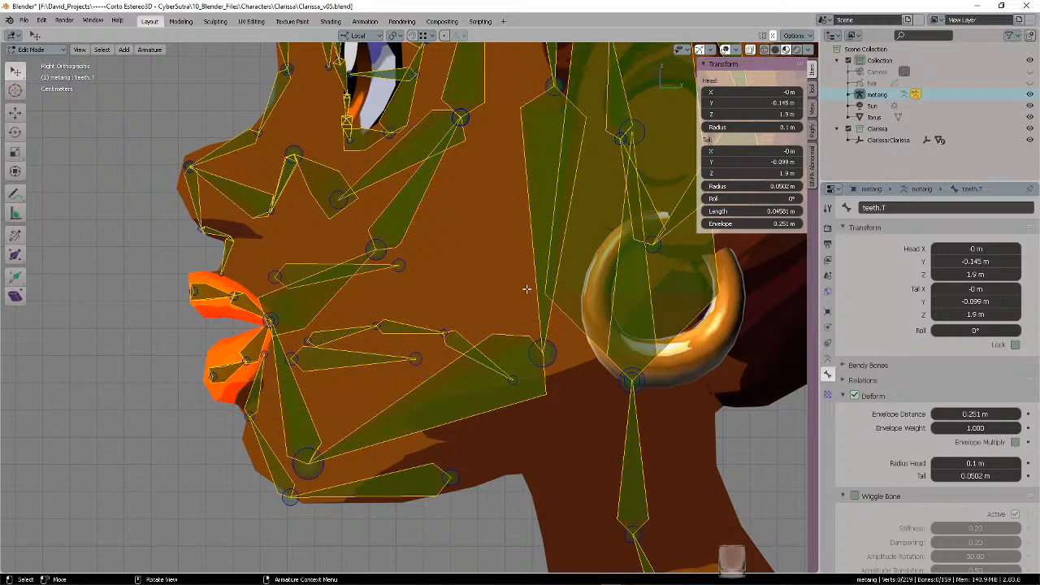
- Raise the rear end of the lower teeth bone slightly and clear the selection
left_click(416, 358)
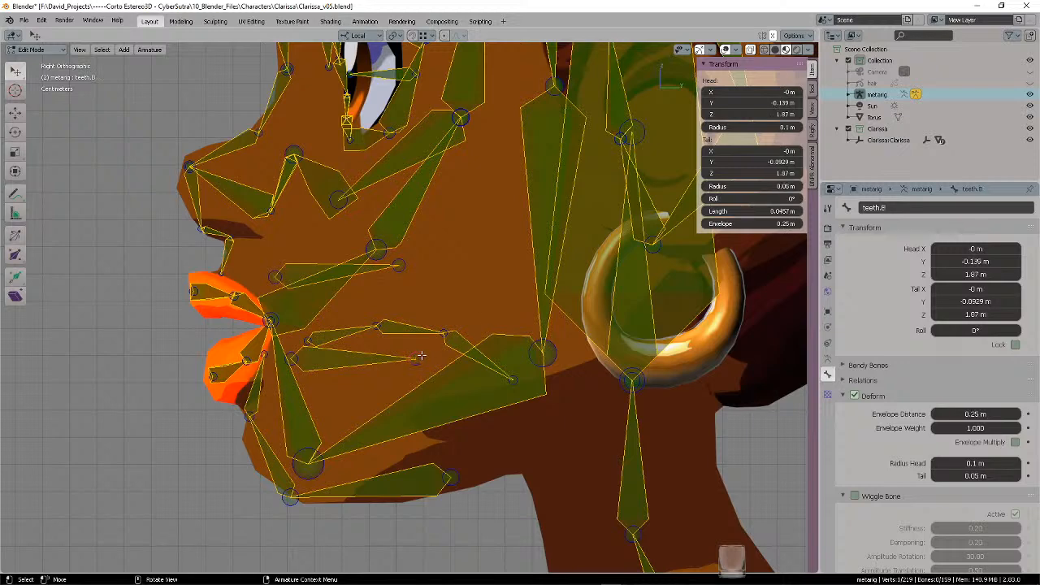
key("g")
left_click(421, 349)
key("a")
key("alt+a")
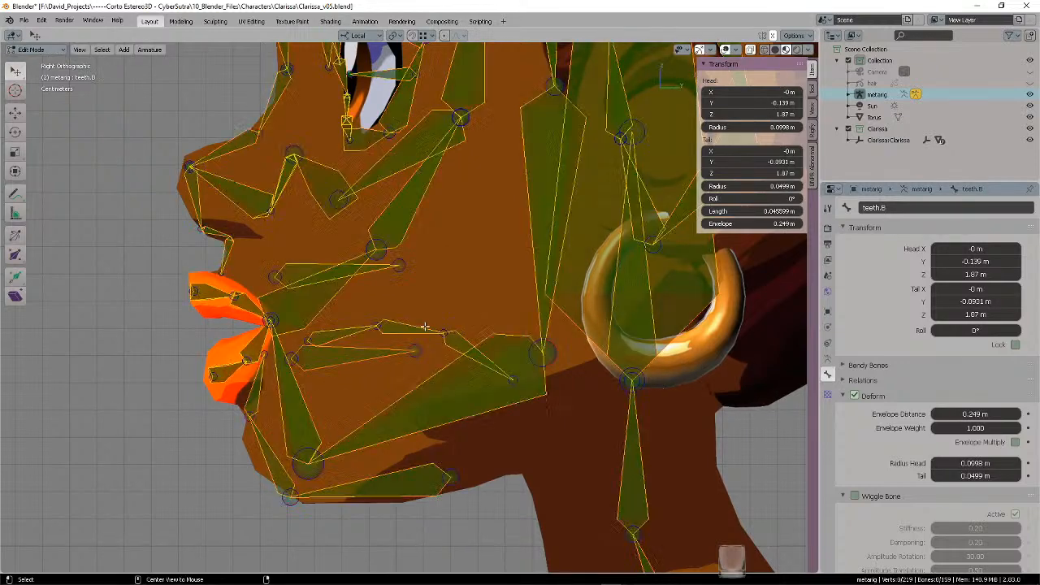
- Examine the upper teeth and tongue bones inside the mouth from the front and at an angle
middle_click_drag(424, 326, 528, 351)
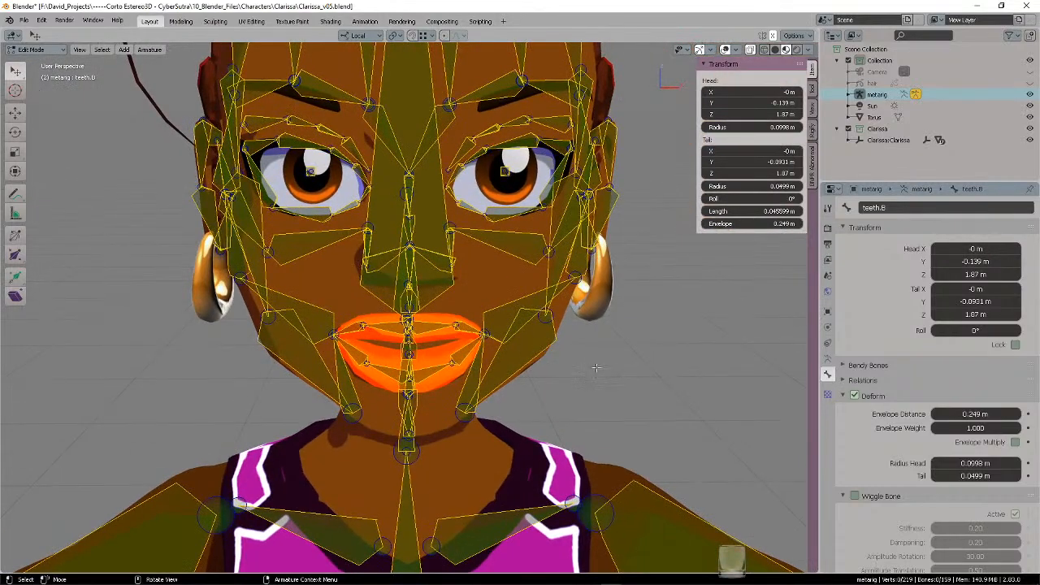
middle_click_drag(502, 335, 397, 292)
scroll(406, 312, "up", 5)
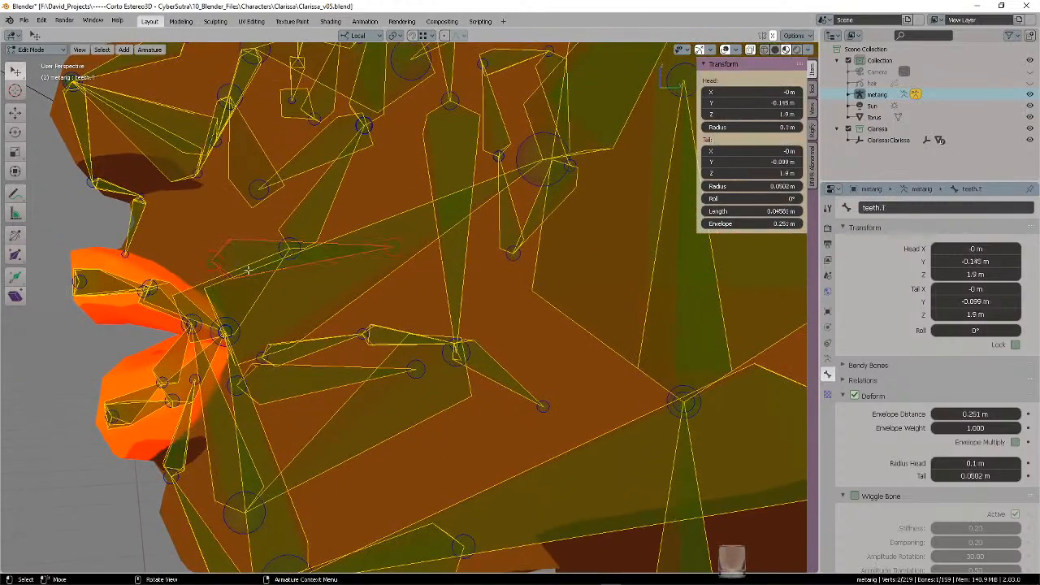
left_click(380, 335)
left_click(382, 334)
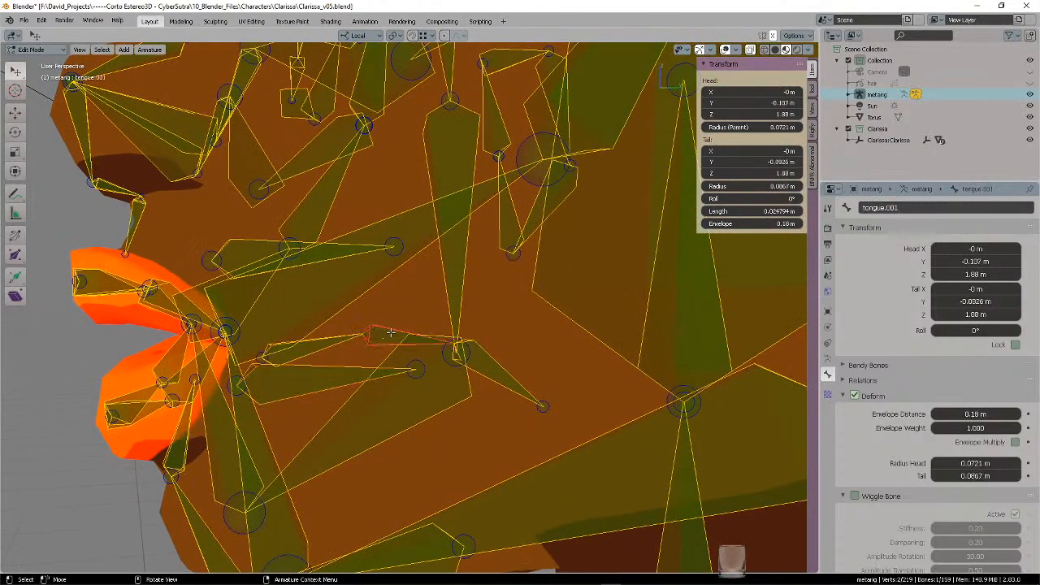
left_click(243, 249)
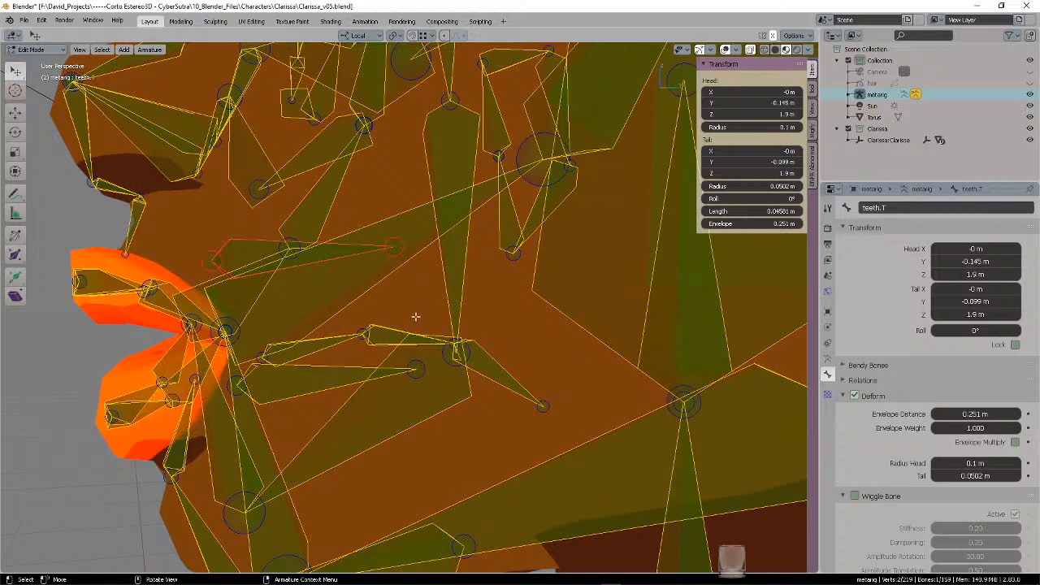
middle_click_drag(415, 317, 380, 341)
left_click(393, 333)
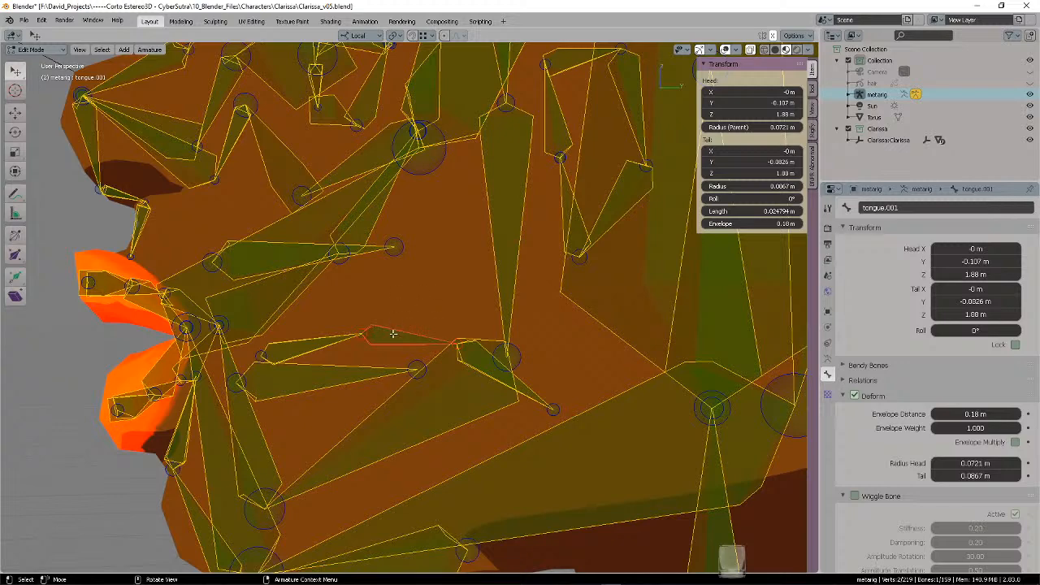
- Annotate a question mark over the middle tongue bone and a rectangular frame around the teeth and tongue bones
left_click(15, 193)
left_click_drag(396, 334, 396, 326)
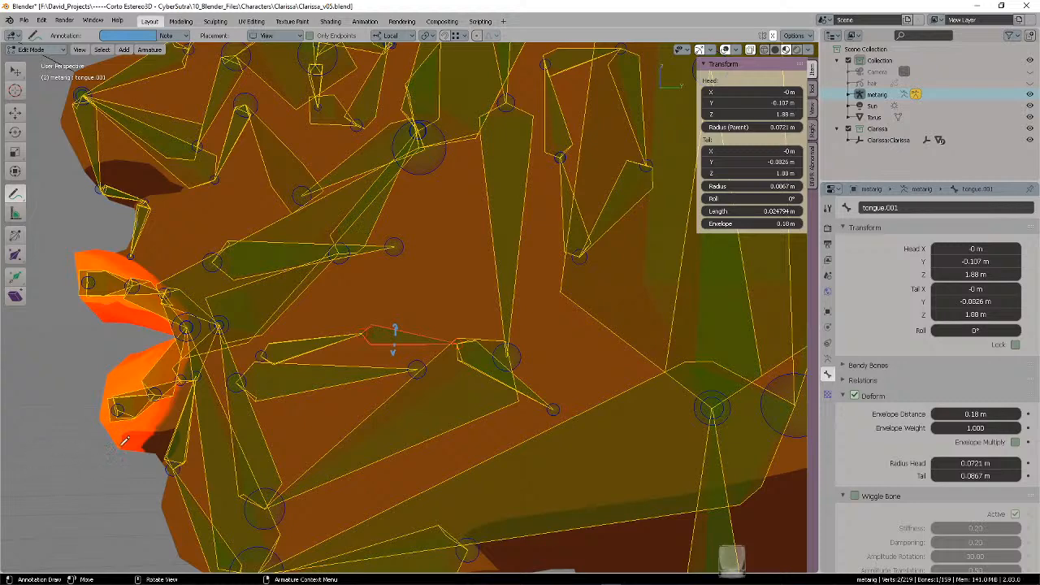
mouse_move(281, 214)
left_mouse_down()
mouse_move(252, 367)
mouse_move(434, 415)
mouse_move(551, 337)
mouse_move(476, 222)
mouse_move(283, 215)
left_mouse_up()
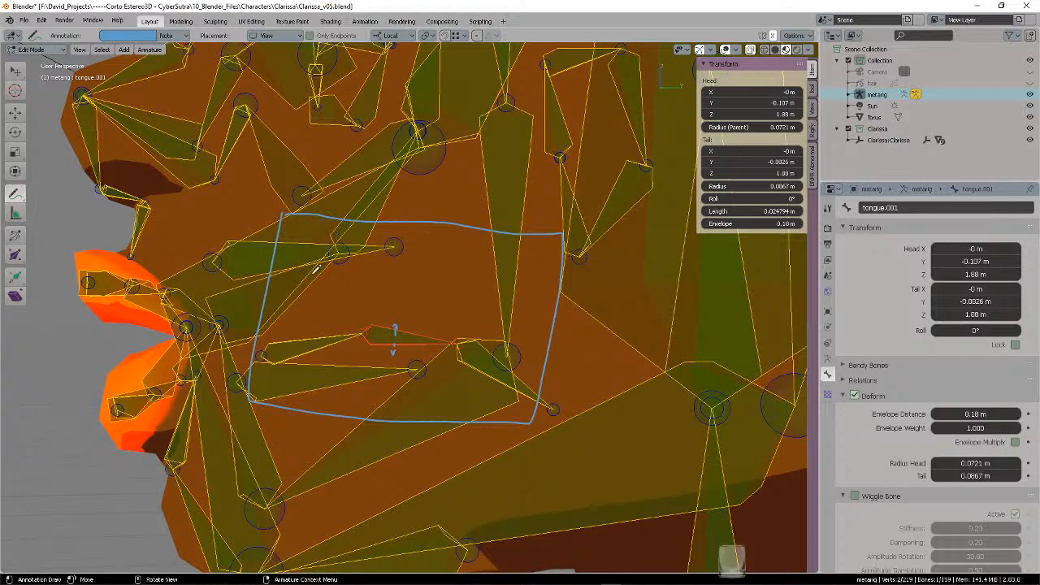
- Remove the annotation drawn over the mouth bones and return to the selection tool
left_click(811, 108)
left_click(797, 262)
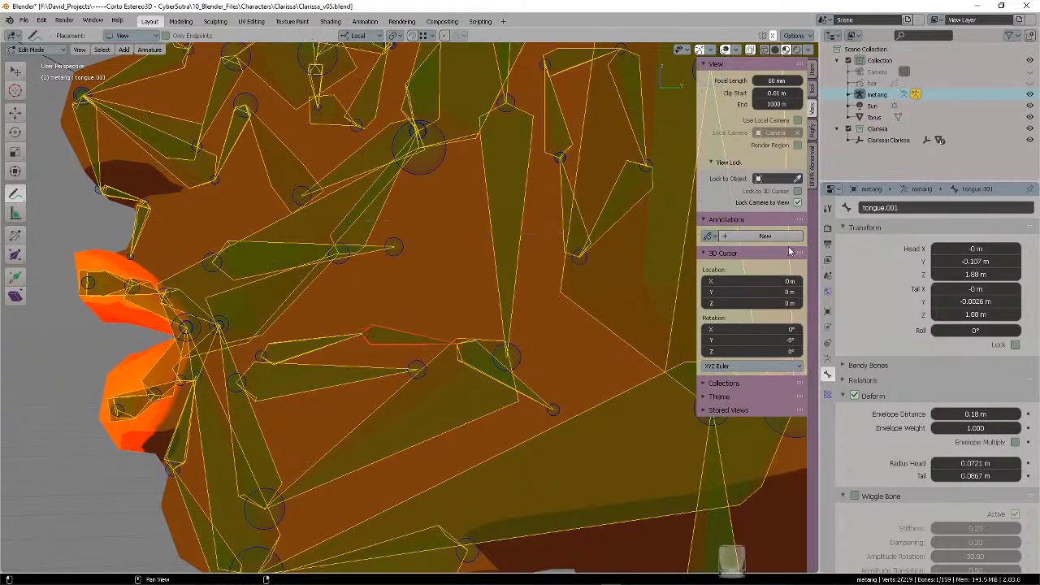
left_click(15, 74)
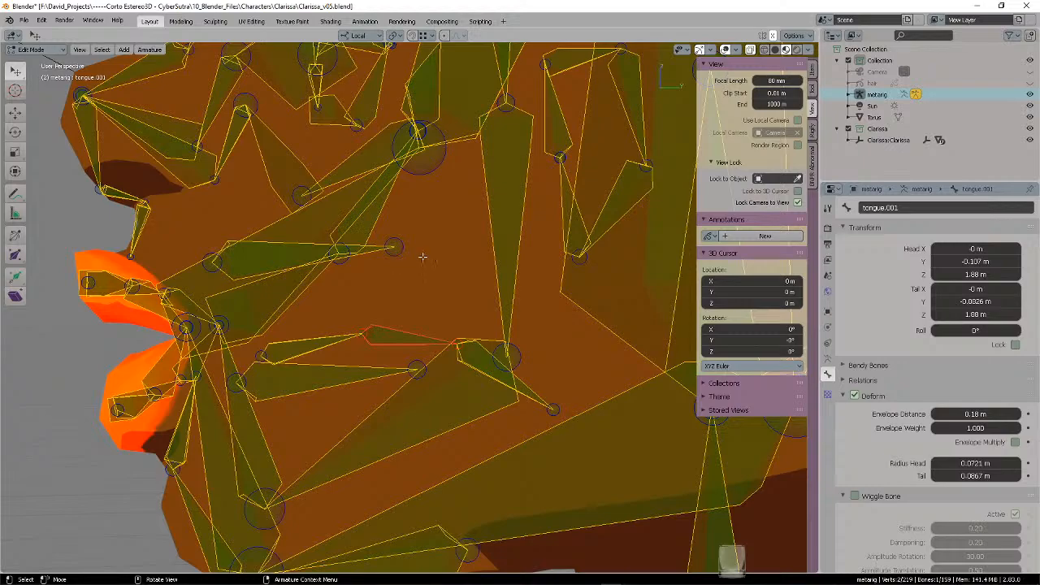
- Save the file and hide the viewport sidebar
scroll(423, 257, "down", 6)
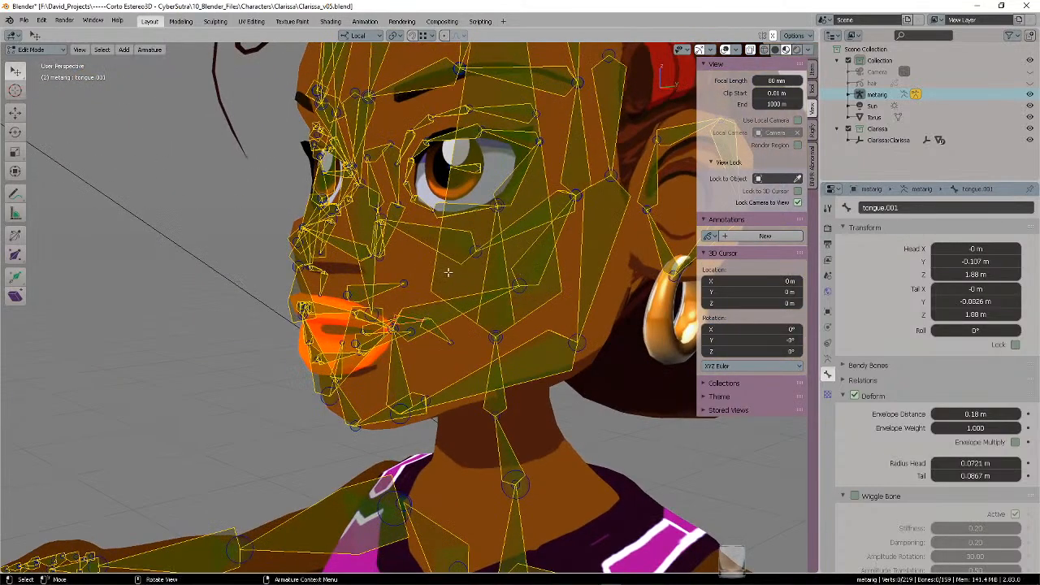
mouse_move(448, 272)
middle_mouse_down()
mouse_move(513, 281)
mouse_move(465, 272)
middle_mouse_up()
scroll(513, 280, "down", 3)
key("ctrl+s")
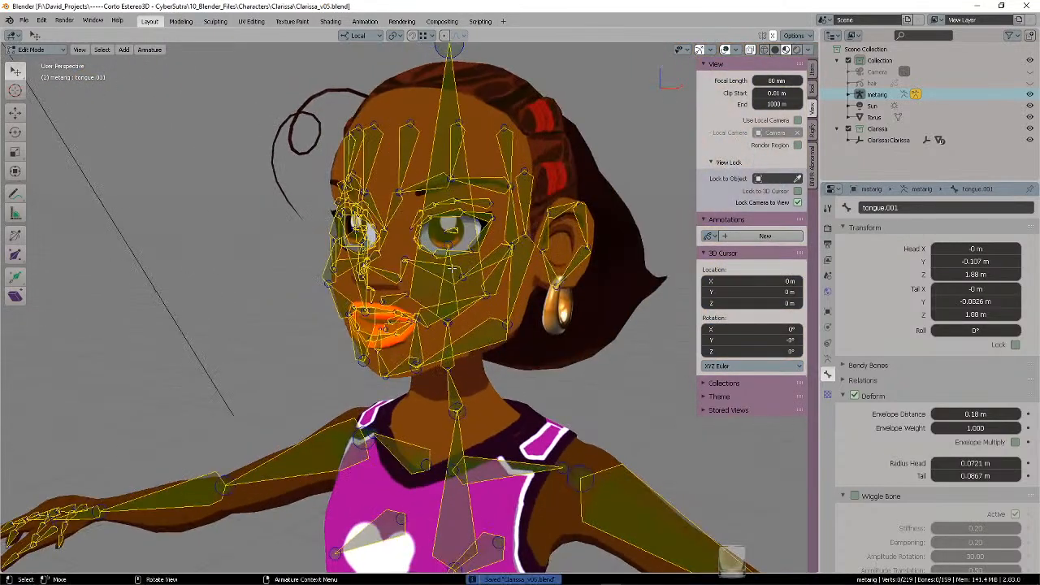
key("KP_1")
key("n")
- Move the upper tip of the temple bone in front of the ear onto the hairline at the side of the head
middle_click_drag(564, 218, 540, 228)
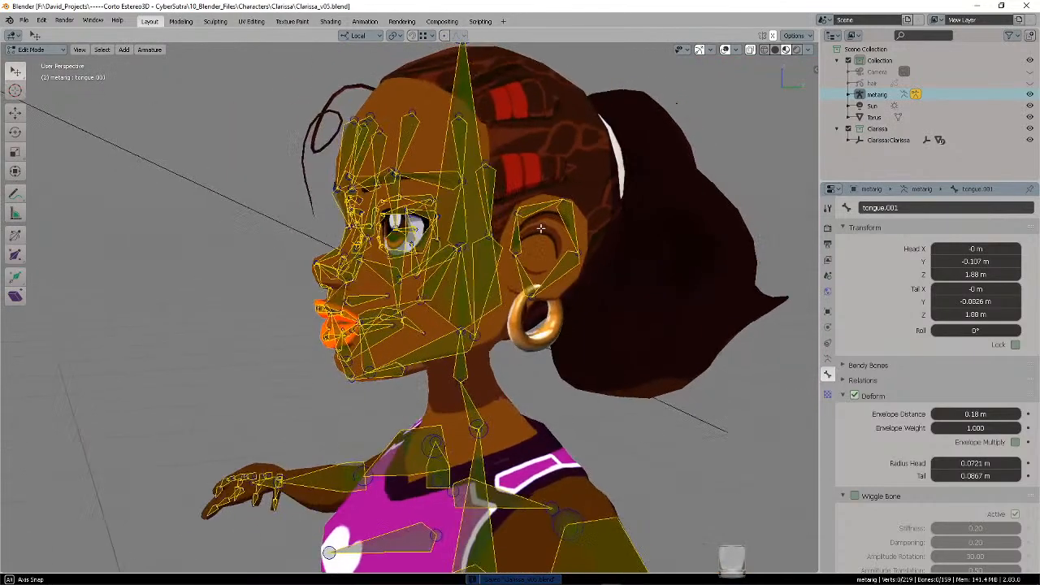
scroll(542, 224, "up", 3)
mouse_move(609, 122)
middle_mouse_down("shift")
mouse_move(571, 244)
mouse_move(591, 241)
middle_mouse_up("shift")
mouse_move(537, 167)
right_mouse_down("ctrl")
mouse_move(555, 178)
mouse_move(572, 164)
right_mouse_up("ctrl")
middle_click_drag(572, 164, 594, 153)
key("g")
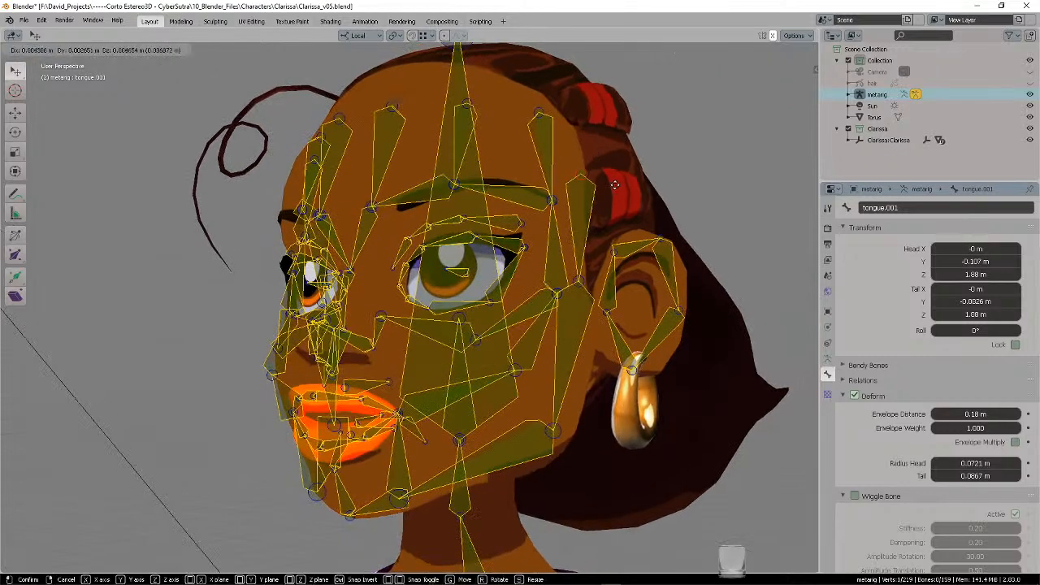
left_click(615, 186)
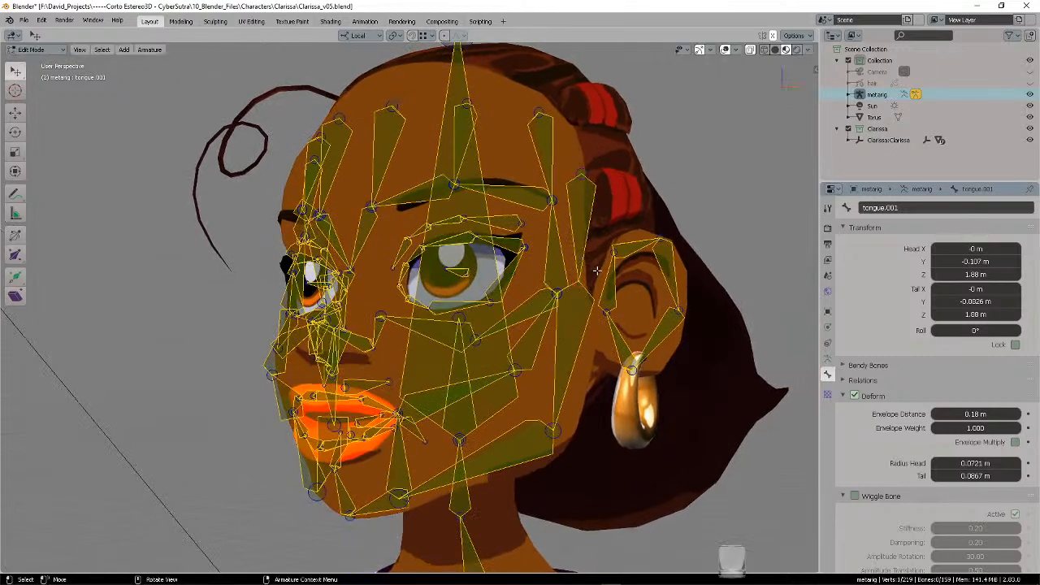
- Examine how the face bones fit the head from both sides and from the front
scroll(564, 253, "down", 3)
mouse_move(565, 253)
middle_mouse_down()
mouse_move(608, 260)
mouse_move(555, 265)
middle_mouse_up()
scroll(555, 265, "up", 2)
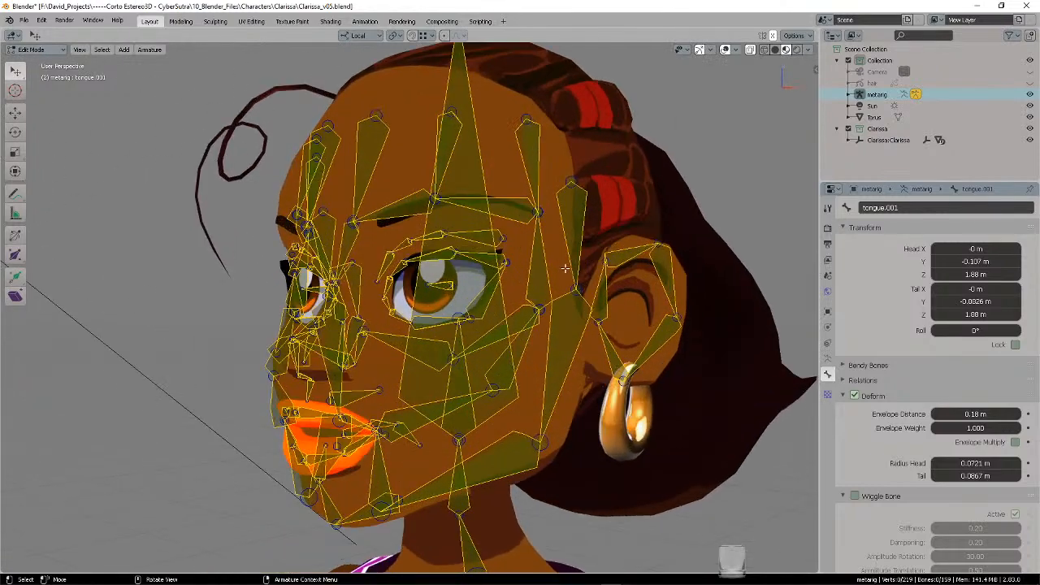
middle_click_drag(575, 413, 631, 374, "shift")
key("g")
left_click(571, 373)
left_click(575, 371)
scroll(569, 361, "down", 2)
scroll(562, 337, "down", 2)
scroll(524, 358, "up", 5)
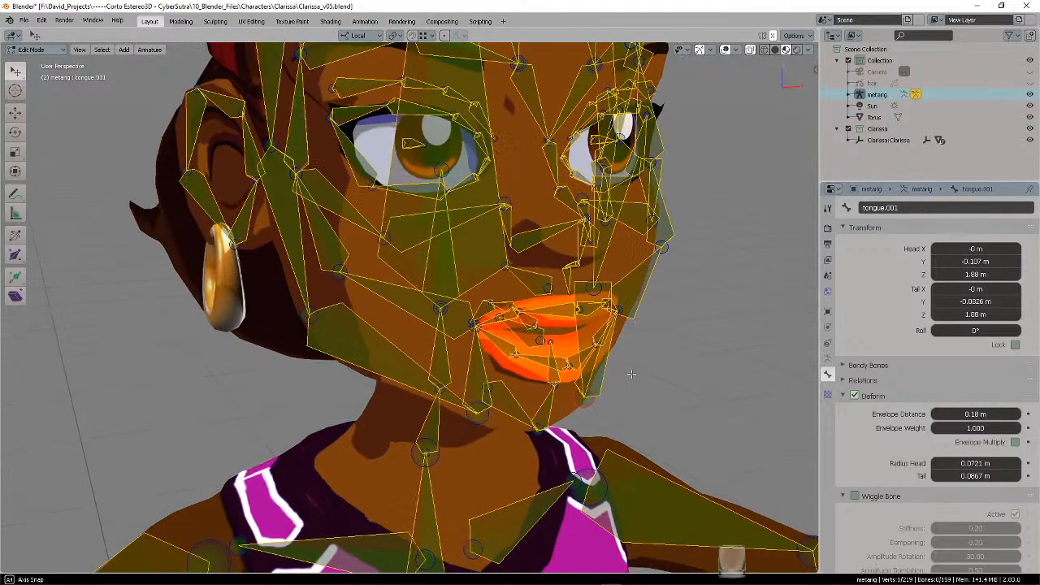
middle_click_drag(579, 397, 553, 344)
scroll(567, 356, "down", 3)
scroll(552, 343, "down", 2)
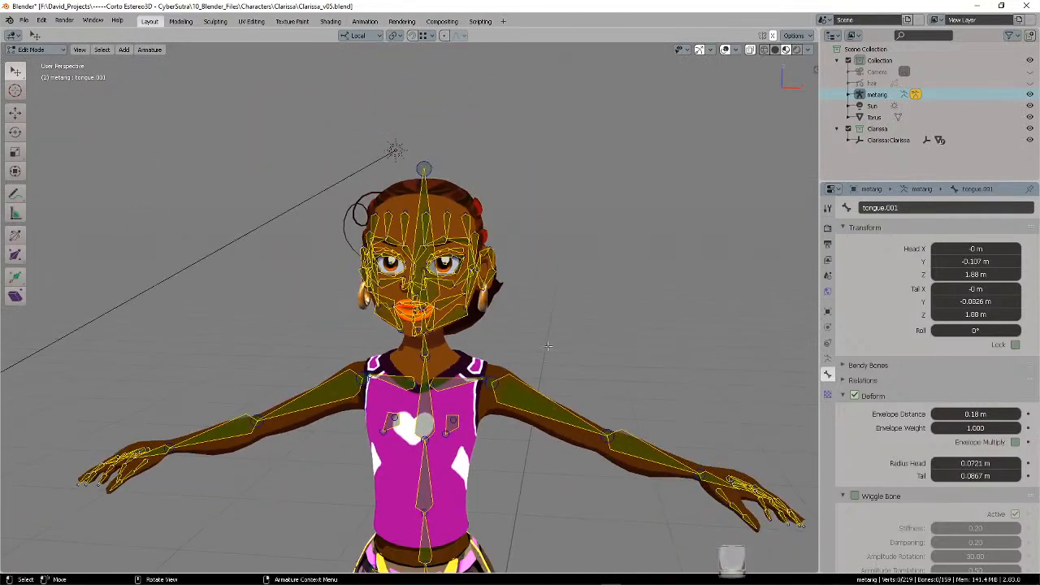
- Check the whole metarig against the body in front view and the head and neck bones in side view
scroll(548, 347, "down", 2)
key("KP_1")
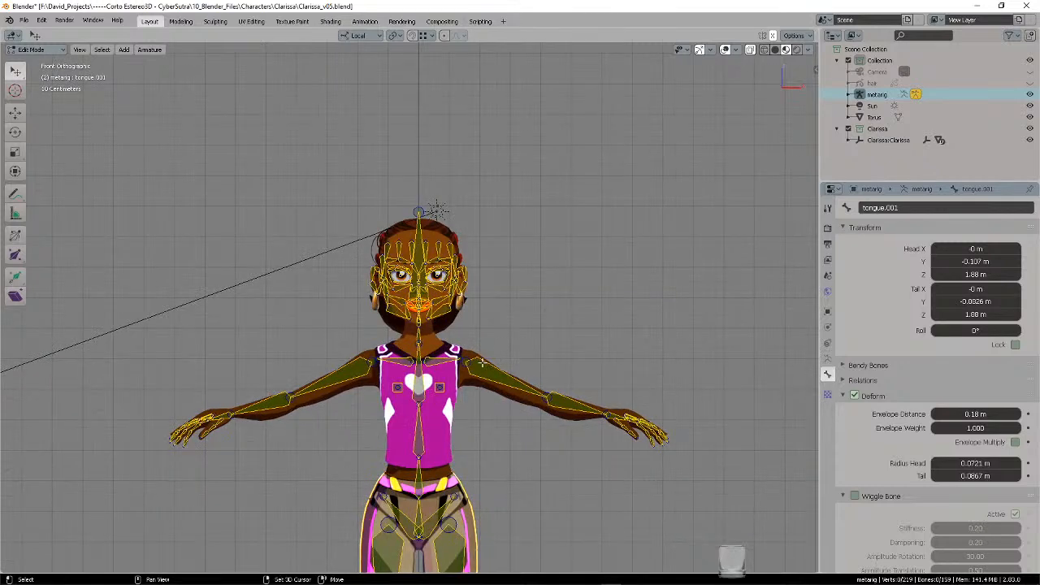
middle_click_drag(529, 360, 500, 261, "shift")
scroll(495, 276, "down", 1)
scroll(492, 276, "down", 2)
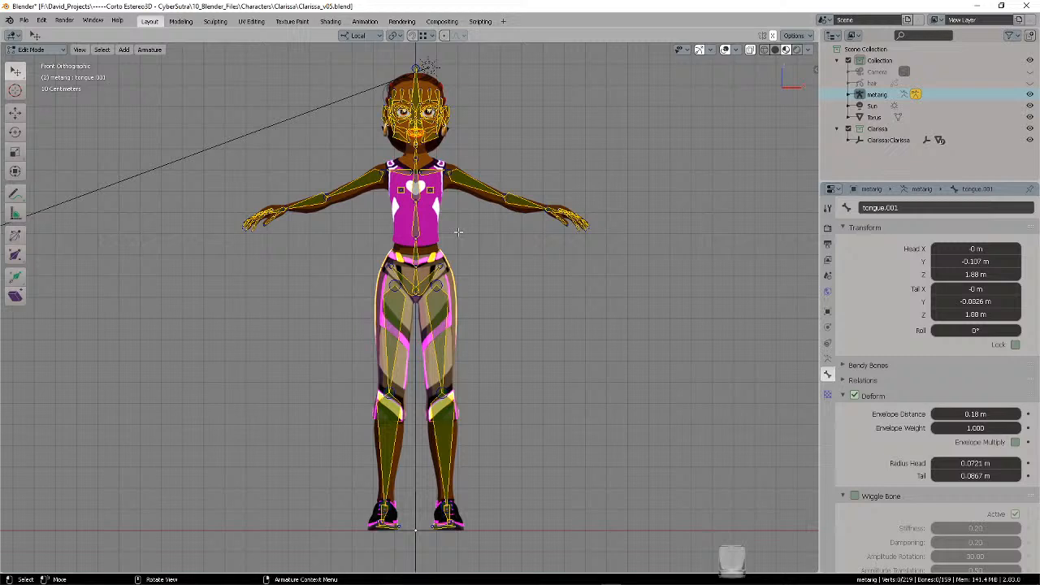
middle_click_drag(519, 218, 531, 306)
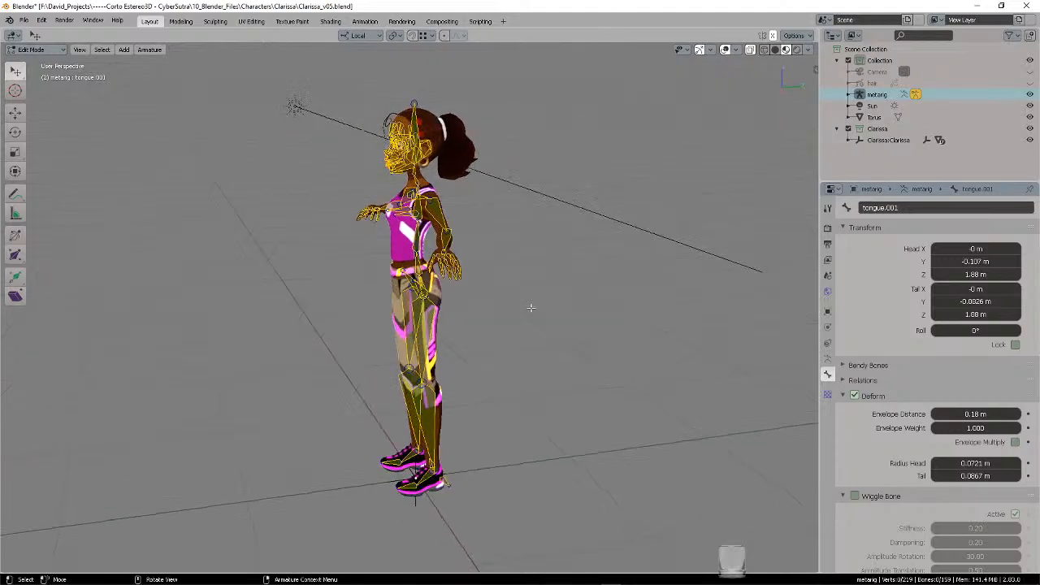
scroll(533, 304, "up", 3)
middle_click_drag(545, 195, 598, 424, "shift")
scroll(576, 358, "up", 2)
scroll(523, 288, "up", 1)
key("KP_3")
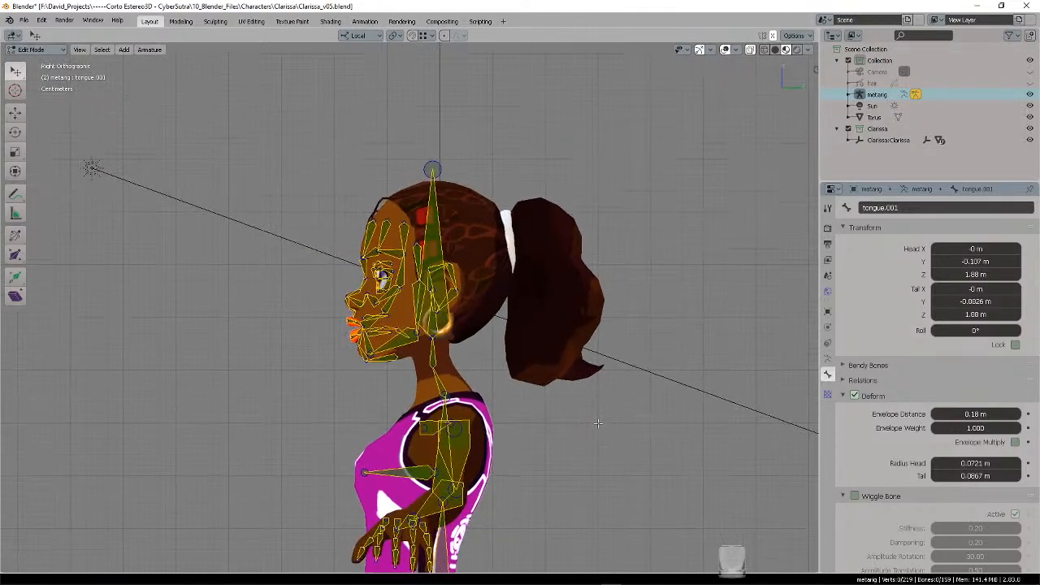
scroll(599, 330, "up", 3)
middle_click_drag(623, 330, 582, 372, "shift")
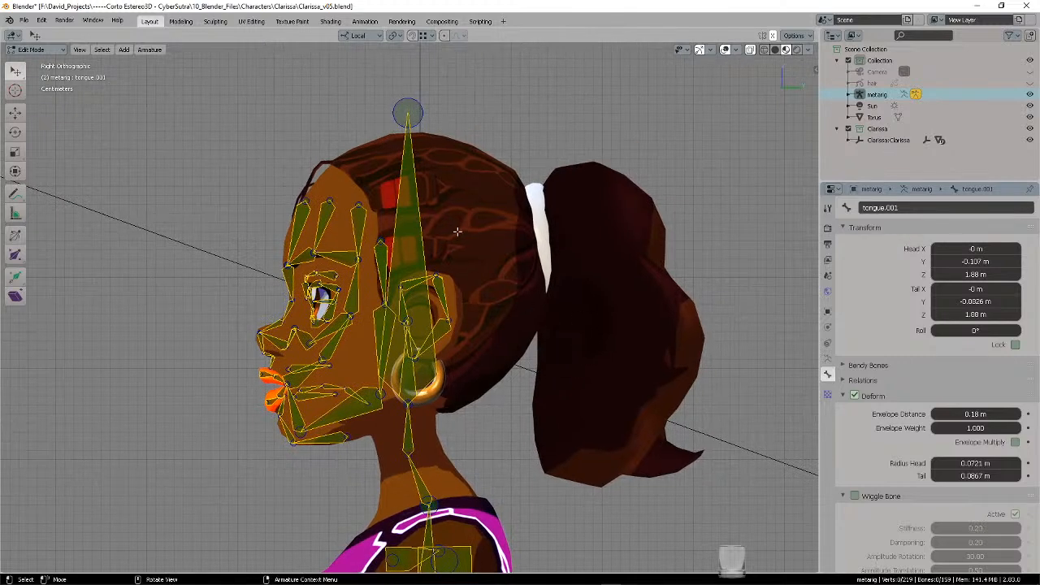
- Bring up the metarig's armature data properties, switch it from Edit Mode to Object Mode and save the file
scroll(458, 232, "down", 5)
middle_click_drag(458, 231, 504, 236)
scroll(504, 284, "down", 1)
middle_click_drag(510, 350, 499, 286, "shift")
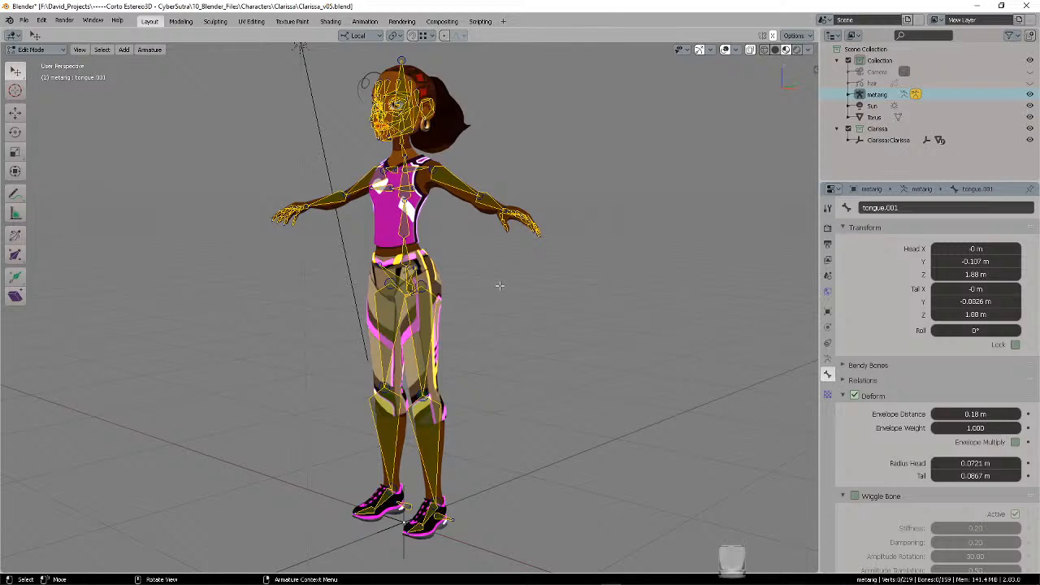
left_click(827, 358)
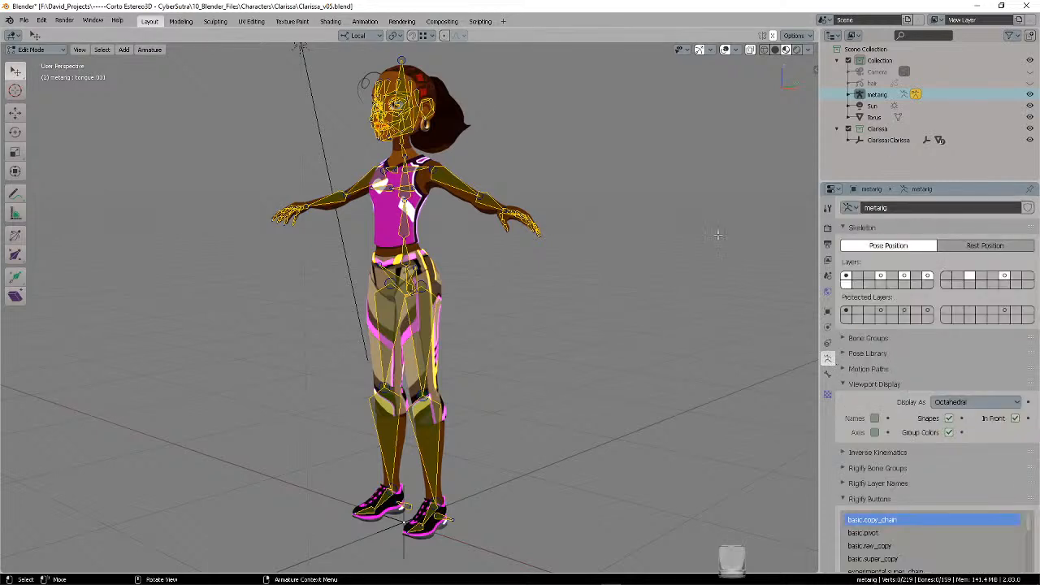
left_click(32, 49)
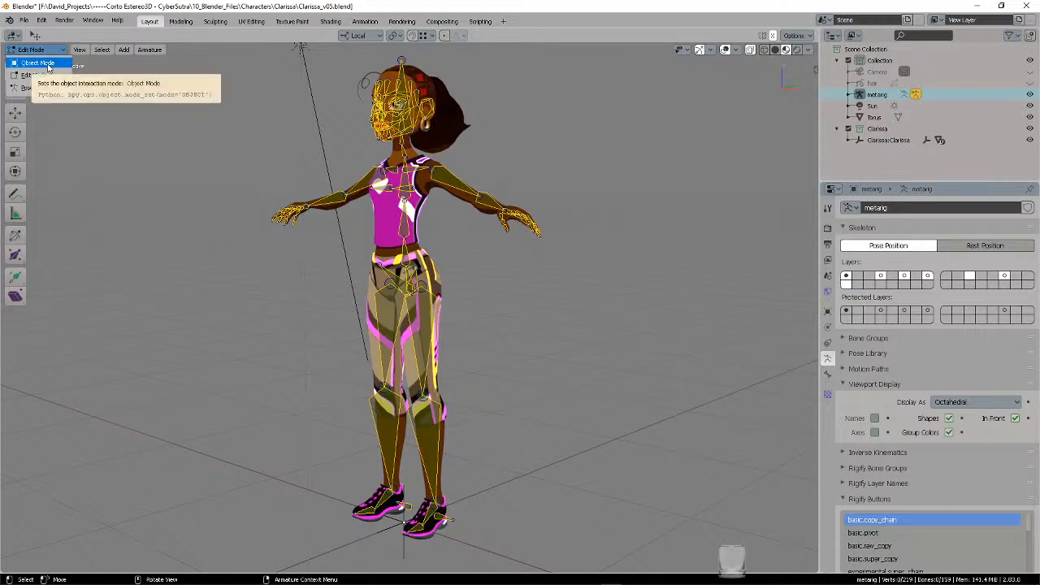
left_click(47, 65)
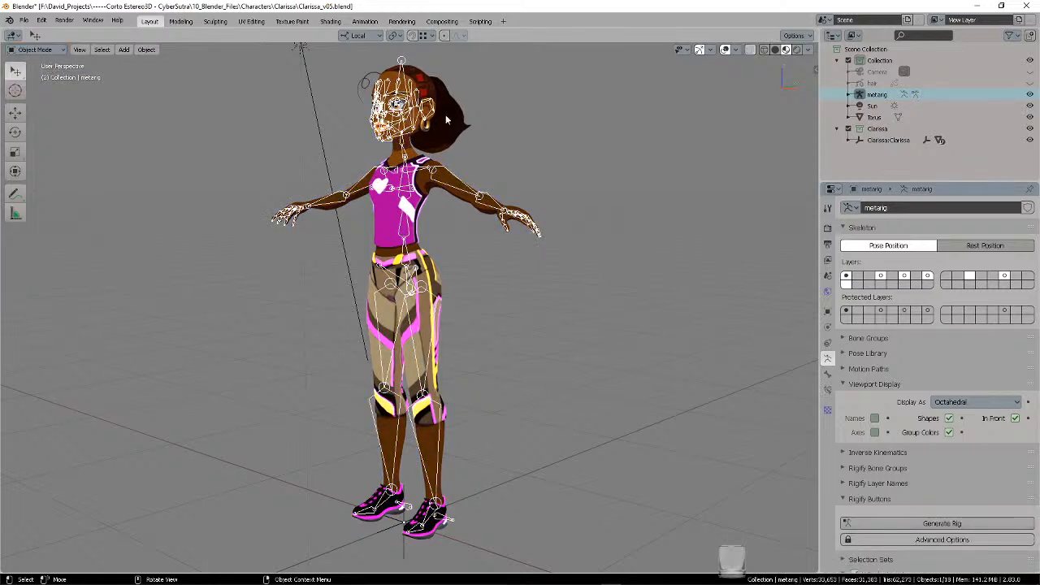
middle_click_drag(445, 115, 556, 143)
key("ctrl+s")
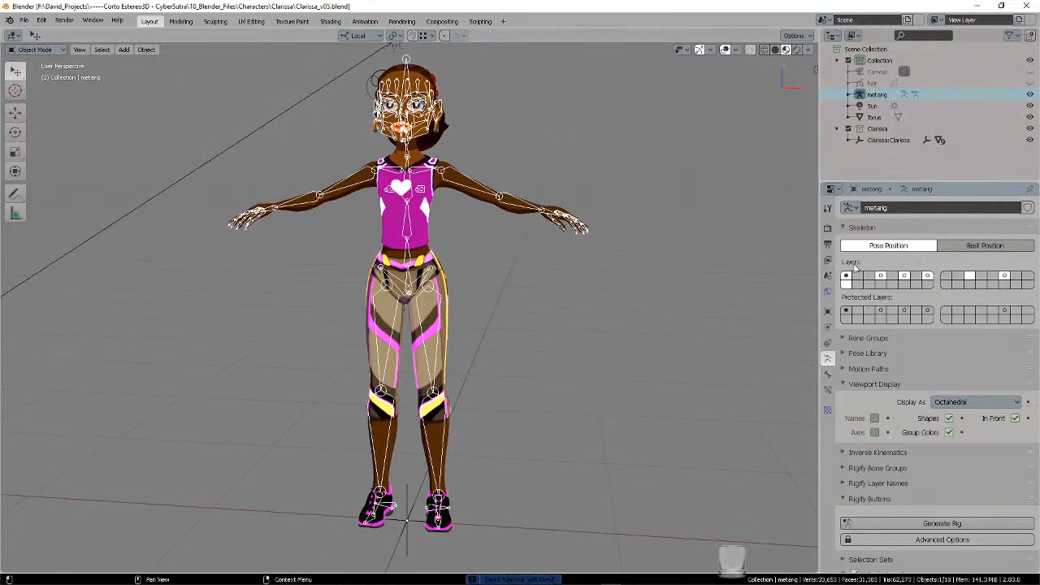
- Show the viewport sidebar's item transforms and keep only the Skeleton and Rigify Buttons sections of the metarig's armature properties expanded, besides Wiggle Armature
left_click(851, 229)
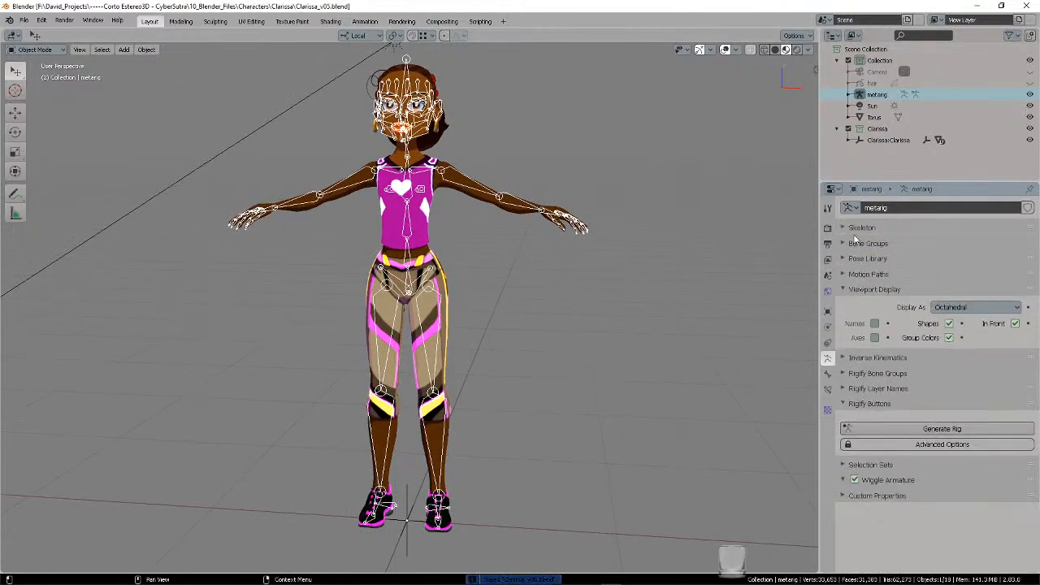
left_click(868, 290)
left_click(861, 351)
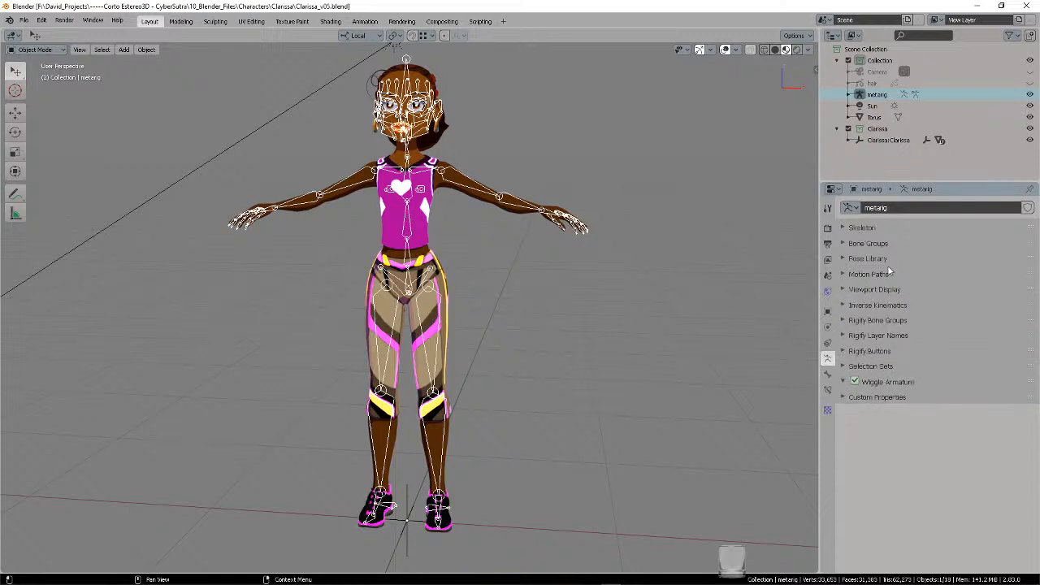
left_click(862, 229)
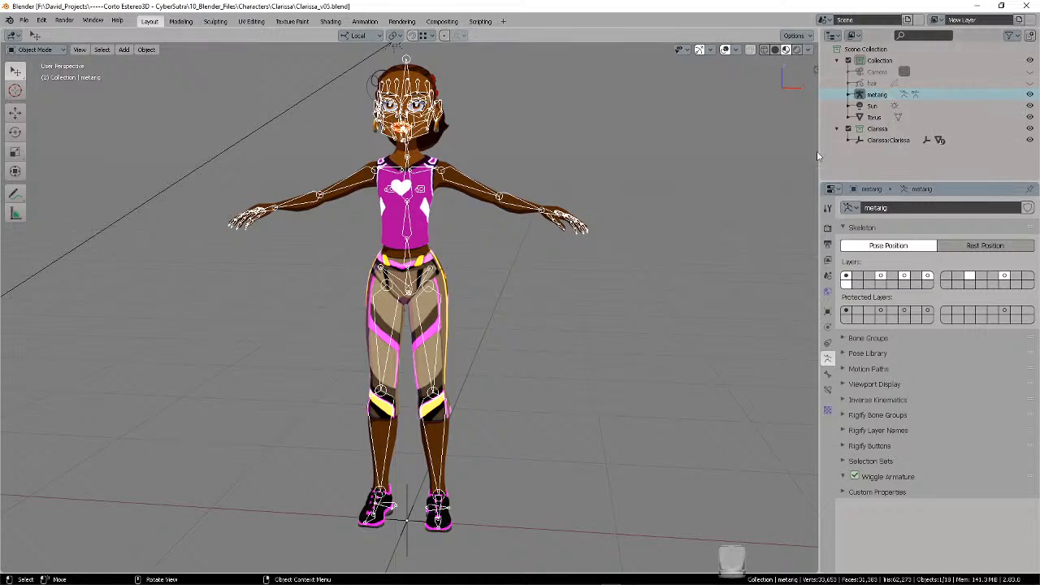
key("n")
left_click(812, 73)
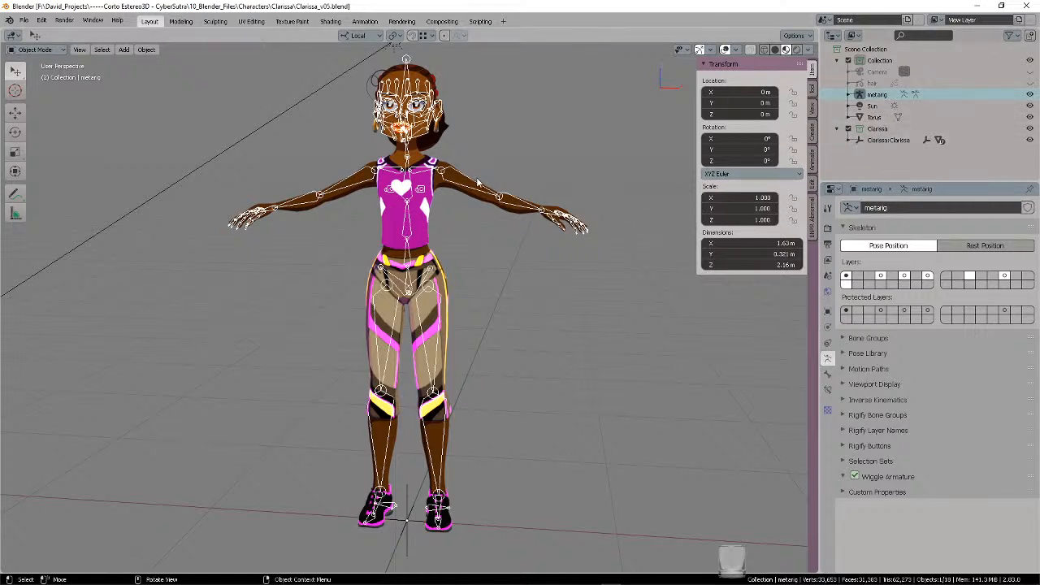
scroll(543, 277, "down", 3)
middle_click_drag(540, 282, 479, 299)
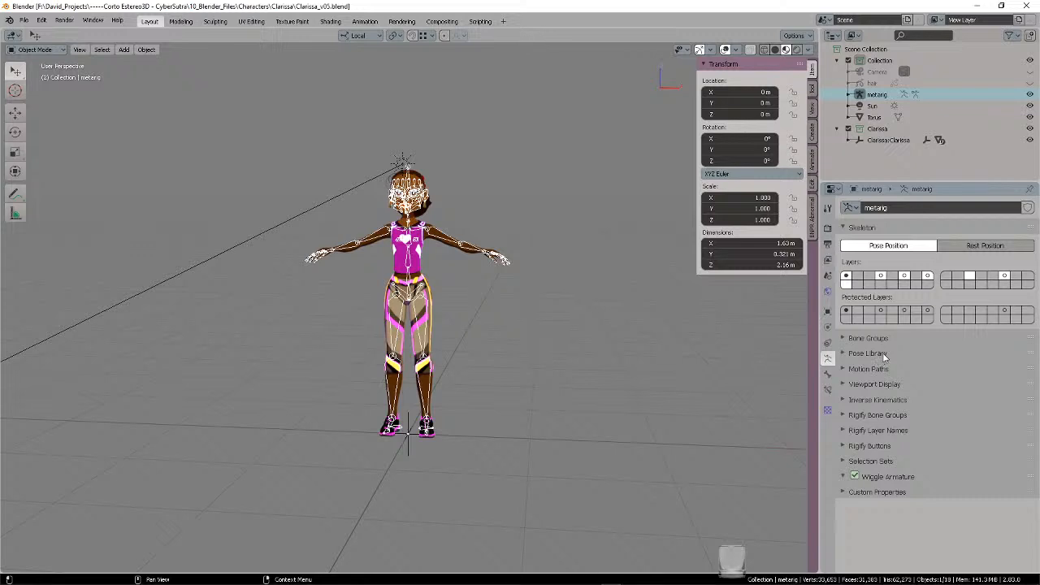
left_click(878, 447)
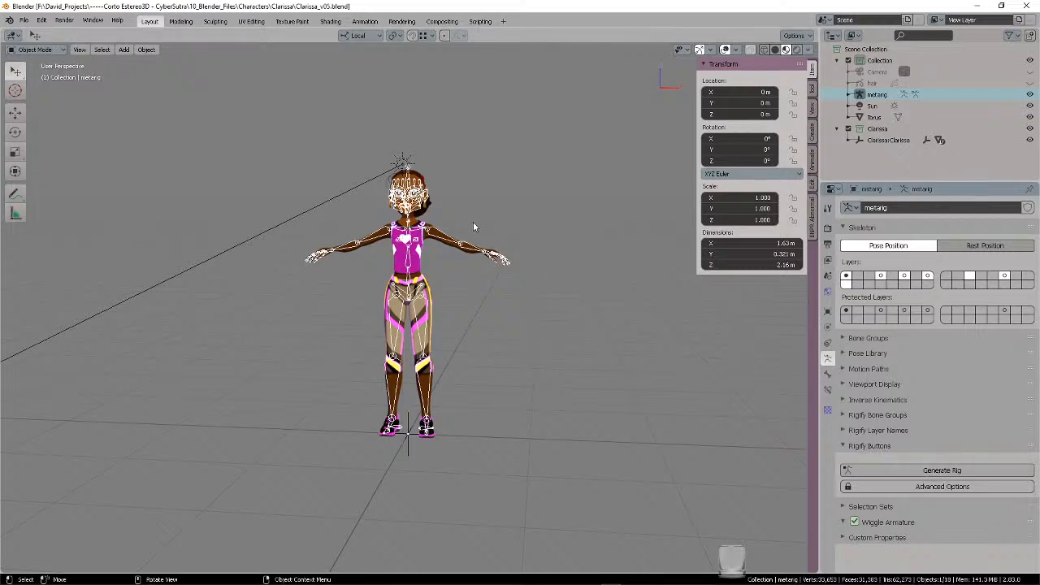
- Check the metarig's face bones up close and generate the Rigify rig from the metarig
scroll(474, 225, "up", 4)
middle_click_drag(554, 168, 516, 331, "shift")
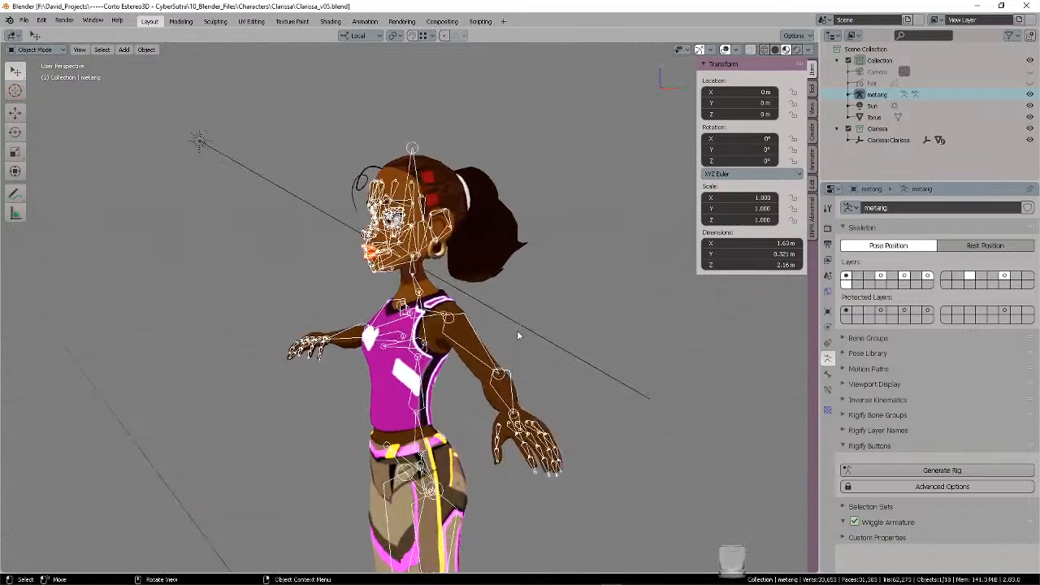
scroll(520, 318, "up", 5)
middle_click_drag(522, 235, 587, 352, "shift")
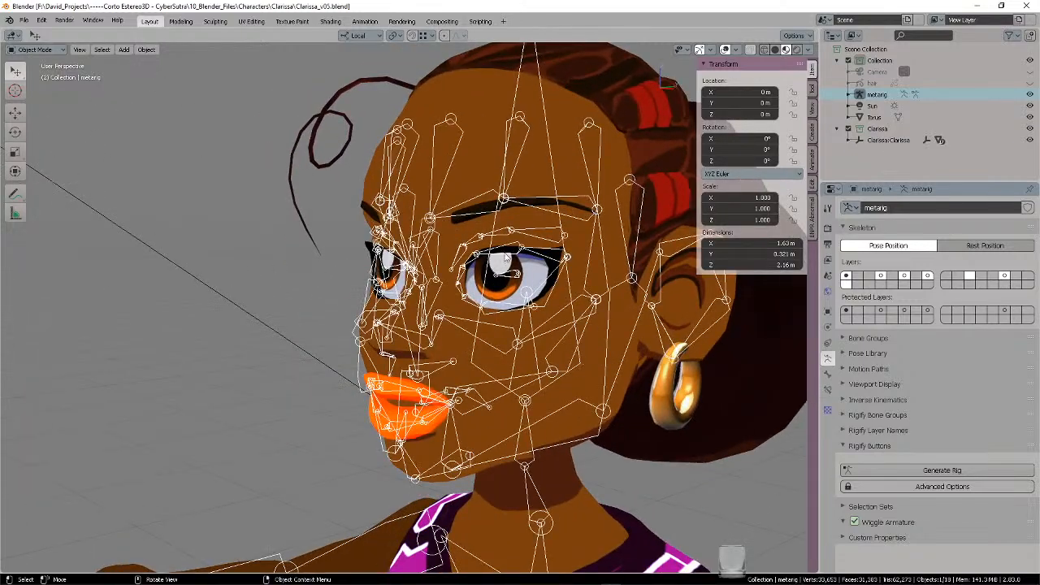
middle_click_drag(537, 239, 641, 268)
scroll(575, 303, "down", 3)
middle_click_drag(575, 303, 509, 293)
scroll(558, 298, "down", 1)
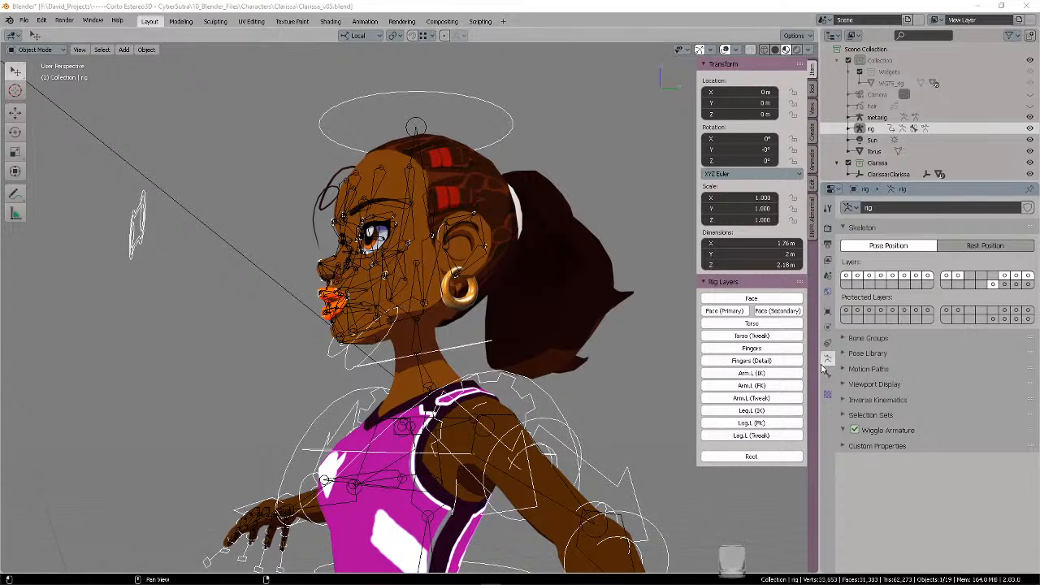
- Examine the generated rig's control shapes around the whole character, from the head to the root control
scroll(543, 239, "down", 3)
middle_click_drag(543, 243, 592, 281)
middle_click_drag(581, 343, 522, 186, "shift")
scroll(526, 199, "down", 2)
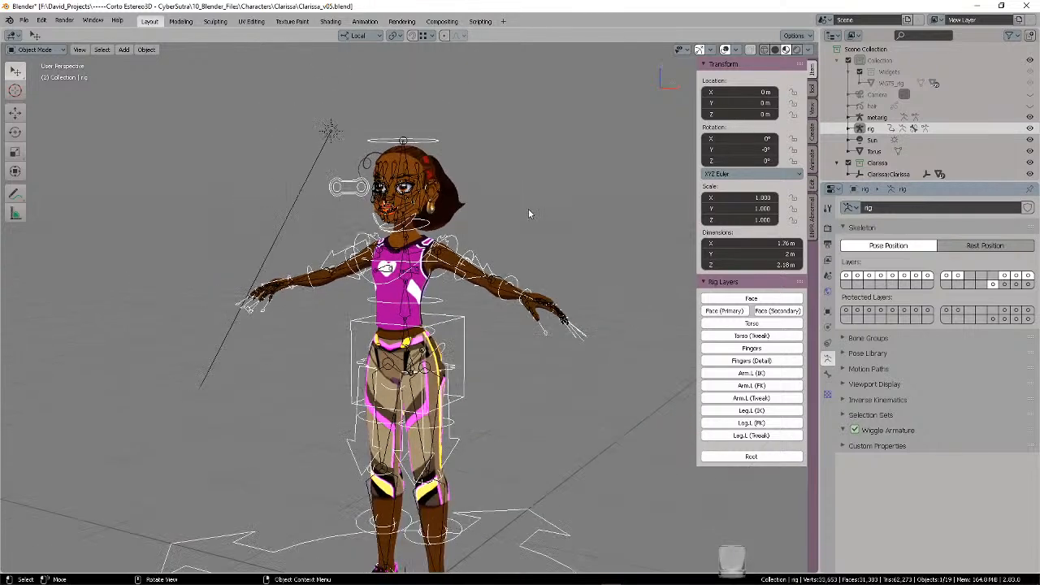
middle_click_drag(529, 209, 523, 162)
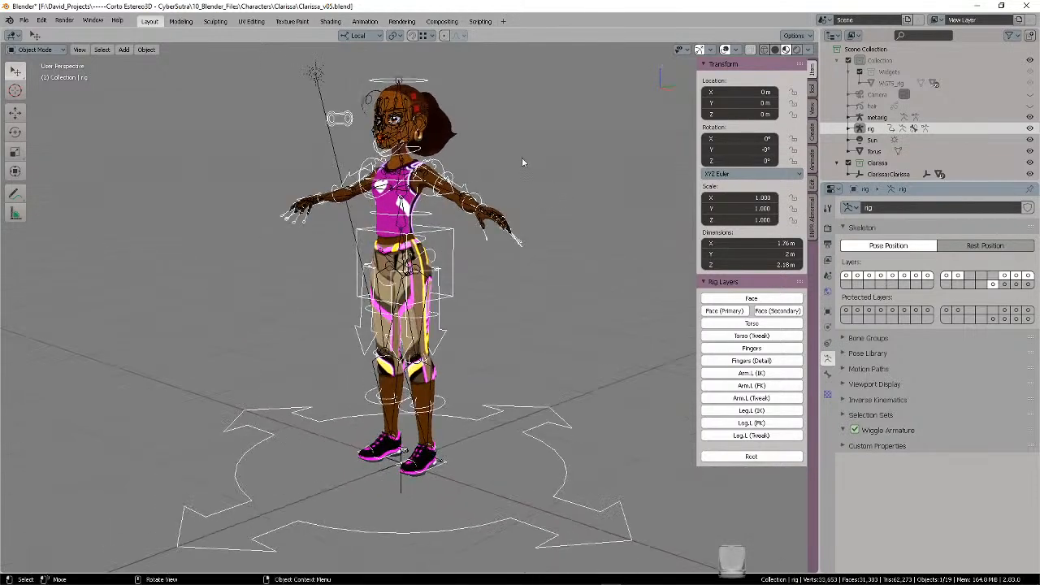
- Check the Rigify entry in the add-on preferences
key("ctrl+comma")
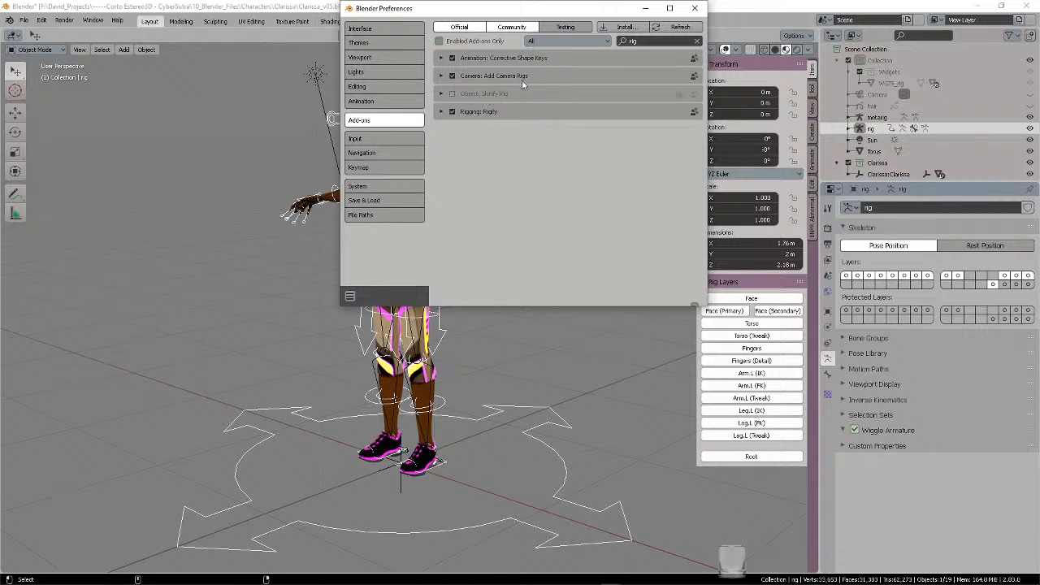
left_click(646, 42)
left_click(695, 9)
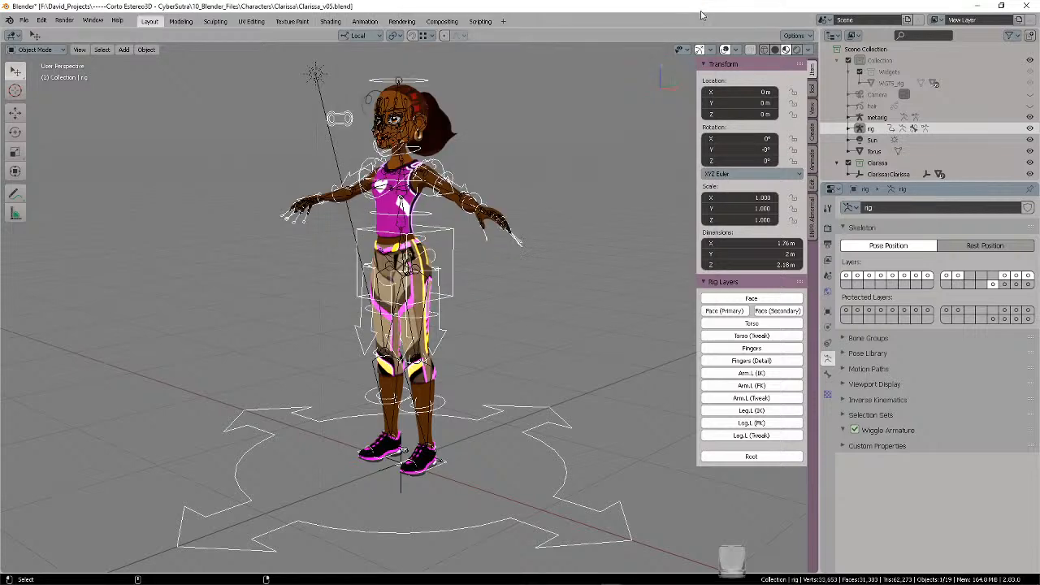
- Create a new collection in the scene and name it Clarisse Rig
middle_click_drag(505, 232, 475, 270)
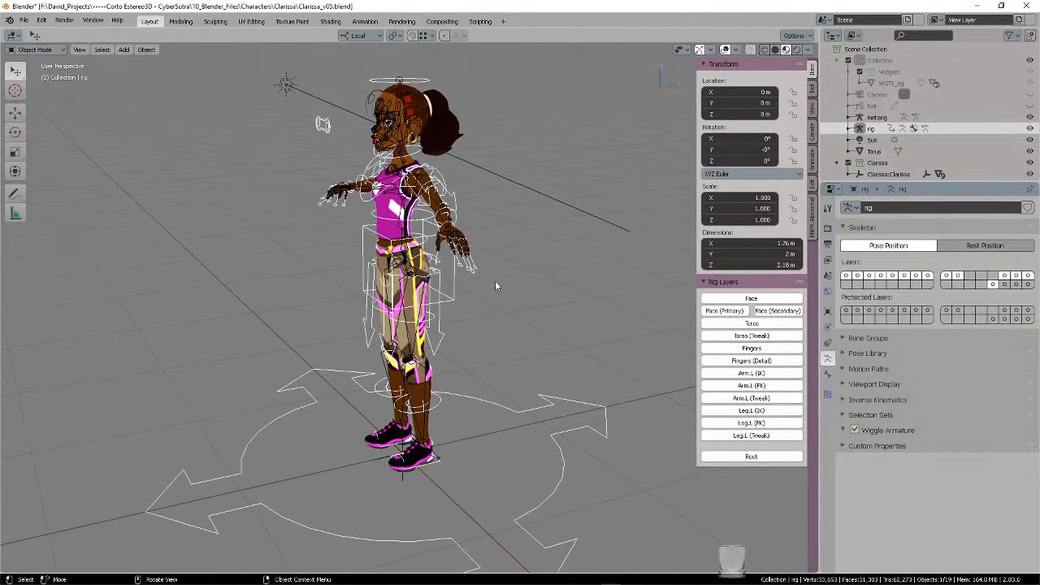
middle_click_drag(510, 280, 535, 261)
scroll(466, 281, "up", 2)
scroll(563, 275, "down", 2)
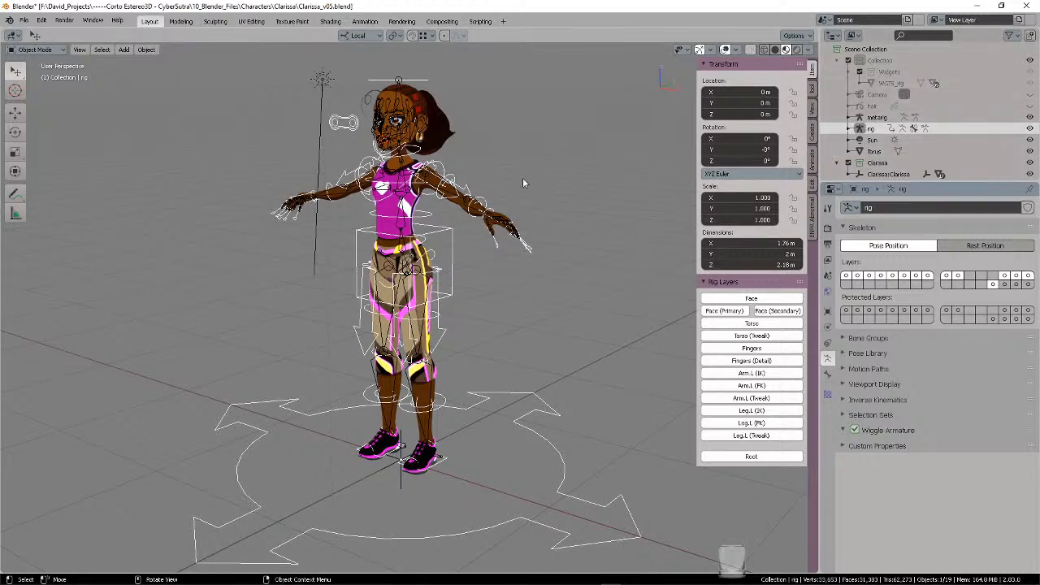
right_click(875, 51)
left_click(825, 49)
scroll(966, 101, "down", 1)
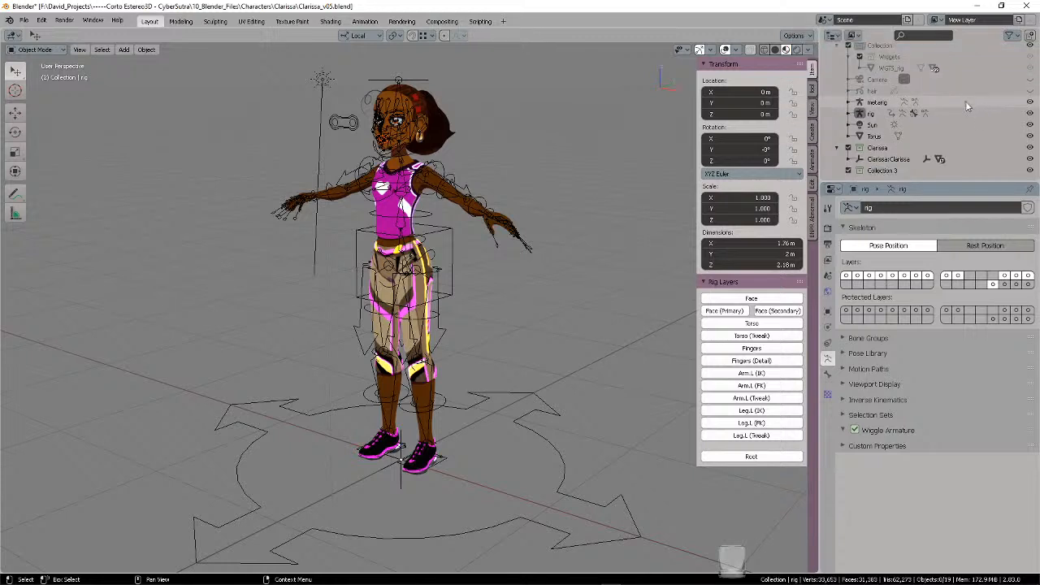
double_click(886, 171)
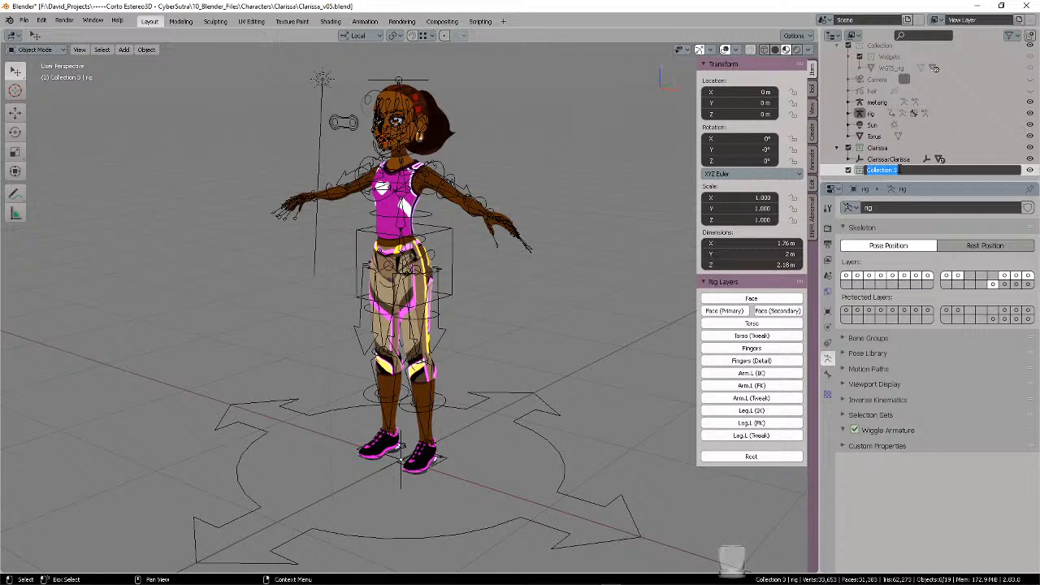
type("Clarisse Rig")
key("Return")
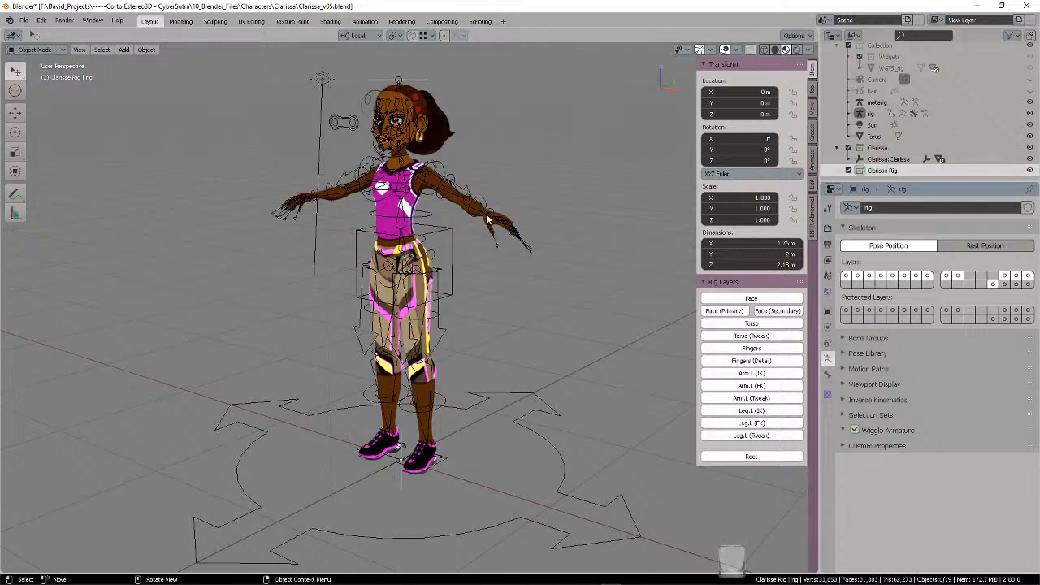
- Move the generated rig and the metarig into the Clarisse Rig collection
right_click(512, 396)
left_click(524, 394)
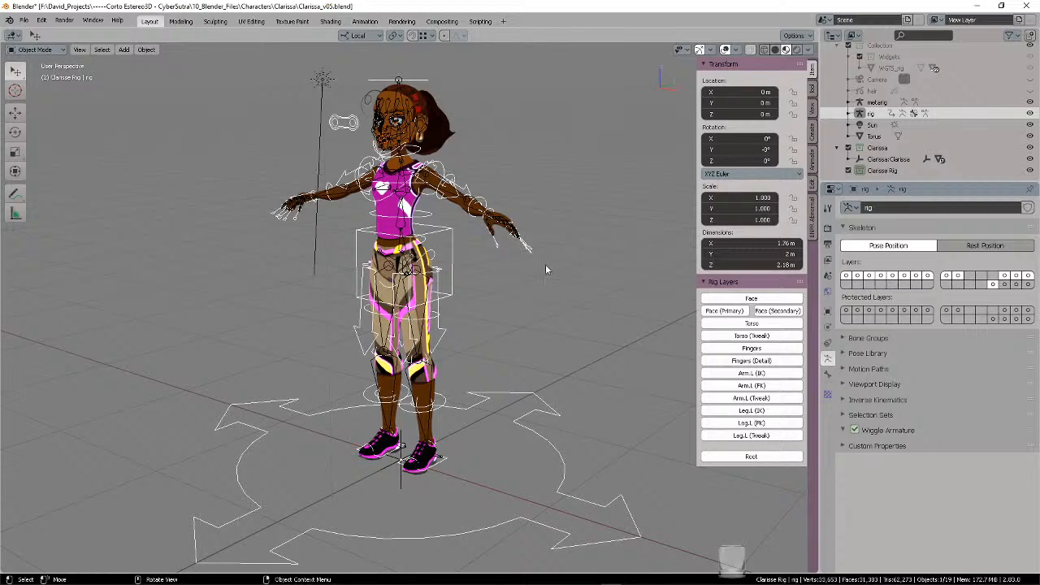
key("m")
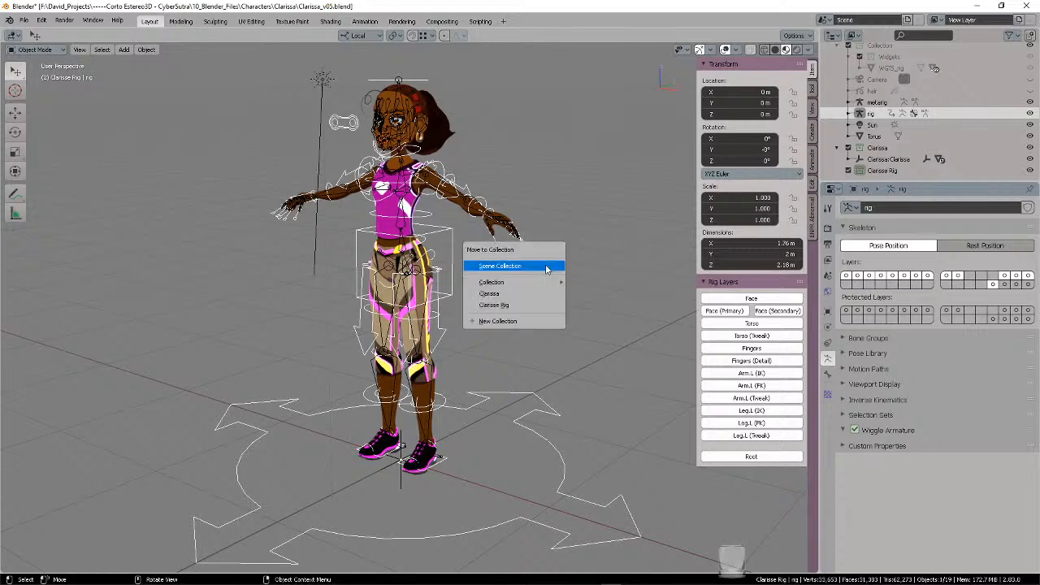
left_click(499, 305)
left_click(877, 102)
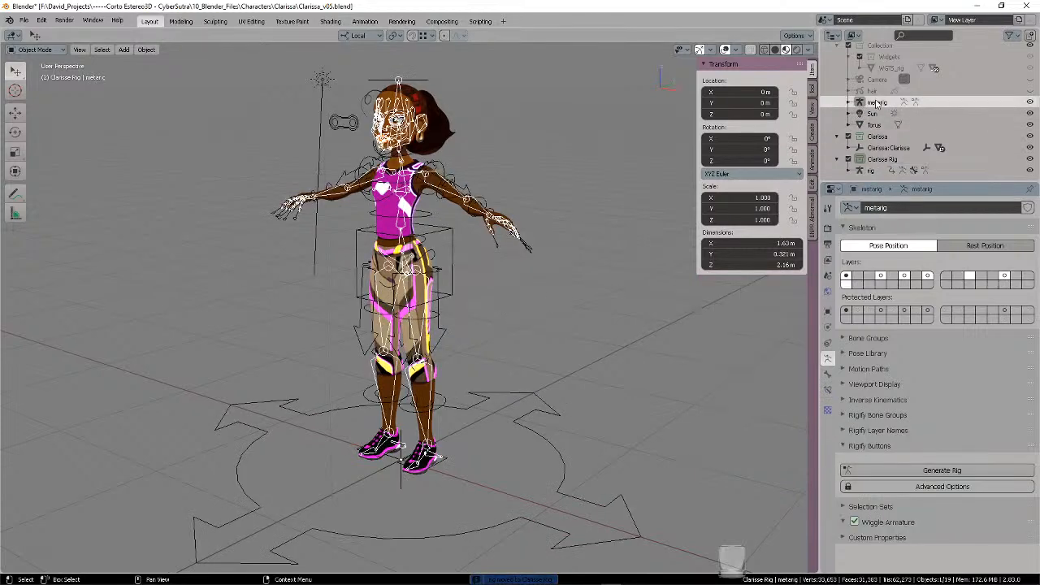
key("m")
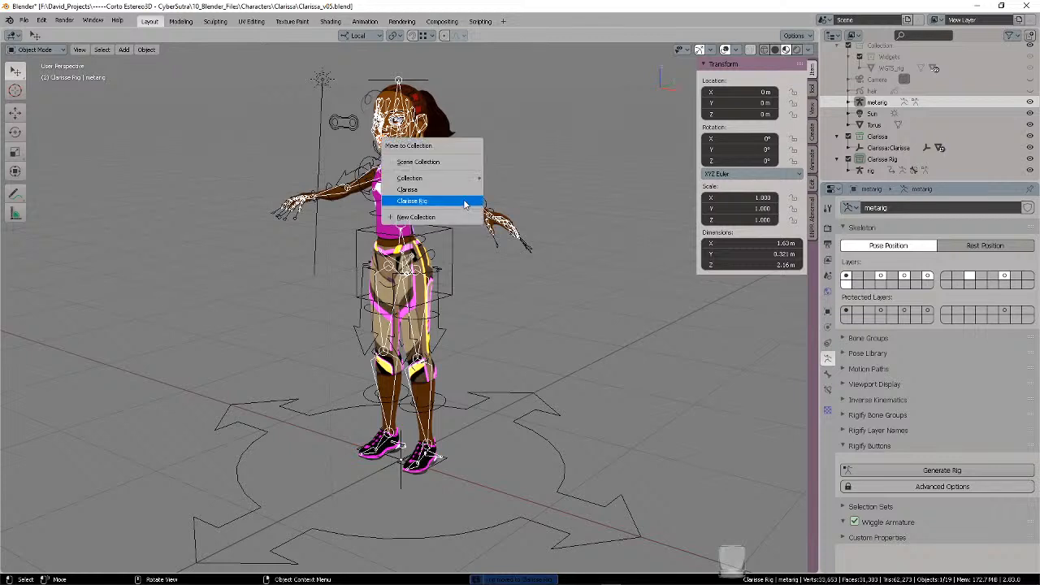
left_click(464, 202)
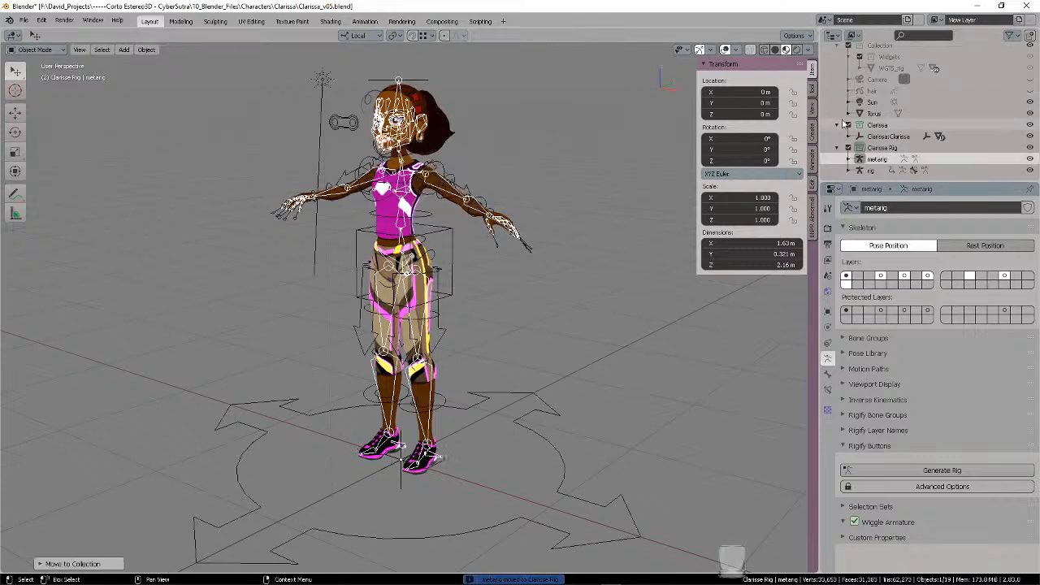
- Add the selectable, viewport and render restriction toggles to the outliner and try disabling the metarig in viewports
left_click(1014, 37)
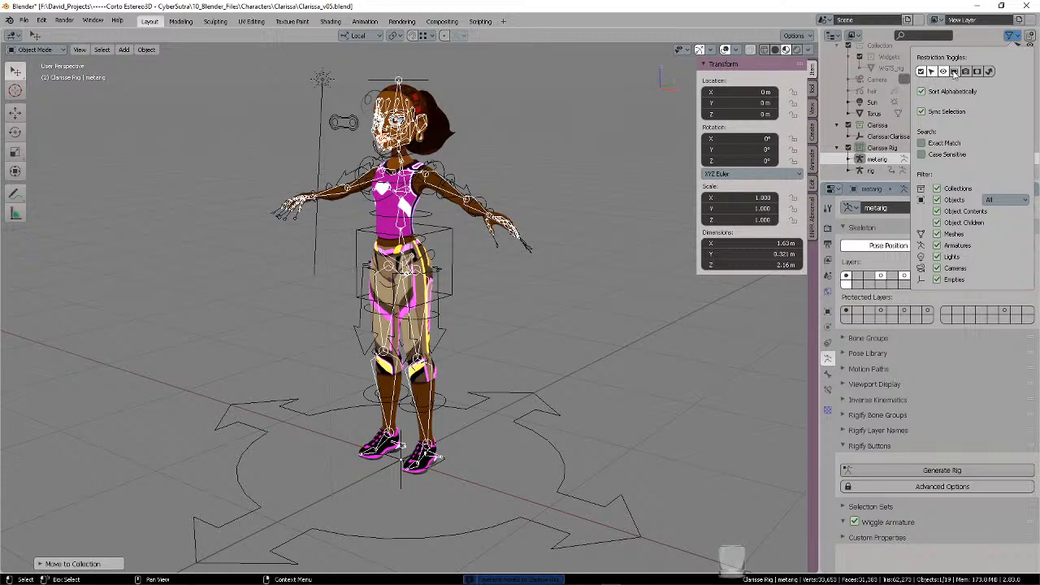
left_click(955, 71)
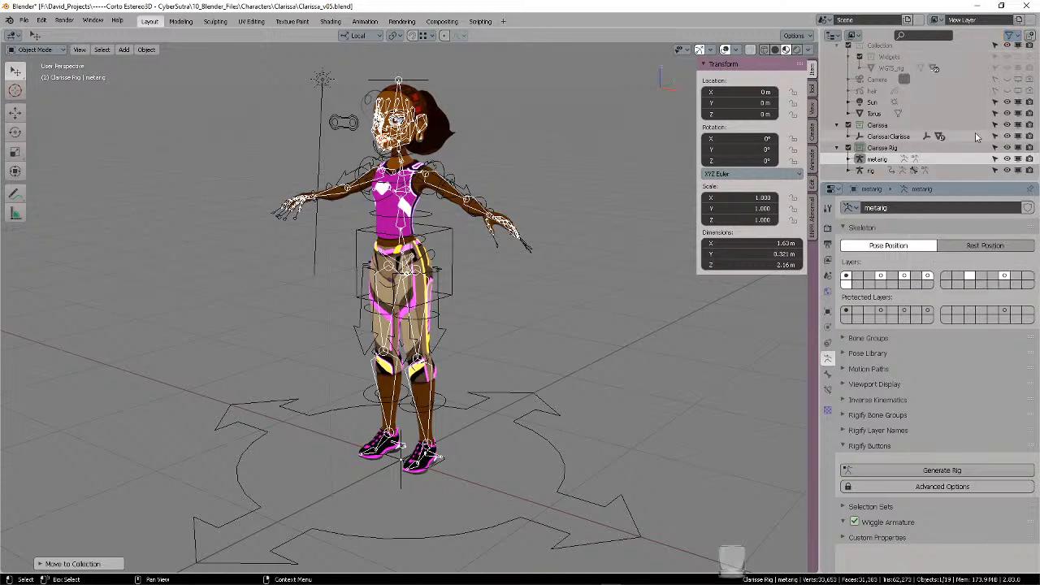
left_click(1020, 160)
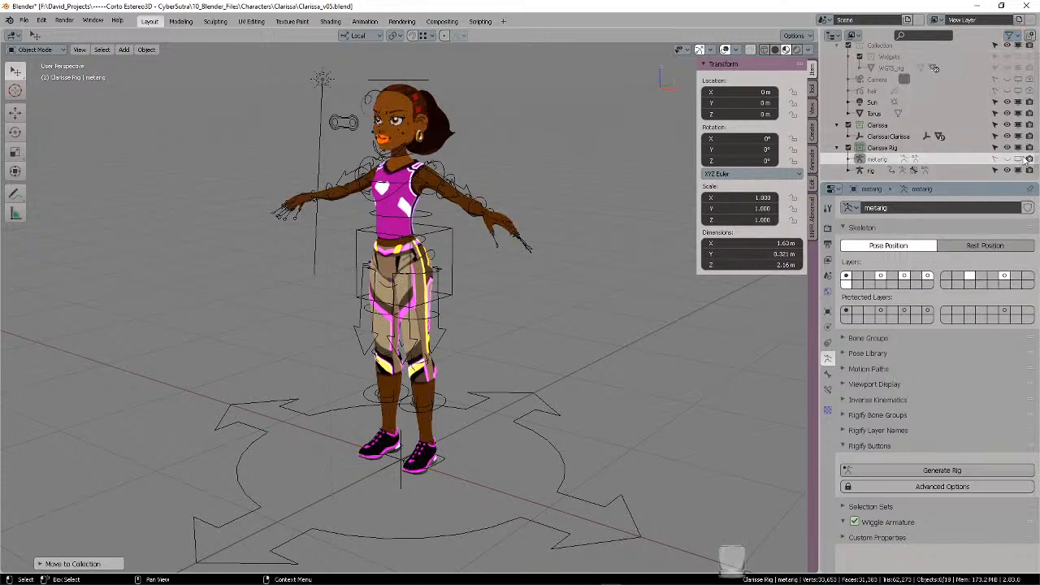
left_click_drag(995, 160, 1020, 159)
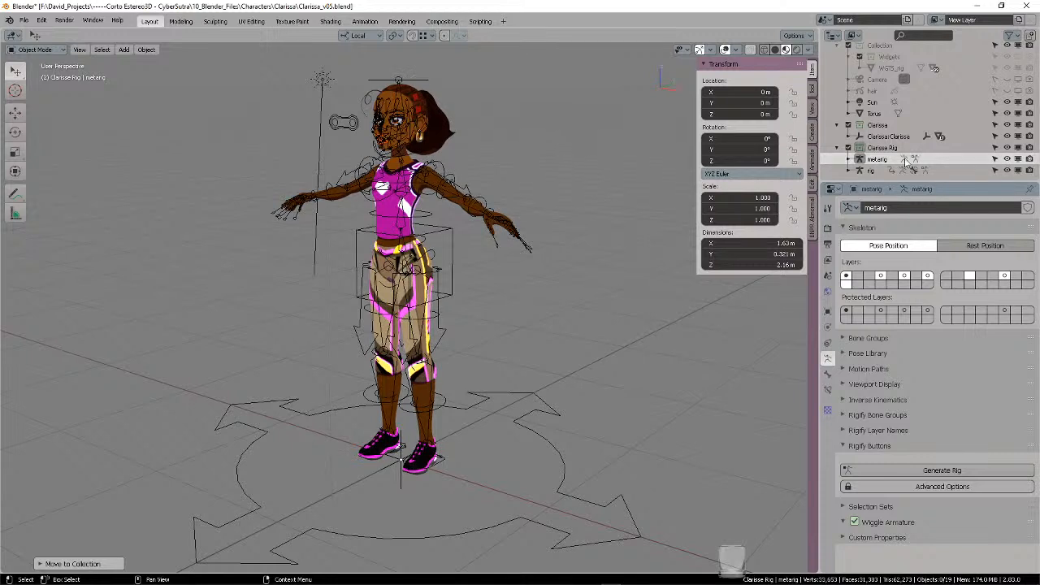
- Exclude the Clarisse Rig collection from the view layer
left_click(850, 159)
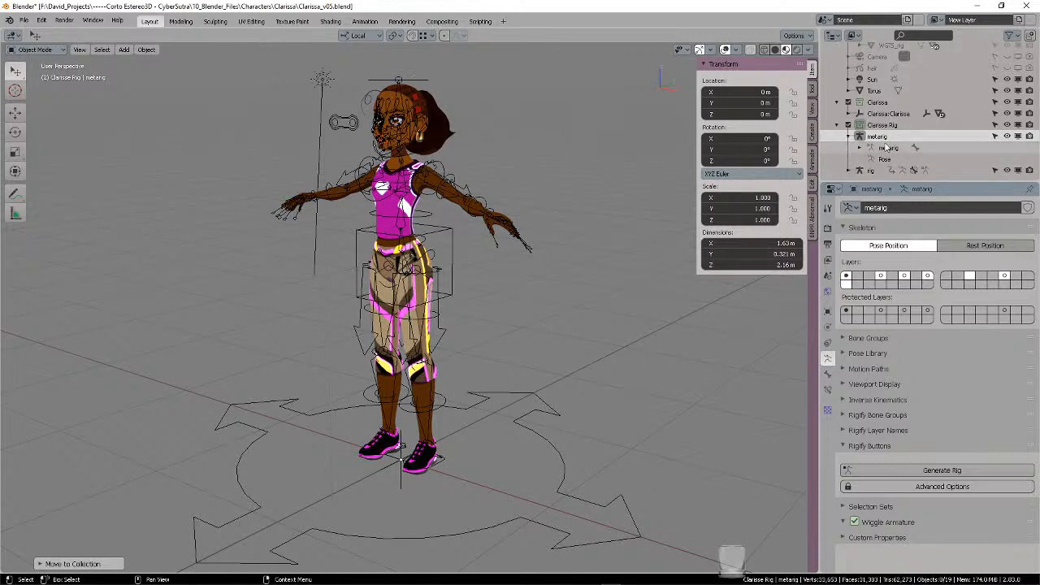
left_click(849, 137)
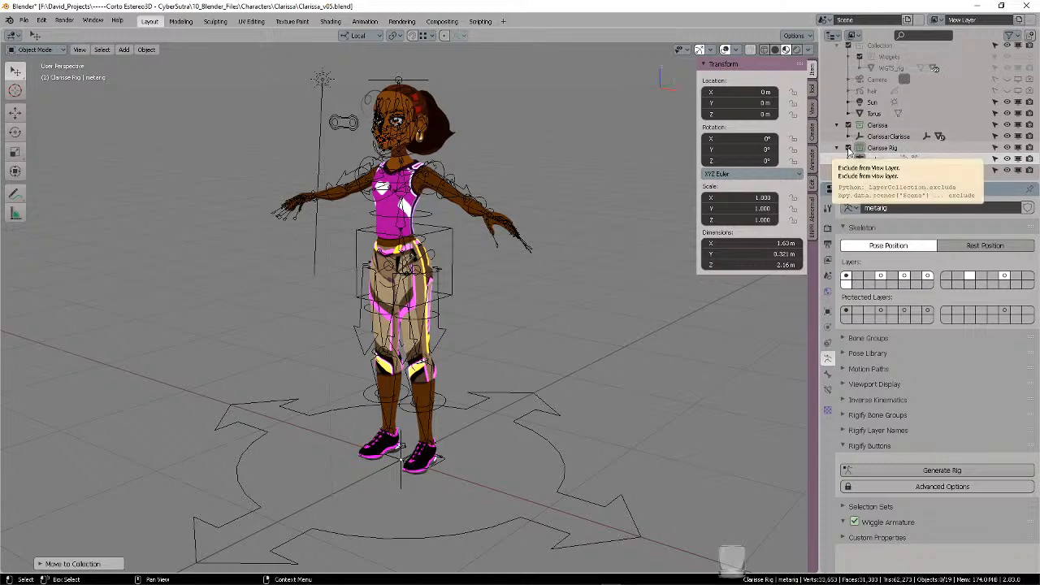
left_click(849, 151)
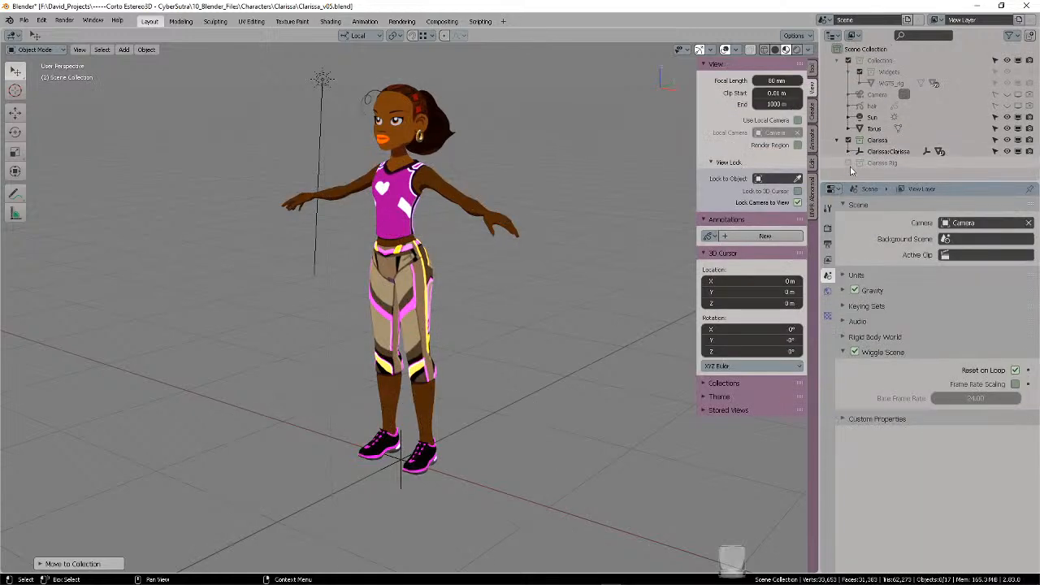
- Re-include the Clarisse Rig collection in the view layer and turn off the metarig's selection, visibility, viewport and render toggles
left_click(849, 164)
scroll(873, 163, "down", 2)
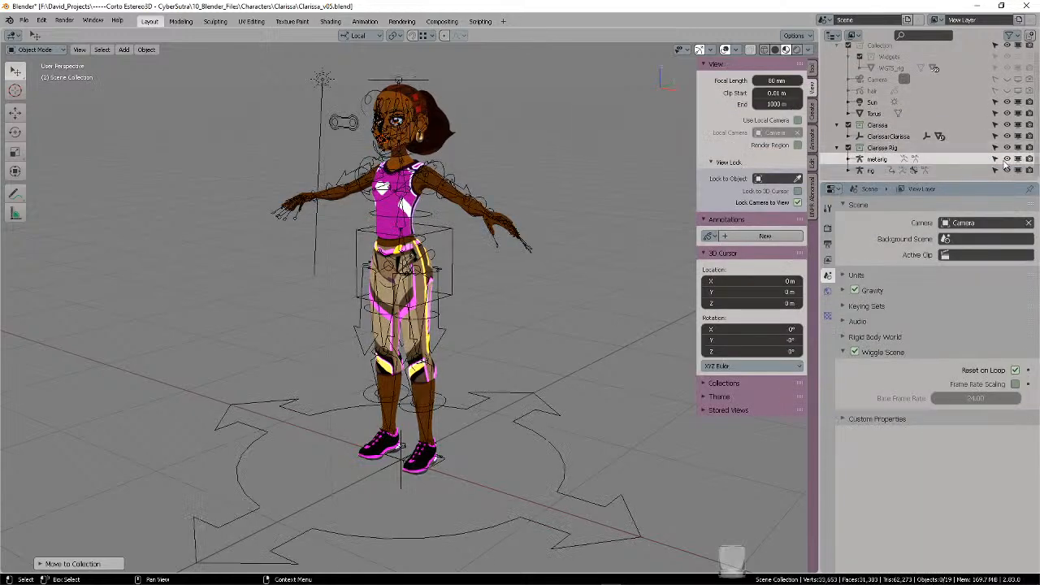
left_click_drag(995, 160, 1032, 159)
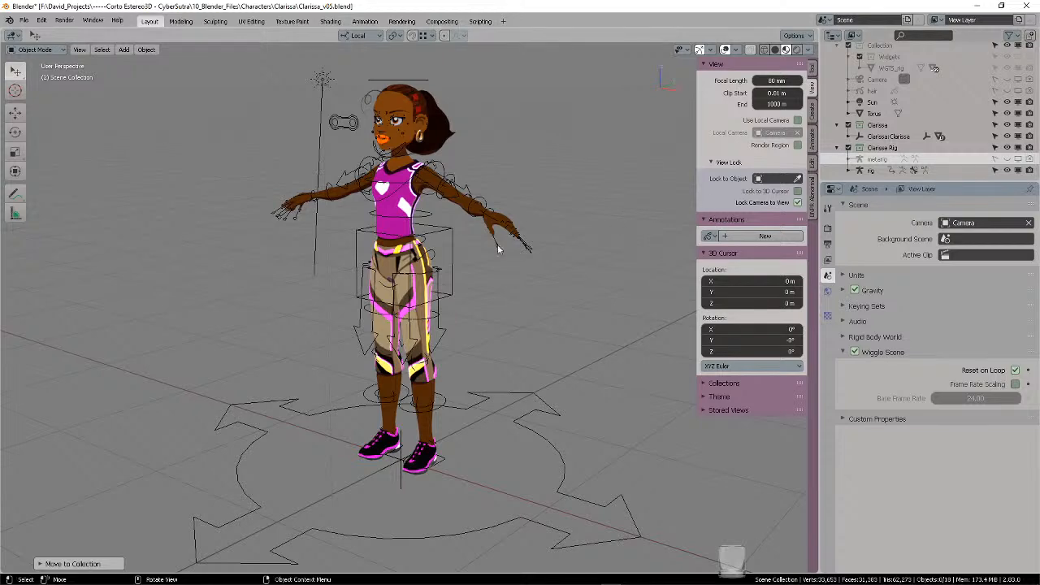
- Select the generated rig and set its armature to display In Front of the character mesh
middle_click_drag(498, 245, 481, 179)
left_click(481, 179)
scroll(508, 174, "up", 5)
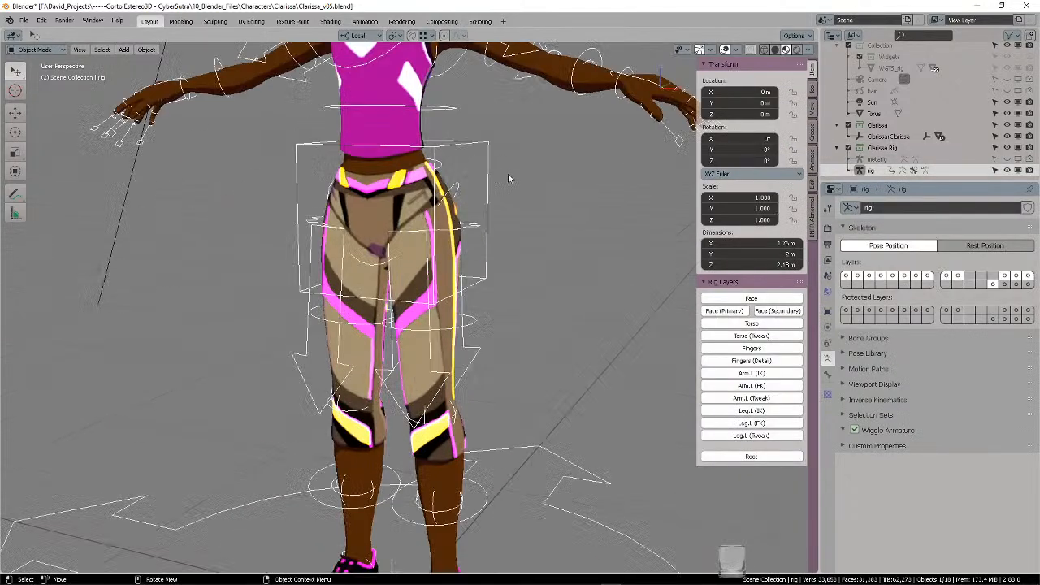
left_click(874, 384)
left_click(1015, 418)
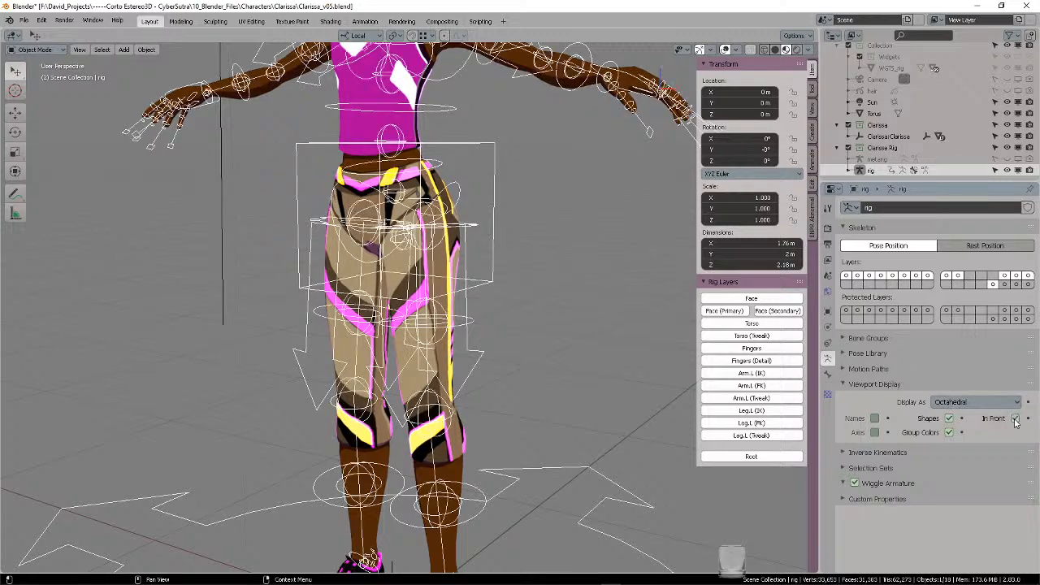
left_click(547, 169)
scroll(547, 168, "down", 7)
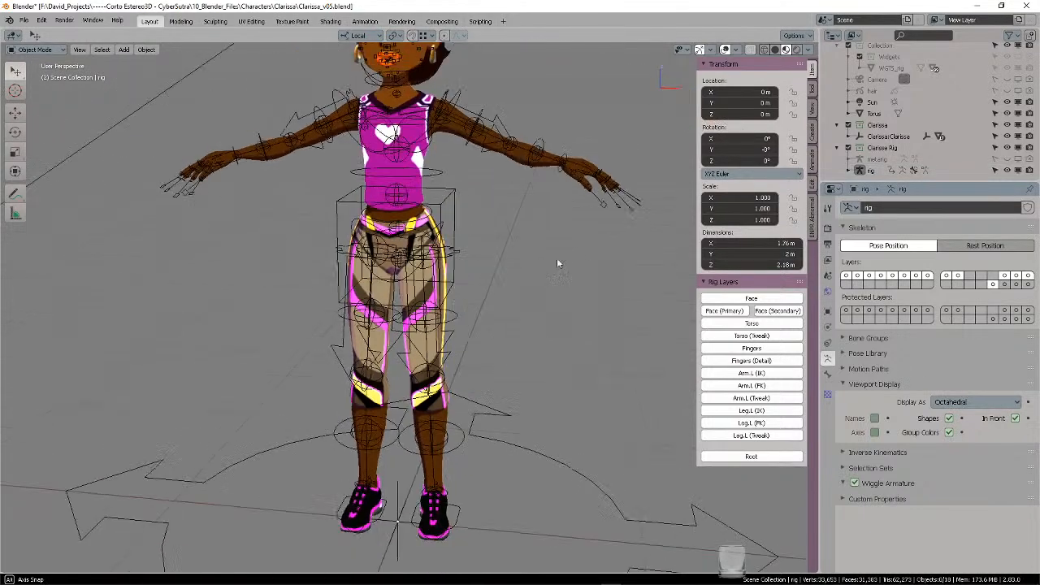
- Save the scene as a new file named Clarissa_v05-1.blend in the Clarissa folder
left_click(24, 20)
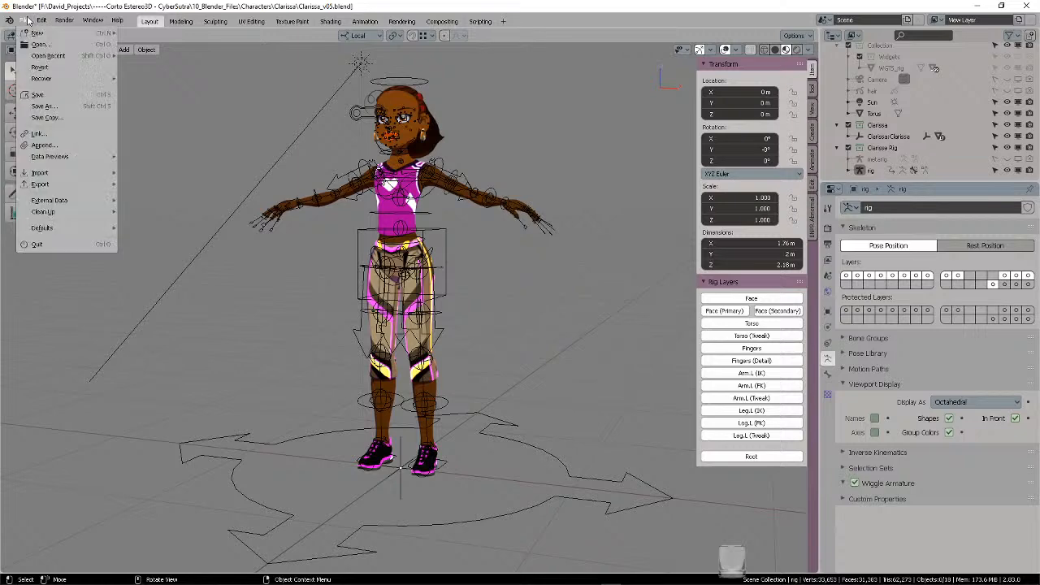
left_click(45, 106)
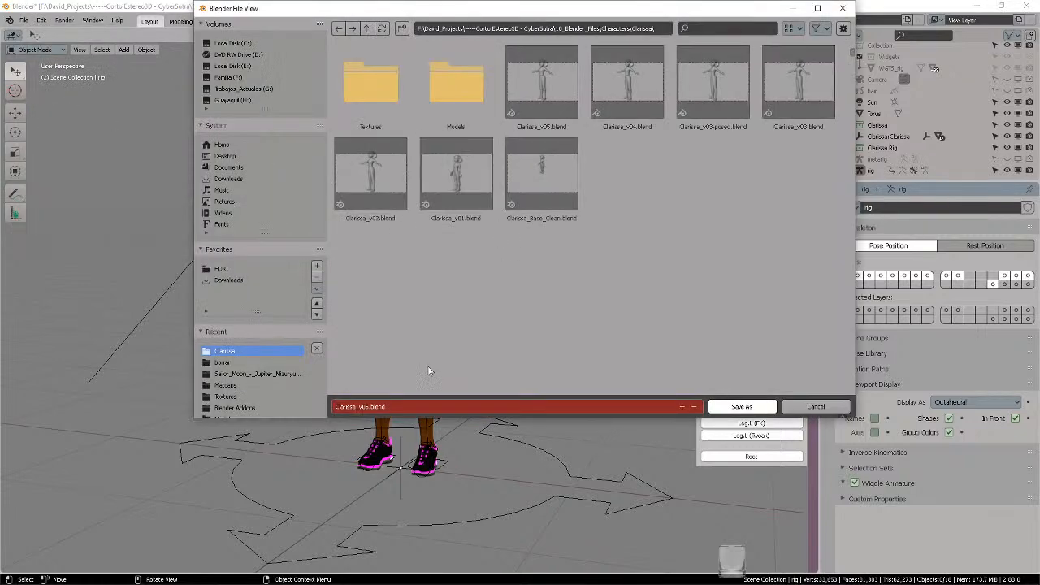
left_click(367, 406)
left_click(368, 406)
type("-1")
key("shift+Left")
left_click(758, 410)
left_click(758, 410)
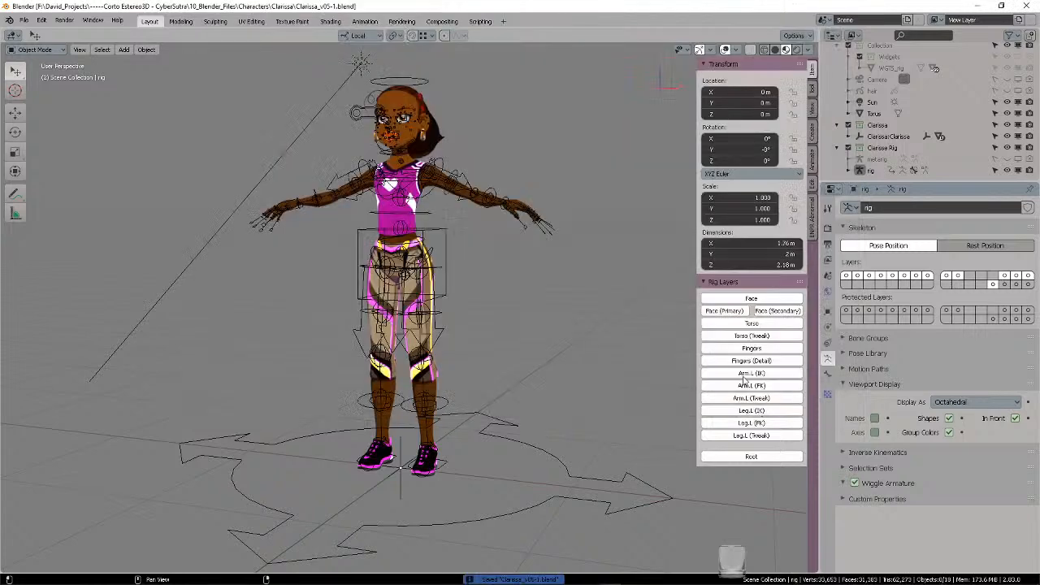
- Select the rig, switch it to Pose Mode and select the left foot's IK control
middle_click_drag(576, 270, 569, 293)
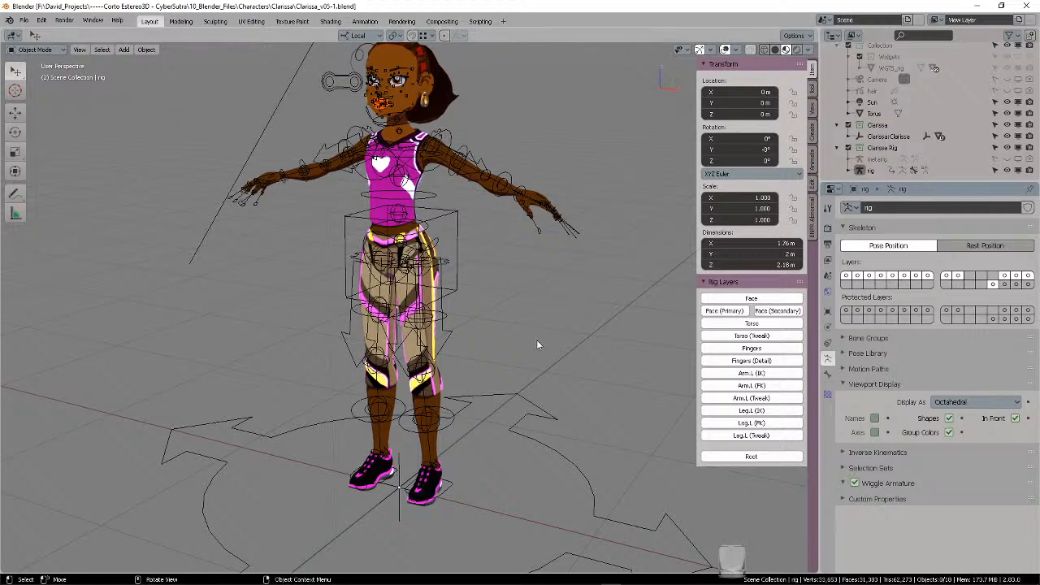
middle_click_drag(536, 340, 500, 370)
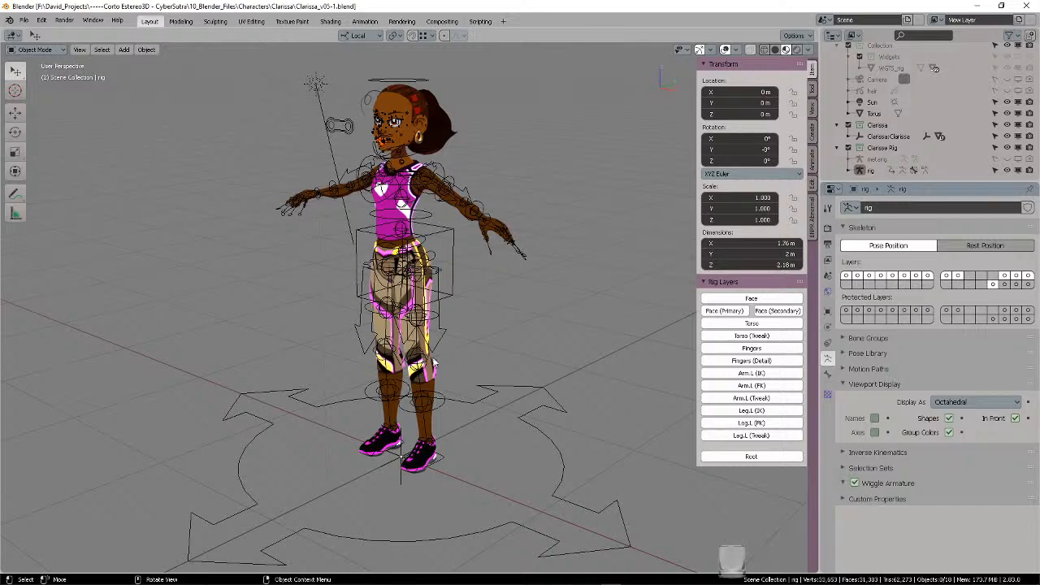
left_click_drag(405, 320, 459, 365)
left_click(465, 382)
middle_click_drag(475, 380, 483, 294)
scroll(495, 376, "up", 2)
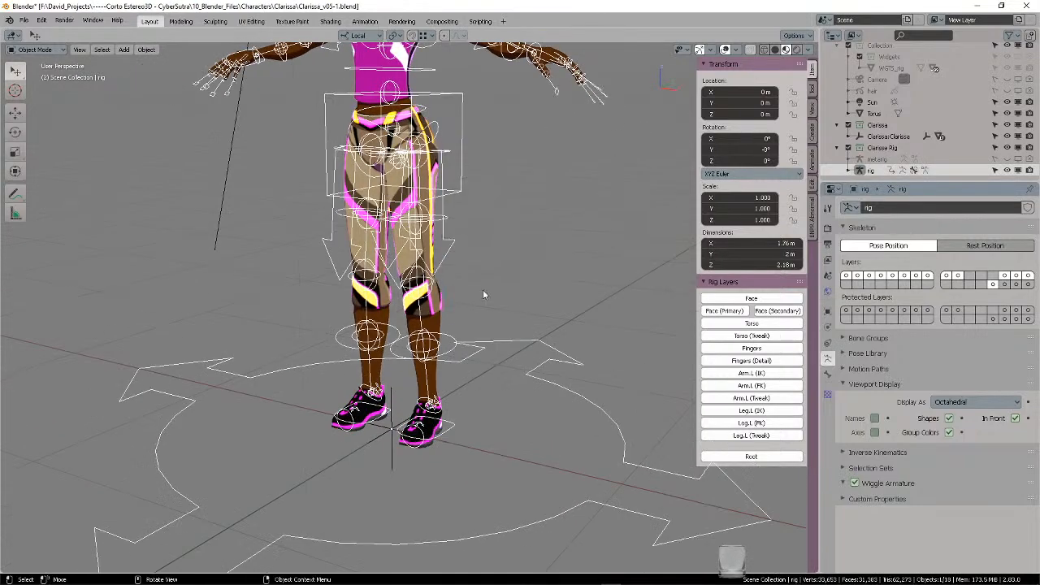
key("ctrl+Tab")
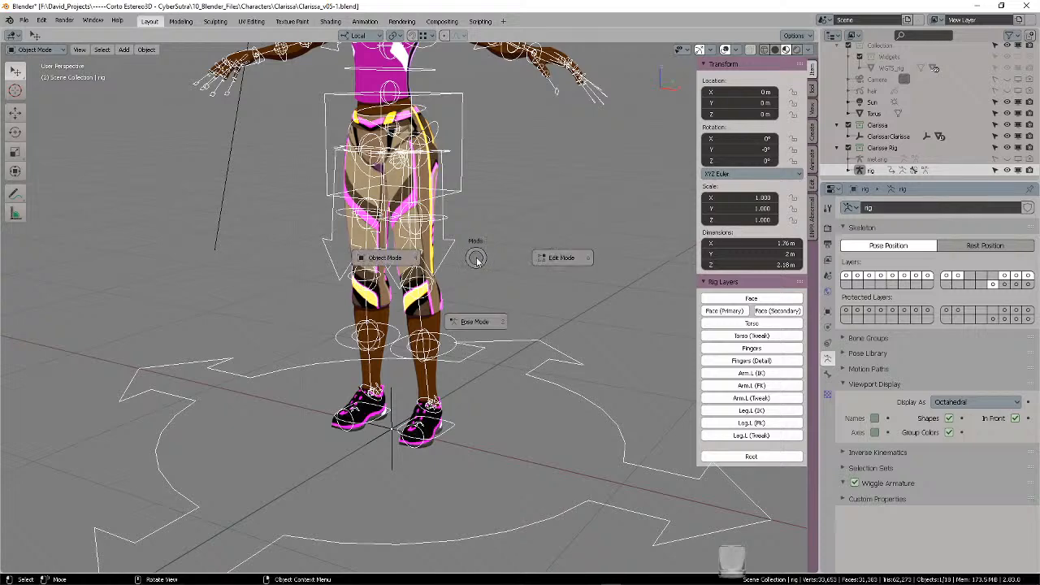
left_click(473, 322)
left_click(452, 430)
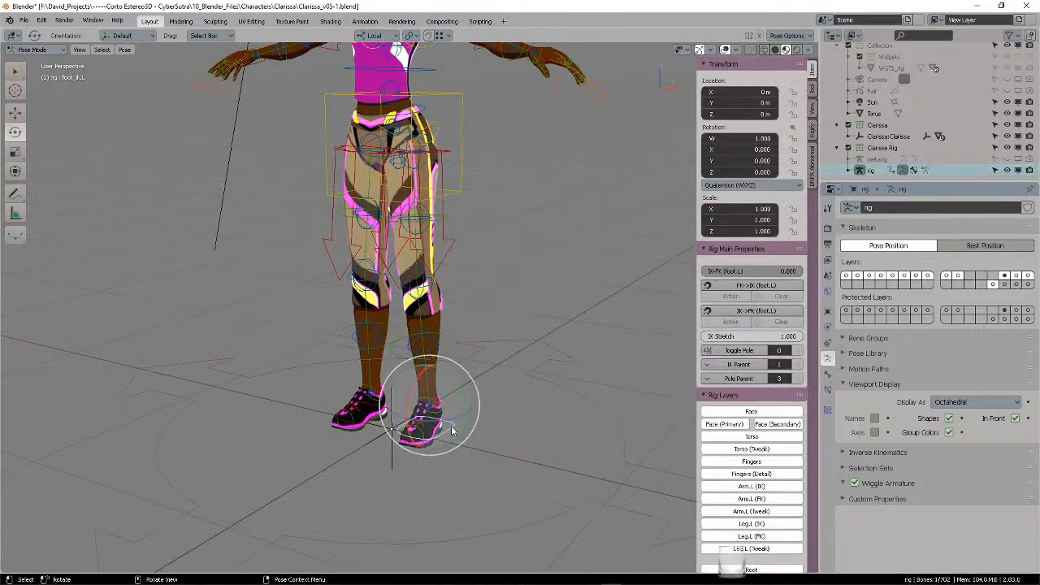
scroll(517, 390, "up", 1)
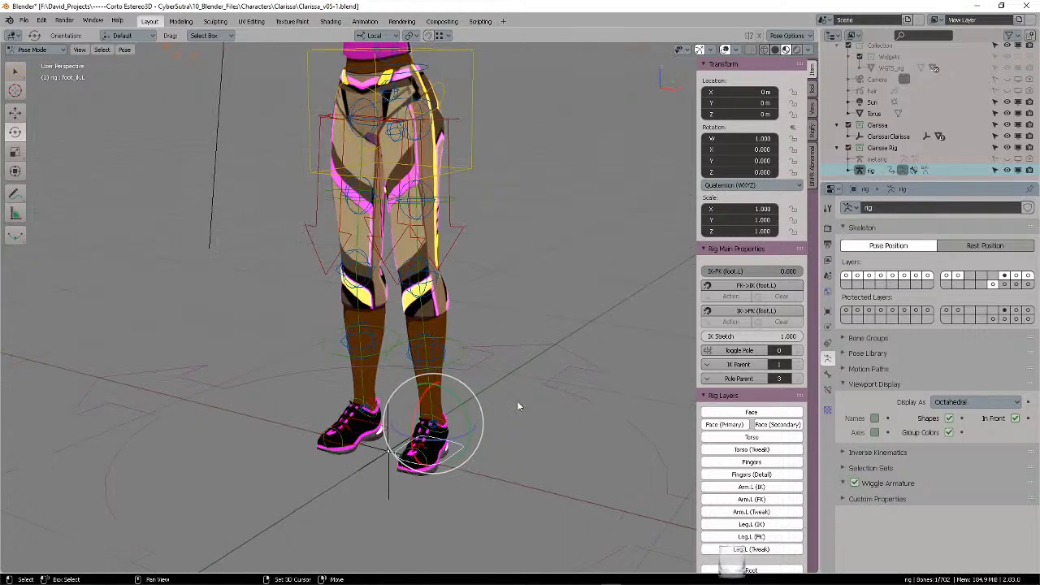
middle_click_drag(519, 400, 525, 301, "shift")
scroll(519, 330, "up", 4)
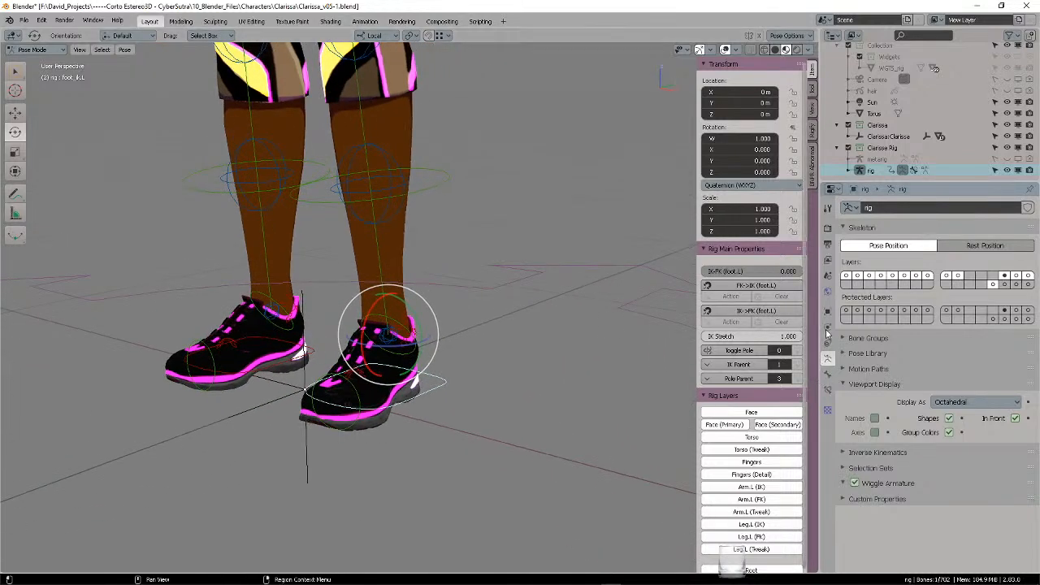
- Show the bone groups of the rig's armature data and highlight the FK group to check its colour set
left_click(828, 373)
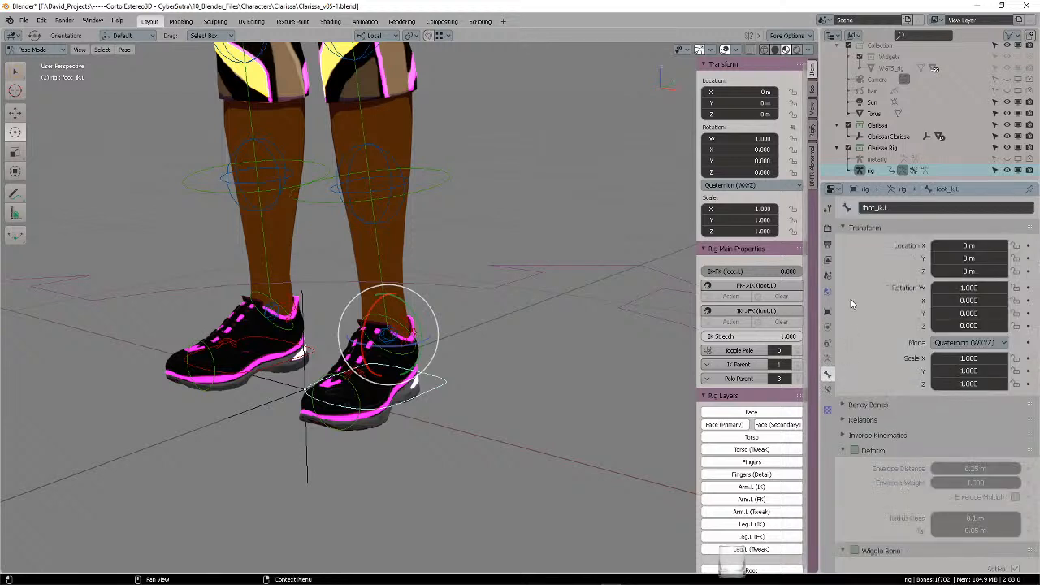
left_click(828, 359)
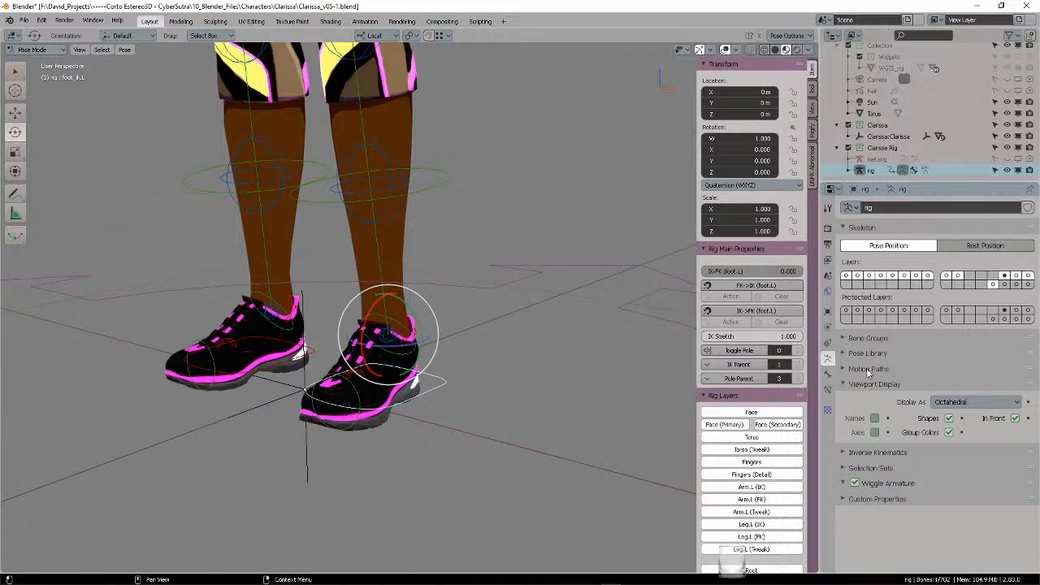
left_click(846, 385)
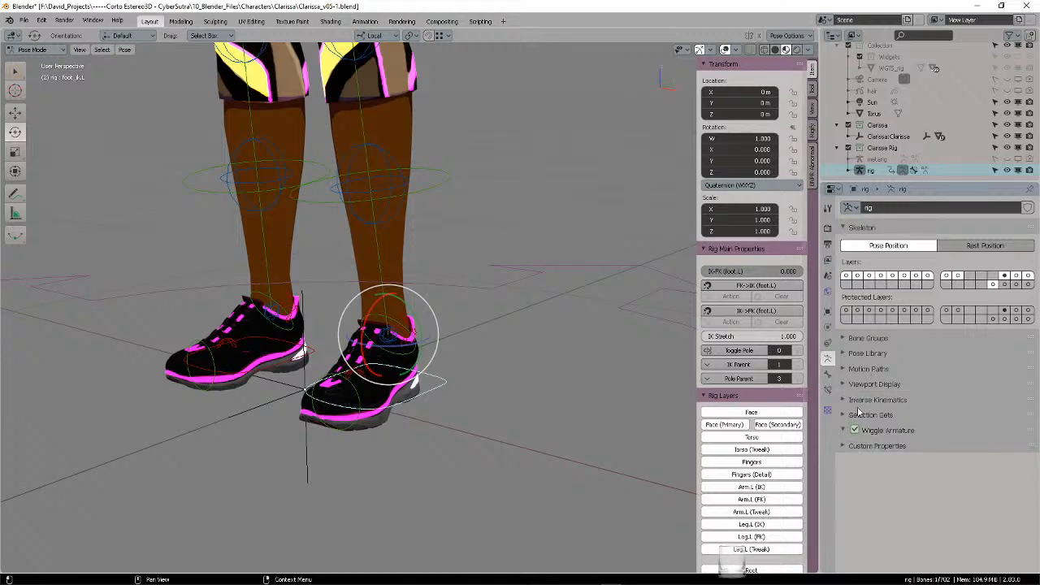
left_click_drag(820, 329, 787, 325)
left_click(833, 338)
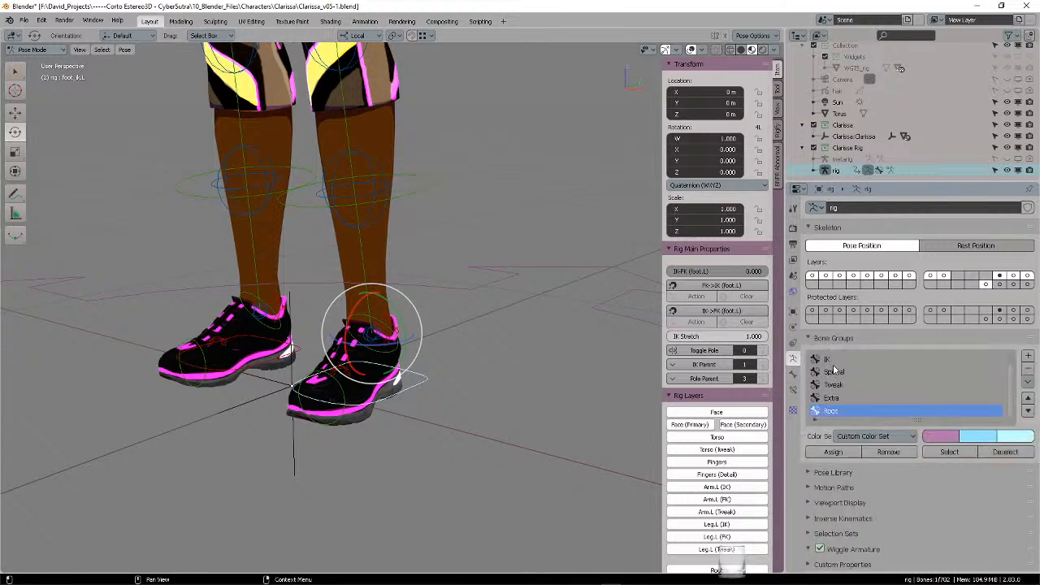
scroll(933, 386, "up", 1)
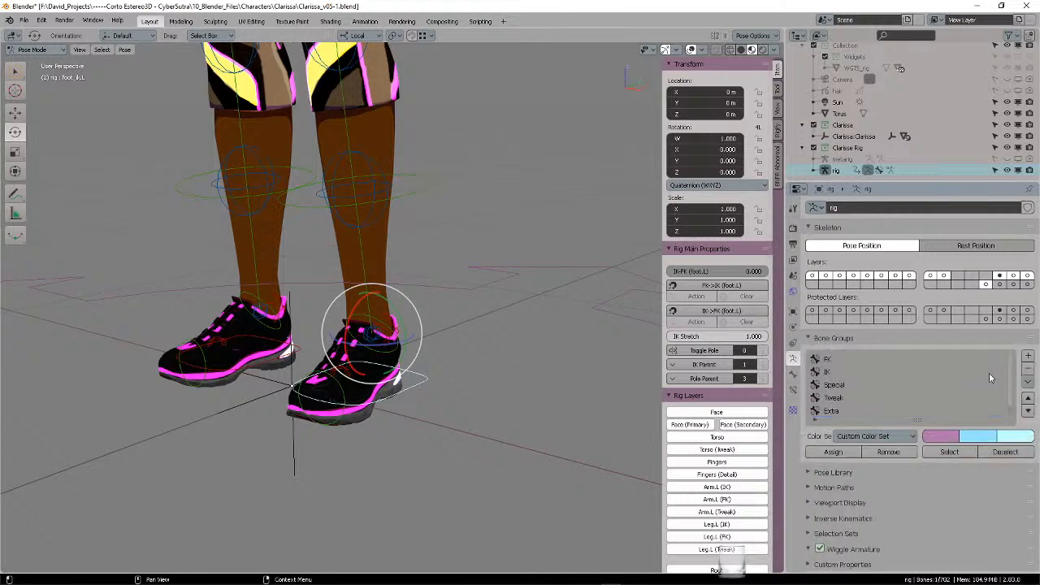
left_click(894, 359)
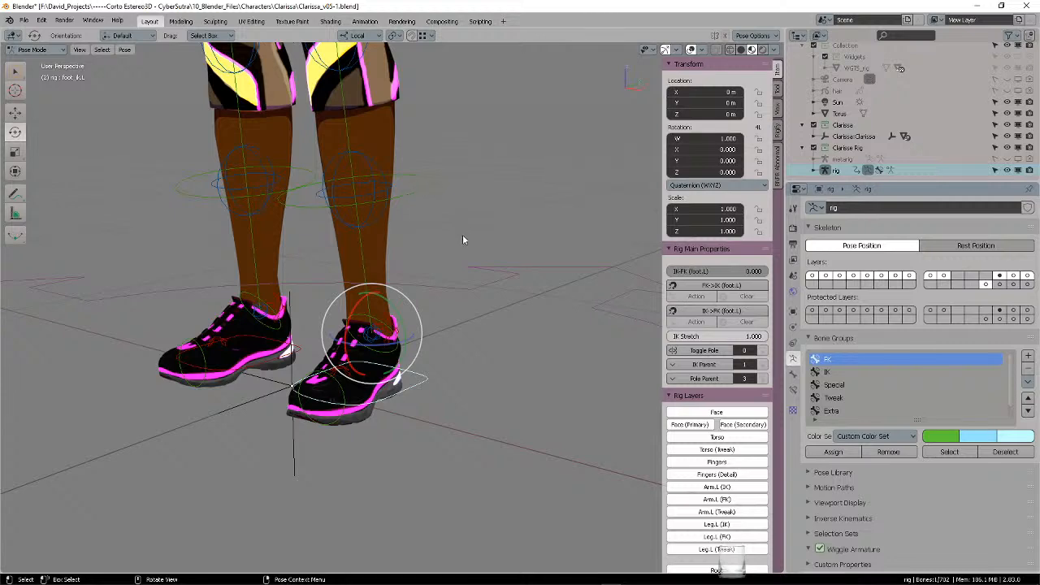
- Examine the coloured controls over the body and legs, and highlight the IK bone group to compare its colour
scroll(462, 240, "down", 6)
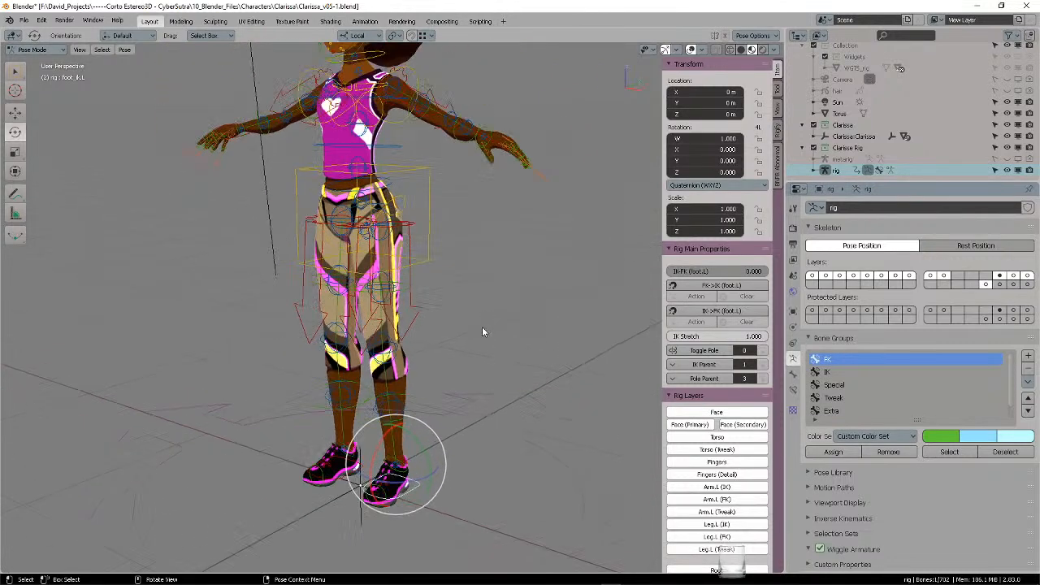
middle_click_drag(482, 332, 502, 320)
middle_click_drag(494, 168, 488, 258)
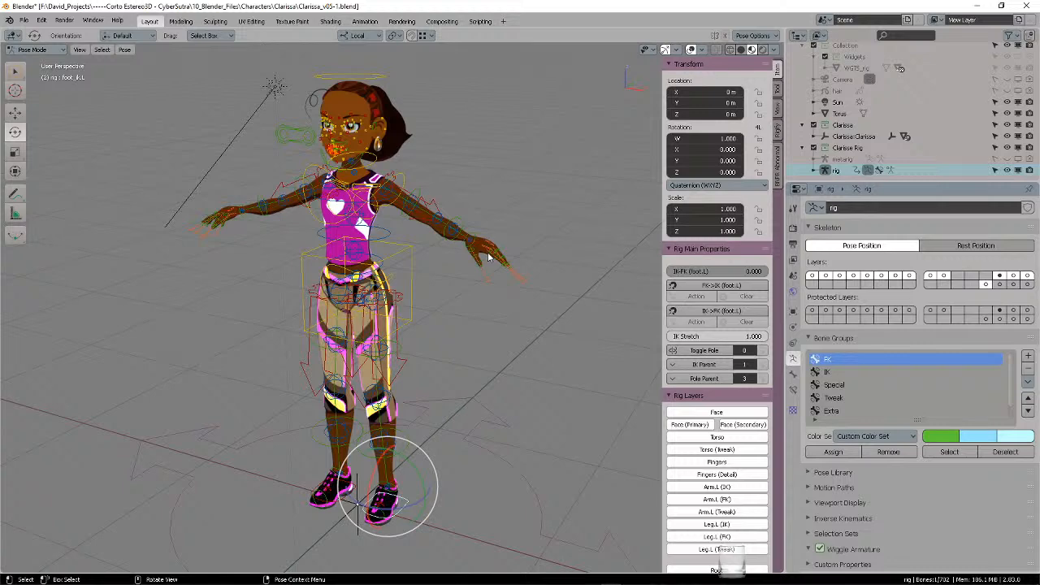
middle_click_drag(578, 326, 491, 320)
middle_click_drag(481, 415, 504, 322, "shift")
scroll(520, 319, "up", 4)
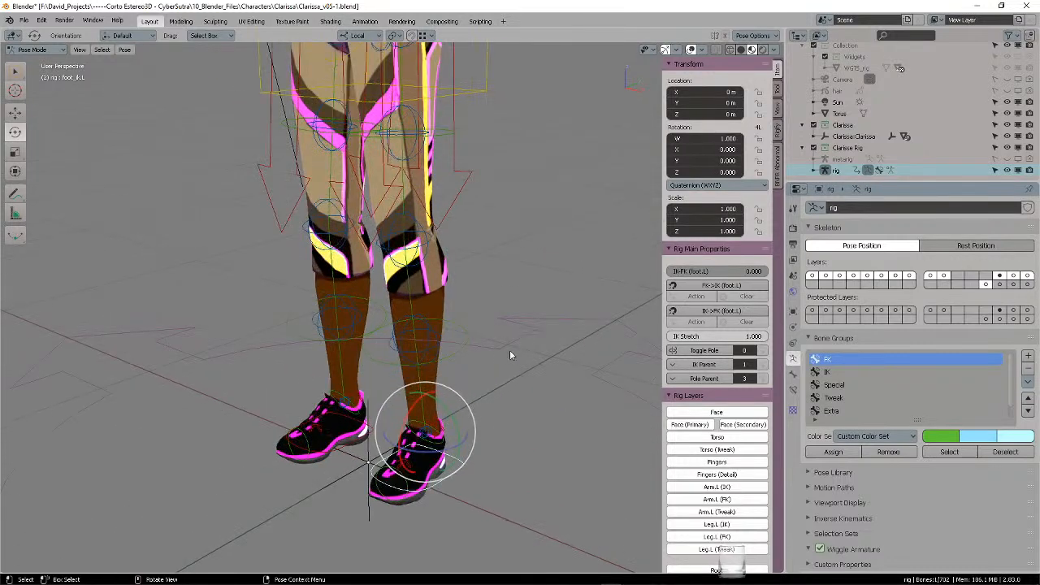
middle_click_drag(498, 377, 517, 340, "shift")
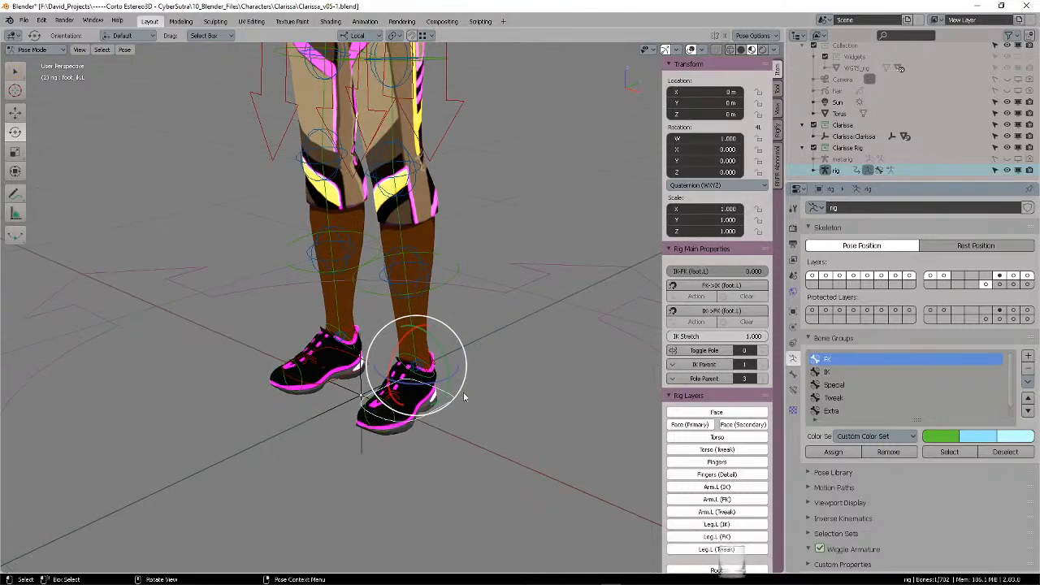
left_click(848, 371)
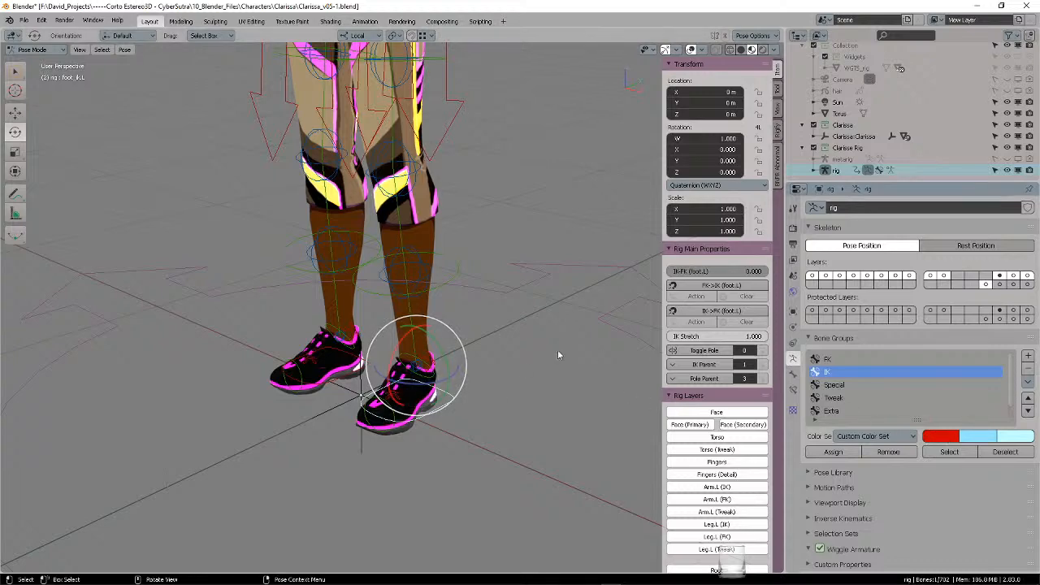
- Set the IK-FK switch of the left foot to 1.000
middle_click_drag(518, 303, 524, 335)
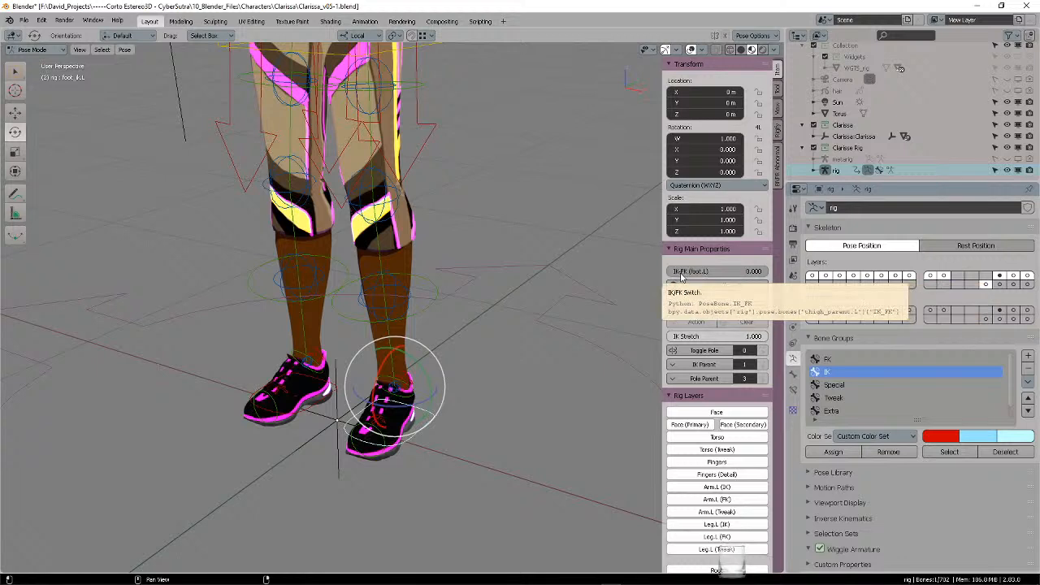
left_click_drag(681, 277, 769, 273)
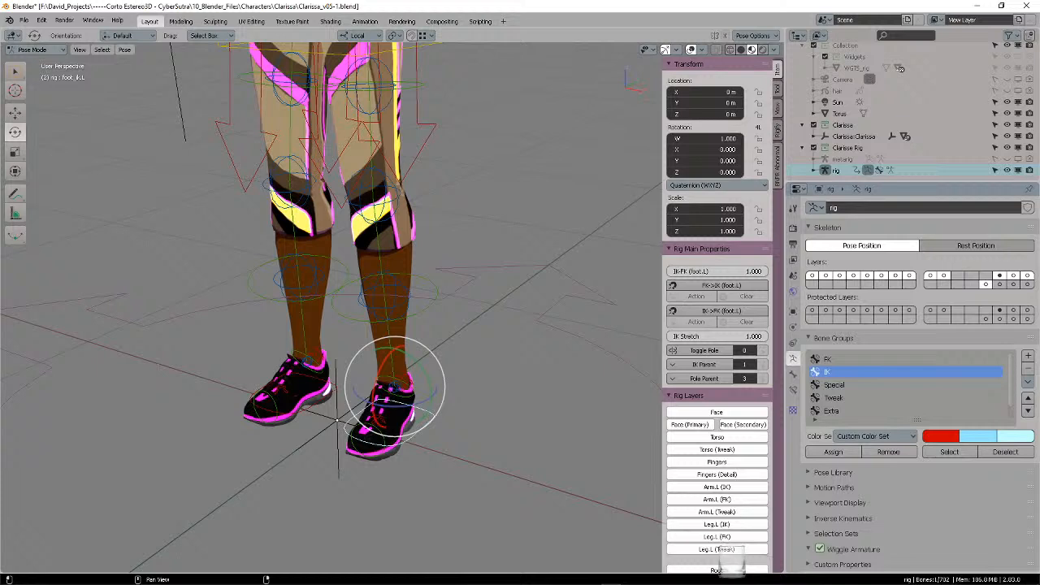
- Highlight the FK bone group, try rotating the left shin's FK control about X, undo the rotation and deselect all bones
left_click(845, 362)
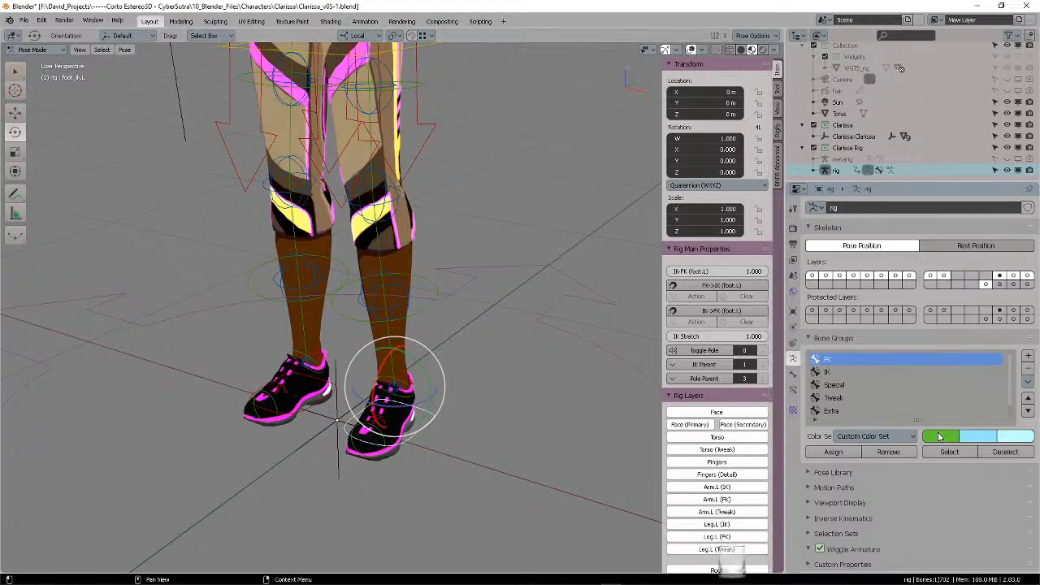
left_click(435, 288)
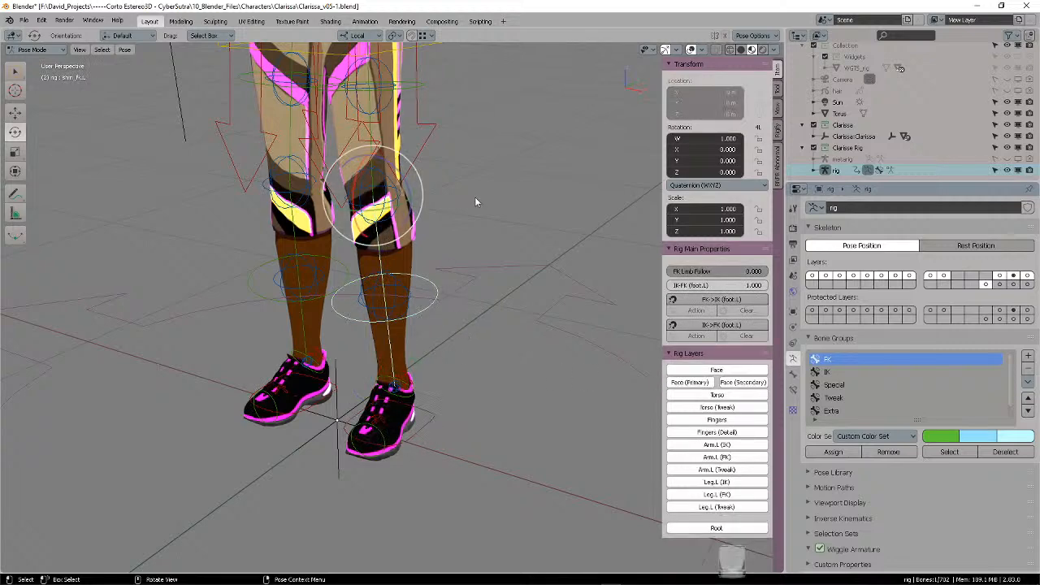
middle_click_drag(475, 197, 455, 223)
scroll(478, 188, "up", 2)
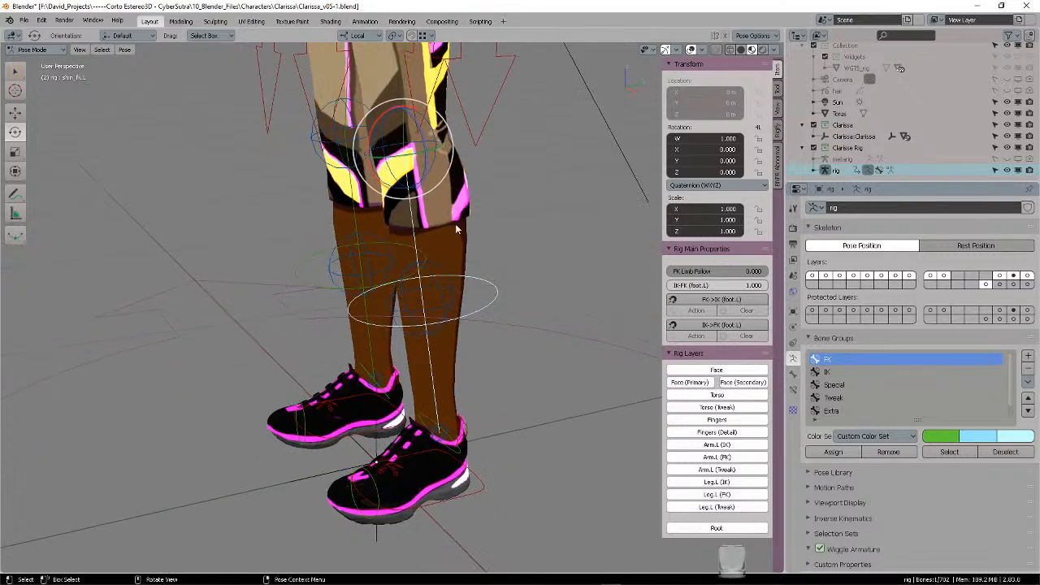
middle_click_drag(472, 354, 509, 354)
left_click_drag(364, 123, 420, 139)
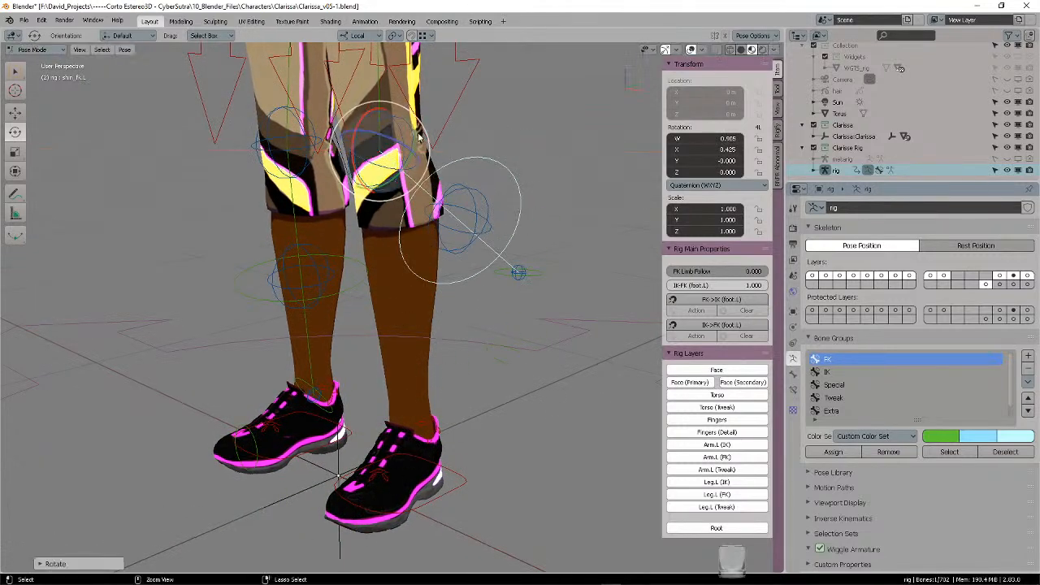
key("ctrl+z")
key("alt+a")
scroll(467, 222, "down", 3)
middle_click_drag(478, 206, 474, 305, "shift")
scroll(500, 266, "down", 5)
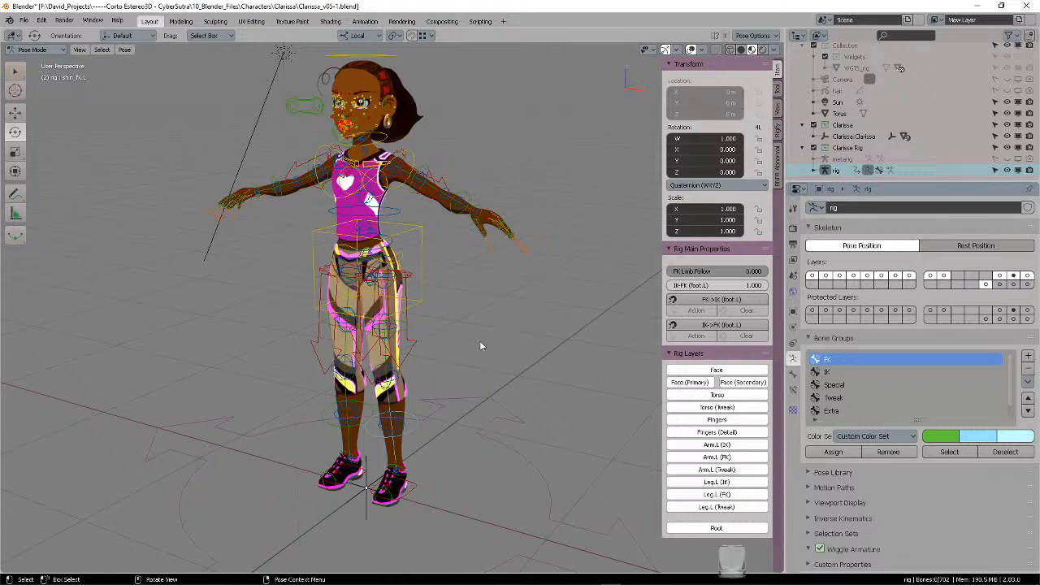
mouse_move(480, 346)
middle_mouse_down()
mouse_move(525, 349)
mouse_move(461, 352)
mouse_move(485, 354)
middle_mouse_up()
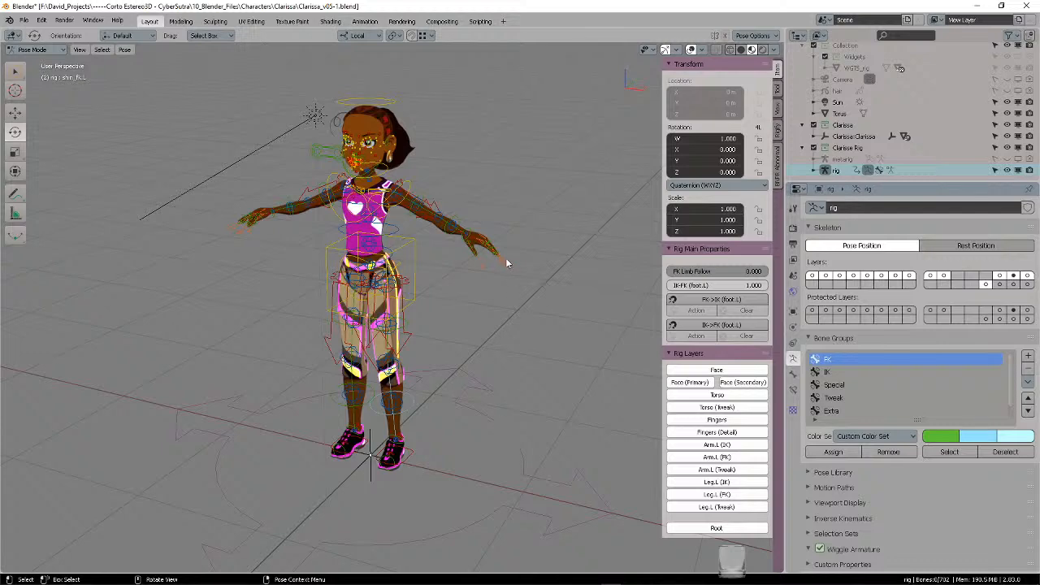
middle_click_drag(479, 161, 468, 156)
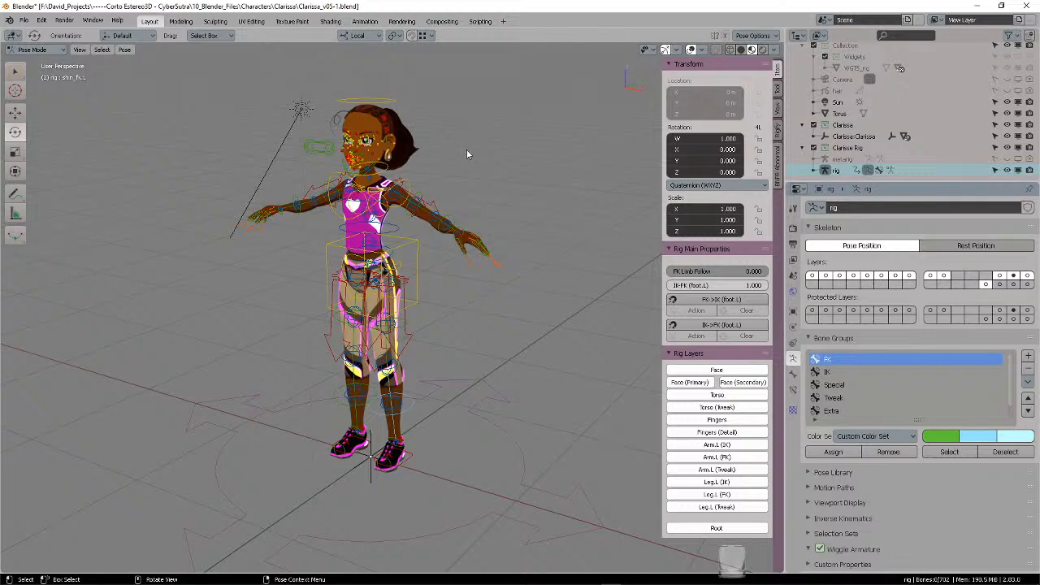
- Select the left shin's FK control and try rotating it about its X axis, cancelling the rotation
middle_click_drag(466, 155, 485, 216)
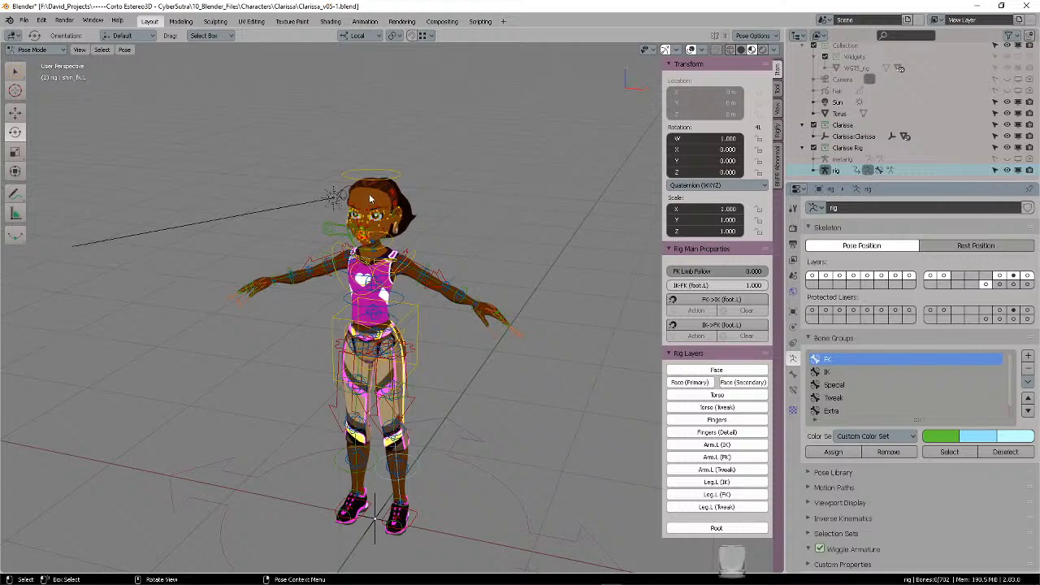
scroll(366, 198, "up", 5)
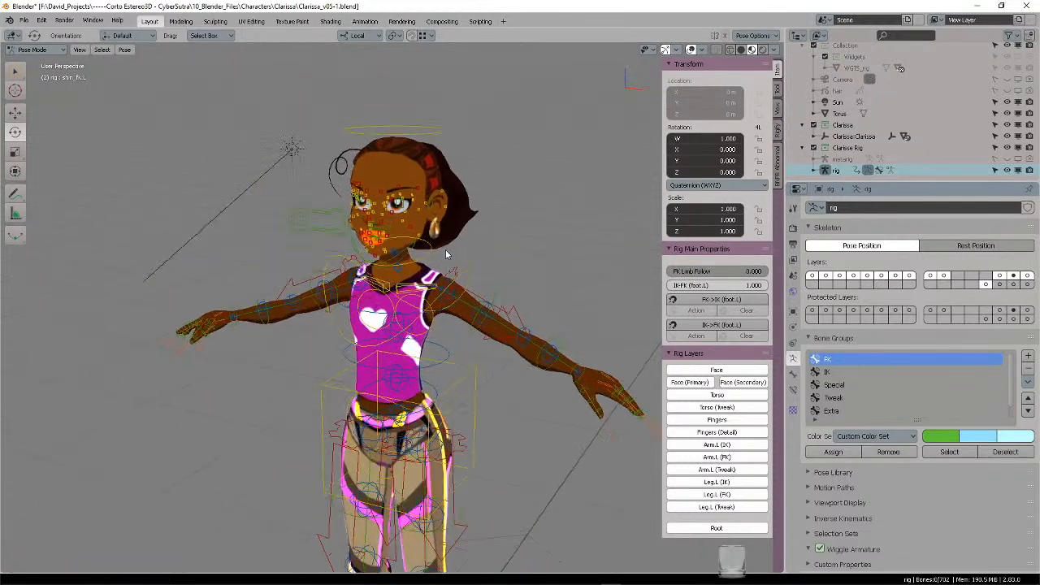
middle_click_drag(410, 198, 502, 191)
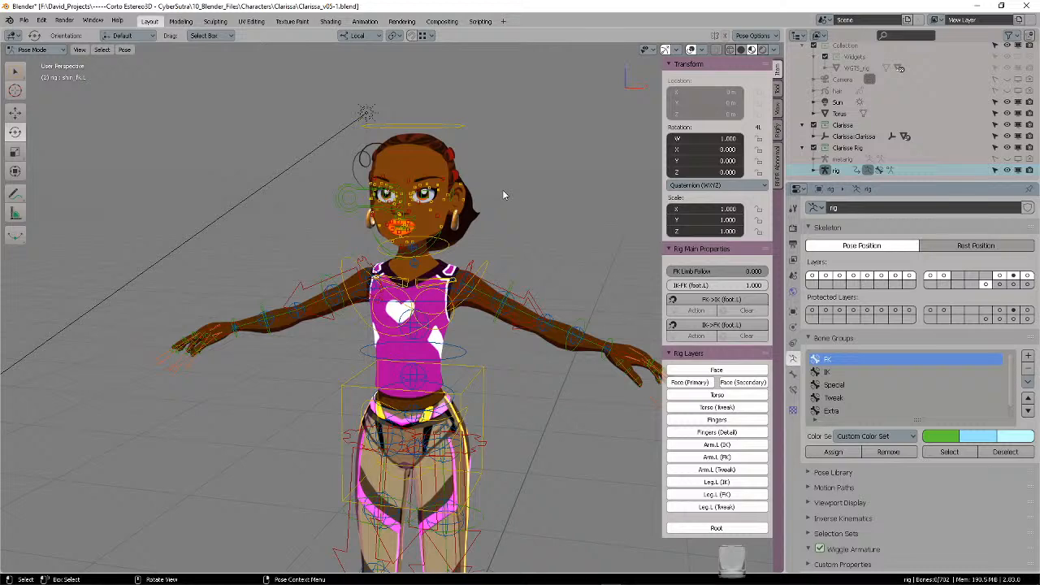
scroll(504, 244, "down", 1)
middle_click_drag(504, 345, 537, 275, "shift")
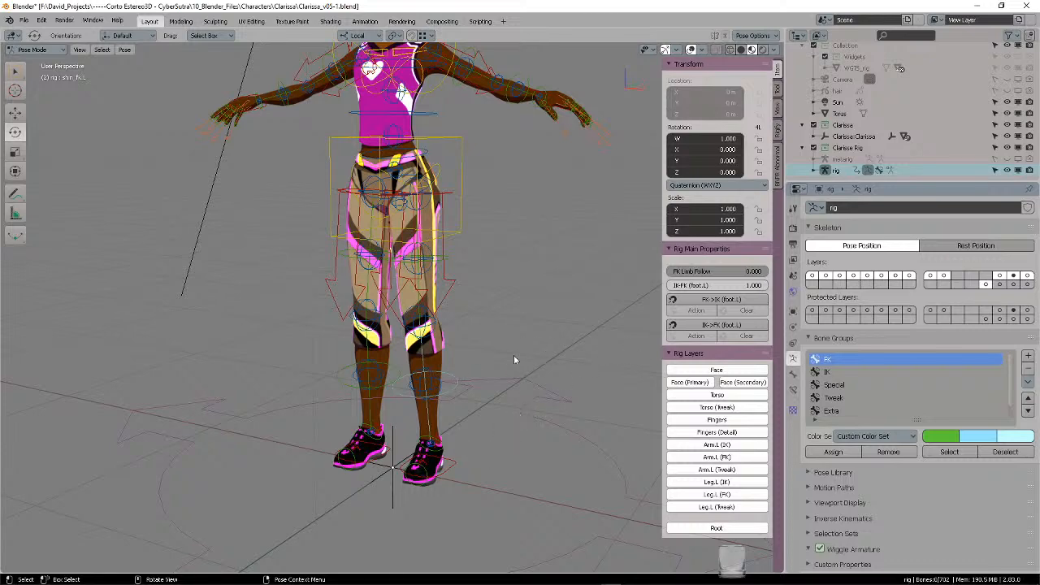
scroll(514, 355, "up", 2)
middle_click_drag(520, 356, 514, 336)
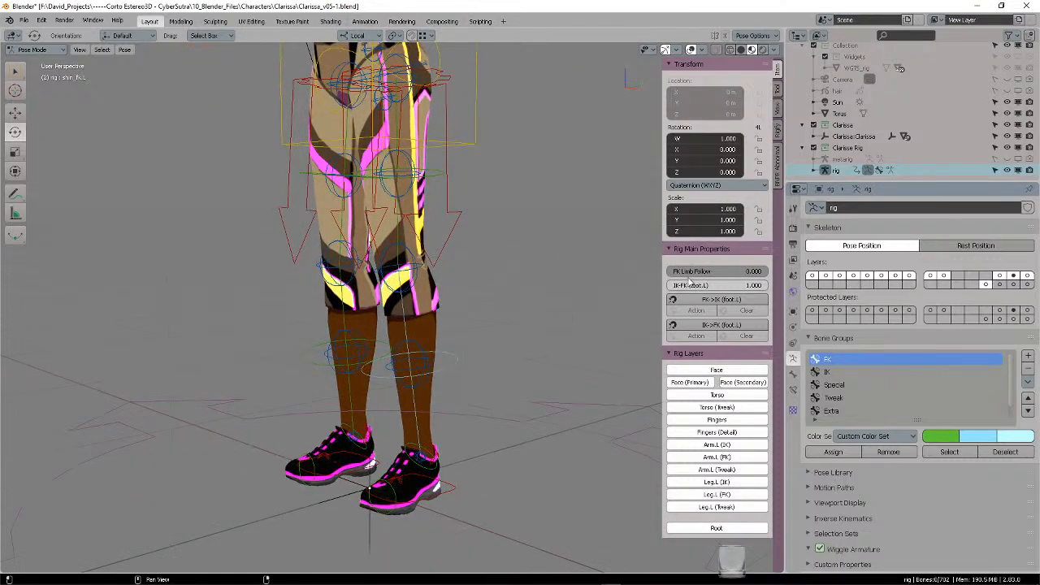
left_click(453, 365)
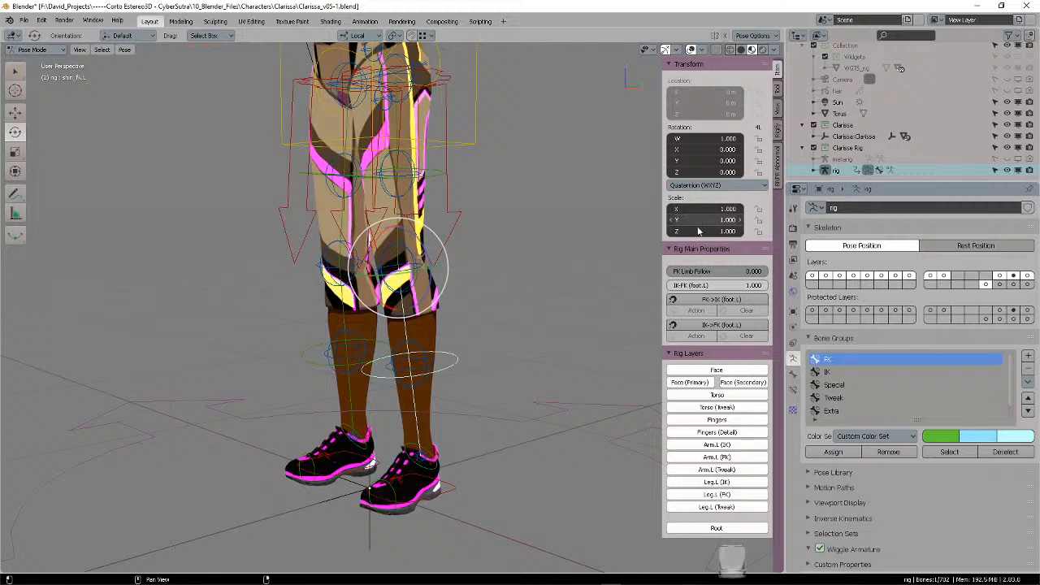
left_click(376, 244)
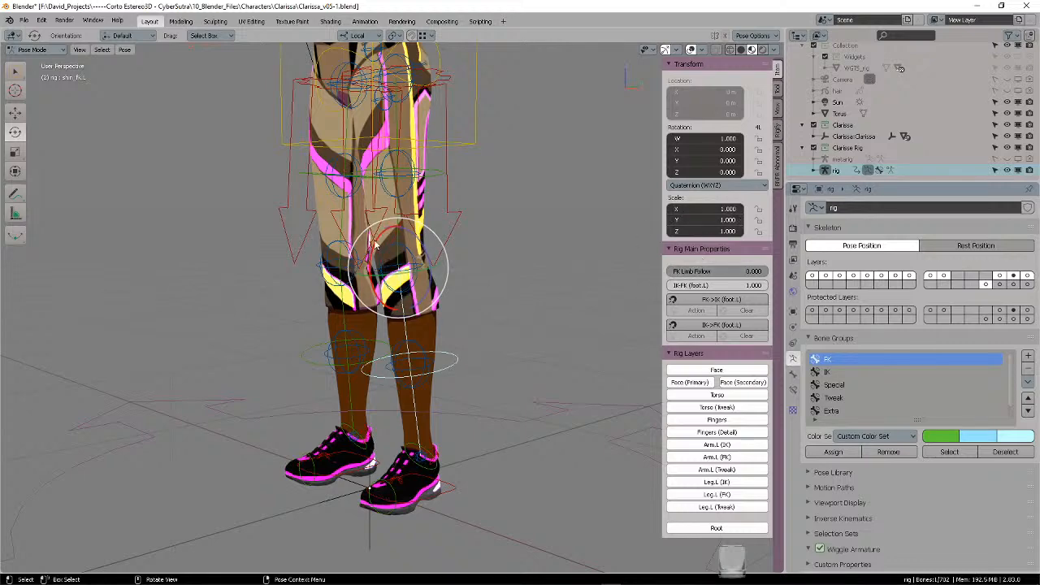
left_click_drag(376, 244, 363, 292)
right_click(362, 292)
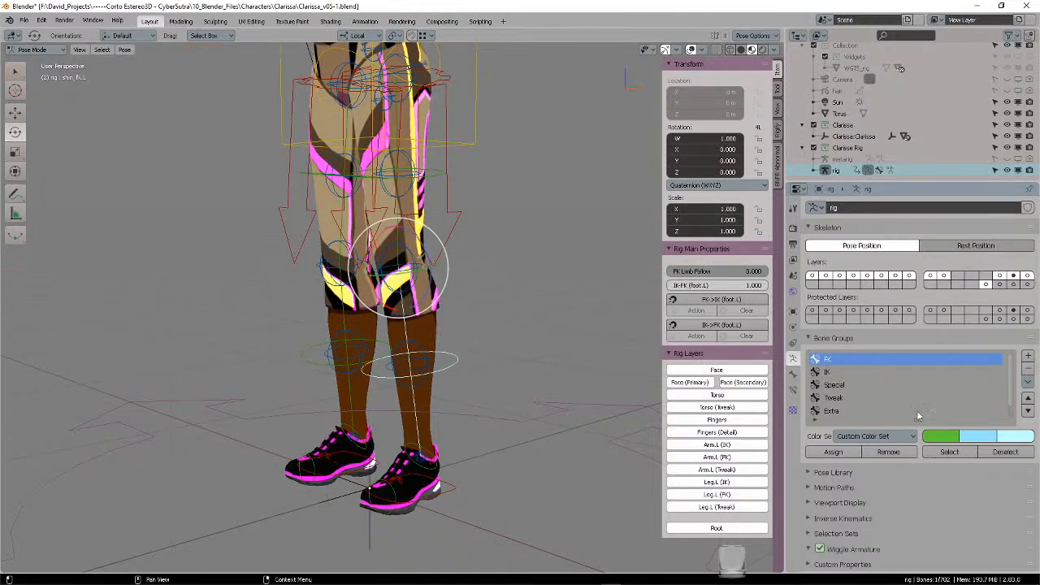
- Highlight the IK and Special bone groups to compare their colours, select the torso box control as a Special example, and deselect it
left_click(846, 373)
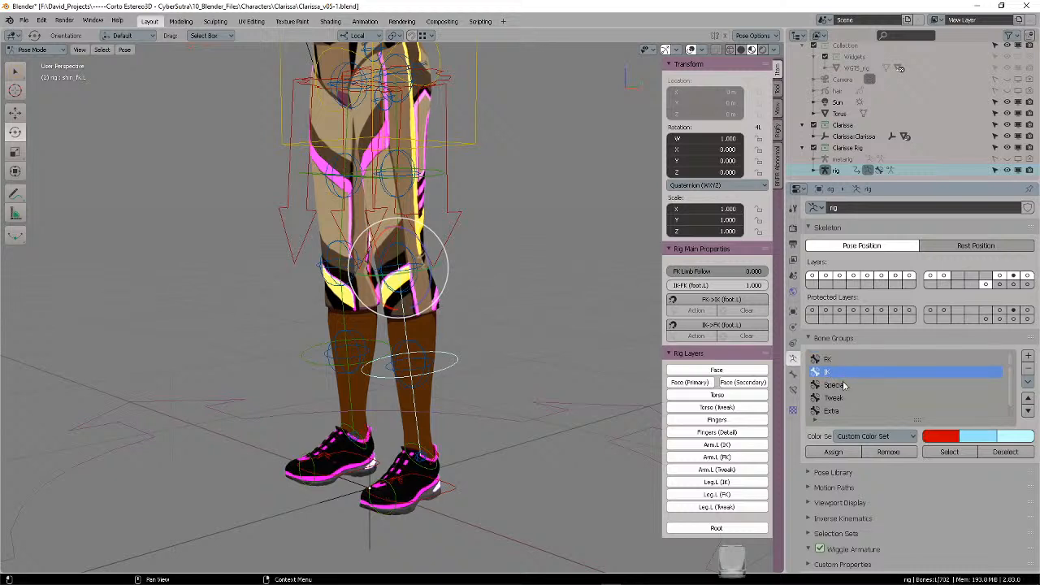
left_click(844, 385)
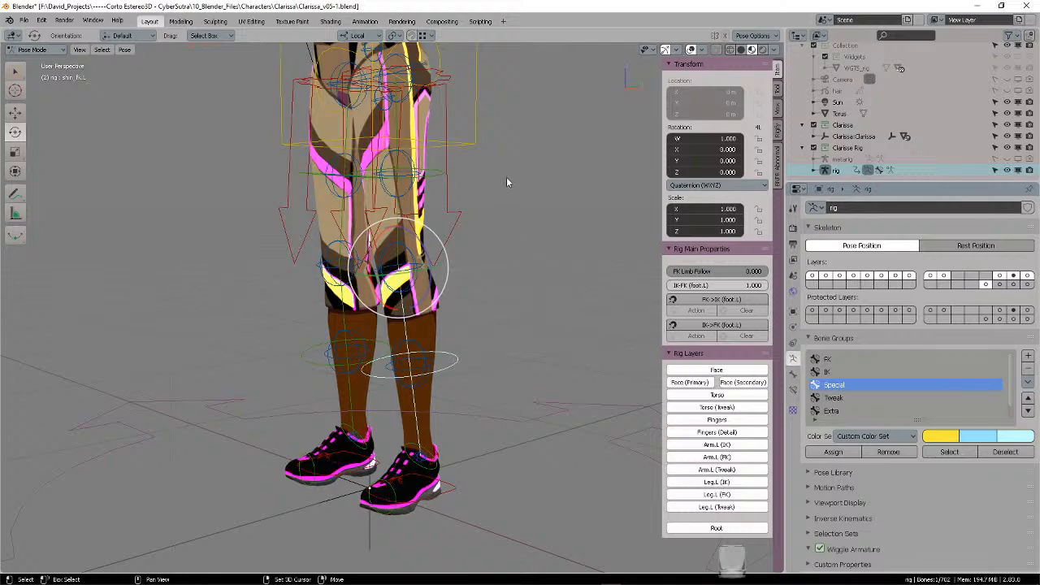
middle_click_drag(506, 176, 466, 215, "shift")
left_click(466, 205)
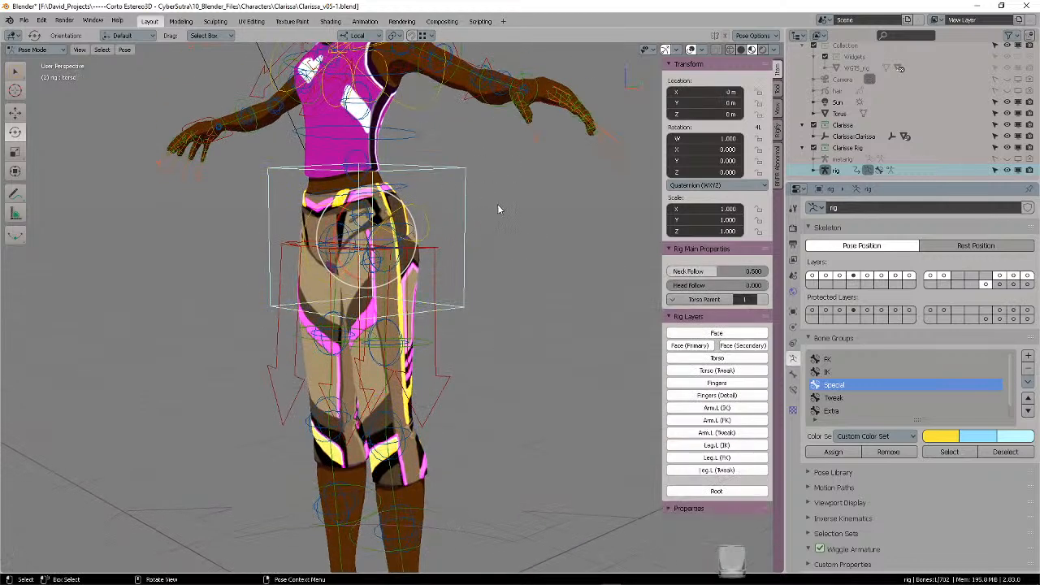
left_click(499, 204)
- Highlight the Tweak bone group and try moving the left forearm's tweak control, cancelling the move
left_click(877, 398)
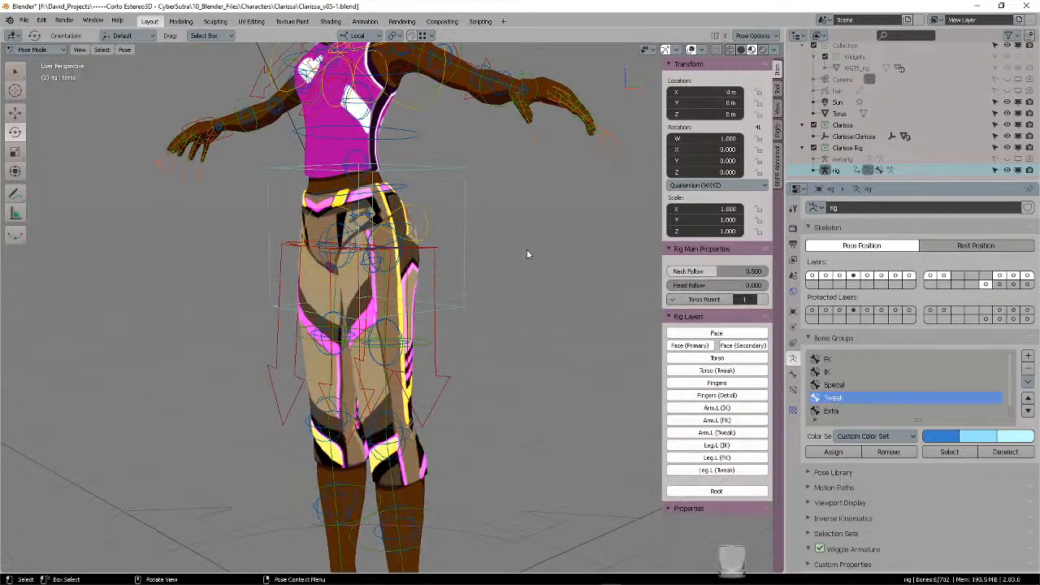
middle_click_drag(543, 209, 579, 310, "shift")
middle_click_drag(521, 187, 541, 208)
left_click(493, 221)
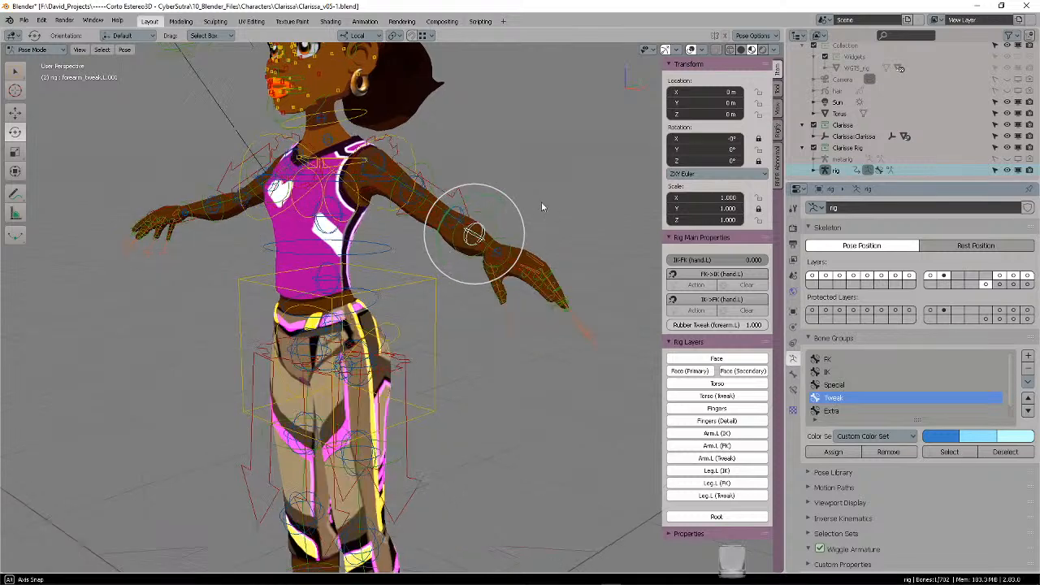
key("g")
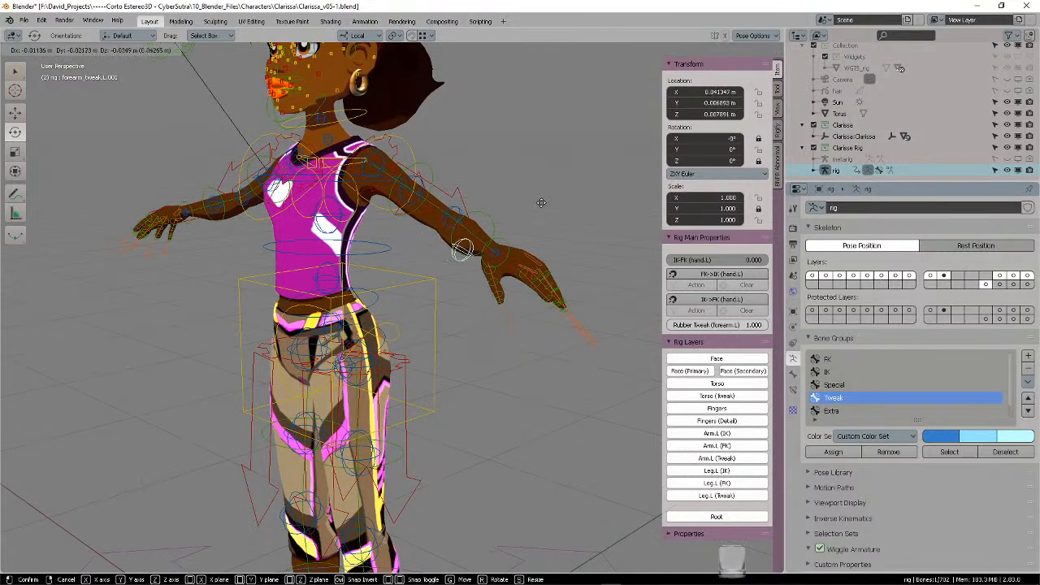
right_click(541, 201)
middle_click_drag(540, 201, 557, 204)
scroll(558, 204, "up", 2)
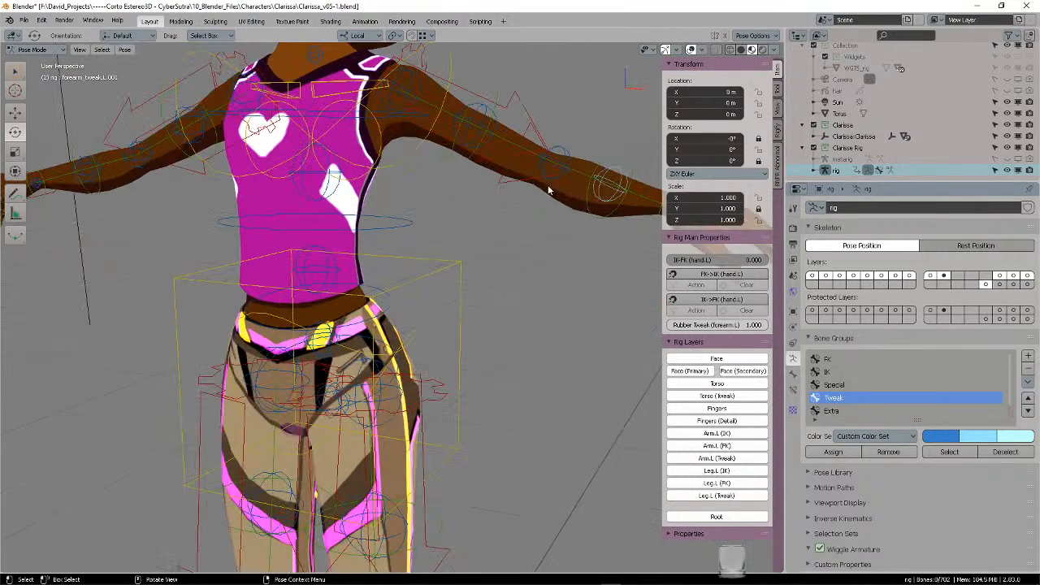
- Select the FK spine control around the waist to inspect it, and clear the bone selection
scroll(549, 190, "down", 5)
middle_click_drag(518, 248, 437, 155)
left_click(440, 155)
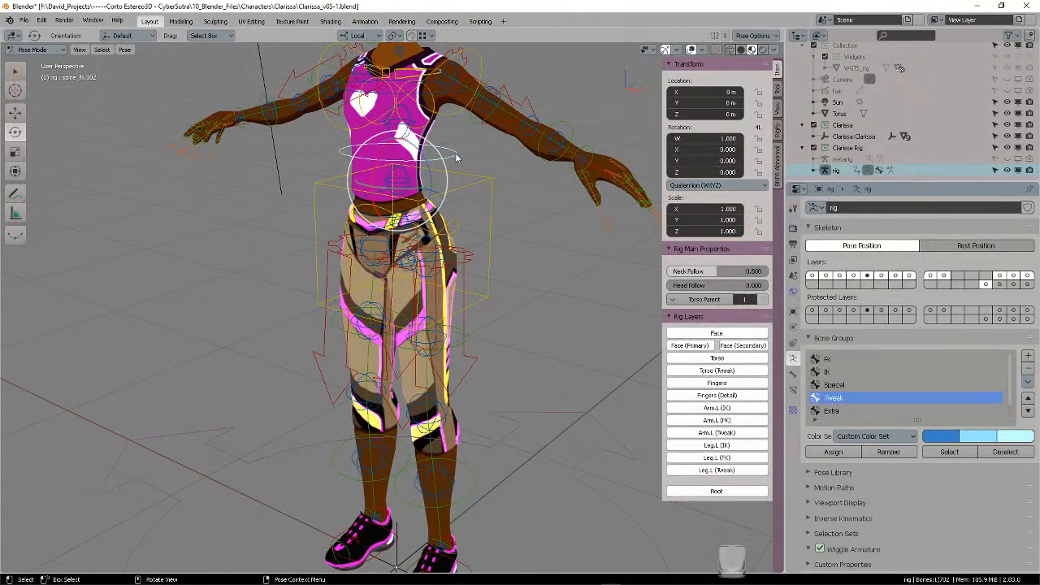
left_click(479, 191)
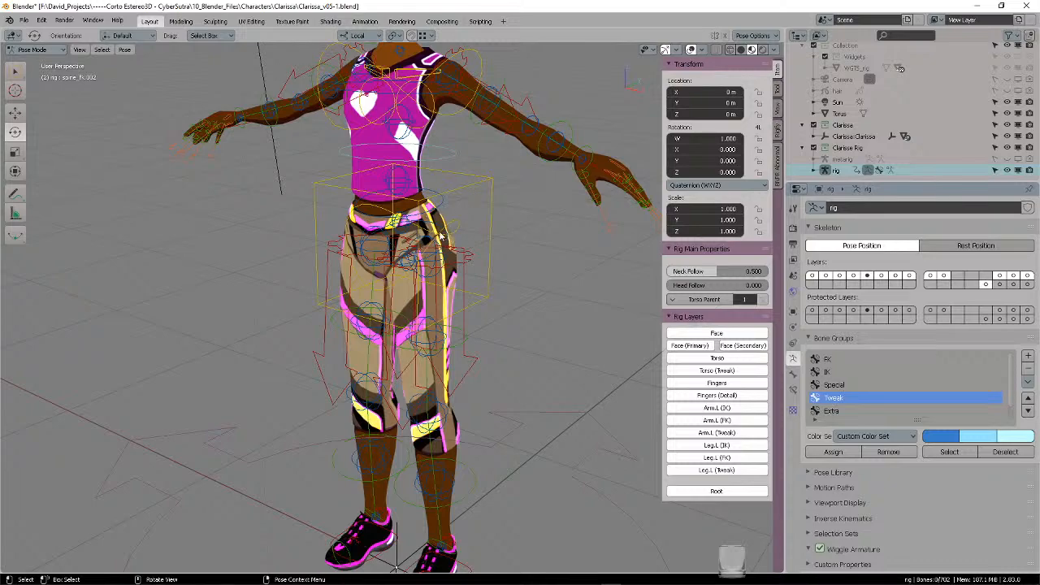
middle_click_drag(444, 237, 466, 264)
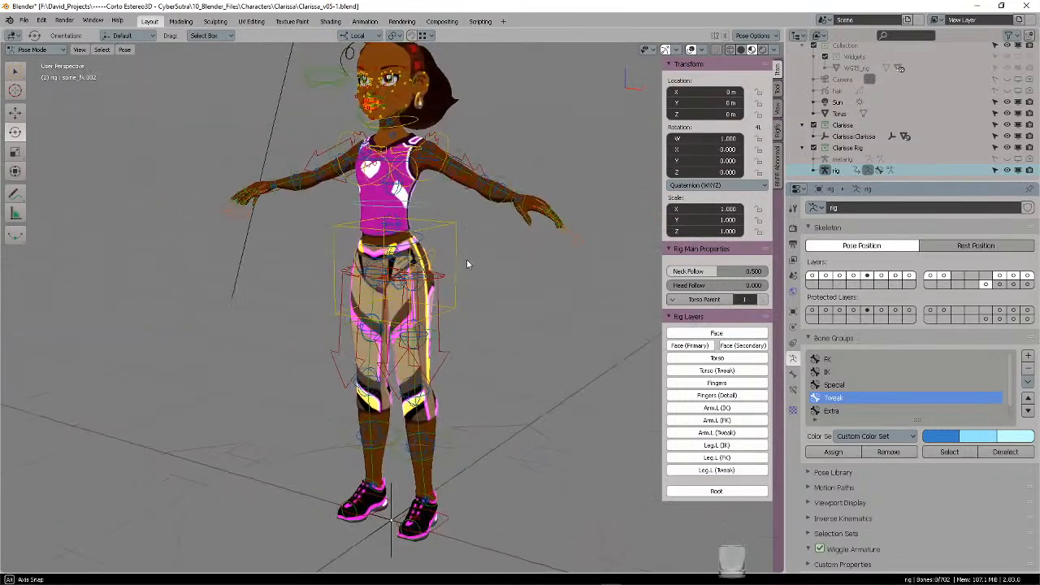
left_click(382, 199)
key("alt+a")
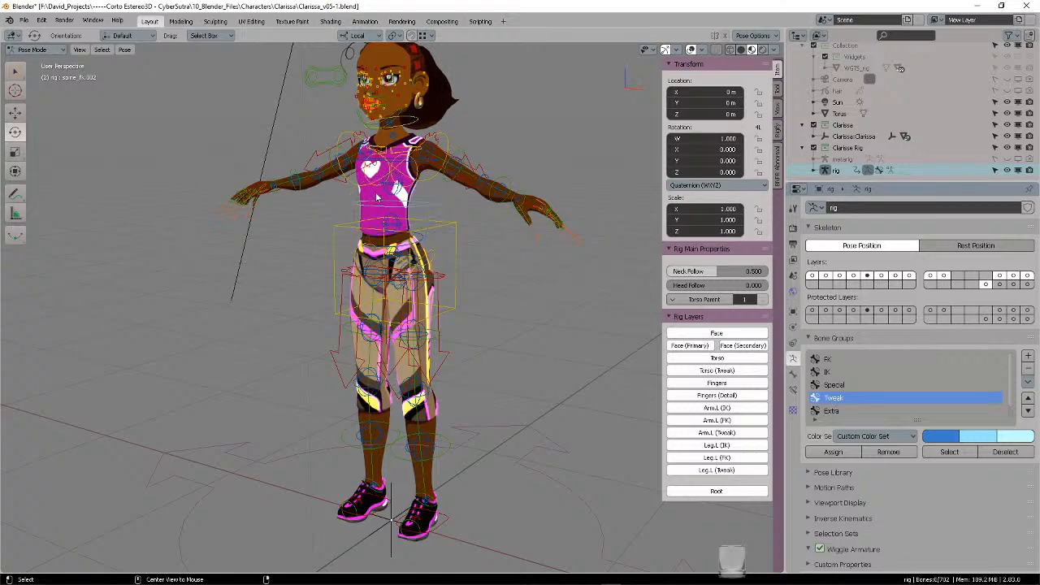
- Switch the rig to Object Mode and select the head and ponytail meshes in turn to inspect the character's separate parts
left_click(33, 49)
left_click(31, 63)
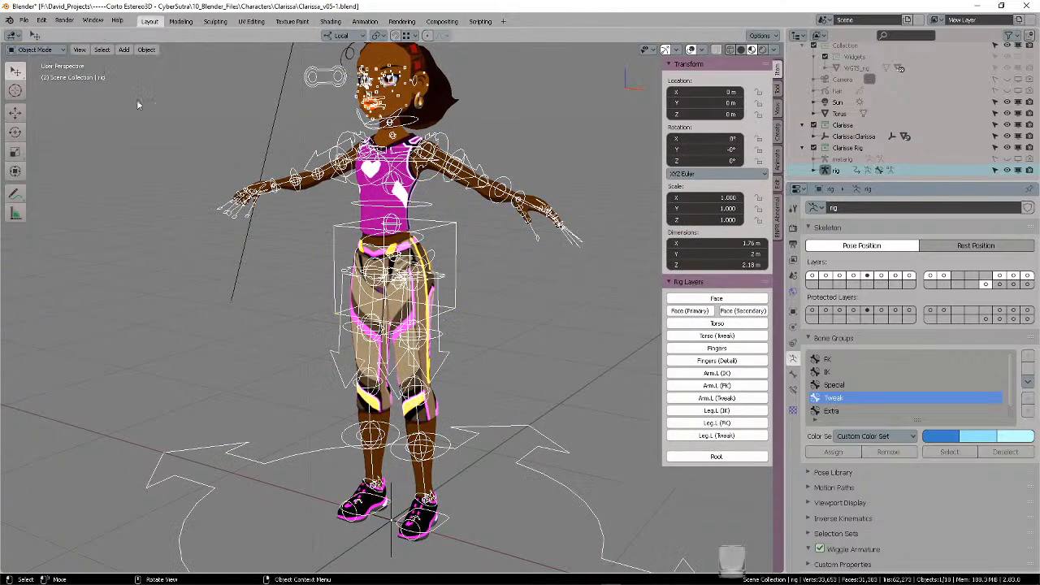
left_click(452, 112)
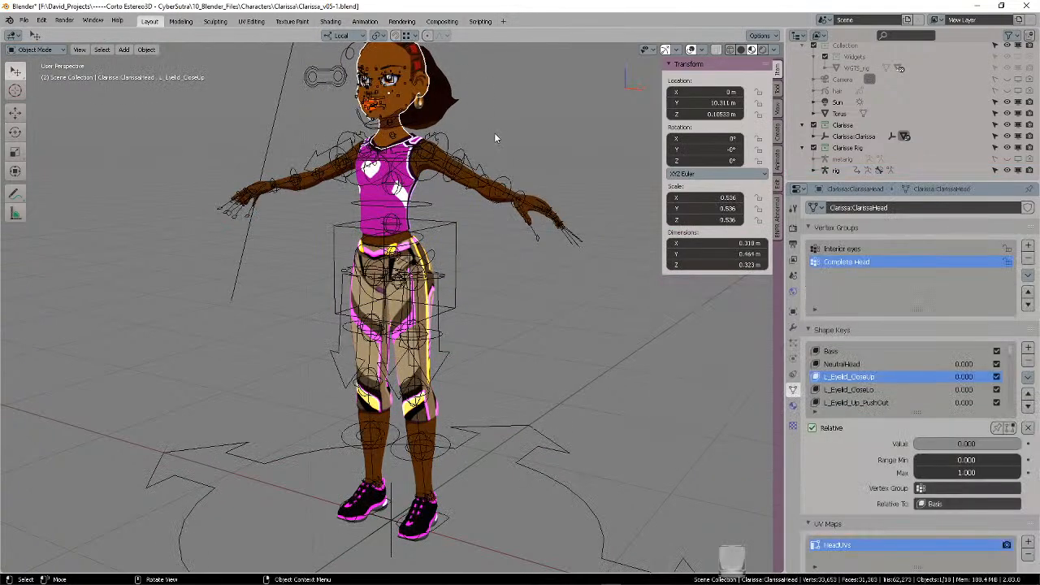
scroll(494, 136, "up", 5)
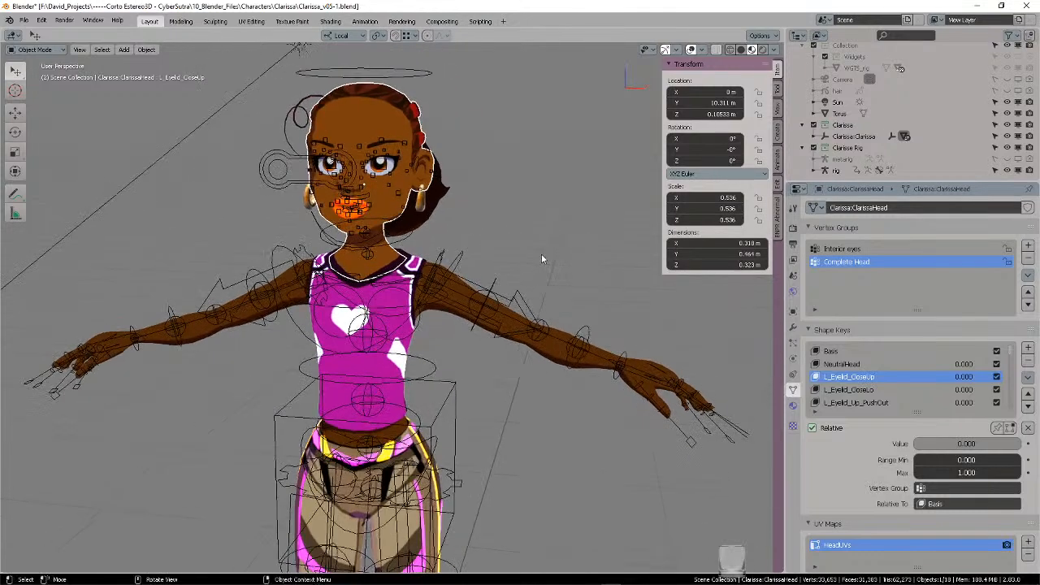
middle_click_drag(541, 253, 480, 240)
left_click(487, 169)
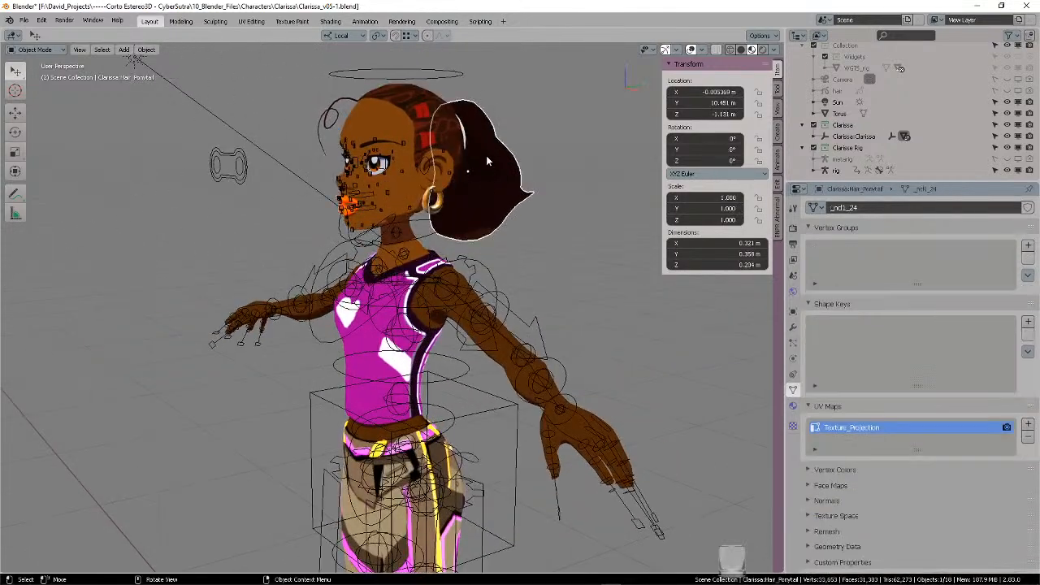
left_click(433, 119)
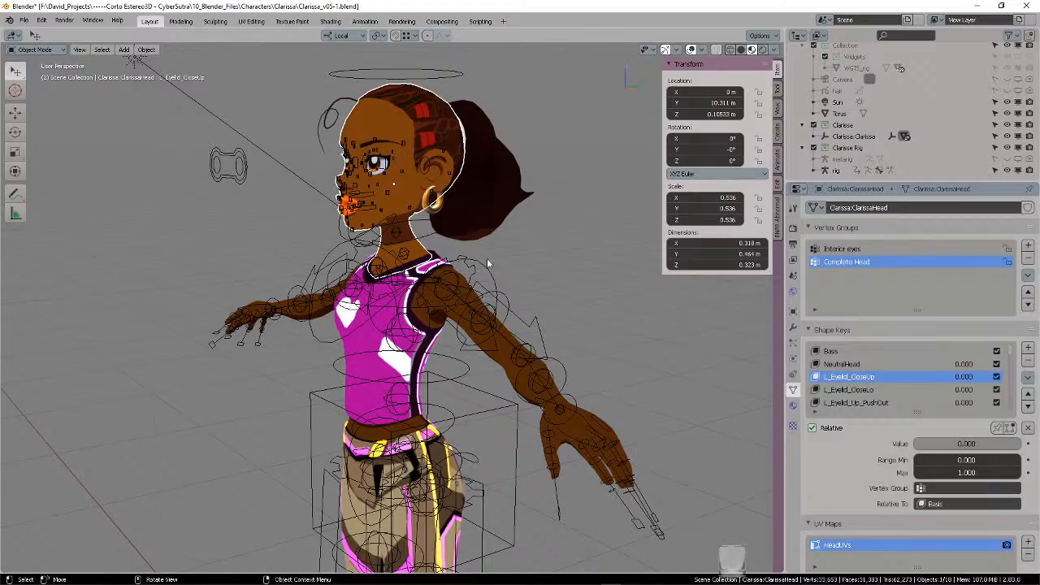
- Try parenting the body mesh to the rig with automatic weights, undo the parenting and clear the selection
middle_click_drag(488, 260, 505, 212)
scroll(438, 200, "up", 3)
middle_click_drag(439, 200, 447, 318, "shift")
middle_click_drag(447, 319, 395, 246)
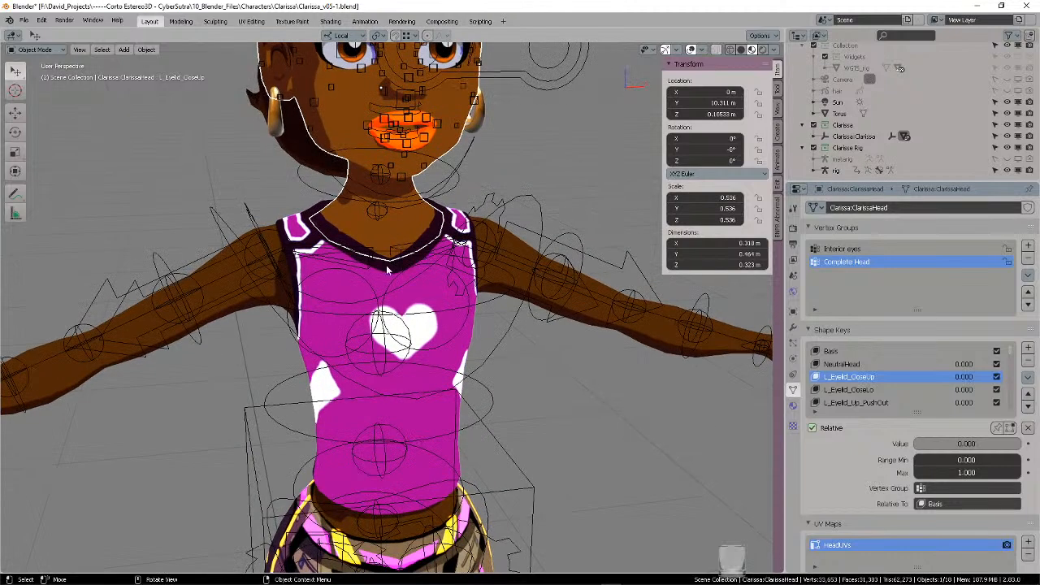
middle_click_drag(421, 223, 569, 215)
left_click(442, 271)
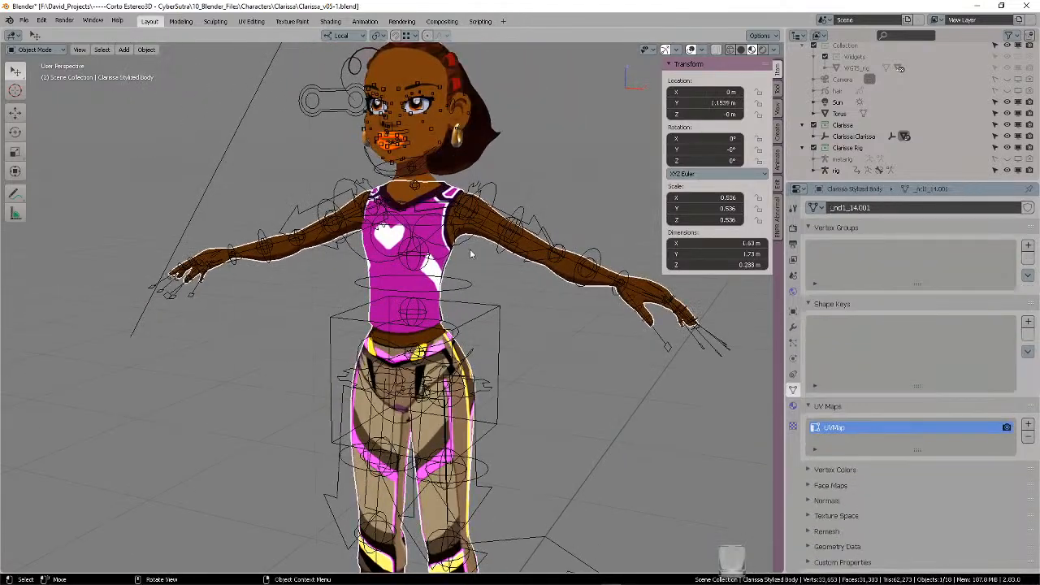
left_click(490, 187, "shift")
scroll(492, 211, "down", 3)
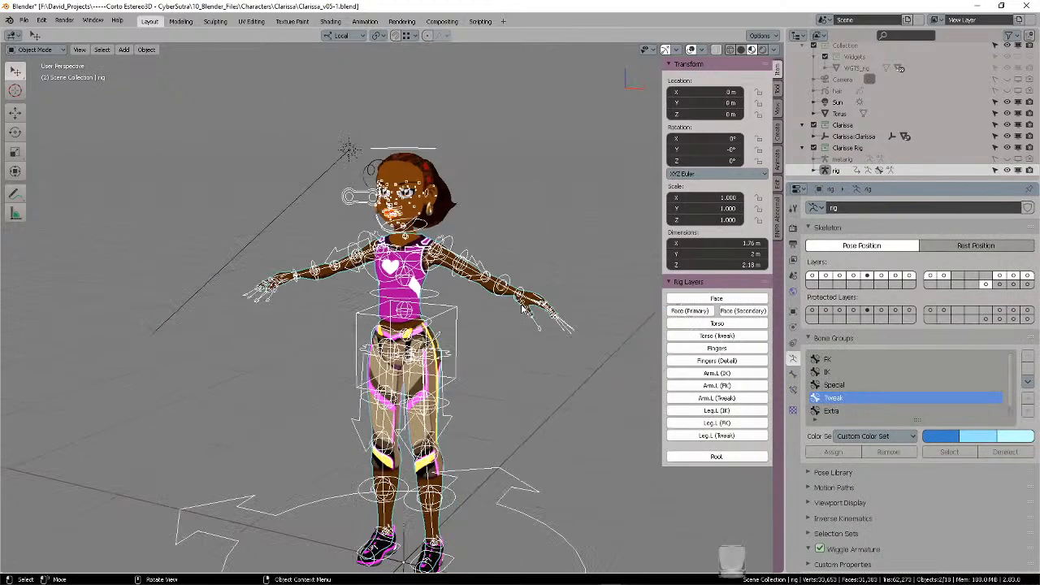
middle_click_drag(506, 325, 512, 258, "shift")
key("ctrl+p")
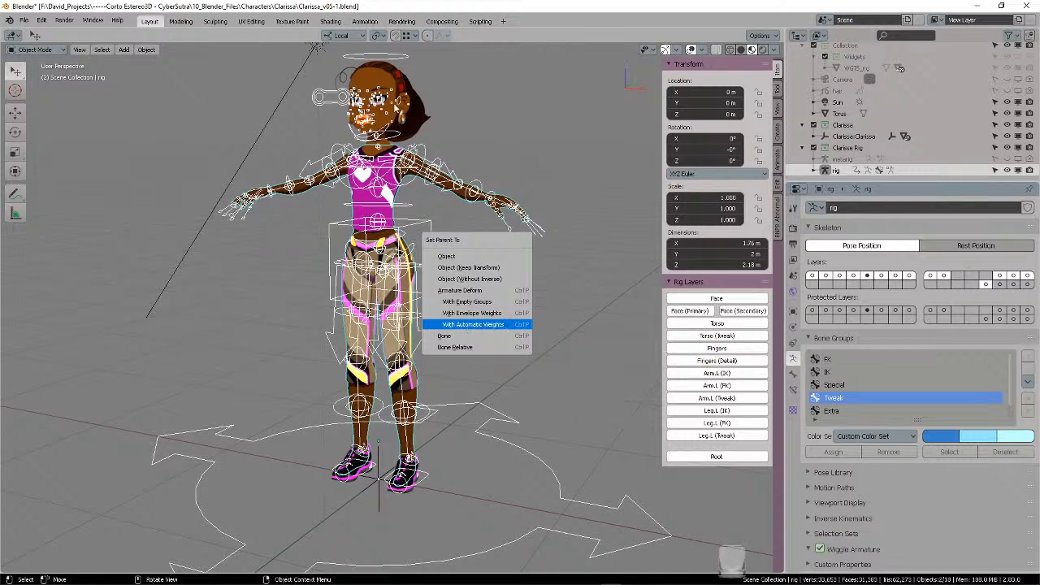
left_click(473, 325)
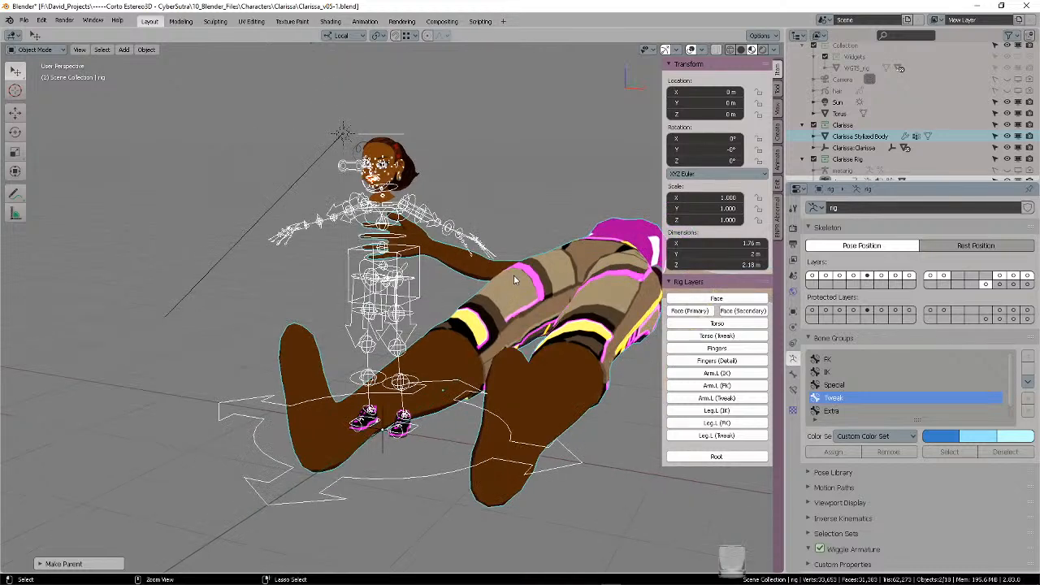
key("ctrl+z")
left_click(477, 285)
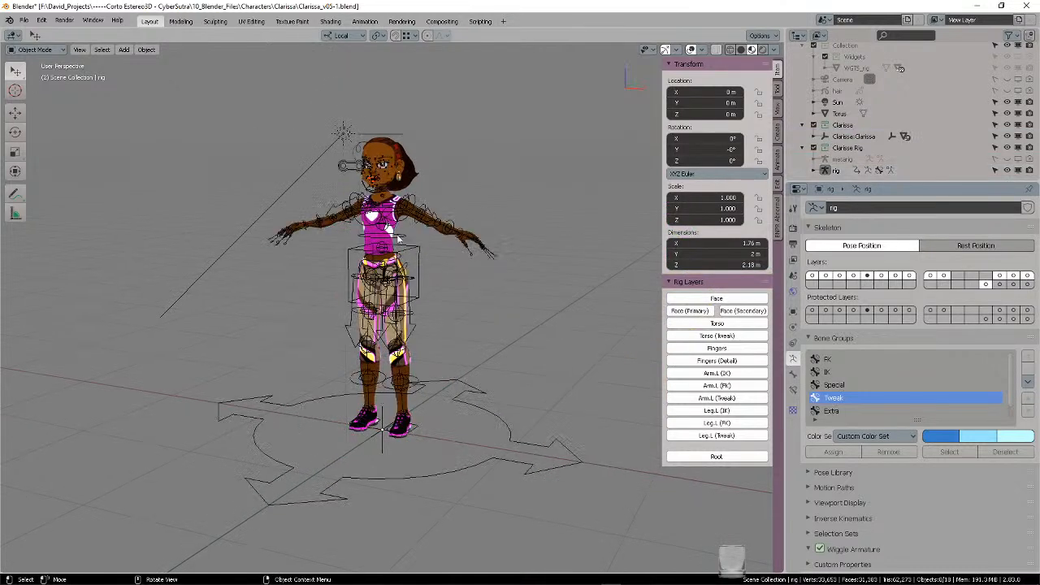
- Select the body mesh and apply all its transforms
left_click(389, 231)
left_click(375, 234)
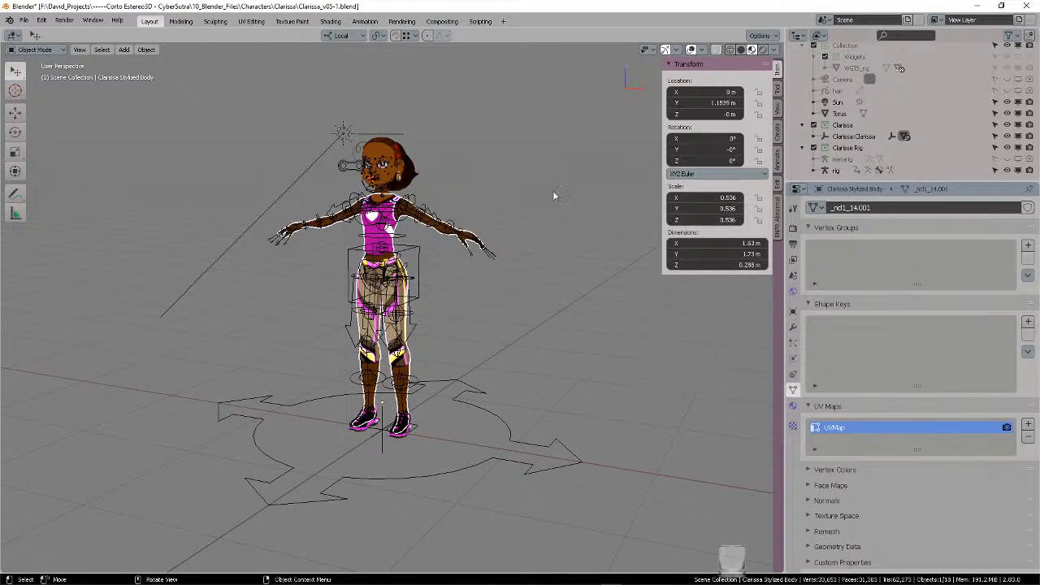
scroll(546, 227, "up", 3)
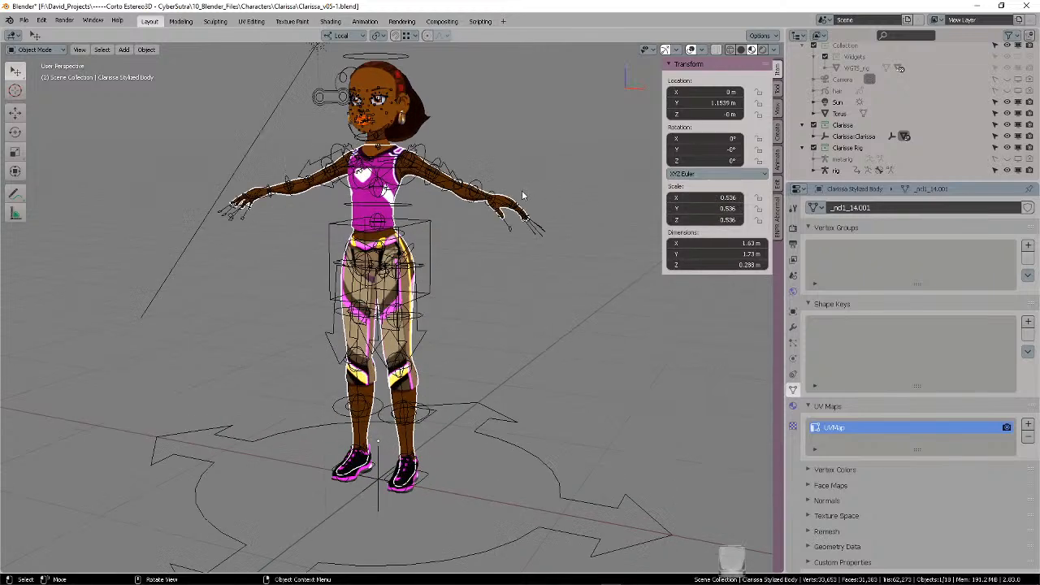
left_click(147, 50)
mouse_move(174, 110)
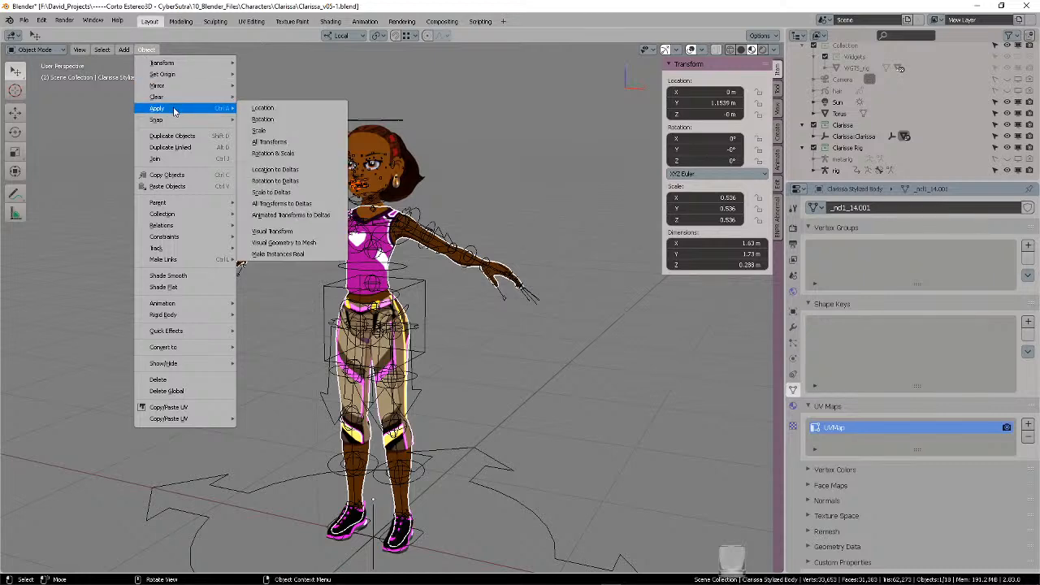
left_click(296, 142)
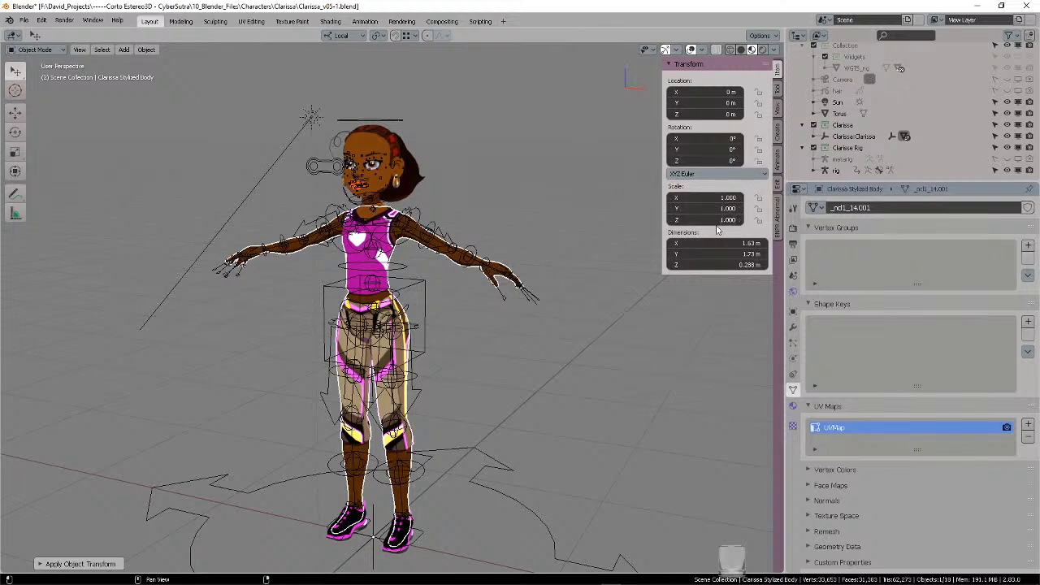
- Select the head mesh and apply all its transforms
left_click(364, 135)
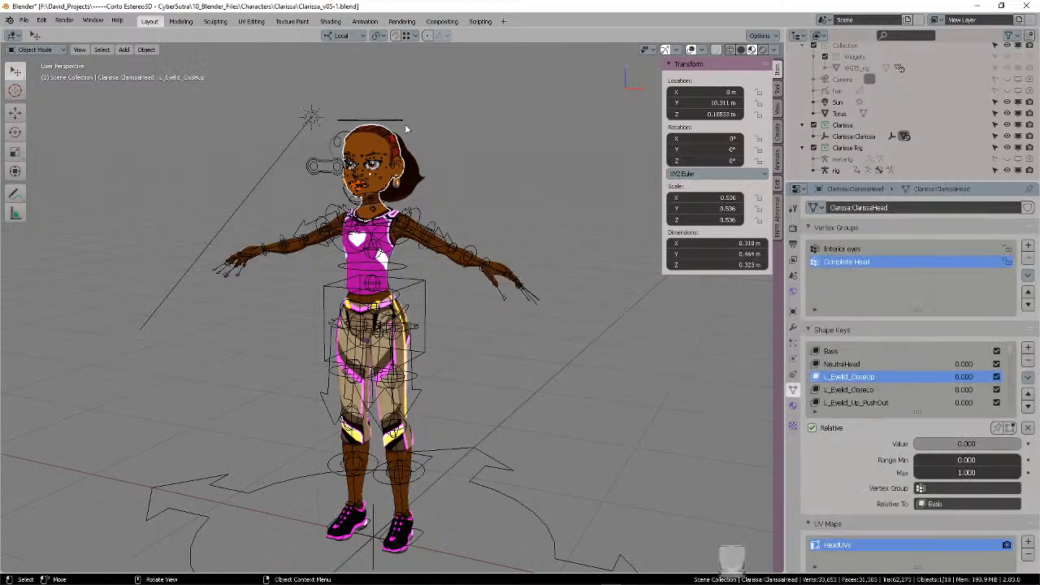
left_click(146, 50)
mouse_move(199, 111)
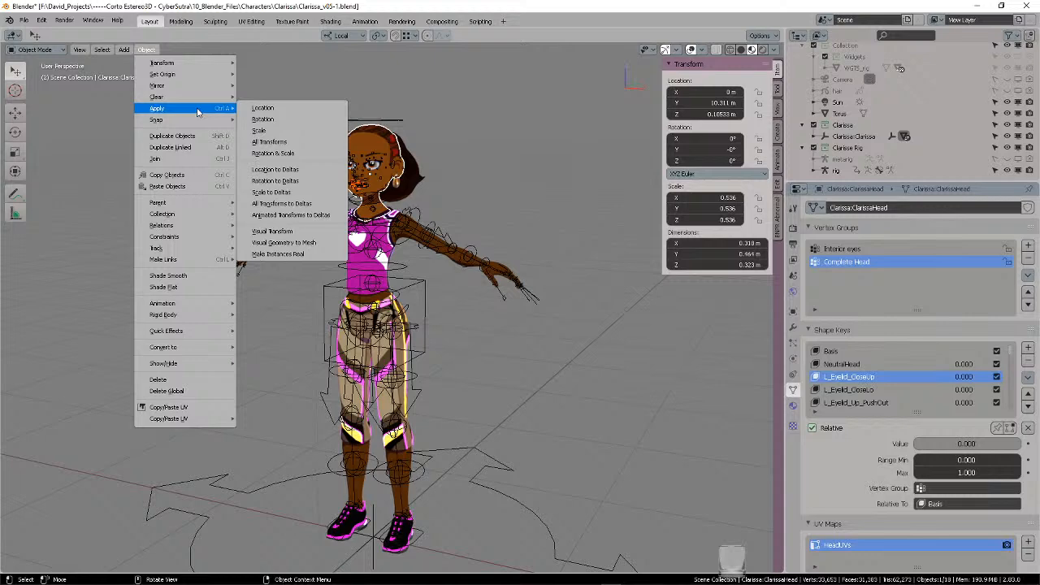
left_click(280, 143)
- Select the ponytail mesh and apply all its transforms
middle_click_drag(425, 156, 443, 164)
left_click(446, 165)
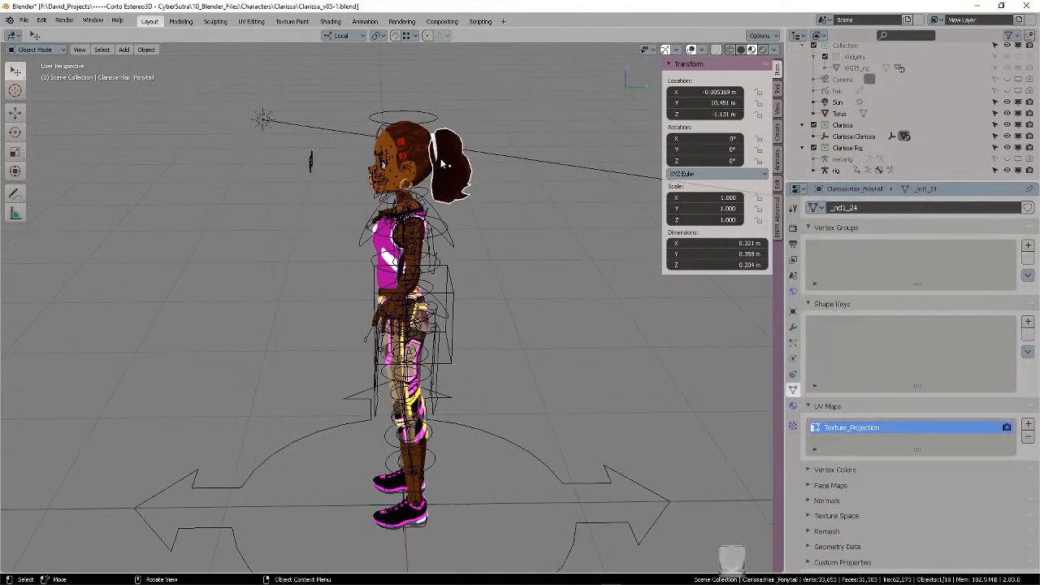
left_click(147, 49)
mouse_move(167, 109)
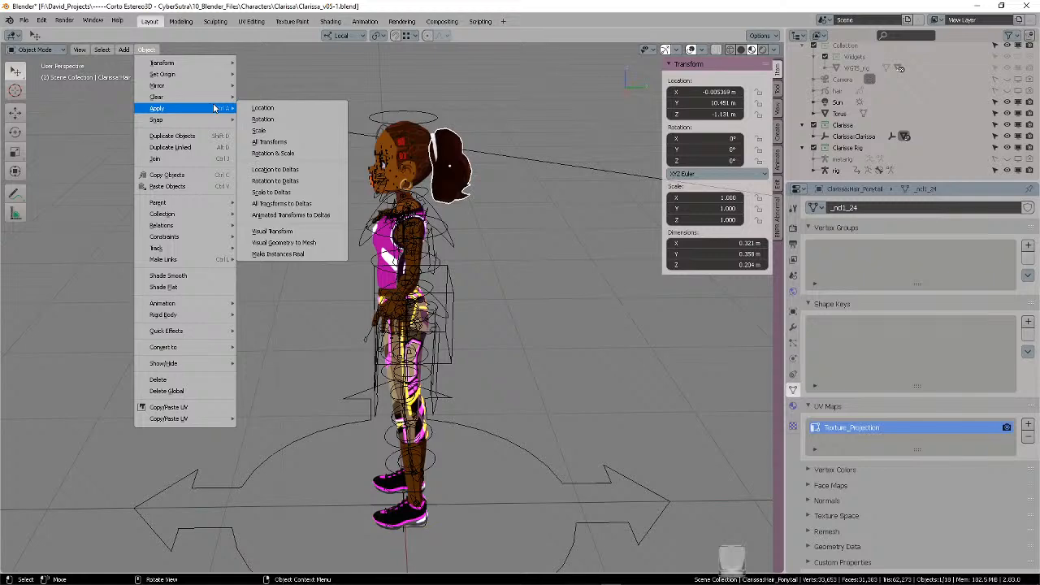
left_click(348, 128)
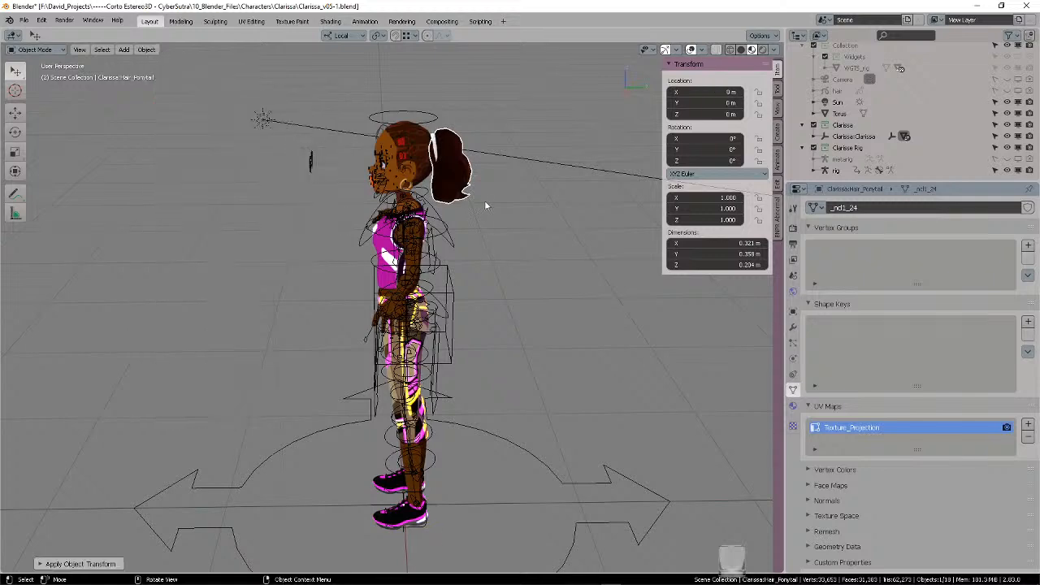
- Try parenting the body mesh to the rig with automatic weights again, undo it and deselect everything
key("KP_1")
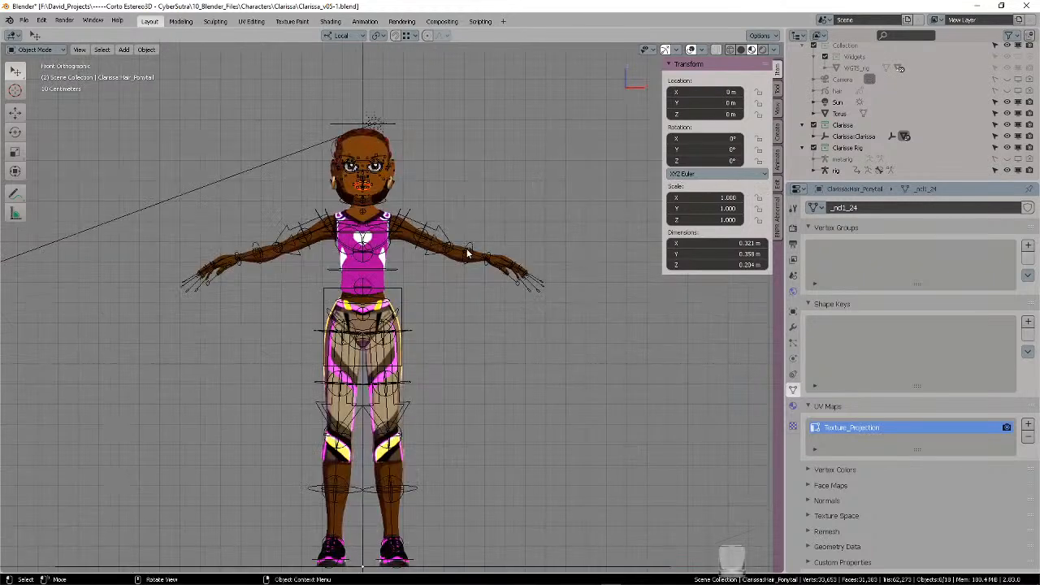
middle_click_drag(467, 254, 446, 281)
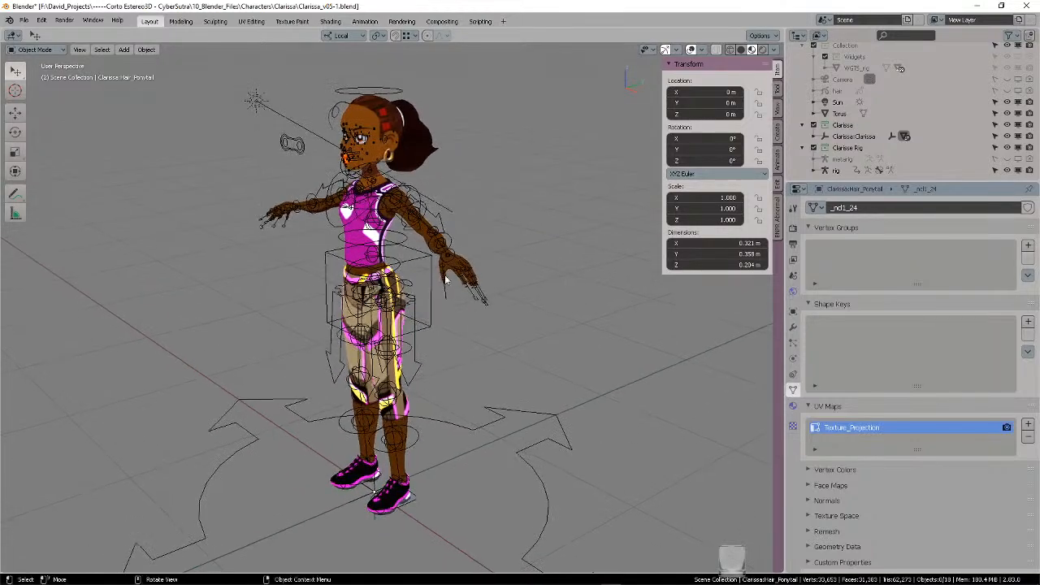
mouse_move(458, 325)
middle_mouse_down()
mouse_move(483, 328)
mouse_move(438, 321)
middle_mouse_up()
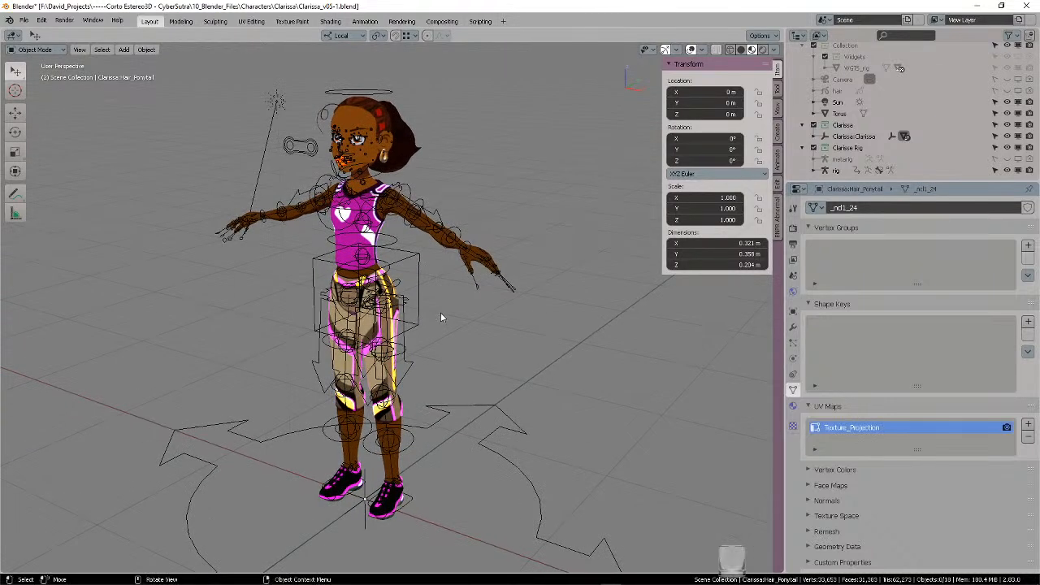
middle_click_drag(446, 302, 410, 268)
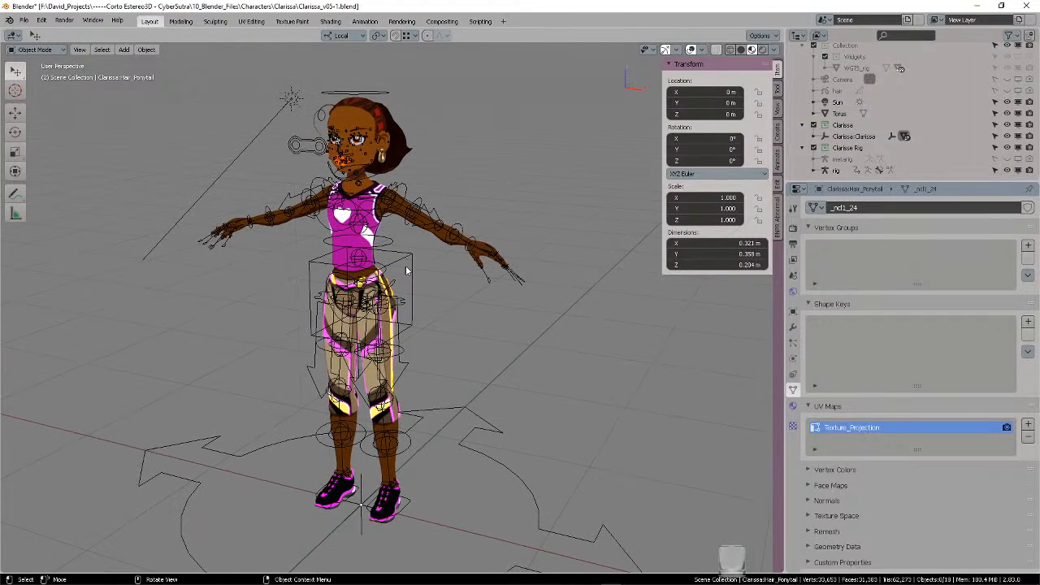
left_click(351, 239)
left_click(351, 241)
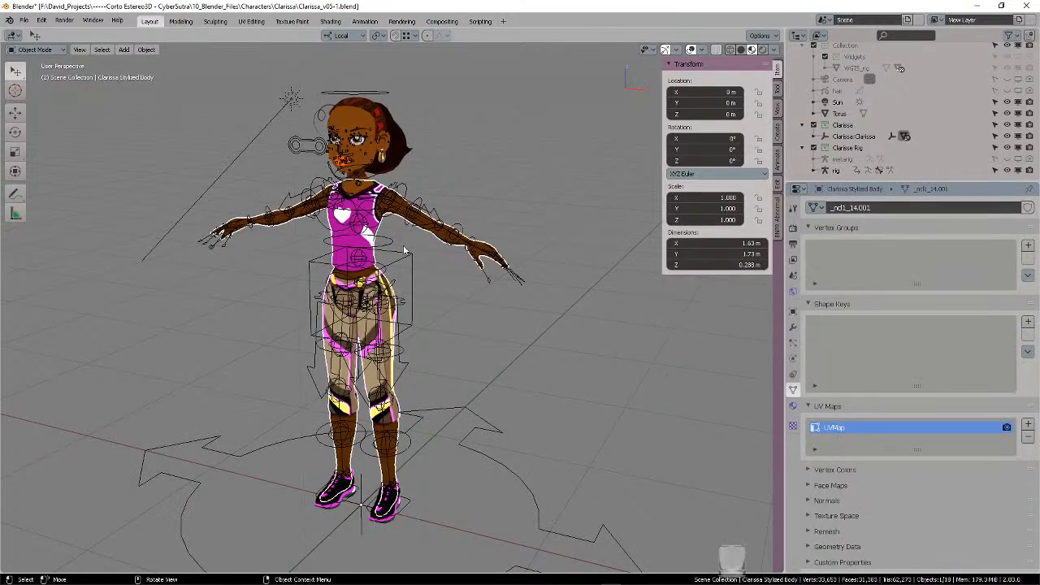
left_click(481, 418)
middle_click_drag(481, 419, 493, 358)
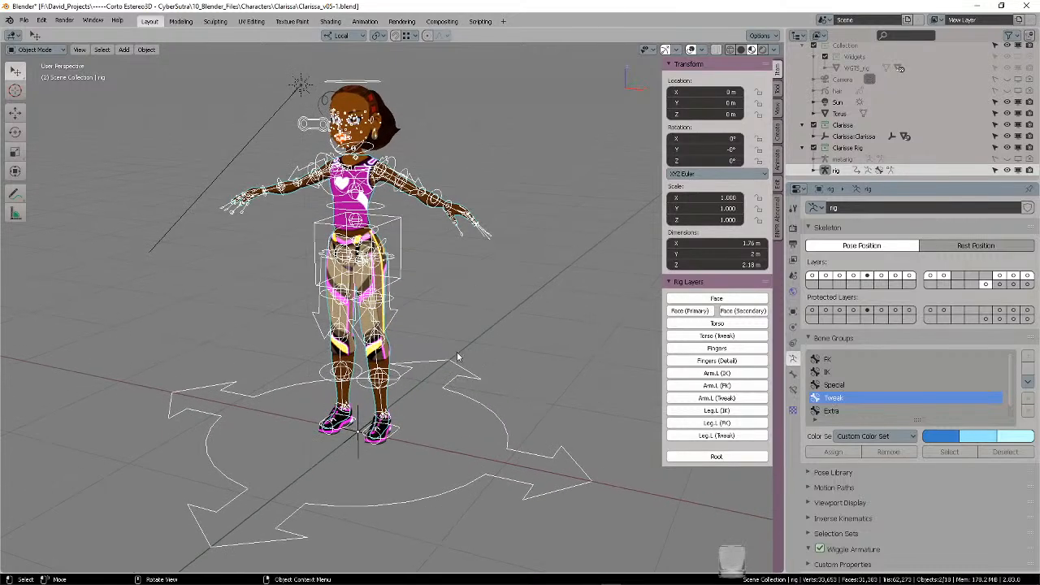
key("ctrl+p")
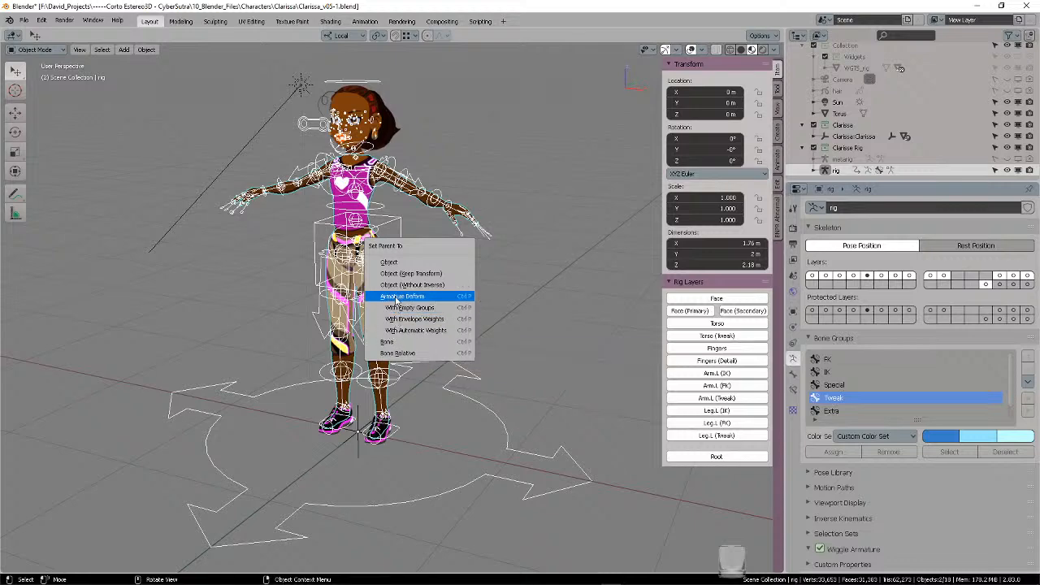
left_click(429, 330)
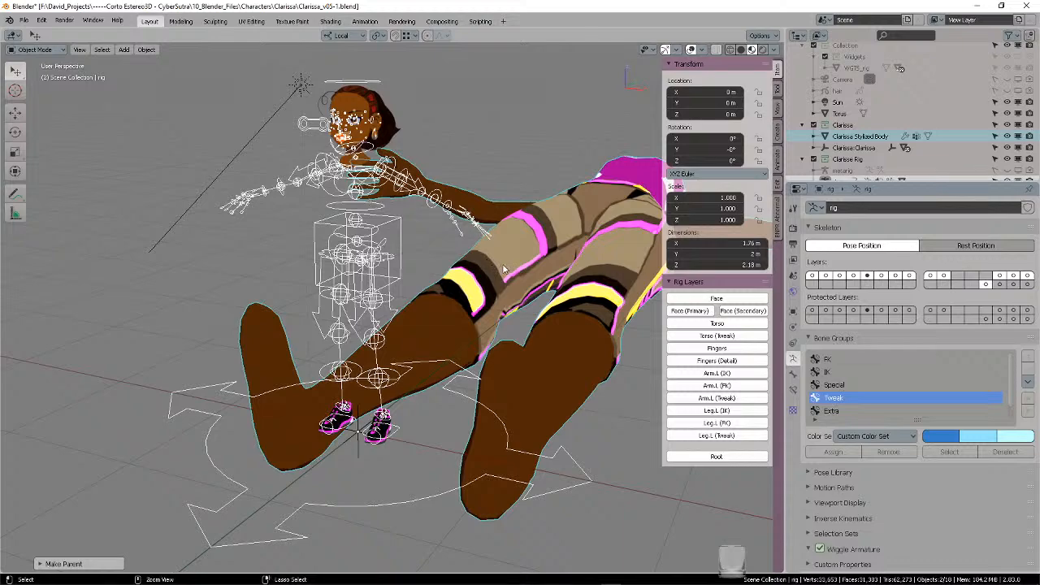
key("ctrl+z")
left_click(459, 303)
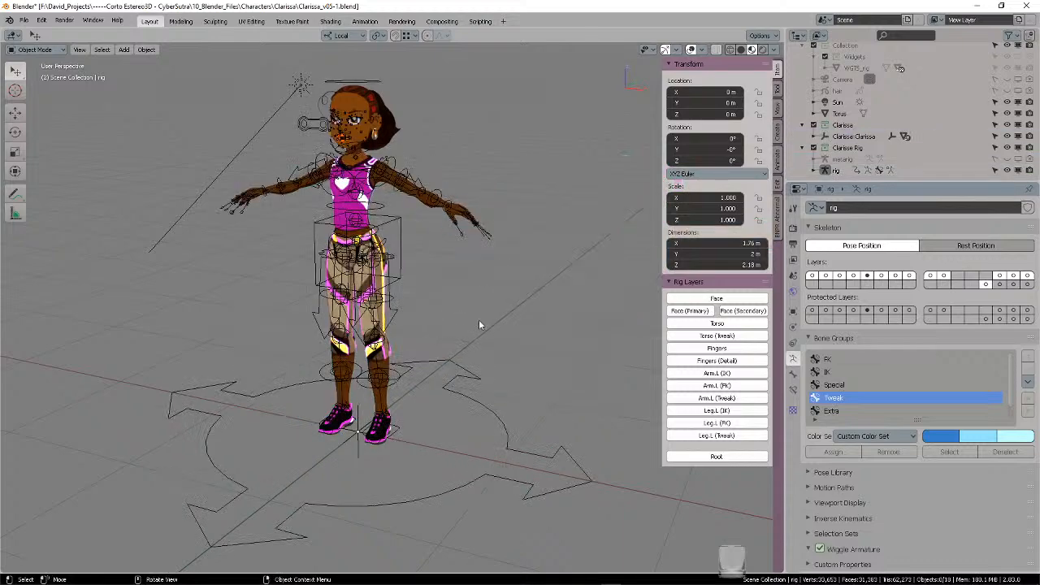
- Select the rig and apply all its transforms
mouse_move(479, 319)
middle_mouse_down()
mouse_move(525, 320)
mouse_move(477, 309)
mouse_move(482, 321)
middle_mouse_up()
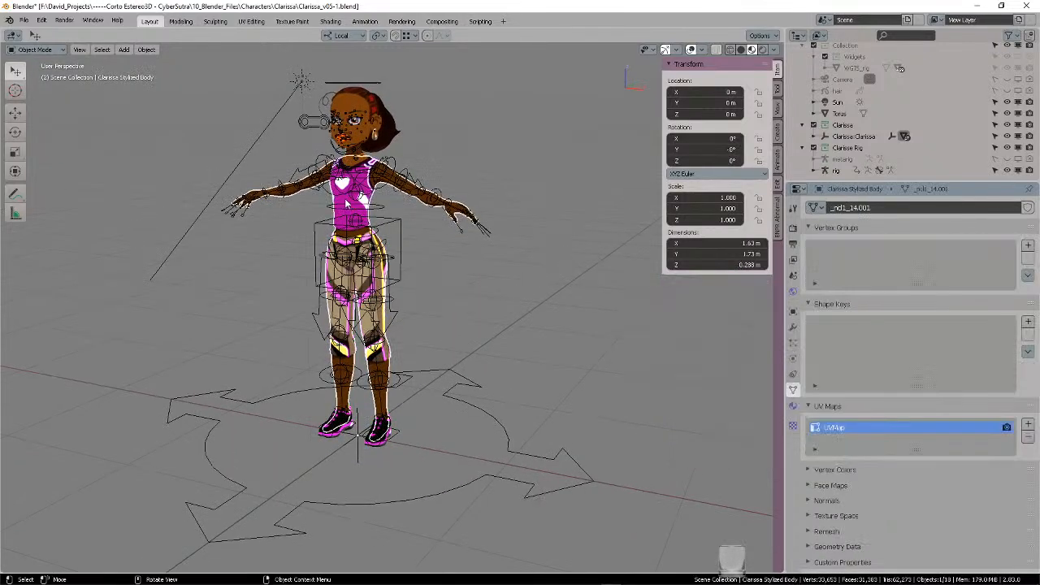
left_click(466, 379)
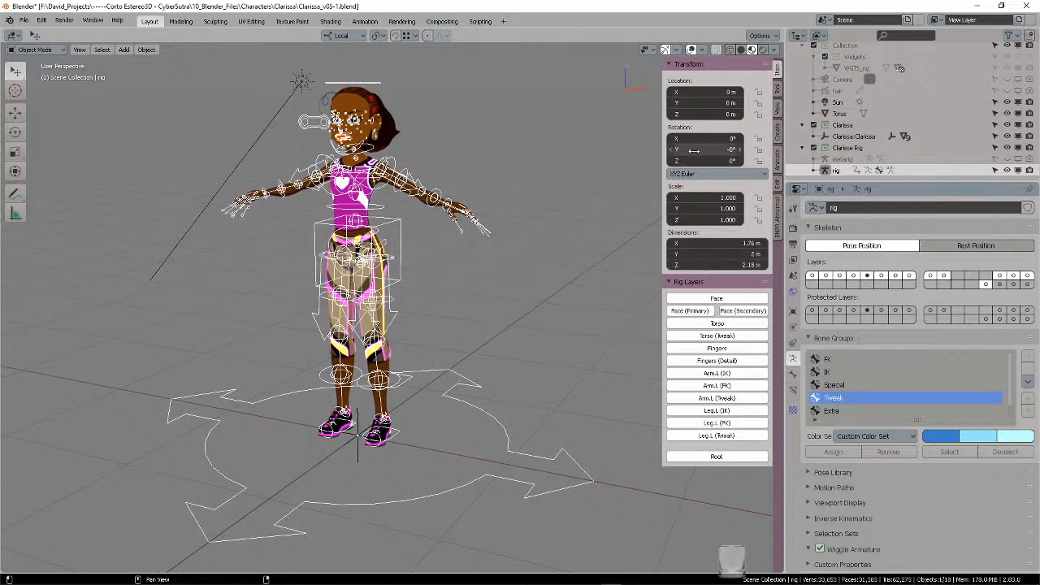
left_click(146, 50)
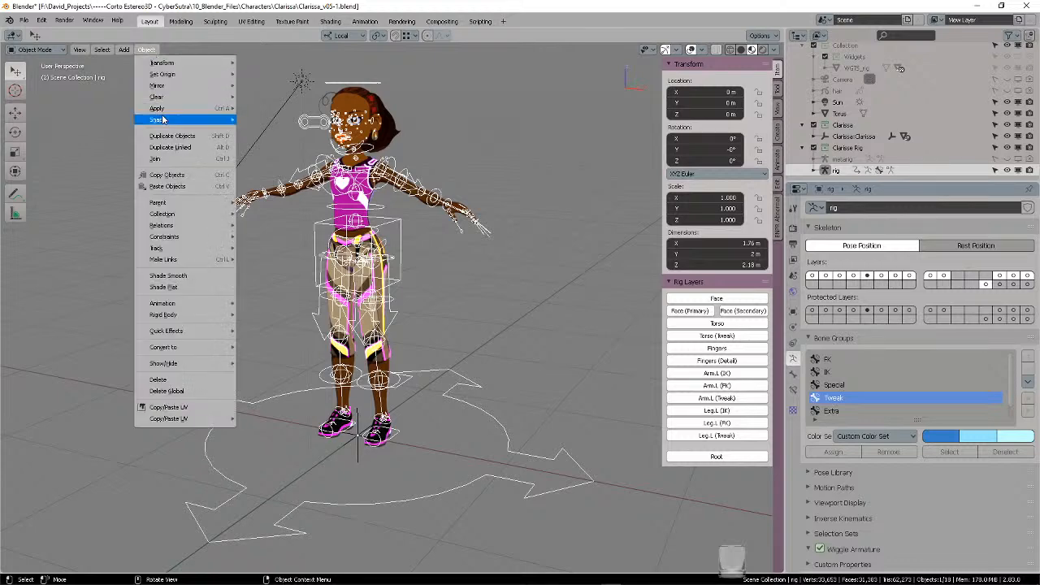
mouse_move(192, 109)
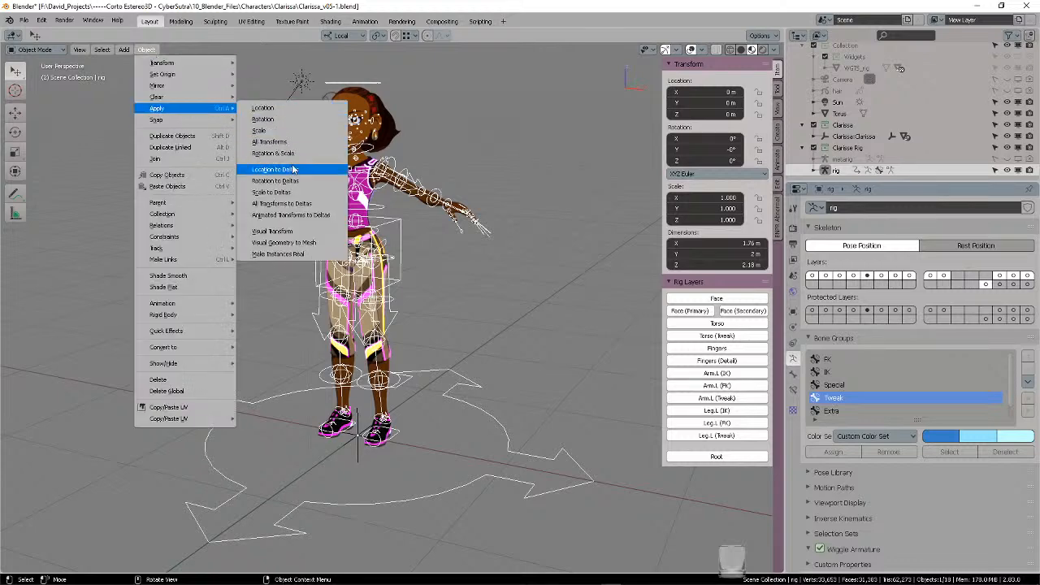
left_click(308, 147)
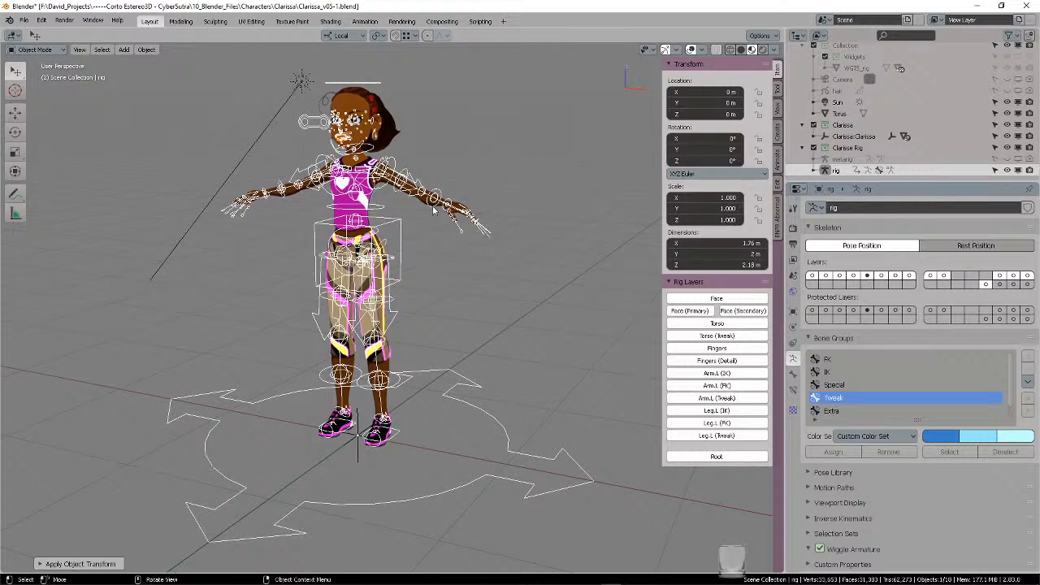
- Try parenting the body mesh to the rig with automatic weights and inspect the body's deformation
left_click(355, 202)
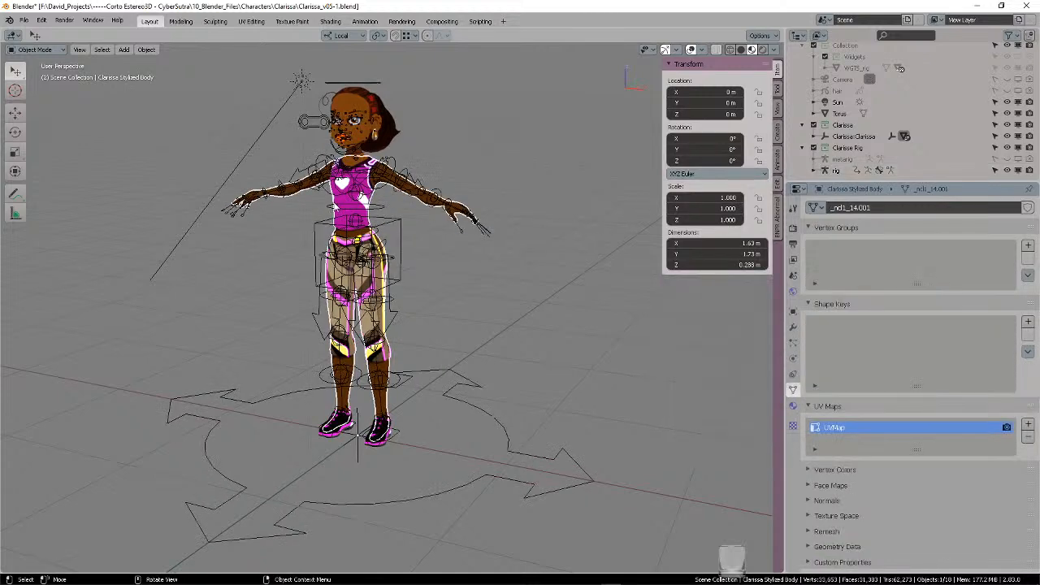
left_click(453, 371)
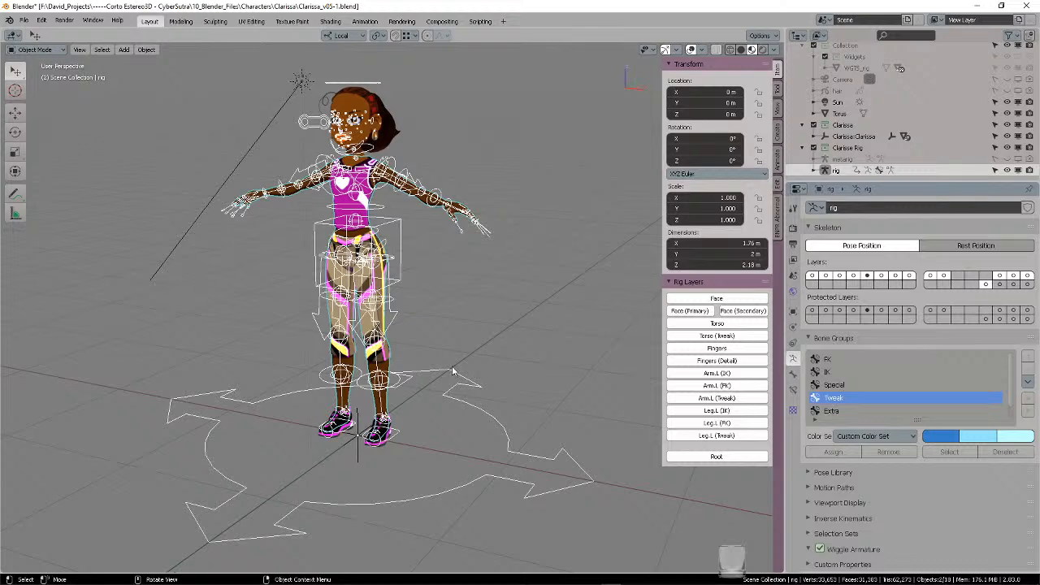
key("ctrl+p")
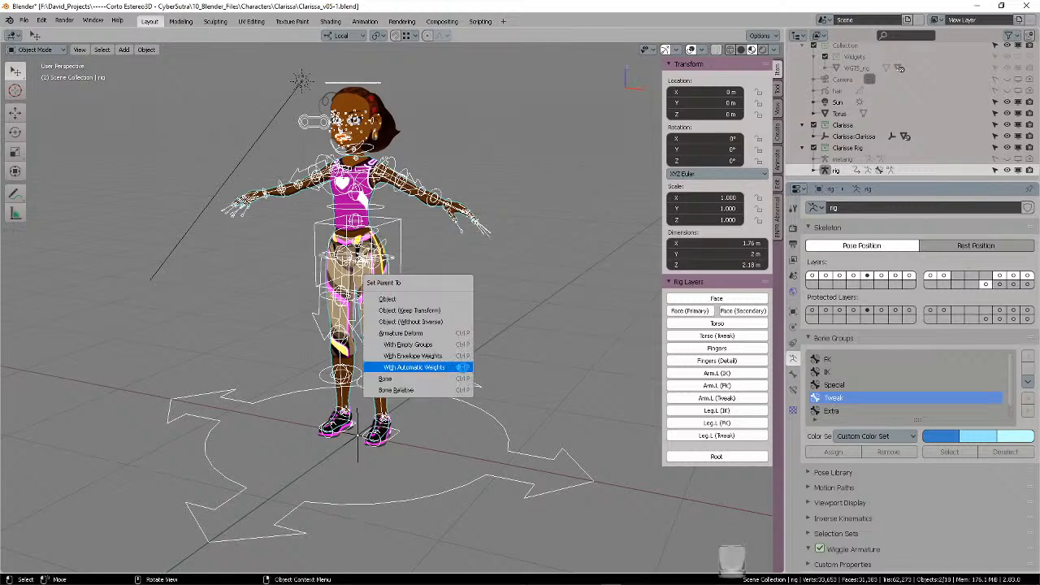
left_click(453, 370)
middle_click_drag(587, 294, 574, 263)
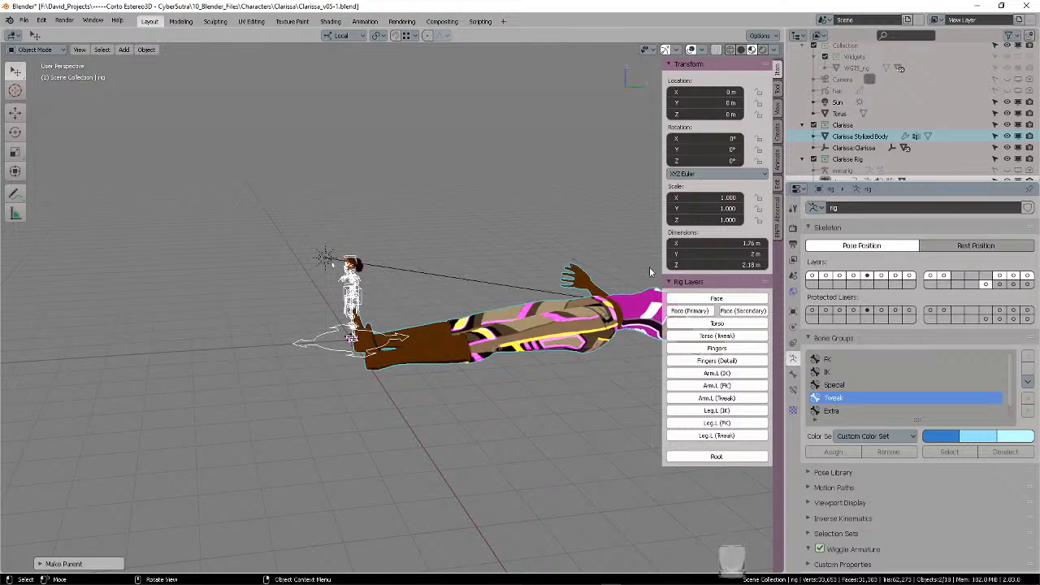
scroll(896, 127, "down", 1)
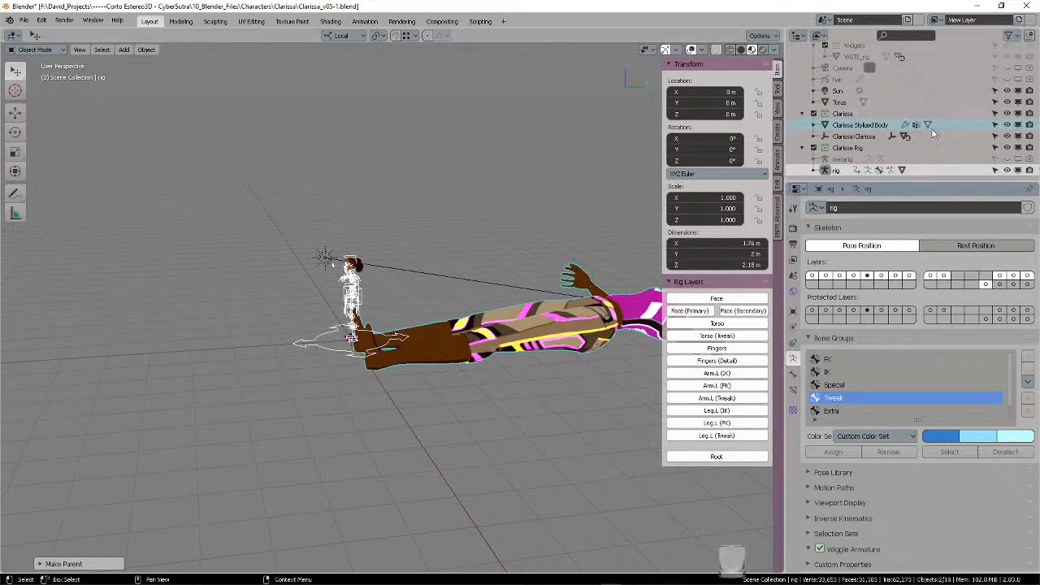
middle_click_drag(454, 223, 514, 226)
scroll(514, 225, "up", 7)
middle_click_drag(456, 350, 448, 280, "shift")
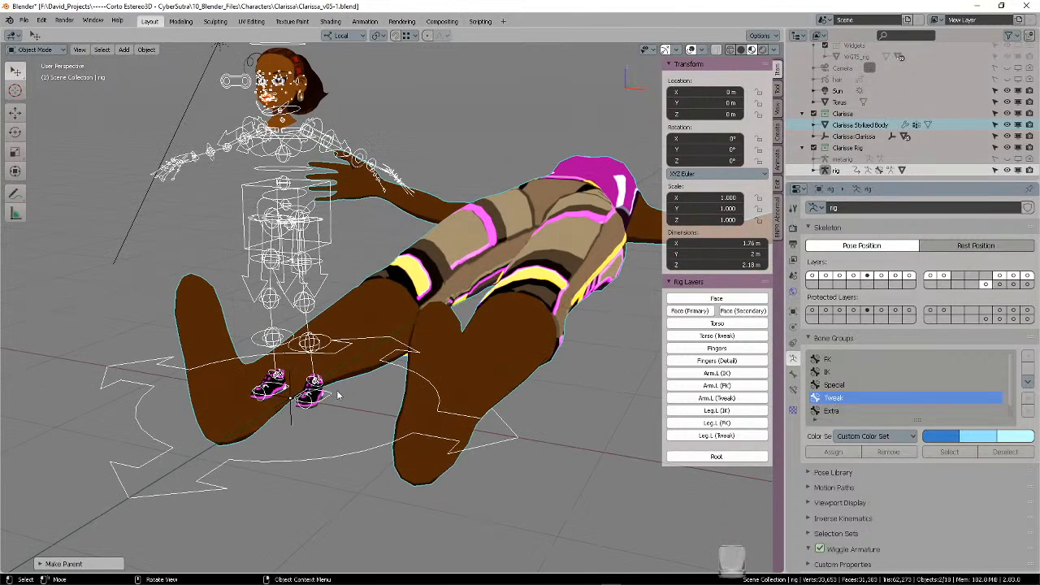
- Switch the rig to Pose Mode and try moving the left foot IK control, cancelling the move
key("ctrl+Tab")
left_click(336, 455)
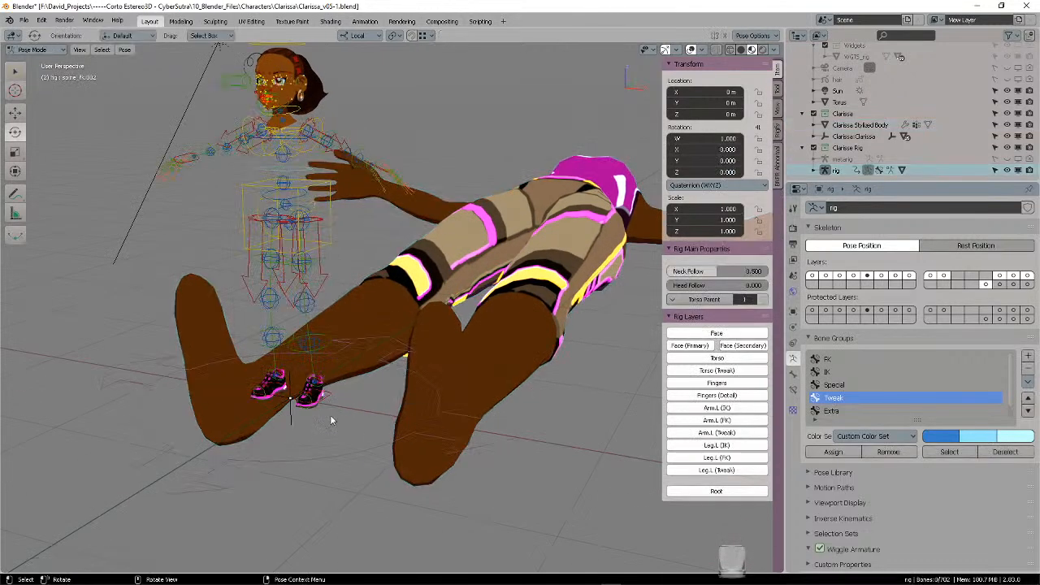
left_click(333, 392)
key("g")
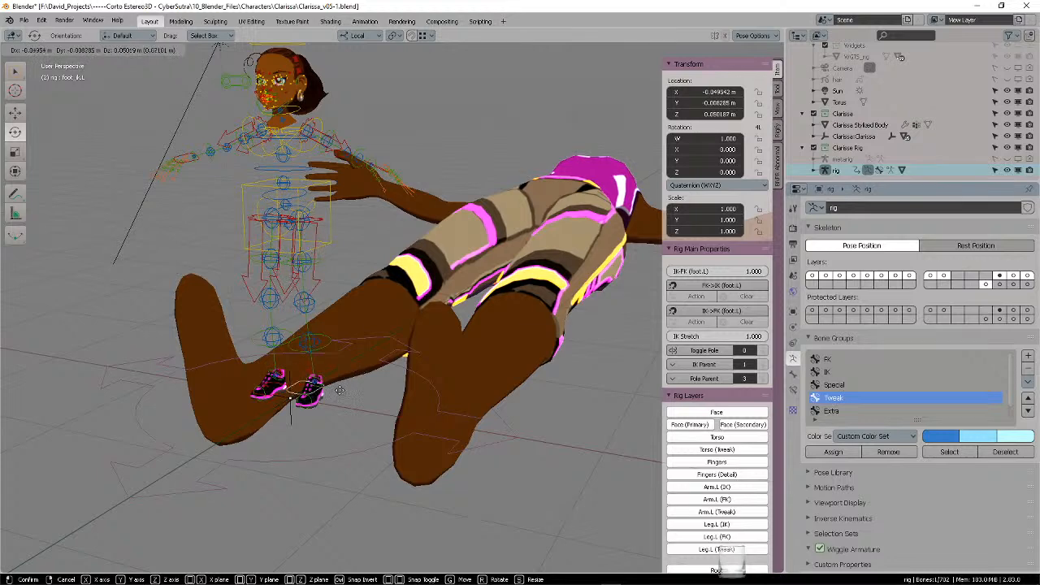
right_click(344, 353)
- Undo the foot control selection, the switch to Pose Mode and the automatic-weight parenting
key("alt+a")
key("ctrl+z")
key("ctrl+z")
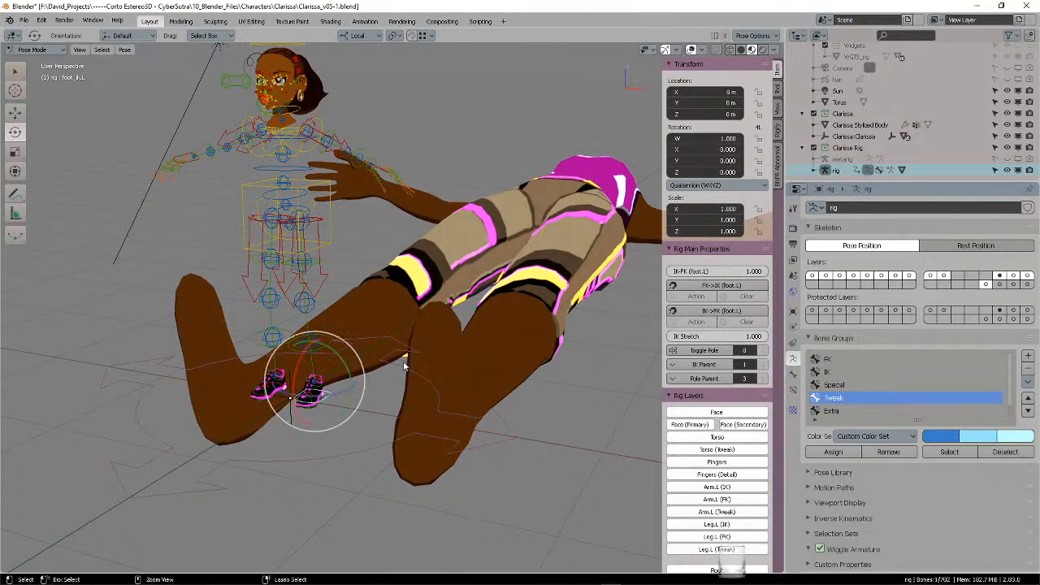
key("ctrl+z")
key("ctrl+z")
key("ctrl+z")
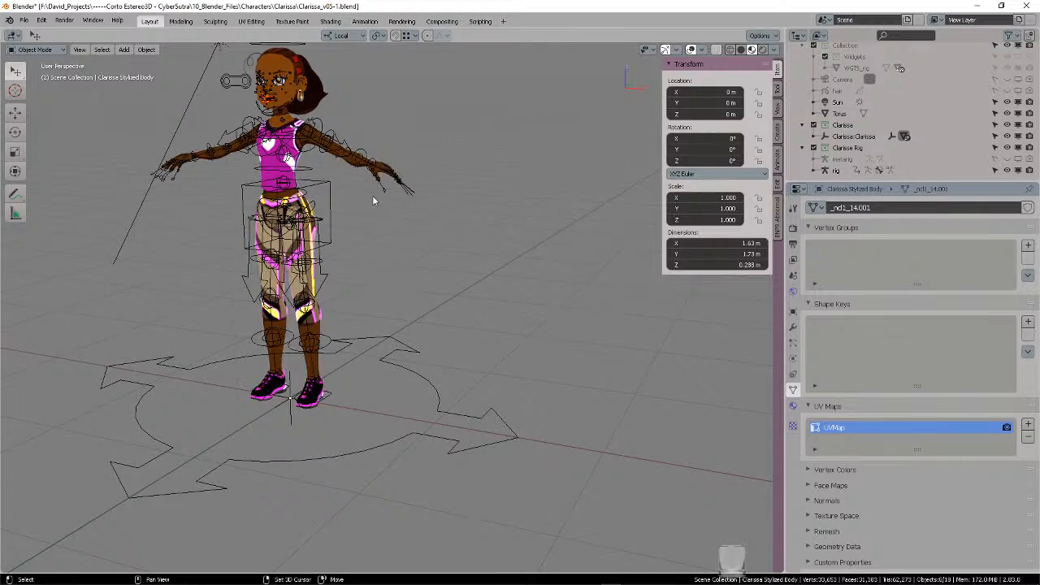
- Select Clarissa's body mesh and switch it to Edit Mode
middle_click_drag(340, 207, 469, 325, "shift")
left_click(451, 346)
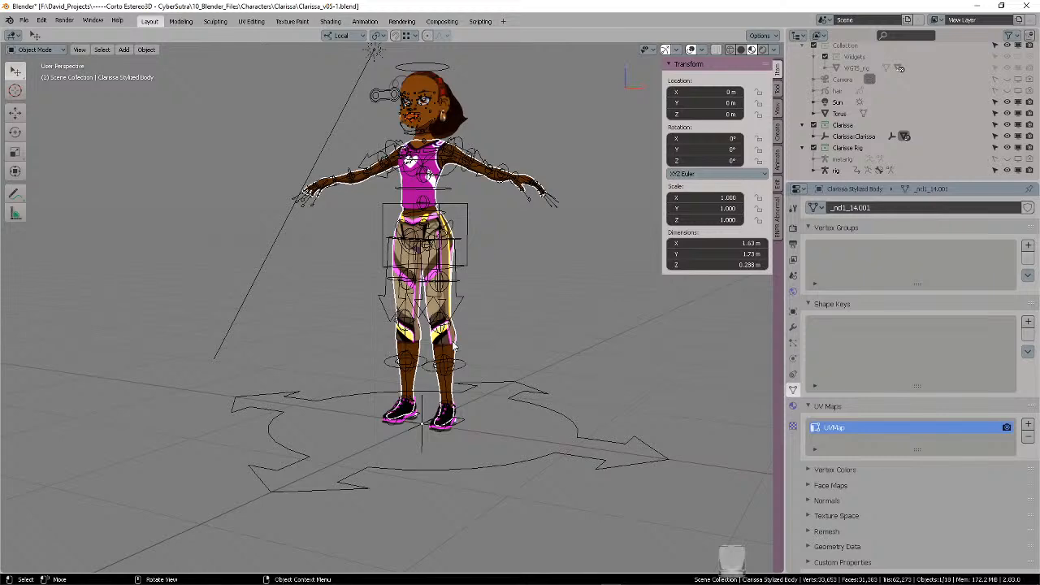
middle_click_drag(499, 306, 472, 308)
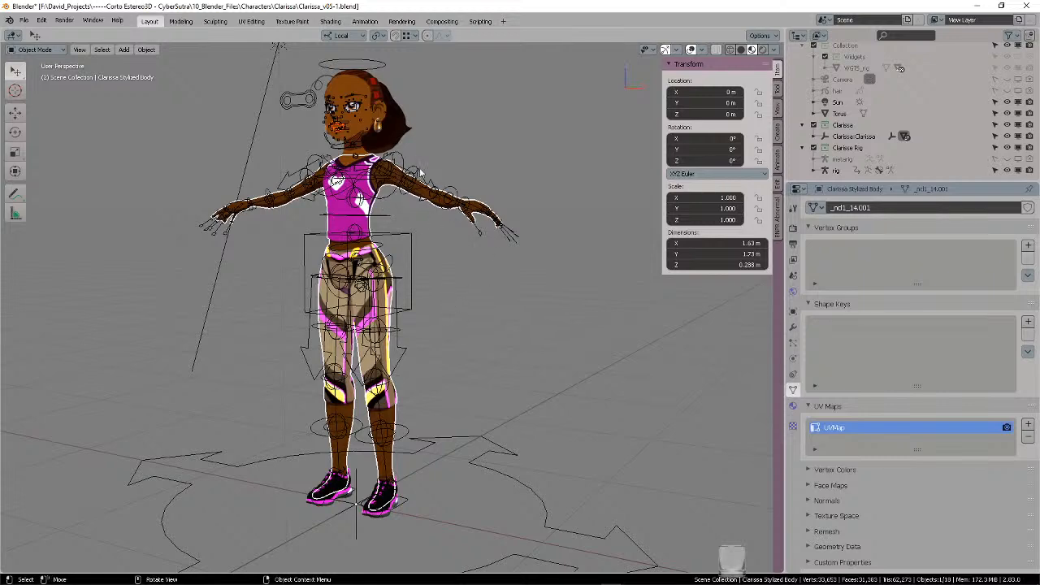
middle_click_drag(437, 240, 467, 248)
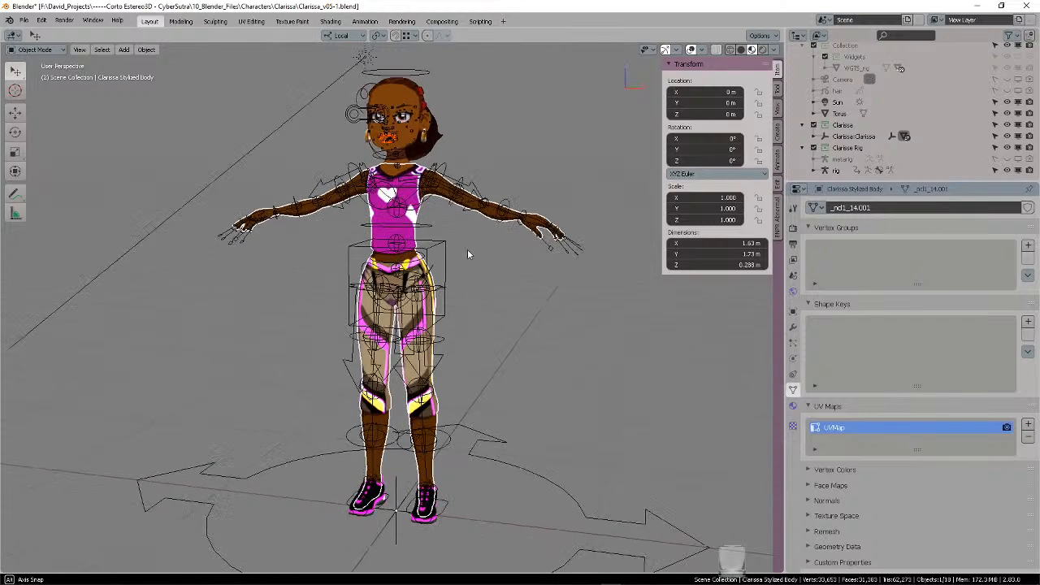
left_click(703, 50)
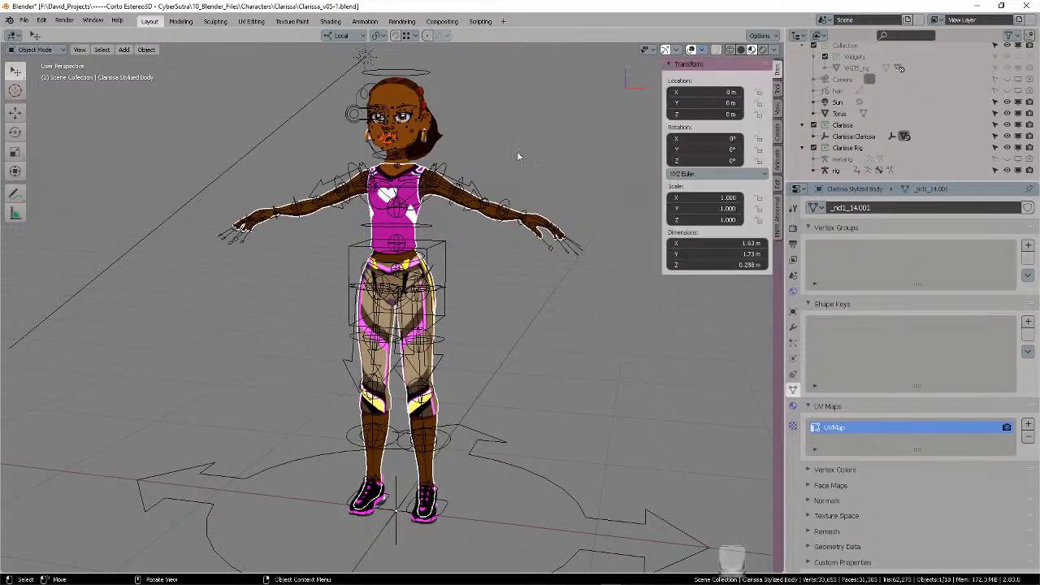
key("ctrl+Tab")
left_click(581, 166)
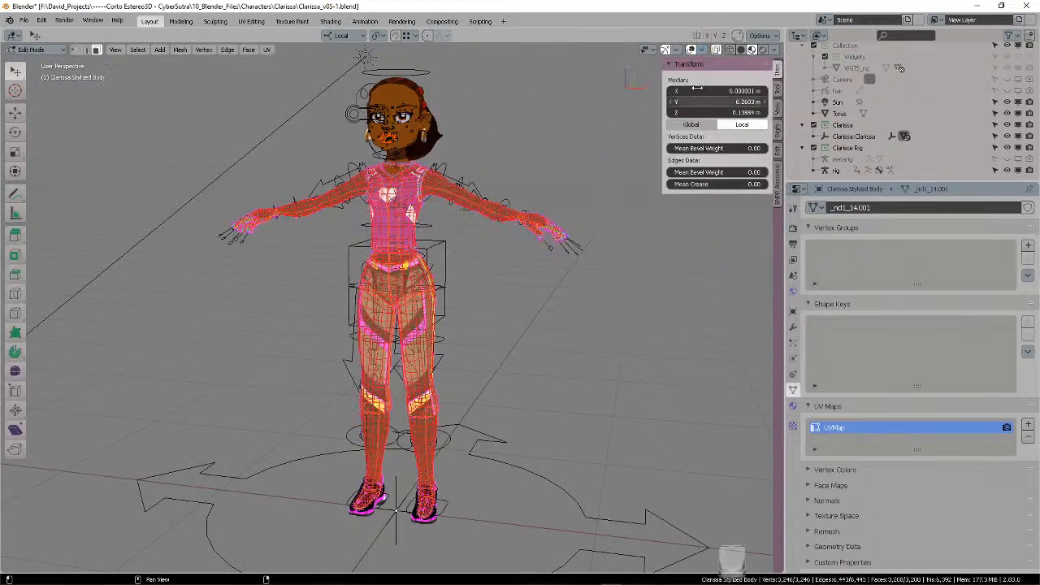
- Set the displayed normals' size to 0.10 and inspect the normals across the body mesh from torso to feet
left_click(704, 49)
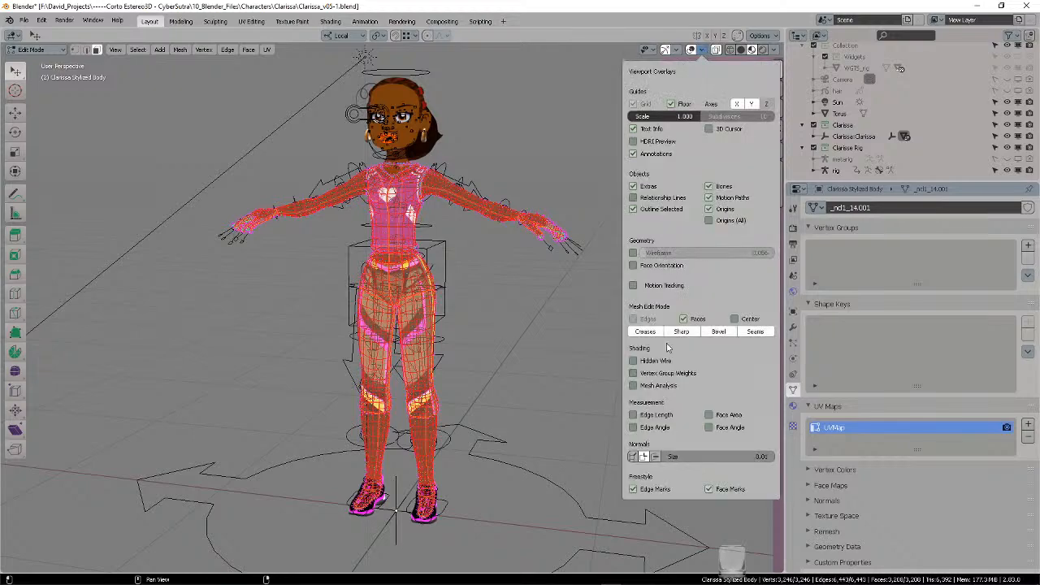
left_click_drag(716, 456, 732, 456)
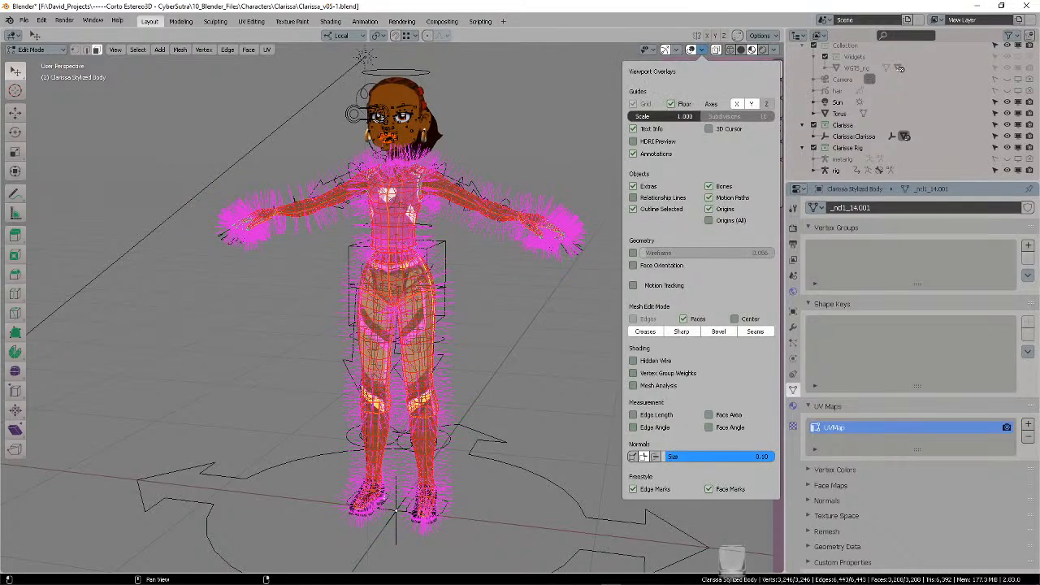
scroll(601, 196, "up", 8)
middle_click_drag(602, 196, 430, 313)
middle_click_drag(430, 313, 378, 317)
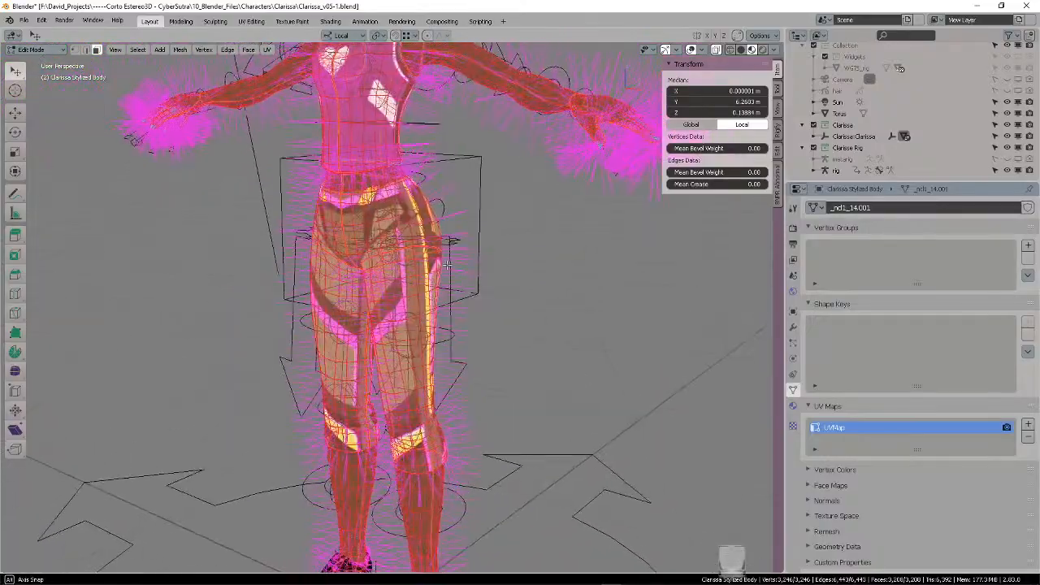
middle_click_drag(447, 179, 488, 314, "shift")
middle_click_drag(562, 317, 554, 288)
scroll(553, 288, "down", 4)
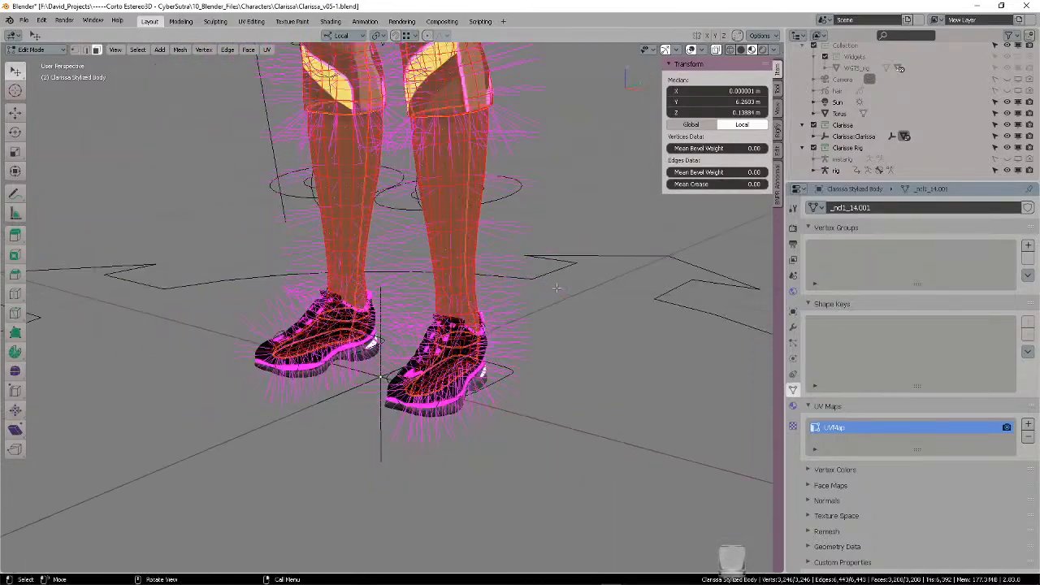
middle_click_drag(525, 212, 519, 378, "shift")
scroll(539, 238, "down", 4)
middle_click_drag(539, 238, 583, 212)
- Recalculate the normals of the whole body mesh to face outward and expand the operation's settings
key("ctrl+Tab")
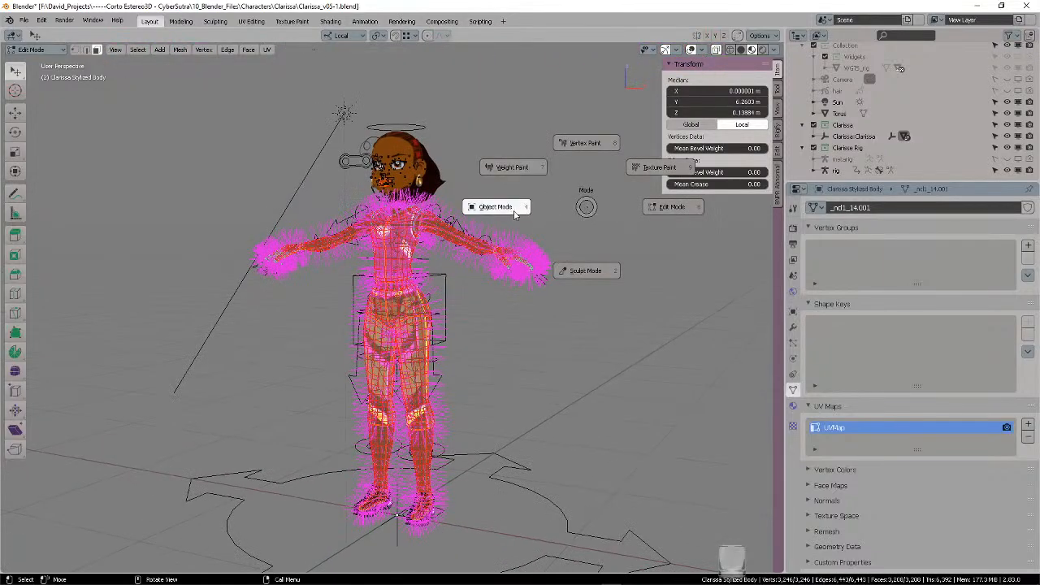
left_click(653, 209)
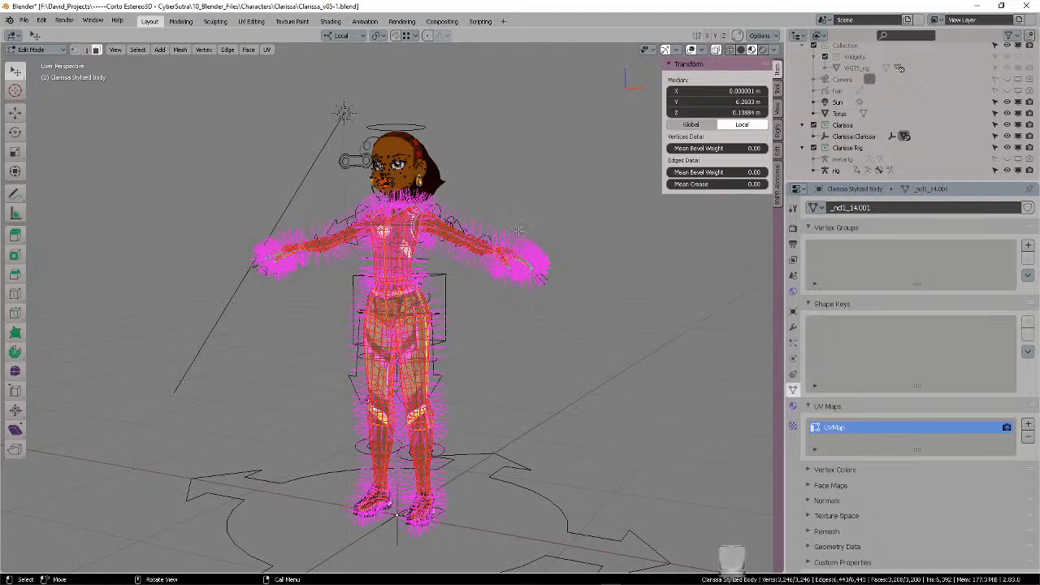
middle_click_drag(519, 233, 505, 250)
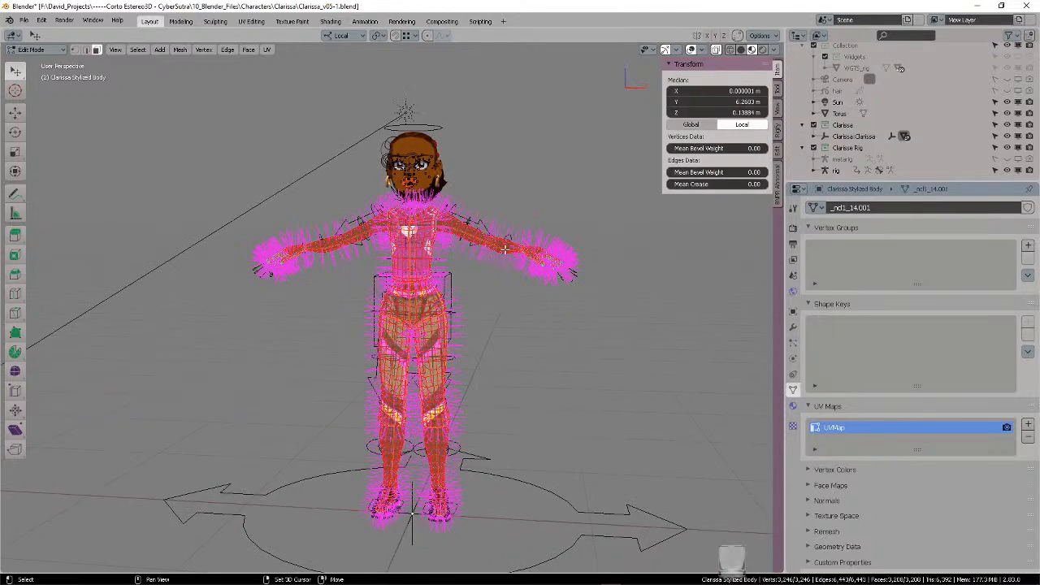
key("shift+n")
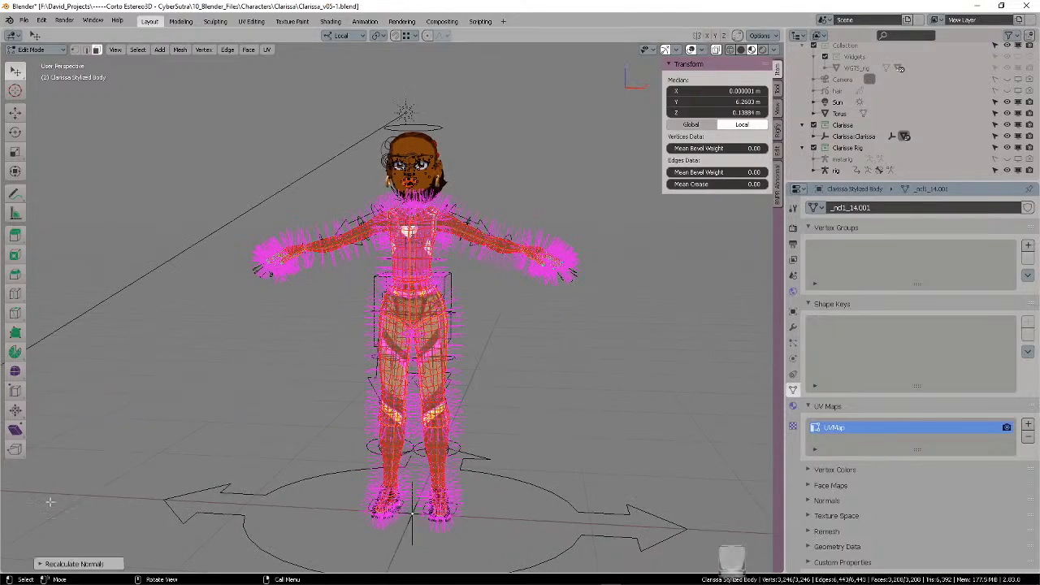
left_click(58, 563)
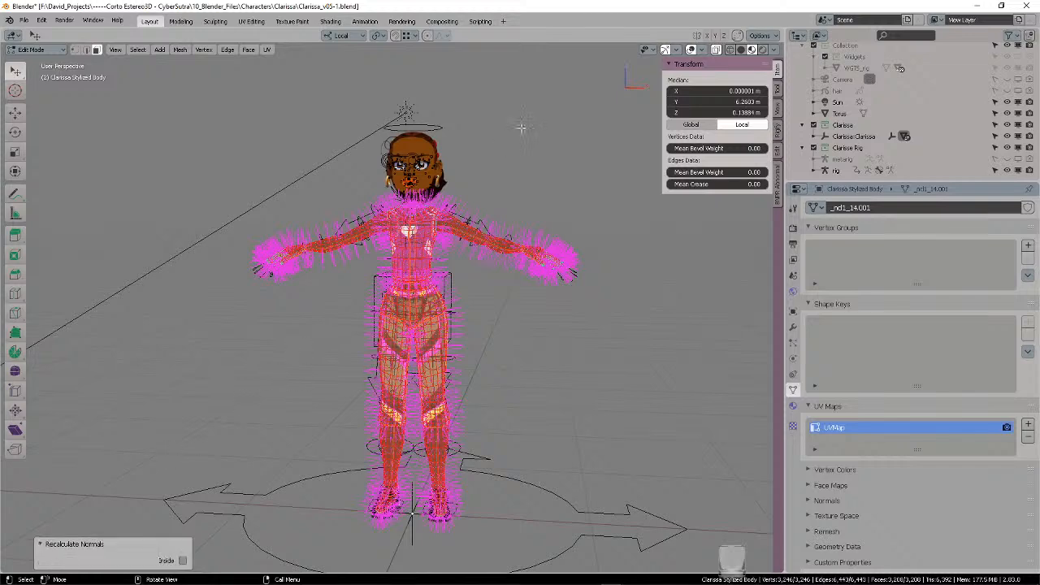
- Return the body mesh to Object Mode and select it again
key("ctrl+Tab")
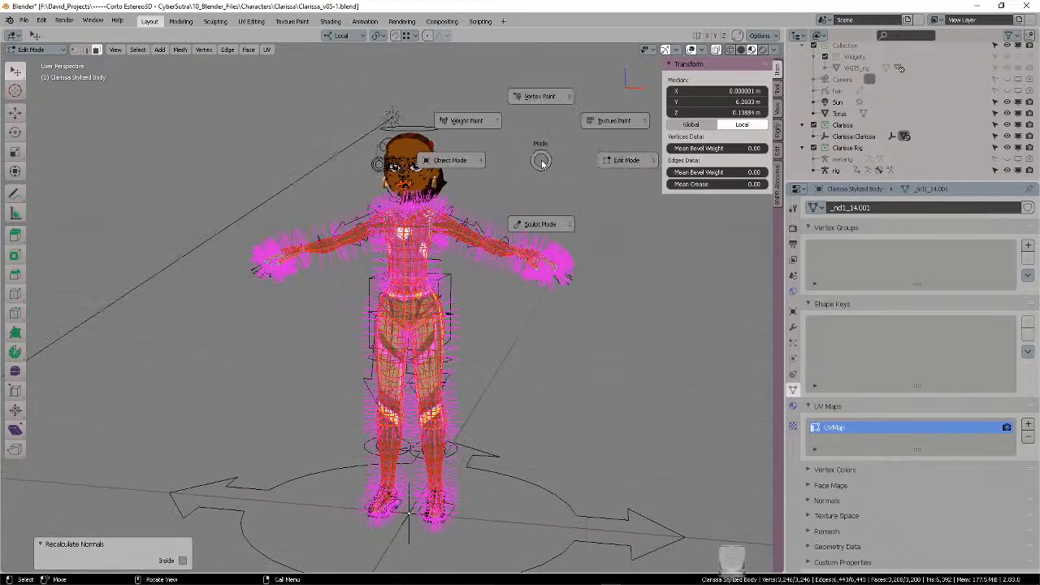
left_click(463, 165)
middle_click_drag(462, 164, 411, 370)
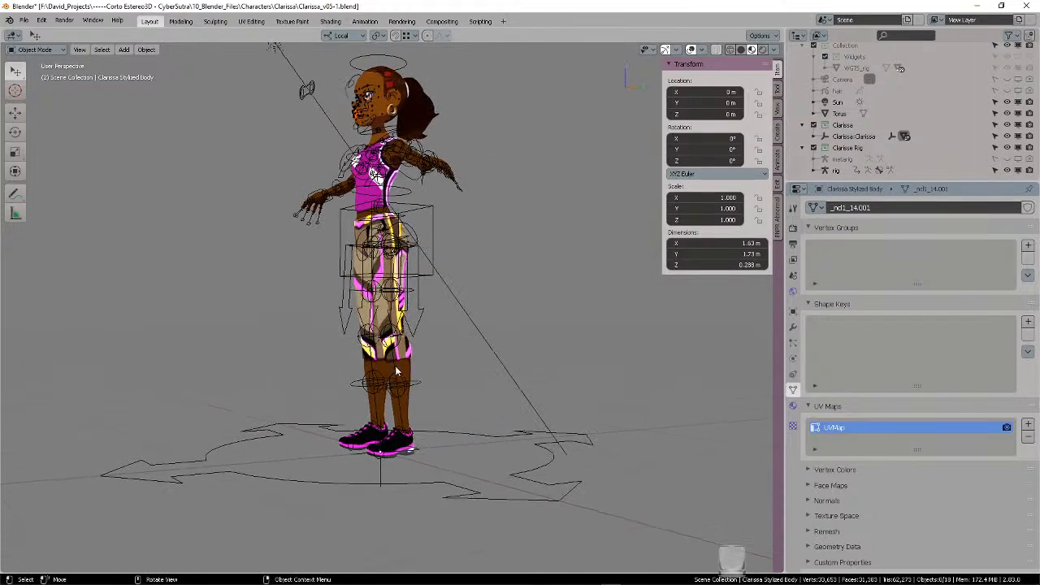
left_click(409, 367)
left_click(409, 367)
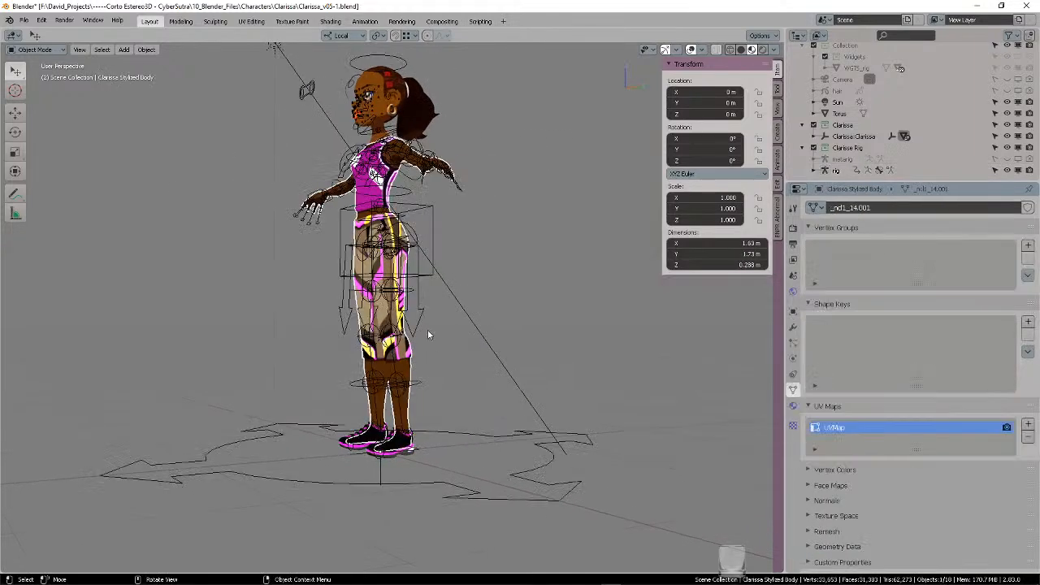
- Try rotating the body mesh freely with the Rotate tool, undo the rotation and return to the Tweak tool
left_click(15, 89)
left_click(16, 71)
left_click(16, 132)
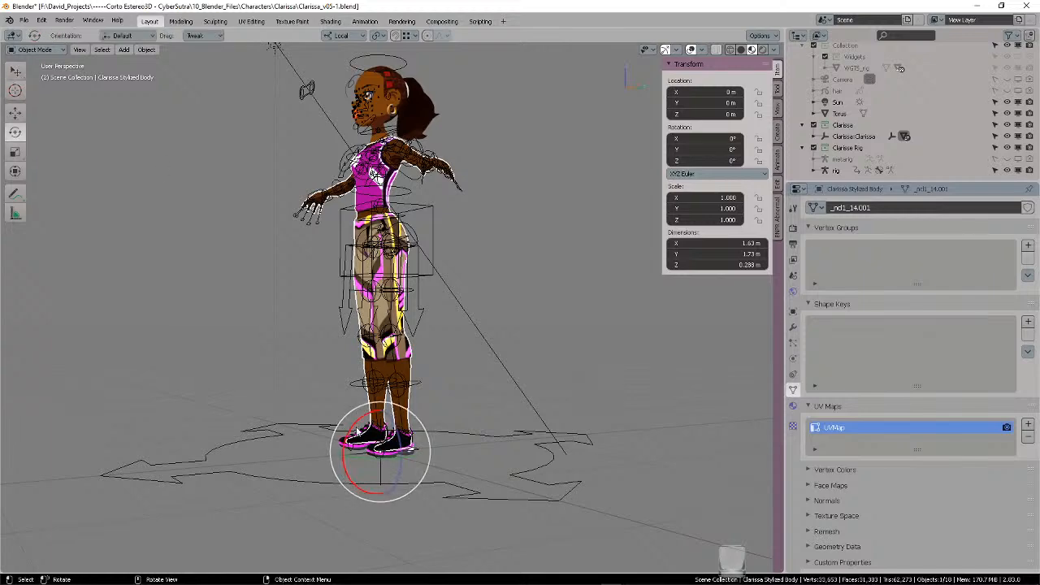
left_click_drag(358, 424, 423, 416)
key("ctrl+z")
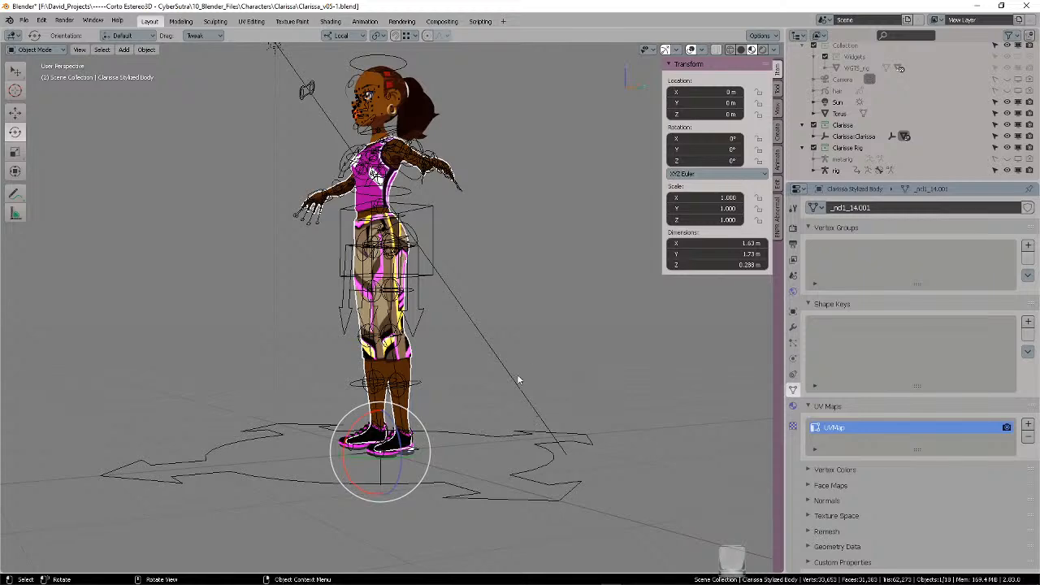
scroll(493, 319, "up", 4)
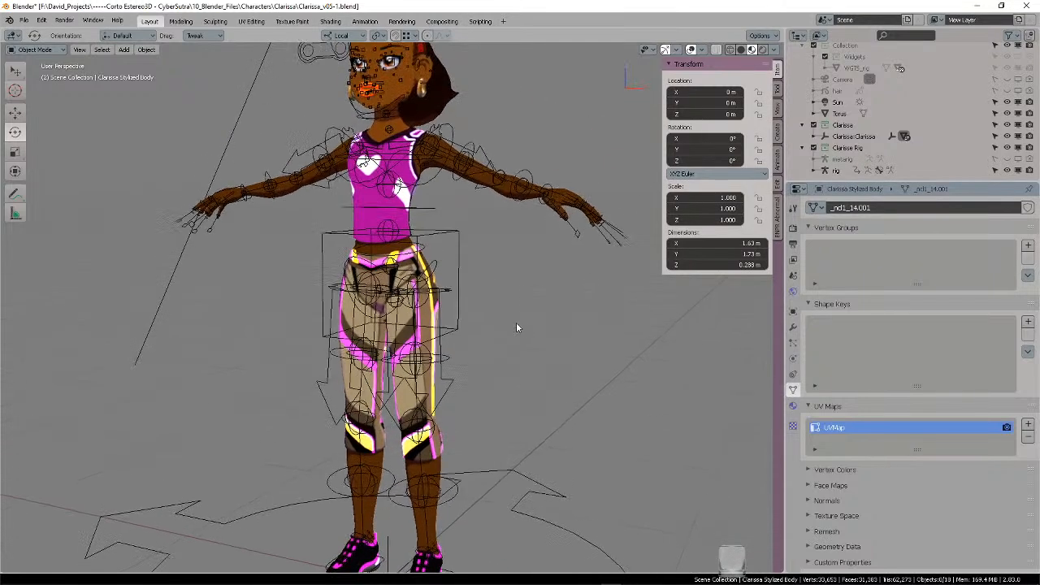
scroll(505, 375, "down", 2)
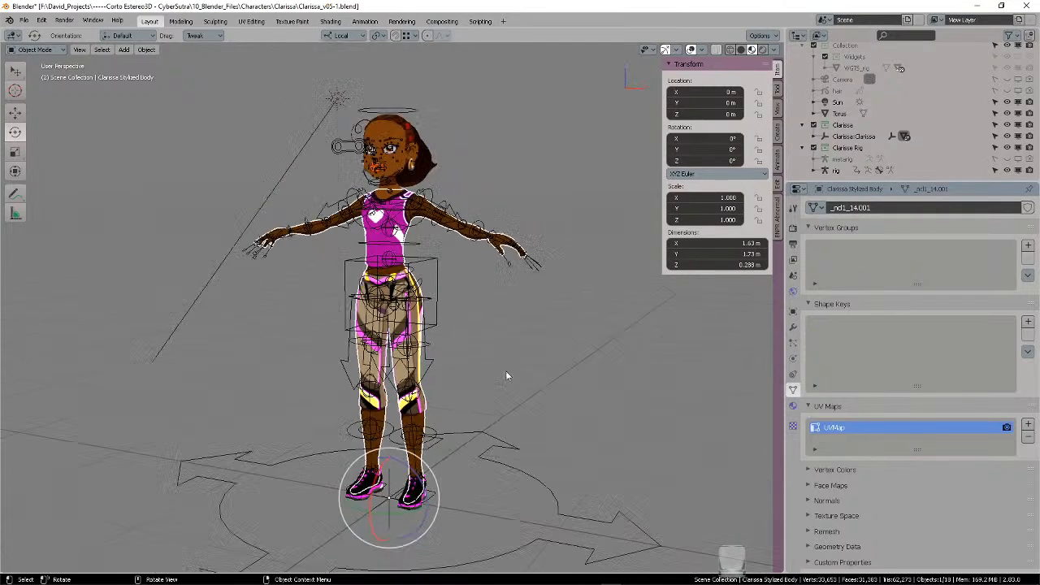
scroll(505, 375, "down", 2)
left_click(16, 73)
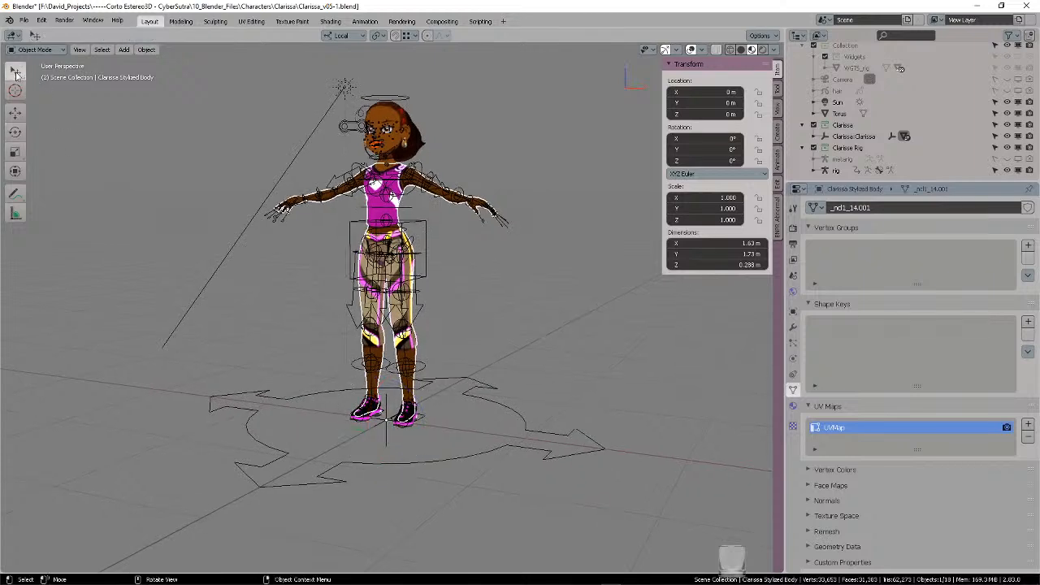
- Turn on the Axis viewport display for the body mesh in its object properties
middle_click_drag(509, 280, 489, 313)
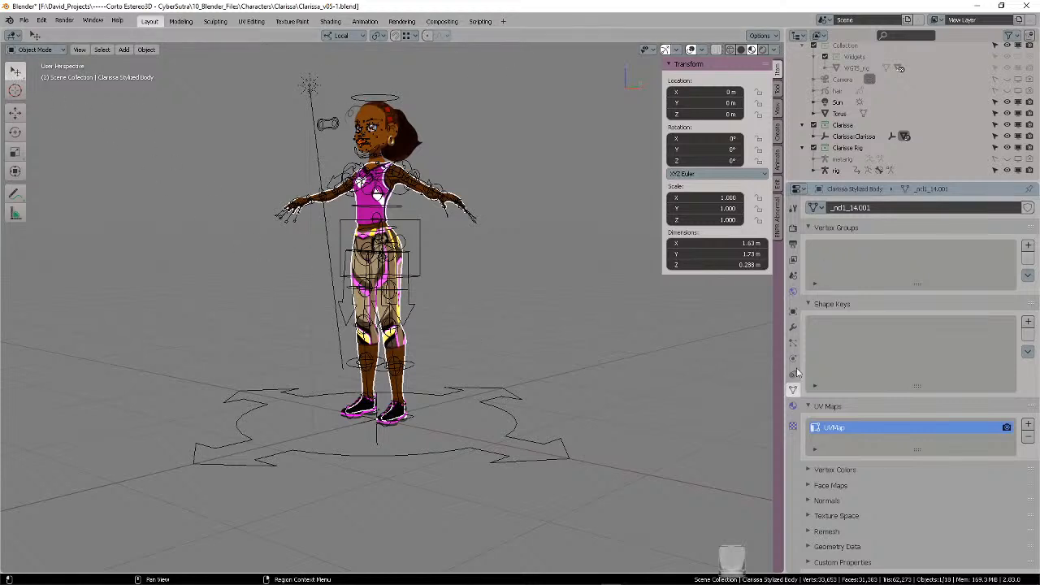
left_click(794, 327)
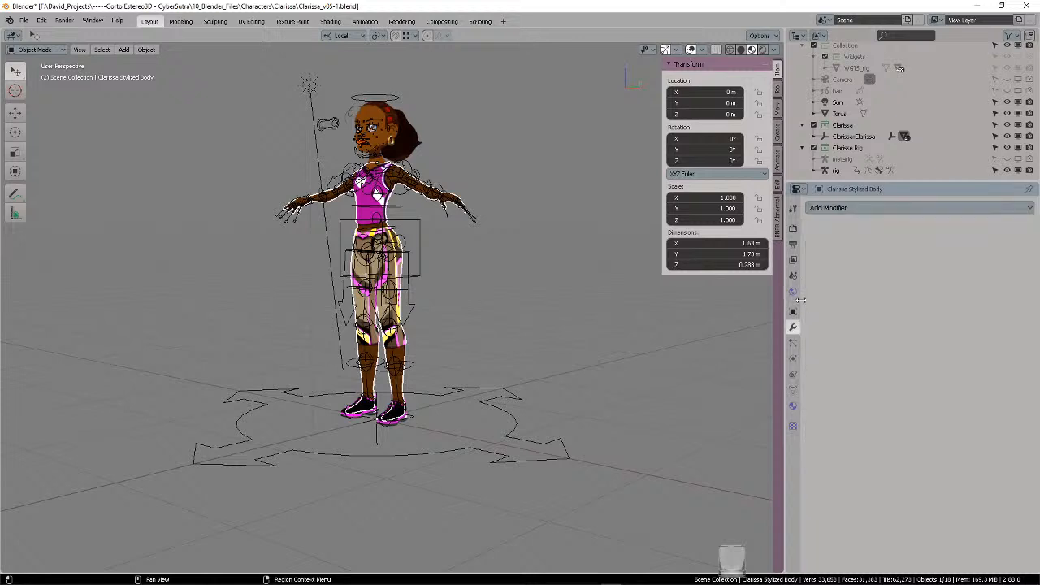
left_click(794, 290)
left_click(794, 311)
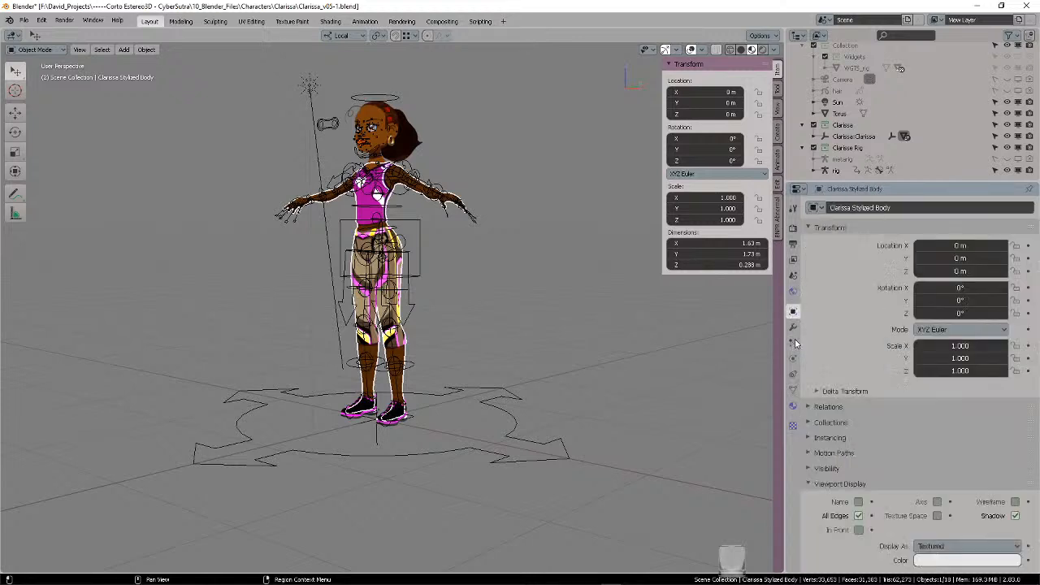
scroll(850, 365, "down", 1)
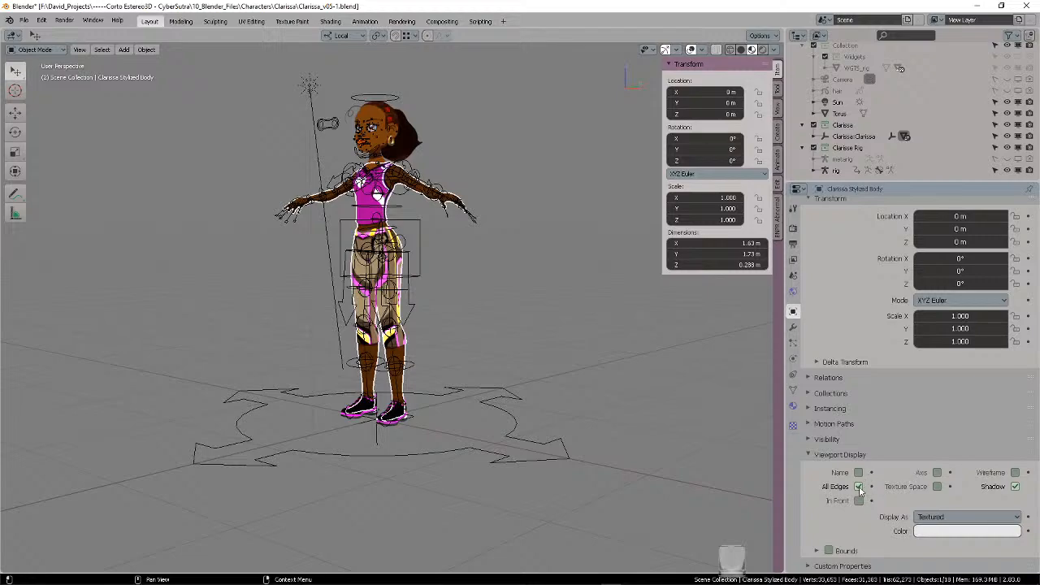
left_click(937, 472)
- Examine the orientation of the body mesh's local axes at its origin between the feet
middle_click_drag(501, 384, 485, 356)
scroll(503, 320, "up", 6)
scroll(513, 297, "down", 1)
scroll(495, 349, "down", 1)
middle_click_drag(510, 324, 496, 364, "shift")
middle_click_drag(506, 328, 481, 370, "shift")
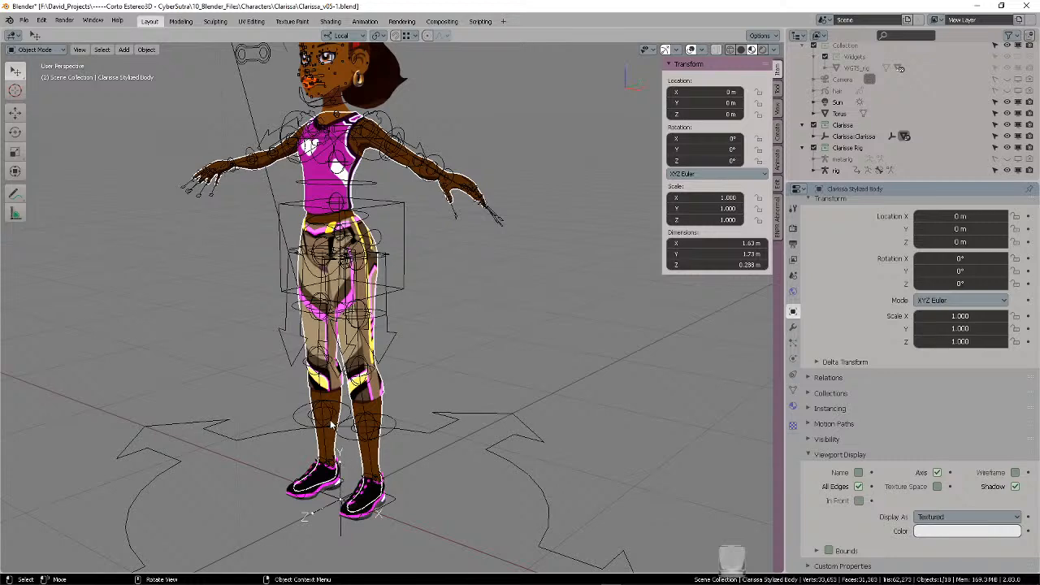
middle_click_drag(350, 312, 452, 332)
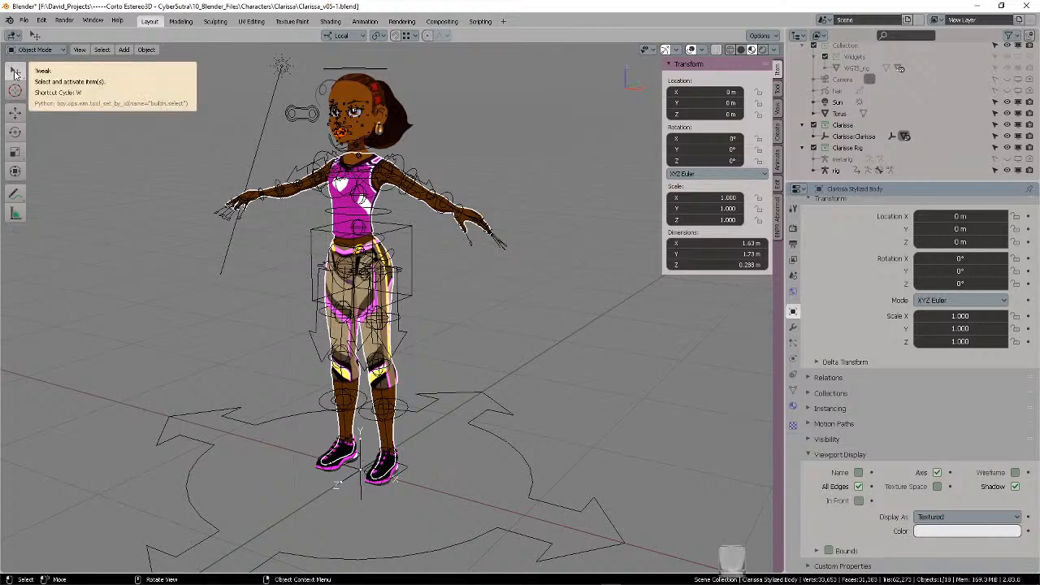
- Set transforms to affect only origins and activate the Rotate tool on the body mesh
left_click(771, 36)
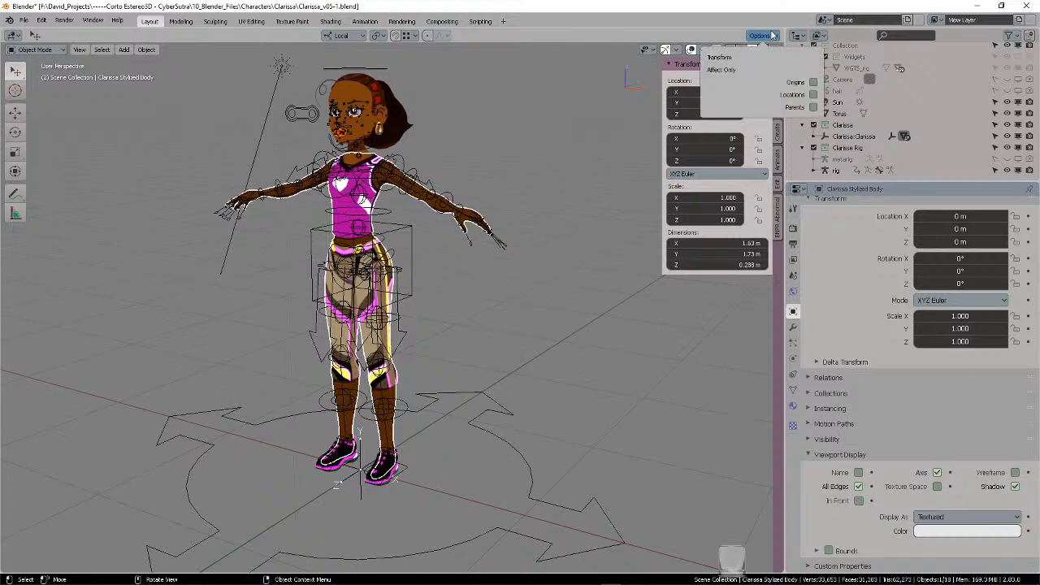
left_click(815, 84)
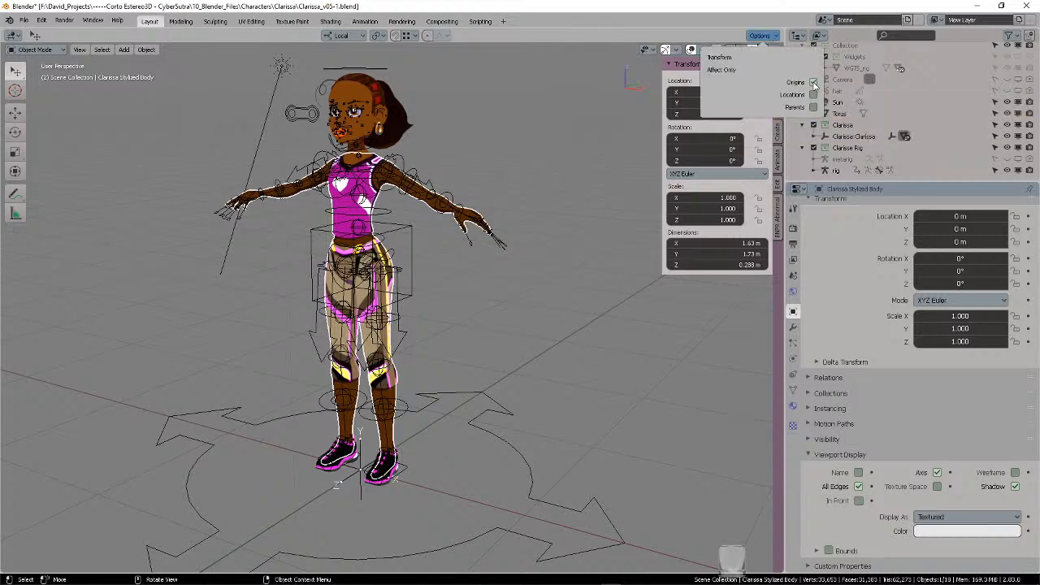
left_click(16, 133)
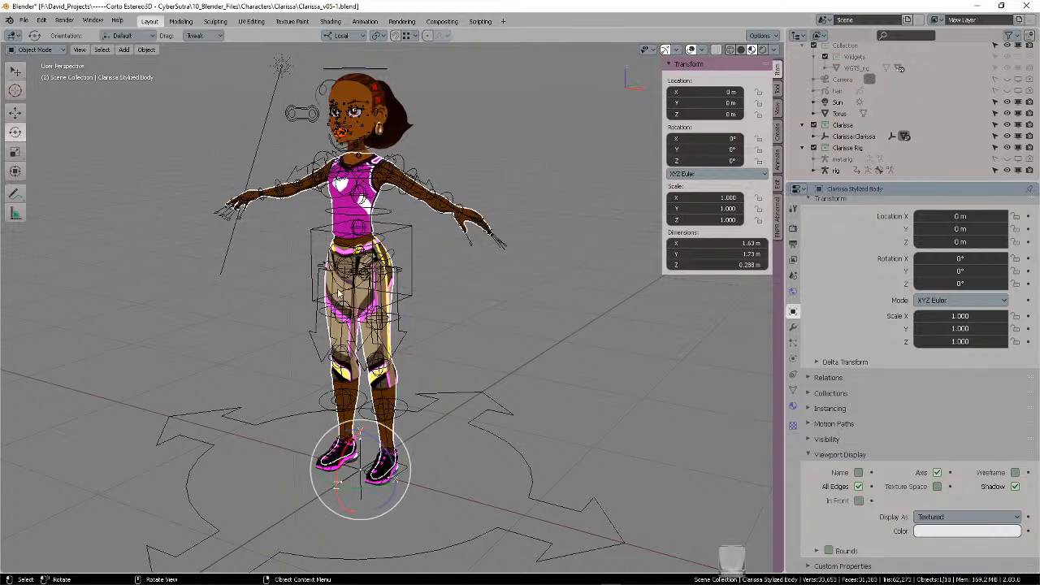
- Try setting the body mesh's X rotation to 90° and undo the rotation
scroll(440, 408, "up", 2)
middle_click_drag(441, 408, 449, 294, "shift")
middle_click_drag(450, 294, 491, 277)
scroll(451, 275, "up", 2)
scroll(452, 275, "up", 4)
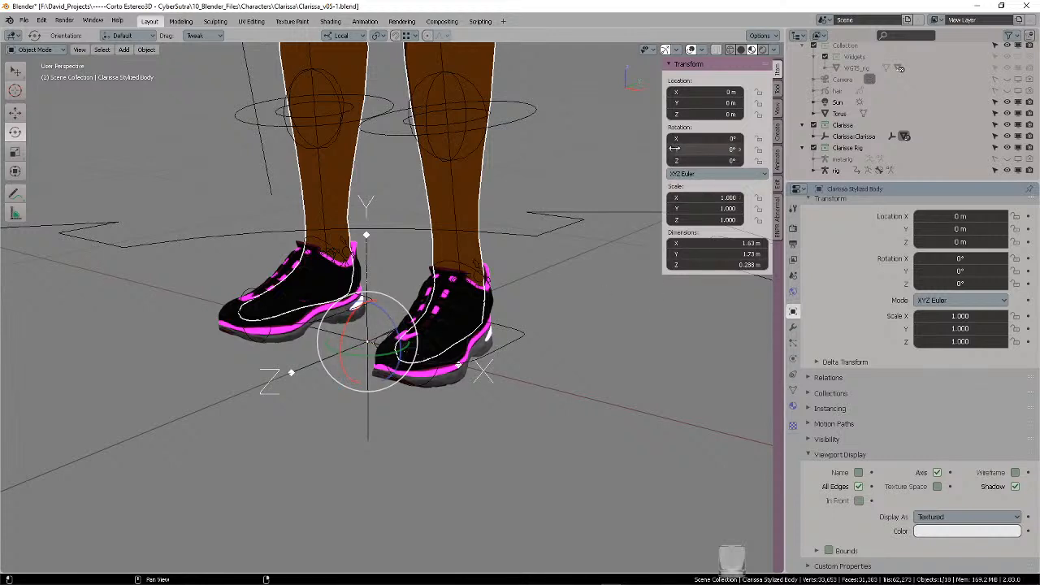
left_click(700, 139)
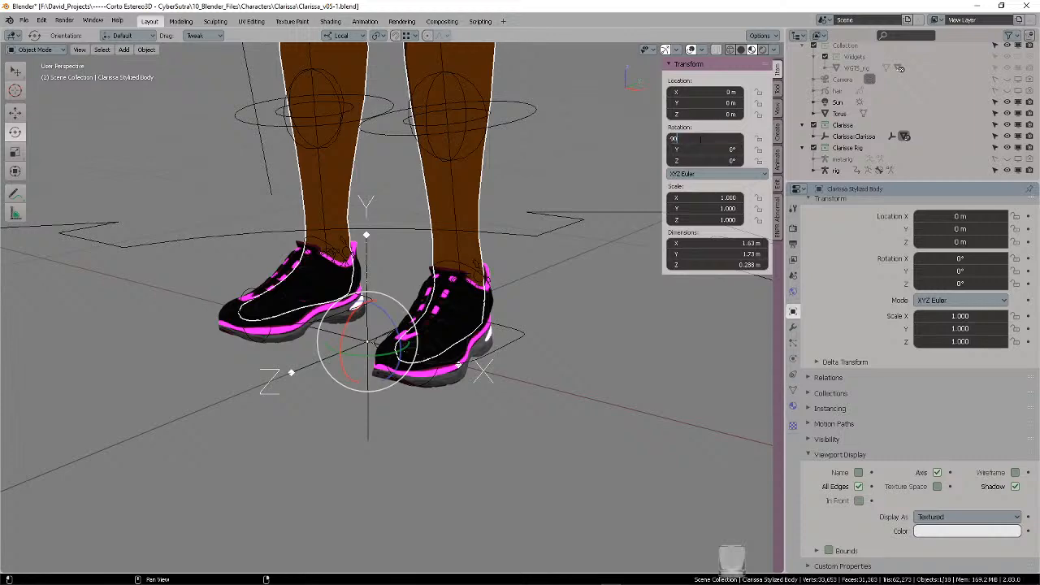
type("90")
key("Return")
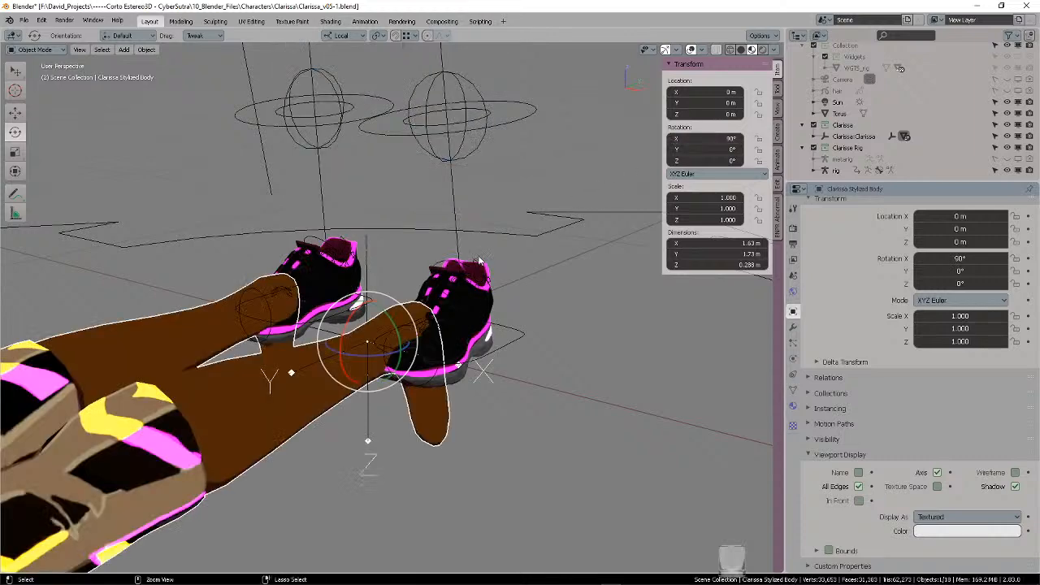
key("ctrl+z")
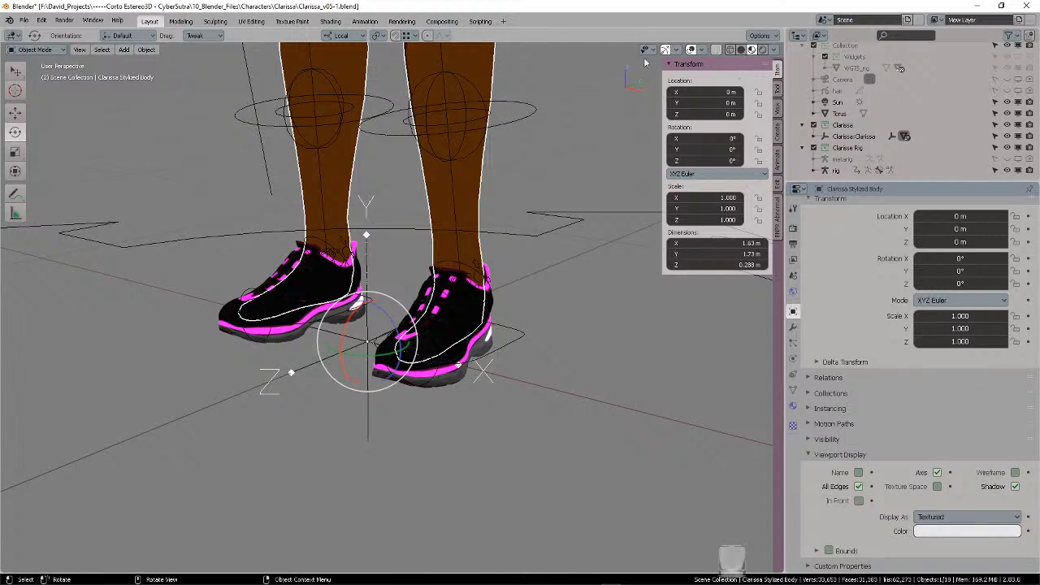
left_click(768, 35)
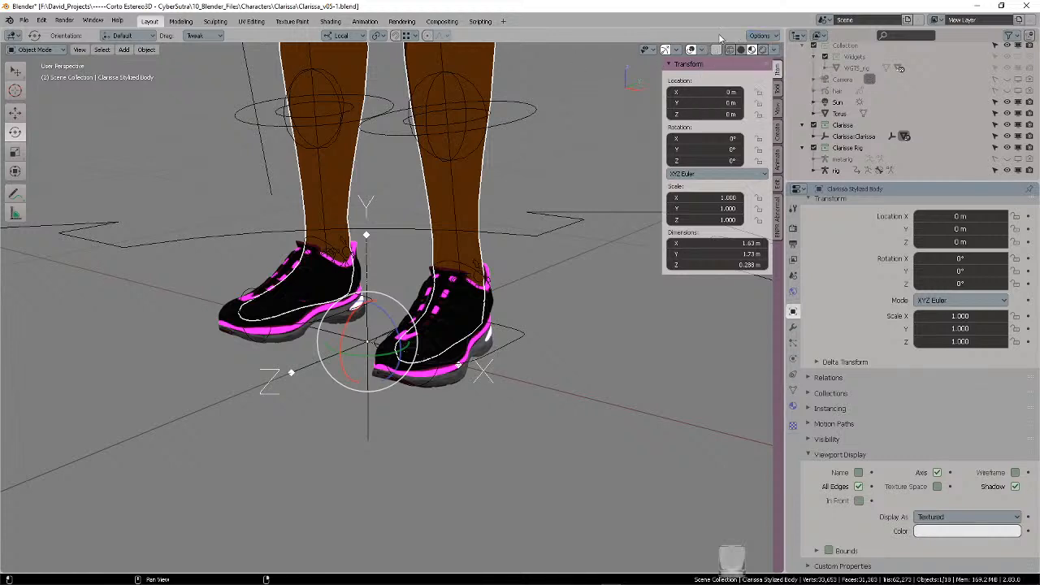
left_click(771, 36)
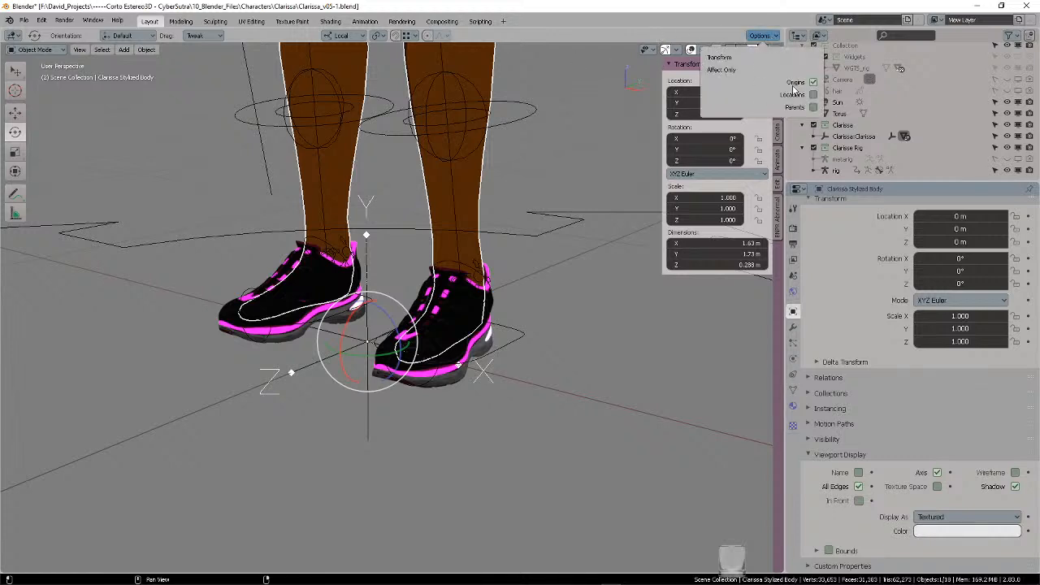
scroll(472, 185, "down", 5)
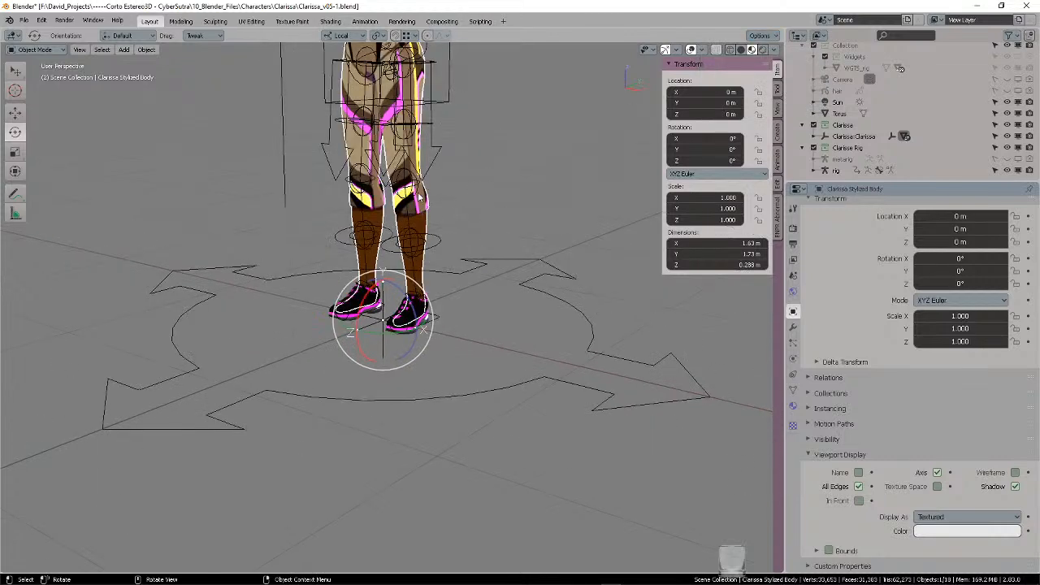
key("ctrl+Tab")
left_click(498, 192)
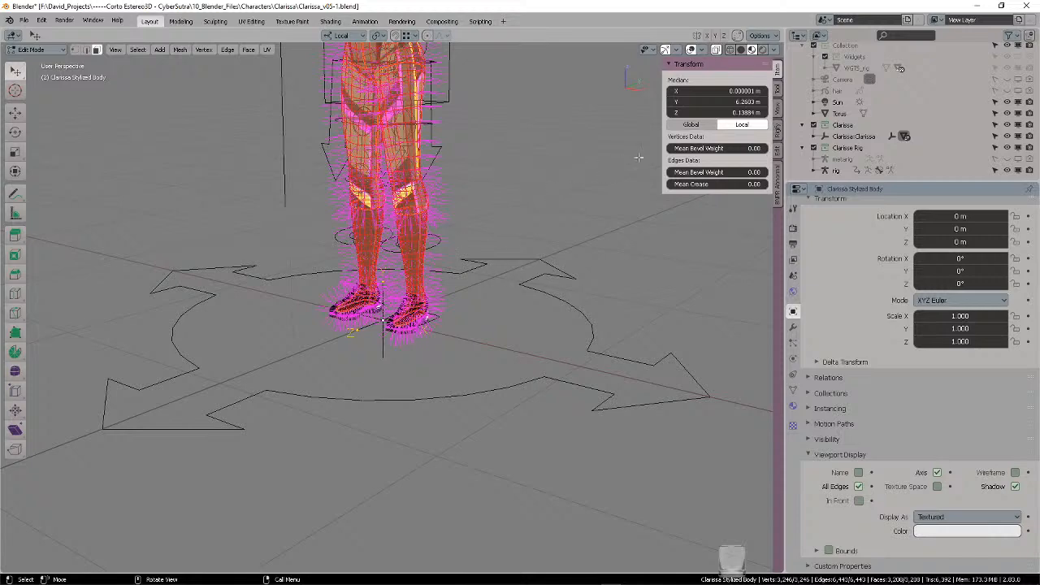
left_click(760, 35)
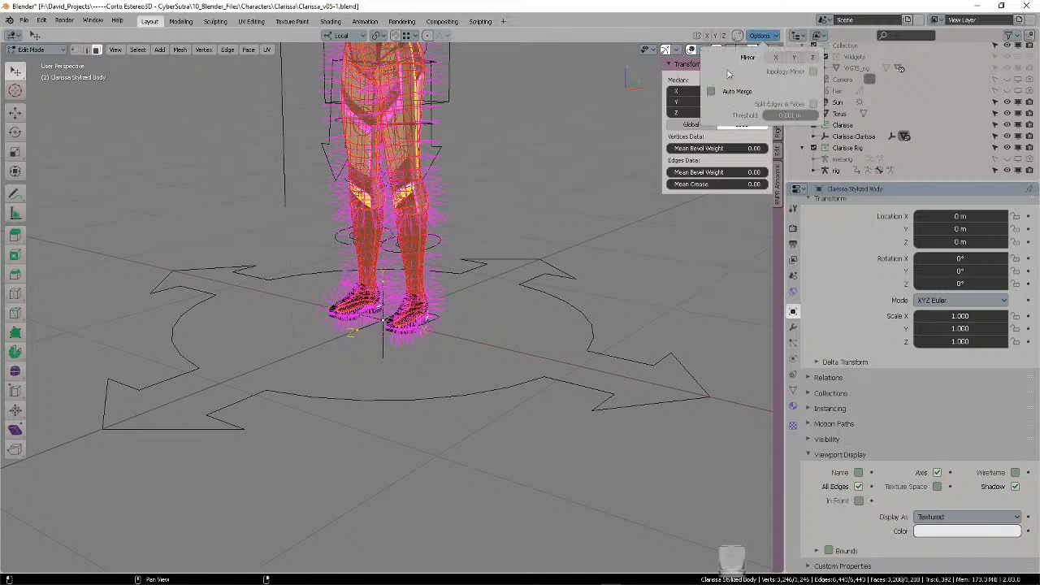
scroll(436, 264, "up", 6)
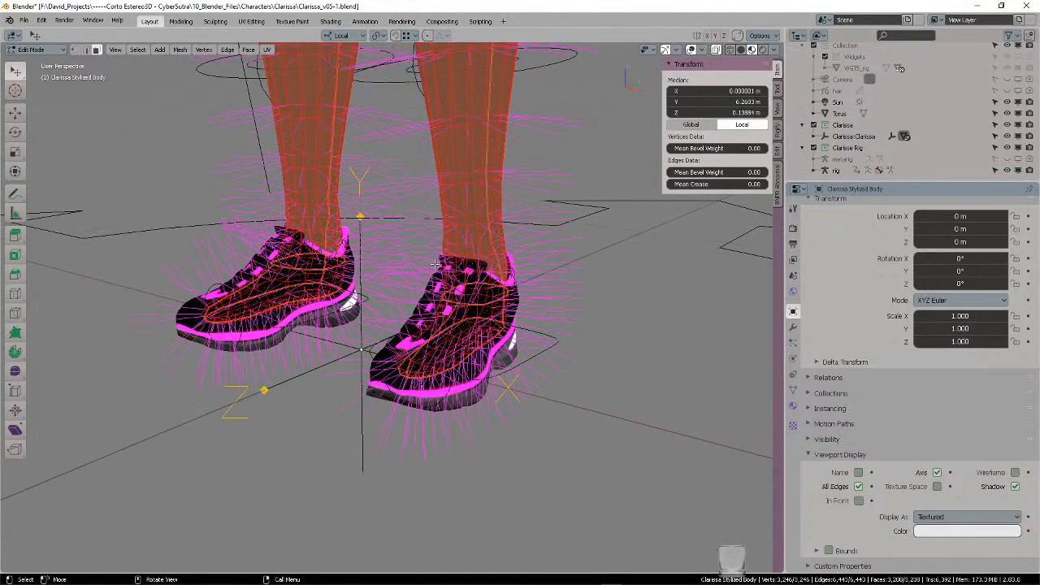
left_click(14, 132)
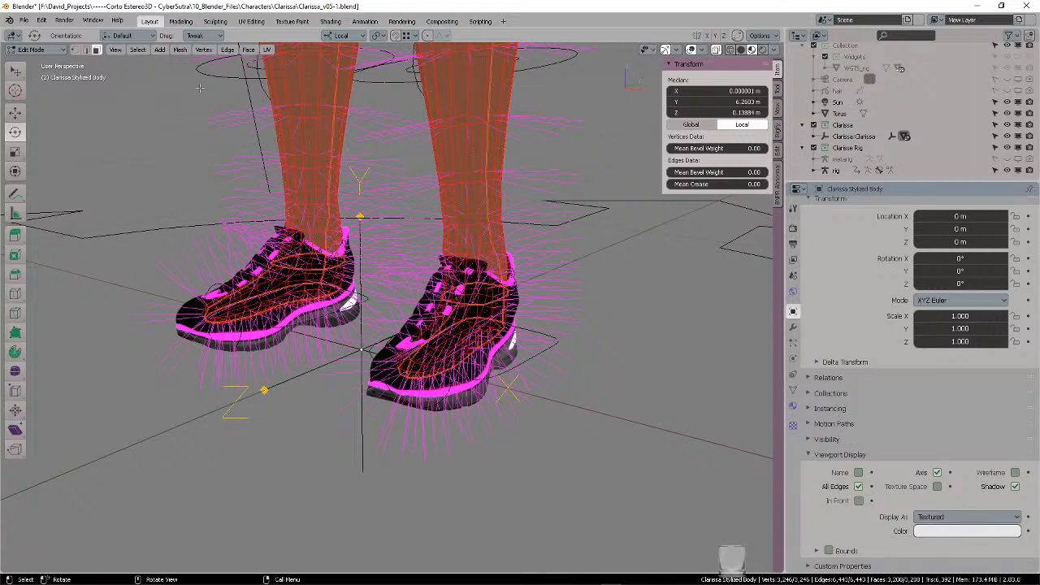
key("ctrl+Tab")
left_click(205, 122)
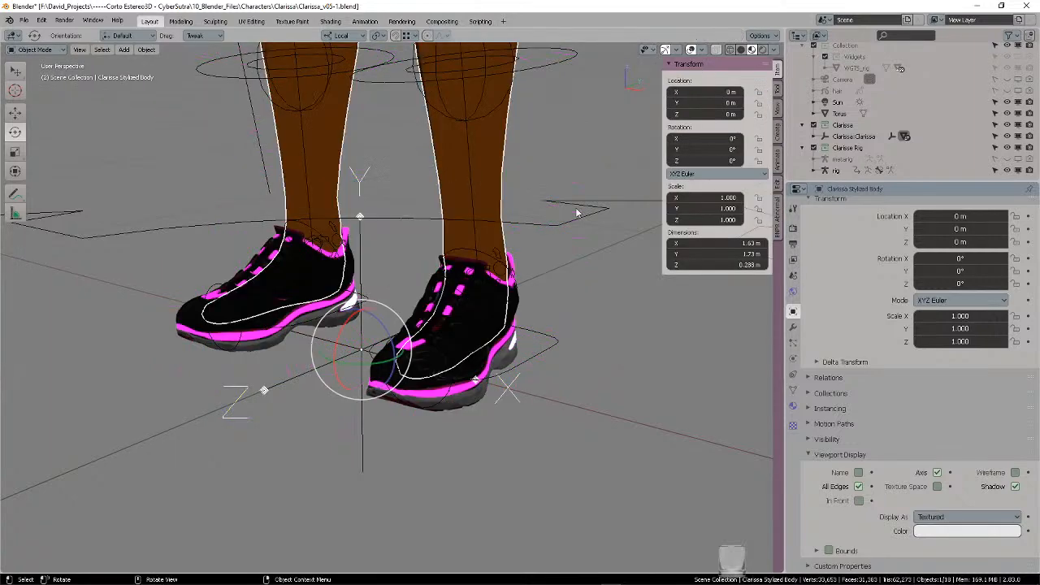
- Rotate the body mesh's origin about its local X axis by about -82.6°
left_click(793, 392)
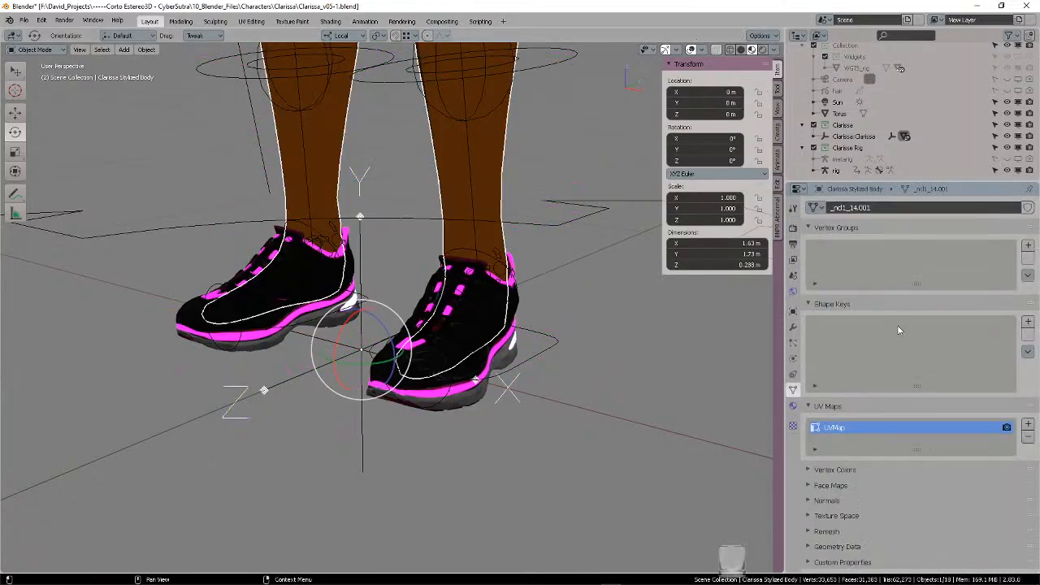
scroll(458, 239, "down", 2)
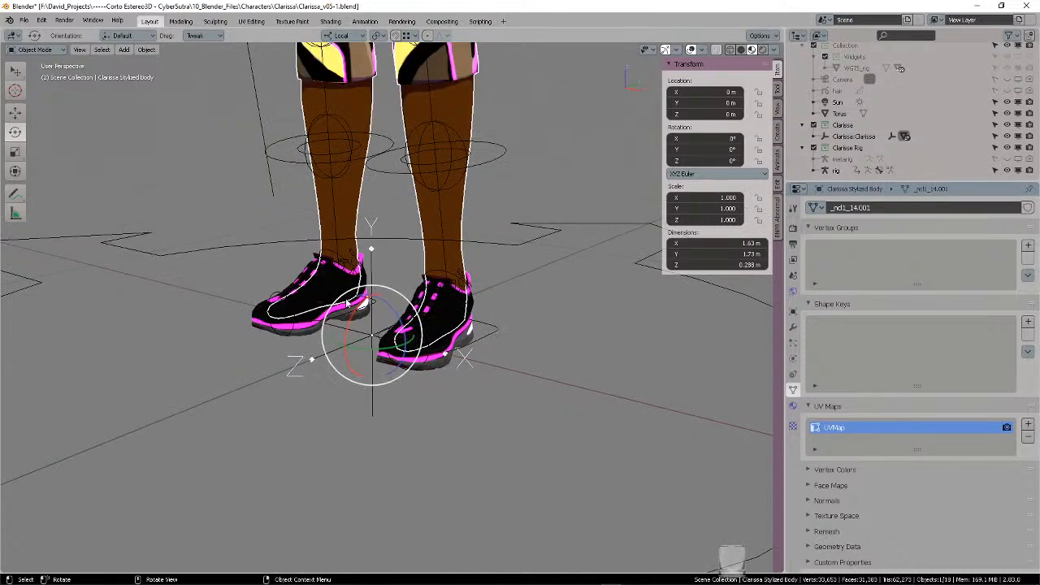
left_click_drag(358, 311, 439, 303)
key("Escape")
scroll(397, 278, "up", 2)
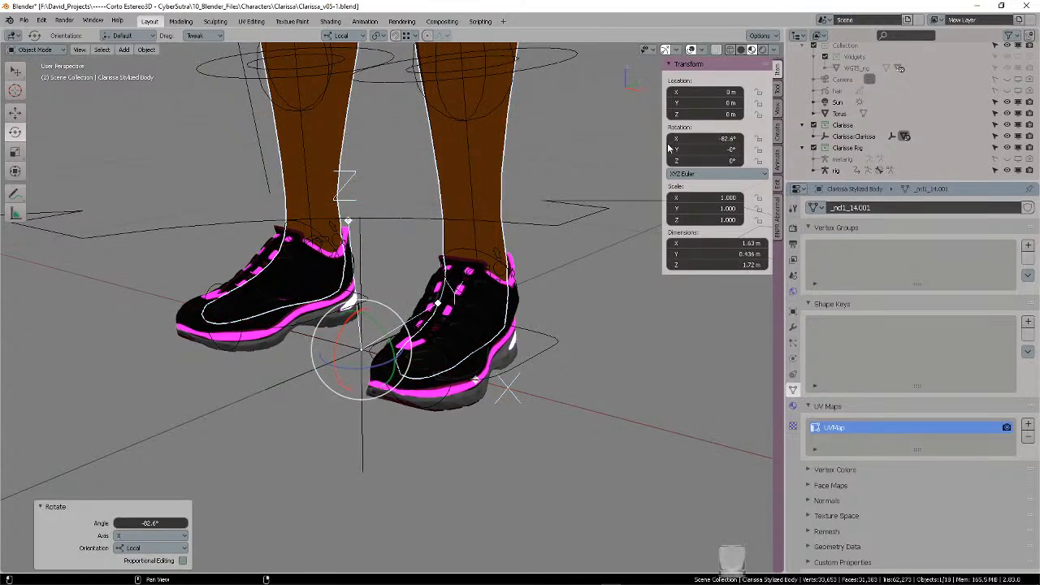
- Try setting the body mesh's X rotation to exactly -90° and undo the change
double_click(697, 139)
type("-90")
key("Return")
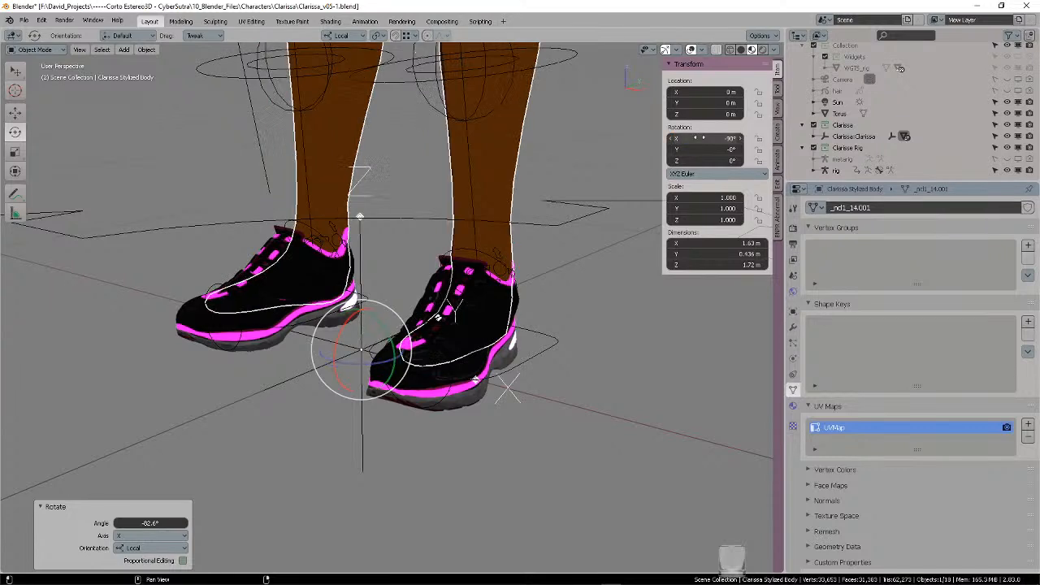
key("ctrl+z")
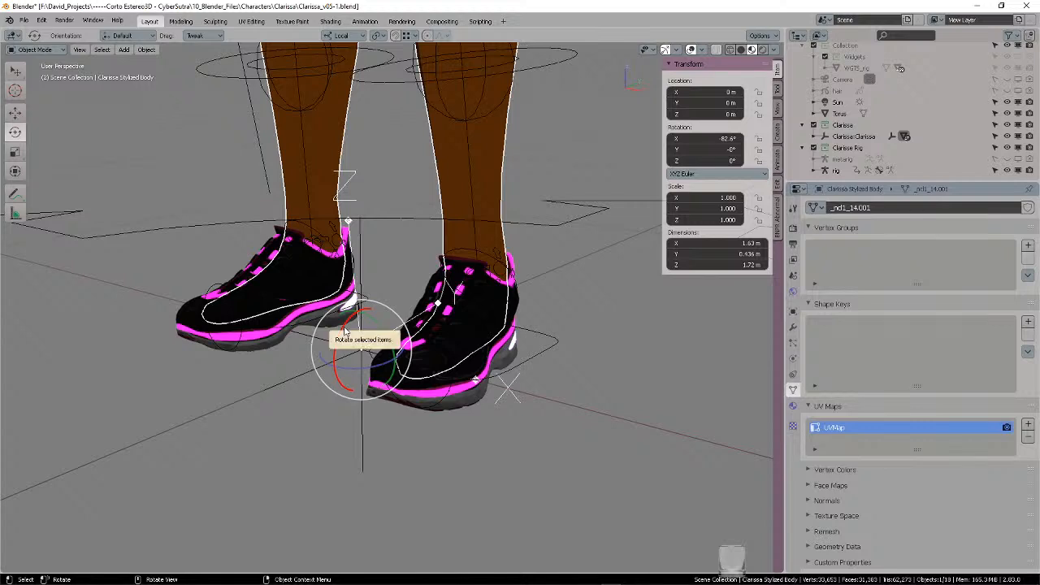
- Fine-tune the body mesh's origin rotation about local X by hand to about -90.4°, with its Z axis pointing up
left_click_drag(345, 332, 349, 326)
mouse_move(465, 307)
middle_mouse_down()
mouse_move(434, 305)
mouse_move(465, 320)
middle_mouse_up()
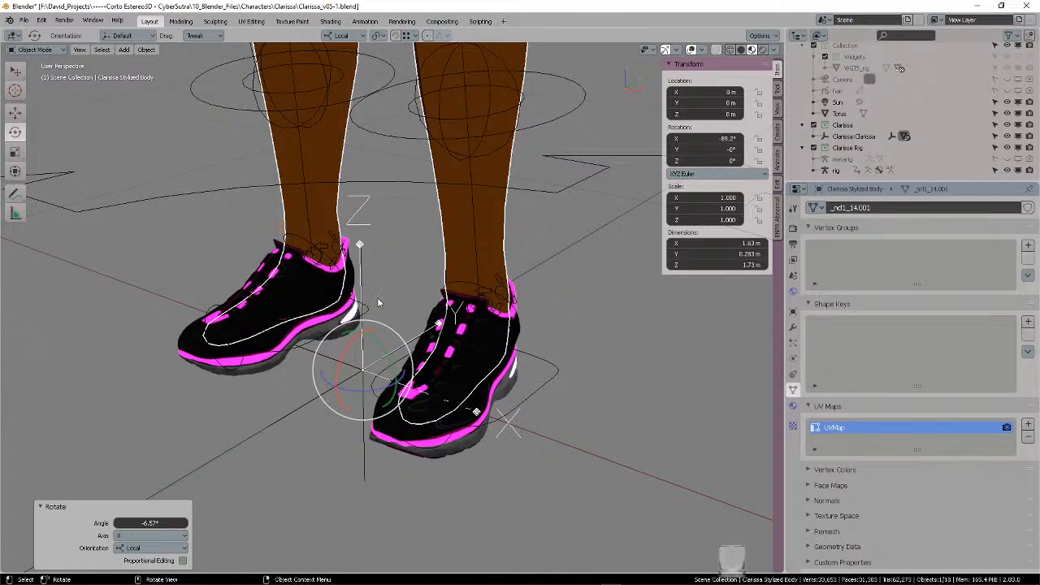
left_click(759, 35)
mouse_move(353, 347)
left_mouse_down()
mouse_move(329, 385)
mouse_move(346, 398)
mouse_move(369, 397)
mouse_move(378, 370)
mouse_move(362, 357)
left_mouse_up()
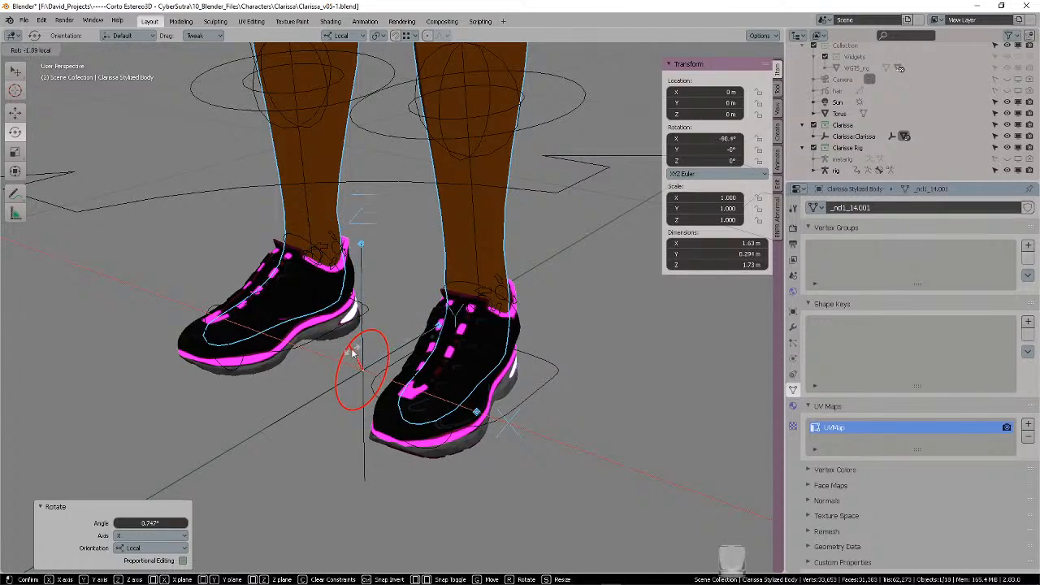
left_click(352, 351)
- Activate the selection tool and leave the body mesh in Object Mode
middle_click_drag(352, 351, 467, 254)
scroll(508, 253, "down", 8)
left_click(17, 71)
key("ctrl+Tab")
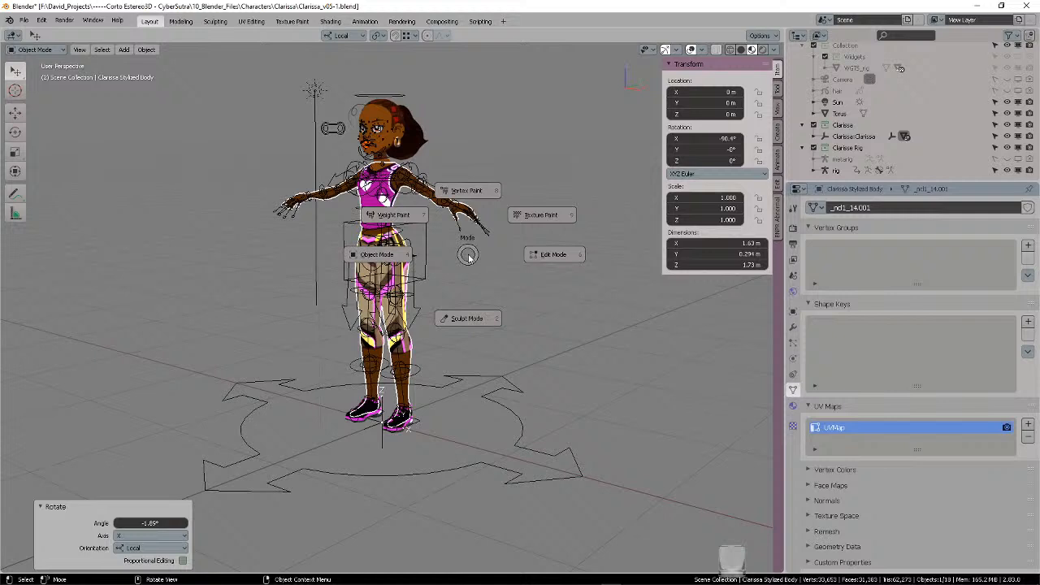
left_click(723, 81)
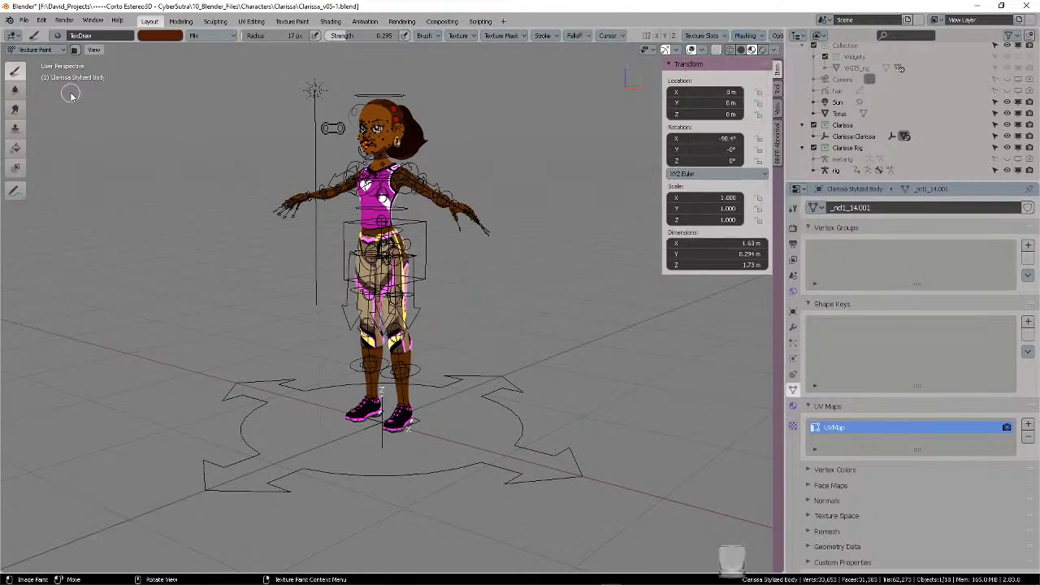
left_click(35, 50)
left_click(34, 59)
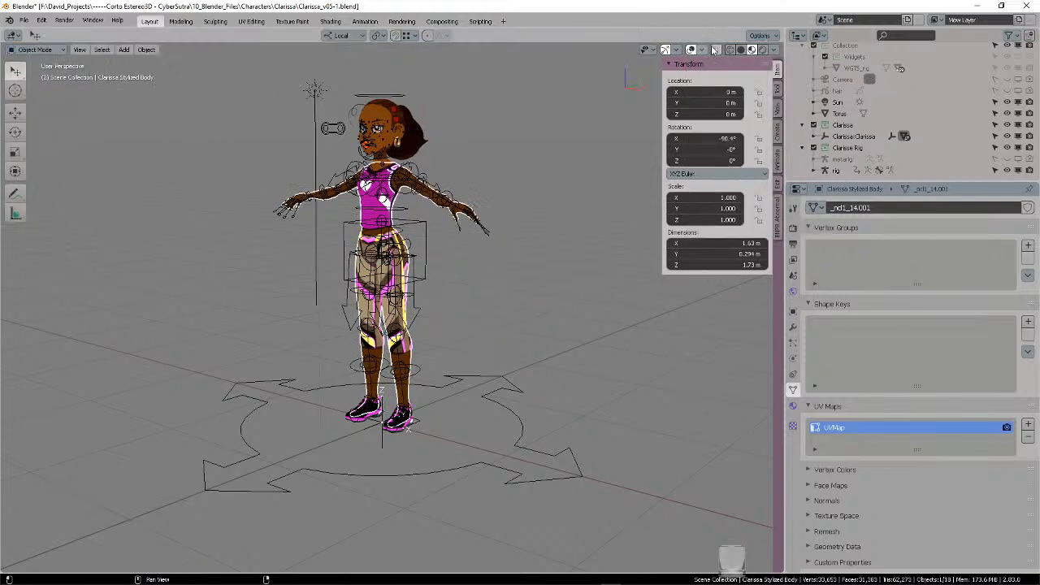
- Apply all of the body mesh's transforms to its deltas
left_click(760, 35)
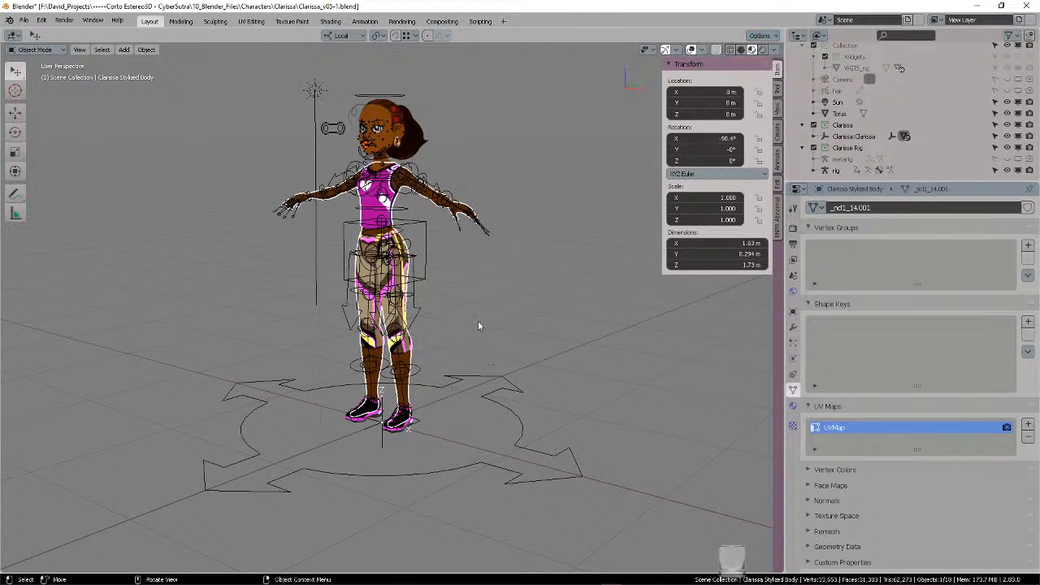
left_click(146, 49)
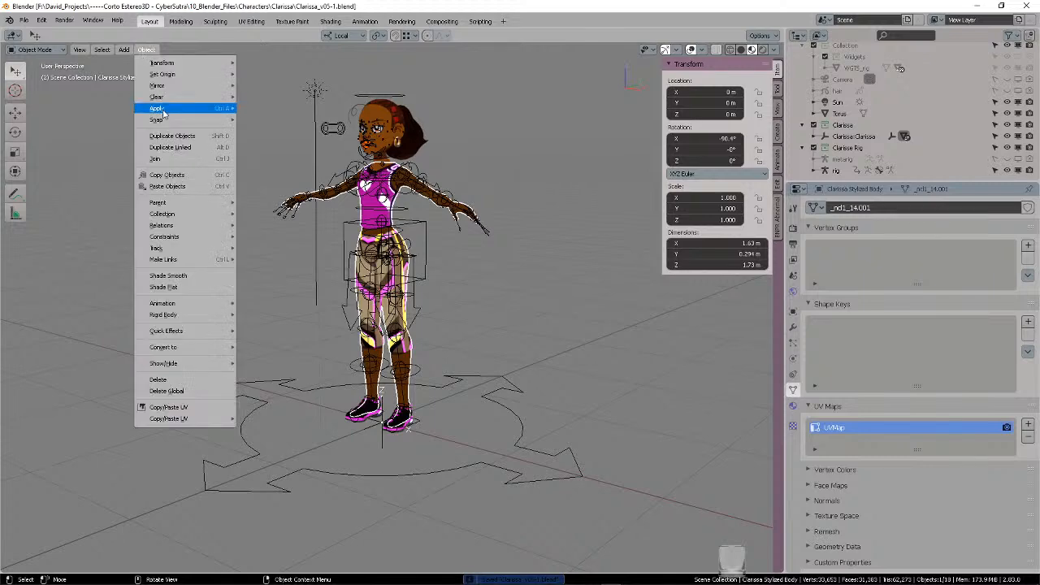
mouse_move(170, 109)
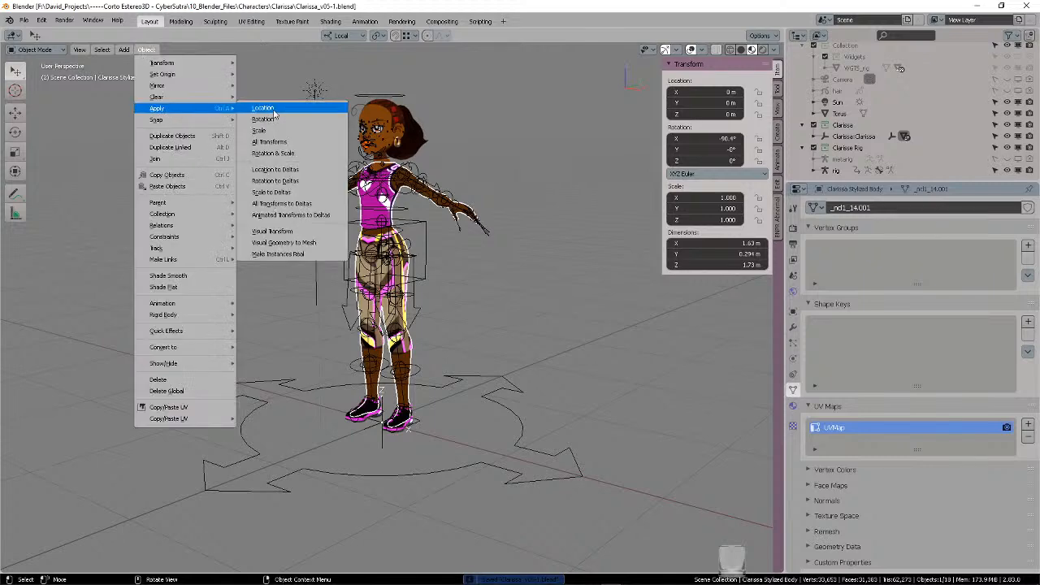
left_click(276, 205)
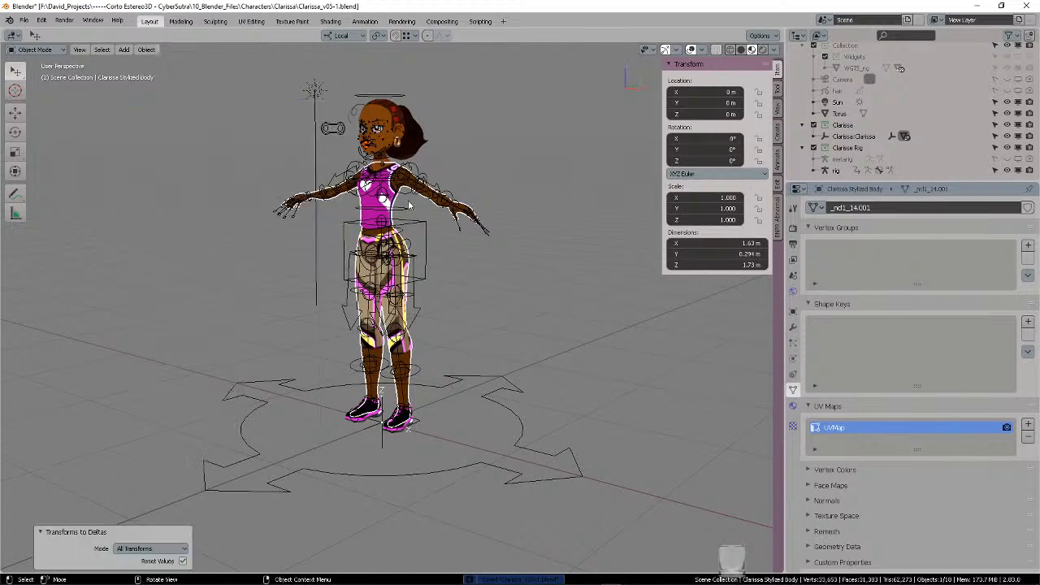
- Try parenting the body mesh to the rig with automatic weights, inspect its orientation, and undo the parenting
left_click(466, 382)
key("ctrl+p")
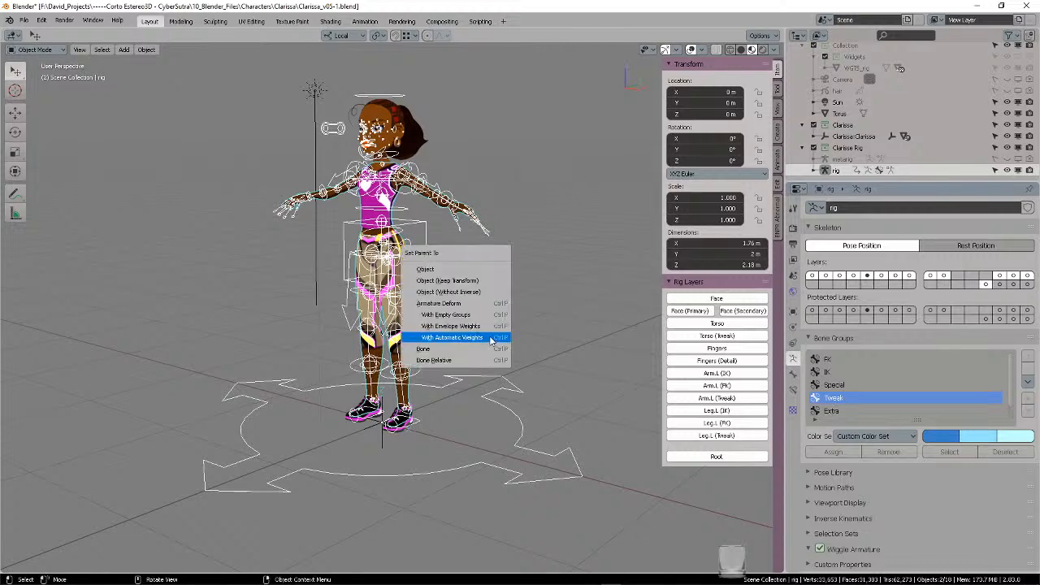
left_click(491, 337)
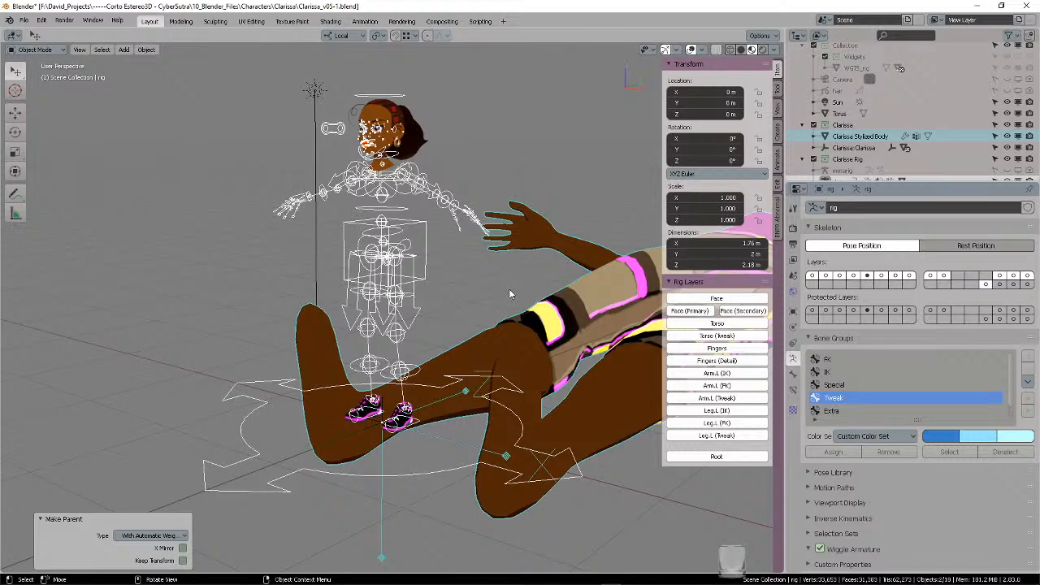
middle_click_drag(509, 289, 440, 299)
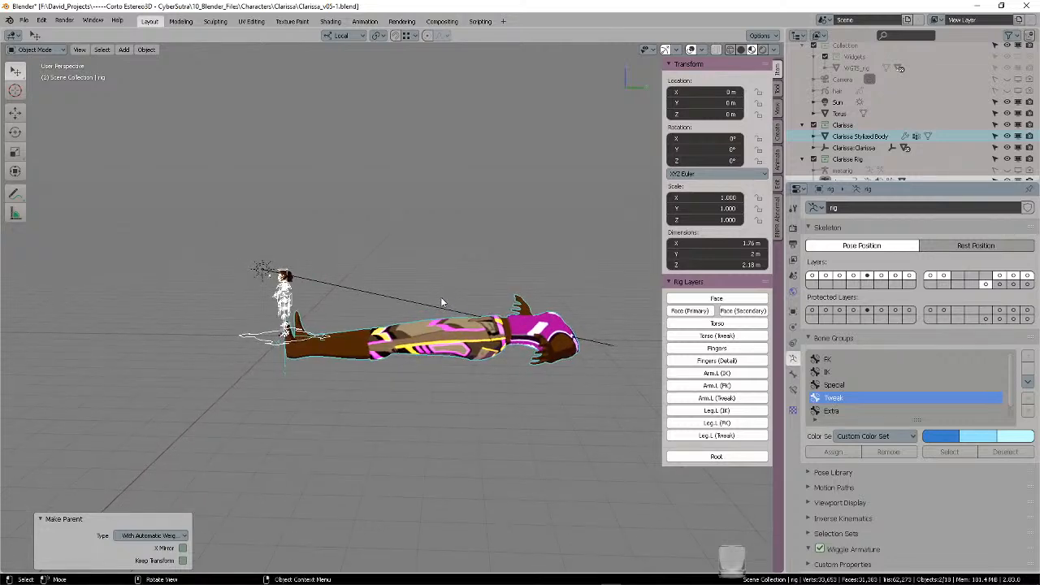
key("ctrl+z")
- Deselect the rig and open only the body mesh in Edit Mode
middle_click_drag(366, 325, 485, 282)
scroll(469, 301, "up", 4)
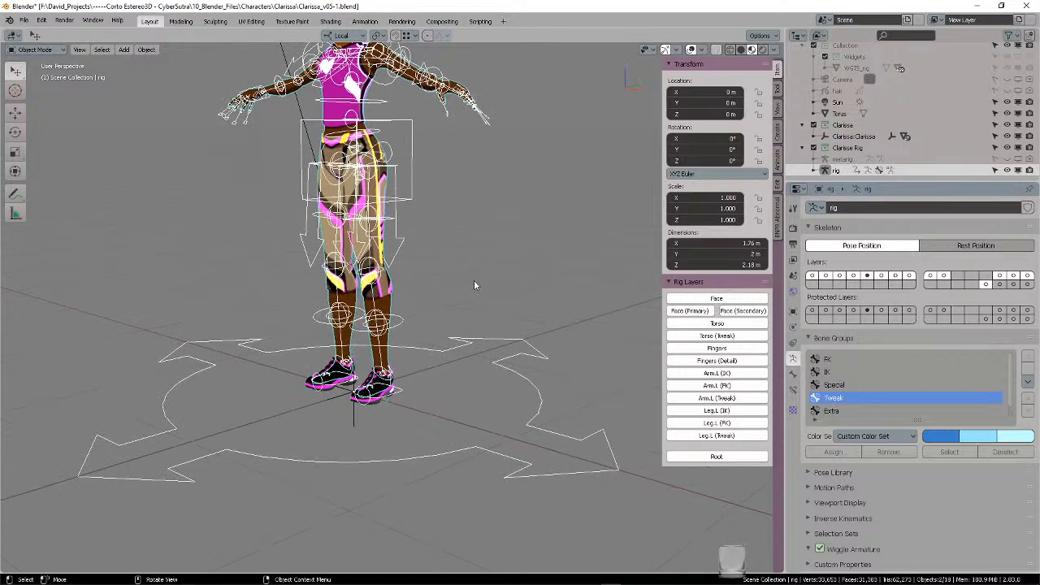
middle_click_drag(482, 267, 488, 307, "shift")
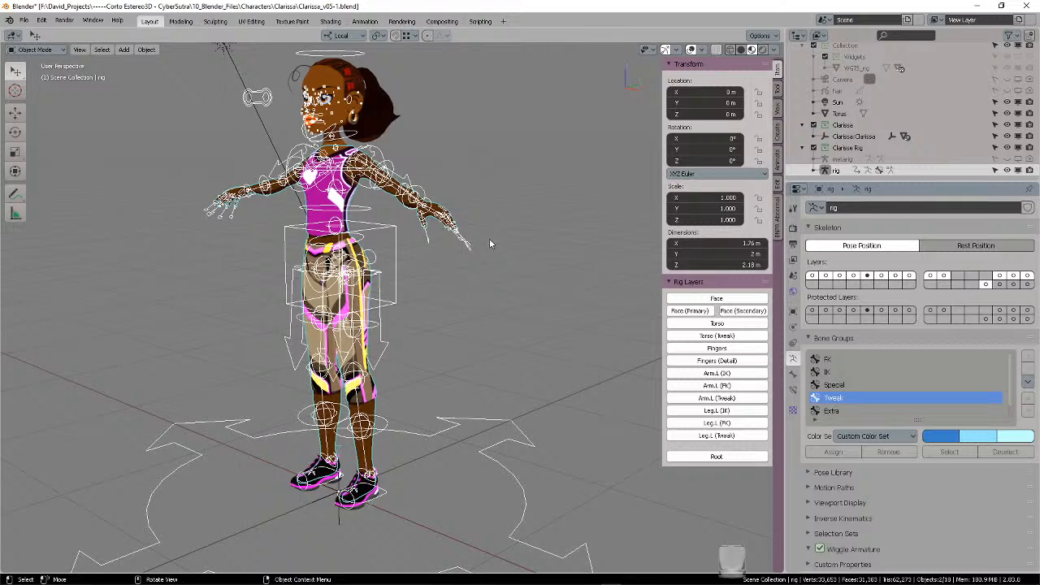
left_click(515, 258)
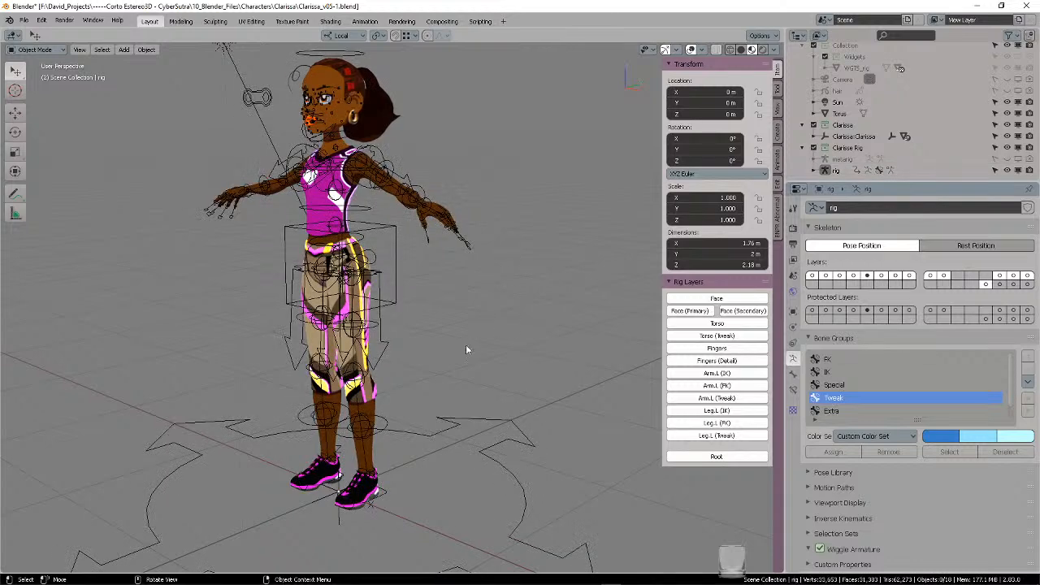
left_click(376, 201)
key("ctrl+Tab")
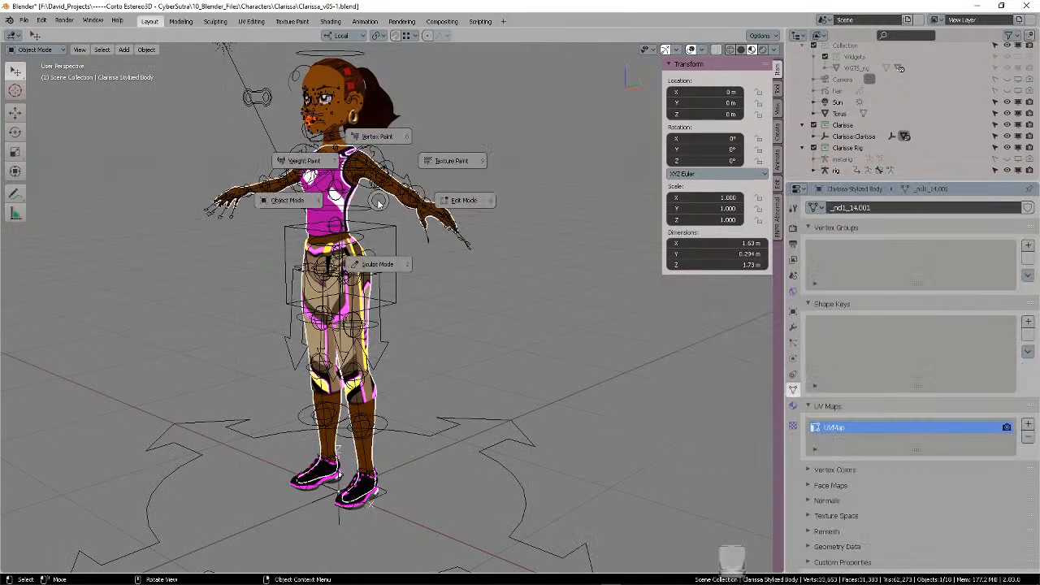
left_click(470, 205)
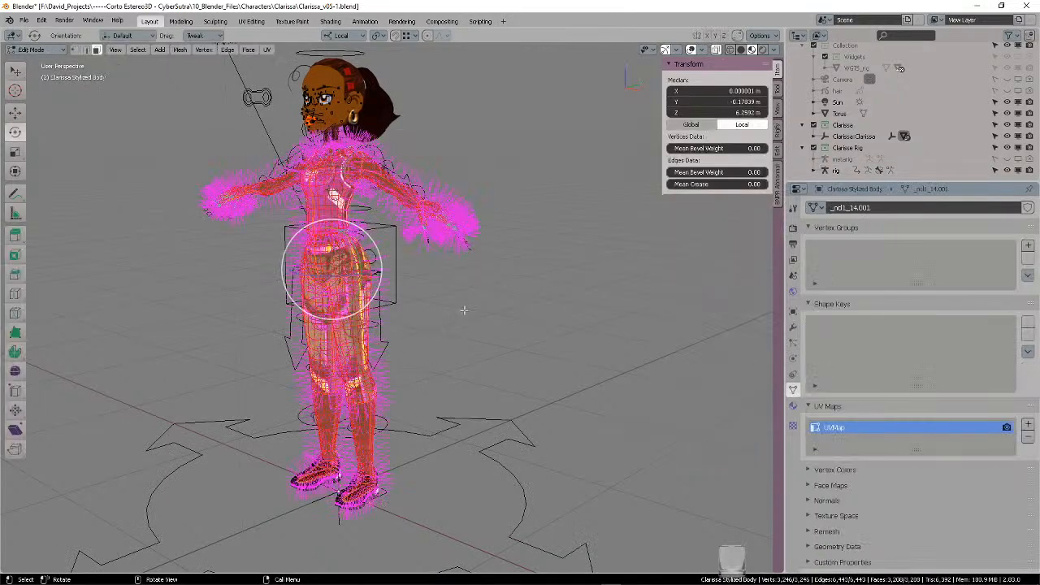
- Try rotating all of the body mesh's geometry 90° about its local X axis and cancel the rotation
scroll(483, 326, "down", 5)
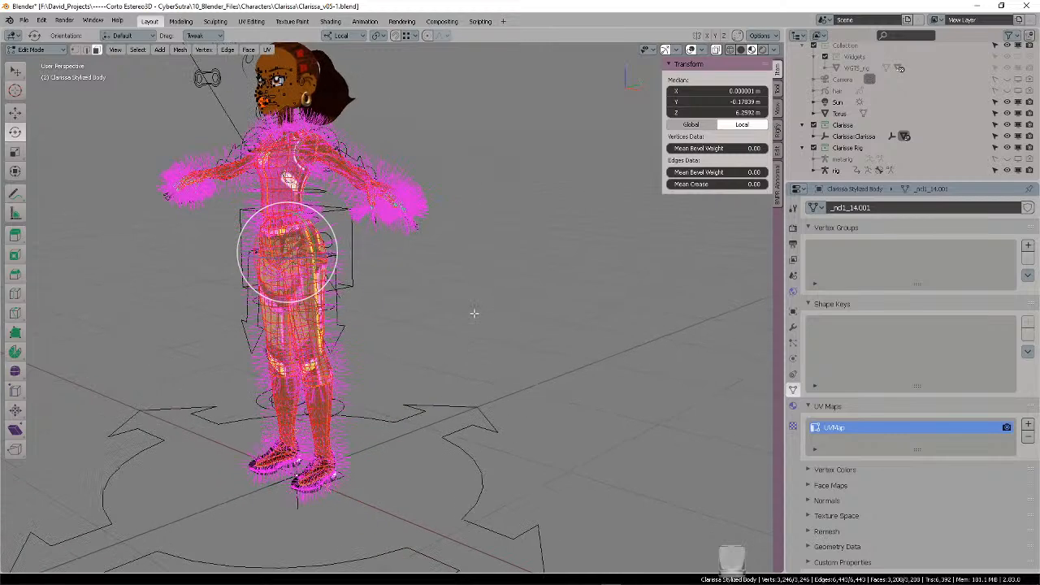
middle_click_drag(496, 315, 505, 279)
scroll(468, 290, "up", 3)
scroll(468, 290, "down", 3)
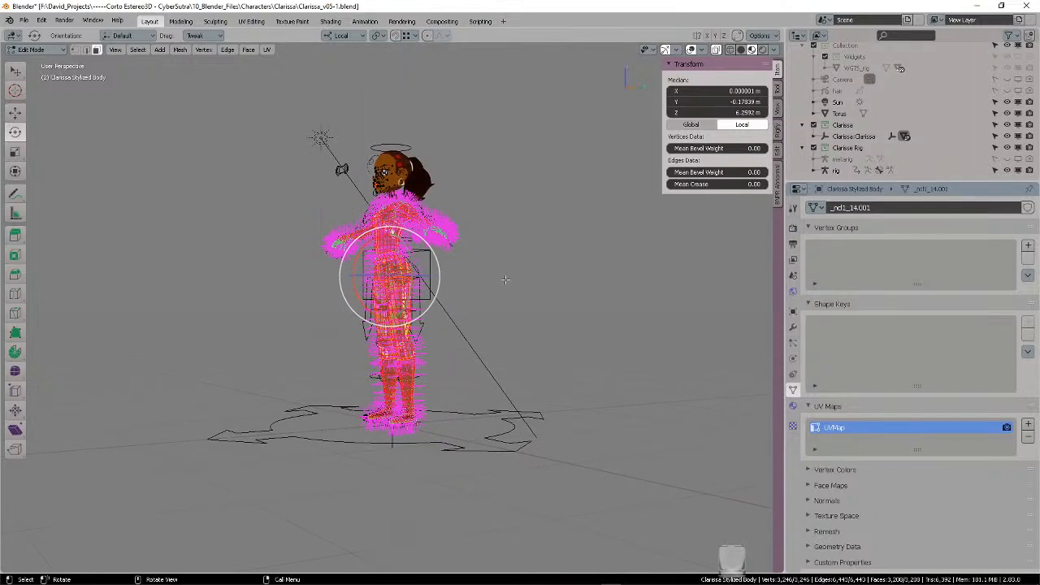
key("r")
key("x")
key("9")
key("0")
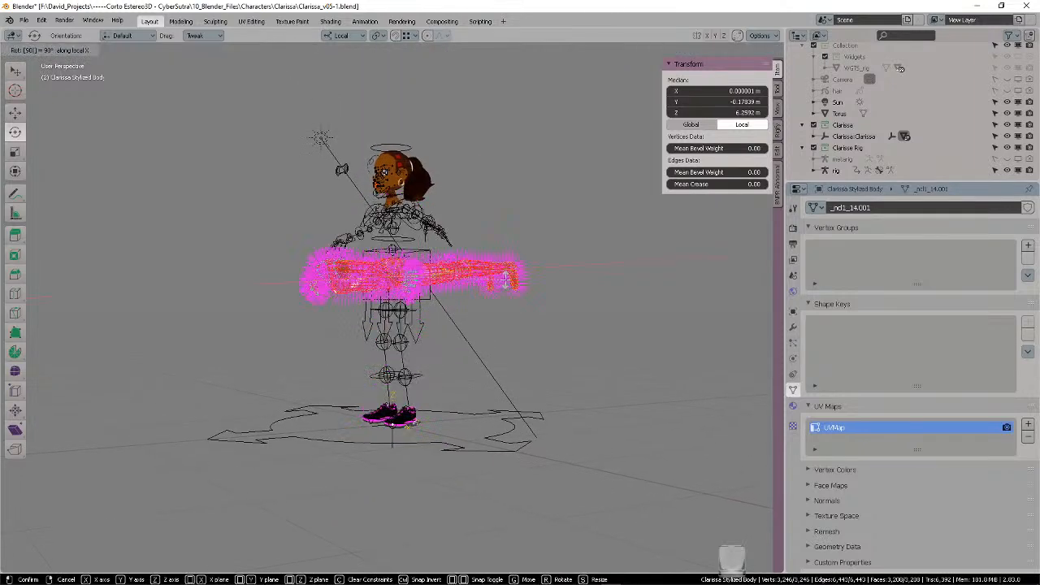
key("Escape")
- Rotate all of the body mesh's geometry -90° about its local X axis
key("r")
key("x")
key("minus")
key("9")
key("0")
key("Return")
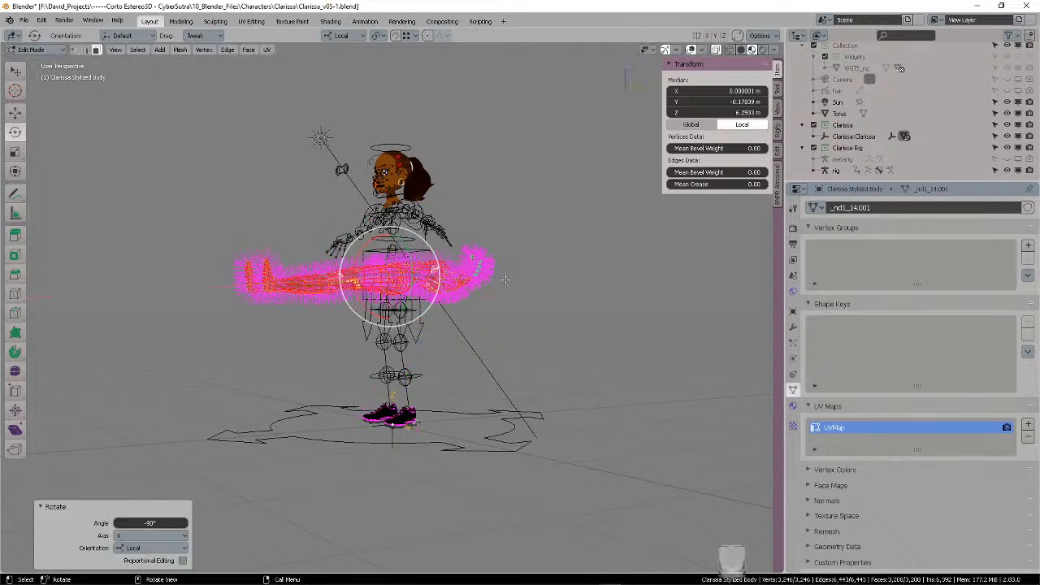
- Switch the body mesh's editing to vertex selection mode
mouse_move(506, 280)
middle_mouse_down()
mouse_move(536, 284)
mouse_move(516, 292)
mouse_move(507, 283)
middle_mouse_up()
scroll(519, 292, "up", 4)
scroll(518, 292, "up", 2)
key("1")
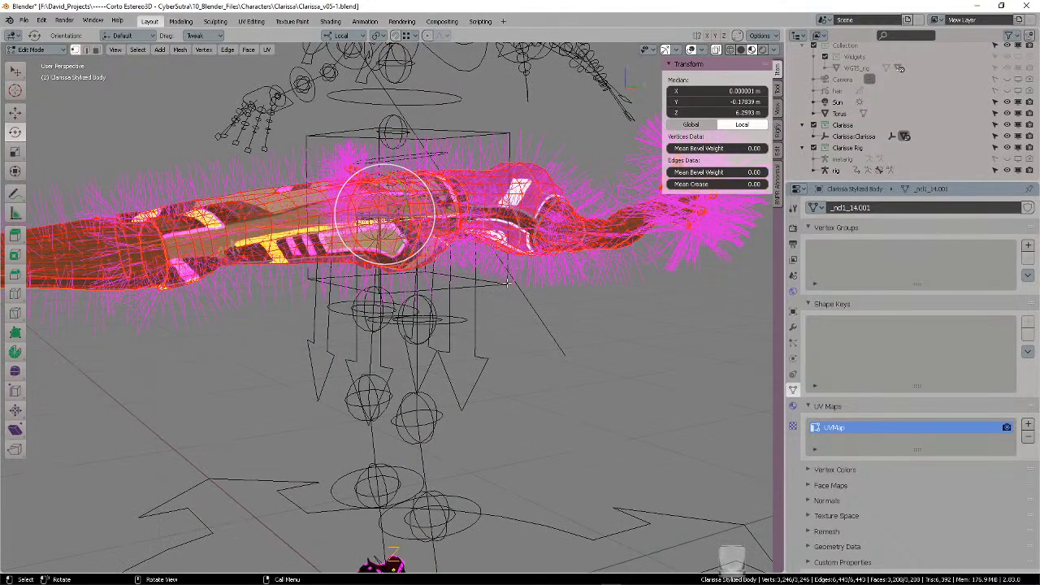
- Undo the last rotation of the body mesh's geometry and return the body mesh to Object Mode
key("ctrl+z")
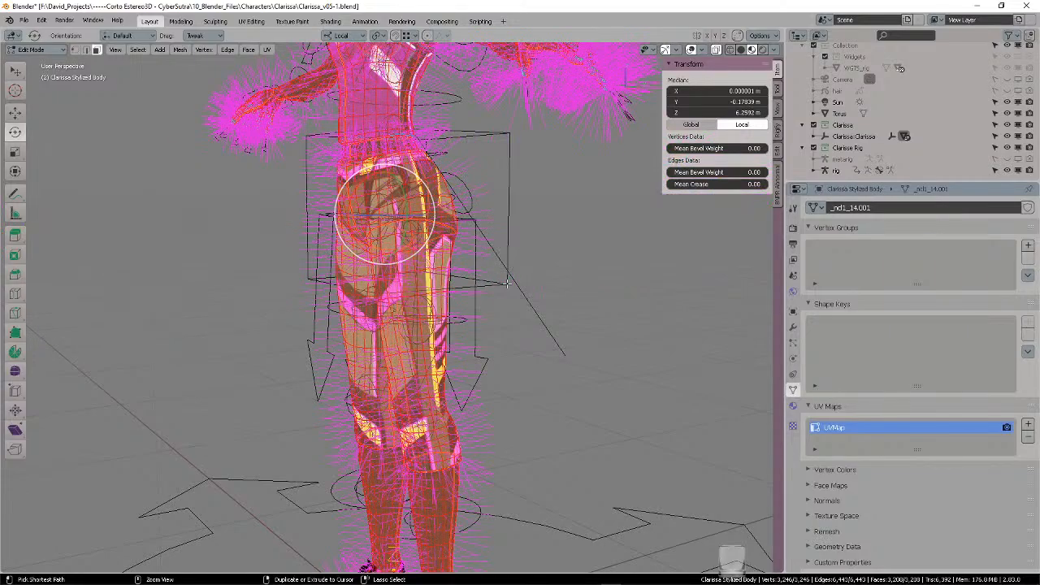
mouse_move(508, 285)
middle_mouse_down()
mouse_move(596, 290)
mouse_move(517, 283)
middle_mouse_up()
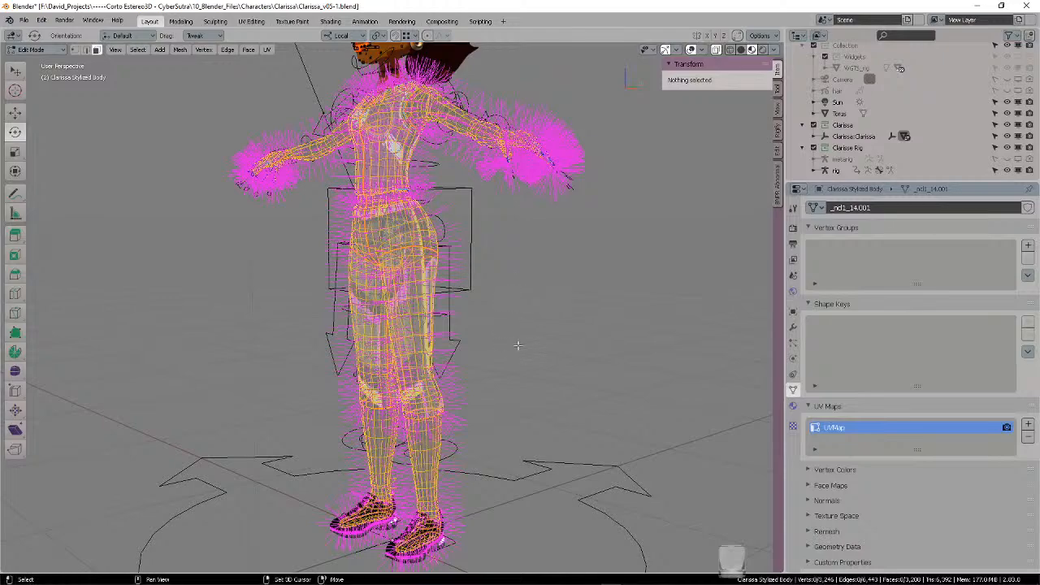
middle_click_drag(518, 346, 403, 357, "shift")
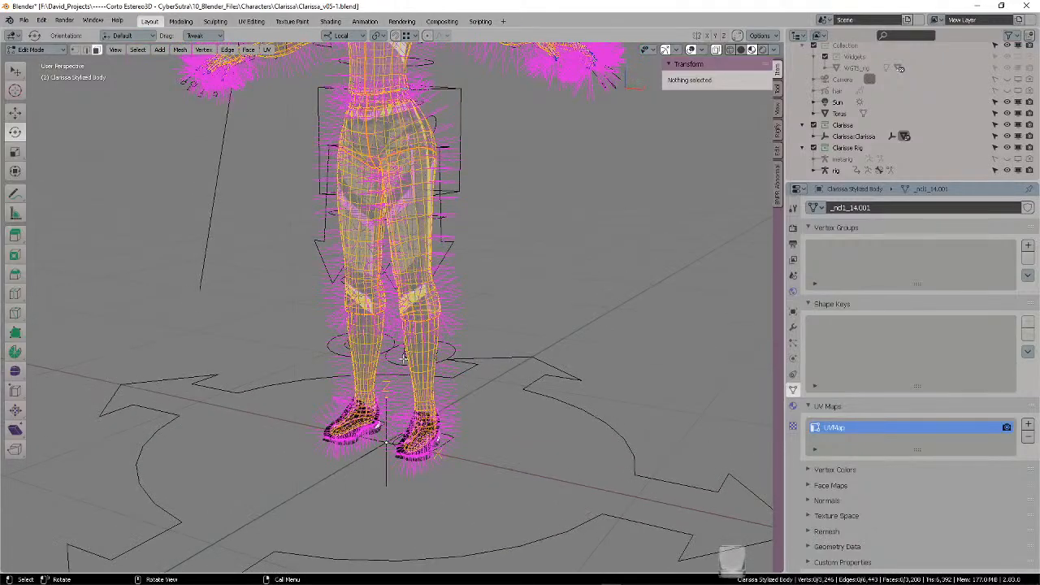
key("ctrl+Tab")
left_click(362, 340)
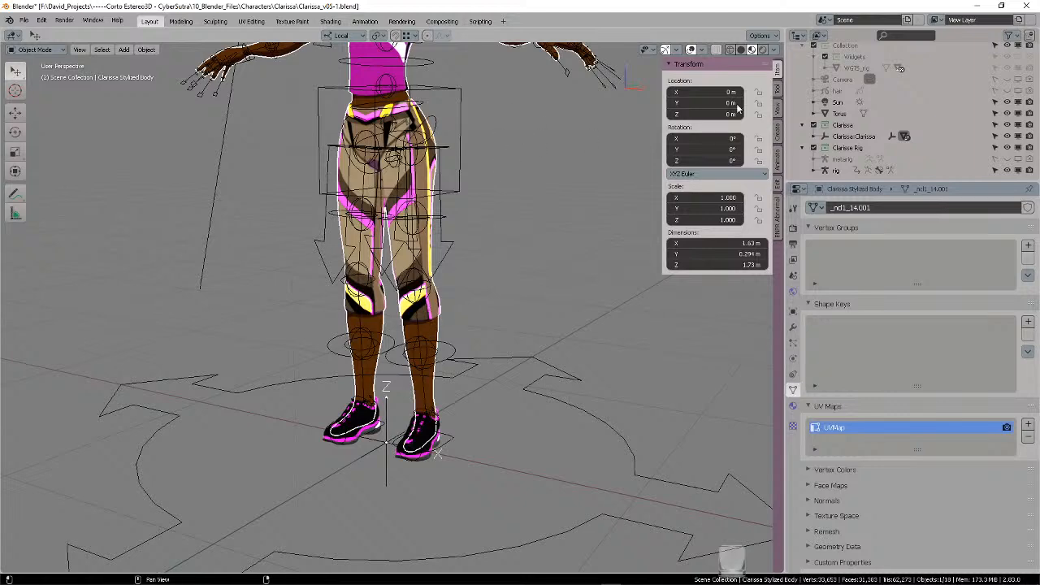
- Try rotating the body mesh object 73° about its local Z axis, and undo the rotation
left_click(13, 136)
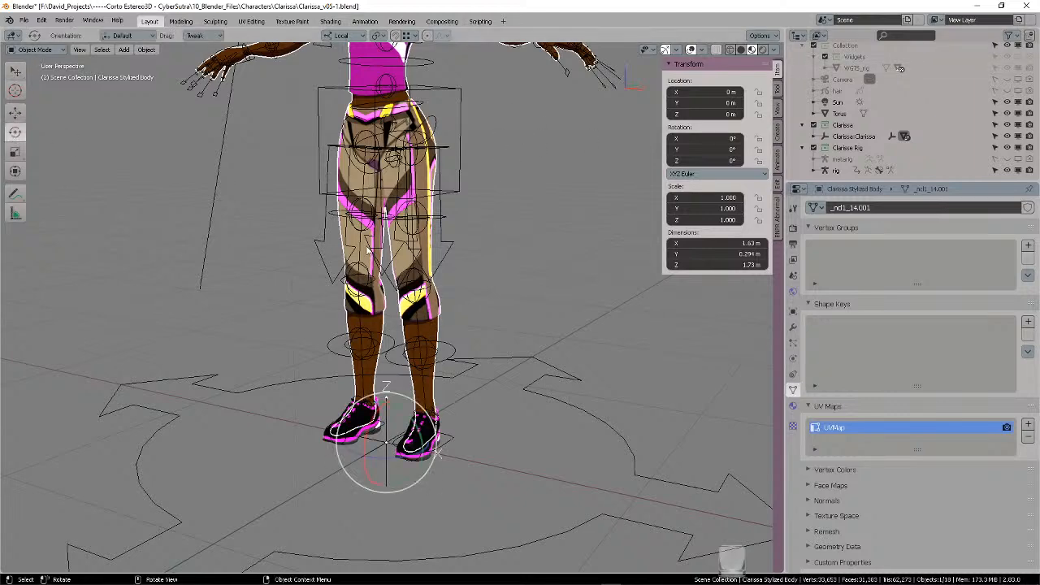
middle_click_drag(407, 269, 430, 344)
left_click_drag(412, 436, 475, 380)
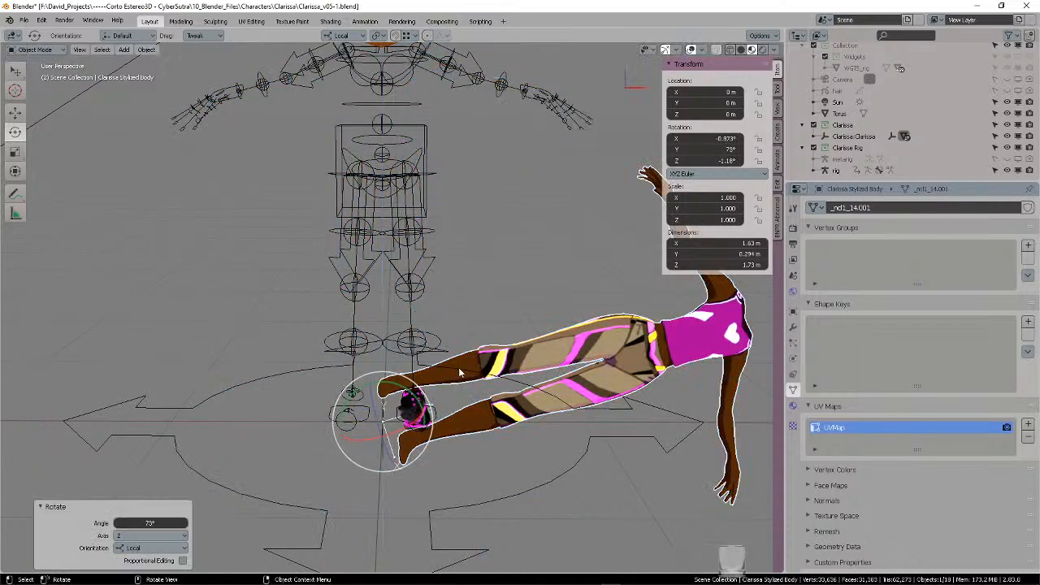
key("ctrl+z")
key("ctrl+Tab")
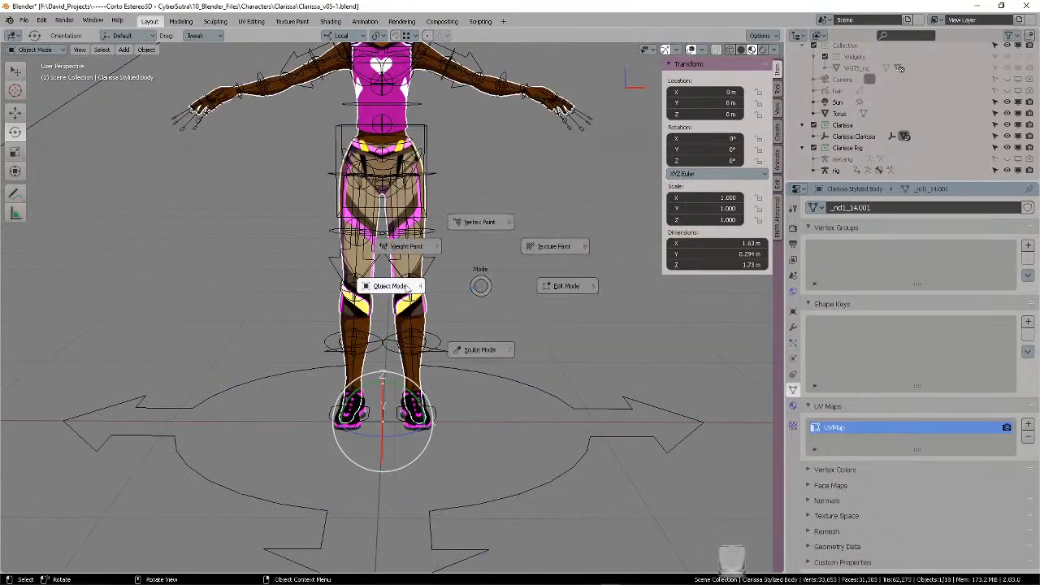
key("Escape")
- Apply the Mirror modifier on the shoes and leave no object selected
left_click(794, 328)
left_click(589, 236)
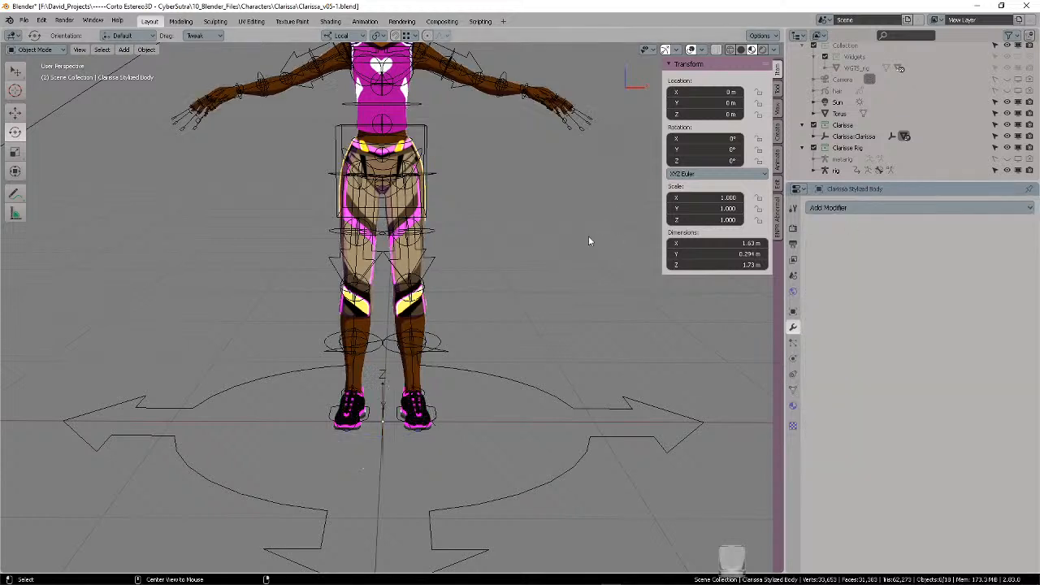
left_click(428, 416)
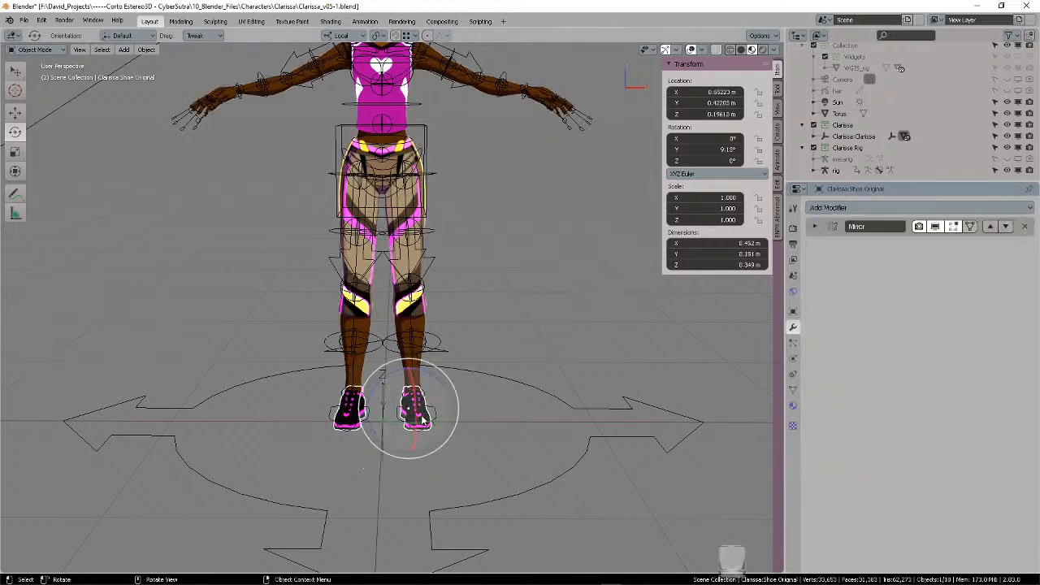
left_click(815, 227)
left_click(868, 245)
middle_click_drag(469, 304, 473, 405, "shift")
left_click(404, 74)
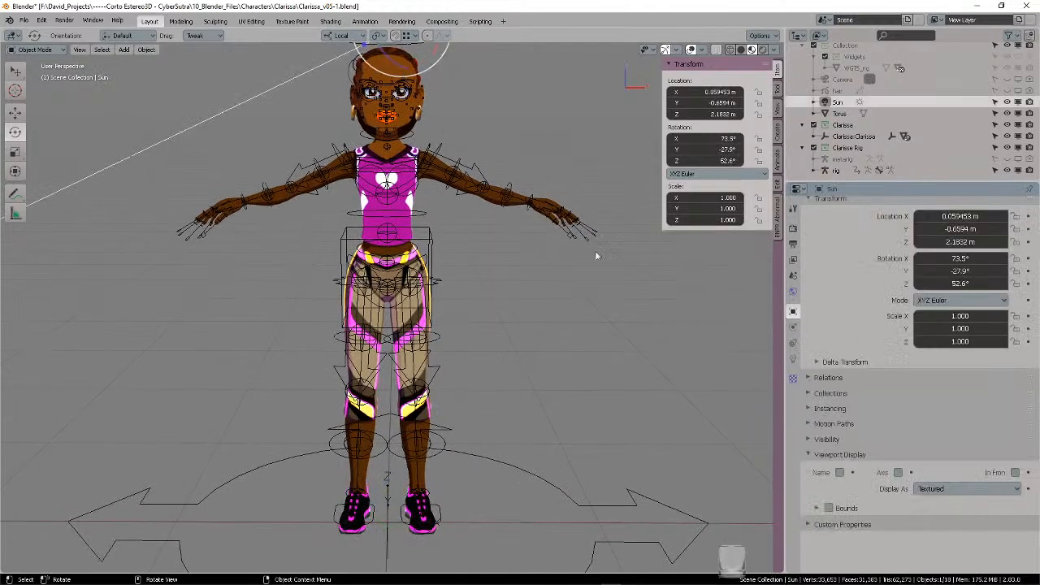
left_click(525, 260)
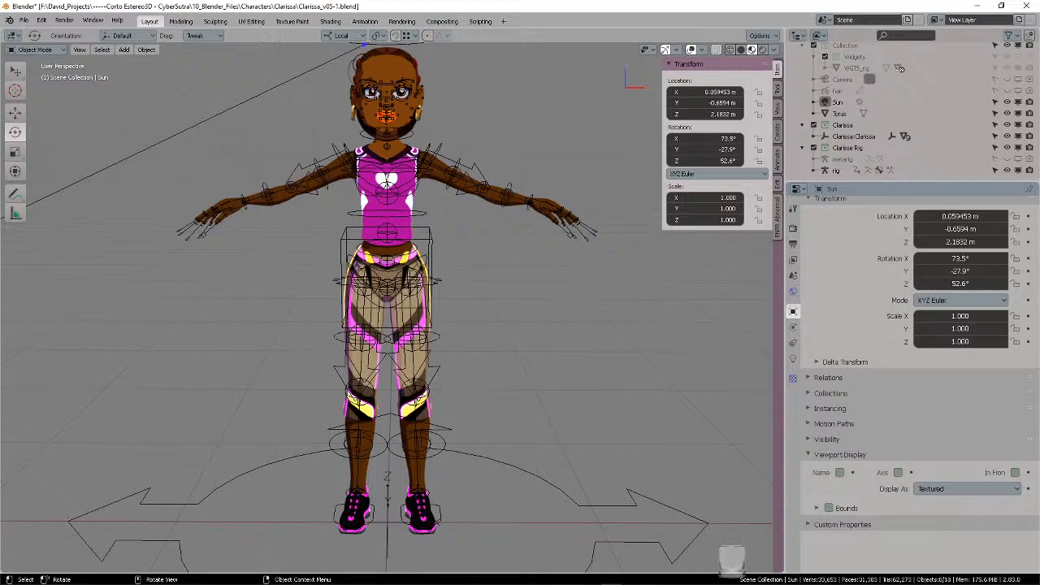
- Inspect the Clarissa character from several angles, selecting its rig and its stylized body in turn
mouse_move(492, 311)
middle_mouse_down()
mouse_move(522, 328)
mouse_move(510, 305)
middle_mouse_up()
middle_click_drag(460, 392, 462, 348)
scroll(505, 411, "up", 2)
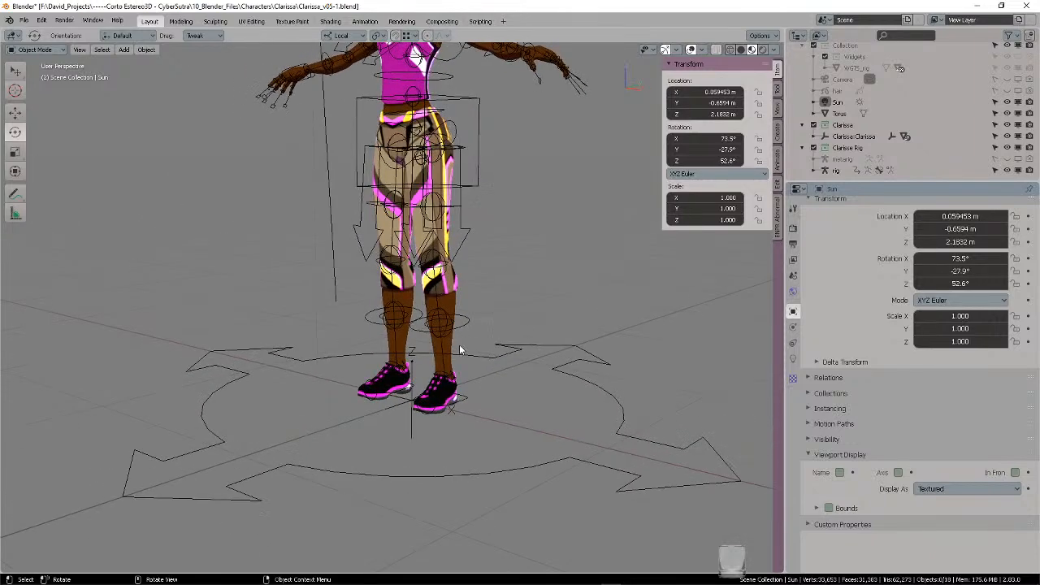
left_click(460, 350)
left_click(537, 351)
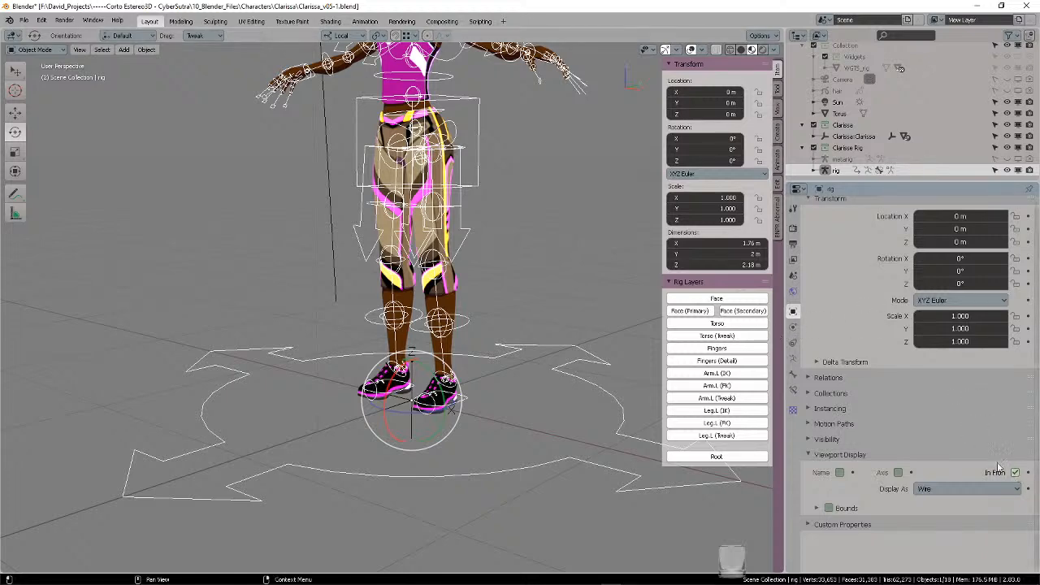
scroll(559, 272, "down", 3)
middle_click_drag(538, 210, 532, 238)
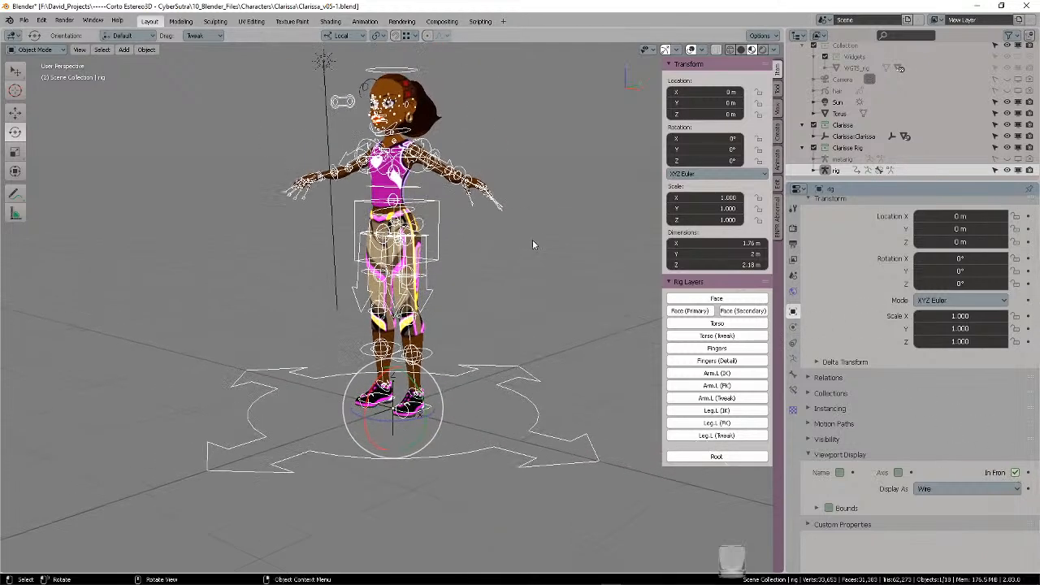
key("super")
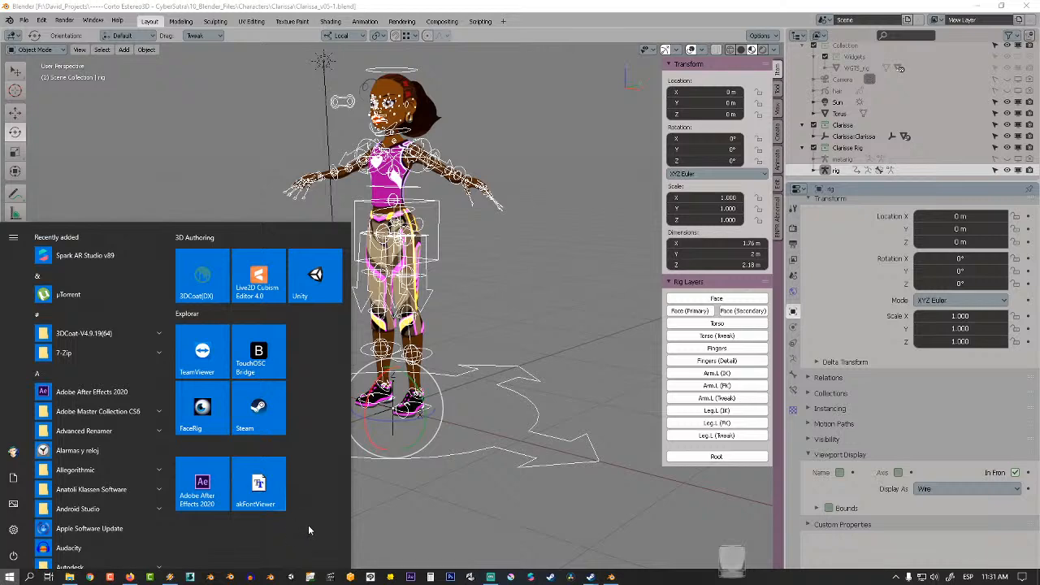
left_click(566, 139)
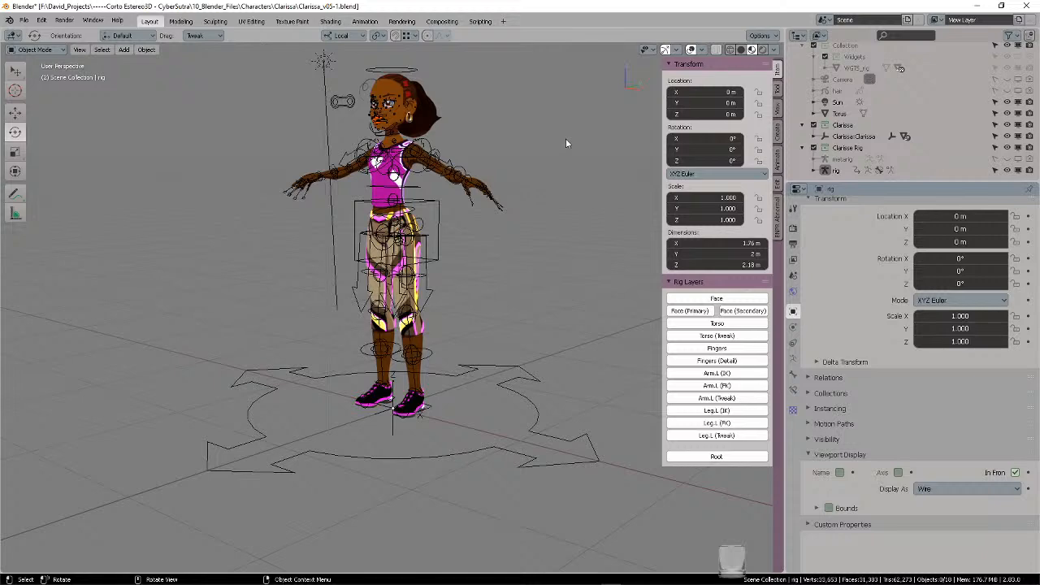
middle_click_drag(536, 217, 506, 268)
left_click(483, 395)
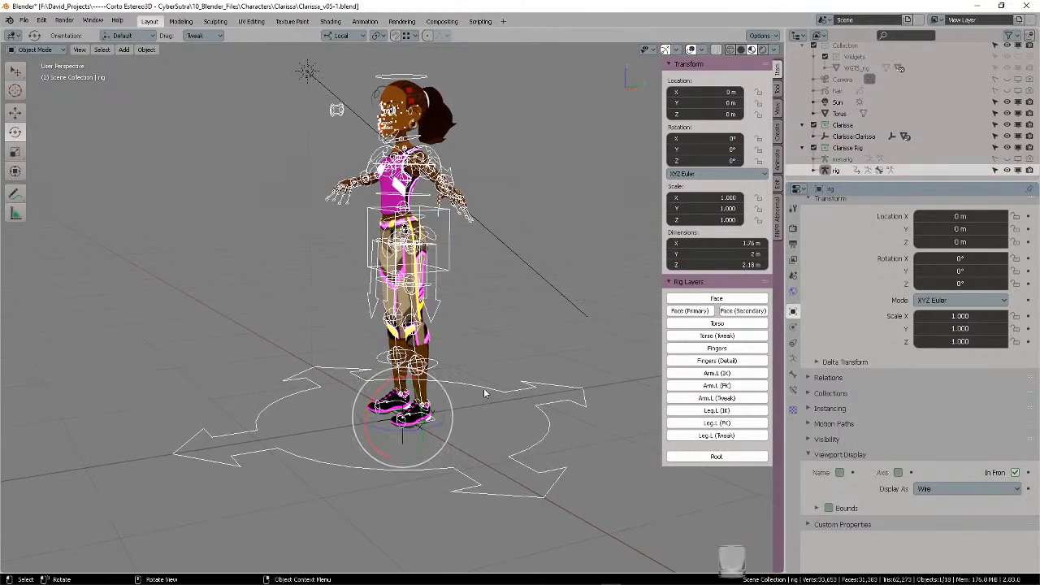
middle_click_drag(482, 364, 534, 359)
left_click(522, 312)
middle_click_drag(523, 312, 494, 307)
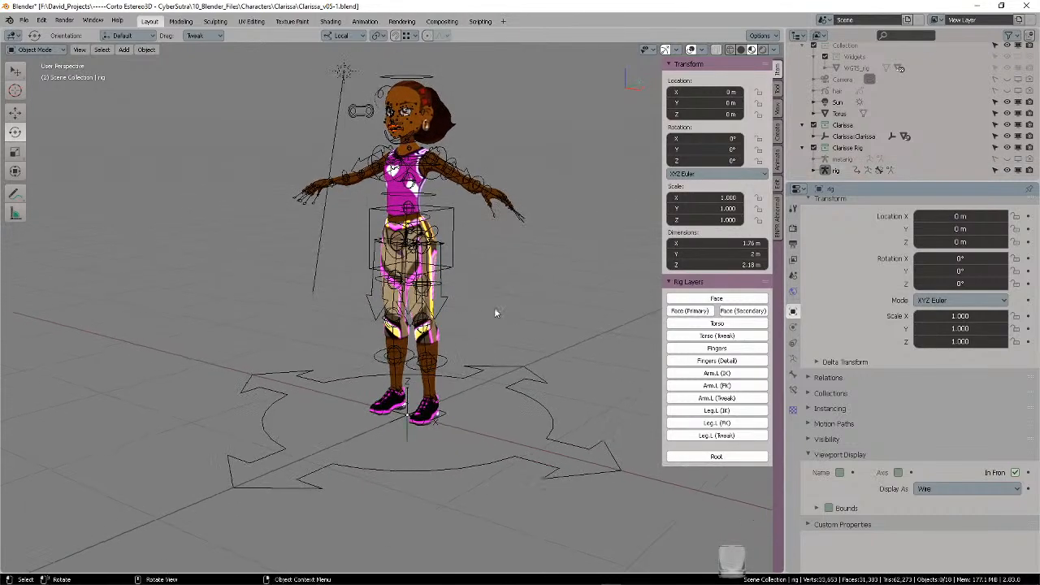
left_click(475, 338)
left_click(478, 326)
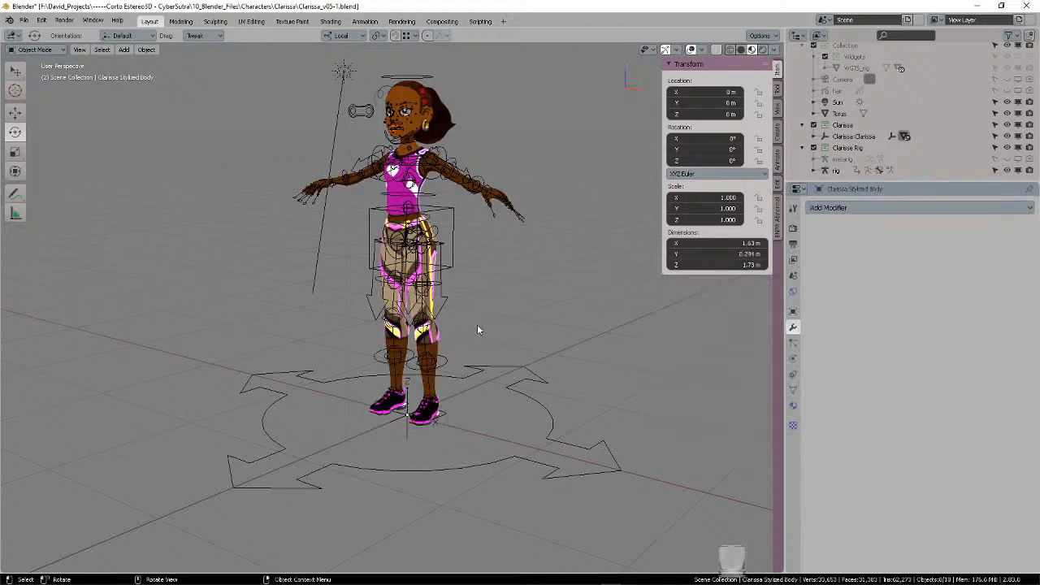
left_click(402, 190)
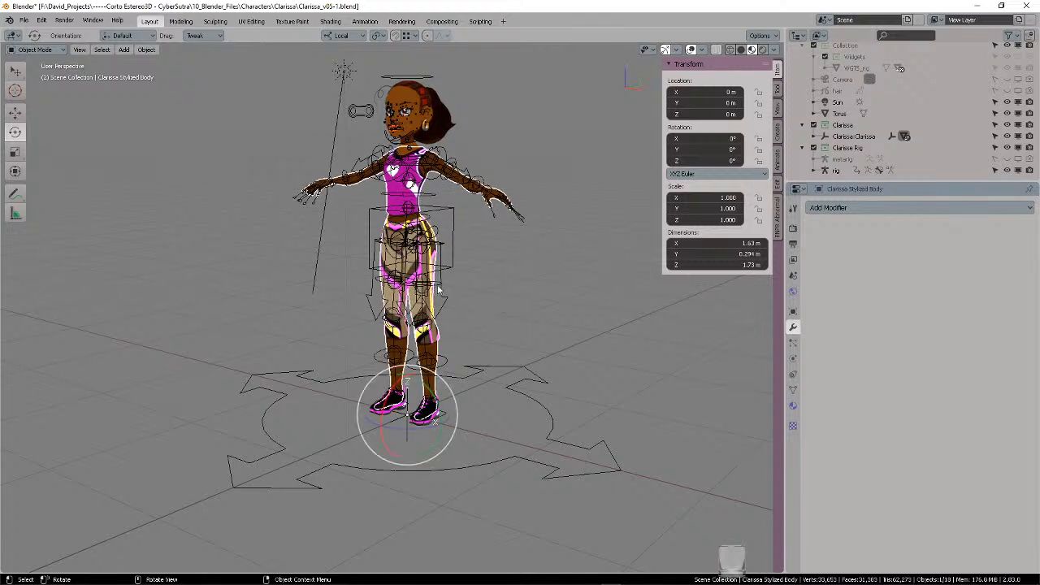
middle_click_drag(459, 285, 453, 202)
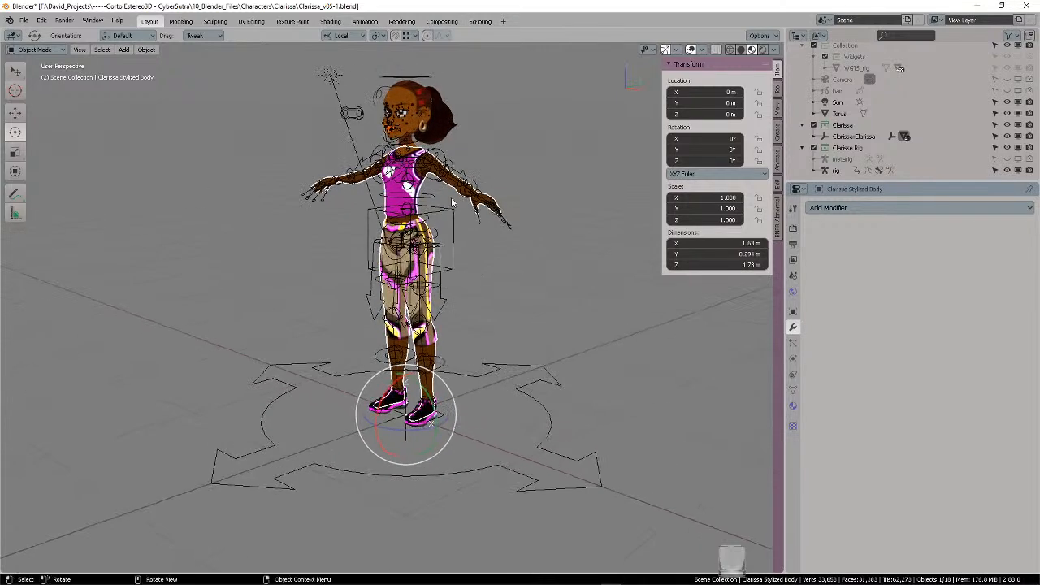
middle_click_drag(482, 241, 455, 236)
left_click(24, 19)
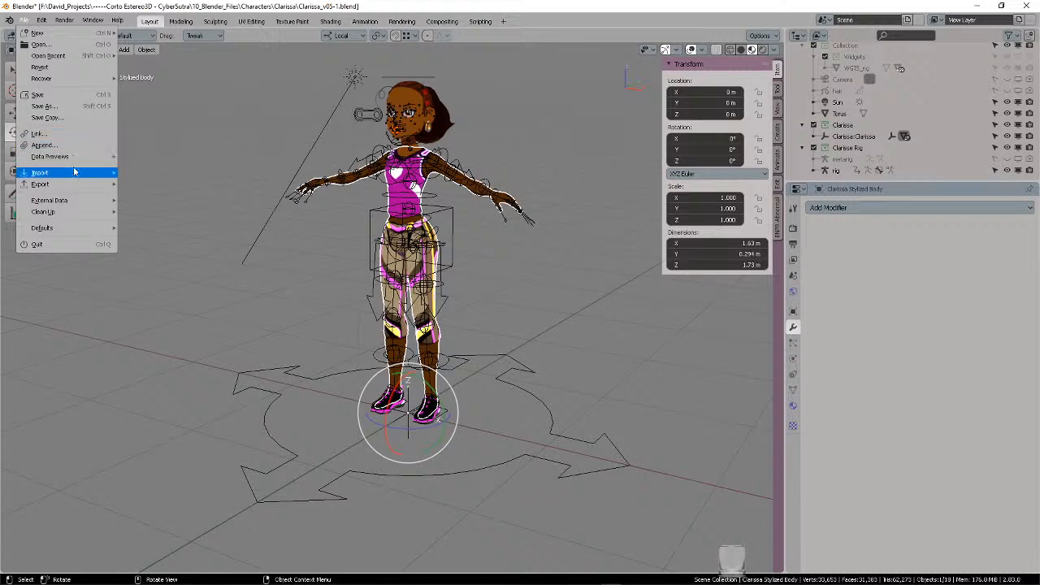
mouse_move(74, 175)
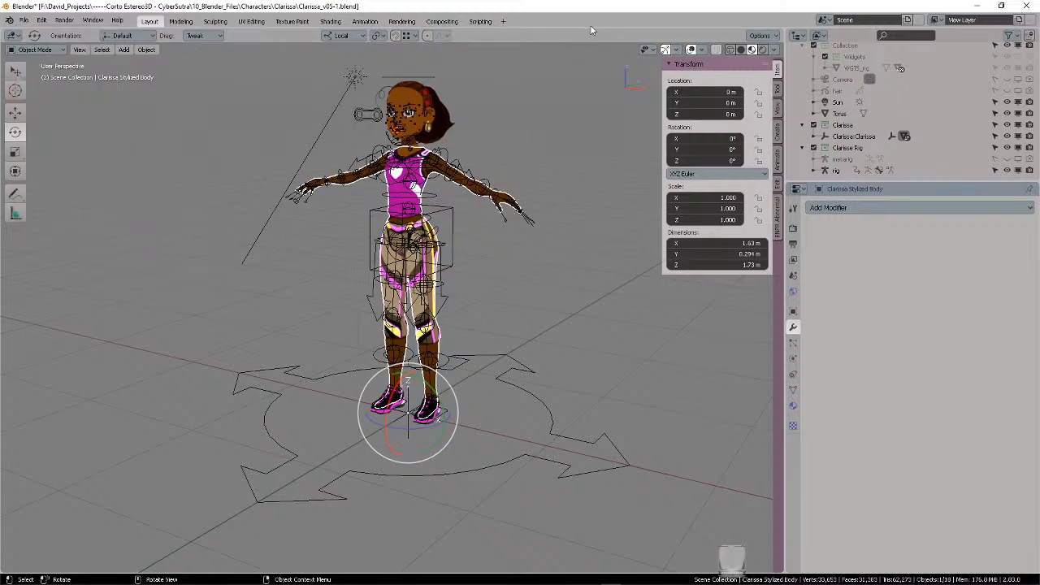
left_click(857, 149)
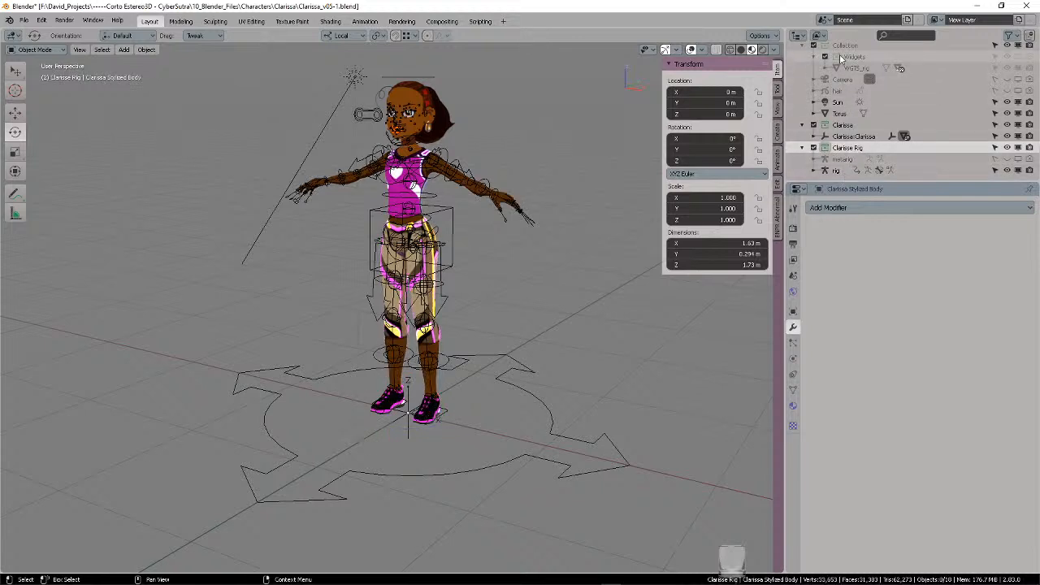
scroll(877, 111, "up", 1)
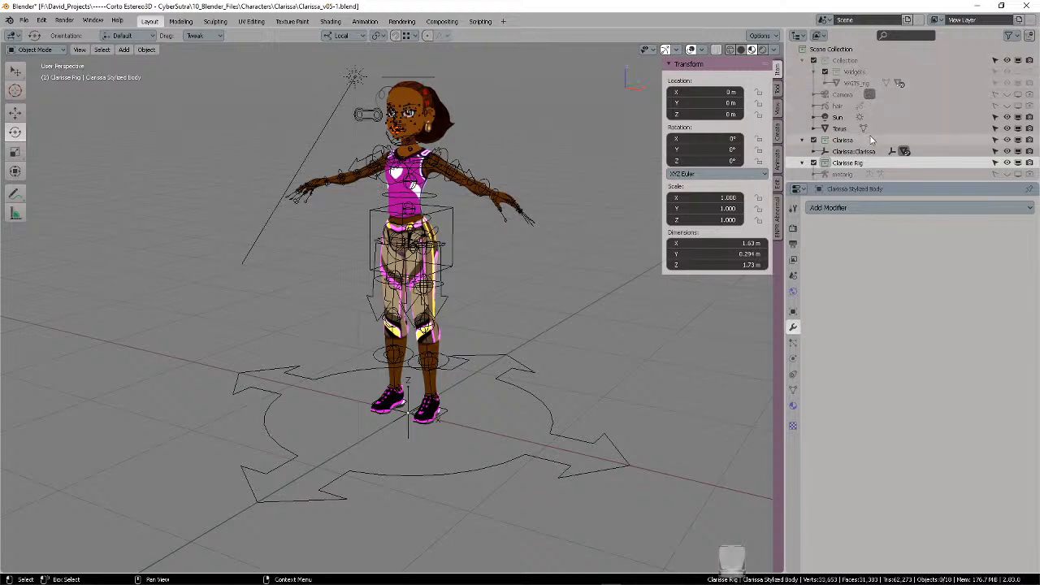
scroll(871, 138, "down", 1)
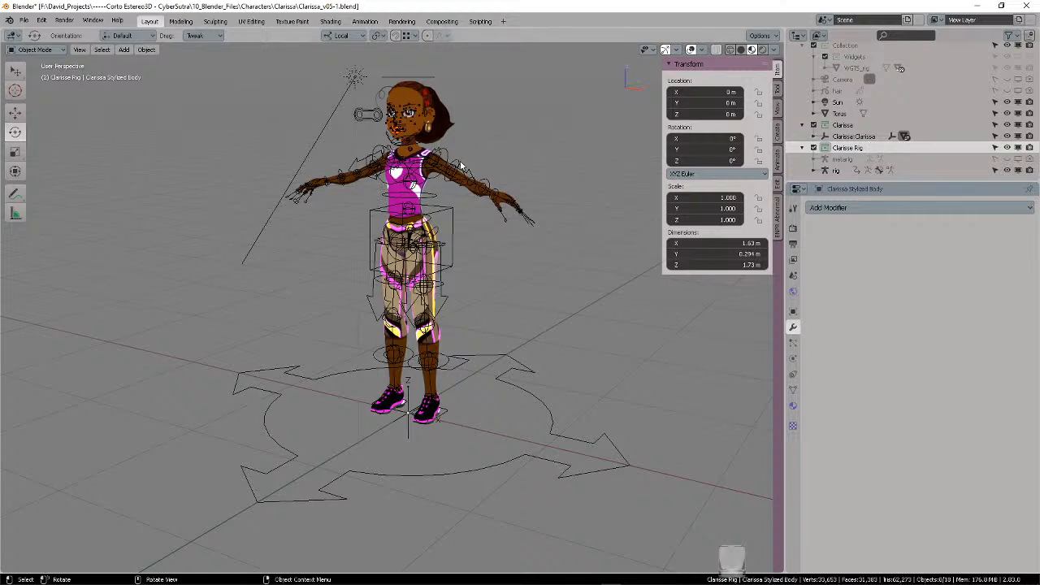
- Make the hidden metarig visible in the viewport and move both metarig and rig into the main Collection
left_click(839, 159)
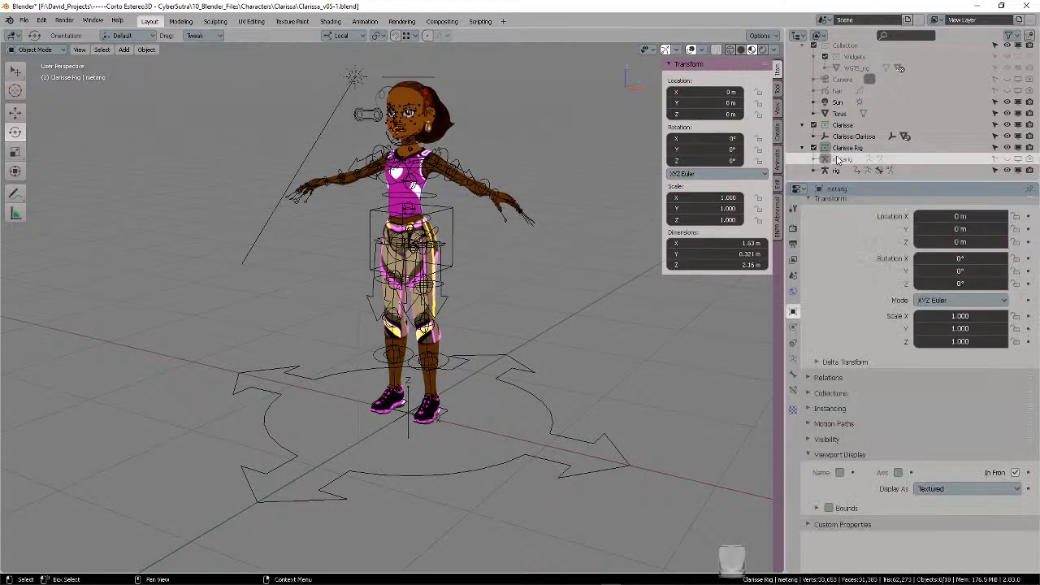
left_click(1018, 160)
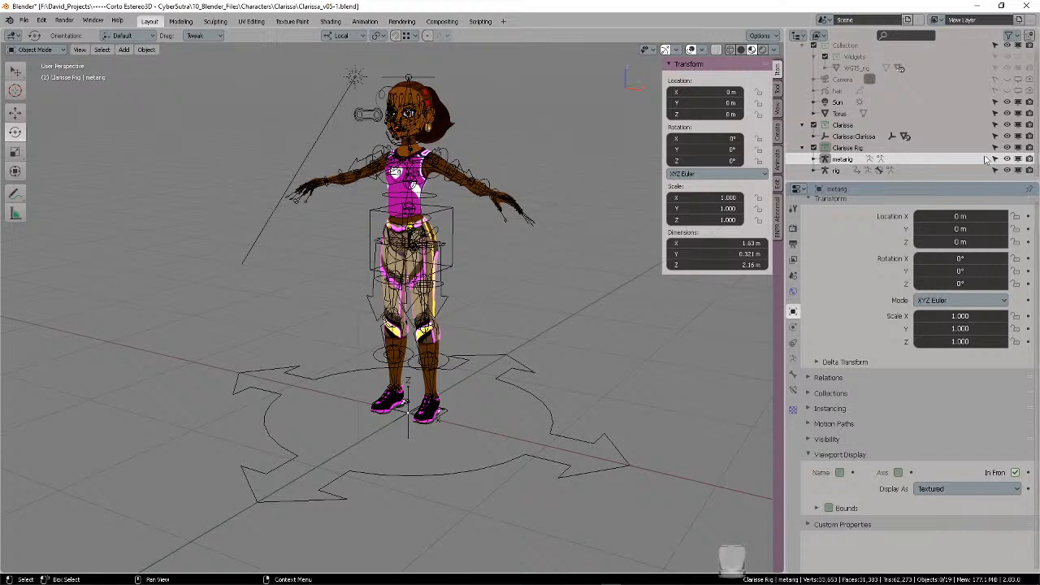
left_click(841, 170)
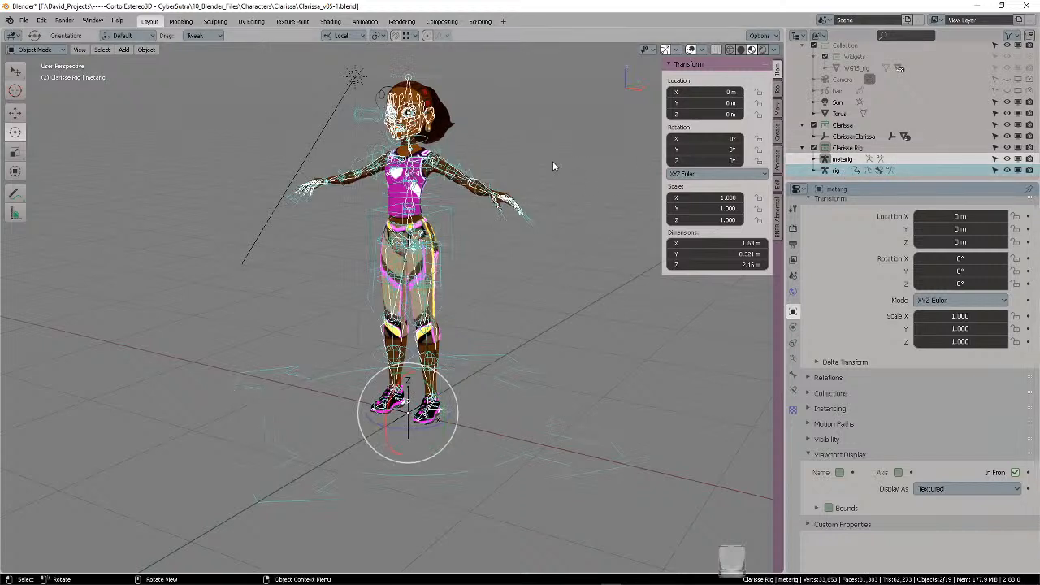
key("m")
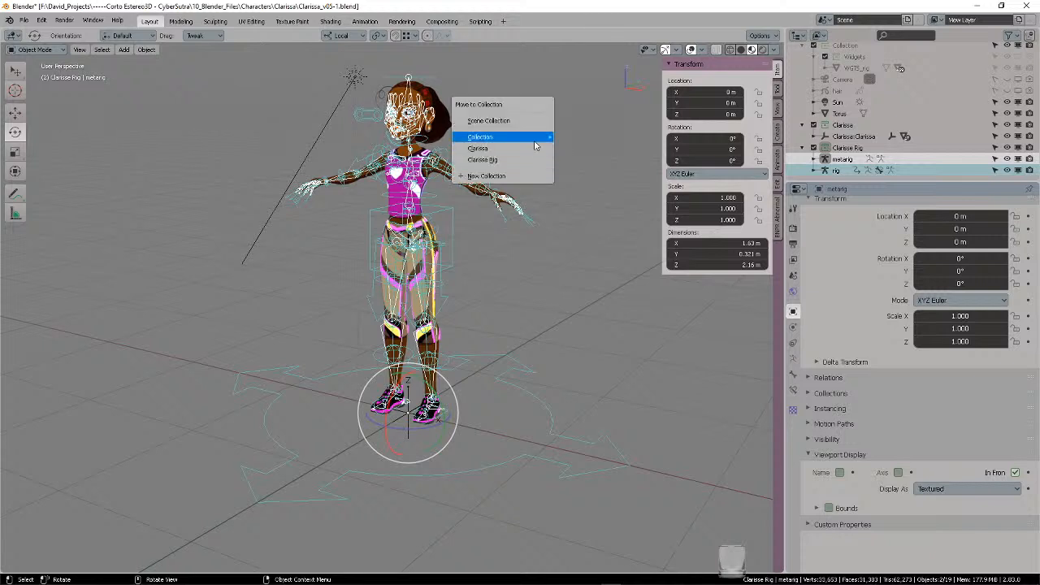
mouse_move(537, 138)
left_click(575, 138)
scroll(861, 90, "up", 1)
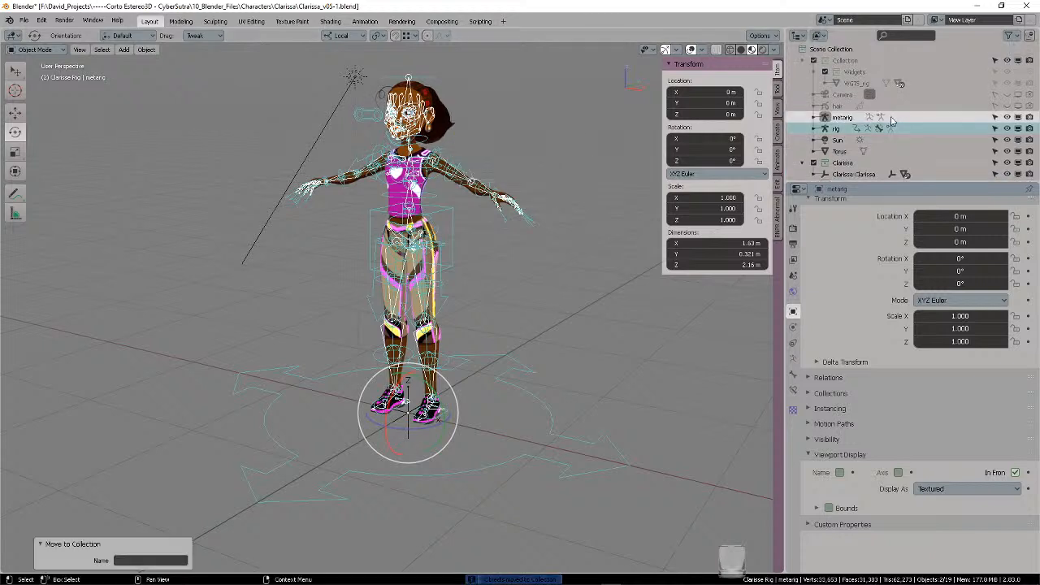
- Make the Widgets collection with the rig's control shapes visible in the viewport
left_click(859, 73)
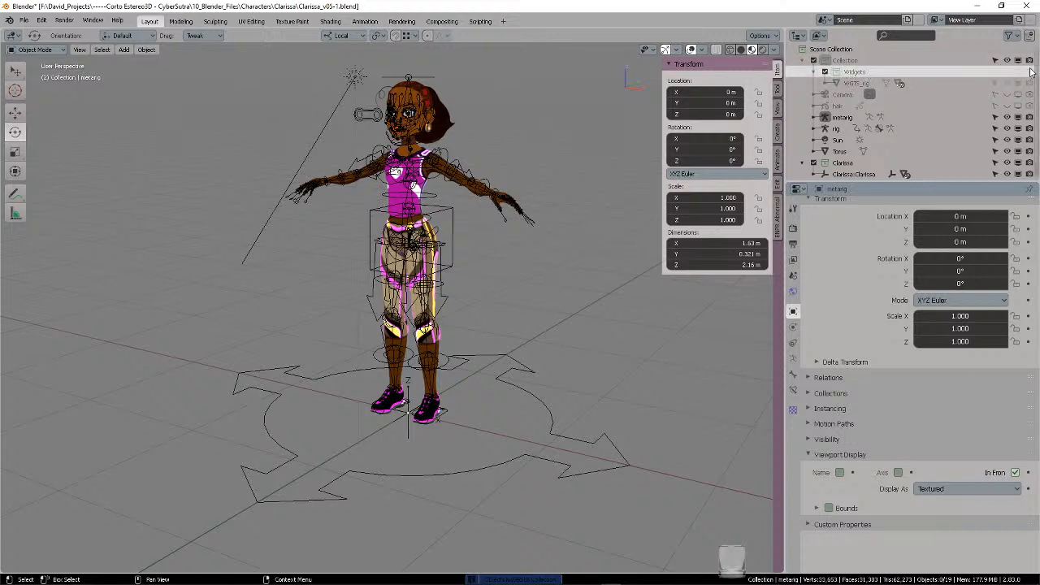
left_click(1006, 73)
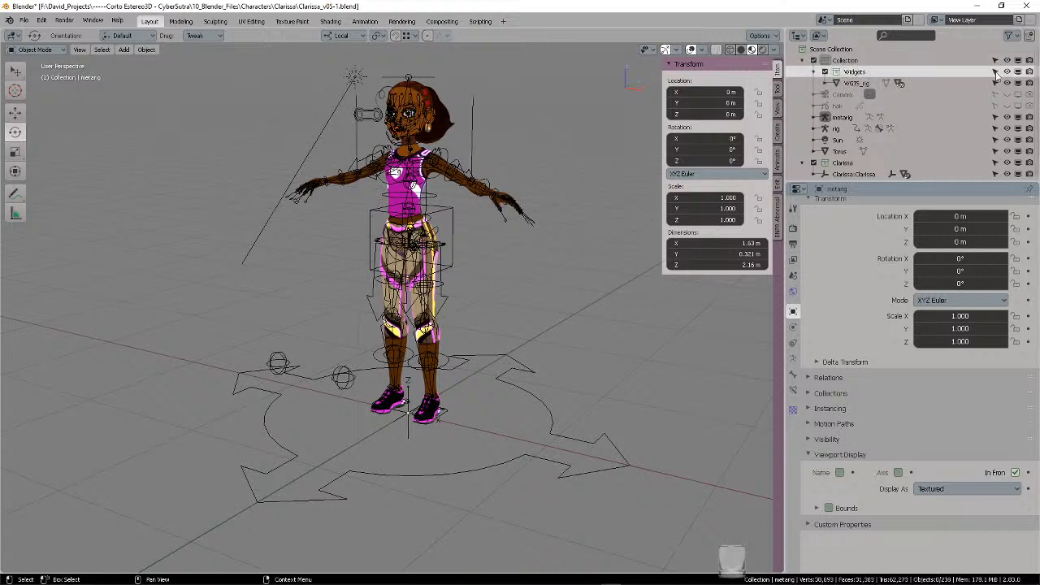
left_click(1019, 73)
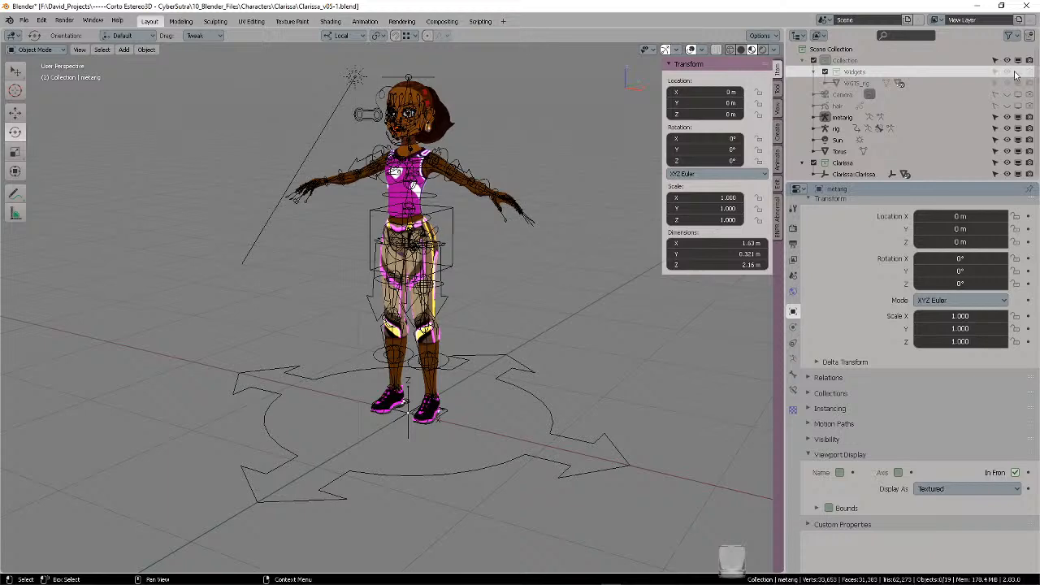
left_click(1018, 72)
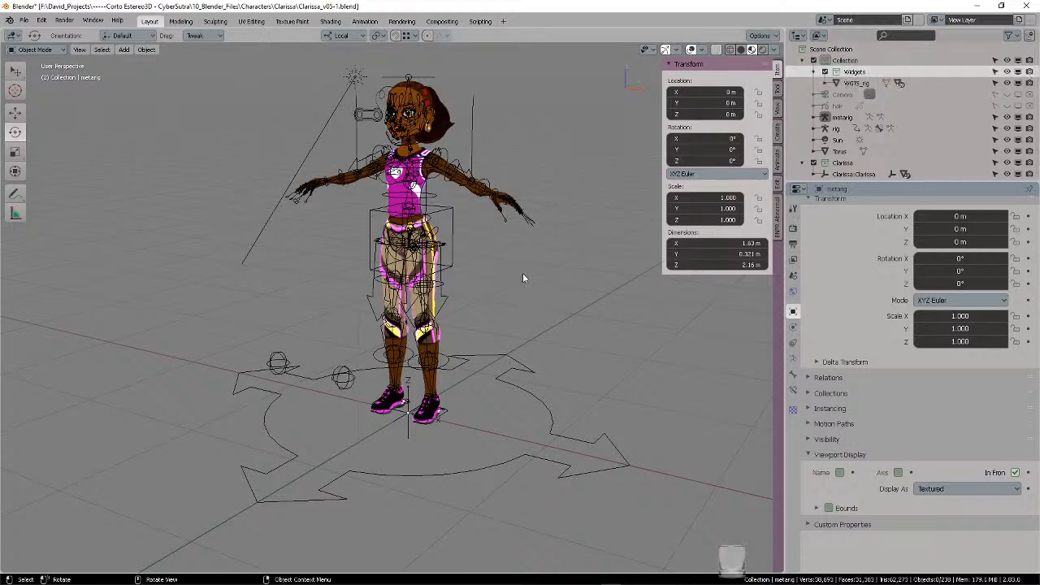
middle_click_drag(523, 278, 504, 276)
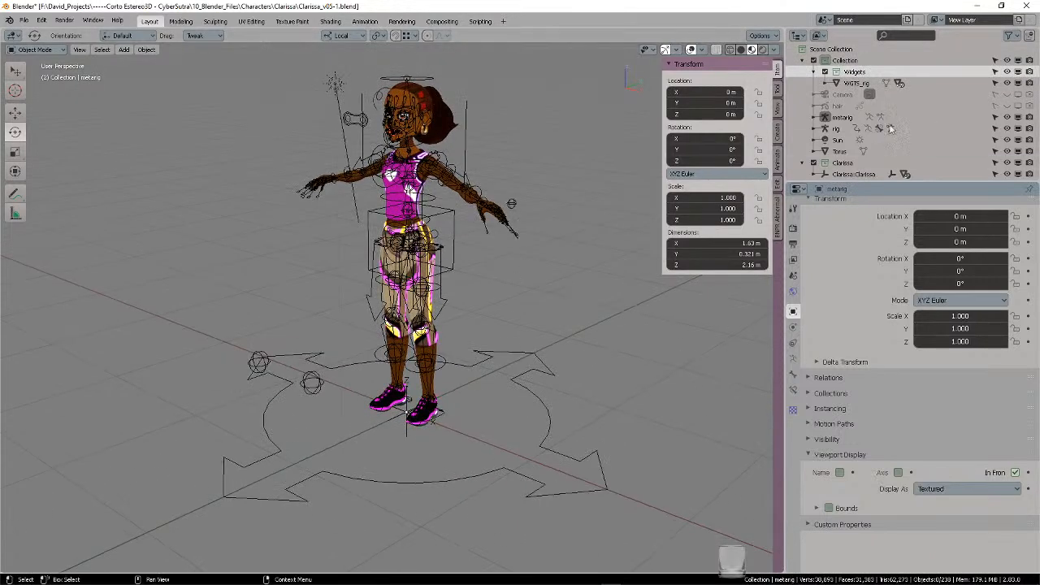
- Delete the hidden hair object from the main Collection
left_click(840, 106)
right_click(840, 104)
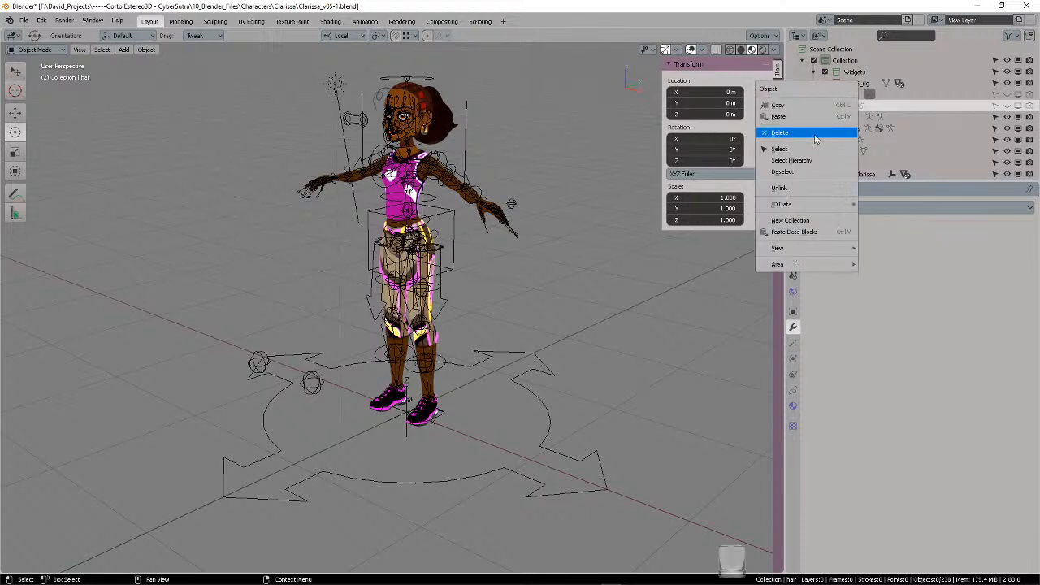
left_click(816, 134)
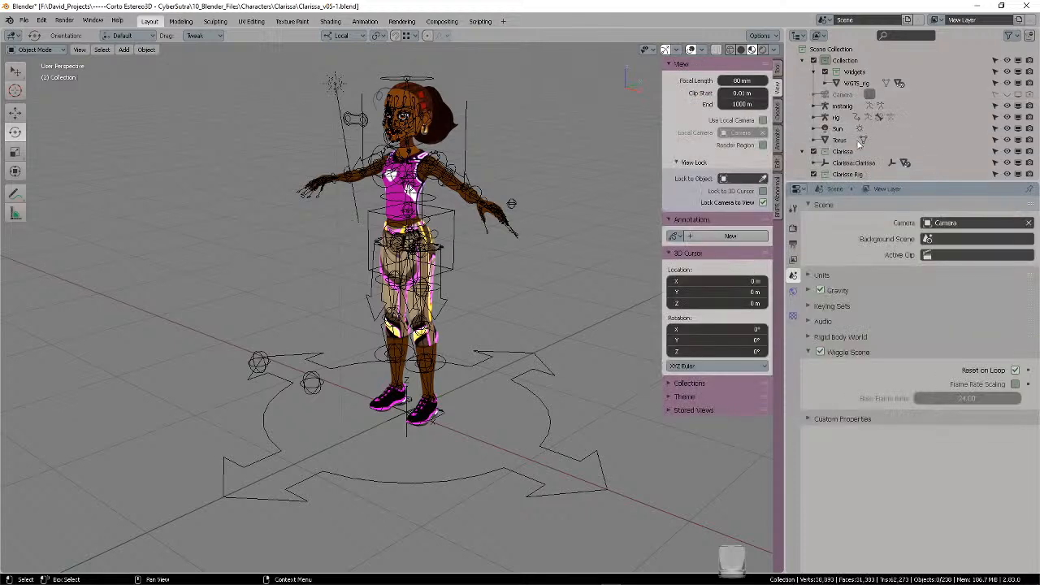
- Try to parent the Clarissa Stylized Body mesh to the rig with automatic weights
middle_click_drag(552, 135, 481, 168)
left_click(391, 195)
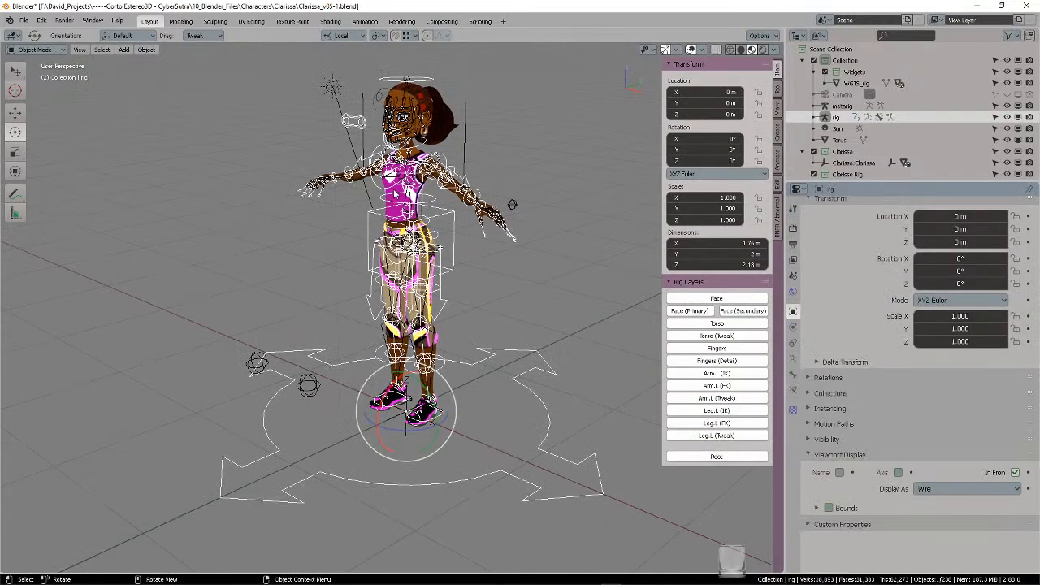
scroll(393, 104, "up", 4)
left_click(469, 155)
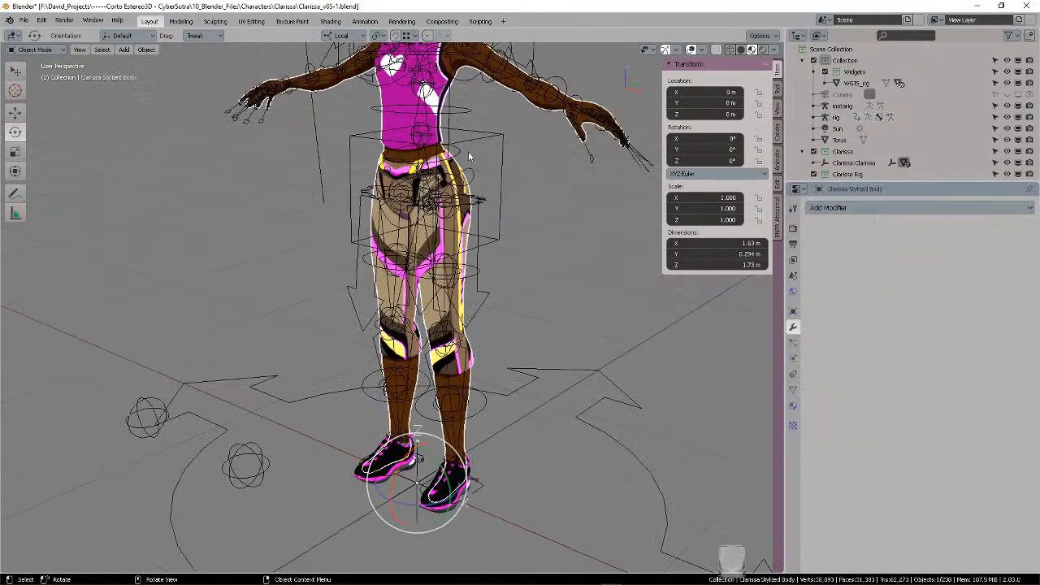
scroll(559, 385, "down", 1)
left_click(537, 361, "shift")
key("ctrl+p")
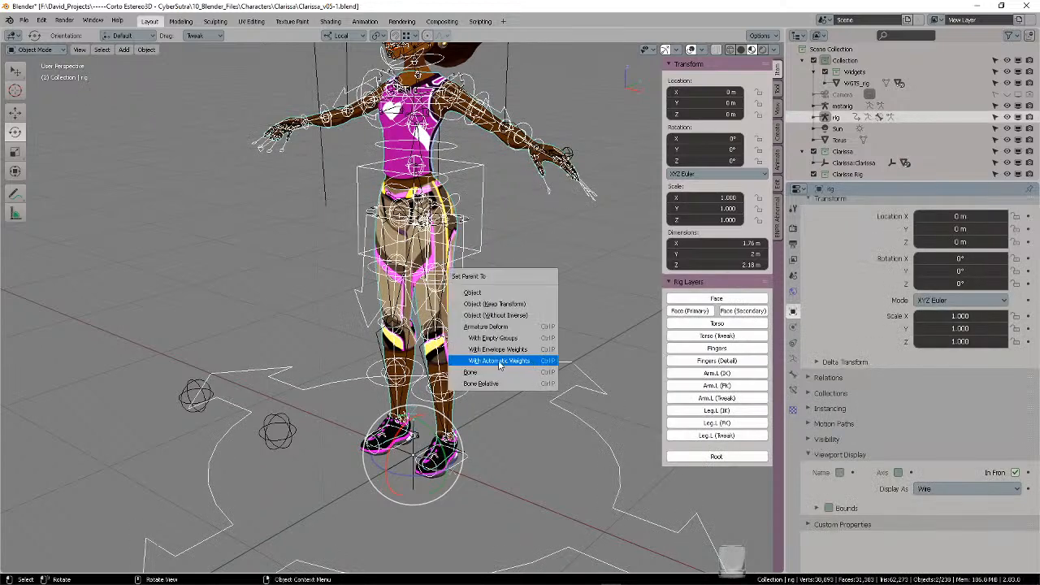
left_click(520, 361)
scroll(535, 292, "down", 3)
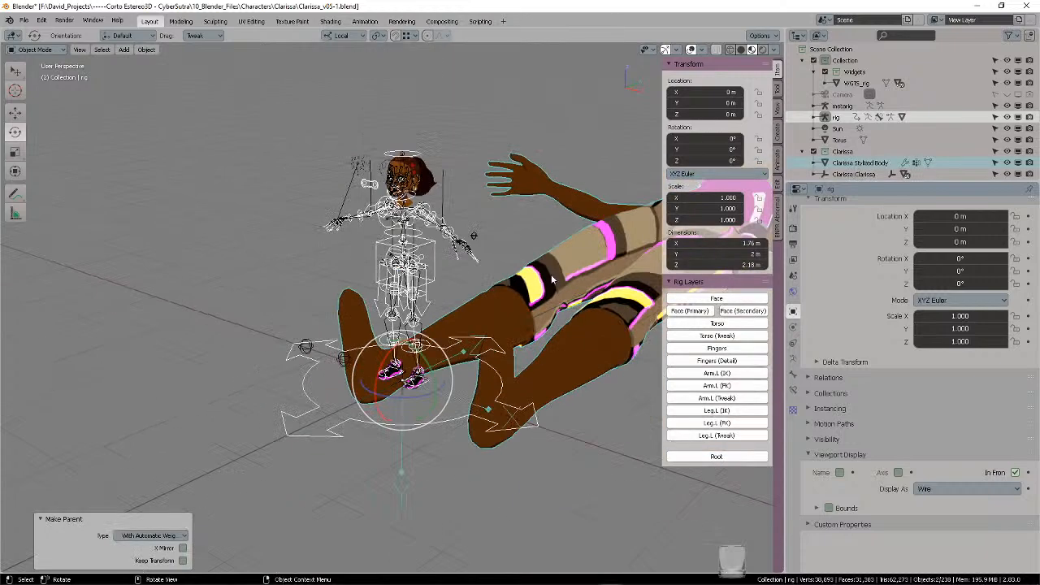
middle_click_drag(553, 279, 268, 289)
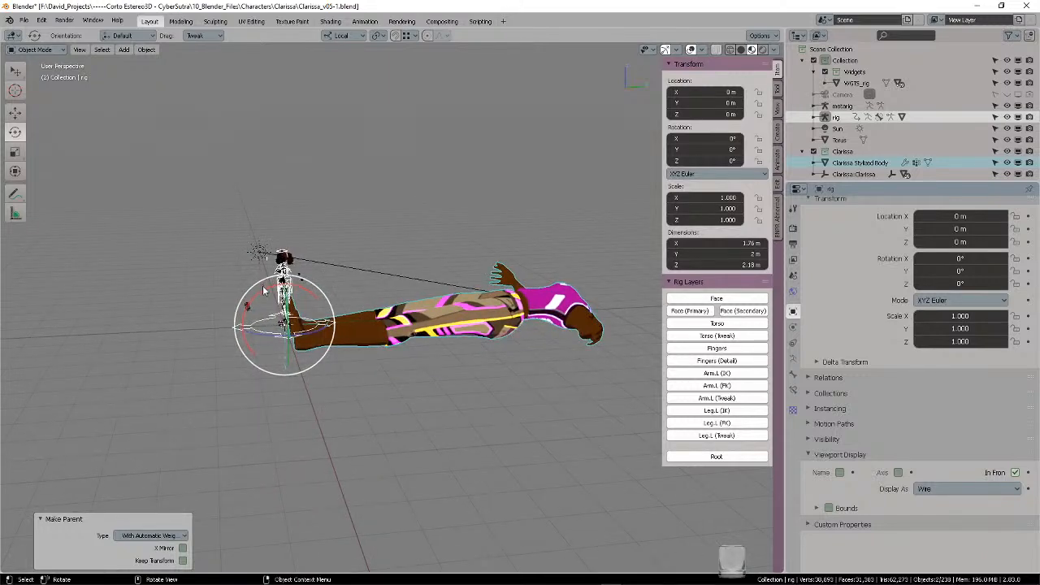
- Undo the automatic-weights parenting of the body to the rig and deselect everything
left_click_drag(264, 291, 216, 334)
key("Escape")
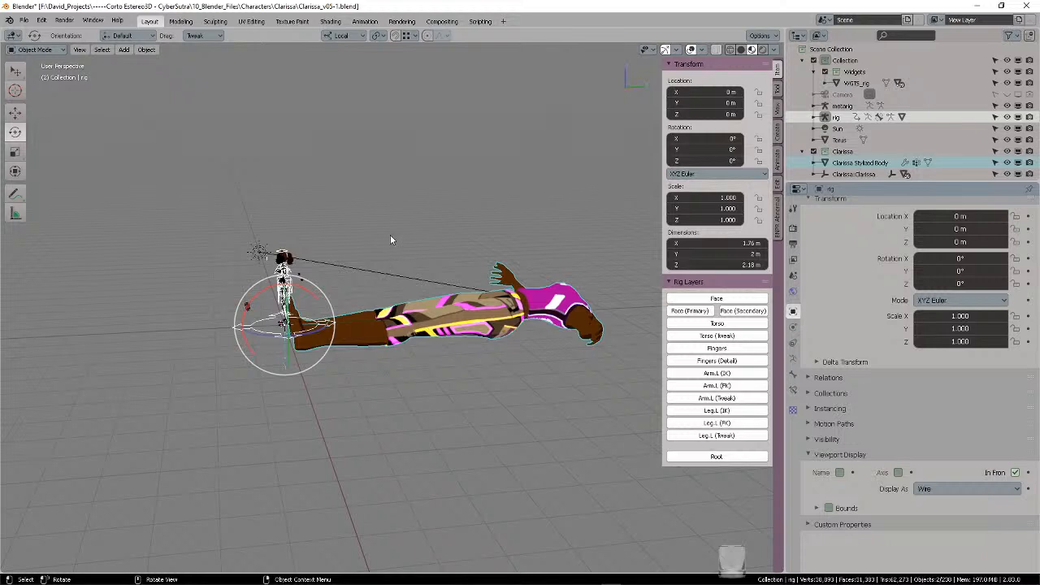
key("ctrl+z")
key("ctrl+z")
key("ctrl+z")
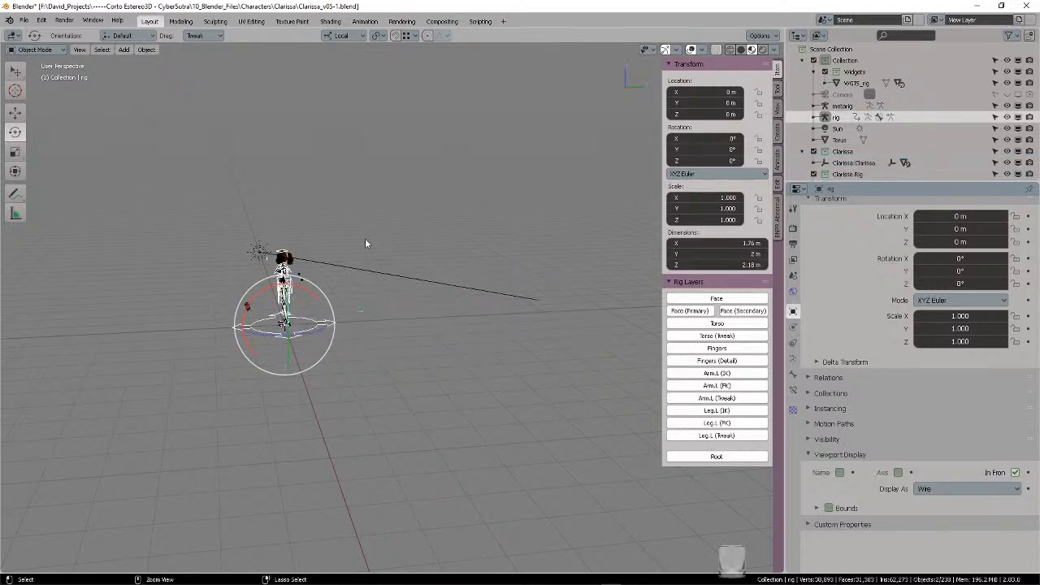
middle_click_drag(357, 242, 445, 228)
key("alt+a")
scroll(369, 285, "up", 4)
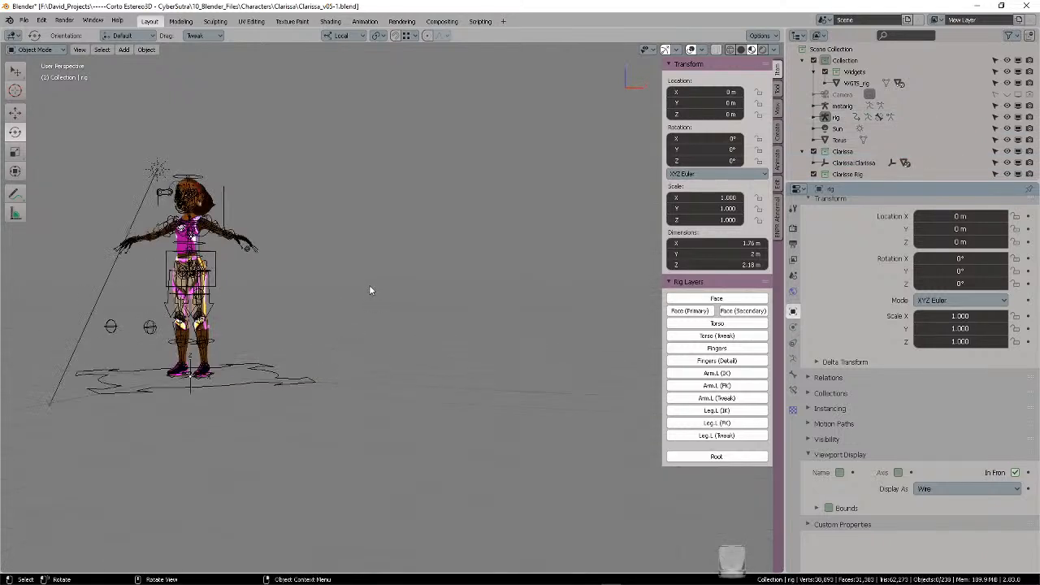
middle_click_drag(369, 284, 487, 279, "shift")
scroll(488, 279, "up", 5)
middle_click_drag(430, 221, 500, 258, "shift")
left_click(41, 20)
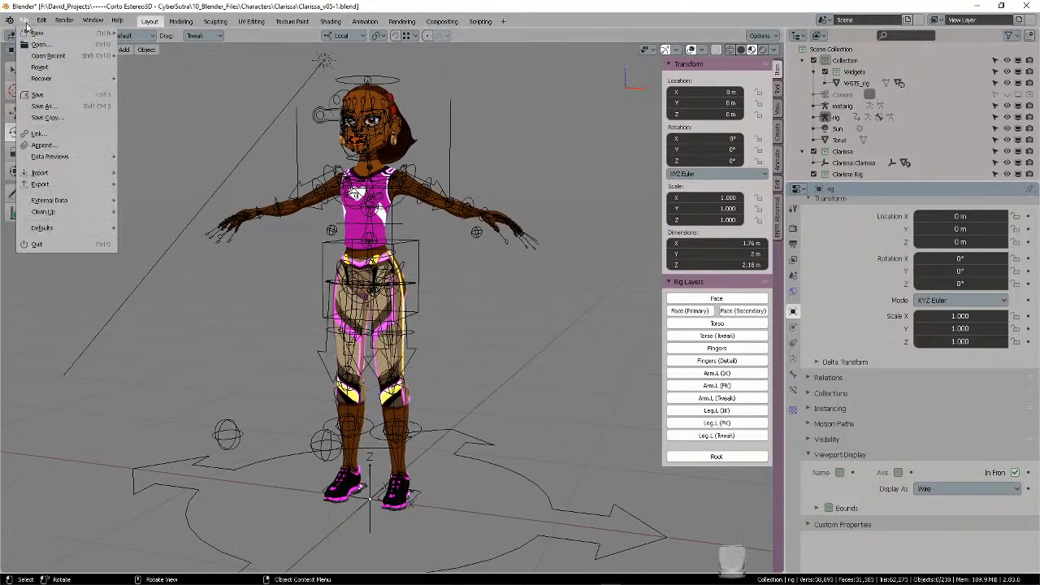
left_click(349, 218)
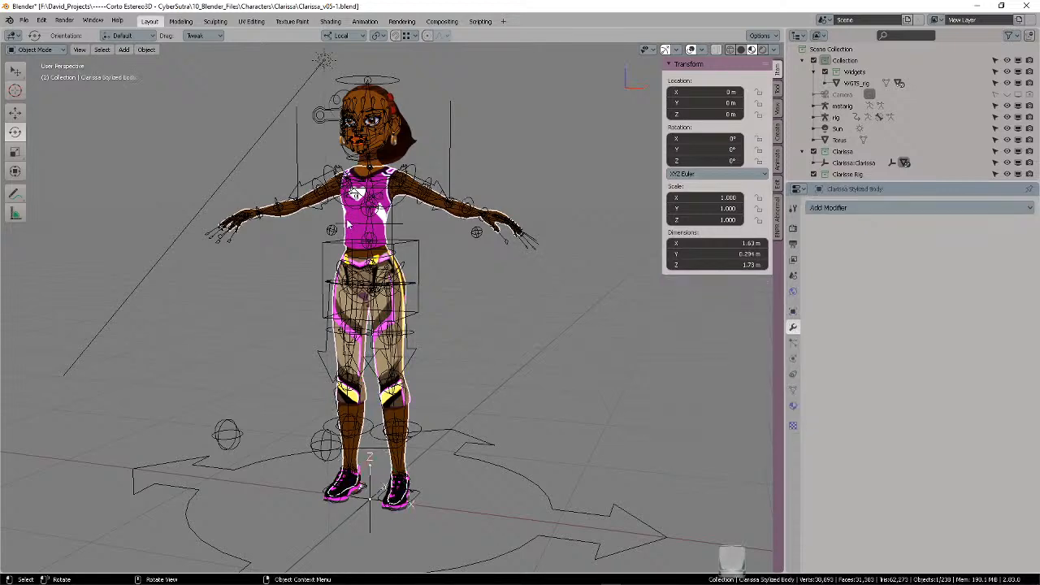
left_click(24, 20)
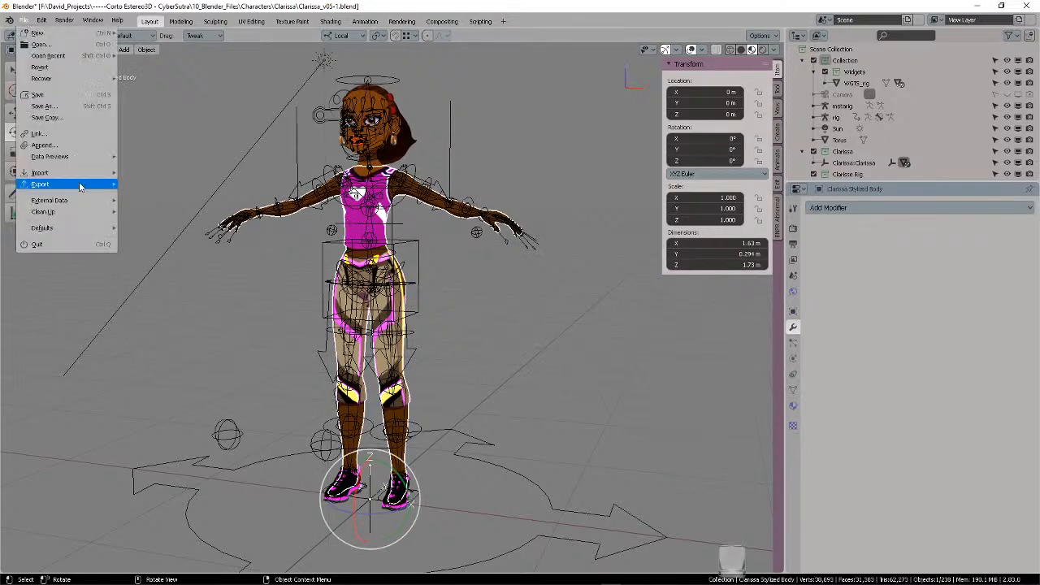
mouse_move(66, 185)
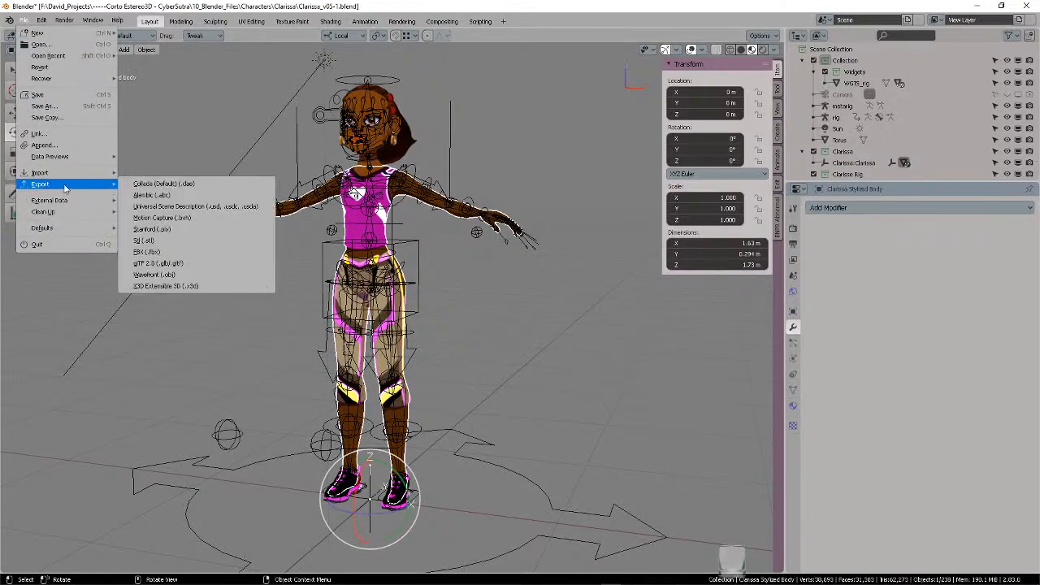
left_click(182, 252)
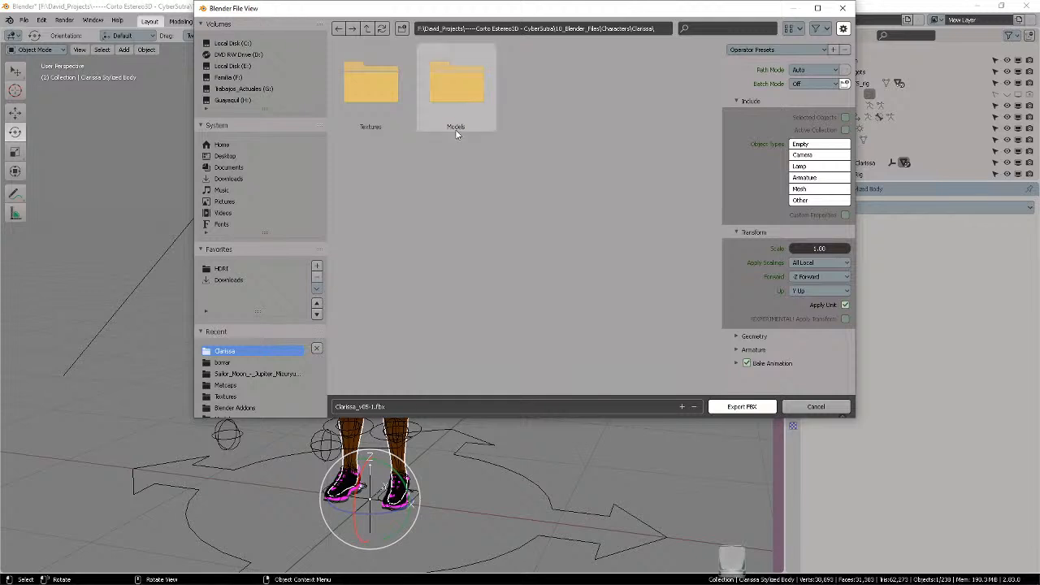
left_click(816, 407)
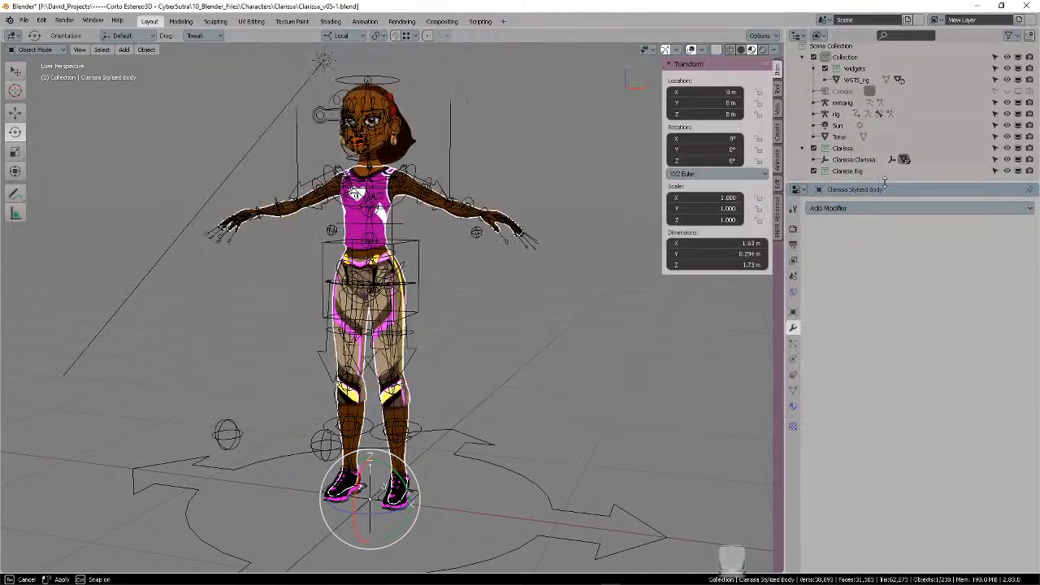
- Delete the Clarissa Rig collection from the scene
left_click_drag(883, 183, 888, 252)
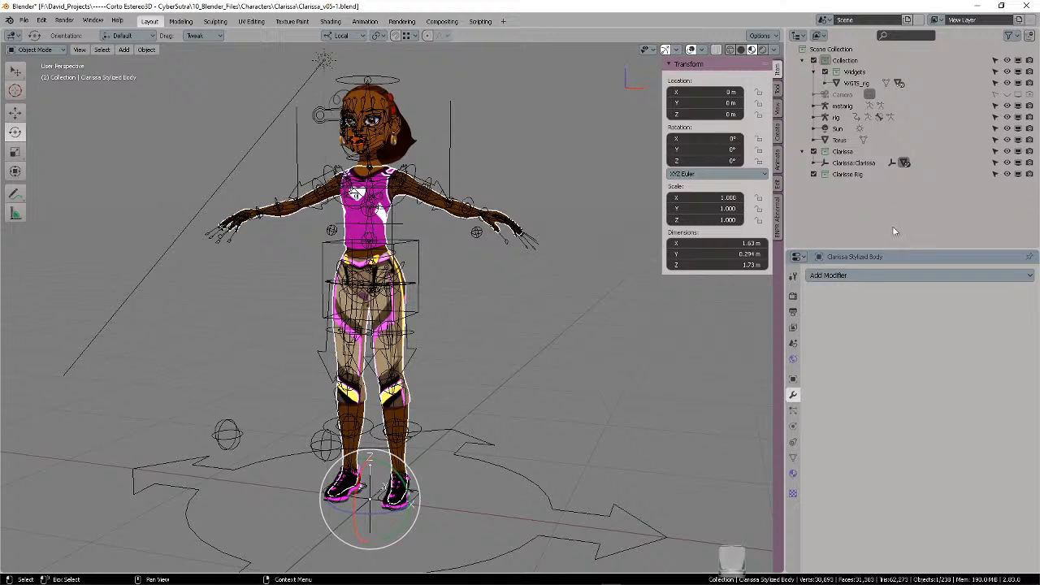
right_click(830, 179)
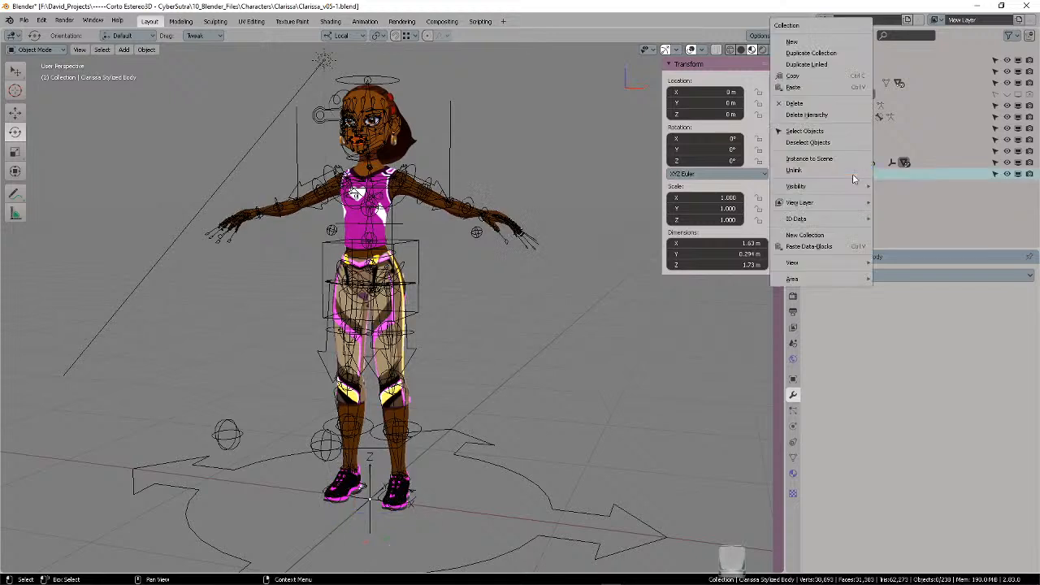
left_click(831, 106)
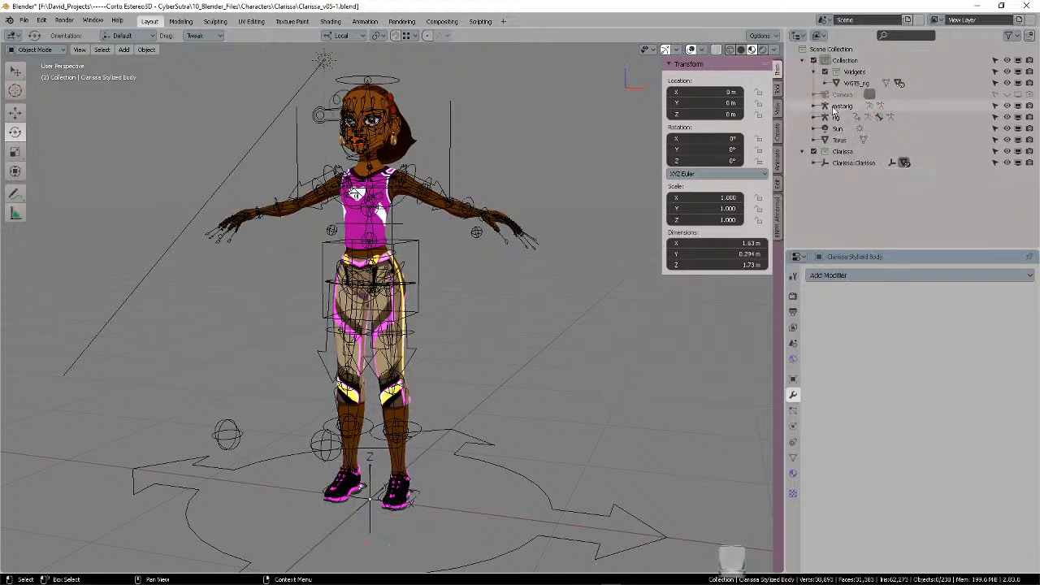
- Expand the Clarissa:Clarissa hierarchy down to the meshes under Clarissa:Main_CTRL_COG, with enough outliner space to list them all
double_click(845, 152)
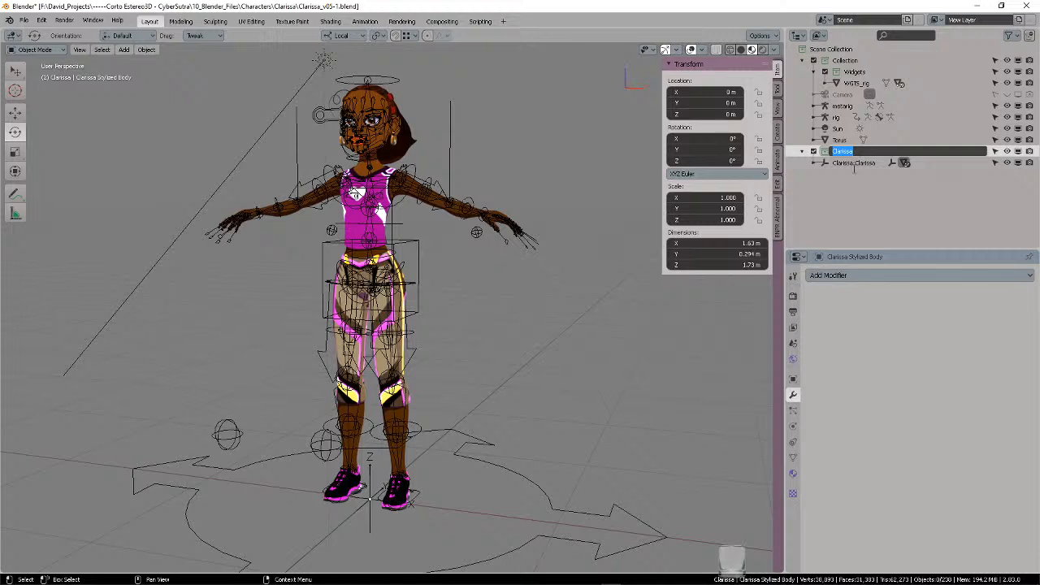
left_click(850, 163)
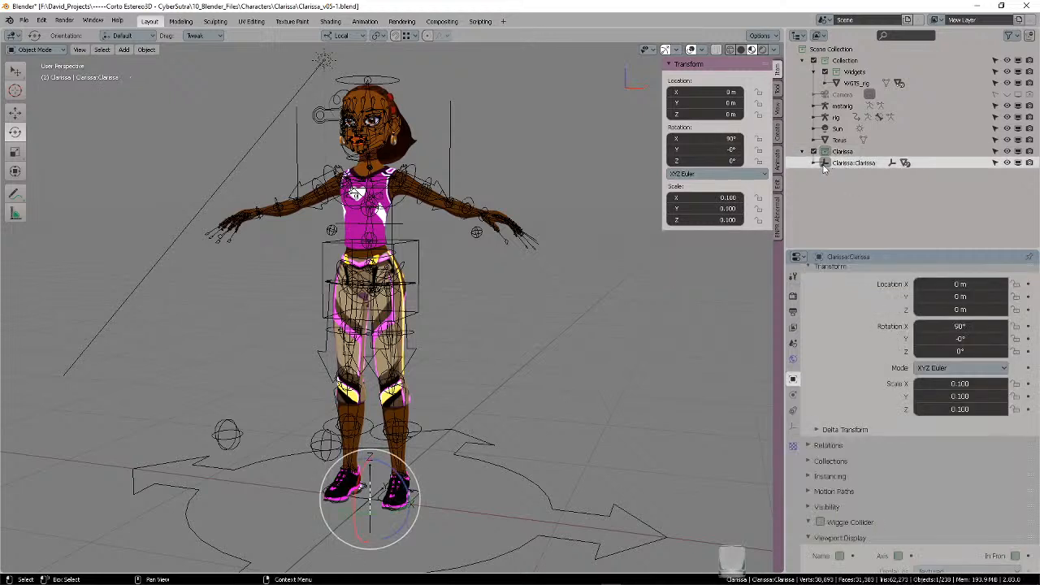
left_click(817, 164)
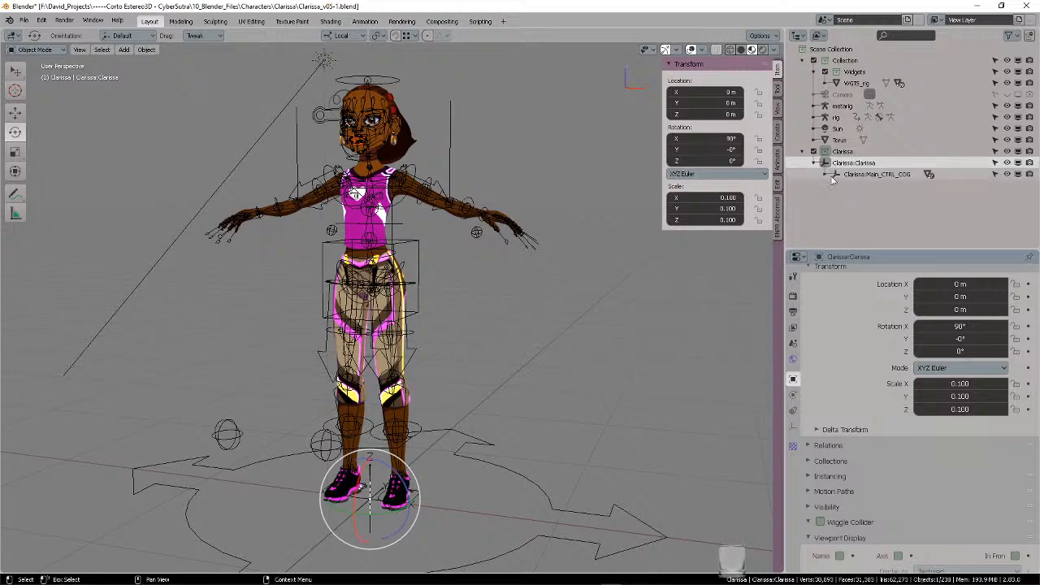
left_click(837, 174)
scroll(837, 179, "down", 4)
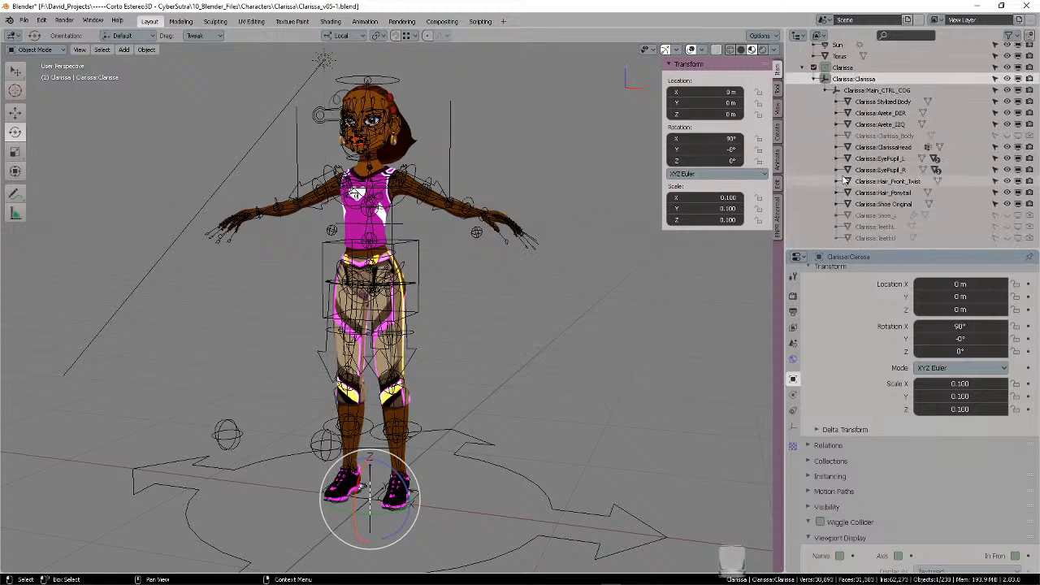
left_click_drag(904, 251, 905, 401)
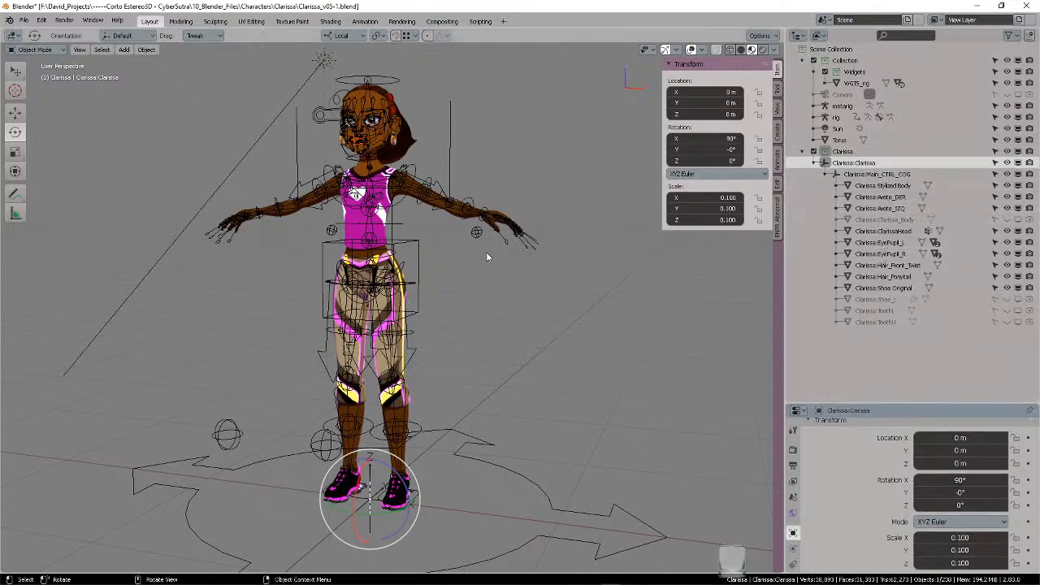
middle_click_drag(486, 256, 501, 281)
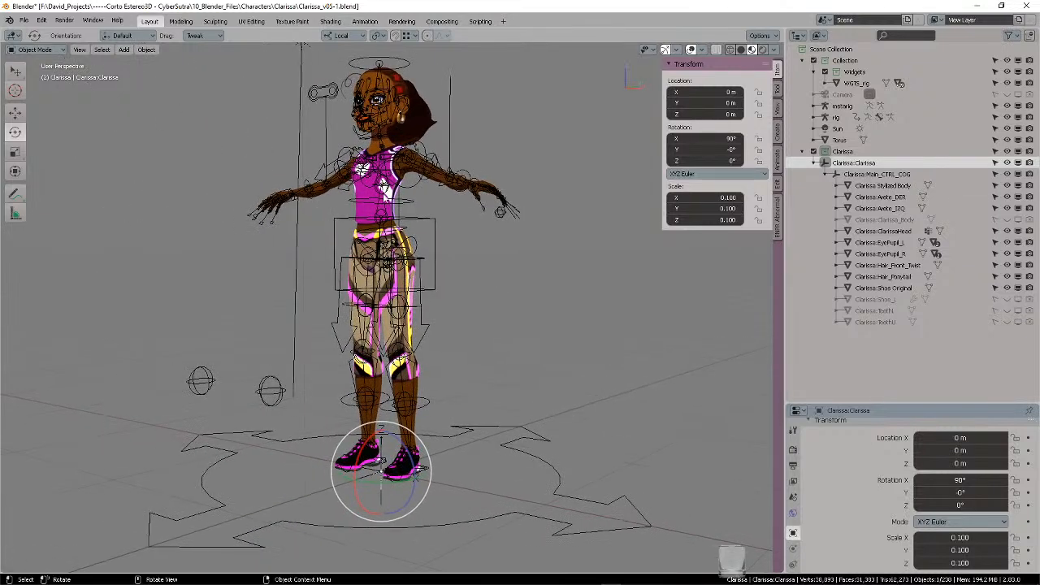
- Clear the parent of all meshes from Clarissa Stylized Body through the teeth under Clarissa:Main_CTRL_COG, keeping their transformation
left_click(869, 176)
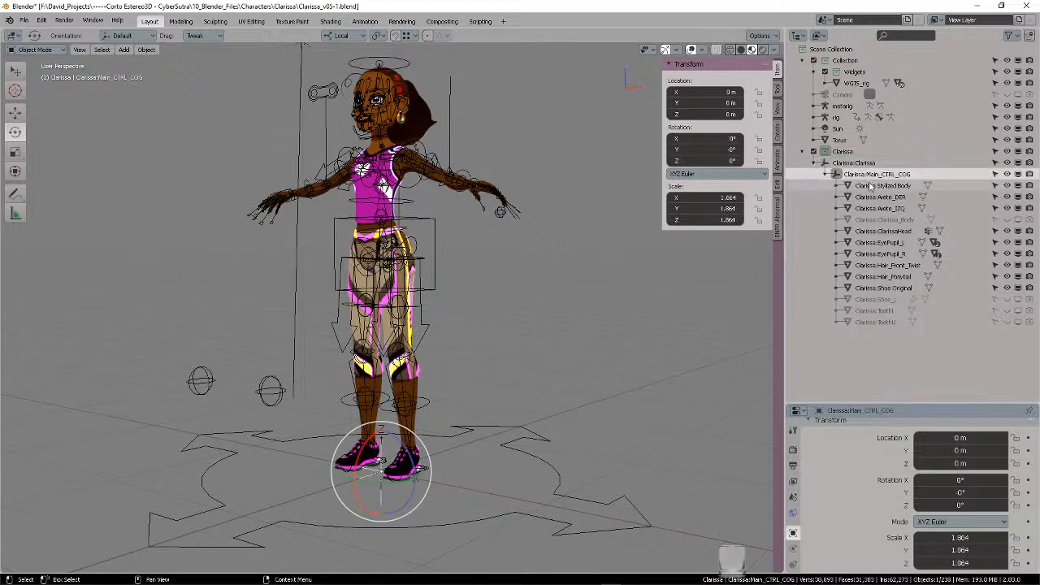
left_click(868, 186)
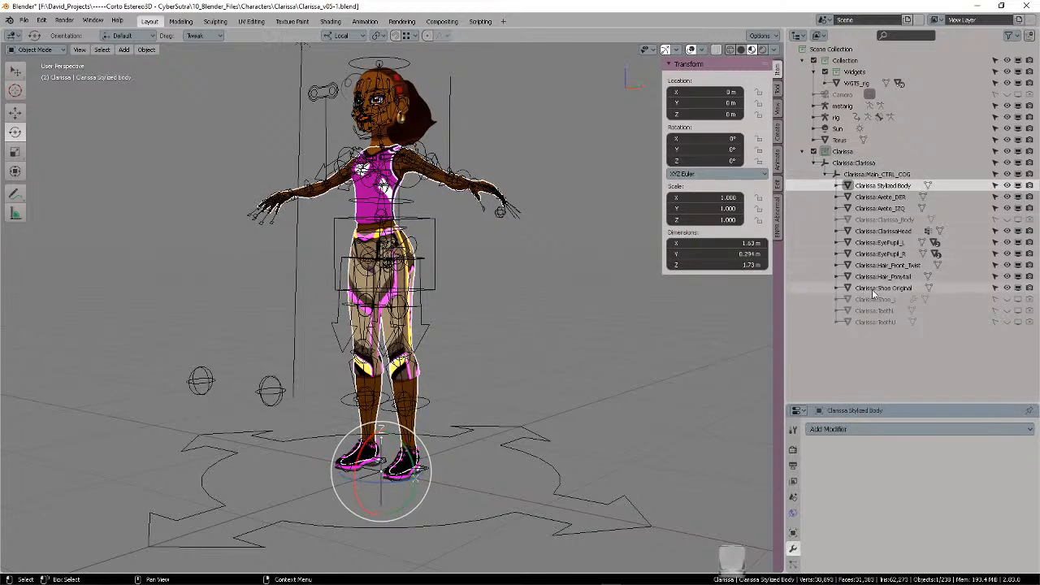
left_click(882, 322, "shift")
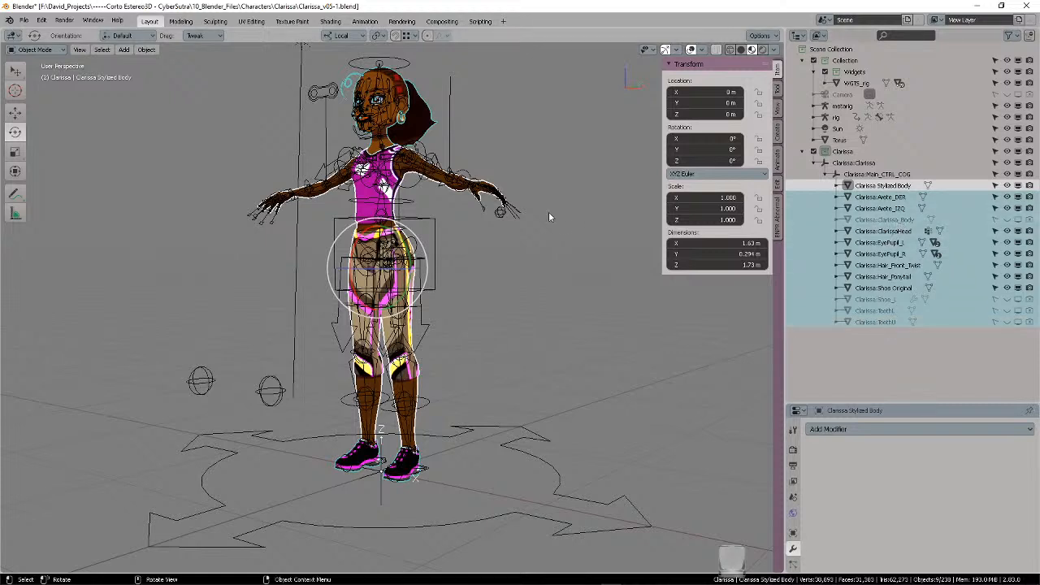
key("alt+p")
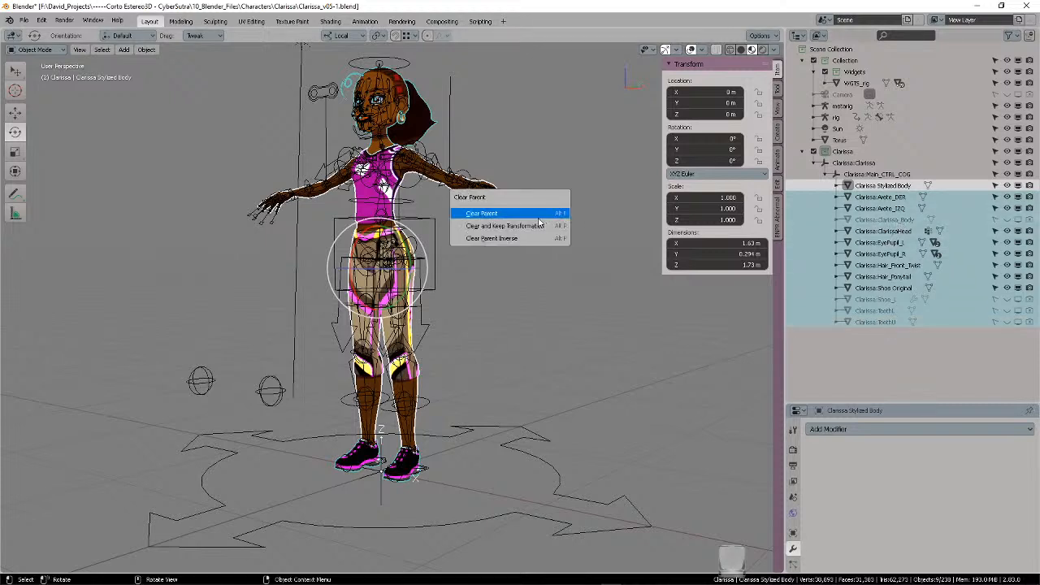
left_click(529, 225)
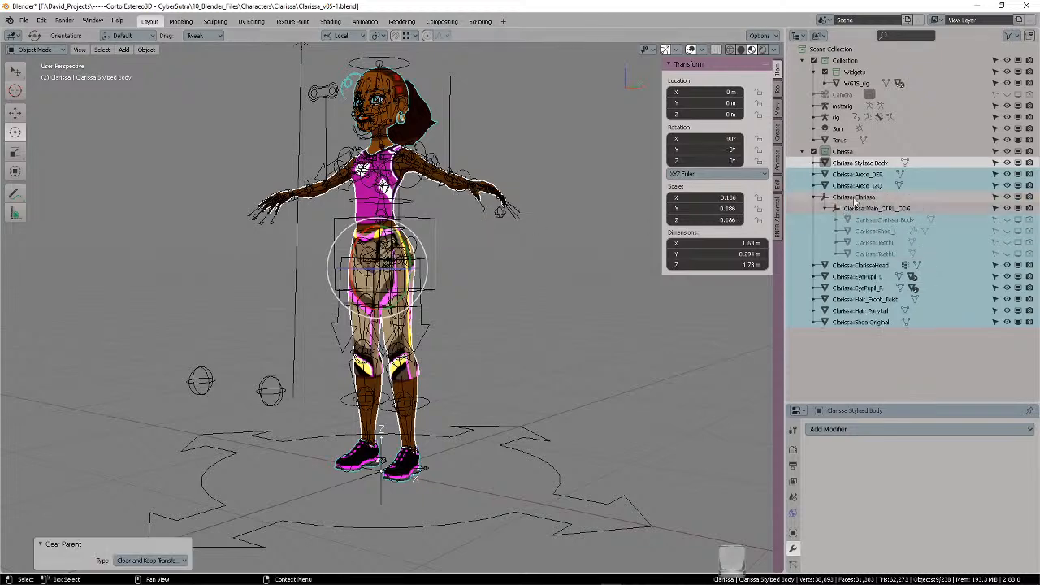
left_click(855, 202)
left_click(877, 220)
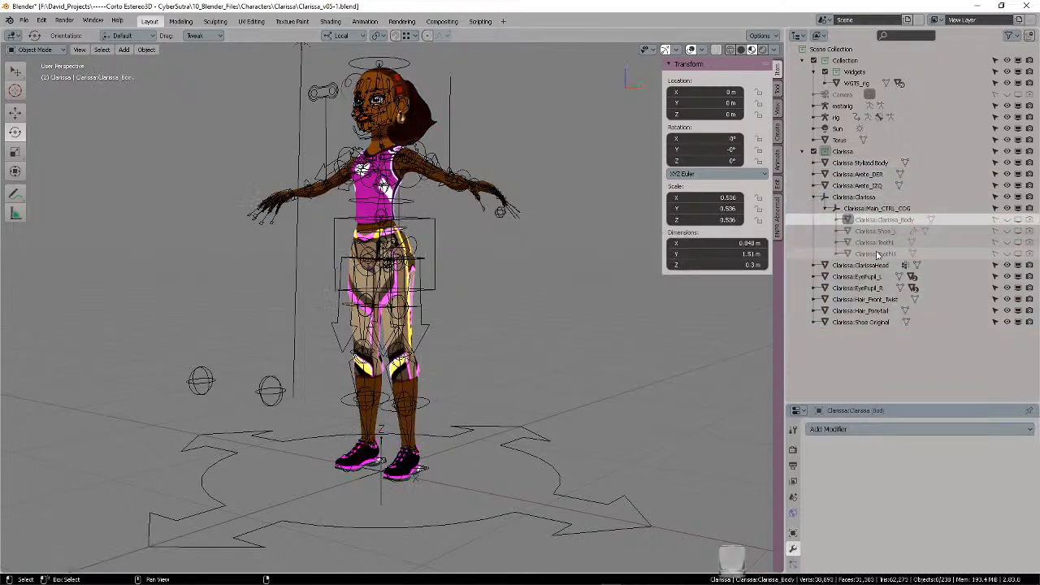
left_click(877, 254, "shift")
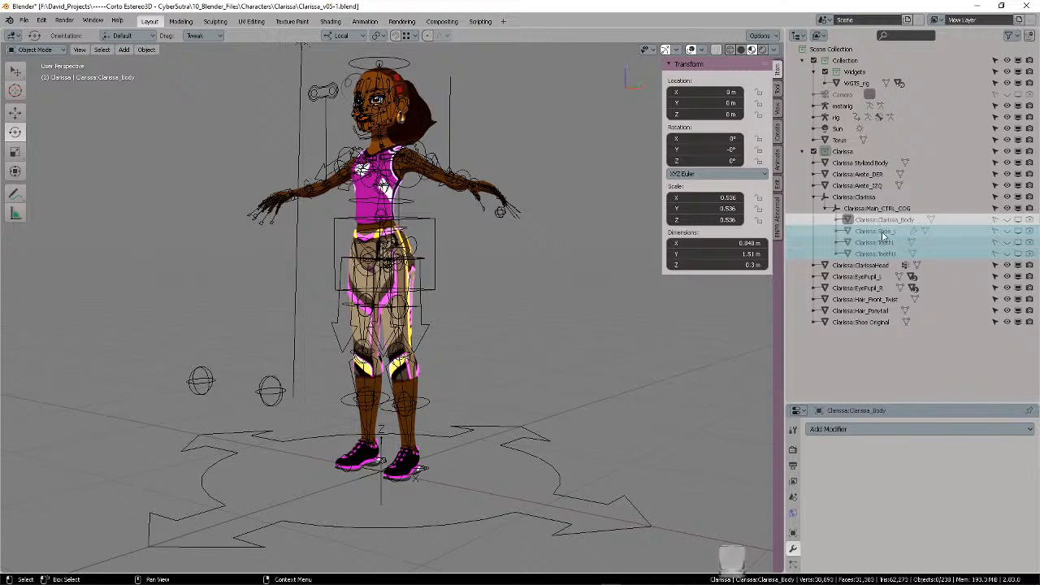
right_click(884, 233)
left_click(886, 226)
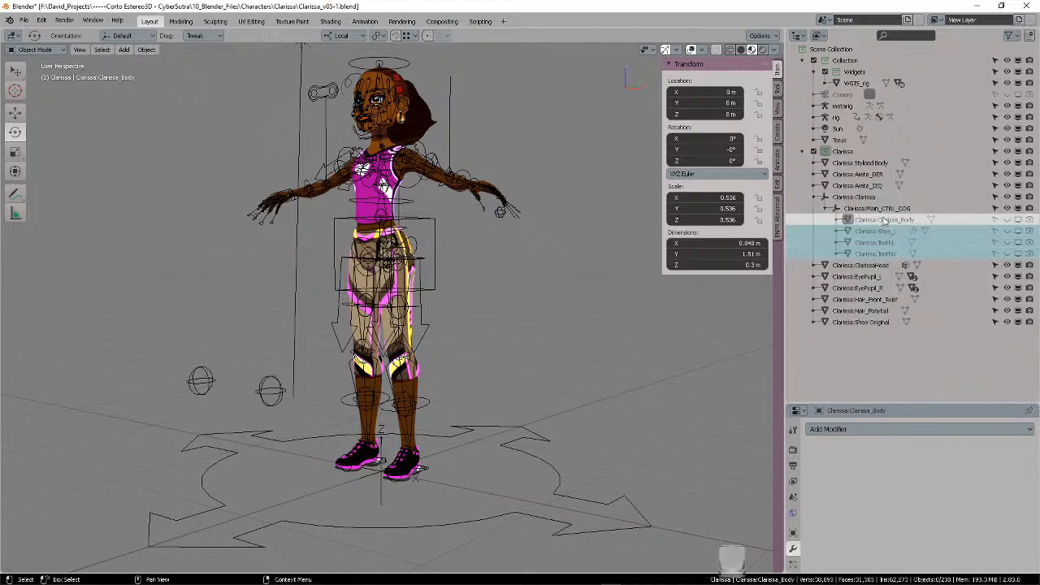
right_click(889, 215)
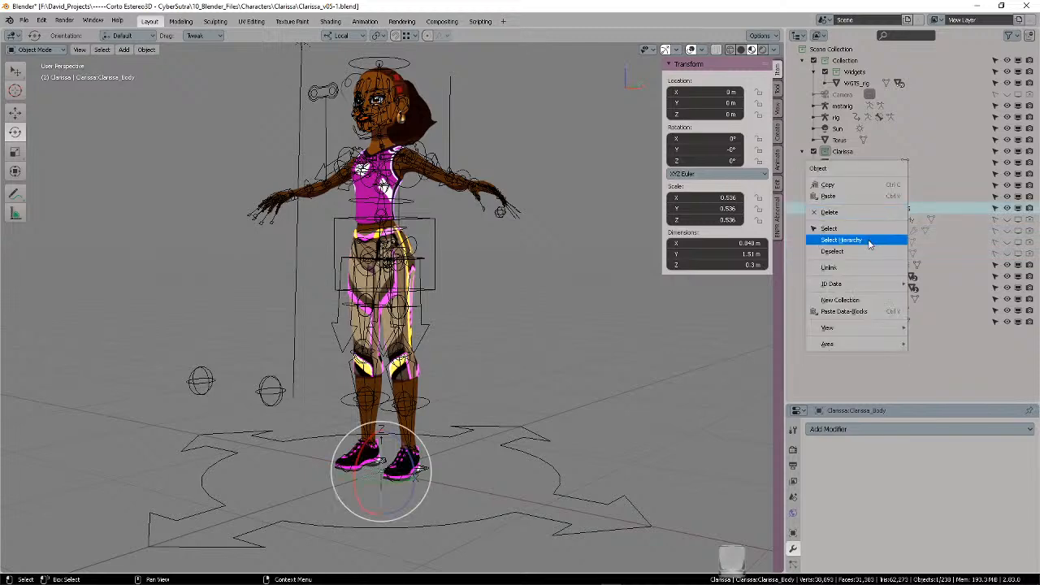
left_click(873, 239)
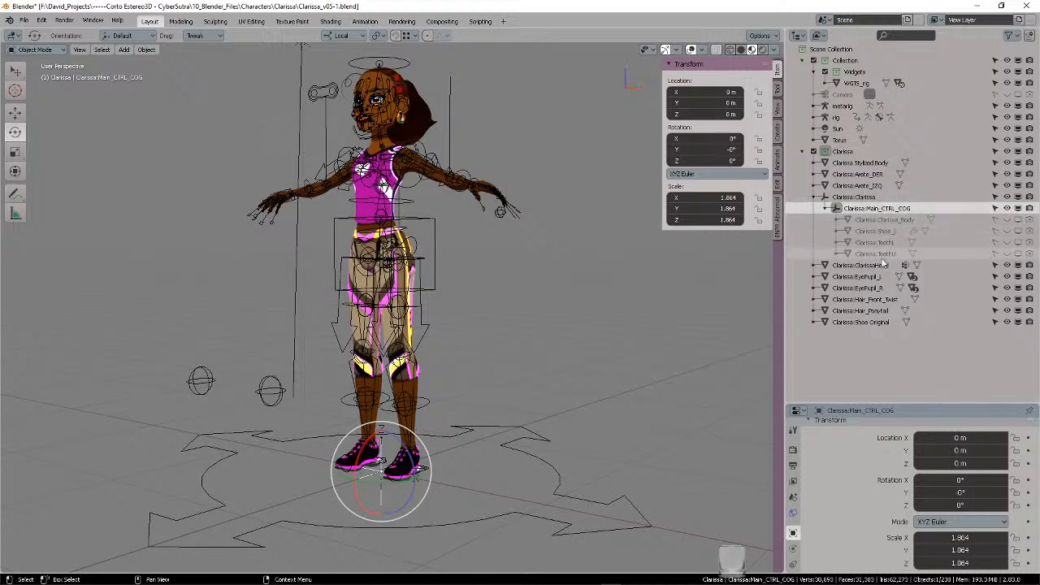
left_click(884, 254)
- Delete the hidden Clarissa:Clarissa_Body mesh from under Clarissa:Main_CTRL_COG
left_click(892, 219)
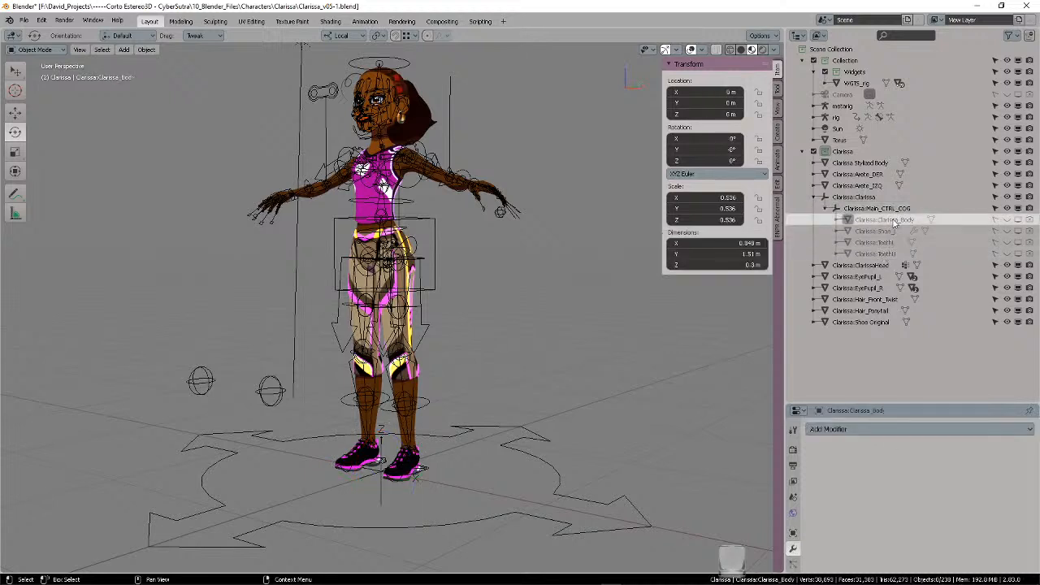
right_click(889, 220)
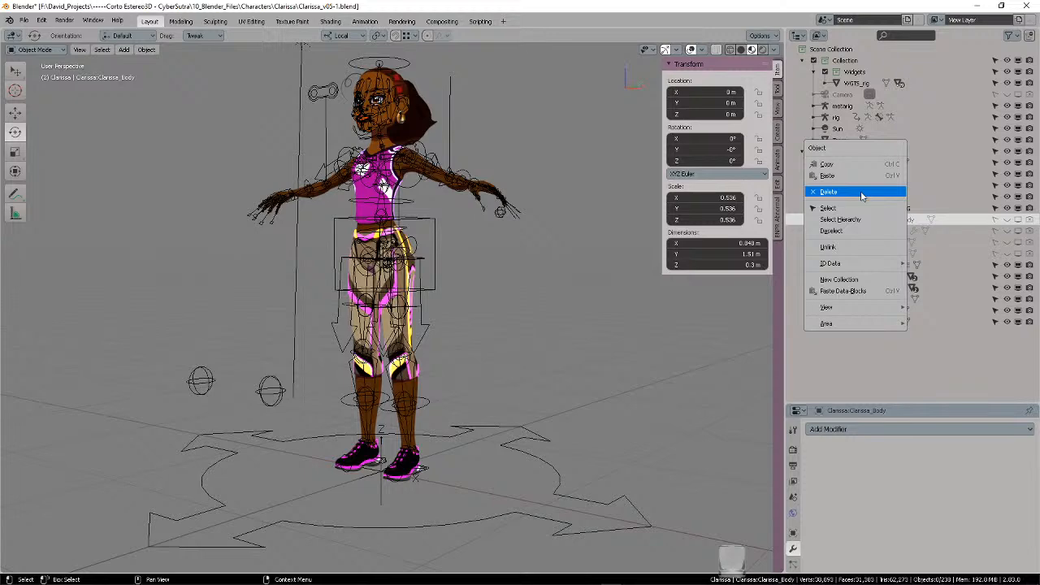
left_click(862, 196)
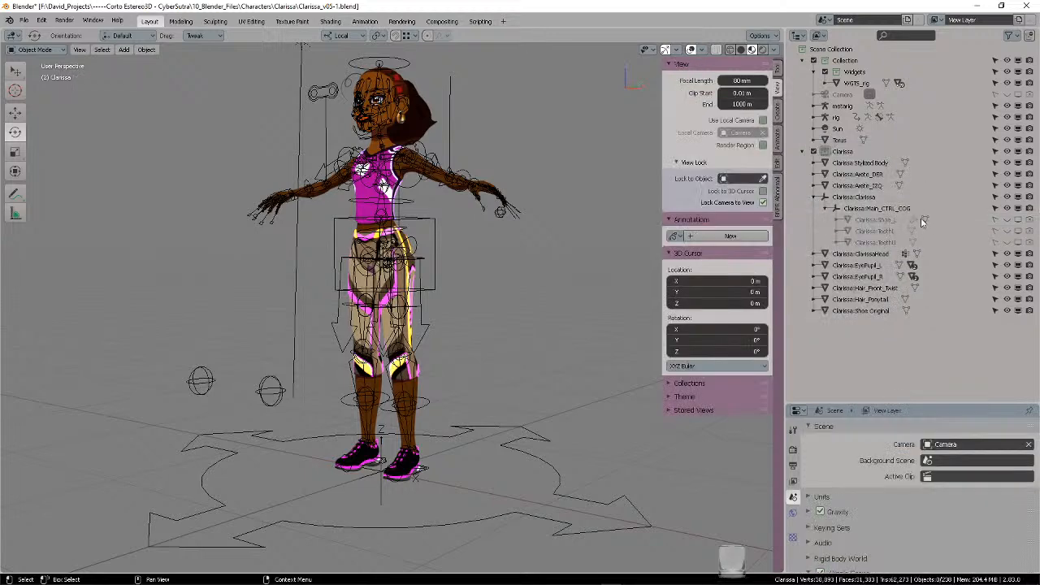
- Hide the Clarissa:Clarissa empty and collapse its hierarchy
left_click(852, 198)
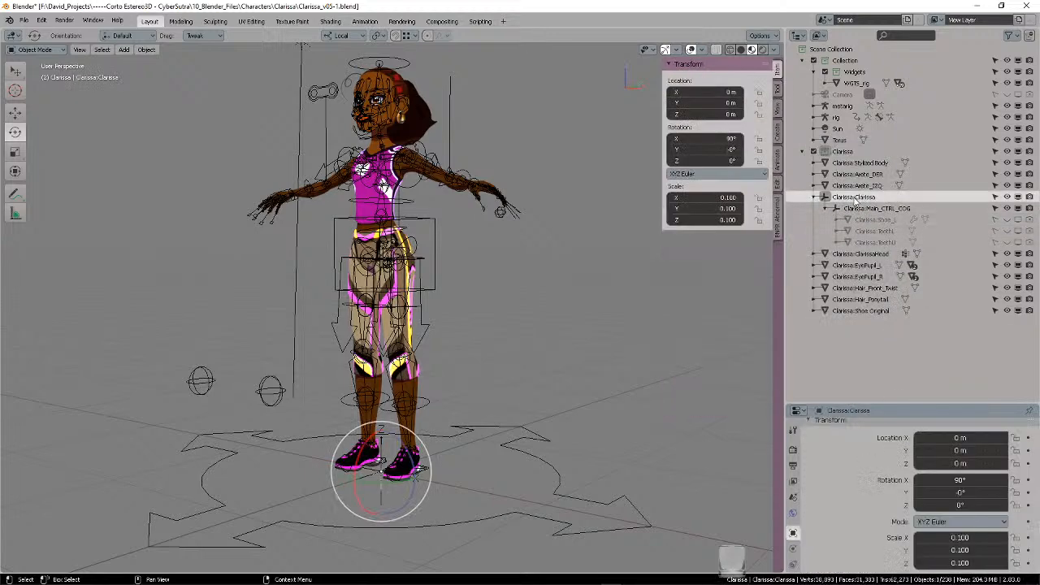
left_click(1007, 197)
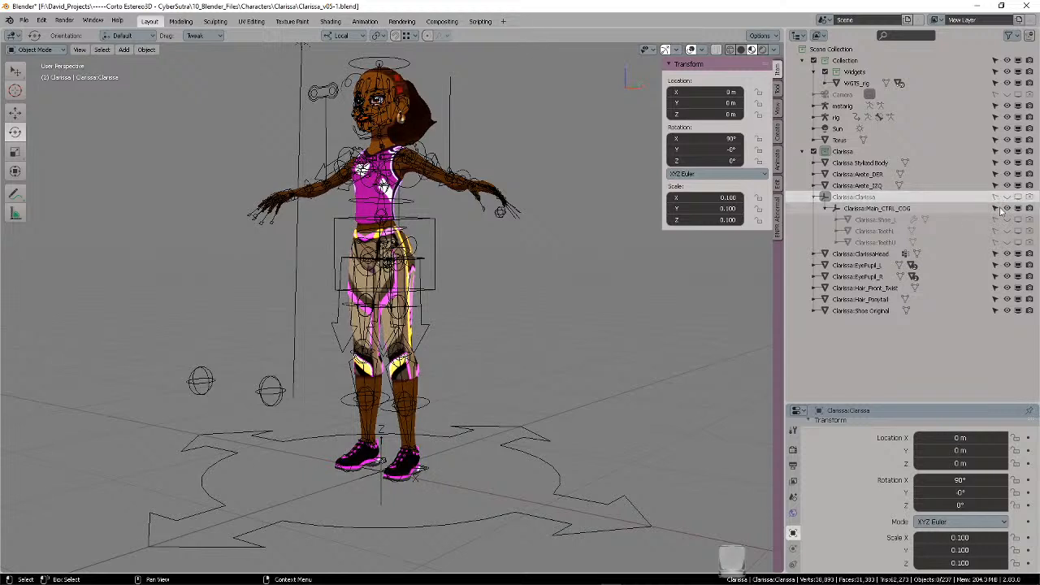
left_click(818, 196)
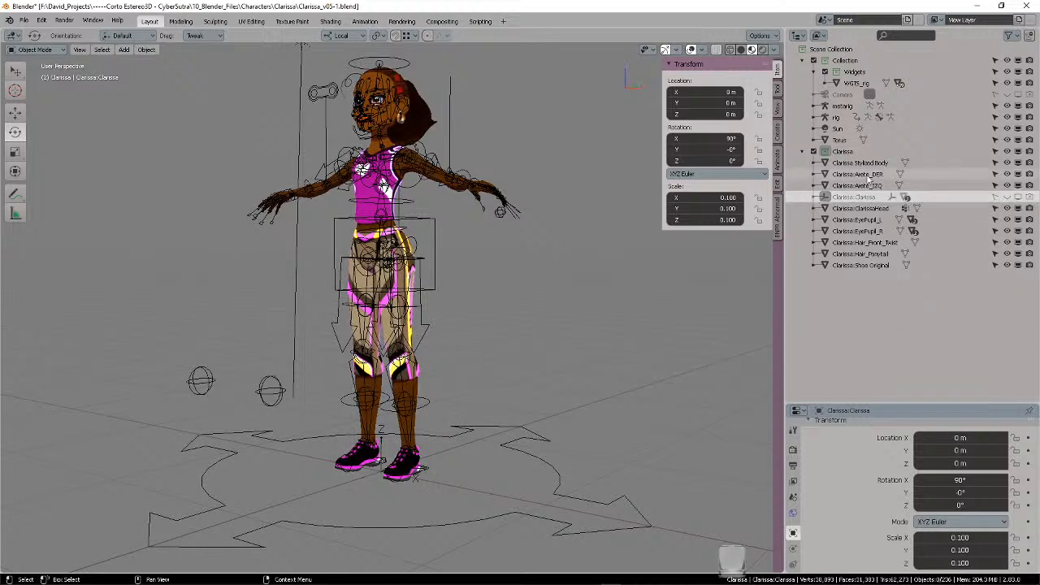
- Select the Clarissa Stylized Body mesh on its own, with the whole character and rig in view
left_click(862, 209)
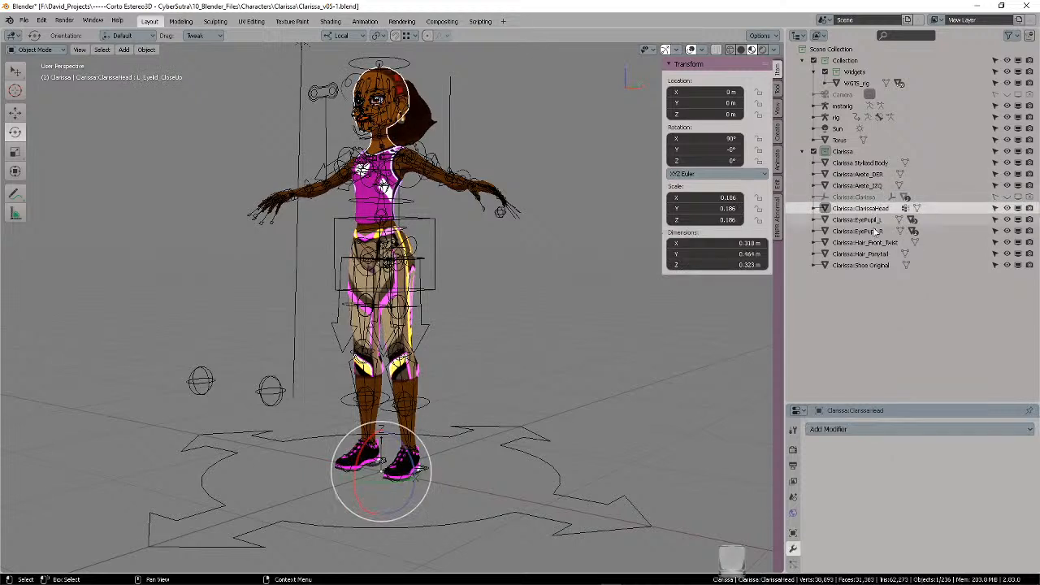
left_click(366, 193)
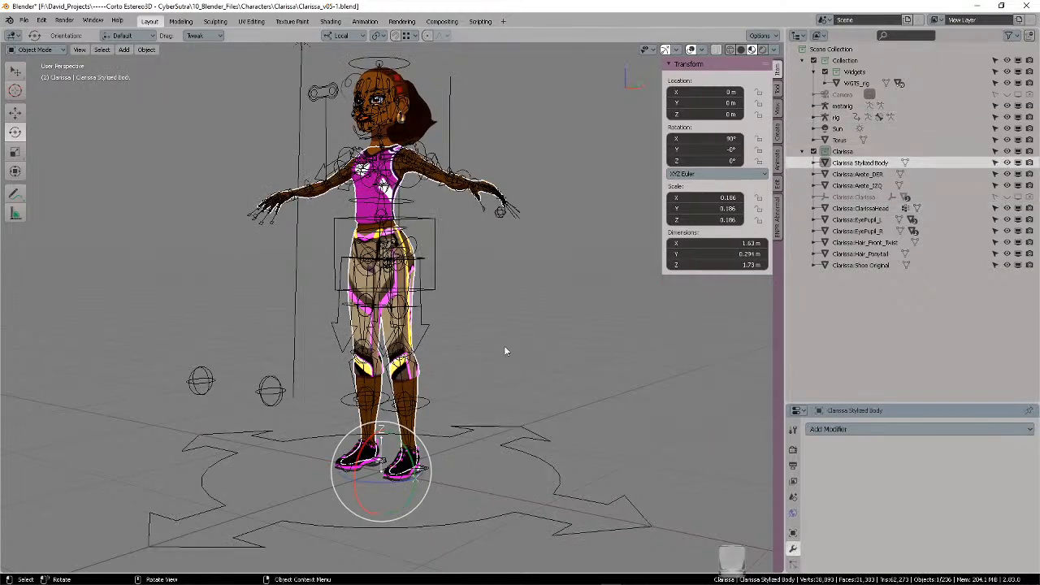
middle_click_drag(495, 393, 529, 281)
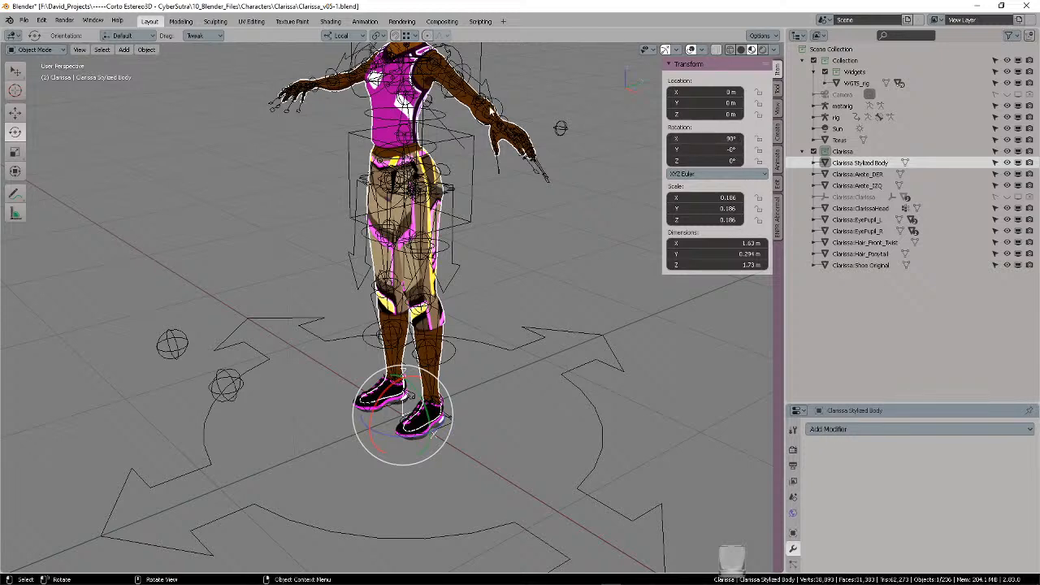
middle_click_drag(547, 198, 535, 276, "shift")
scroll(520, 280, "down", 1)
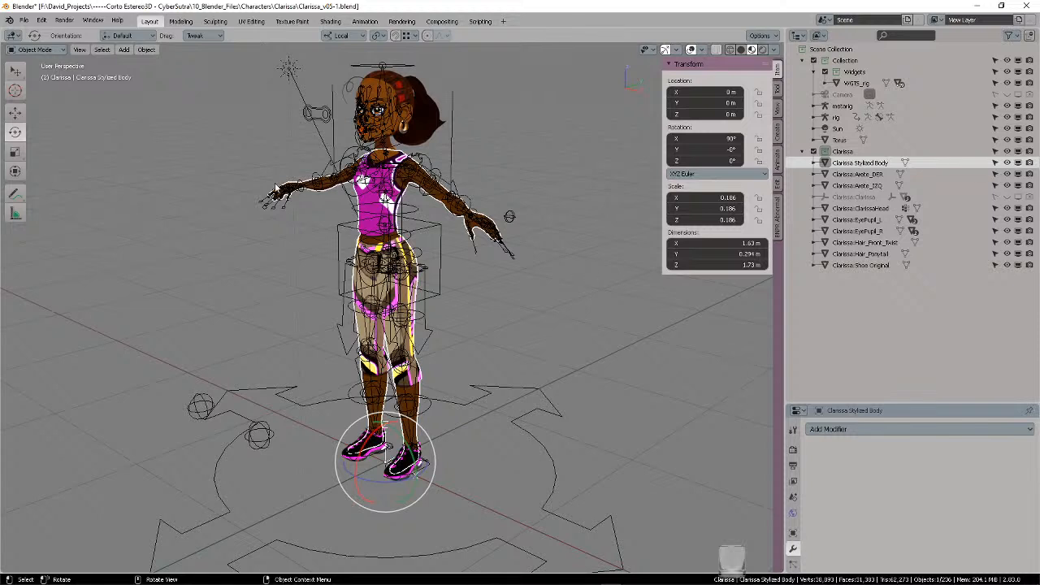
- Try to apply all transforms to the Clarissa Stylized Body mesh
left_click(147, 50)
mouse_move(176, 108)
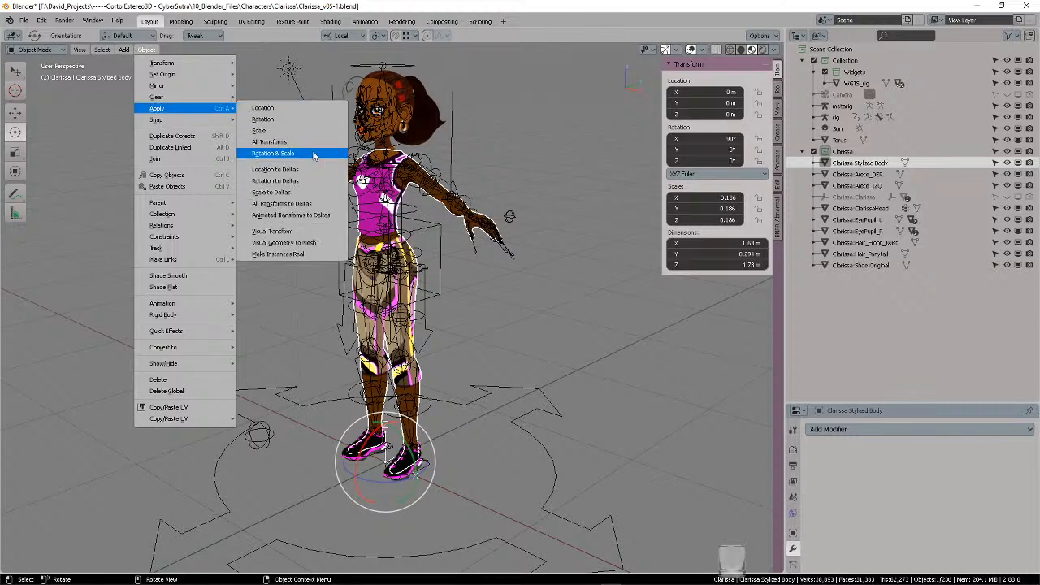
left_click(276, 141)
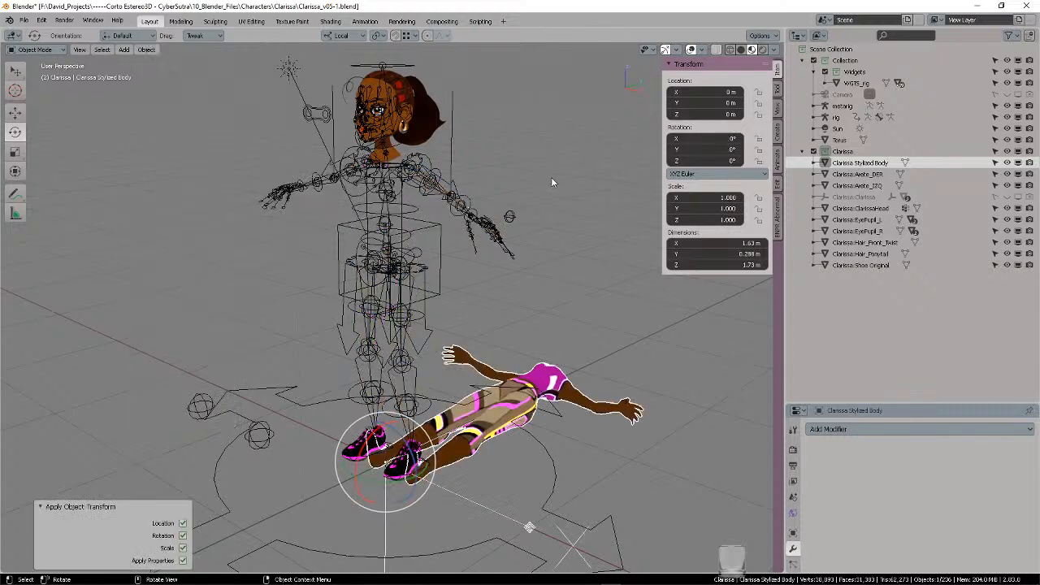
key("ctrl+z")
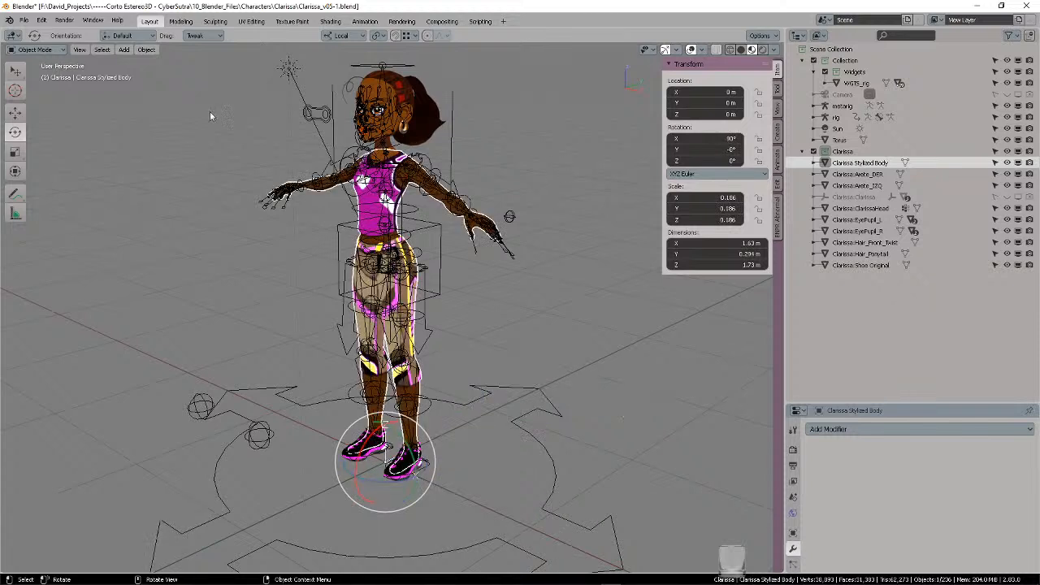
- Apply all transforms of the Clarissa Stylized Body mesh to its deltas
left_click(146, 49)
mouse_move(156, 88)
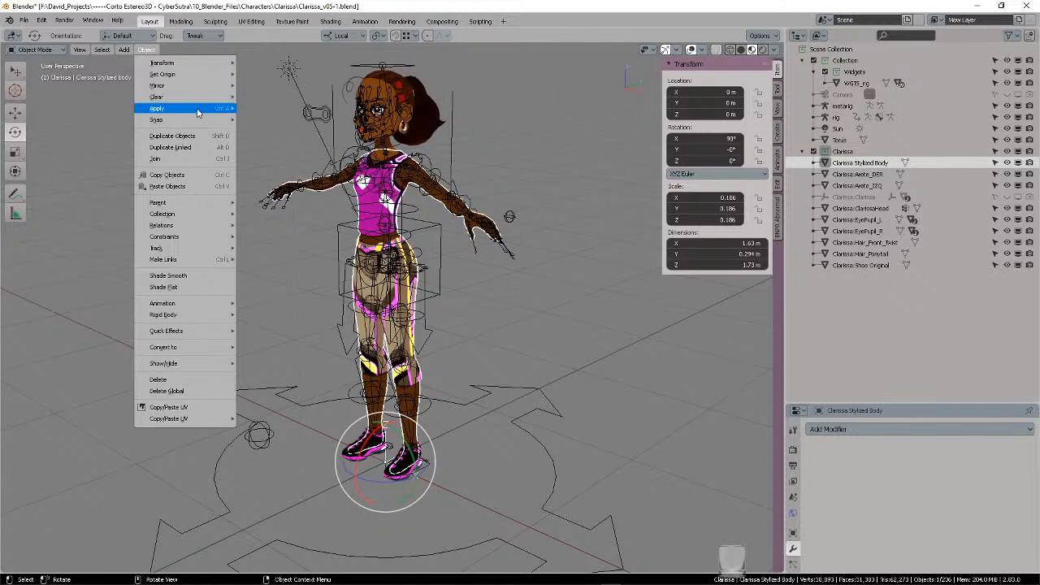
mouse_move(197, 110)
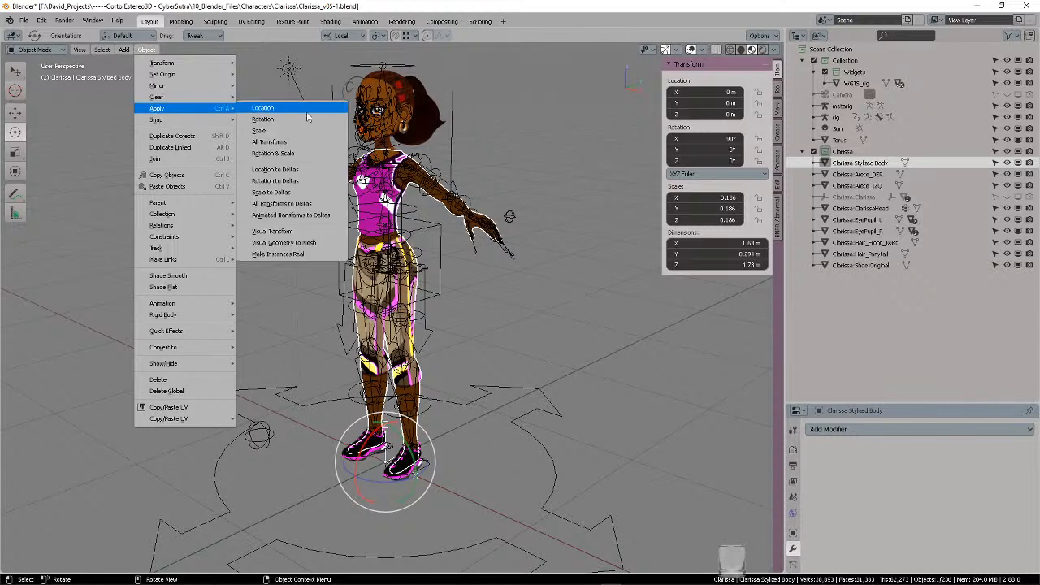
left_click(288, 209)
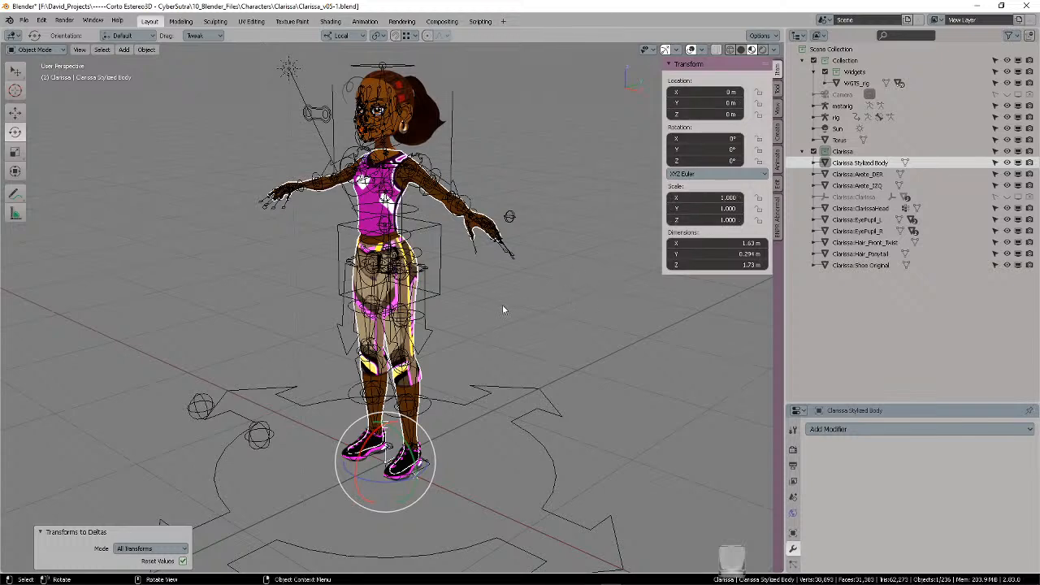
- Rotate only the origin of the Clarissa Stylized Body mesh 90° about its local X axis
scroll(490, 306, "down", 4)
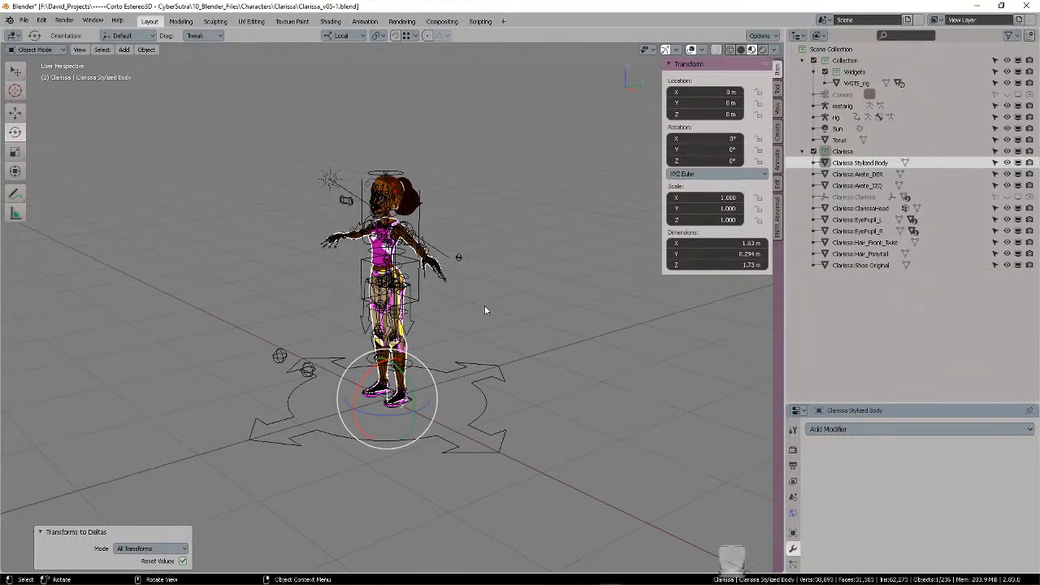
middle_click_drag(479, 328, 499, 308)
scroll(509, 338, "up", 3)
scroll(497, 307, "up", 3)
middle_click_drag(510, 372, 404, 304)
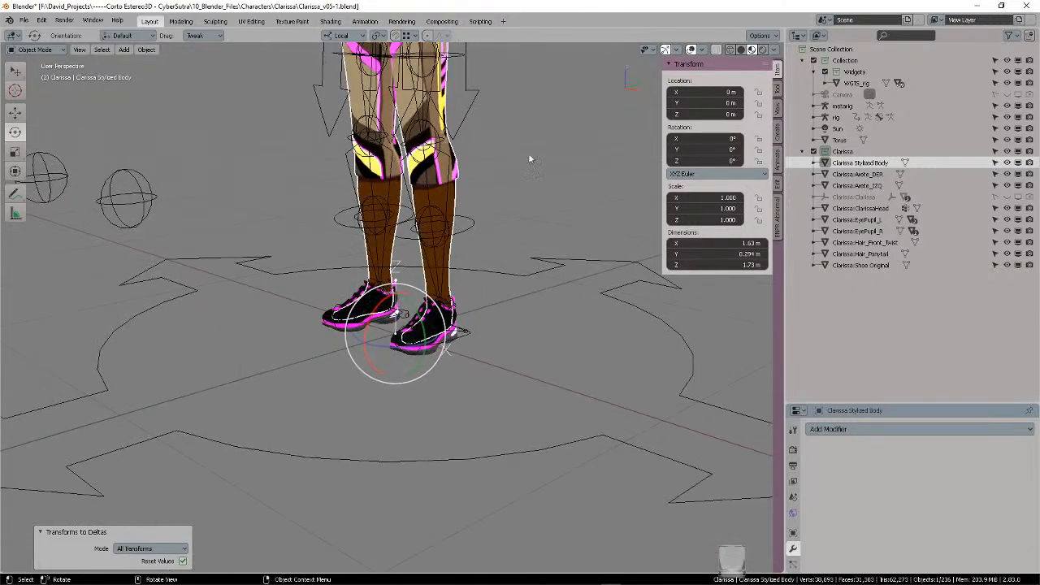
left_click(768, 36)
key("r")
key("x")
key("x")
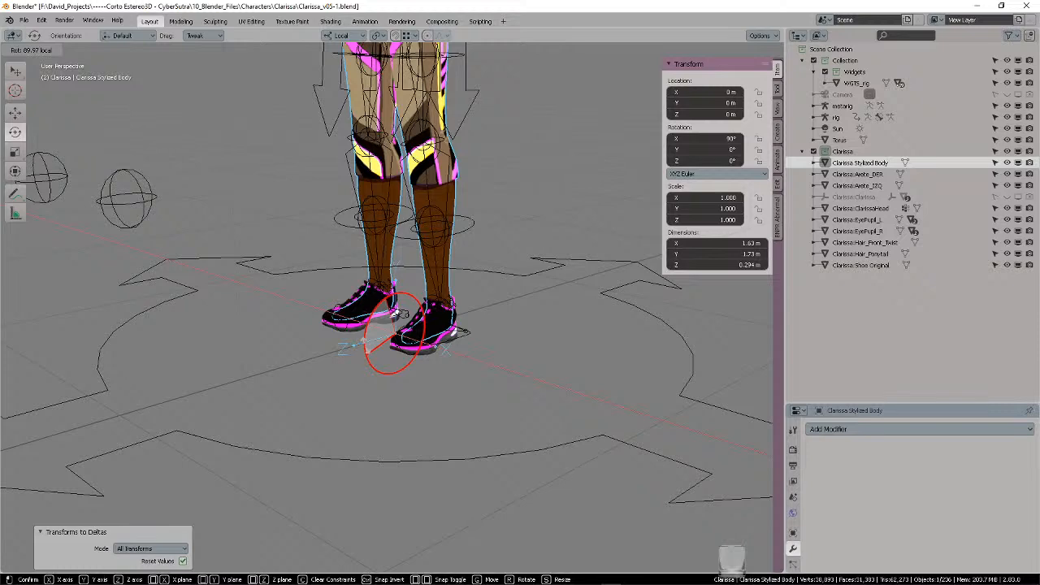
left_click(612, 323)
scroll(454, 232, "down", 3)
middle_click_drag(510, 188, 521, 250, "shift")
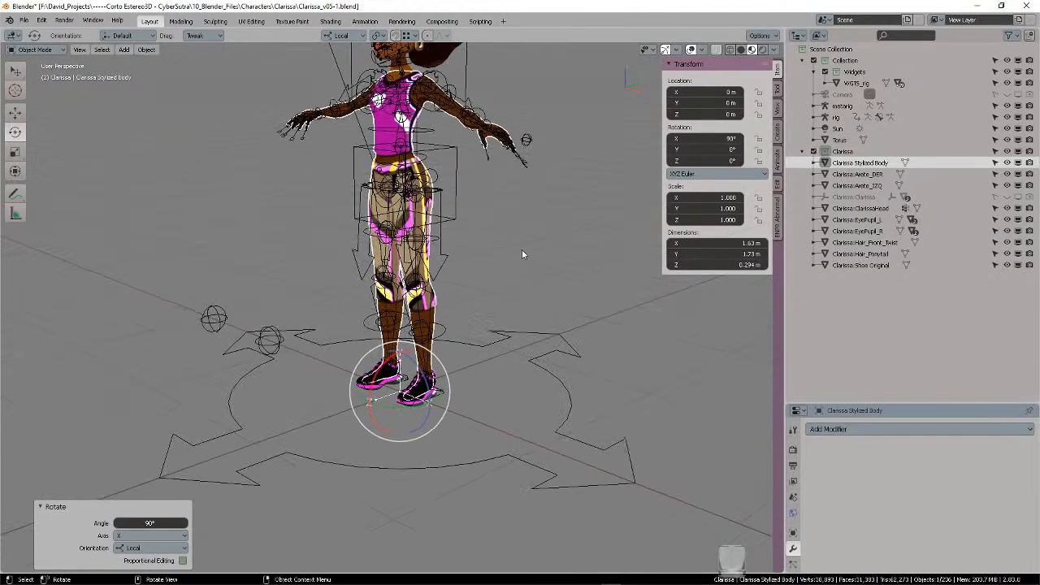
- Try to apply all transforms to the Clarissa Stylized Body mesh with its rotated origin
key("ctrl+Tab")
left_click(407, 238)
left_click(381, 120)
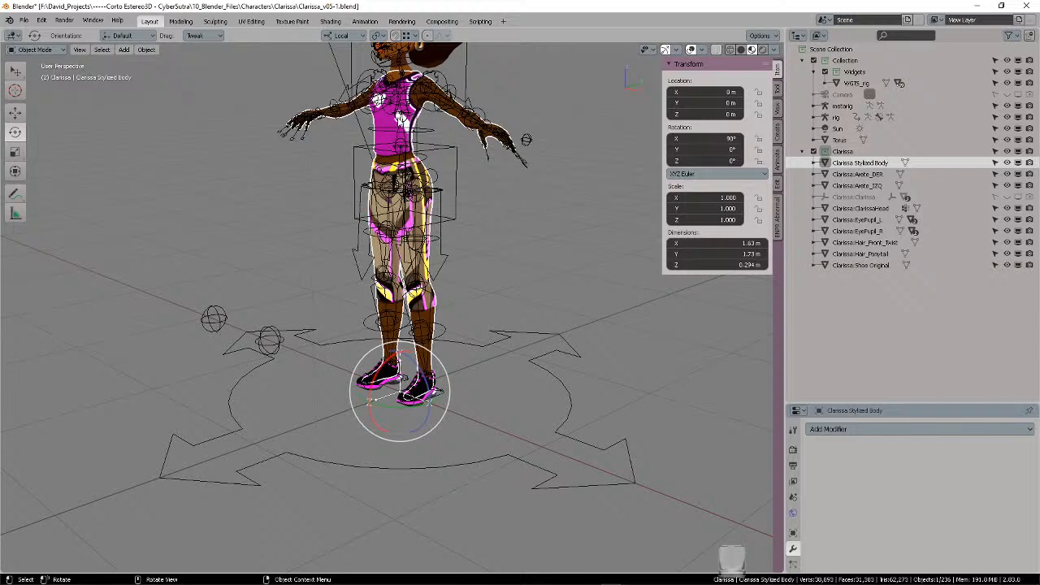
left_click(146, 49)
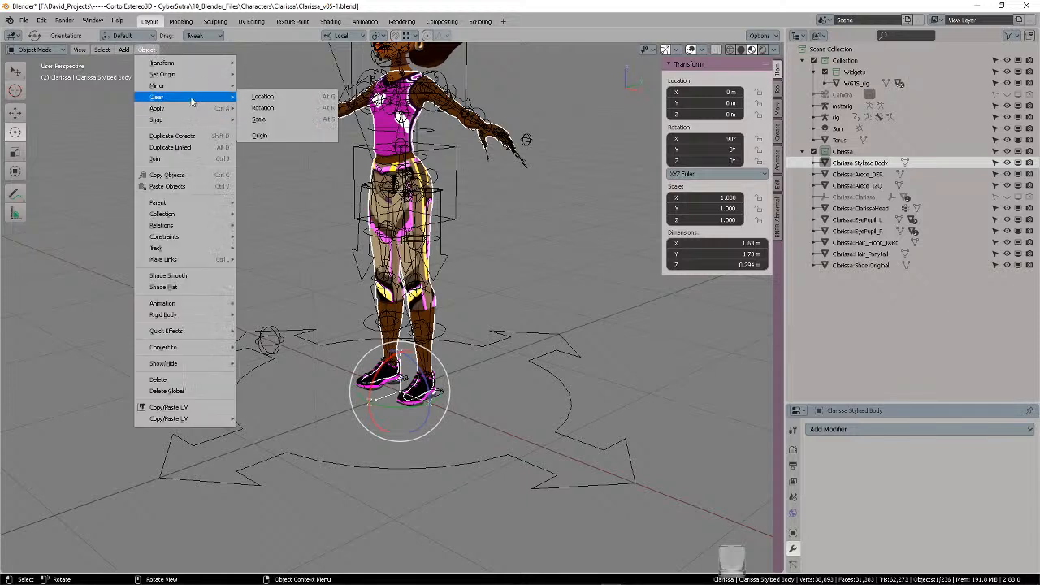
mouse_move(188, 108)
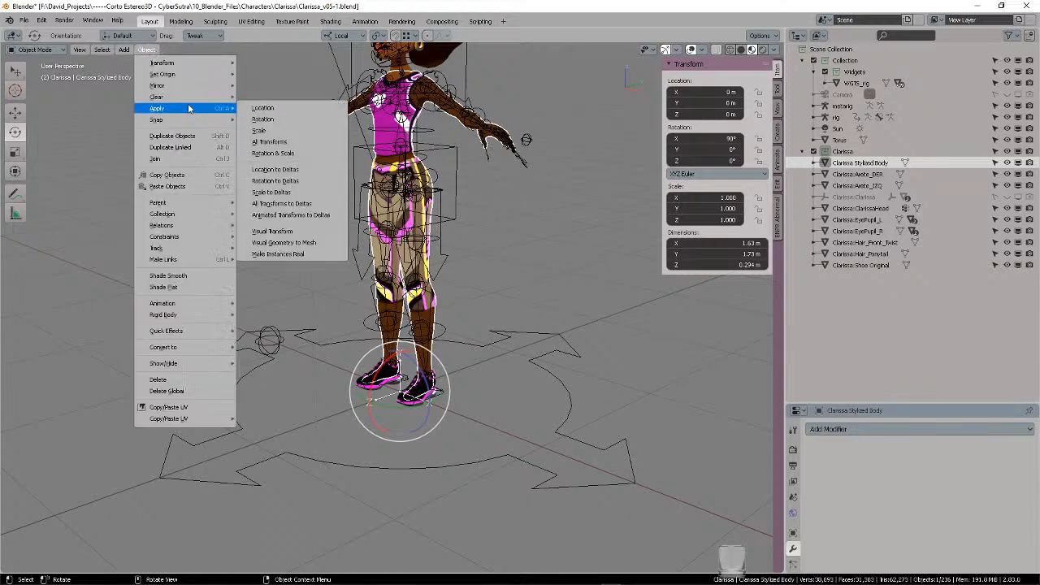
left_click(269, 142)
key("ctrl+z")
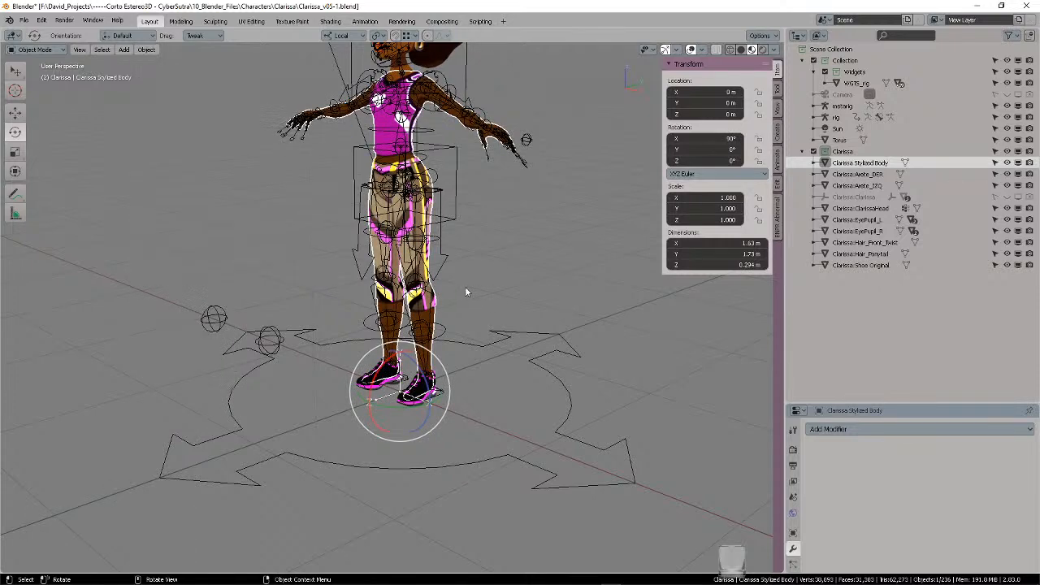
- Transfer all transforms of the Clarissa Stylized Body mesh, including the 90° X rotation, to its deltas
left_click(151, 49)
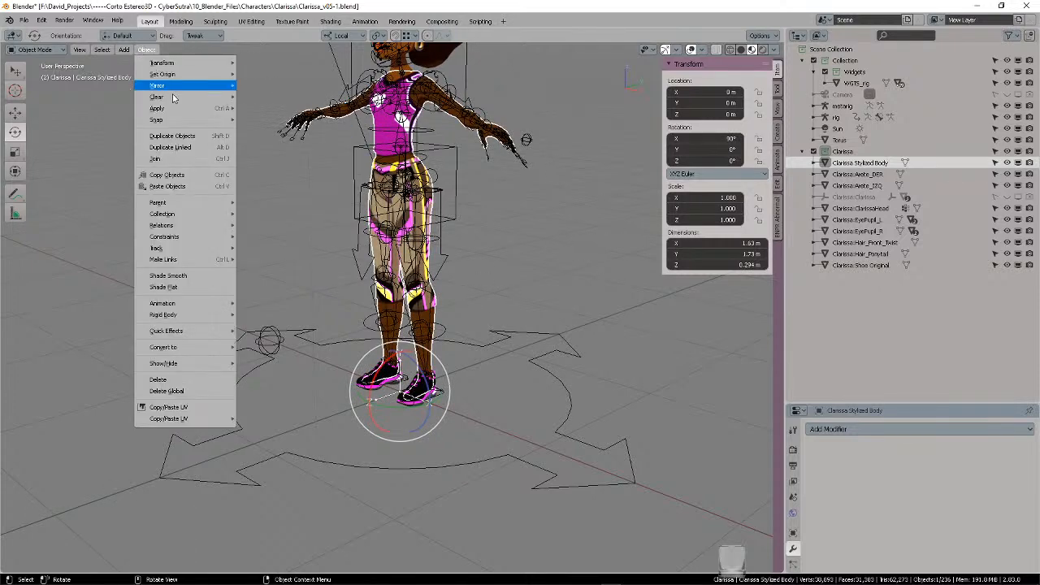
mouse_move(179, 109)
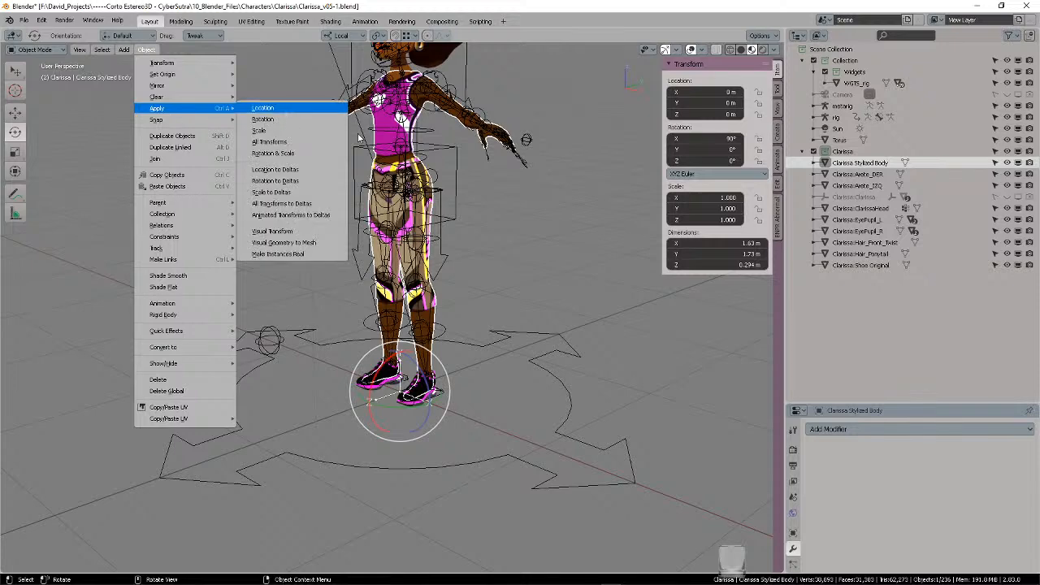
left_click(307, 205)
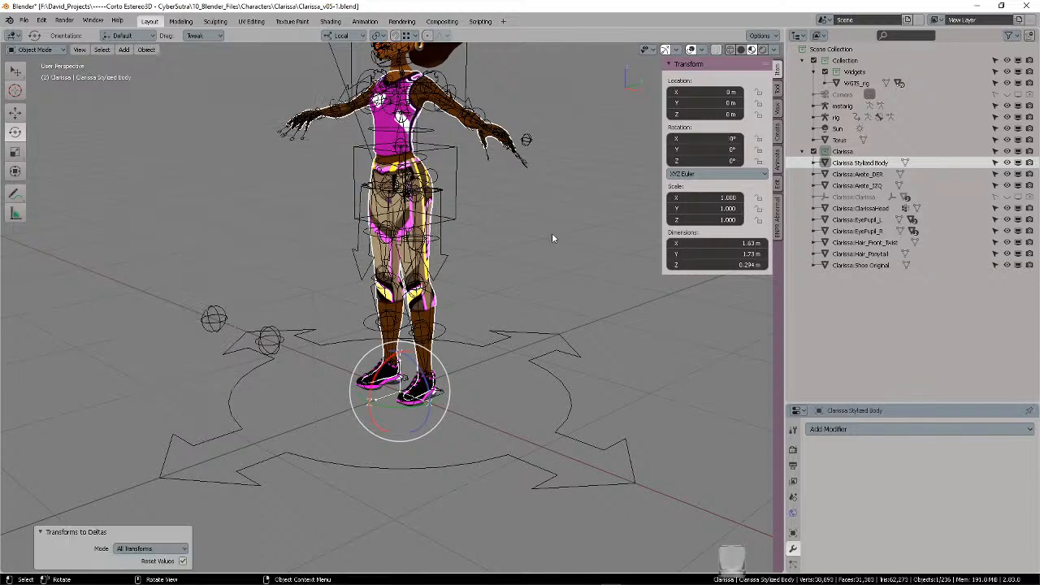
- Parent the Clarissa Stylized Body mesh to the rig using Armature Deform with Automatic Weights
scroll(552, 234, "down", 3)
middle_click_drag(491, 266, 535, 251)
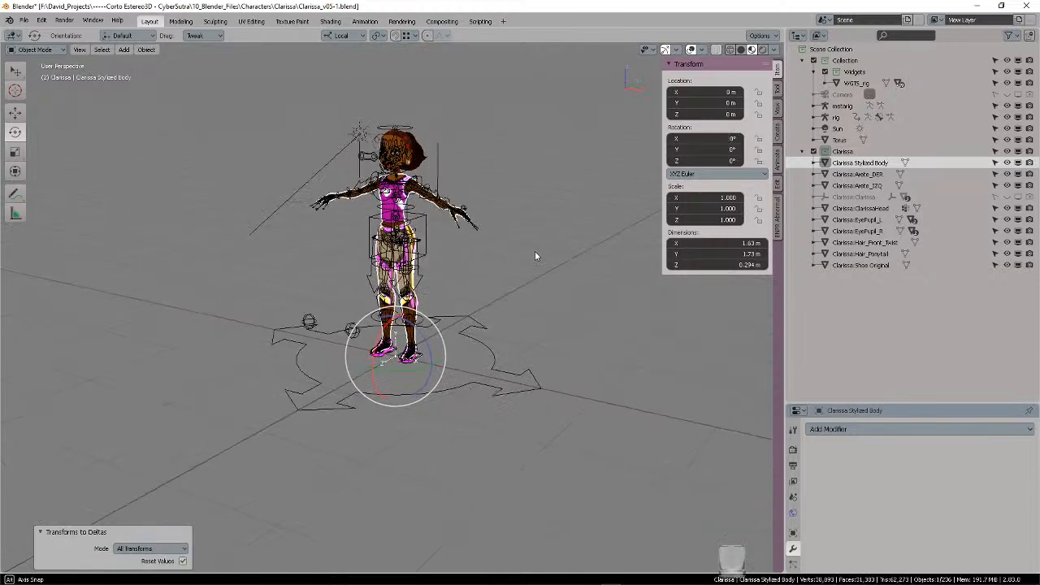
left_click(459, 311, "shift")
key("ctrl+p")
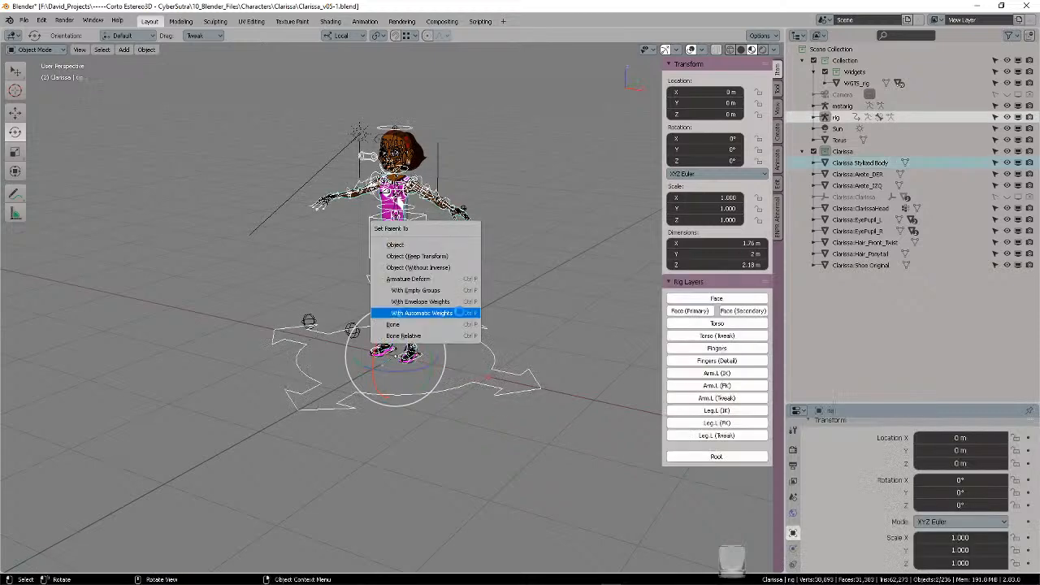
left_click(460, 313)
- Select the rig on its own, switch it to Pose Mode and select the left foot IK control
scroll(510, 283, "up", 4)
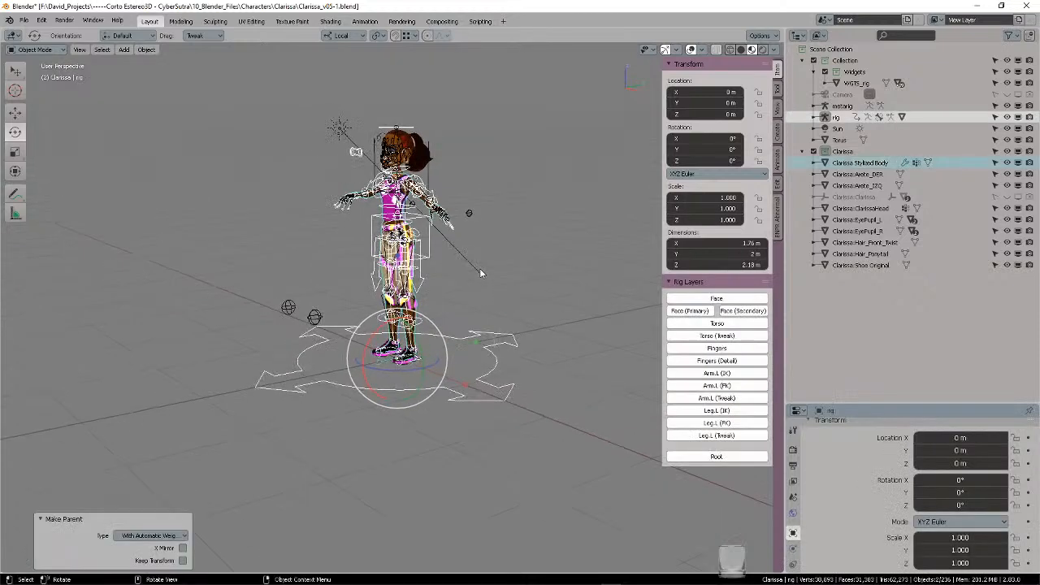
mouse_move(524, 267)
middle_mouse_down("shift")
mouse_move(512, 323)
mouse_move(543, 273)
mouse_move(520, 273)
mouse_move(534, 272)
mouse_move(528, 280)
middle_mouse_up("shift")
key("alt+a")
left_click(460, 371)
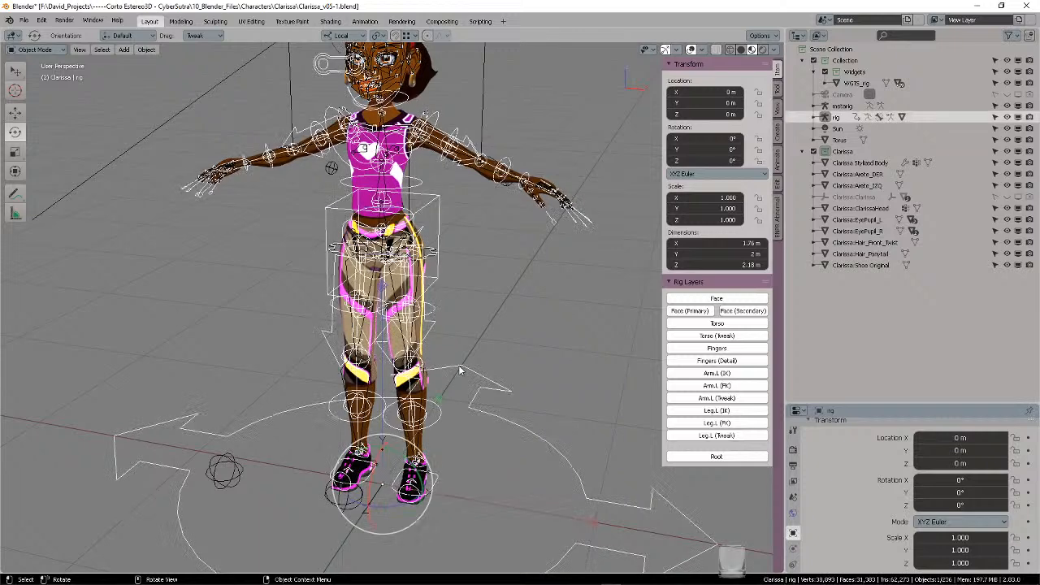
key("ctrl+Tab")
left_click(479, 430)
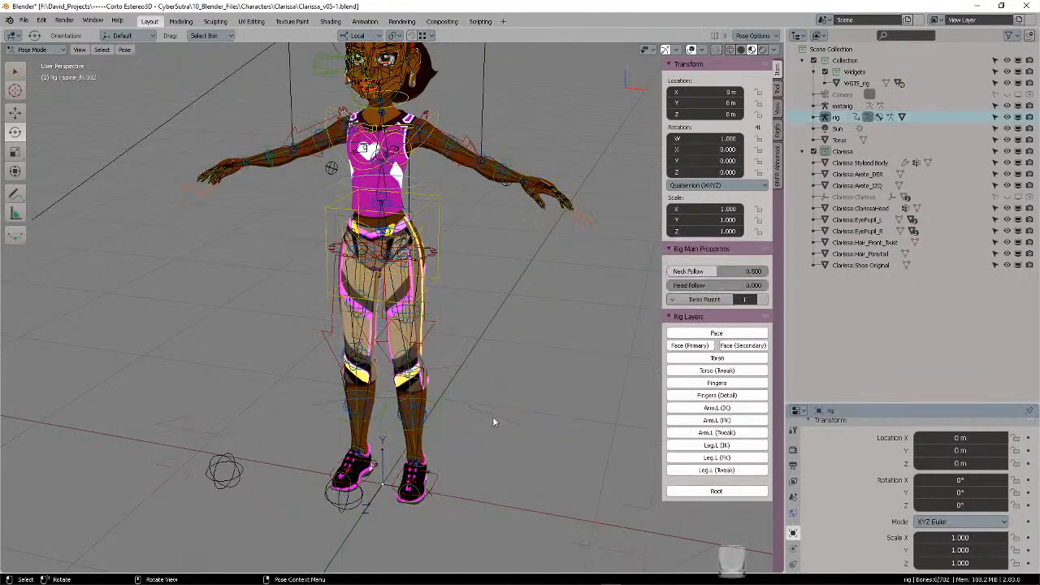
left_click(436, 474)
- Inspect the body from several angles and test-move the left foot IK control to check how the mesh deforms, cancelling the move
scroll(501, 298, "up", 5)
middle_click_drag(484, 292, 586, 308)
middle_click_drag(546, 389, 567, 370)
scroll(553, 338, "down", 4)
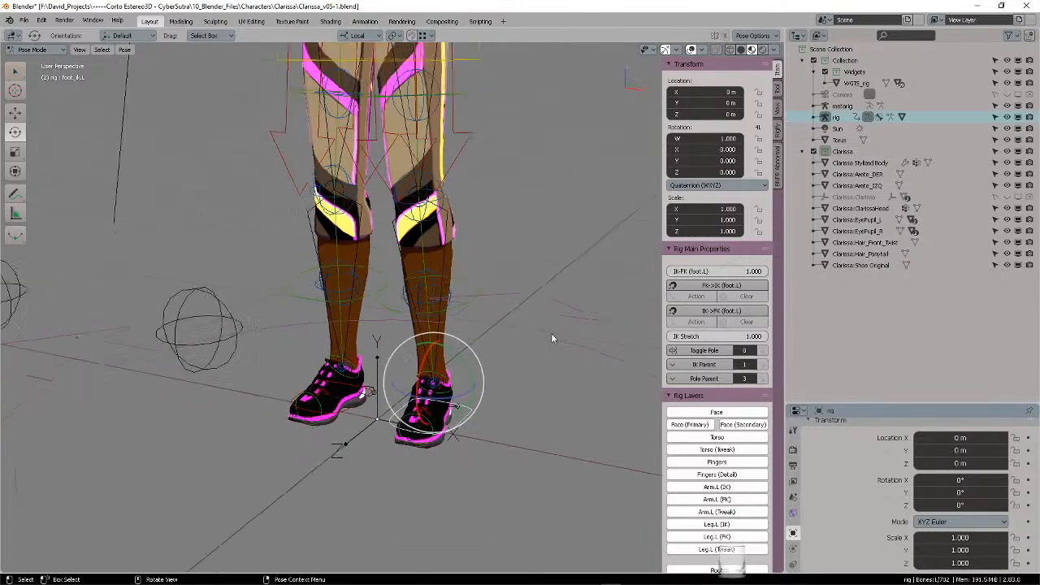
scroll(516, 307, "down", 3)
scroll(431, 144, "up", 2)
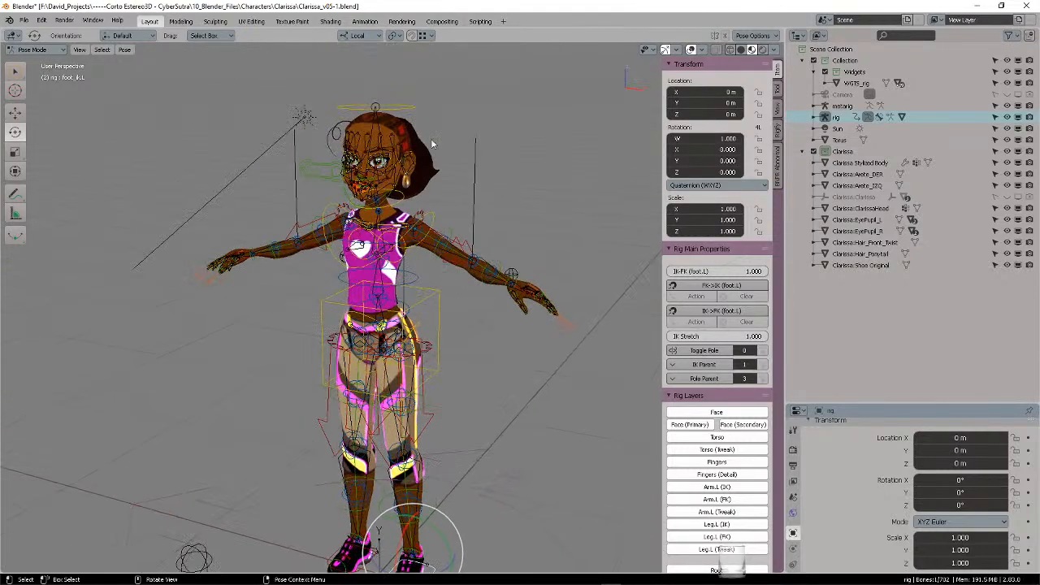
middle_click_drag(511, 378, 548, 243, "shift")
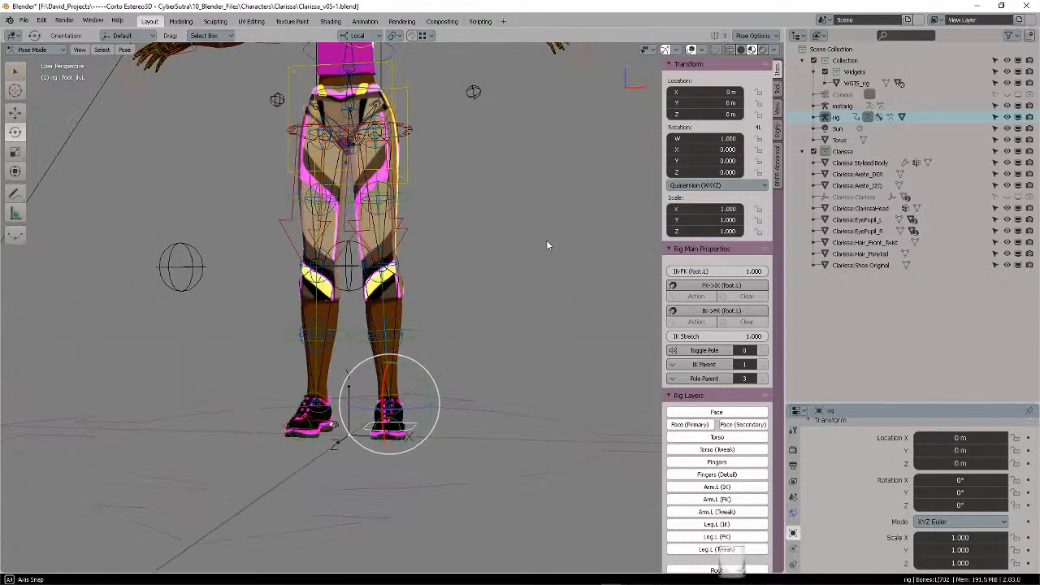
scroll(518, 326, "up", 2)
middle_click_drag(516, 328, 488, 274)
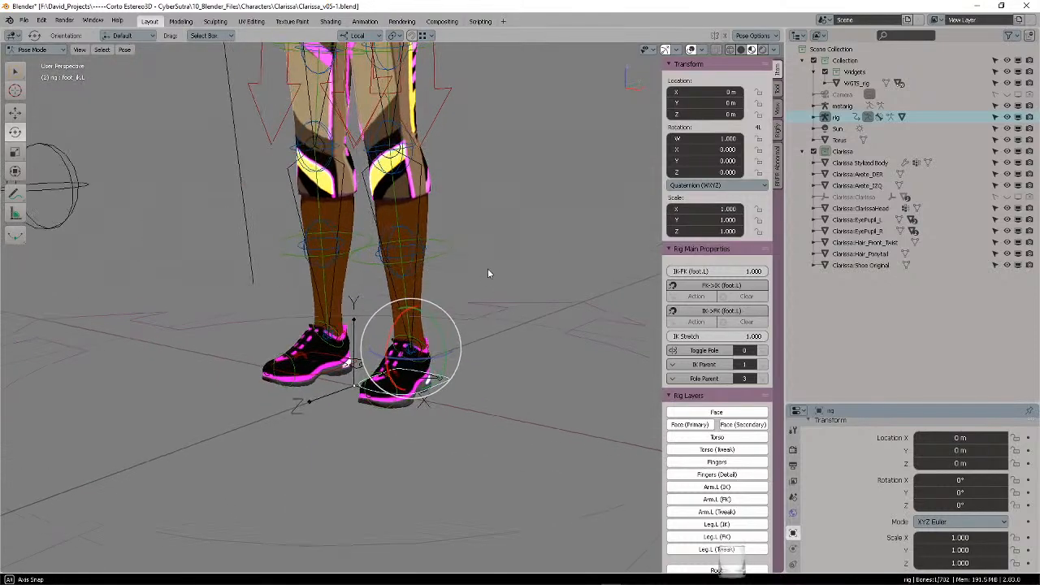
key("g")
right_click(478, 334)
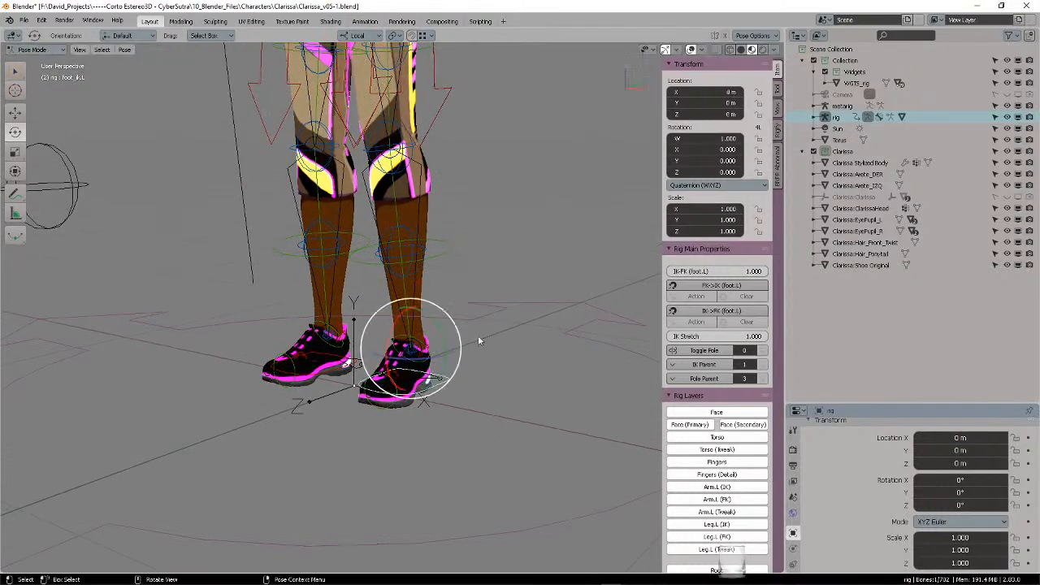
- Return the rig to Object Mode and examine its object constraints and armature properties in an enlarged Properties editor
scroll(483, 283, "down", 5)
middle_click_drag(488, 270, 489, 297, "shift")
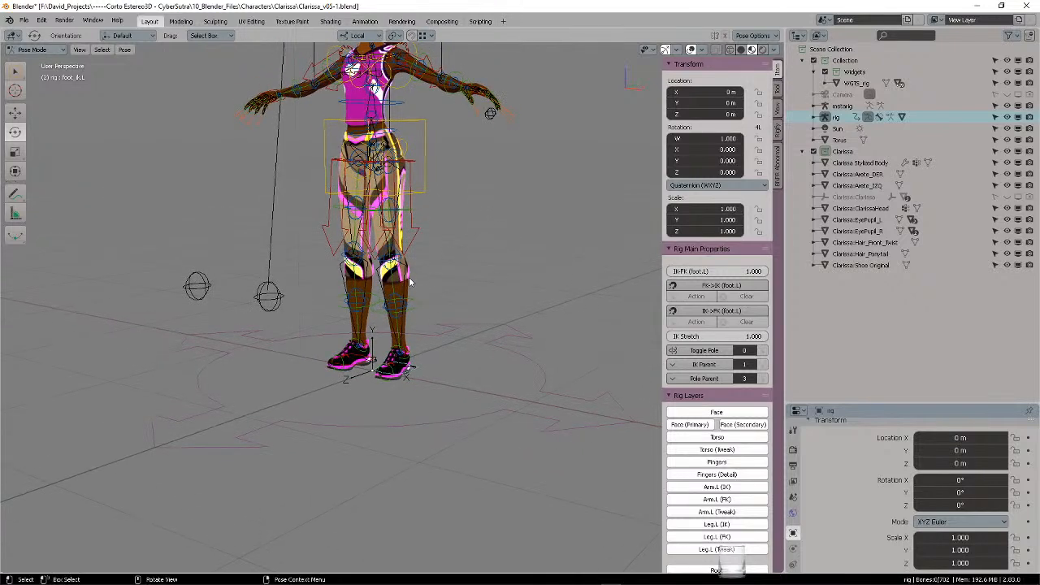
left_click(424, 243)
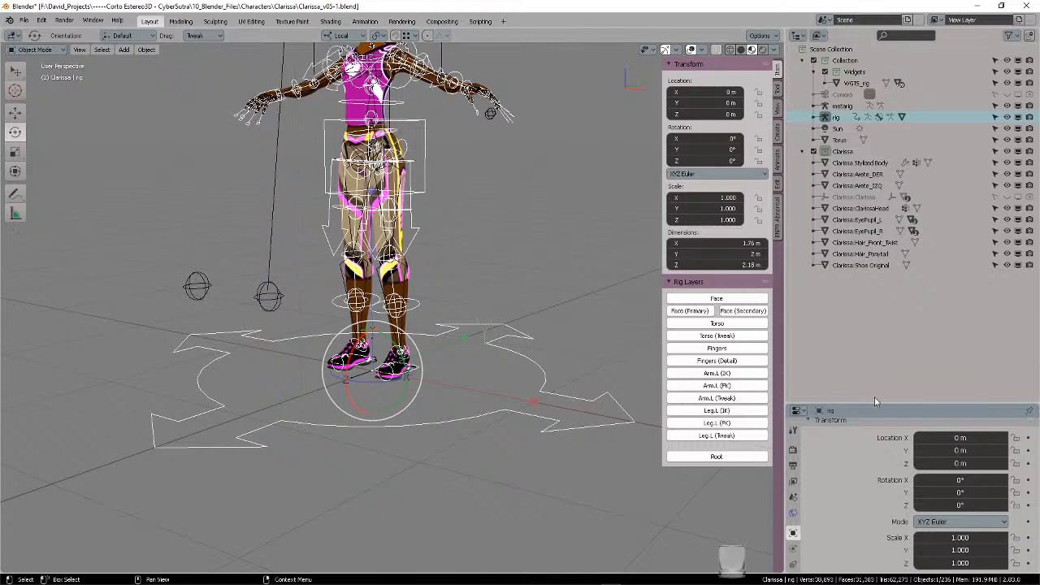
left_click_drag(881, 401, 879, 274)
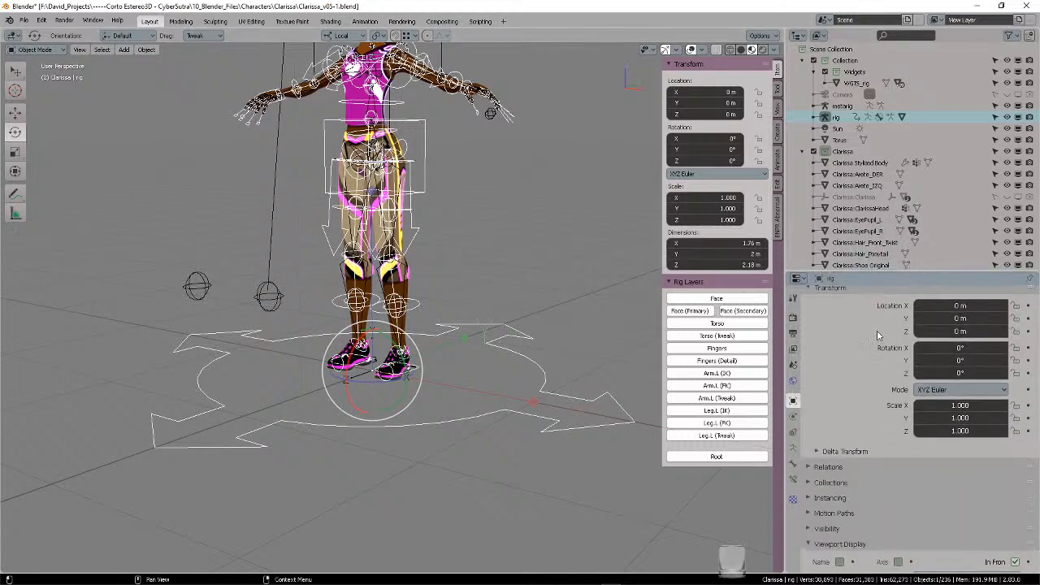
left_click(793, 432)
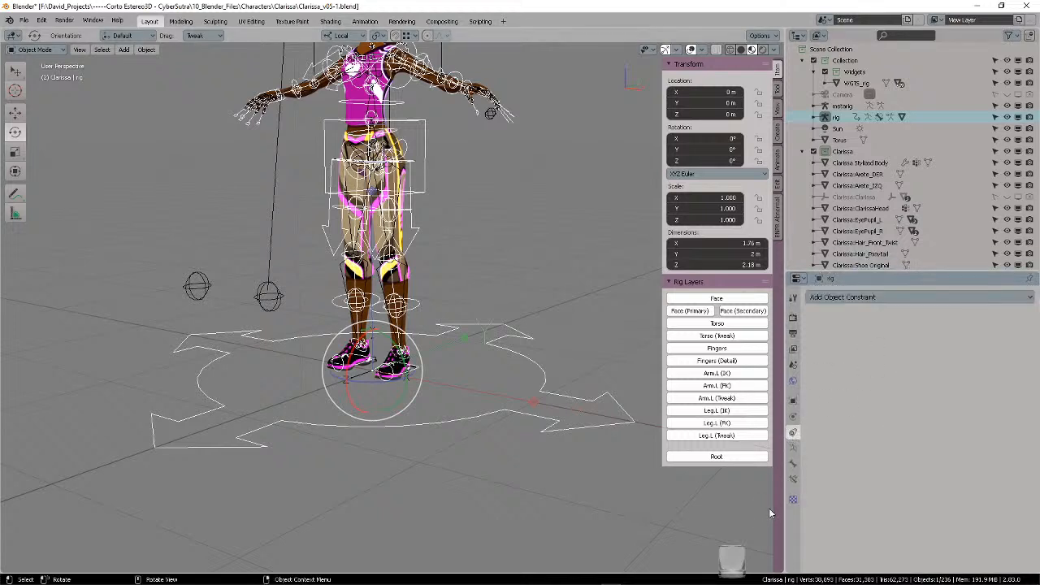
left_click(794, 448)
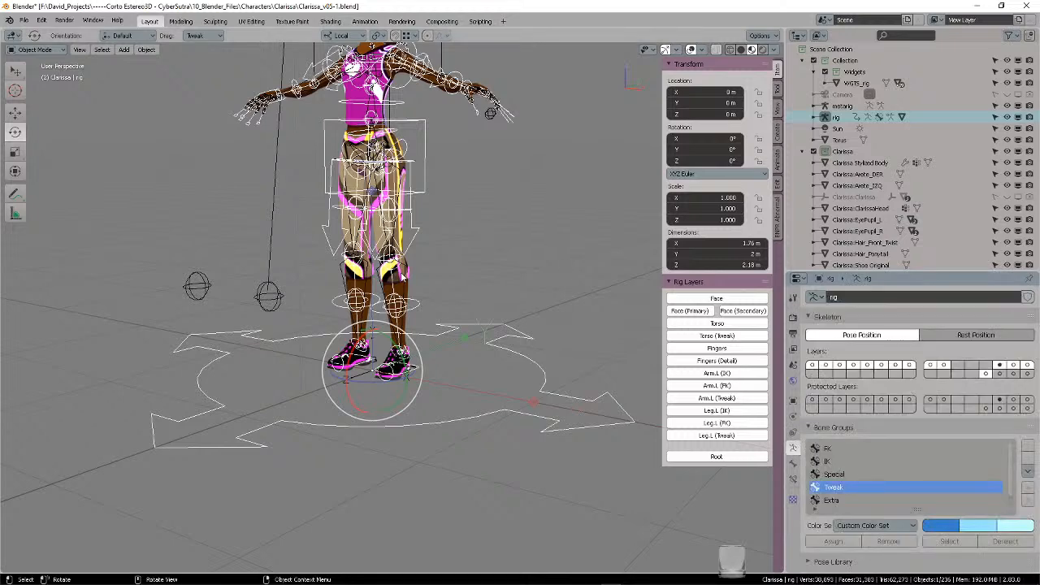
- Remove the Armature modifier from the Clarissa Stylized Body mesh
left_click(404, 276)
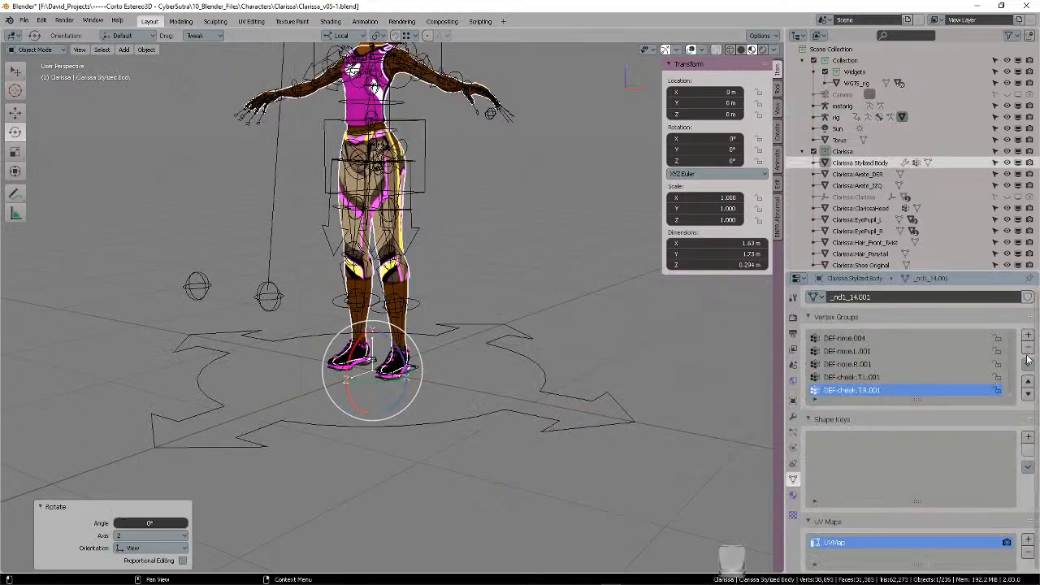
left_click(794, 416)
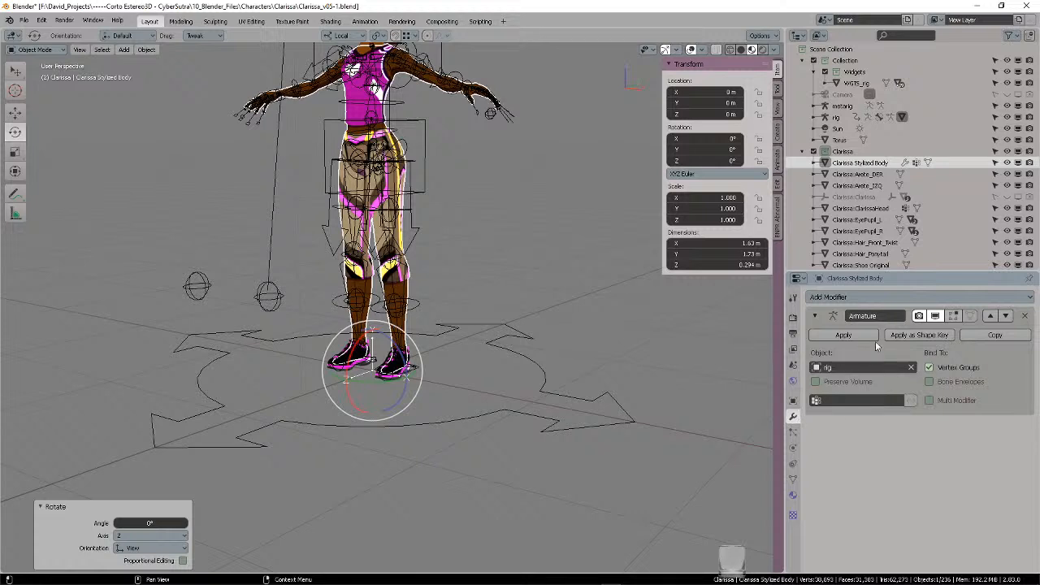
left_click(1025, 317)
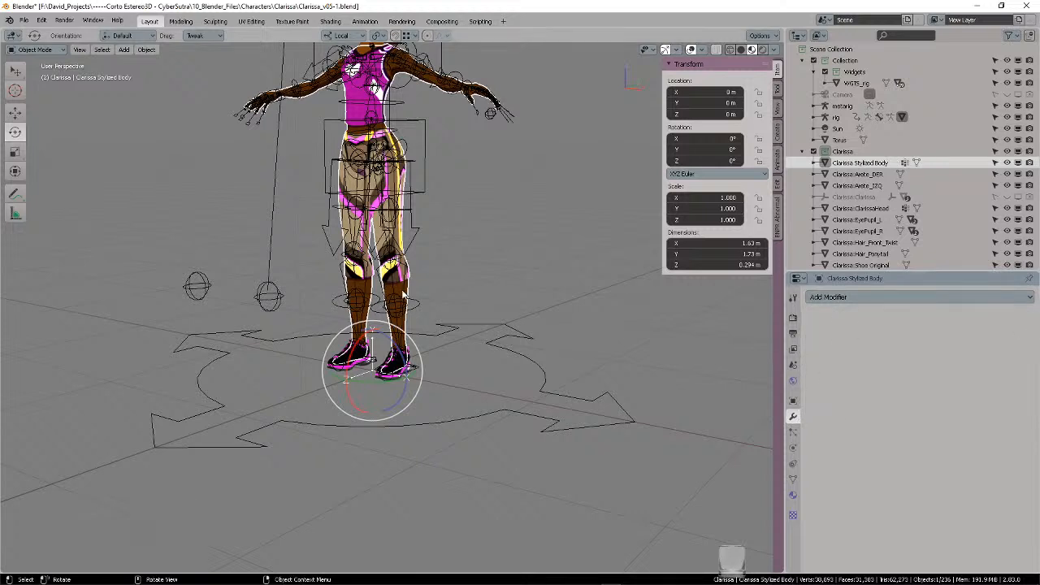
- Delete all vertex groups from the Clarissa Stylized Body mesh
left_click(794, 479)
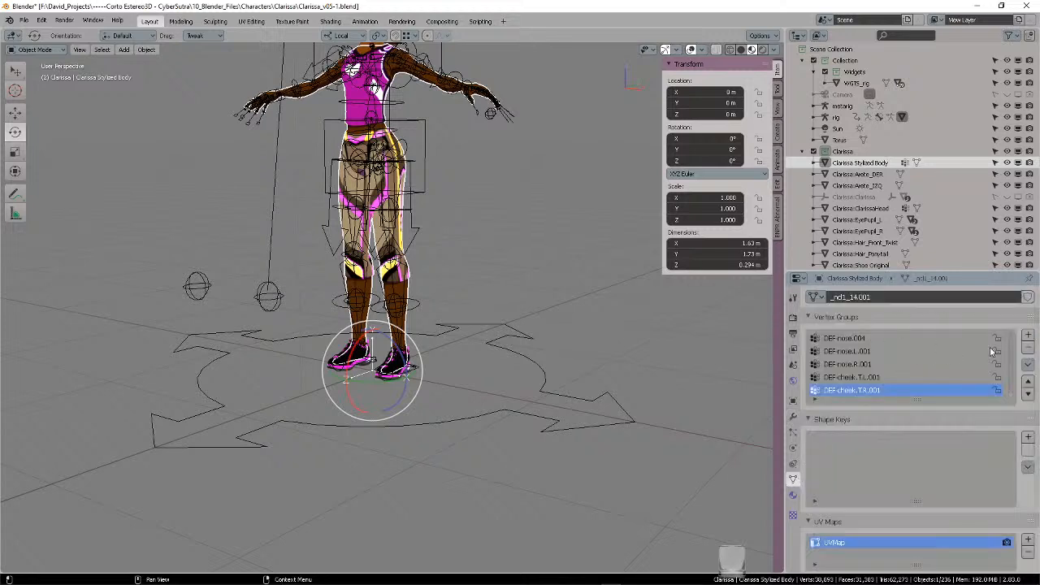
left_click(1028, 364)
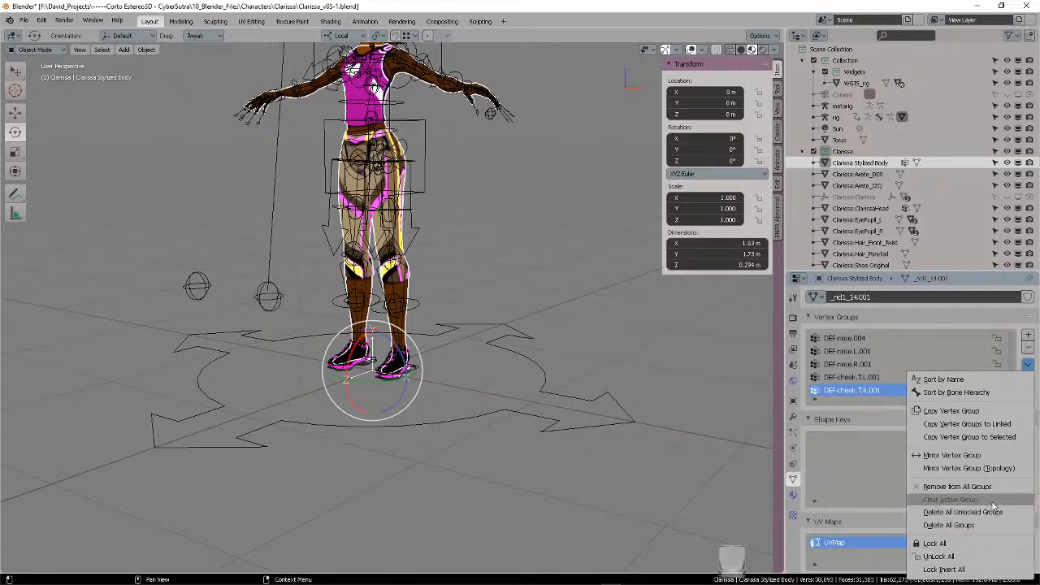
left_click(969, 526)
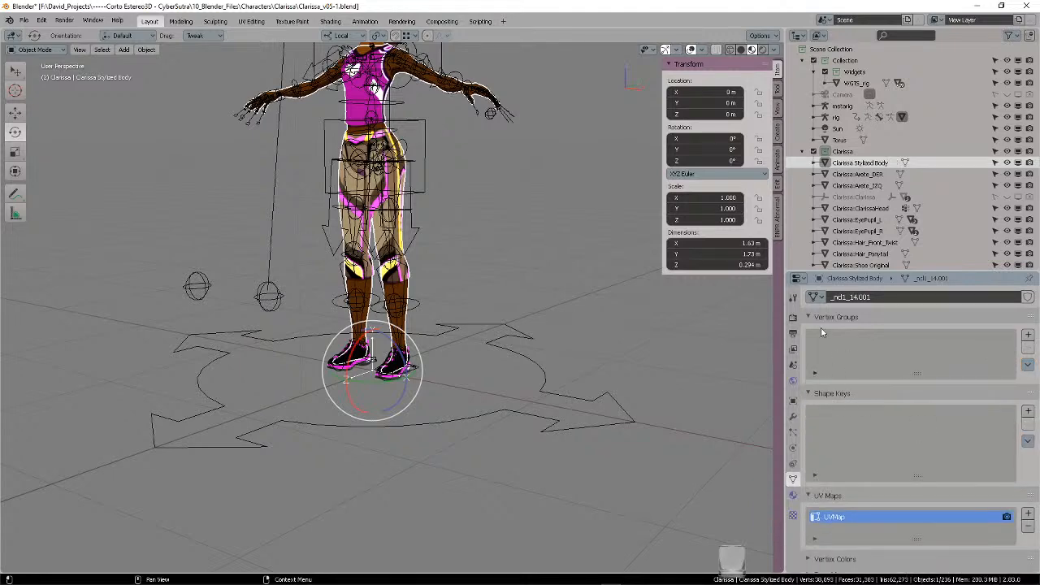
- Clear the body mesh's parent while keeping its transformation, and activate the selection tool
middle_click_drag(523, 190, 523, 232)
key("alt+p")
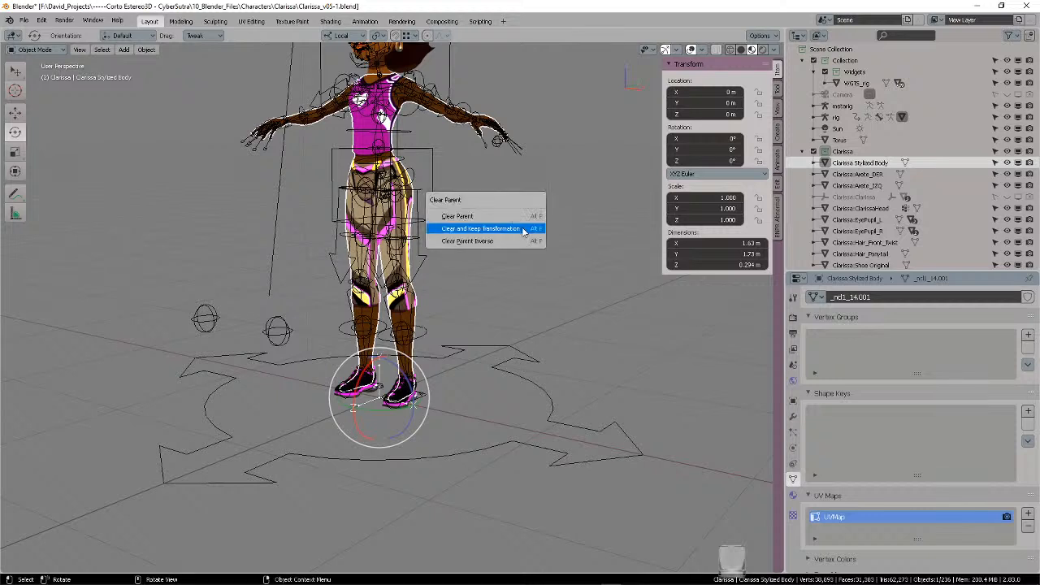
left_click(494, 230)
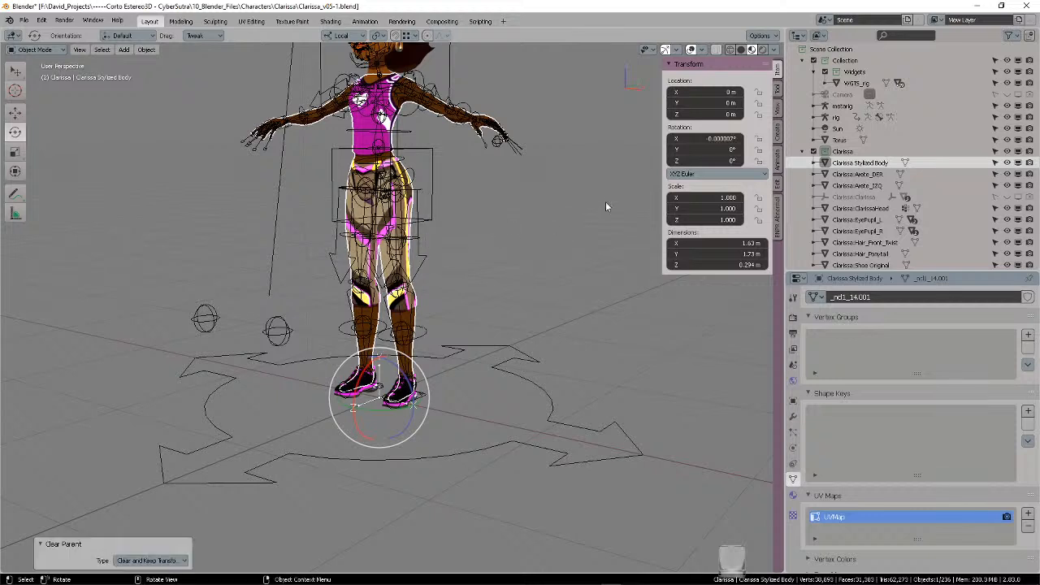
left_click(146, 49)
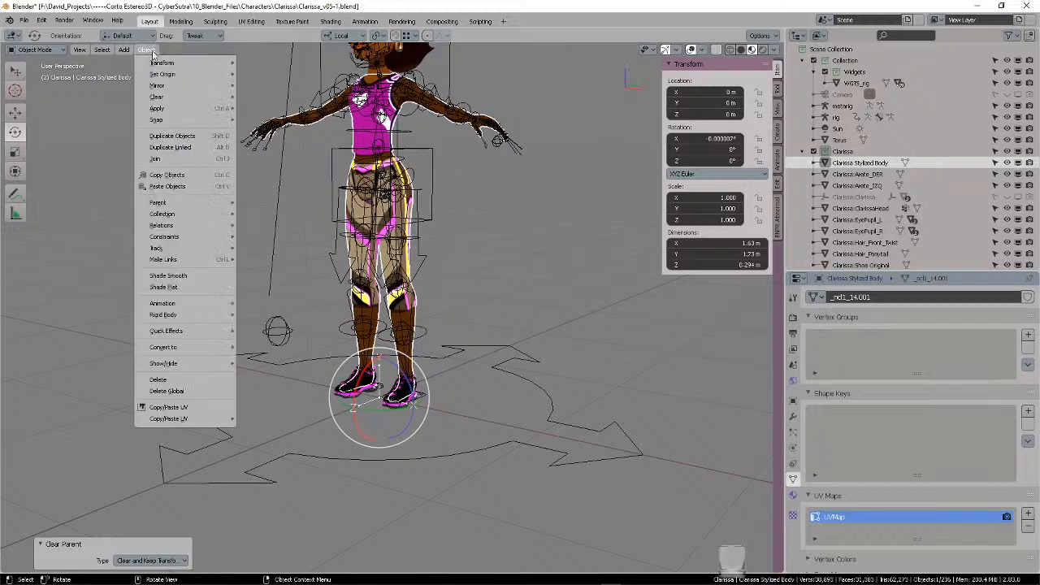
left_click(17, 72)
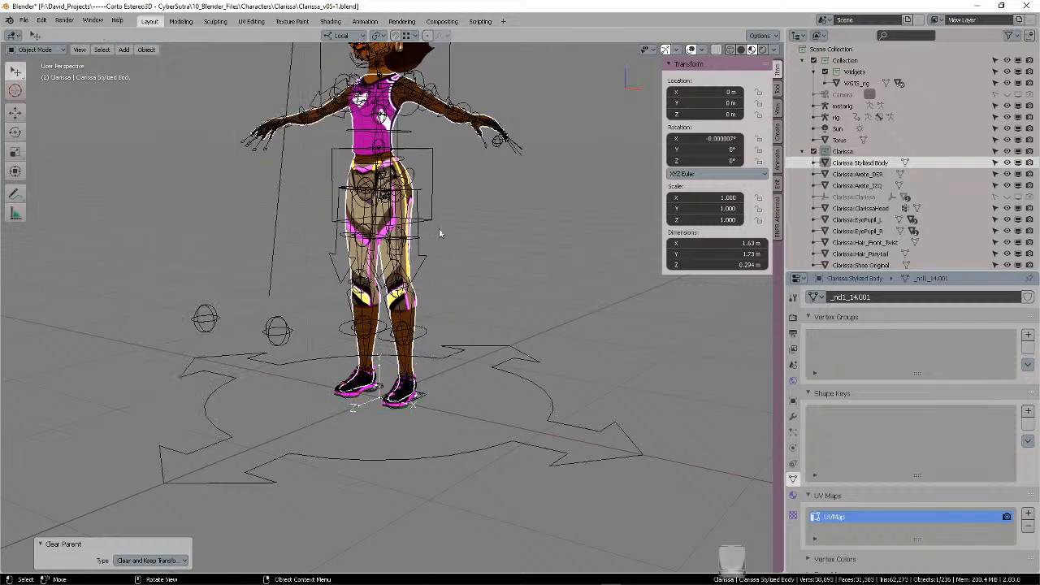
- Merge all of the body mesh's vertices by distance in Edit Mode and return to Object Mode with nothing selected
left_click(485, 221)
middle_click_drag(485, 220, 421, 184, "shift")
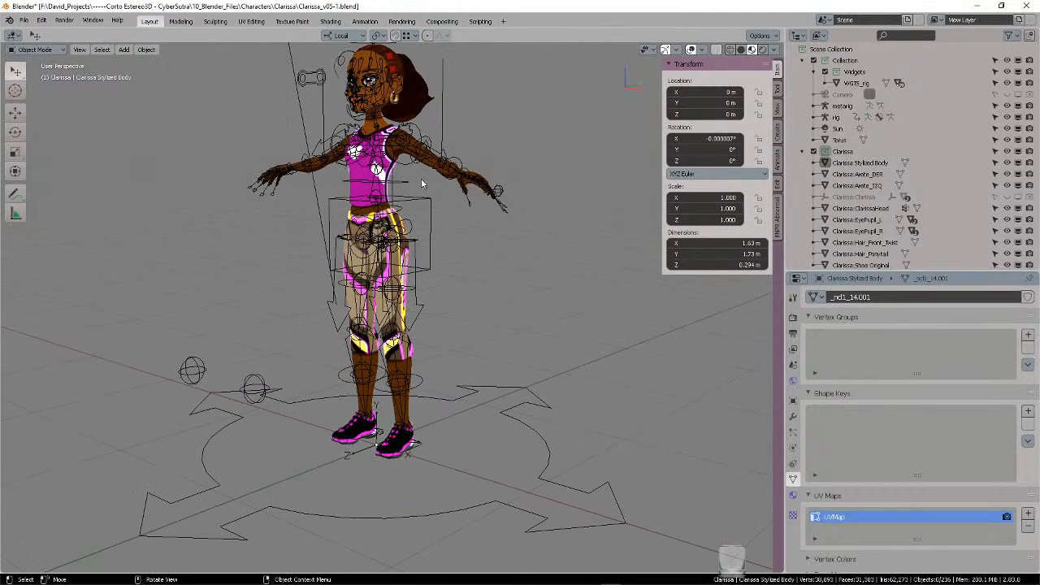
left_click(355, 176)
key("ctrl+Tab")
left_click(439, 171)
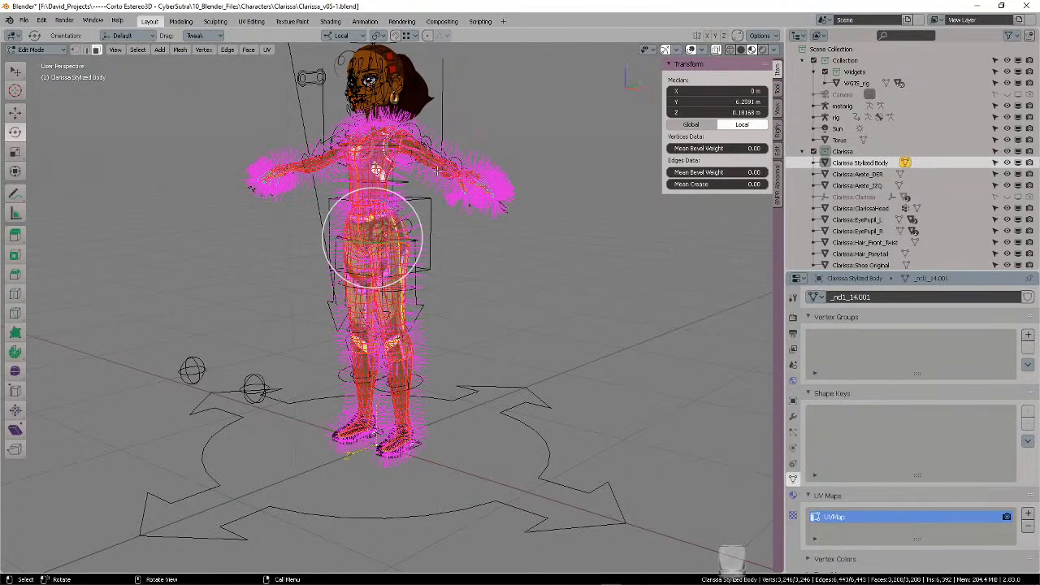
key("F3")
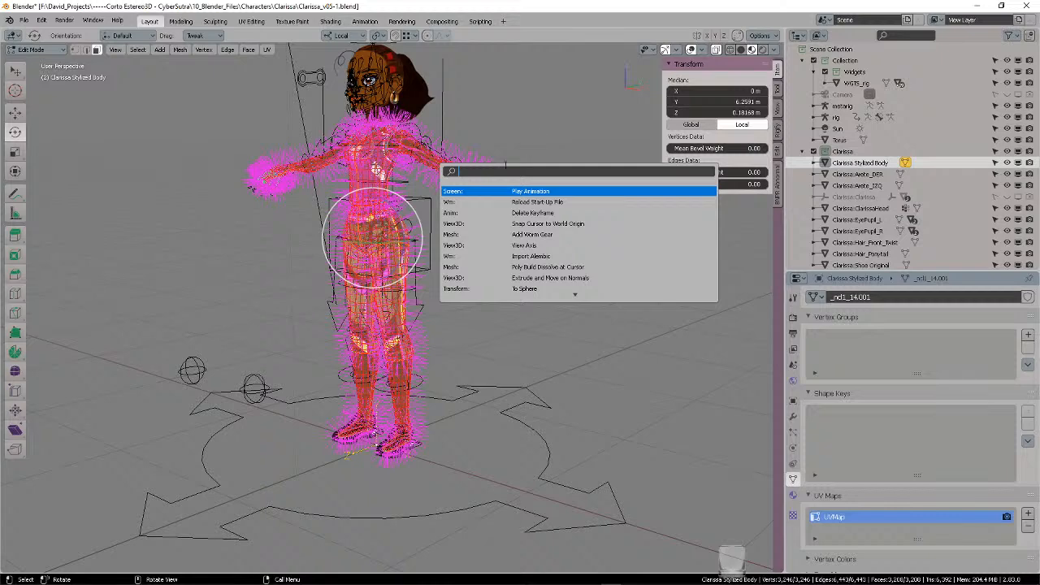
type("MERGE BY")
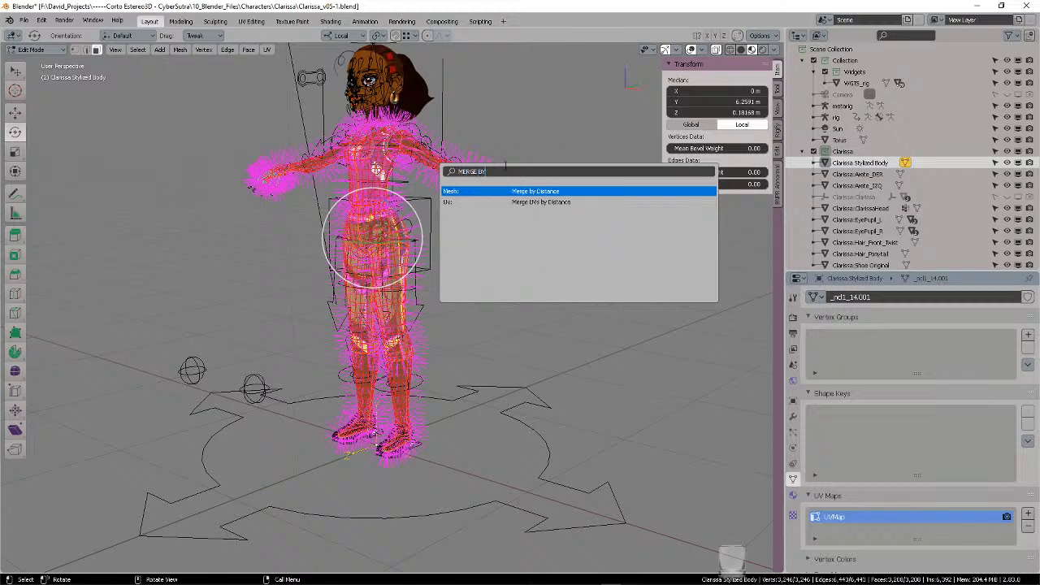
key("Return")
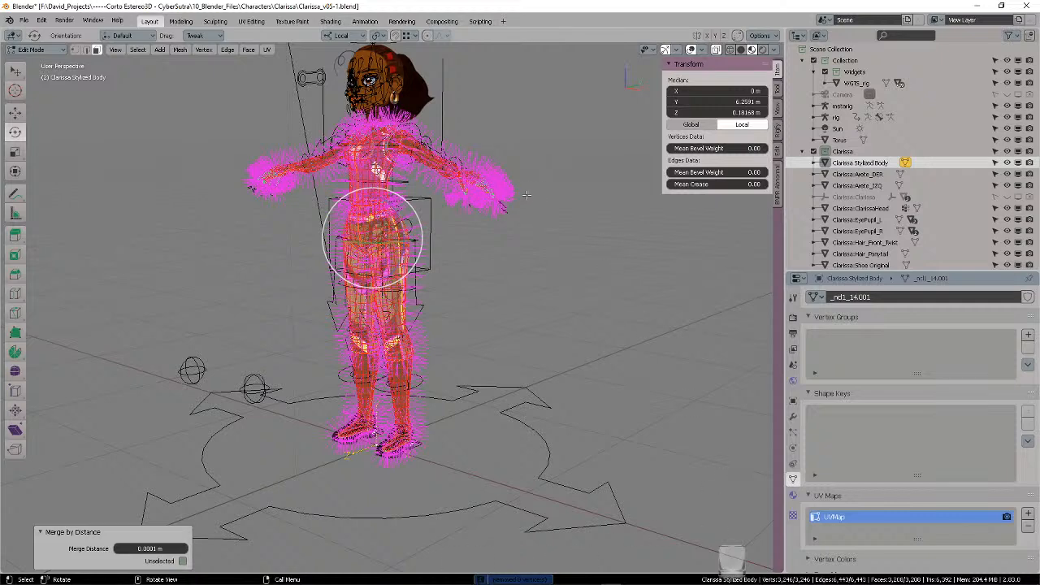
key("ctrl+Tab")
left_click(443, 195)
left_click(561, 271)
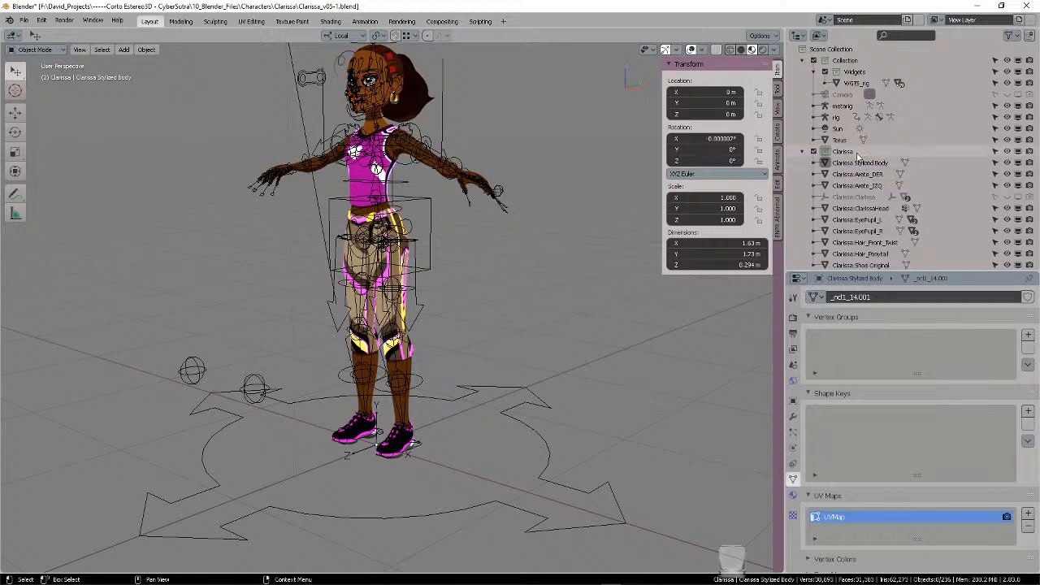
- Move the objects from Clarissa Stylized Body through Clarissa:Shoe Original into the collection named Collection, and save the file
left_click(860, 162)
scroll(863, 175, "down", 1)
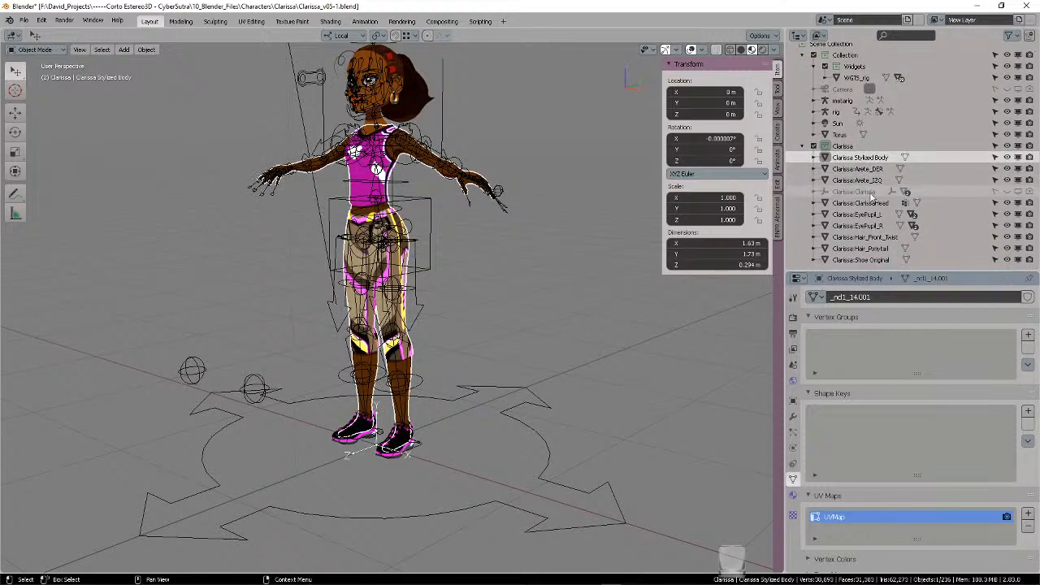
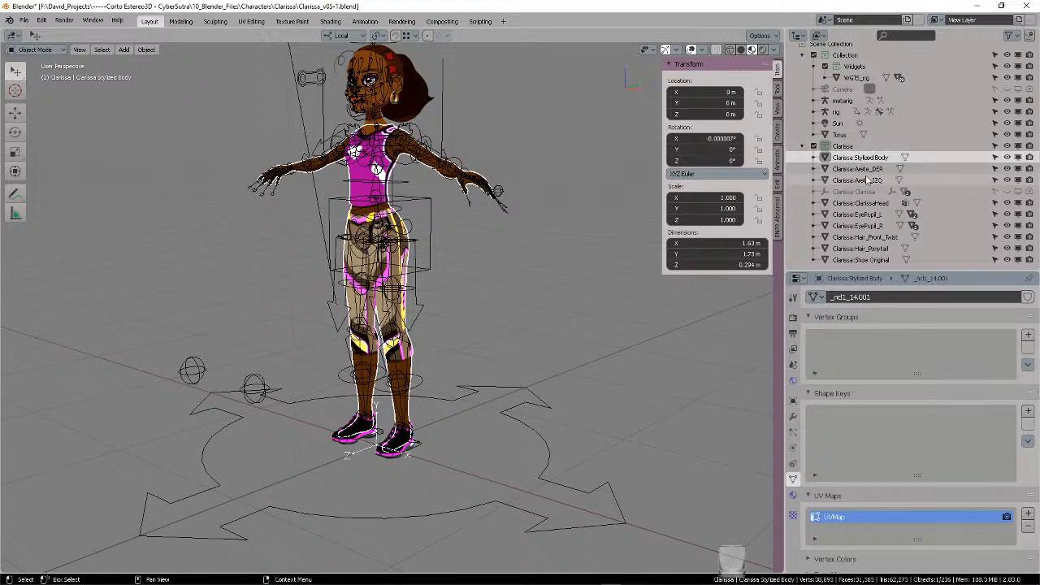
left_click(863, 180, "shift")
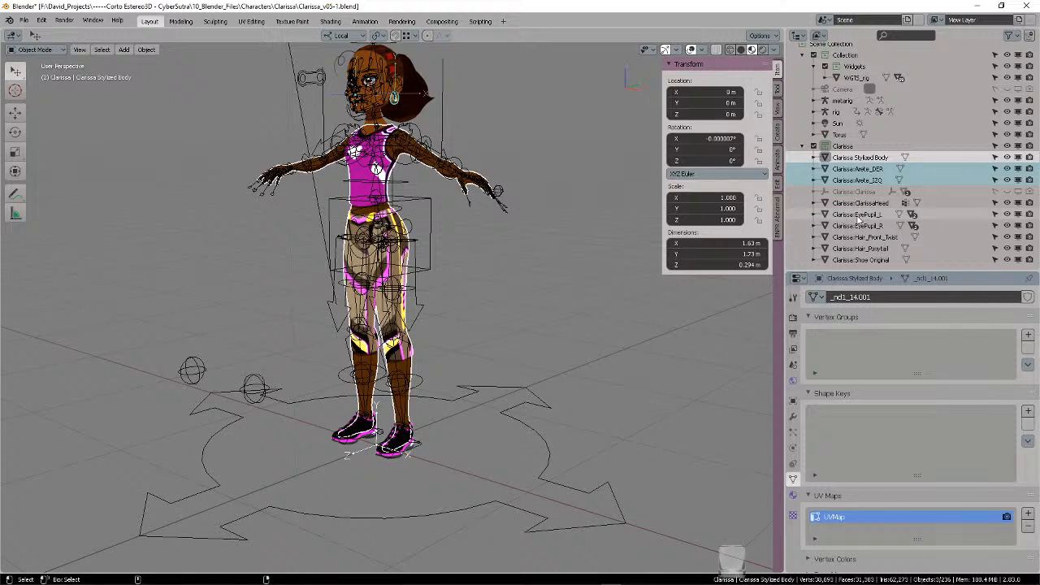
left_click(863, 260, "shift")
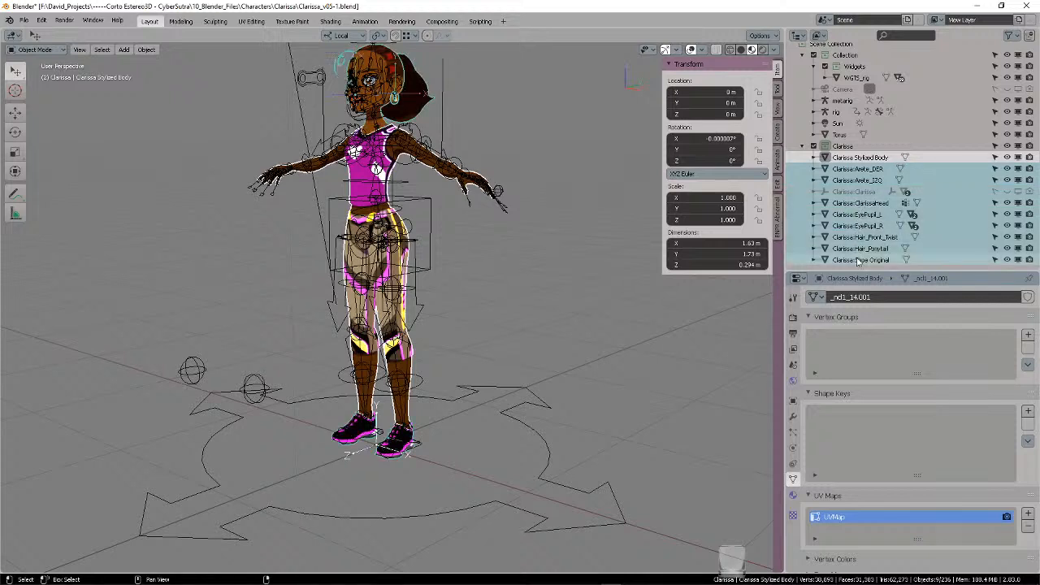
key("m")
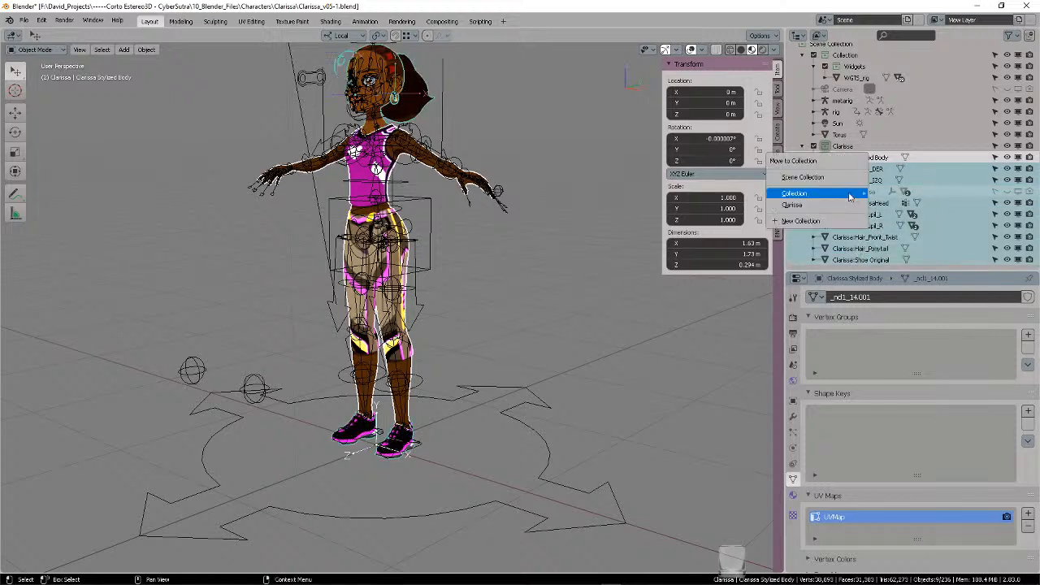
mouse_move(850, 196)
left_click(896, 193)
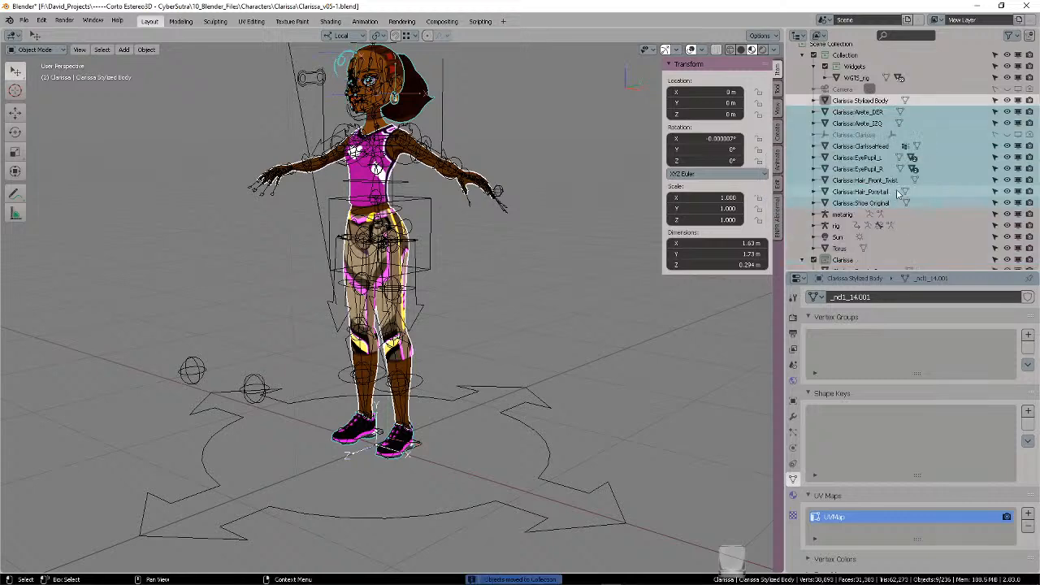
key("ctrl+s")
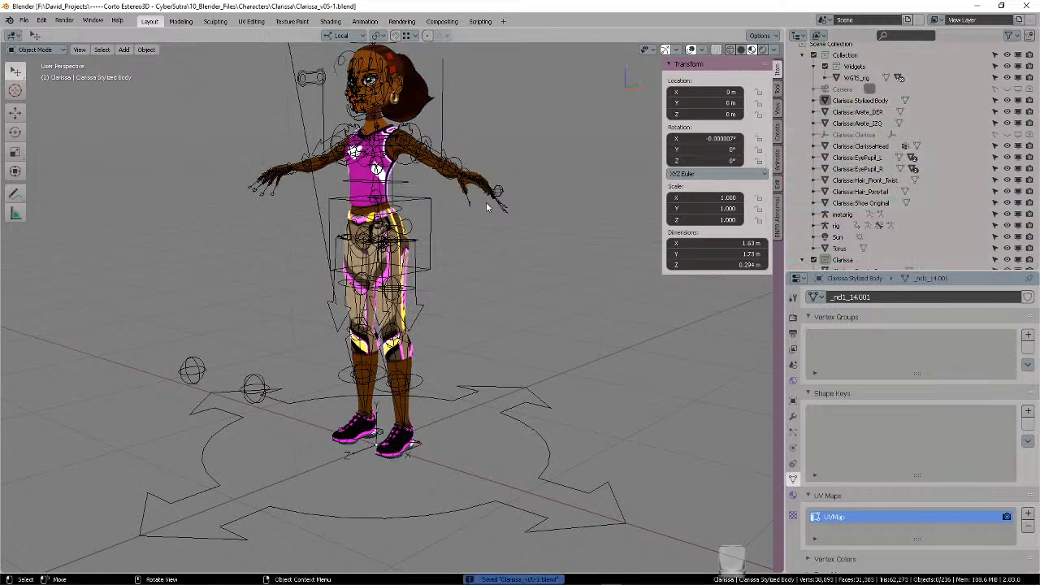
mouse_move(474, 316)
middle_mouse_down()
mouse_move(460, 328)
mouse_move(487, 329)
middle_mouse_up()
scroll(478, 335, "down", 2)
scroll(488, 330, "up", 3)
scroll(504, 323, "up", 2)
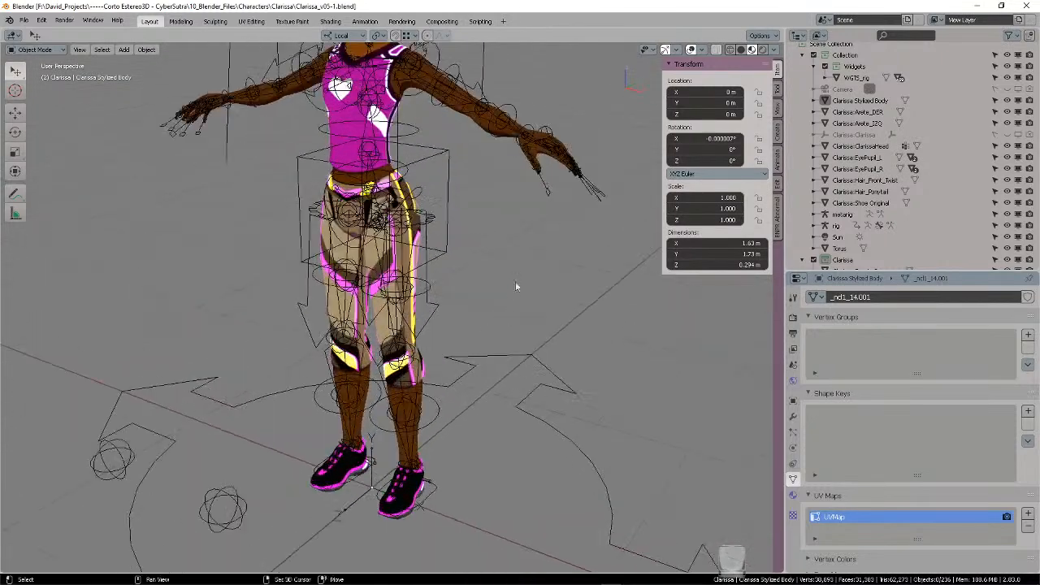
middle_click_drag(515, 281, 535, 330, "shift")
middle_click_drag(535, 330, 563, 315)
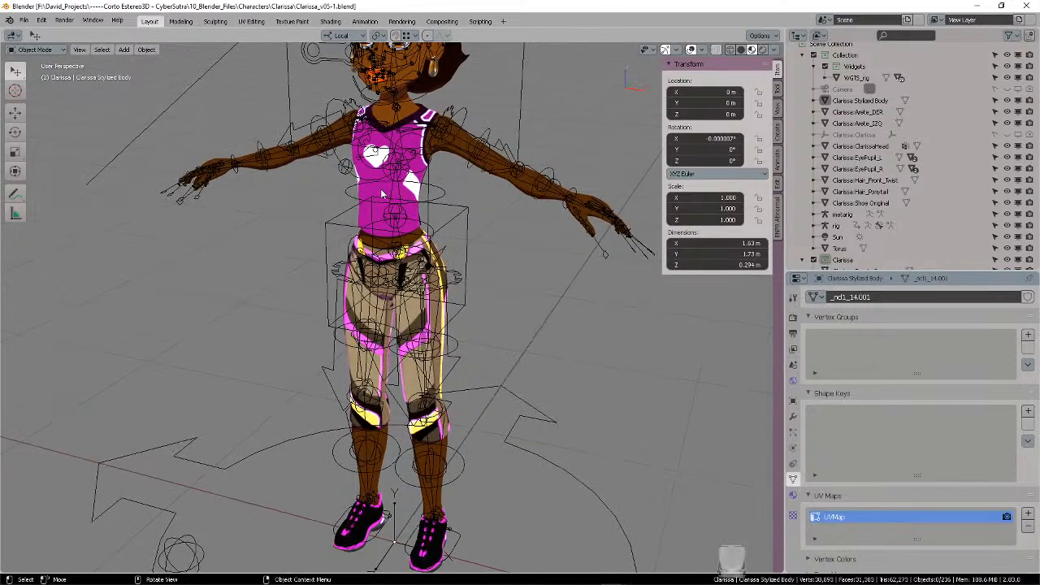
left_click(380, 188)
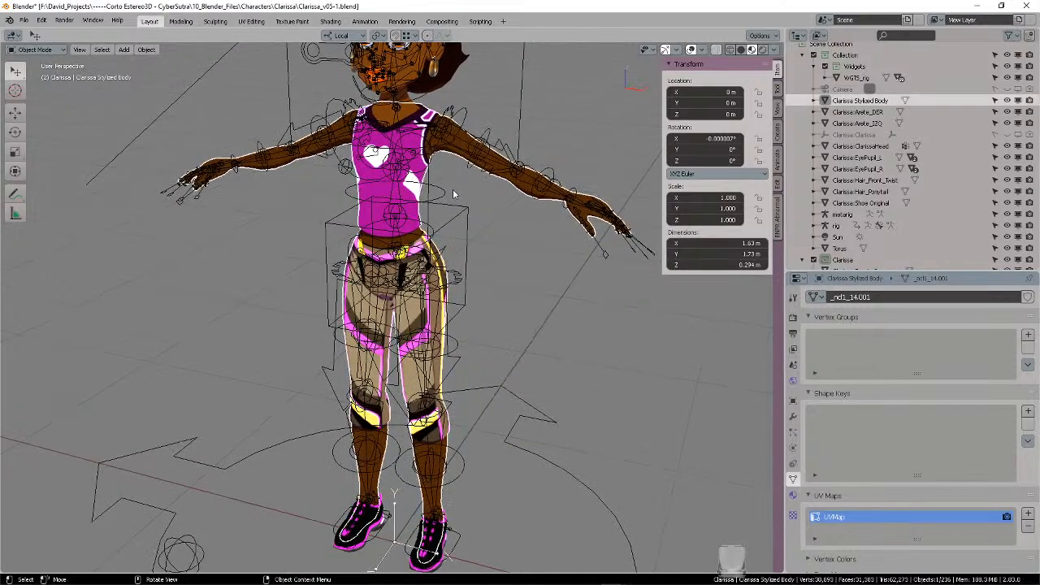
scroll(476, 233, "down", 5)
middle_click_drag(476, 232, 478, 399)
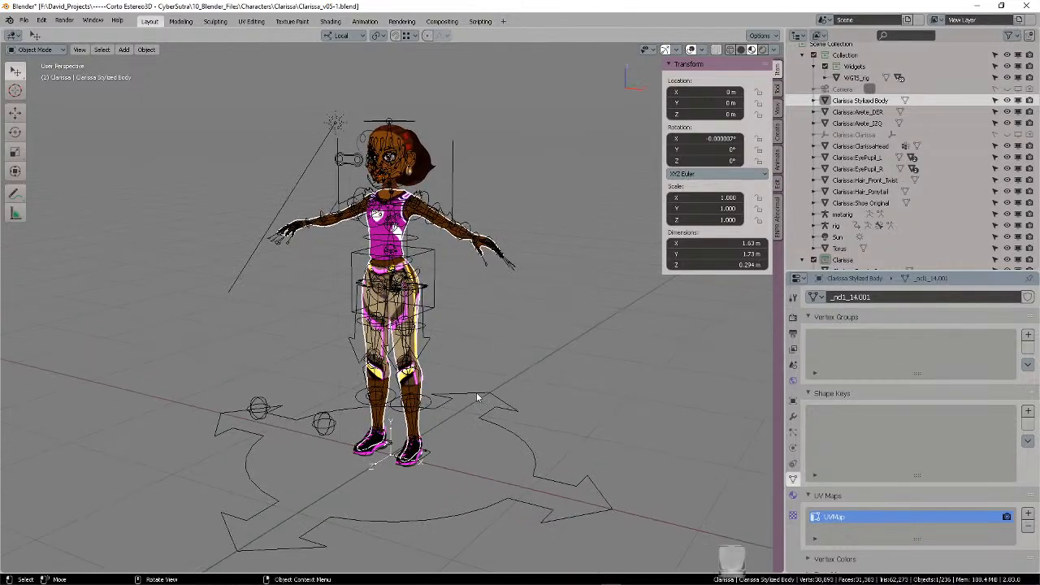
left_click(478, 398)
mouse_move(504, 348)
middle_mouse_down()
mouse_move(520, 351)
mouse_move(490, 354)
mouse_move(522, 348)
middle_mouse_up()
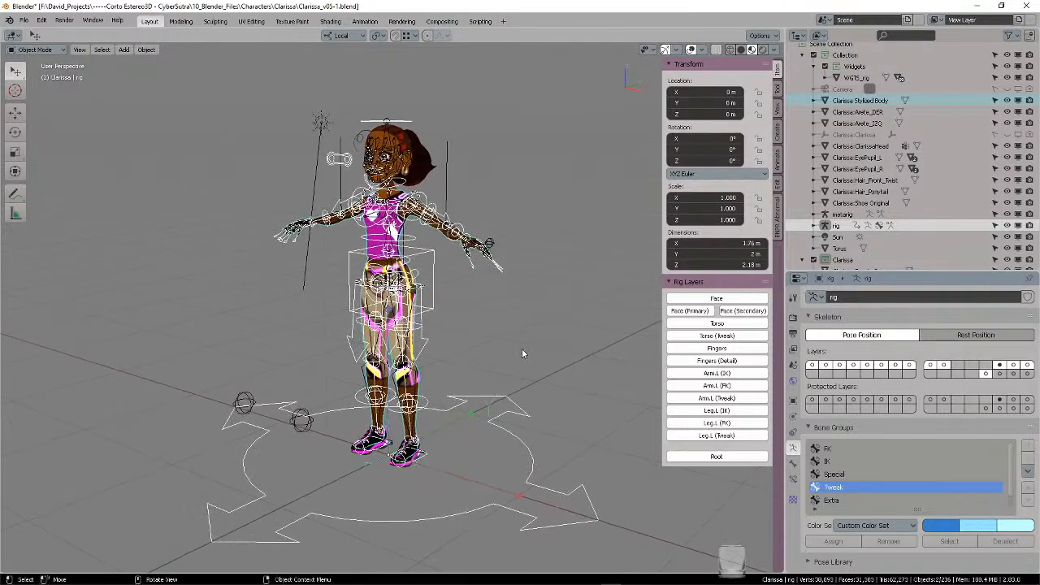
scroll(529, 342, "up", 2)
left_click(512, 209)
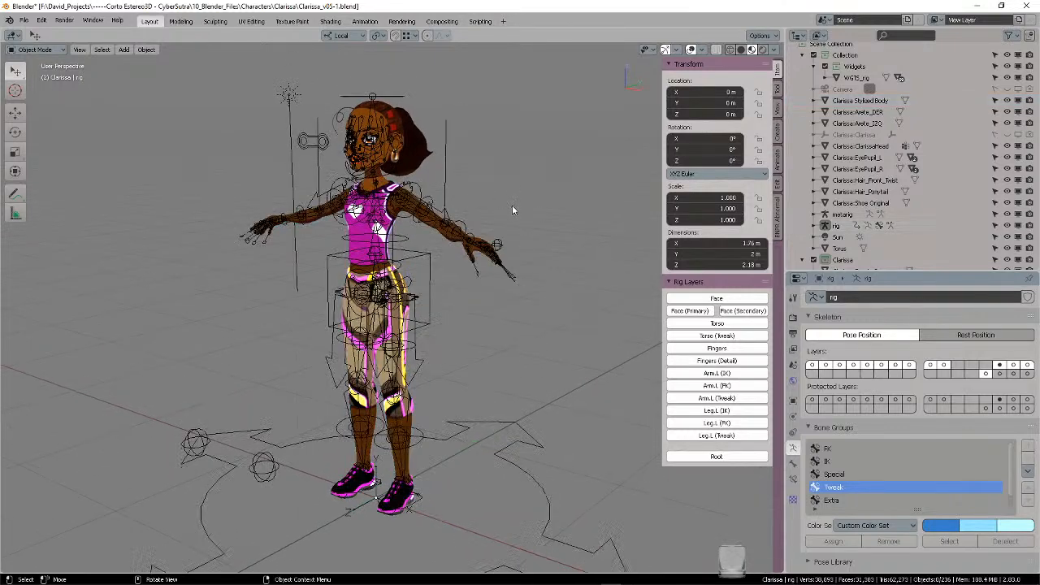
left_click(360, 234)
middle_click_drag(483, 391, 470, 363)
left_click(471, 364)
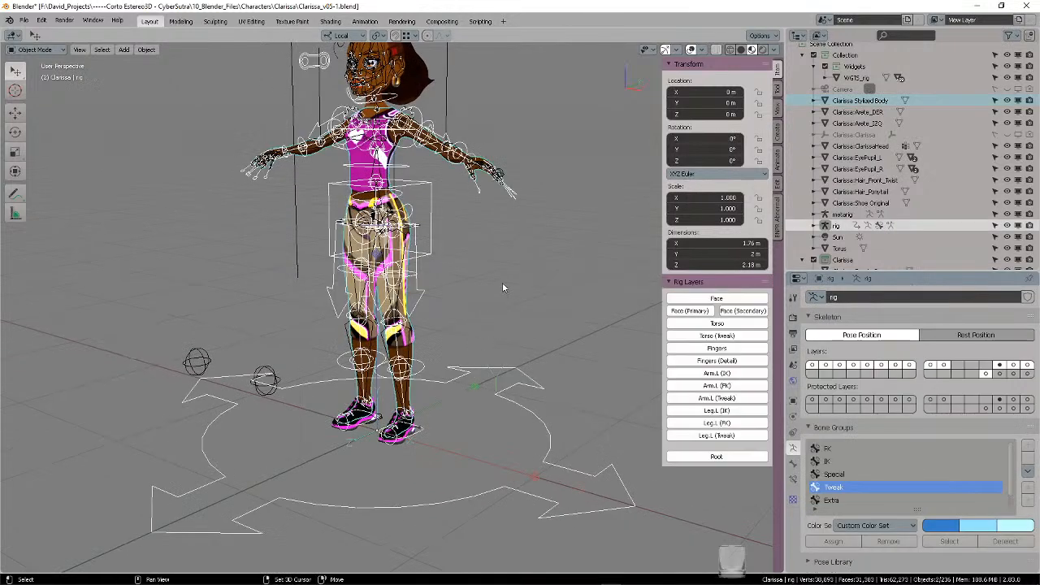
middle_click_drag(503, 282, 469, 312)
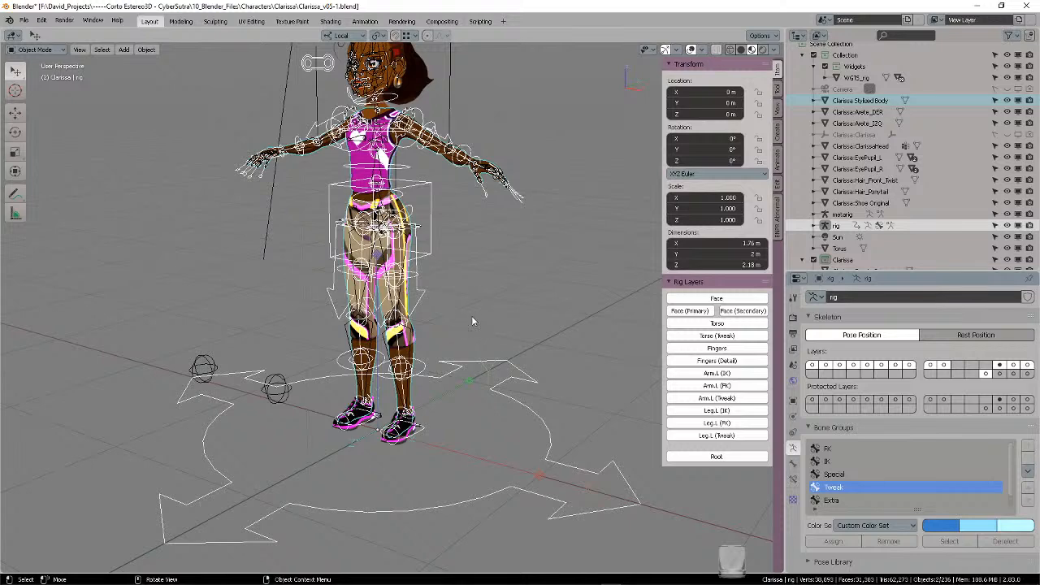
middle_click_drag(521, 264, 526, 302)
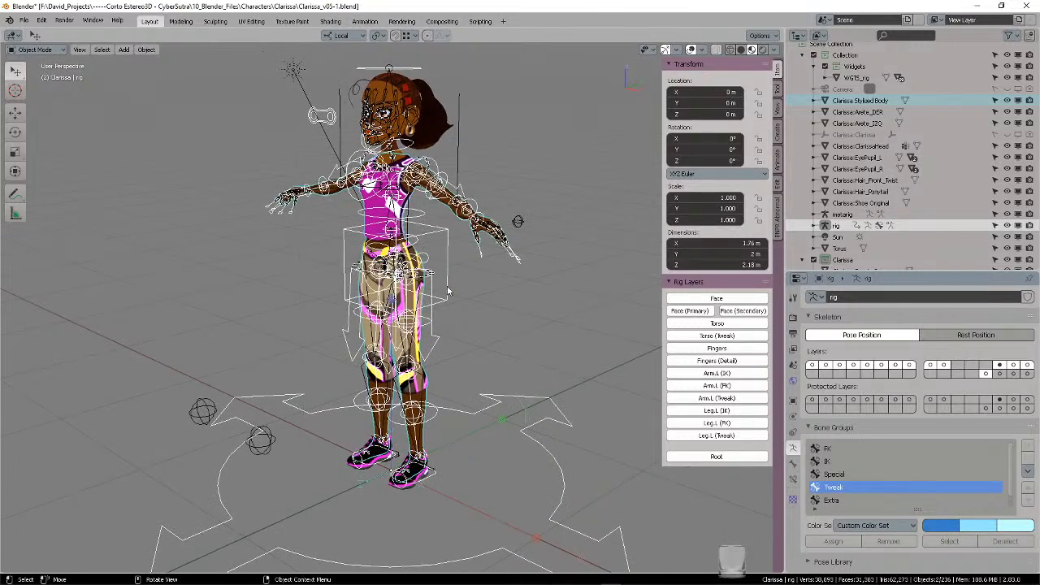
middle_click_drag(552, 249, 551, 254)
left_click(381, 206)
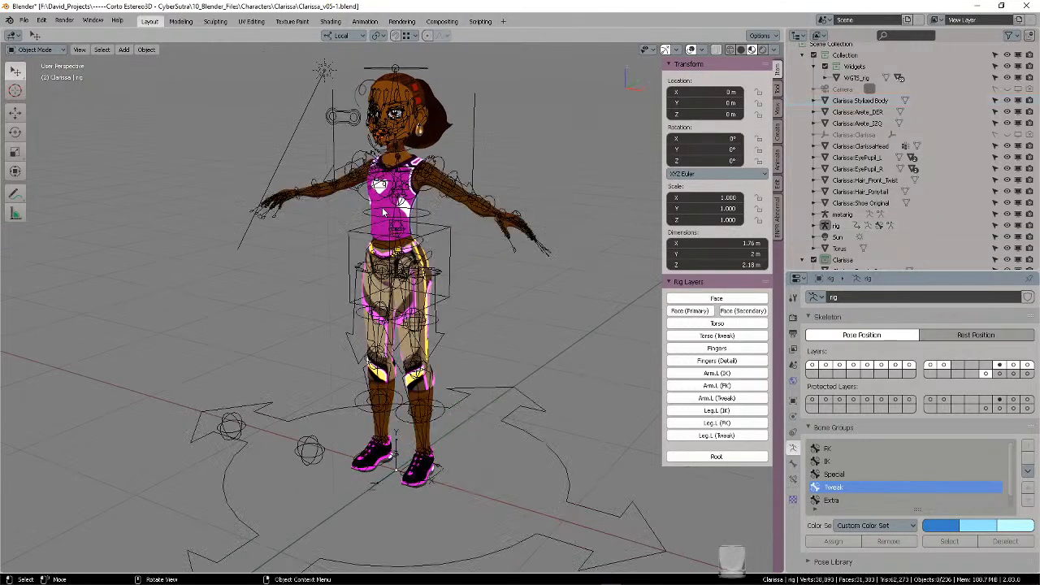
left_click(381, 206)
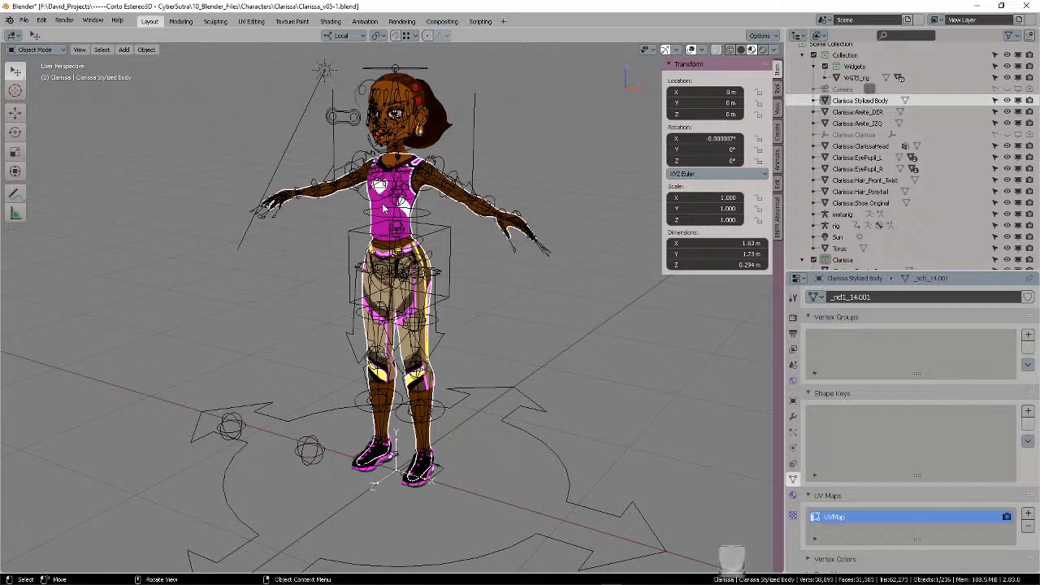
left_click(760, 35)
left_click(130, 119)
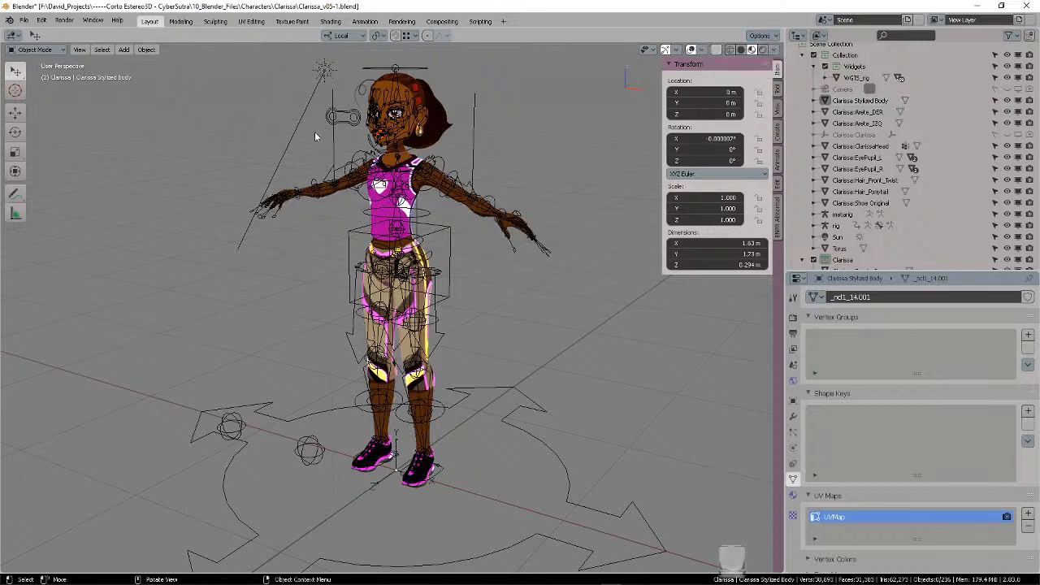
- Parent the Clarissa Stylized Body mesh to the rig as Armature Deform With Automatic Weights
left_click(377, 209)
left_click(479, 384, "shift")
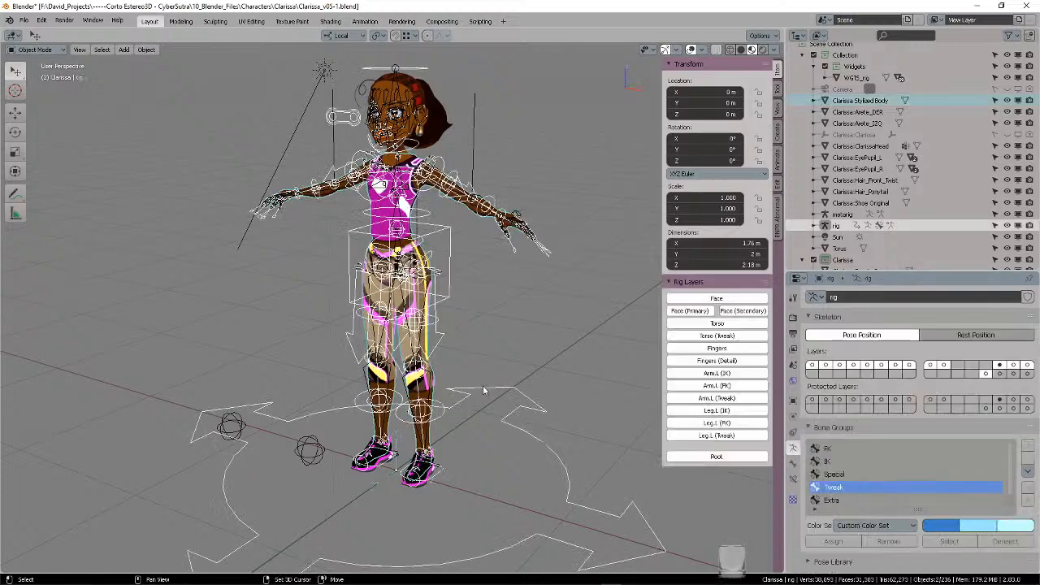
key("ctrl+p")
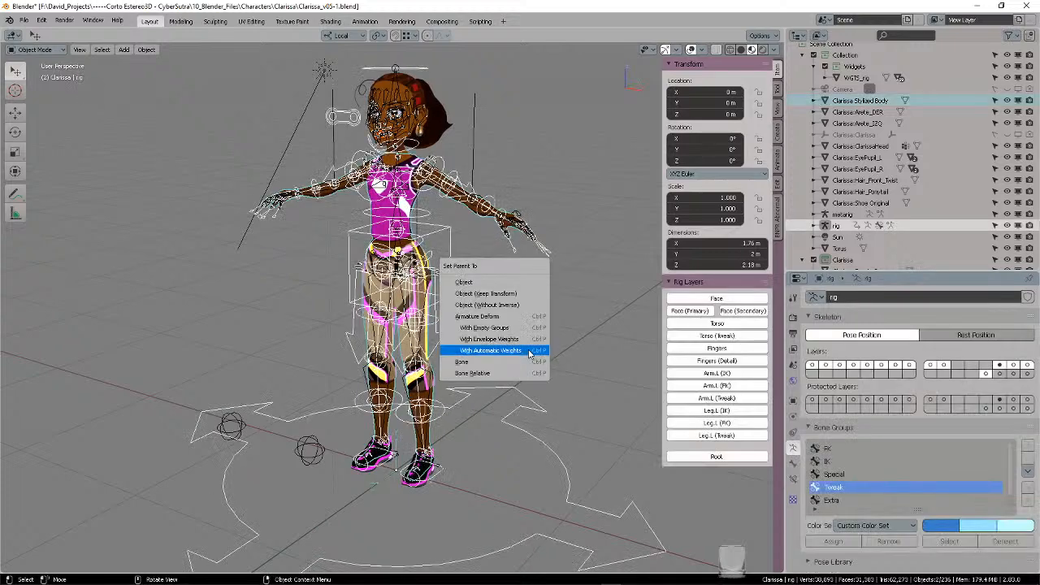
left_click(446, 470)
- Try moving the rig's left foot IK control in Pose Mode to test the body's deformation, then cancel the move
left_click(447, 476)
key("ctrl+Tab")
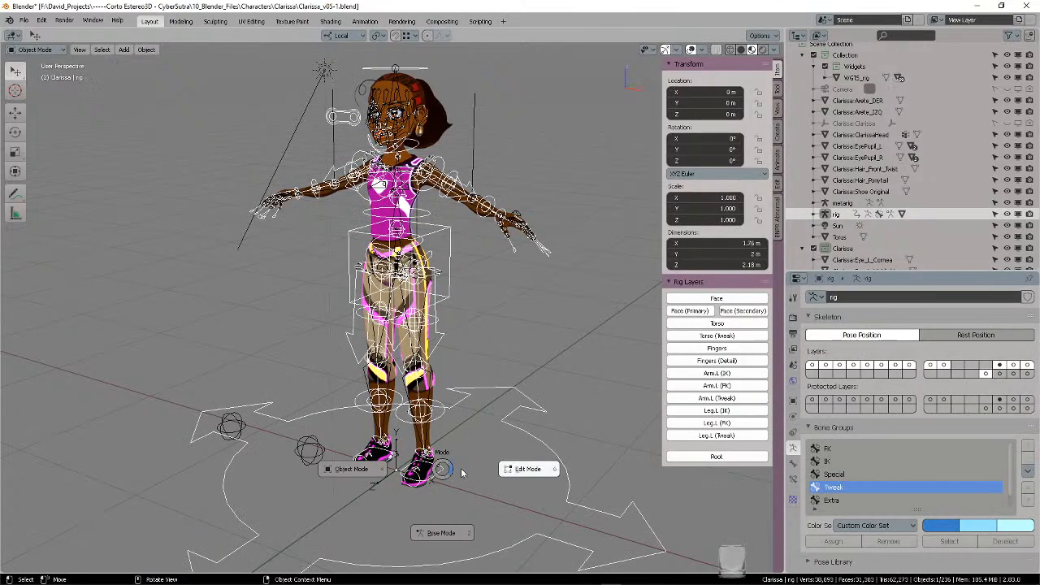
left_click(449, 530)
left_click(441, 473)
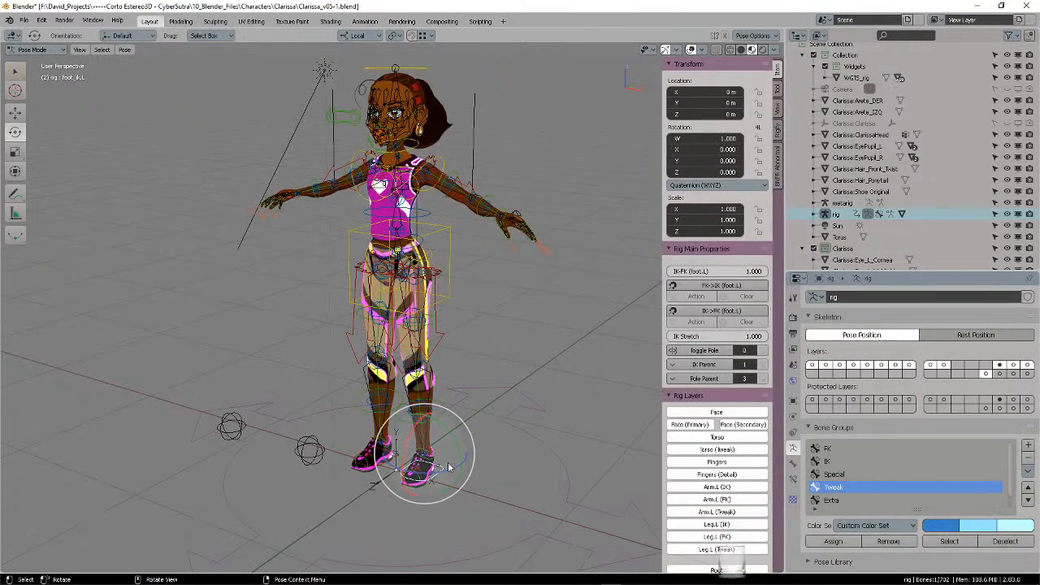
key("g")
right_click(497, 426)
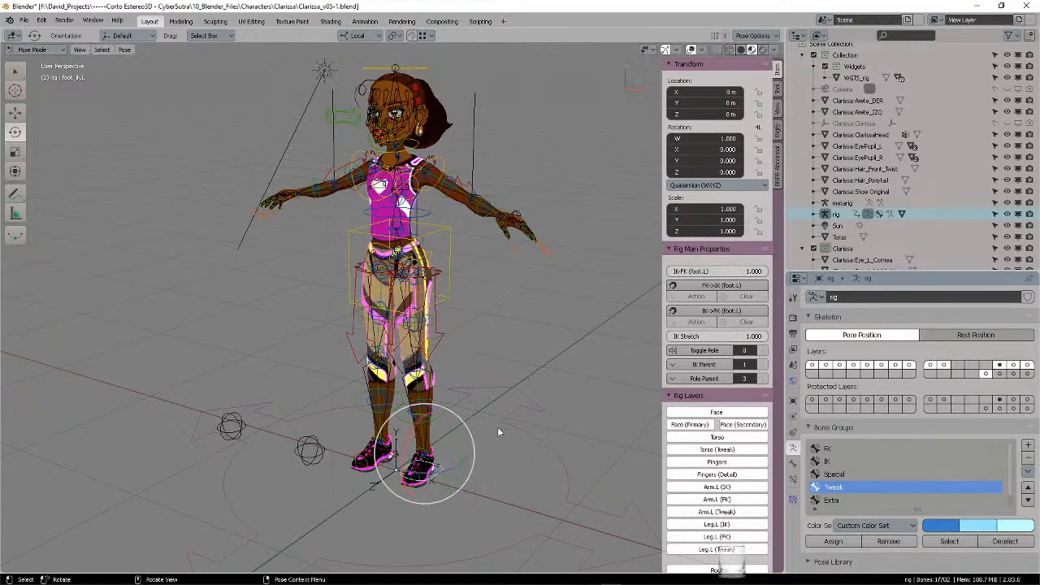
- Undo the pose test back to Object Mode, with the Clarissa Stylized Body mesh selected
key("ctrl+z")
key("ctrl+z")
key("ctrl+z")
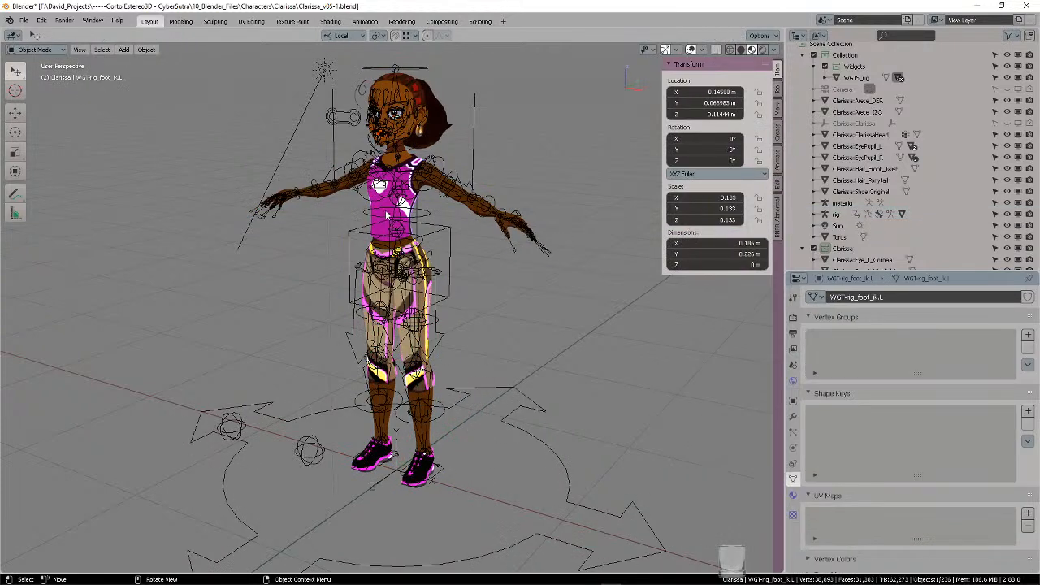
key("ctrl+z")
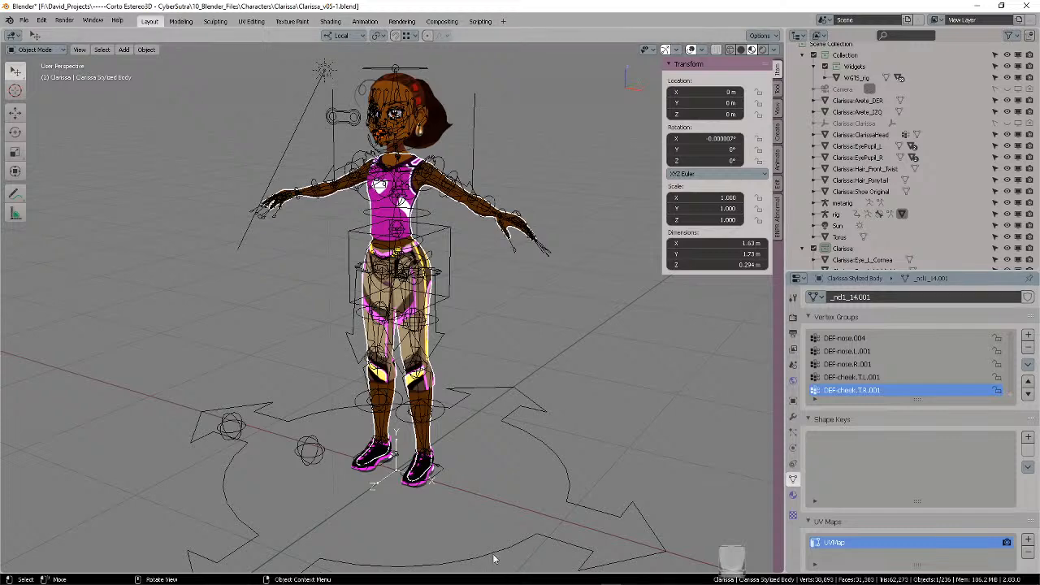
middle_click_drag(521, 400, 427, 230)
scroll(503, 306, "up", 2)
left_click(446, 222)
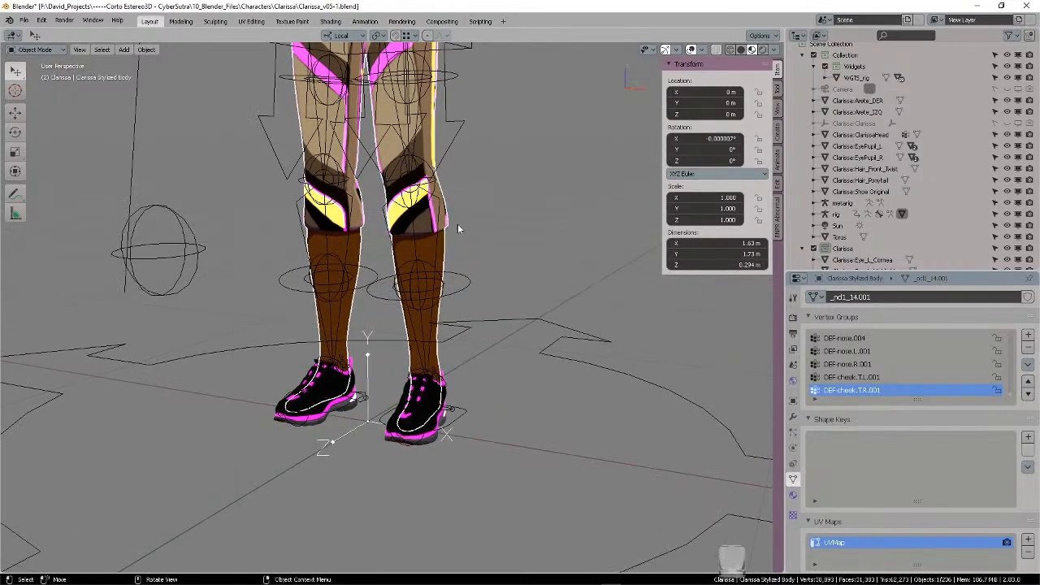
scroll(523, 257, "down", 4)
middle_click_drag(522, 256, 541, 318)
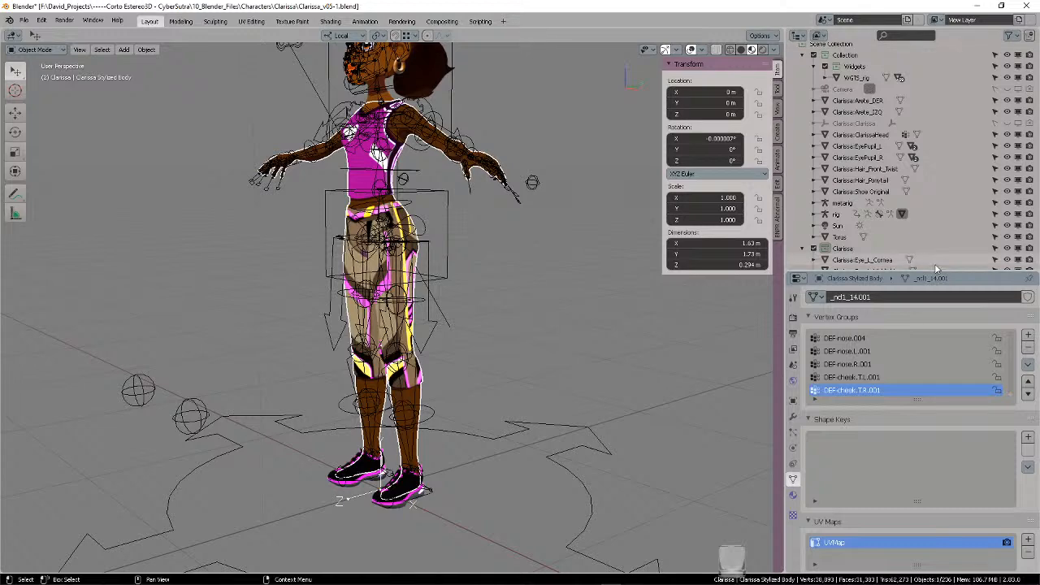
- Move the objects from Clarissa:Eye_L_Cornea through Clarissa:Main_CTRL_COG out of the Clarissa collection into the collection named Collection
scroll(932, 252, "down", 3)
scroll(933, 252, "down", 1)
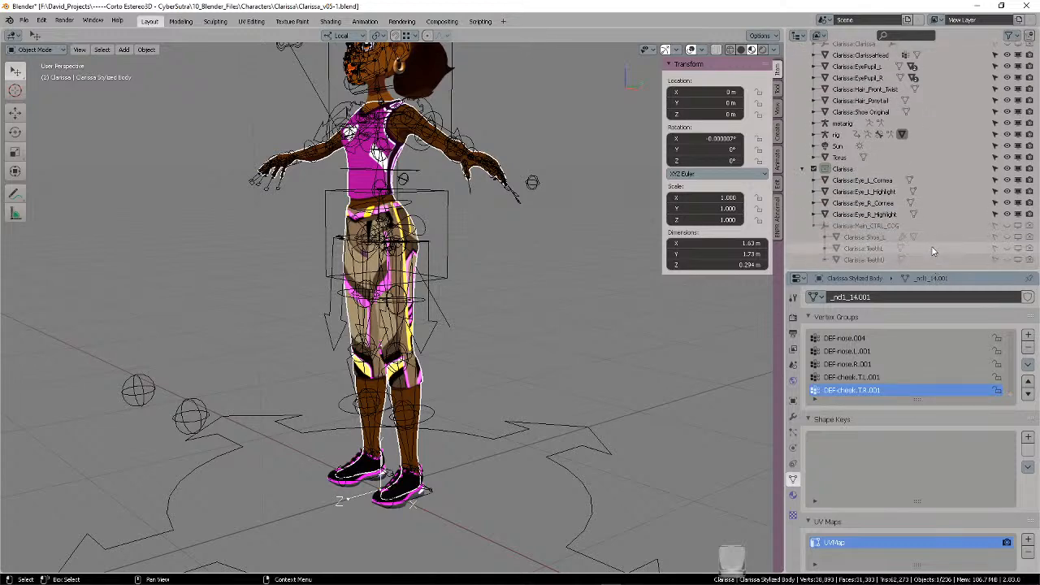
left_click(883, 181)
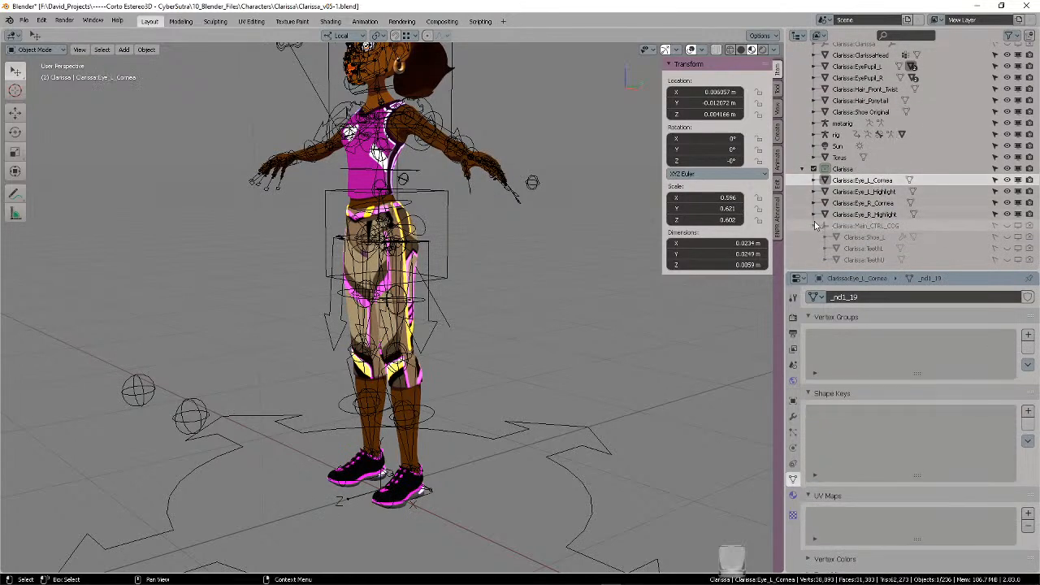
scroll(862, 232, "up", 2)
left_click(867, 260, "shift")
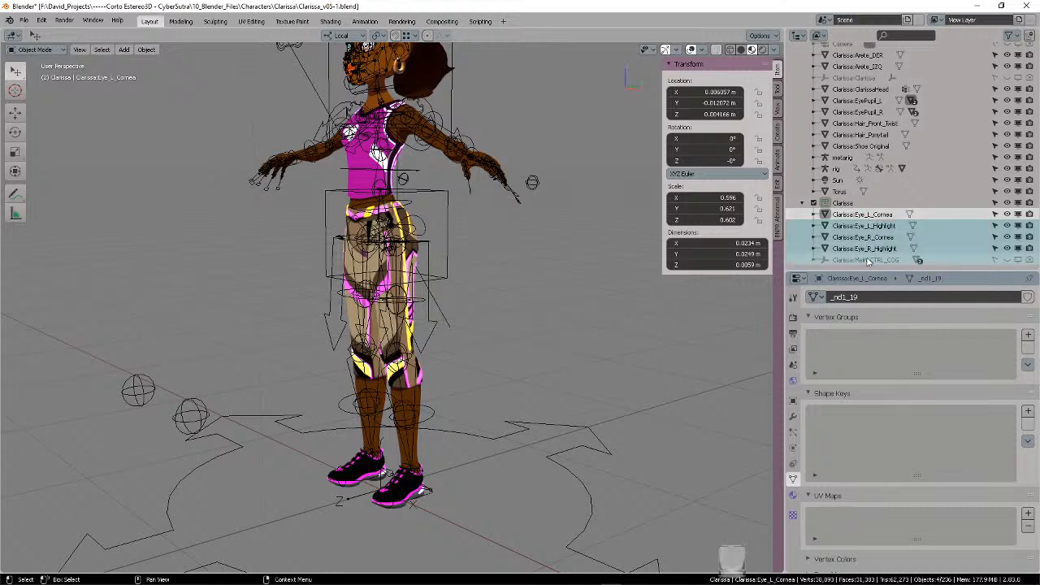
right_click(869, 258)
left_click(855, 258)
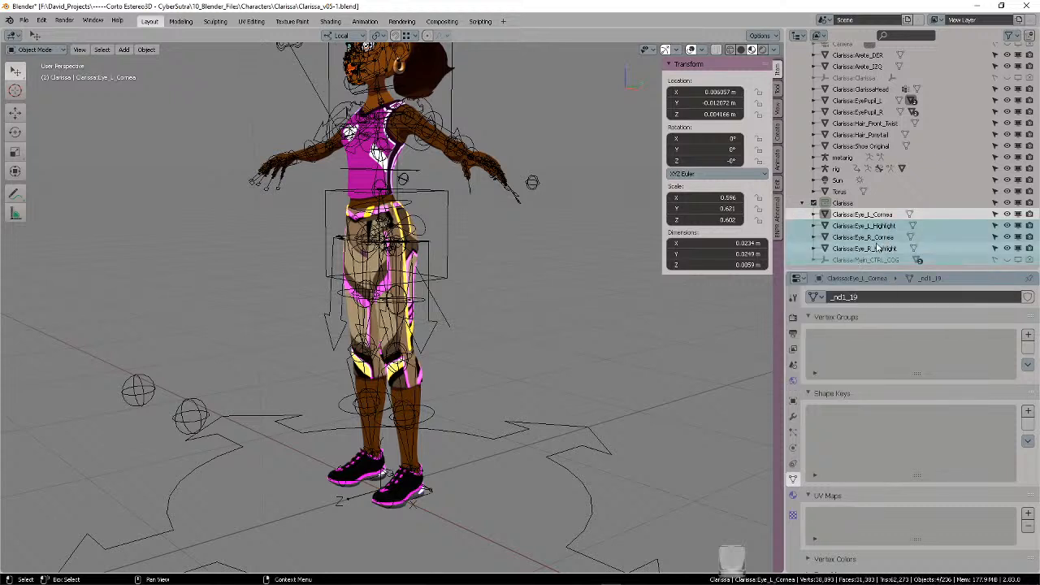
key("m")
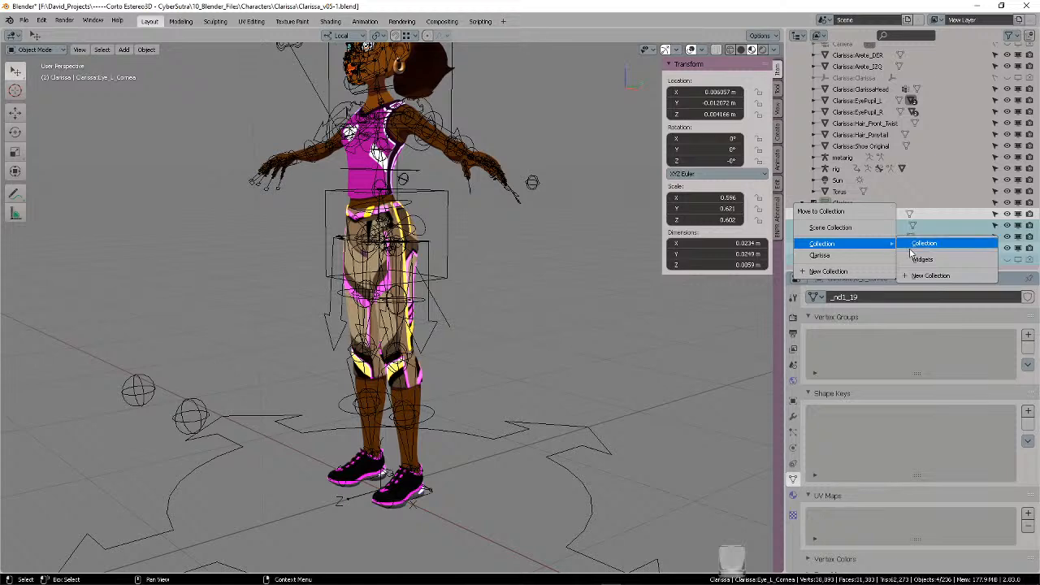
left_click(916, 245)
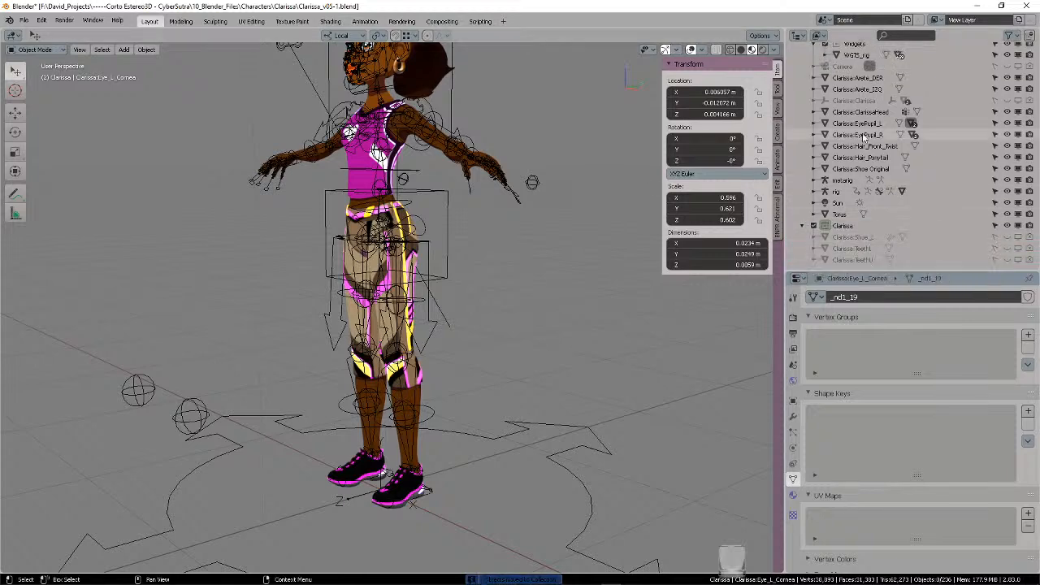
- Select the rig and enlarge the Properties editor to expose all of its armature settings
middle_click_drag(564, 287, 610, 295)
middle_click_drag(545, 330, 547, 221, "shift")
middle_click_drag(547, 221, 572, 294)
scroll(573, 295, "up", 2)
middle_click_drag(577, 335, 574, 281, "shift")
middle_click_drag(574, 281, 569, 257)
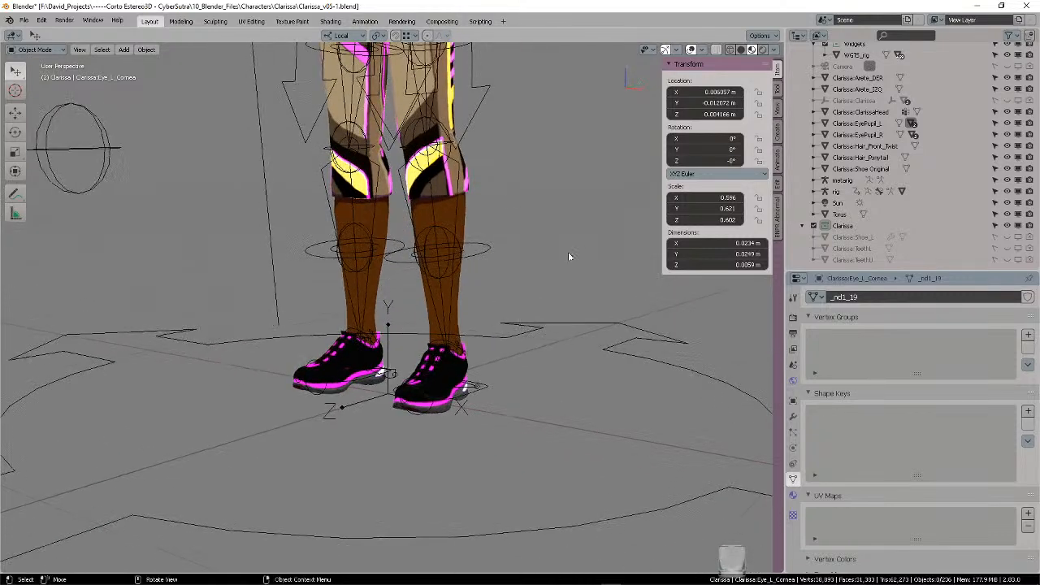
left_click(522, 338)
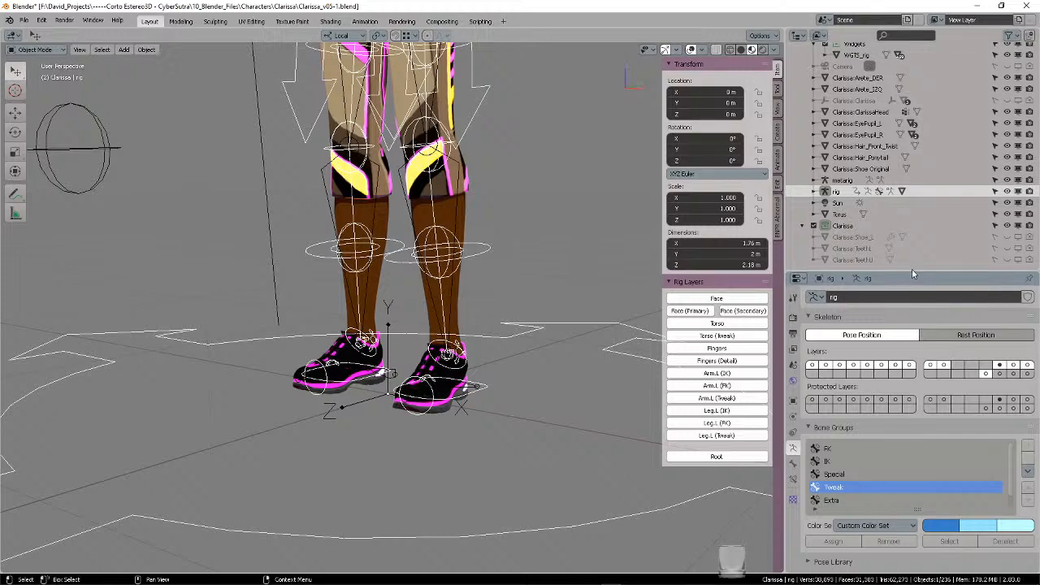
left_click_drag(912, 274, 912, 118)
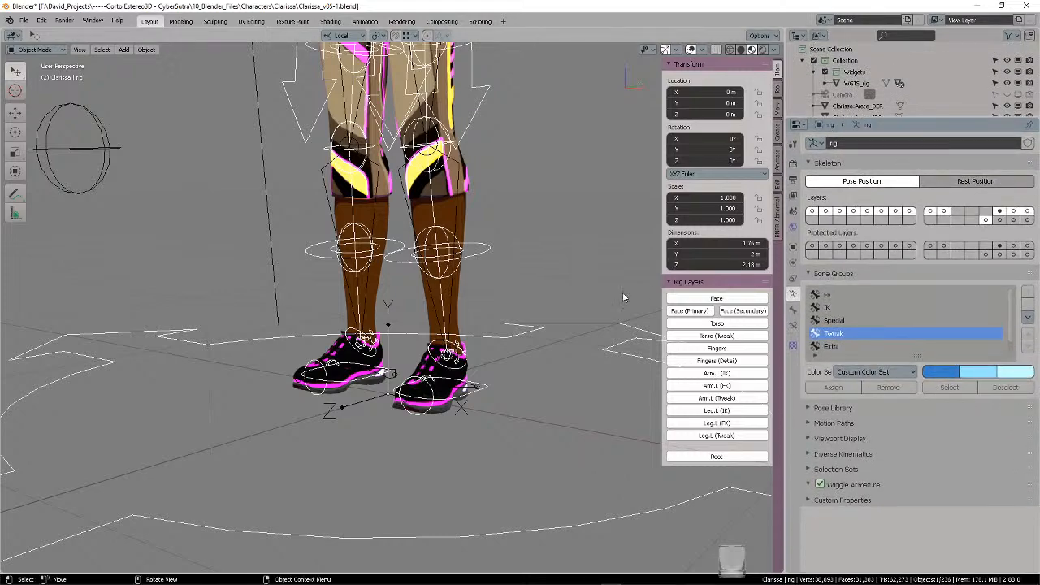
- Isolate the rig's deform-bone layer in the Skeleton settings and examine the bones inside the body
scroll(533, 290, "down", 3)
scroll(524, 268, "down", 3)
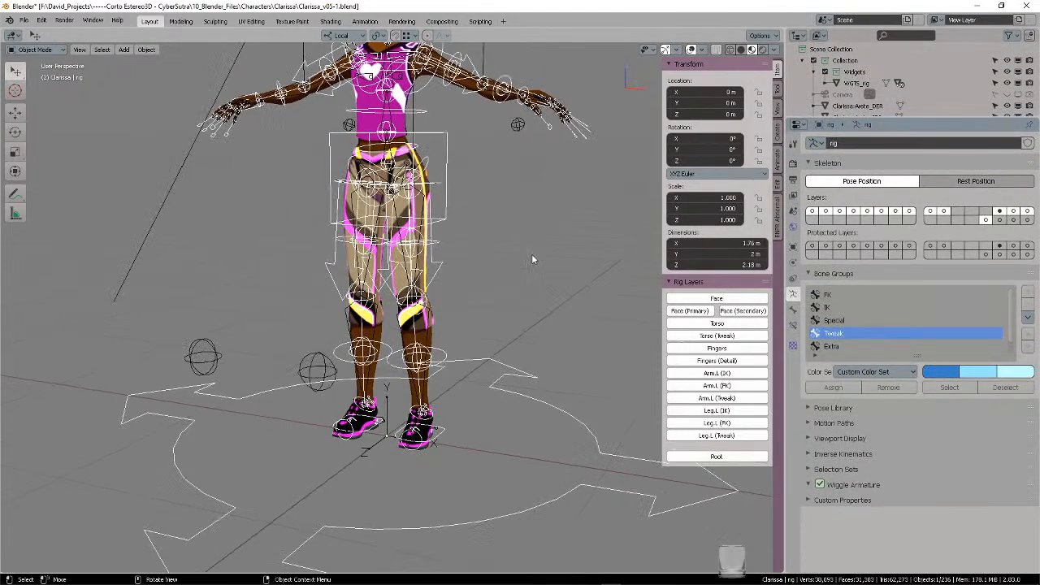
middle_click_drag(528, 245, 508, 265, "shift")
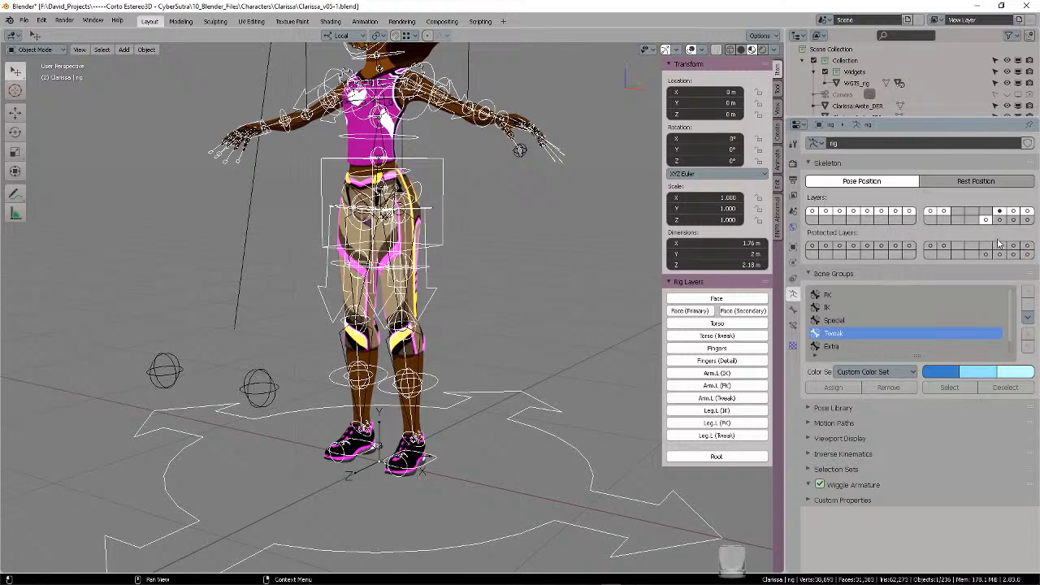
middle_click_drag(612, 178, 523, 259, "shift")
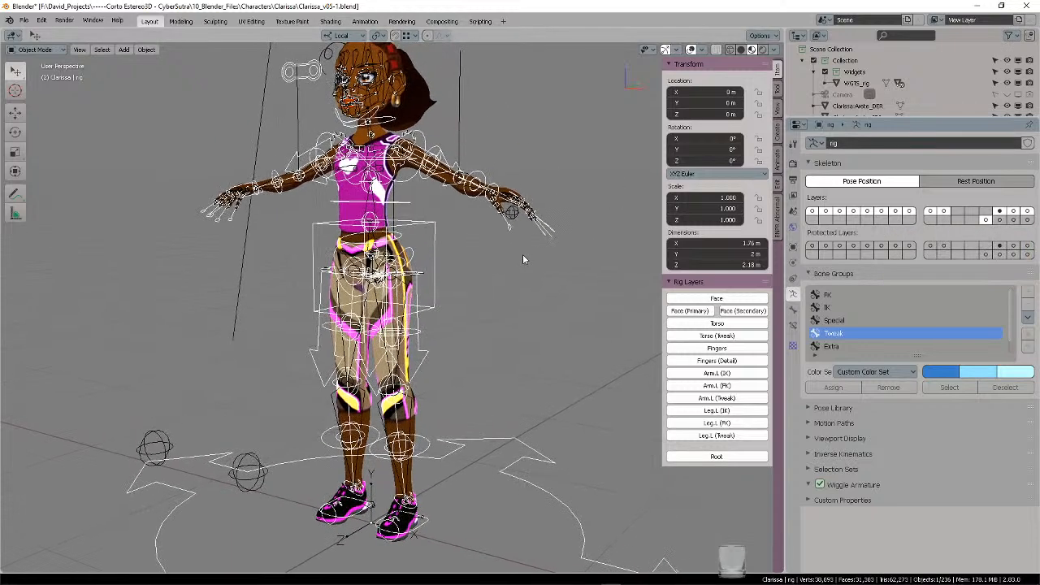
left_click(999, 219)
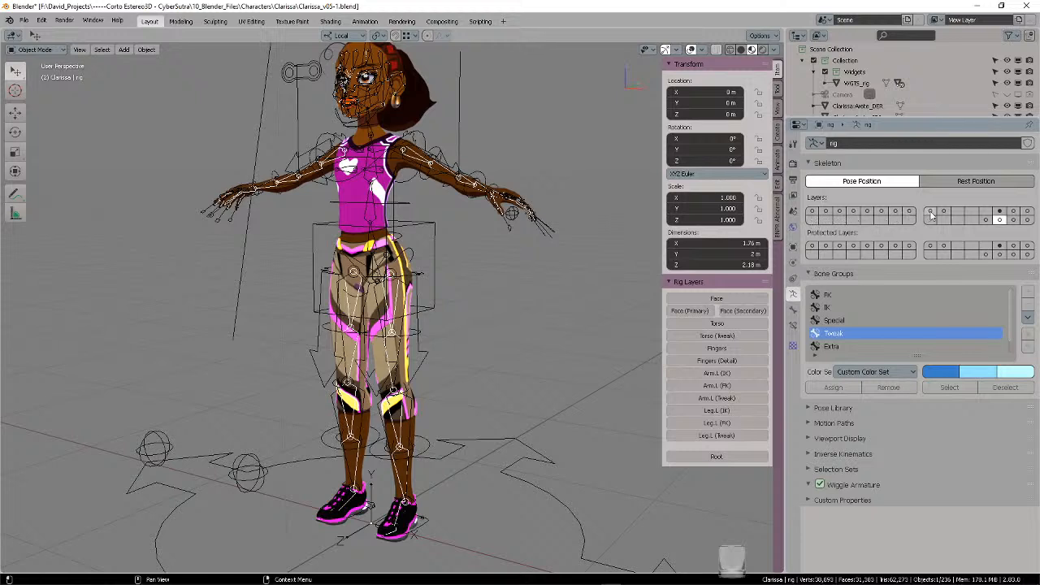
left_click(1000, 219)
left_click(987, 223)
left_click(999, 223)
middle_click_drag(521, 225, 474, 213)
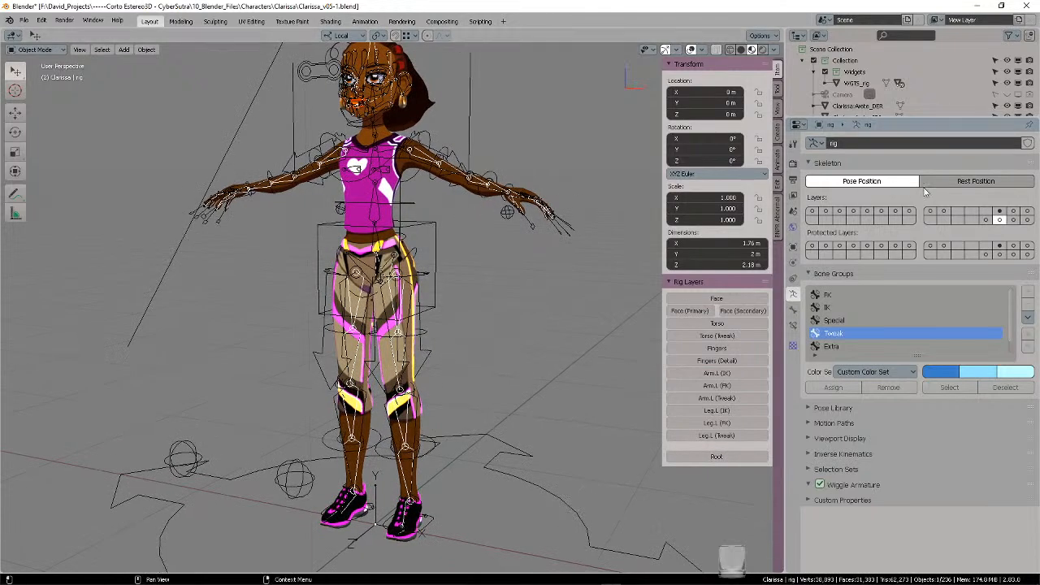
- Show the rig's first four bone layers one at a time, from Face to Torso
left_click(812, 213)
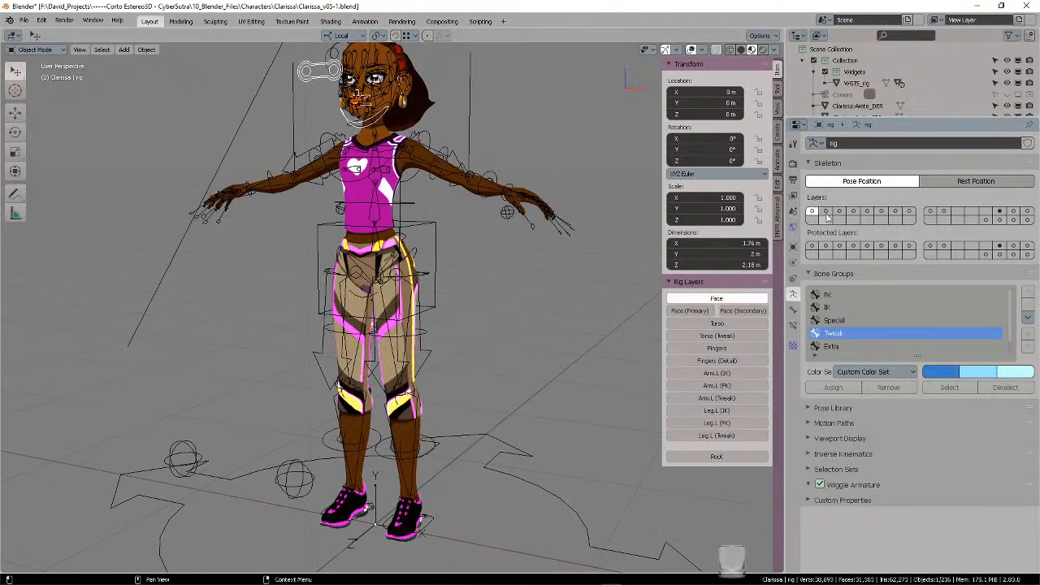
left_click(825, 212)
left_click(839, 212)
left_click(853, 212)
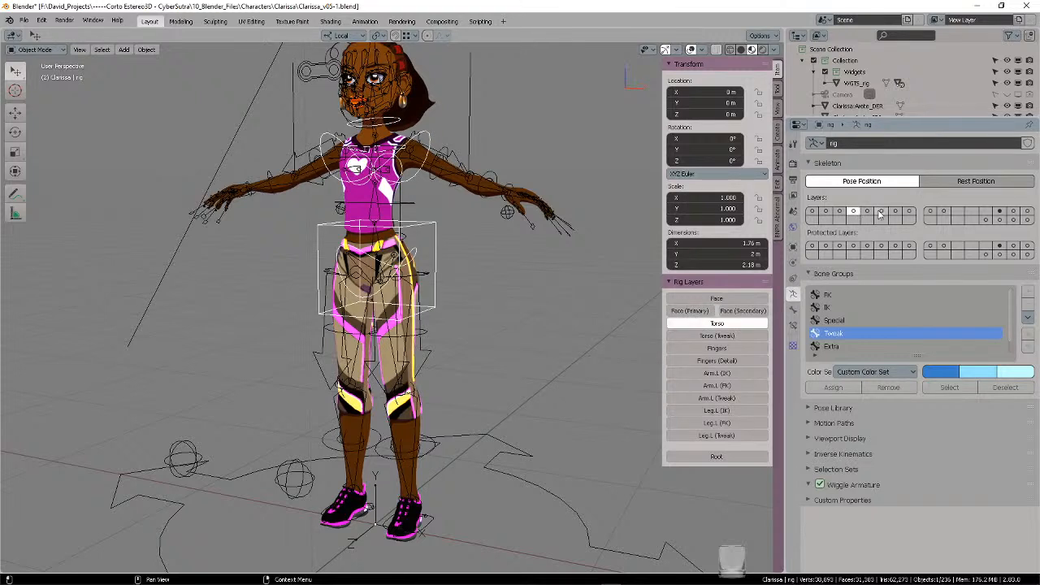
- Make the Torso (Tweak), Fingers, Fingers (Detail) and Arm.L IK, FK and Tweak rig layers visible alongside Torso
left_click(736, 336)
left_click(730, 348)
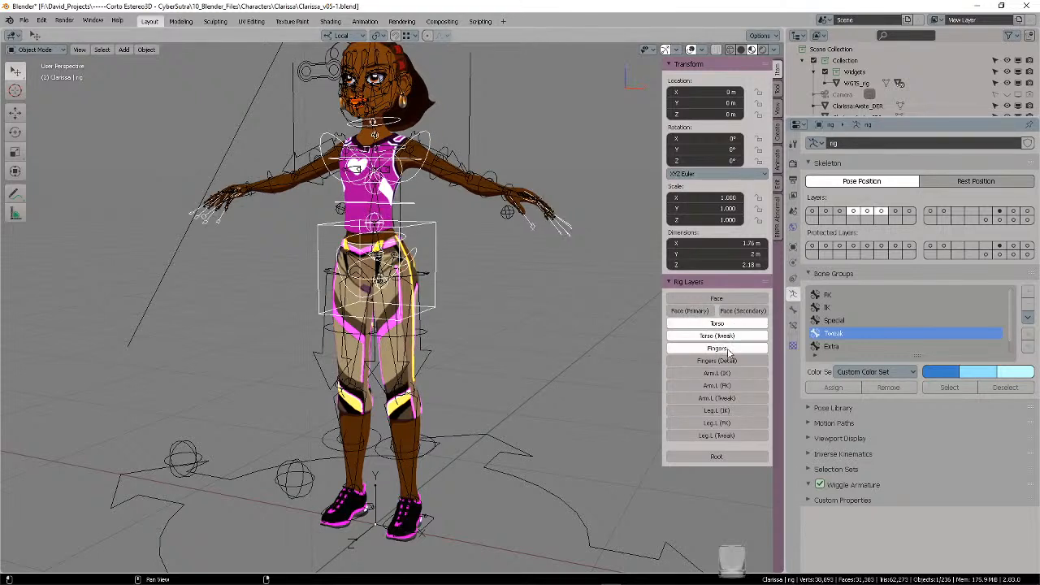
left_click(726, 398)
left_click(726, 385)
left_click(726, 373)
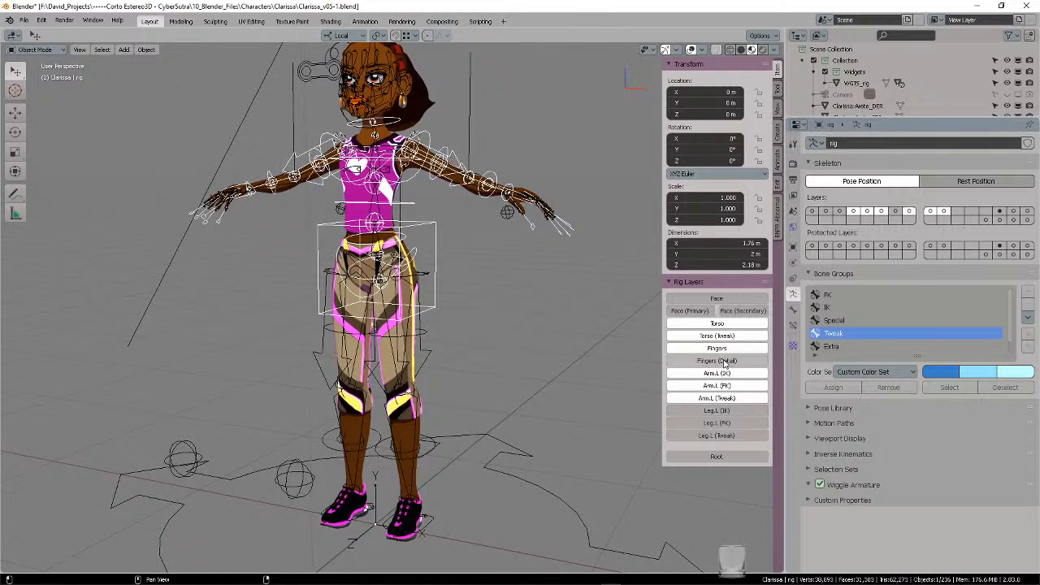
left_click(725, 360)
- Make the Face, Face (Primary), Face (Secondary), Leg.L IK, FK and Tweak, and Root rig layers visible
left_click(729, 300)
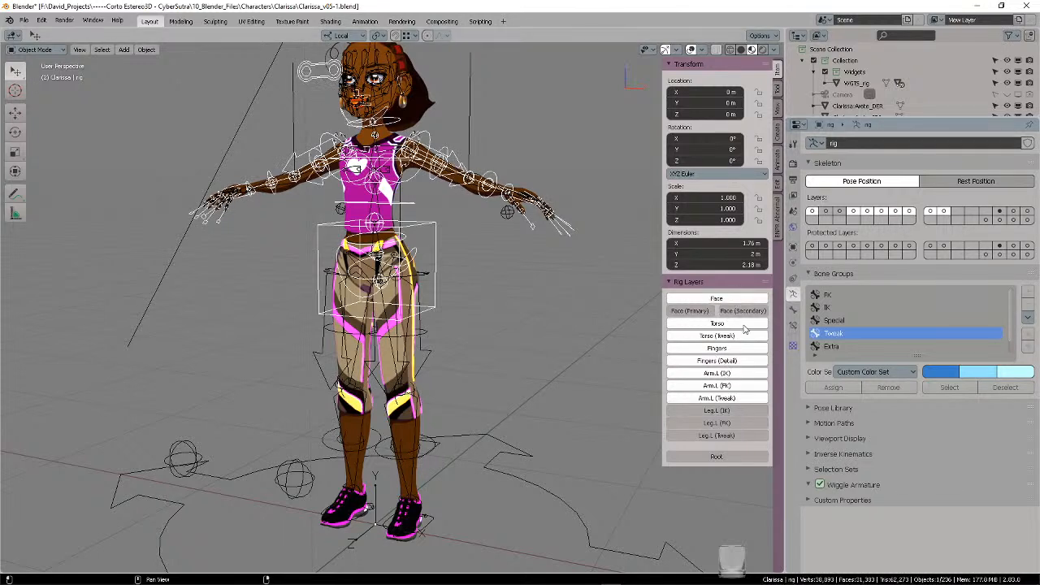
left_click(689, 311)
left_click(742, 311)
left_click(715, 410)
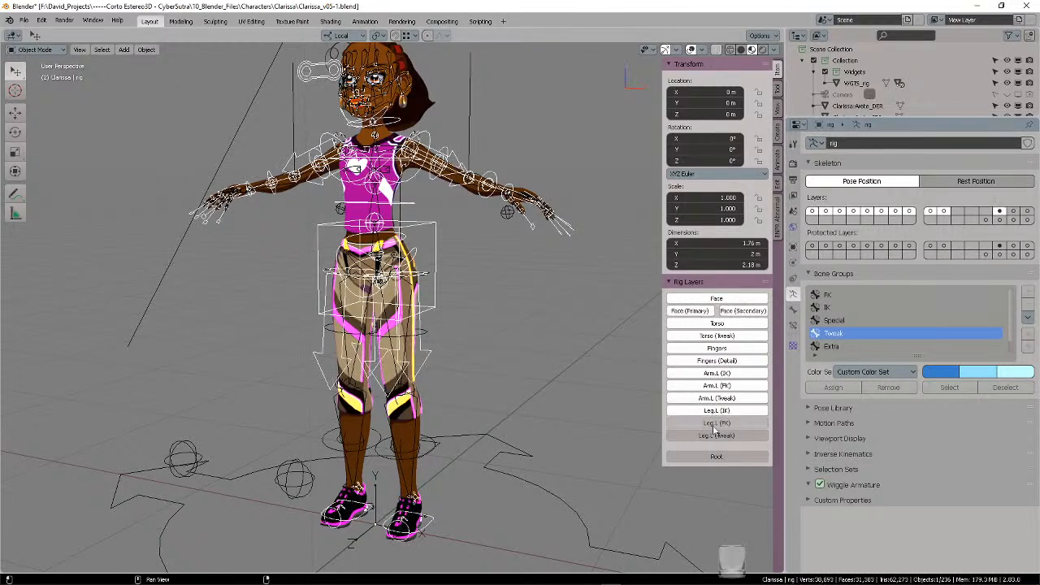
left_click(717, 423)
left_click(717, 436)
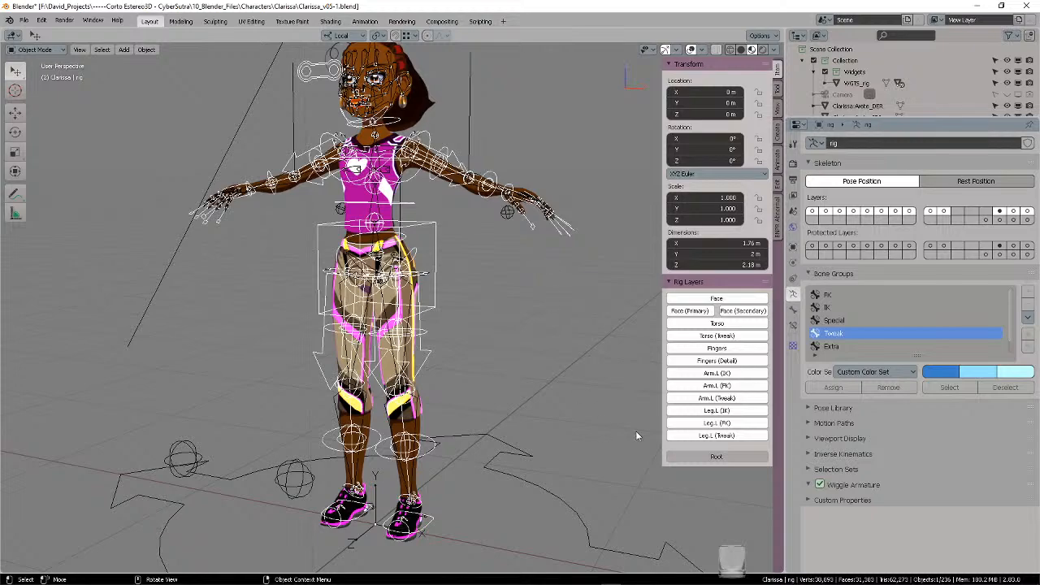
left_click(690, 455)
- Reselect the rig and enlarge the Outliner to show all objects in both collections
left_click(470, 246)
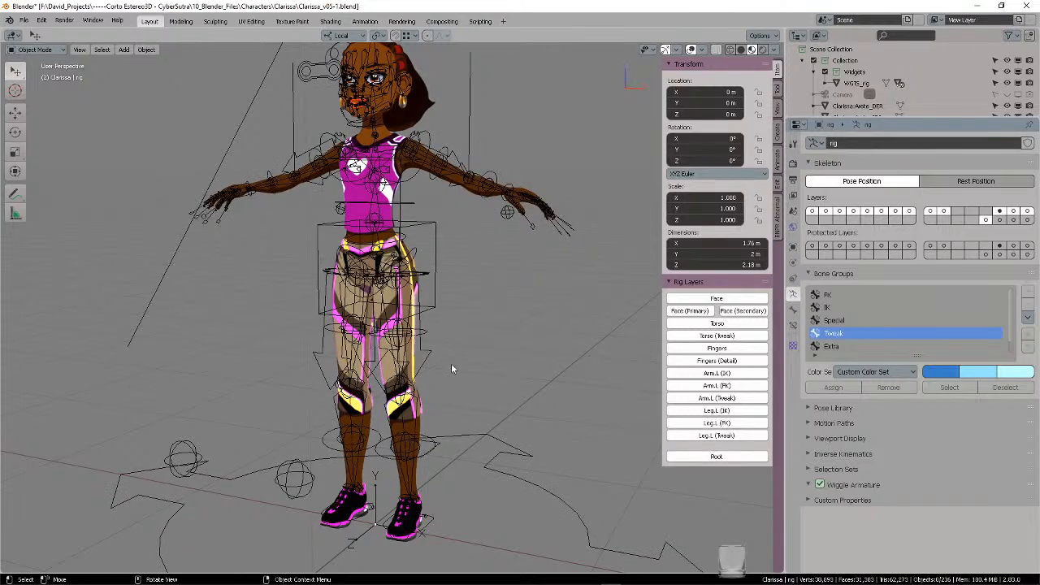
scroll(470, 364, "up", 5)
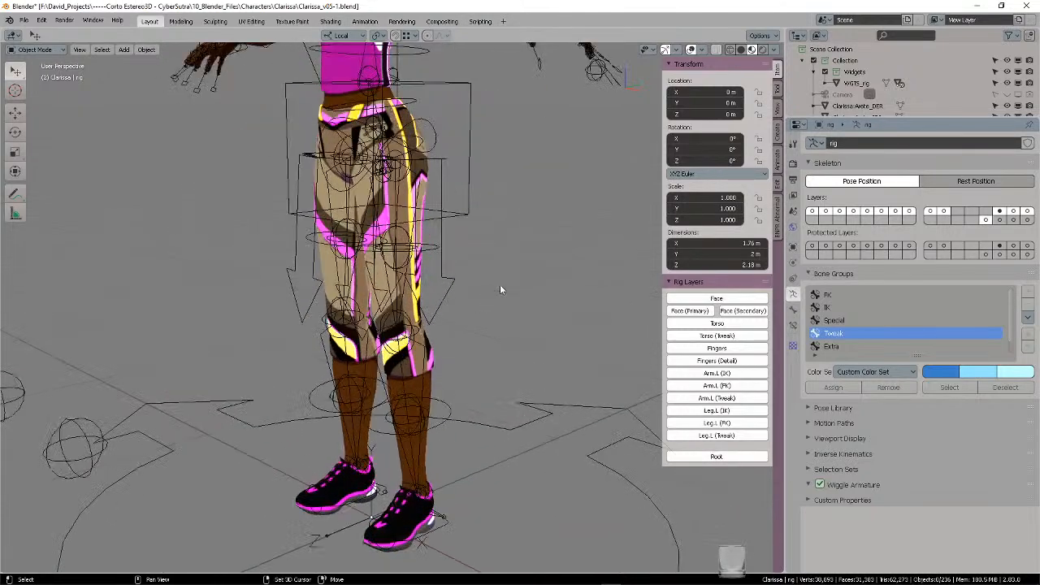
scroll(499, 288, "down", 5)
mouse_move(505, 334)
middle_mouse_down()
mouse_move(502, 344)
mouse_move(521, 326)
middle_mouse_up()
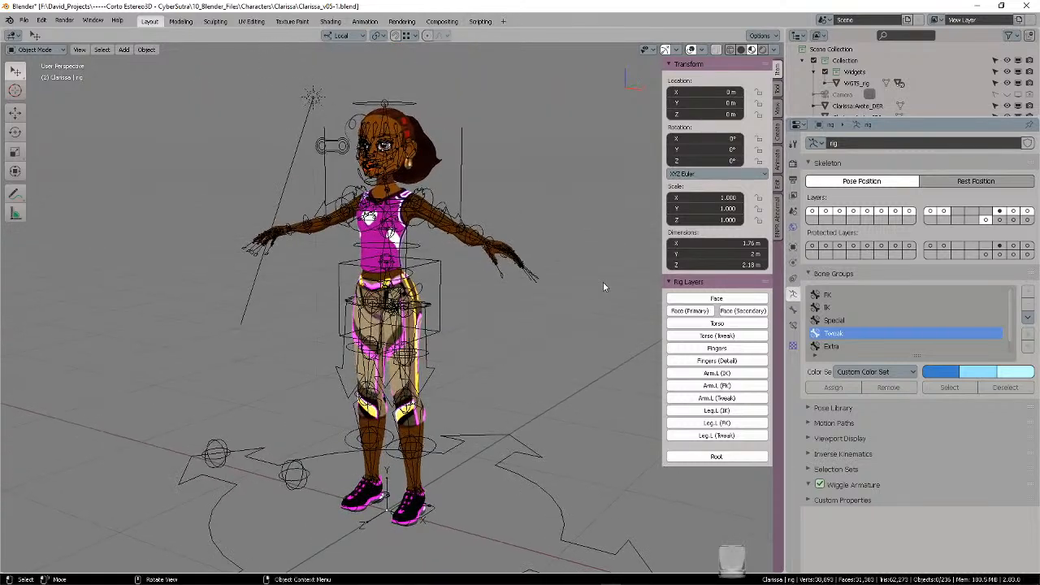
left_click(470, 442)
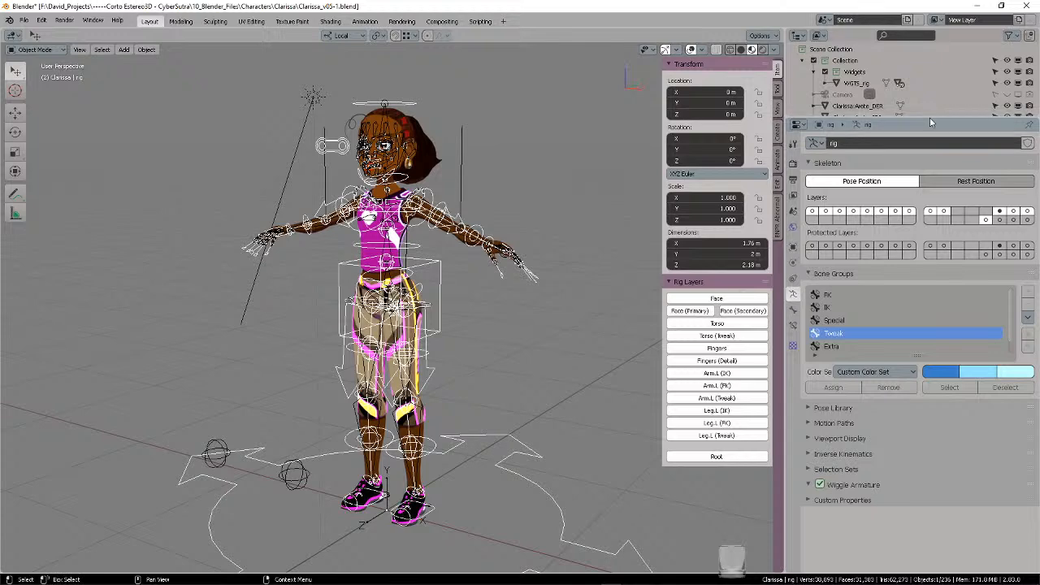
left_click_drag(930, 117, 931, 317)
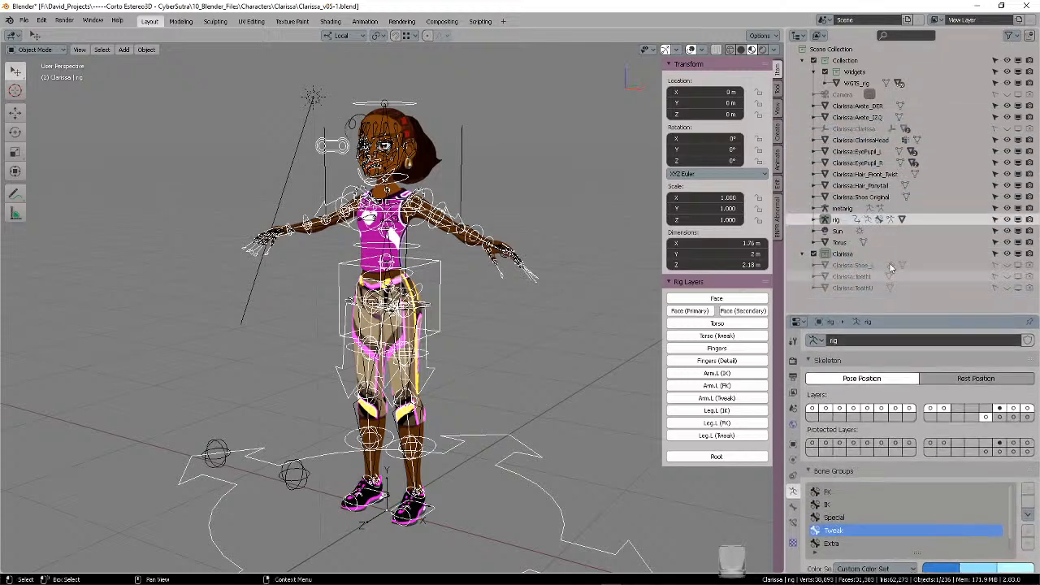
- Put the rig in Edit Mode and examine its leg bones up close
key("ctrl+Tab")
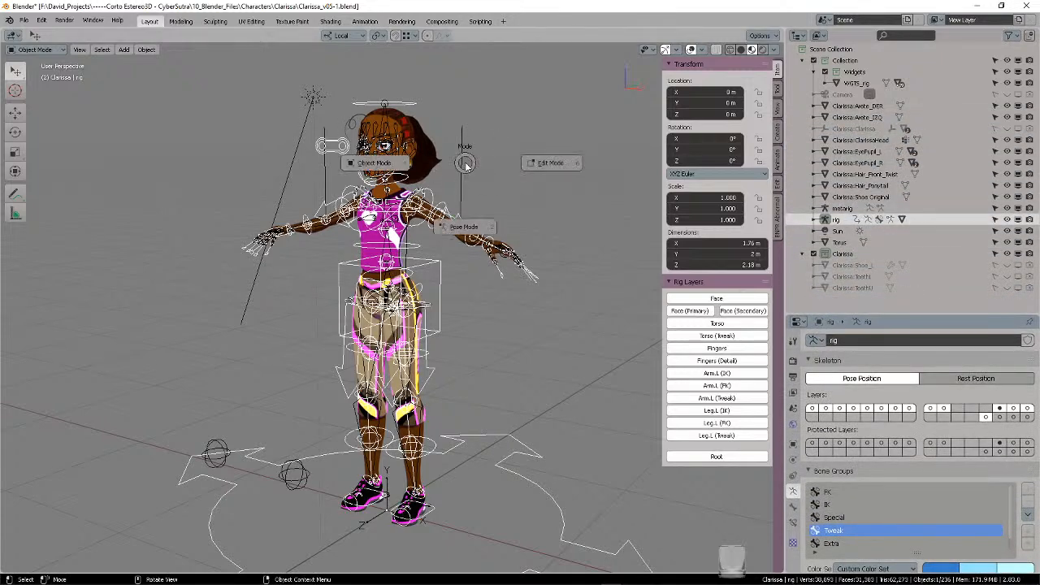
left_click(578, 166)
middle_click_drag(513, 387, 499, 256, "shift")
scroll(499, 256, "up", 4)
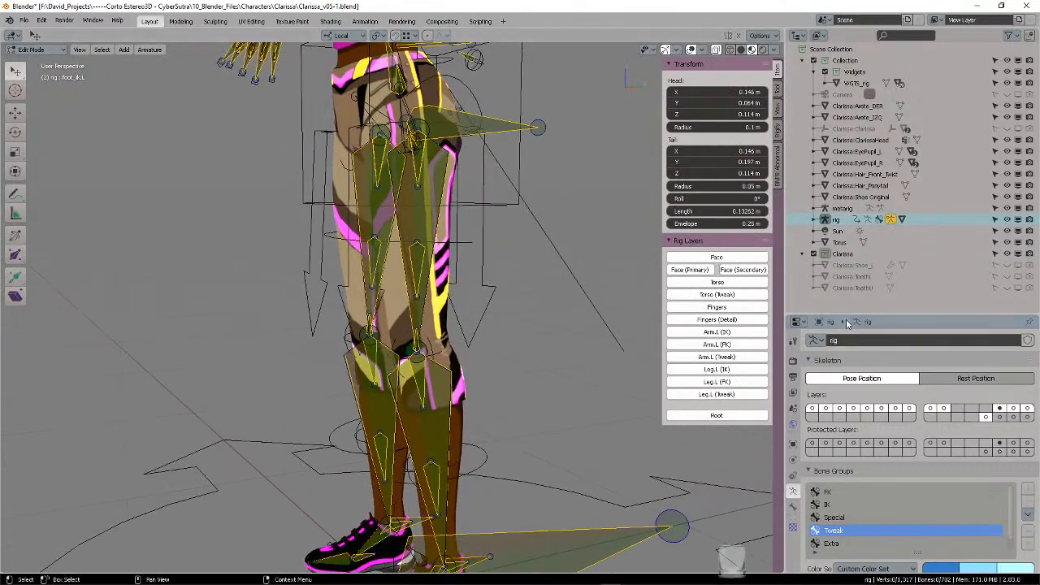
- Enlarge the Properties editor, deselect all bones and isolate the rig's deformation (DEF) bone layer
left_click_drag(888, 316, 902, 95)
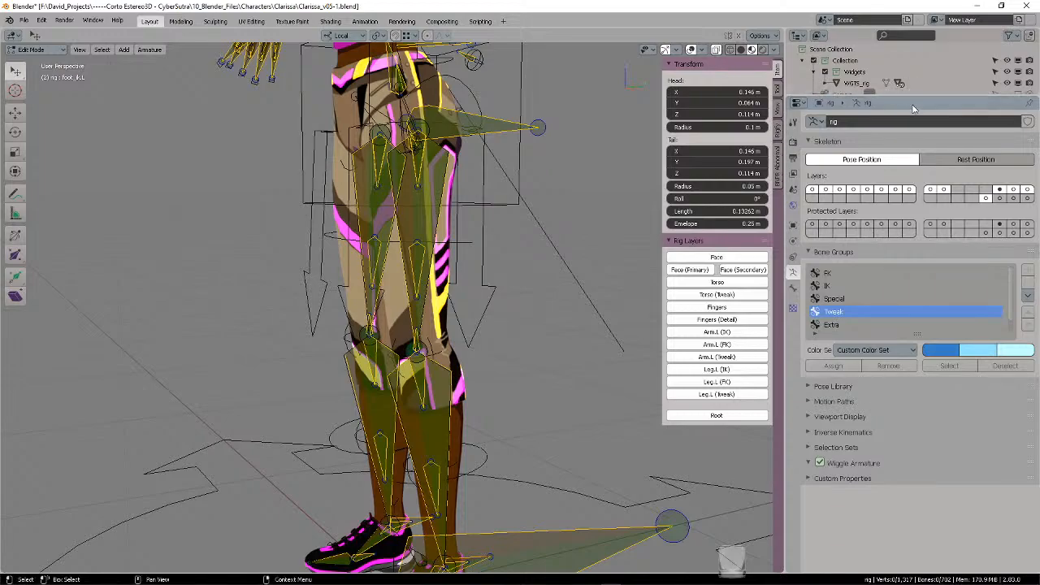
middle_click_drag(488, 227, 523, 223)
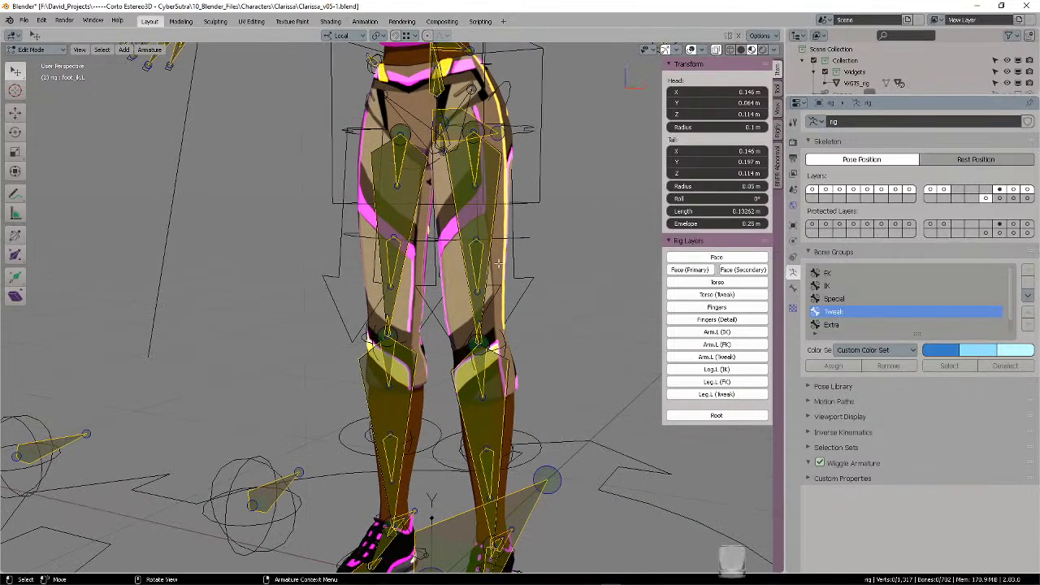
scroll(485, 299, "down", 4)
middle_click_drag(486, 299, 465, 211)
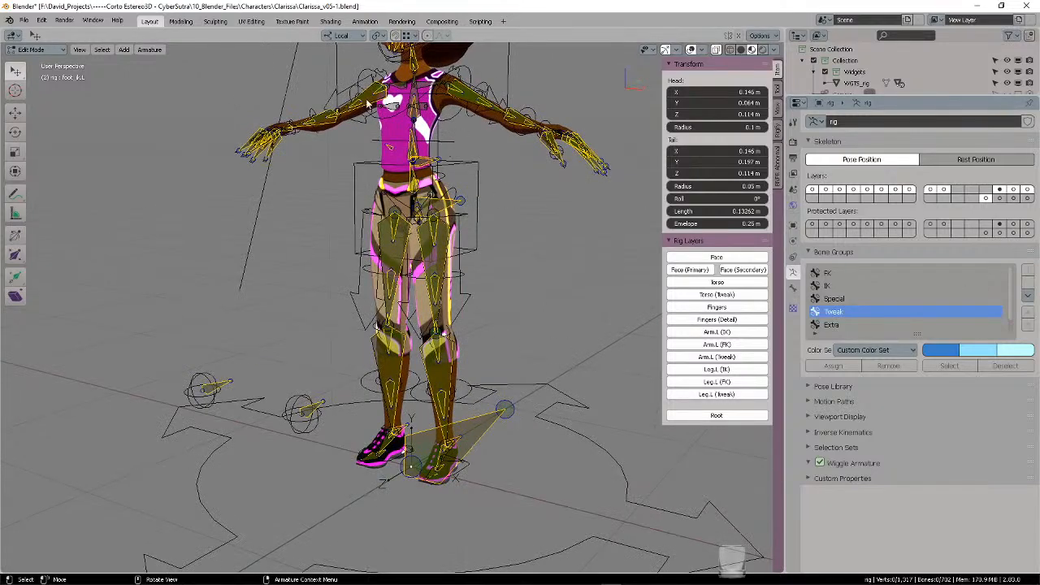
middle_click_drag(507, 116, 473, 111)
middle_click_drag(547, 119, 583, 191)
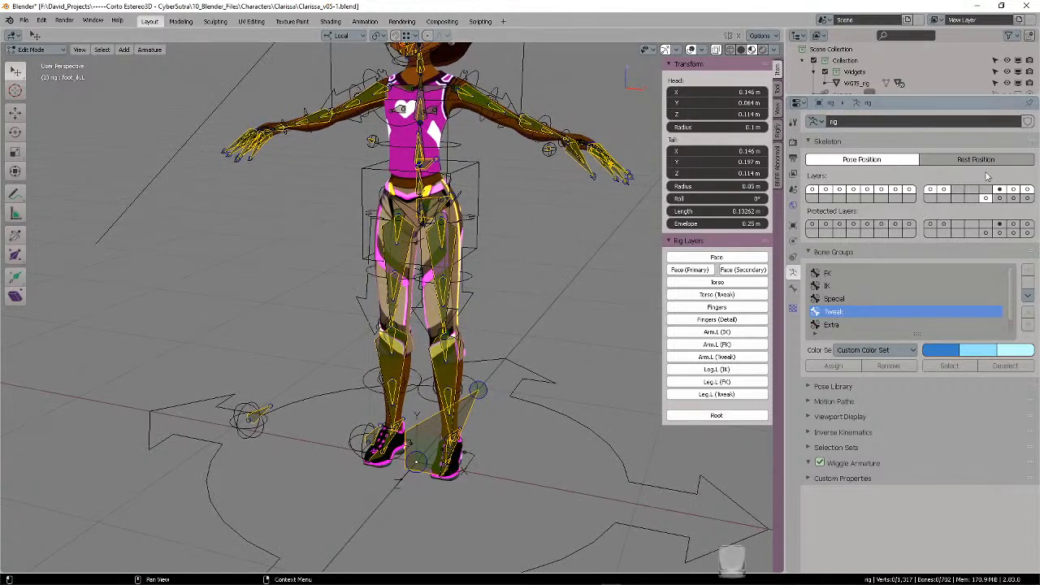
key("alt+a")
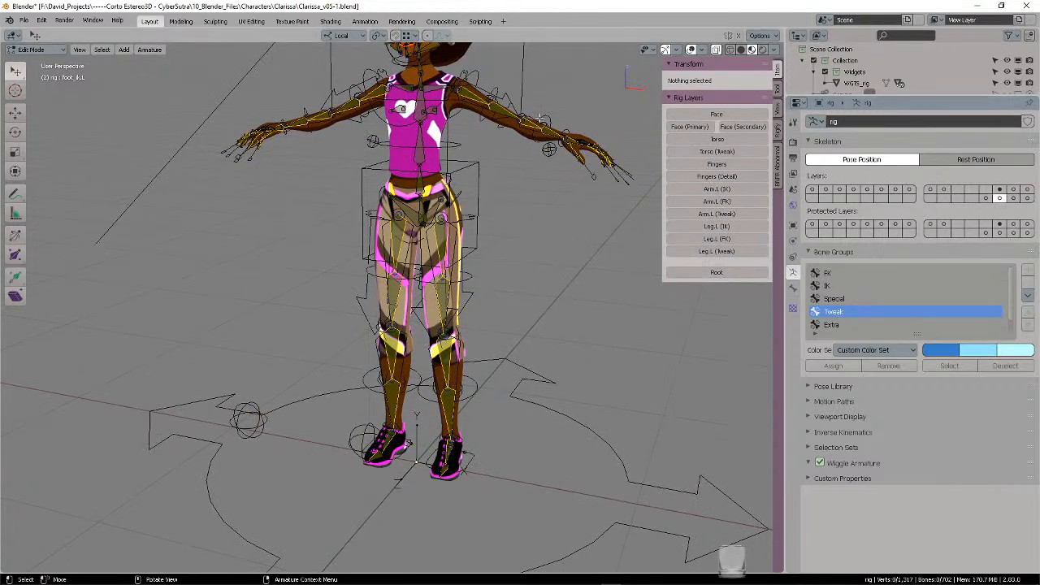
- Examine the deformation bones over the face and whole body, selecting one of the left cheek bones
middle_click_drag(540, 118, 470, 149)
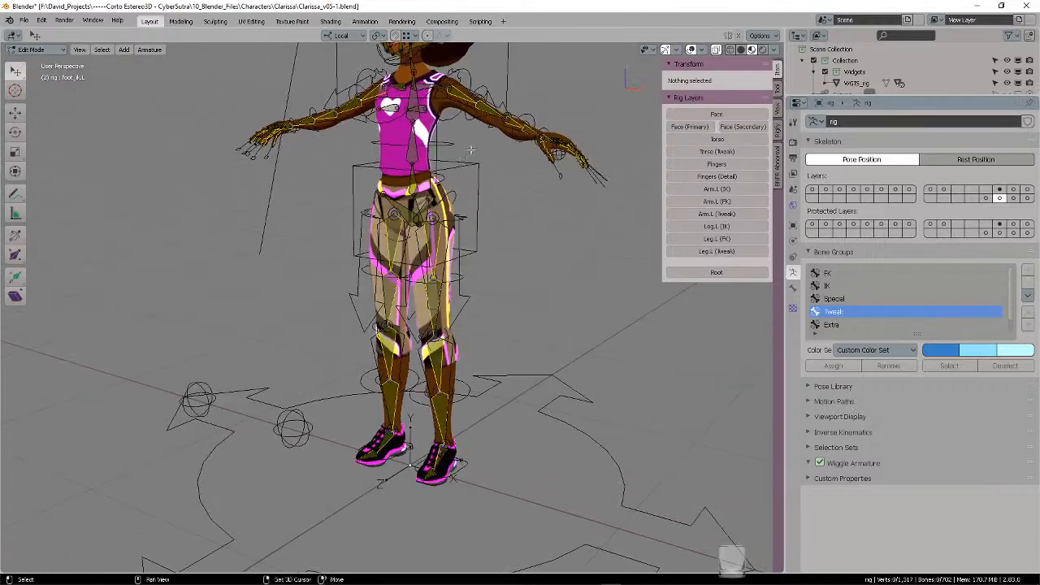
middle_click_drag(436, 91, 430, 439, "shift")
scroll(533, 148, "up", 3)
scroll(435, 422, "up", 4)
middle_click_drag(335, 312, 355, 191)
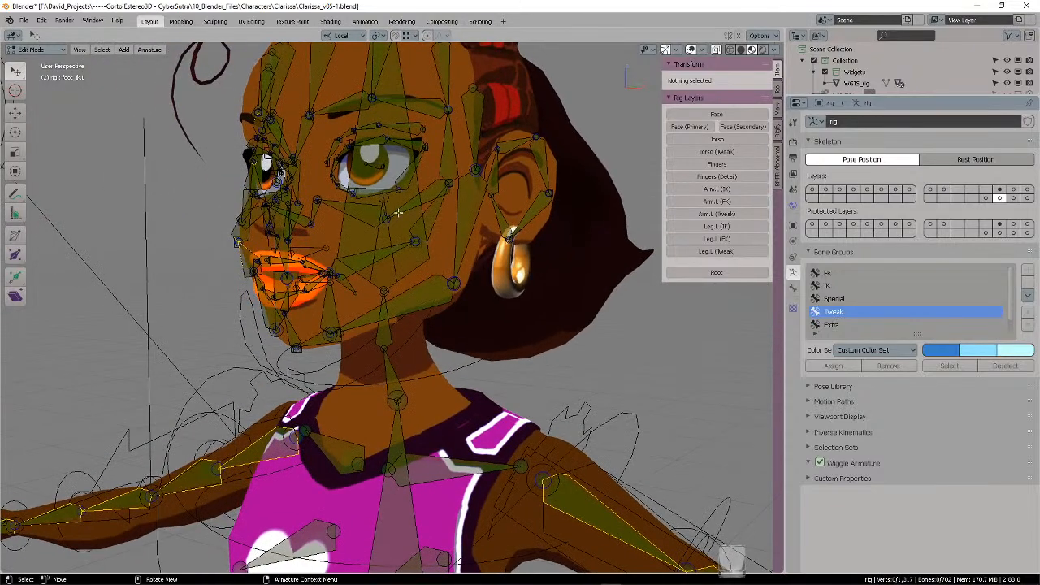
left_click(329, 203)
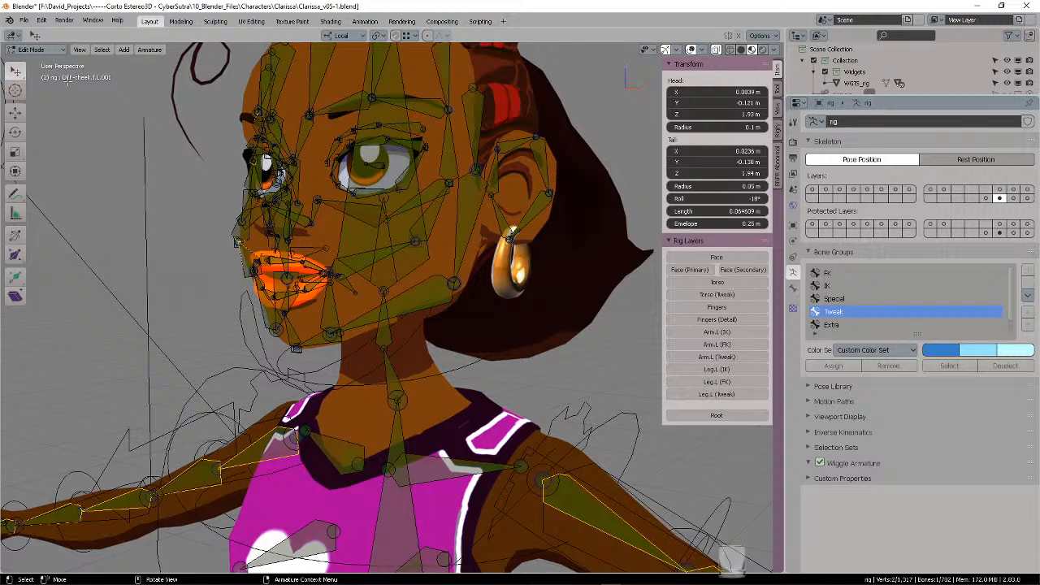
scroll(481, 231, "down", 5)
middle_click_drag(498, 257, 498, 160, "shift")
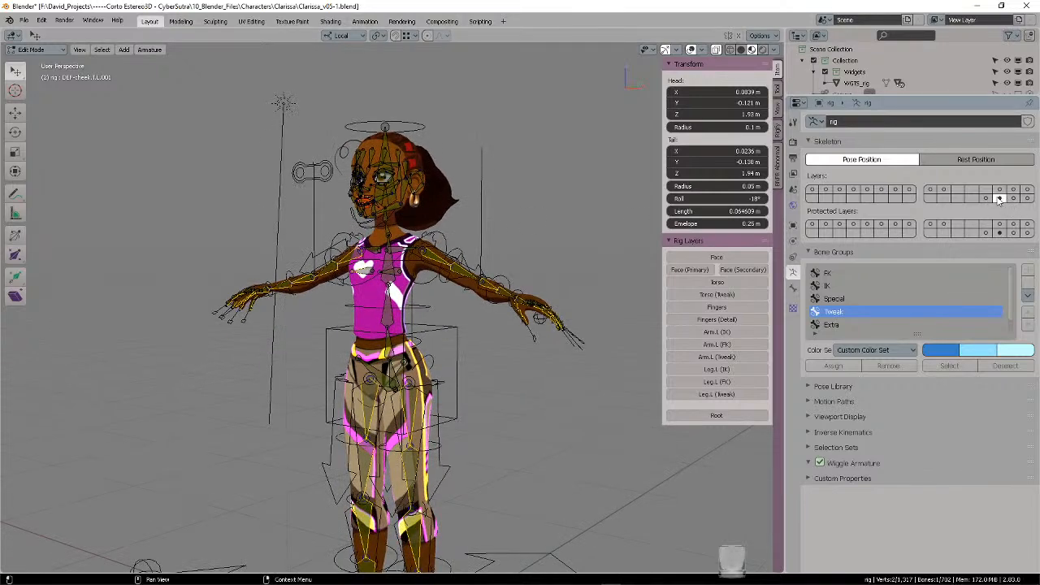
middle_click_drag(460, 336, 464, 219, "shift")
middle_click_drag(464, 219, 503, 235)
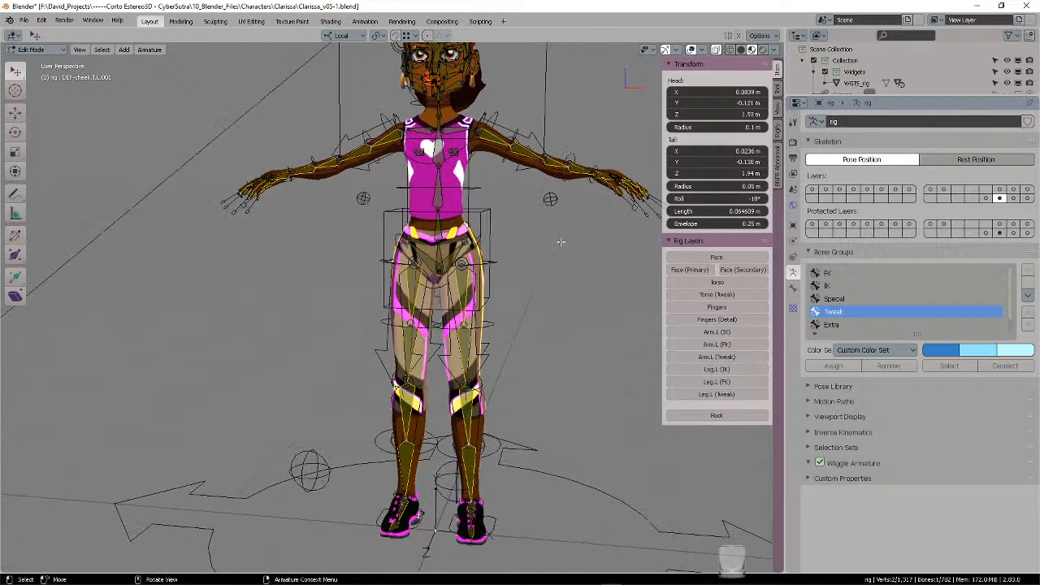
middle_click_drag(515, 191, 465, 169)
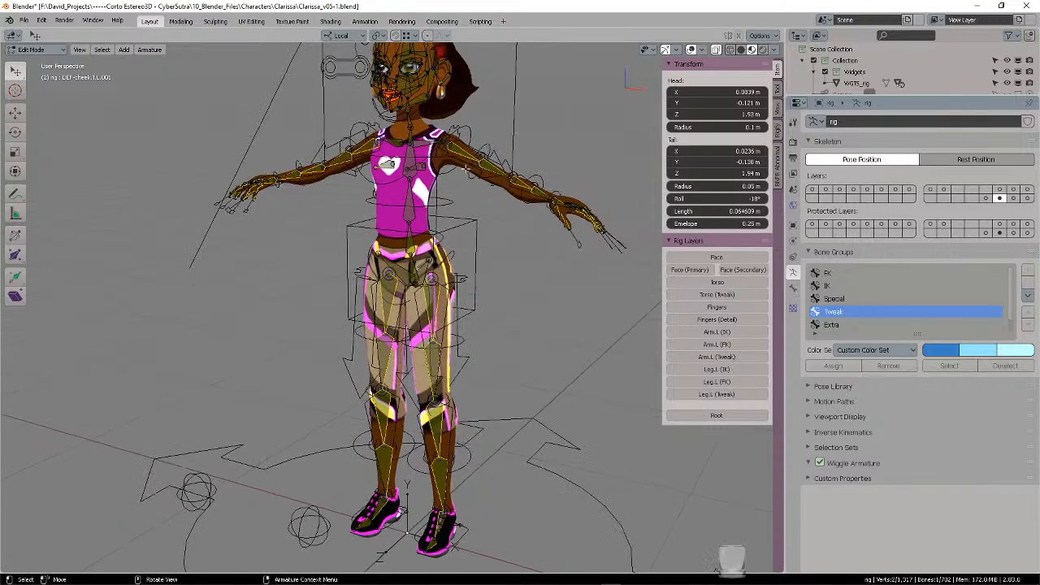
- Display the bone properties of DEF-upper_arm.L and switch its Deform option off and back on
left_click(460, 151)
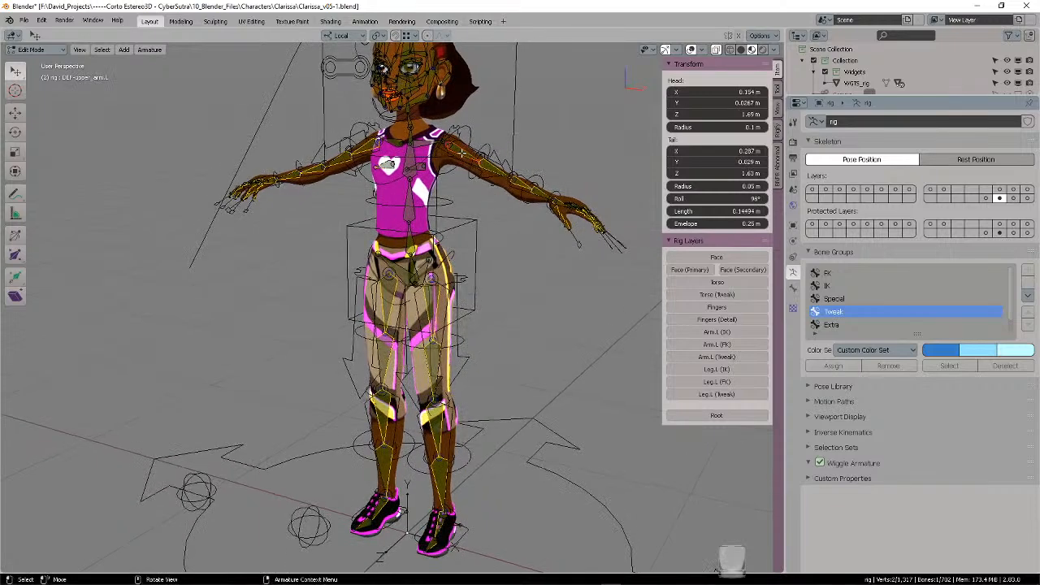
left_click(793, 288)
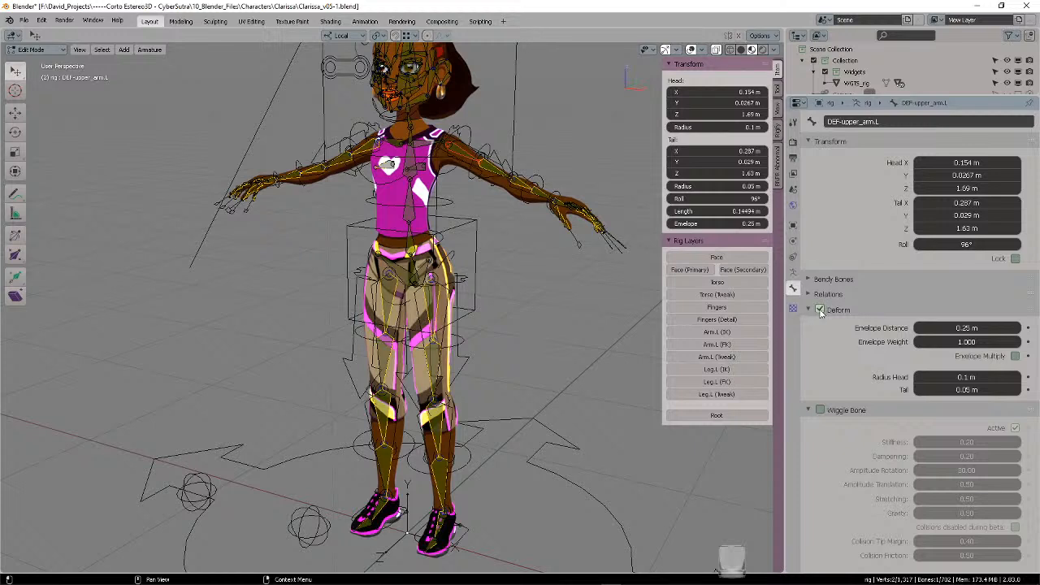
left_click(820, 310)
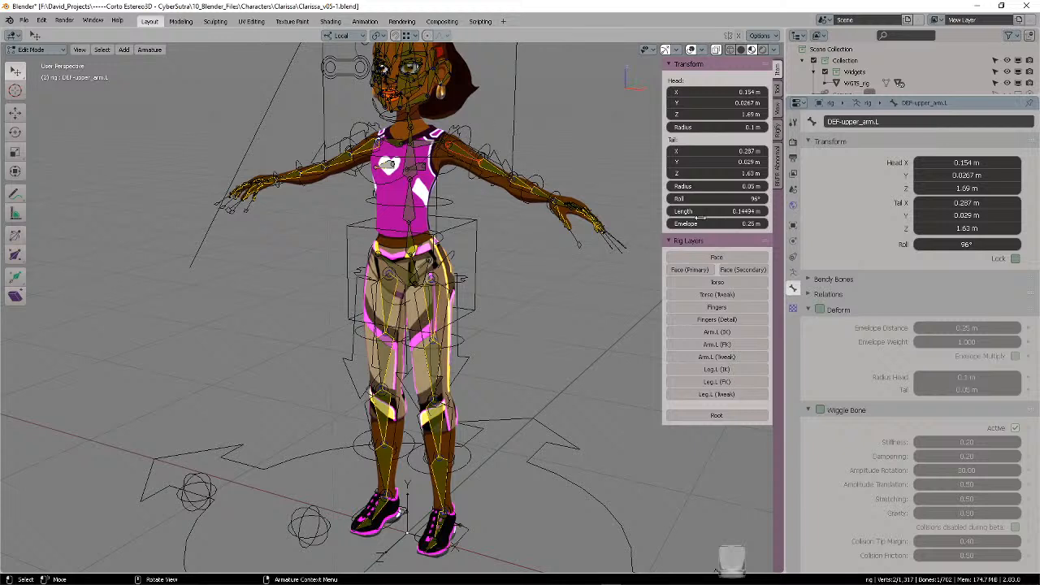
left_click(820, 310)
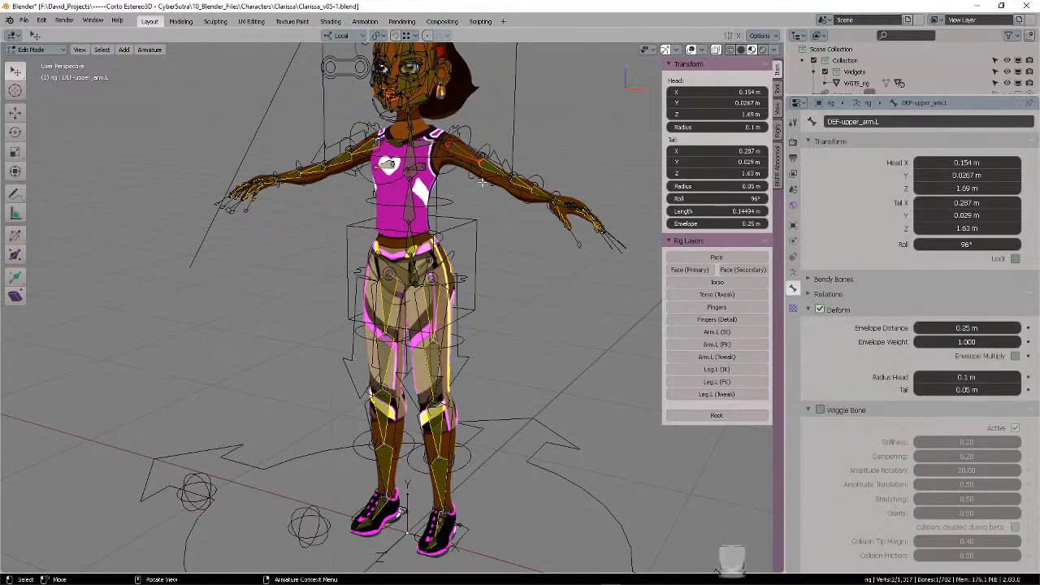
- Check the Deform option of the left forearm, hip, lower spine and upper thigh bones one by one
left_click(521, 186)
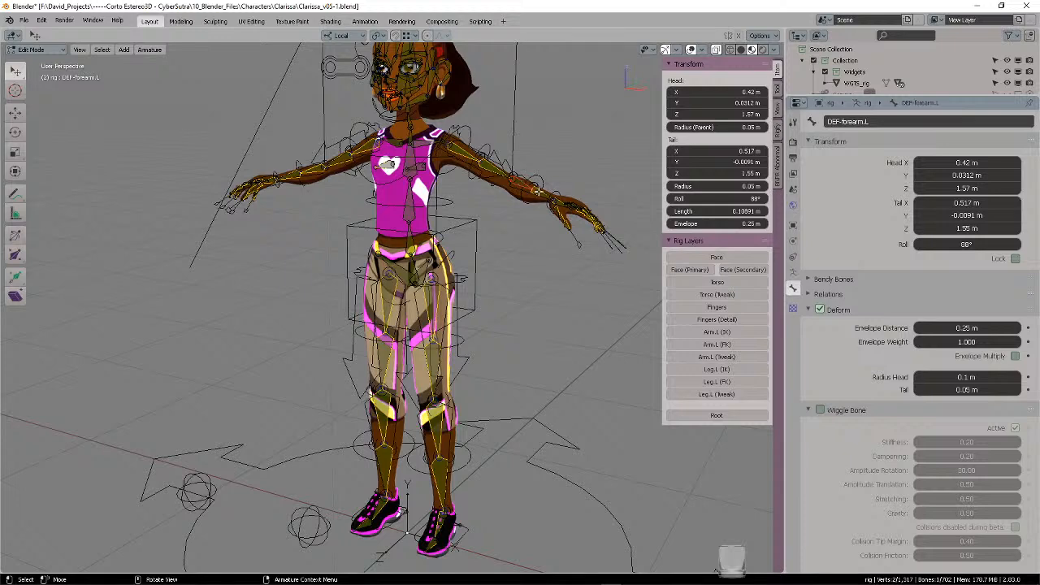
left_click(551, 195)
scroll(514, 247, "up", 3)
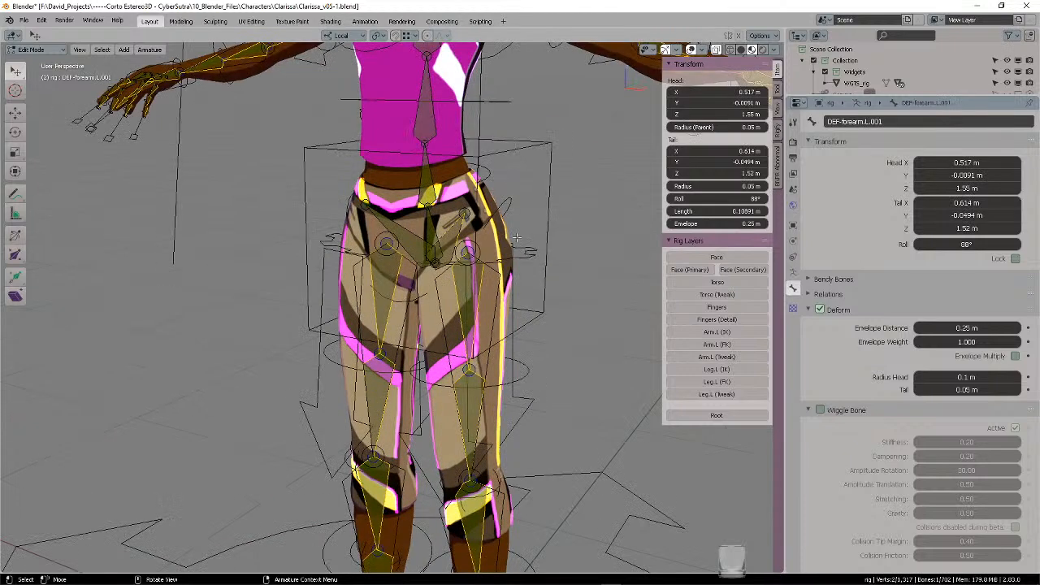
left_click(406, 235)
left_click(440, 234)
left_click(425, 190)
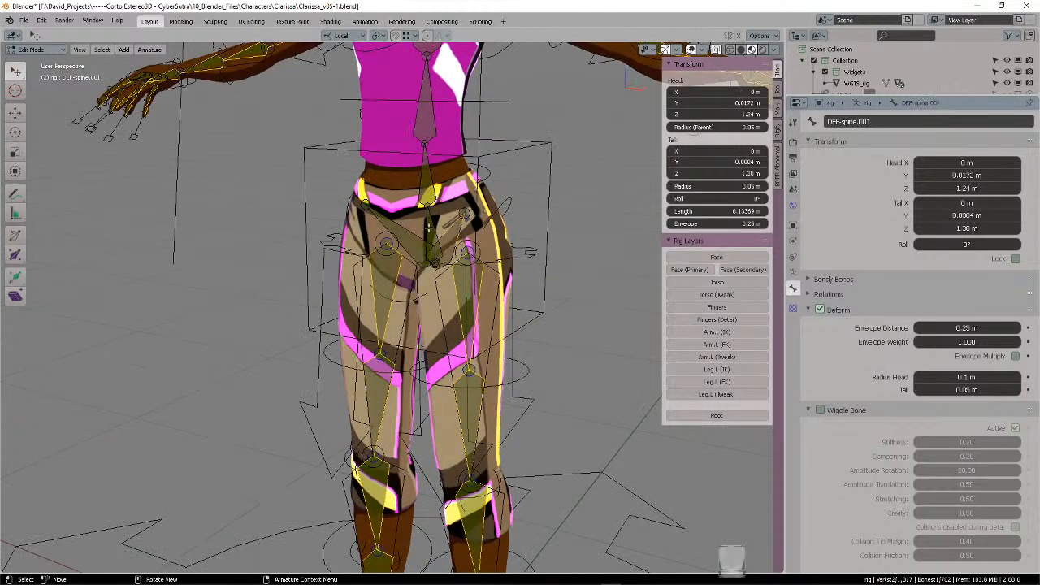
left_click(429, 226)
left_click(391, 273)
left_click(463, 285)
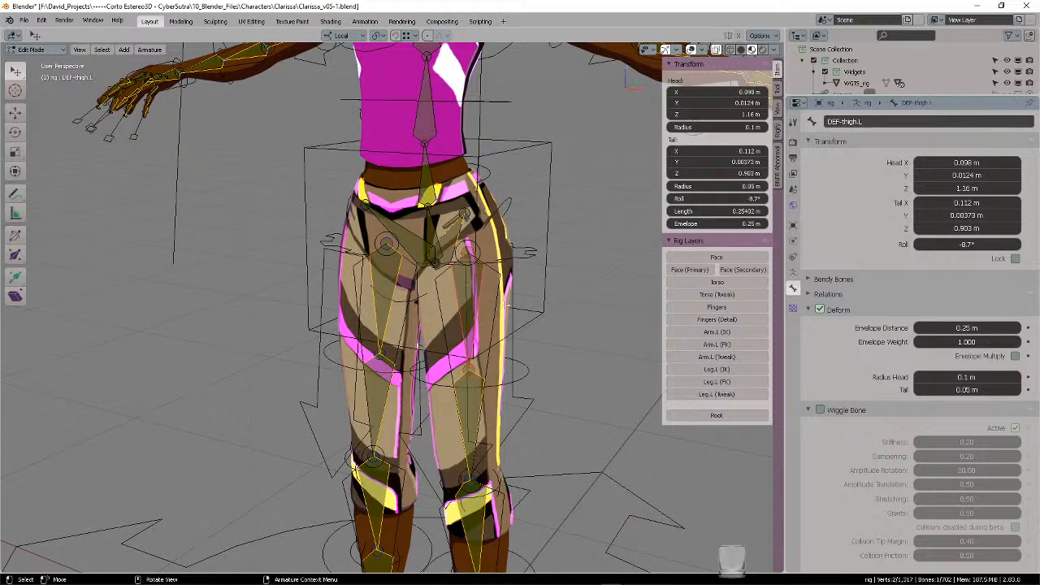
- Check the Deform option of the lower thigh bones and both shins' upper and lower bones
middle_click_drag(525, 377, 538, 240, "shift")
left_click(474, 267)
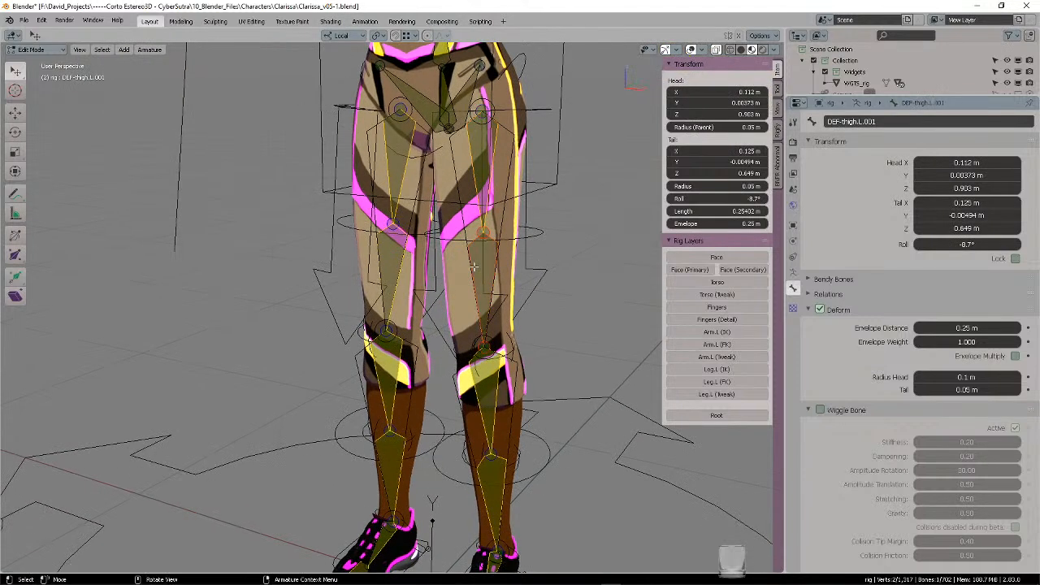
left_click(381, 238)
scroll(449, 287, "down", 1)
middle_click_drag(452, 292, 470, 221, "shift")
left_click(405, 277)
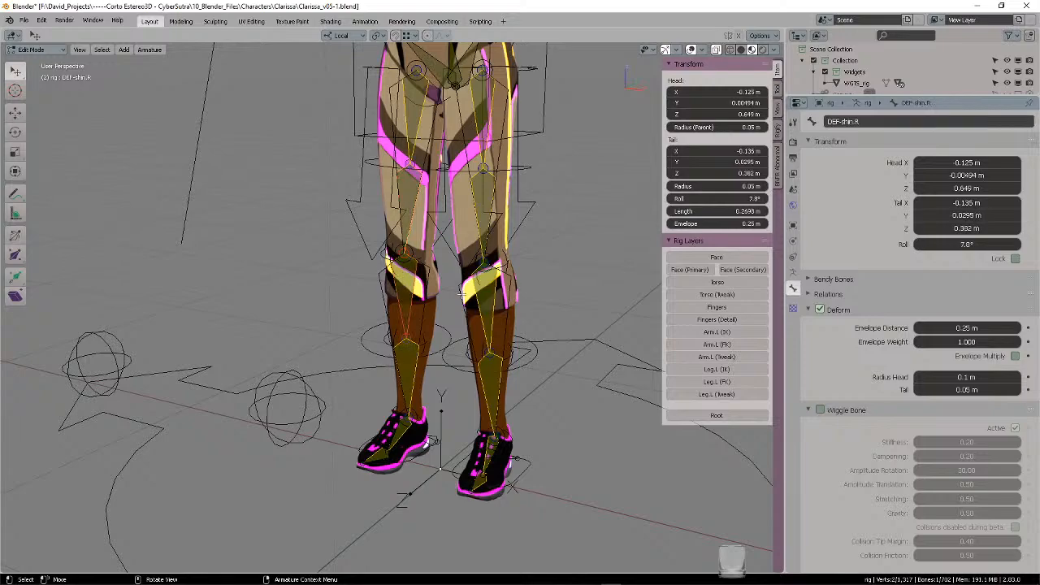
left_click(484, 312)
left_click(408, 369)
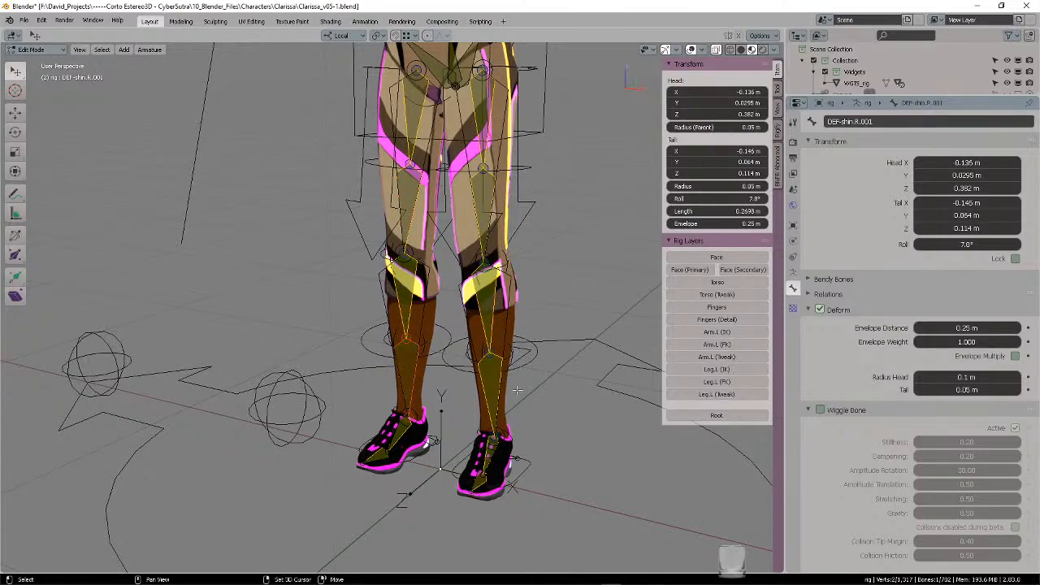
left_click(493, 381)
- Check the Deform option of DEF-upper_arm.R, DEF-spine.004, DEF-shoulder.L and DEF-upper_arm.L
scroll(533, 321, "down", 2)
middle_click_drag(531, 211, 520, 341, "shift")
middle_click_drag(520, 341, 575, 306)
scroll(575, 306, "up", 4)
middle_click_drag(577, 239, 549, 314, "shift")
left_click(413, 203)
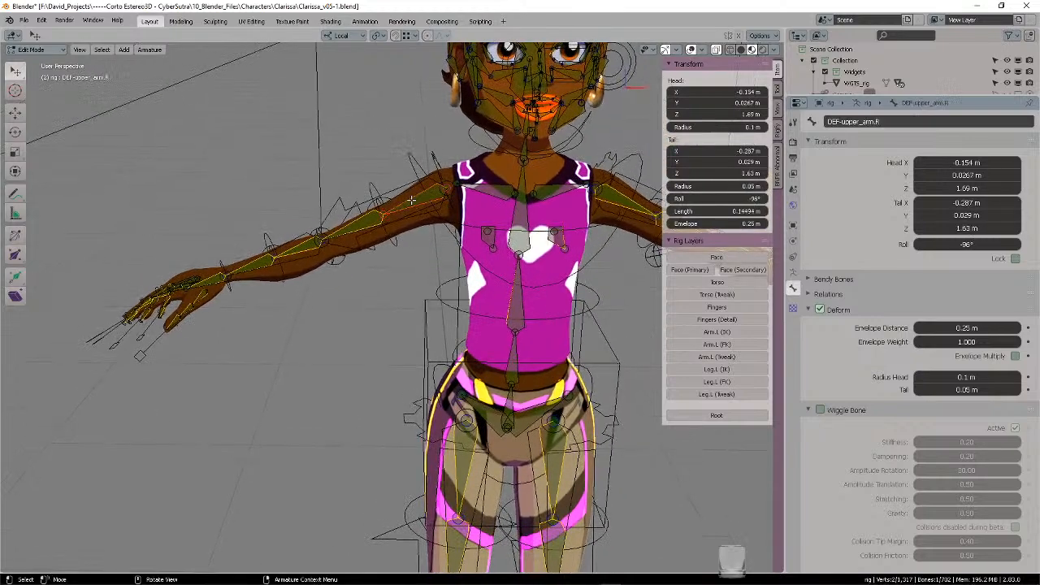
middle_click_drag(560, 222, 400, 197, "shift")
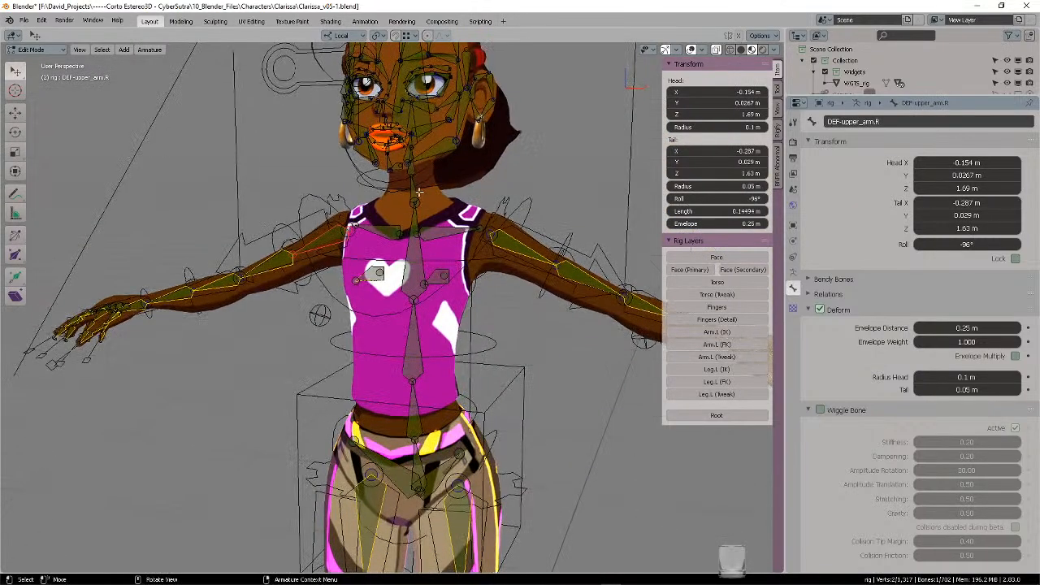
left_click(420, 192)
scroll(469, 271, "down", 3)
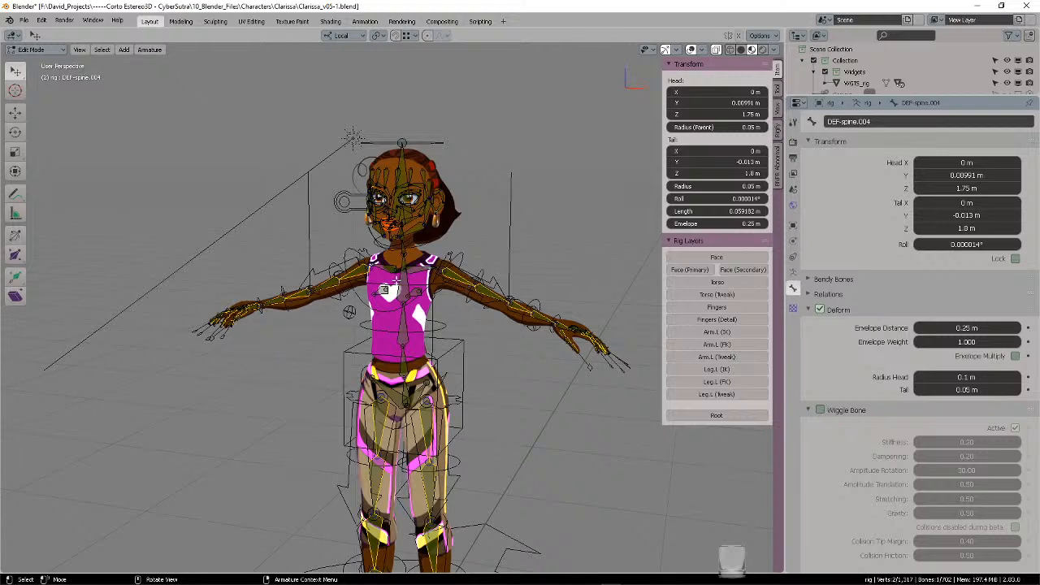
left_click(417, 271)
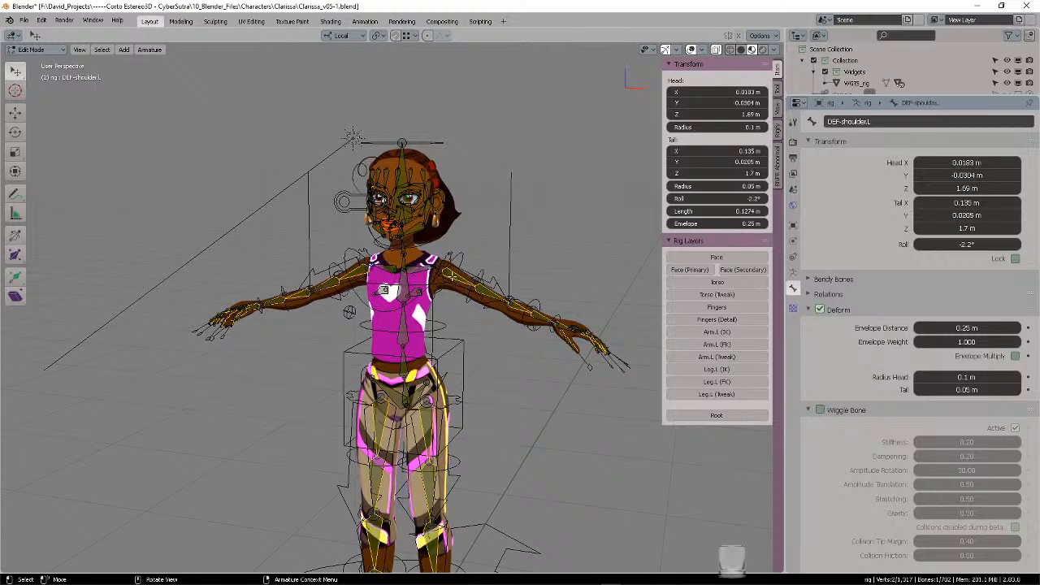
left_click(452, 277)
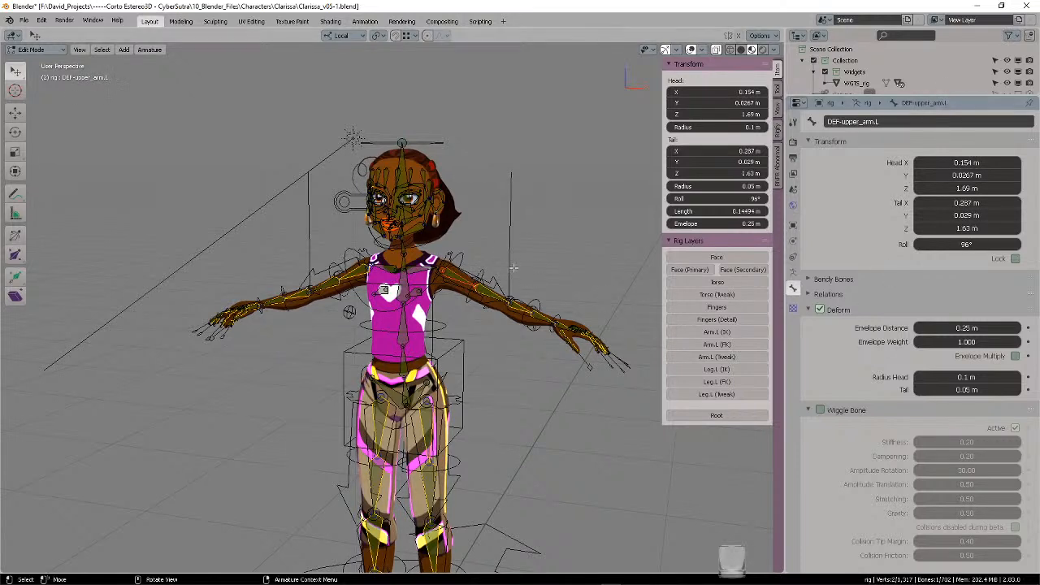
- Switch the rig from Edit Mode back to Object Mode
key("ctrl+Tab")
left_click(597, 224)
key("ctrl+Tab")
left_click(358, 223)
key("ctrl+Tab")
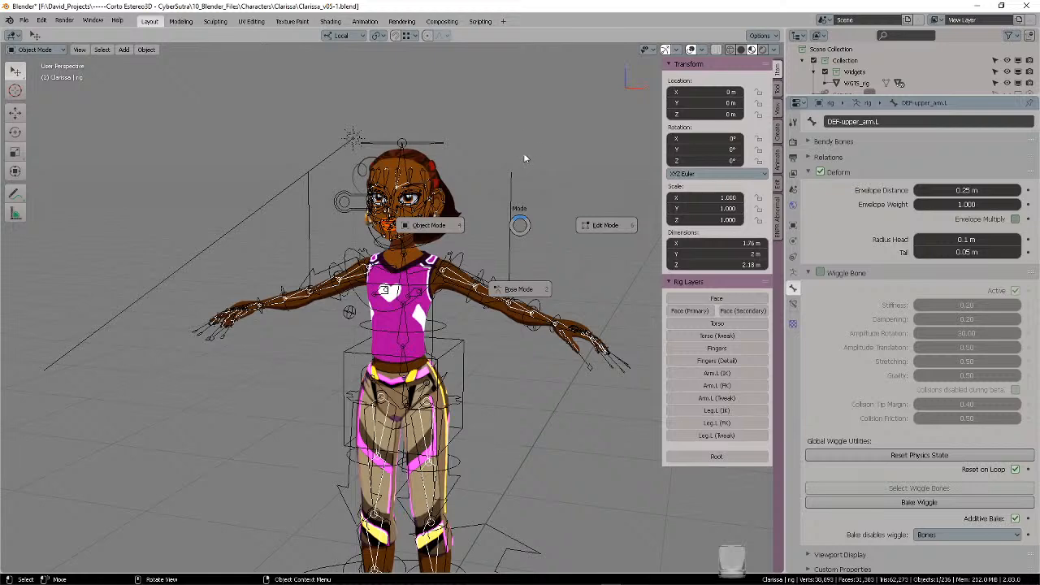
left_click(425, 248)
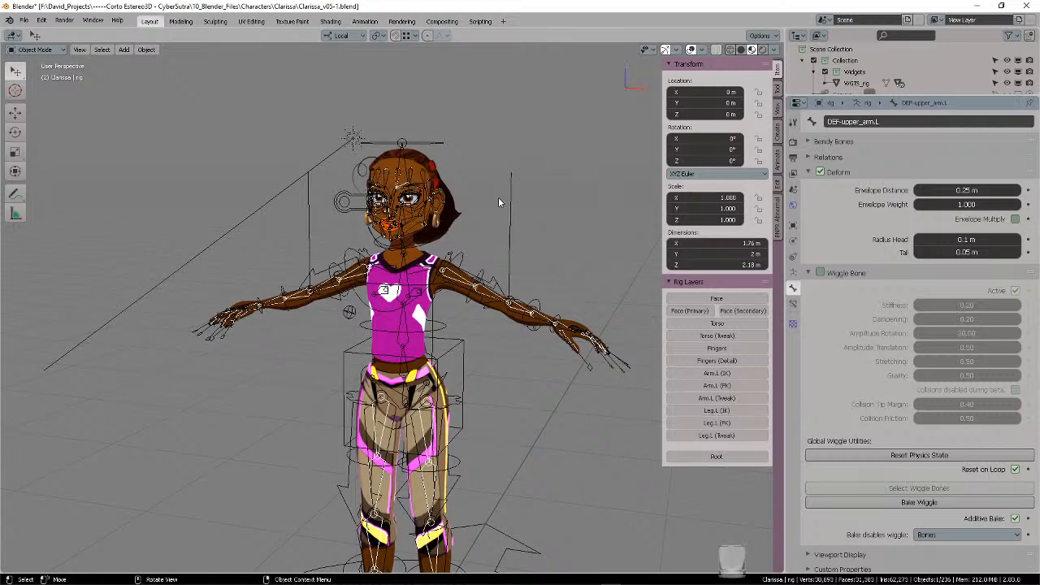
- Make all rig layers from Face to Root visible, deselect the rig and hide its deformation bone layer in the armature properties
mouse_move(716, 299)
left_mouse_down()
mouse_move(718, 416)
mouse_move(735, 456)
left_mouse_up()
left_click(564, 242)
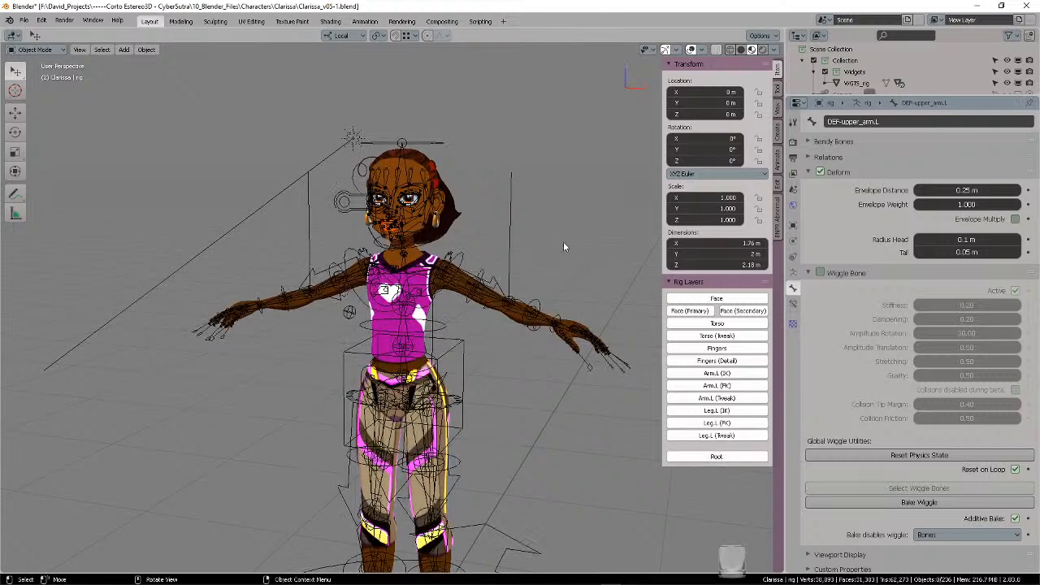
left_click(793, 273)
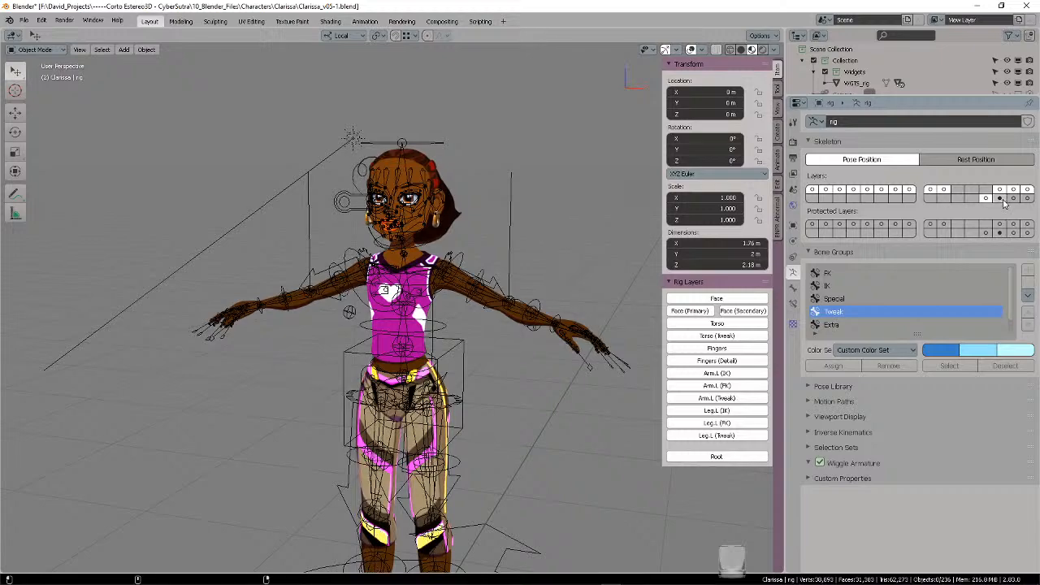
- Select the Clarissa Stylized Body mesh and delete all of its vertex groups
middle_click_drag(530, 252, 496, 247)
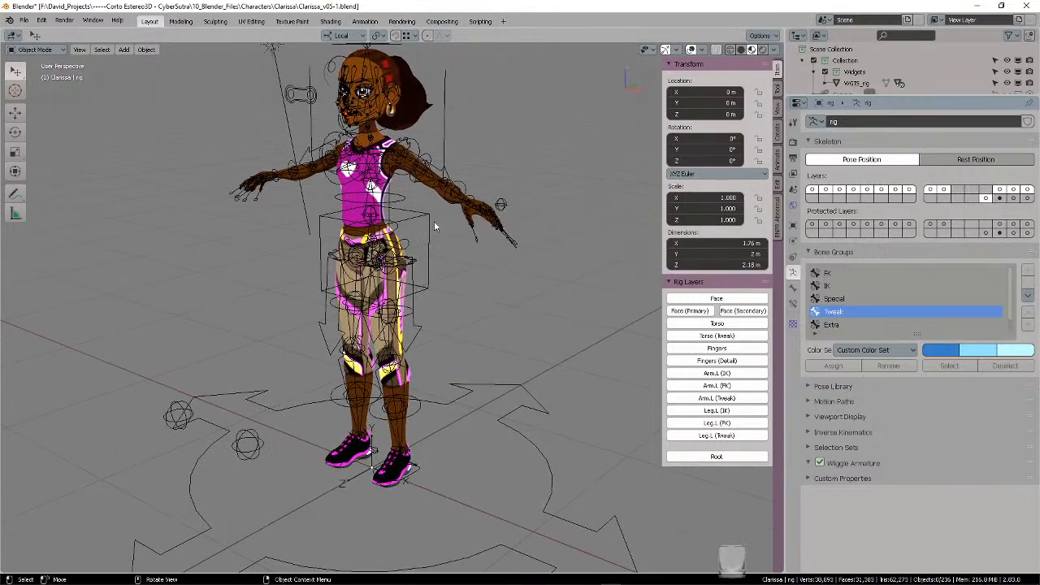
left_click(353, 188)
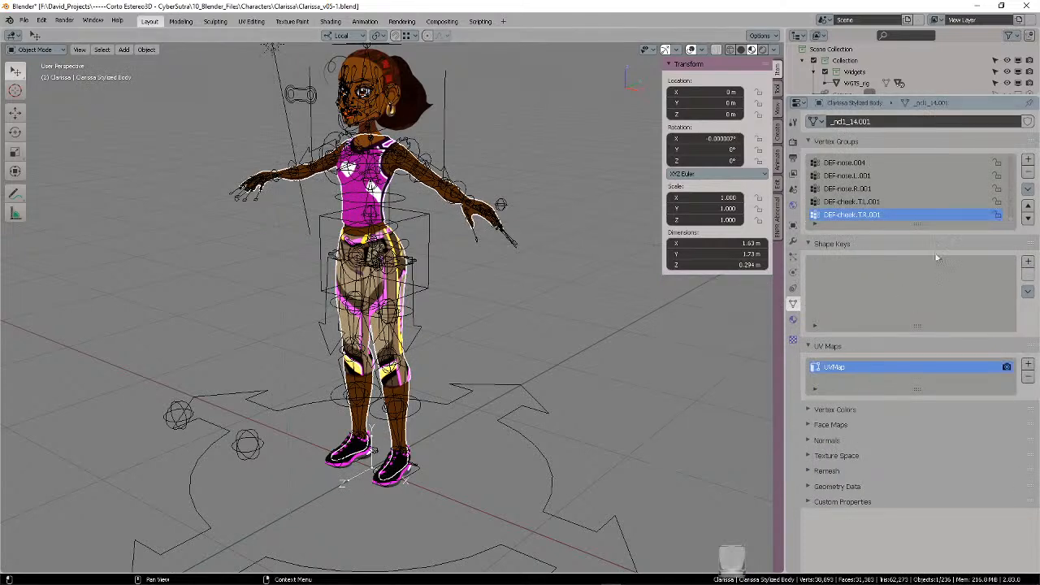
left_click(1028, 189)
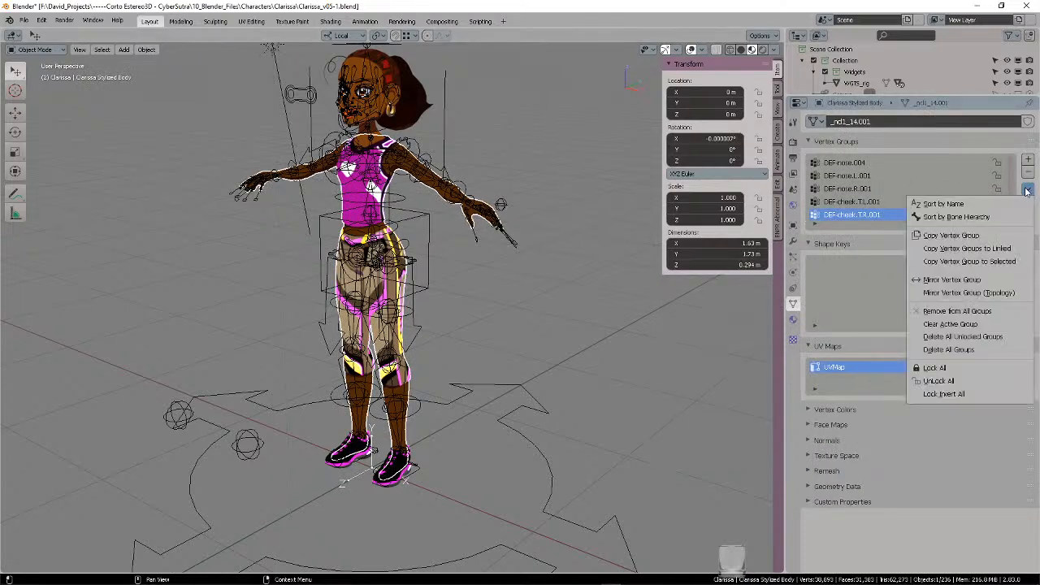
left_click(980, 349)
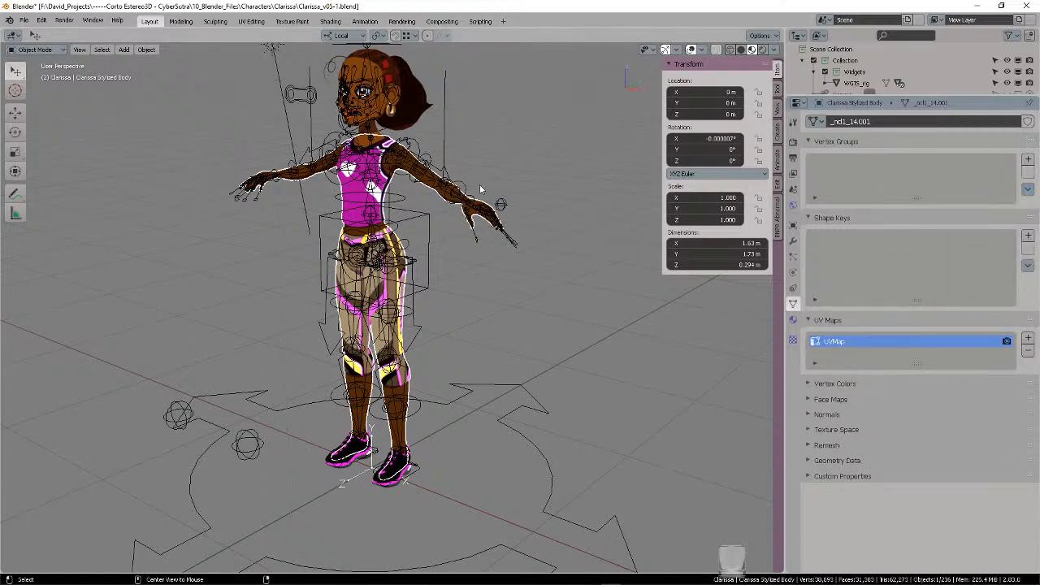
- Clear the Clarissa Stylized Body mesh's parent while keeping its transformation, and enlarge the outliner to show the object list
key("alt+p")
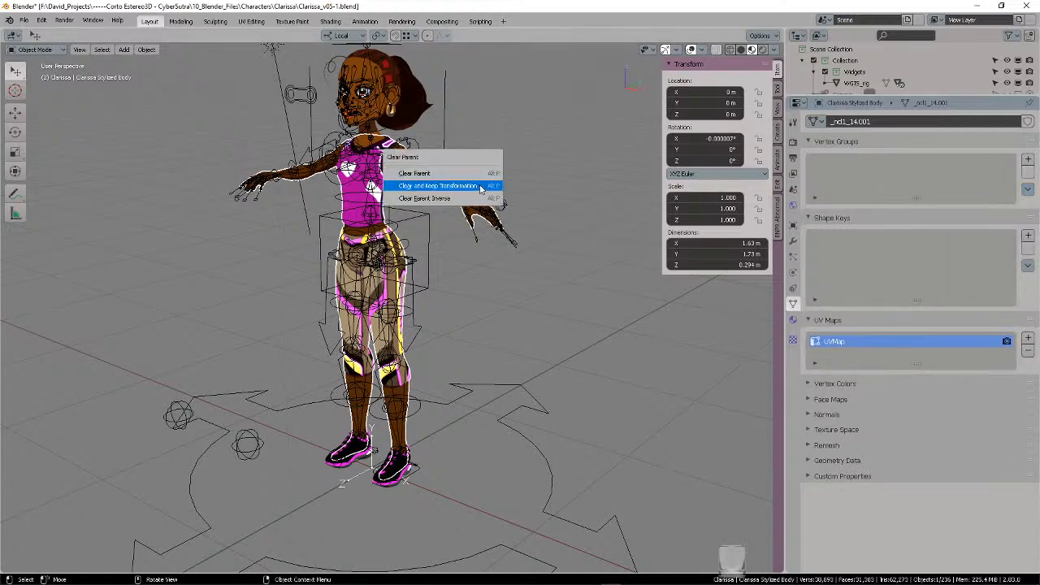
left_click(481, 186)
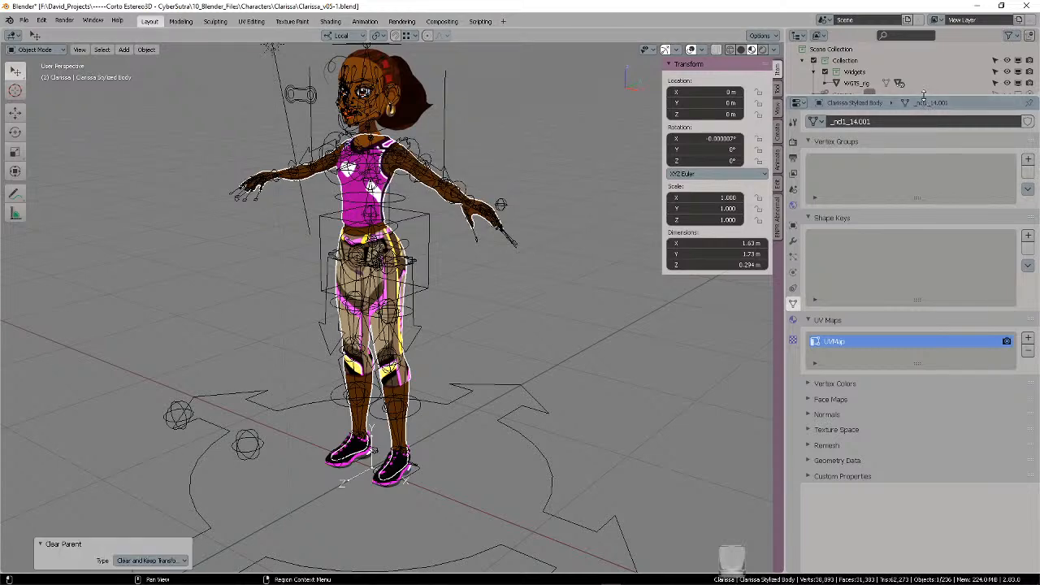
left_click_drag(925, 96, 923, 317)
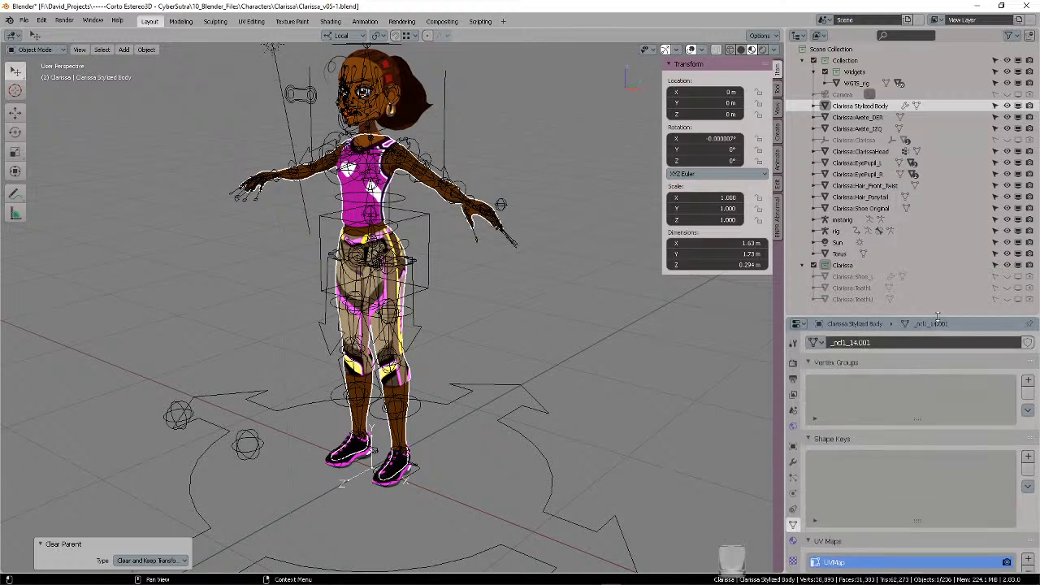
left_click_drag(937, 316, 926, 260)
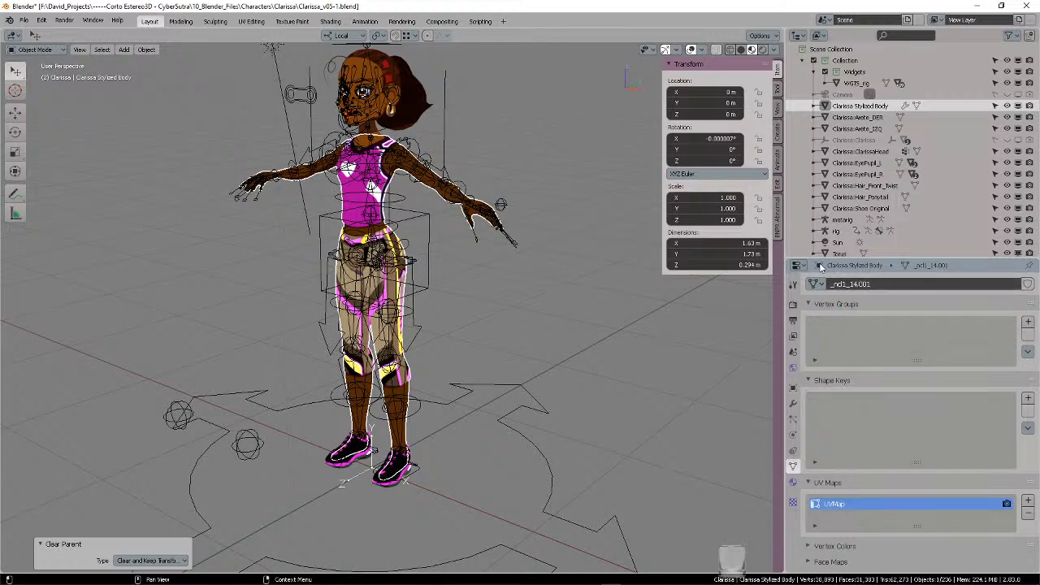
- Rename the body object's mesh data as Stylized Body
left_click_drag(820, 270, 830, 289)
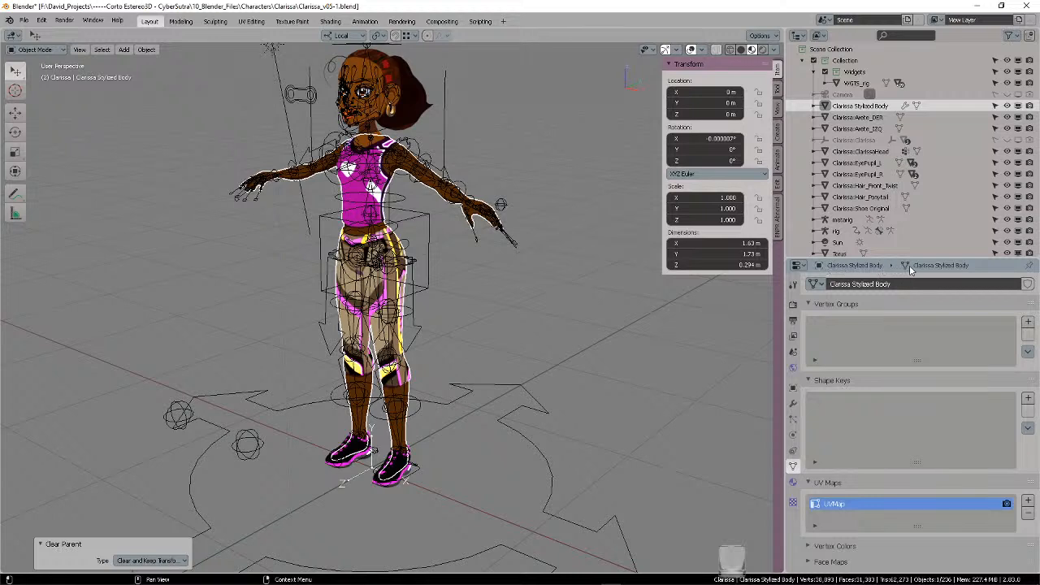
left_click(864, 283)
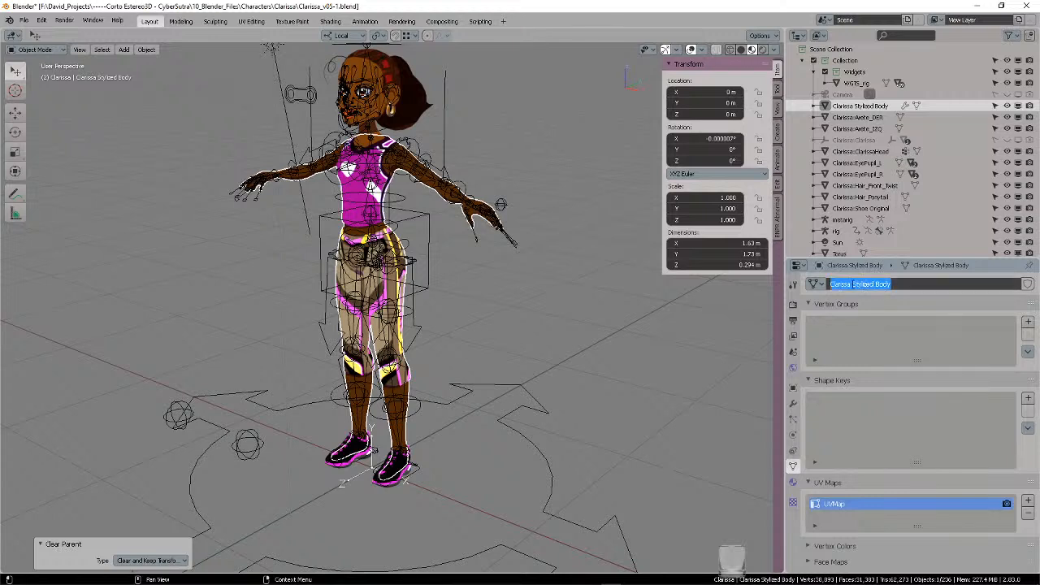
left_click(851, 283)
left_click_drag(851, 284, 786, 283)
key("BackSpace")
key("Return")
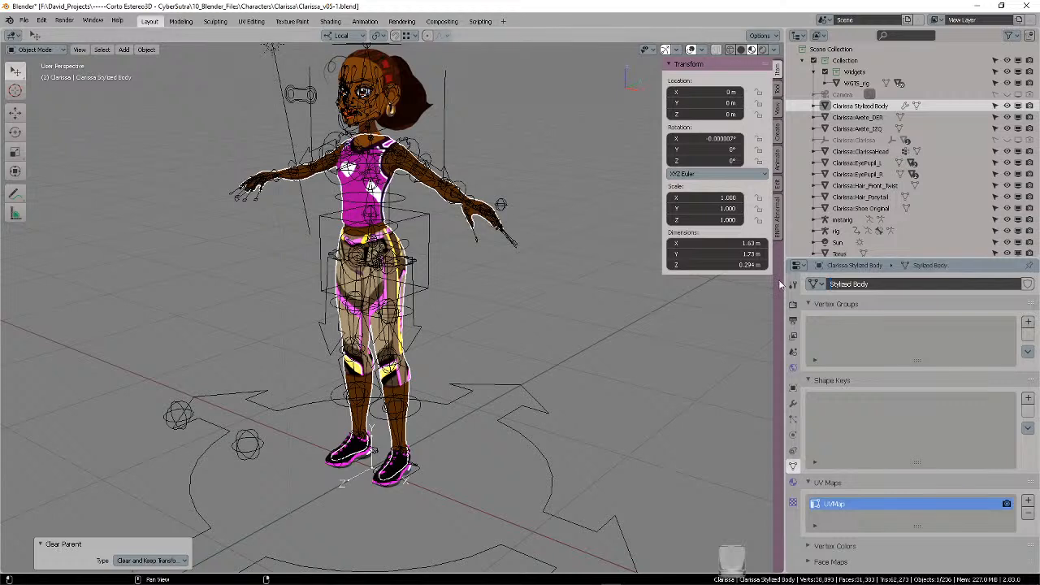
- Examine the object and mesh data names of the Arete_DER, Arete_IZQ and ClarissaHead objects in the outliner
left_click(854, 109)
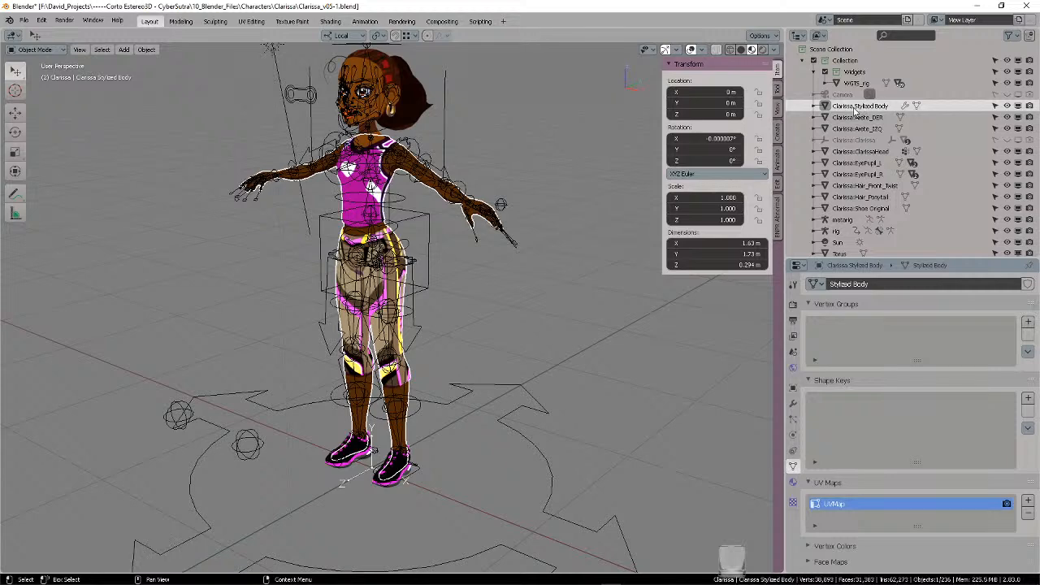
left_click(857, 118)
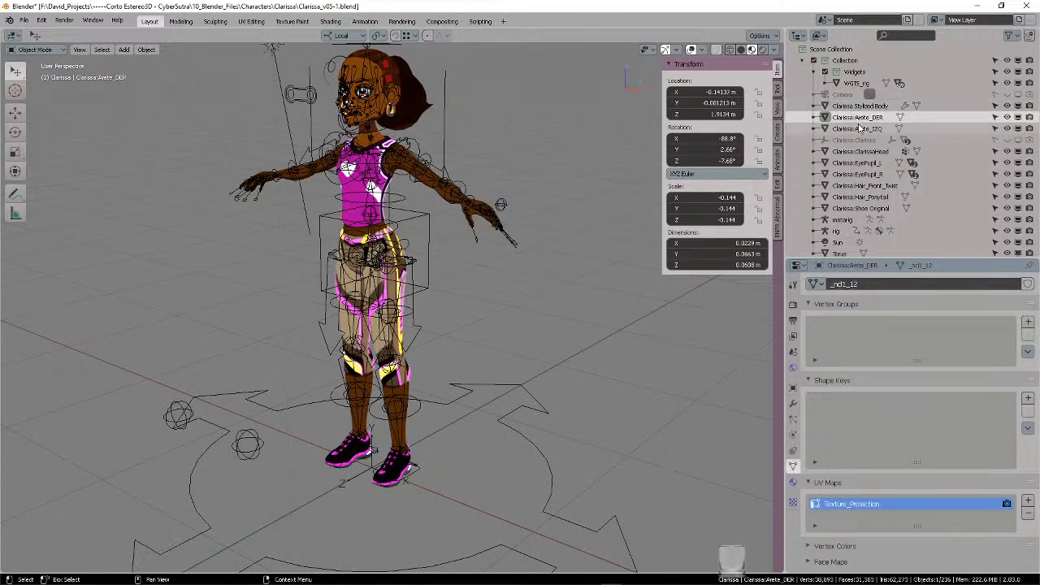
left_click(860, 131)
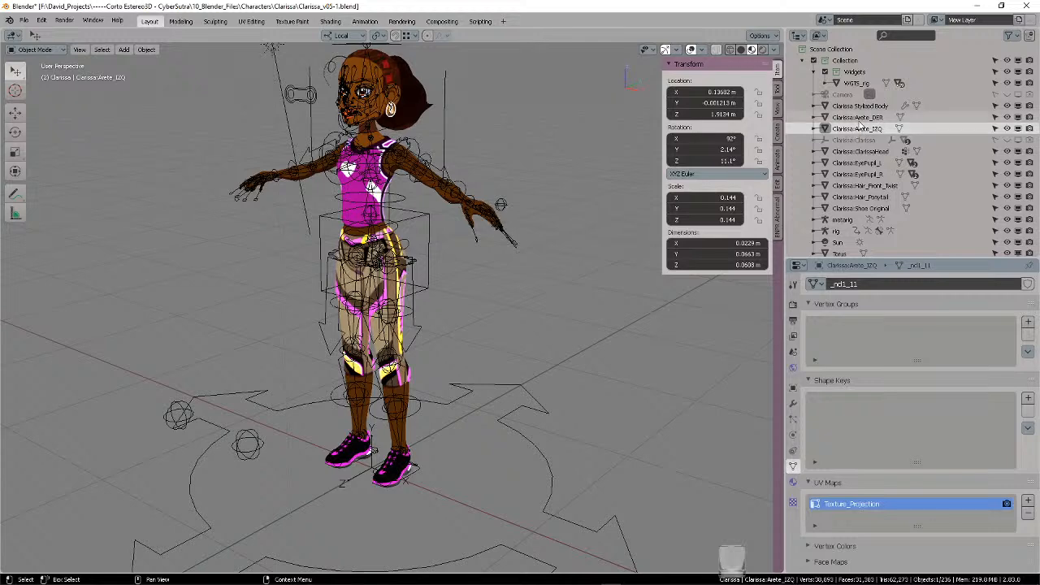
left_click(857, 118)
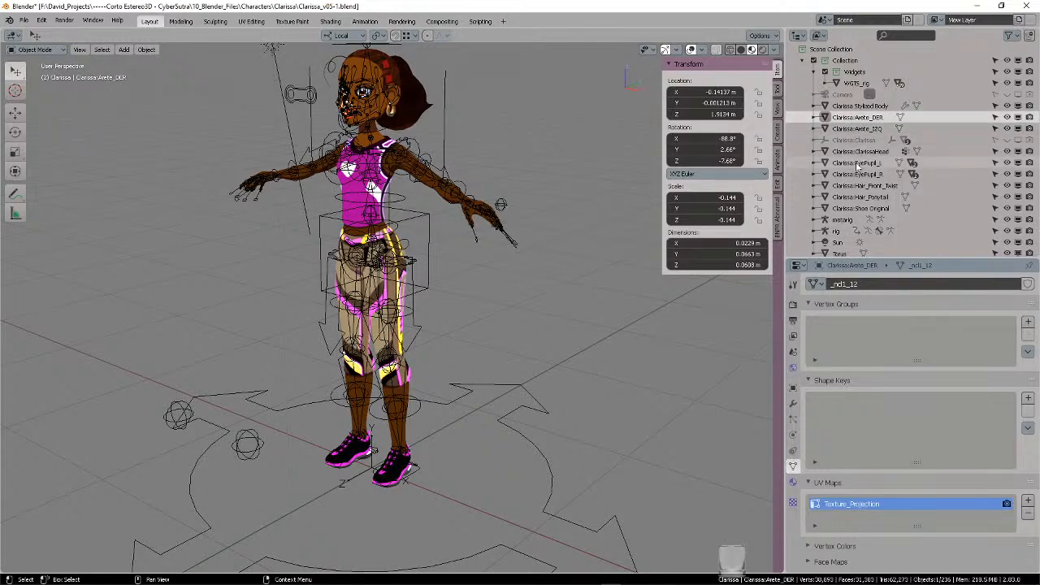
left_click(865, 153)
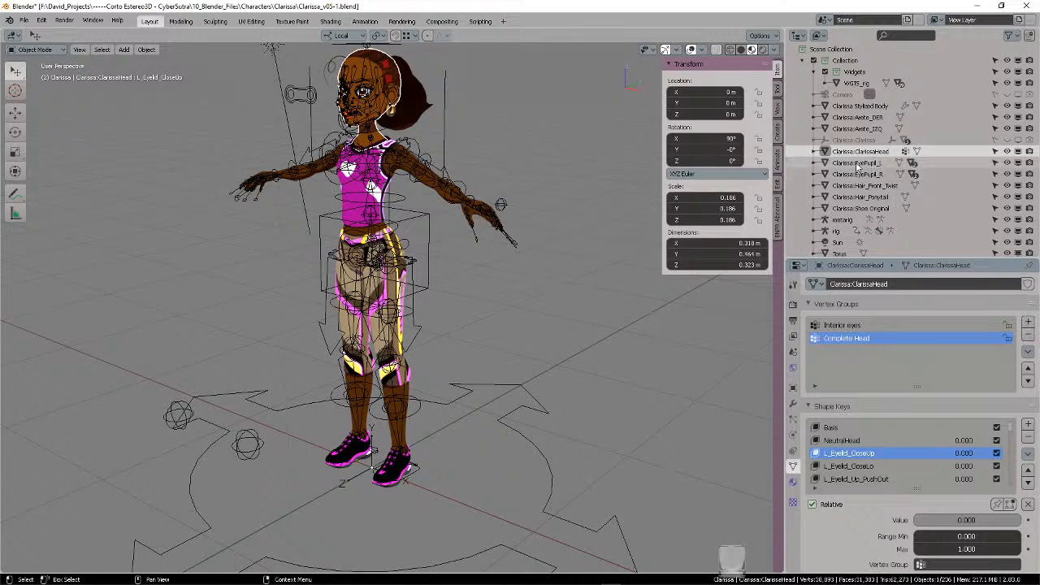
scroll(855, 224, "down", 3)
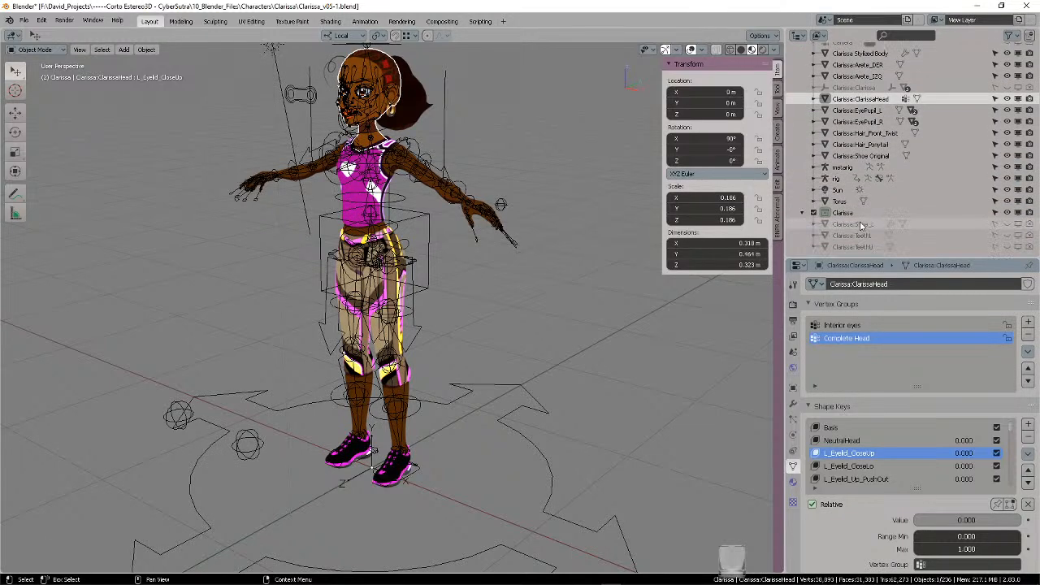
scroll(868, 216, "up", 3)
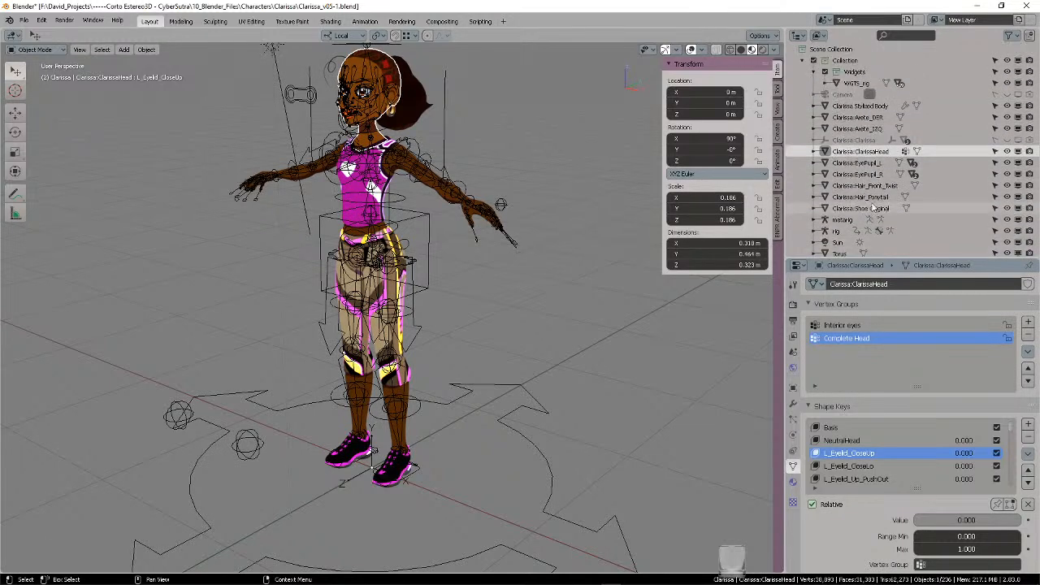
- Rename the Clarissa Stylized Body object as Stylized Body and save the file
left_click(860, 108)
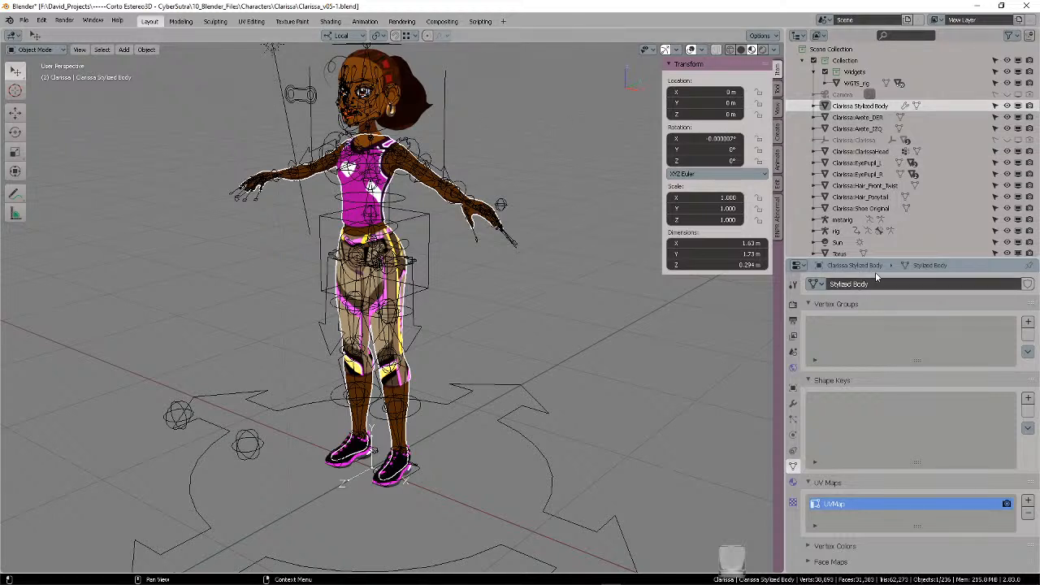
double_click(861, 107)
left_click_drag(853, 106, 796, 95)
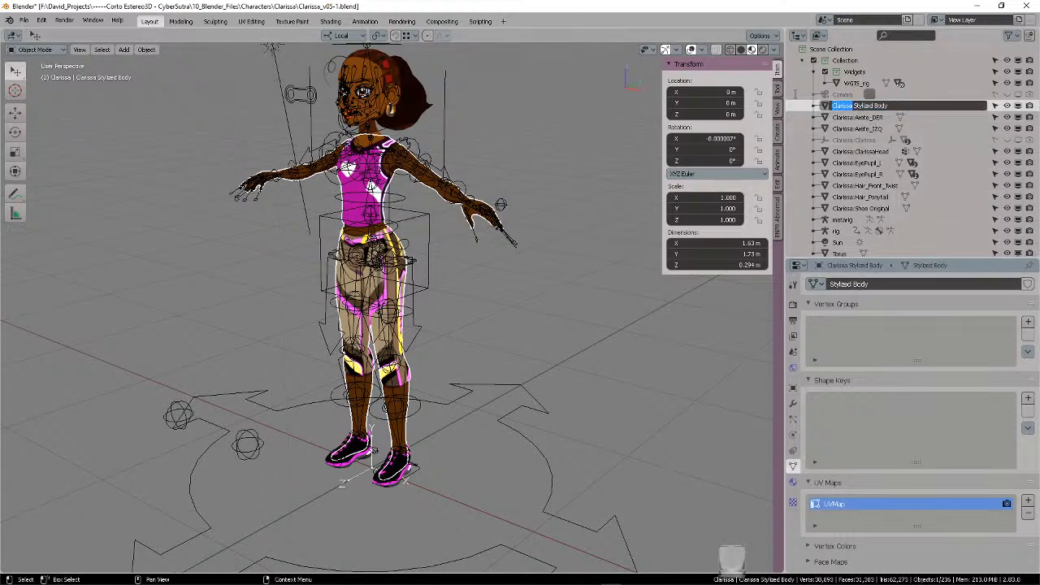
key("BackSpace")
key("Return")
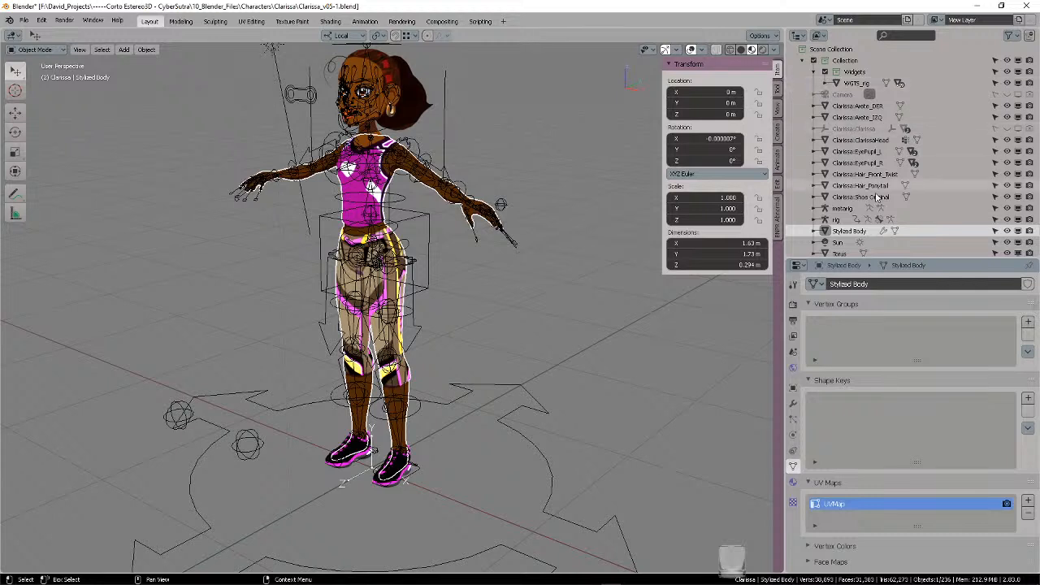
scroll(916, 178, "down", 3)
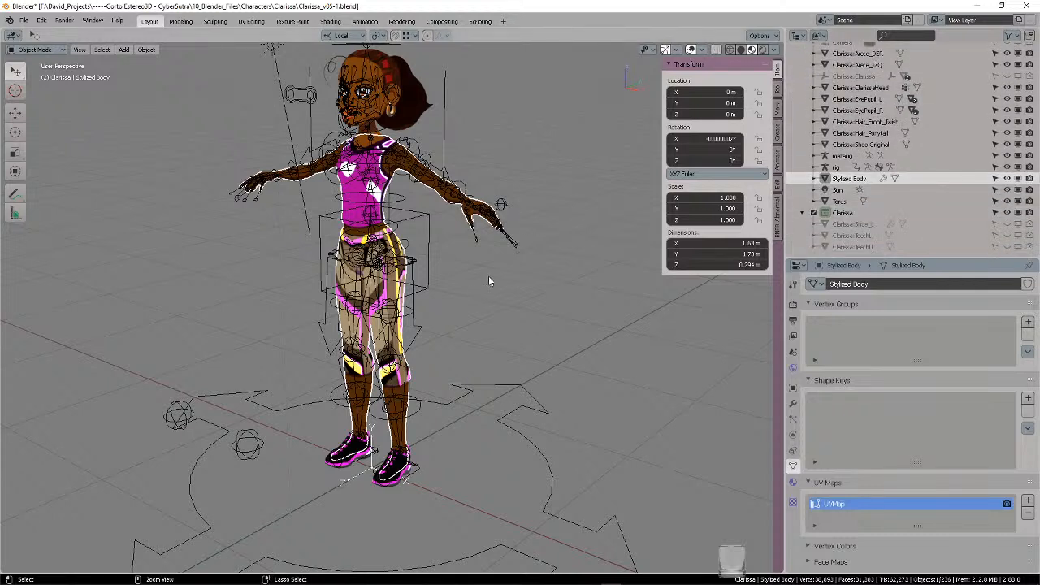
key("ctrl+s")
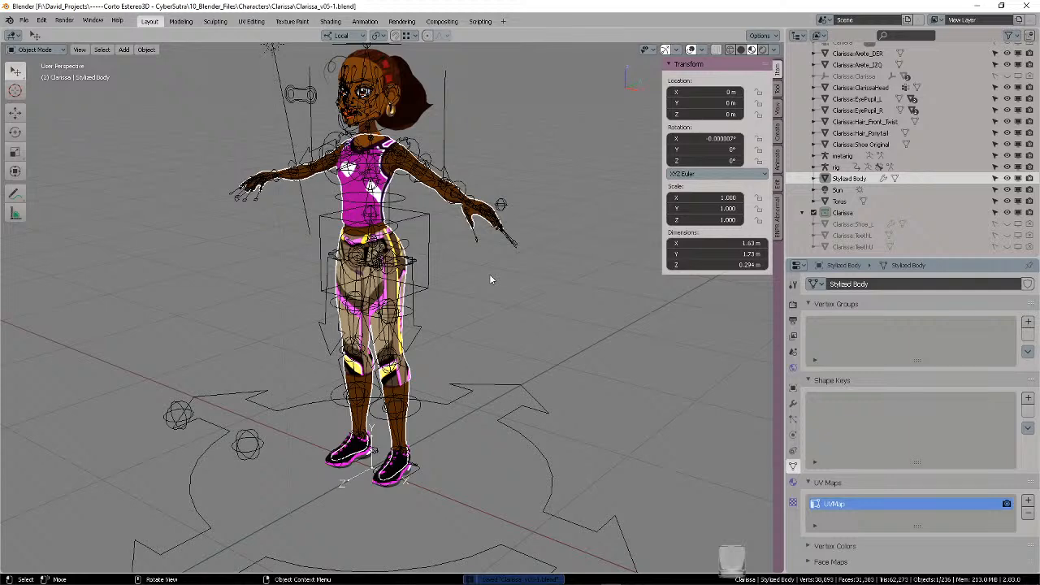
- Try applying all transforms to the Stylized Body mesh, and undo it
left_click(421, 262)
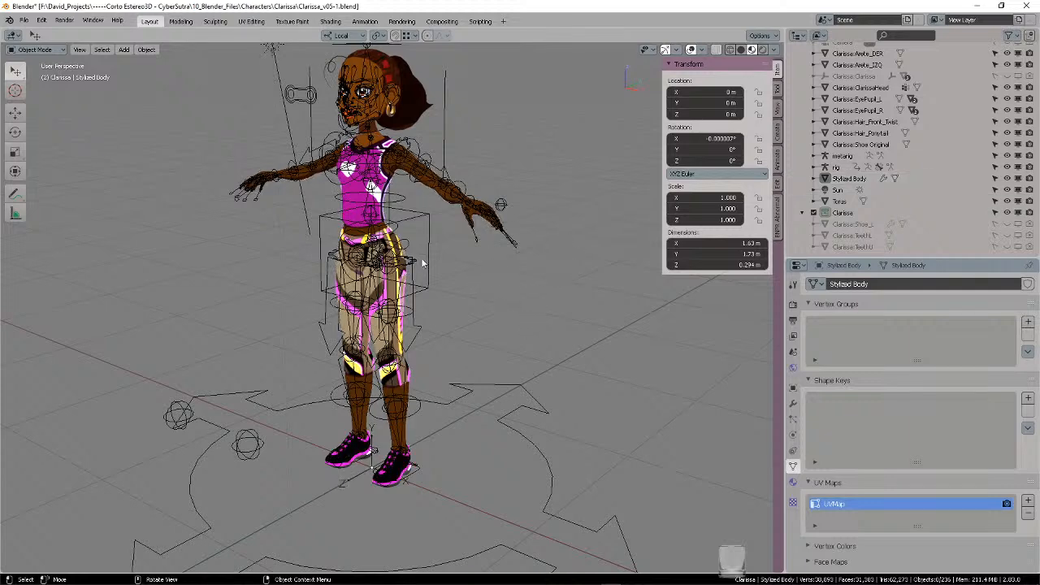
left_click(454, 224)
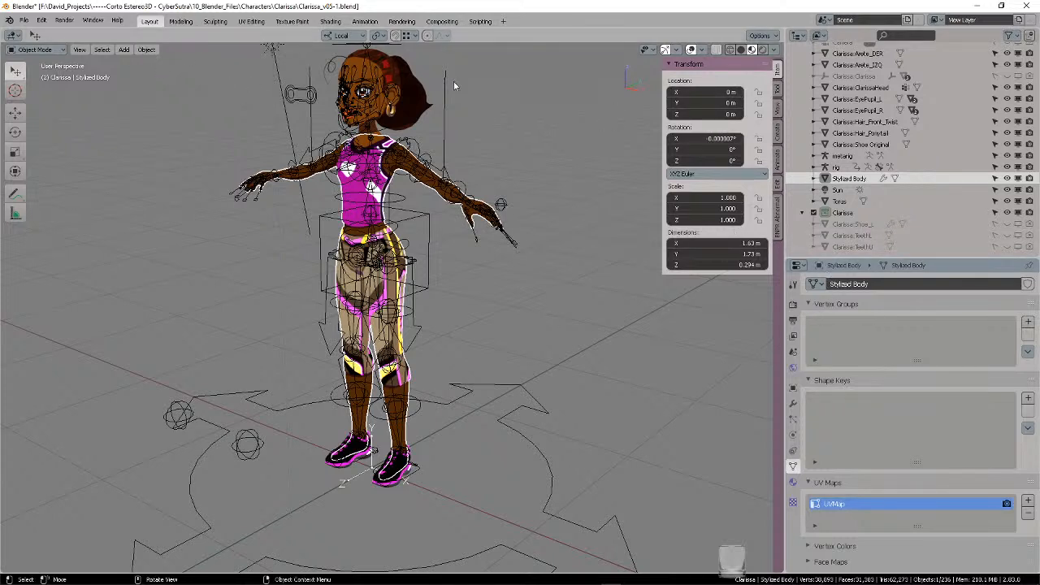
left_click(147, 49)
mouse_move(168, 107)
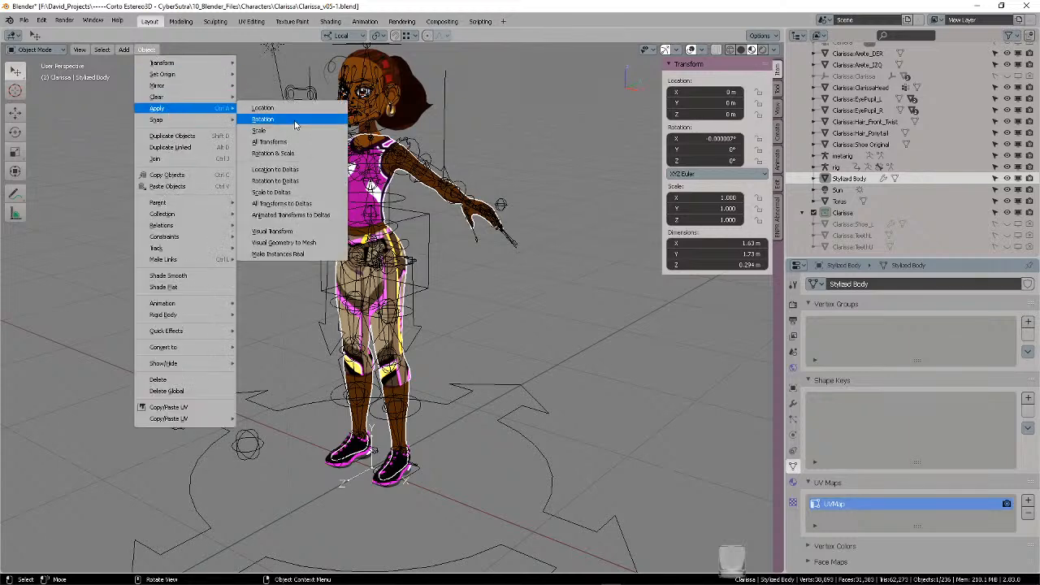
left_click(272, 141)
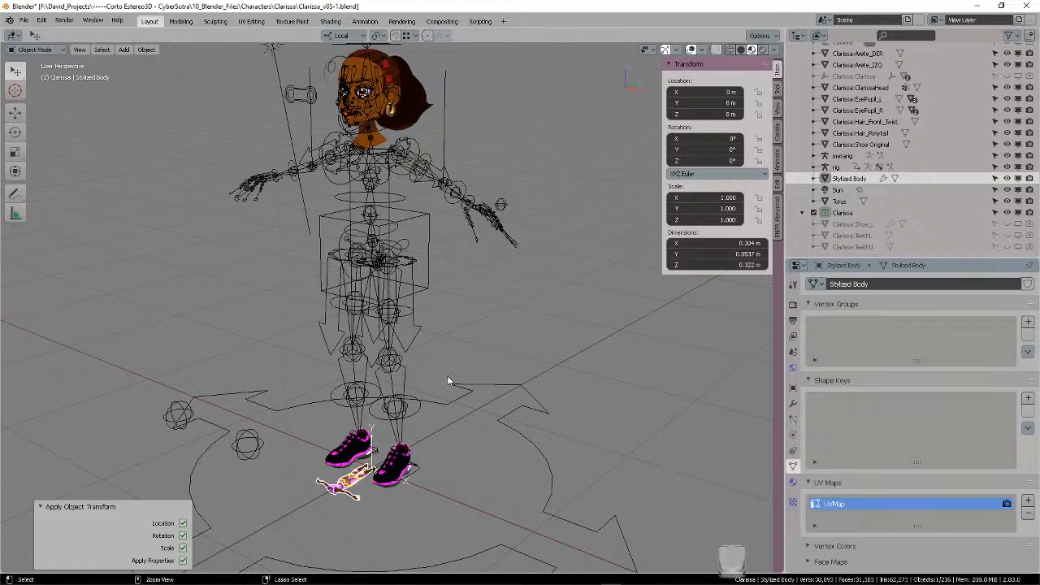
key("ctrl+z")
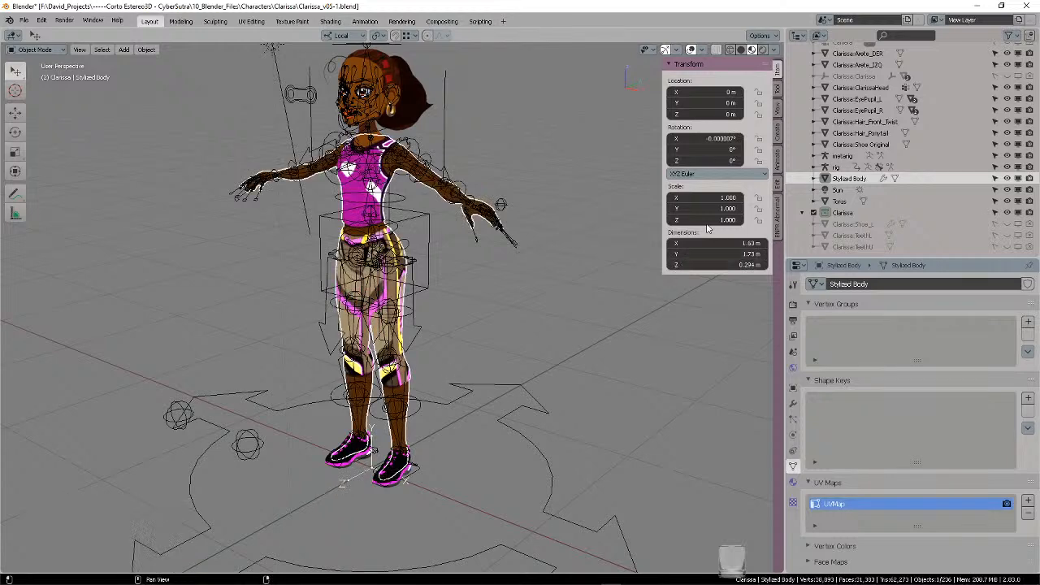
- Apply all of the Stylized Body mesh's transforms to deltas
left_click(148, 50)
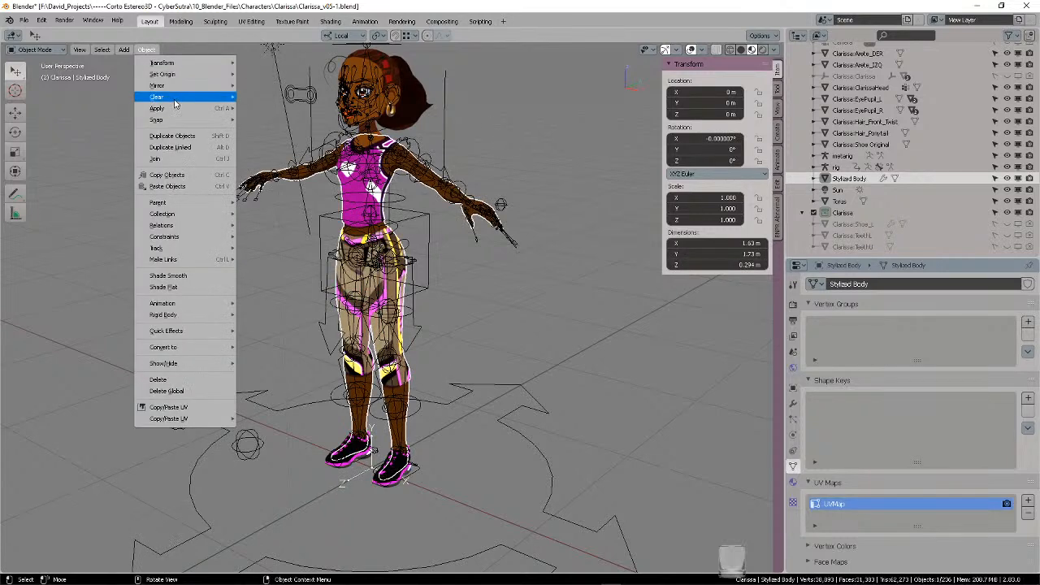
mouse_move(195, 109)
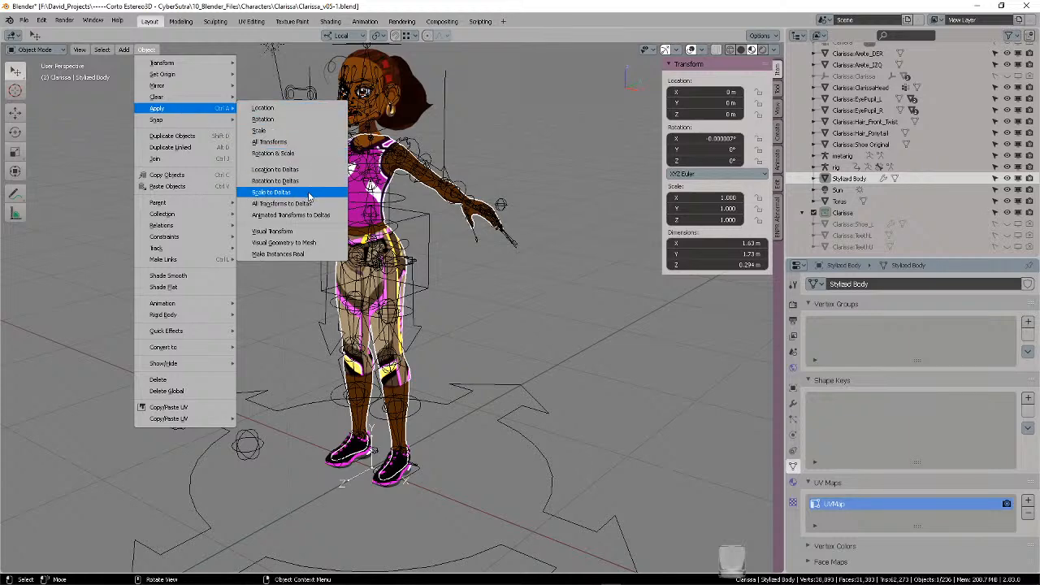
left_click(309, 208)
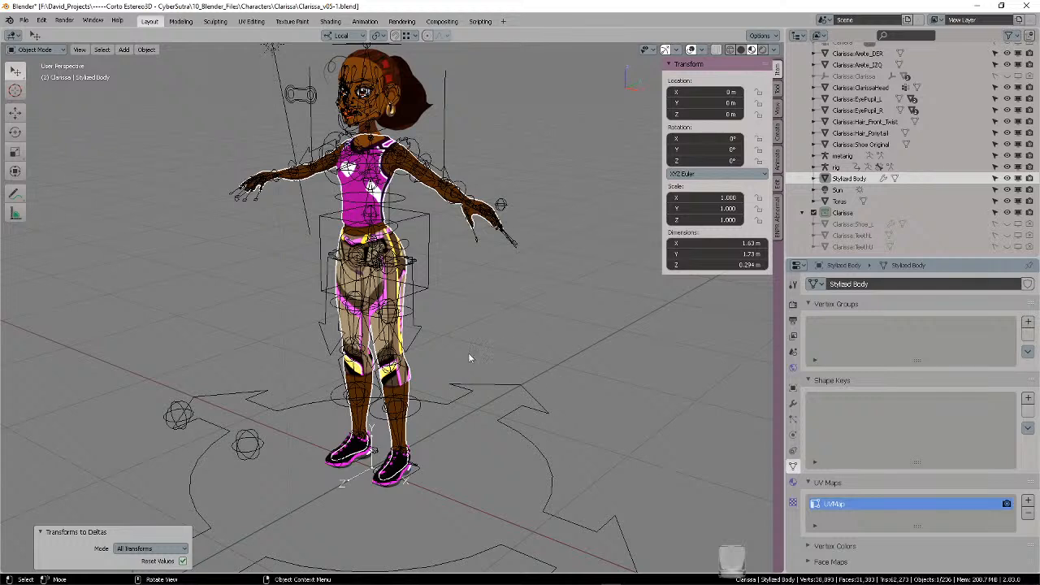
- Export the scene to the Clarissa folder as body.fbx with Bake Animation off, and hide the Stylized Body mesh
left_click(24, 19)
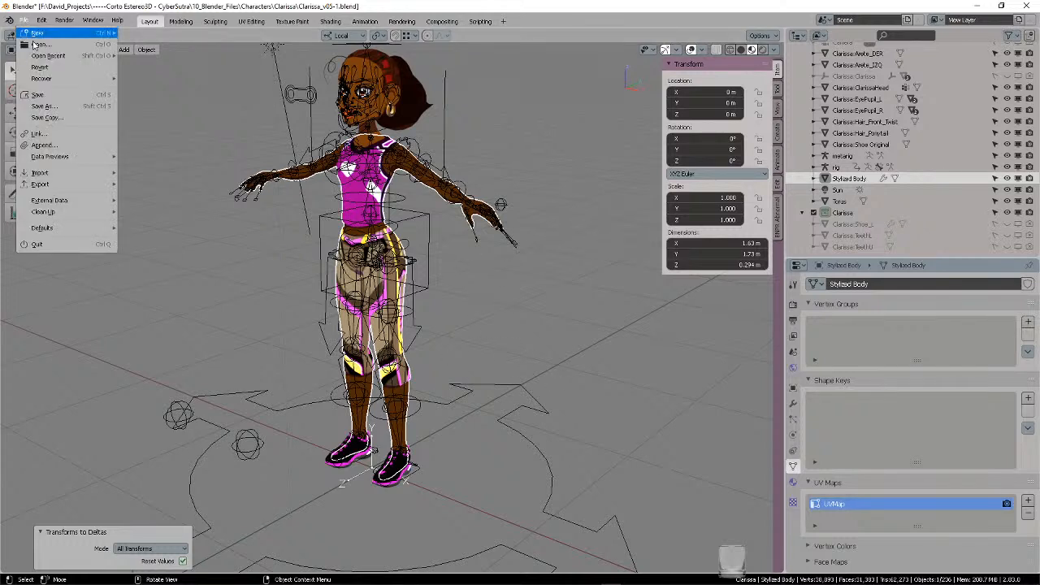
mouse_move(75, 186)
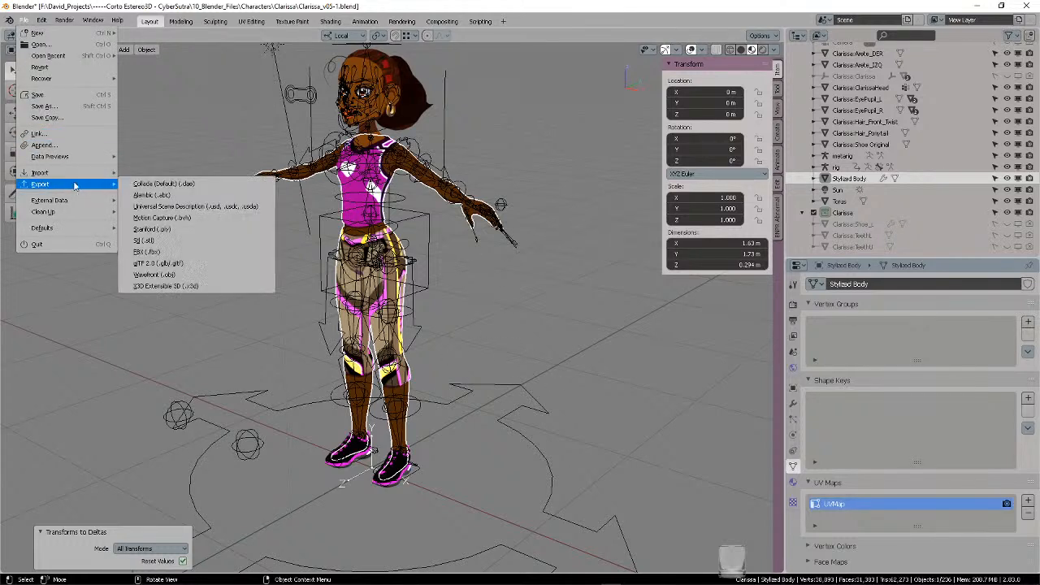
left_click(166, 252)
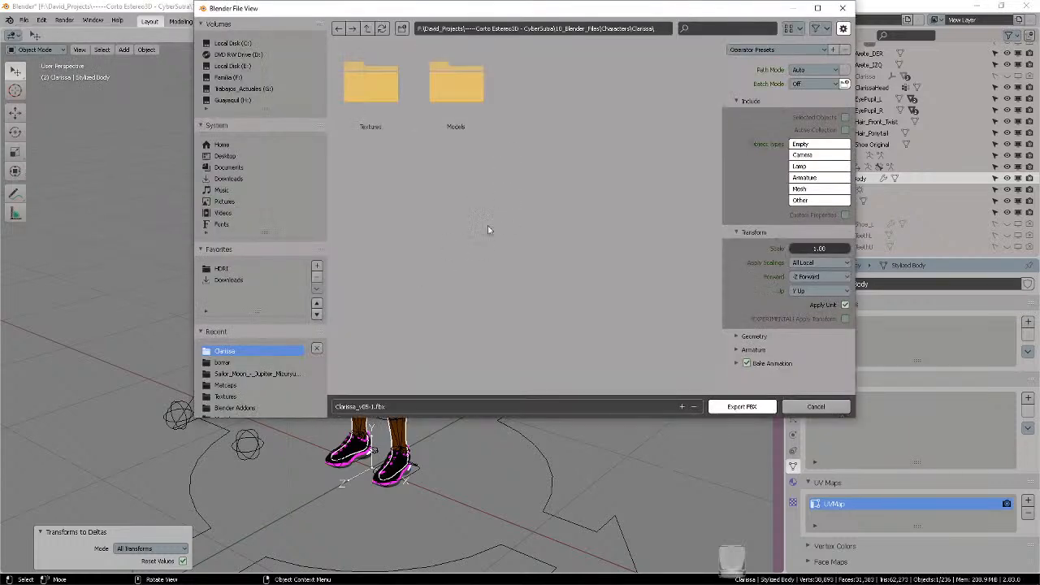
left_click(366, 411)
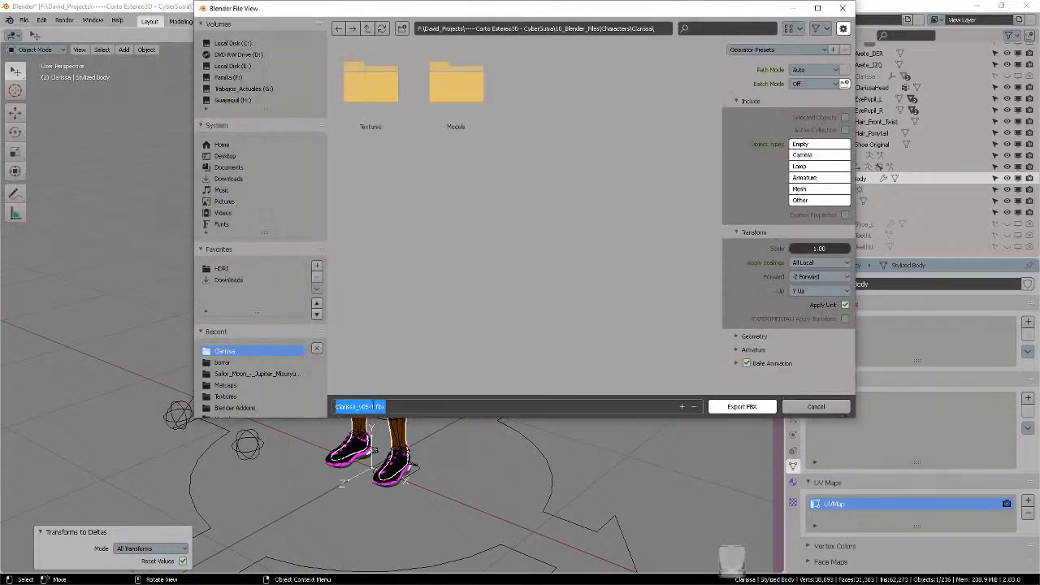
double_click(365, 410)
type("bo")
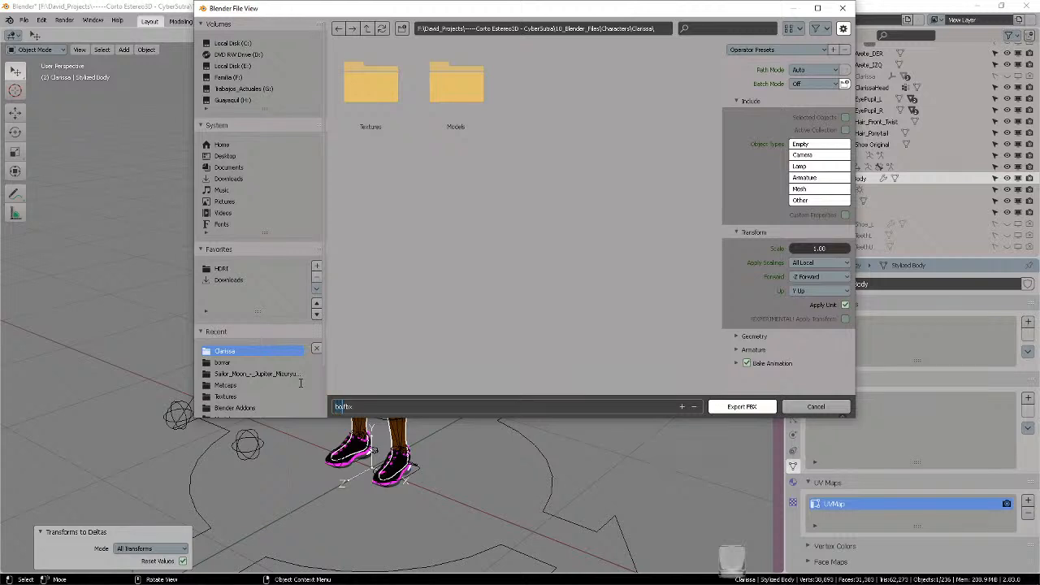
type("dy")
key("Return")
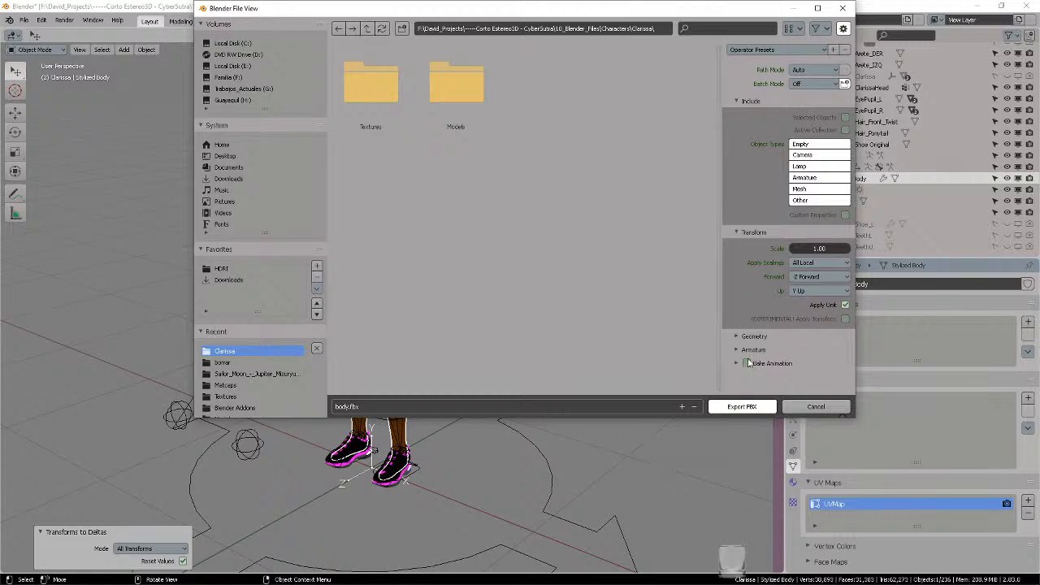
left_click(742, 407)
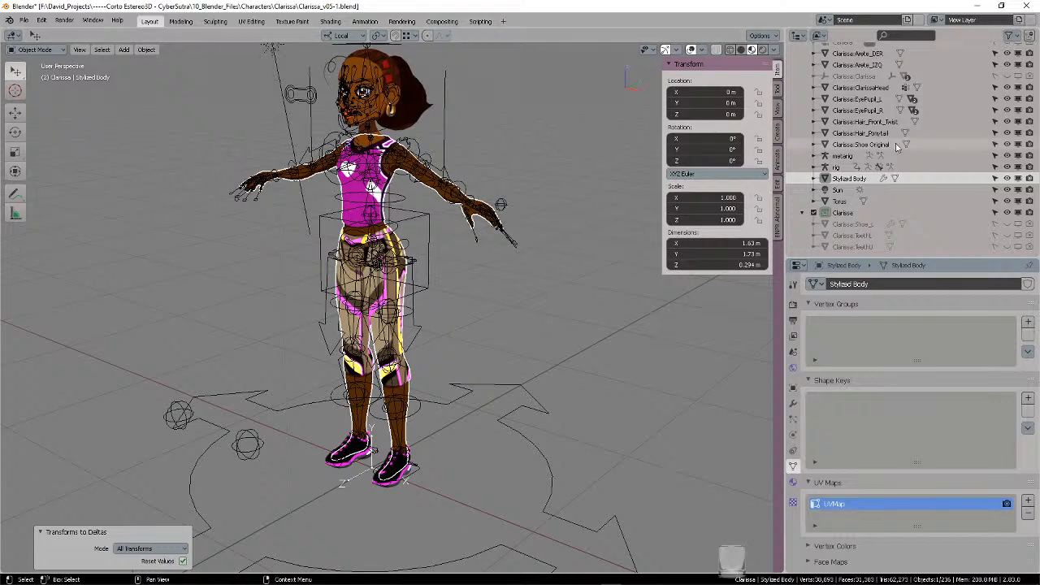
left_click(1007, 178)
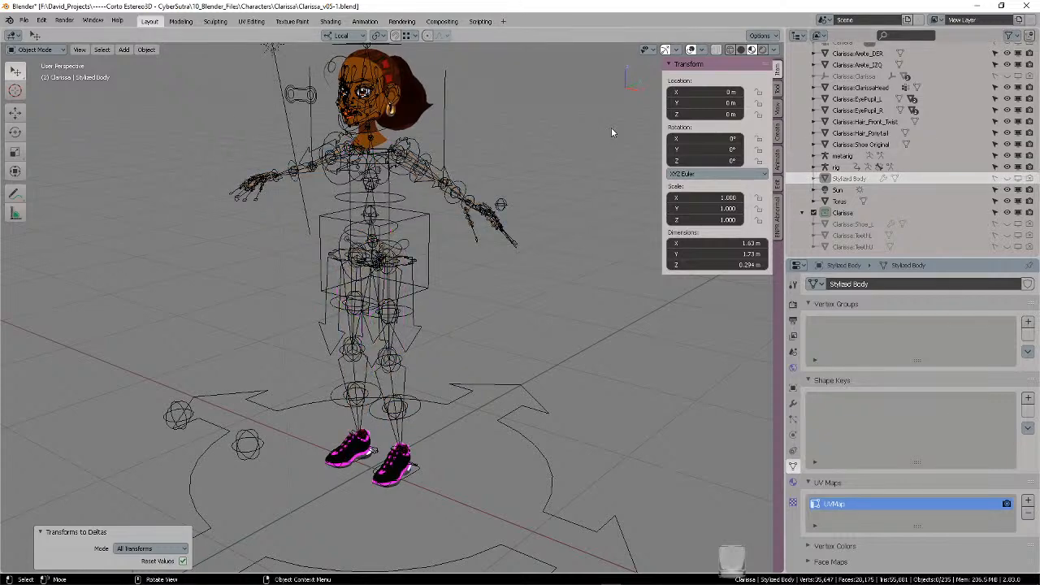
- Import body.fbx from the Clarissa folder and delete the imported objects
left_click(23, 20)
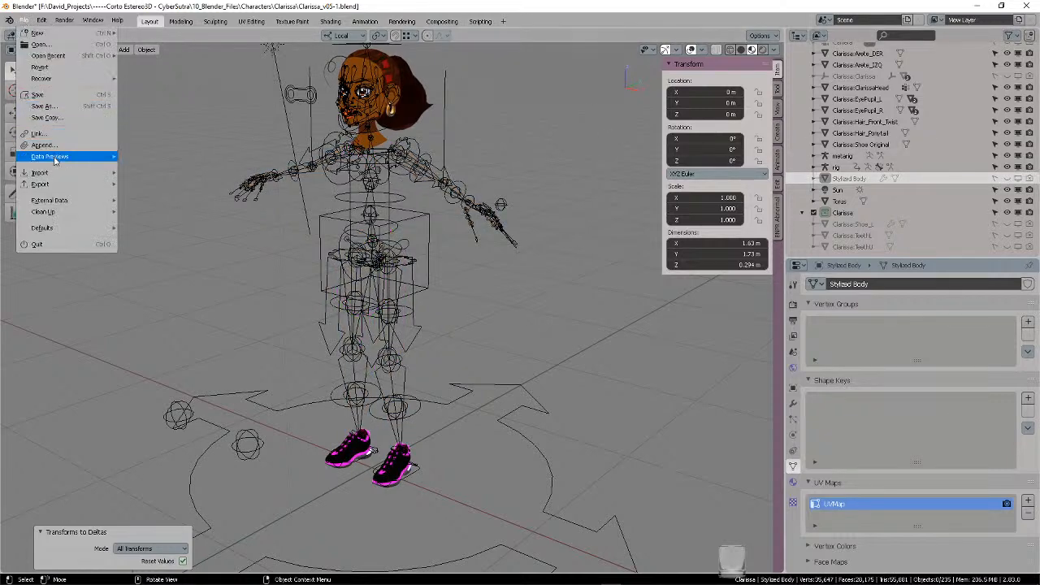
mouse_move(55, 173)
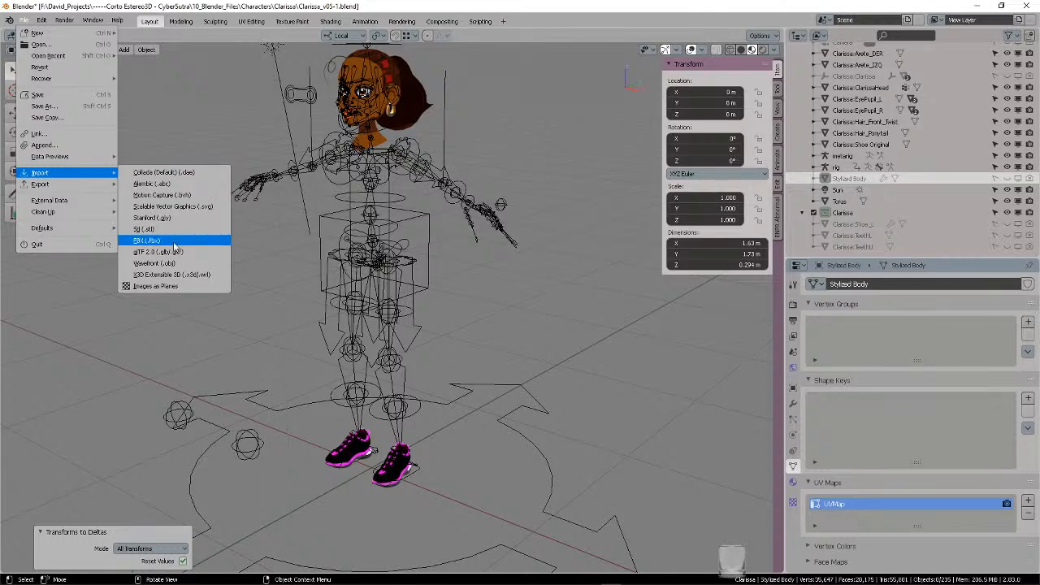
left_click(148, 241)
left_click(553, 93)
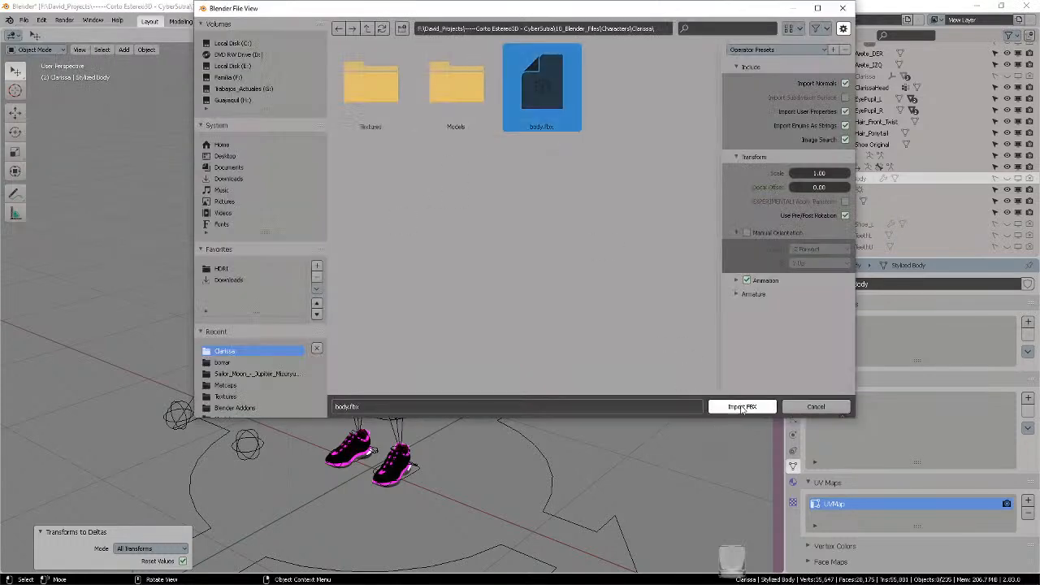
left_click(741, 408)
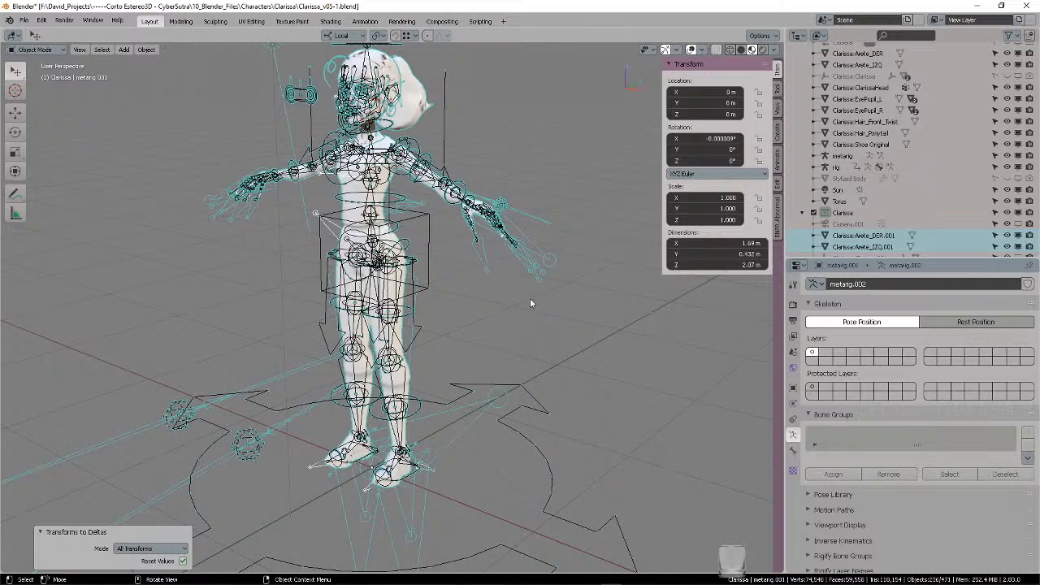
key("Delete")
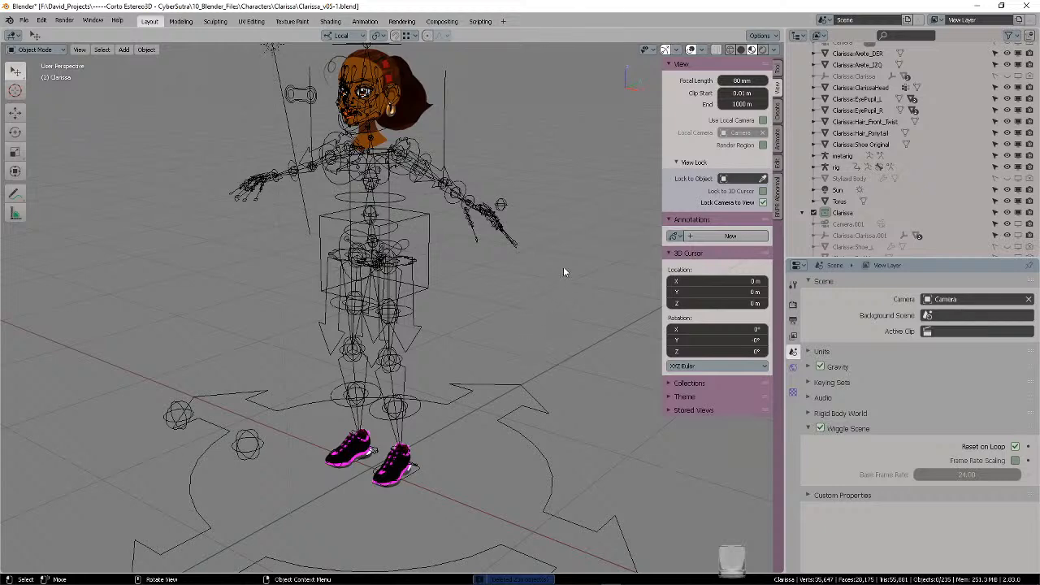
- Unhide and select the Stylized Body mesh, and export it over body.fbx with the export limited to selected objects
left_click(1030, 179)
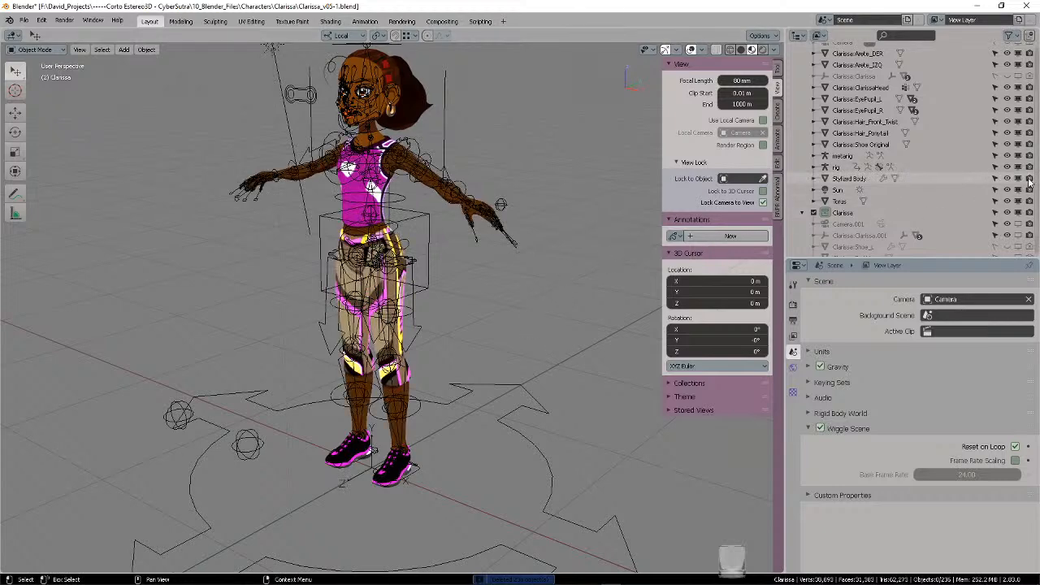
left_click(351, 197)
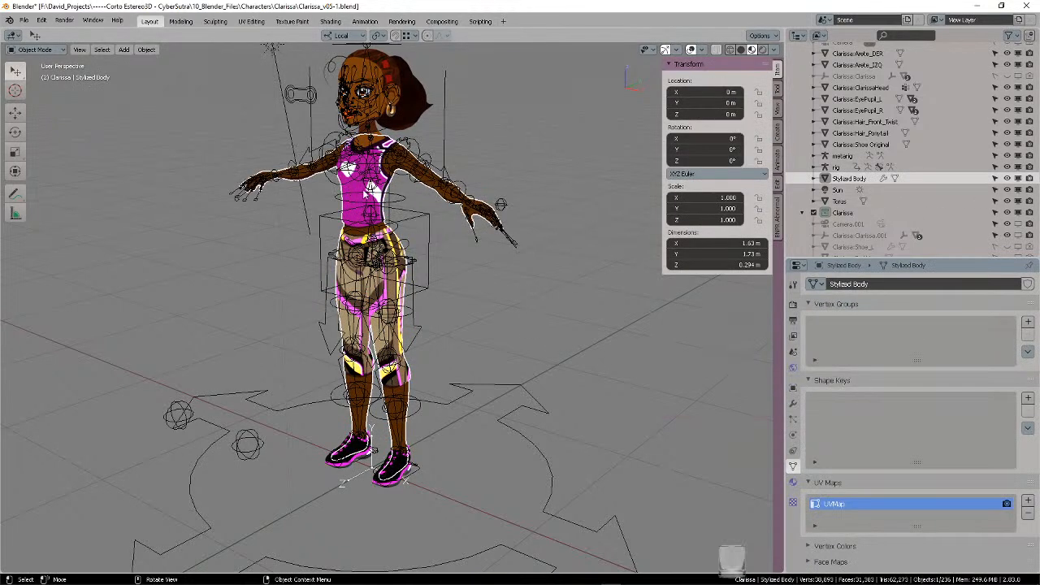
left_click(24, 20)
mouse_move(79, 187)
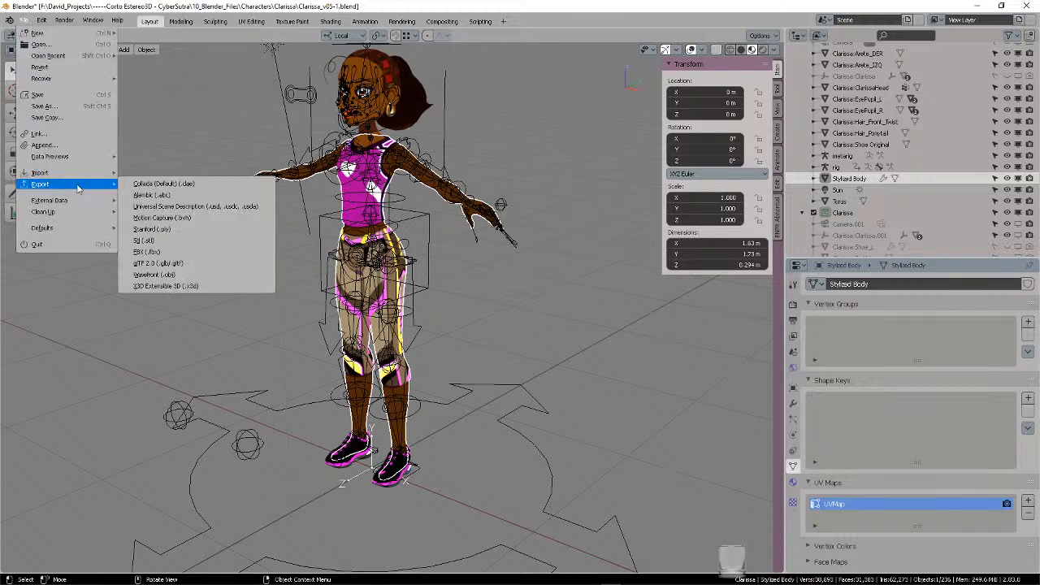
left_click(151, 252)
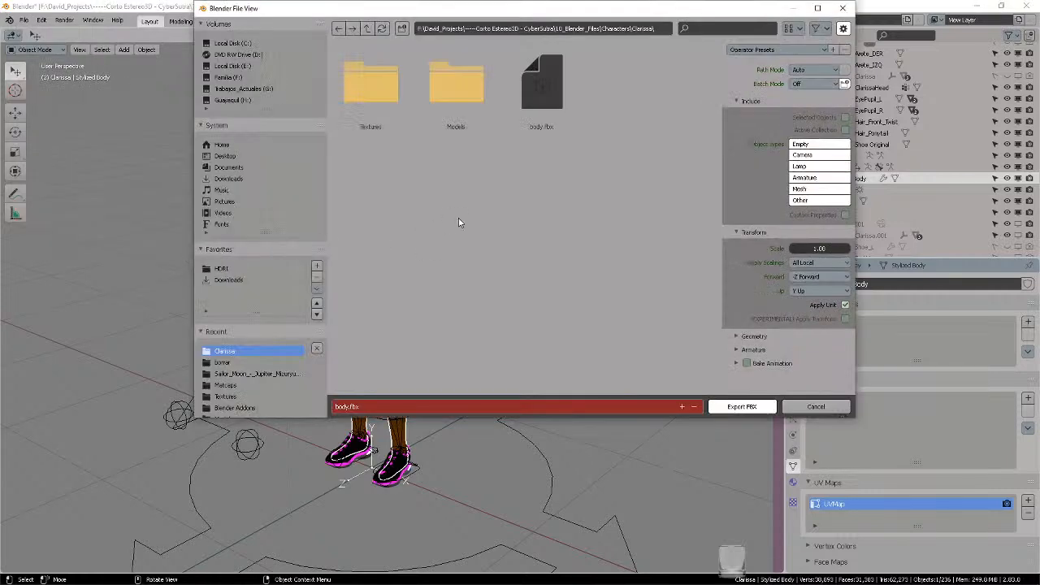
left_click(538, 75)
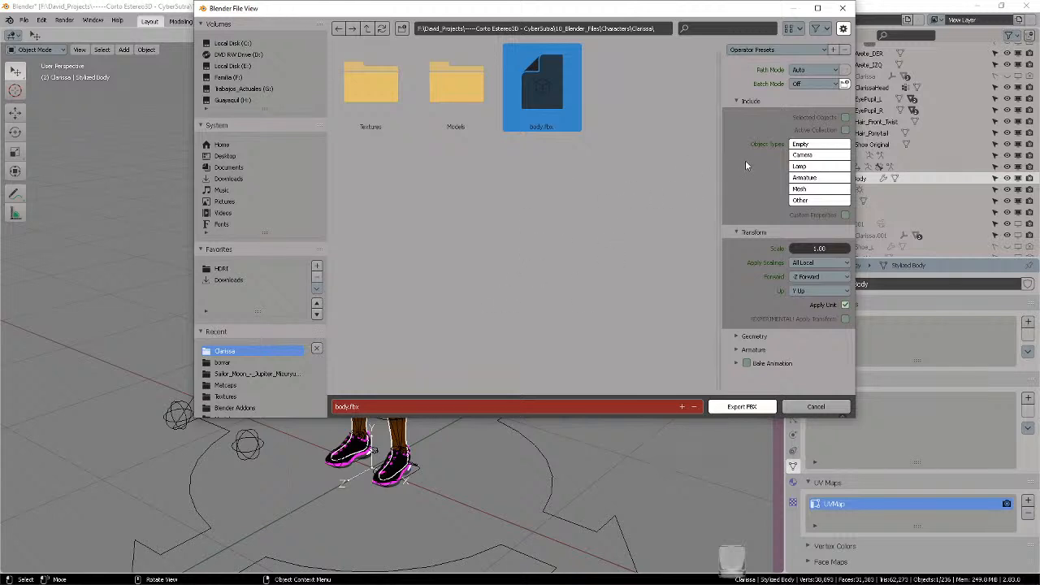
left_click(846, 117)
left_click(741, 407)
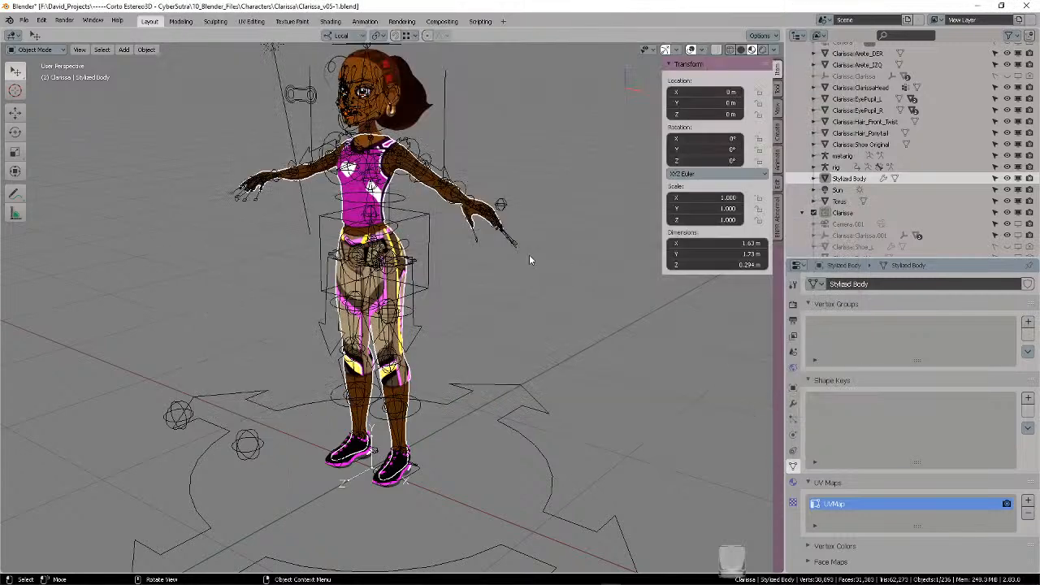
- Hide the original Stylized Body mesh and import body.fbx from the Clarissa folder
left_click(1007, 178)
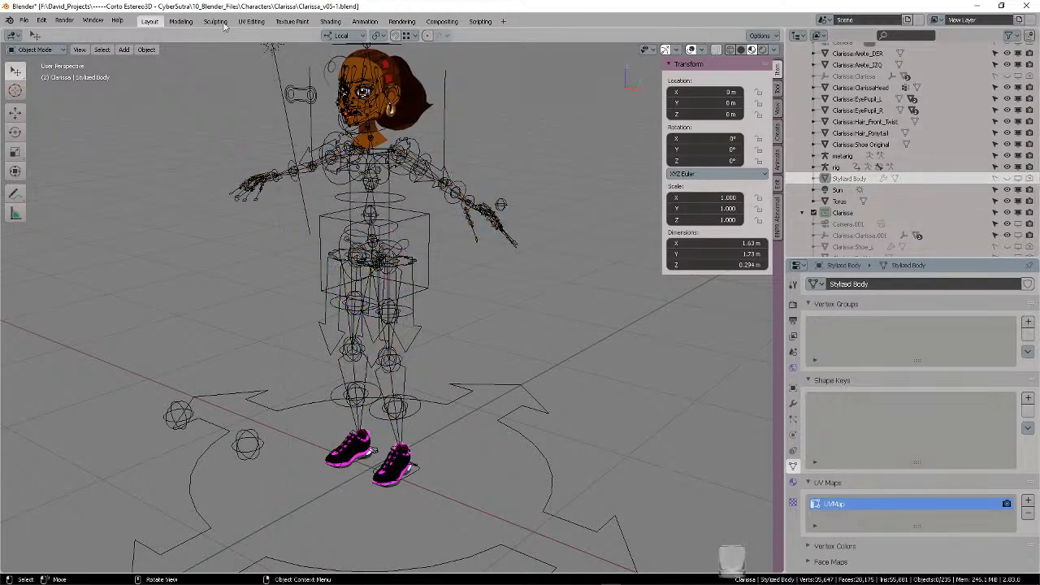
left_click(24, 20)
mouse_move(80, 172)
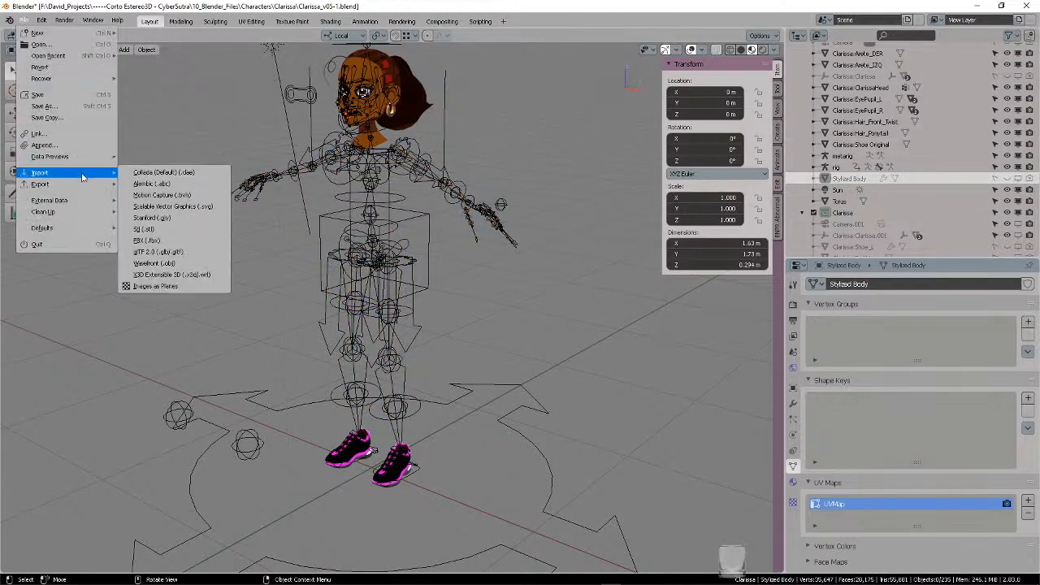
left_click(143, 239)
left_click(530, 134)
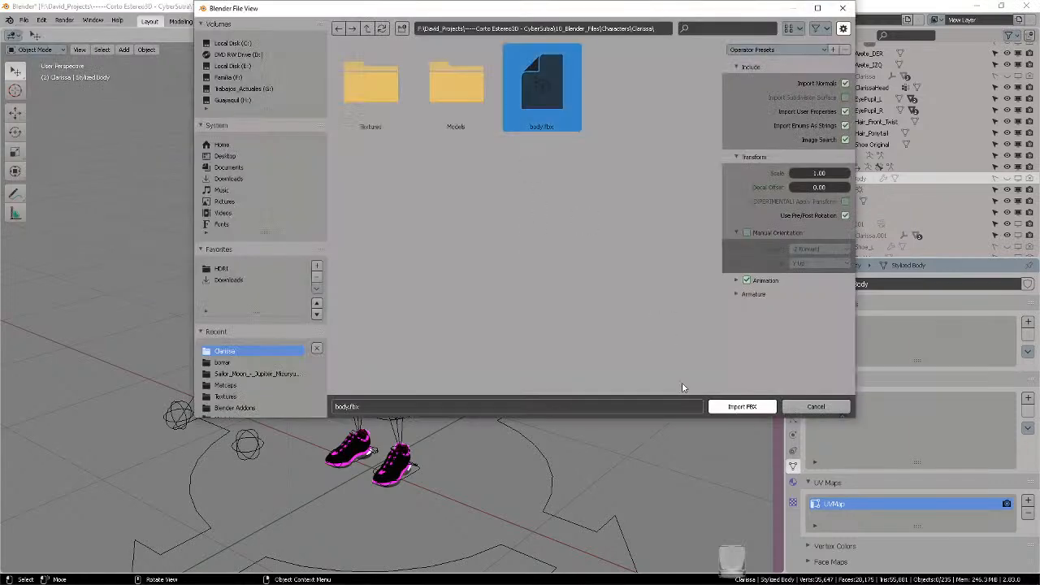
left_click(736, 413)
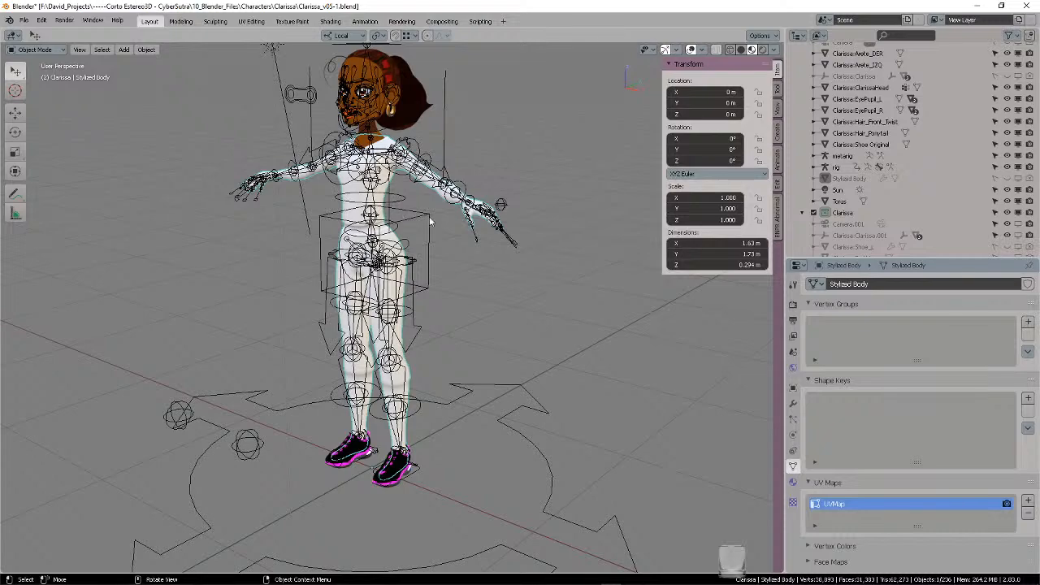
- Parent the imported body mesh to the rig with automatic weights
middle_click_drag(480, 248, 514, 208)
scroll(513, 235, "up", 3)
scroll(501, 304, "down", 3)
middle_click_drag(500, 304, 507, 266)
left_click(487, 371)
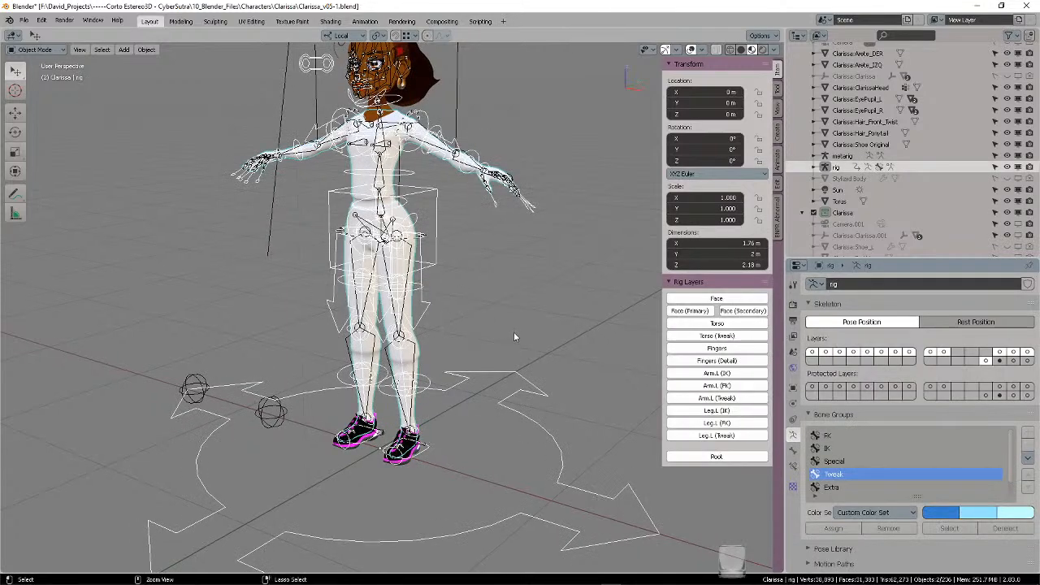
key("ctrl+p")
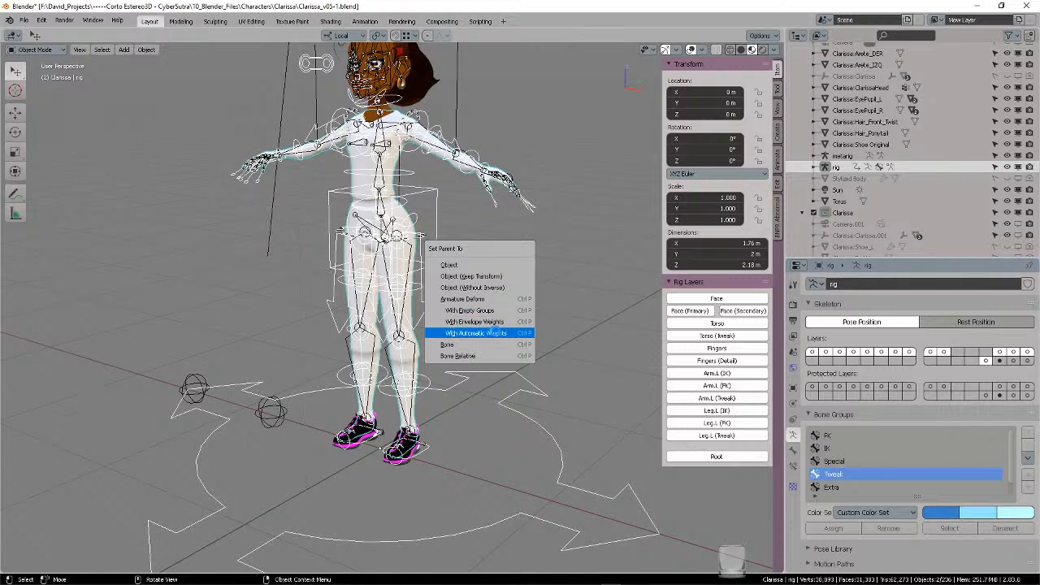
left_click(492, 333)
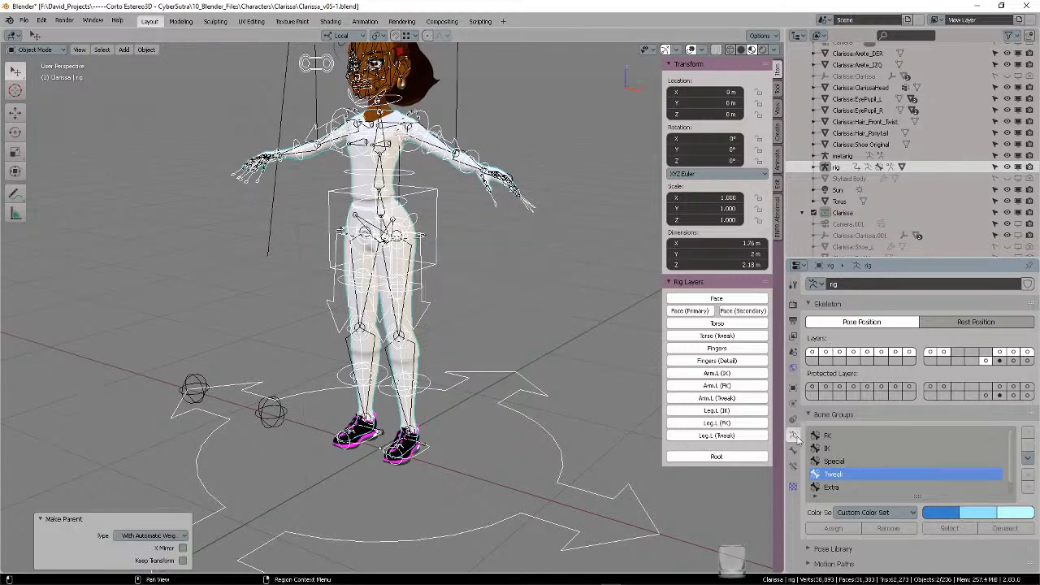
left_click(168, 537)
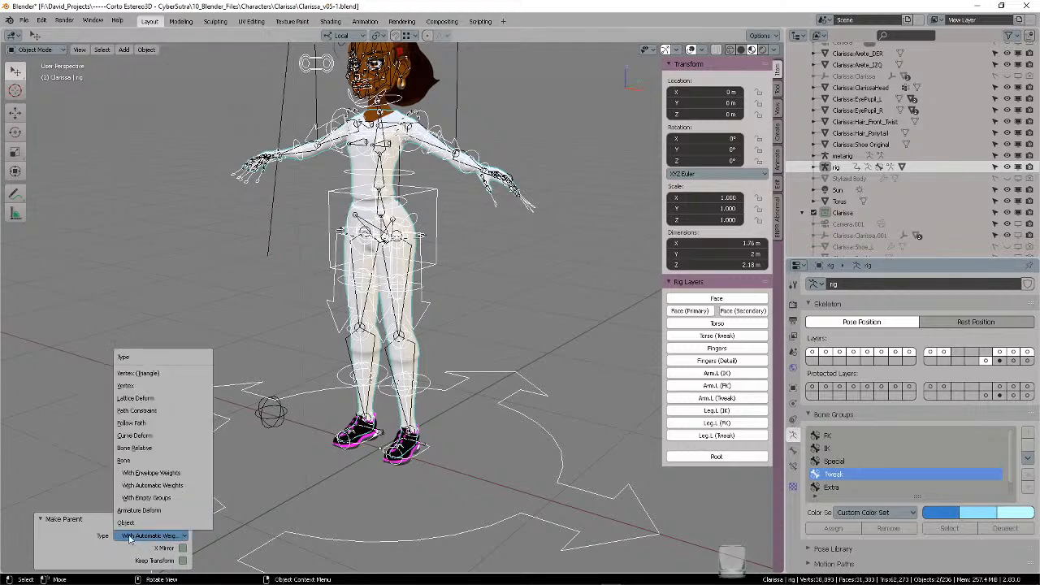
left_click(132, 537)
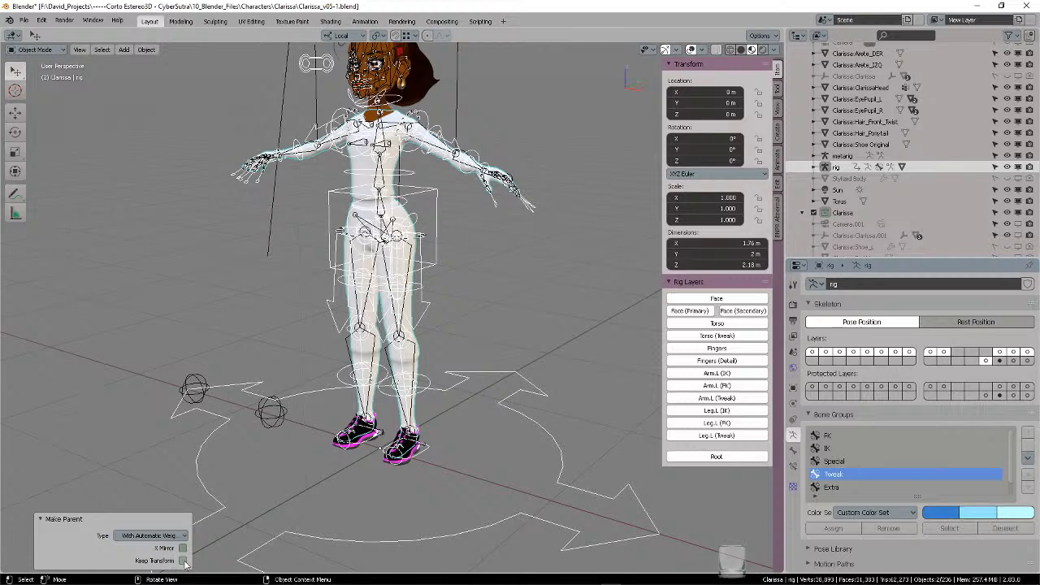
- Test the binding in Pose Mode by moving the left foot IK control, cancel the move and return to Object Mode
left_click(517, 314)
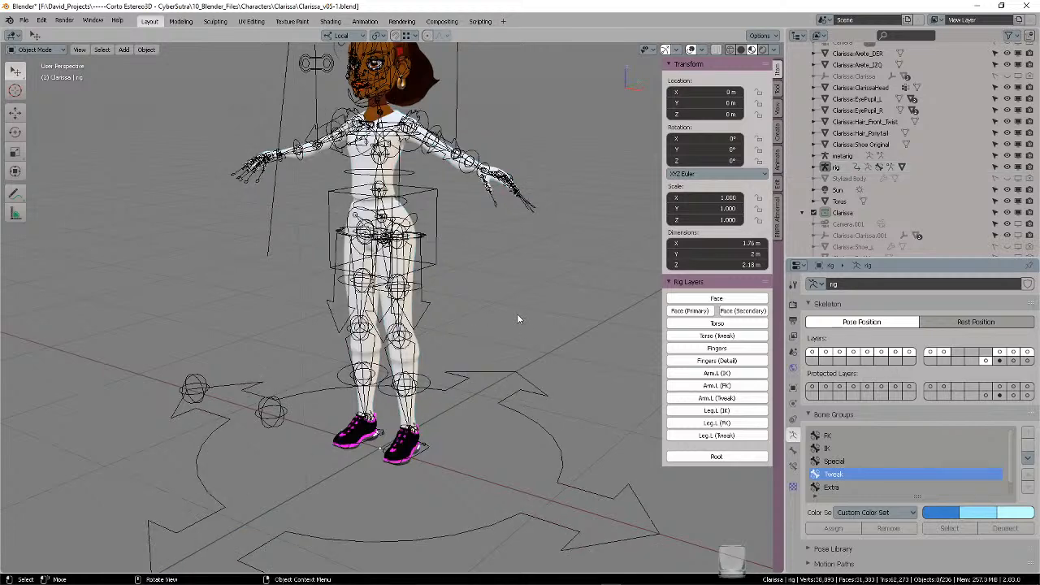
left_click(425, 448)
key("ctrl+Tab")
left_click(410, 478)
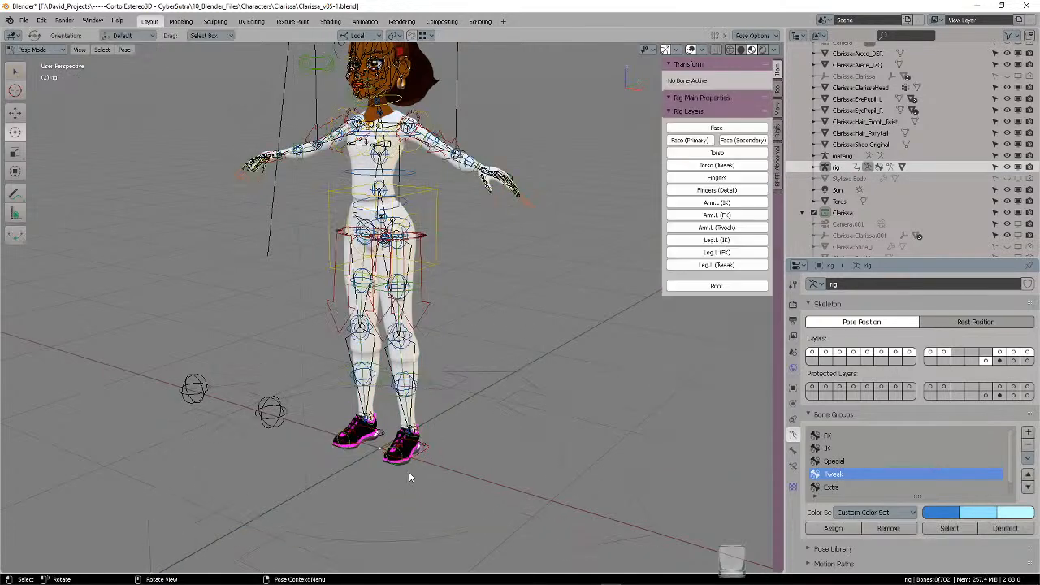
left_click(423, 457)
key("g")
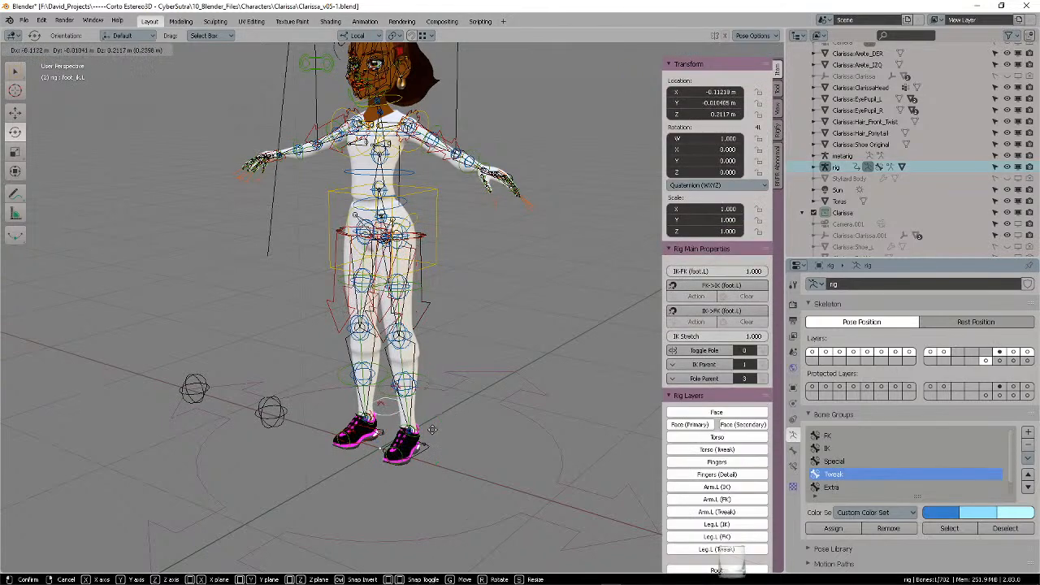
right_click(511, 387)
left_click(494, 377)
middle_click_drag(493, 375, 502, 378)
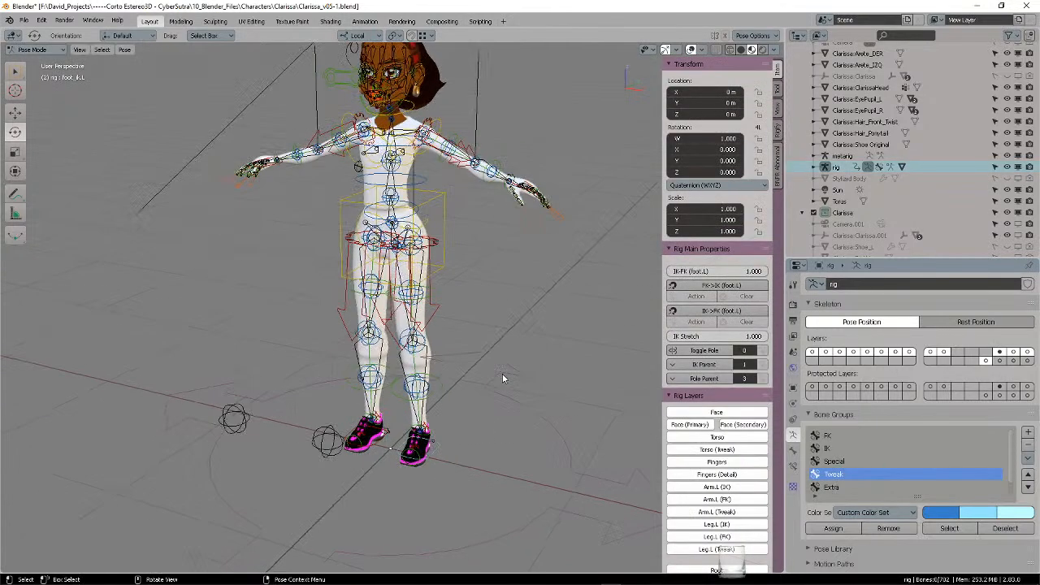
left_click(377, 179)
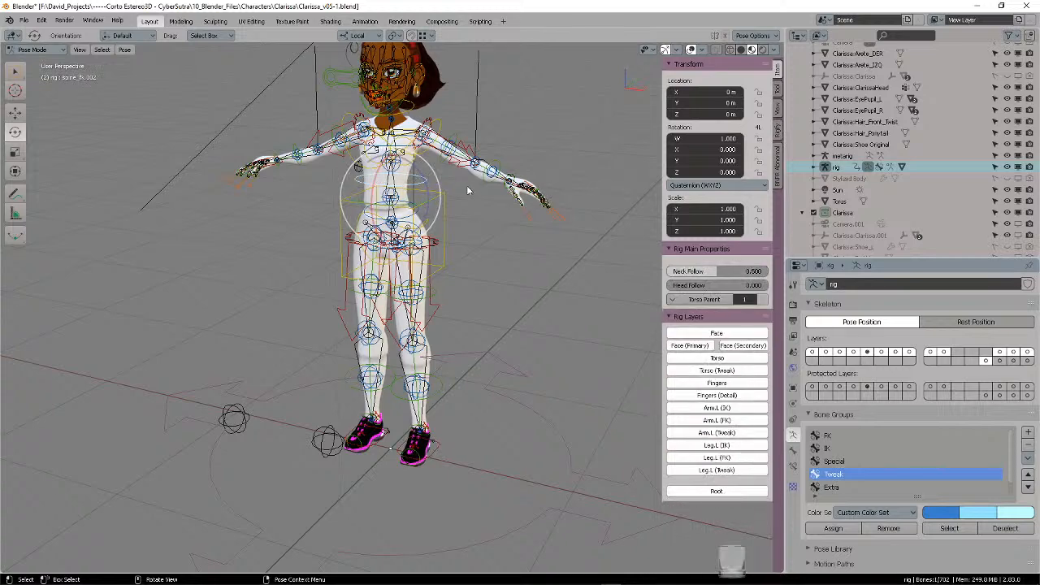
key("Tab")
- Select the imported body mesh and delete all of its vertex groups
left_click(443, 189)
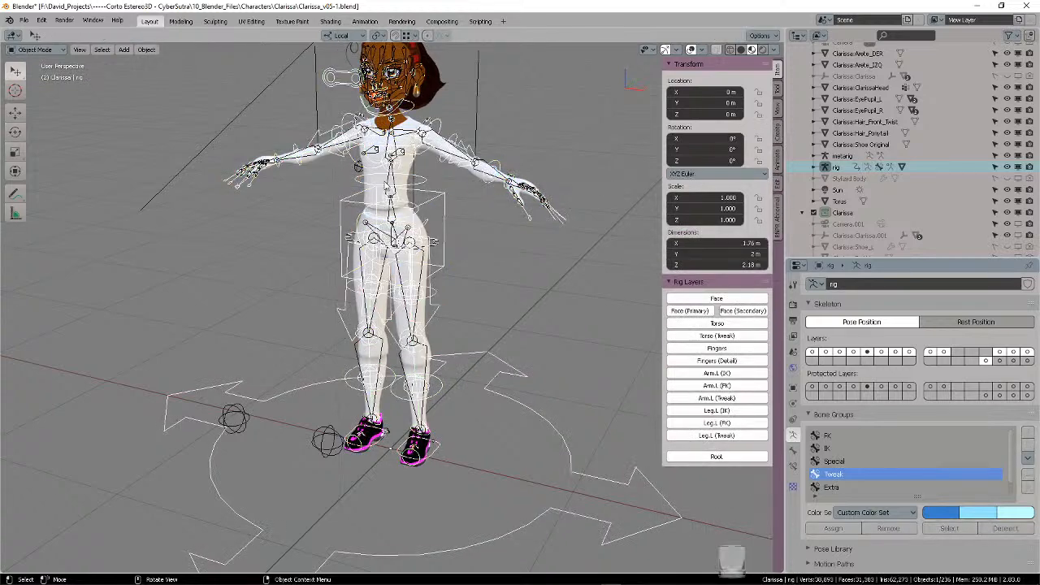
left_click(312, 166)
middle_click_drag(504, 249, 540, 297, "shift")
scroll(502, 262, "up", 2)
scroll(520, 293, "down", 2)
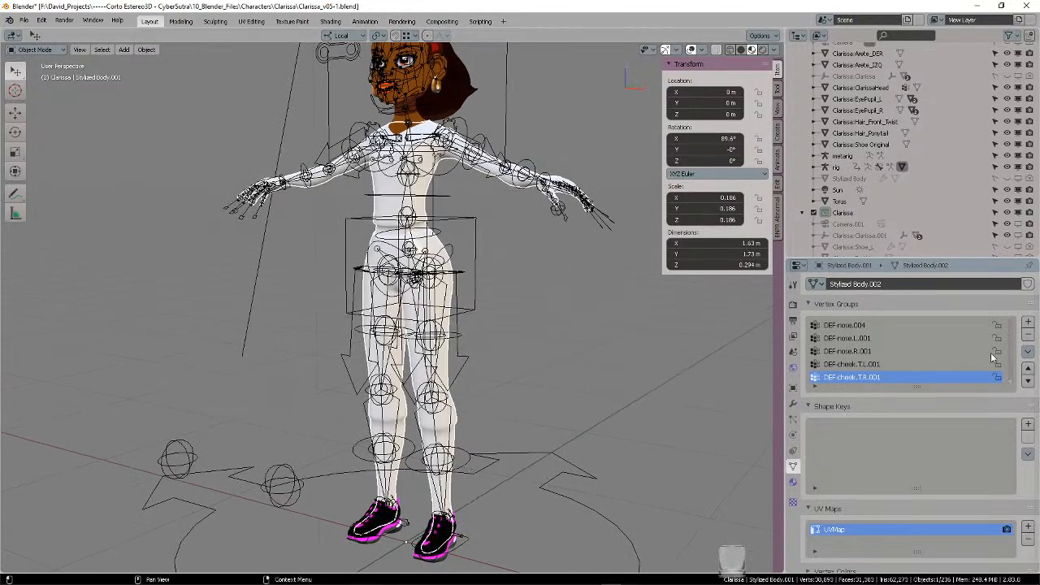
left_click(1028, 352)
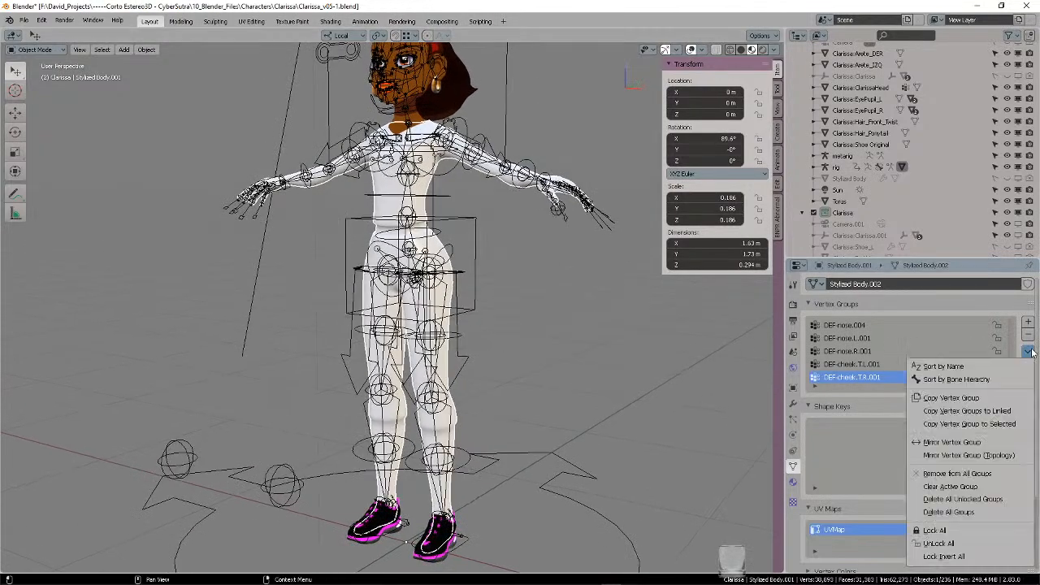
left_click(990, 512)
- Parent the imported body mesh to the rig with envelope weights
middle_click_drag(507, 269, 466, 341)
scroll(552, 303, "down", 2)
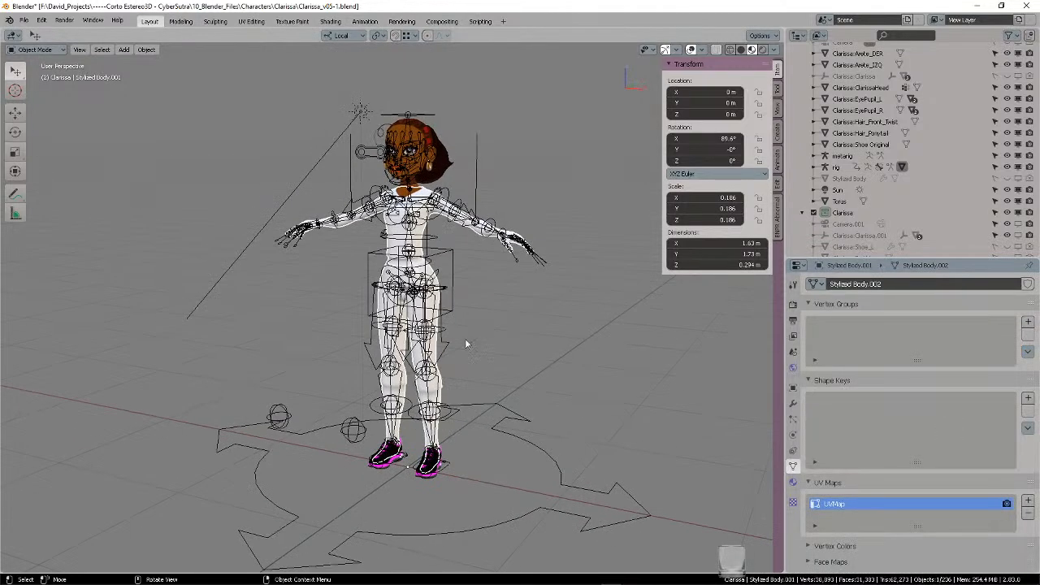
left_click(511, 408)
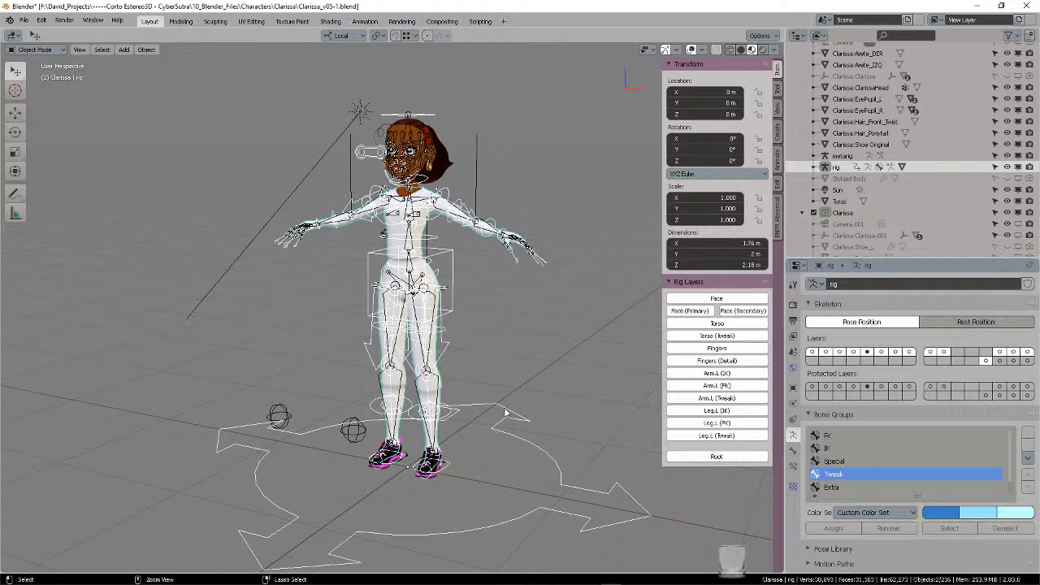
key("ctrl+p")
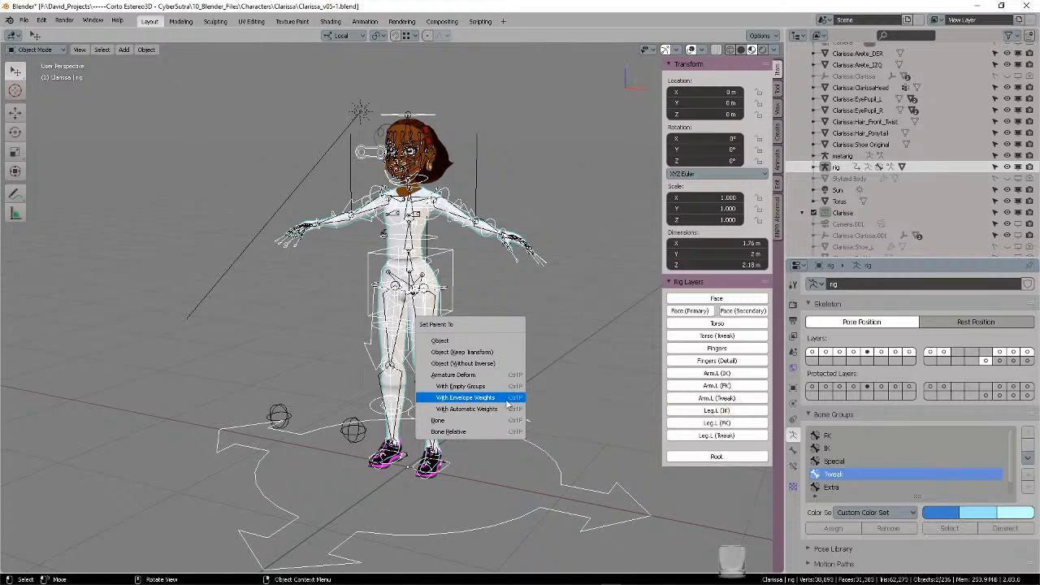
left_click(507, 399)
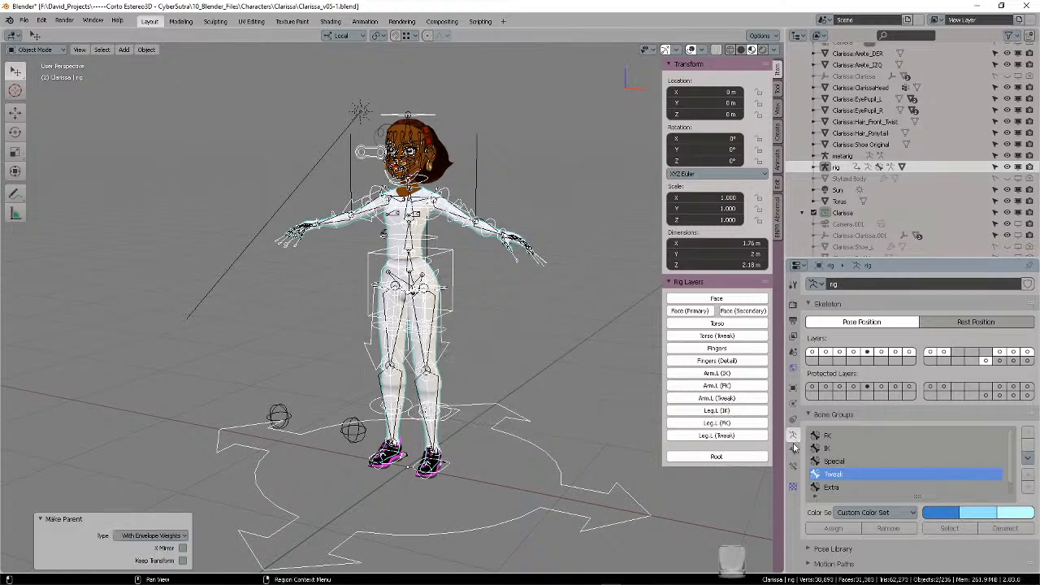
- Select the imported body mesh and display its vertex groups
left_click(397, 450)
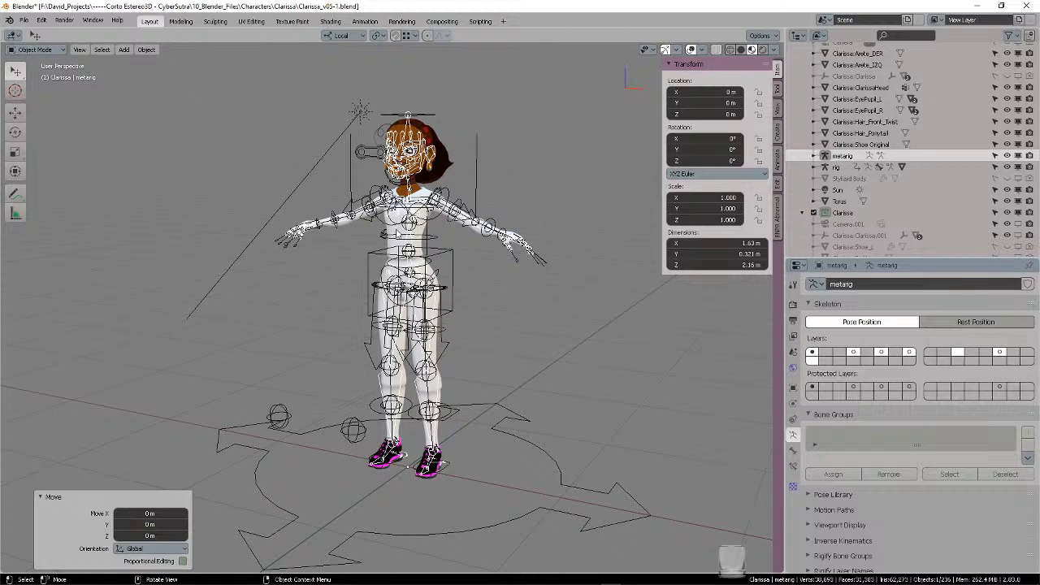
left_click(395, 232)
scroll(888, 353, "up", 2)
scroll(623, 380, "down", 2)
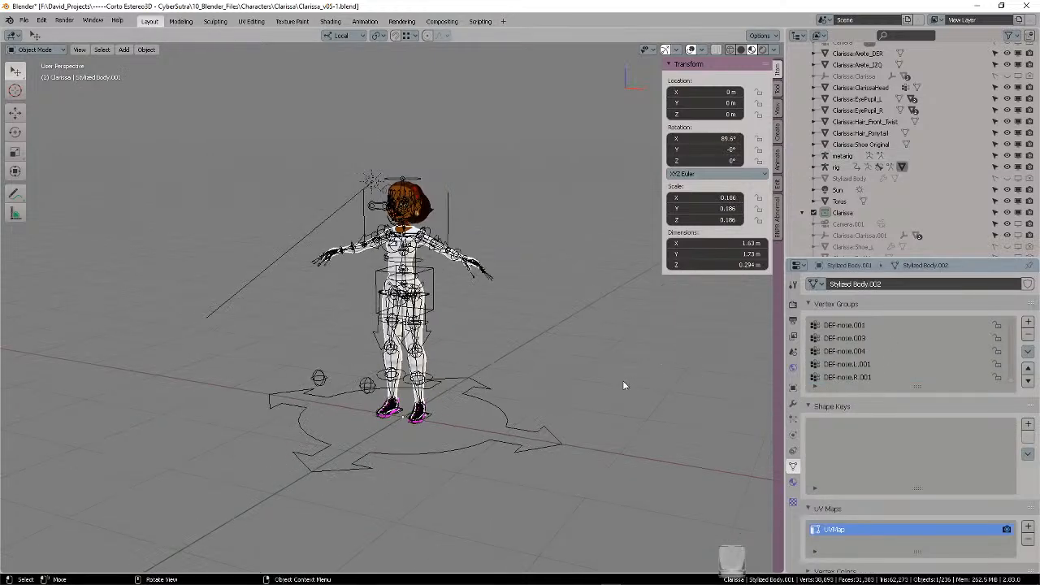
- Test the envelope-weight binding in Pose Mode by moving the rig's left foot IK control, and cancel the move
left_click(430, 421)
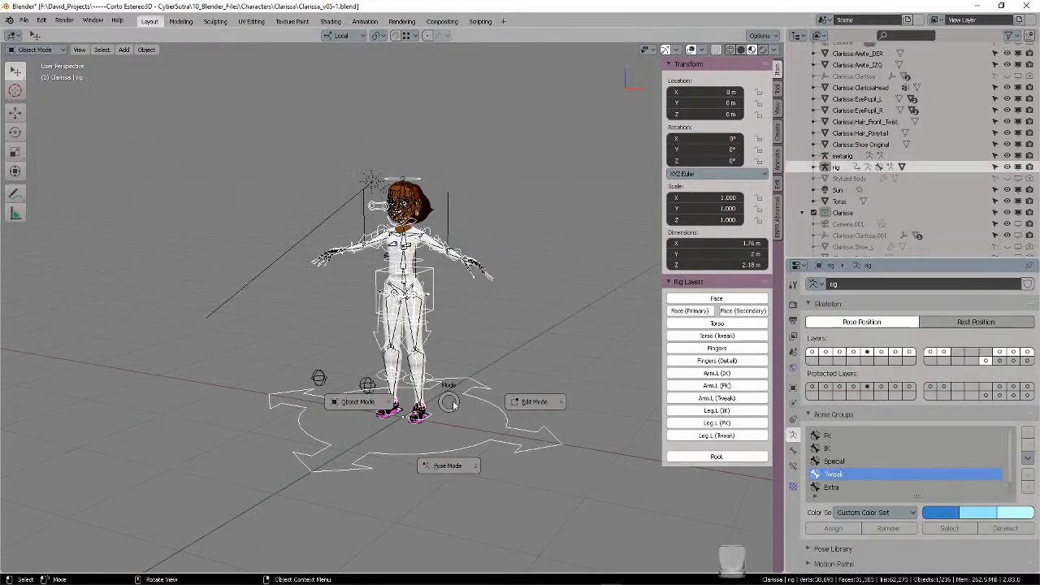
key("ctrl+Tab")
left_click(429, 416)
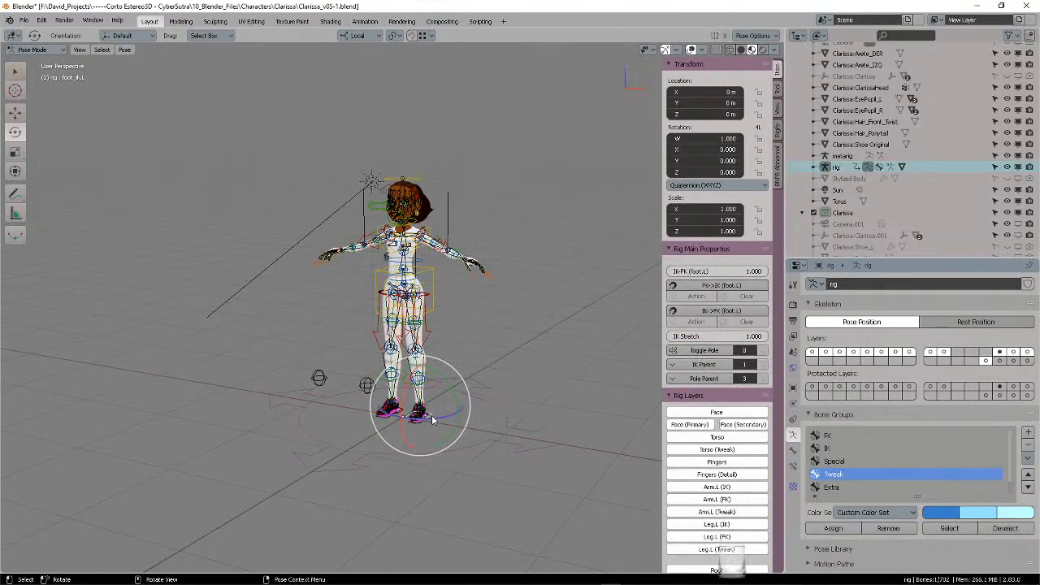
key("g")
right_click(485, 367)
key("ctrl+z")
scroll(534, 348, "up", 6)
scroll(560, 337, "down", 3)
left_click(537, 317)
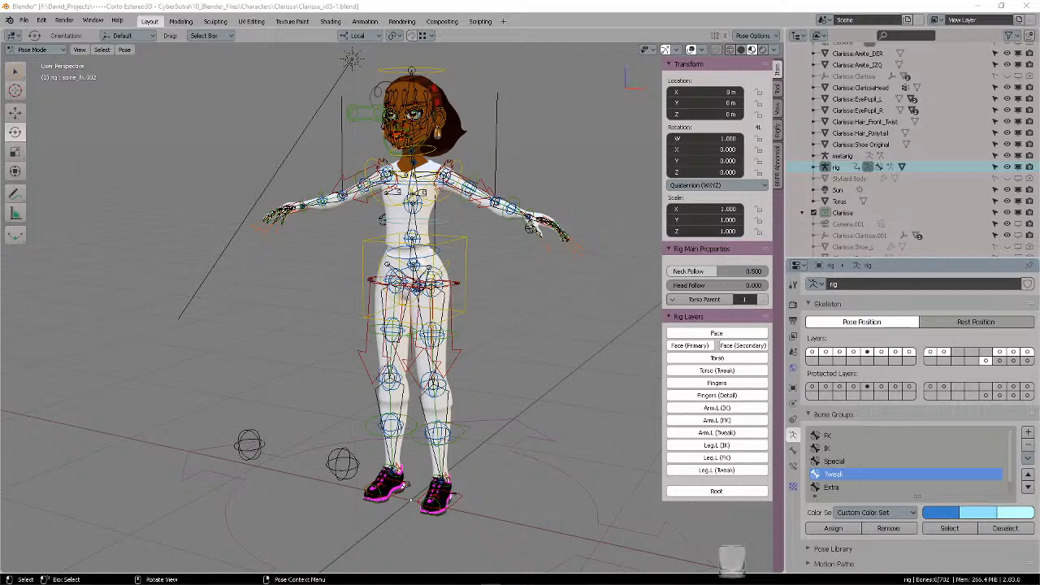
middle_click_drag(501, 316, 485, 376)
left_click(485, 374)
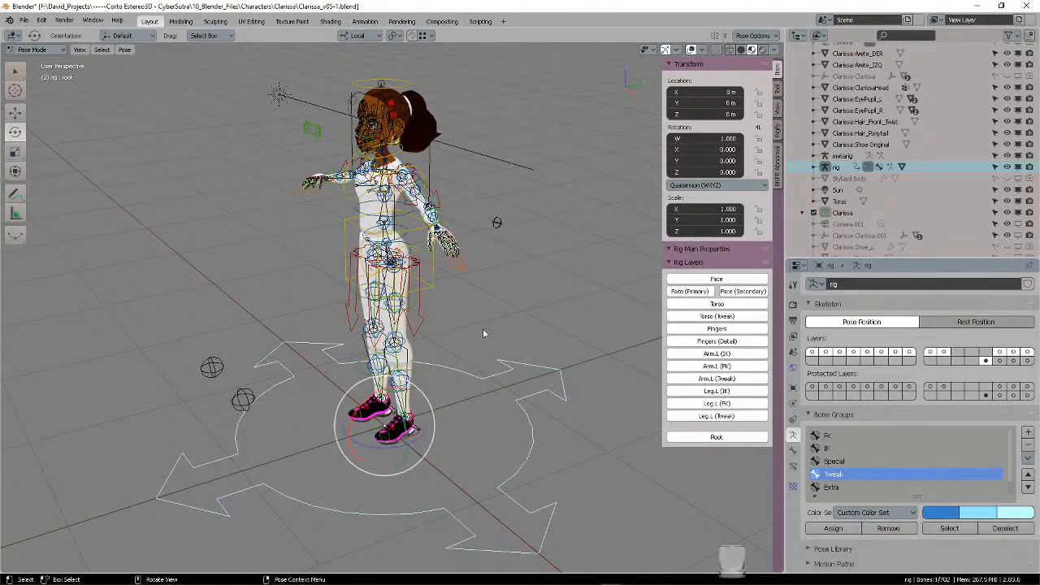
mouse_move(483, 329)
middle_mouse_down()
mouse_move(517, 320)
mouse_move(503, 310)
mouse_move(489, 342)
middle_mouse_up()
scroll(512, 321, "up", 3)
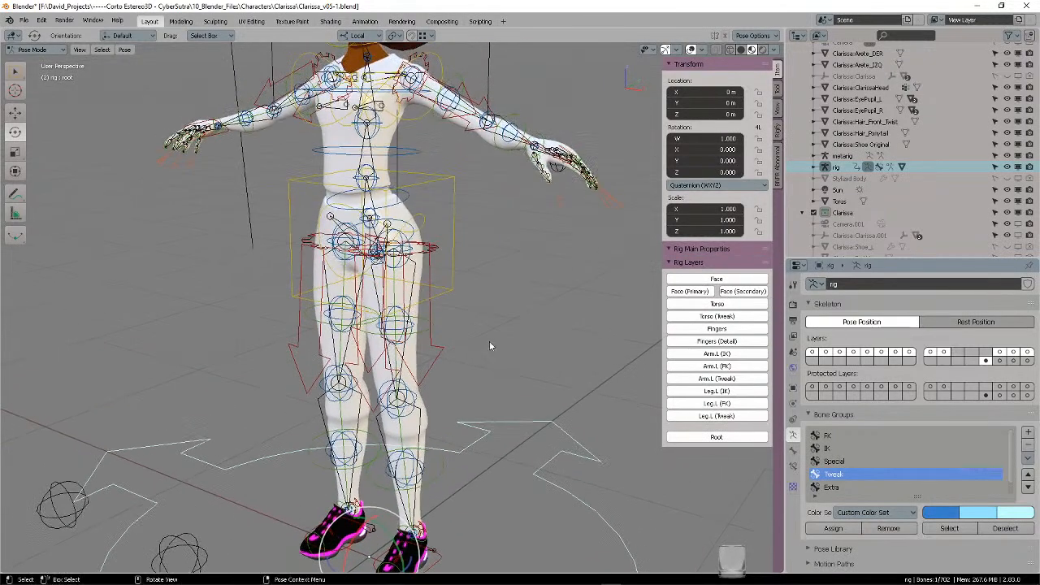
scroll(499, 329, "down", 2)
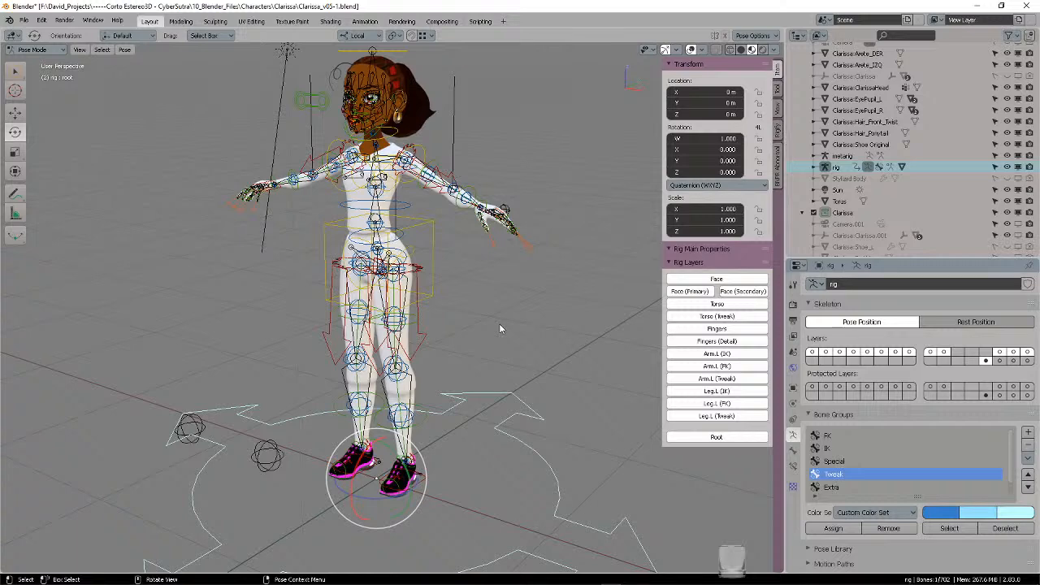
mouse_move(500, 328)
middle_mouse_down()
mouse_move(493, 333)
mouse_move(515, 334)
mouse_move(504, 333)
middle_mouse_up()
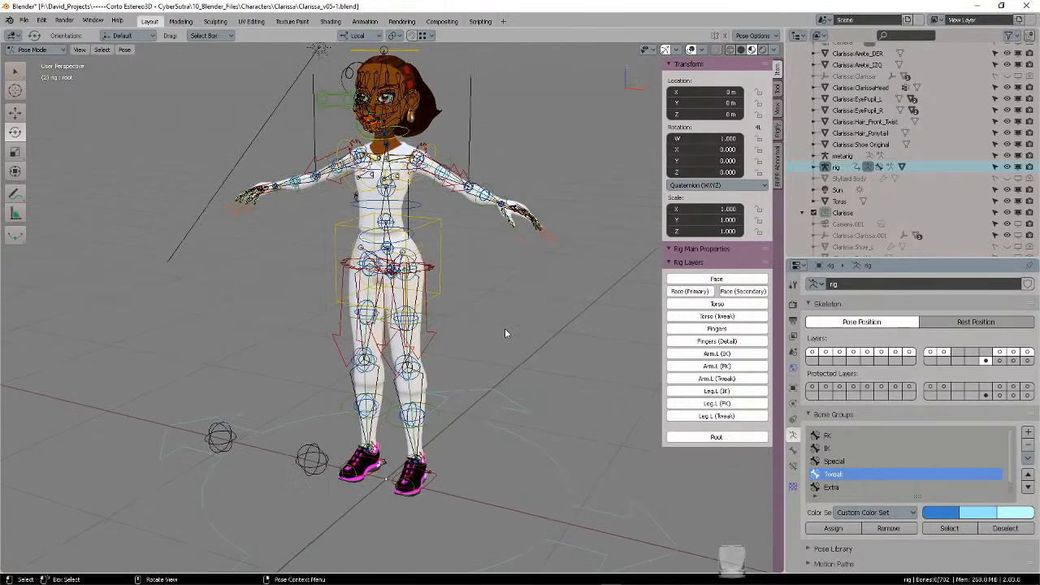
- Examine the character's mesh topology up close in the Sculpting workspace and return to the Layout workspace
left_click(210, 22)
scroll(528, 206, "up", 4)
middle_click_drag(528, 207, 606, 195)
scroll(514, 298, "up", 3)
mouse_move(553, 146)
middle_mouse_down("shift")
mouse_move(514, 298)
mouse_move(528, 254)
mouse_move(477, 214)
middle_mouse_up("shift")
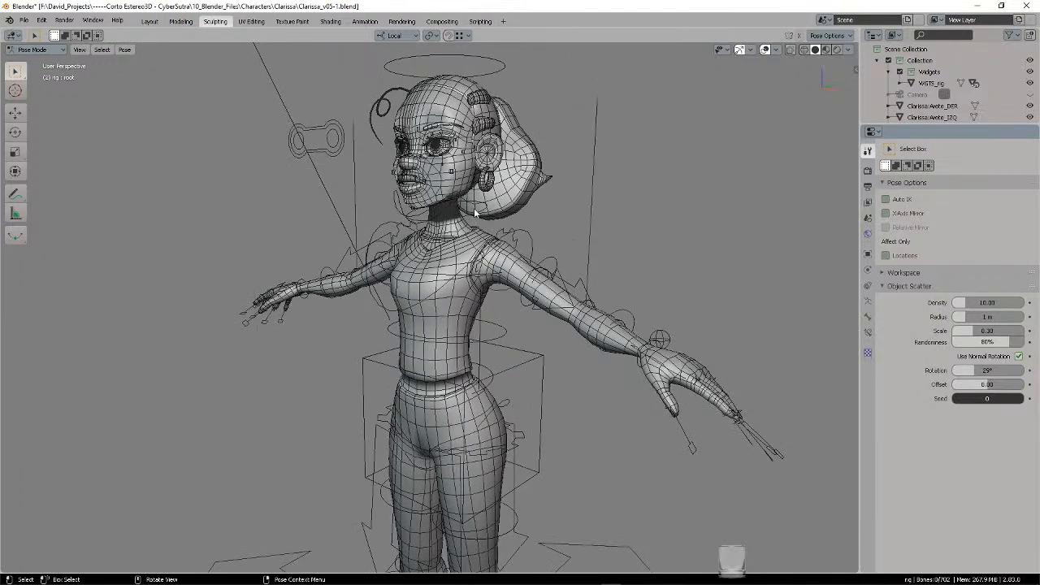
left_click(151, 22)
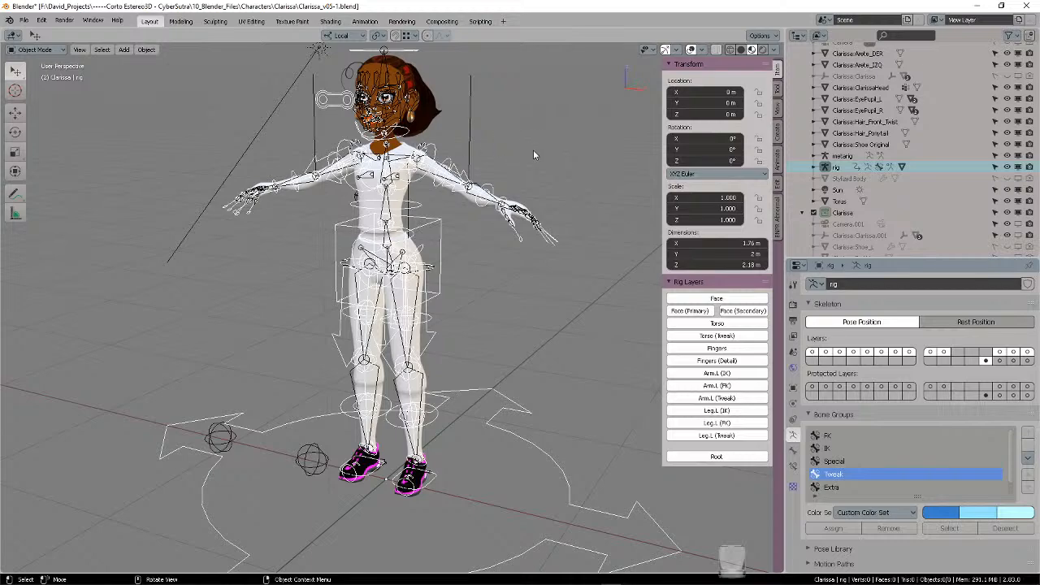
middle_click_drag(533, 150, 499, 331)
scroll(505, 244, "up", 3)
left_click(485, 253)
scroll(485, 253, "down", 2)
scroll(482, 289, "down", 3)
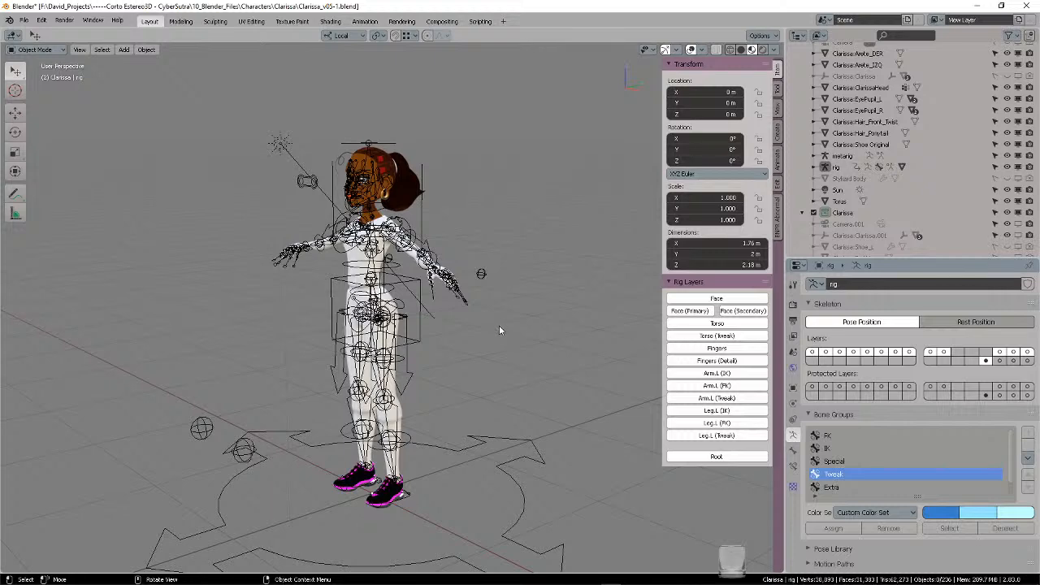
middle_click_drag(499, 326, 543, 260, "ctrl")
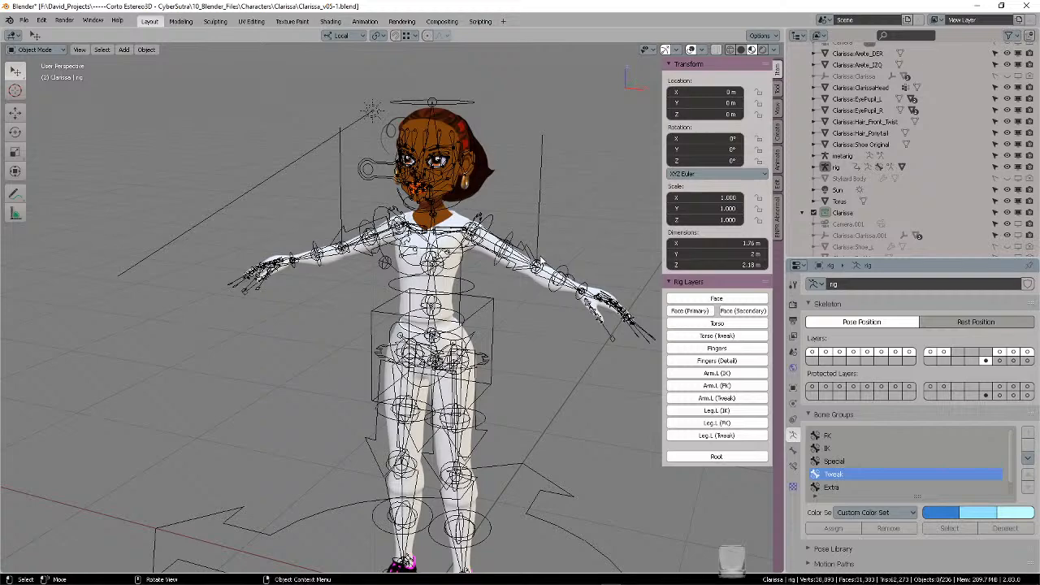
mouse_move(485, 290)
middle_mouse_down()
mouse_move(476, 260)
mouse_move(478, 272)
mouse_move(459, 263)
mouse_move(465, 284)
middle_mouse_up()
scroll(479, 271, "down", 1)
scroll(471, 289, "up", 1)
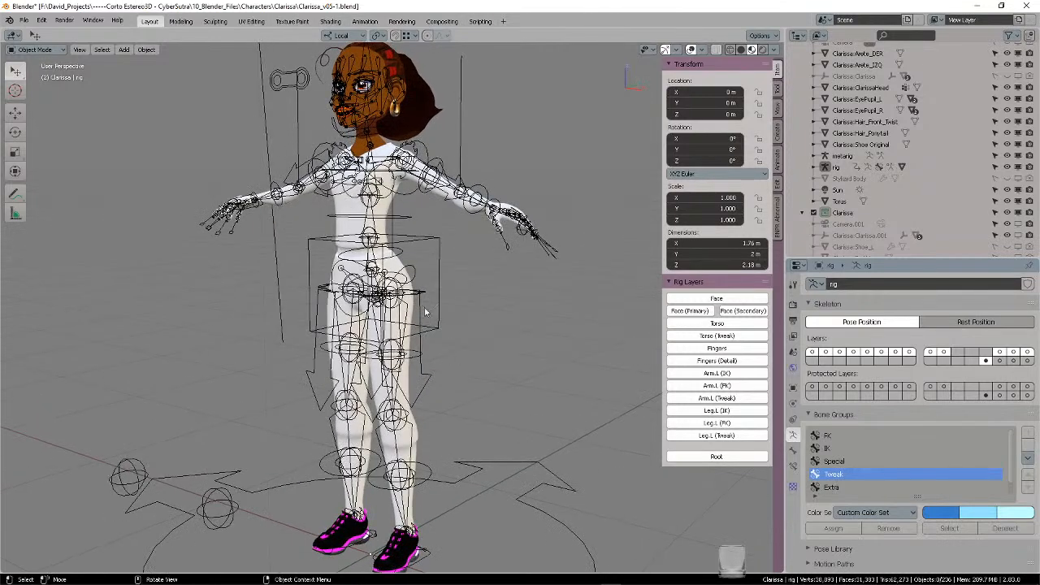
scroll(498, 323, "down", 1)
middle_click_drag(499, 327, 492, 319)
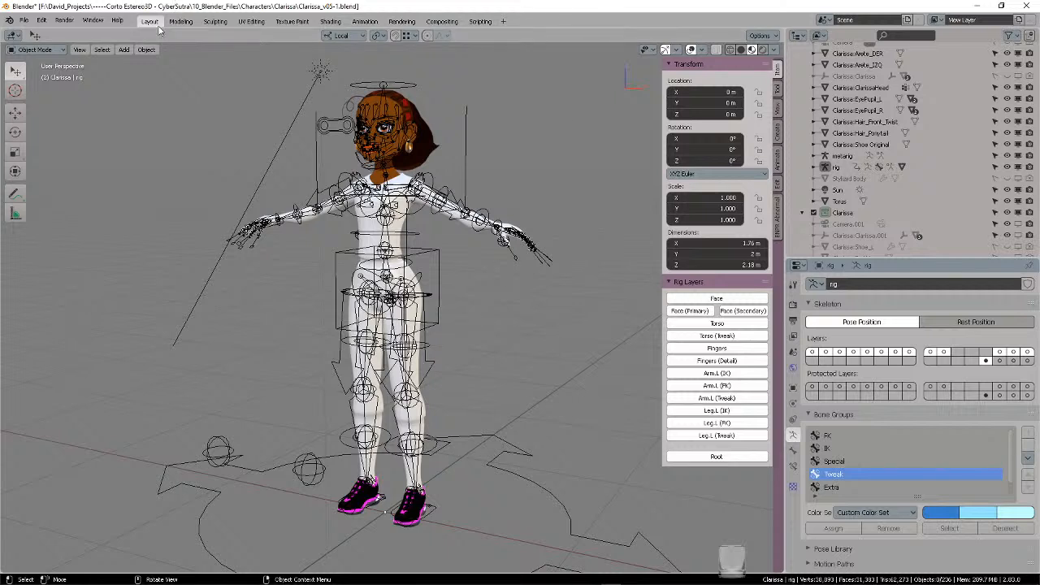
- Open the Blender bug report form in the browser, widen its window and review the prefilled system information
left_click(119, 21)
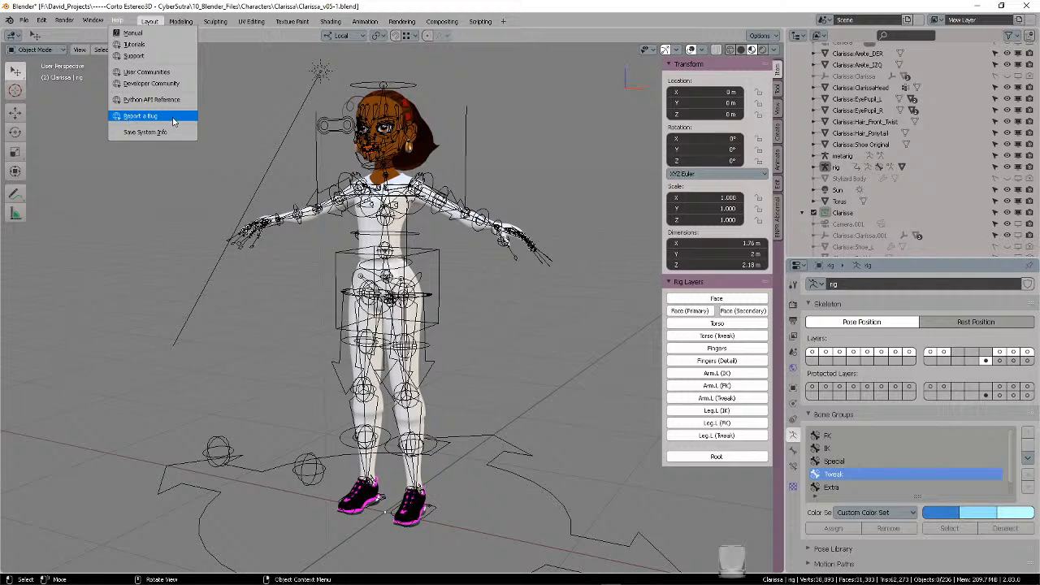
left_click(173, 119)
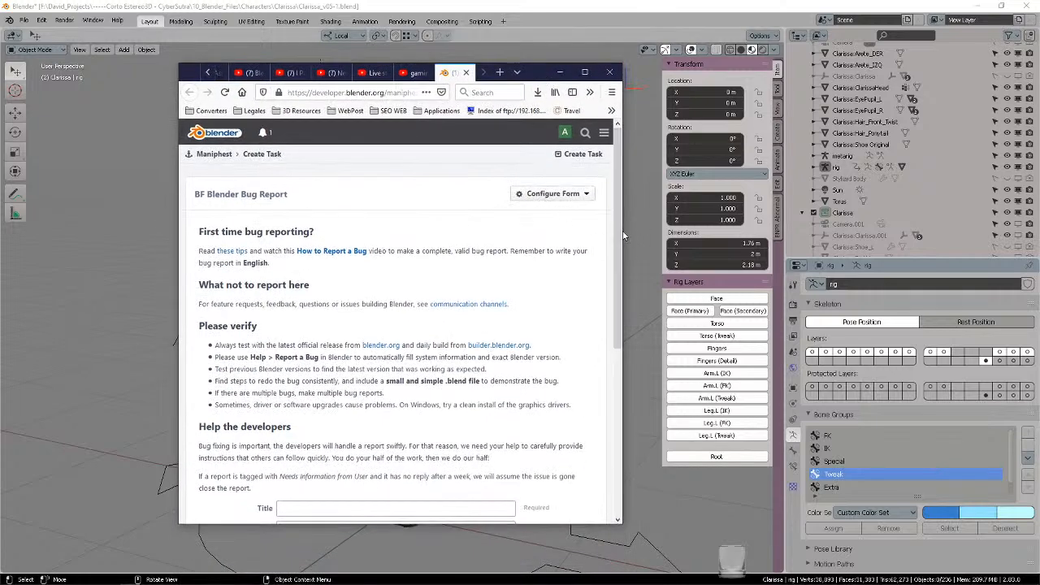
left_click_drag(623, 235, 880, 241)
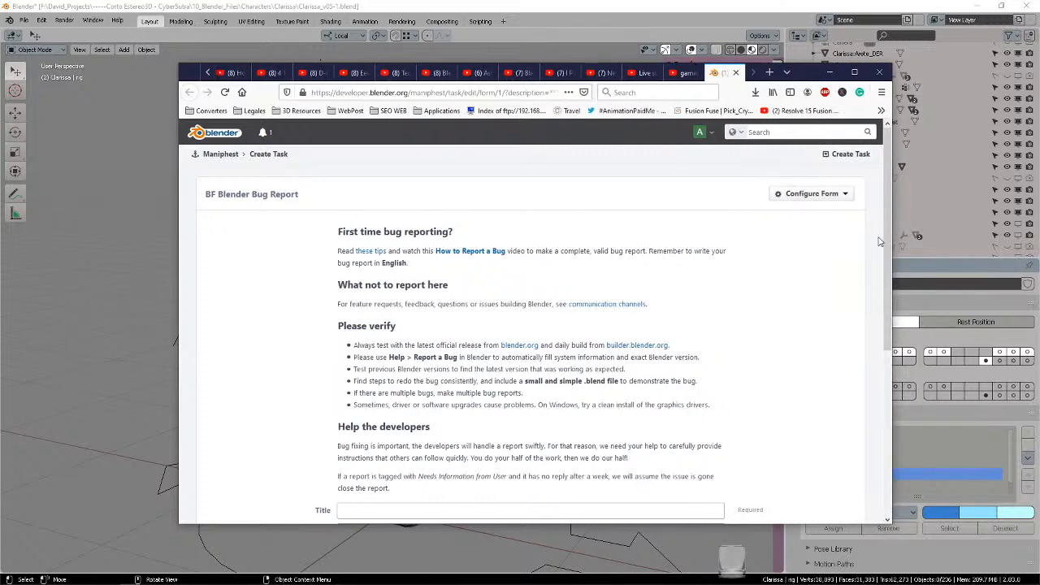
scroll(866, 300, "down", 5)
left_click(362, 289)
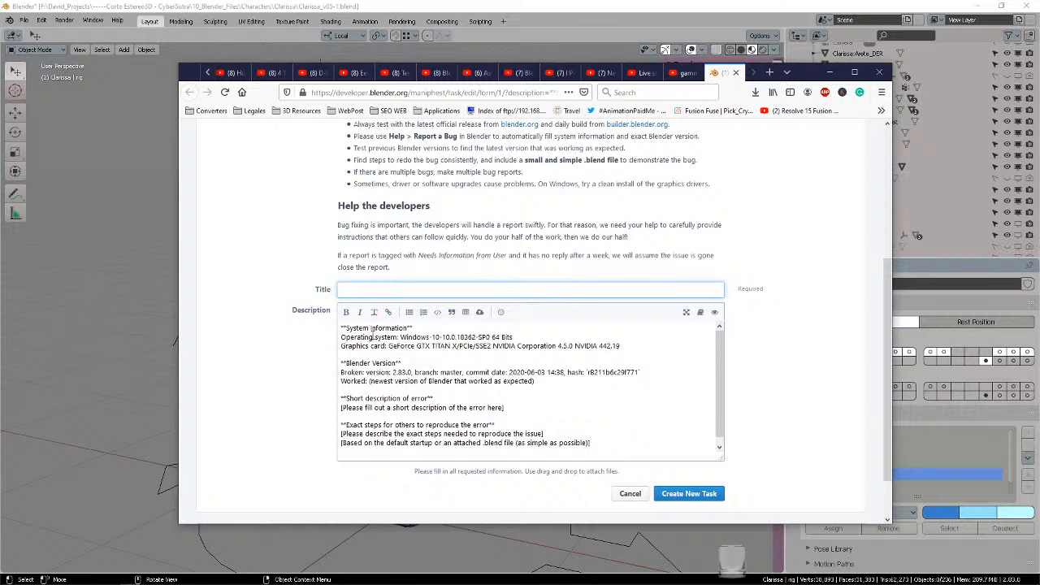
left_click_drag(636, 347, 307, 336)
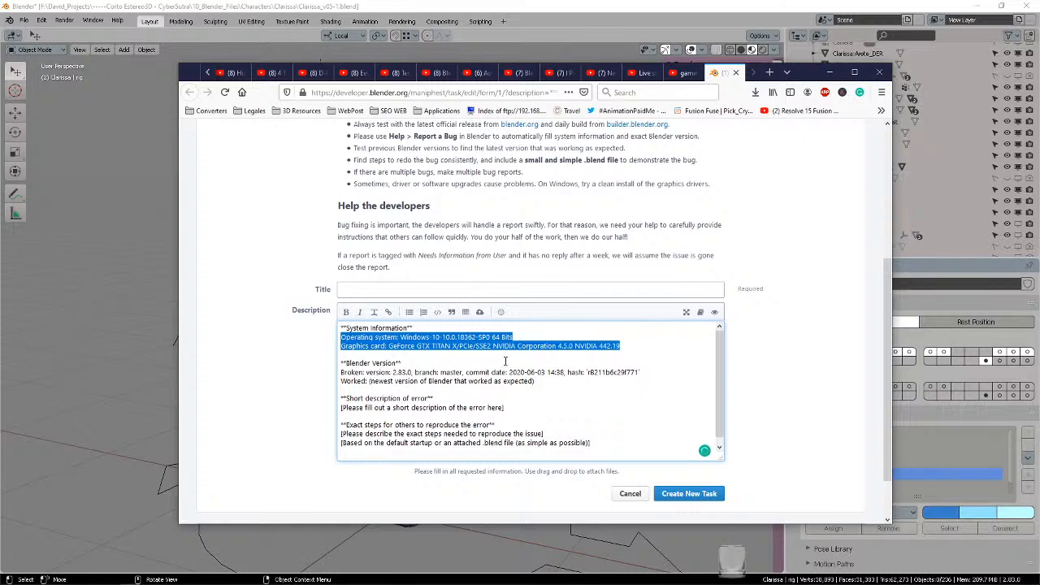
left_click(373, 372)
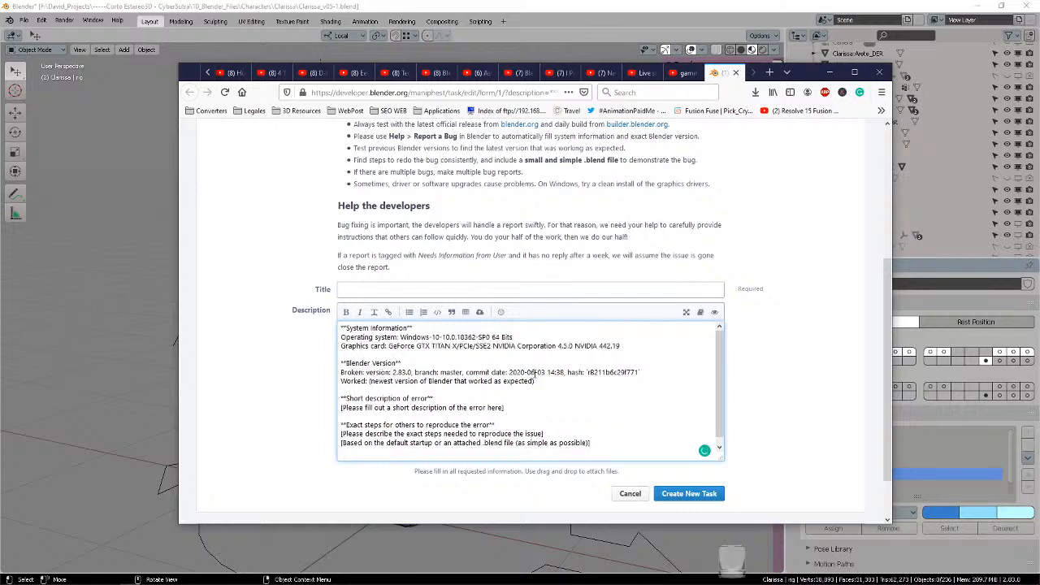
- Replace the placeholder for the newest working Blender version in the report description with 2.82
left_click_drag(535, 381, 370, 382)
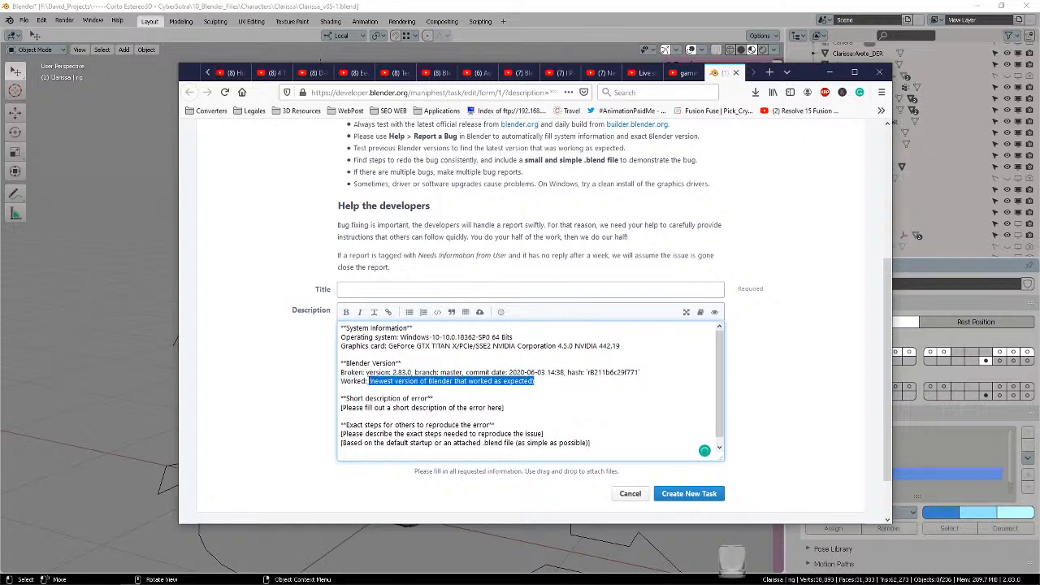
type("2")
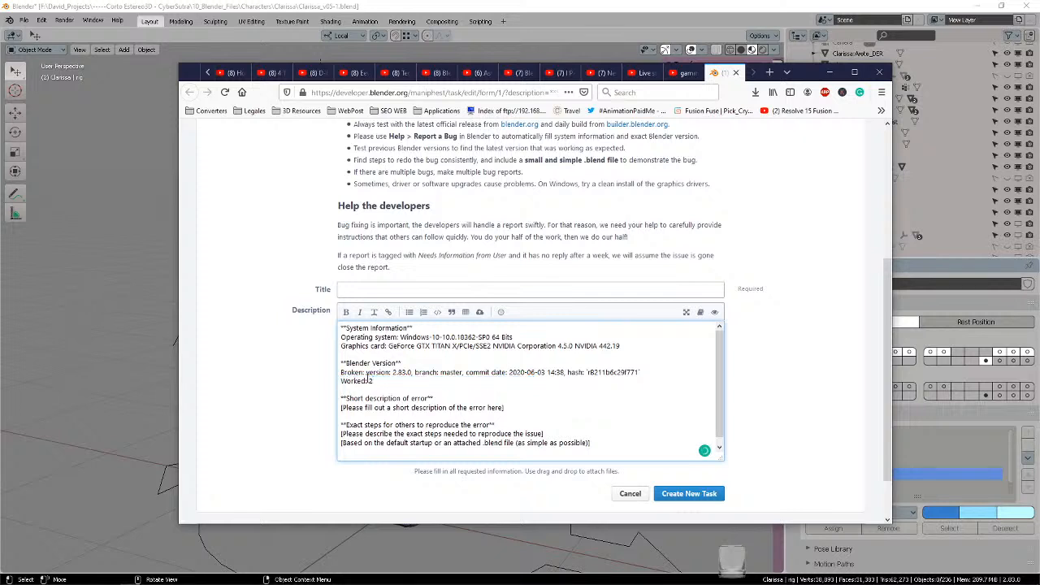
type(".82")
left_click_drag(640, 372, 385, 377)
scroll(424, 370, "down", 1)
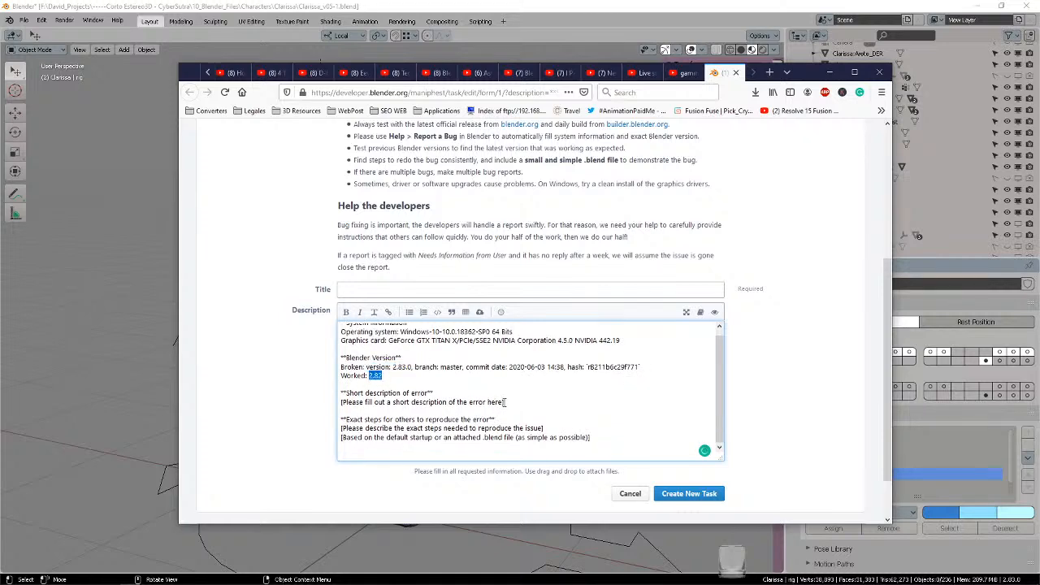
- Enter "Rigify script failing to make proper weights for rigging (y axis problem)" as the report's short description of error
left_click_drag(506, 401, 334, 403)
type("R")
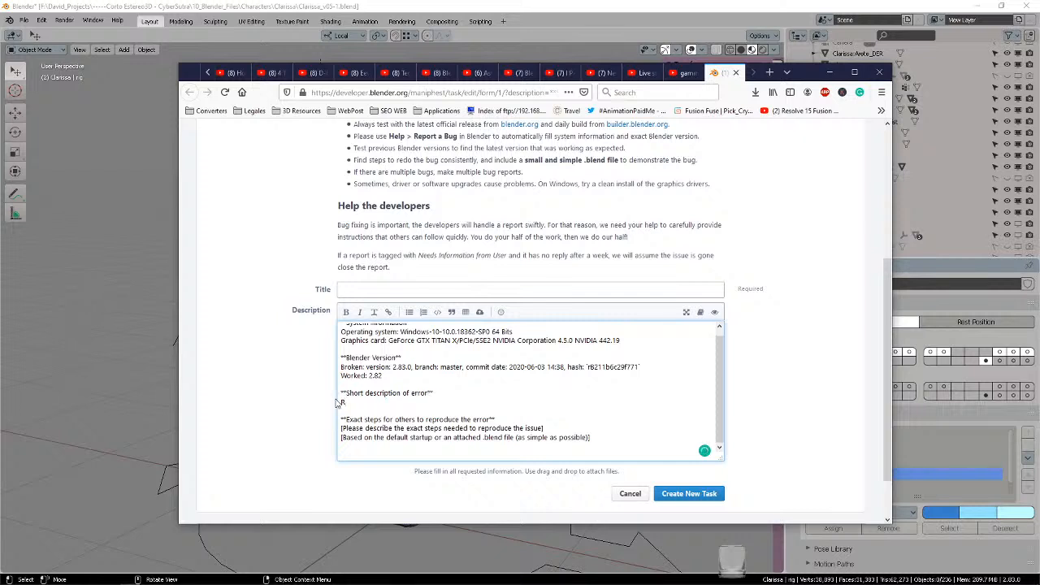
type("iggi")
key("BackSpace")
type("ify scritp")
key("BackSpace")
key("BackSpace")
key("BackSpace")
key("BackSpace")
type("ipt failing to make proper weights for")
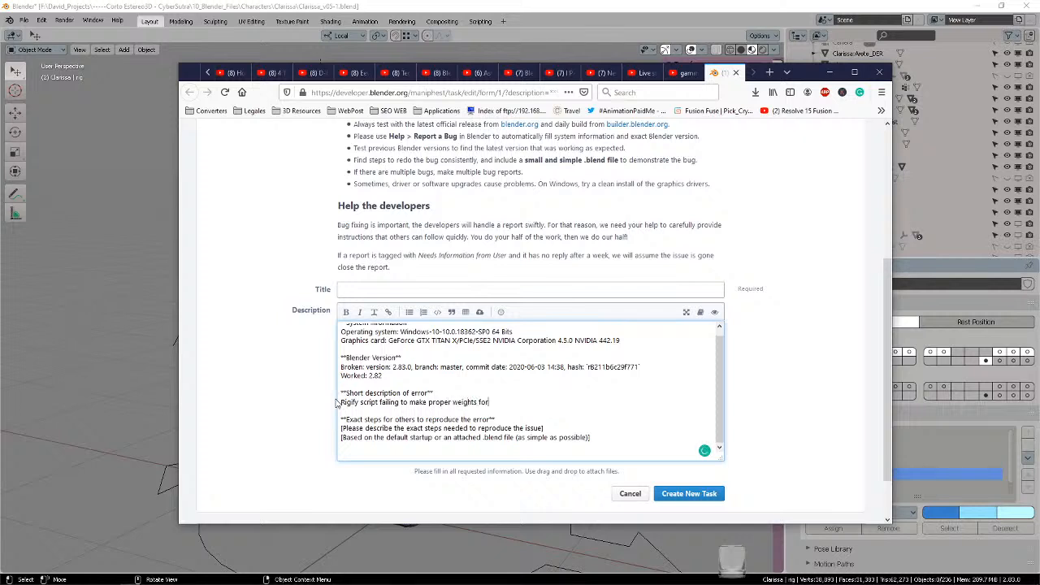
type(" rigging (y axis problem)")
- Copy the short error description into the report's title and select the placeholder text under the exact reproduction steps
triple_click(338, 403)
key("ctrl+c")
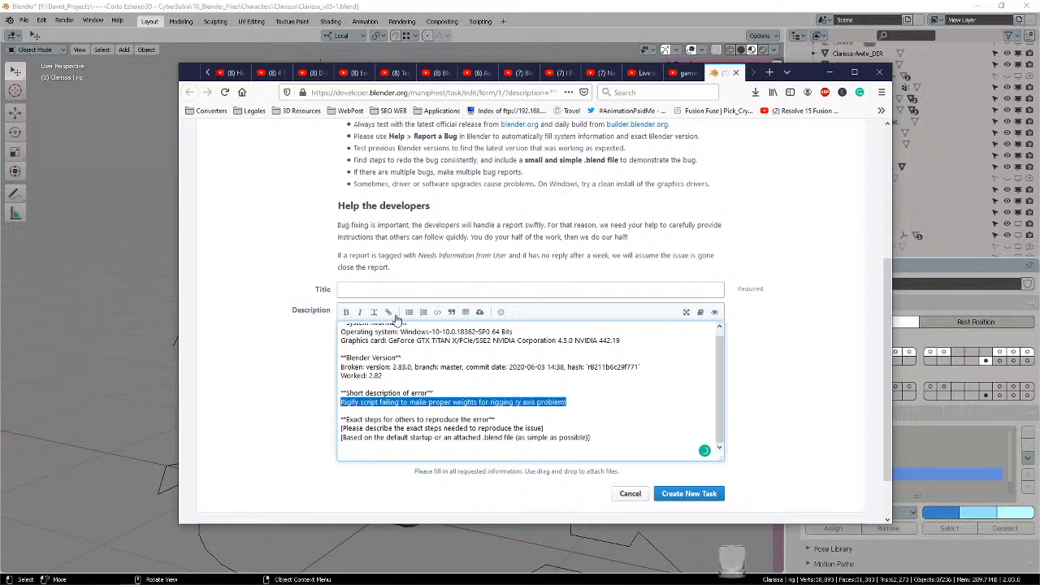
left_click(434, 291)
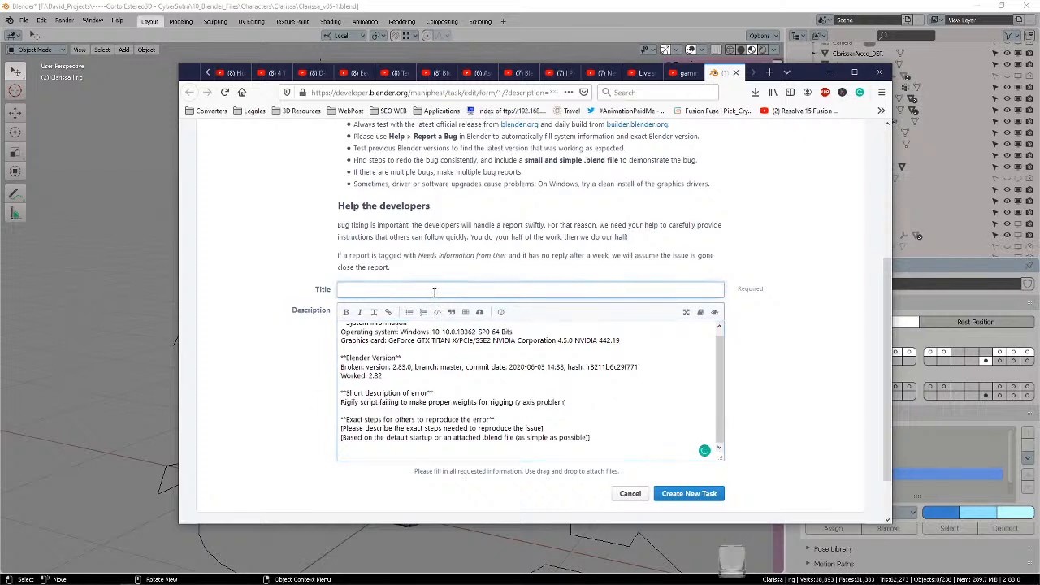
key("ctrl+v")
left_click(499, 377)
scroll(407, 397, "down", 2)
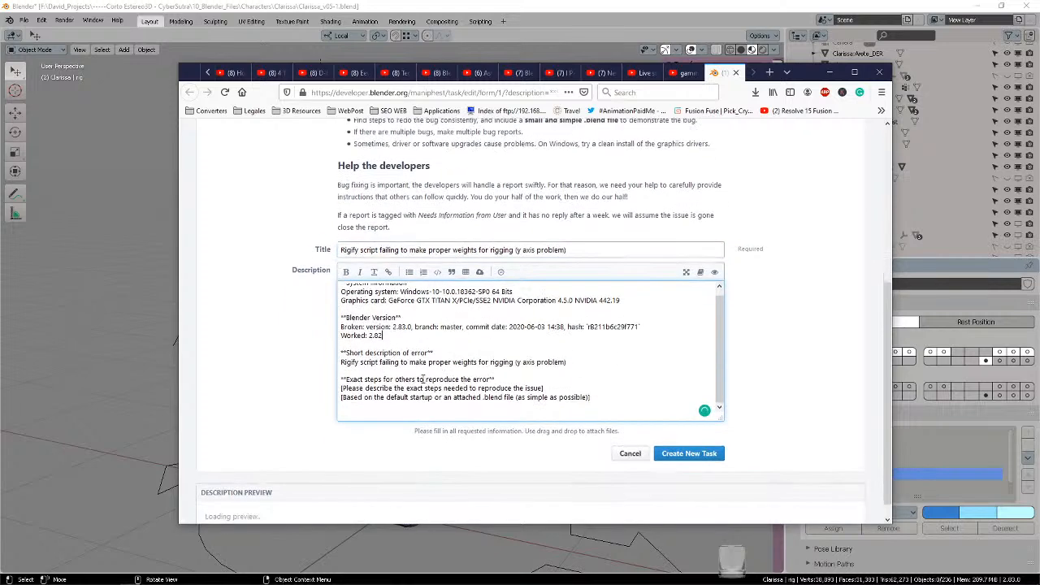
left_click_drag(613, 379, 331, 371)
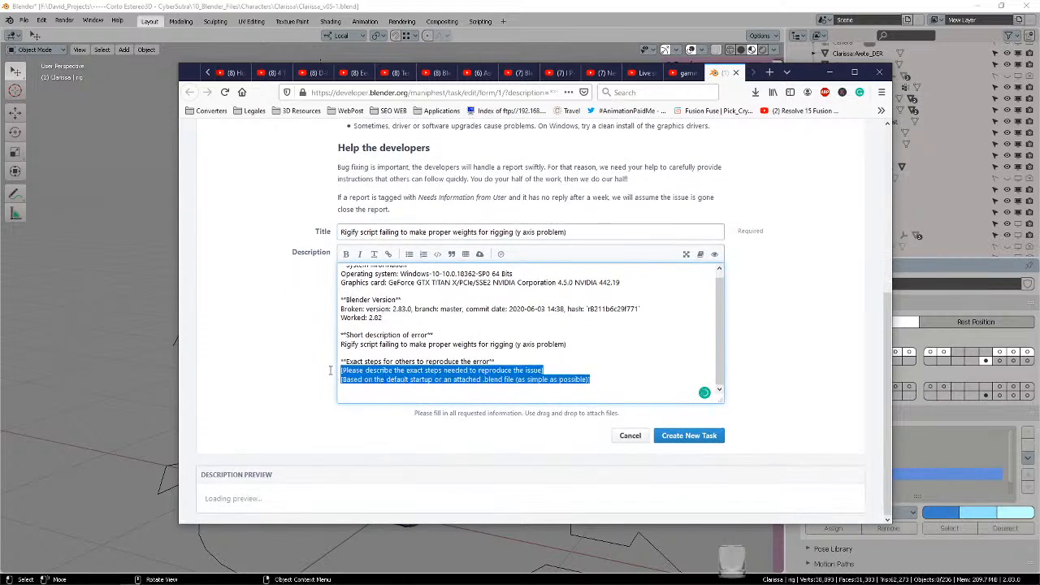
- Switch back to Blender and start a new file without saving the changes to Clarissa_v05-1
left_click(136, 192)
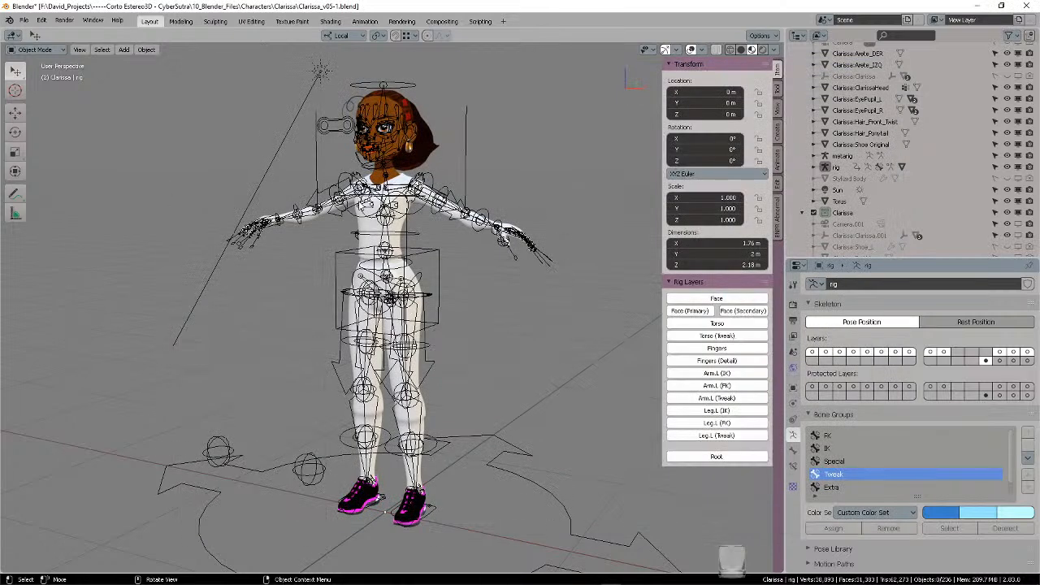
left_click(23, 20)
mouse_move(36, 34)
left_click(149, 34)
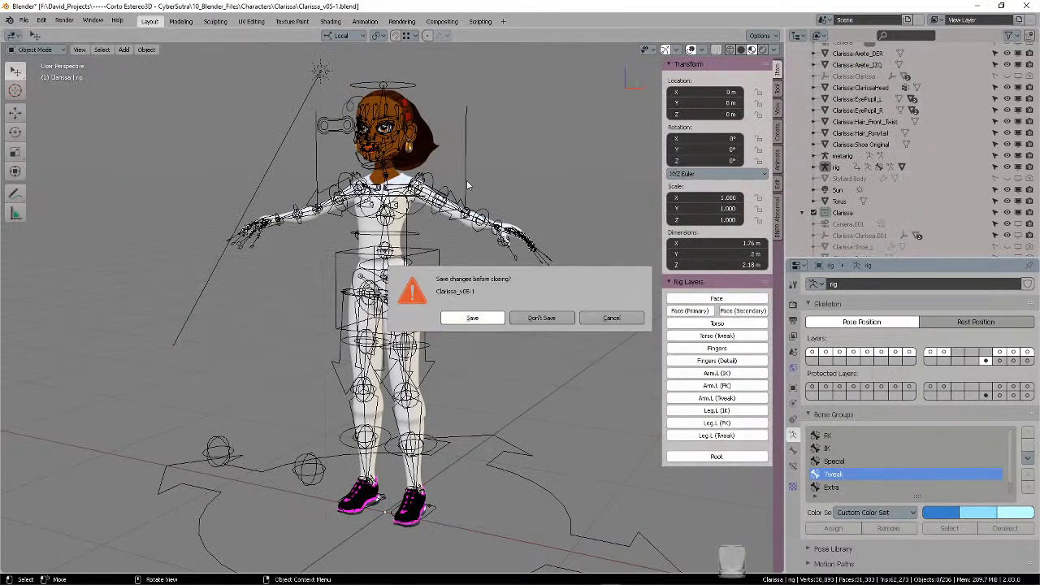
left_click(541, 318)
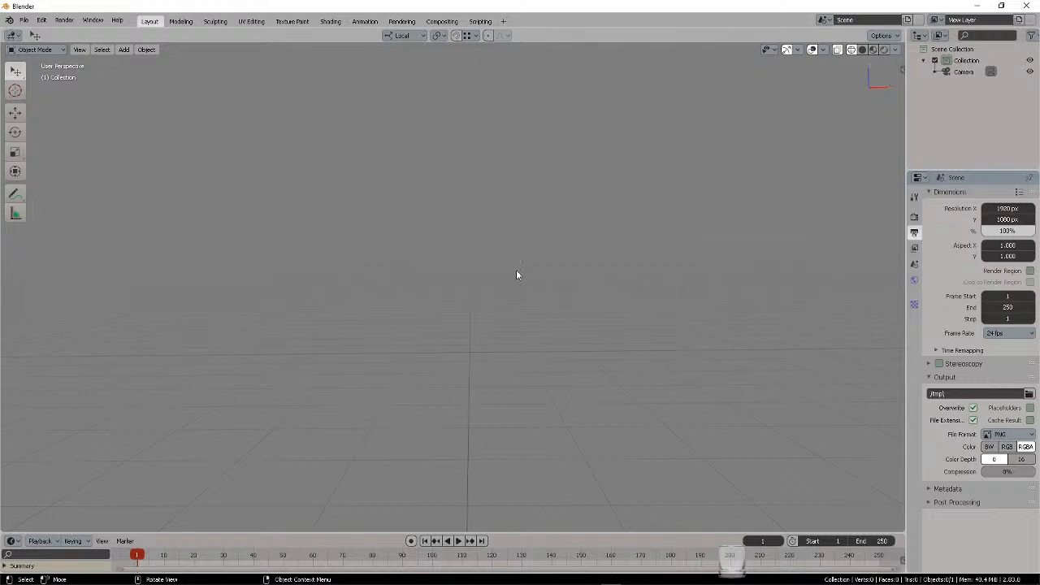
- Reopen the recent file Clarissa_v05-1.blend
middle_click_drag(524, 290, 490, 306)
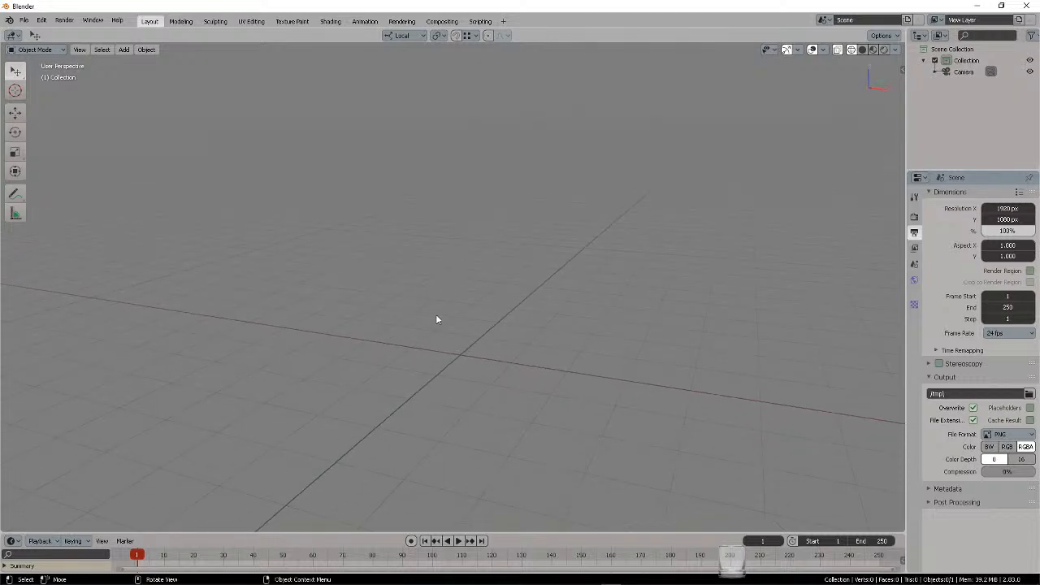
middle_click_drag(409, 323, 487, 301)
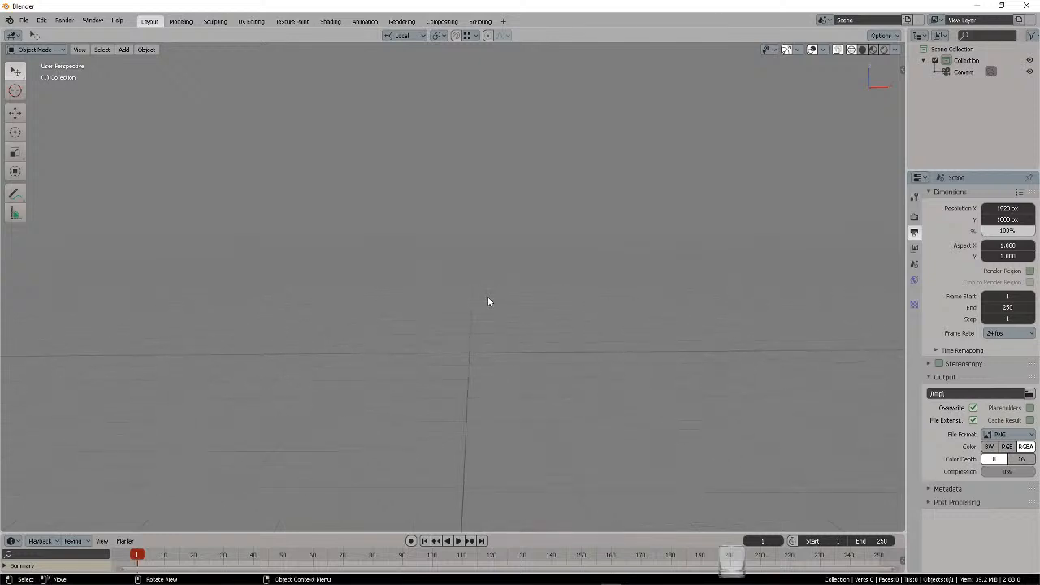
left_click(25, 20)
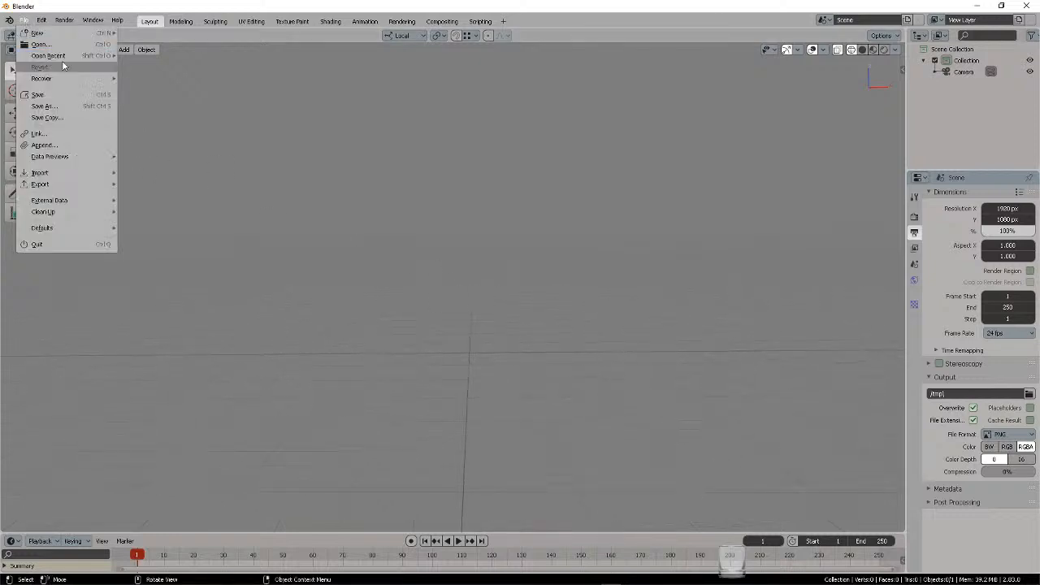
mouse_move(72, 57)
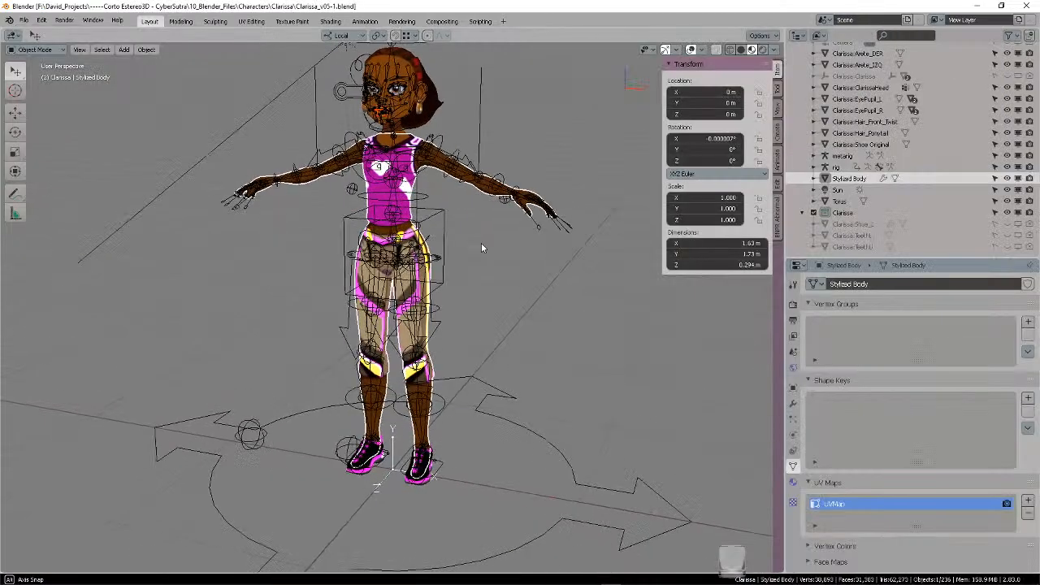
middle_click_drag(481, 244, 411, 221)
scroll(460, 258, "down", 1)
middle_click_drag(460, 259, 445, 226)
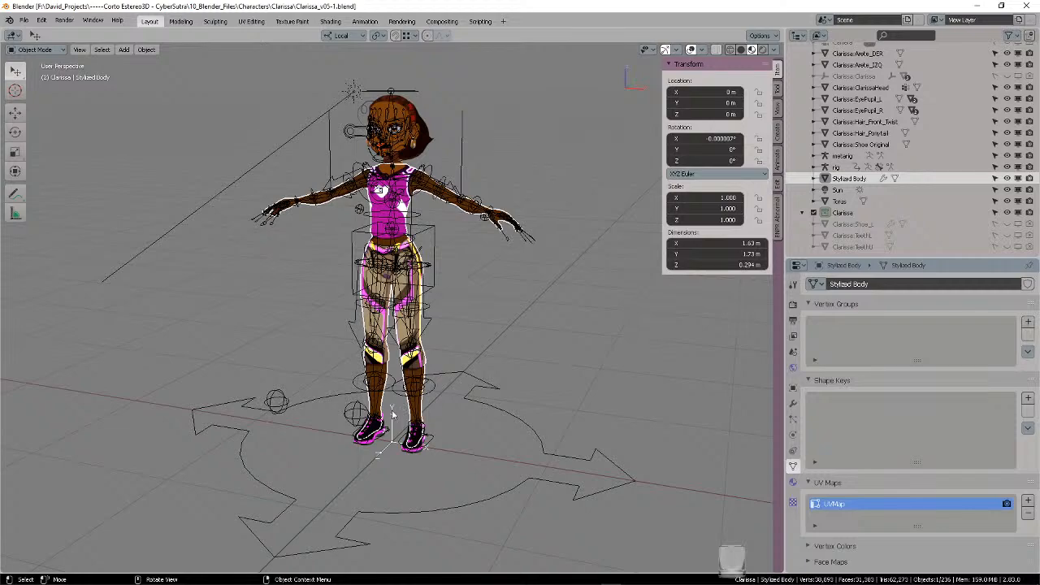
middle_click_drag(432, 392, 469, 372)
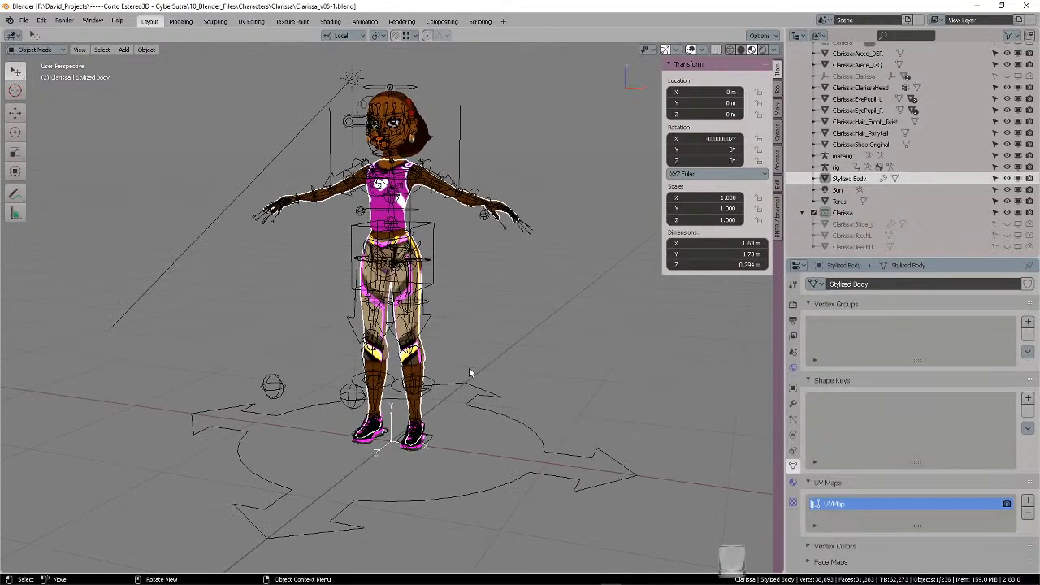